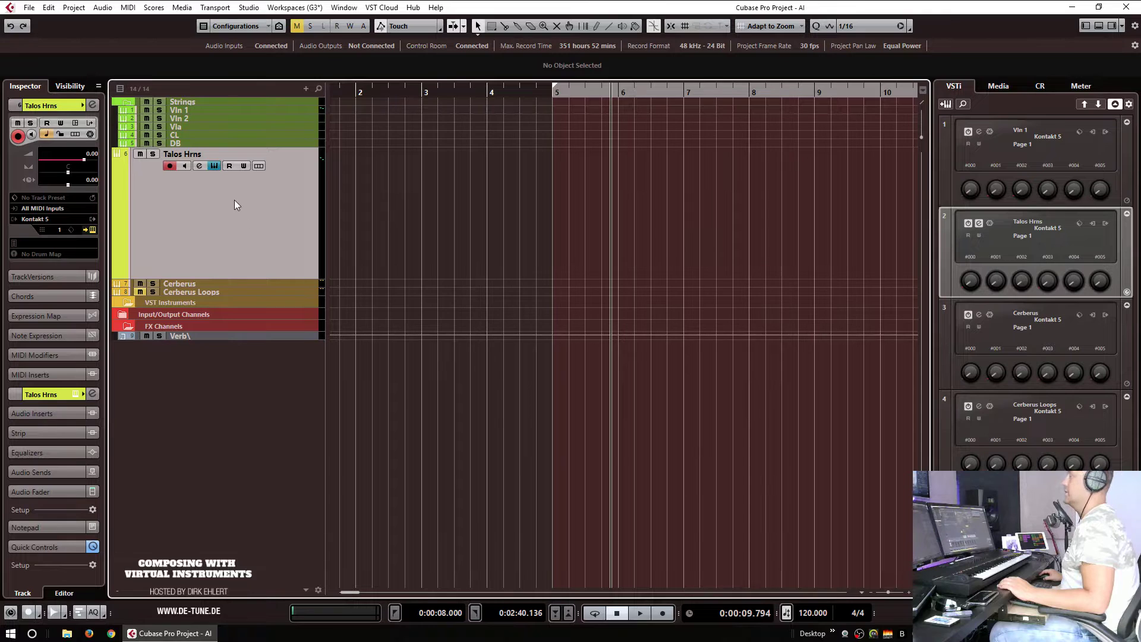
Step: Duplicate the Talos Hrns instrument track
{"action": "left_click", "coordinate": [203, 283]}
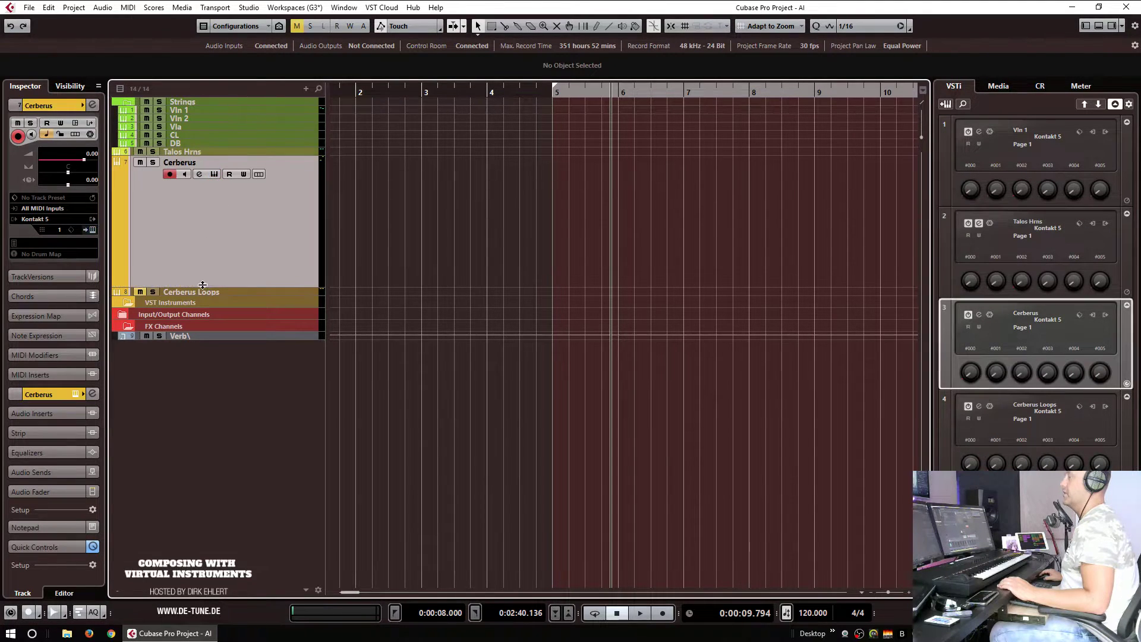
{"action": "left_click", "coordinate": [231, 151]}
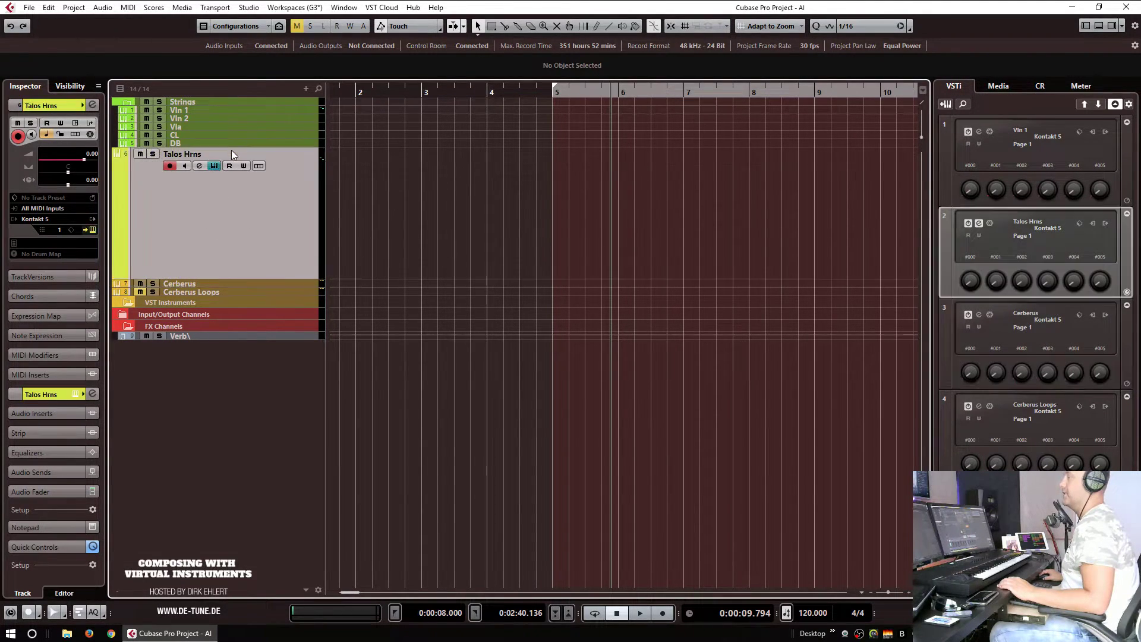
{"action": "right_click", "coordinate": [213, 173]}
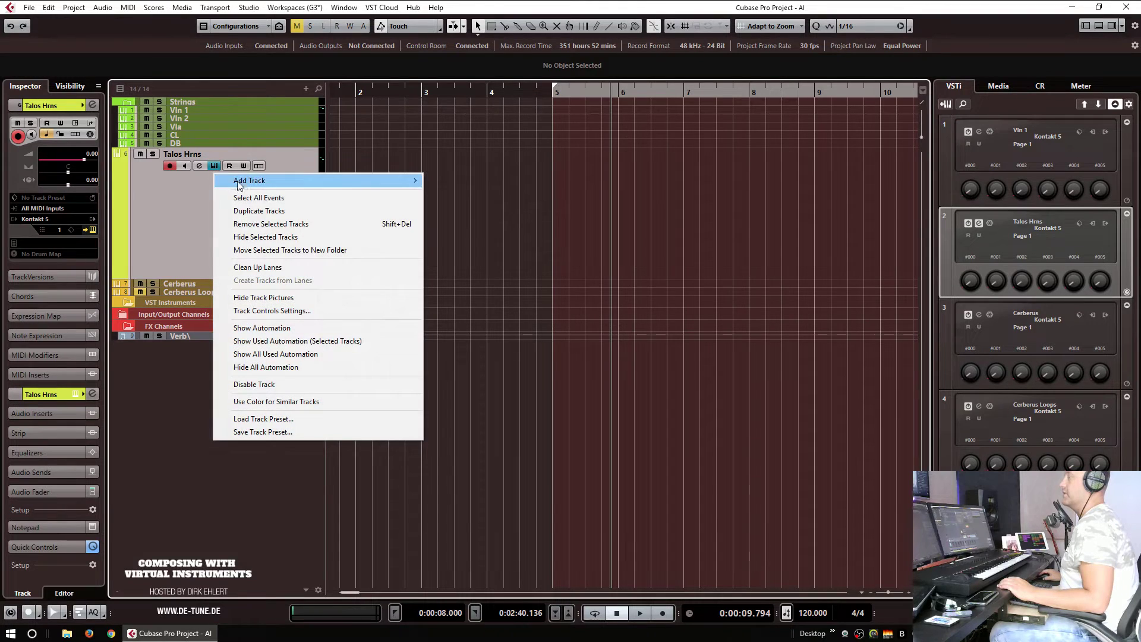
{"action": "left_click", "coordinate": [259, 211]}
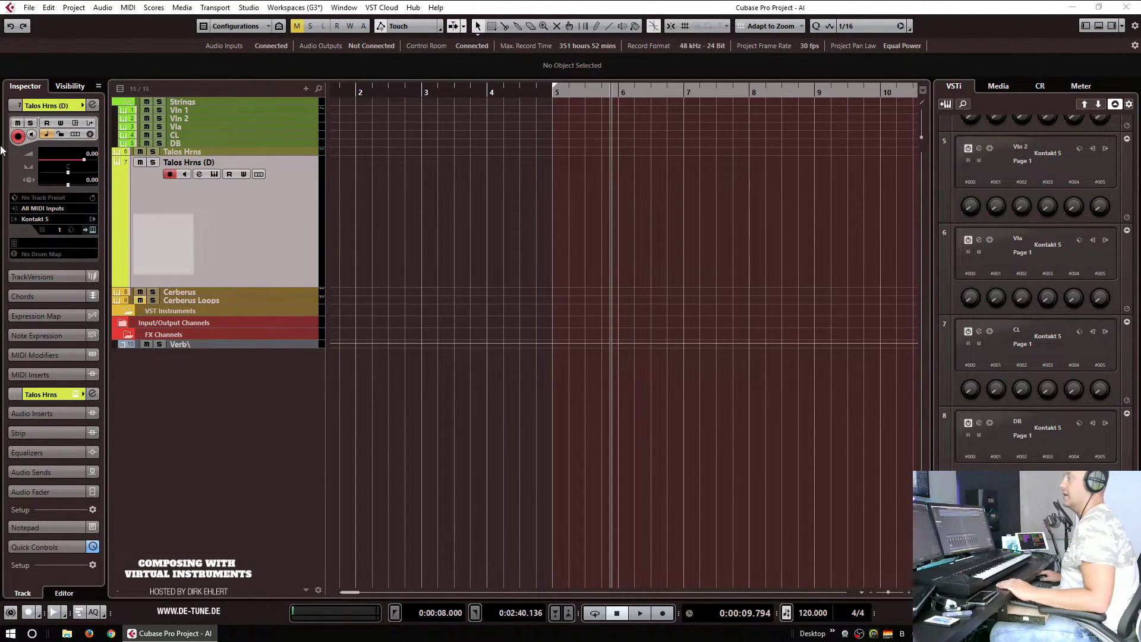
Step: Recolour the duplicated Talos Hrns track magenta and rename it Symths
{"action": "left_click", "coordinate": [84, 105]}
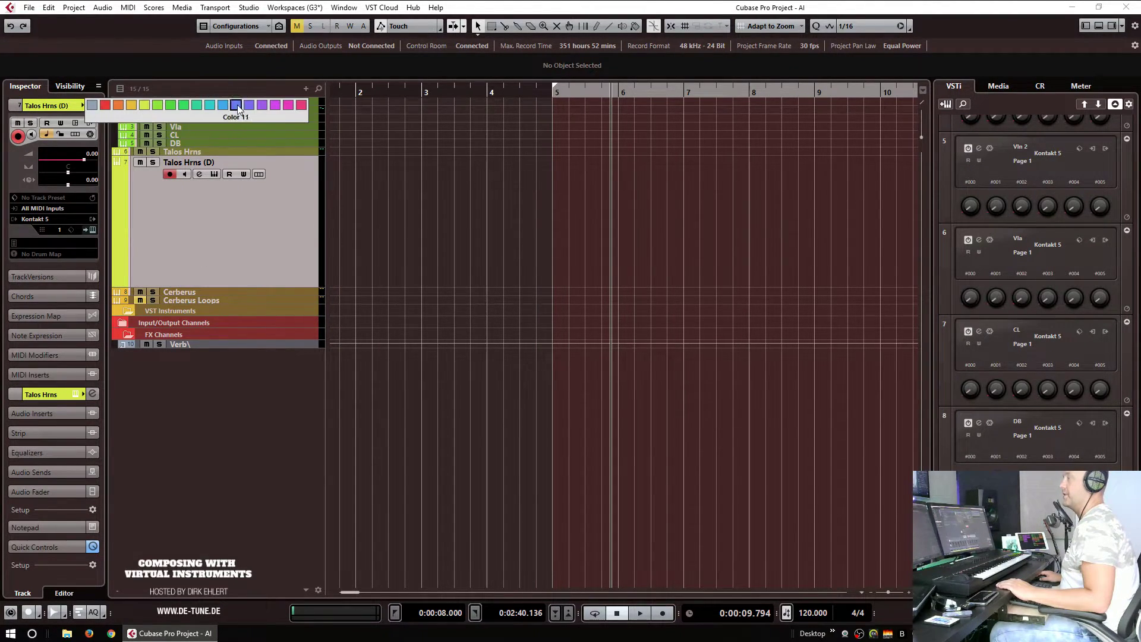
{"action": "left_click", "coordinate": [291, 113]}
{"action": "double_click", "coordinate": [199, 162]}
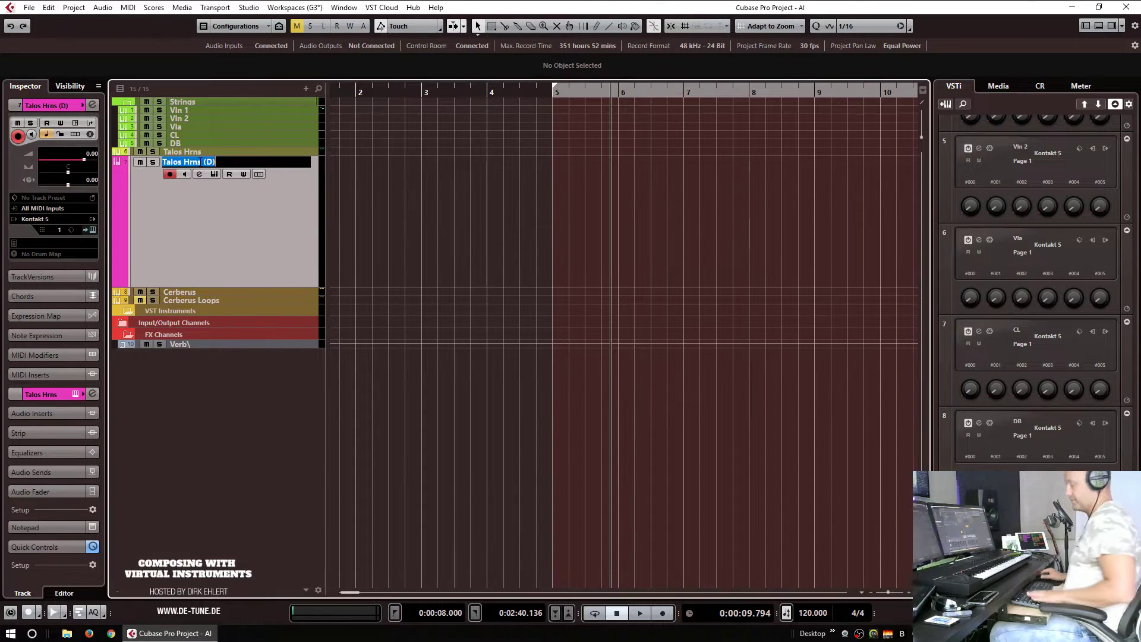
{"action": "type", "text": "Symths"}
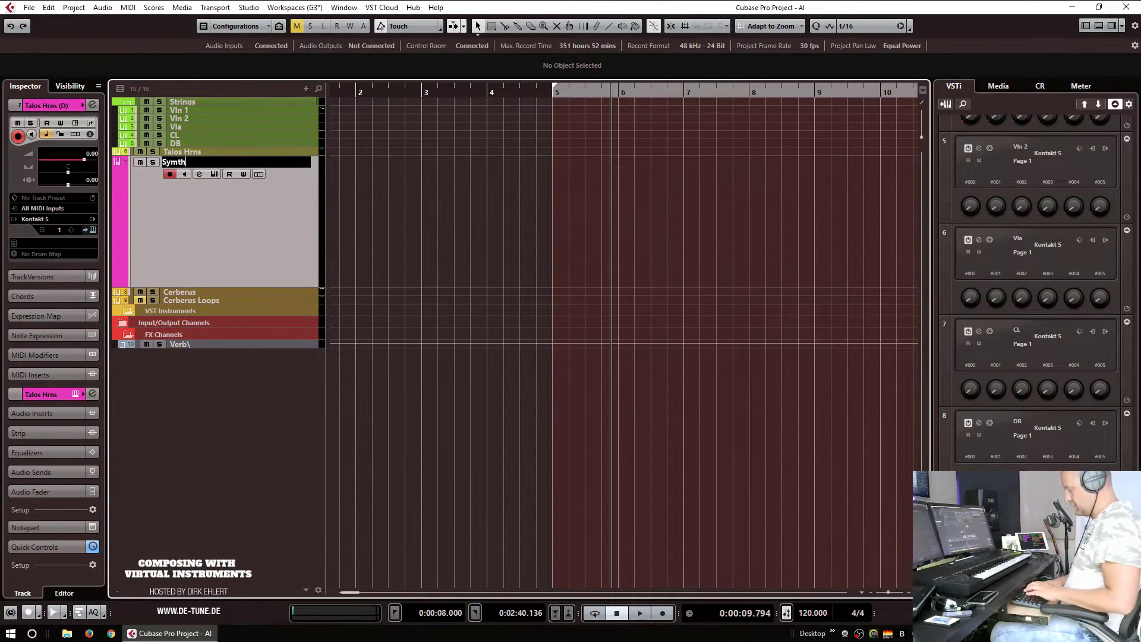
{"action": "key", "text": "Return"}
Step: Correct the misspelled name of the magenta track to the singular Synth
{"action": "double_click", "coordinate": [173, 162]}
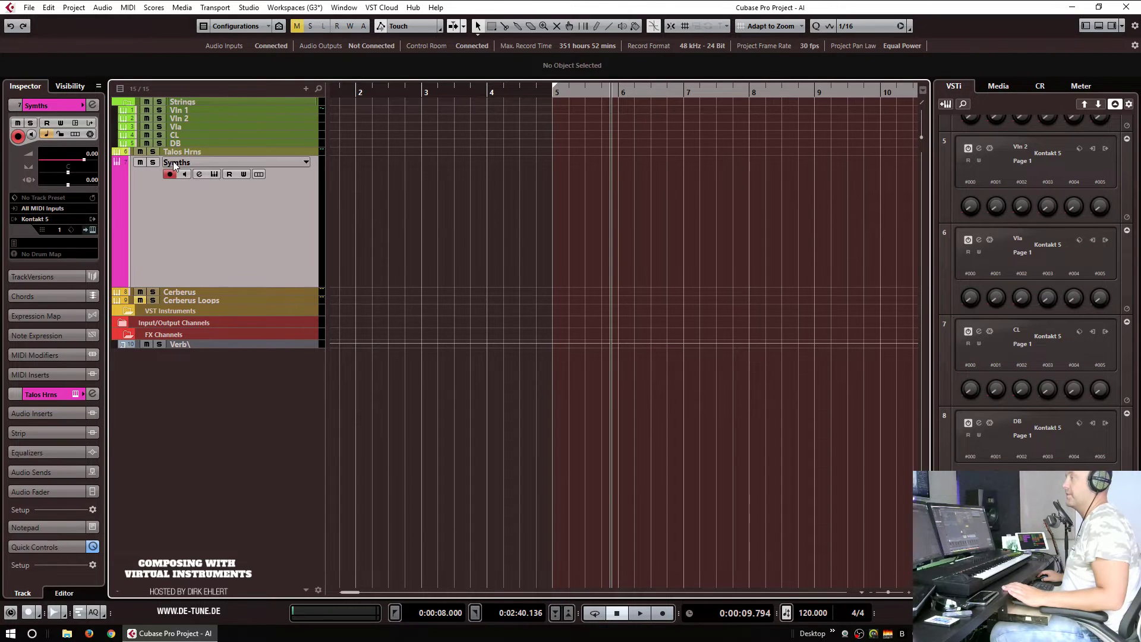
{"action": "left_click", "coordinate": [173, 162]}
{"action": "key", "text": "Delete"}
{"action": "key", "text": "Return"}
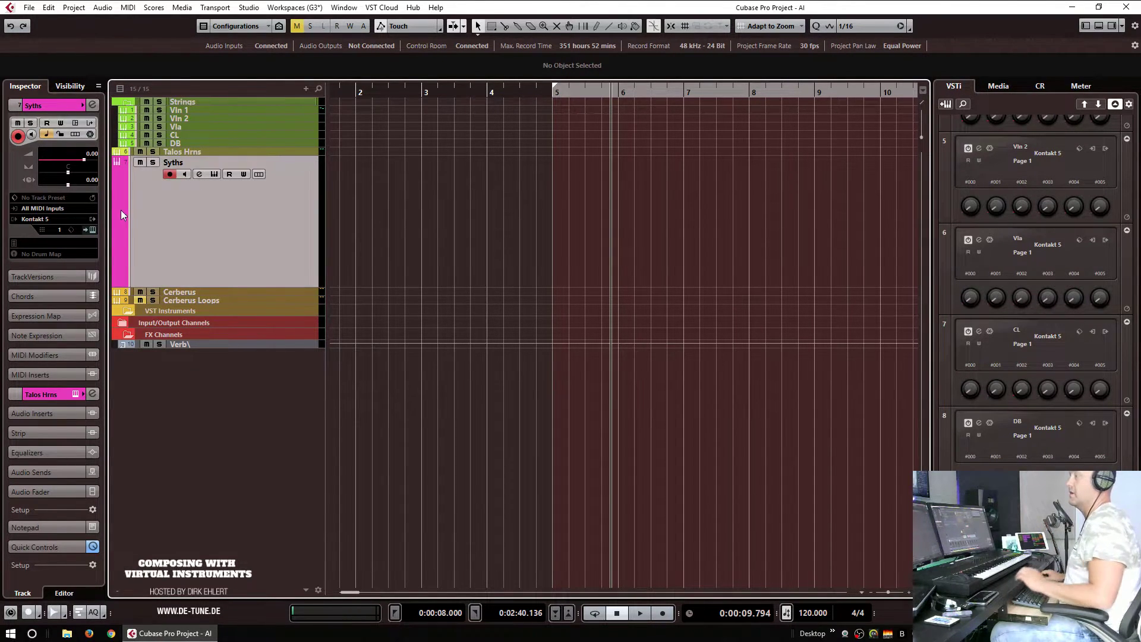
{"action": "double_click", "coordinate": [172, 162]}
{"action": "left_click", "coordinate": [173, 161]}
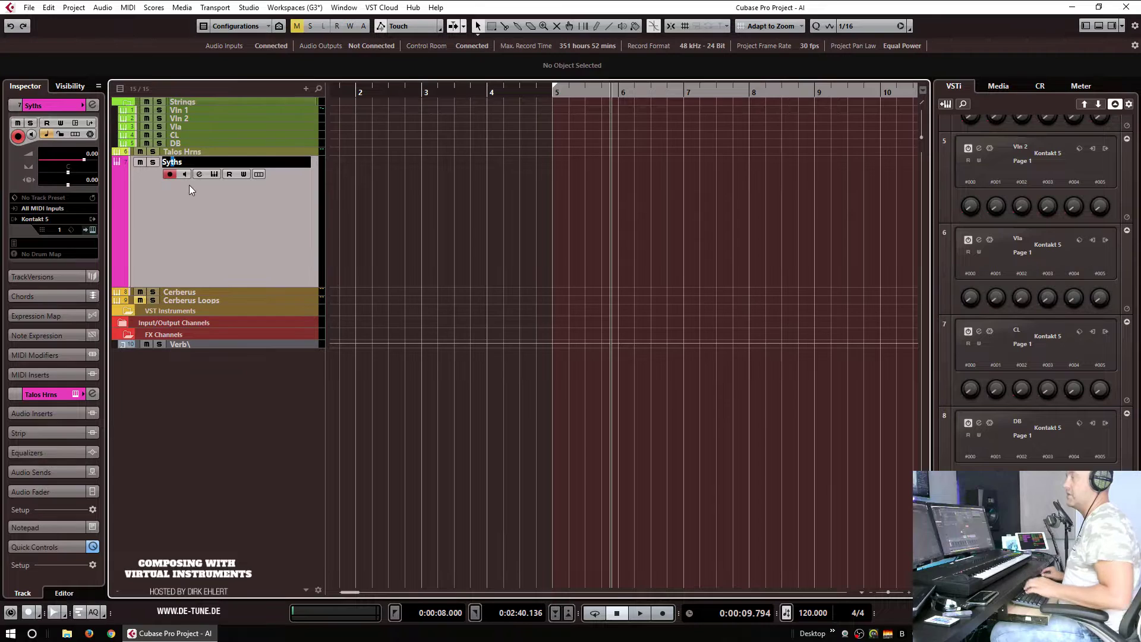
{"action": "type", "text": "n"}
{"action": "key", "text": "Return"}
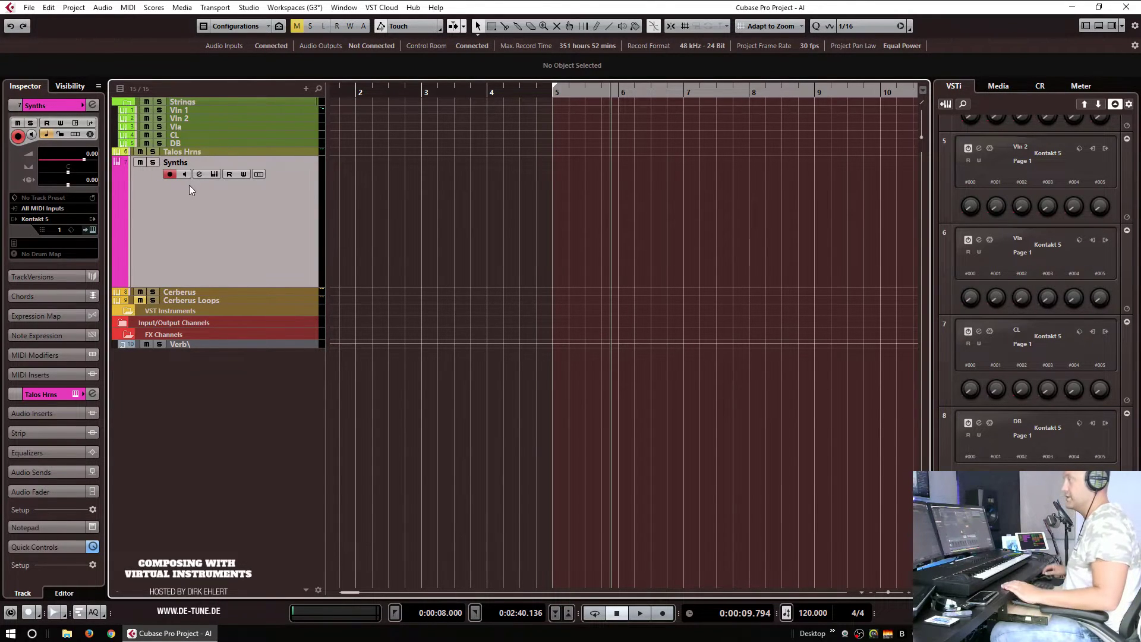
{"action": "double_click", "coordinate": [191, 163]}
{"action": "left_click", "coordinate": [191, 162]}
{"action": "key", "text": "BackSpace"}
{"action": "key", "text": "Return"}
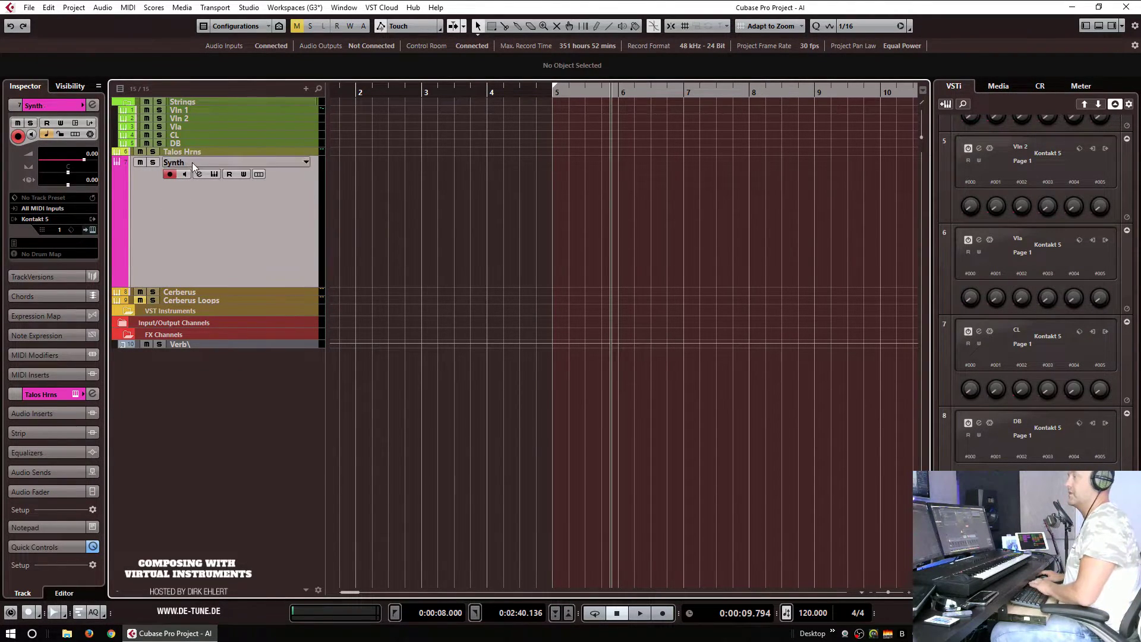
Step: Open the Synth track's Kontakt instrument and look in the Audio Imperia folder on Samples_Ext (G:), with folders sorted by name
{"action": "left_click", "coordinate": [93, 229]}
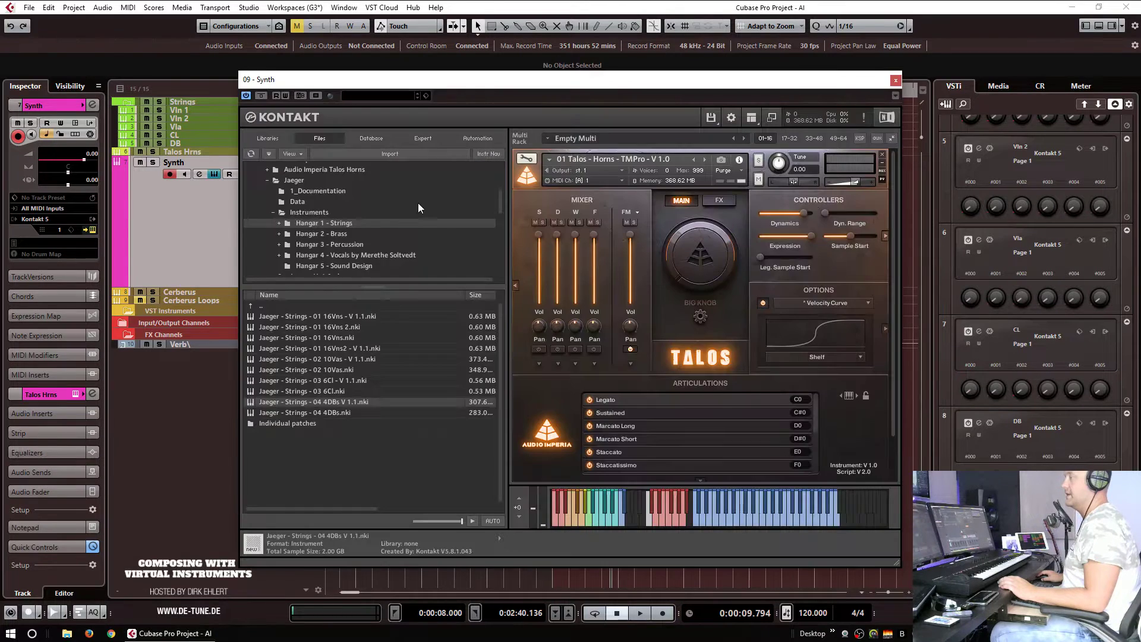
{"action": "scroll", "coordinate": [337, 202], "scroll_direction": "up", "scroll_amount": 5}
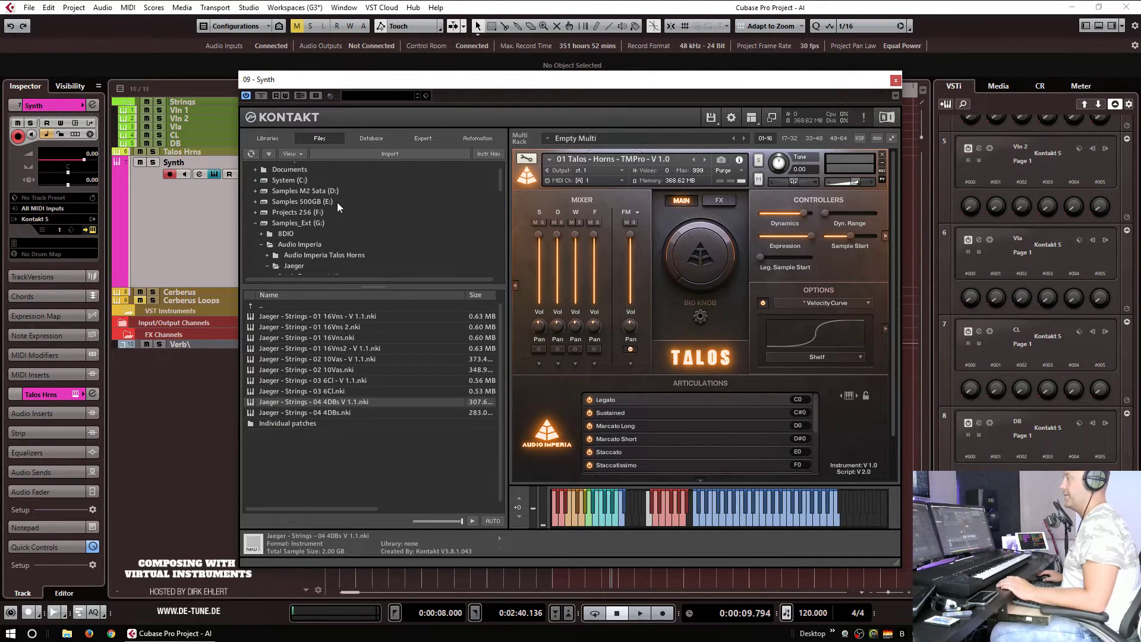
{"action": "left_click", "coordinate": [255, 219]}
{"action": "left_click", "coordinate": [299, 241]}
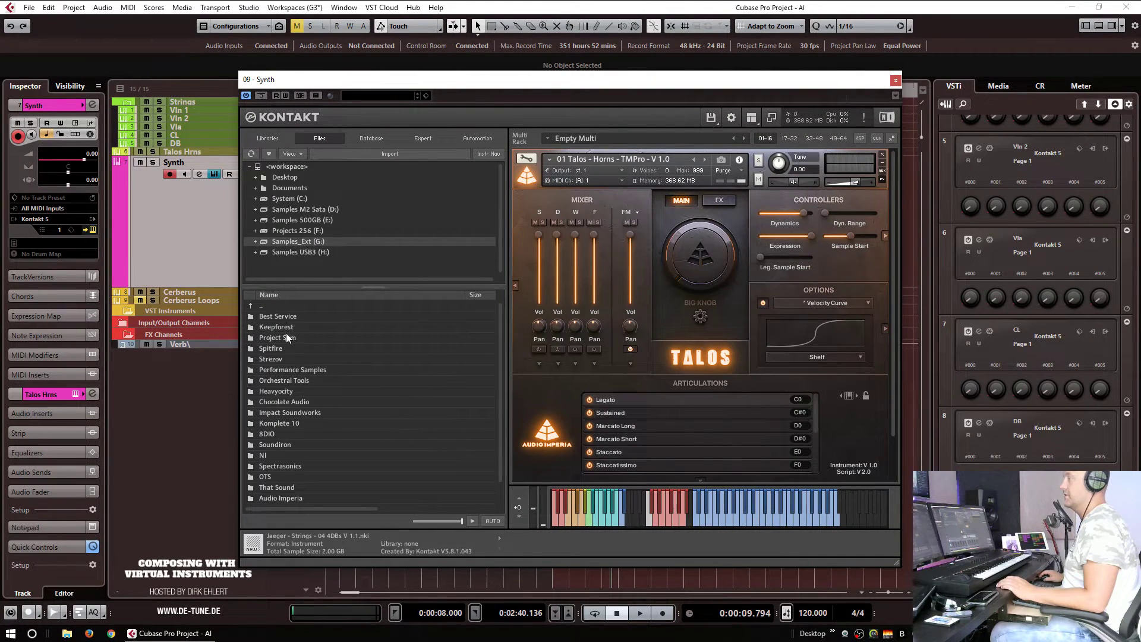
{"action": "left_click", "coordinate": [279, 295]}
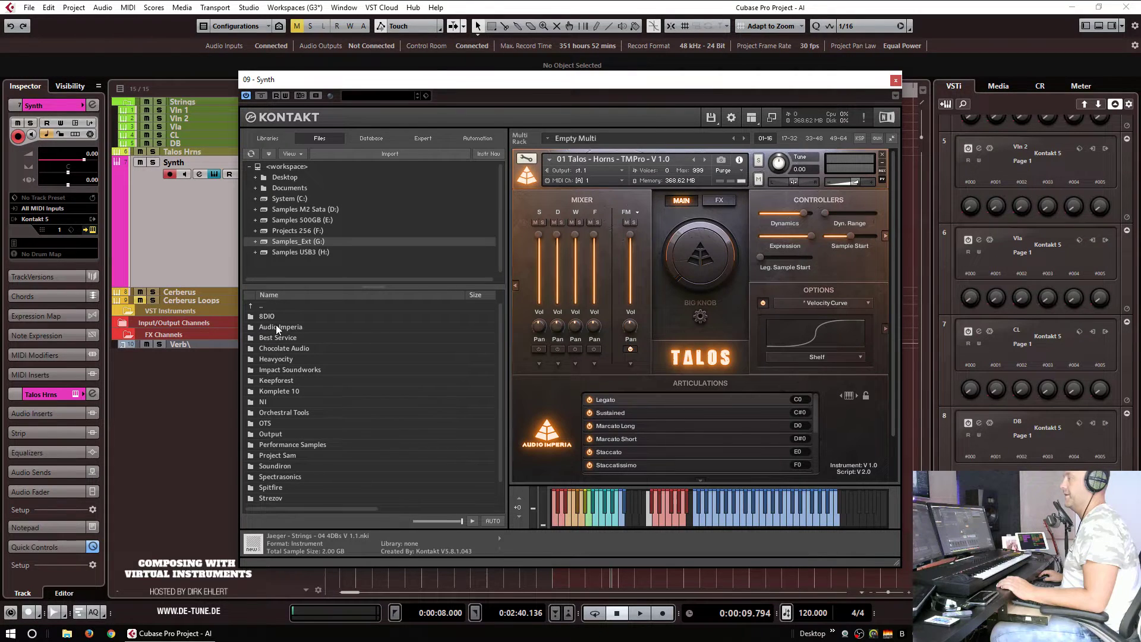
{"action": "double_click", "coordinate": [275, 326]}
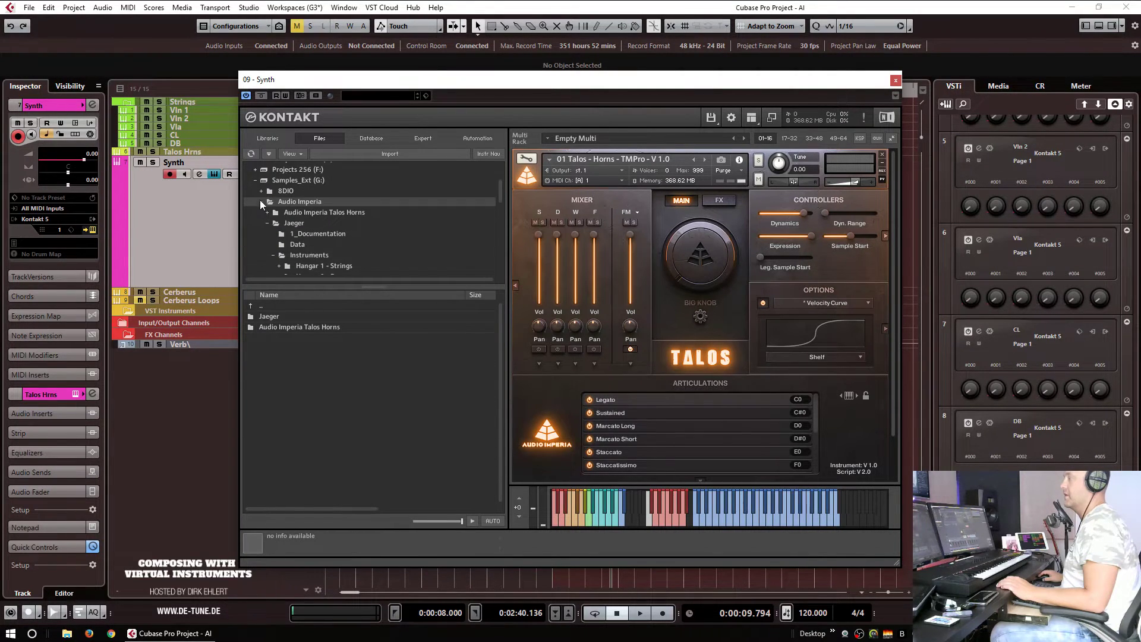
Step: Replace the Talos horns with Attack MOD.nki from Audio Imperia's Photosynthesis Vol 2 - Mystique, Instruments, Rhythmic folder on Samples USB3 (H:)
{"action": "left_click", "coordinate": [255, 180]}
{"action": "left_click", "coordinate": [306, 242]}
{"action": "left_click", "coordinate": [304, 251]}
{"action": "double_click", "coordinate": [286, 327]}
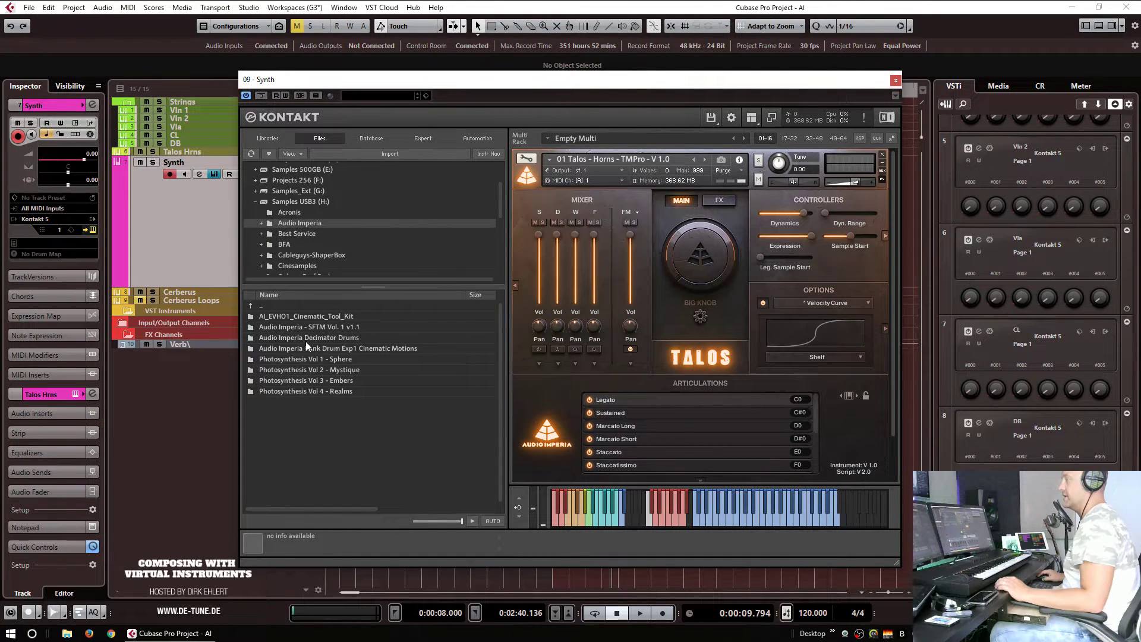
{"action": "double_click", "coordinate": [330, 369]}
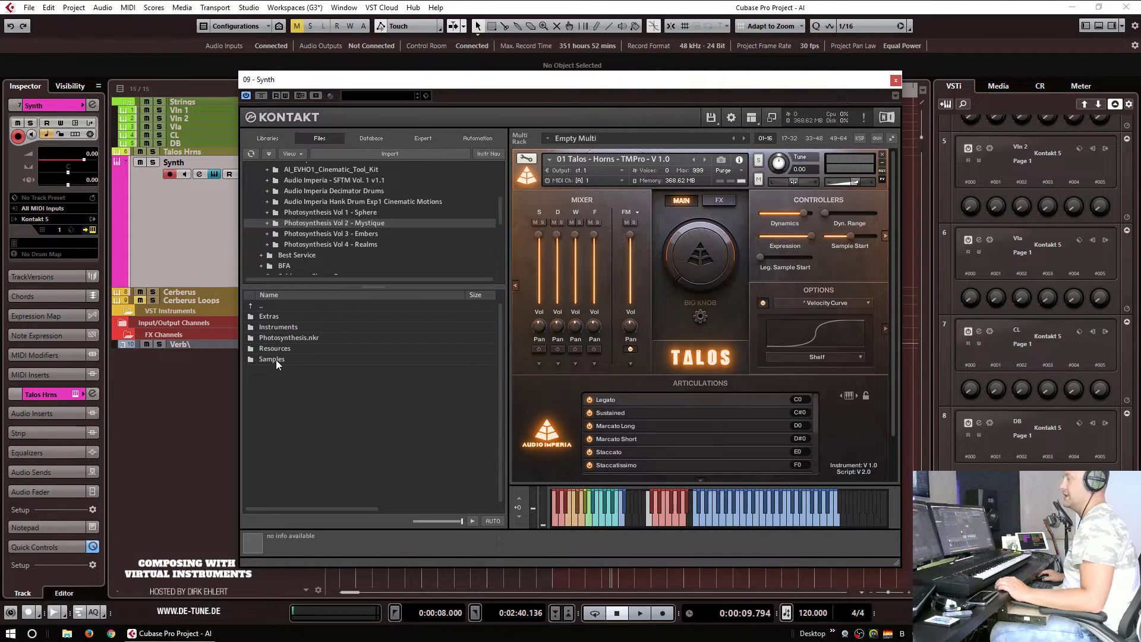
{"action": "double_click", "coordinate": [280, 328]}
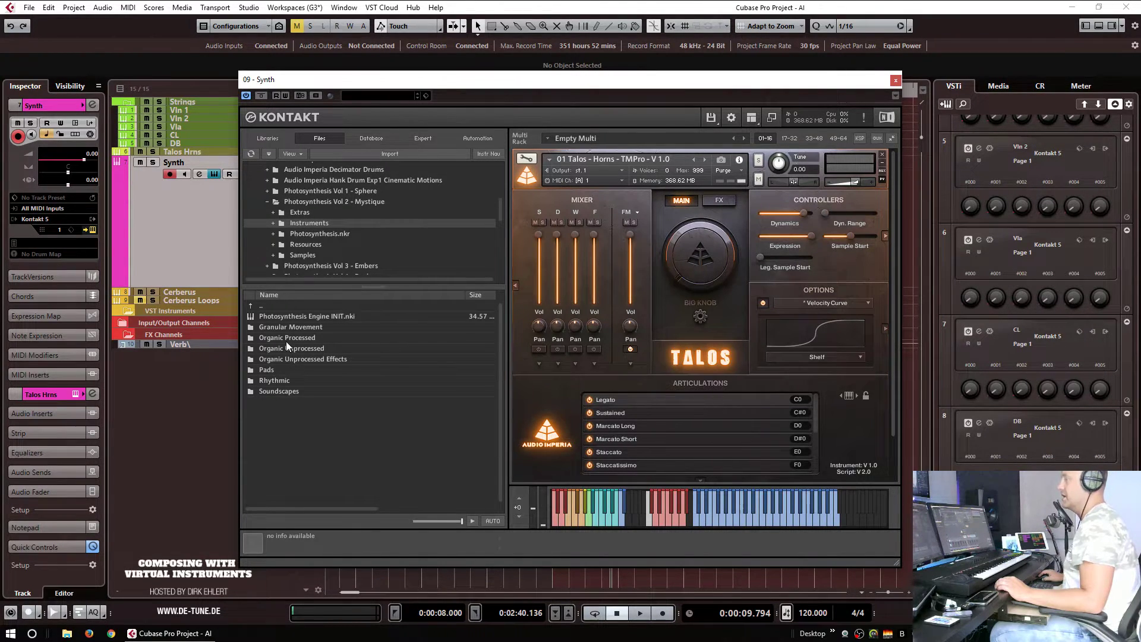
{"action": "double_click", "coordinate": [280, 379]}
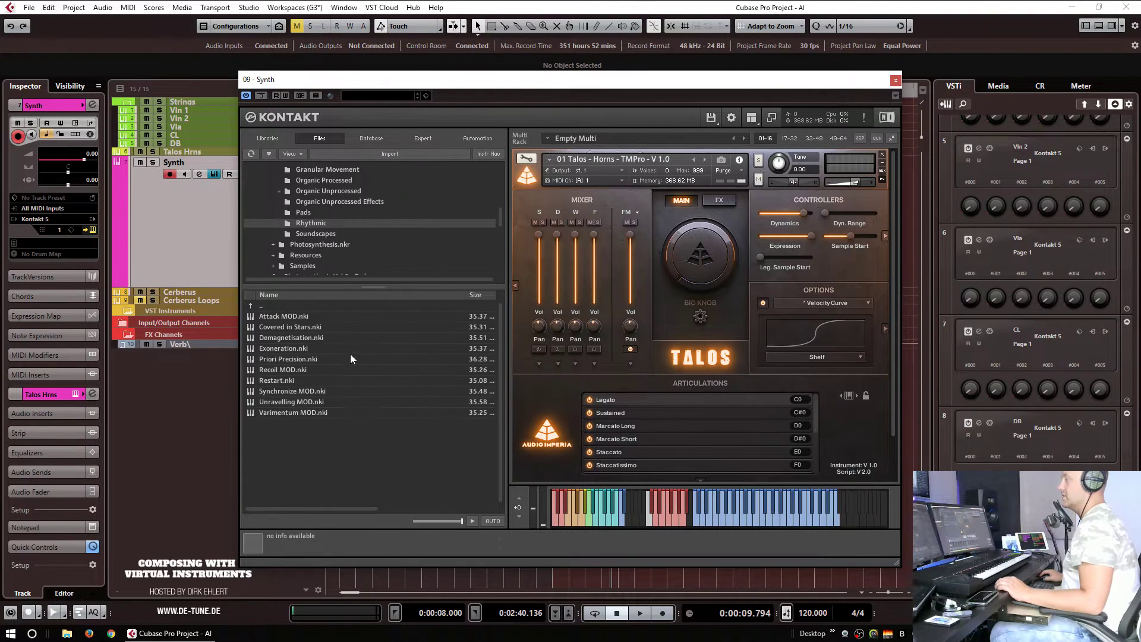
{"action": "left_click_drag", "start_coordinate": [280, 314], "coordinate": [726, 177]}
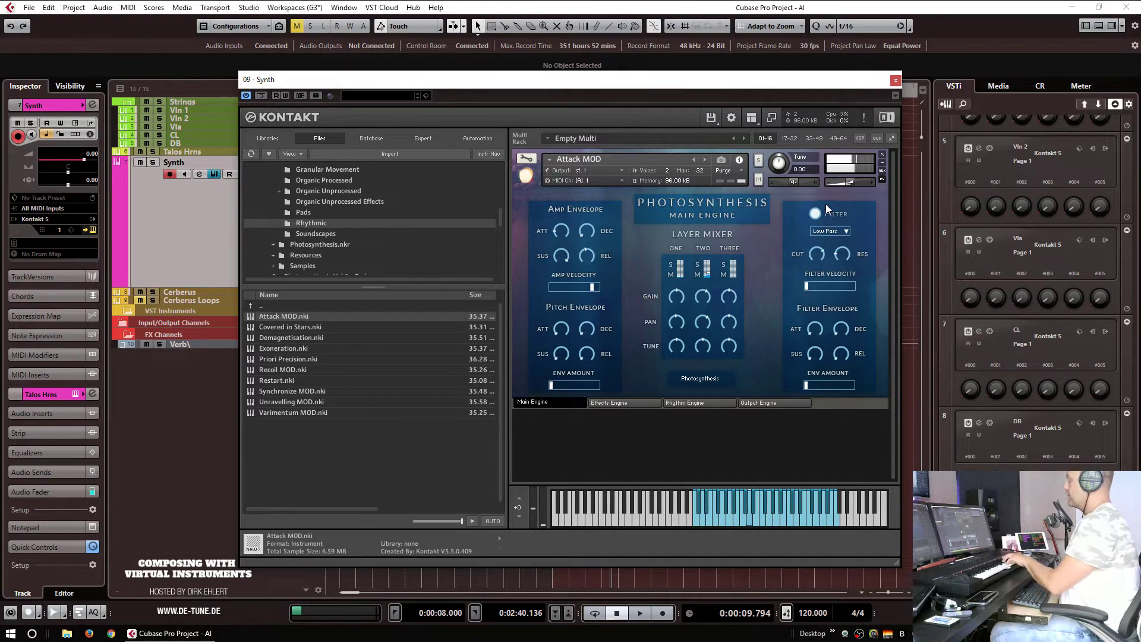
Step: Audition the following Rhythmic patches in order, from Covered in Stars through Demagnetisation and Exoneration to Priori Precision
{"action": "left_click", "coordinate": [705, 159]}
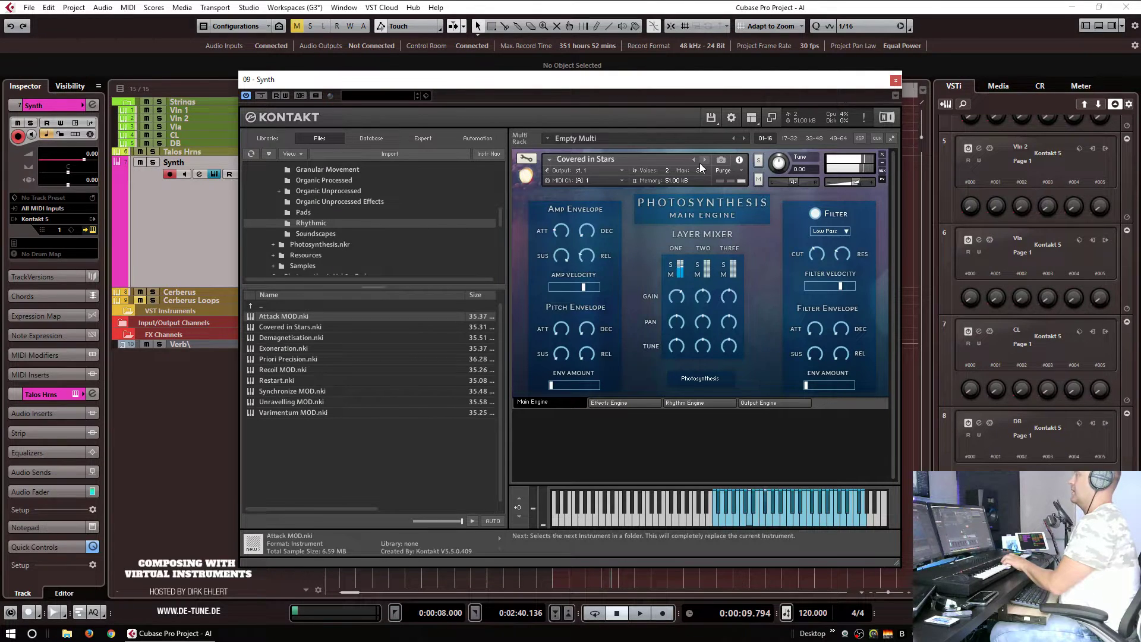
{"action": "left_click", "coordinate": [701, 159]}
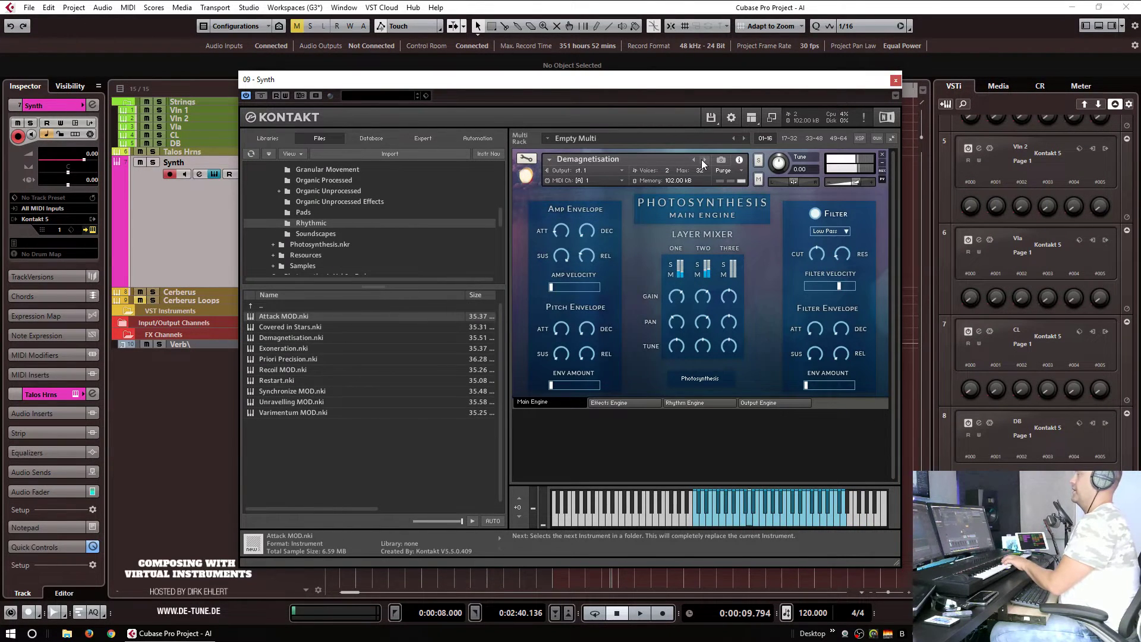
{"action": "left_click", "coordinate": [701, 160]}
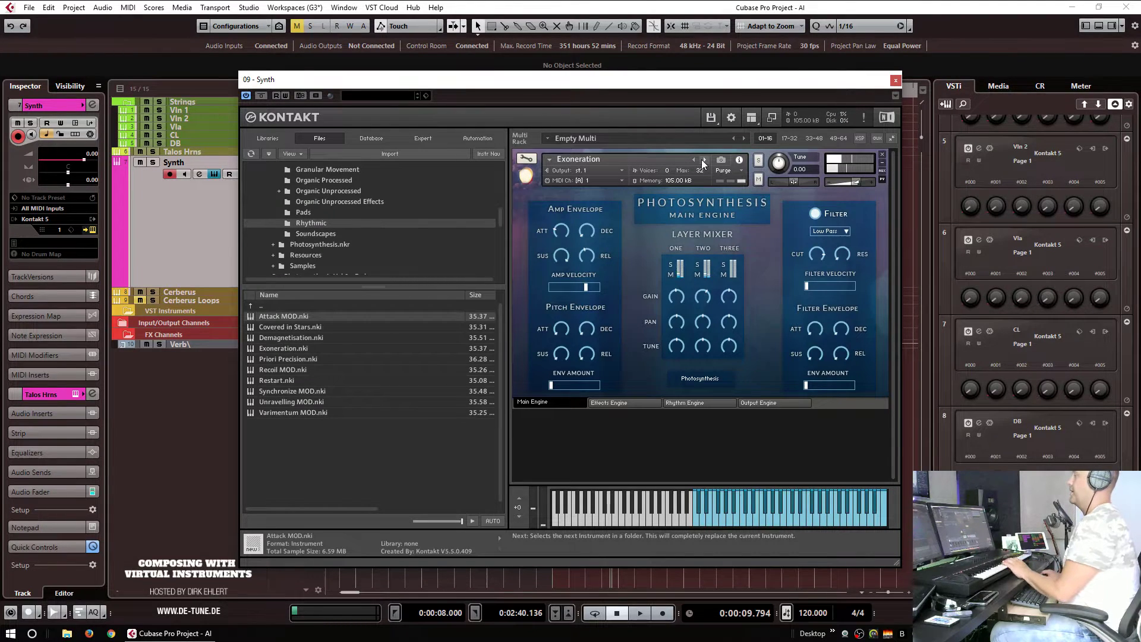
{"action": "left_click", "coordinate": [701, 159]}
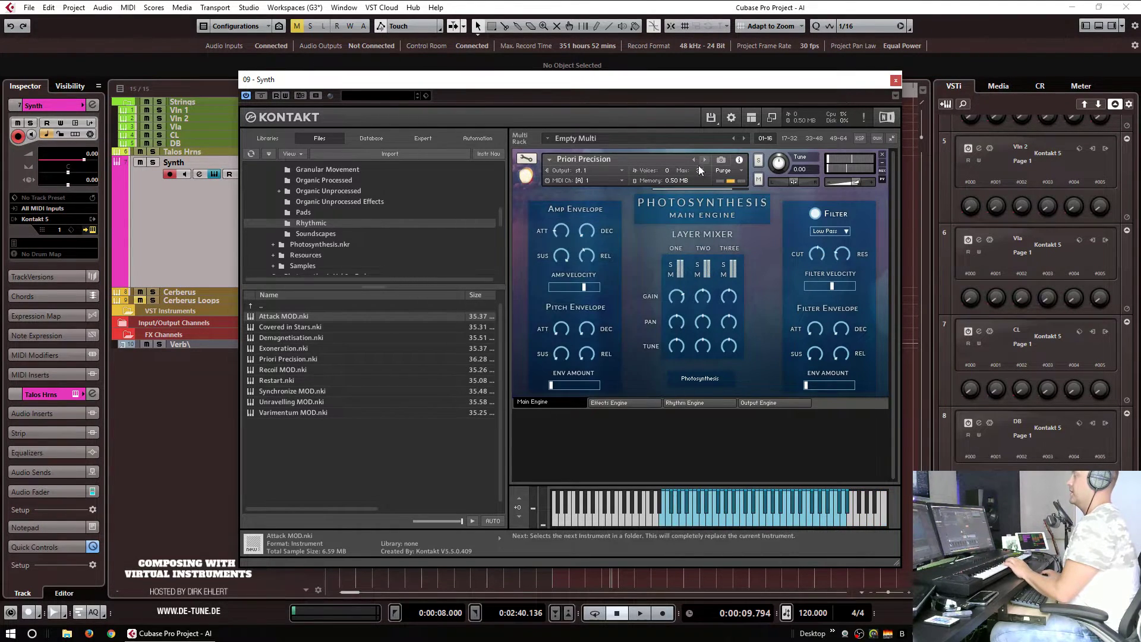
Step: Set the project tempo to 90 BPM
{"action": "double_click", "coordinate": [809, 611]}
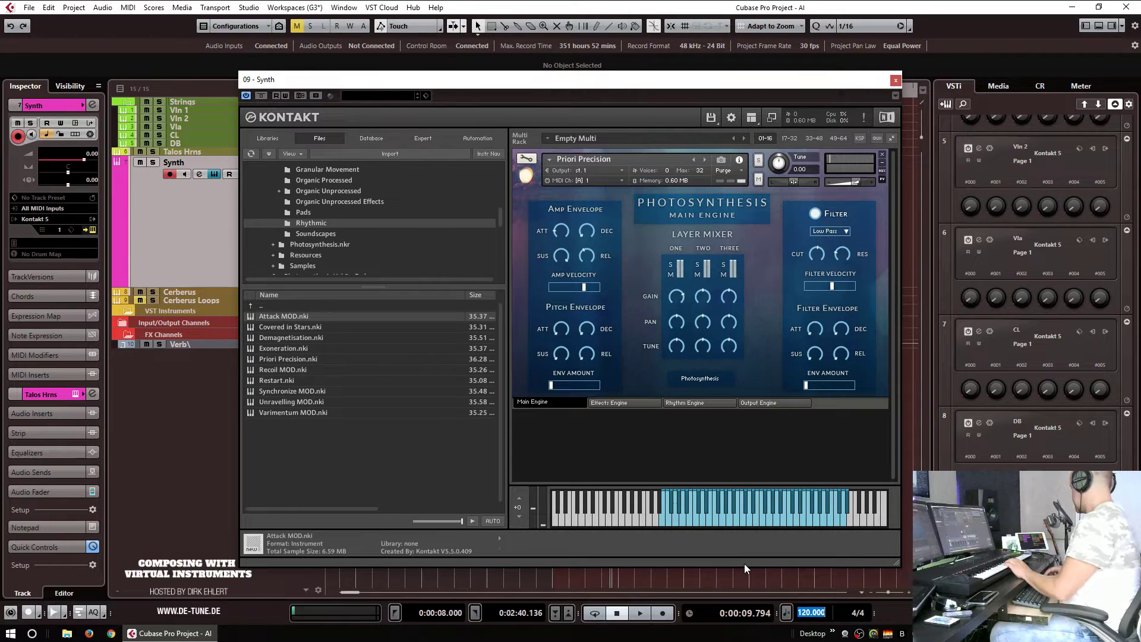
{"action": "type", "text": "90"}
{"action": "key", "text": "Return"}
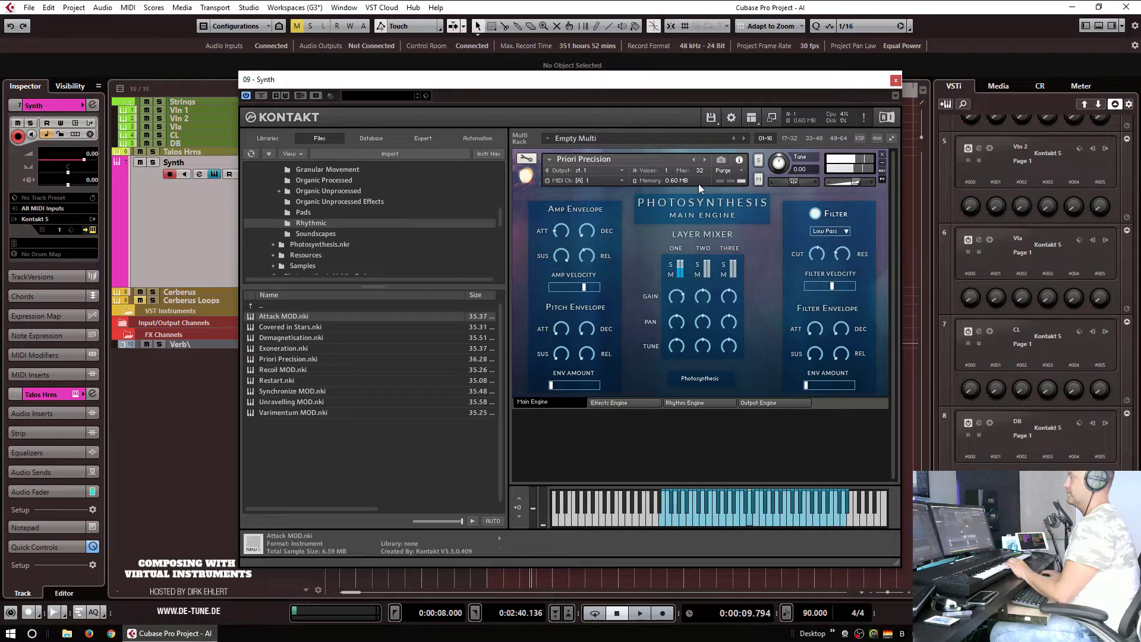
Step: Audition the Recoil MOD and Restart patches and load Synchronize MOD in the Synth instrument
{"action": "left_click", "coordinate": [706, 159]}
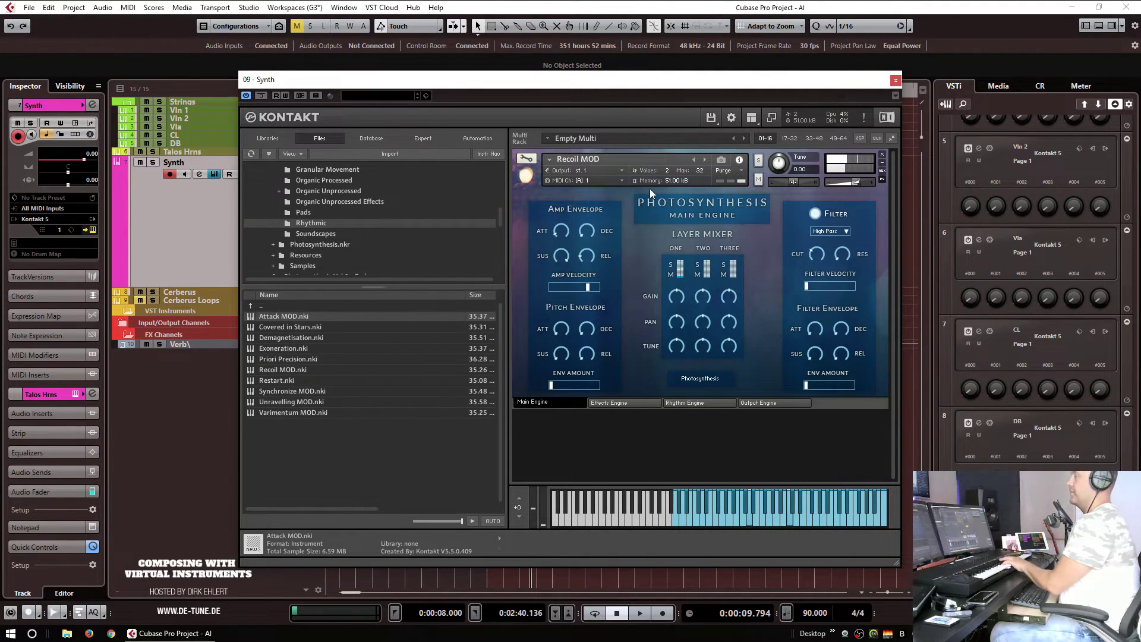
{"action": "left_click", "coordinate": [705, 158]}
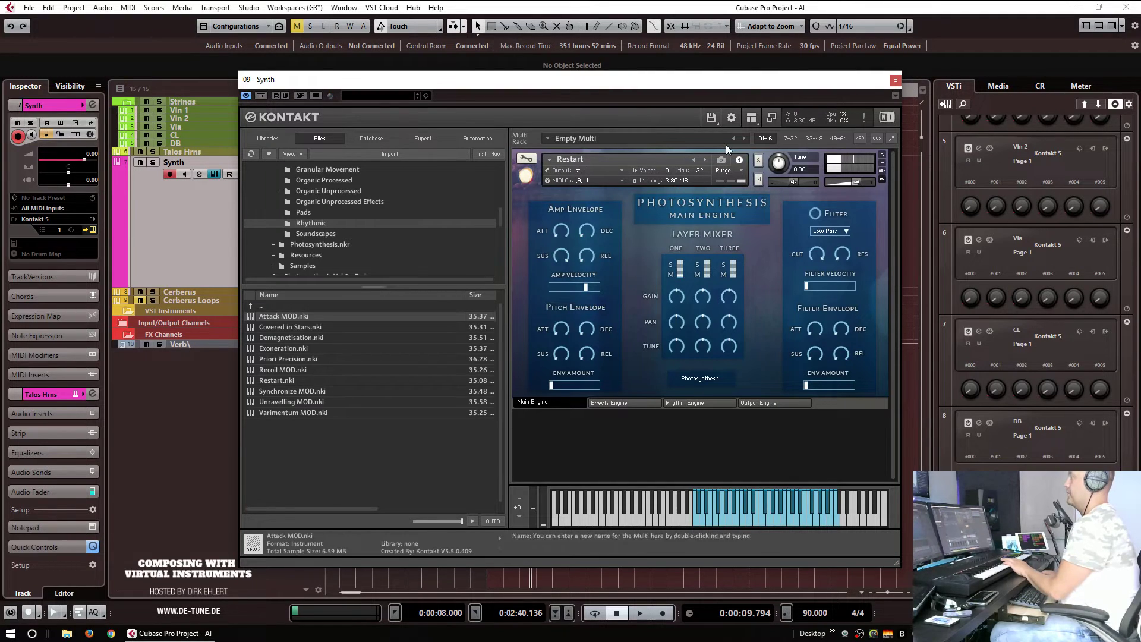
{"action": "left_click", "coordinate": [705, 159]}
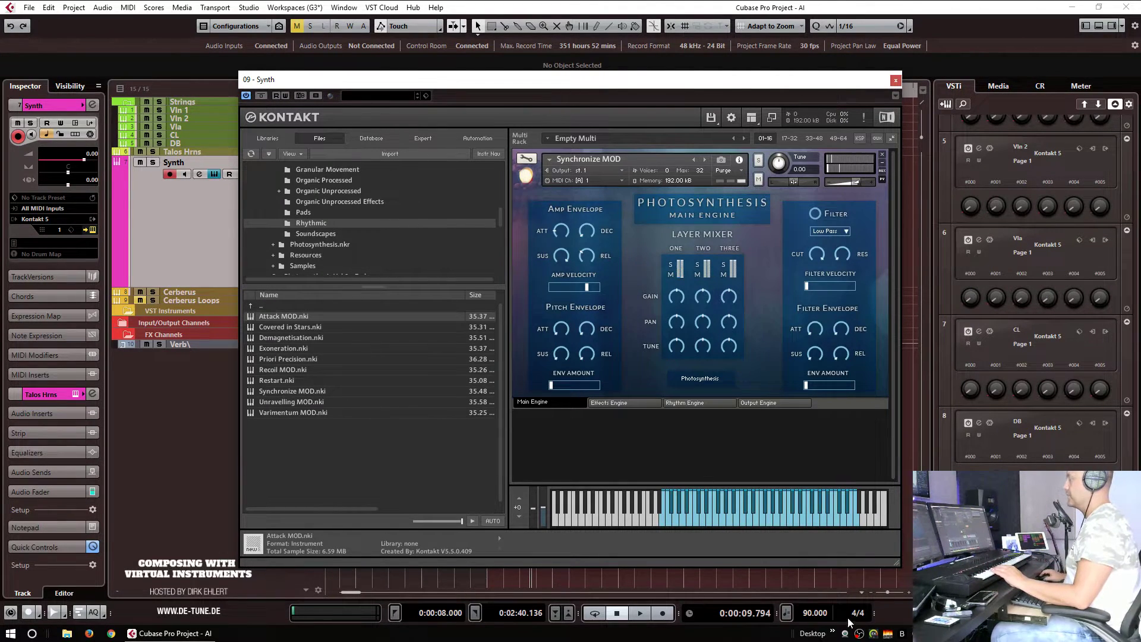
Step: Set the project tempo to 104 BPM
{"action": "double_click", "coordinate": [808, 614]}
{"action": "type", "text": "104"}
{"action": "key", "text": "Return"}
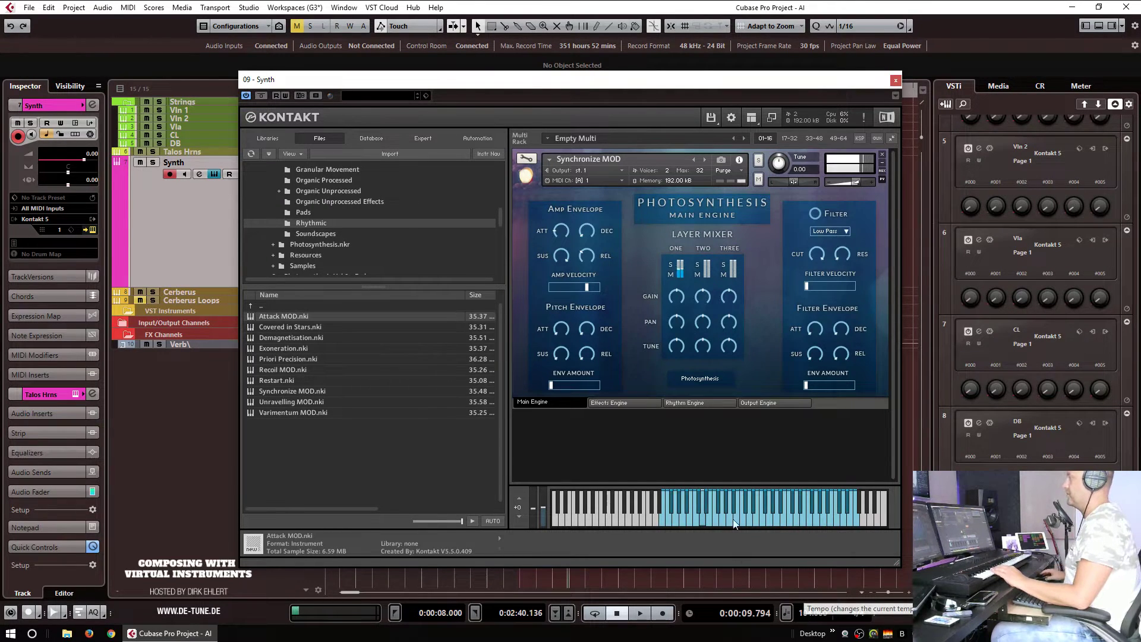
Step: Move the Kontakt window clear of the project and set the left locator exactly to the start of bar 3
{"action": "left_click_drag", "start_coordinate": [619, 82], "coordinate": [1140, 107]}
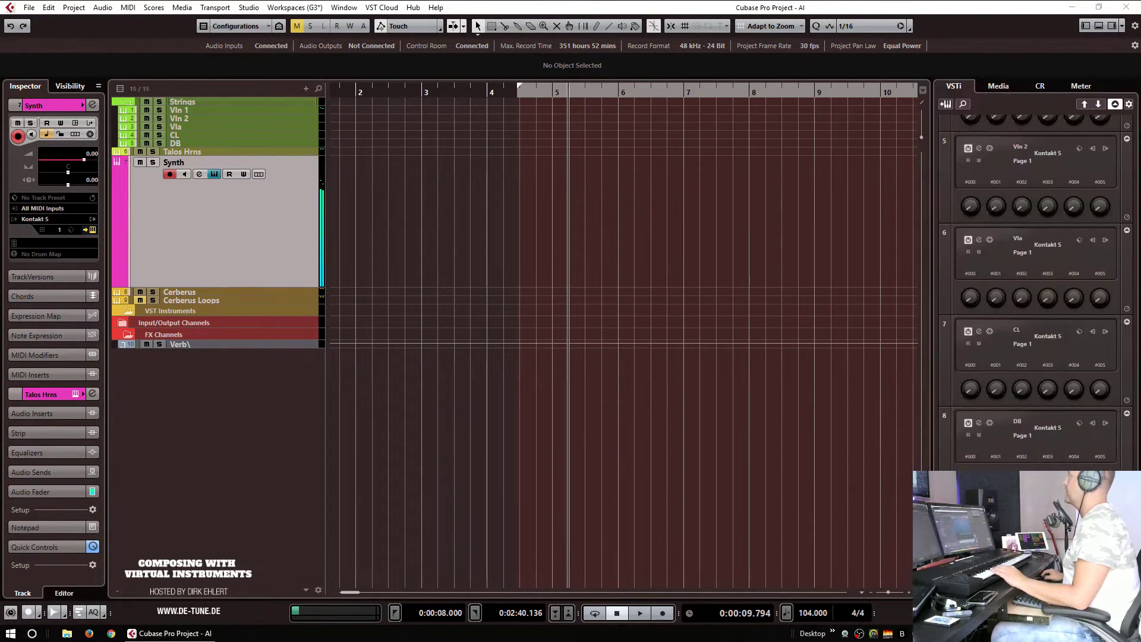
{"action": "left_click_drag", "start_coordinate": [519, 89], "coordinate": [425, 89]}
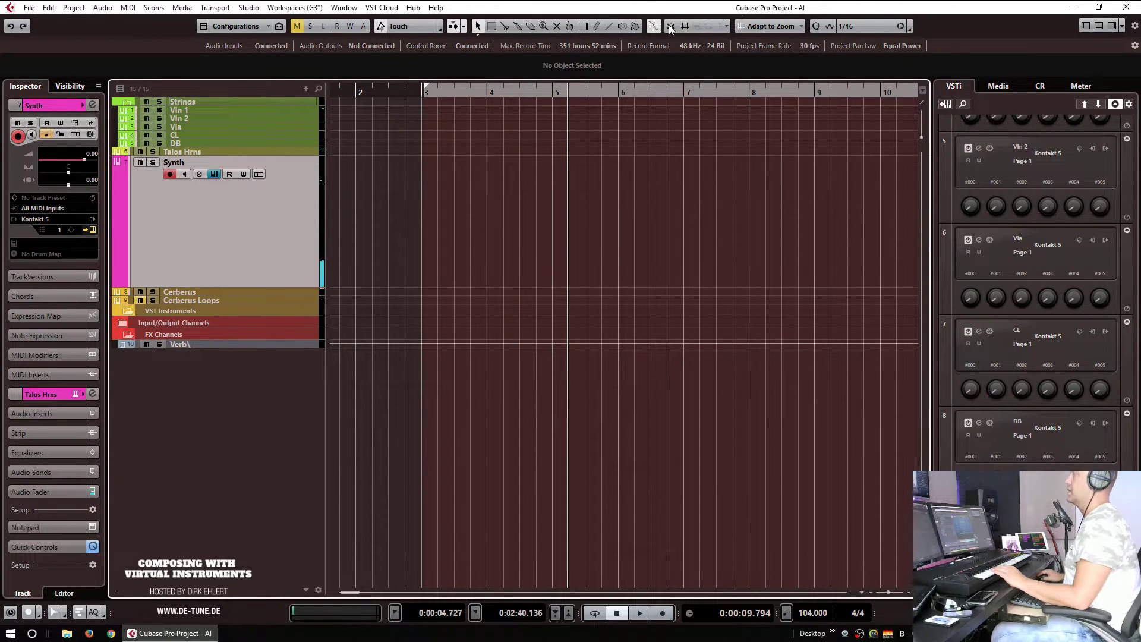
{"action": "left_click_drag", "start_coordinate": [424, 83], "coordinate": [423, 86]}
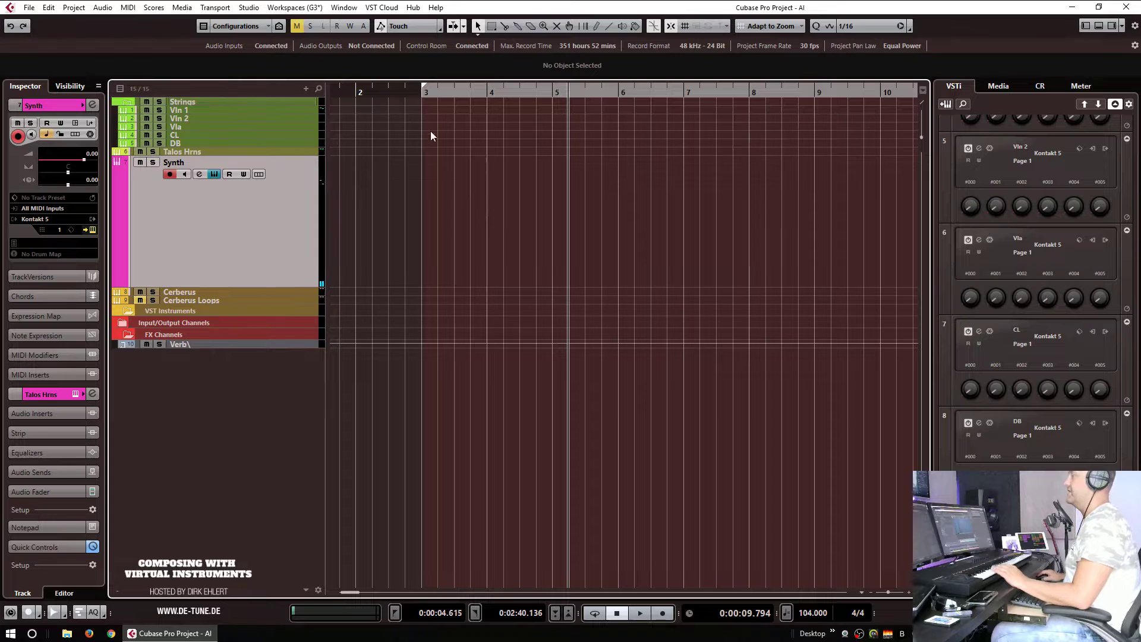
Step: Create a Synth part from bar 3 to bar 7 holding one sustained D1 note at full velocity
{"action": "mouse_move", "coordinate": [428, 230]}
{"action": "left_mouse_down"}
{"action": "mouse_move", "coordinate": [719, 229]}
{"action": "mouse_move", "coordinate": [685, 229]}
{"action": "left_mouse_up"}
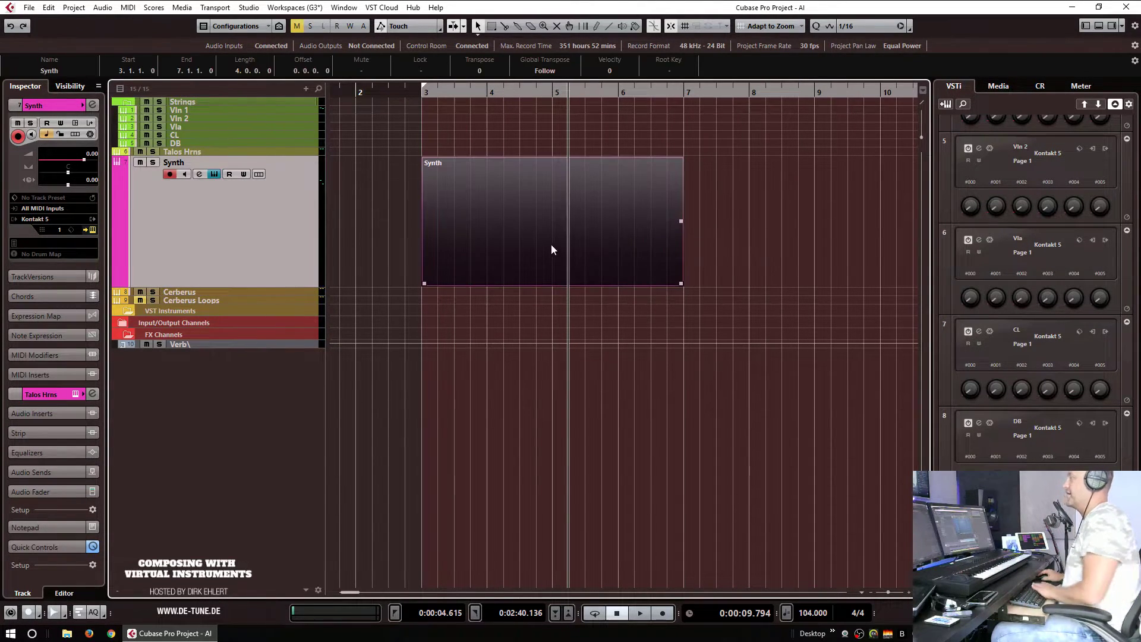
{"action": "double_click", "coordinate": [510, 213]}
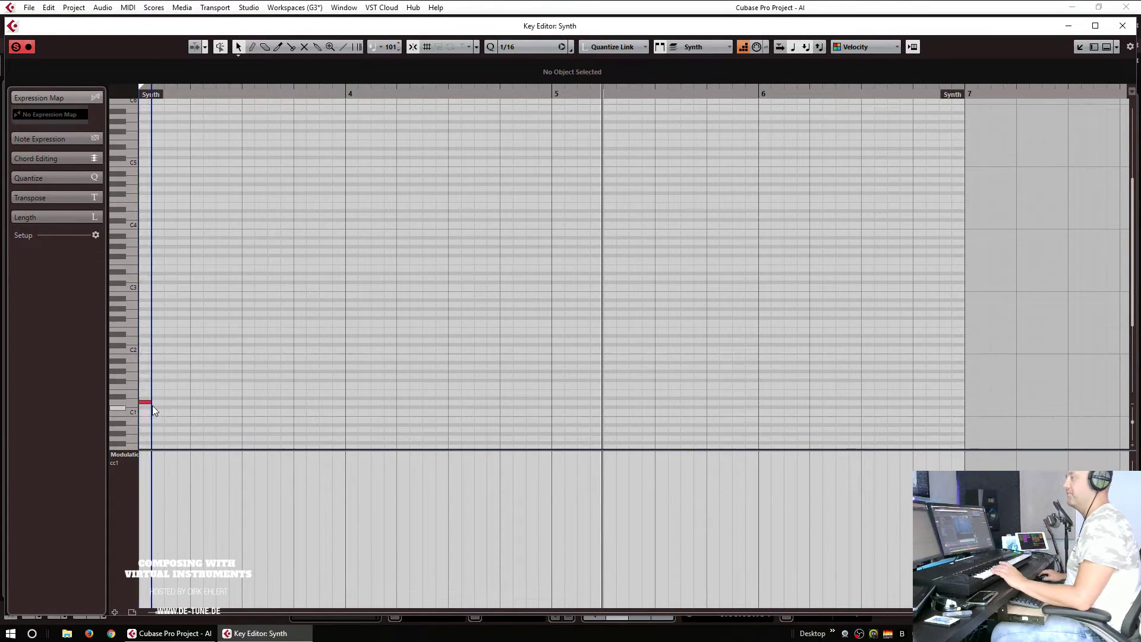
{"action": "left_click_drag", "start_coordinate": [154, 405], "coordinate": [963, 405]}
{"action": "key", "text": "v"}
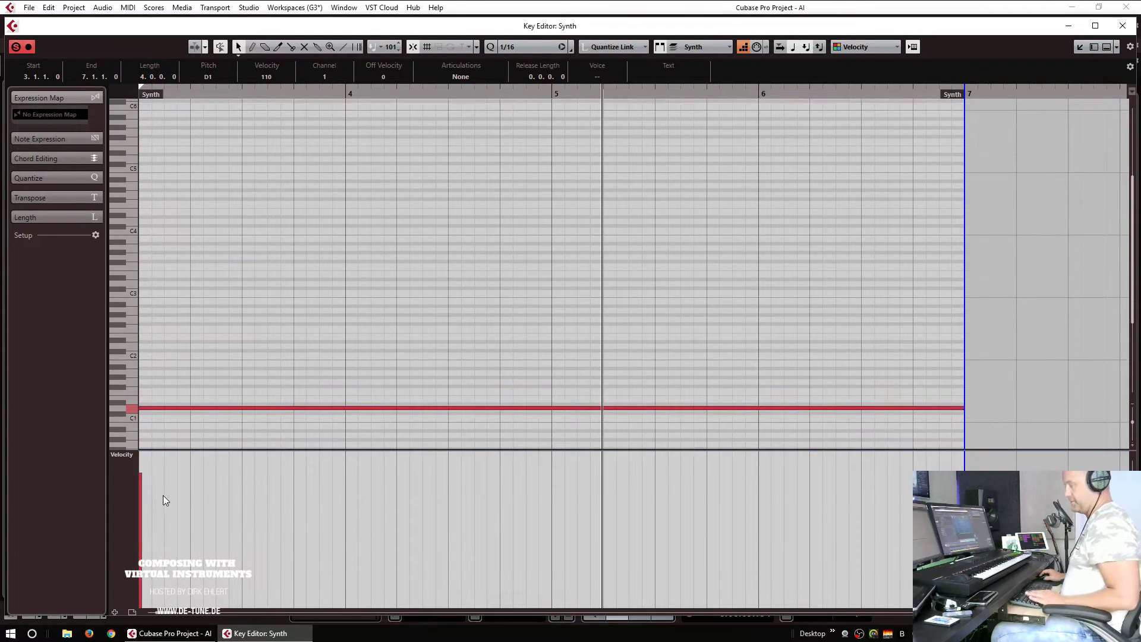
{"action": "left_click", "coordinate": [153, 442]}
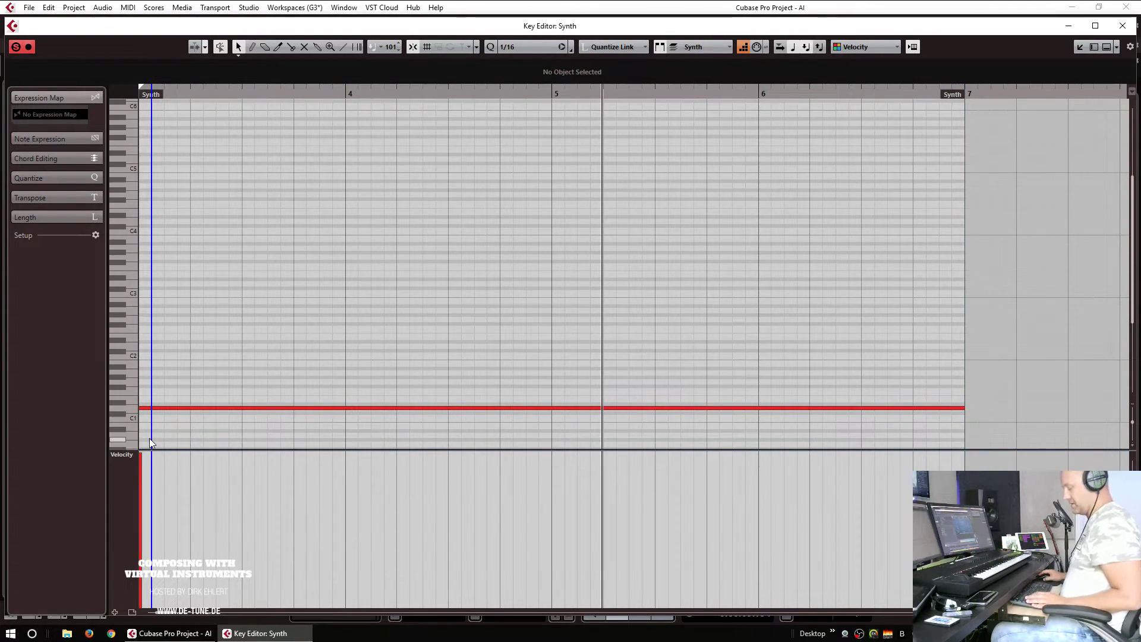
Step: Draw a modulation ramp with the Line tool that rises to bar 5 and falls back by bar 7, and close the editor
{"action": "key", "text": "m"}
{"action": "right_click", "coordinate": [255, 337]}
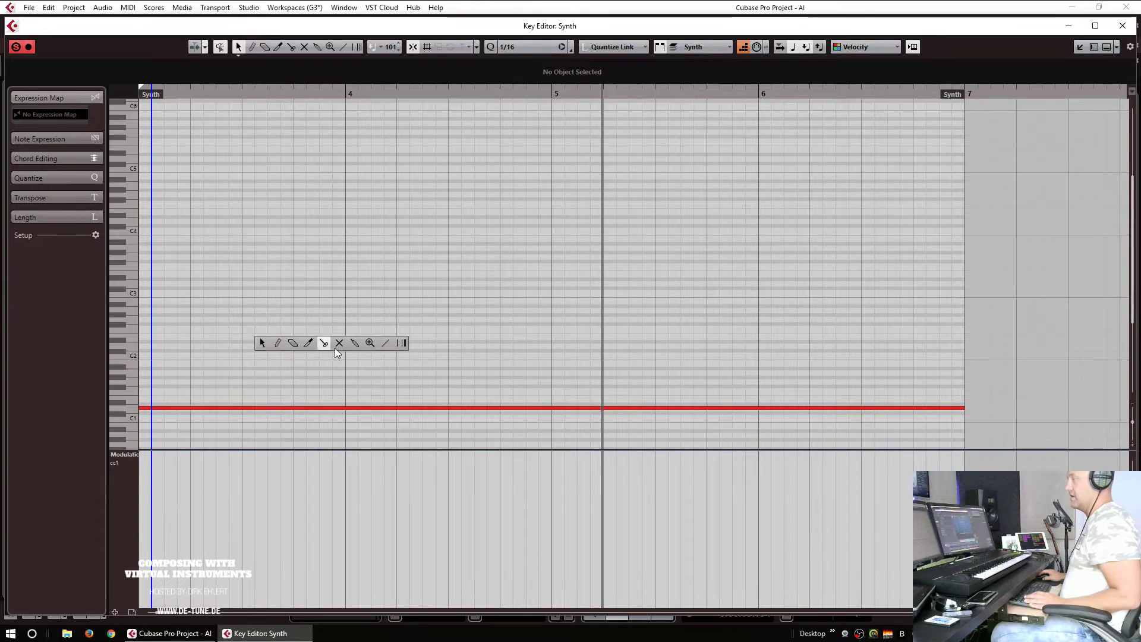
{"action": "left_click", "coordinate": [384, 346]}
{"action": "left_click_drag", "start_coordinate": [138, 605], "coordinate": [964, 604]}
{"action": "key", "text": "Return"}
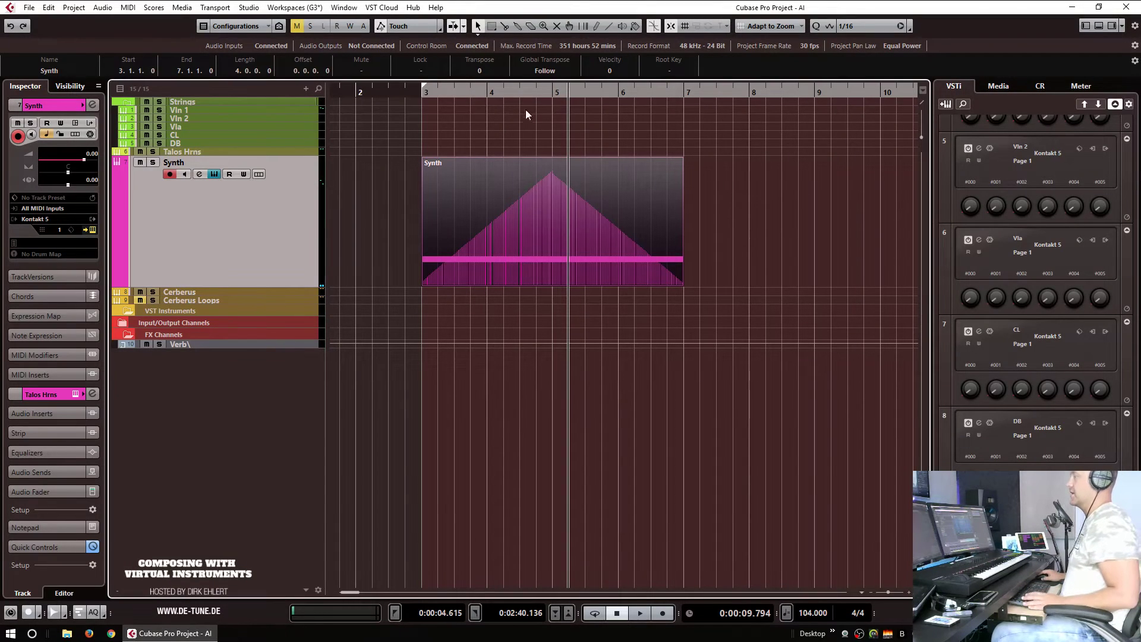
Step: Play back the Synth part from bar 3 to check the modulation swell
{"action": "key", "text": "KP_1"}
{"action": "key", "text": "space"}
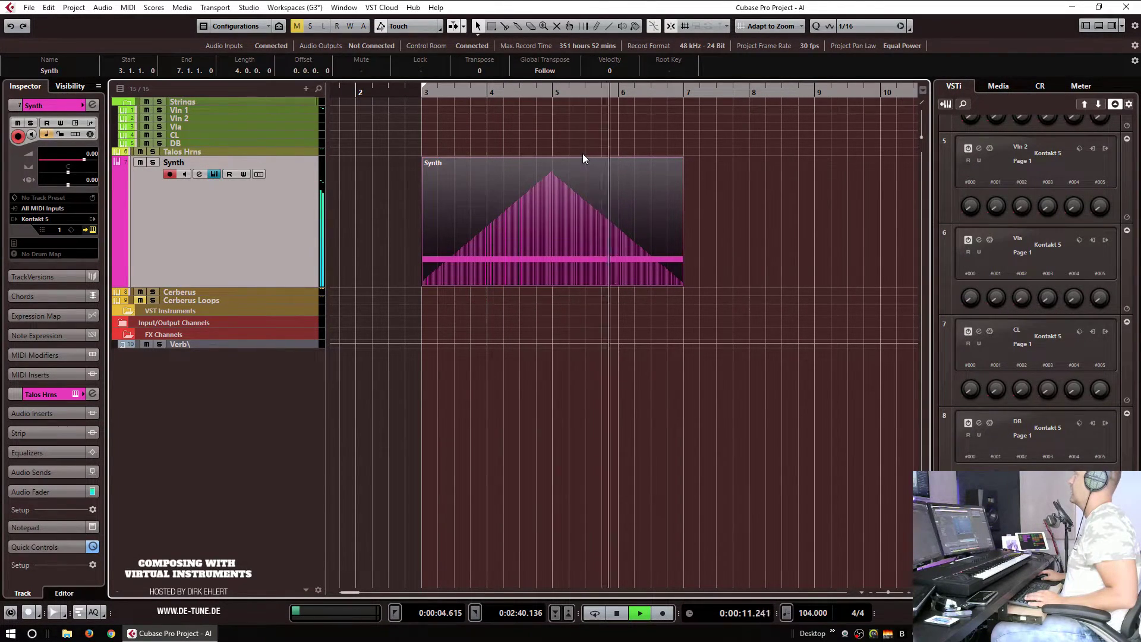
{"action": "left_click", "coordinate": [607, 214]}
{"action": "key", "text": "space"}
Step: Split the D1 note at bar 5 and redraw the modulation from there to bar 7 as a gently waving high curve
{"action": "double_click", "coordinate": [527, 241]}
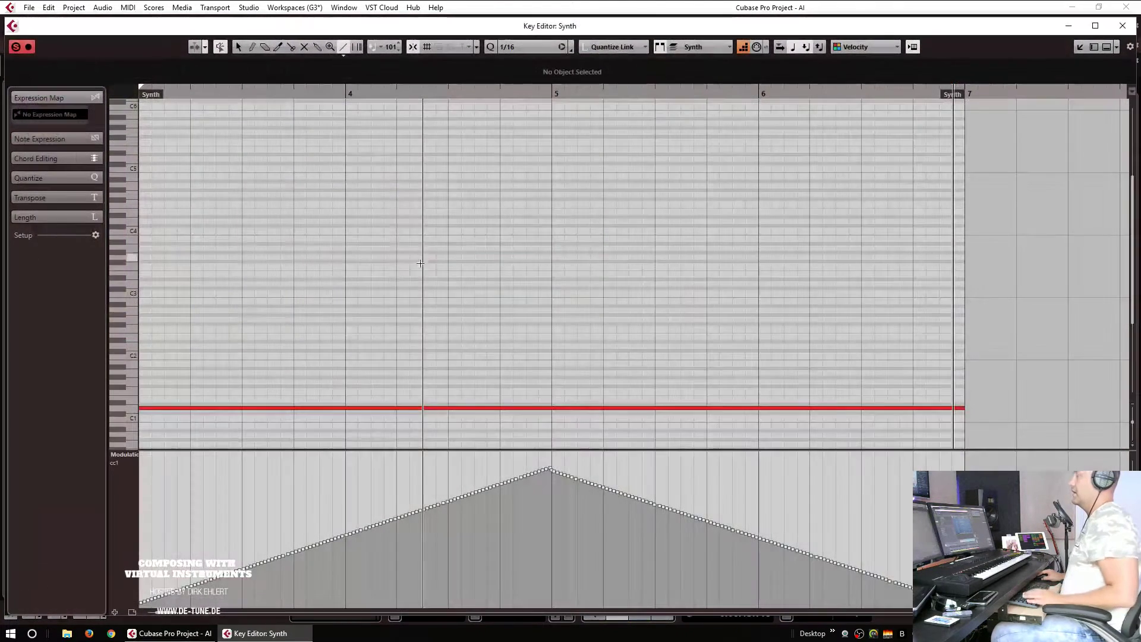
{"action": "left_click", "coordinate": [553, 408], "text": "alt"}
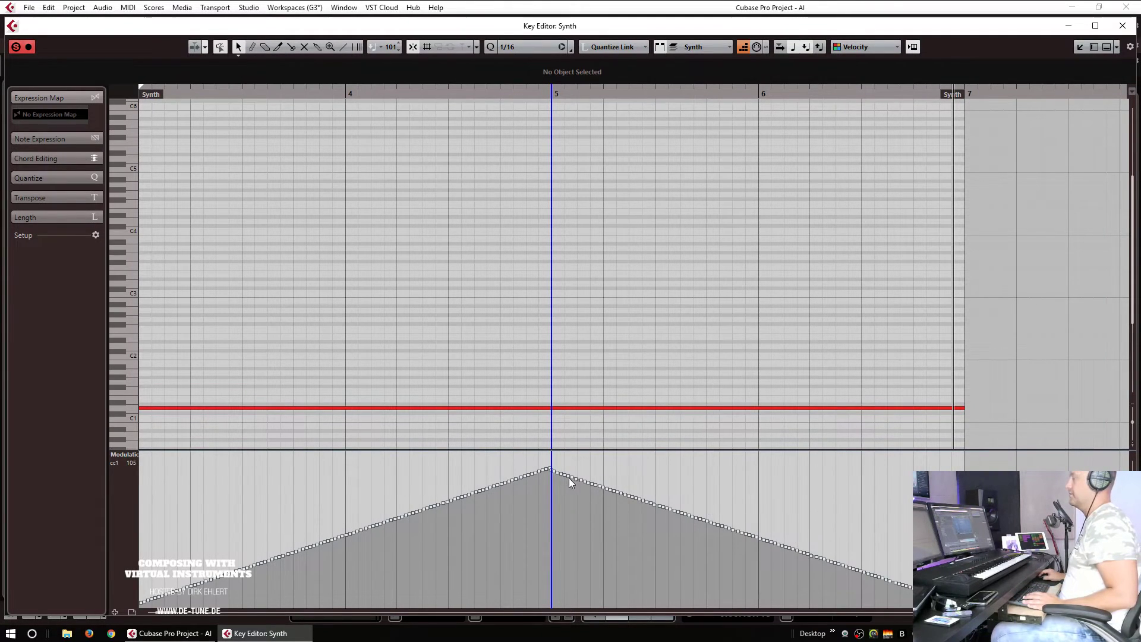
{"action": "mouse_move", "coordinate": [575, 478]}
{"action": "left_mouse_down"}
{"action": "mouse_move", "coordinate": [693, 504]}
{"action": "mouse_move", "coordinate": [964, 490]}
{"action": "left_mouse_up"}
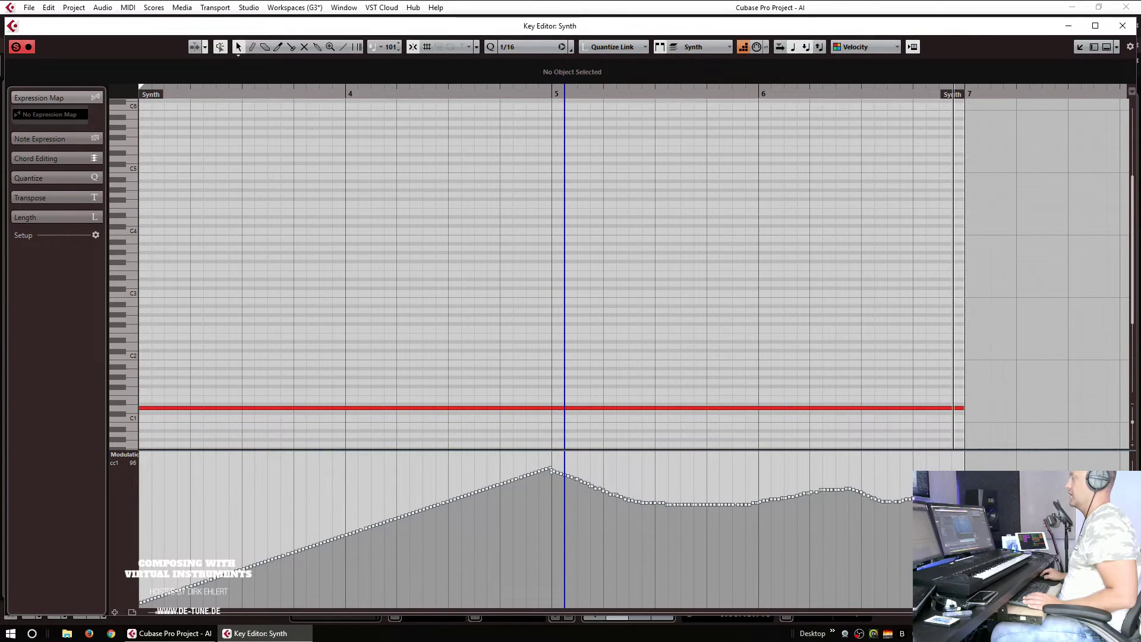
{"action": "key", "text": "Escape"}
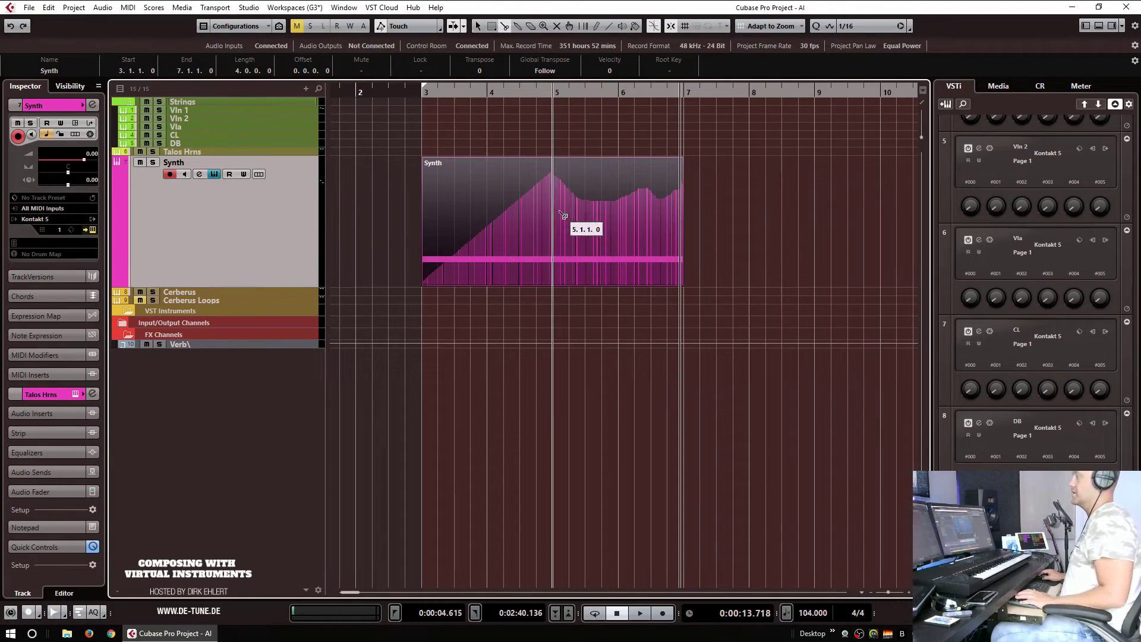
Step: Split the Synth part at bar 5 and duplicate its second half to bar 7, checking the start by playback
{"action": "left_click", "coordinate": [558, 213], "text": "alt"}
{"action": "key", "text": "ctrl+d"}
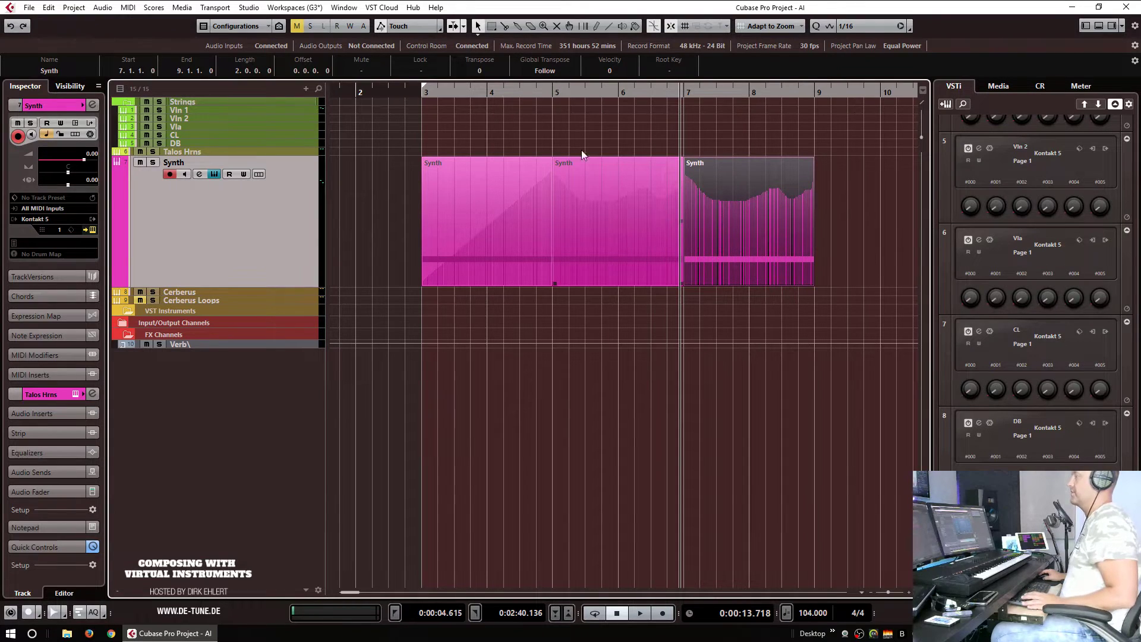
{"action": "left_click", "coordinate": [427, 91]}
{"action": "key", "text": "space"}
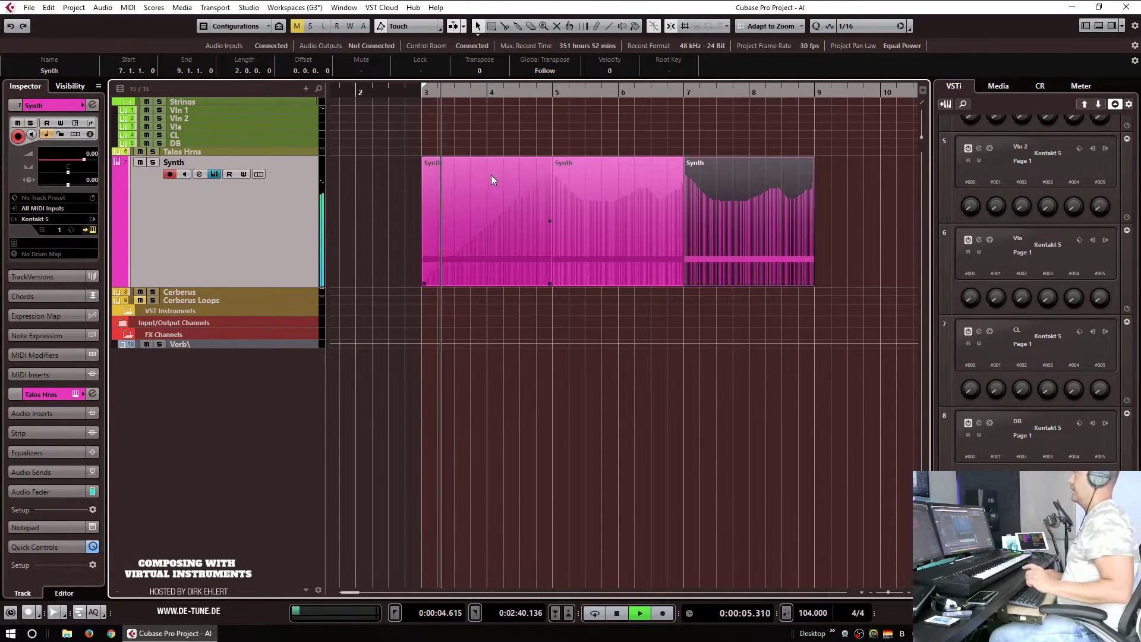
{"action": "key", "text": "space"}
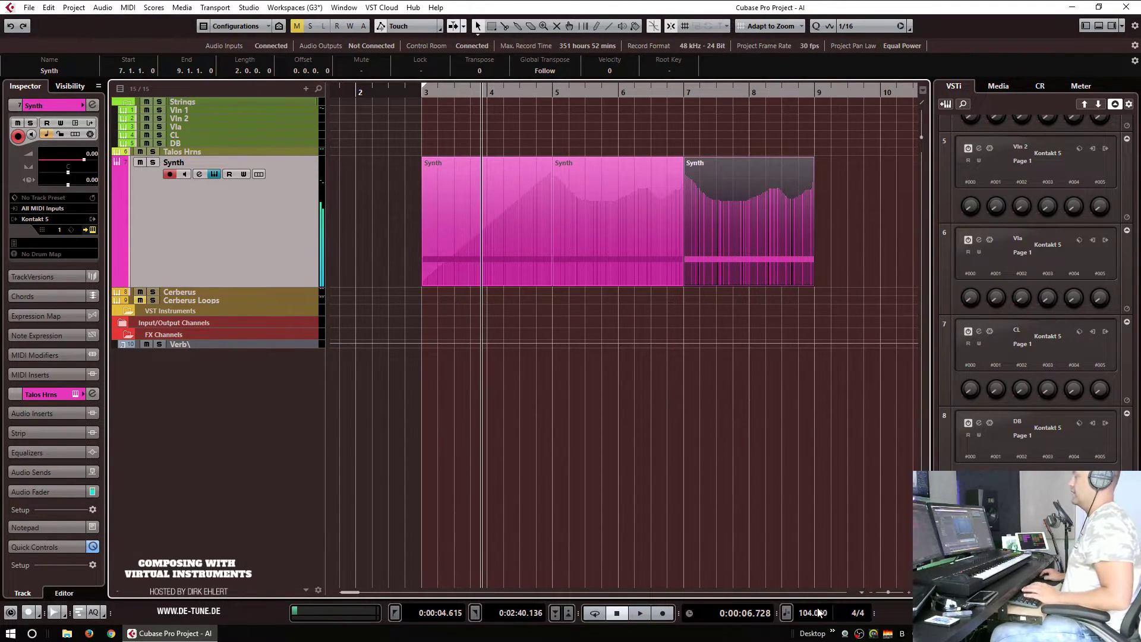
Step: Set the project tempo to 99 BPM and play back the Synth parts
{"action": "key", "text": "Return"}
{"action": "key", "text": "space"}
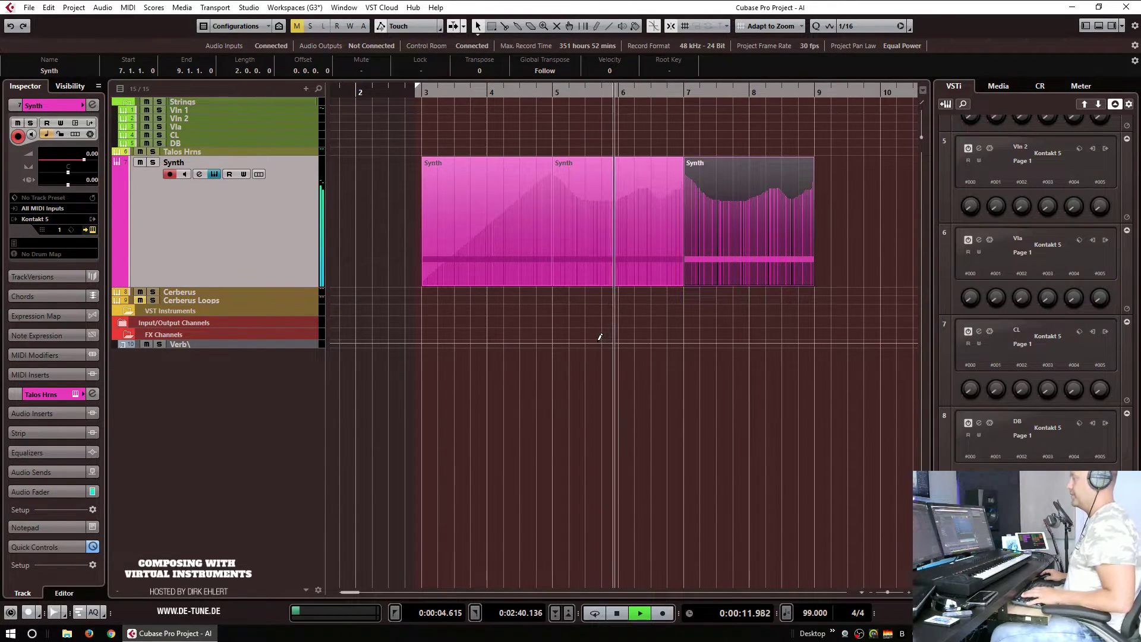
{"action": "key", "text": "space"}
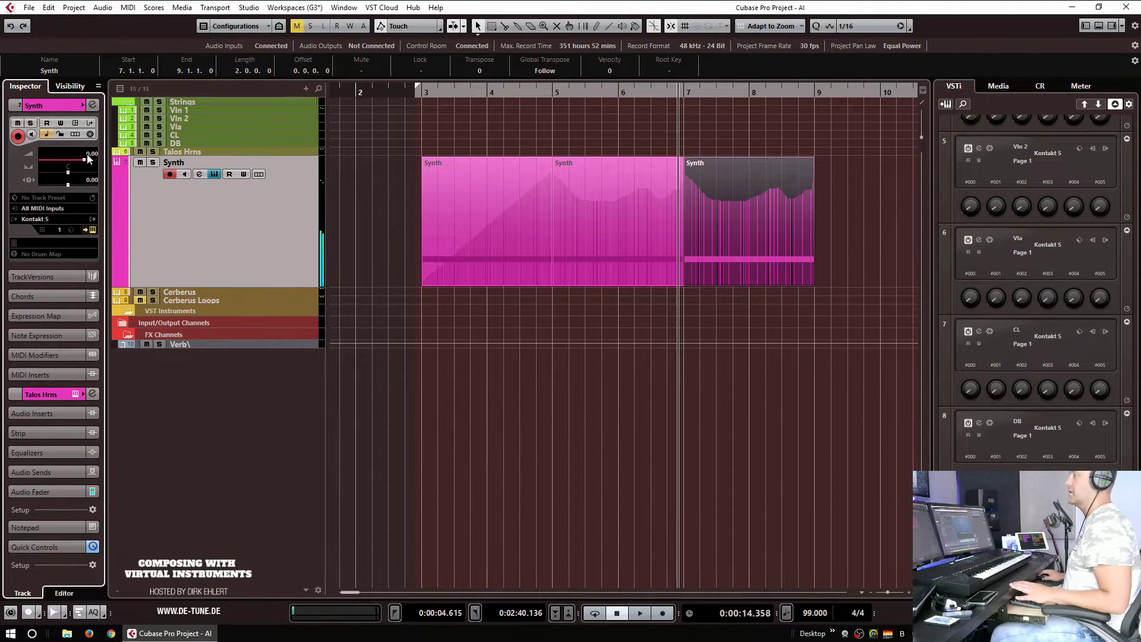
Step: Set the Synchronize MOD instrument volume to -6.0 in the Synth track's Kontakt and close its window
{"action": "left_click", "coordinate": [113, 223]}
{"action": "left_click", "coordinate": [95, 230]}
{"action": "left_click", "coordinate": [93, 230]}
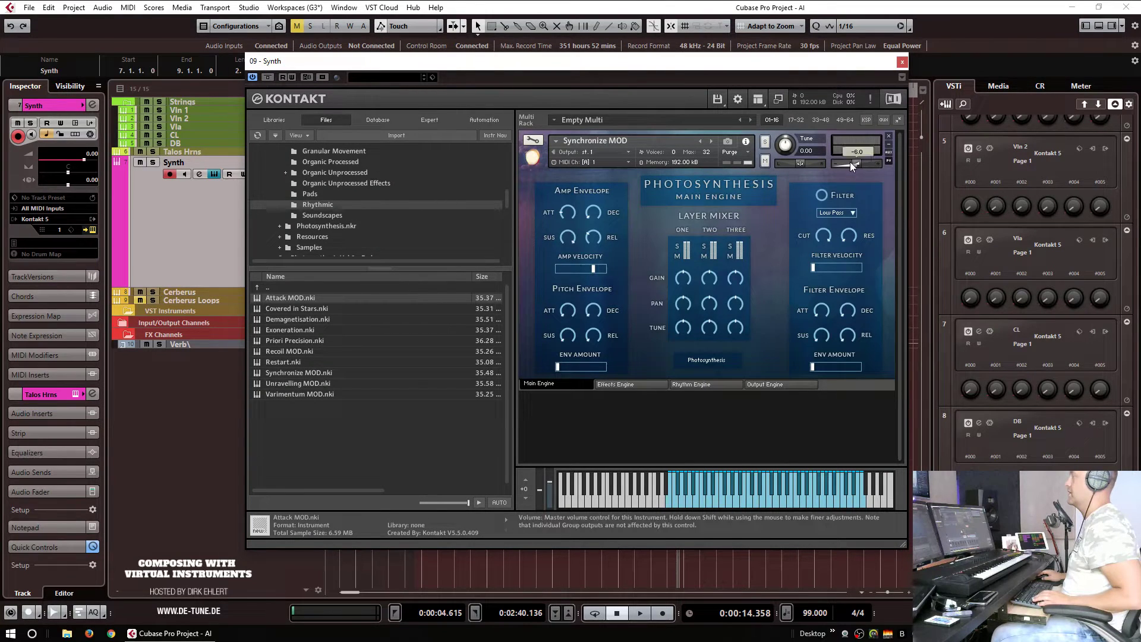
{"action": "left_click_drag", "start_coordinate": [896, 63], "coordinate": [899, 64]}
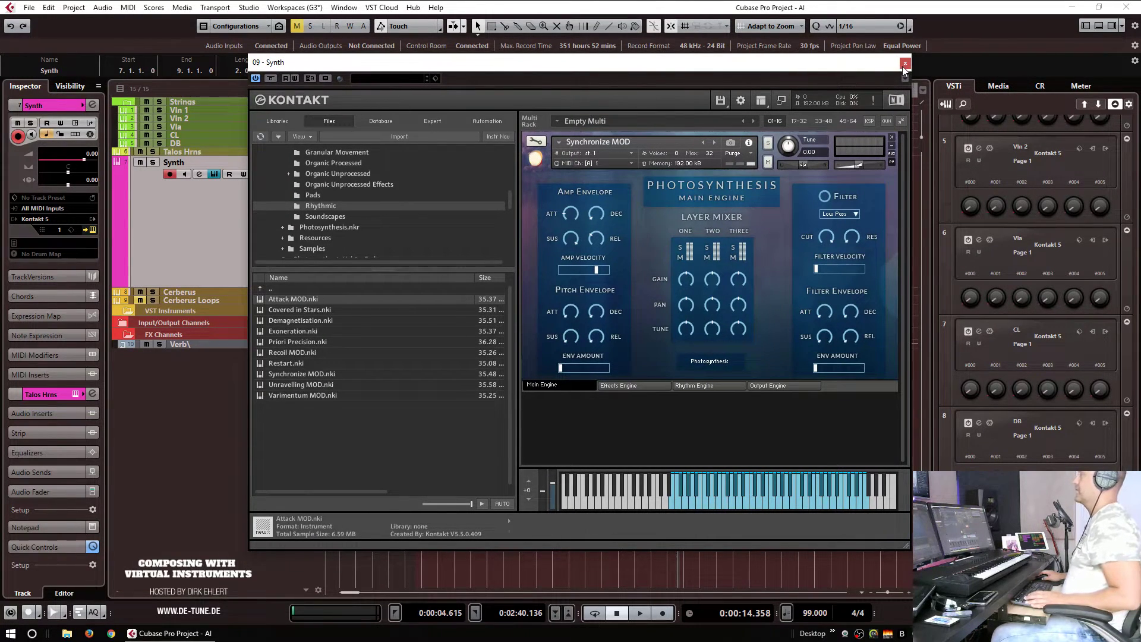
{"action": "left_click", "coordinate": [904, 63]}
Step: Play back the Synth parts from bar 3 to check the adjusted level
{"action": "key", "text": "space"}
{"action": "key", "text": "space"}
{"action": "key", "text": "h"}
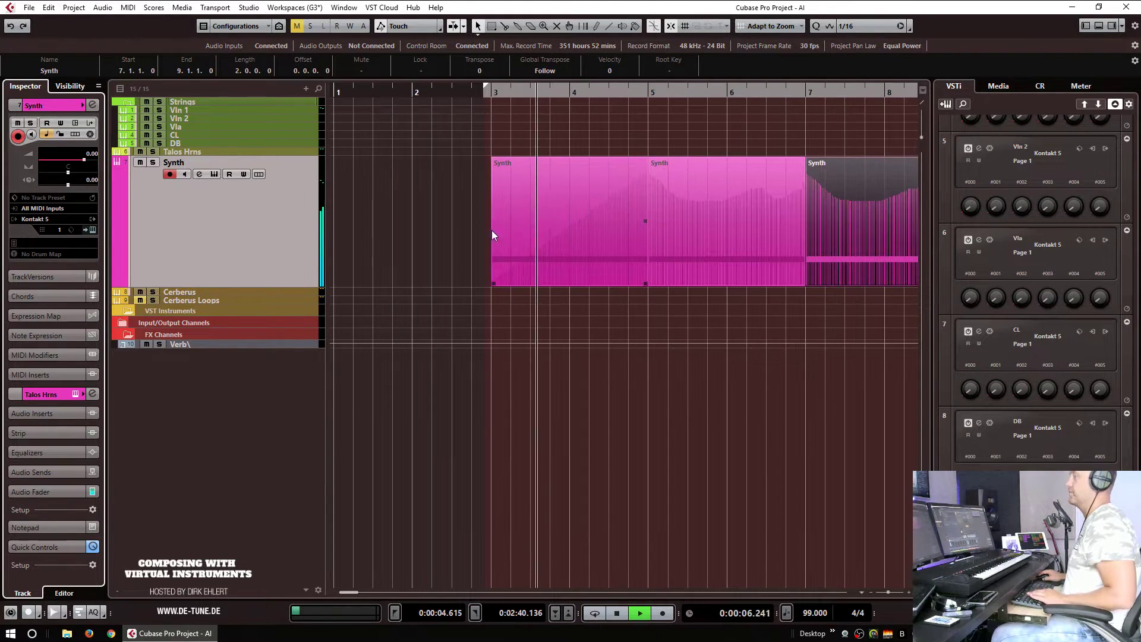
{"action": "key", "text": "g"}
{"action": "key", "text": "g"}
{"action": "key", "text": "g"}
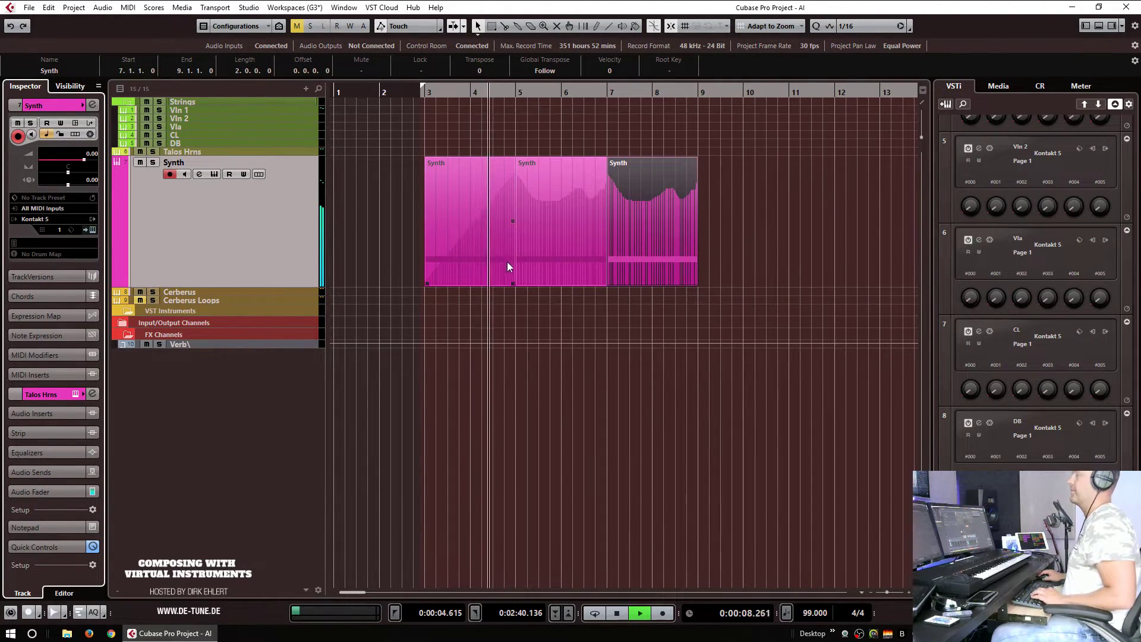
Step: Create a Cerberus part from bar 5 to bar 7 and step-enter a continuous 1/16 pattern of two alternating pitches around C5
{"action": "key", "text": "Down"}
{"action": "key", "text": "space"}
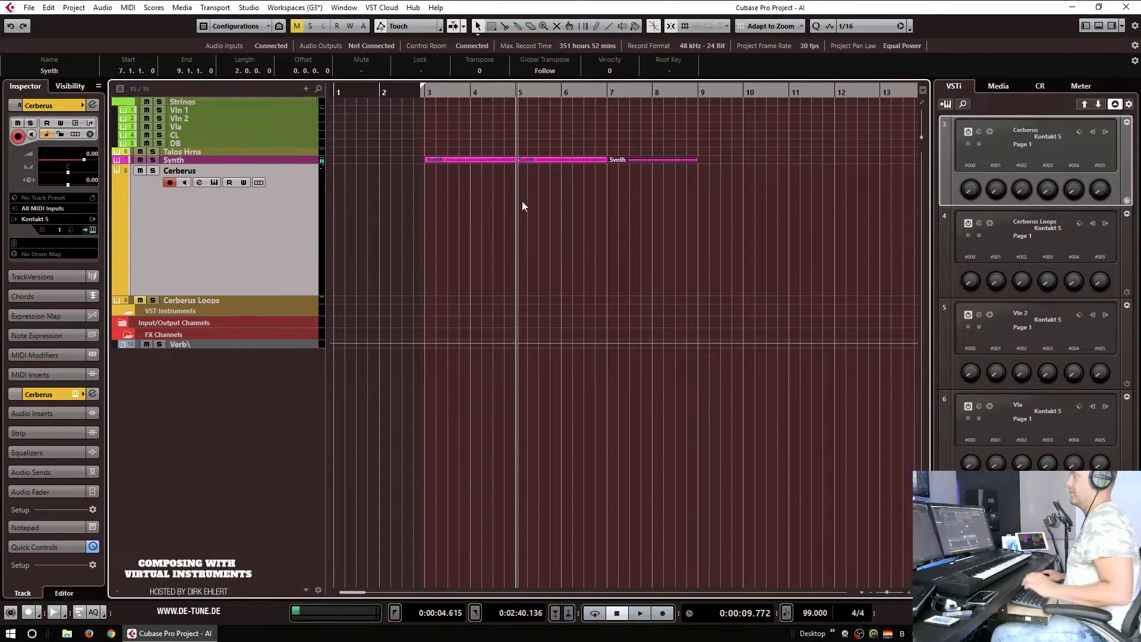
{"action": "mouse_move", "coordinate": [518, 230]}
{"action": "left_mouse_down"}
{"action": "mouse_move", "coordinate": [612, 230]}
{"action": "mouse_move", "coordinate": [593, 230]}
{"action": "left_mouse_up"}
{"action": "double_click", "coordinate": [593, 229]}
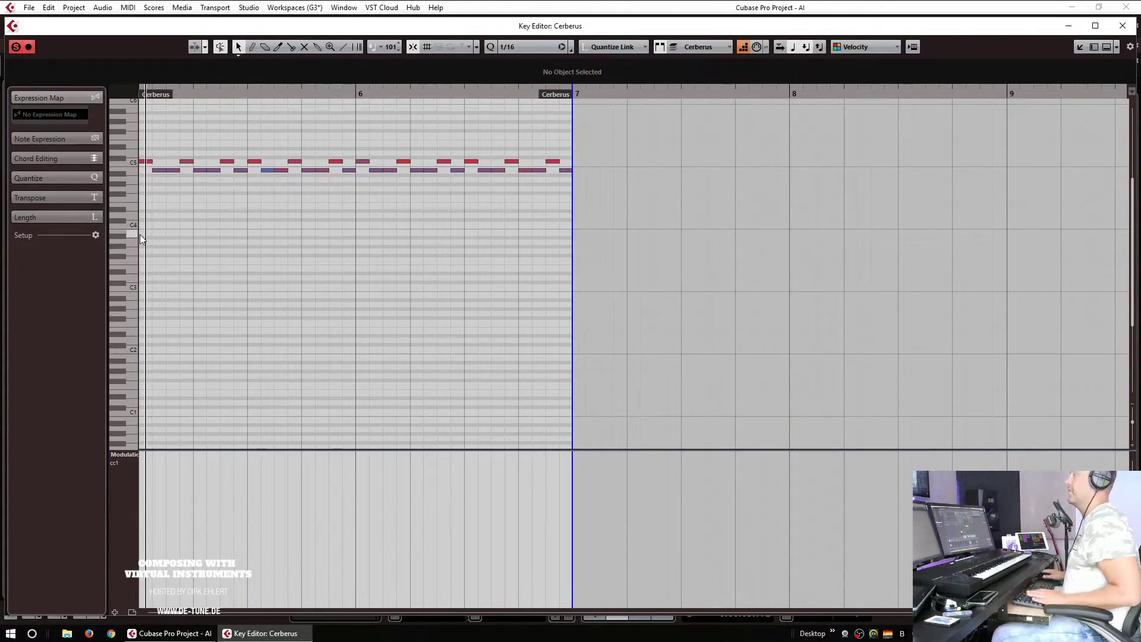
Step: Play the Cerberus pattern from bar 4 and show its note velocities
{"action": "scroll", "coordinate": [293, 238], "scroll_direction": "left", "scroll_amount": 5}
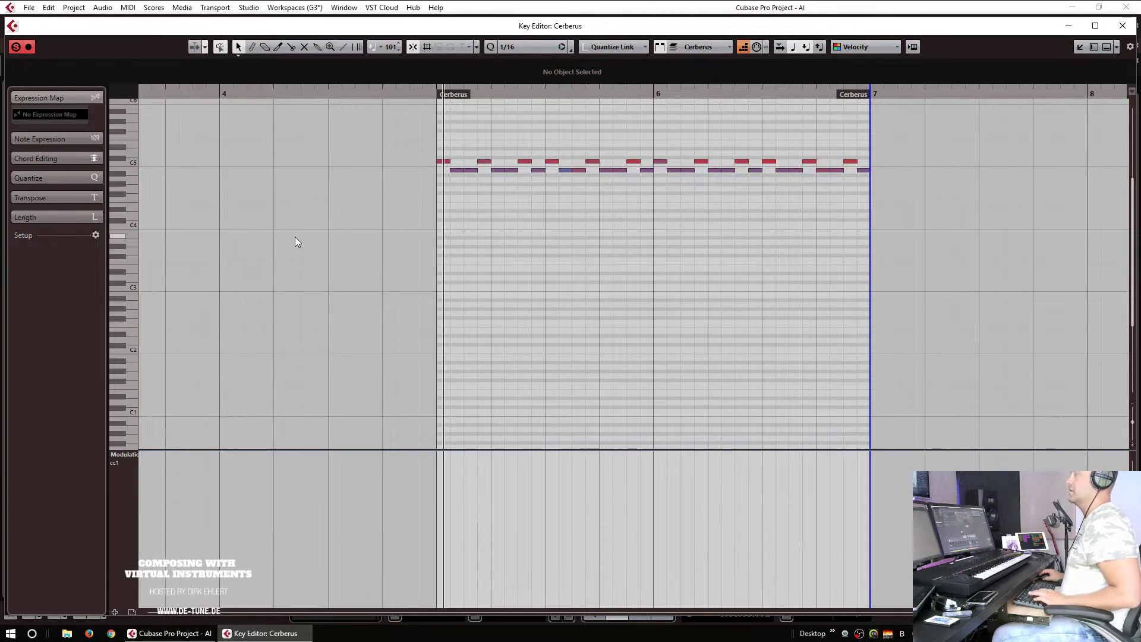
{"action": "left_click", "coordinate": [218, 91]}
{"action": "key", "text": "space"}
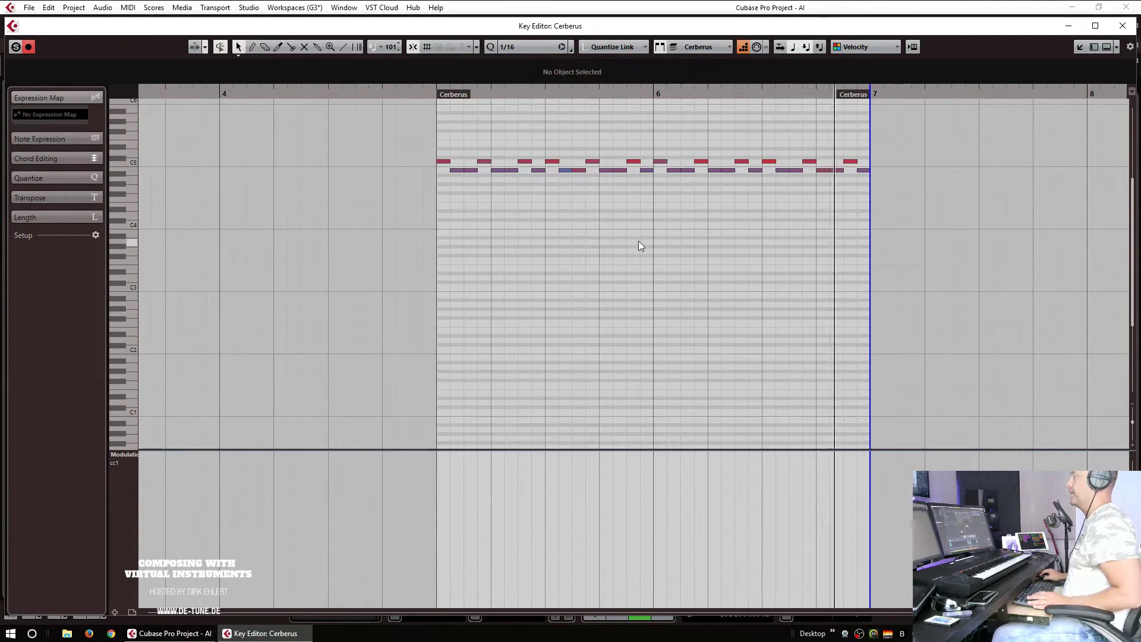
{"action": "key", "text": "v"}
{"action": "left_click", "coordinate": [654, 479]}
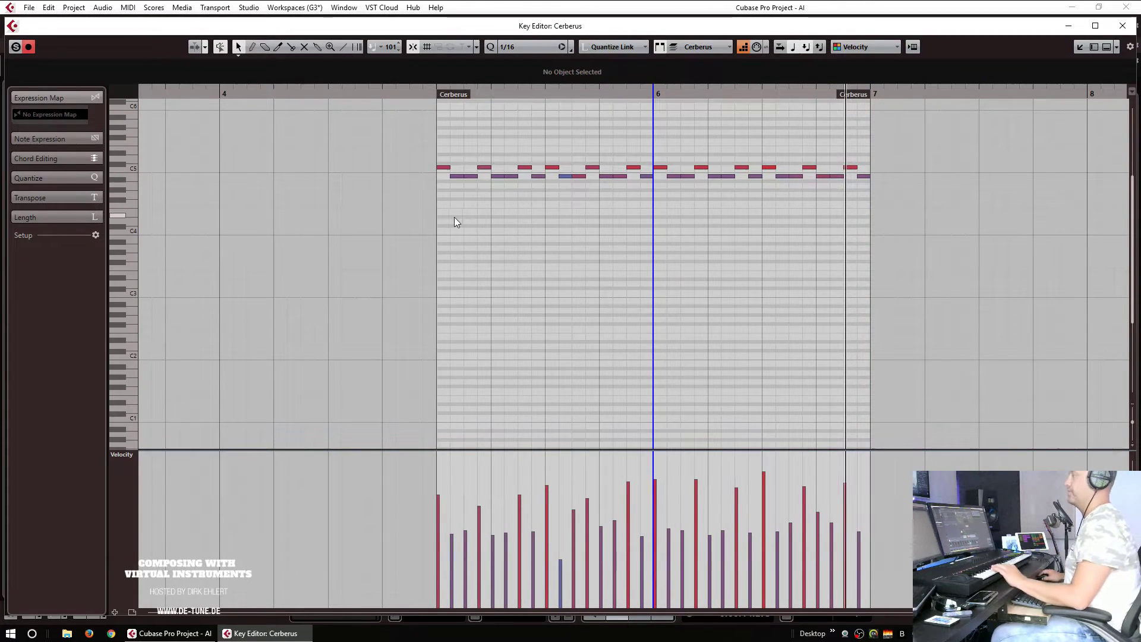
Step: Step-enter low C1 accents under the first three C5 hits of both bar 5 and bar 6
{"action": "left_click", "coordinate": [442, 228]}
{"action": "key", "text": "Right"}
{"action": "key", "text": "Right"}
{"action": "key", "text": "Right"}
{"action": "key", "text": "Right"}
{"action": "key", "text": "Right"}
{"action": "key", "text": "Right"}
{"action": "key", "text": "Right"}
{"action": "key", "text": "Right"}
{"action": "key", "text": "Right"}
{"action": "key", "text": "Right"}
{"action": "key", "text": "Right"}
{"action": "key", "text": "Right"}
{"action": "key", "text": "Right"}
{"action": "key", "text": "Right"}
{"action": "key", "text": "Right"}
{"action": "key", "text": "Right"}
{"action": "key", "text": "Right"}
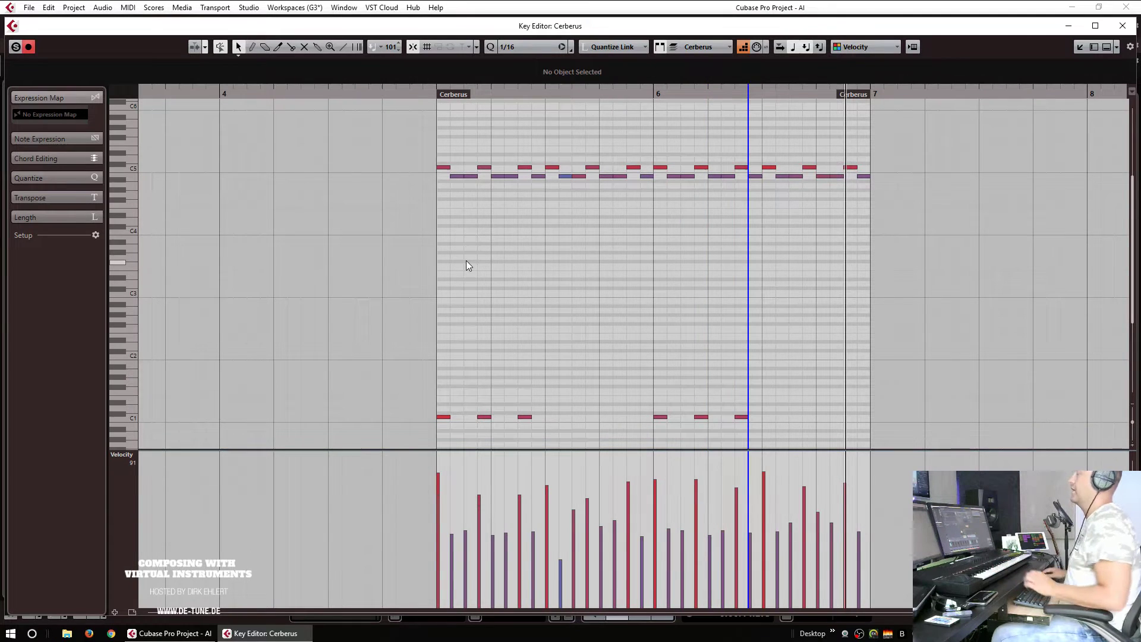
Step: Raise the velocity of the C1 note at the start of bar 6 to 117 and play back the part
{"action": "left_click_drag", "start_coordinate": [634, 403], "coordinate": [670, 437]}
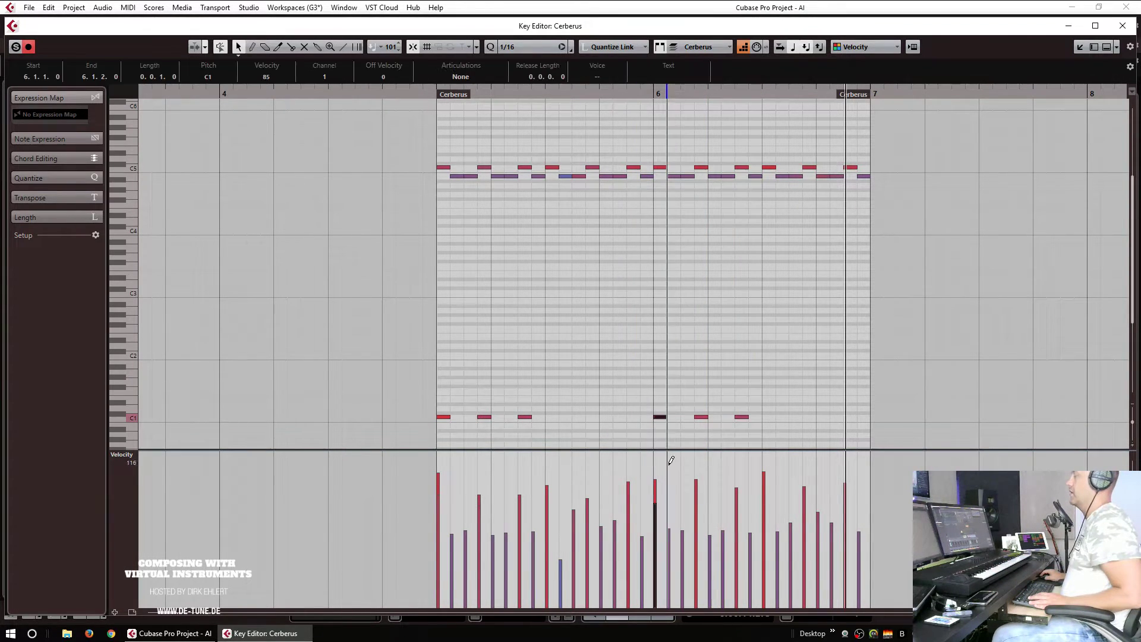
{"action": "left_click", "coordinate": [674, 521]}
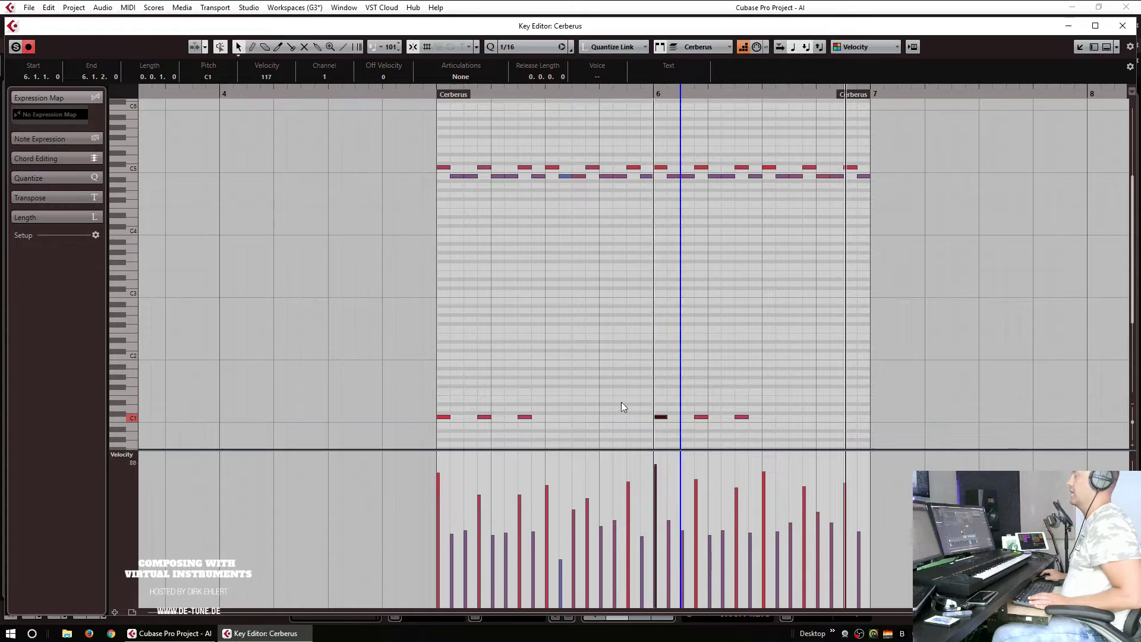
{"action": "key", "text": "space"}
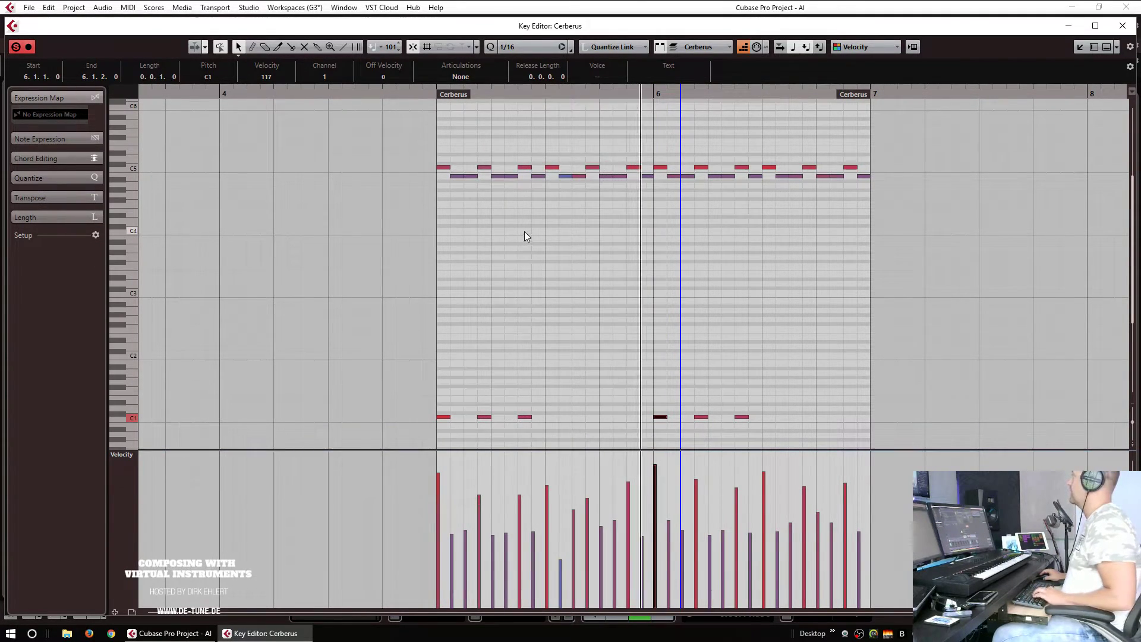
{"action": "key", "text": "space"}
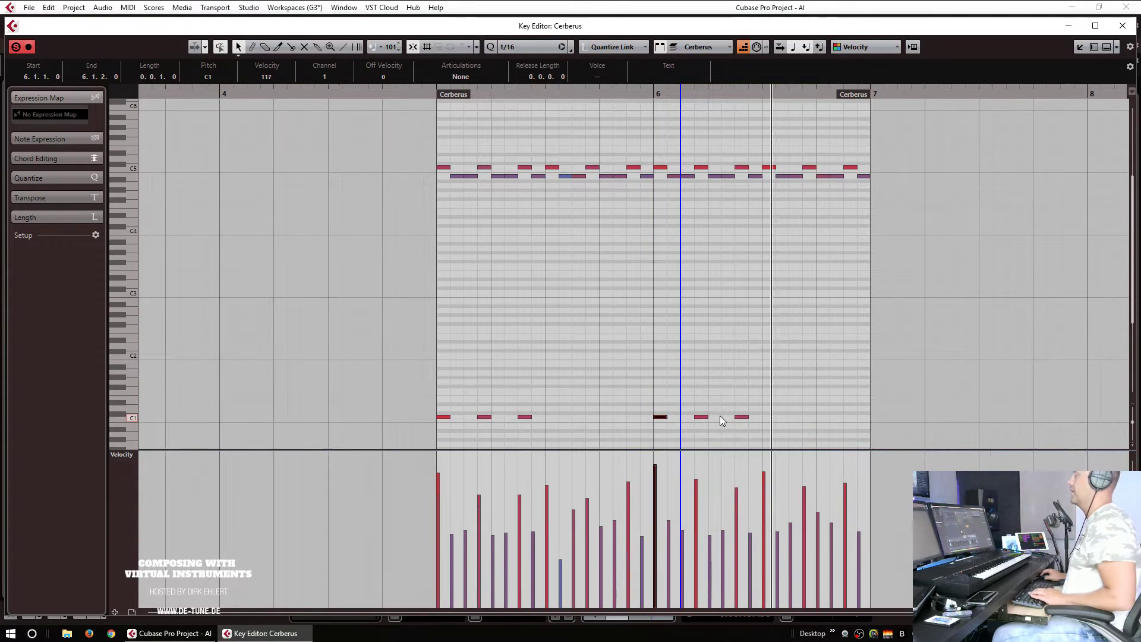
Step: Set the quantize value of the Cerberus part's editor to 1/32
{"action": "key", "text": "h"}
{"action": "key", "text": "h"}
{"action": "key", "text": "h"}
{"action": "left_click", "coordinate": [516, 46]}
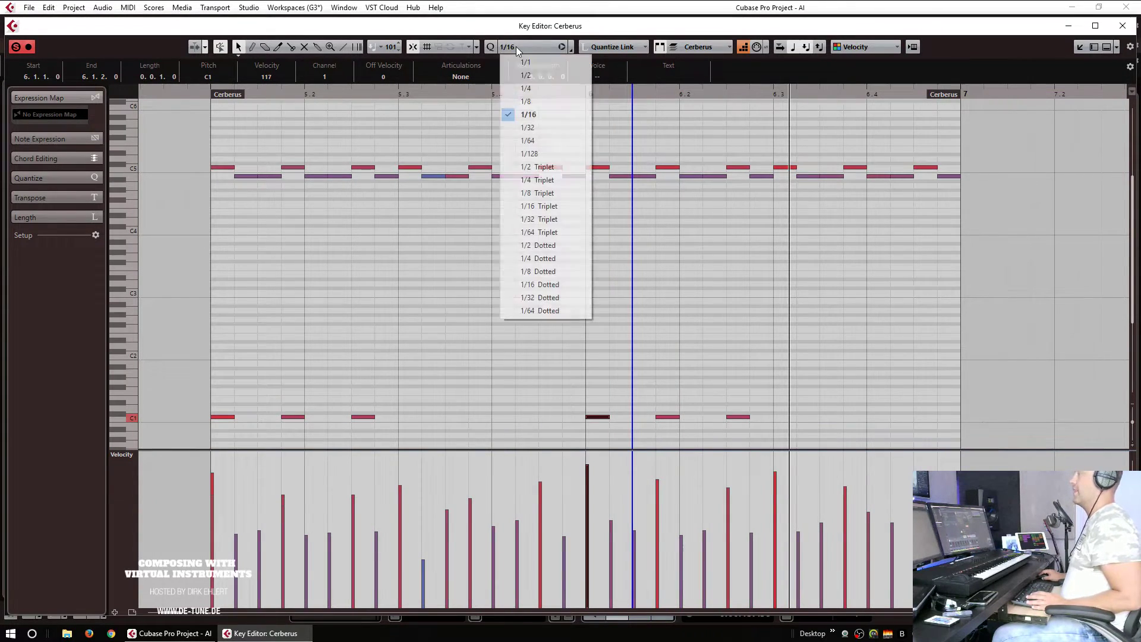
{"action": "left_click", "coordinate": [552, 126]}
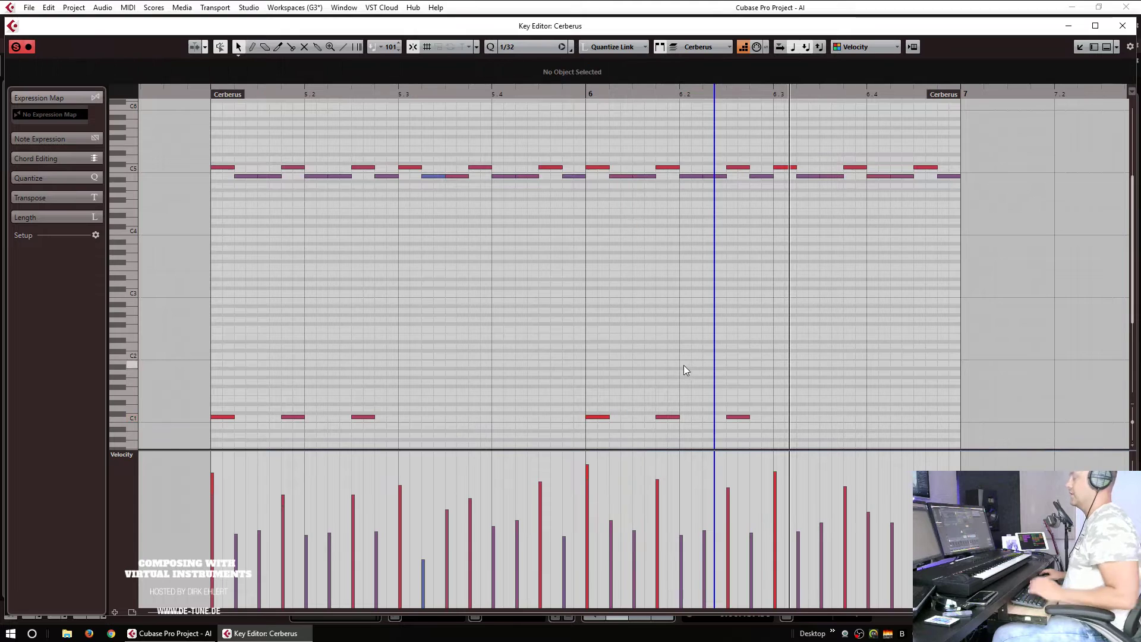
Step: Step-enter a fill of alternating 1/32 D3 and E3 notes in bar 6, starting at 6.1.4, and play back the part
{"action": "left_click", "coordinate": [744, 51]}
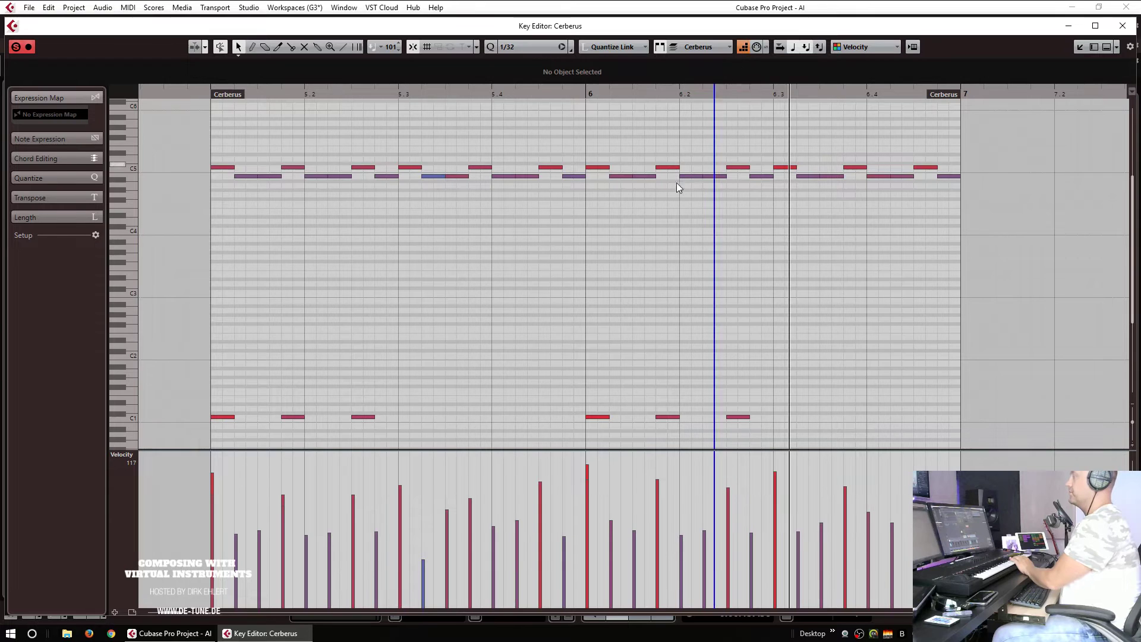
{"action": "left_click", "coordinate": [634, 295]}
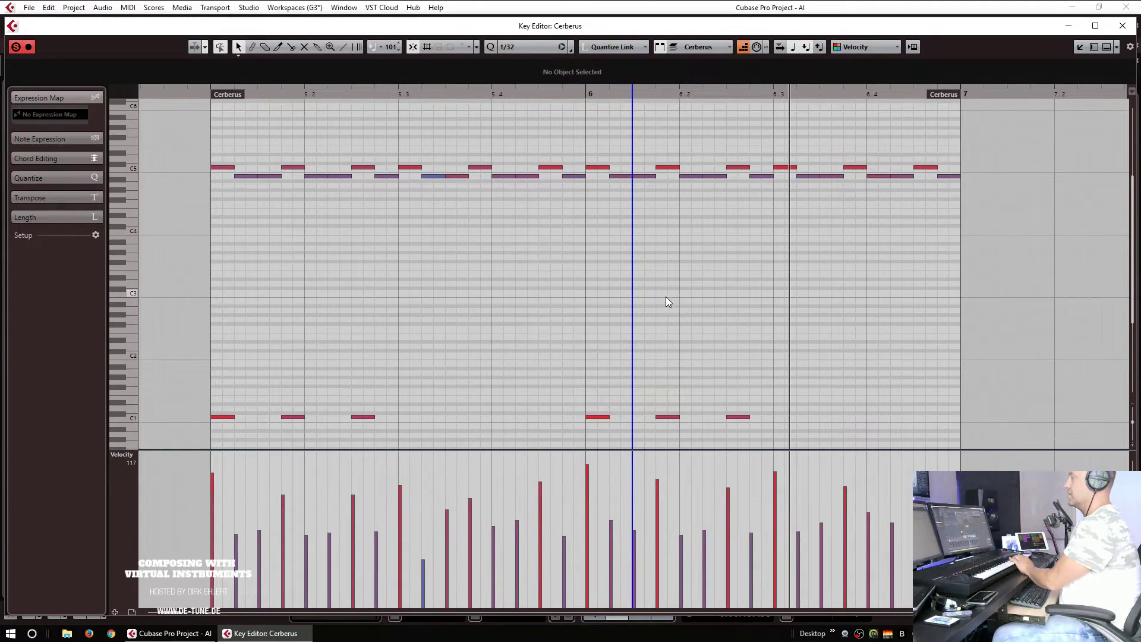
{"action": "left_click", "coordinate": [656, 300]}
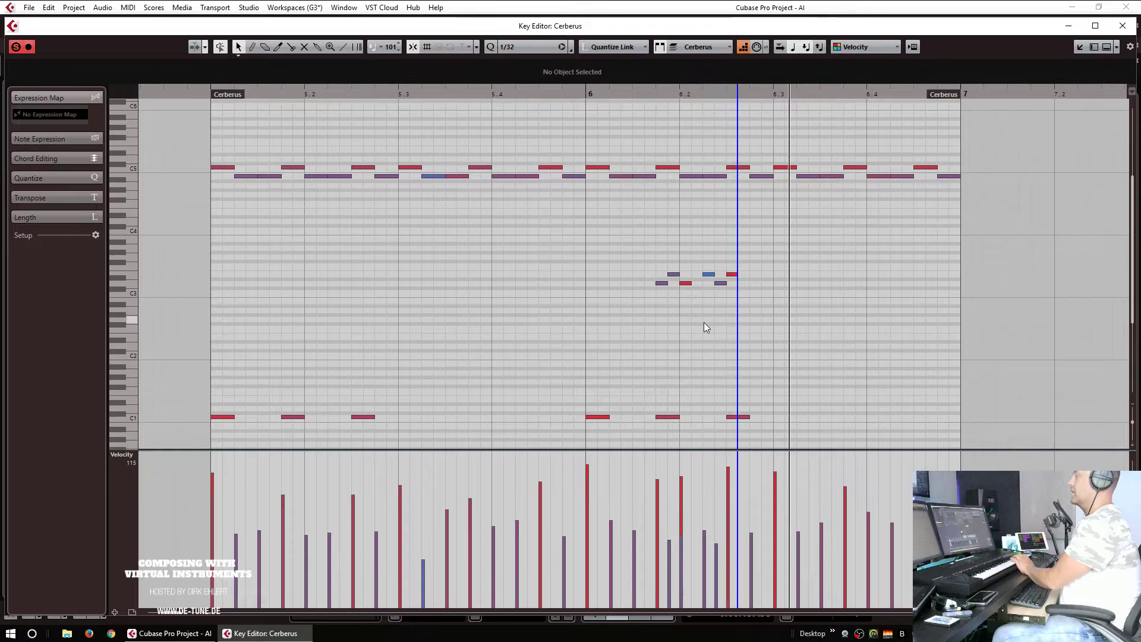
{"action": "left_click", "coordinate": [236, 95]}
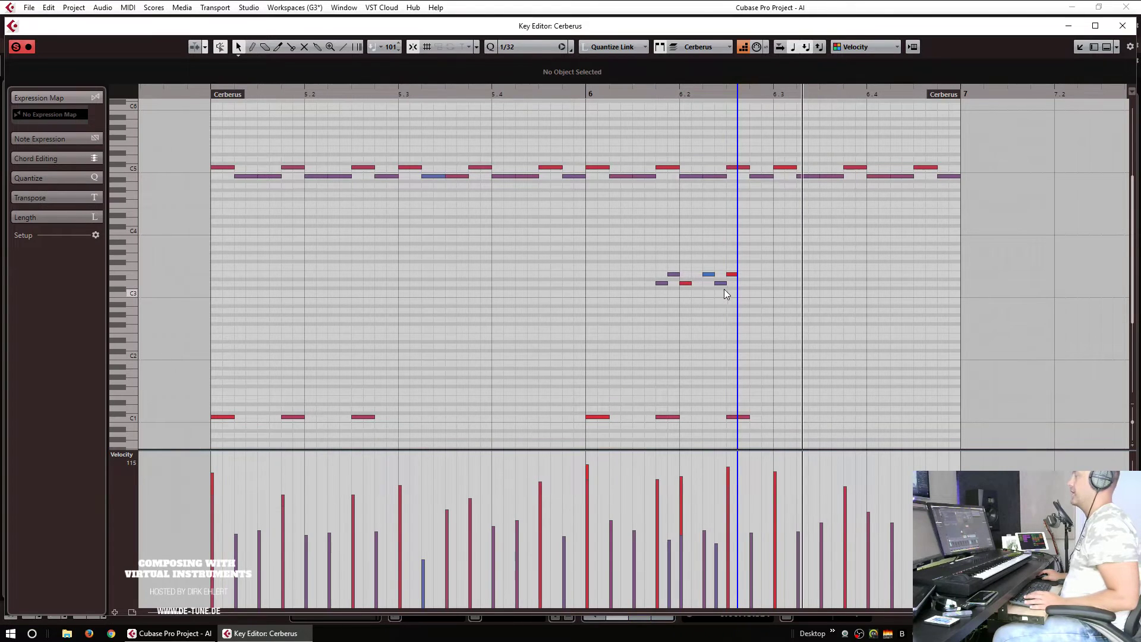
Step: Delete the E3 note at 6.2.2 and the D3 note directly after it from the bar 6 fill
{"action": "left_click", "coordinate": [705, 262]}
{"action": "left_click_drag", "start_coordinate": [722, 292], "coordinate": [719, 292]}
{"action": "key", "text": "Delete"}
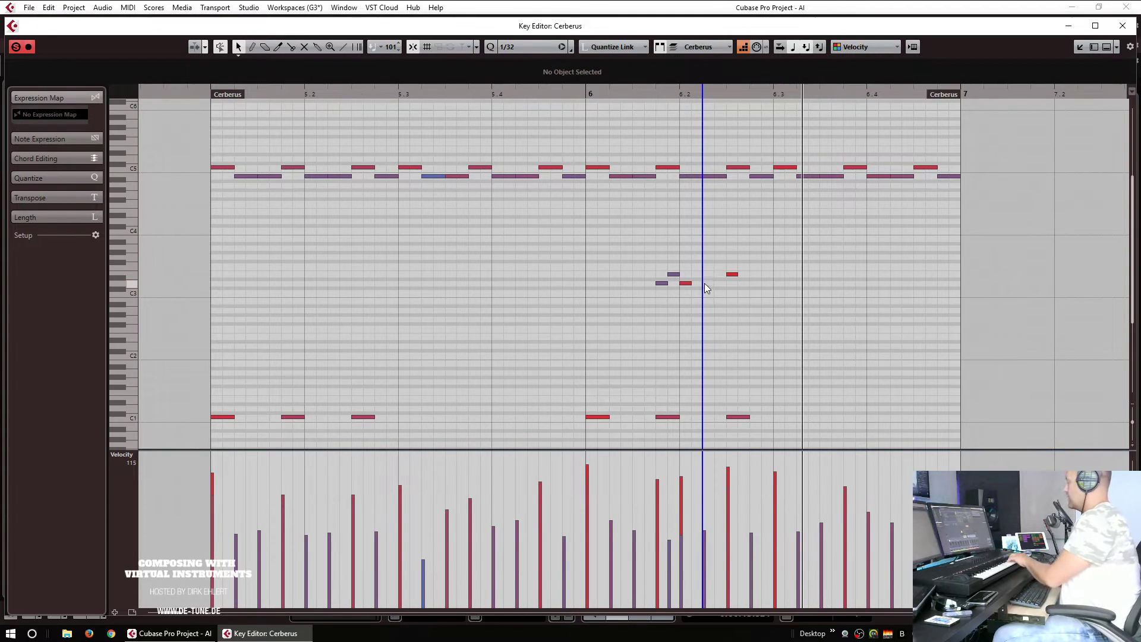
Step: Re-enter E3 at 6.2.2, lower the fill's last note at 6.2.3 to D3, and play back the part
{"action": "left_click_drag", "start_coordinate": [703, 246], "coordinate": [735, 306]}
{"action": "key", "text": "Down"}
{"action": "key", "text": "Down"}
{"action": "key", "text": "Down"}
{"action": "key", "text": "Down"}
{"action": "key", "text": "Up"}
{"action": "key", "text": "Down"}
{"action": "key", "text": "Down"}
{"action": "left_click", "coordinate": [576, 96]}
{"action": "key", "text": "space"}
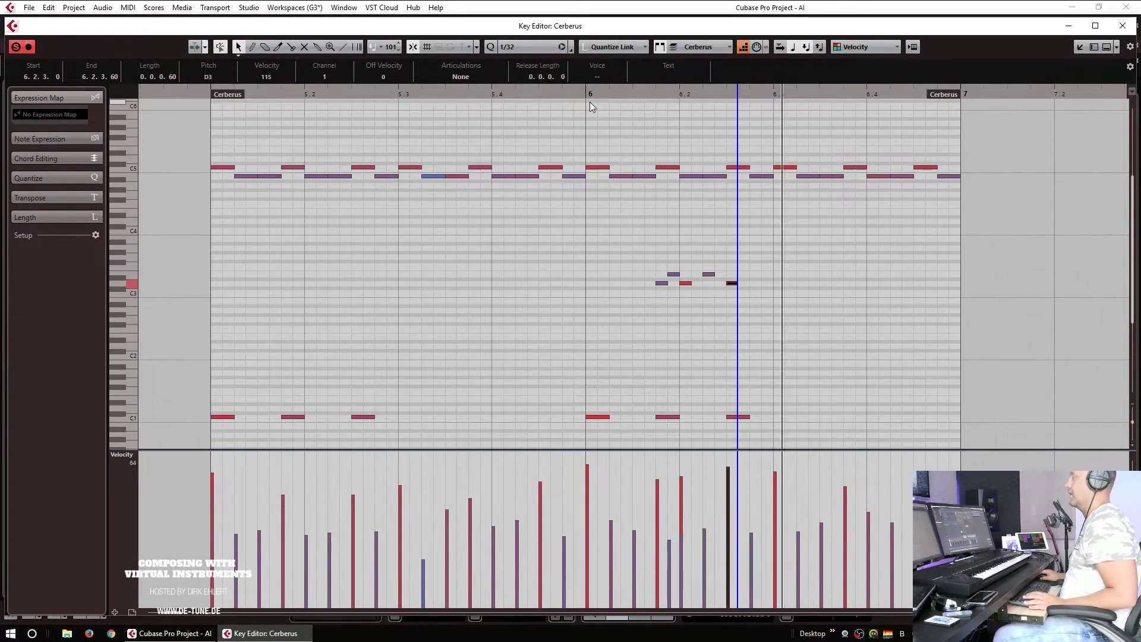
{"action": "left_click", "coordinate": [213, 95]}
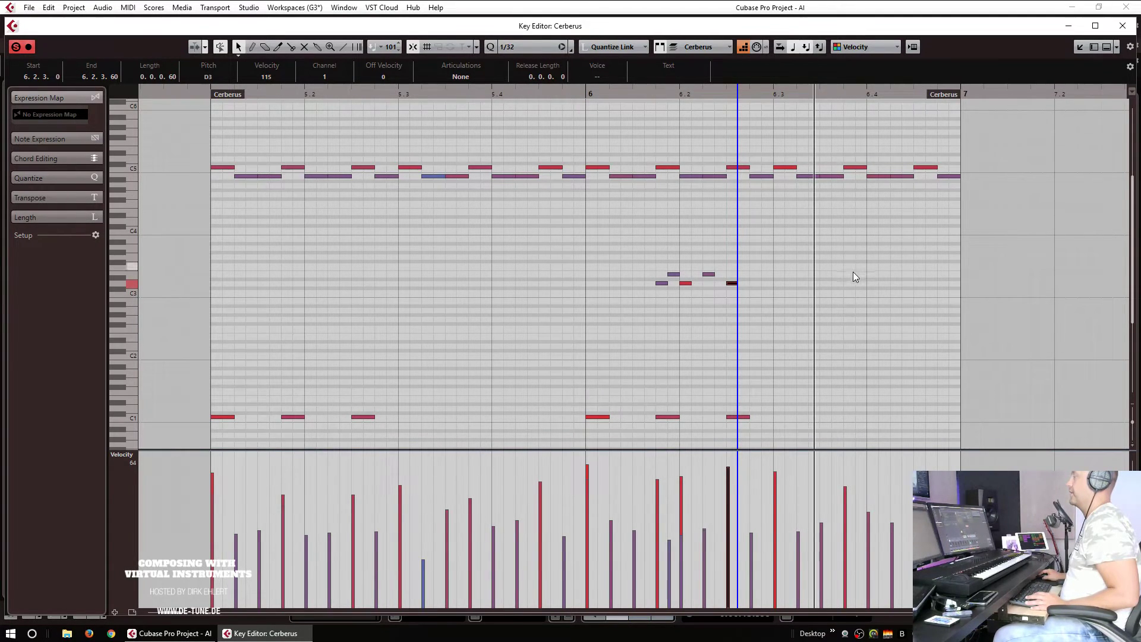
Step: Add short C4 and D4 notes at 6.3.4 and 6.4.1, making the C4 softer and the D4 louder
{"action": "left_click", "coordinate": [851, 230], "text": "alt"}
{"action": "left_click", "coordinate": [871, 220], "text": "alt"}
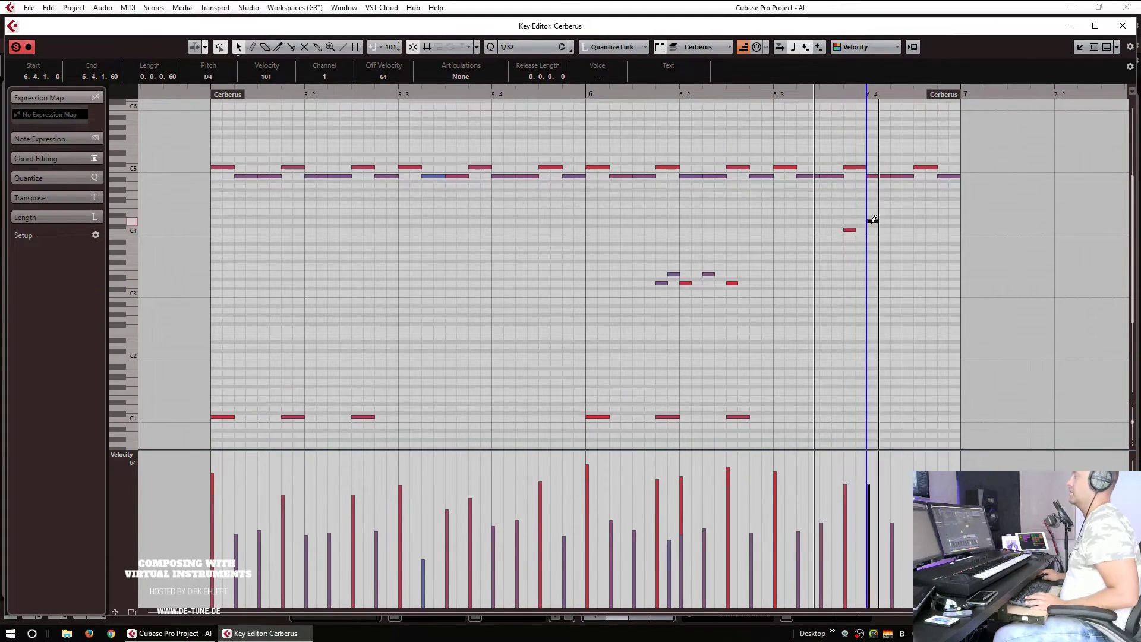
{"action": "left_click", "coordinate": [849, 229]}
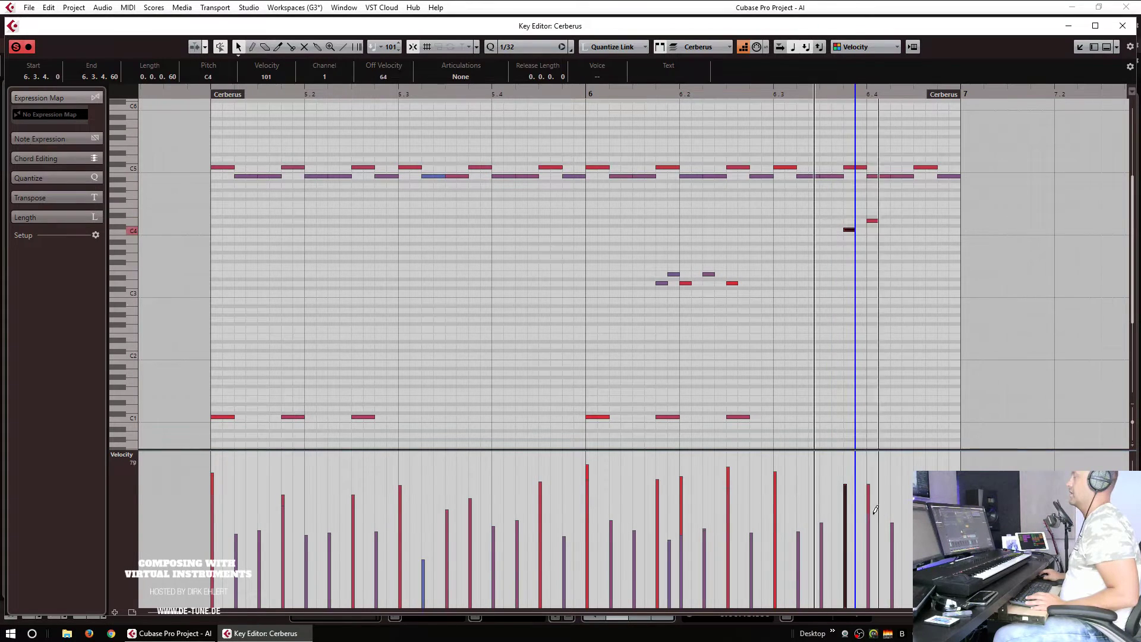
{"action": "left_click", "coordinate": [872, 221]}
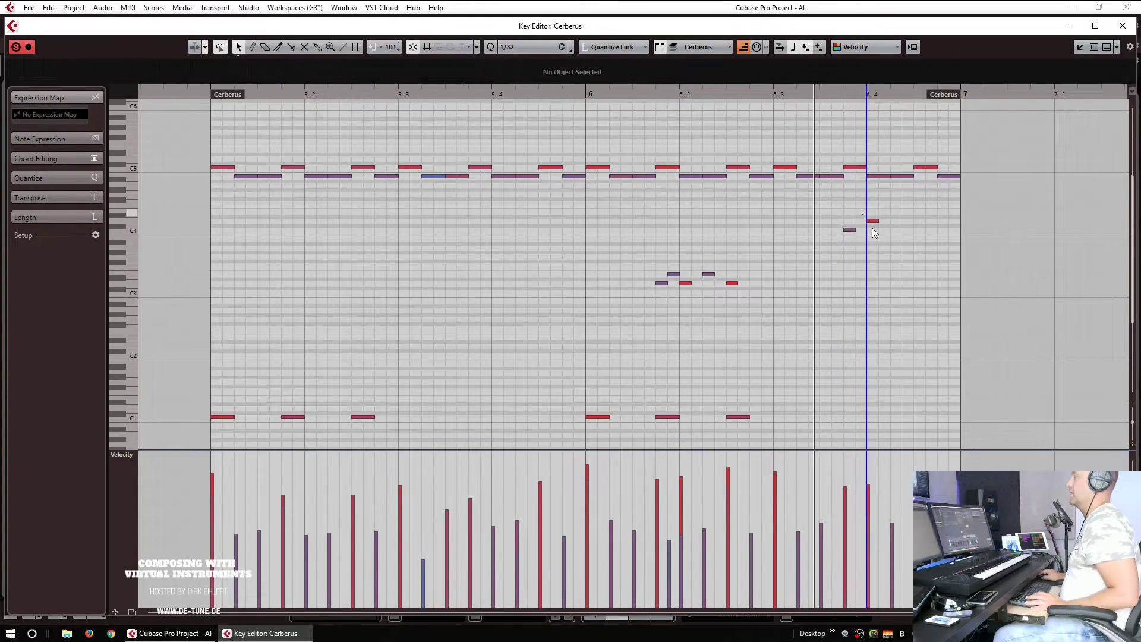
Step: Shorten the C5 and B4 hits throughout the part to a length of 0.0.0.87
{"action": "left_click_drag", "start_coordinate": [974, 145], "coordinate": [1031, 447]}
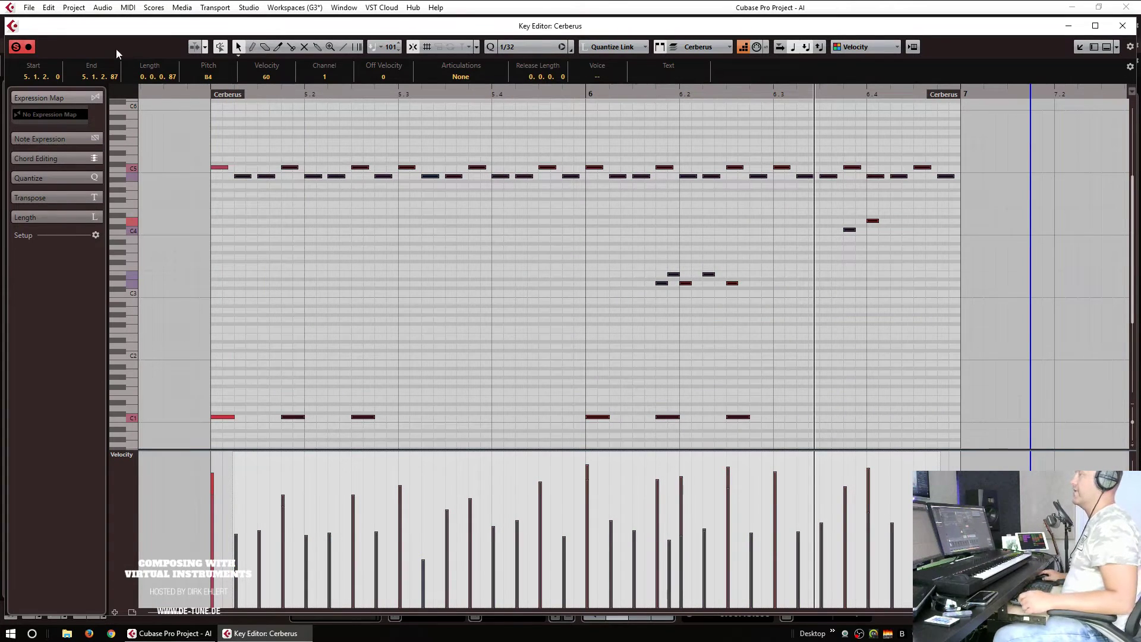
{"action": "left_click", "coordinate": [415, 248]}
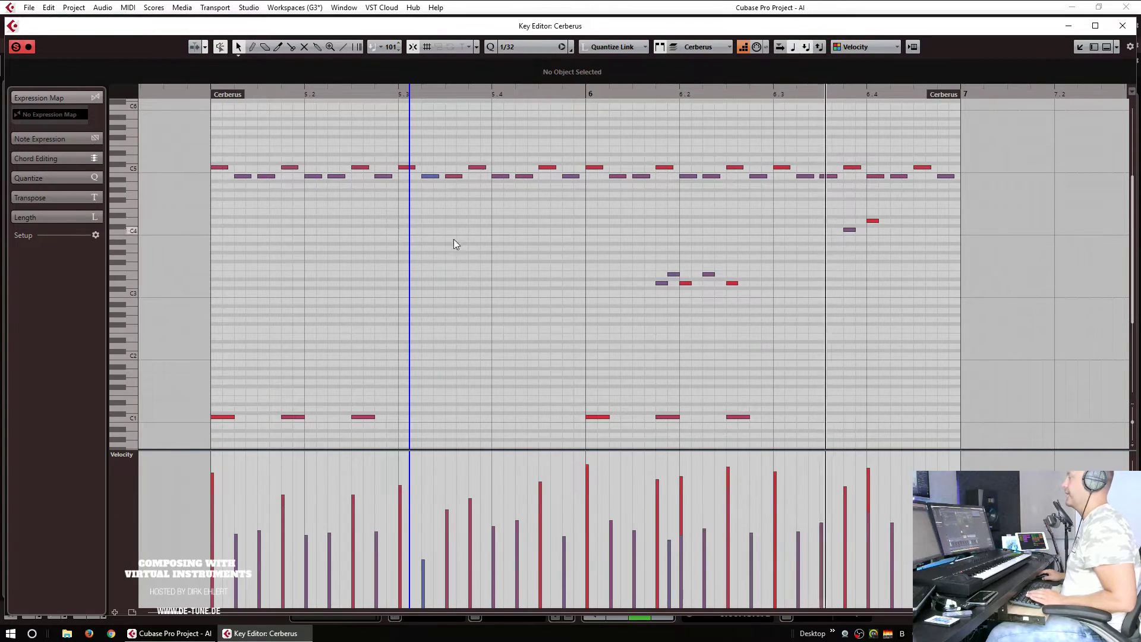
Step: Lower the velocities of the D3 and E3 fill notes in bar 6 together, bringing the first one to 43
{"action": "left_click_drag", "start_coordinate": [645, 241], "coordinate": [764, 300]}
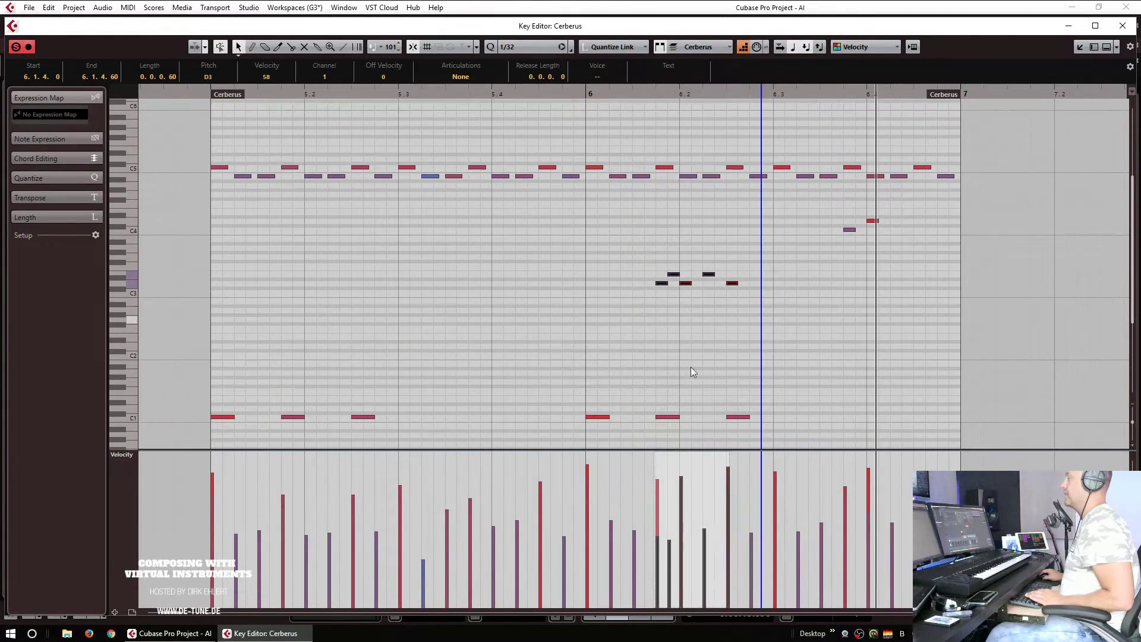
{"action": "left_click_drag", "start_coordinate": [697, 455], "coordinate": [699, 467]}
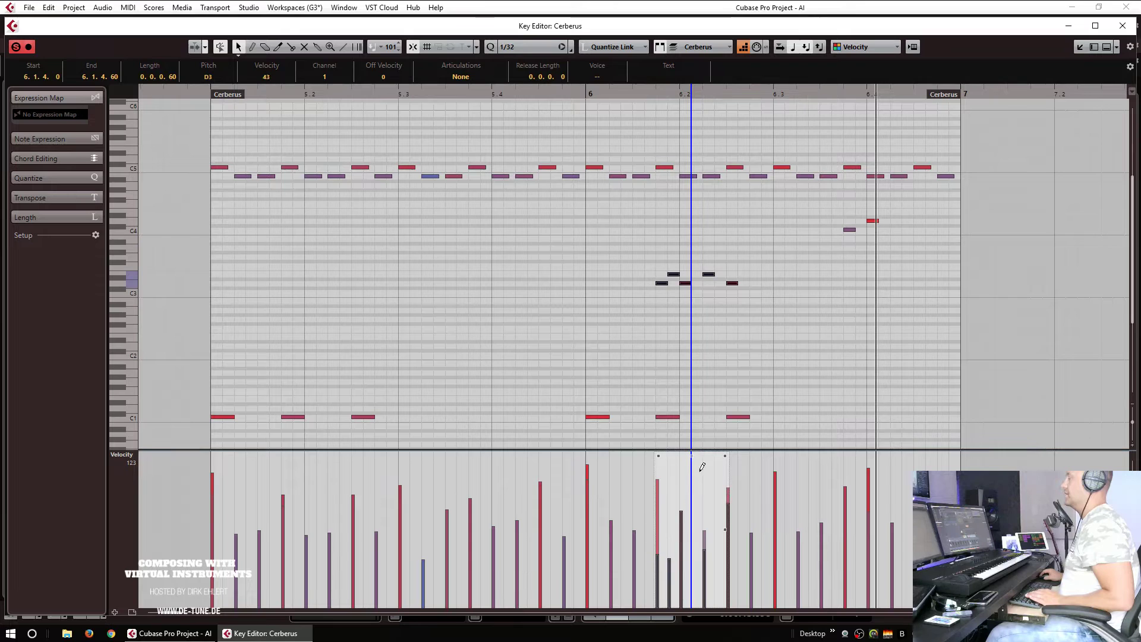
{"action": "left_click", "coordinate": [382, 279]}
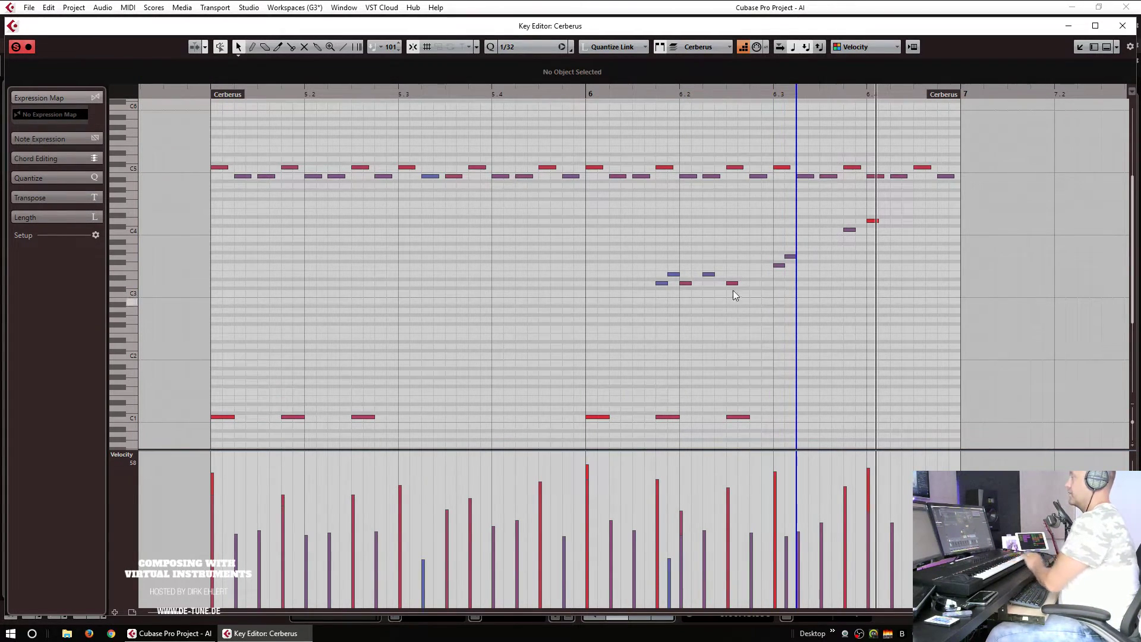
Step: Delete the F3 and G3 notes at beat 3 of bar 6 and switch off step input
{"action": "left_click_drag", "start_coordinate": [790, 256], "coordinate": [779, 266]}
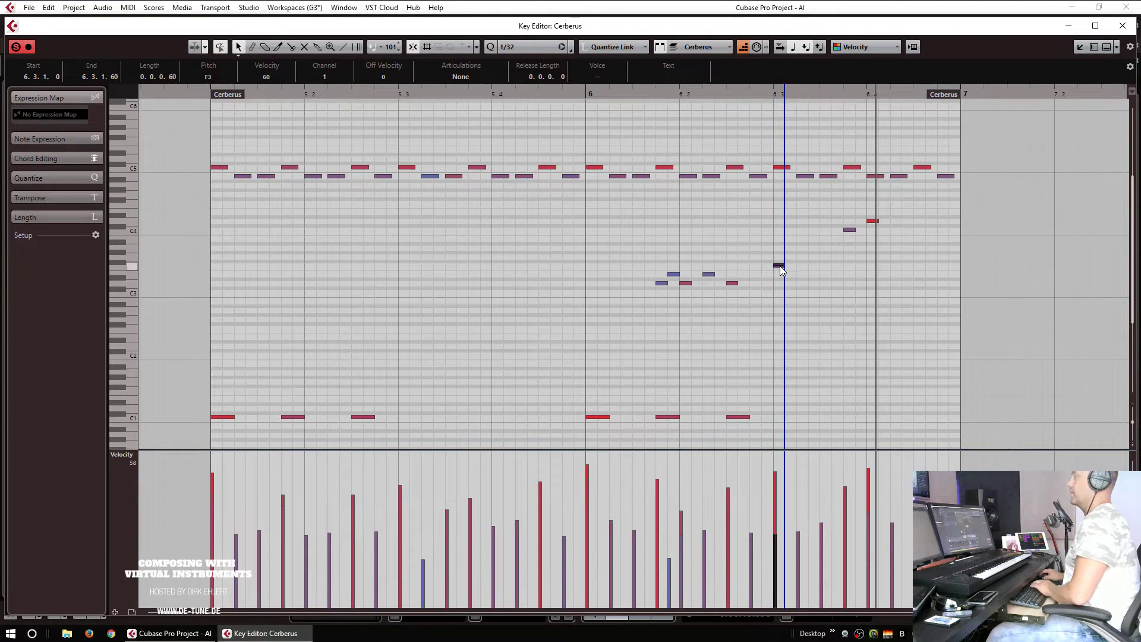
{"action": "left_click", "coordinate": [740, 51]}
{"action": "left_click", "coordinate": [214, 216]}
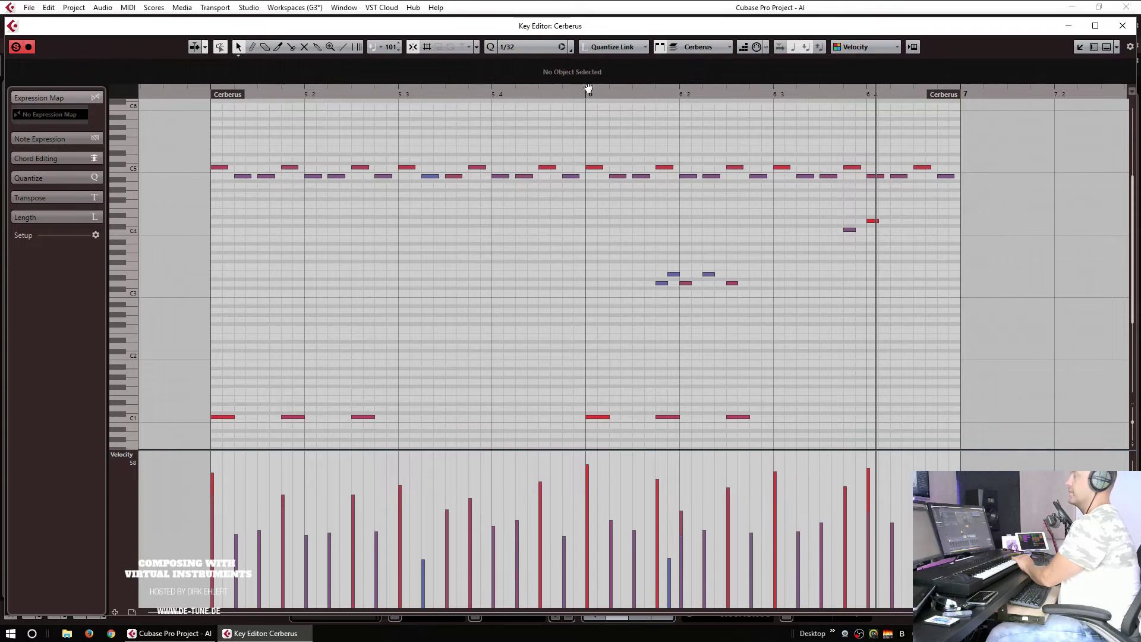
Step: Set the quantize value to 1/16 and the note length to 1/32, and step-enter G3 on every sixteenth of bar 5
{"action": "left_click", "coordinate": [510, 45]}
{"action": "left_click", "coordinate": [538, 114]}
{"action": "left_click", "coordinate": [608, 48]}
{"action": "left_click", "coordinate": [621, 140]}
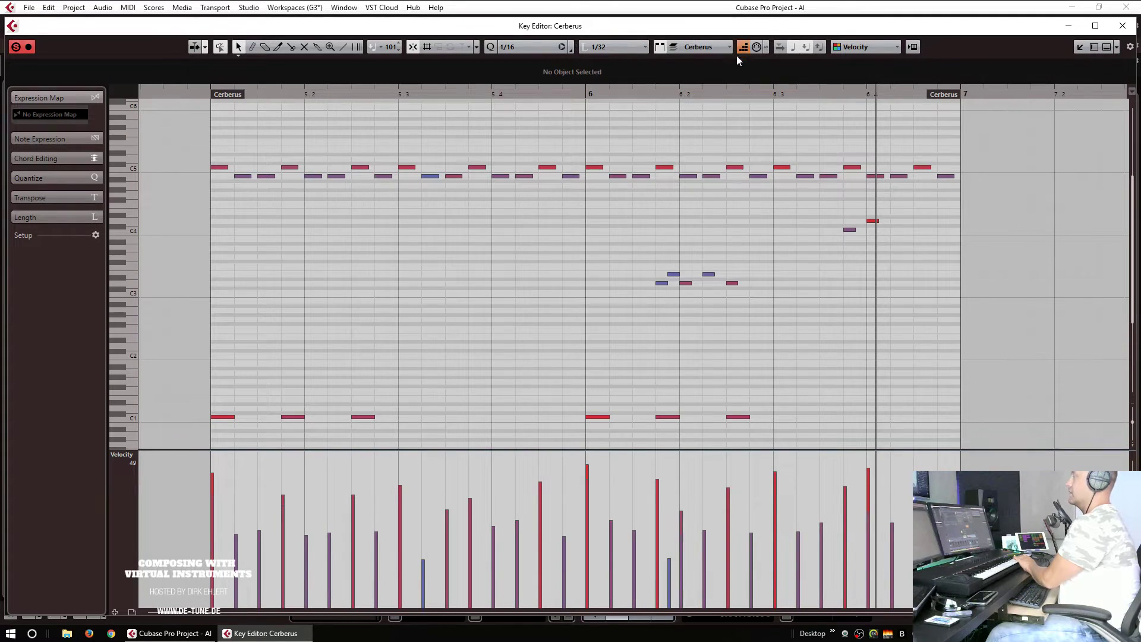
{"action": "left_click", "coordinate": [219, 245]}
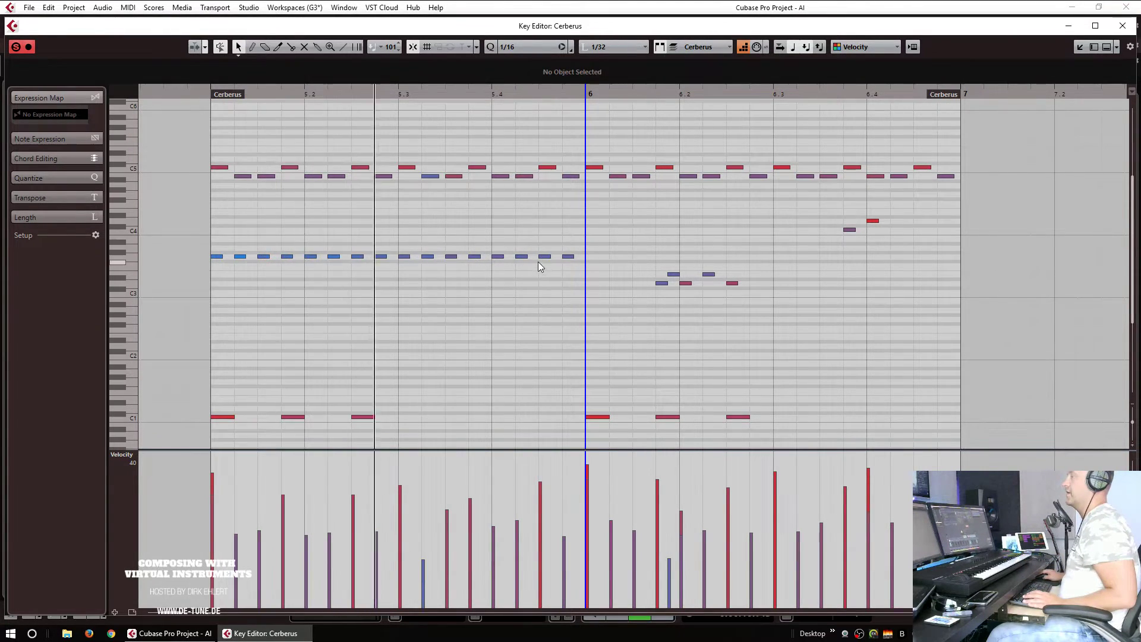
Step: Duplicate the row of G3 notes from bar 5 into bar 6
{"action": "left_click_drag", "start_coordinate": [353, 259], "coordinate": [141, 284]}
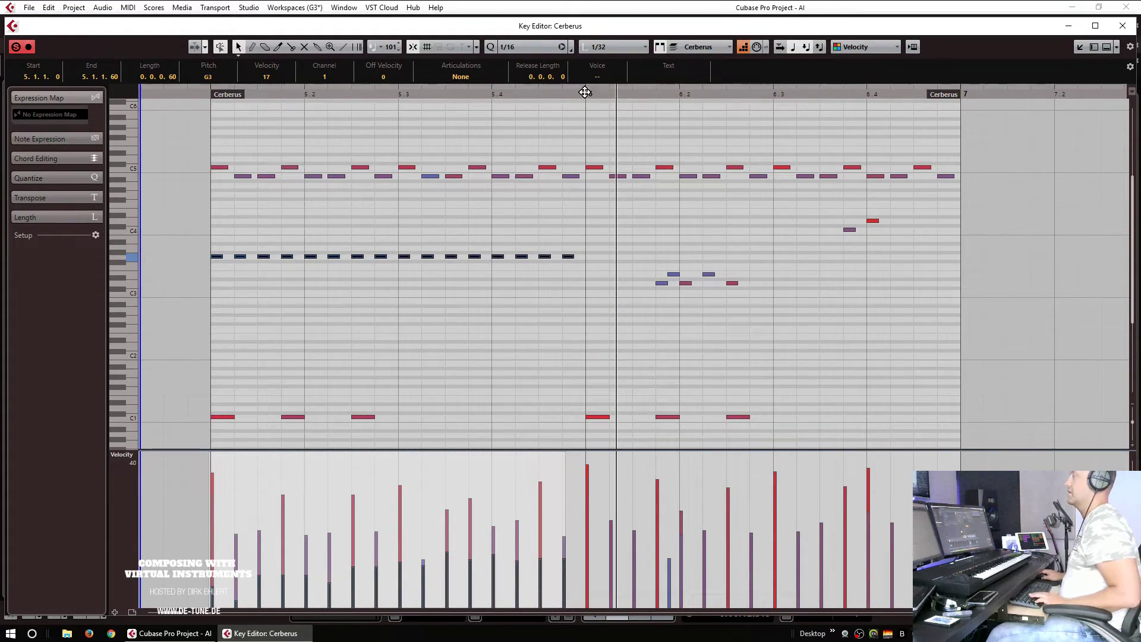
{"action": "key", "text": "ctrl+d"}
Step: Switch off the editor solo and play the Cerberus part in context from bar 4
{"action": "key", "text": "s"}
{"action": "key", "text": "g"}
{"action": "key", "text": "g"}
{"action": "key", "text": "g"}
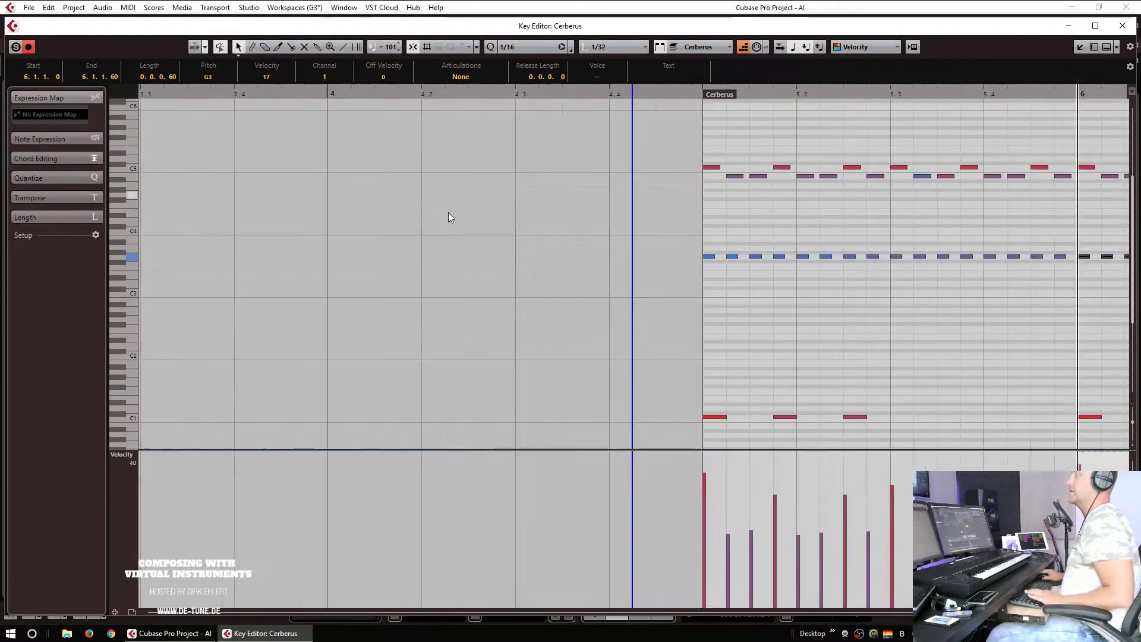
{"action": "left_click", "coordinate": [422, 89]}
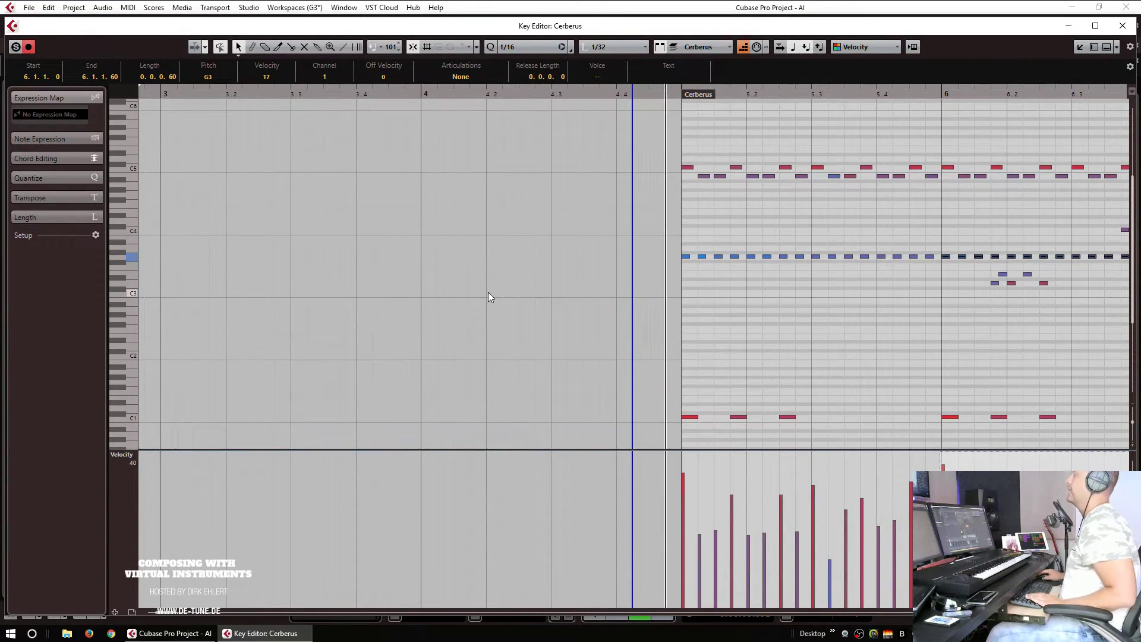
{"action": "key", "text": "g"}
{"action": "key", "text": "g"}
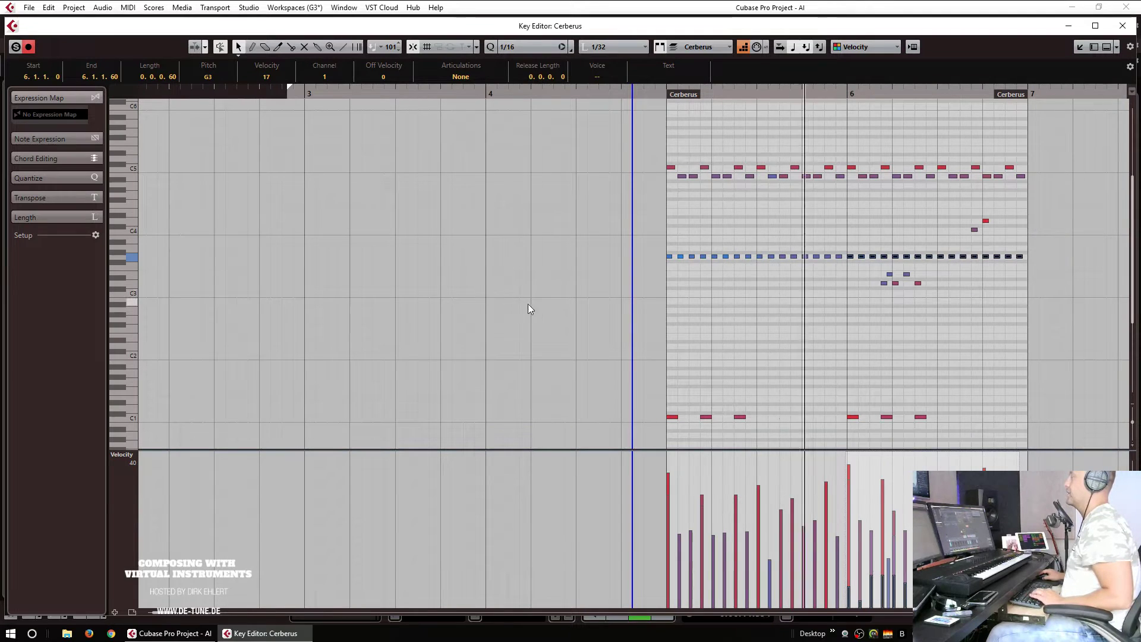
{"action": "key", "text": "g"}
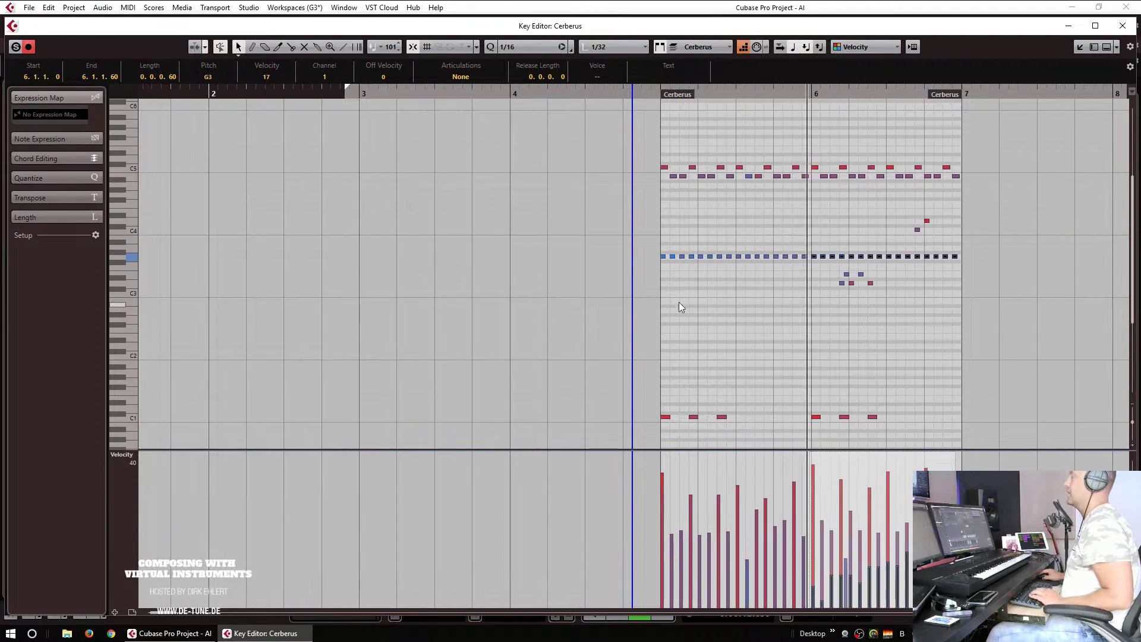
Step: Raise the velocities of all G3 notes in bars 5 and 6, bringing the first to 28, and play them back
{"action": "left_click", "coordinate": [970, 246]}
{"action": "left_click_drag", "start_coordinate": [936, 251], "coordinate": [641, 261]}
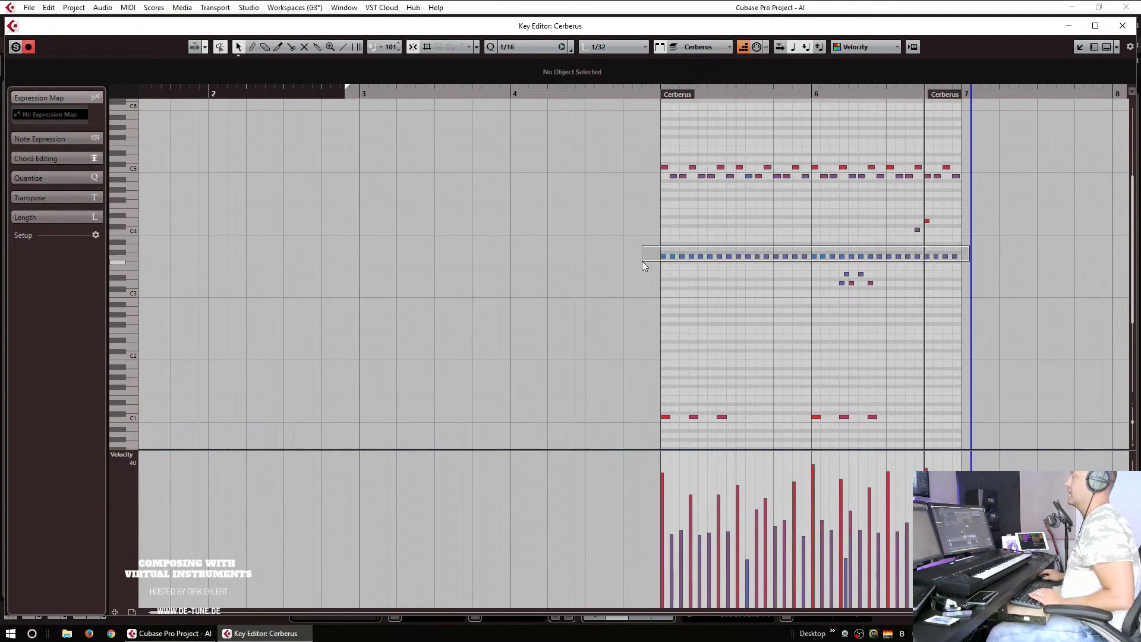
{"action": "left_click_drag", "start_coordinate": [708, 454], "coordinate": [712, 446]}
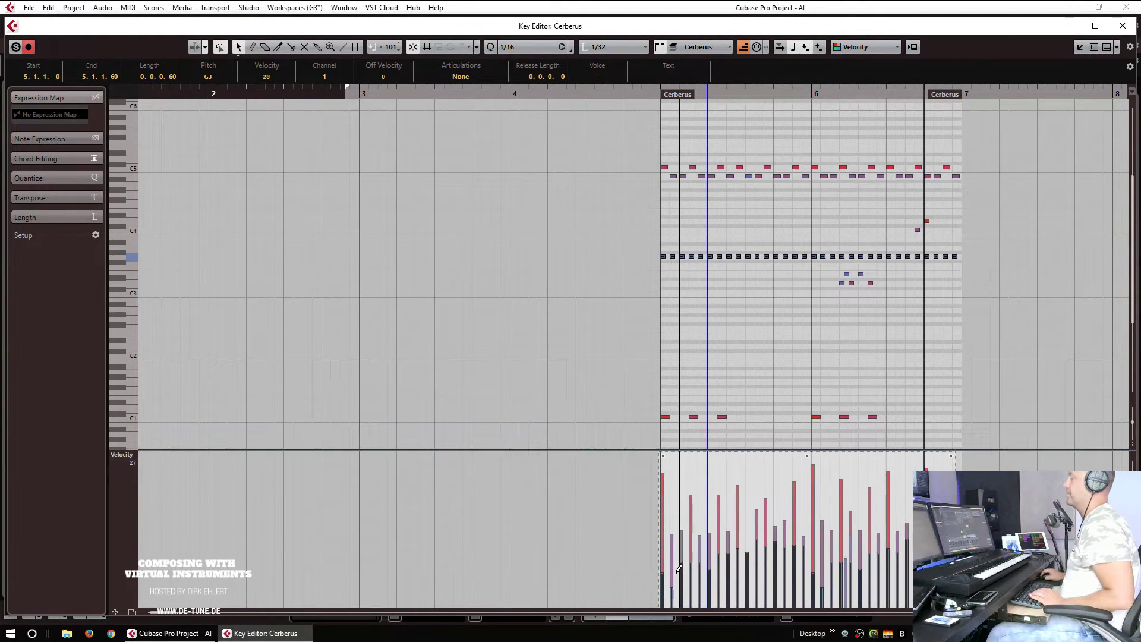
{"action": "left_click", "coordinate": [653, 95]}
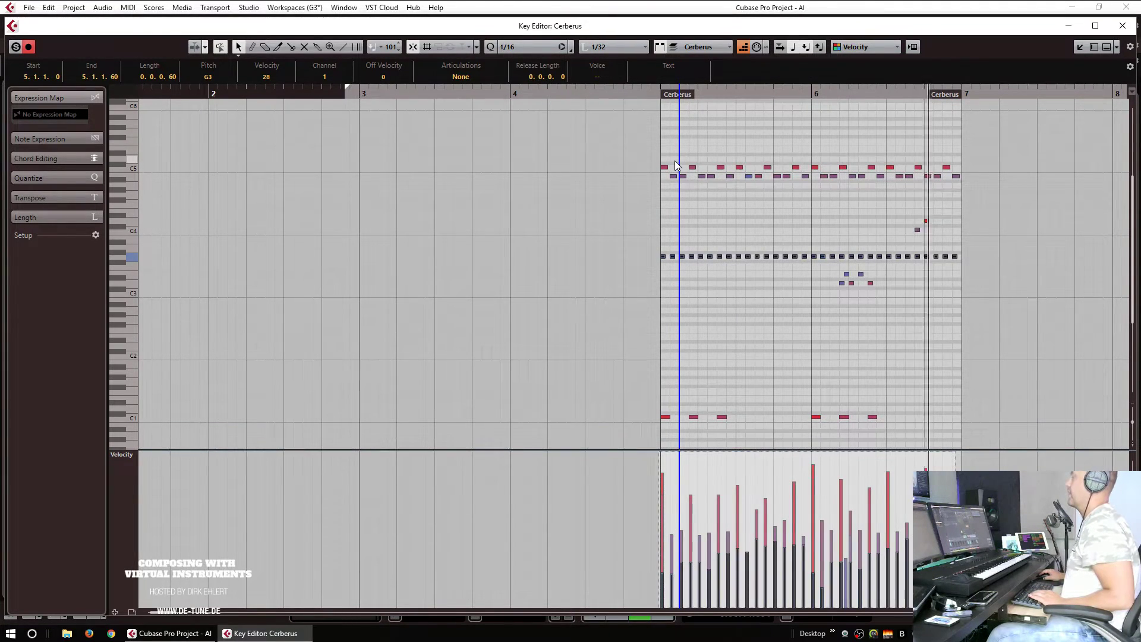
Step: Draw a short E2 note at 5.1.3 and set its velocity to 59
{"action": "scroll", "coordinate": [802, 252], "scroll_direction": "up", "scroll_amount": 2, "text": "ctrl"}
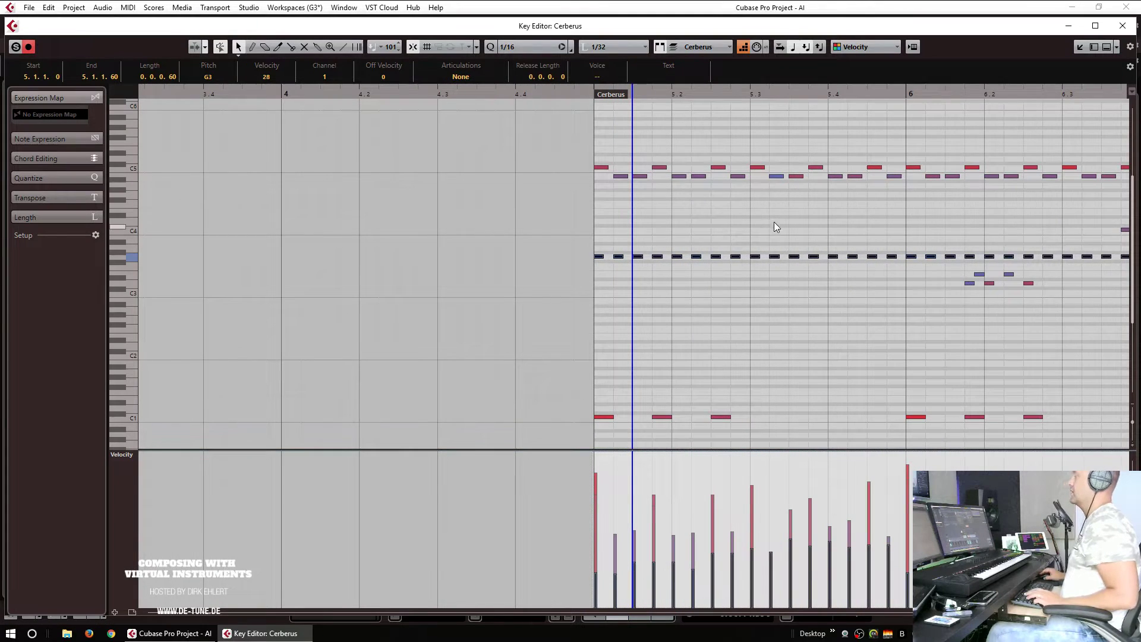
{"action": "scroll", "coordinate": [773, 223], "scroll_direction": "up", "scroll_amount": 1}
{"action": "left_click", "coordinate": [547, 315]}
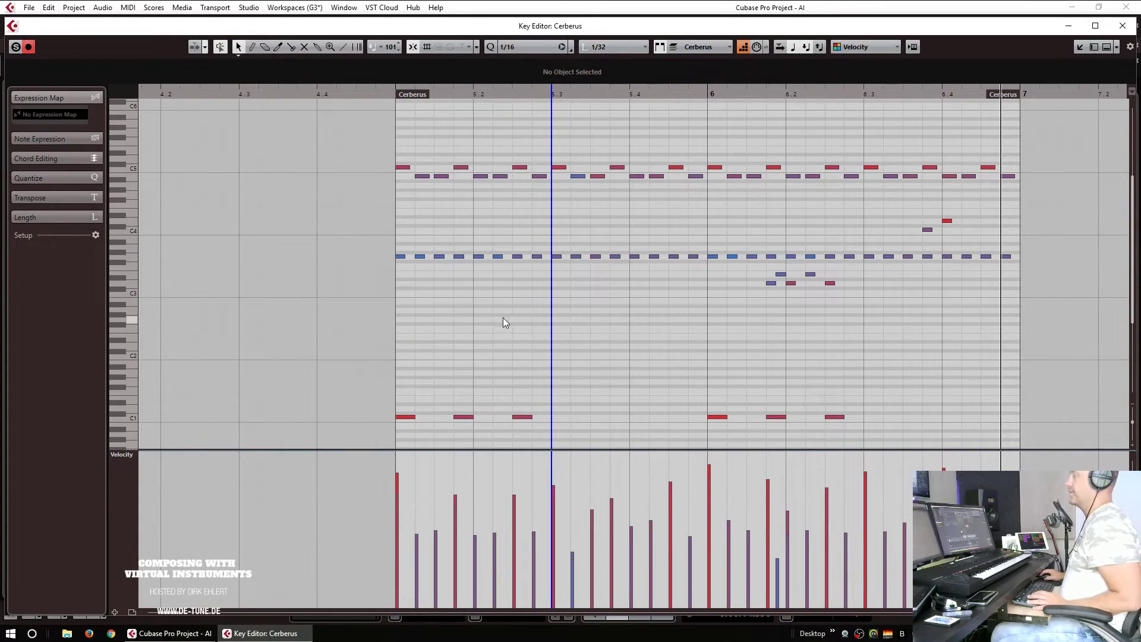
{"action": "key", "text": "8"}
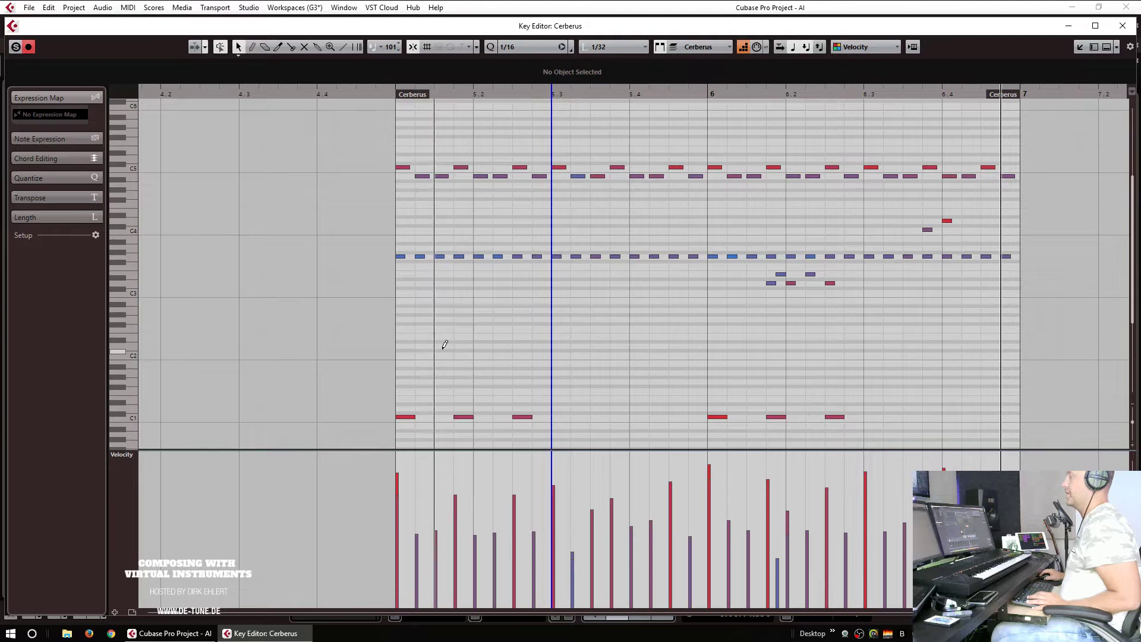
{"action": "left_click", "coordinate": [440, 336]}
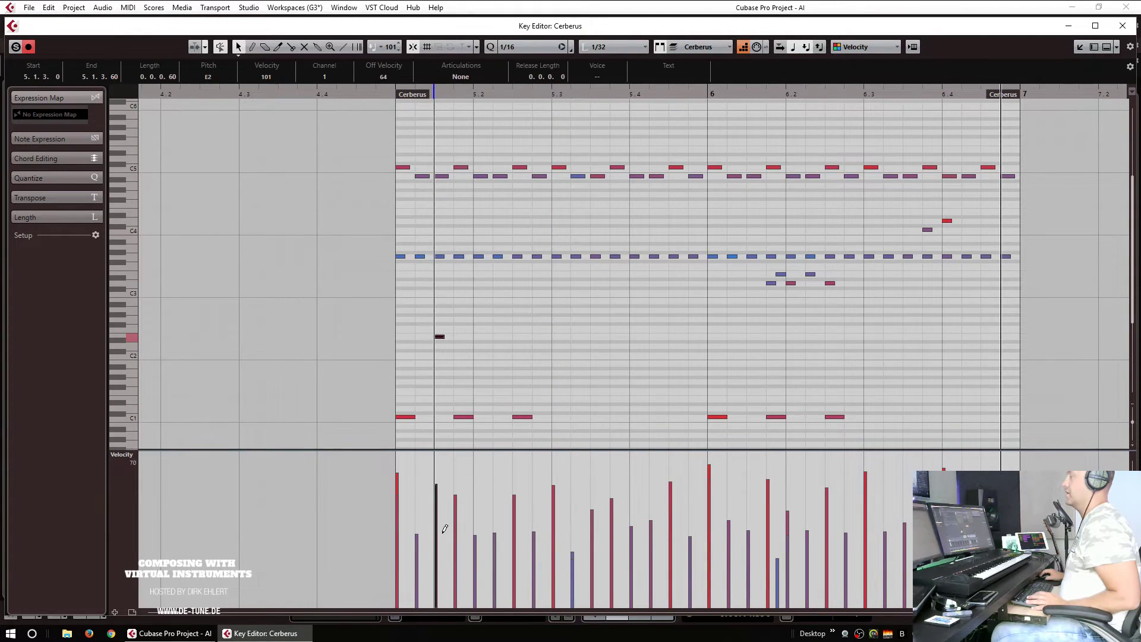
{"action": "left_click", "coordinate": [437, 532]}
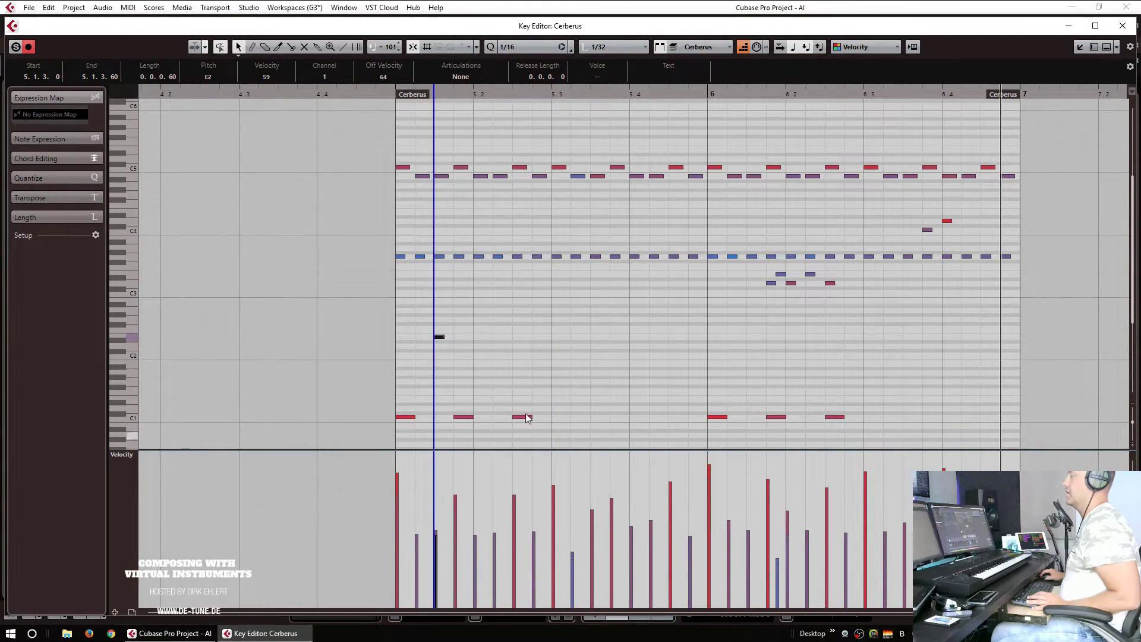
Step: Add a softer E2 note at 5.3.1 and copy both E2 notes to the same positions in bar 6
{"action": "left_click", "coordinate": [557, 336]}
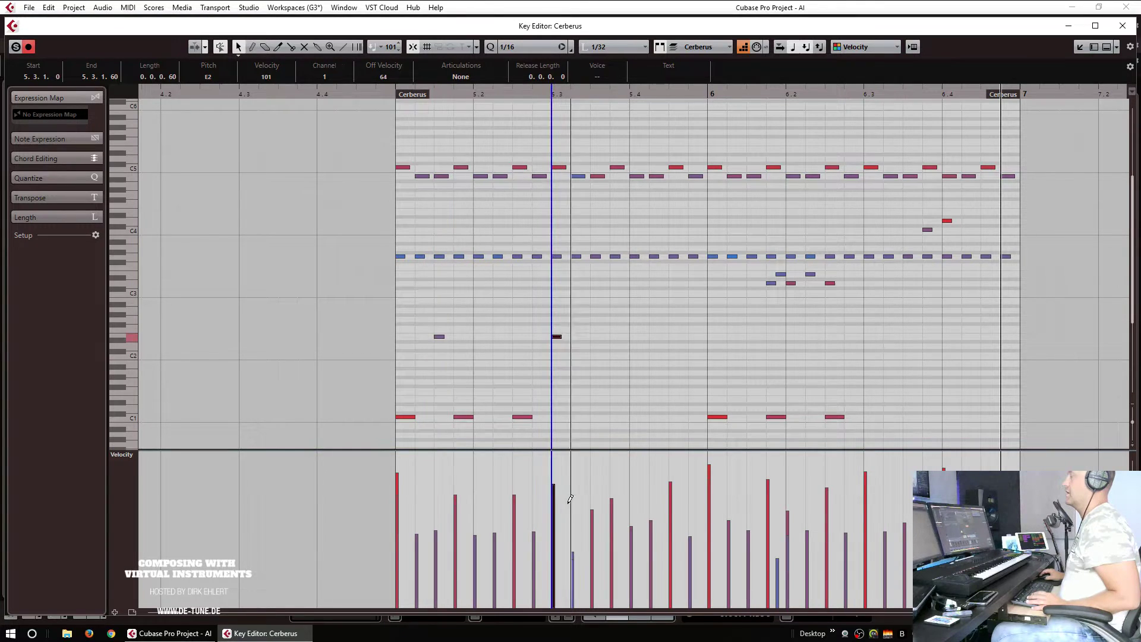
{"action": "left_click_drag", "start_coordinate": [575, 318], "coordinate": [754, 341]}
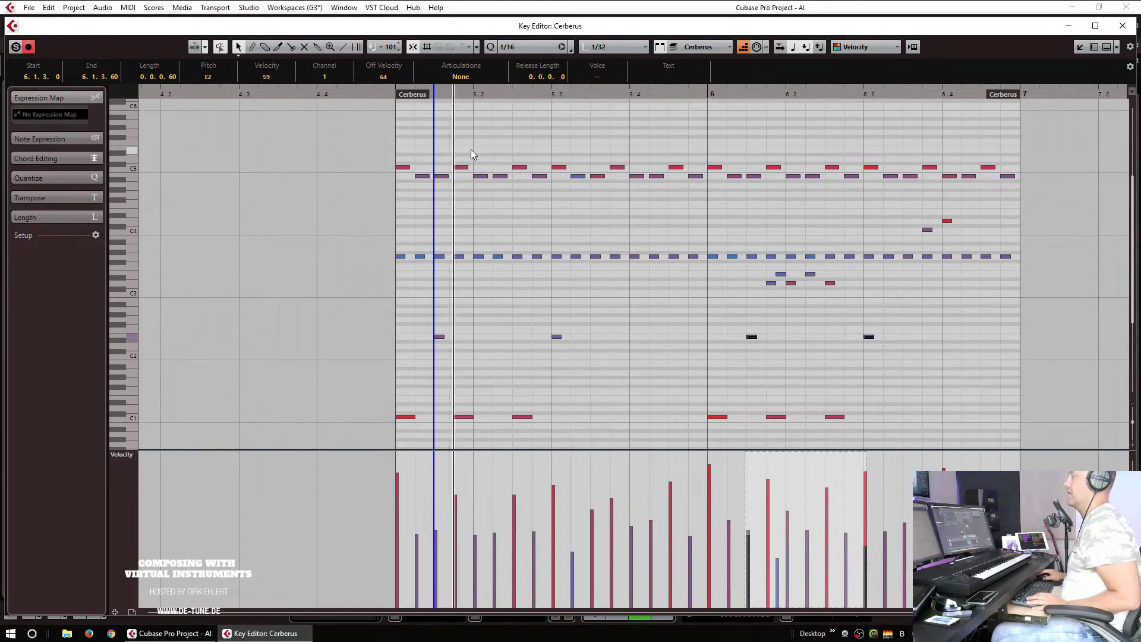
{"action": "left_click", "coordinate": [395, 100]}
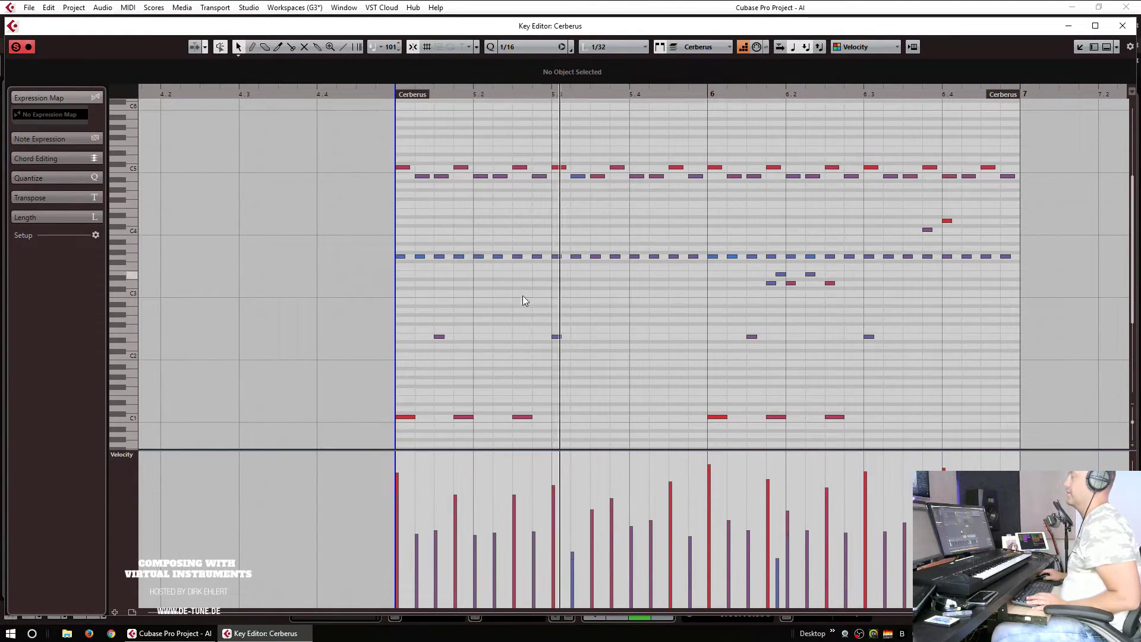
Step: Raise the velocities of all four E2 notes together, bringing the first to 76, and play them back
{"action": "left_click_drag", "start_coordinate": [897, 330], "coordinate": [297, 355]}
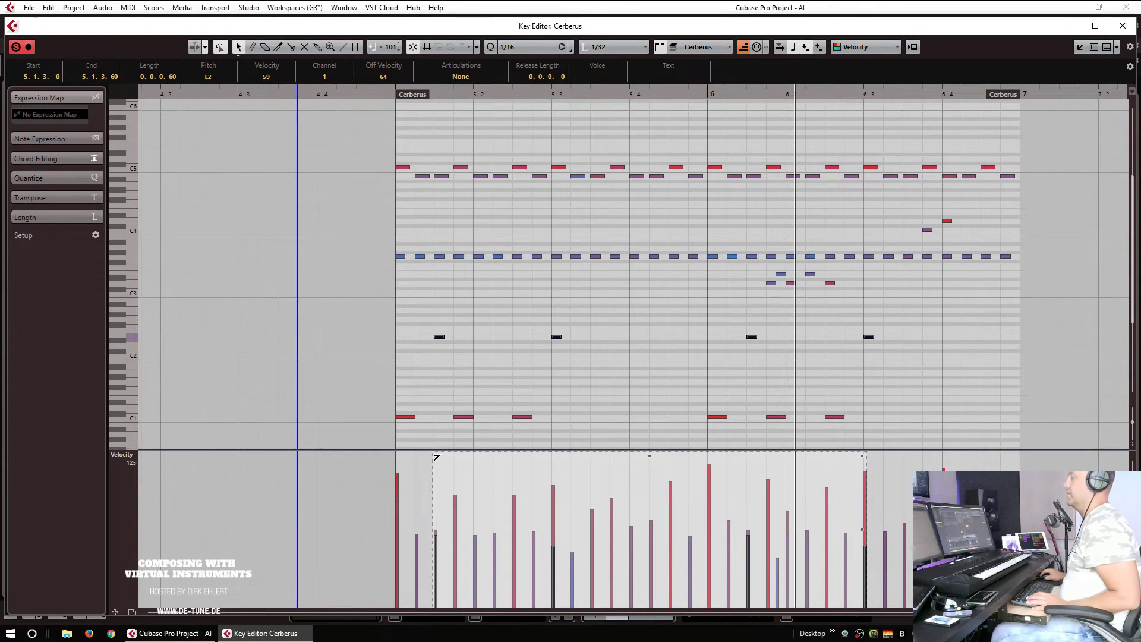
{"action": "left_click_drag", "start_coordinate": [448, 455], "coordinate": [448, 438]}
{"action": "left_click", "coordinate": [389, 96]}
{"action": "key", "text": "space"}
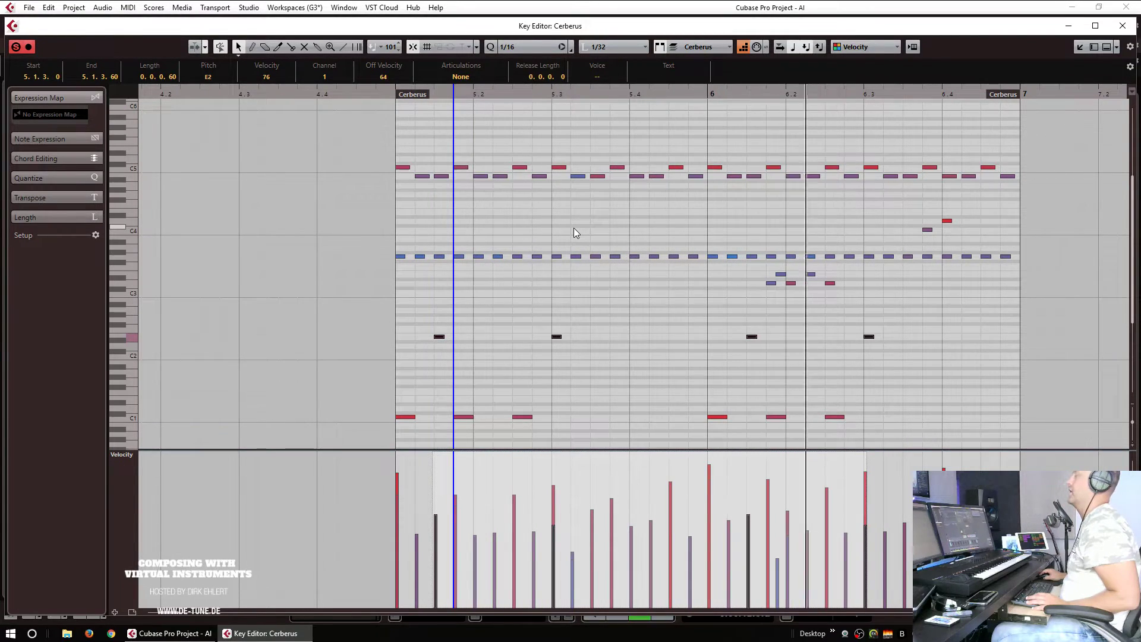
{"action": "key", "text": "space"}
{"action": "left_click", "coordinate": [492, 369]}
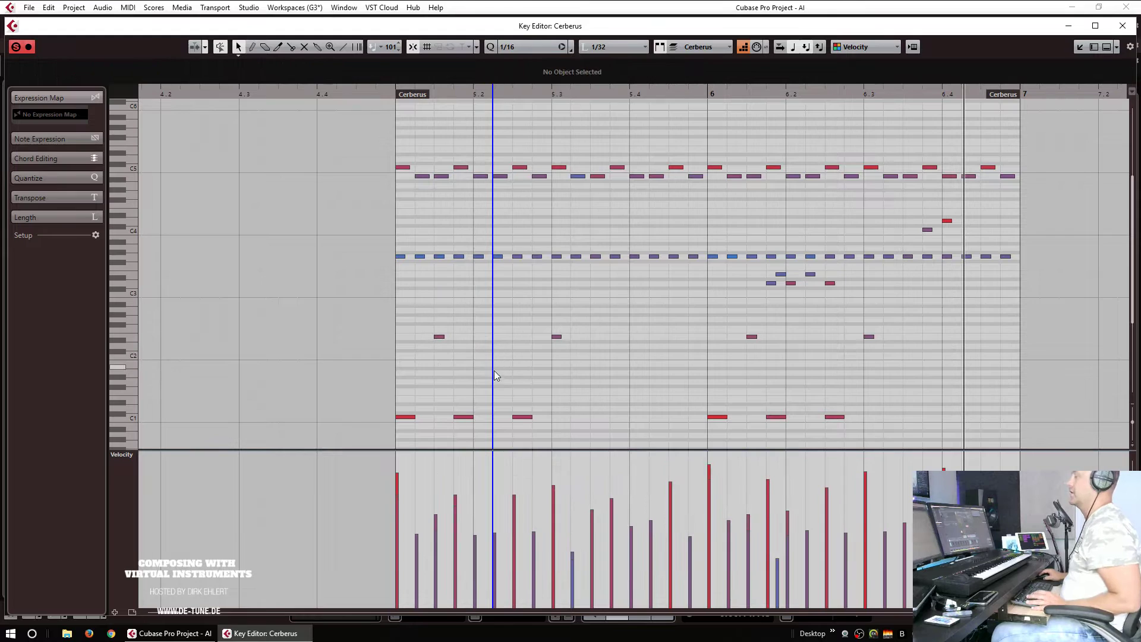
Step: Draw a short A2 note at 5.3.3 and a slightly higher one at 5.3.4, setting the A2 velocity to 87
{"action": "left_click", "coordinate": [602, 320], "text": "alt"}
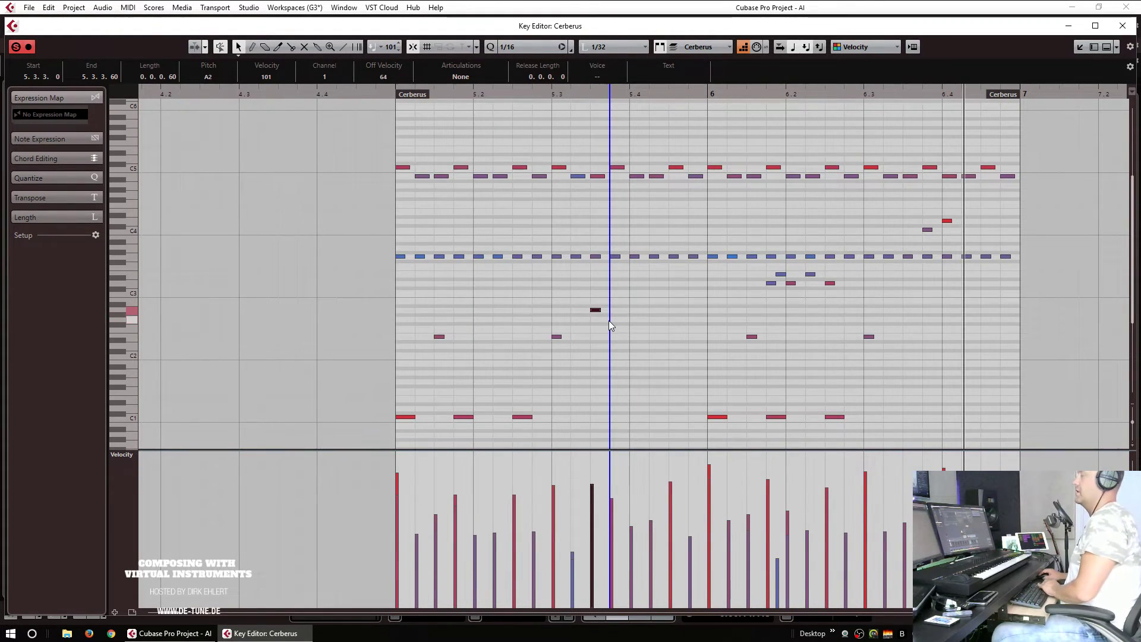
{"action": "left_click", "coordinate": [614, 301], "text": "alt"}
{"action": "left_click_drag", "start_coordinate": [592, 331], "coordinate": [628, 291]}
{"action": "left_click", "coordinate": [592, 501]}
{"action": "left_click", "coordinate": [614, 521]}
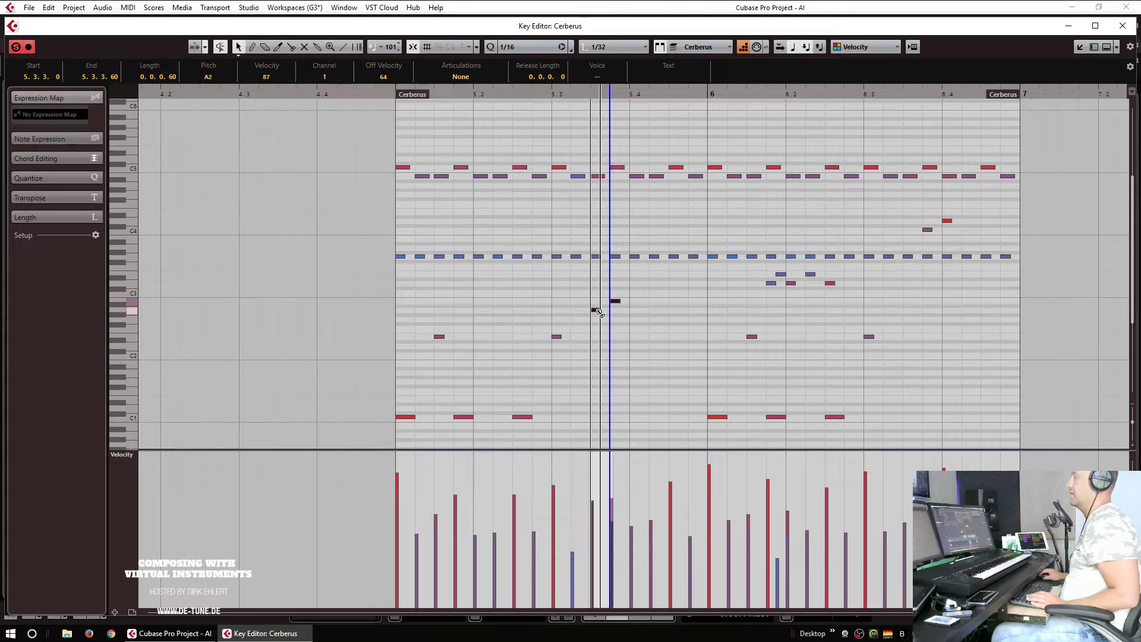
Step: Copy the two-note A2 figure to 6.4.3 and play the pattern from bar 5
{"action": "left_click_drag", "start_coordinate": [599, 312], "coordinate": [991, 316]}
{"action": "left_click_drag", "start_coordinate": [390, 93], "coordinate": [390, 99]}
{"action": "key", "text": "space"}
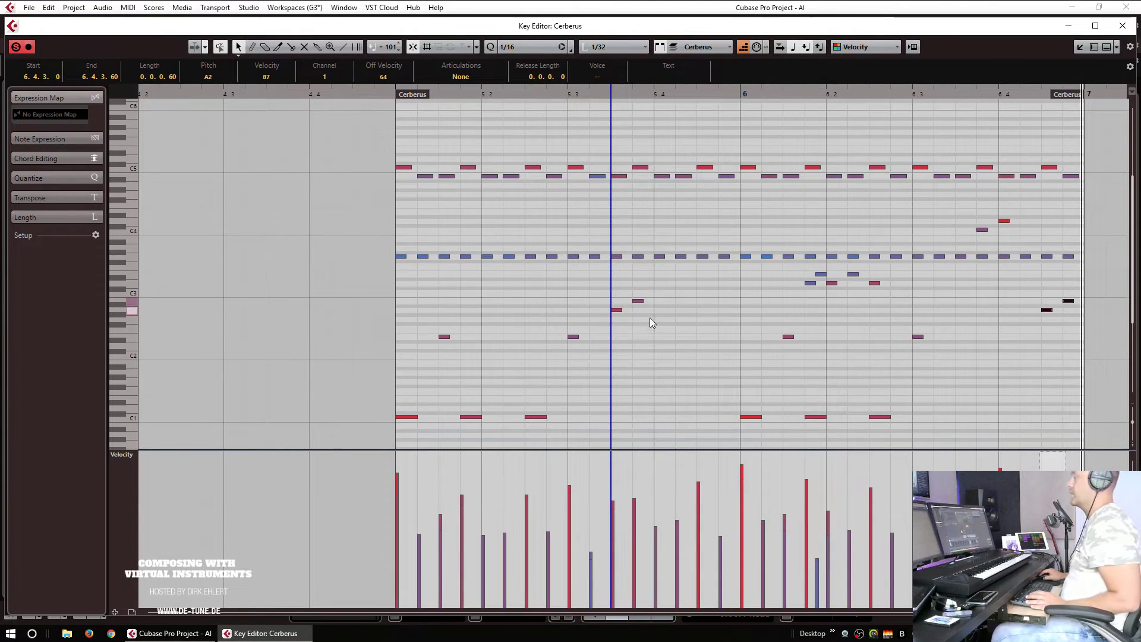
Step: Add a copy of the two-note A2 figure at 5.4.2 and soften it, with its A2 velocity at 69
{"action": "left_click", "coordinate": [696, 326]}
{"action": "mouse_move", "coordinate": [612, 293]}
{"action": "left_mouse_down"}
{"action": "mouse_move", "coordinate": [676, 323]}
{"action": "mouse_move", "coordinate": [690, 313]}
{"action": "mouse_move", "coordinate": [714, 322]}
{"action": "left_mouse_up"}
{"action": "left_click", "coordinate": [714, 333]}
{"action": "left_click", "coordinate": [682, 296]}
{"action": "left_click_drag", "start_coordinate": [683, 522], "coordinate": [701, 520]}
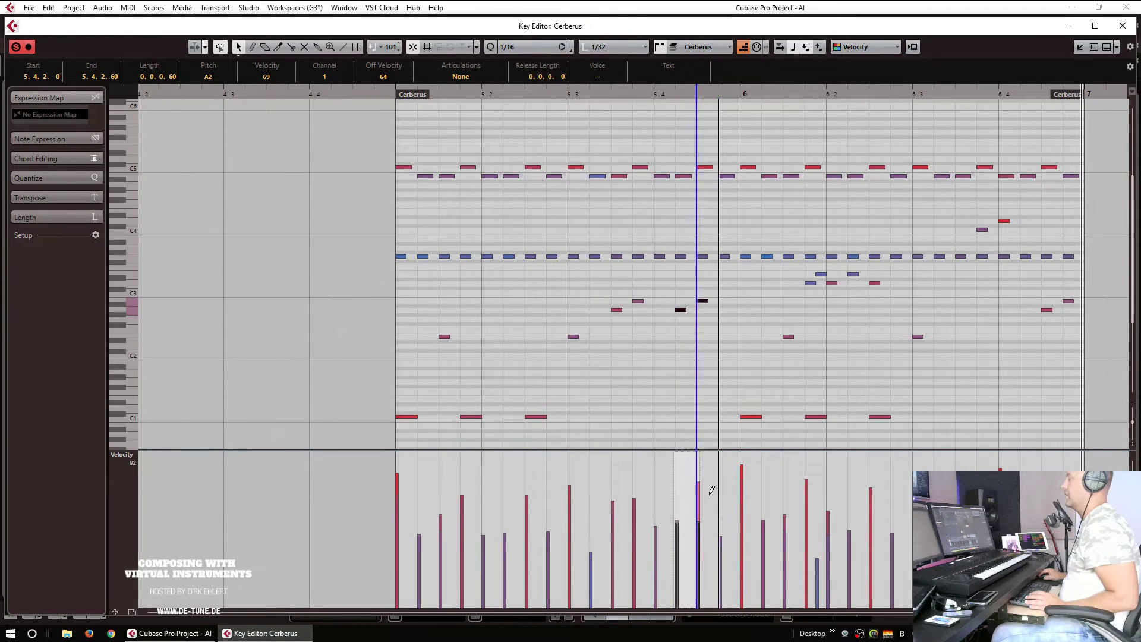
Step: Copy the softer A2 figure to 6.3.3, move the figure at 6.4.3 to 6.4.2, and play the result
{"action": "left_click_drag", "start_coordinate": [675, 284], "coordinate": [743, 332]}
{"action": "left_click_drag", "start_coordinate": [683, 311], "coordinate": [964, 318]}
{"action": "left_click_drag", "start_coordinate": [1022, 278], "coordinate": [1025, 310]}
{"action": "key", "text": "space"}
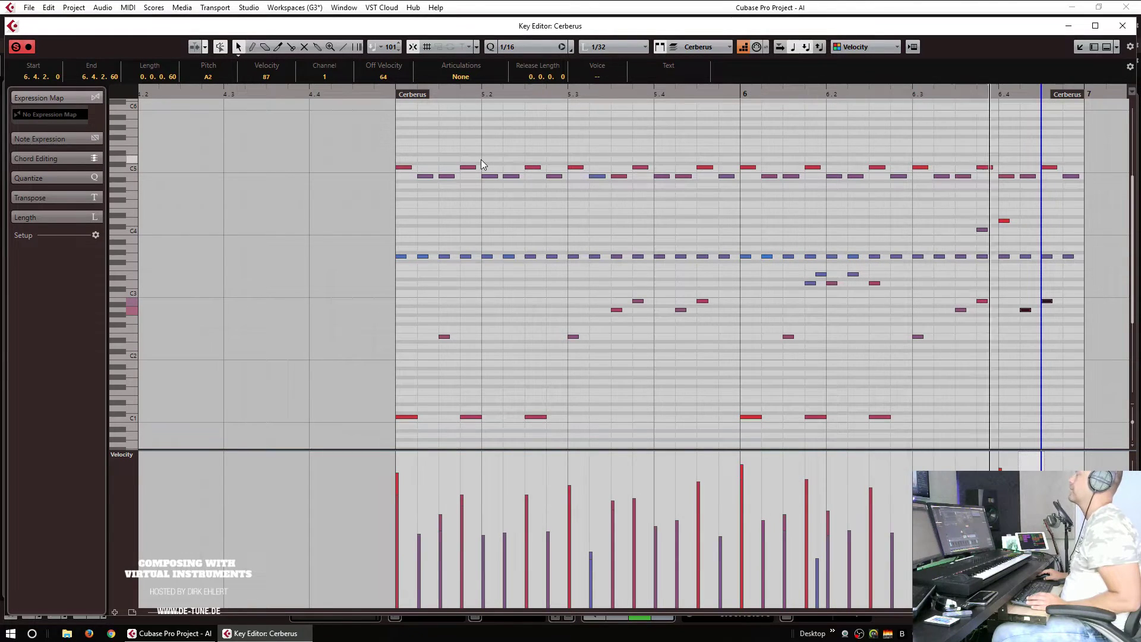
Step: Close the Key Editor and play the Cerberus part with the Synth in the arrangement
{"action": "key", "text": "Escape"}
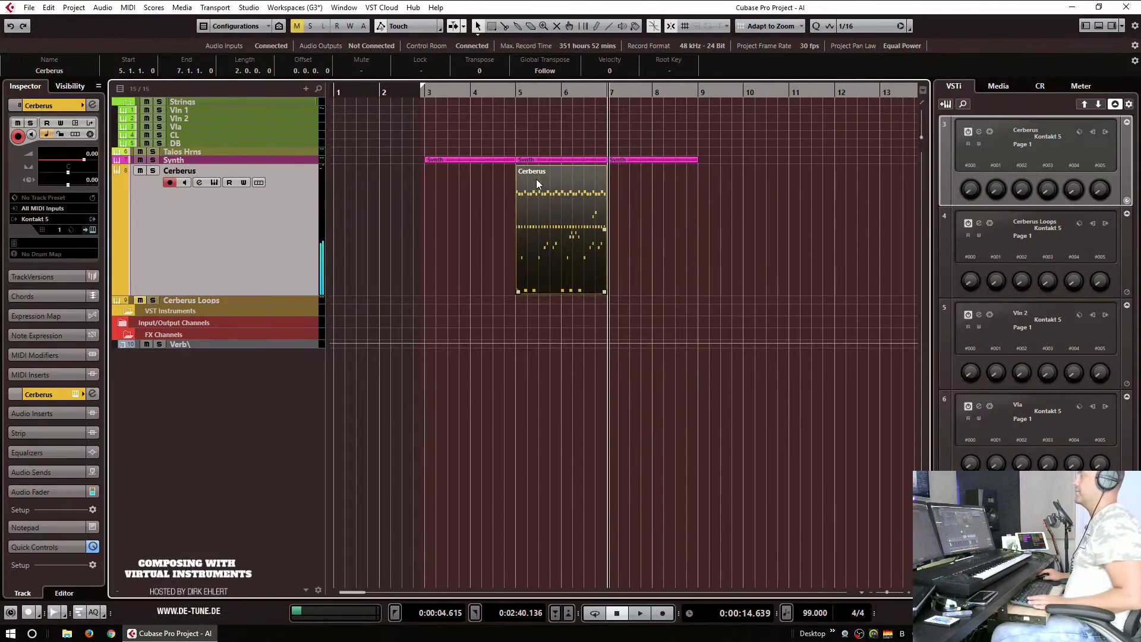
{"action": "key", "text": "space"}
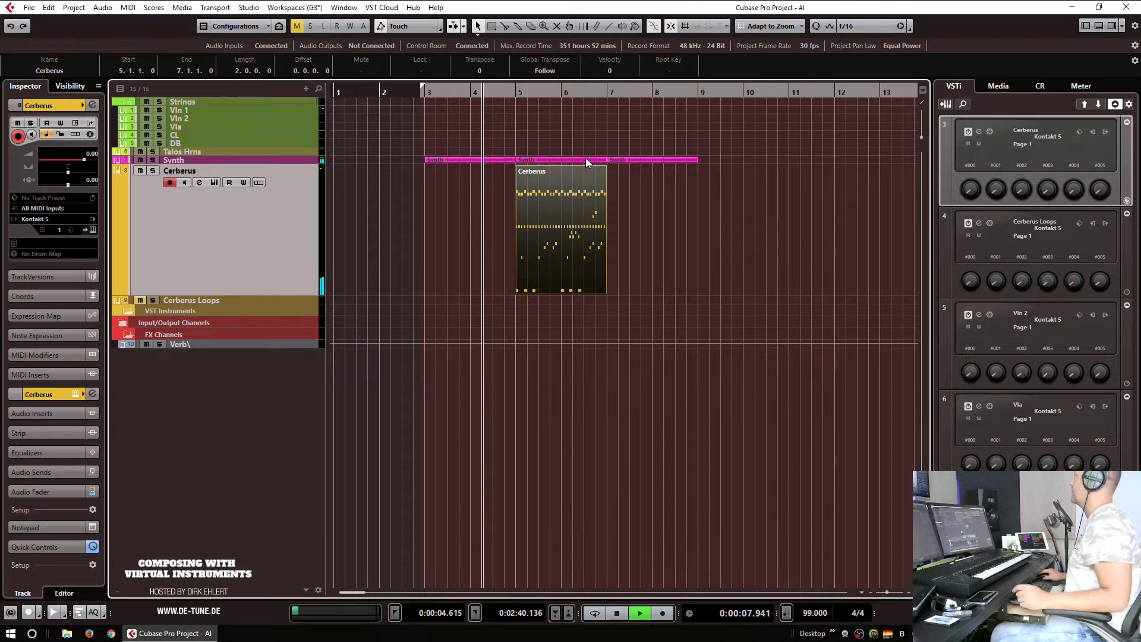
{"action": "left_click", "coordinate": [597, 212]}
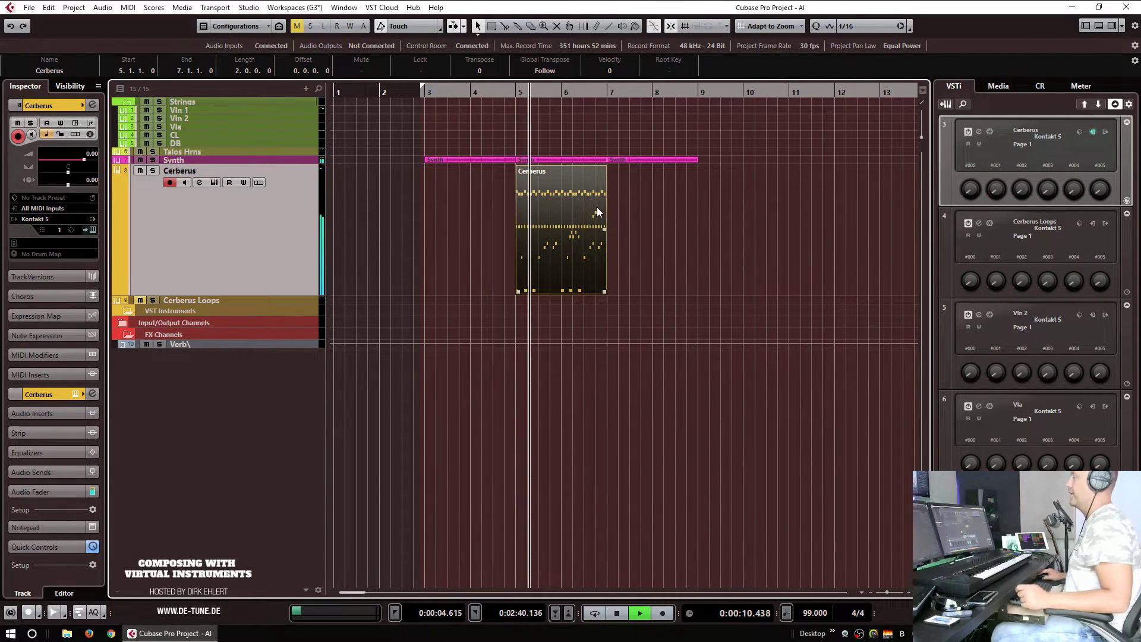
{"action": "left_click", "coordinate": [635, 217]}
{"action": "key", "text": "space"}
Step: Duplicate the Cerberus part to bar 7 and play the arrangement from bar 4
{"action": "left_click", "coordinate": [542, 228]}
{"action": "key", "text": "ctrl+d"}
{"action": "left_click", "coordinate": [495, 92]}
{"action": "key", "text": "space"}
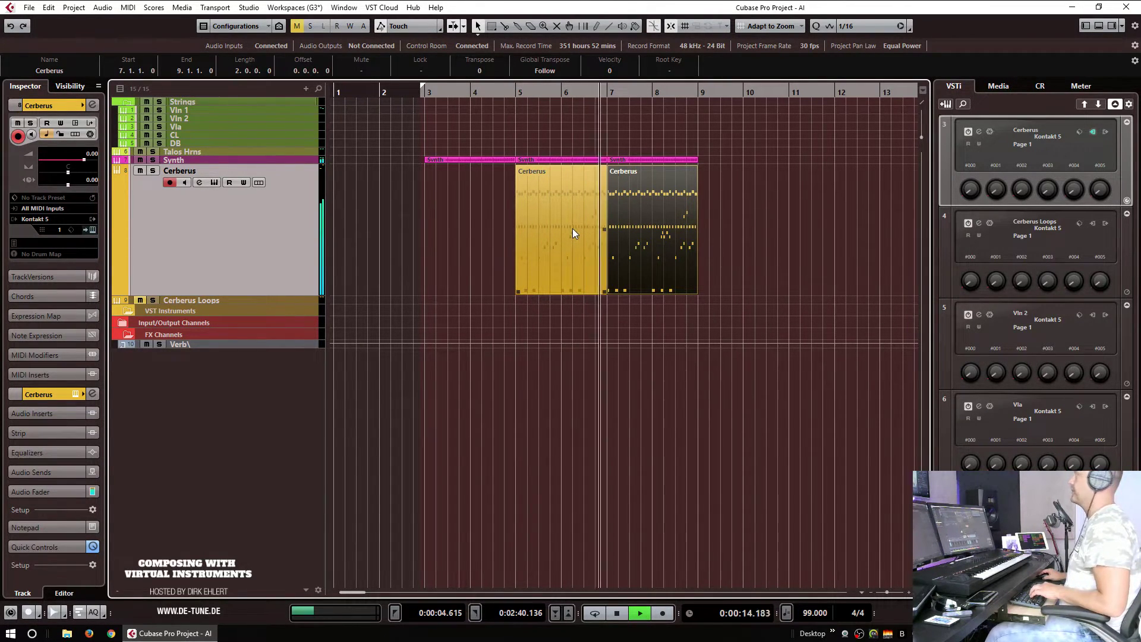
{"action": "key", "text": "space"}
Step: Unmute the Cerberus Loops track and open its Kontakt instrument
{"action": "left_click", "coordinate": [234, 299]}
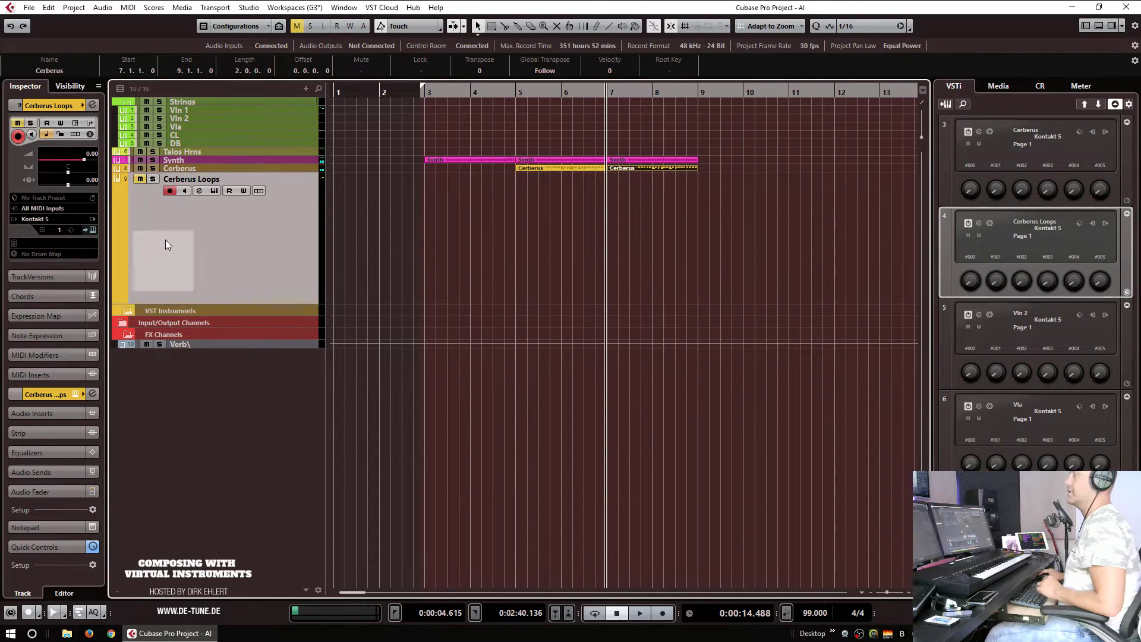
{"action": "left_click", "coordinate": [139, 180]}
{"action": "left_click", "coordinate": [92, 230]}
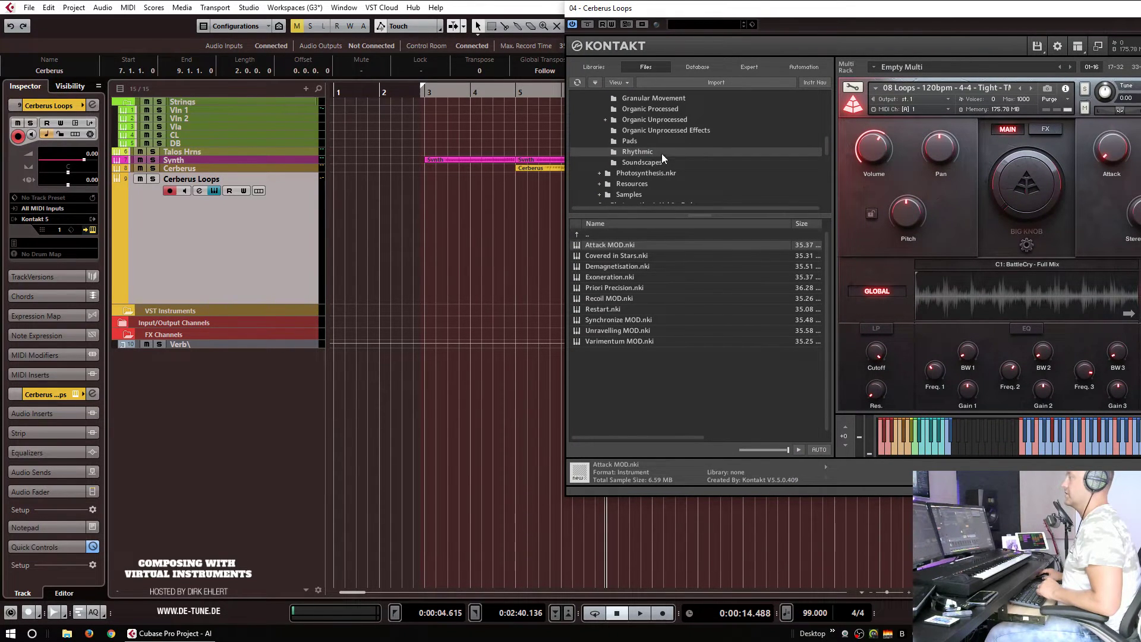
Step: Browse the Samples M2 Sata drive to the Audio Imperia Cerberus instruments and view the 04 Sound Design patches
{"action": "scroll", "coordinate": [659, 143], "scroll_direction": "up", "scroll_amount": 10}
{"action": "left_click", "coordinate": [655, 140]}
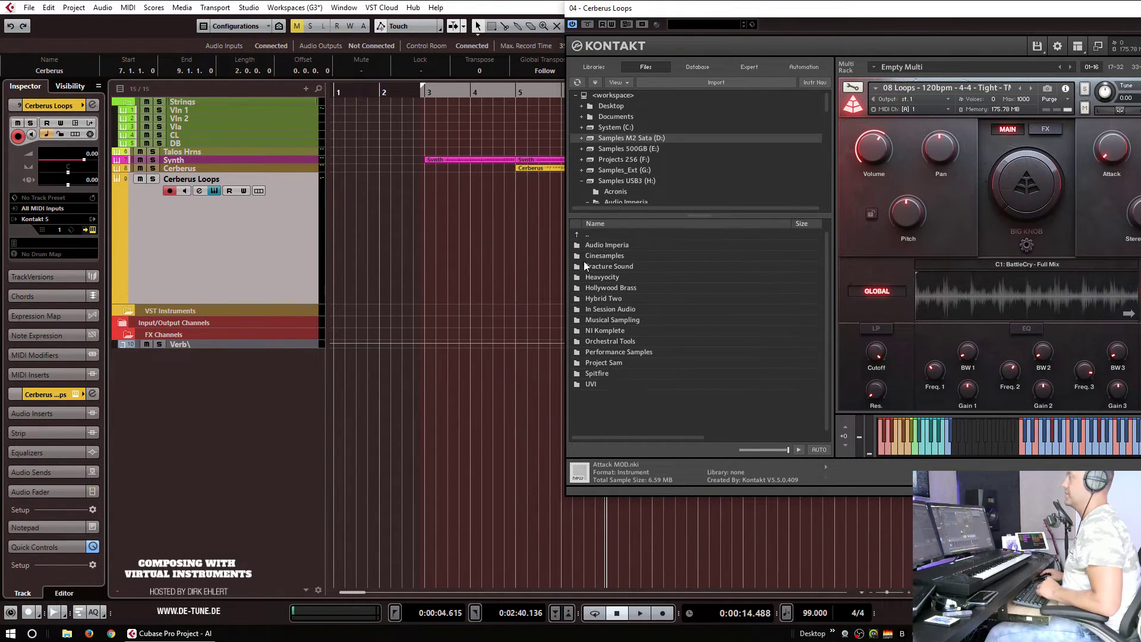
{"action": "double_click", "coordinate": [601, 245]}
{"action": "double_click", "coordinate": [600, 246]}
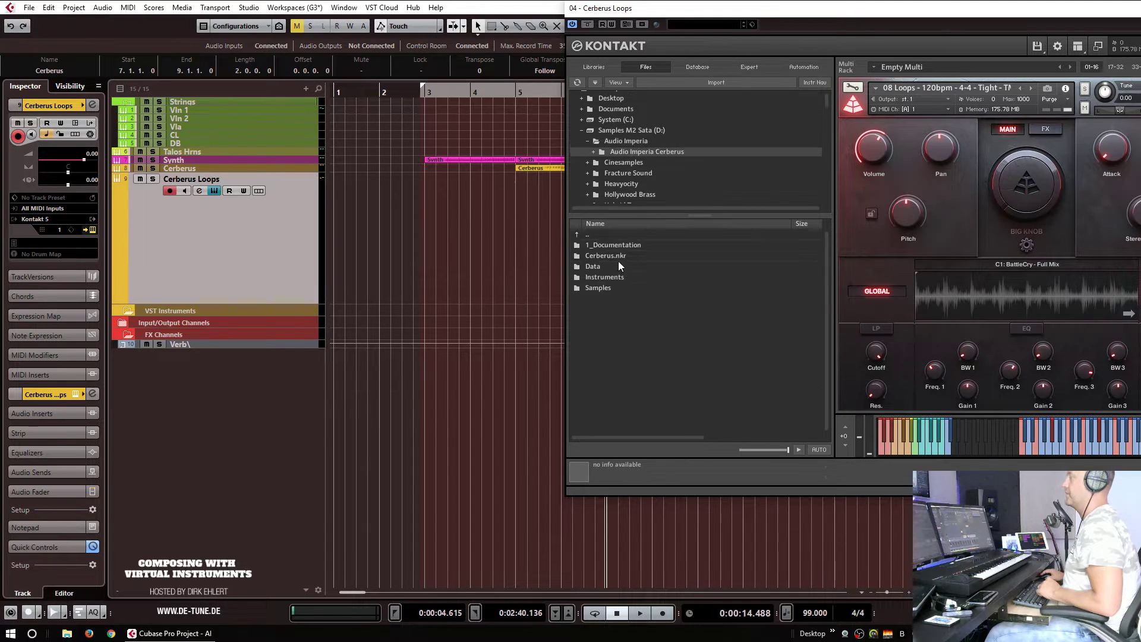
{"action": "double_click", "coordinate": [605, 277]}
{"action": "double_click", "coordinate": [604, 277]}
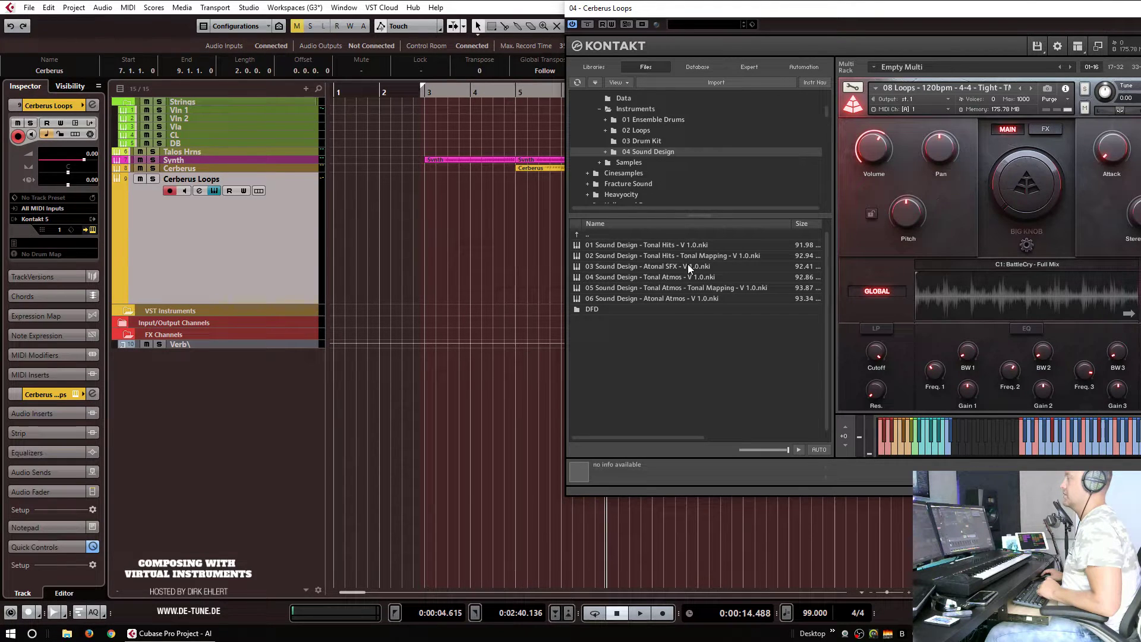
Step: Browse to the Audio Imperia SFTM Vol. 1 v1.1 instruments and replace the loaded loops patch with SFTM Vol. 1 - Hits
{"action": "left_click_drag", "start_coordinate": [777, 13], "coordinate": [564, 33]}
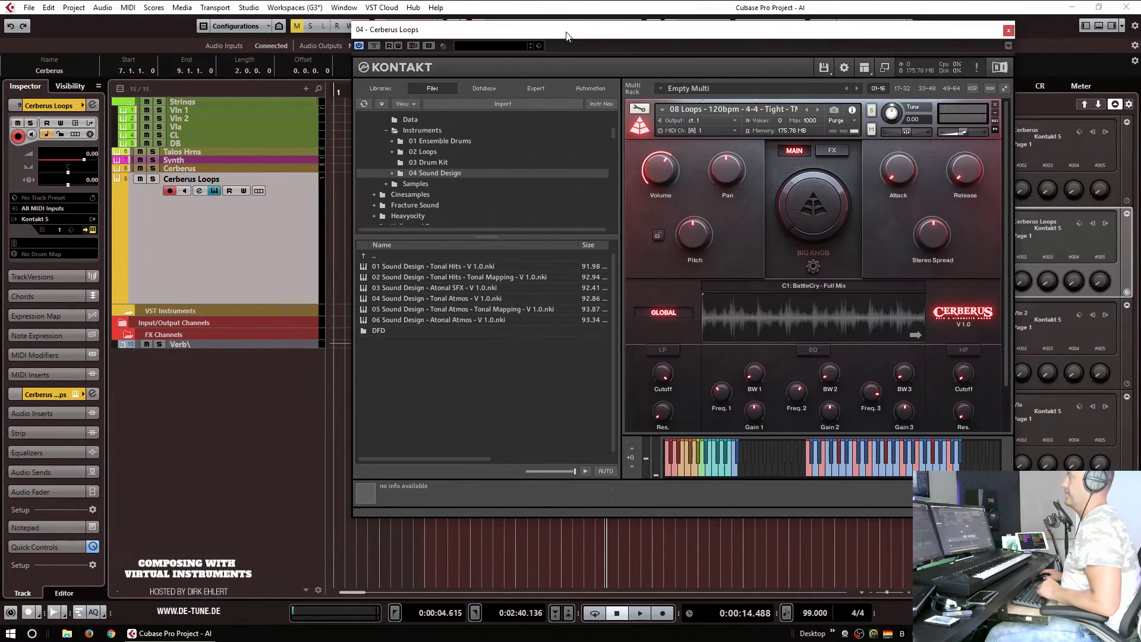
{"action": "left_click_drag", "start_coordinate": [612, 134], "coordinate": [618, 227]}
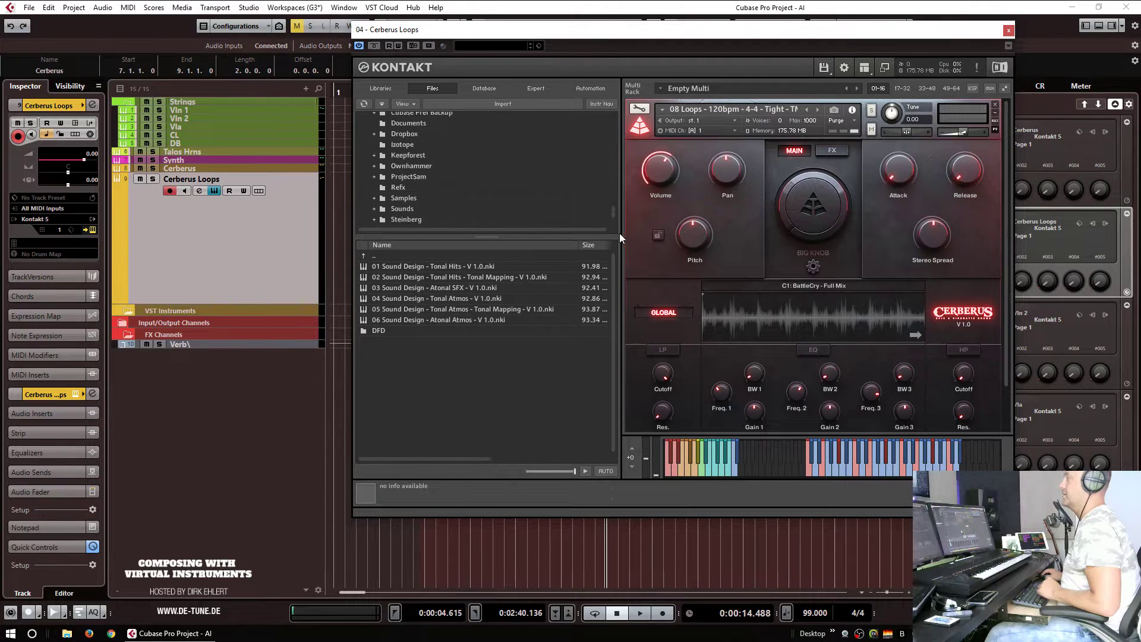
{"action": "scroll", "coordinate": [438, 187], "scroll_direction": "up", "scroll_amount": 10}
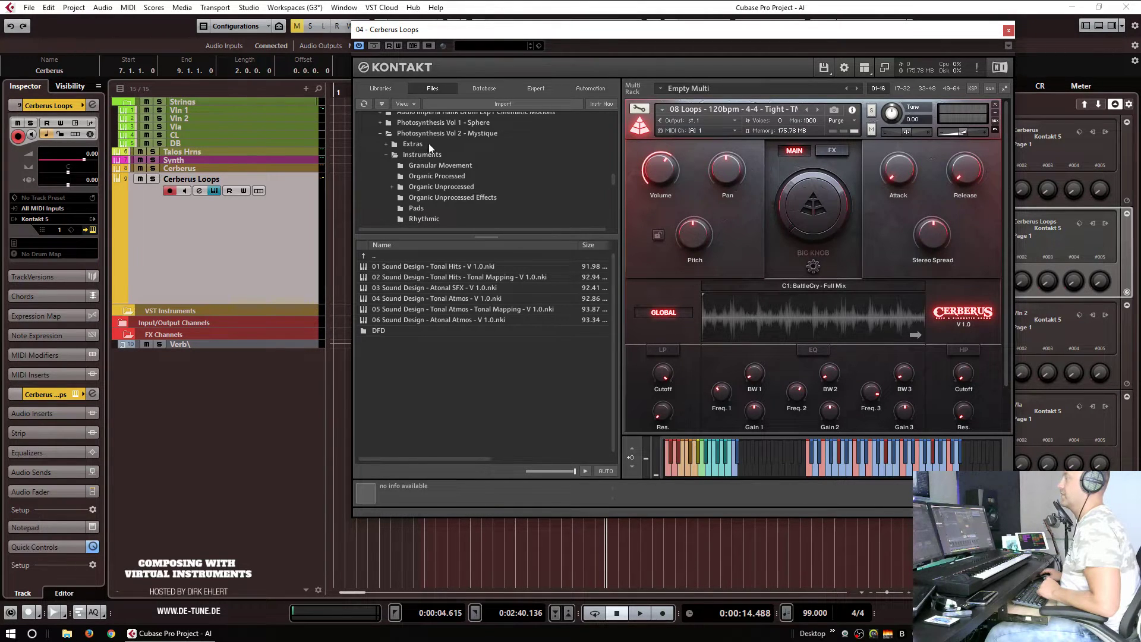
{"action": "left_click", "coordinate": [384, 133]}
{"action": "scroll", "coordinate": [438, 152], "scroll_direction": "up", "scroll_amount": 3}
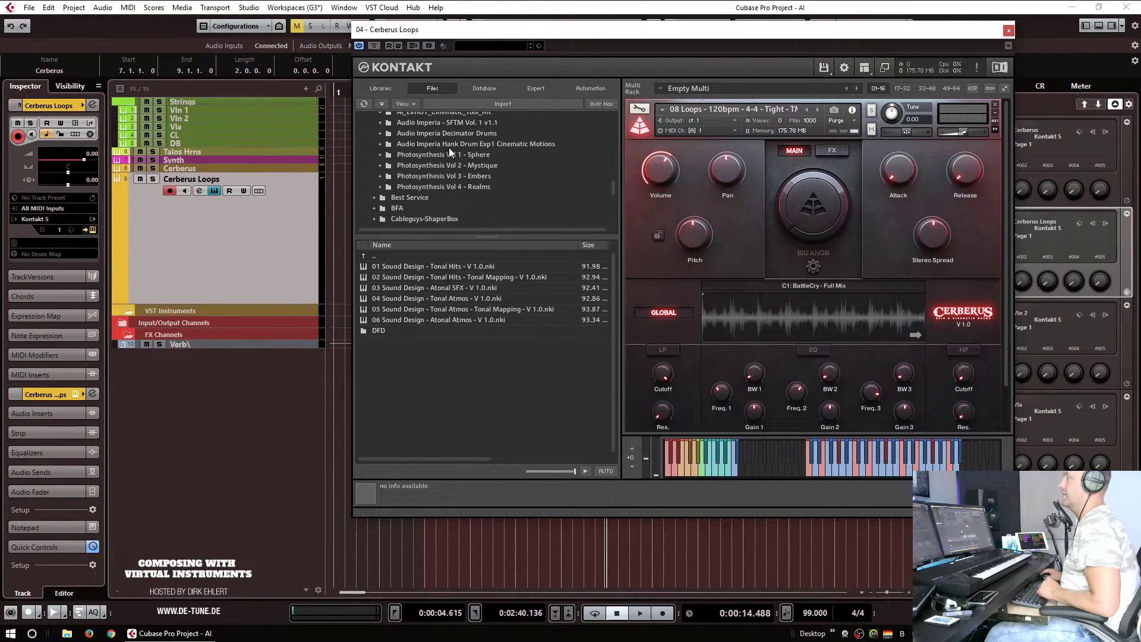
{"action": "double_click", "coordinate": [402, 277]}
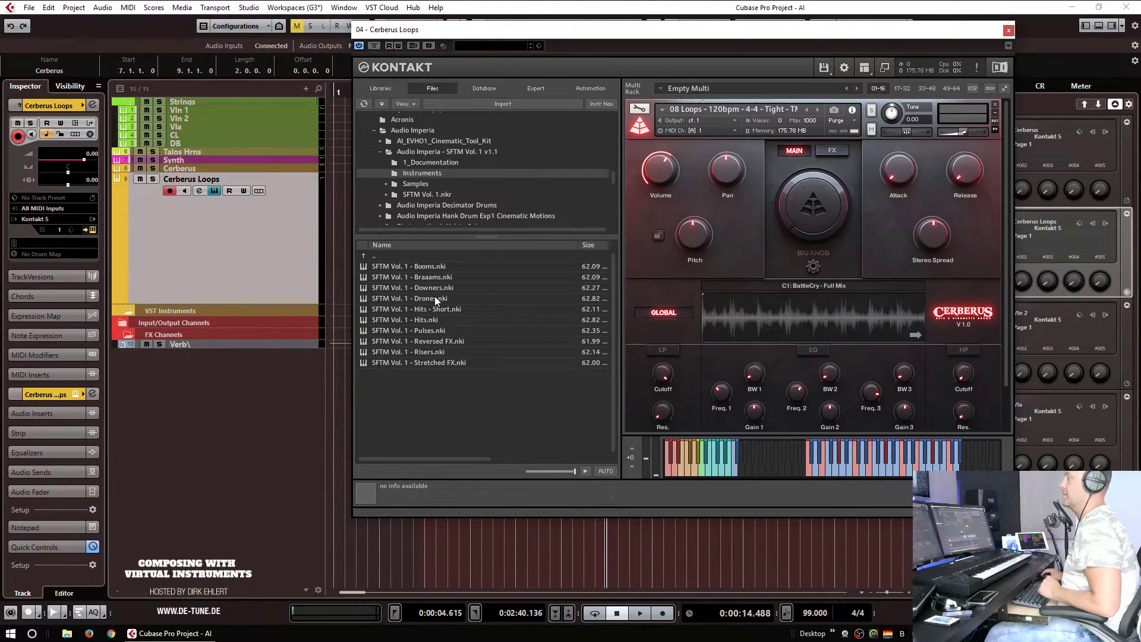
{"action": "double_click", "coordinate": [401, 320]}
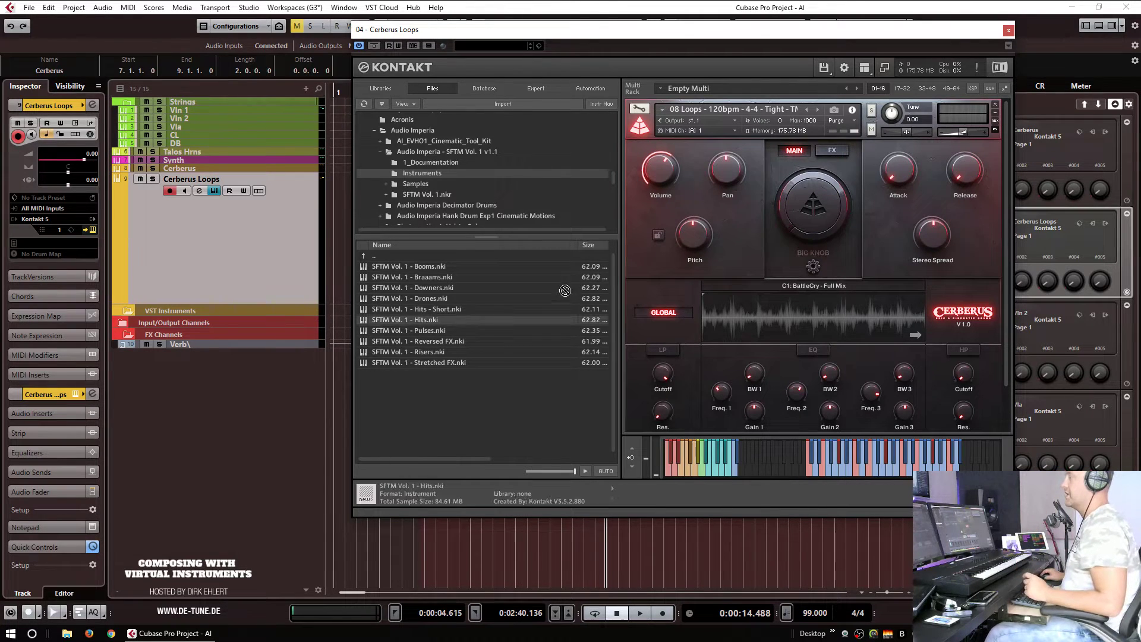
{"action": "left_click", "coordinate": [593, 364]}
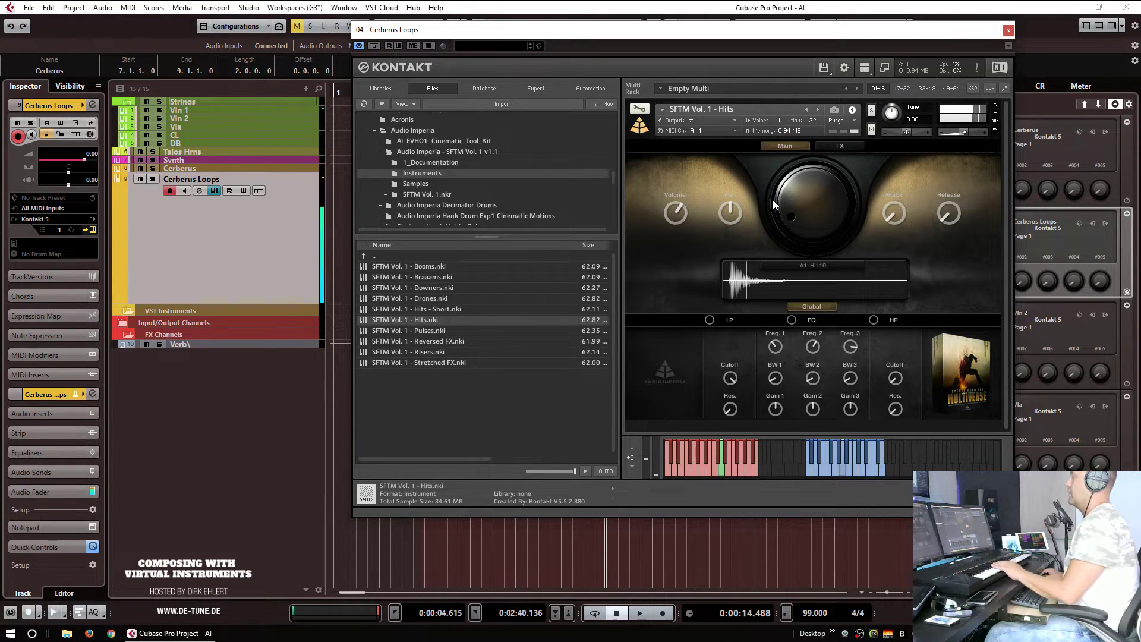
Step: Close Kontakt and record a sustained A1 hit on the Cerberus Loops track, starting the recording at bar 4
{"action": "left_click", "coordinate": [1008, 30]}
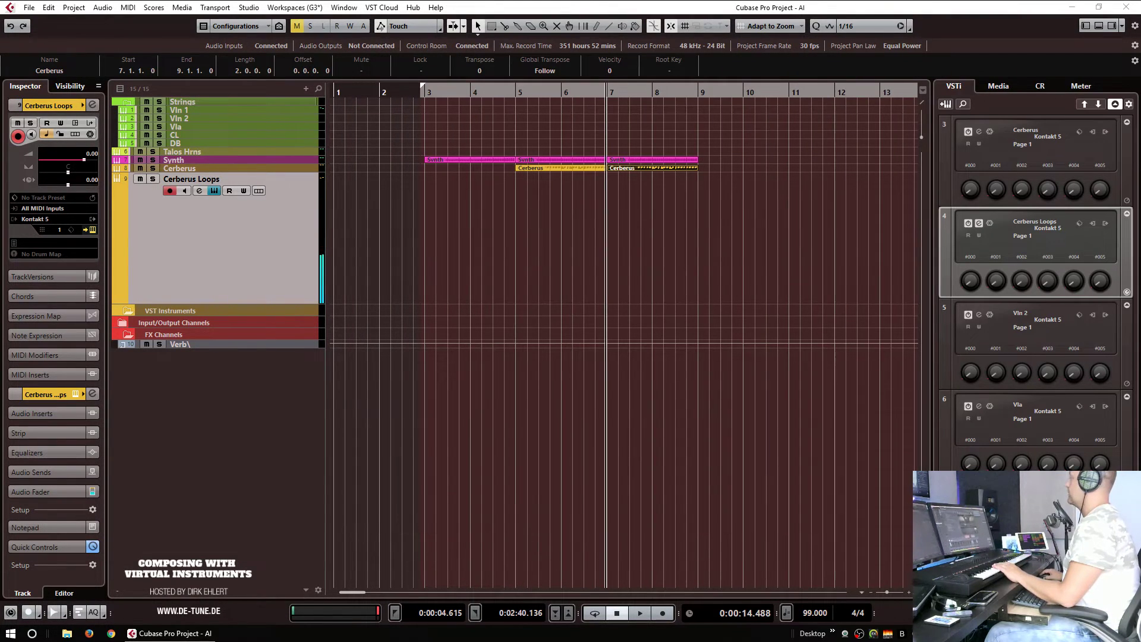
{"action": "left_click", "coordinate": [472, 95]}
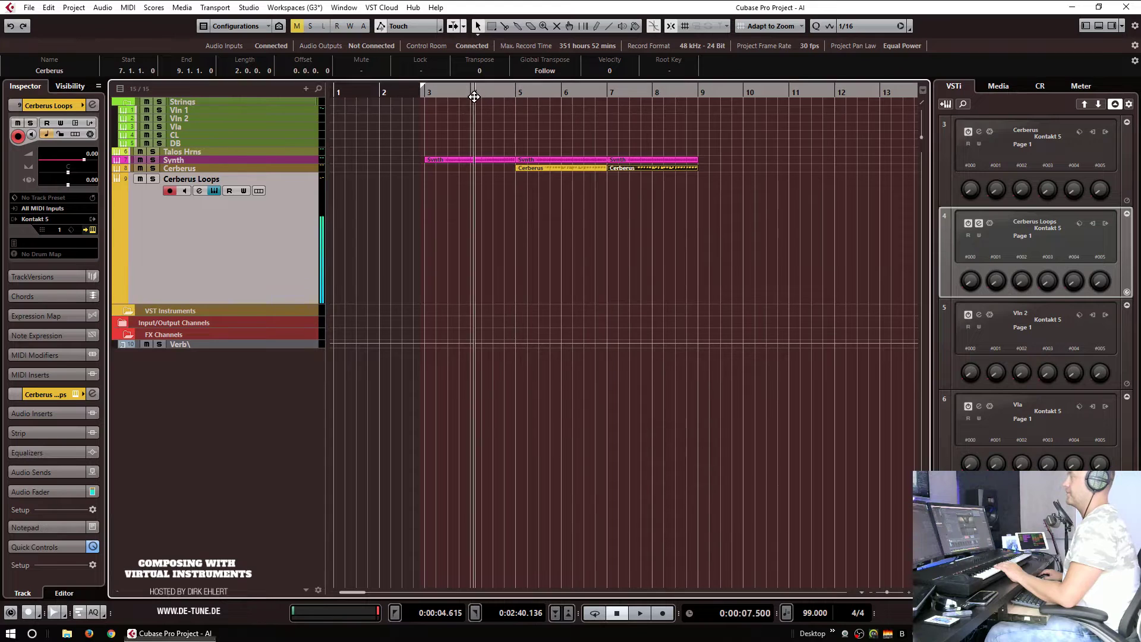
{"action": "key", "text": "KP_Multiply"}
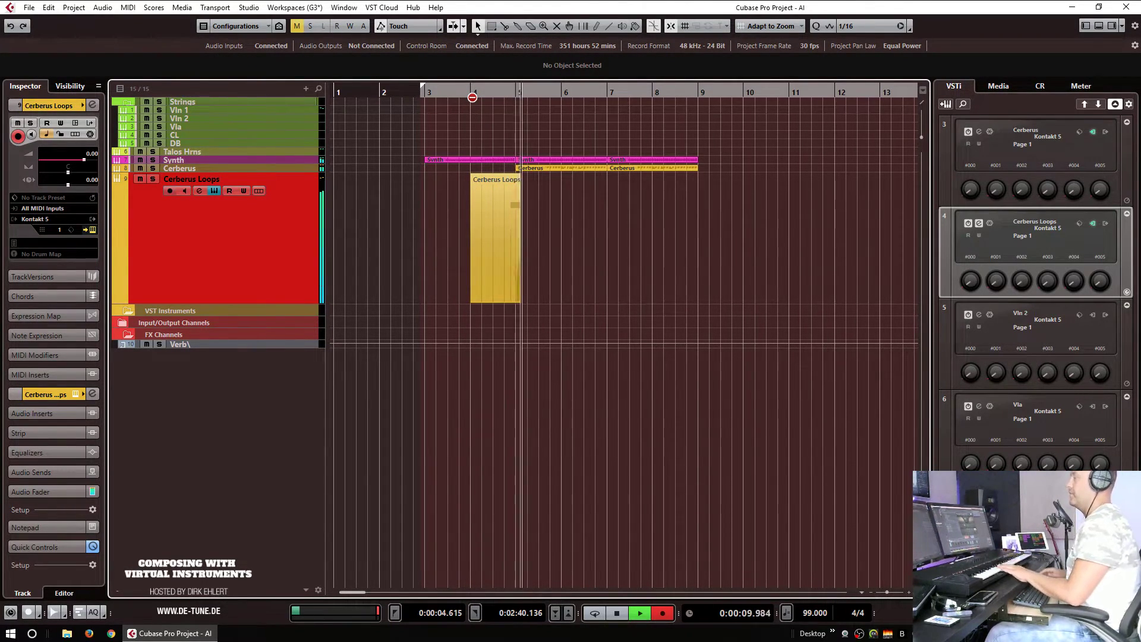
{"action": "key", "text": "space"}
Step: Open the recorded Cerberus Loops part, extend the A1 note's start earlier to 4.4.2.84, and audition it
{"action": "double_click", "coordinate": [486, 240]}
{"action": "scroll", "coordinate": [474, 238], "scroll_direction": "left", "scroll_amount": 1}
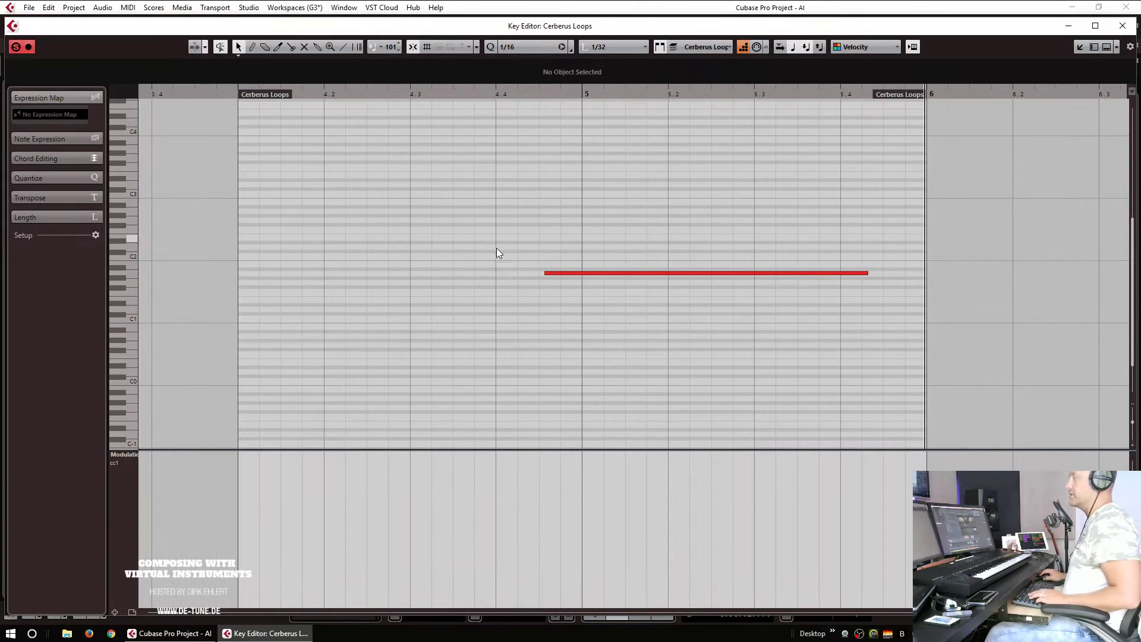
{"action": "left_click_drag", "start_coordinate": [545, 274], "coordinate": [535, 274]}
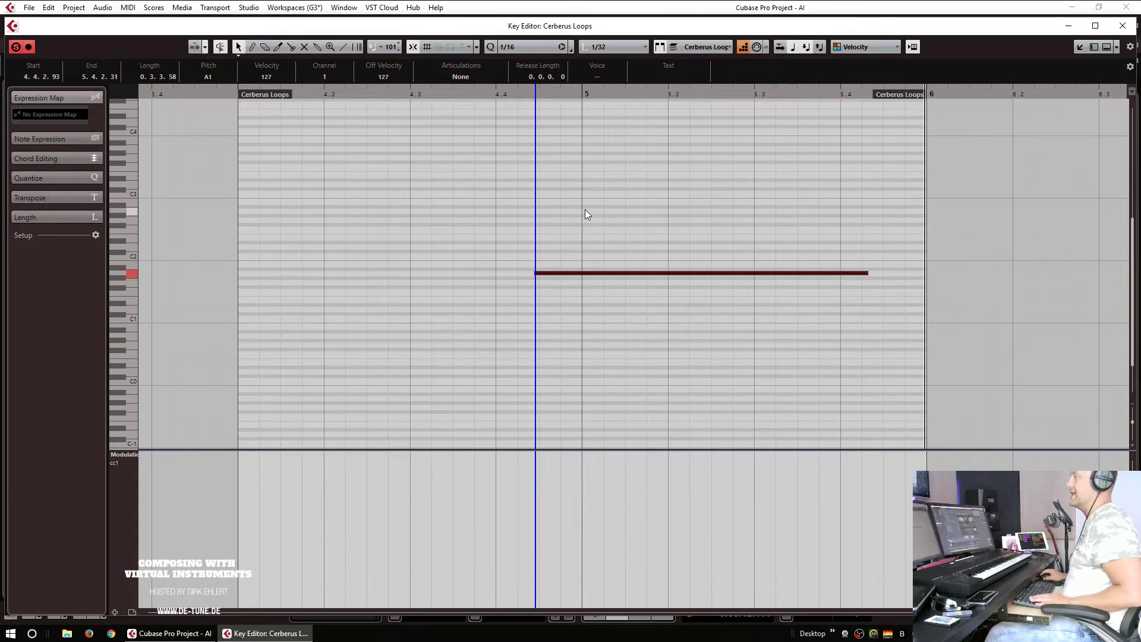
{"action": "key", "text": "space"}
{"action": "left_click_drag", "start_coordinate": [536, 275], "coordinate": [533, 274]}
{"action": "left_click", "coordinate": [408, 98]}
{"action": "key", "text": "space"}
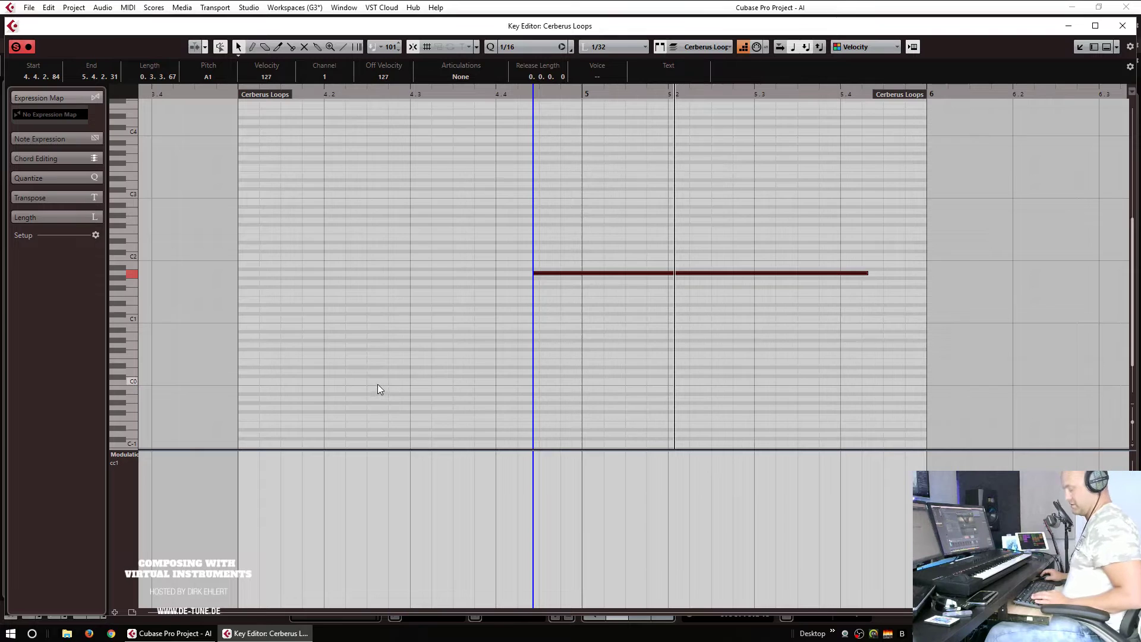
Step: Close the Key Editor and play the arrangement from the left locator to check the hit into bar 5
{"action": "key", "text": "Return"}
{"action": "key", "text": "Return"}
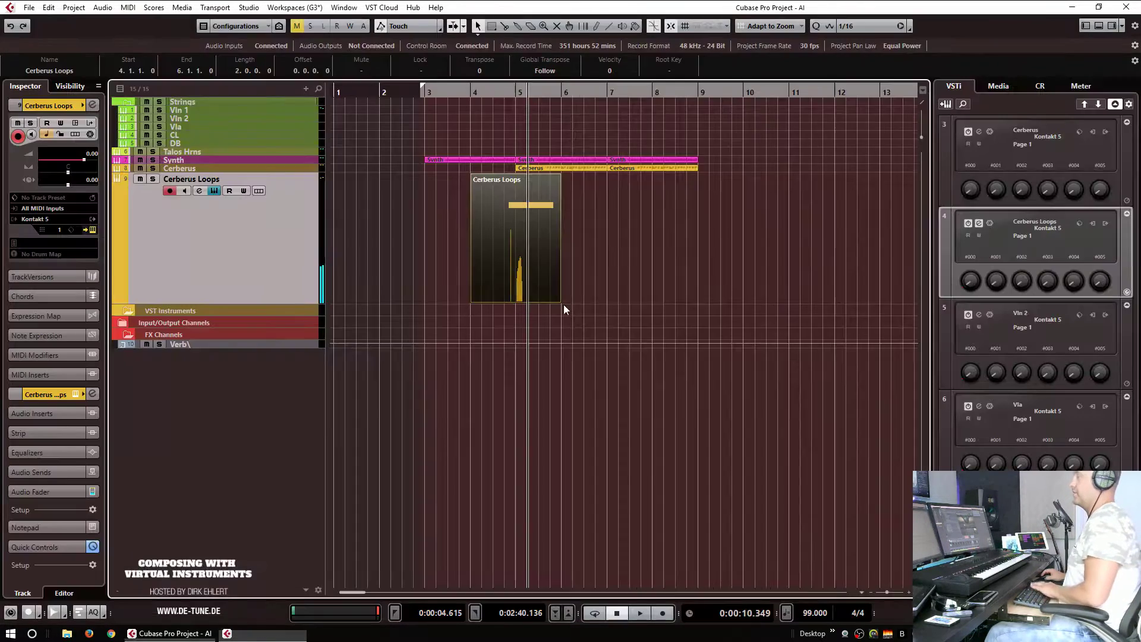
{"action": "key", "text": "KP_1"}
{"action": "key", "text": "space"}
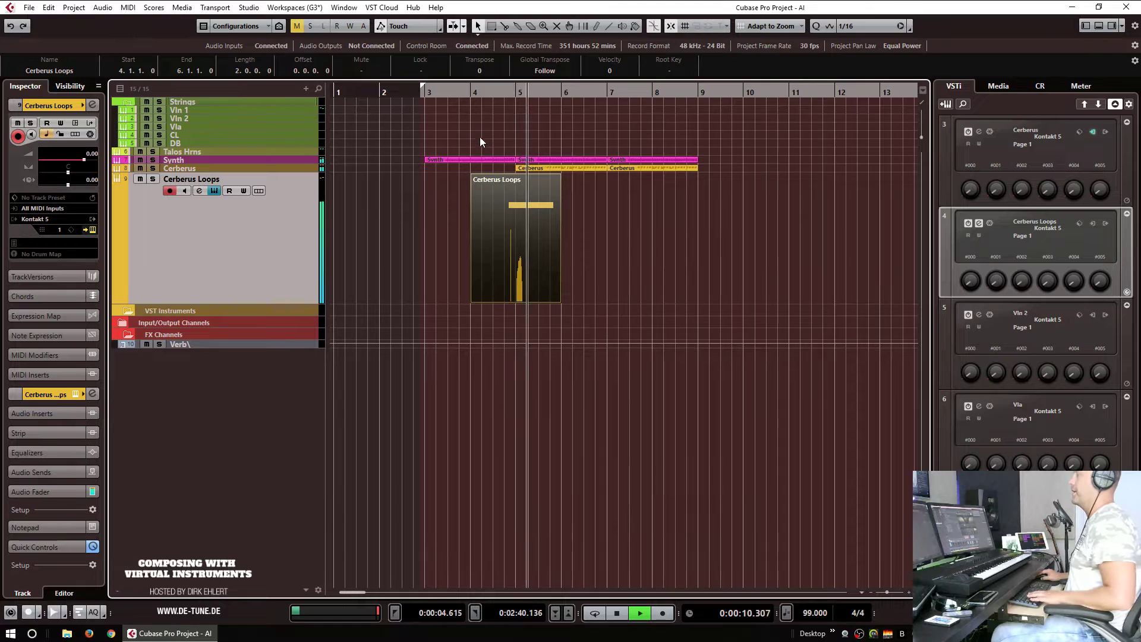
{"action": "key", "text": "space"}
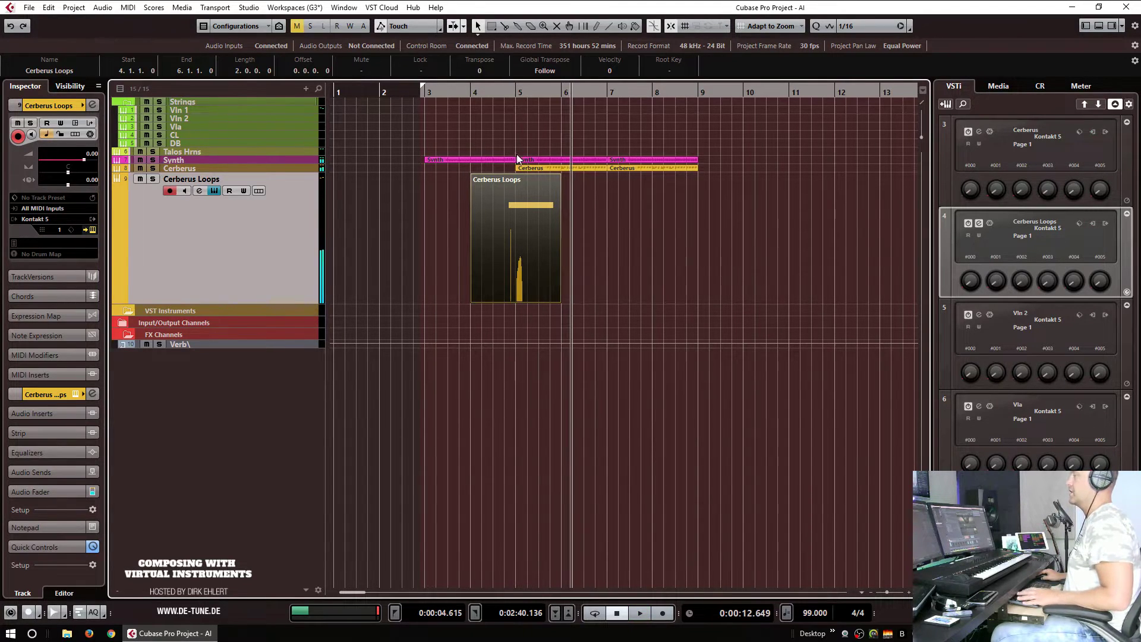
Step: Audition the Vln 1 and CL string tracks and open the MixConsole
{"action": "left_click", "coordinate": [219, 111]}
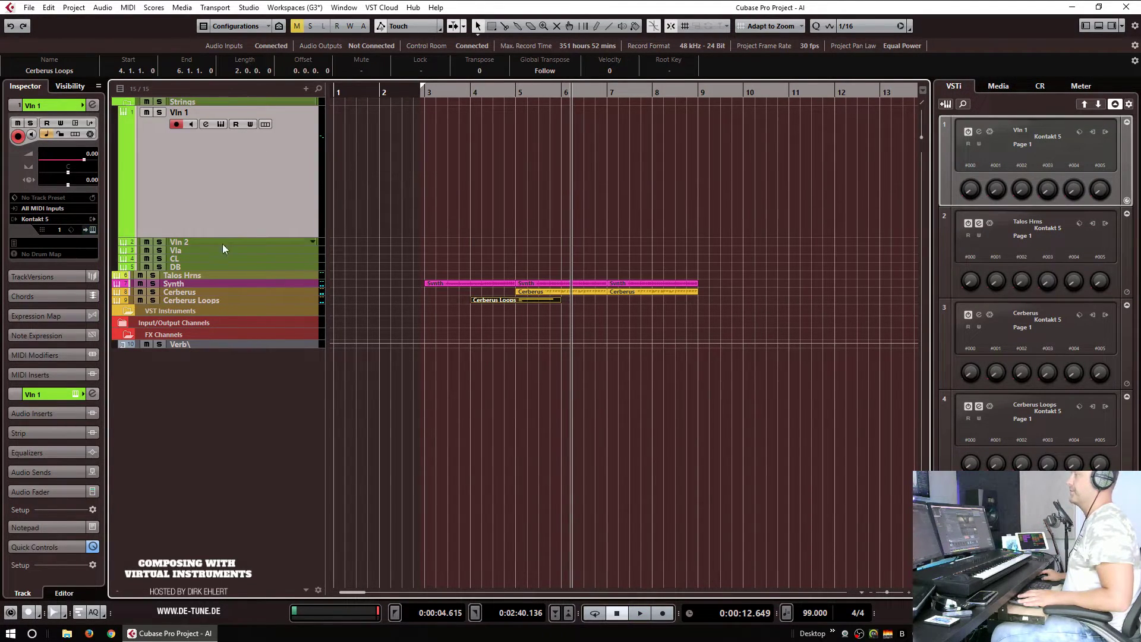
{"action": "left_click", "coordinate": [210, 259]}
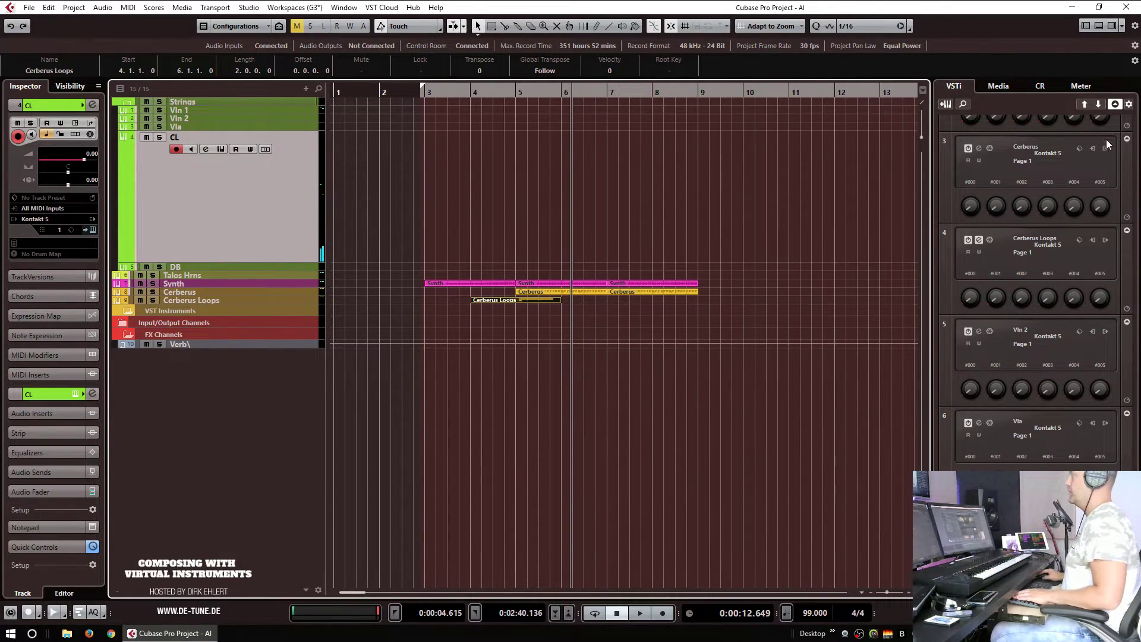
{"action": "key", "text": "F3"}
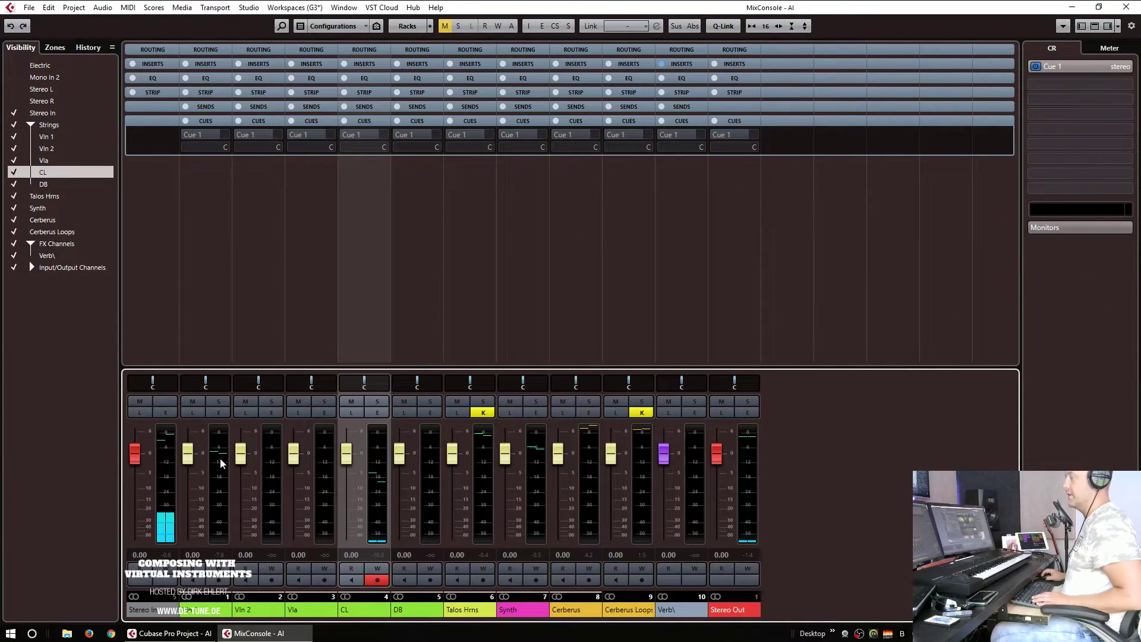
Step: Add a stereo group channel named Strings for the Vln 1 to DB channels, inside a folder and routed to Stereo Out, and color it green
{"action": "left_click", "coordinate": [225, 466]}
{"action": "key", "text": "g"}
{"action": "key", "text": "g"}
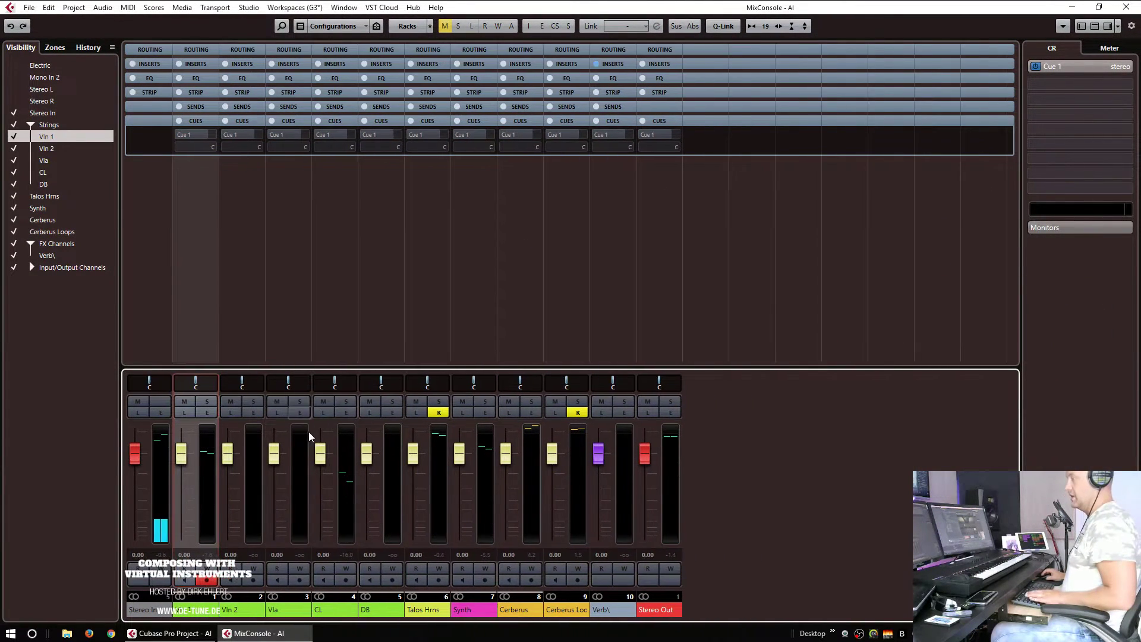
{"action": "key", "text": "g"}
{"action": "key", "text": "g"}
{"action": "key", "text": "g"}
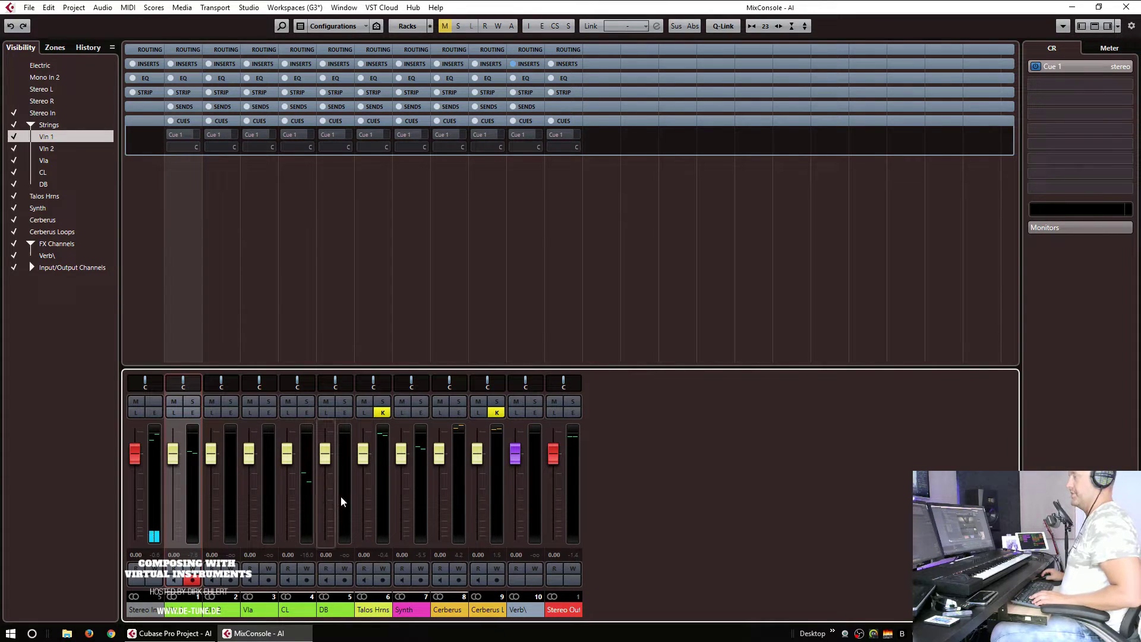
{"action": "left_click", "coordinate": [340, 502], "text": "shift"}
{"action": "right_click", "coordinate": [183, 498]}
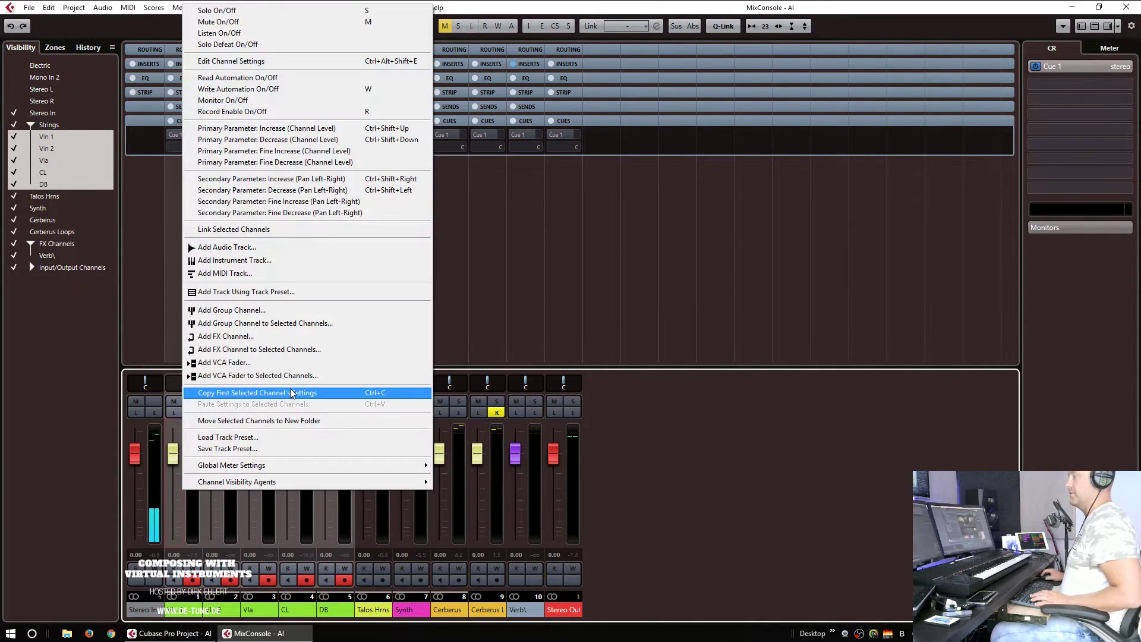
{"action": "left_click", "coordinate": [306, 323]}
{"action": "type", "text": "SDtrings"}
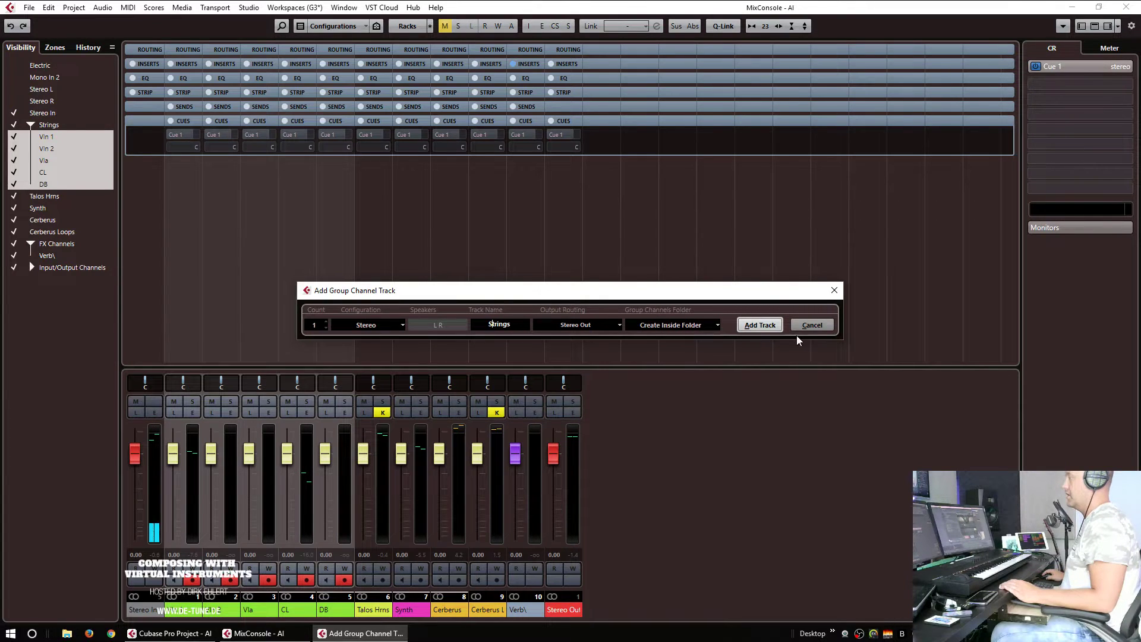
{"action": "left_click", "coordinate": [760, 325]}
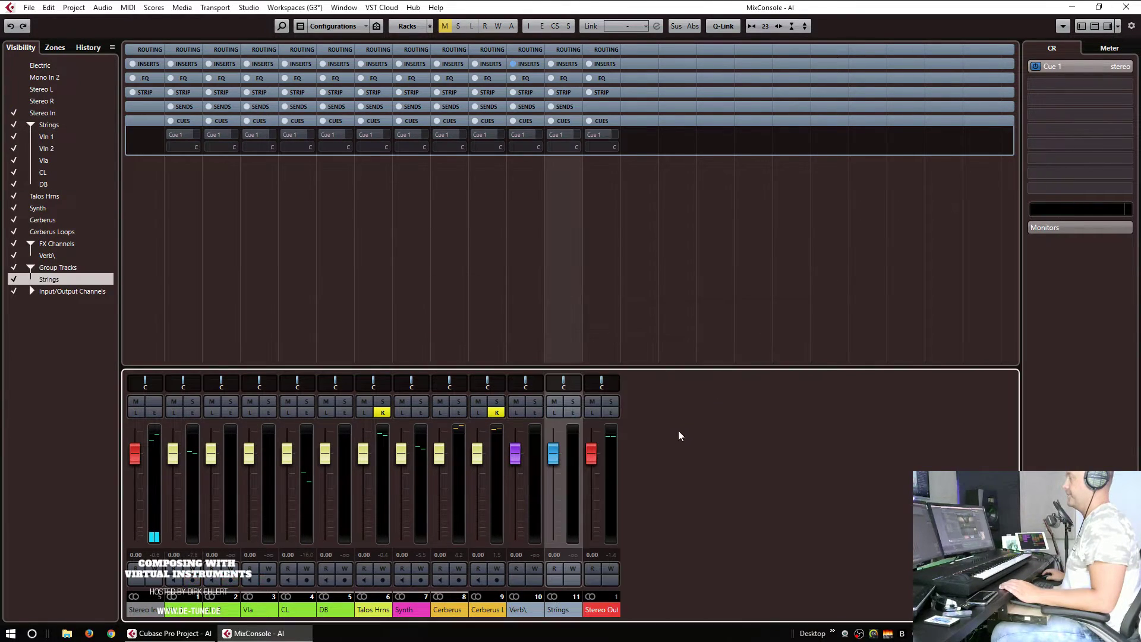
{"action": "left_click", "coordinate": [577, 612]}
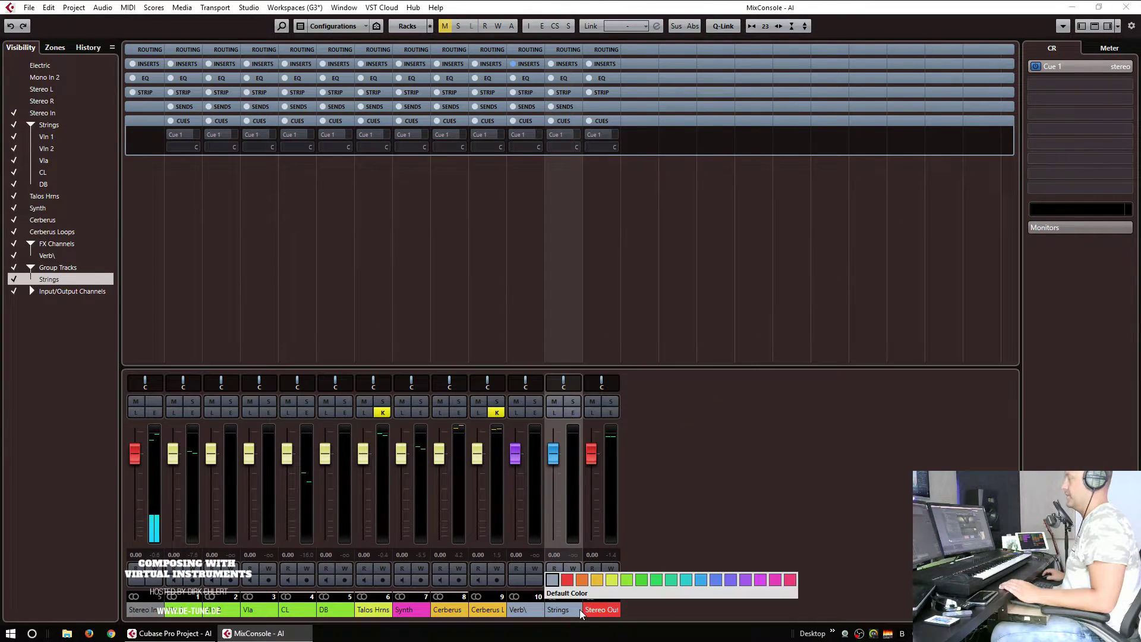
Step: Add a Verb\ send to the first send slot of the Vln 1 to DB channels and link the selected channels with Q-Link
{"action": "left_click", "coordinate": [196, 507]}
{"action": "left_click", "coordinate": [345, 517], "text": "shift"}
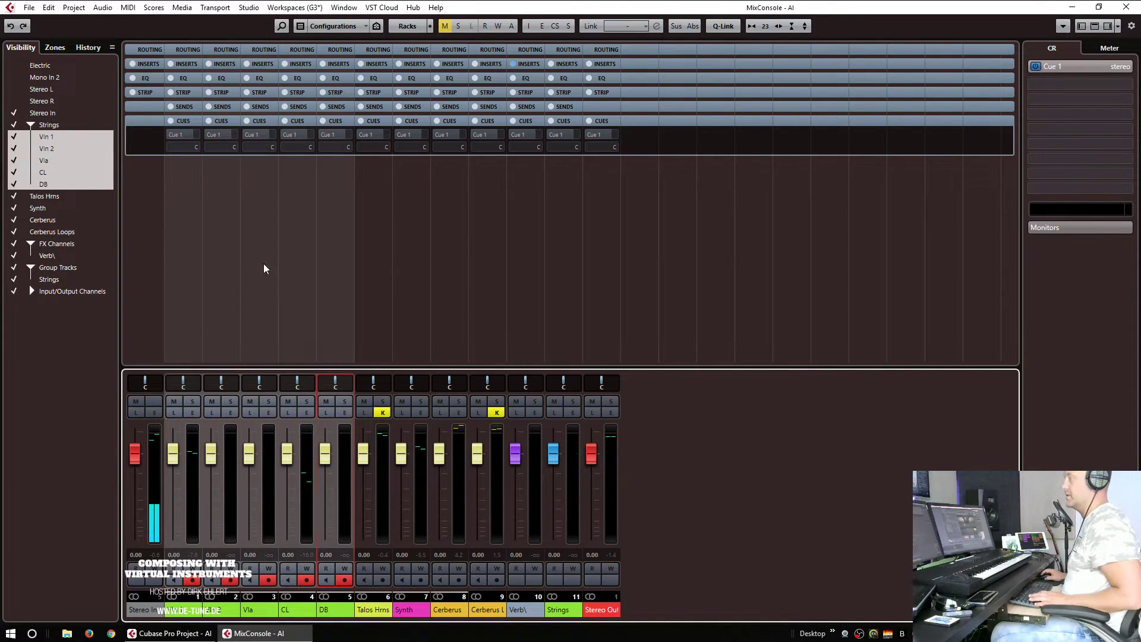
{"action": "left_click", "coordinate": [185, 106]}
{"action": "left_click", "coordinate": [184, 126]}
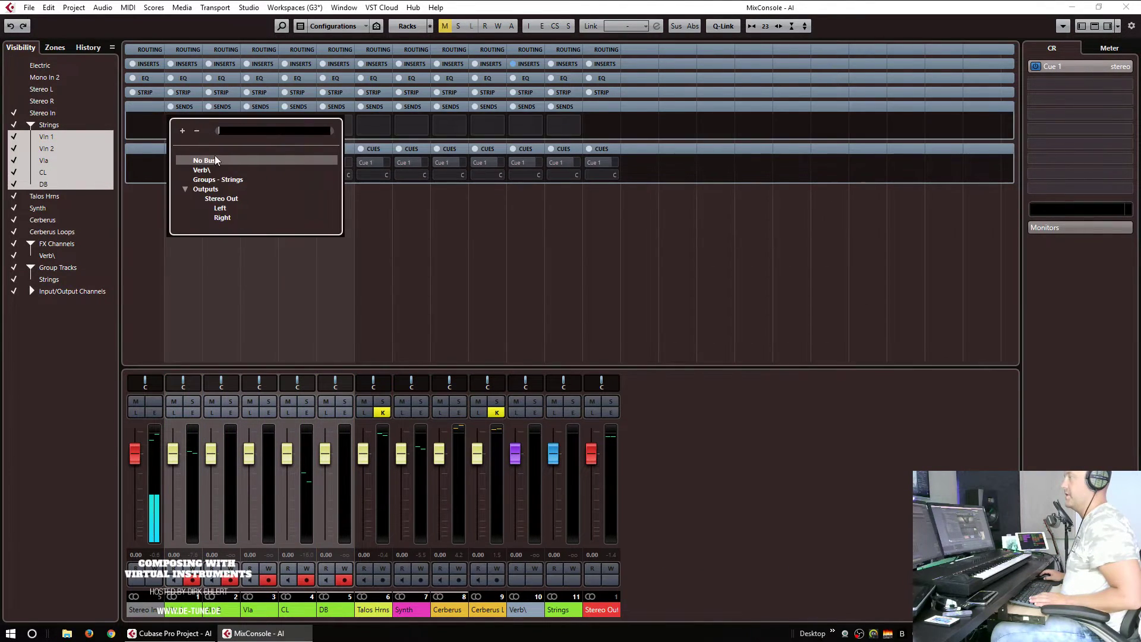
{"action": "left_click", "coordinate": [217, 171]}
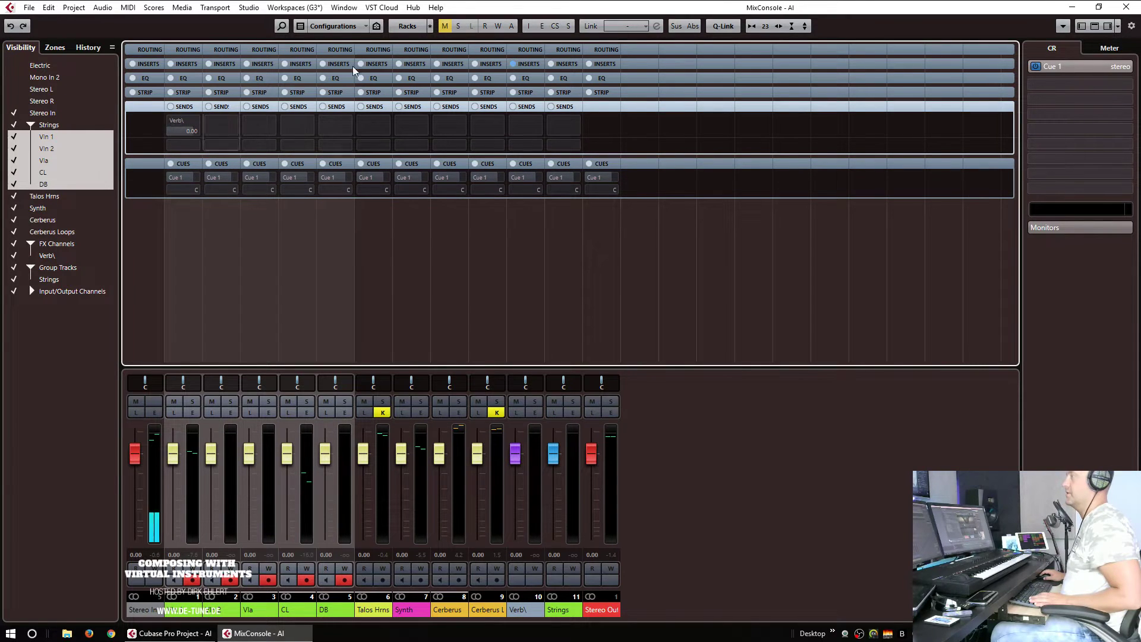
{"action": "left_click", "coordinate": [715, 26]}
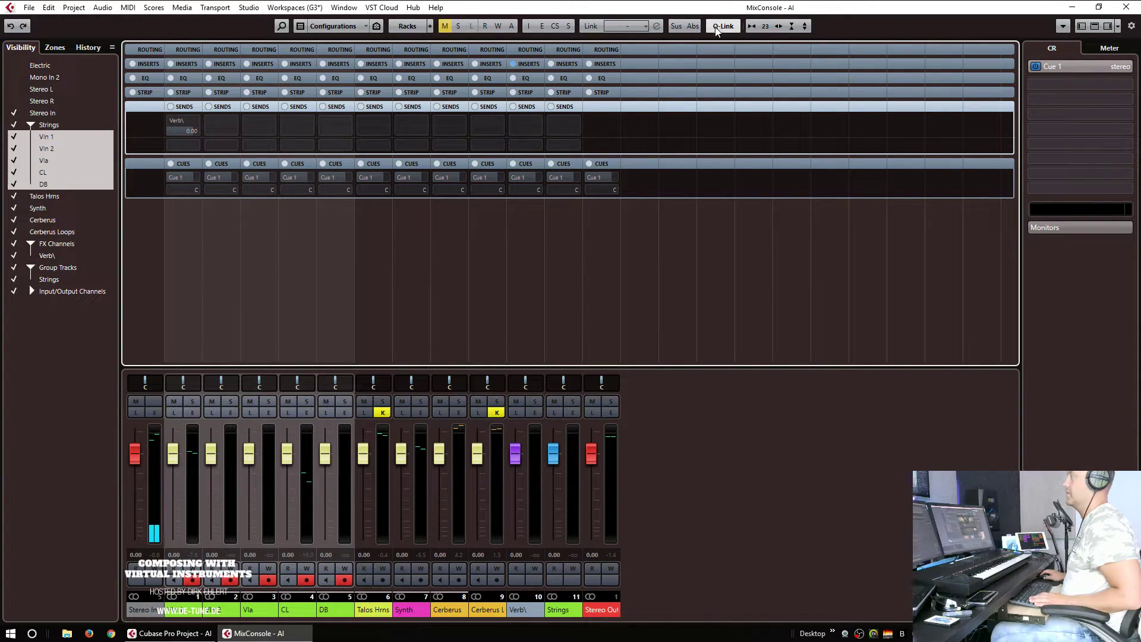
{"action": "left_click", "coordinate": [232, 127]}
{"action": "left_click", "coordinate": [240, 174]}
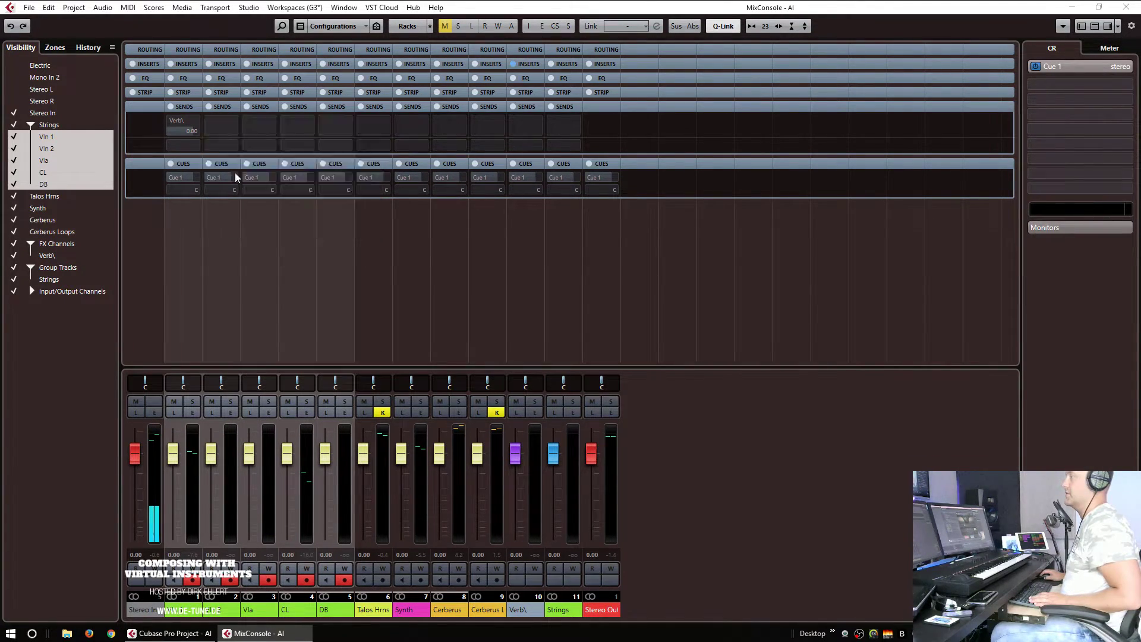
Step: Activate the Verb\ sends on all five string channels and set their send level to -15
{"action": "left_click", "coordinate": [172, 120]}
{"action": "double_click", "coordinate": [182, 126]}
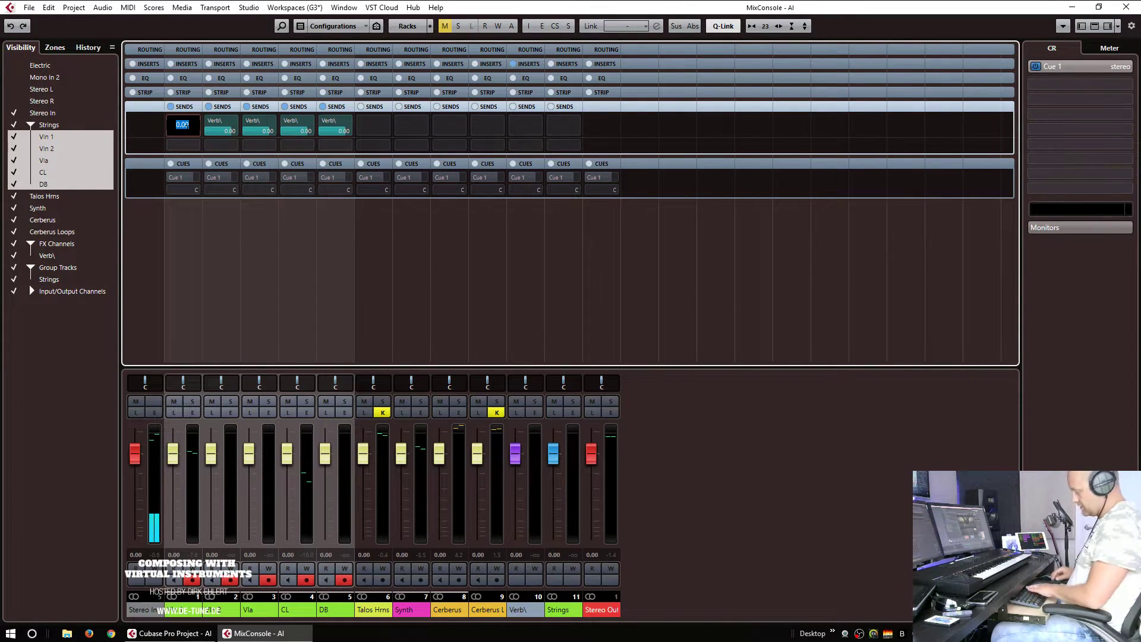
{"action": "type", "text": "-15"}
{"action": "key", "text": "Return"}
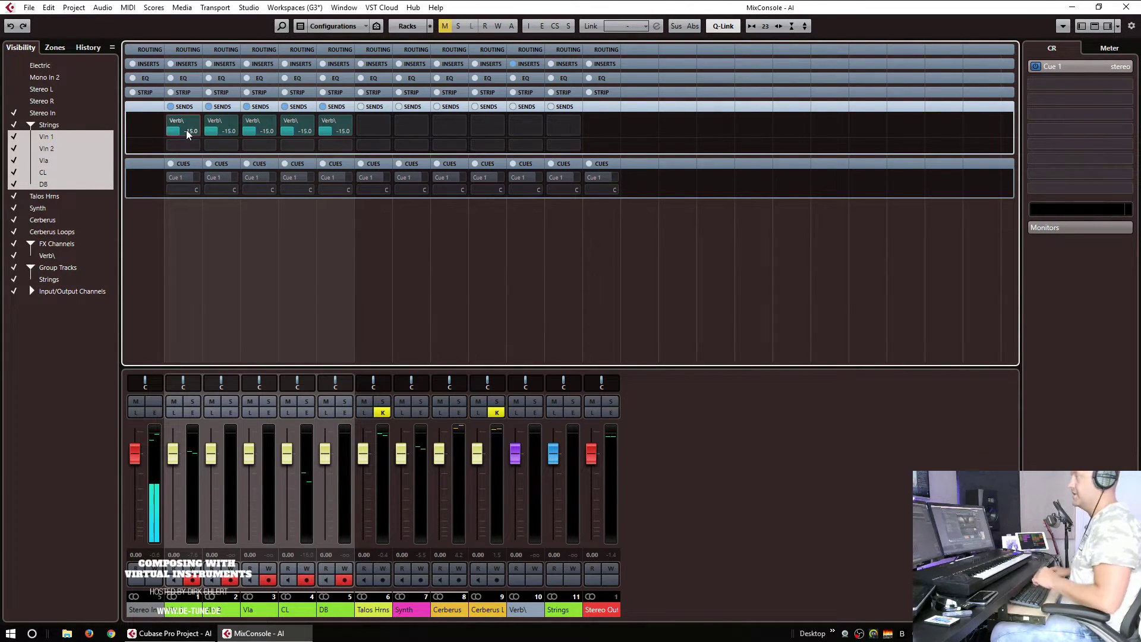
Step: Select only the Vln 1 channel, move the MixConsole out of view, and audition the Vln 1 track with reverb
{"action": "left_click", "coordinate": [198, 452]}
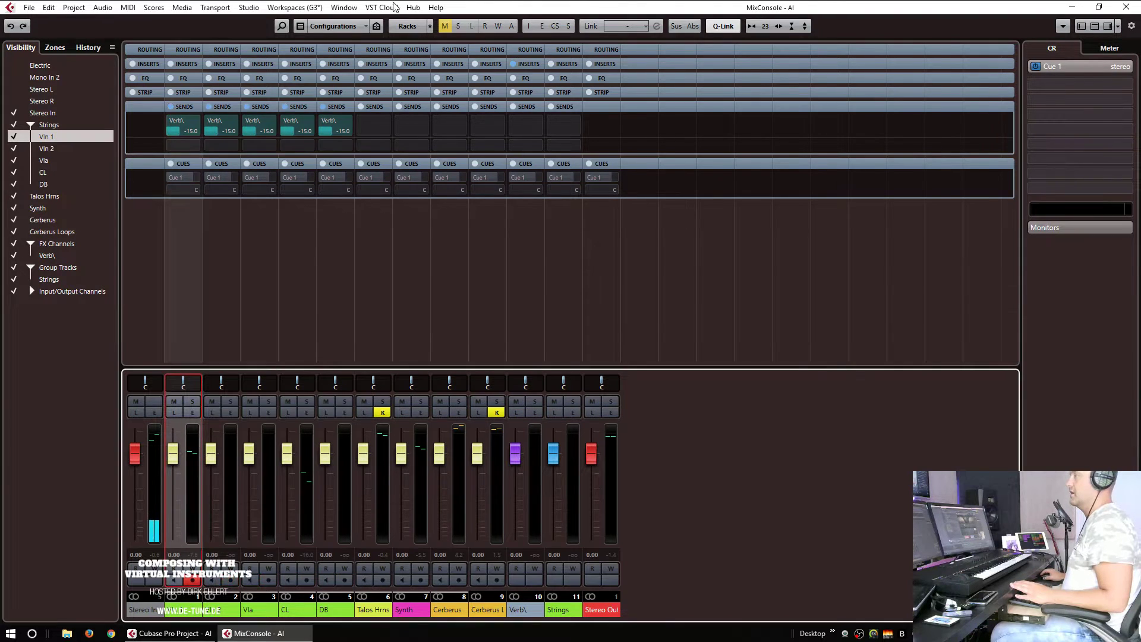
{"action": "left_click", "coordinate": [1098, 7]}
{"action": "left_click_drag", "start_coordinate": [1105, 38], "coordinate": [1140, 5]}
{"action": "left_click", "coordinate": [219, 205]}
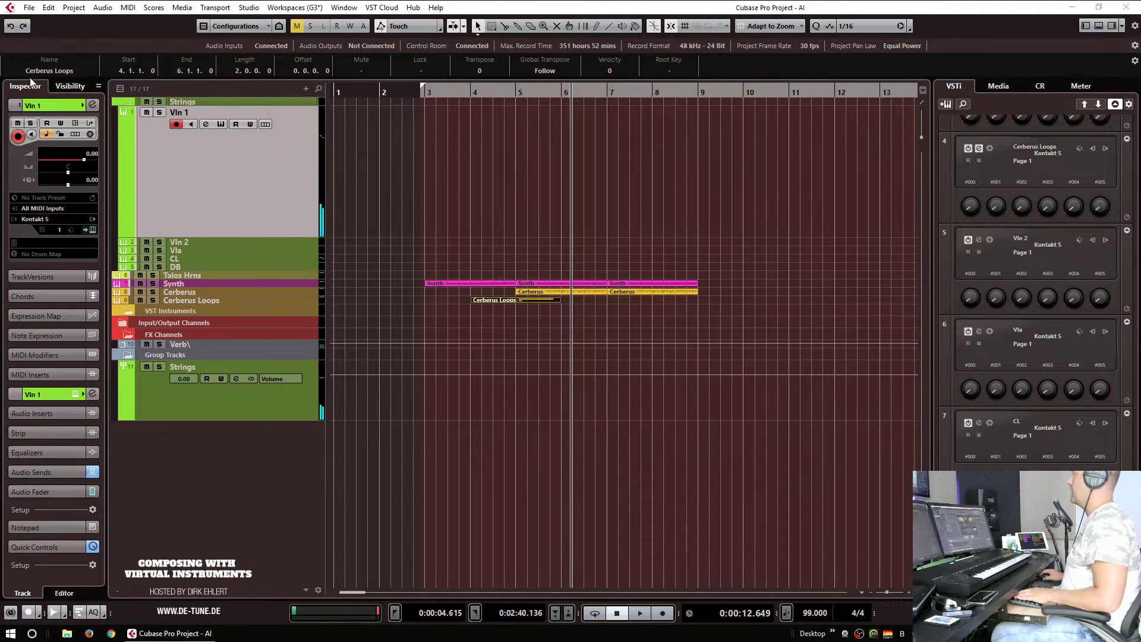
Step: Pan Vln 1 to L51, Vln 2 to R58, Vla to L12 and CL to R26 in the MixConsole, and return to the project
{"action": "key", "text": "F3"}
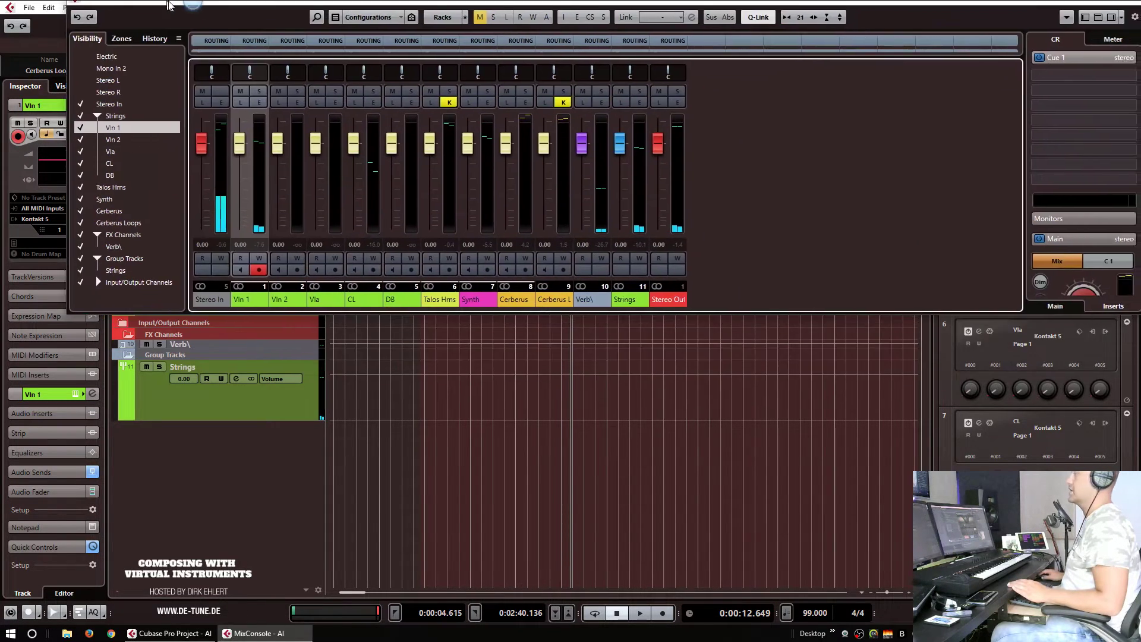
{"action": "left_click_drag", "start_coordinate": [177, 383], "coordinate": [149, 383]}
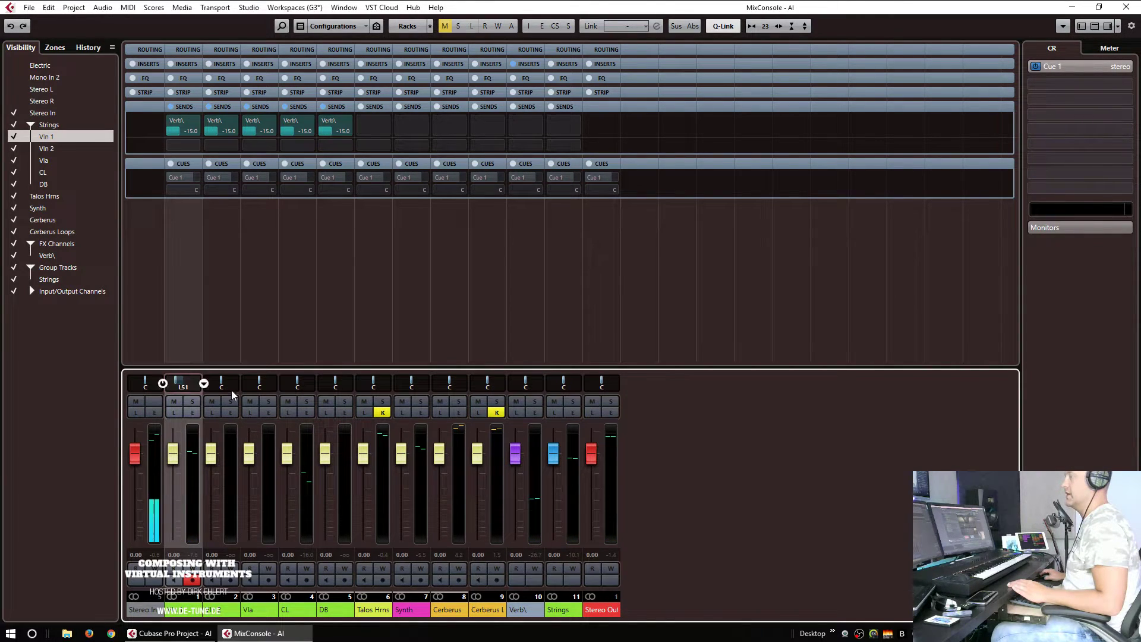
{"action": "left_click_drag", "start_coordinate": [233, 385], "coordinate": [284, 385]}
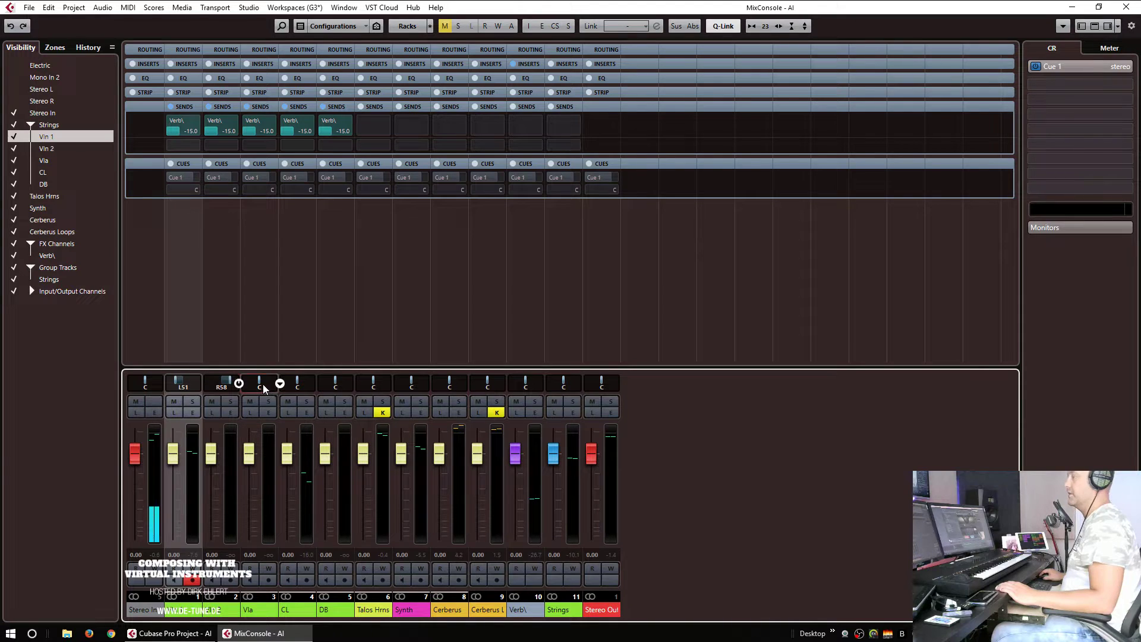
{"action": "left_click_drag", "start_coordinate": [259, 388], "coordinate": [310, 387]}
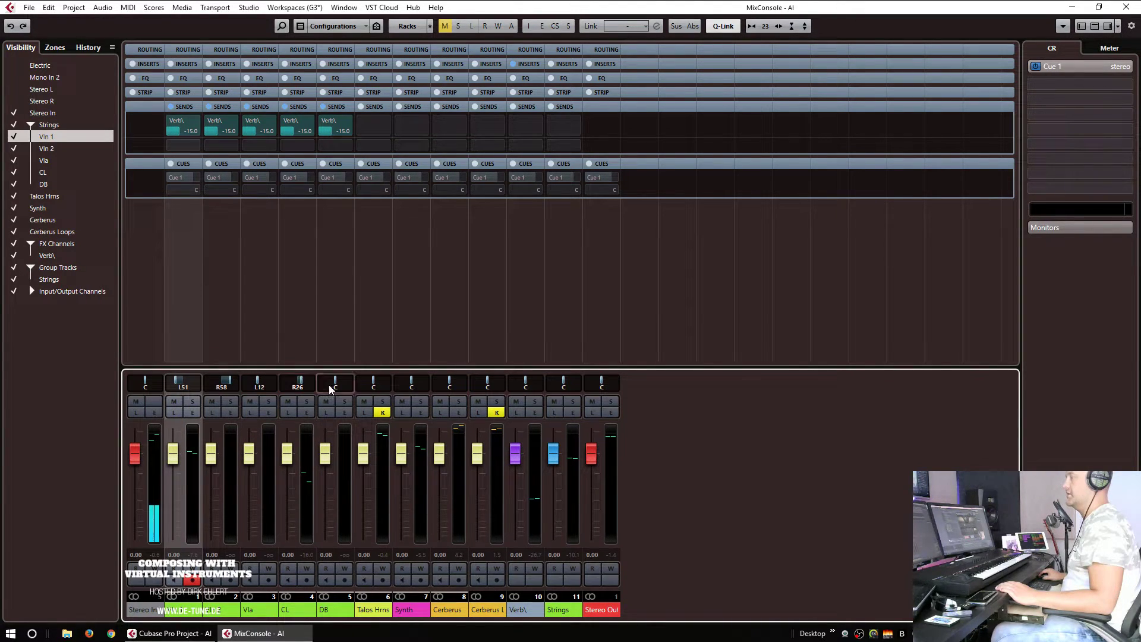
{"action": "left_click", "coordinate": [433, 8]}
{"action": "left_click", "coordinate": [616, 7]}
{"action": "left_click_drag", "start_coordinate": [616, 7], "coordinate": [1140, 2]}
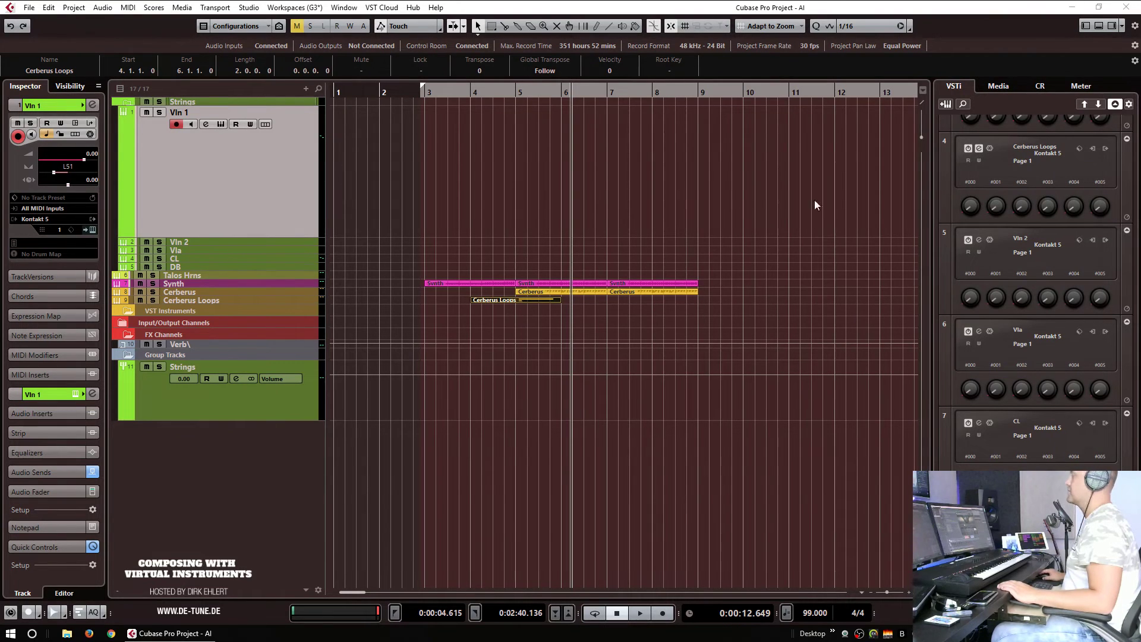
Step: Audition the panned Vln 1, Vln 2, Vla and CL tracks one after another
{"action": "left_click", "coordinate": [276, 187]}
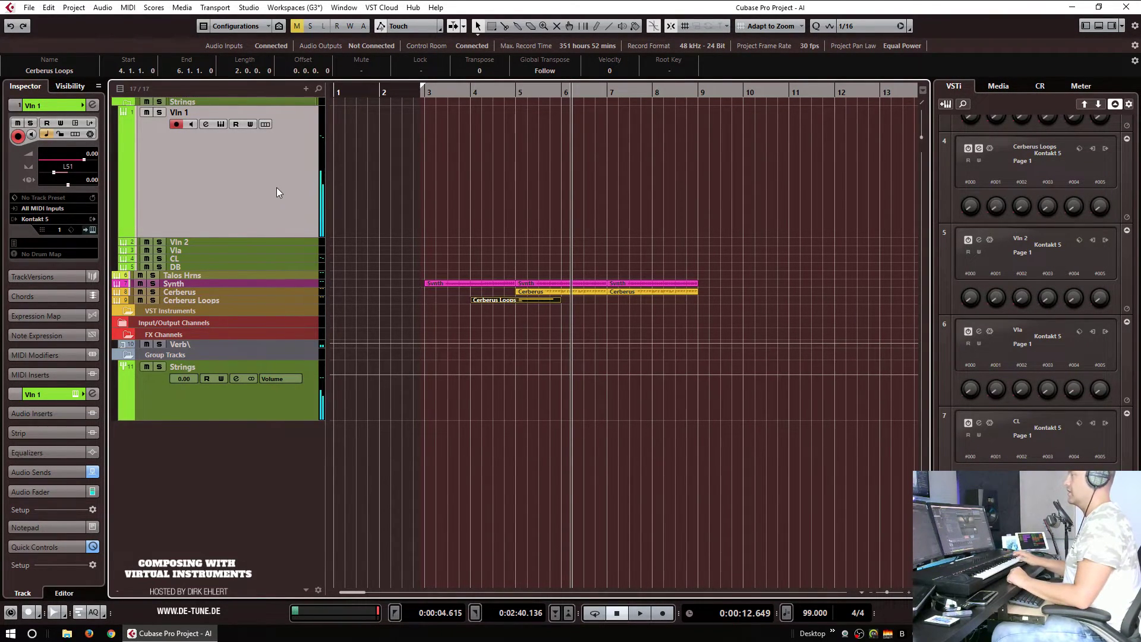
{"action": "left_click", "coordinate": [282, 241]}
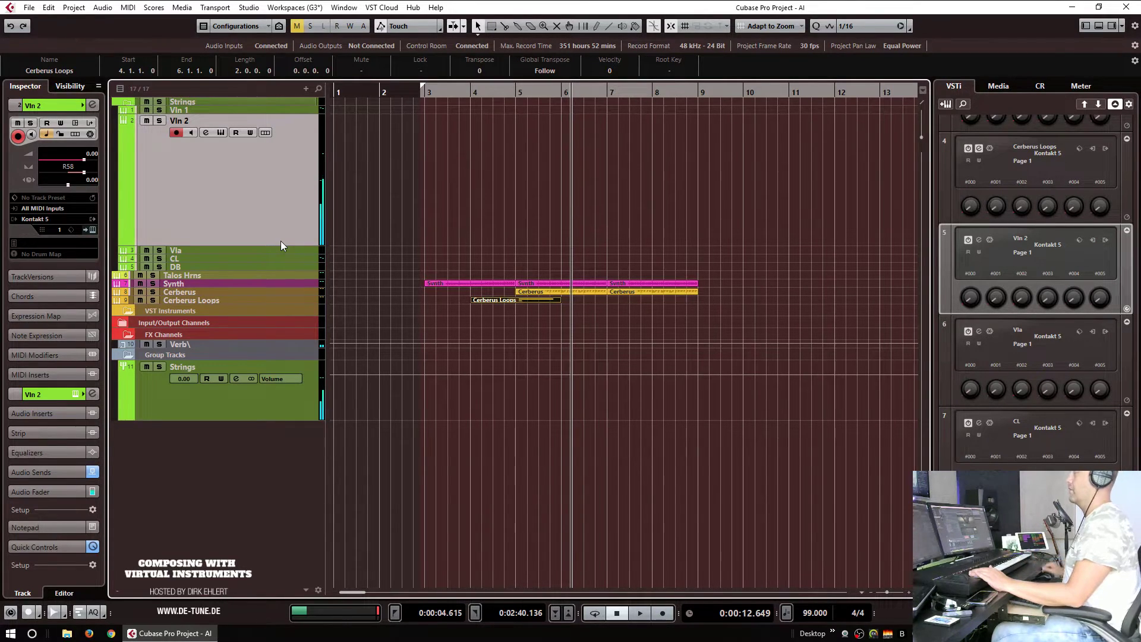
{"action": "left_click", "coordinate": [266, 253]}
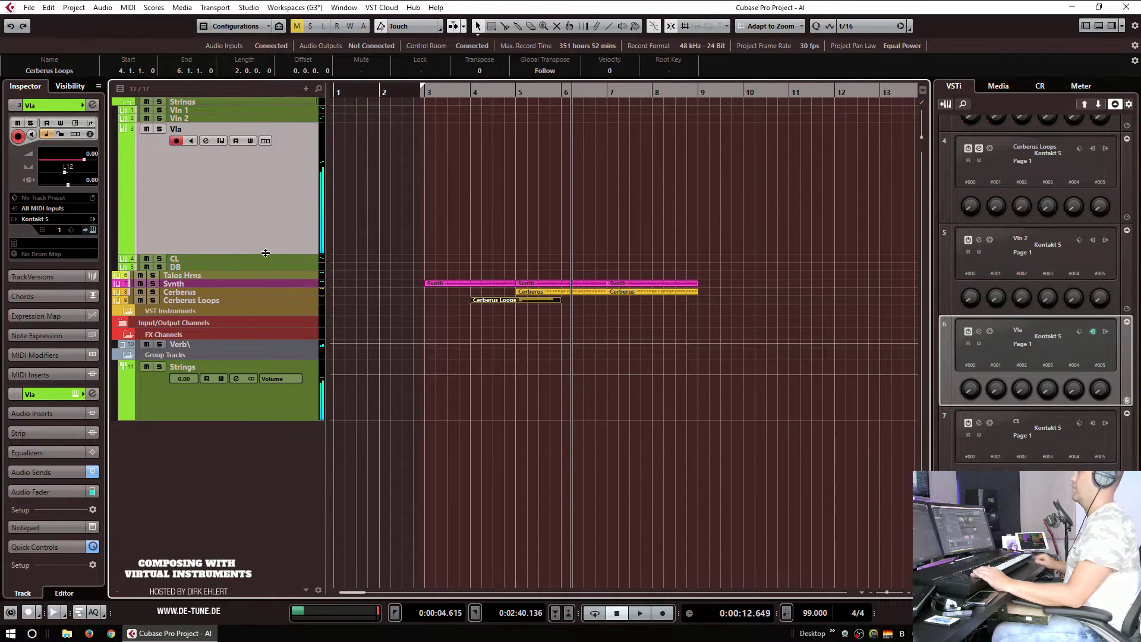
{"action": "left_click", "coordinate": [259, 258]}
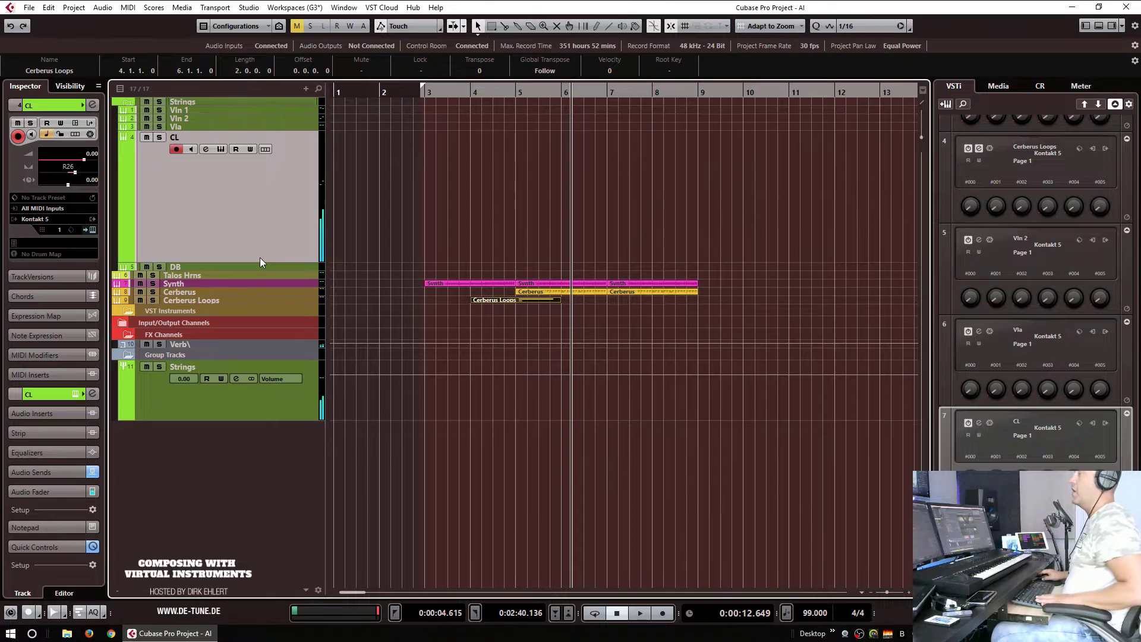
Step: Set the track delay of the DB, CL and Vla tracks to -63
{"action": "left_click", "coordinate": [194, 266]}
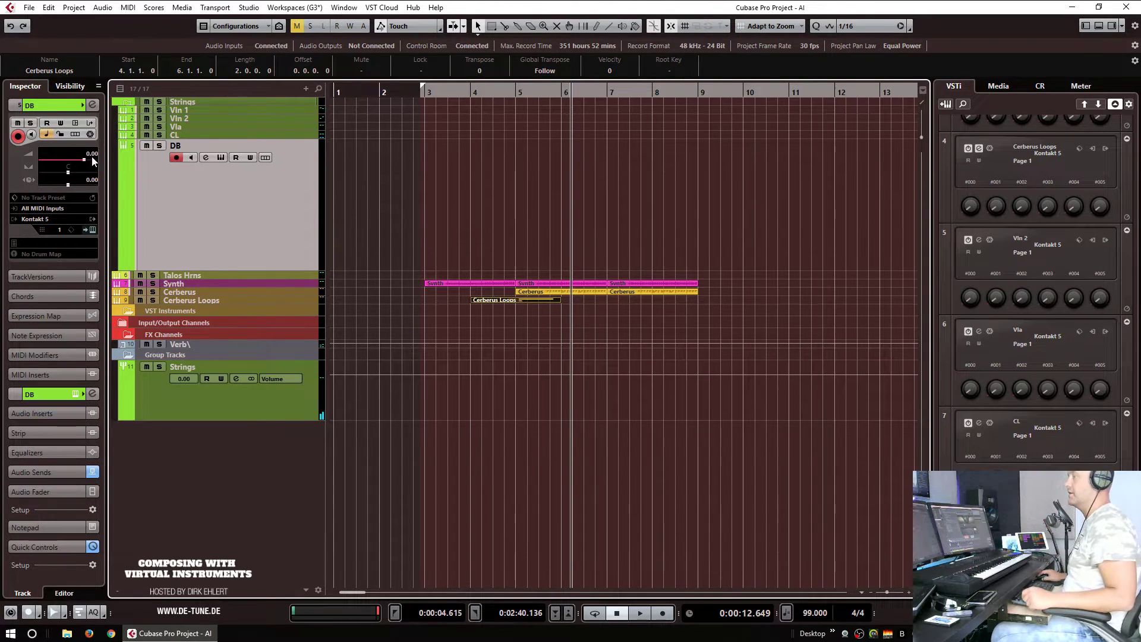
{"action": "double_click", "coordinate": [87, 178]}
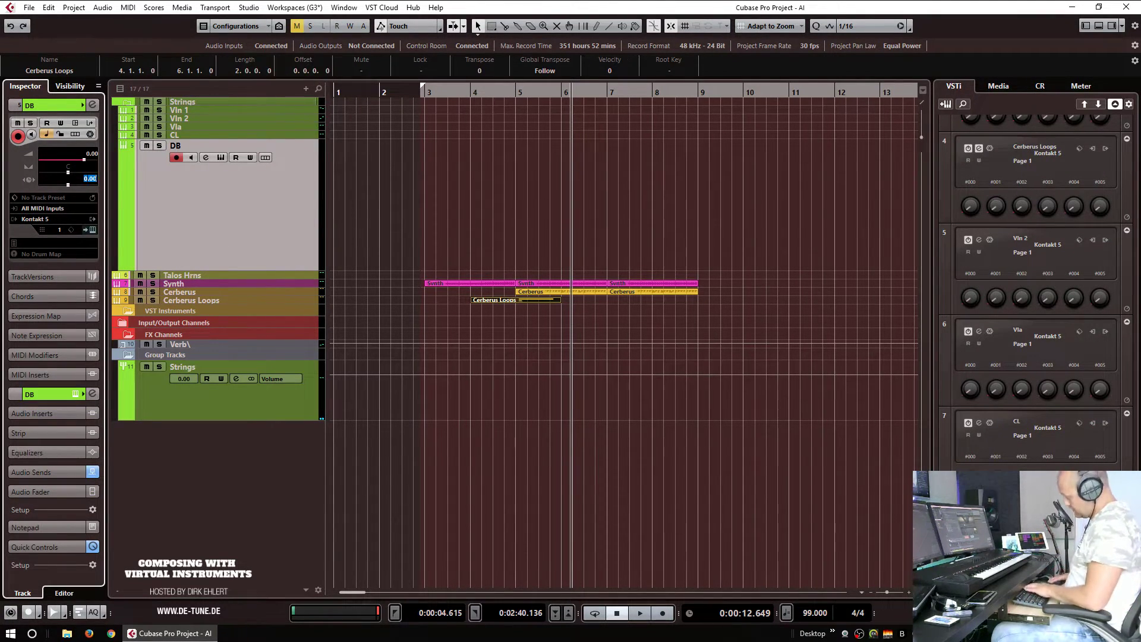
{"action": "left_click", "coordinate": [178, 135]}
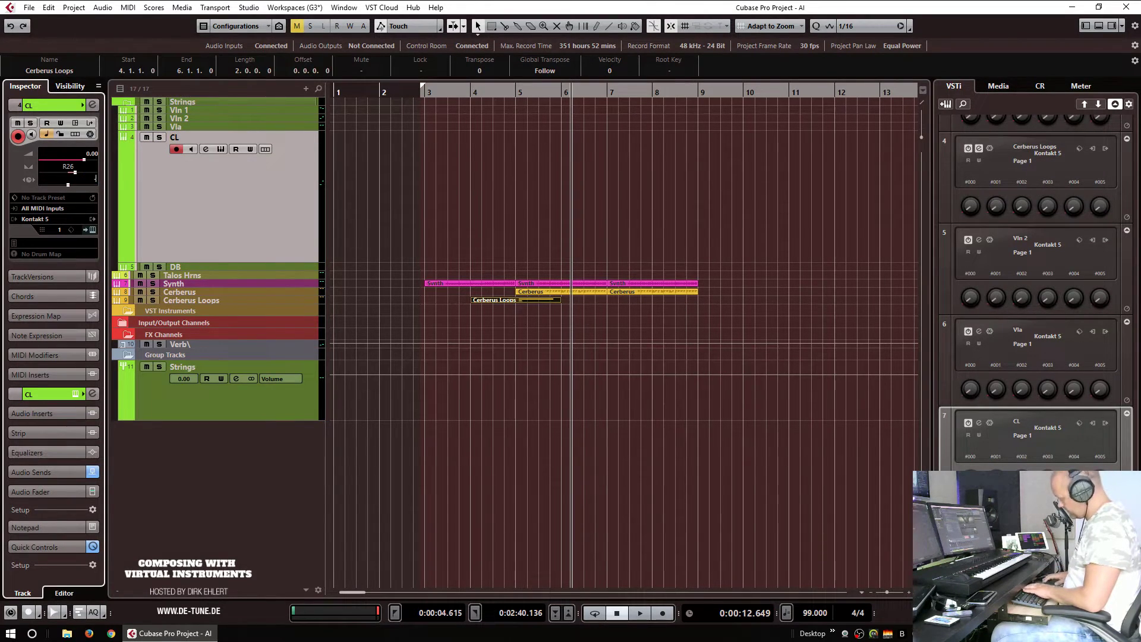
{"action": "left_click", "coordinate": [179, 126]}
{"action": "left_click", "coordinate": [89, 179]}
{"action": "type", "text": "-60"}
{"action": "key", "text": "Return"}
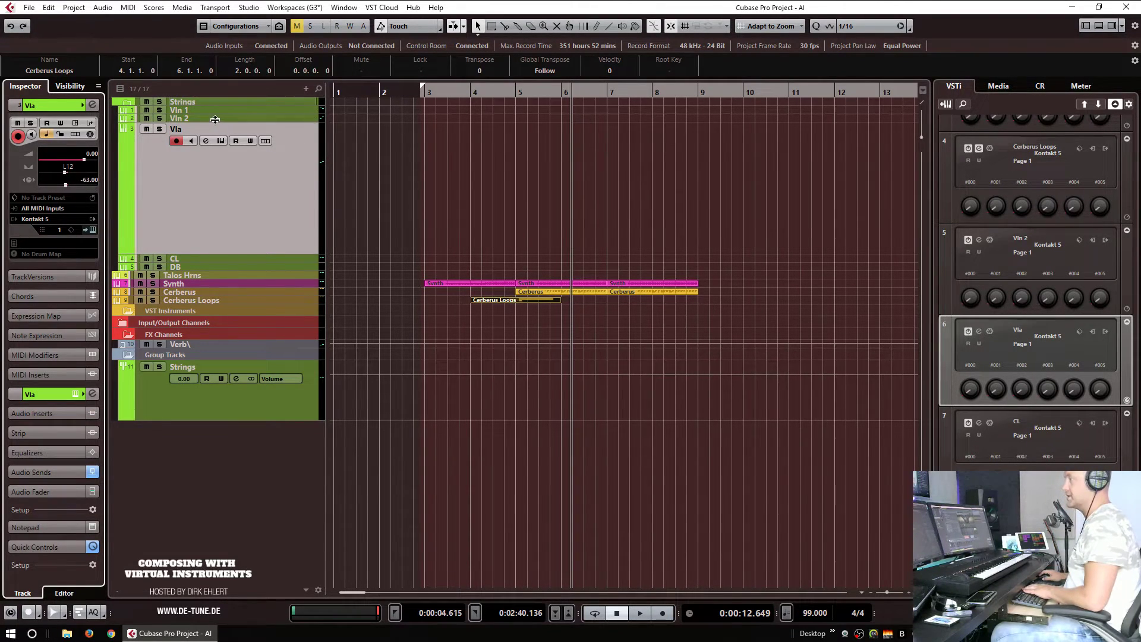
Step: Set the track delay of the Vln 2 and Vln 1 tracks to -63 and briefly play the arrangement from bar 3
{"action": "left_click", "coordinate": [213, 118]}
{"action": "left_click", "coordinate": [89, 178]}
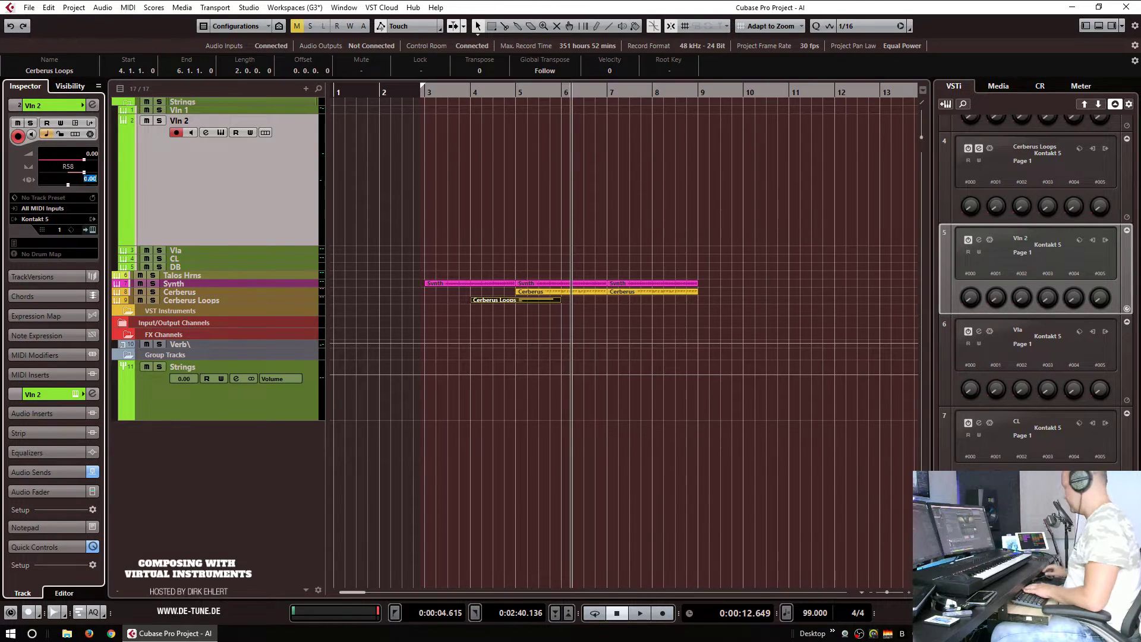
{"action": "left_click", "coordinate": [204, 109]}
{"action": "double_click", "coordinate": [93, 179]}
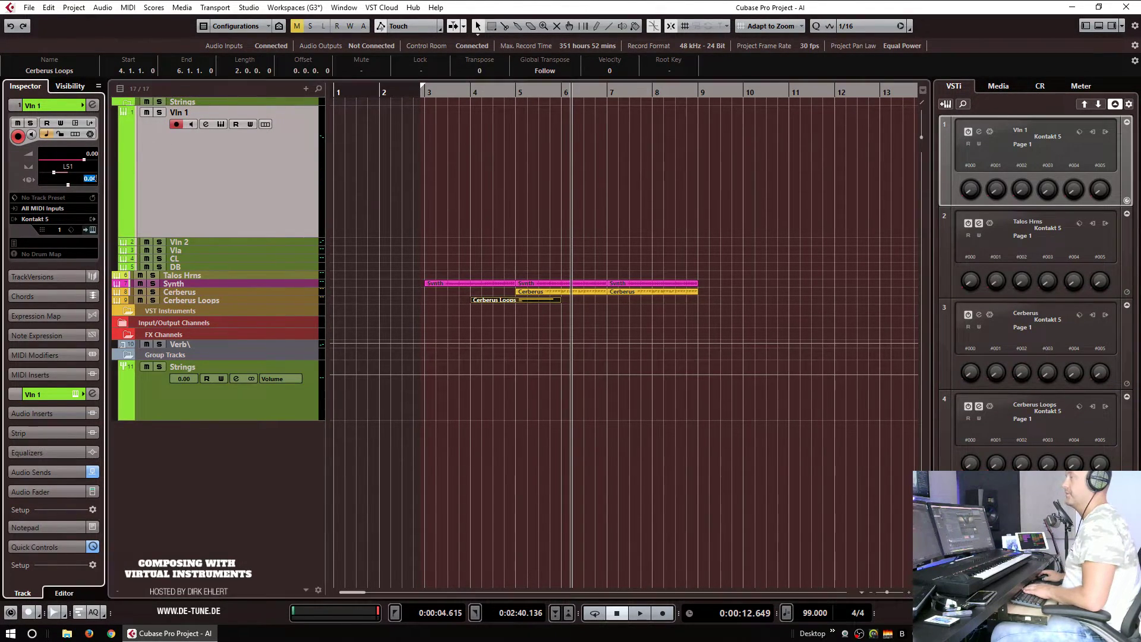
{"action": "key", "text": "space"}
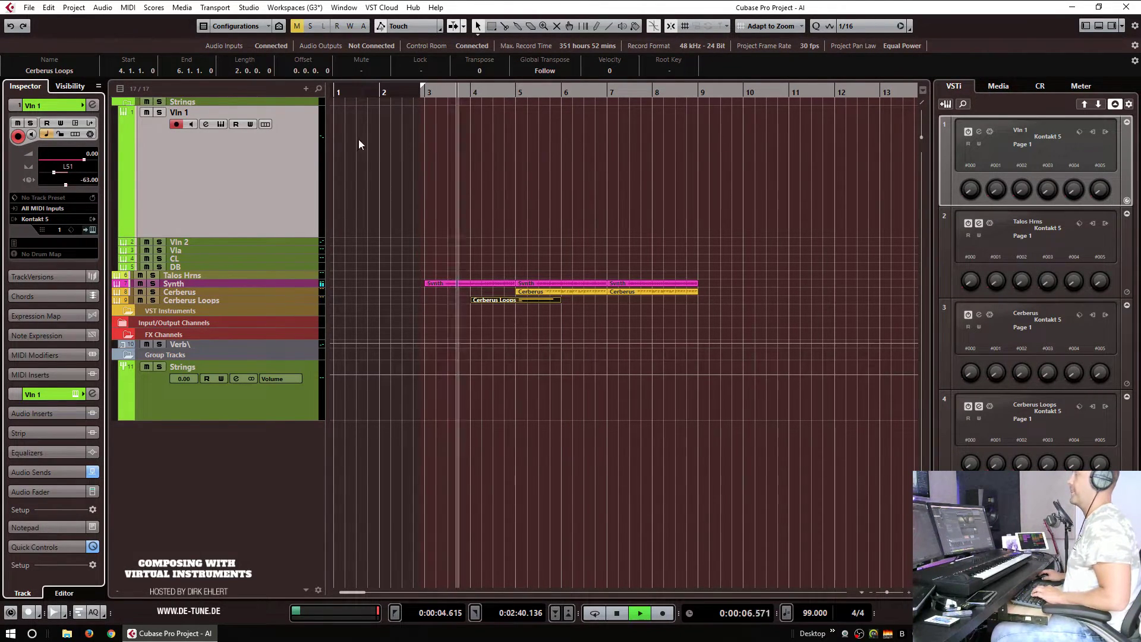
{"action": "key", "text": "space"}
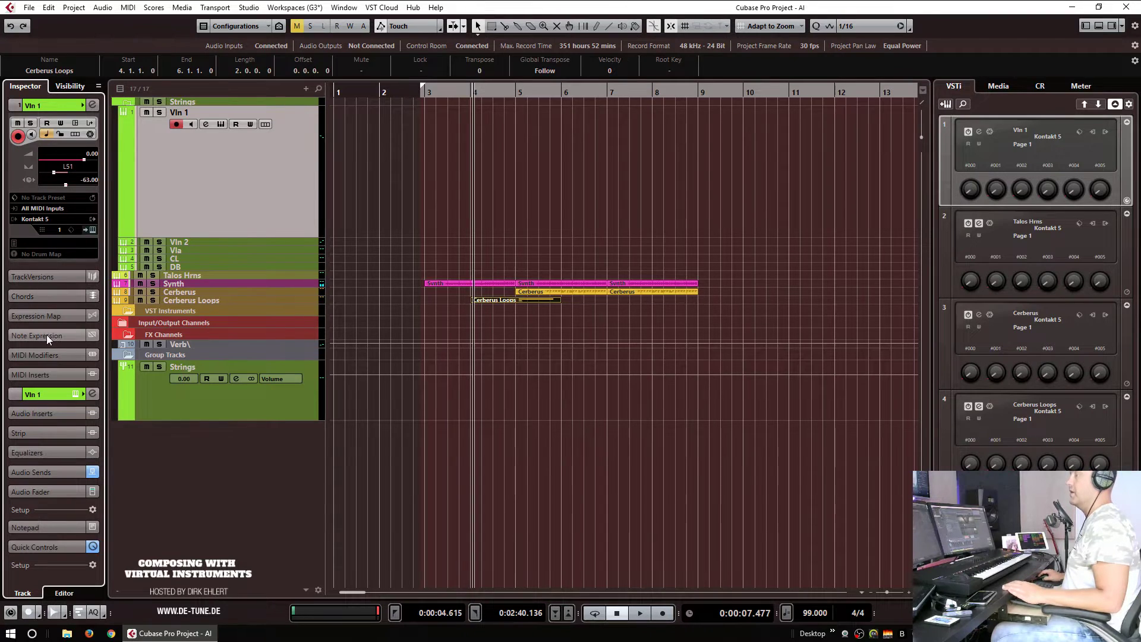
Step: View the Expression Map Setup and its file-loading dialog for the Vln 1 track, and close both without loading a map
{"action": "left_click", "coordinate": [39, 316]}
{"action": "left_click", "coordinate": [53, 180]}
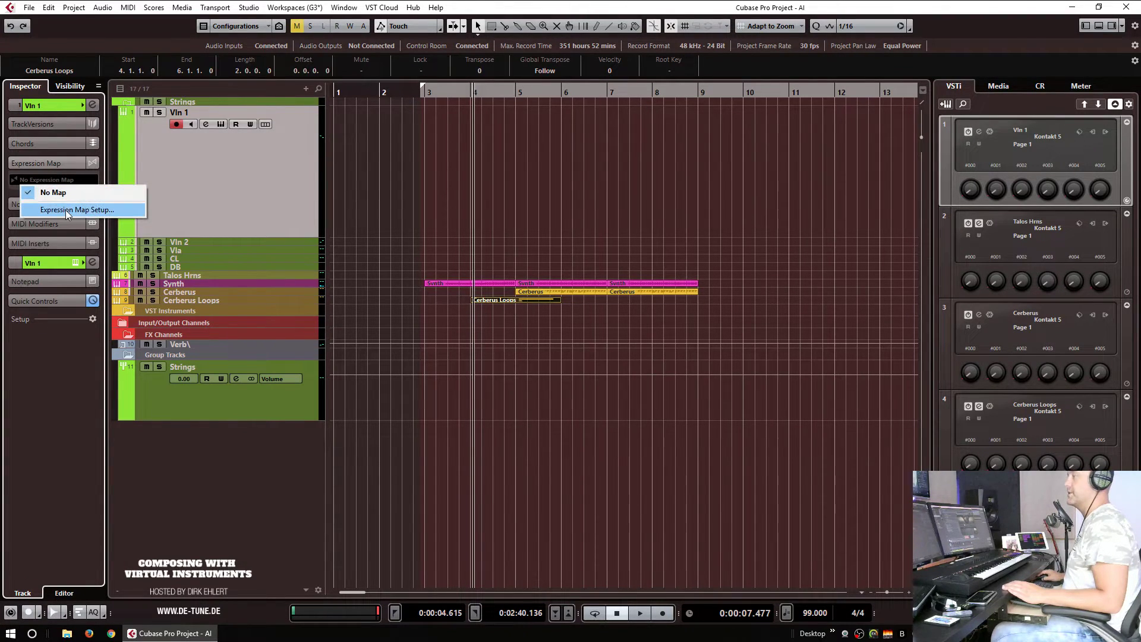
{"action": "left_click", "coordinate": [63, 210]}
{"action": "left_click", "coordinate": [366, 349]}
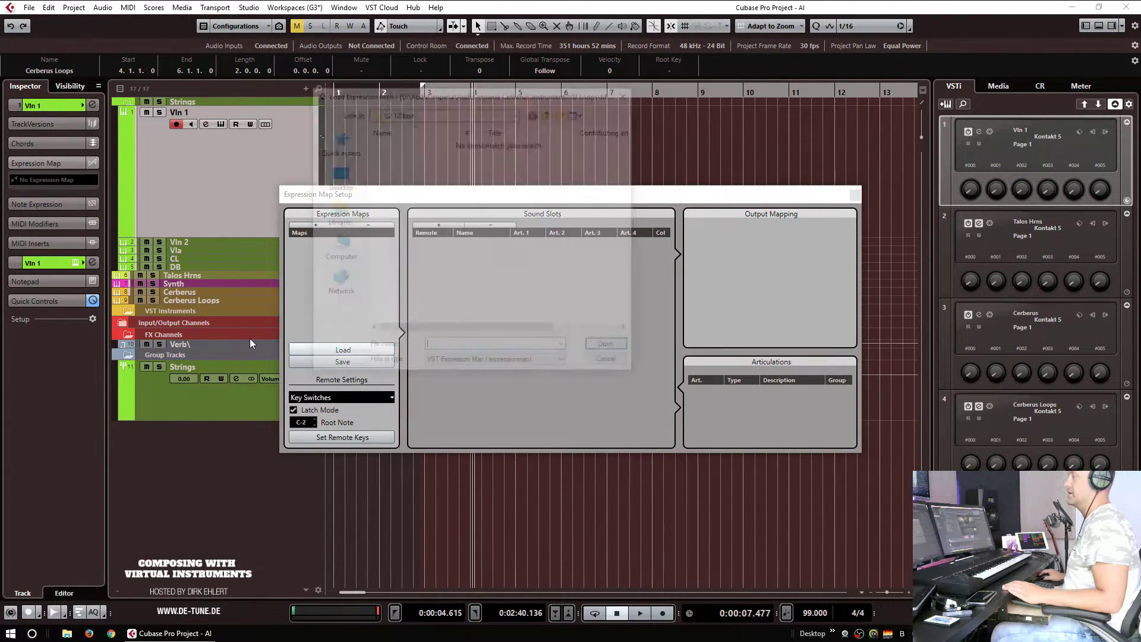
{"action": "left_click", "coordinate": [608, 363]}
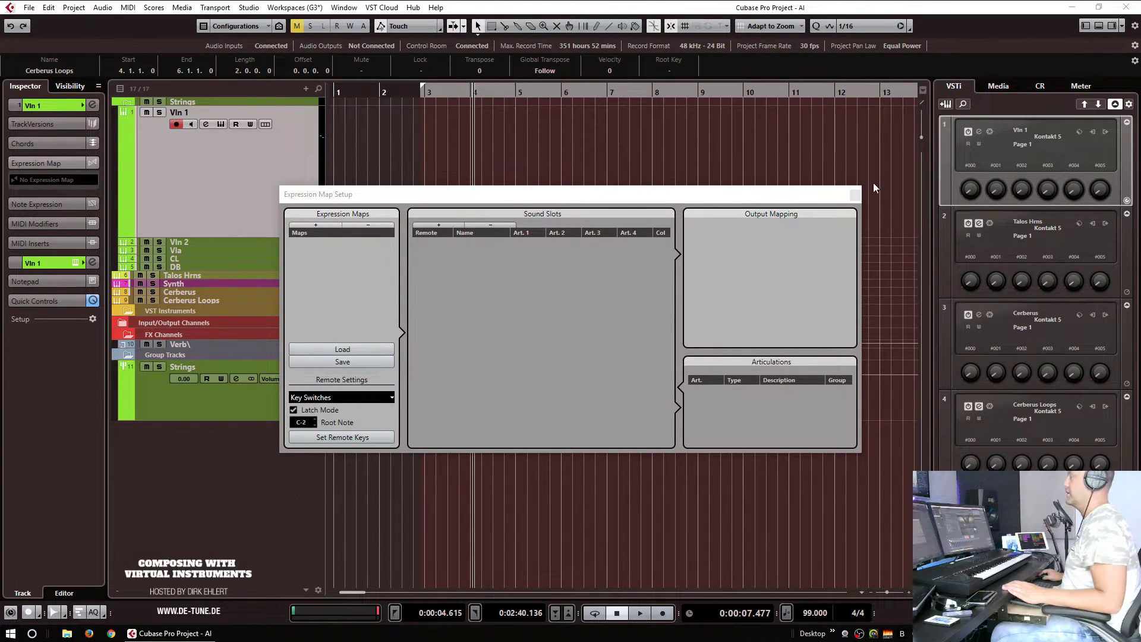
{"action": "left_click", "coordinate": [854, 195]}
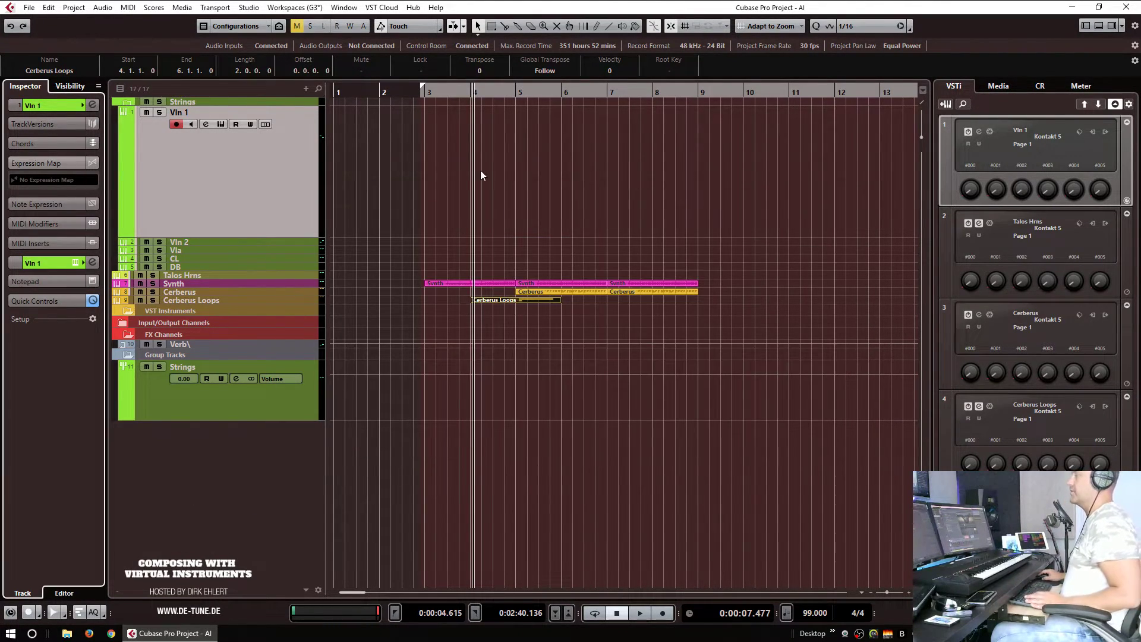
Step: Create empty parts on the Vln 1 and CL tracks from bar 5 to bar 9 and briefly play the arrangement
{"action": "left_click_drag", "start_coordinate": [517, 155], "coordinate": [697, 161]}
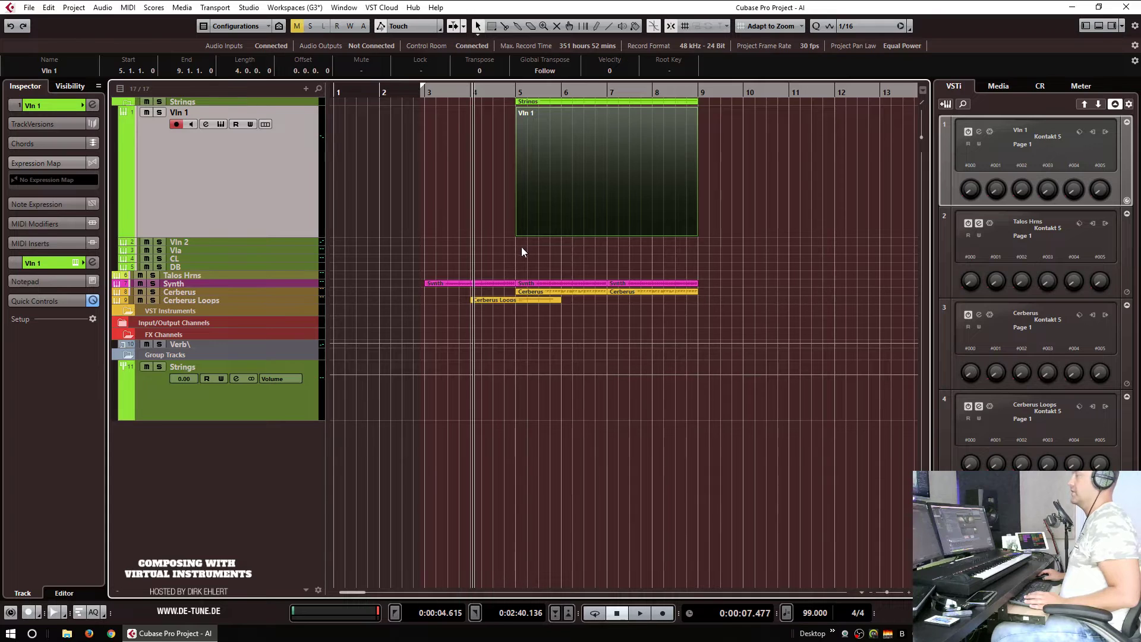
{"action": "left_click", "coordinate": [220, 259]}
{"action": "mouse_move", "coordinate": [517, 178]}
{"action": "left_mouse_down"}
{"action": "mouse_move", "coordinate": [723, 178]}
{"action": "mouse_move", "coordinate": [697, 178]}
{"action": "left_mouse_up"}
{"action": "key", "text": "space"}
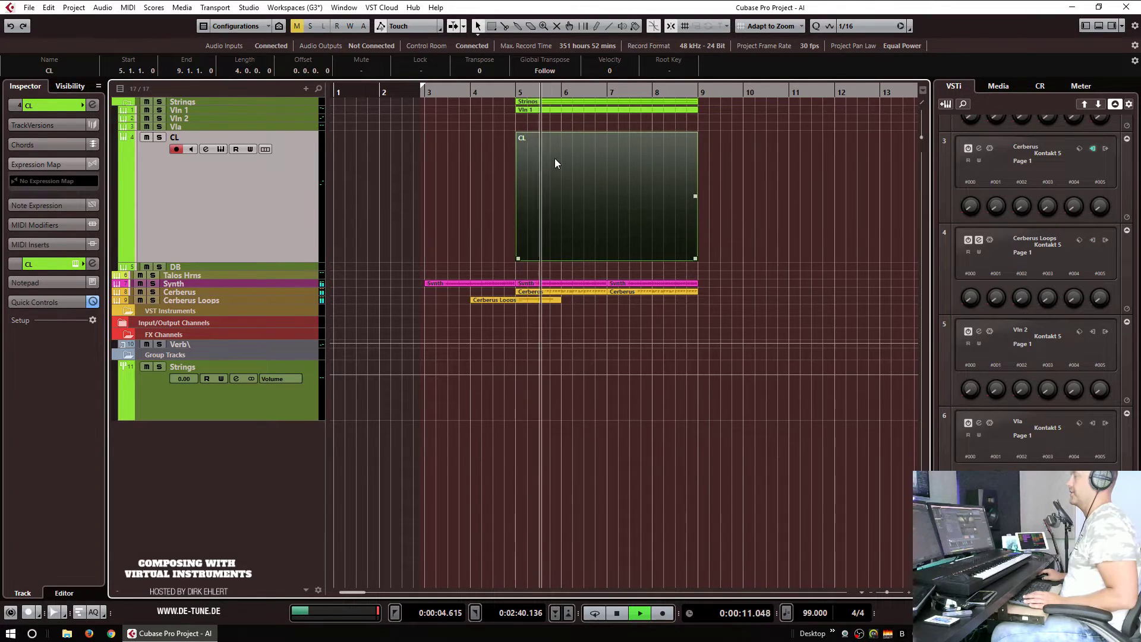
{"action": "key", "text": "space"}
Step: Render the Cerberus Loops part in place as separate events, dry with transferred channel settings, under the name RevPno
{"action": "left_click", "coordinate": [238, 300]}
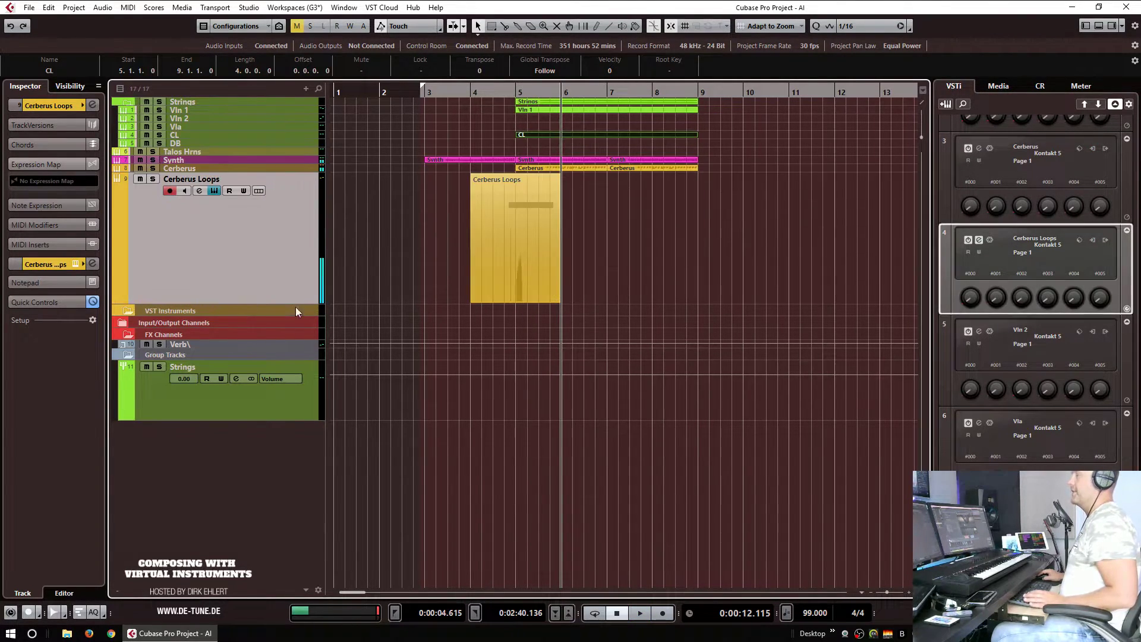
{"action": "left_click", "coordinate": [545, 218]}
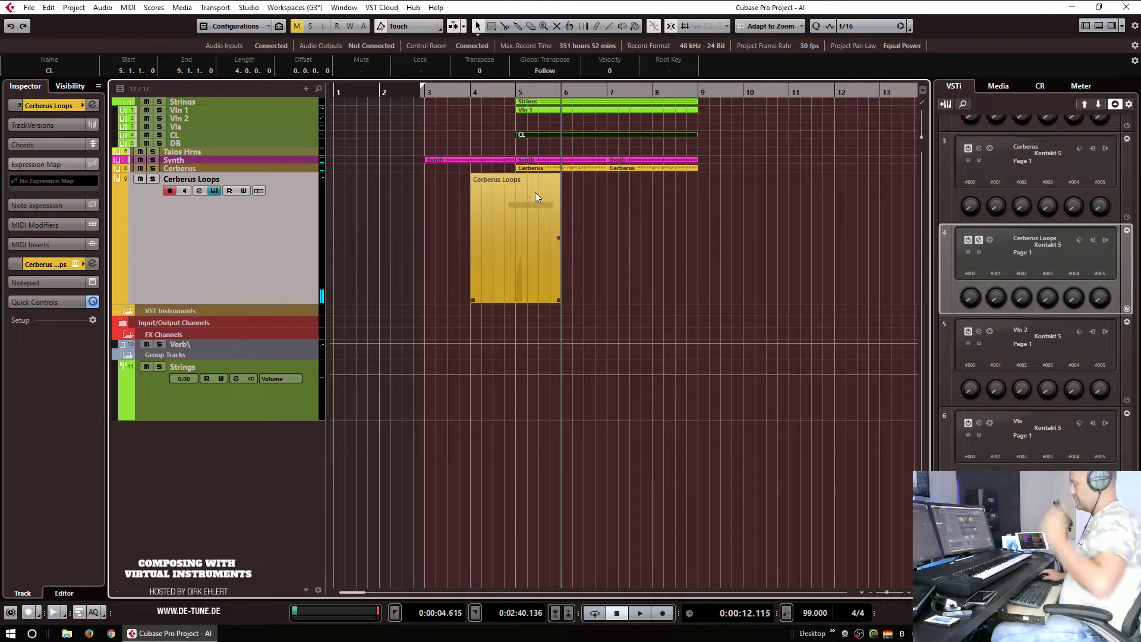
{"action": "scroll", "coordinate": [532, 191], "scroll_direction": "up", "scroll_amount": 5}
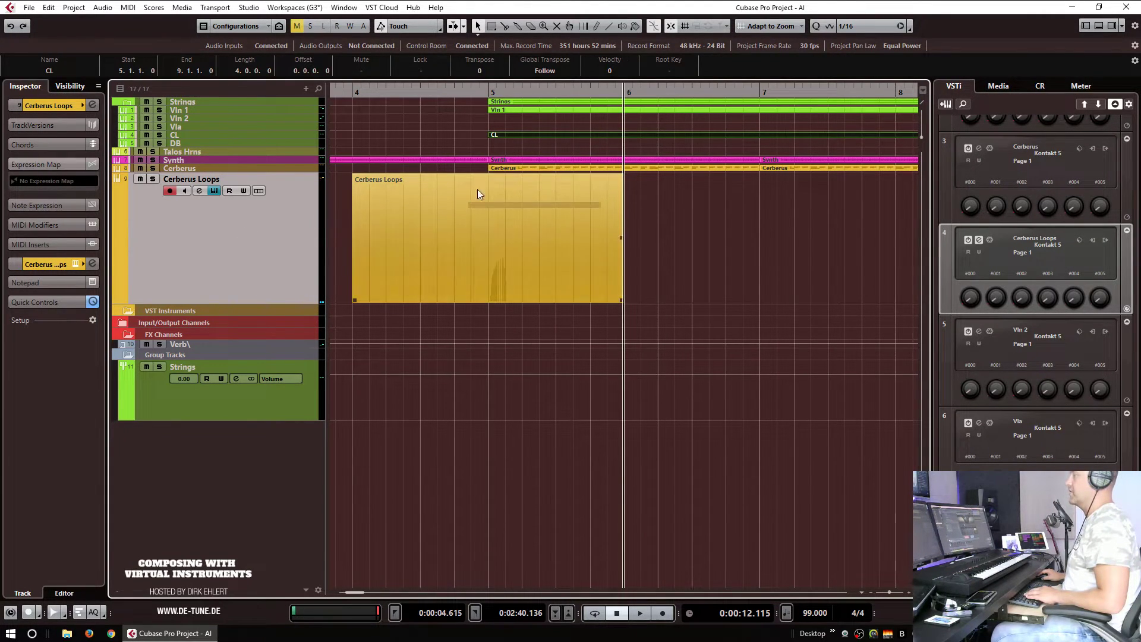
{"action": "left_click", "coordinate": [489, 94]}
{"action": "left_click", "coordinate": [499, 203]}
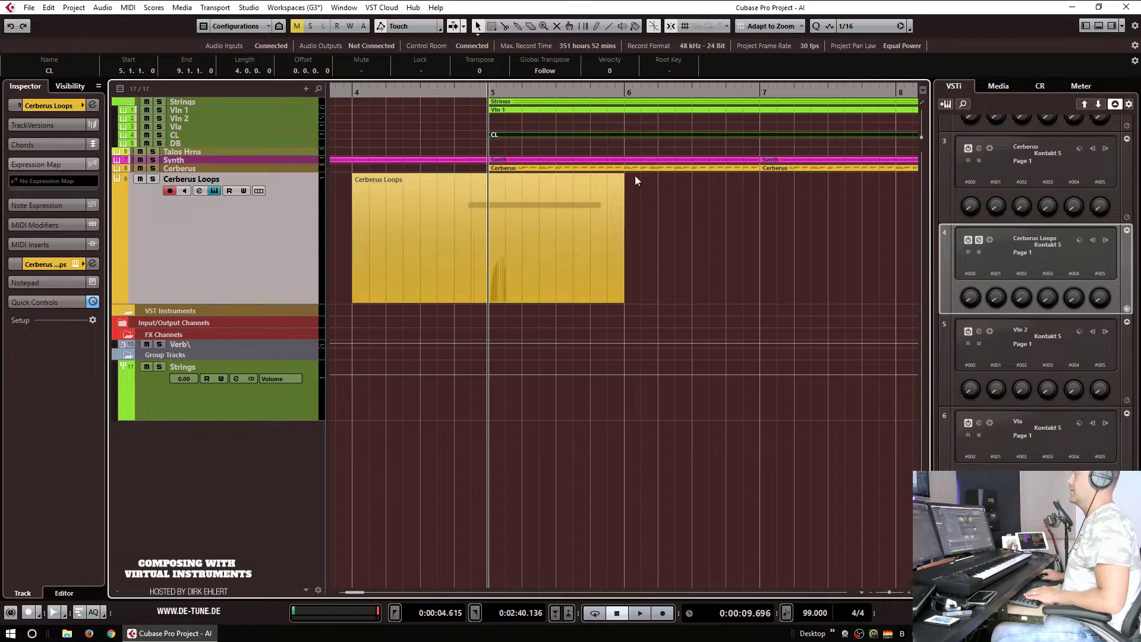
{"action": "left_click", "coordinate": [462, 215]}
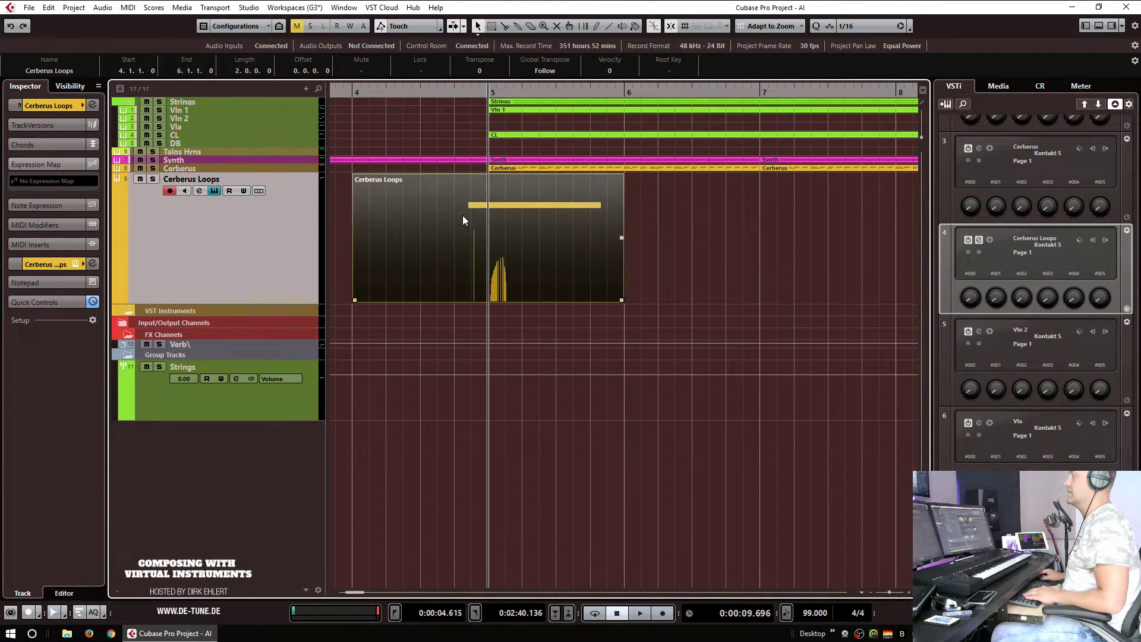
{"action": "left_click", "coordinate": [72, 7]}
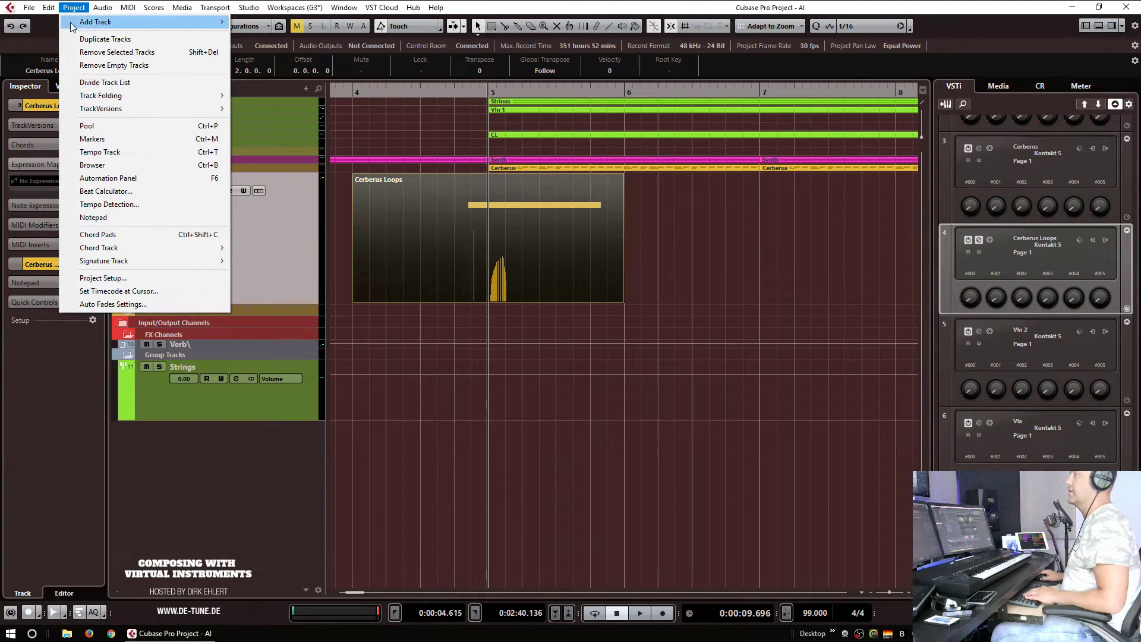
{"action": "mouse_move", "coordinate": [71, 27]}
{"action": "mouse_move", "coordinate": [49, 7]}
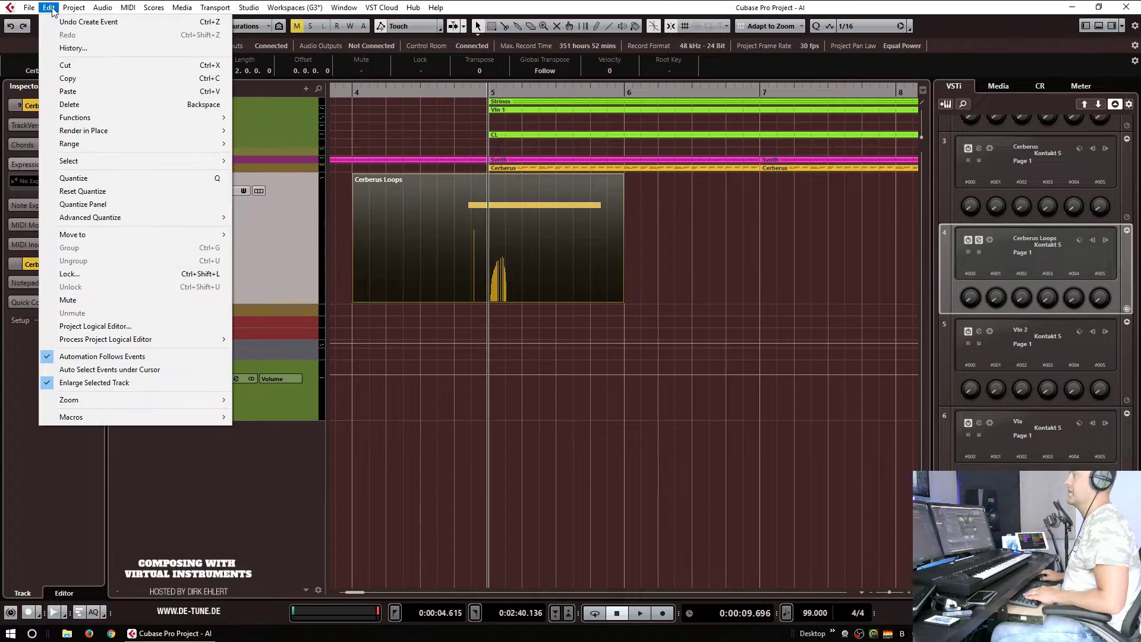
{"action": "mouse_move", "coordinate": [127, 132]}
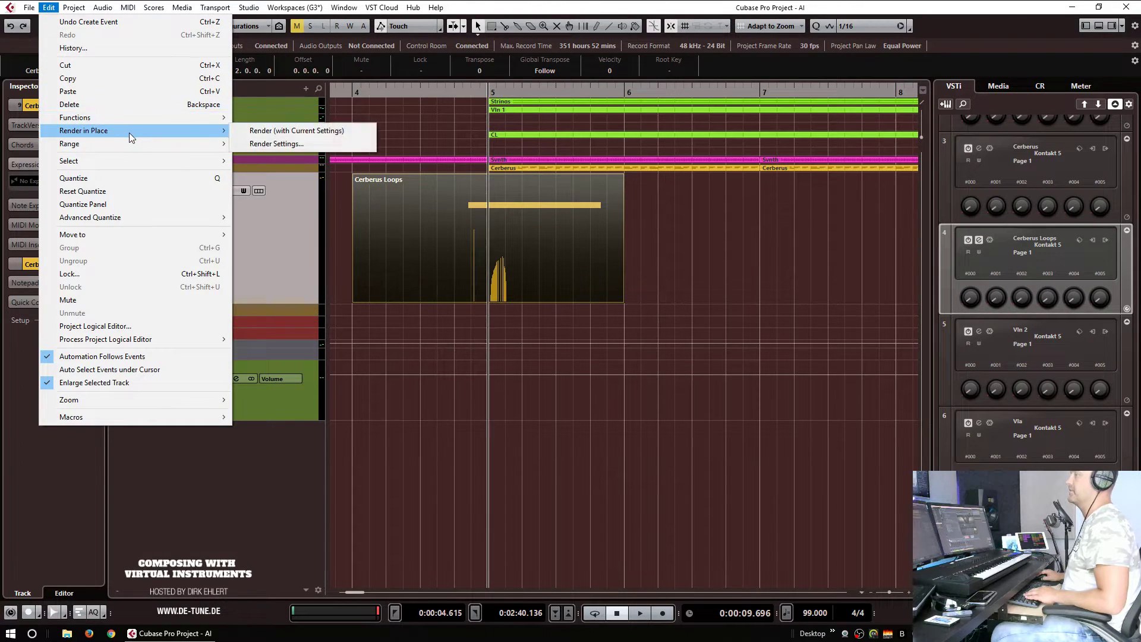
{"action": "left_click", "coordinate": [294, 142]}
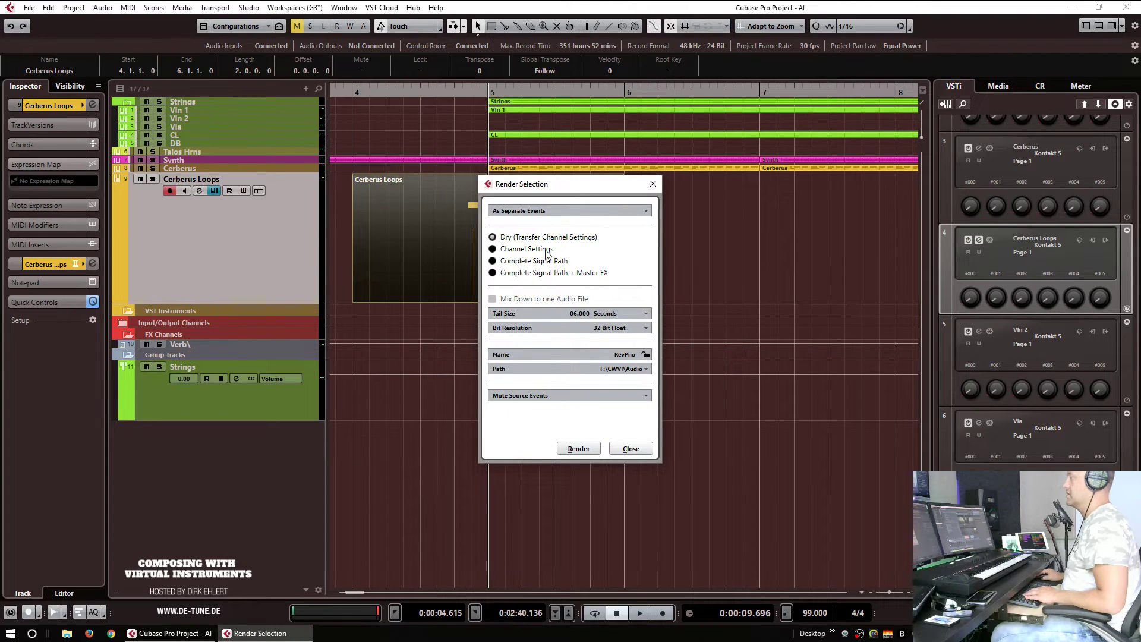
{"action": "left_click", "coordinate": [579, 449]}
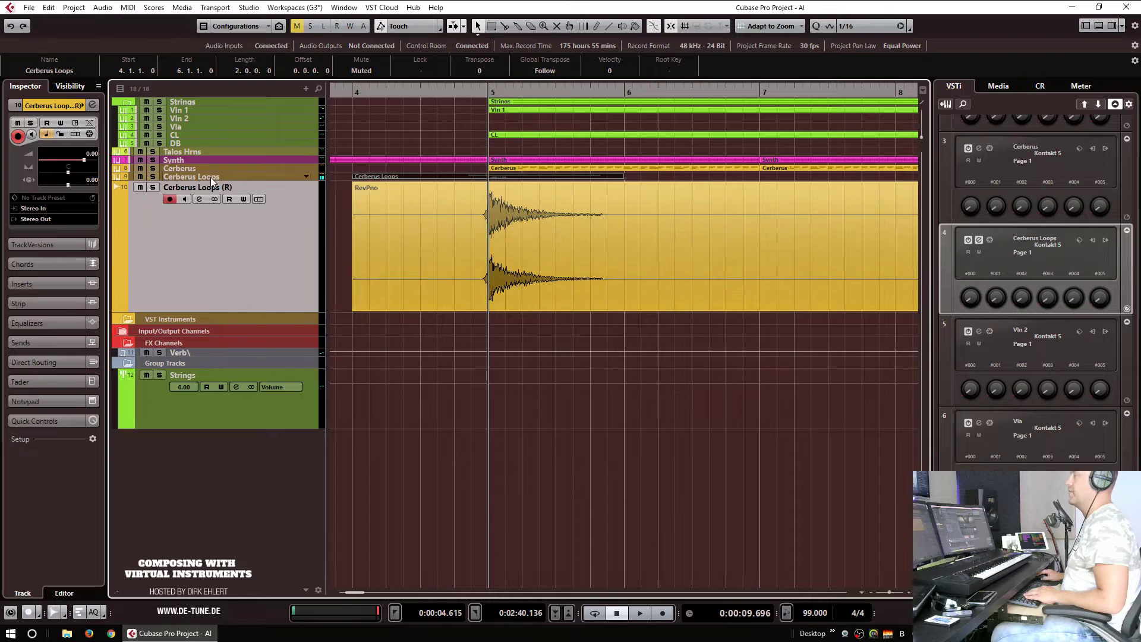
Step: Shift the rendered RevPno event slightly to start at 4.1.1.1, so its attack lines up with bar 5
{"action": "left_click", "coordinate": [353, 91]}
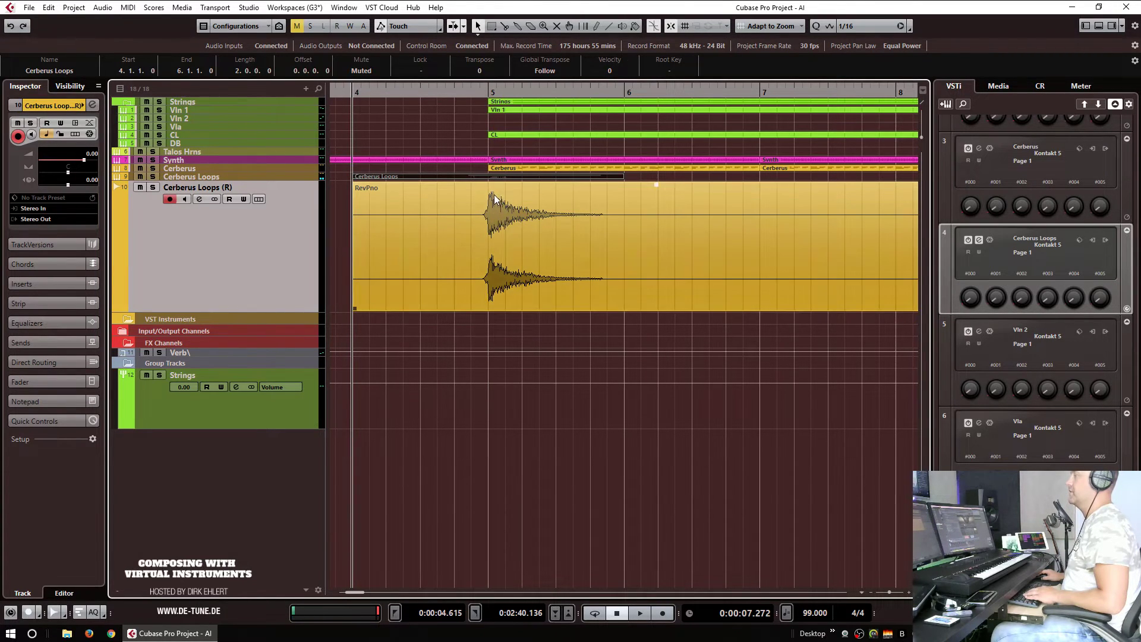
{"action": "left_click", "coordinate": [491, 91]}
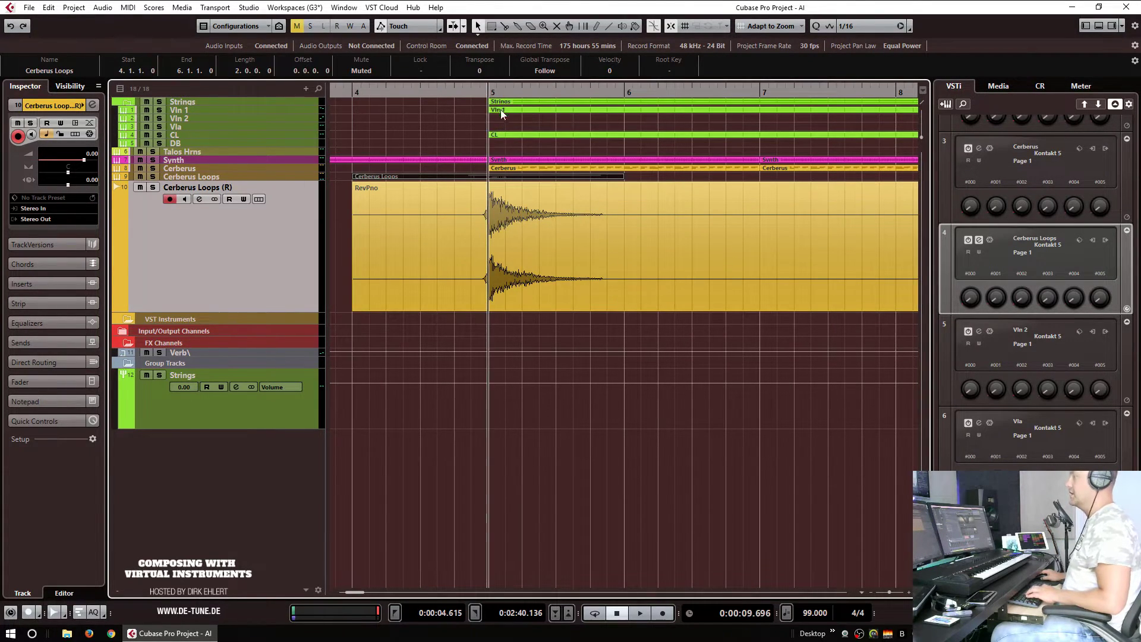
{"action": "key", "text": "h"}
{"action": "key", "text": "h"}
{"action": "key", "text": "h"}
{"action": "key", "text": "h"}
{"action": "key", "text": "h"}
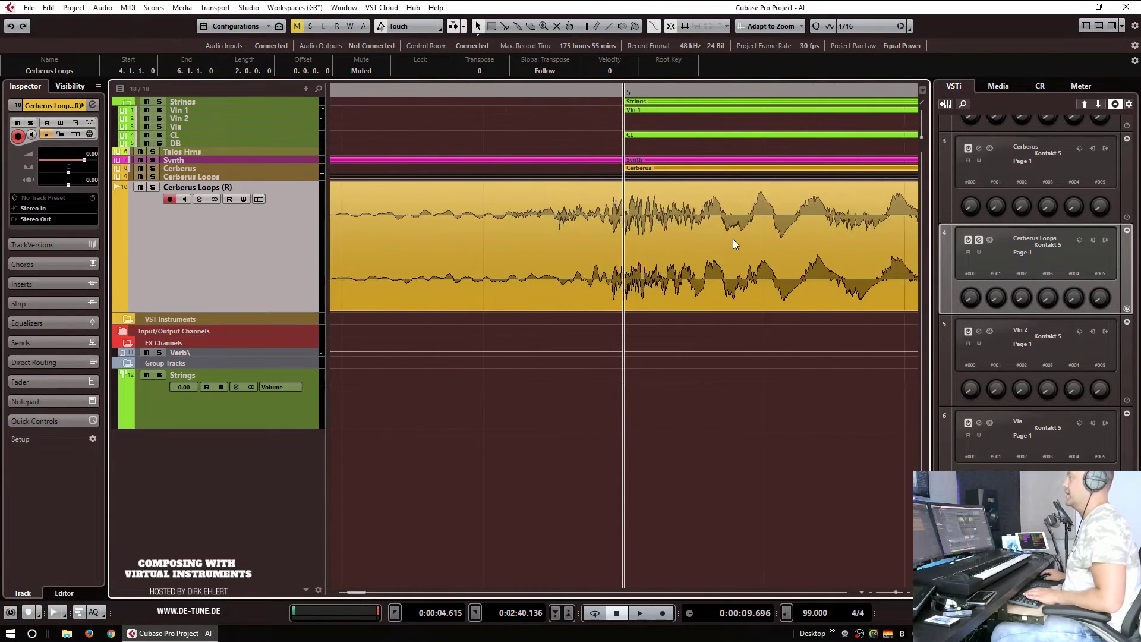
{"action": "key", "text": "h"}
{"action": "key", "text": "h"}
{"action": "key", "text": "h"}
{"action": "key", "text": "h"}
{"action": "key", "text": "h"}
{"action": "key", "text": "h"}
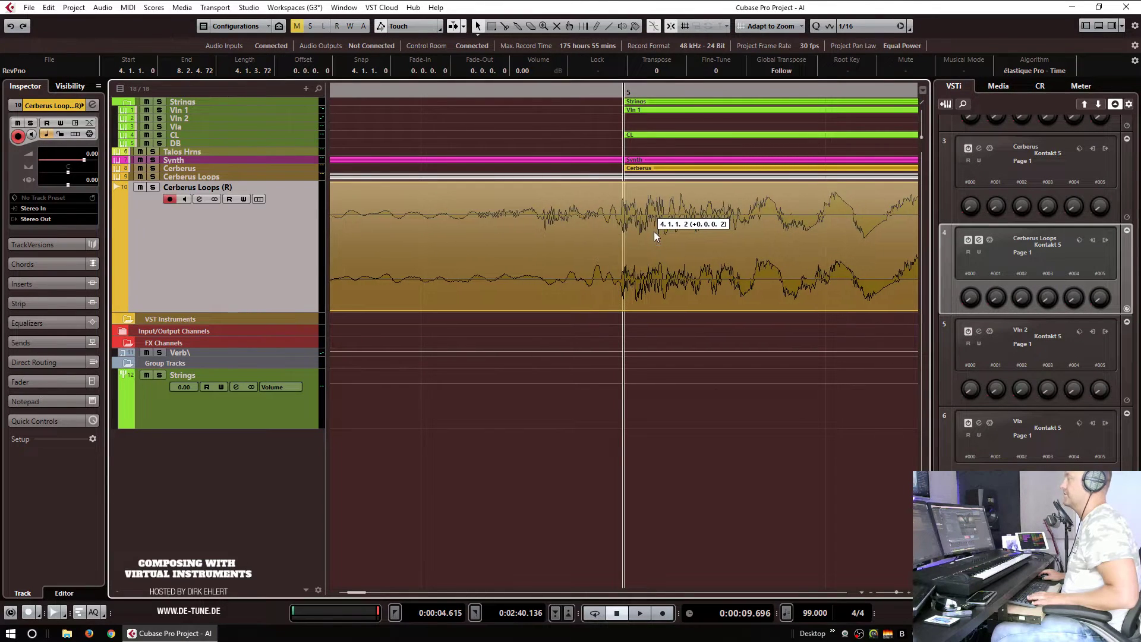
{"action": "left_click", "coordinate": [650, 235]}
{"action": "key", "text": "g"}
{"action": "key", "text": "g"}
{"action": "key", "text": "g"}
{"action": "key", "text": "g"}
{"action": "key", "text": "g"}
{"action": "key", "text": "g"}
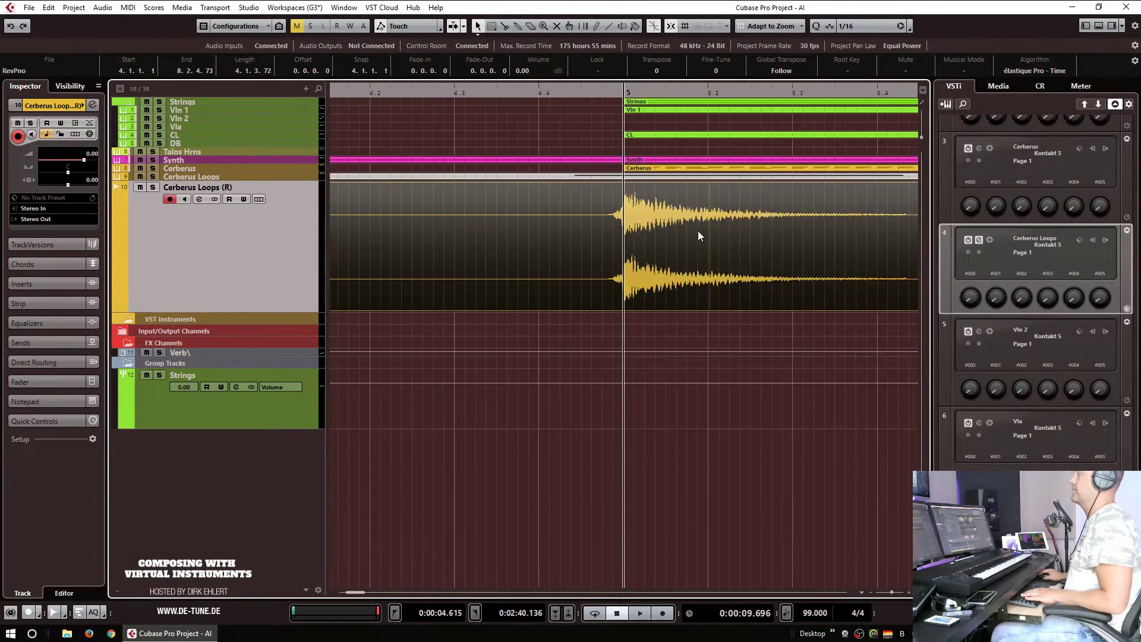
{"action": "key", "text": "g"}
Step: Play the arrangement from bar 5 to check the timing of the RevPno hit
{"action": "key", "text": "space"}
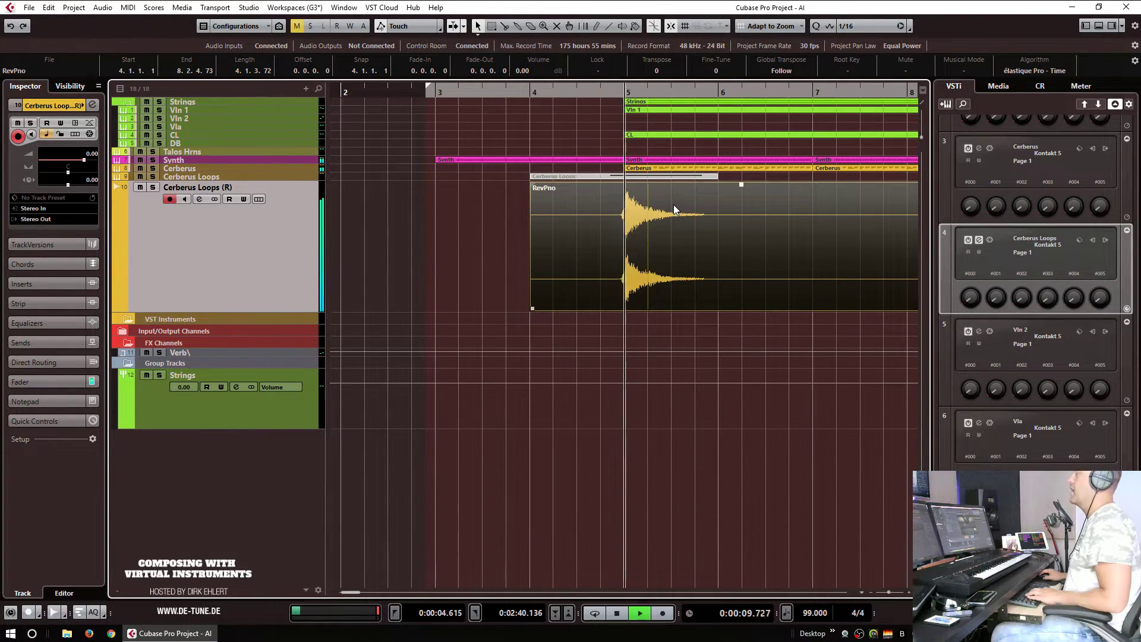
{"action": "key", "text": "h"}
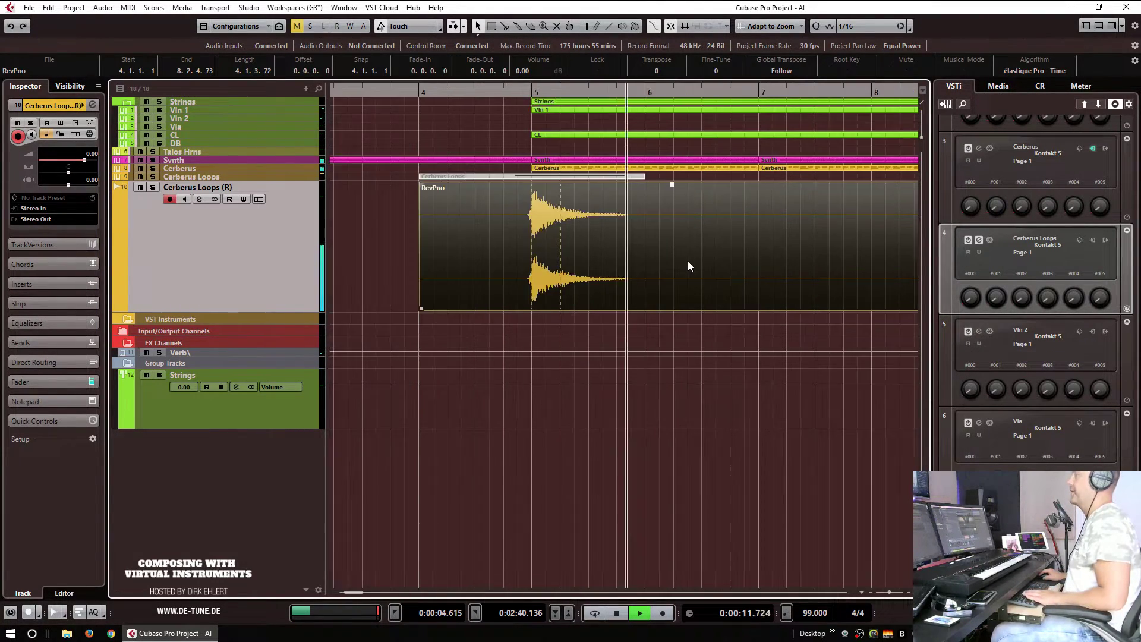
{"action": "key", "text": "g"}
{"action": "key", "text": "g"}
{"action": "key", "text": "space"}
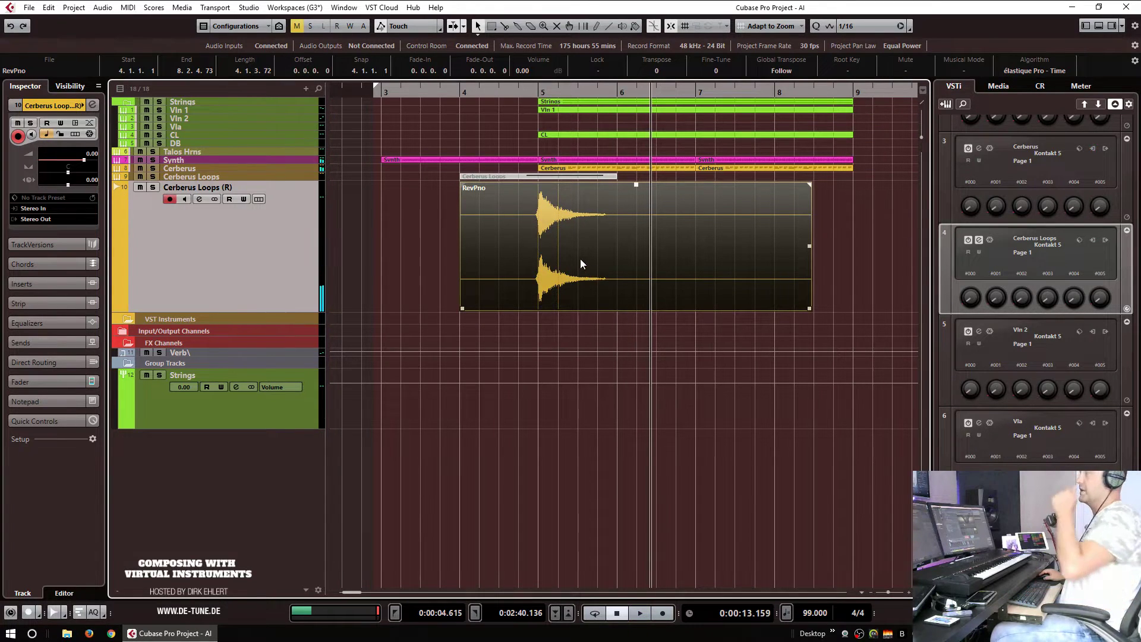
Step: Open the empty CL part in the Key Editor and set the length quantize to 1/16
{"action": "double_click", "coordinate": [561, 137]}
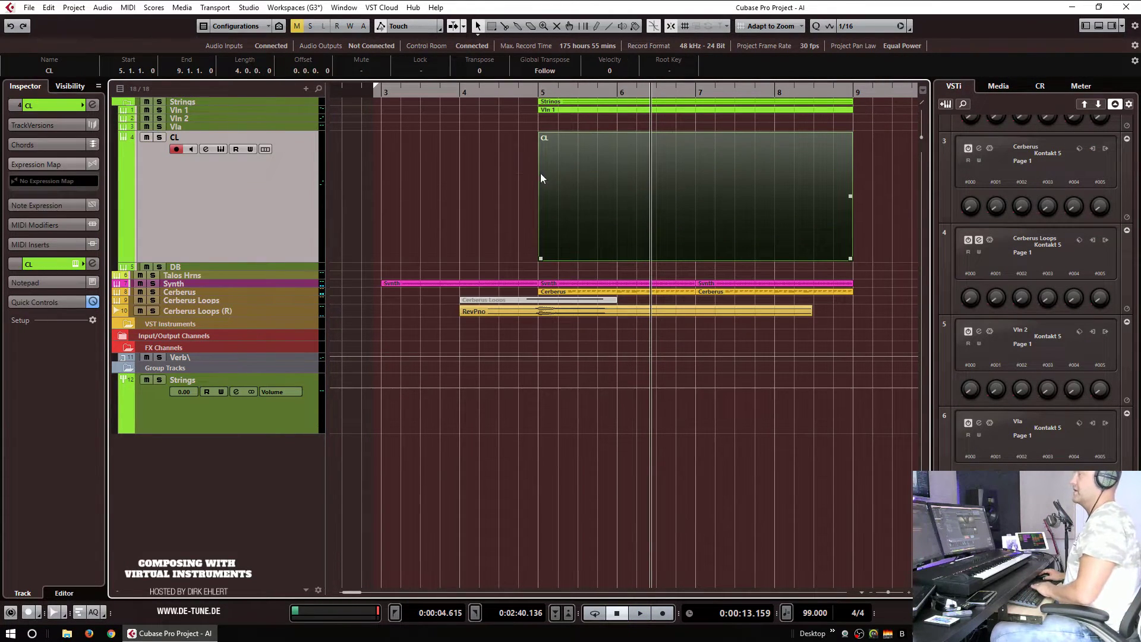
{"action": "scroll", "coordinate": [505, 226], "scroll_direction": "left", "scroll_amount": 1}
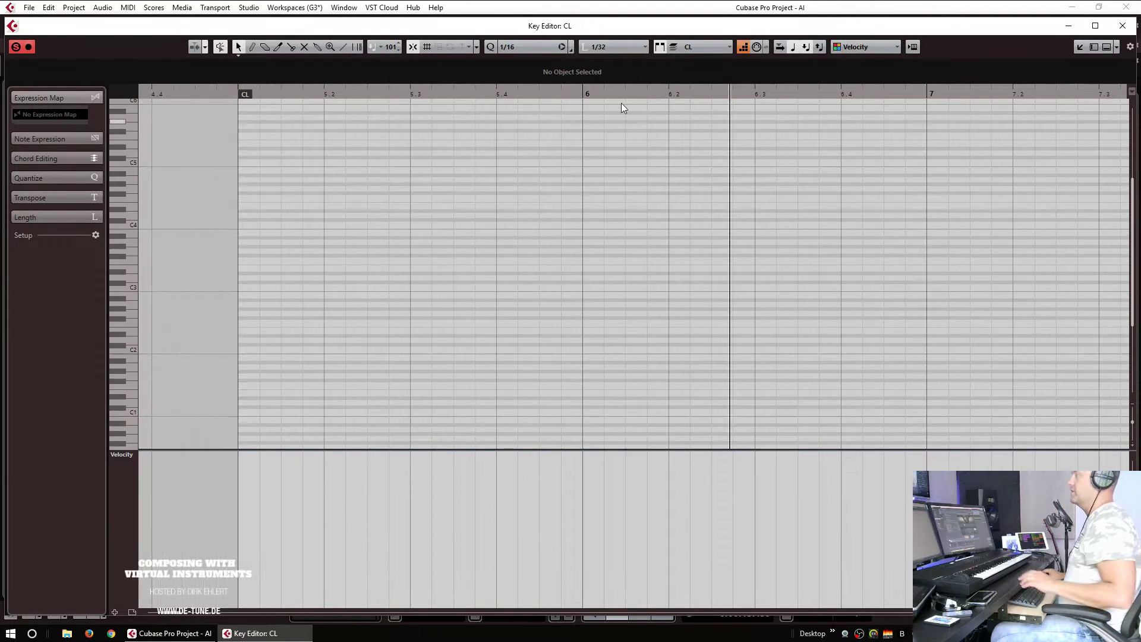
{"action": "left_click", "coordinate": [601, 48]}
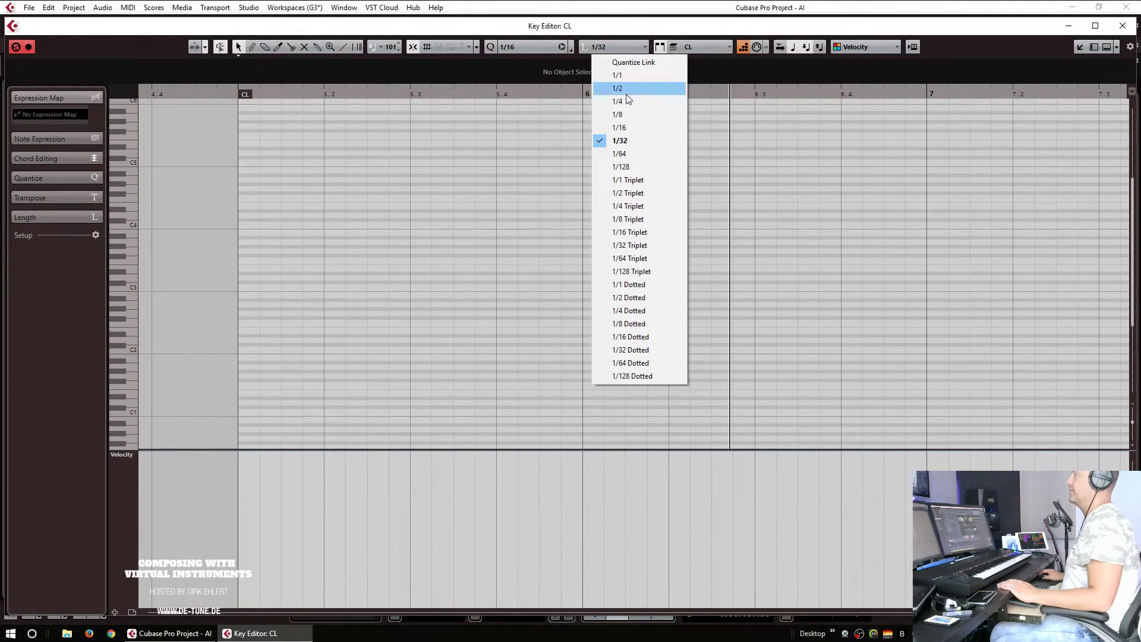
{"action": "left_click", "coordinate": [626, 127]}
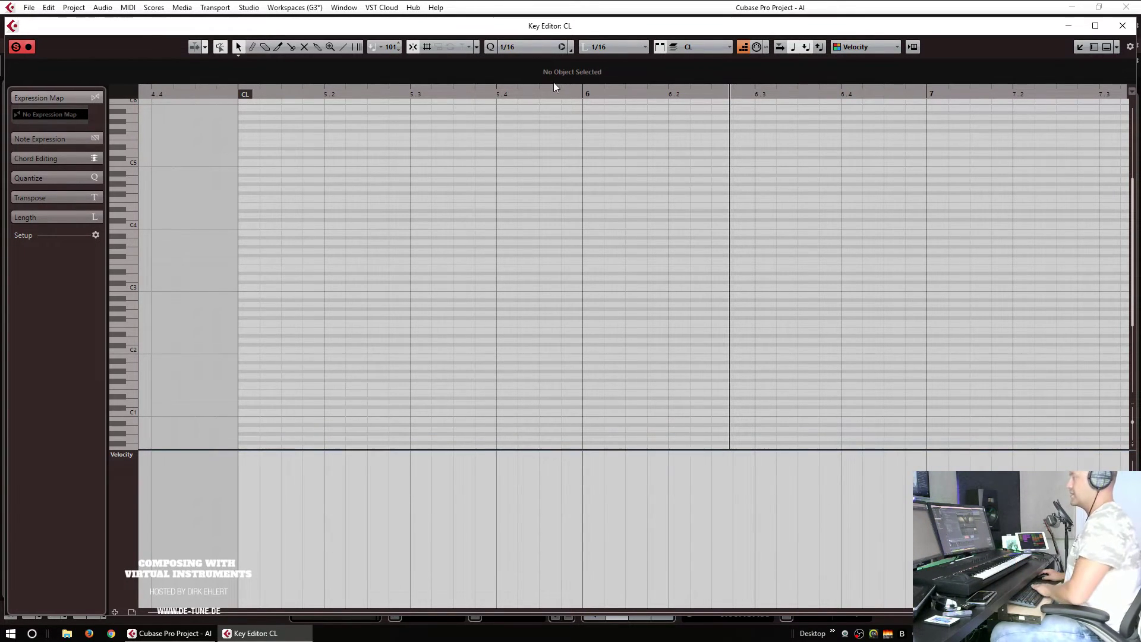
Step: Return to the project and play a short stretch of the arrangement around the empty CL part
{"action": "key", "text": "Return"}
{"action": "left_click", "coordinate": [535, 91]}
{"action": "key", "text": "space"}
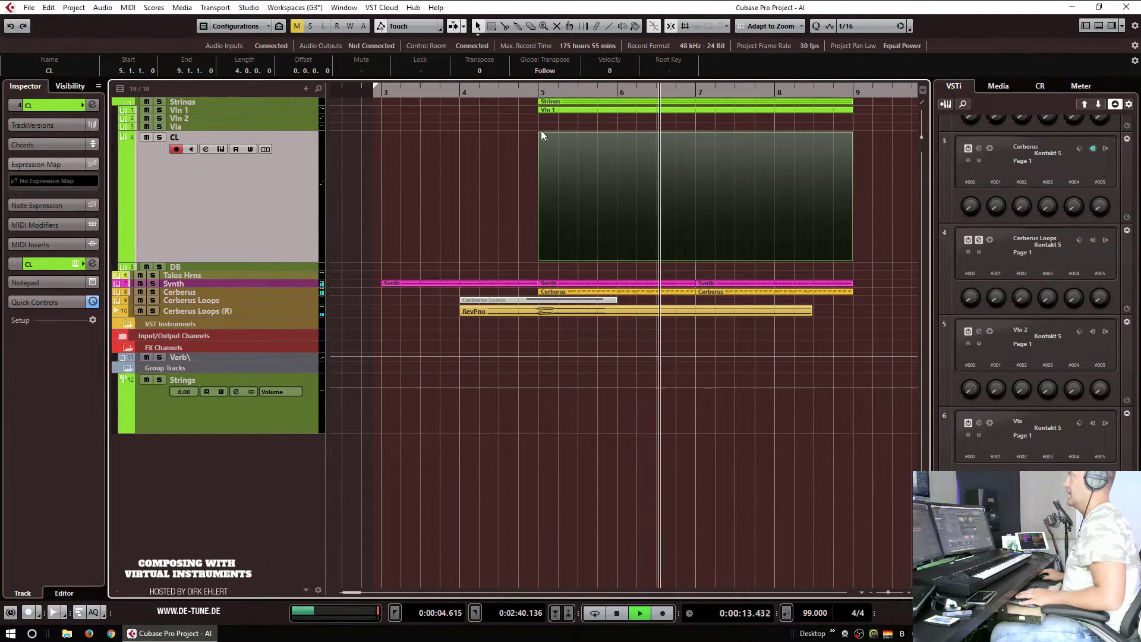
{"action": "key", "text": "space"}
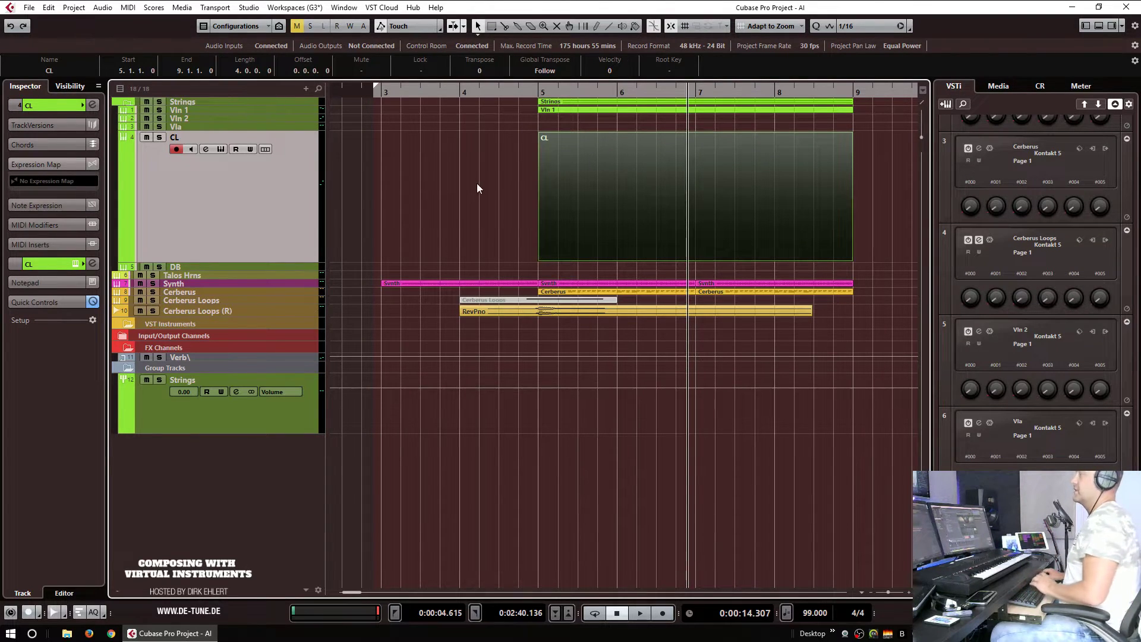
Step: Step-record one bar of repeated sixteenth D1 notes with varied velocity accents into the CL part, starting at bar 5
{"action": "double_click", "coordinate": [572, 184]}
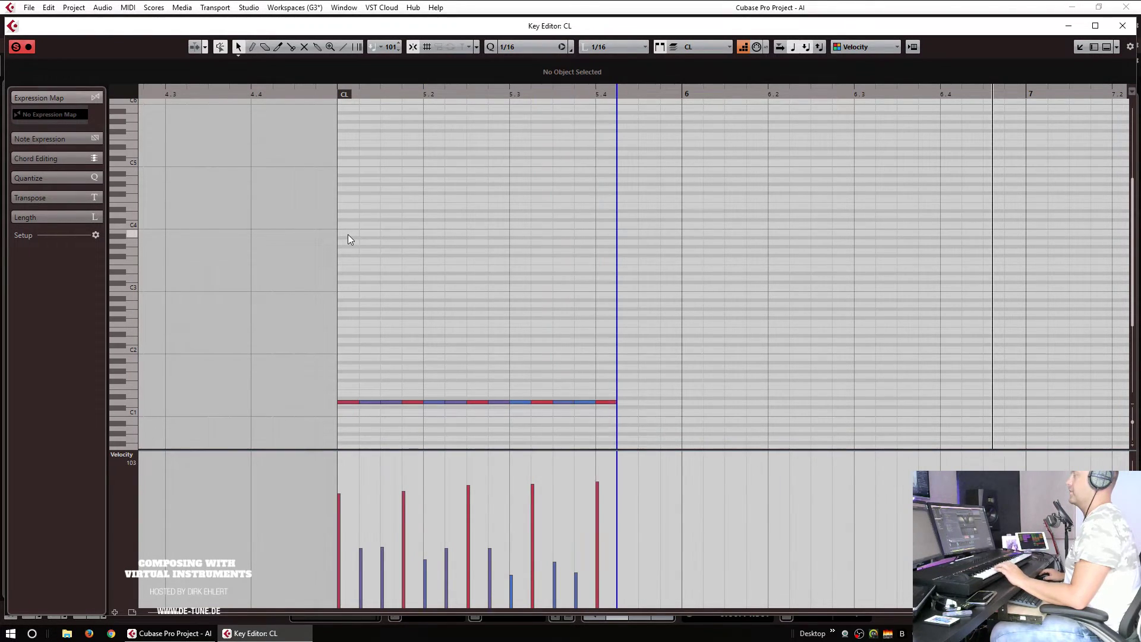
{"action": "scroll", "coordinate": [466, 244], "scroll_direction": "down", "scroll_amount": 3}
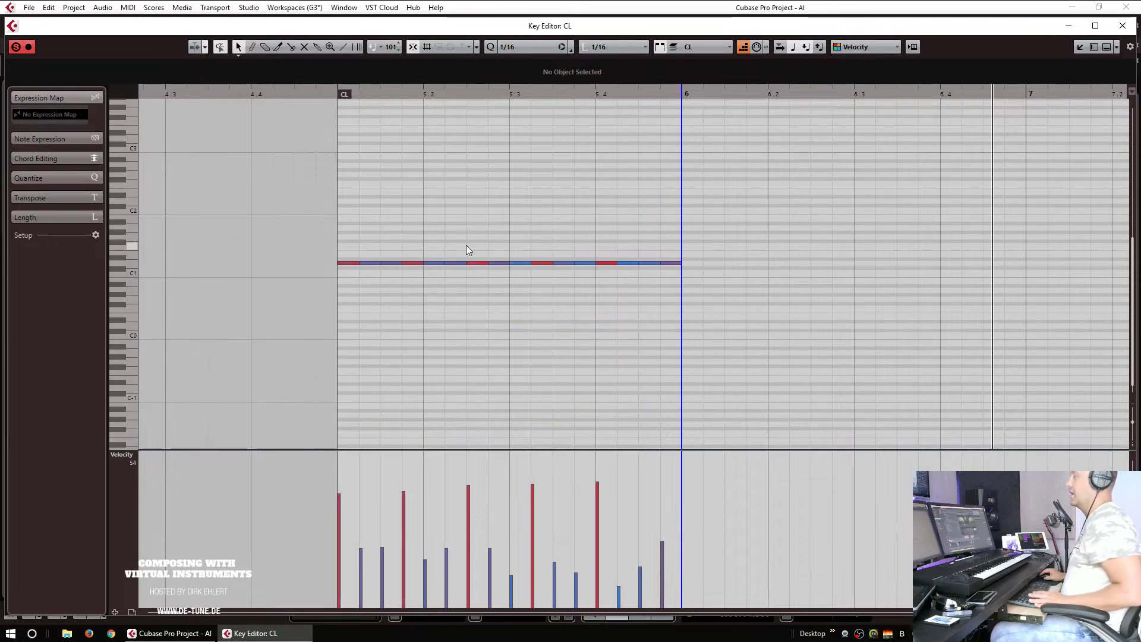
{"action": "key", "text": "space"}
Step: Add a sixteenth-long D#0 note with velocity 101 at 5.1.1.0 in the CL part and play back the pattern
{"action": "left_click", "coordinate": [340, 320]}
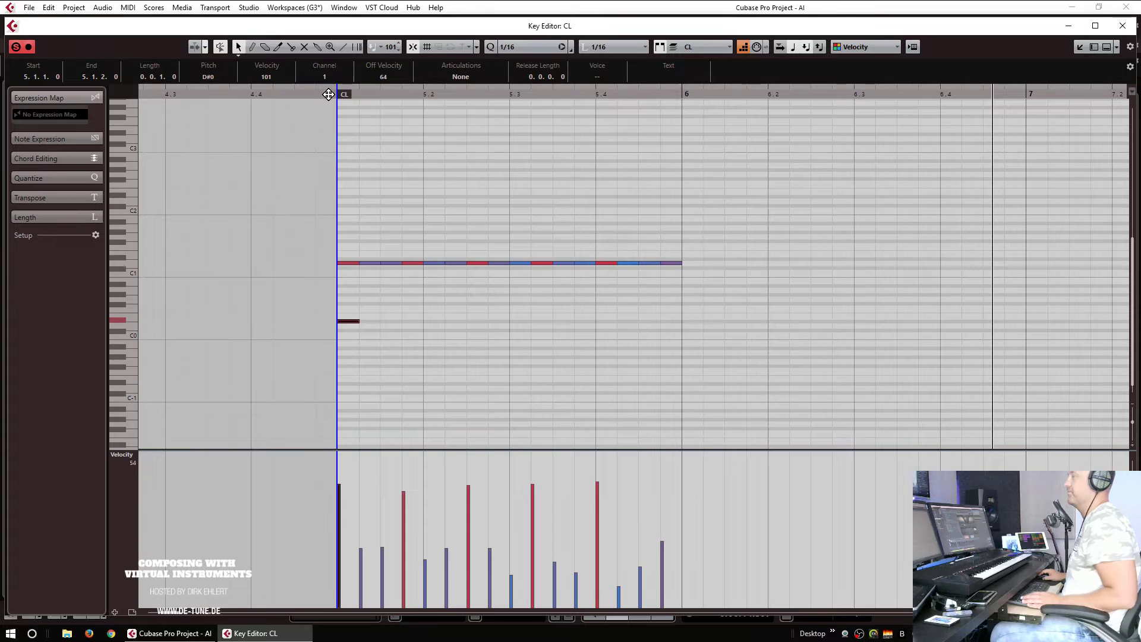
{"action": "key", "text": "space"}
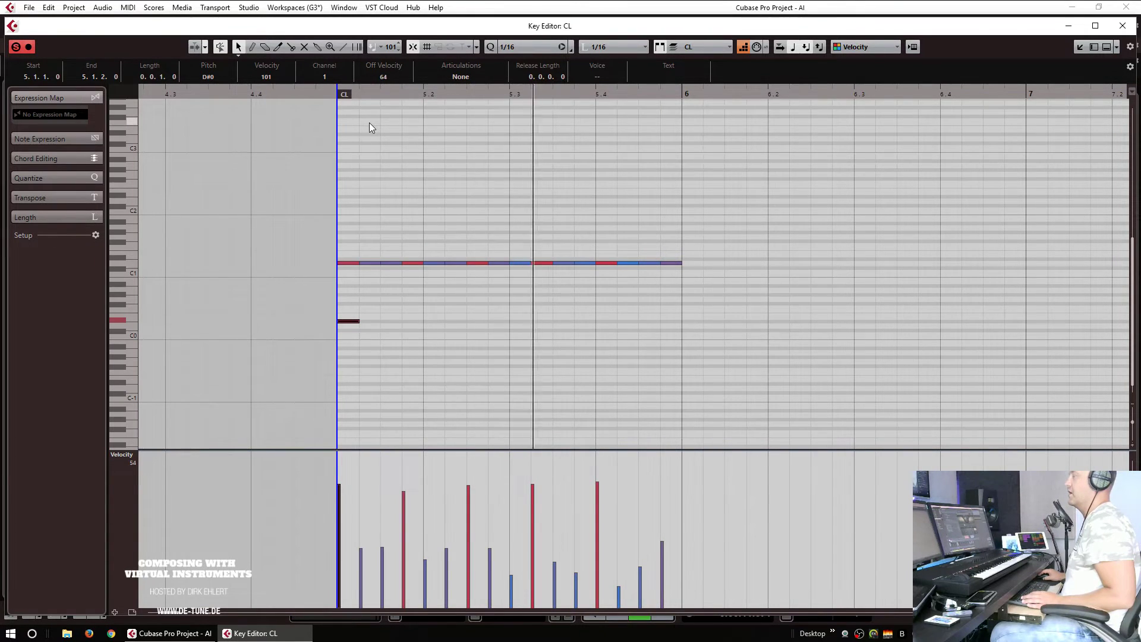
{"action": "left_click", "coordinate": [641, 494]}
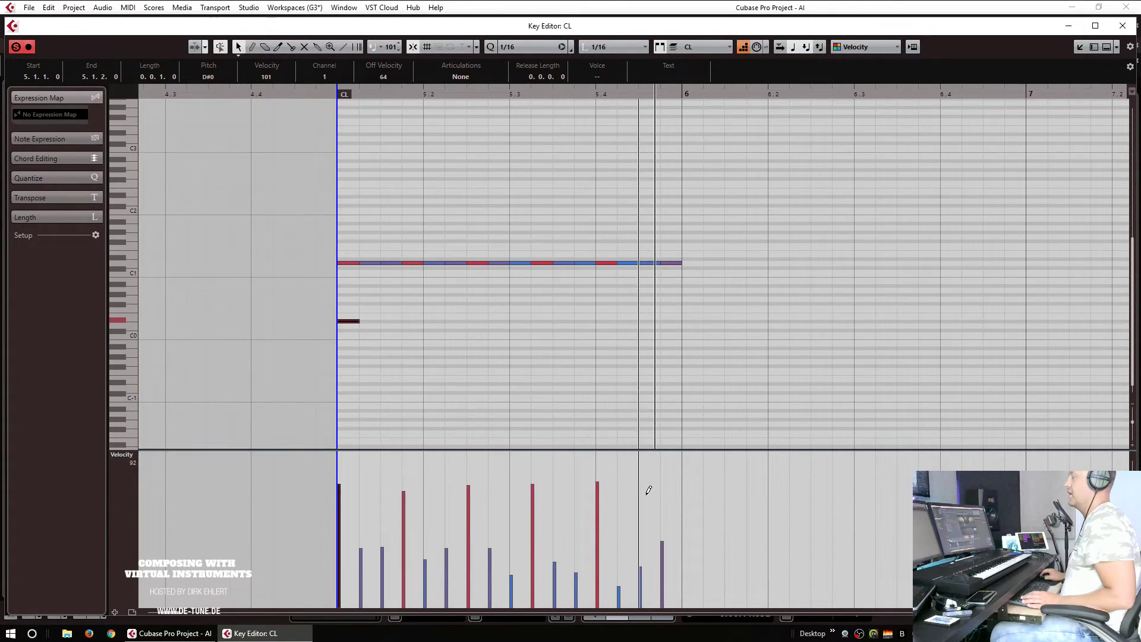
Step: Raise the velocities of the D1 notes around 5.4 in the CL part and duplicate the bar of D1 notes into bar 6
{"action": "left_click", "coordinate": [618, 532]}
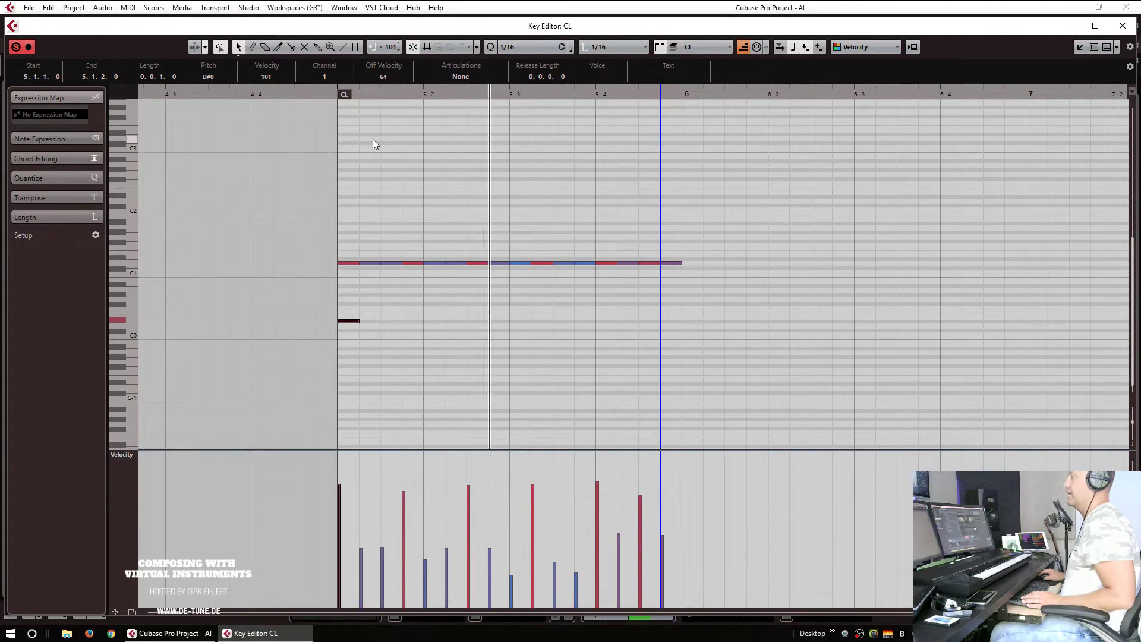
{"action": "left_click_drag", "start_coordinate": [704, 225], "coordinate": [275, 287]}
{"action": "key", "text": "alt+d"}
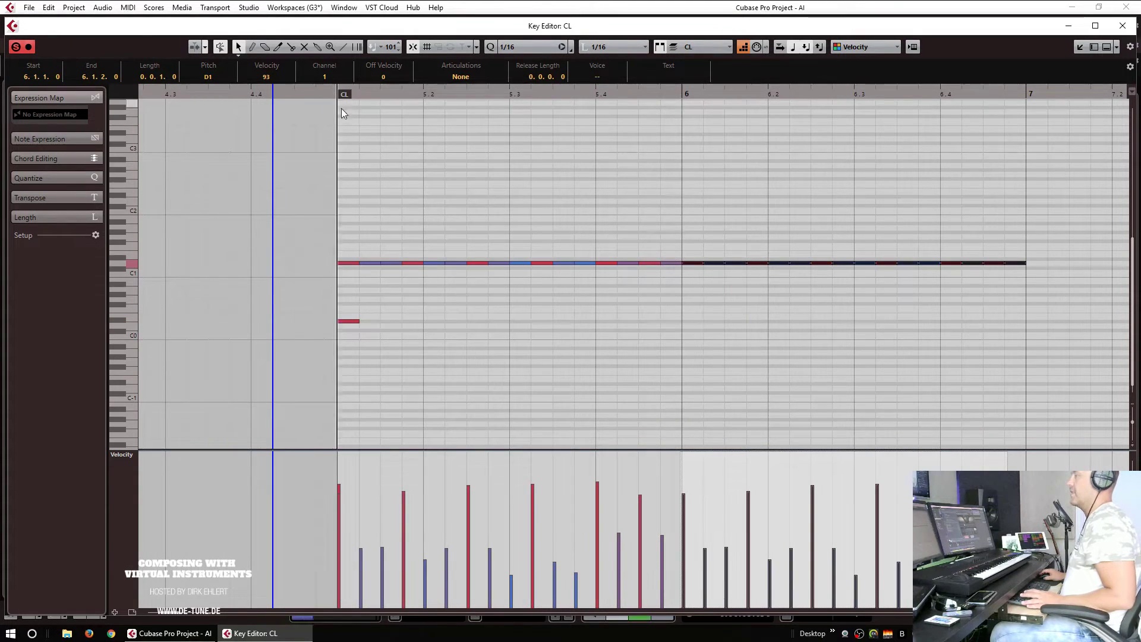
{"action": "key", "text": "g"}
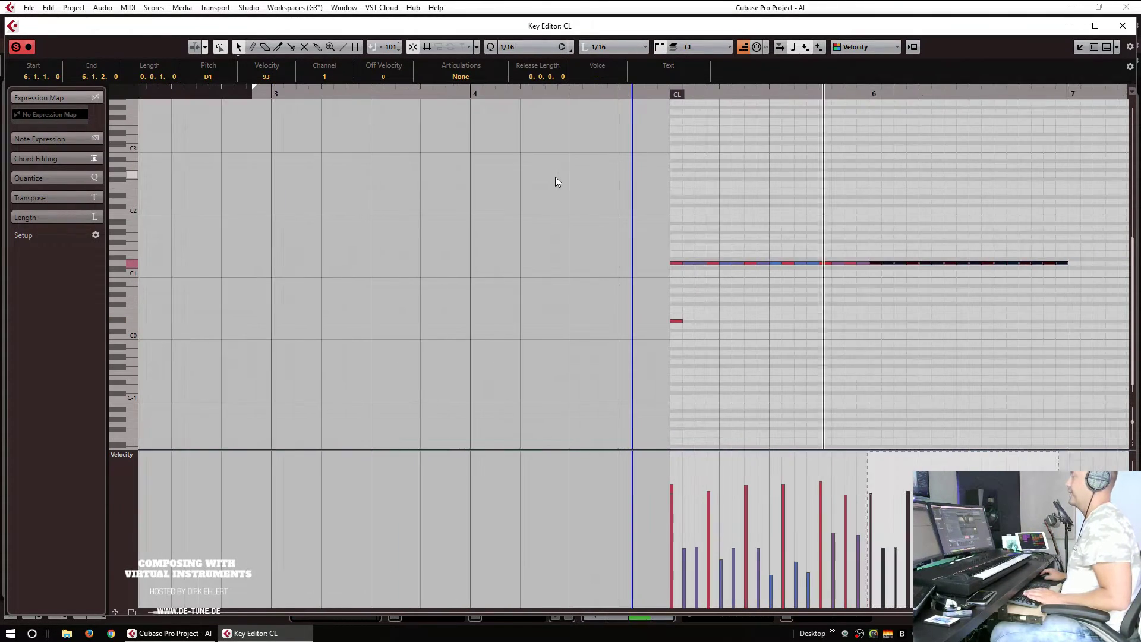
{"action": "key", "text": "g"}
{"action": "key", "text": "g"}
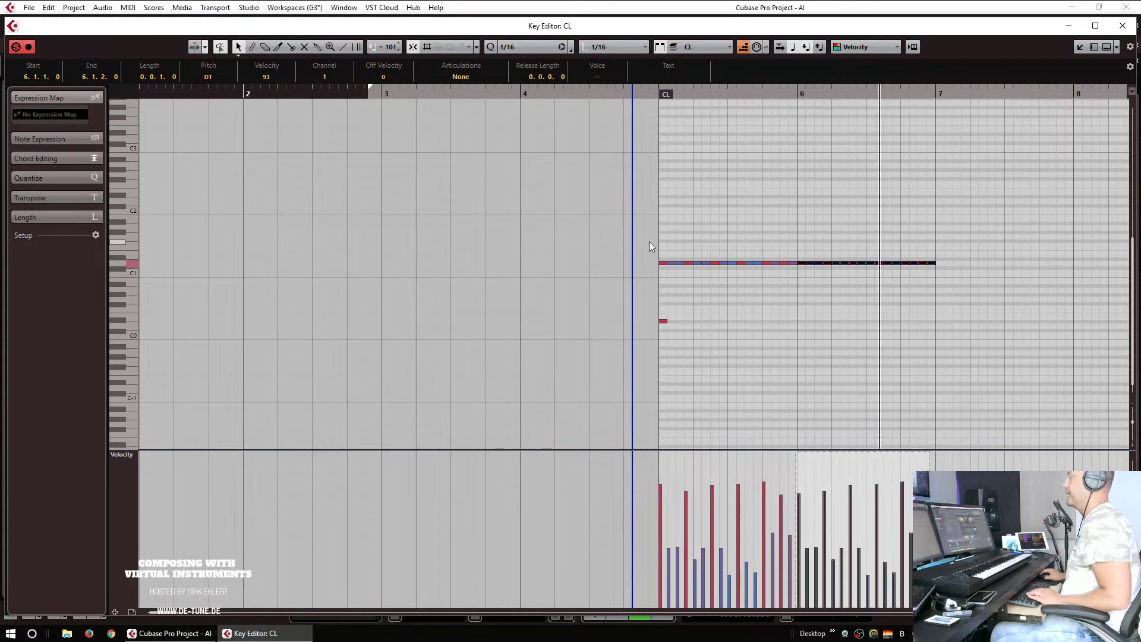
{"action": "key", "text": "Return"}
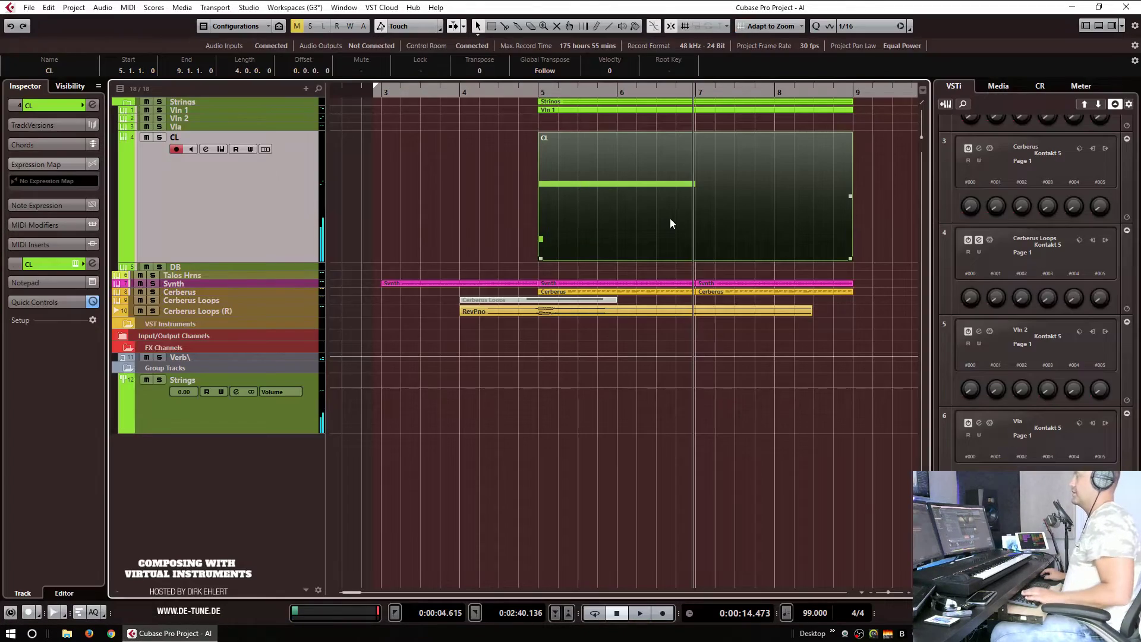
Step: Split the CL part at bar 7 and replace its empty second half with a duplicate of the two-bar pattern
{"action": "left_click", "coordinate": [702, 215], "text": "alt"}
{"action": "key", "text": "Delete"}
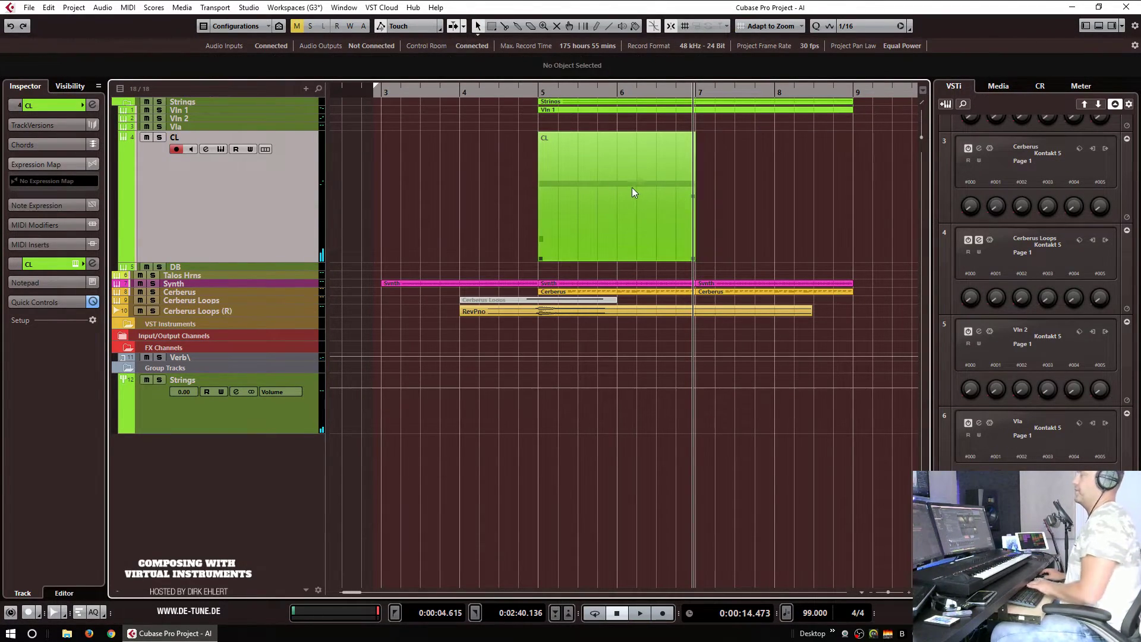
{"action": "left_click", "coordinate": [632, 187]}
{"action": "key", "text": "ctrl+d"}
Step: Play back the arrangement from bar 4 through both CL parts
{"action": "left_click", "coordinate": [466, 93]}
{"action": "key", "text": "space"}
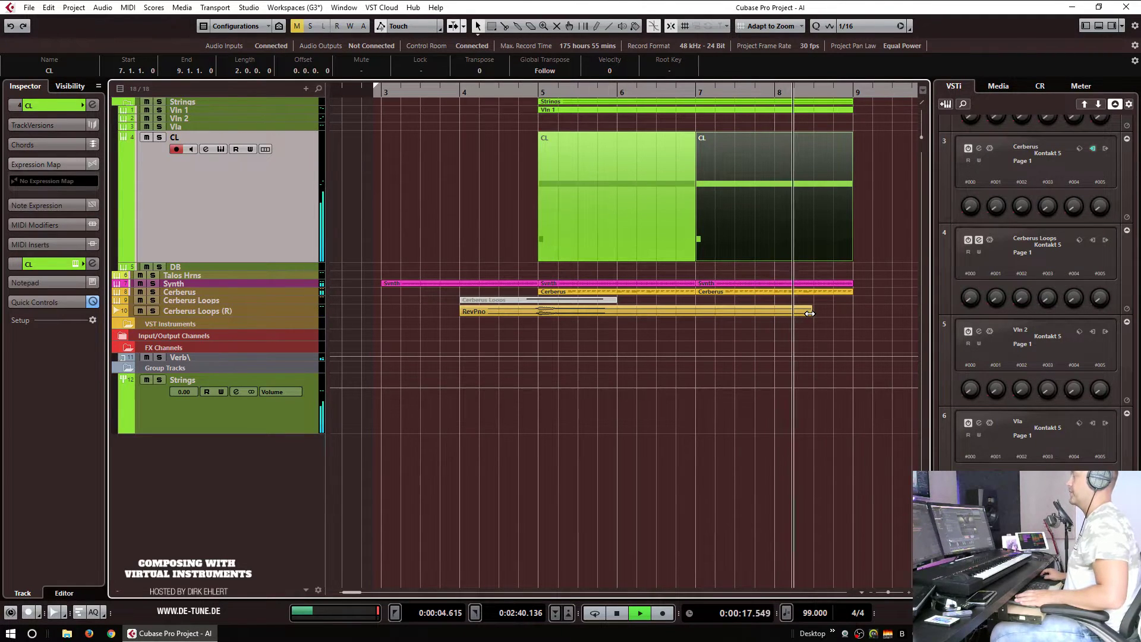
{"action": "left_click", "coordinate": [613, 180]}
{"action": "key", "text": "space"}
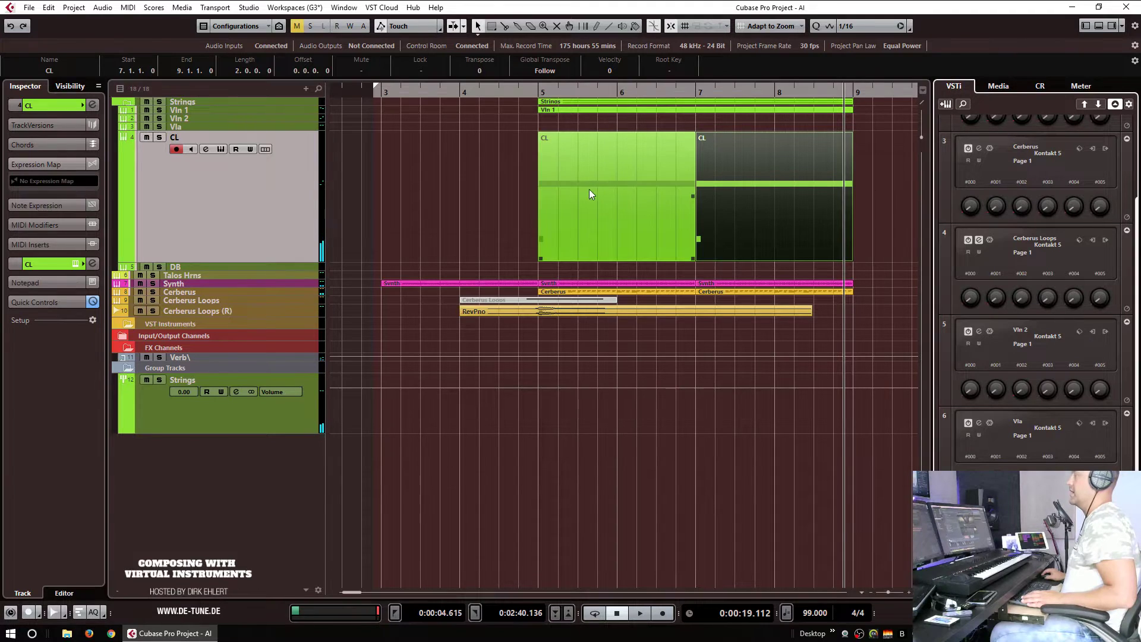
Step: Copy both CL parts onto the Vla track at the same positions and rename the copies to Vla
{"action": "left_click_drag", "start_coordinate": [874, 194], "coordinate": [604, 124]}
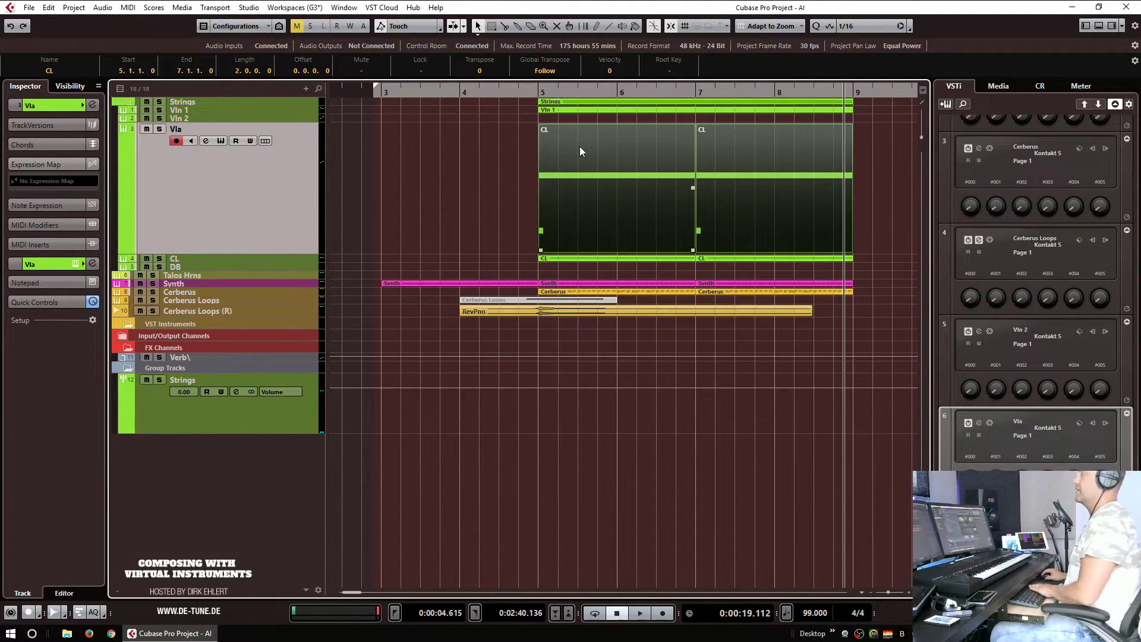
{"action": "left_click", "coordinate": [530, 143]}
{"action": "left_click", "coordinate": [542, 143]}
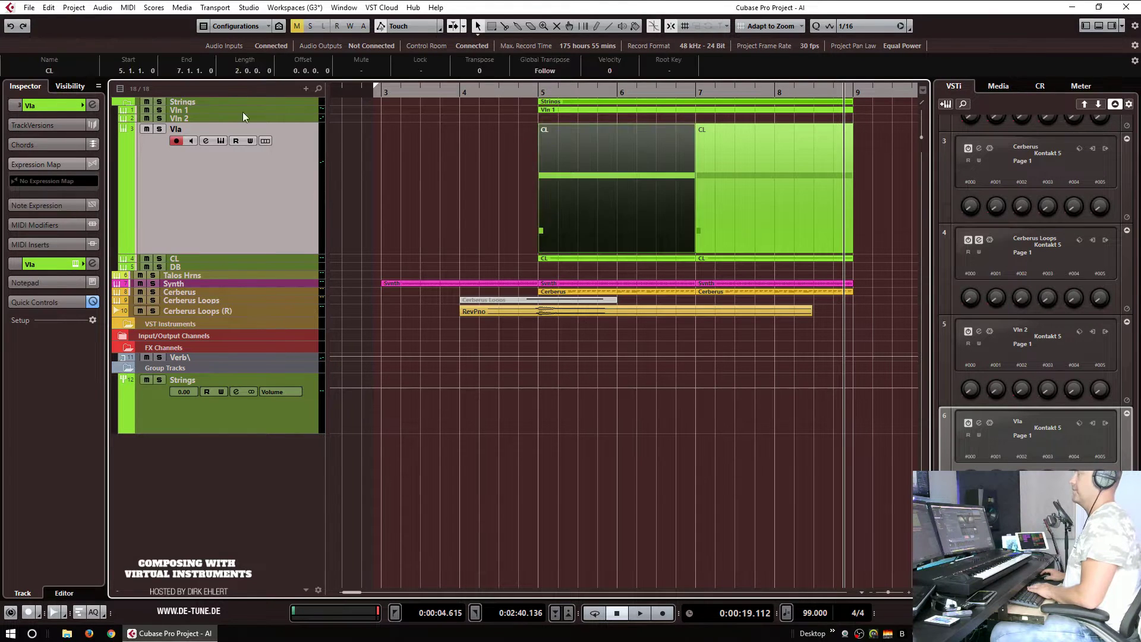
{"action": "left_click", "coordinate": [28, 9]}
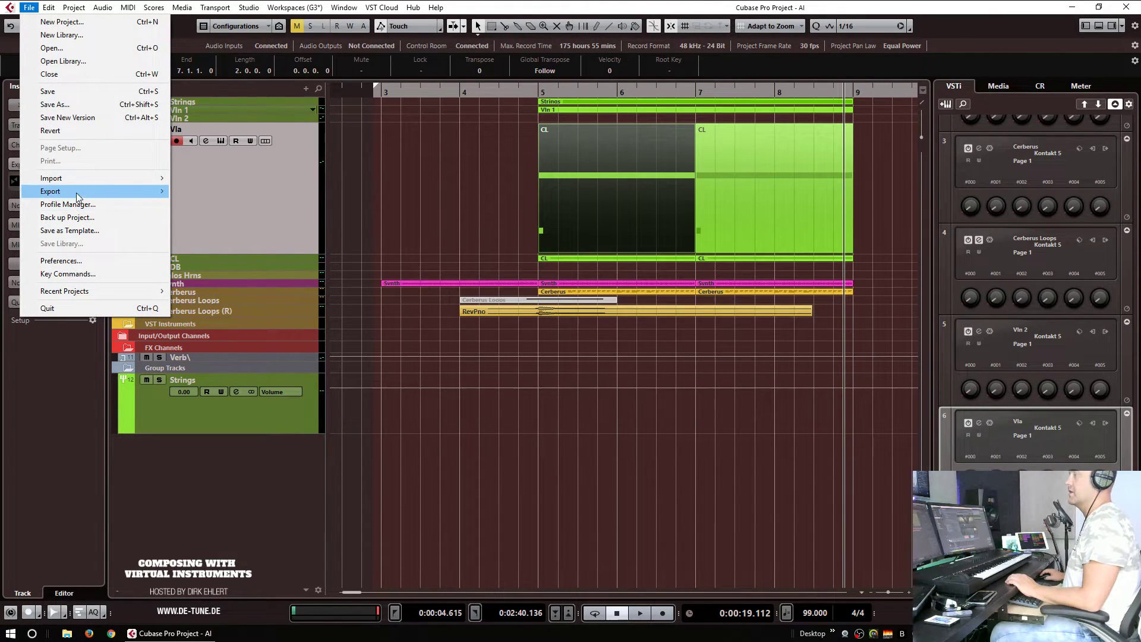
{"action": "left_click", "coordinate": [448, 168]}
{"action": "double_click", "coordinate": [204, 128]}
{"action": "key", "text": "alt+Return"}
{"action": "left_click", "coordinate": [563, 199]}
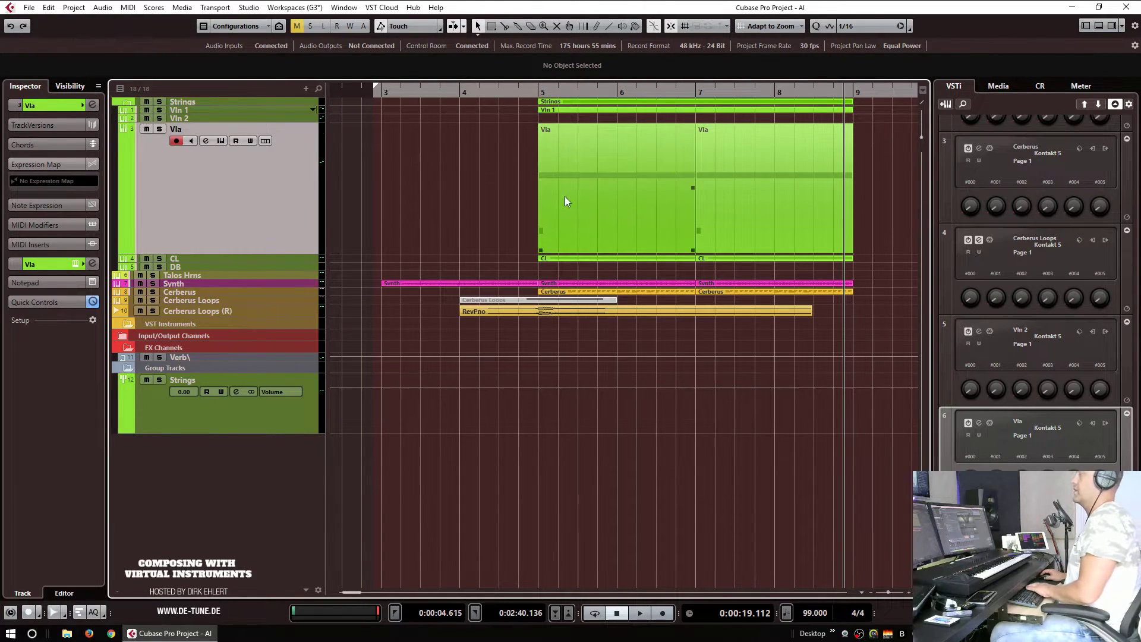
Step: Transpose the repeated D1 notes in the Vla part at bar 5 up one octave to D2
{"action": "key", "text": "Return"}
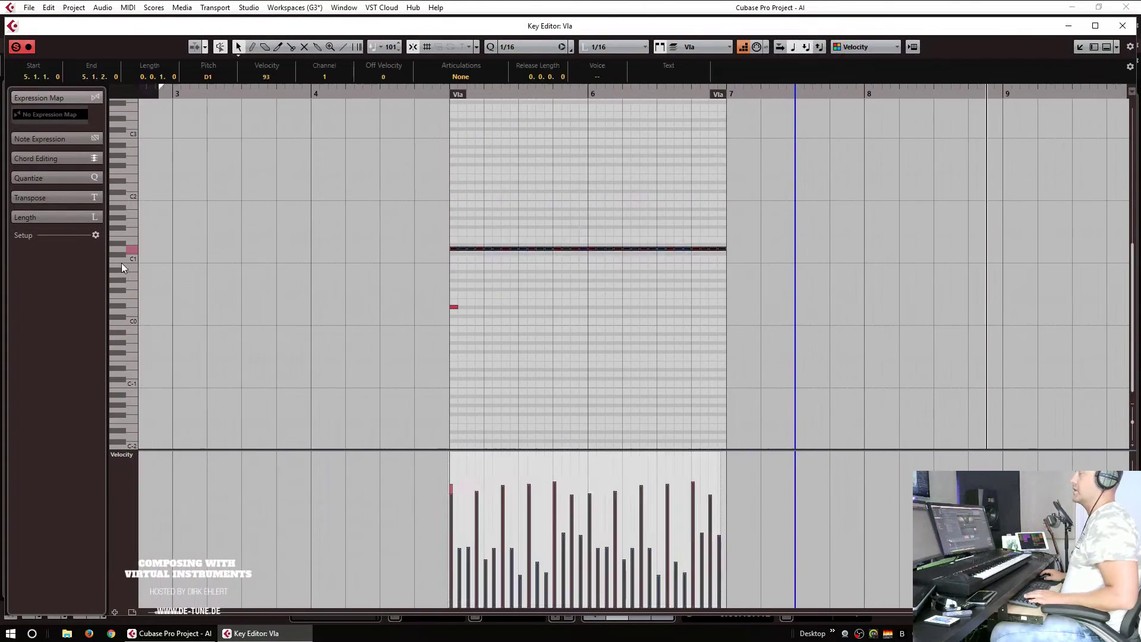
{"action": "key", "text": "shift+Up"}
{"action": "key", "text": "Return"}
Step: Transpose the Vla notes at bar 7 up one octave to D2 and return the single articulation note to D#0
{"action": "left_click", "coordinate": [747, 202]}
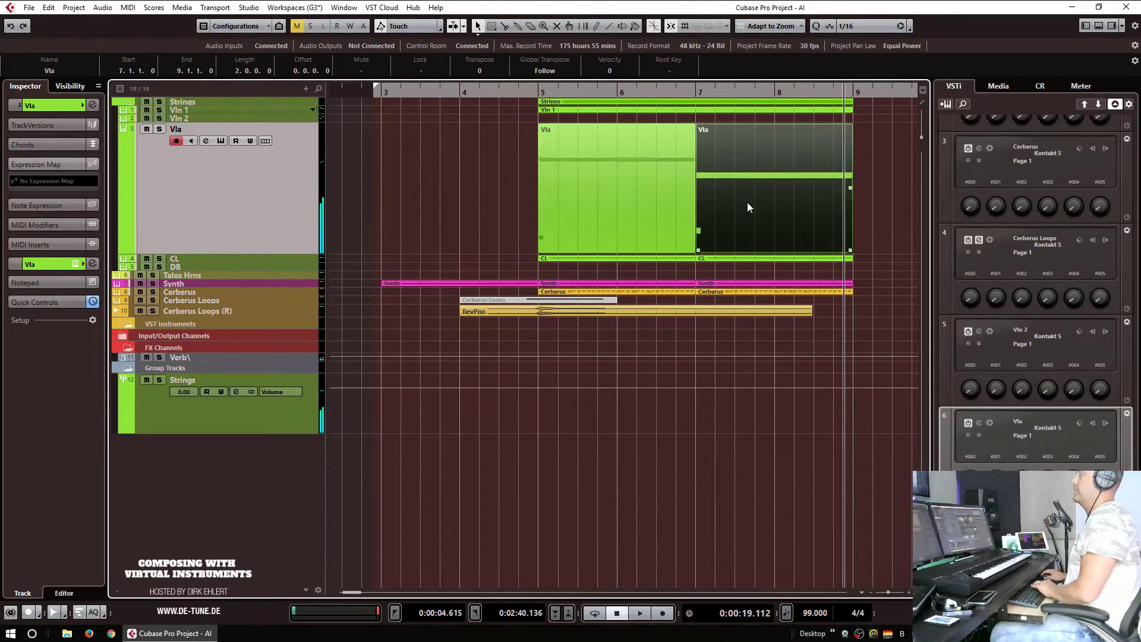
{"action": "key", "text": "Return"}
{"action": "left_click_drag", "start_coordinate": [539, 173], "coordinate": [132, 267]}
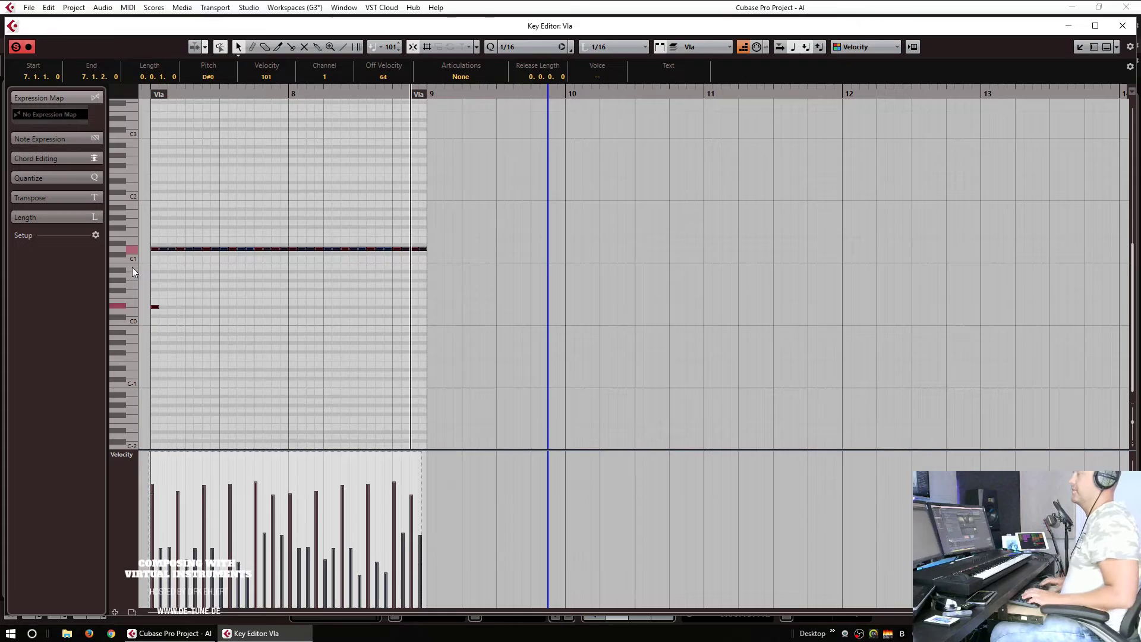
{"action": "key", "text": "shift+Up"}
{"action": "key", "text": "Return"}
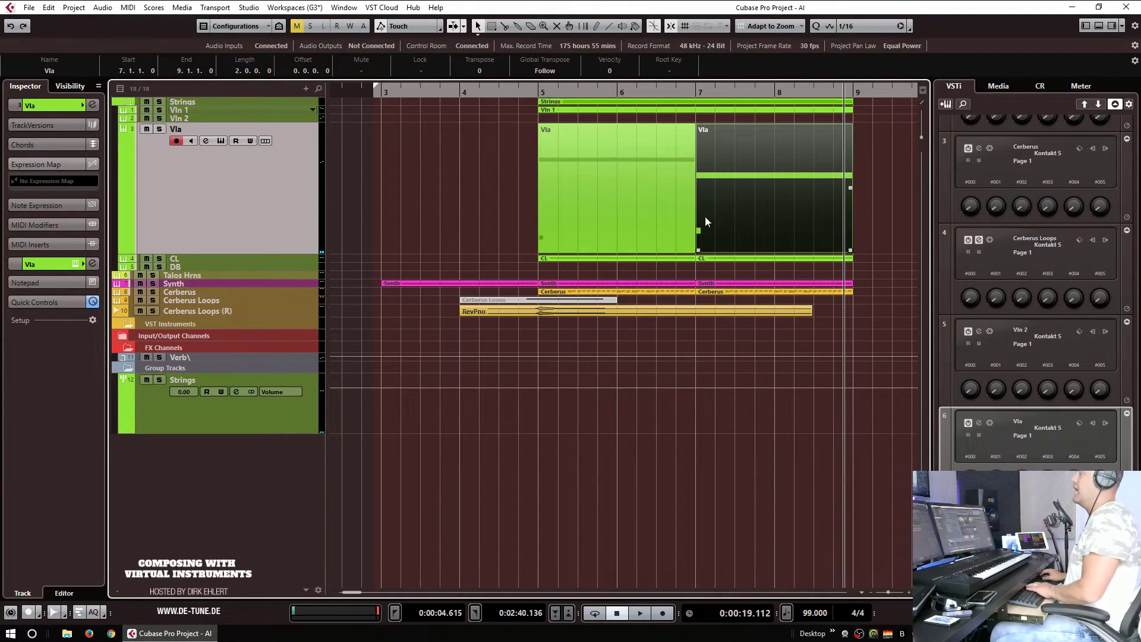
{"action": "double_click", "coordinate": [735, 211]}
{"action": "left_click_drag", "start_coordinate": [206, 233], "coordinate": [51, 299]}
{"action": "key", "text": "shift+Down"}
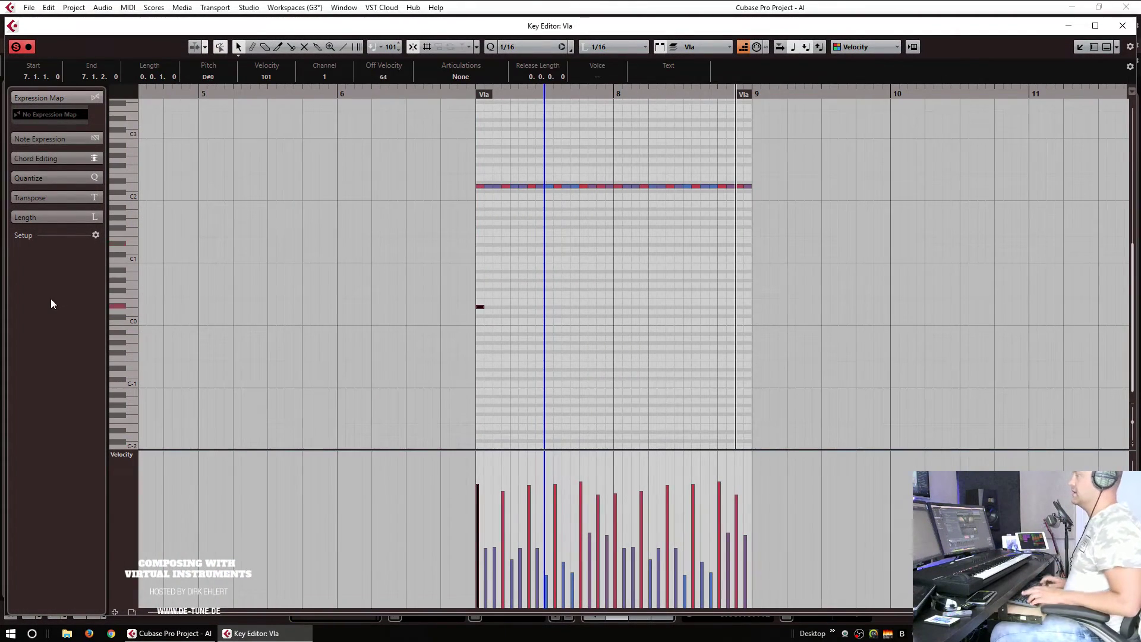
{"action": "key", "text": "Return"}
Step: Play the arrangement from the middle of bar 4 to hear the violas with the celli
{"action": "left_click", "coordinate": [496, 91]}
{"action": "key", "text": "space"}
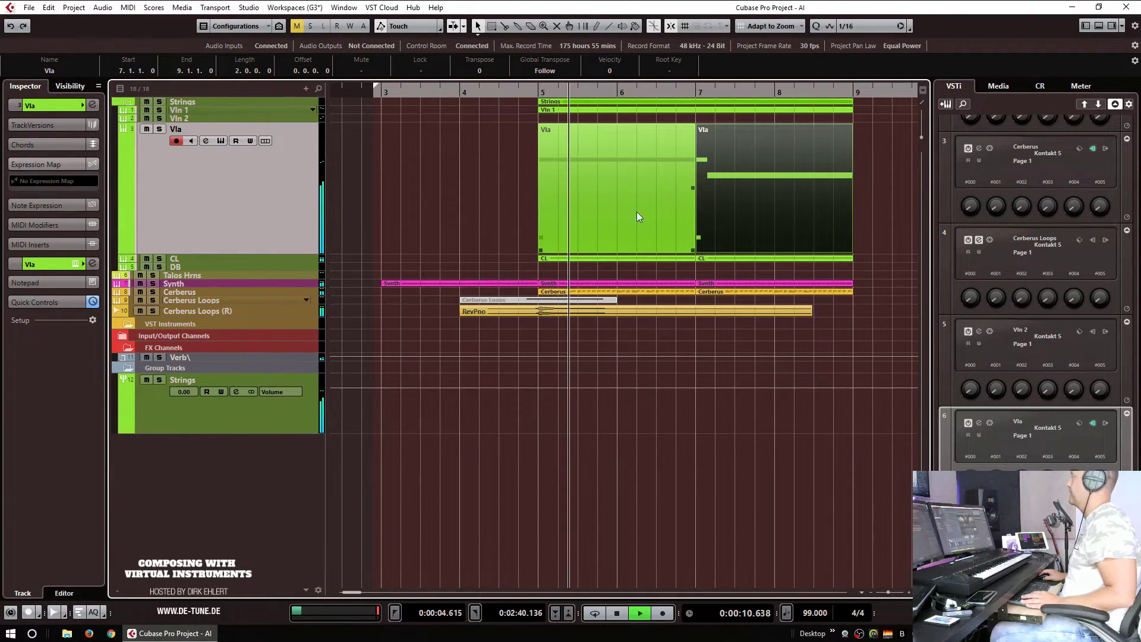
{"action": "key", "text": "space"}
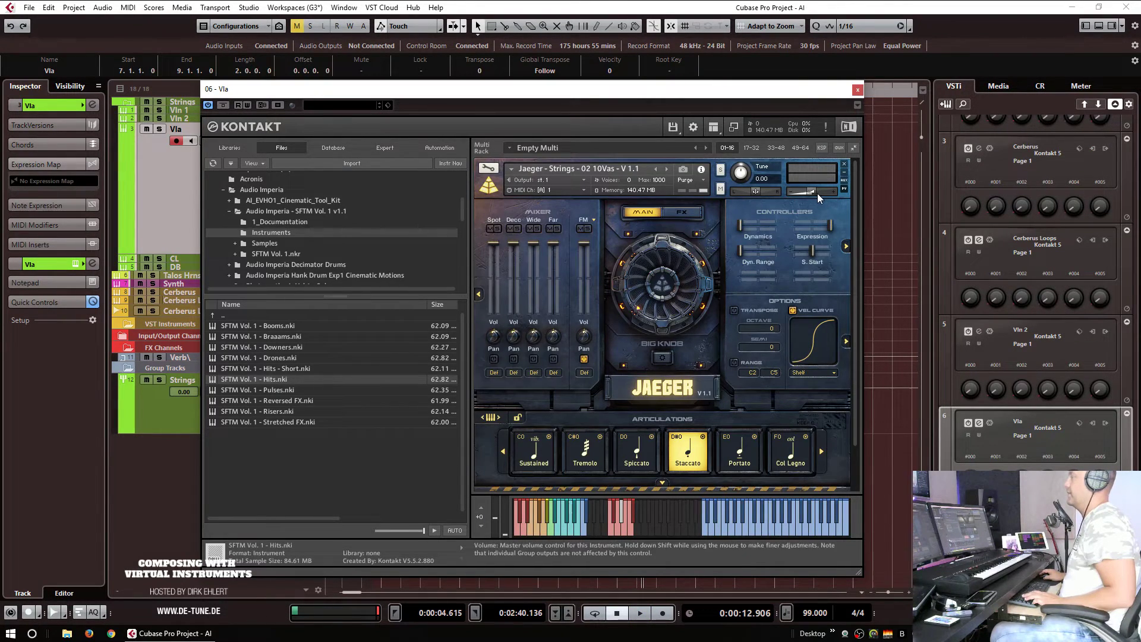
Step: Open the CL track's Kontakt instrument and move the CL and Vla instrument windows clear of the arrangement
{"action": "left_click", "coordinate": [180, 258]}
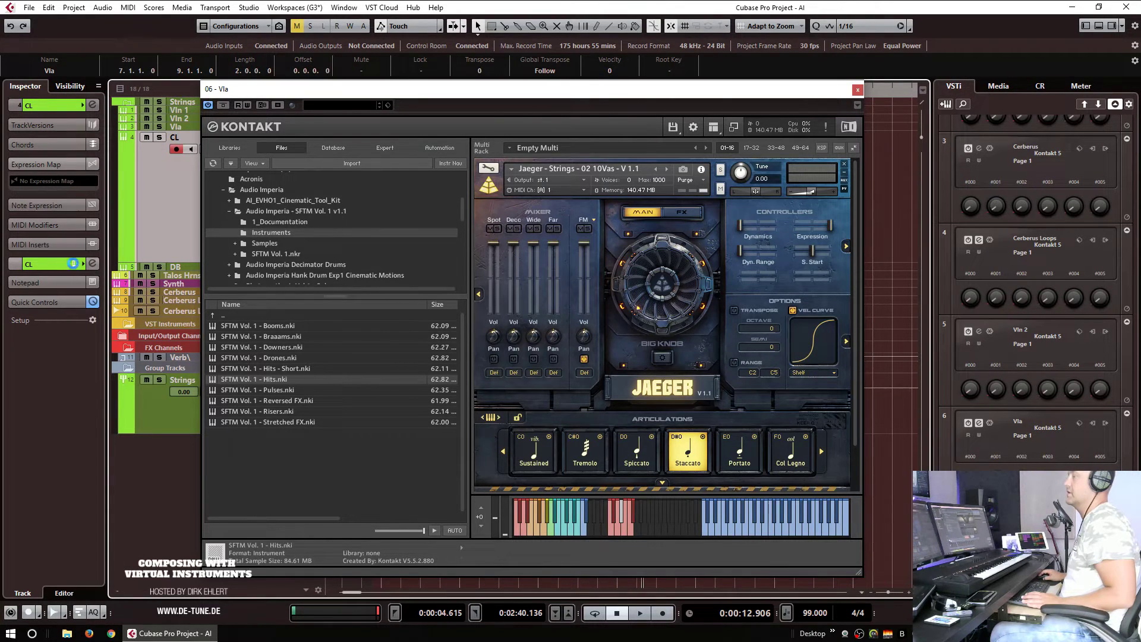
{"action": "left_click", "coordinate": [92, 264]}
{"action": "mouse_move", "coordinate": [851, 185]}
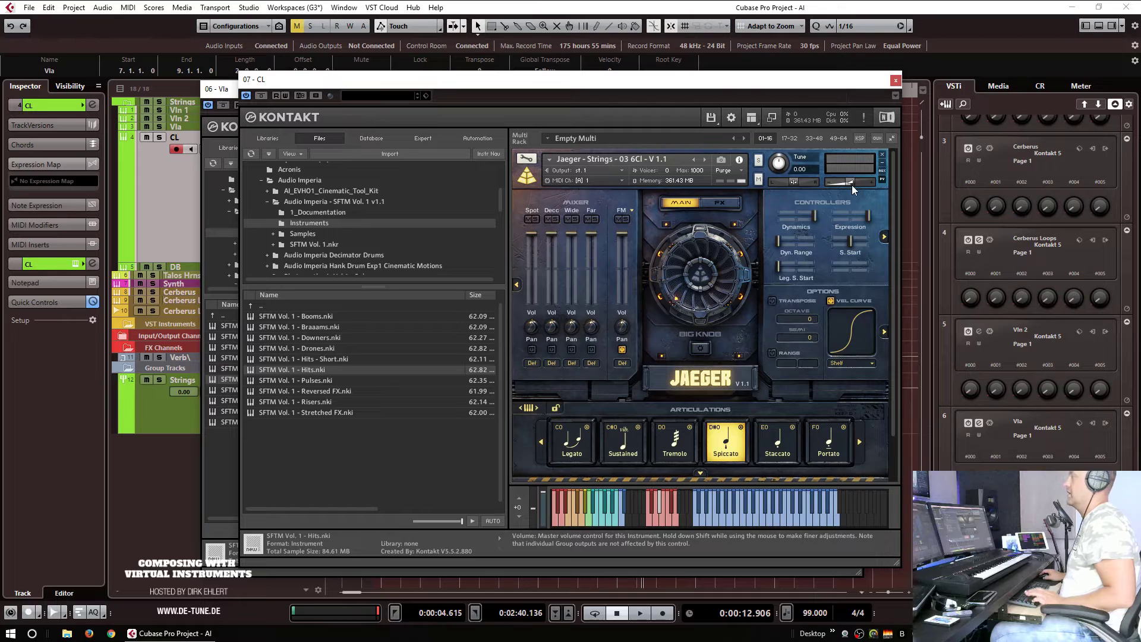
{"action": "left_click_drag", "start_coordinate": [781, 81], "coordinate": [1140, 70]}
{"action": "left_click_drag", "start_coordinate": [383, 93], "coordinate": [1140, 82]}
Step: Solo the Strings folder and play the viola and cello parts on their own from bar 5
{"action": "left_click", "coordinate": [162, 105]}
{"action": "left_click", "coordinate": [159, 105]}
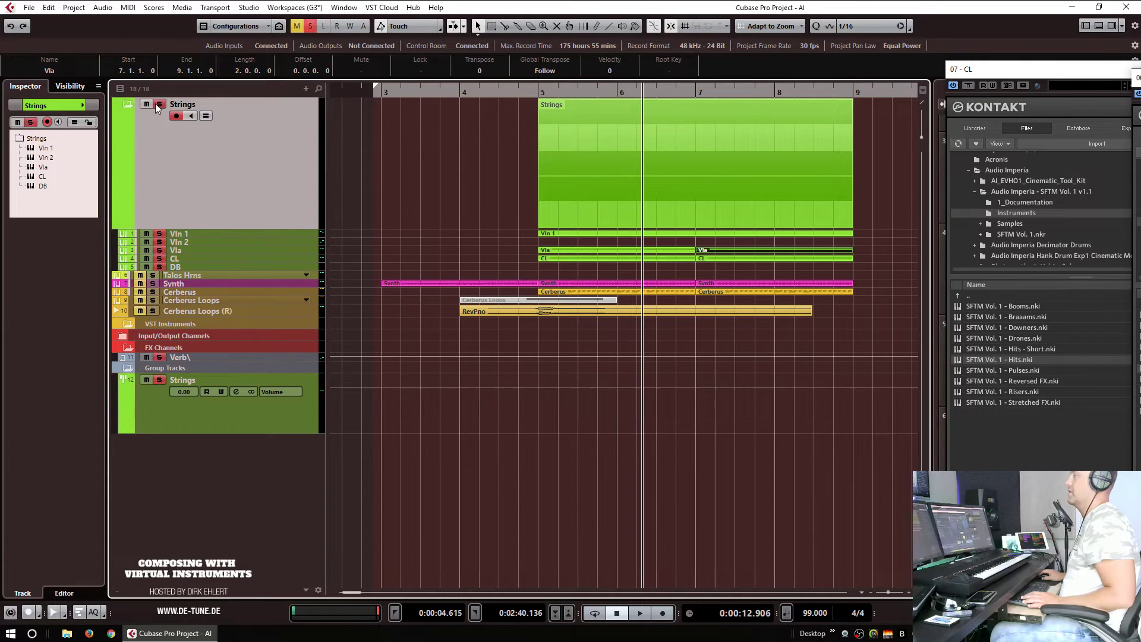
{"action": "left_click", "coordinate": [545, 102]}
{"action": "key", "text": "space"}
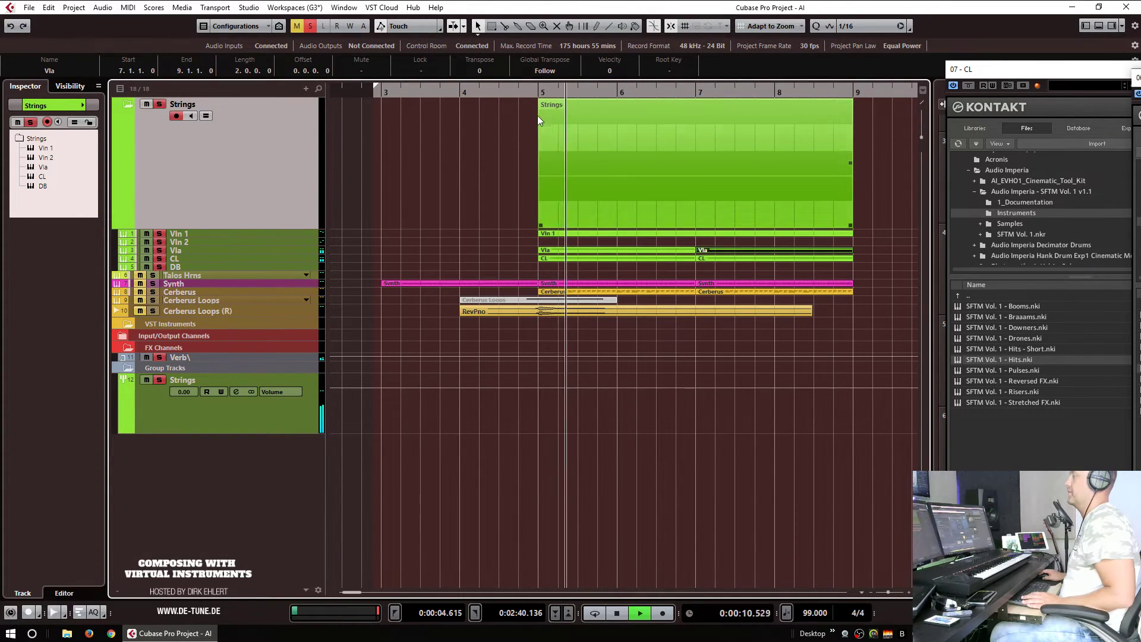
{"action": "key", "text": "space"}
Step: Reduce the velocity differences between all notes in the Vla part at bar 5, bringing the first note's velocity to 84
{"action": "double_click", "coordinate": [651, 248]}
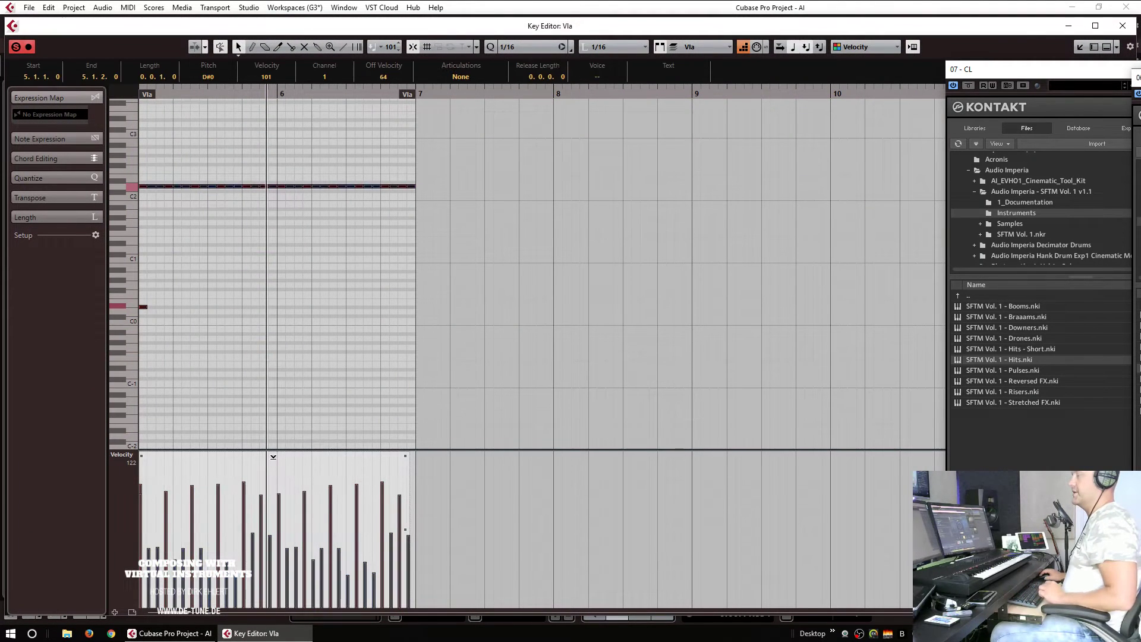
{"action": "left_click_drag", "start_coordinate": [274, 485], "coordinate": [275, 514]}
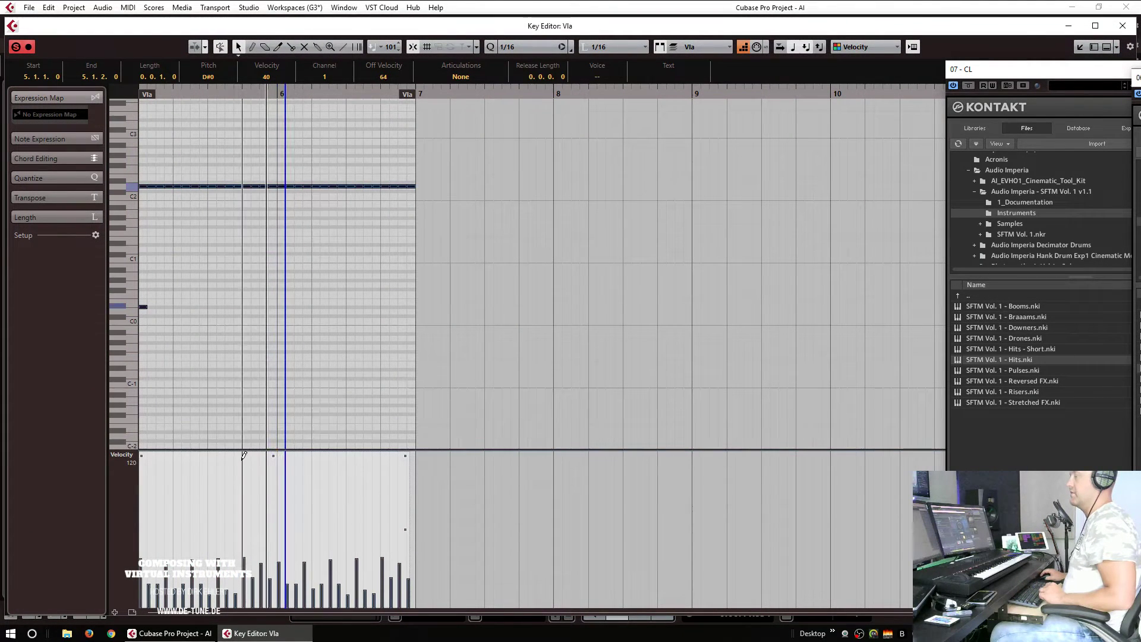
{"action": "left_click_drag", "start_coordinate": [242, 456], "coordinate": [244, 428]}
{"action": "scroll", "coordinate": [450, 257], "scroll_direction": "left", "scroll_amount": 3}
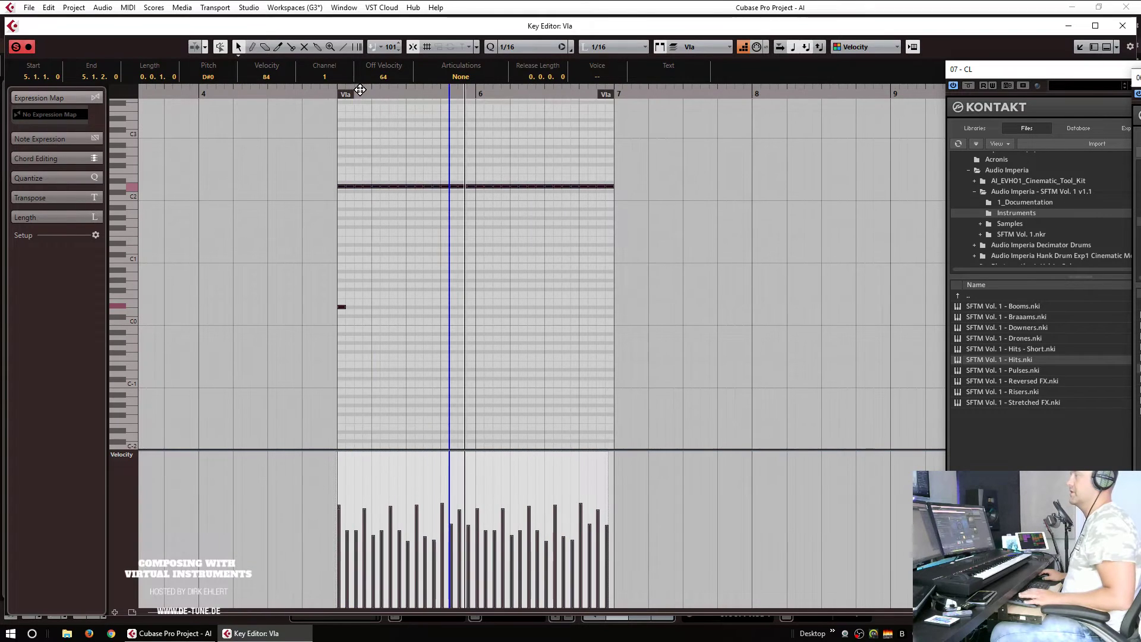
{"action": "left_click", "coordinate": [336, 92]}
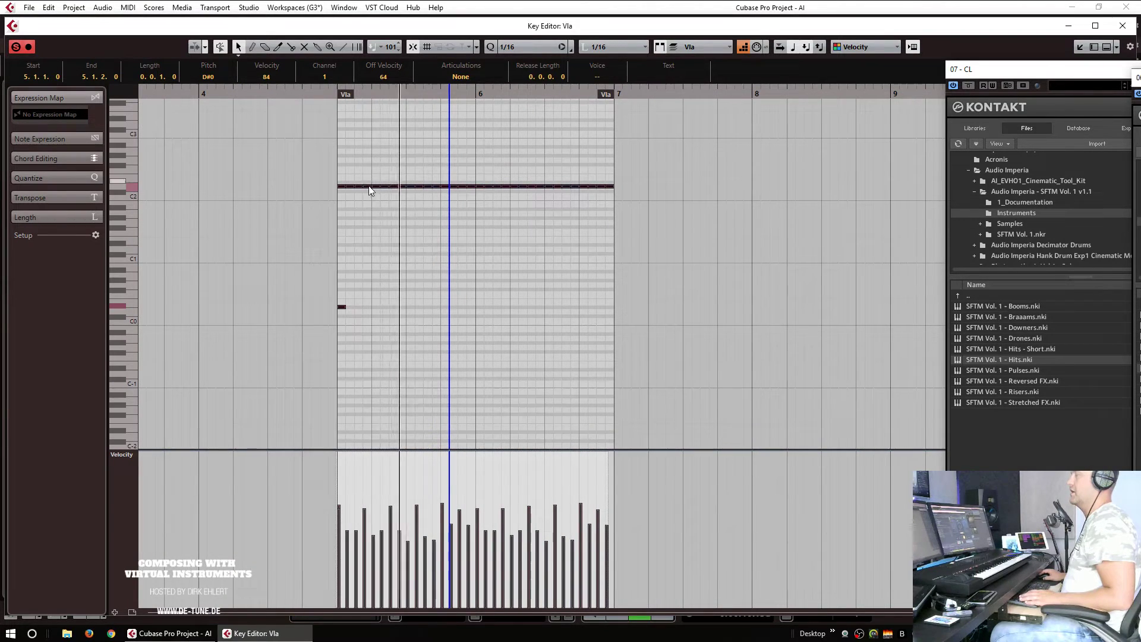
Step: Rescale all velocities in the Vla part at bar 5 by lowering the first note to 68 and raising them slightly, and audition the result
{"action": "left_click_drag", "start_coordinate": [470, 454], "coordinate": [476, 465]}
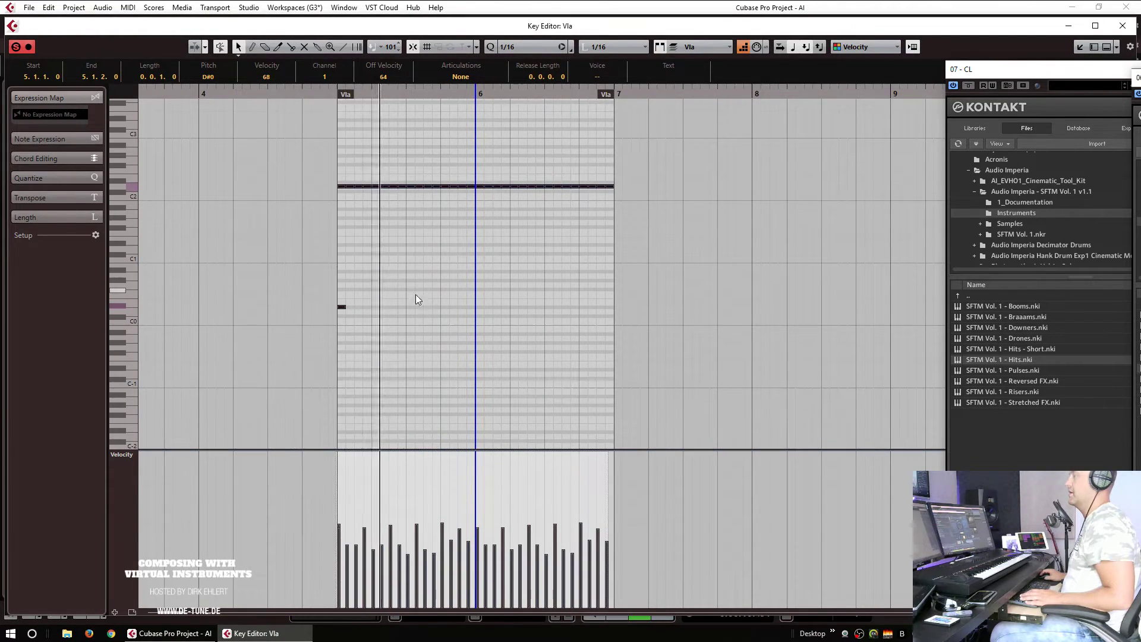
{"action": "left_click_drag", "start_coordinate": [440, 453], "coordinate": [439, 441]}
{"action": "left_click", "coordinate": [344, 103]}
{"action": "key", "text": "space"}
{"action": "key", "text": "Return"}
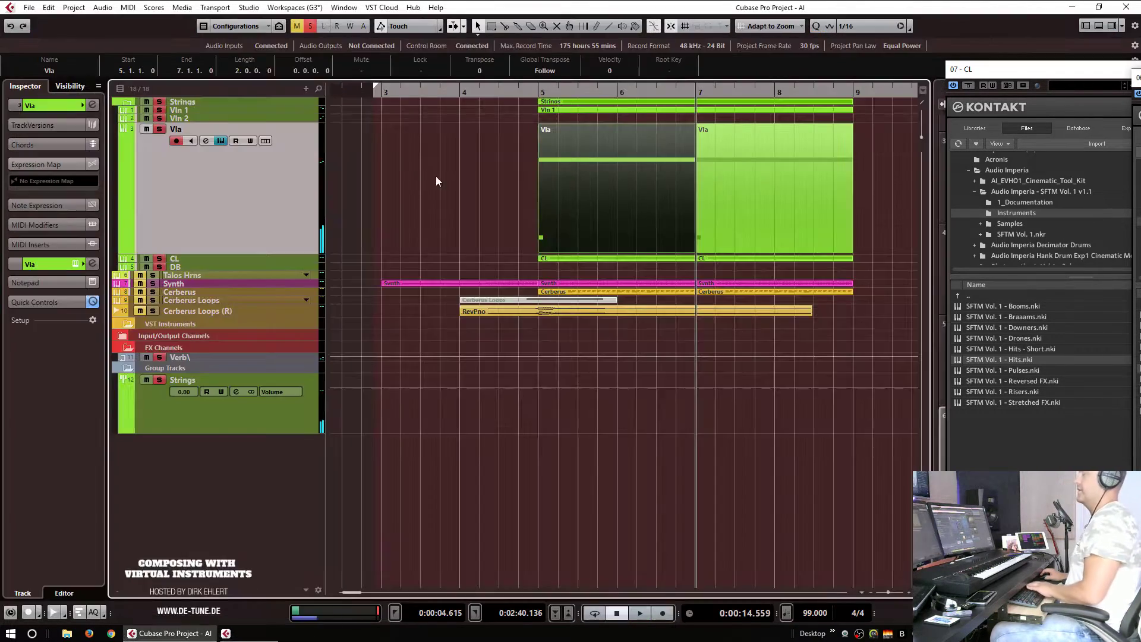
Step: Play the soloed strings from bar 5 to check the violas against the celli
{"action": "left_click", "coordinate": [538, 89]}
{"action": "key", "text": "space"}
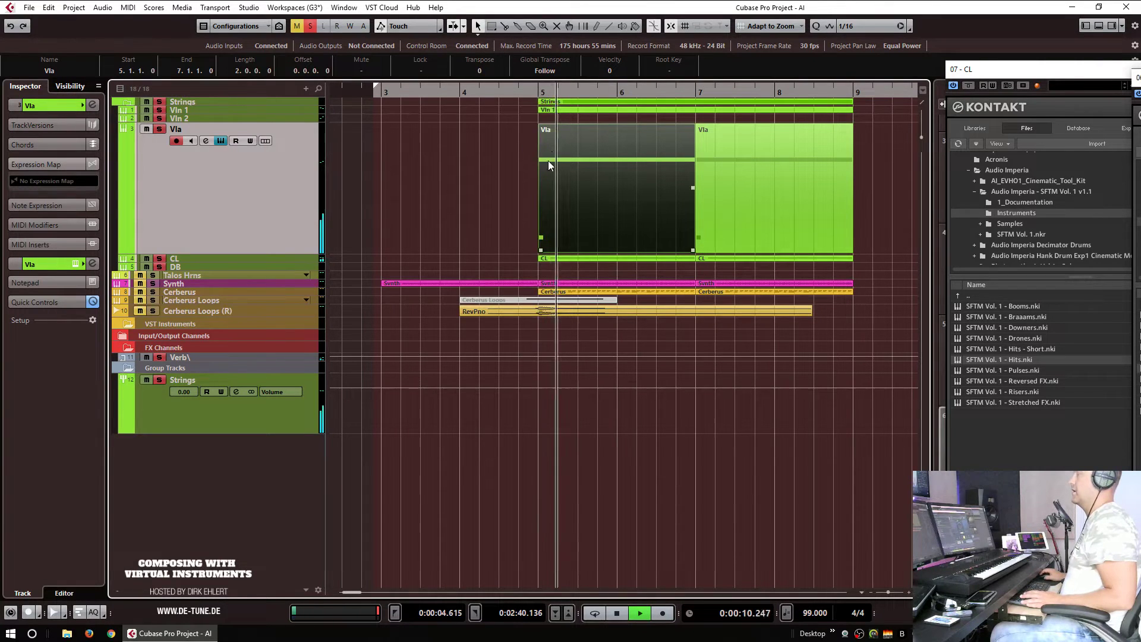
{"action": "left_click", "coordinate": [572, 196]}
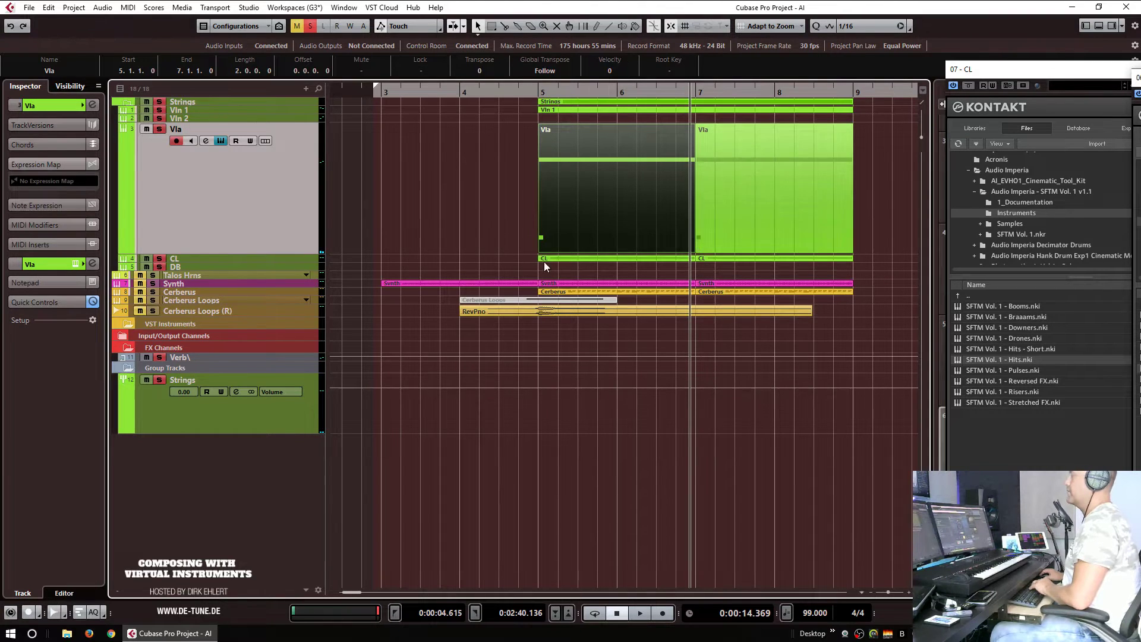
Step: Raise the velocities of all notes in the CL part at bar 5
{"action": "left_click", "coordinate": [563, 255]}
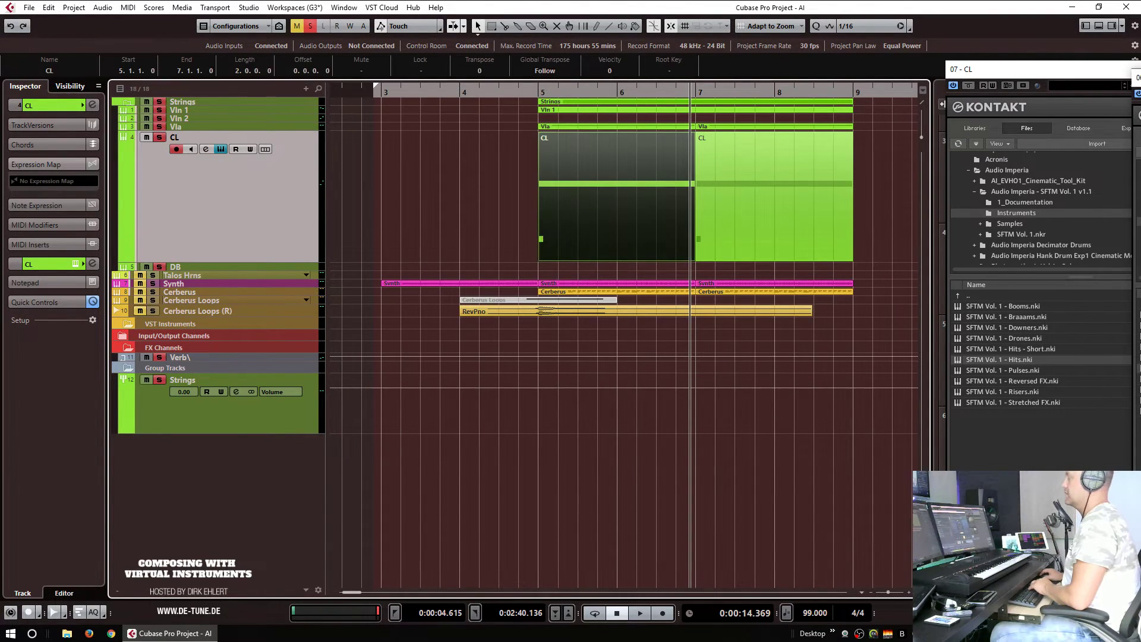
{"action": "key", "text": "Return"}
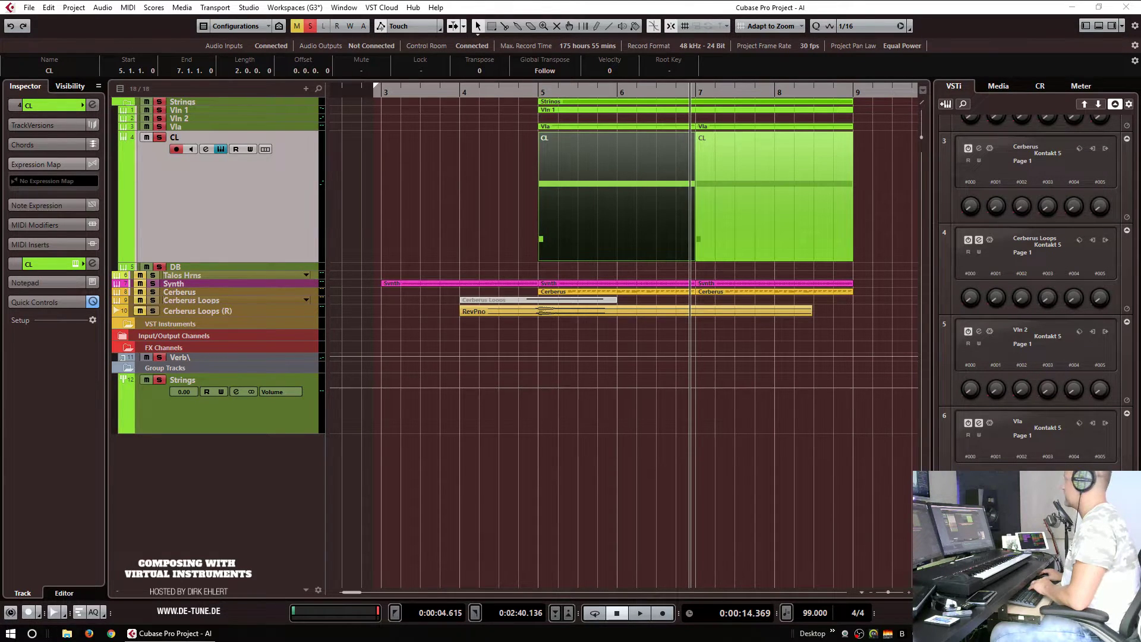
{"action": "left_click", "coordinate": [897, 242]}
{"action": "double_click", "coordinate": [593, 224]}
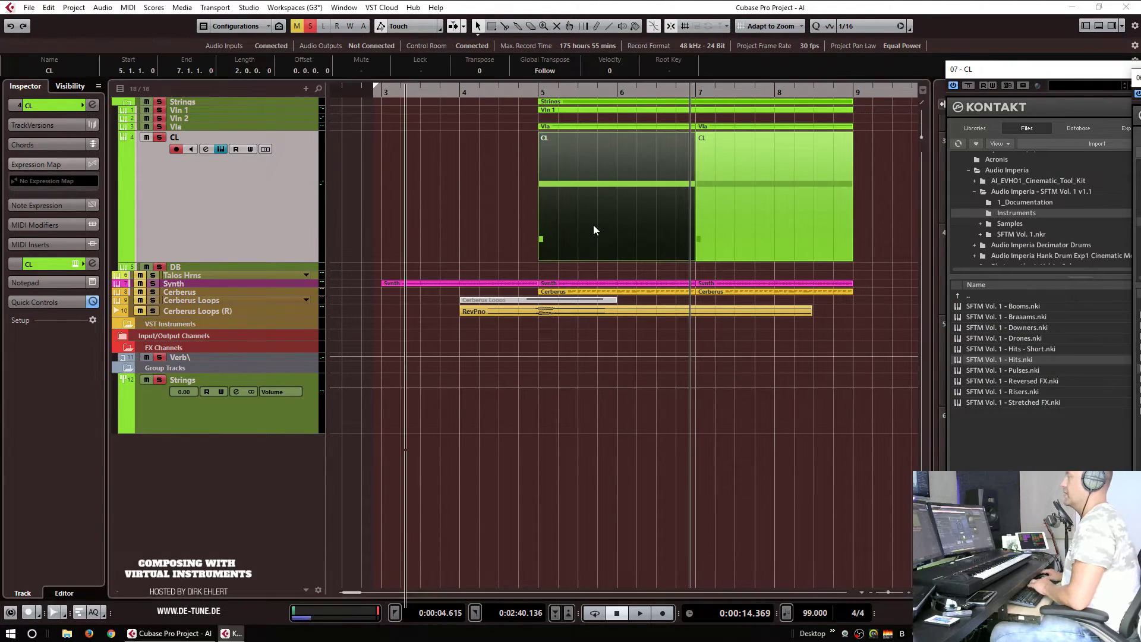
{"action": "key", "text": "ctrl+a"}
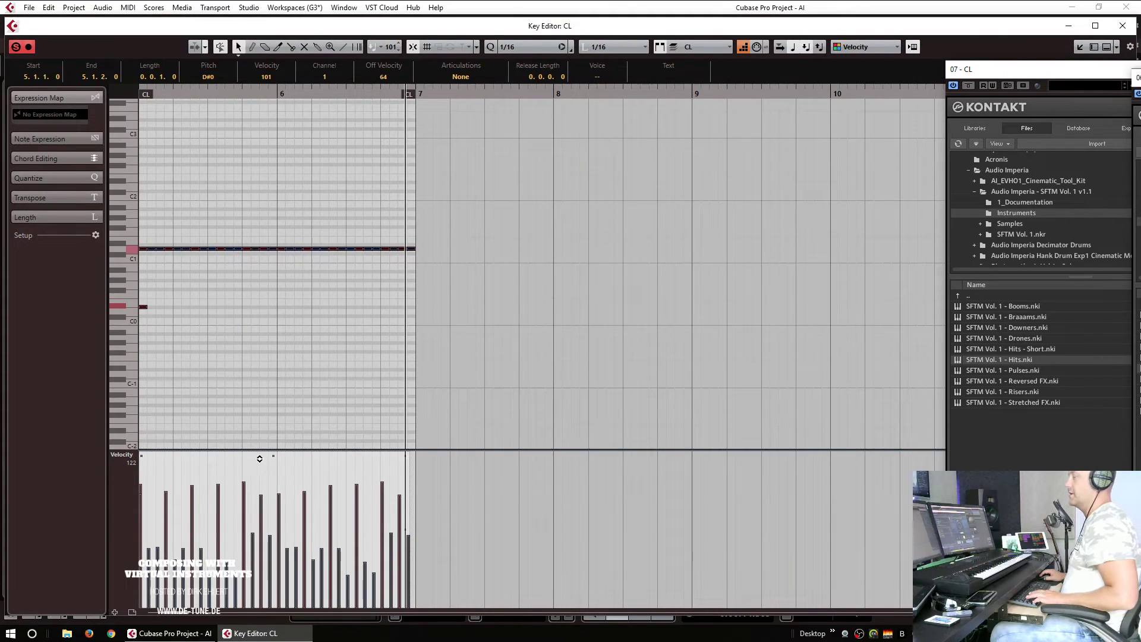
{"action": "left_click_drag", "start_coordinate": [275, 457], "coordinate": [249, 422]}
Step: Play the soloed strings from bar 5 to check the louder celli against the violas
{"action": "key", "text": "Return"}
{"action": "left_click", "coordinate": [536, 93]}
{"action": "key", "text": "space"}
{"action": "left_click", "coordinate": [604, 150]}
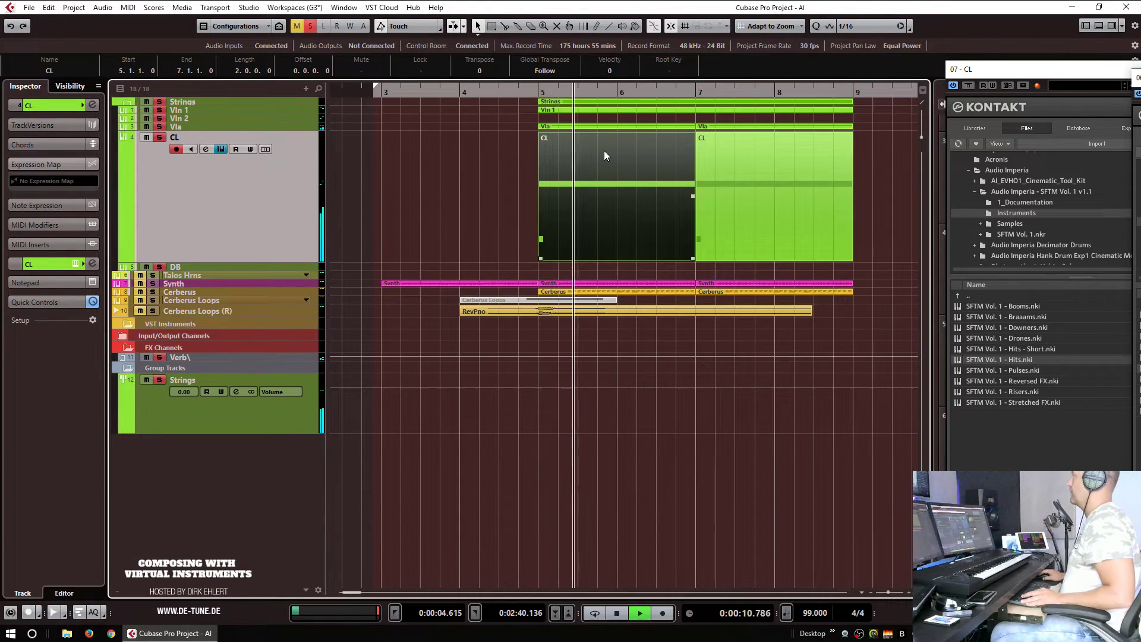
Step: Replace the Vla and CL parts at bar 7 with duplicates of the adjusted bar 5 parts
{"action": "left_click", "coordinate": [874, 127]}
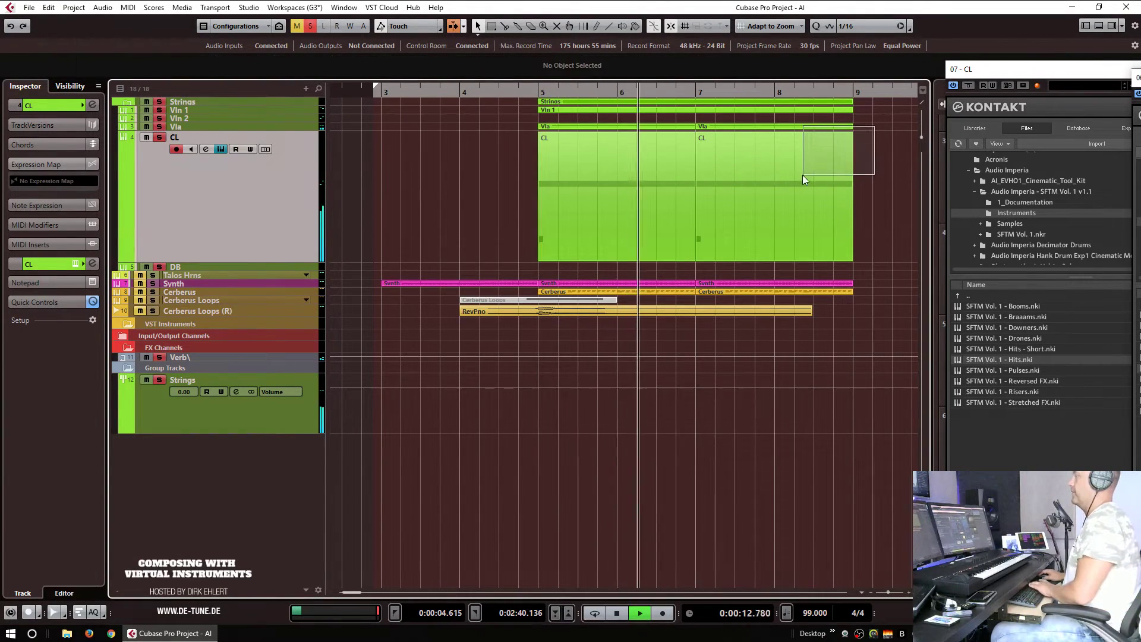
{"action": "key", "text": "space"}
{"action": "left_click_drag", "start_coordinate": [739, 166], "coordinate": [631, 267]}
{"action": "key", "text": "ctrl+d"}
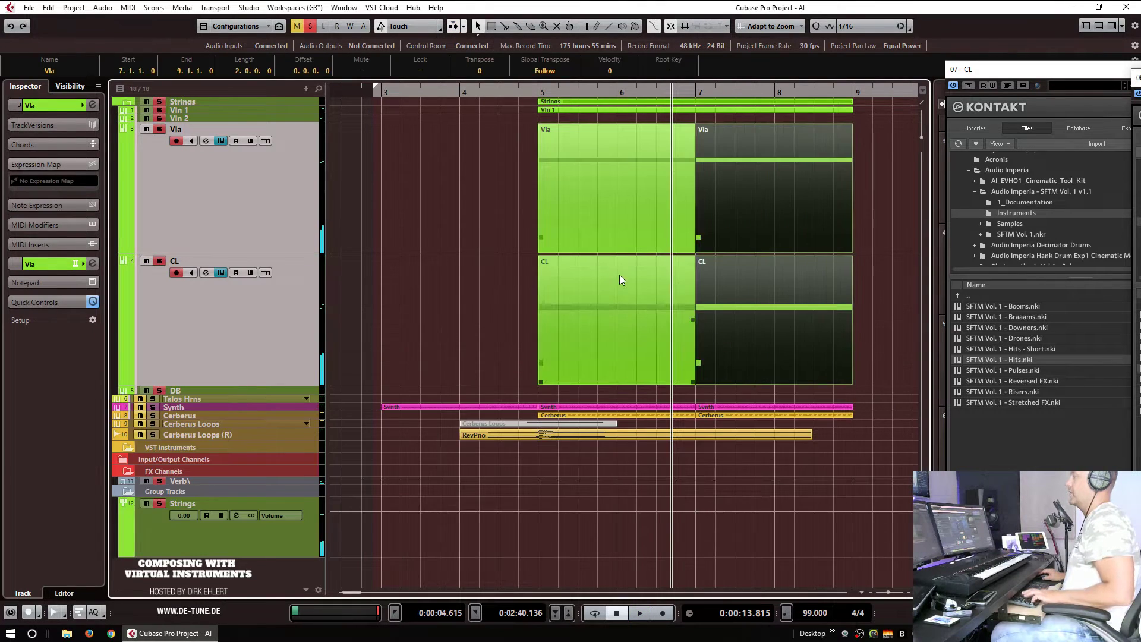
Step: Audition the articulations of the DB track's Jaeger double bass instrument and switch it to Spiccato
{"action": "left_click", "coordinate": [205, 390]}
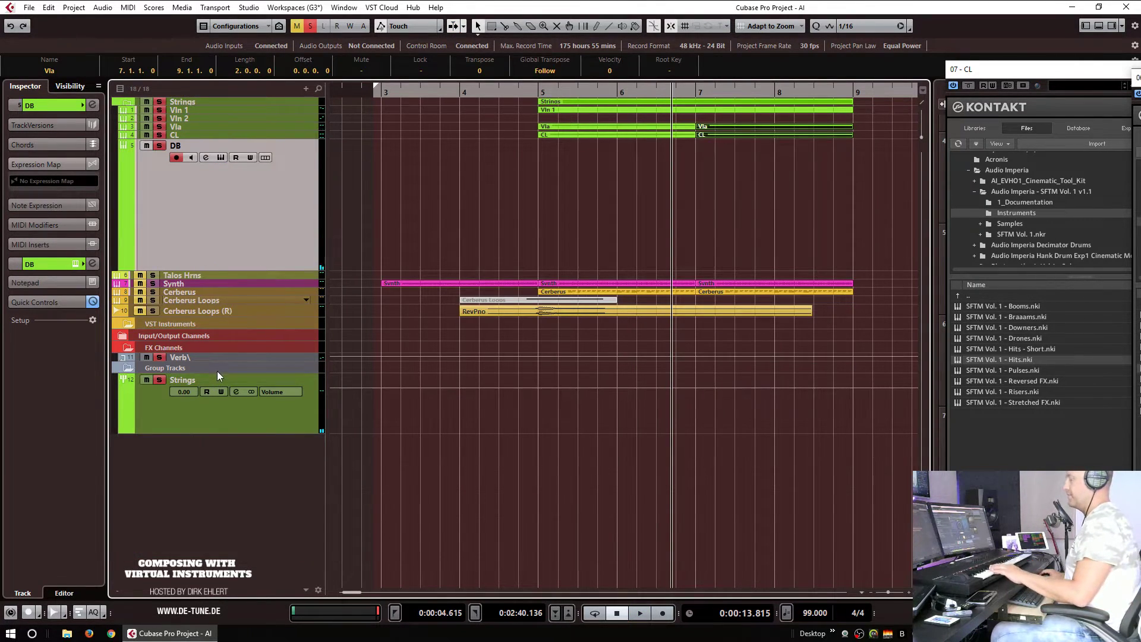
{"action": "left_click", "coordinate": [77, 263]}
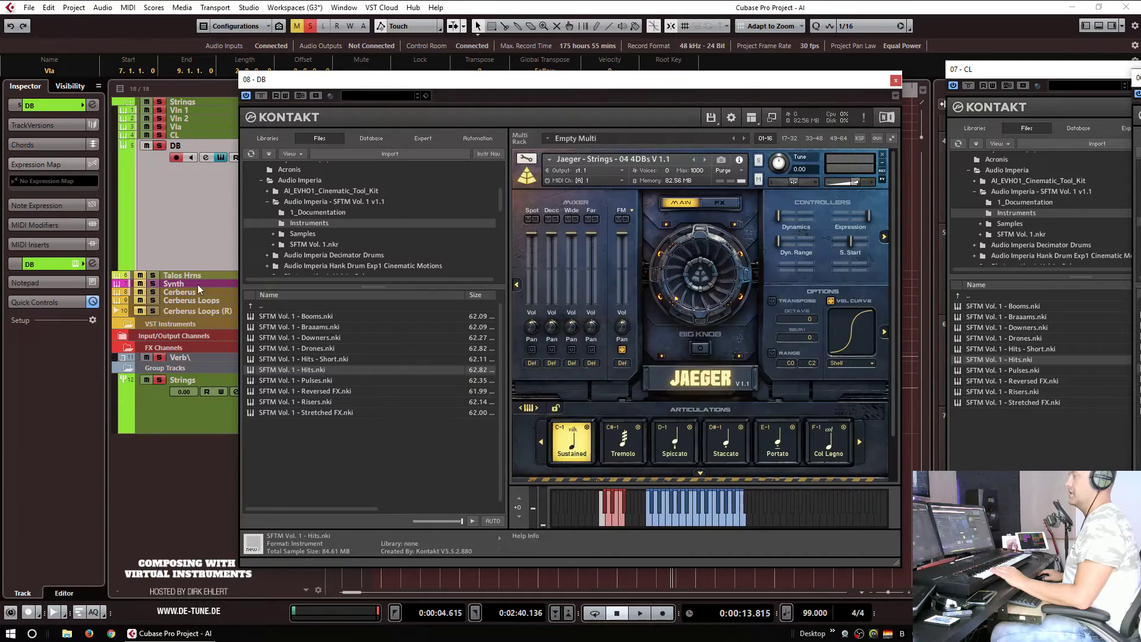
{"action": "left_click", "coordinate": [610, 511]}
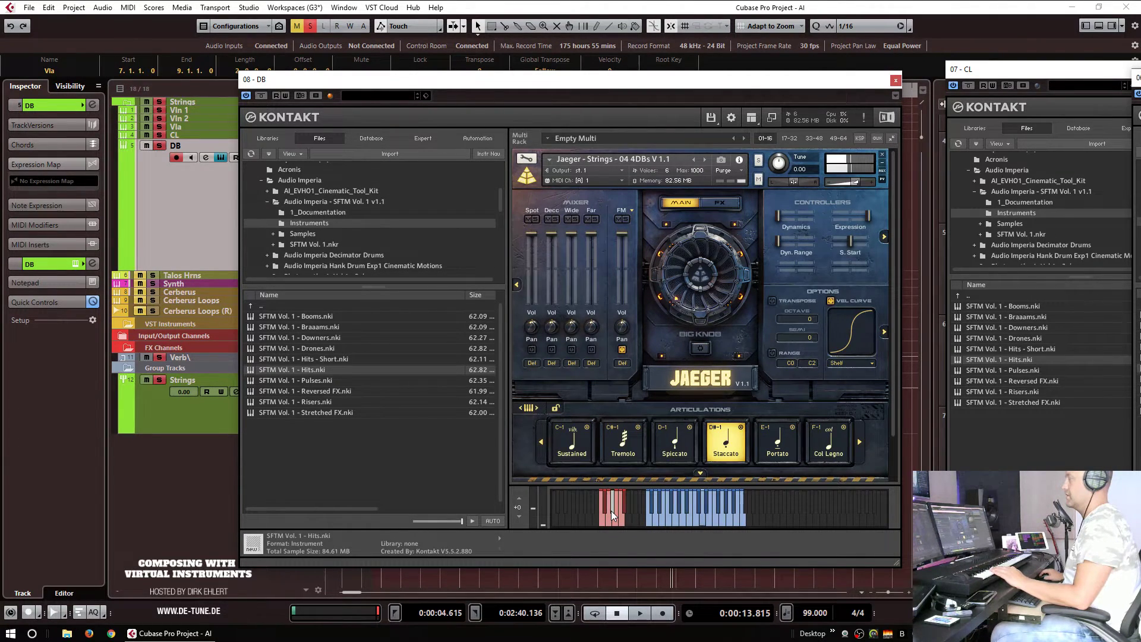
{"action": "left_click", "coordinate": [607, 515]}
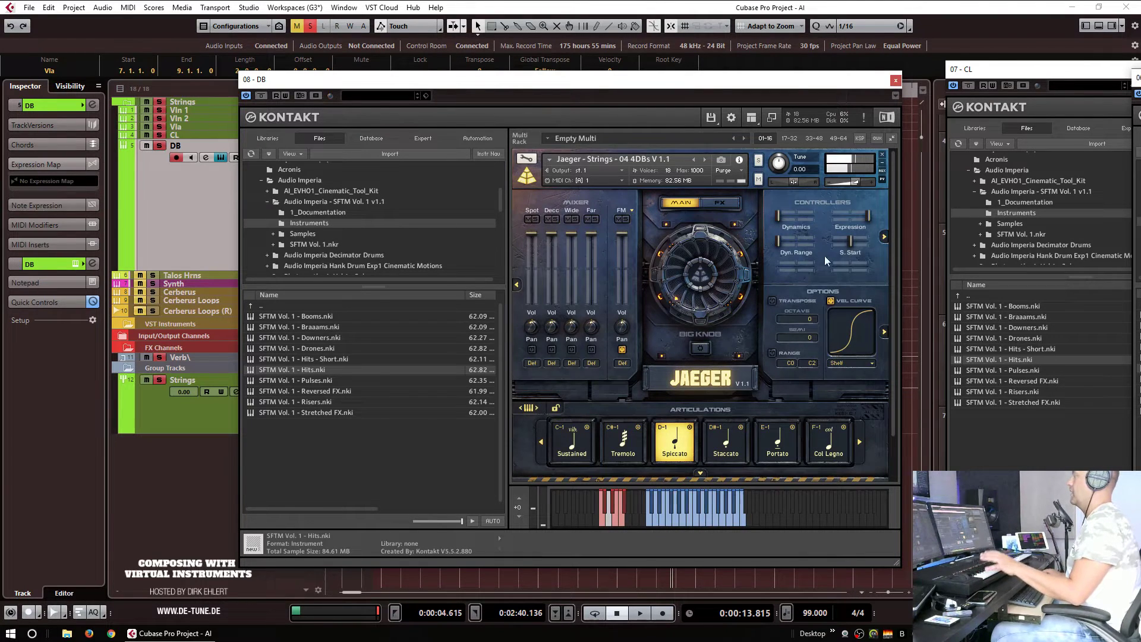
{"action": "left_click", "coordinate": [896, 81]}
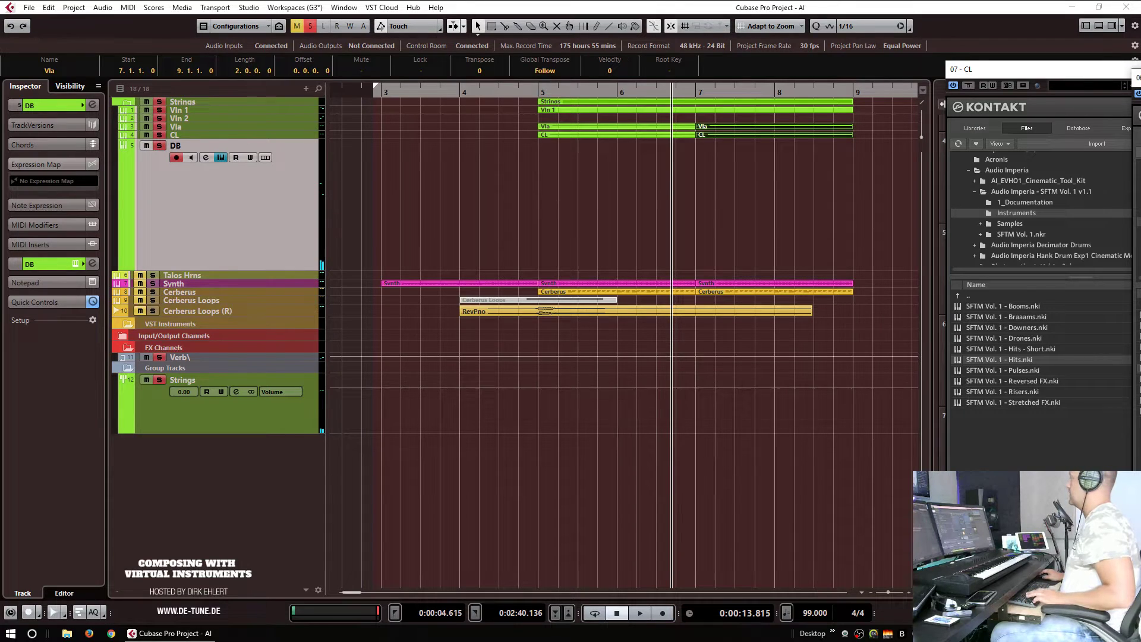
Step: Create a DB part from bar 5 to bar 7 and add the D-1 Spiccato keyswitch note at its start
{"action": "left_click", "coordinate": [611, 191]}
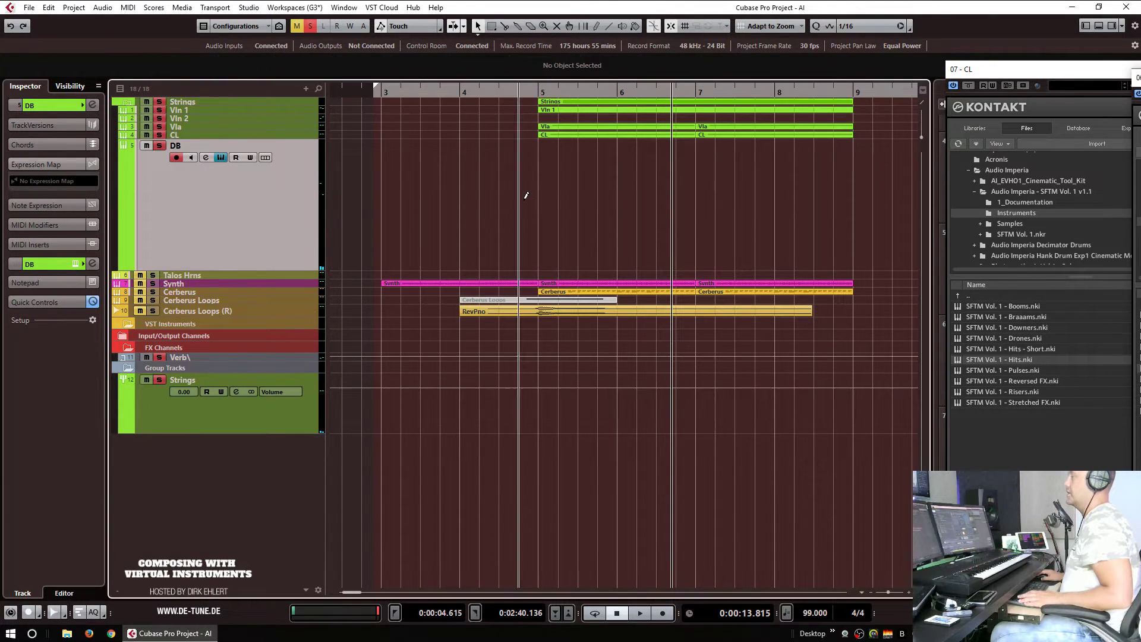
{"action": "mouse_move", "coordinate": [546, 193]}
{"action": "left_mouse_down"}
{"action": "mouse_move", "coordinate": [711, 184]}
{"action": "mouse_move", "coordinate": [692, 184]}
{"action": "left_mouse_up"}
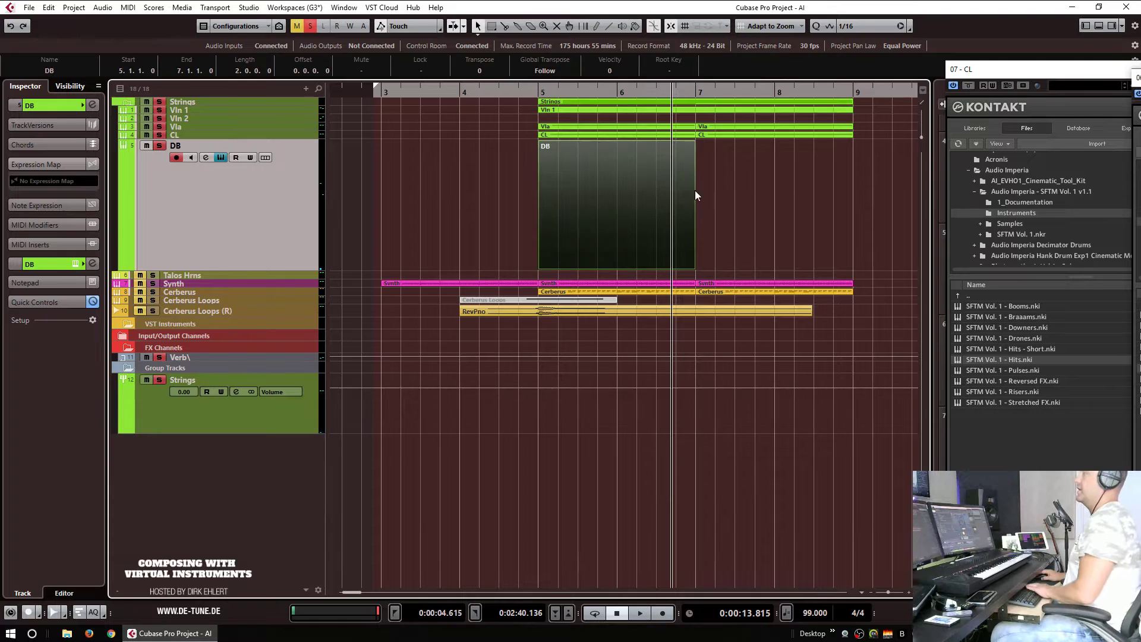
{"action": "double_click", "coordinate": [693, 183]}
{"action": "scroll", "coordinate": [208, 352], "scroll_direction": "down", "scroll_amount": 7}
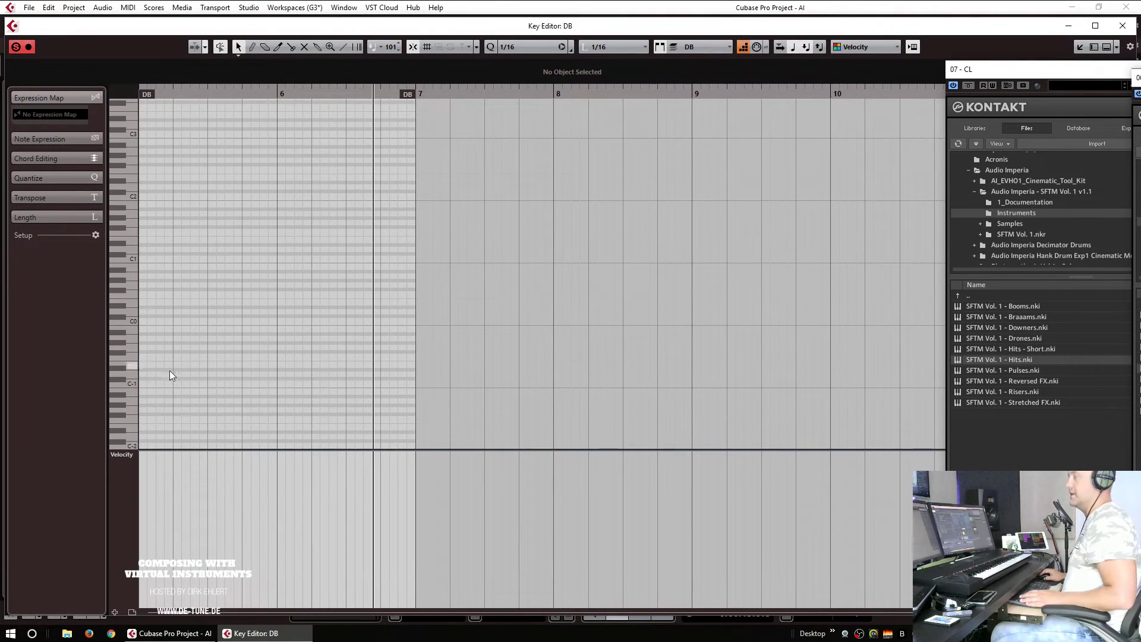
{"action": "left_click", "coordinate": [143, 373], "text": "alt"}
Step: Step-enter six D1 and D2 octave hits across bar 5 of the DB part, audition them, and duplicate them into bar 6
{"action": "left_click", "coordinate": [143, 201]}
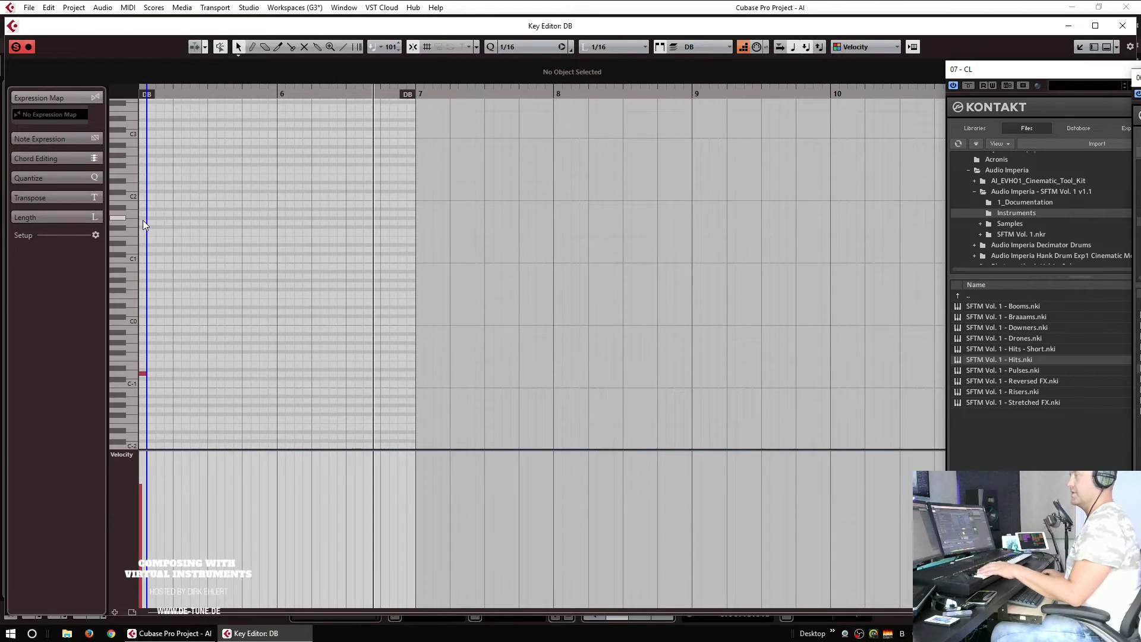
{"action": "left_click", "coordinate": [142, 221]}
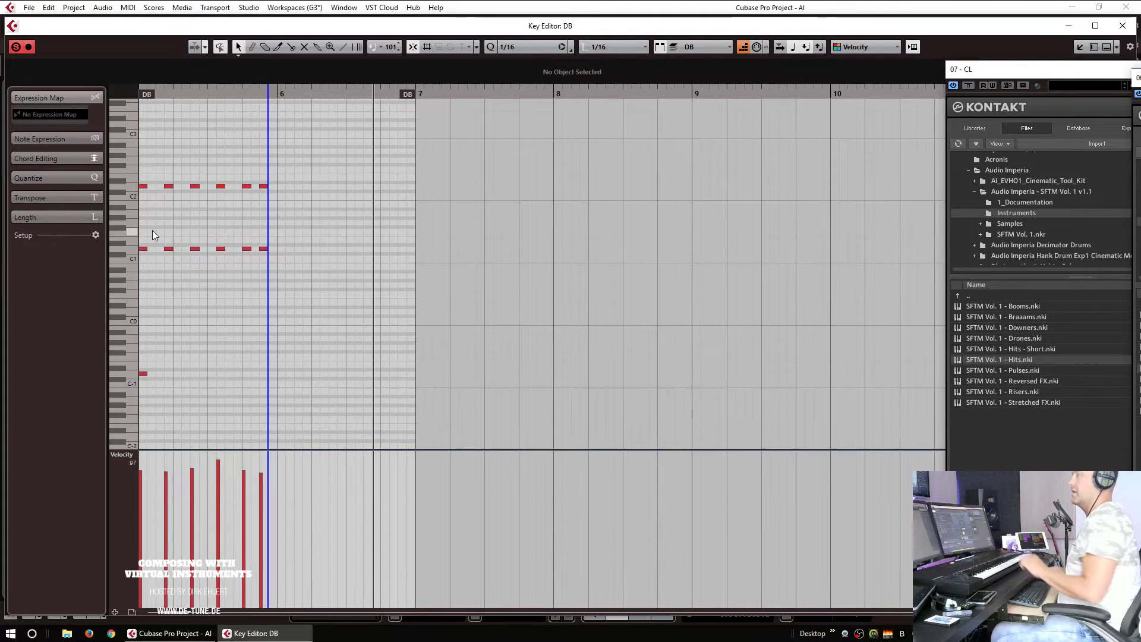
{"action": "scroll", "coordinate": [323, 137], "scroll_direction": "left", "scroll_amount": 3}
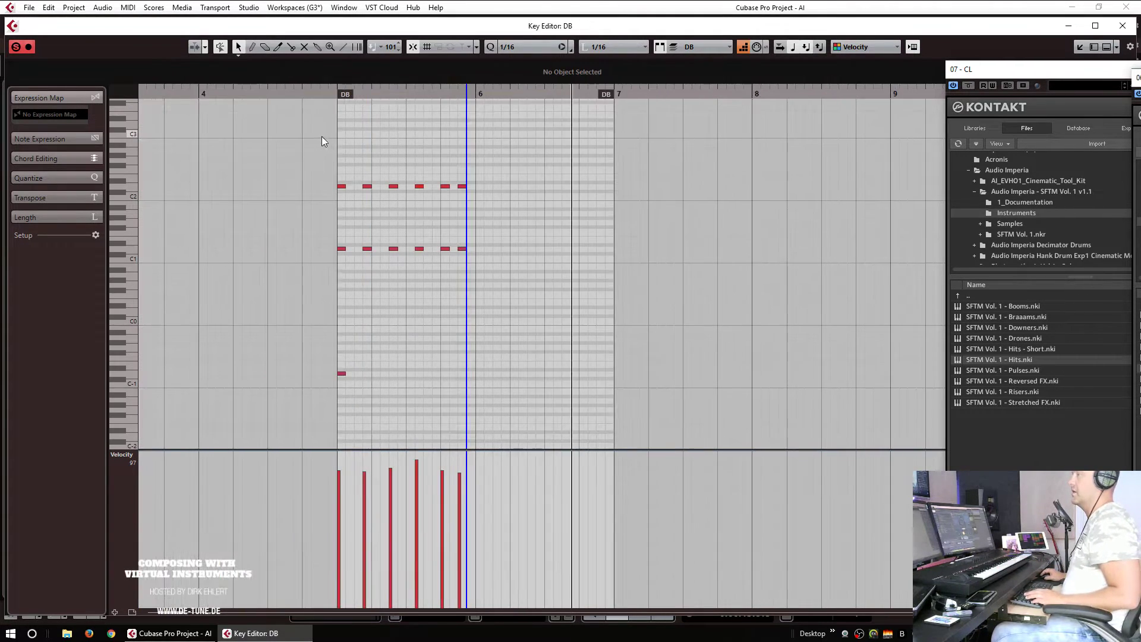
{"action": "left_click", "coordinate": [328, 95]}
{"action": "key", "text": "space"}
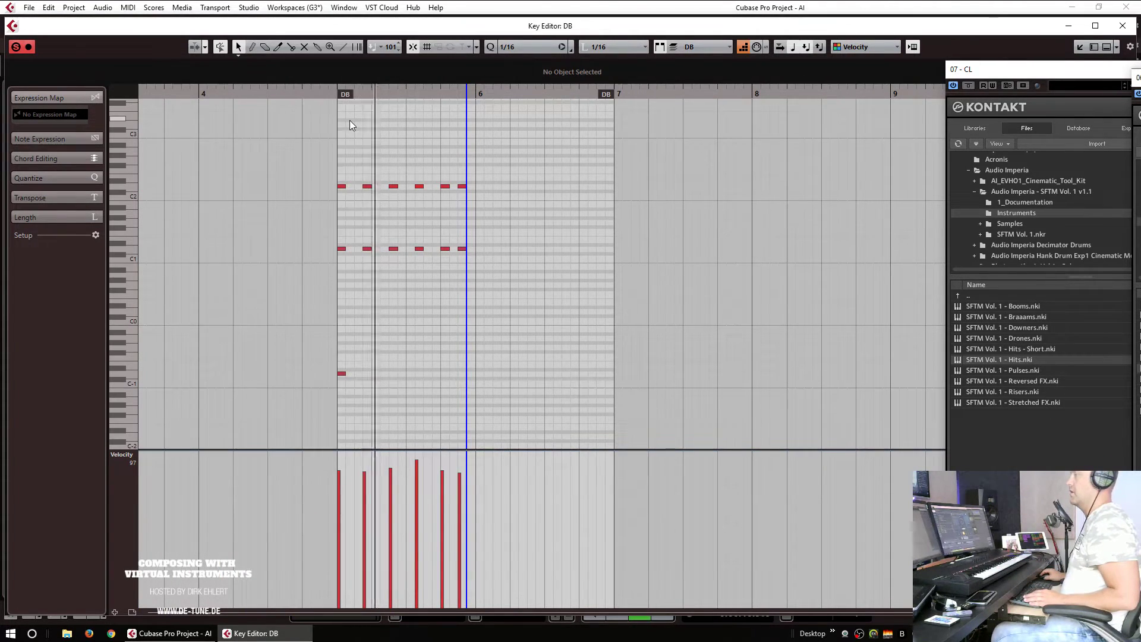
{"action": "left_click_drag", "start_coordinate": [506, 151], "coordinate": [301, 262]}
{"action": "key", "text": "ctrl+d"}
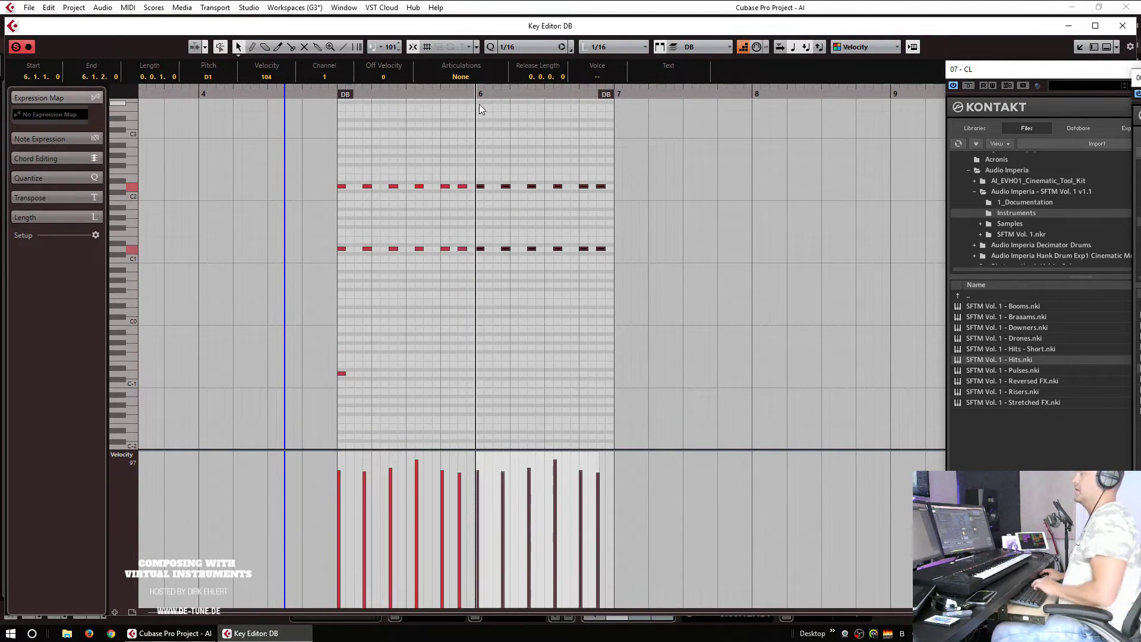
Step: Play the soloed strings from bar 5 to hear the double bass rhythm with the violas and celli
{"action": "key", "text": "Return"}
{"action": "left_click", "coordinate": [537, 90]}
{"action": "left_click", "coordinate": [540, 146]}
{"action": "key", "text": "space"}
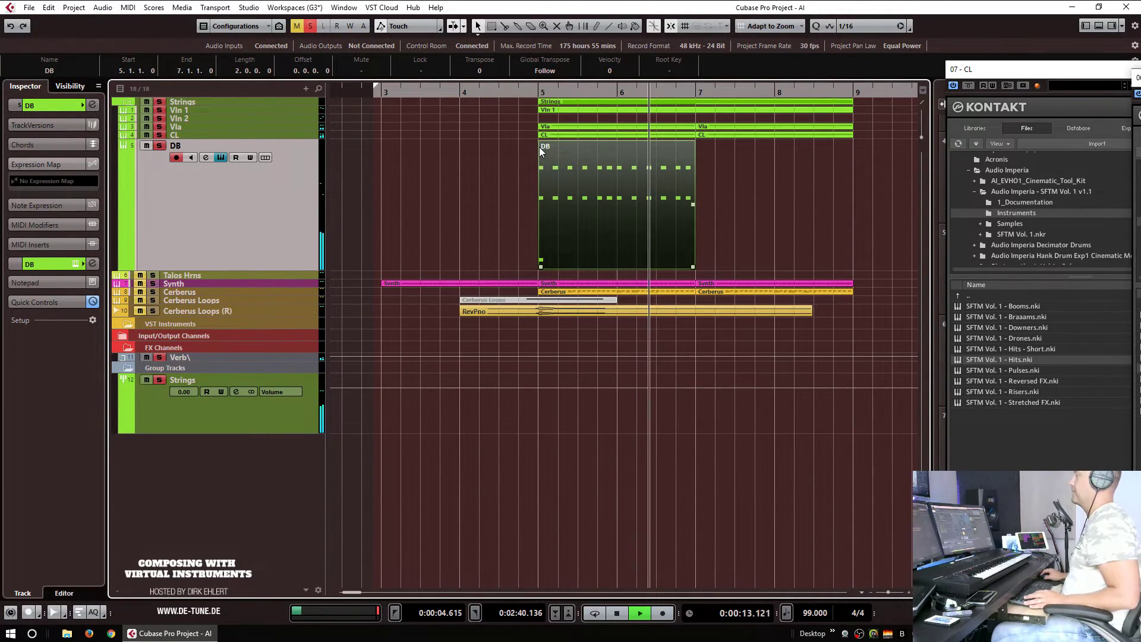
{"action": "key", "text": "space"}
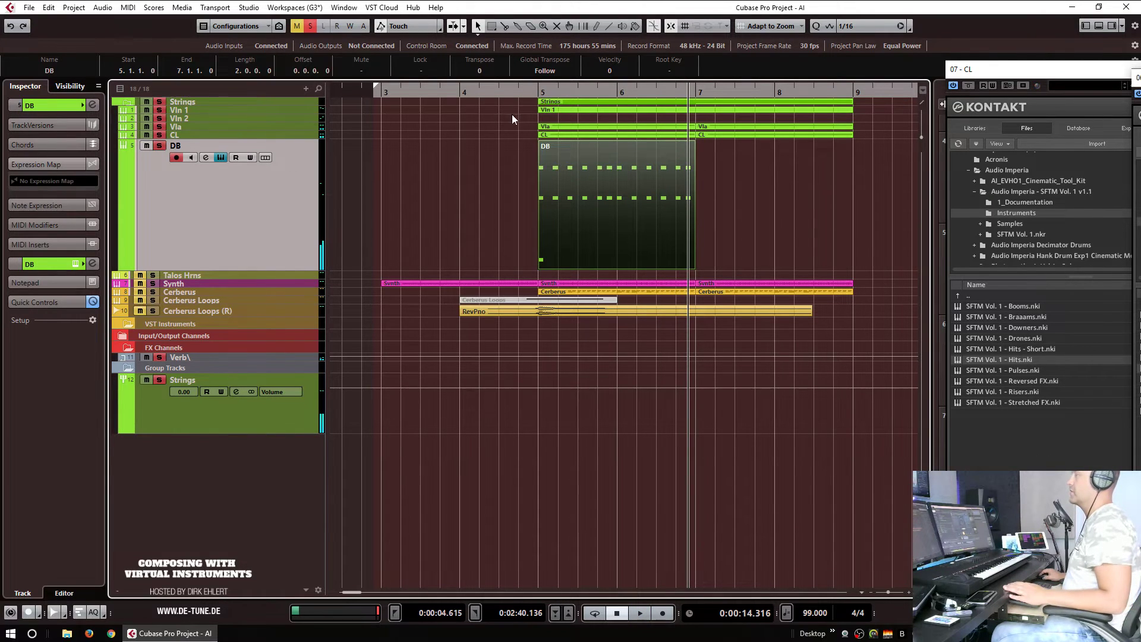
Step: Open the Vln 1 part for step input from bar 5 and set the length quantize to 1/32
{"action": "left_click", "coordinate": [612, 109]}
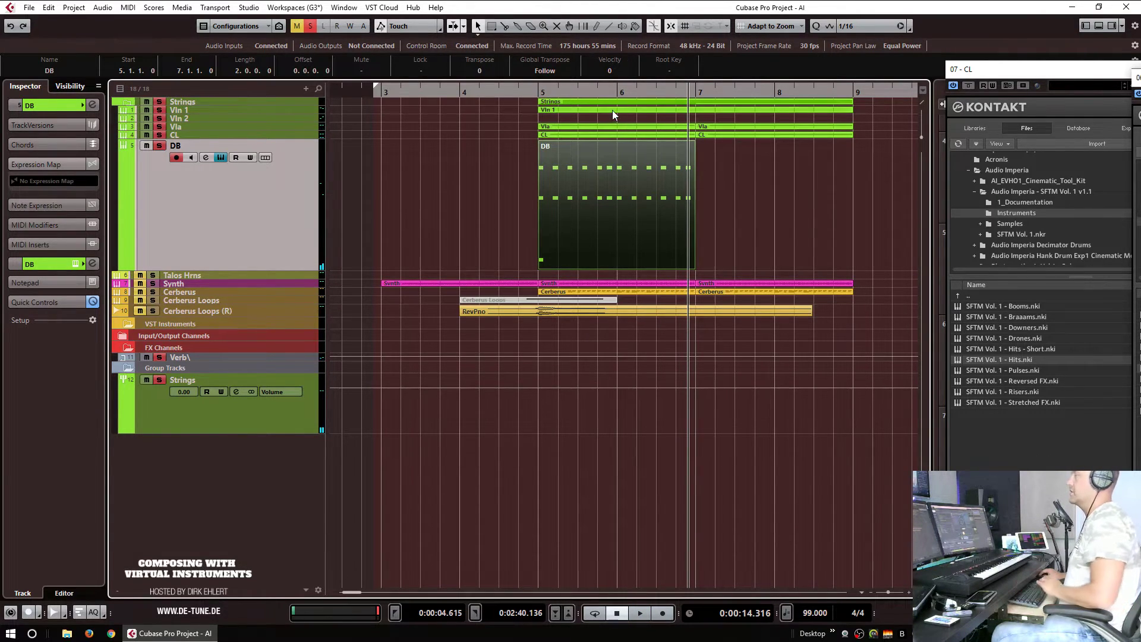
{"action": "double_click", "coordinate": [583, 155]}
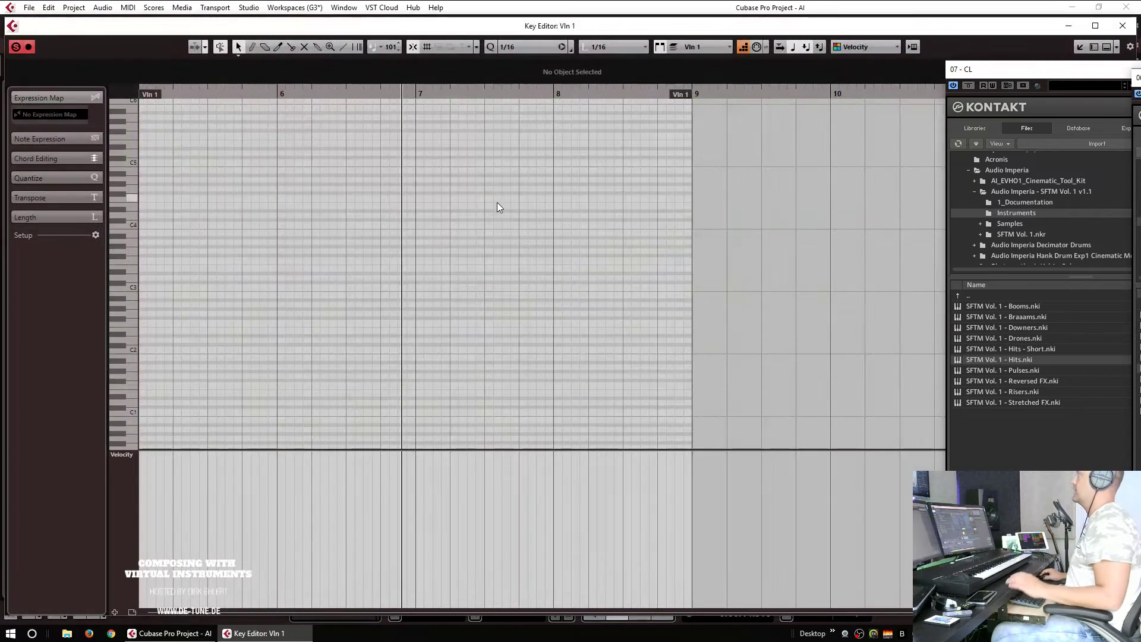
{"action": "left_click", "coordinate": [141, 168]}
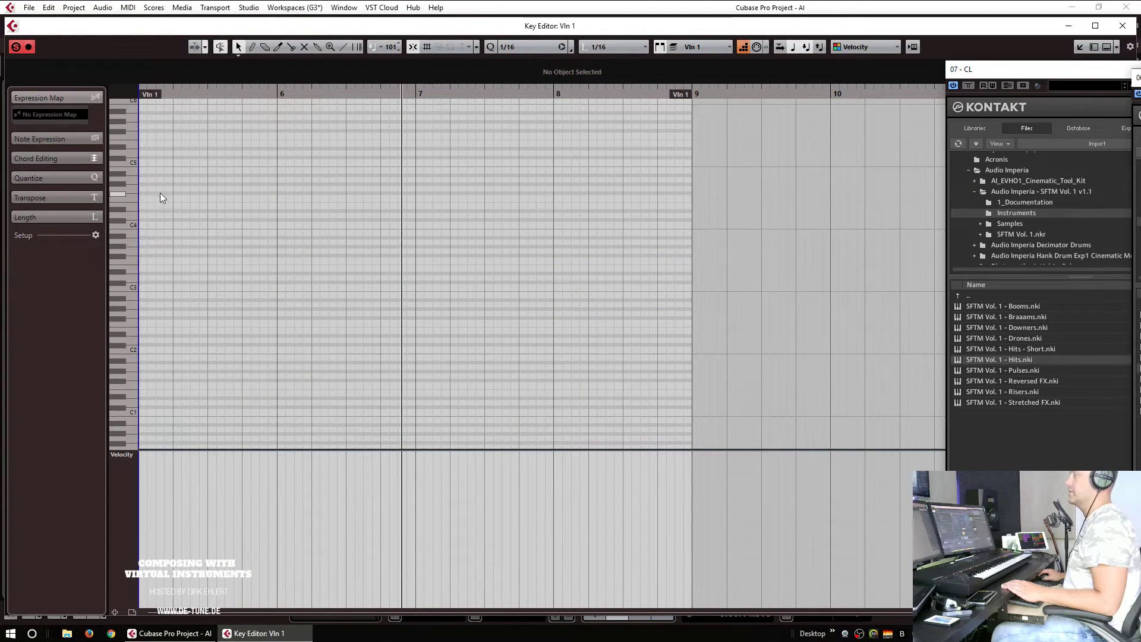
{"action": "left_click", "coordinate": [743, 50]}
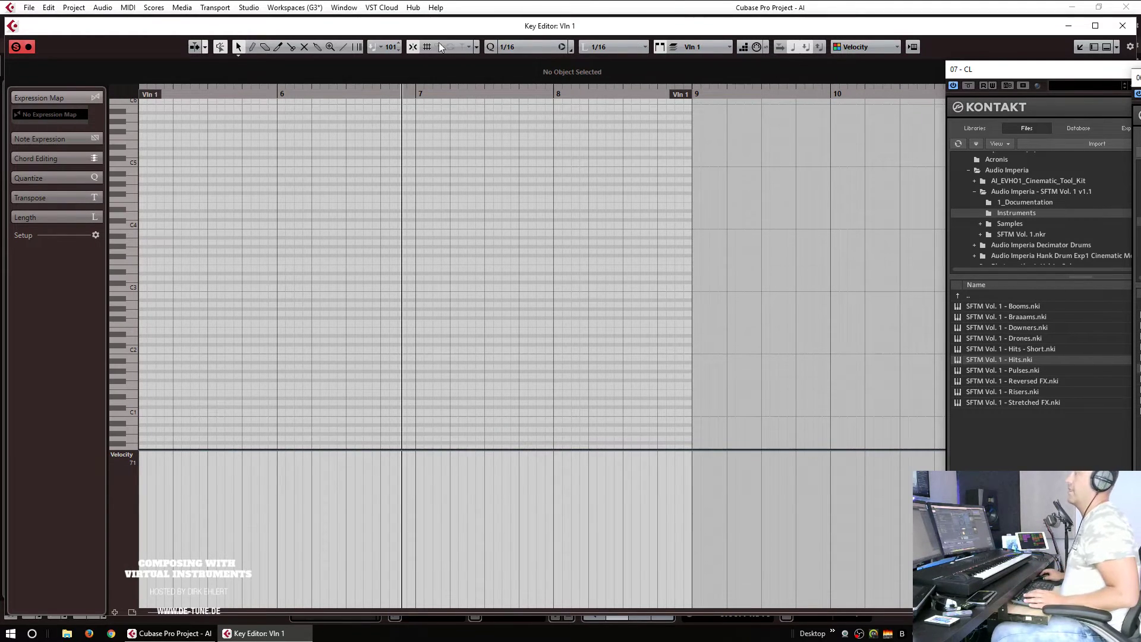
{"action": "left_click", "coordinate": [598, 48]}
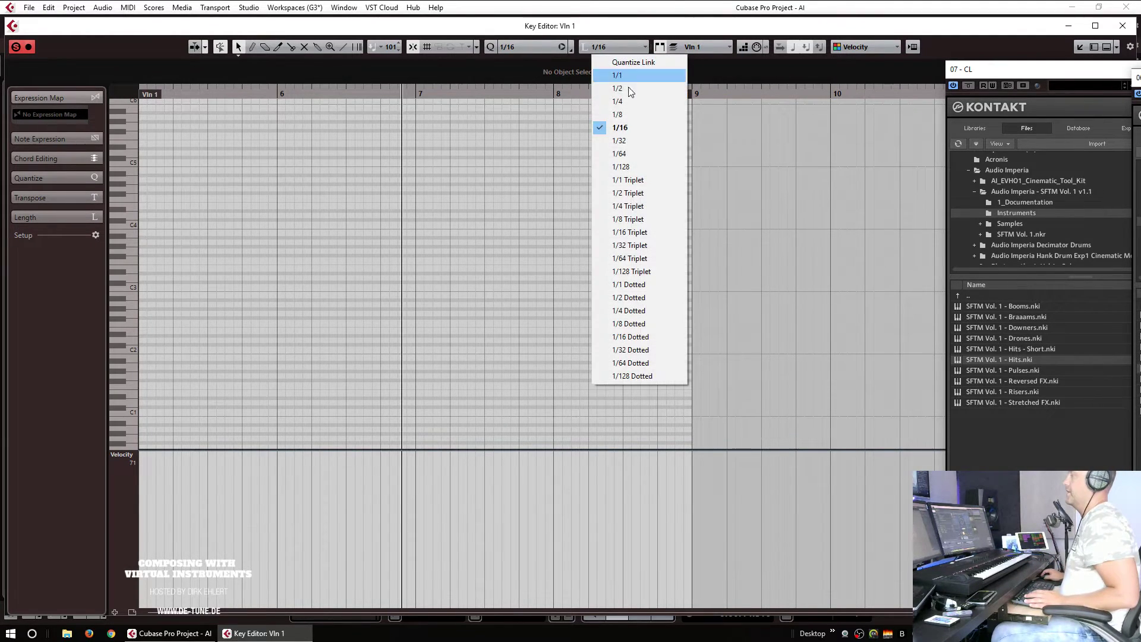
{"action": "left_click", "coordinate": [644, 140]}
{"action": "left_click", "coordinate": [742, 47]}
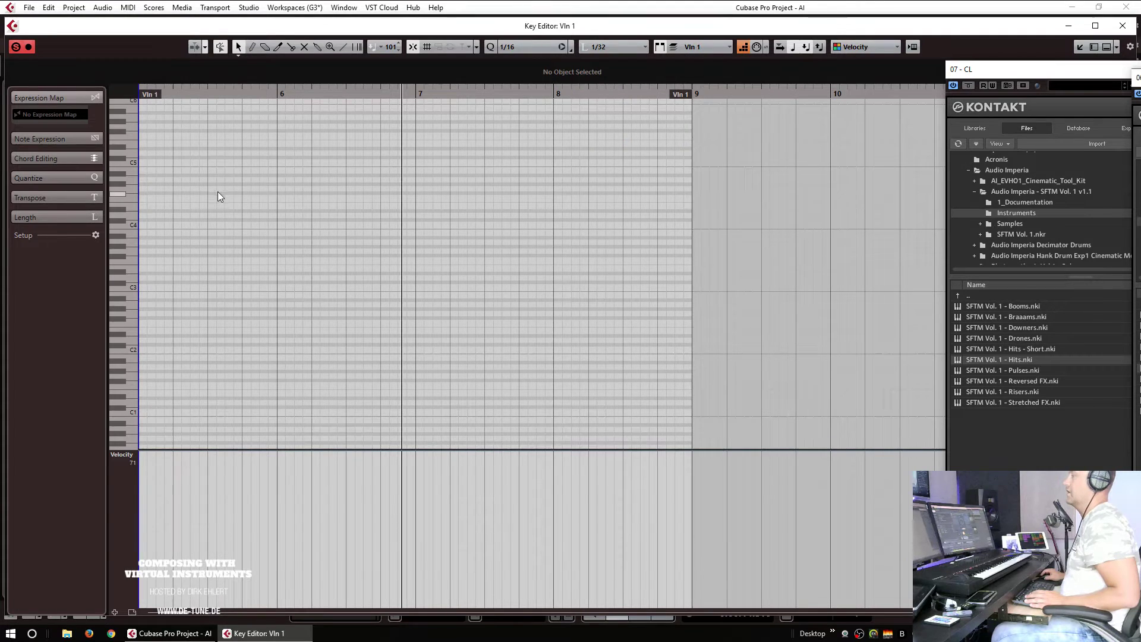
{"action": "left_click", "coordinate": [148, 206]}
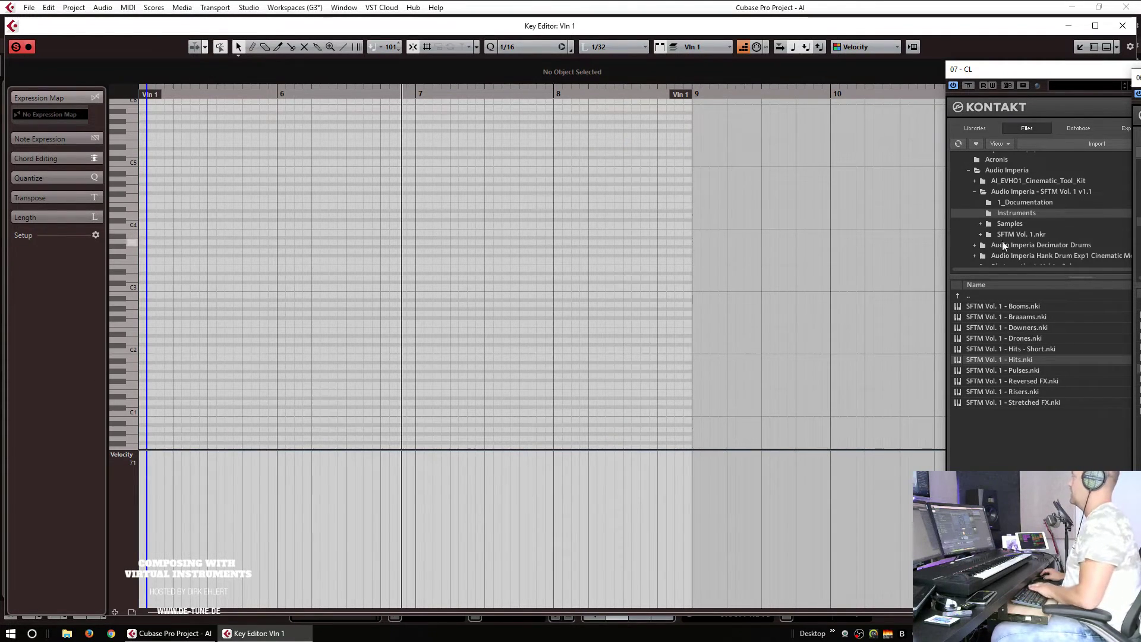
Step: Check the Spiccato keyswitch in the Vln 1 instrument and add a D#0 keyswitch note at the start of its part
{"action": "key", "text": "Escape"}
{"action": "left_click", "coordinate": [76, 263]}
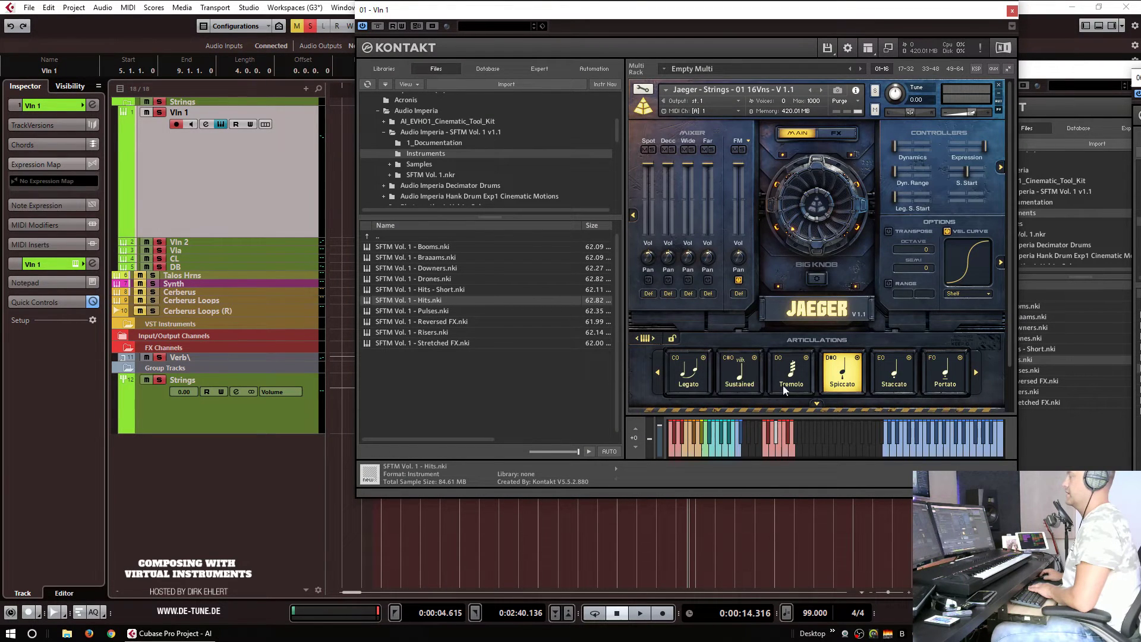
{"action": "left_click", "coordinate": [1011, 10]}
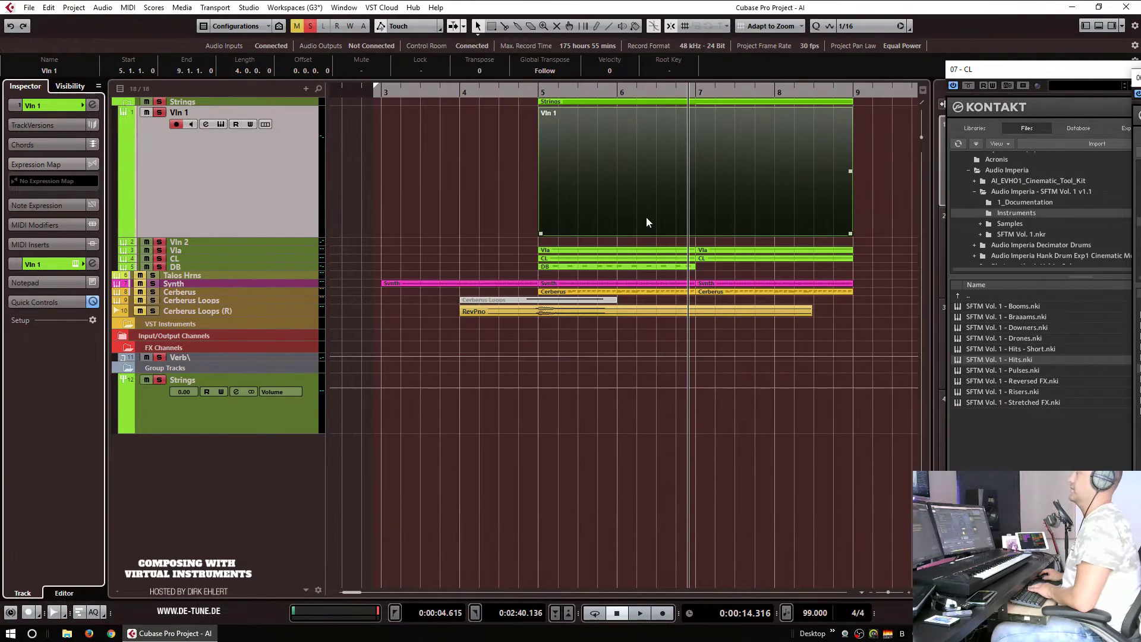
{"action": "double_click", "coordinate": [549, 234]}
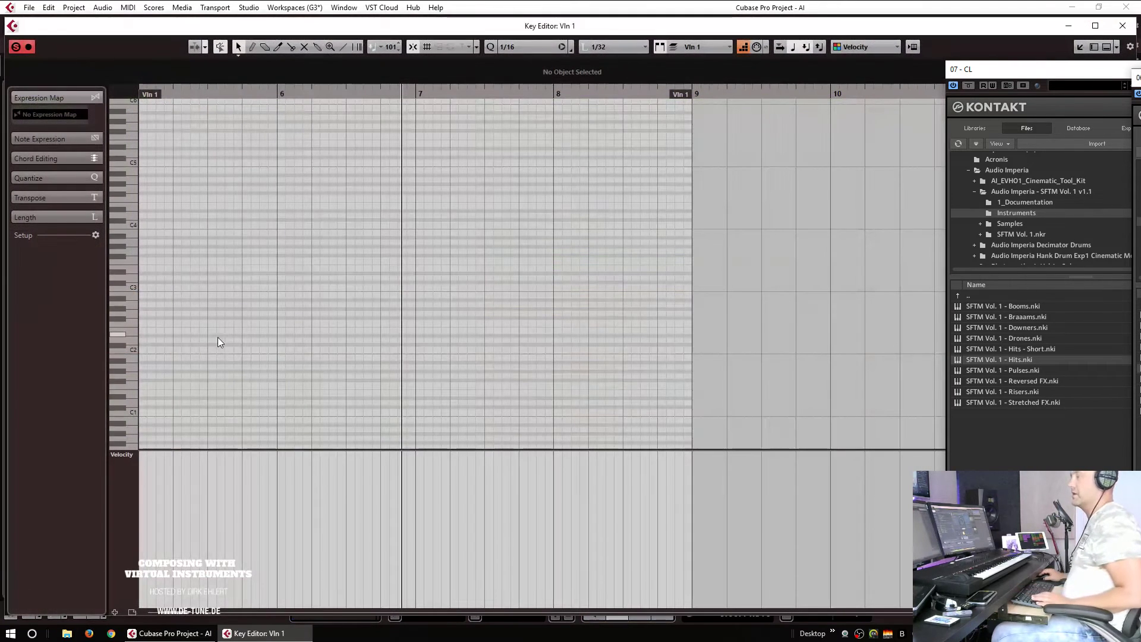
{"action": "left_click", "coordinate": [142, 390], "text": "alt"}
Step: Step-enter a sixteenth-note spiccato line starting on D3 across bars 5 and 6 of Vln 1, and duplicate it into bars 7 and 8
{"action": "scroll", "coordinate": [384, 241], "scroll_direction": "left", "scroll_amount": 2}
{"action": "left_click", "coordinate": [348, 204]}
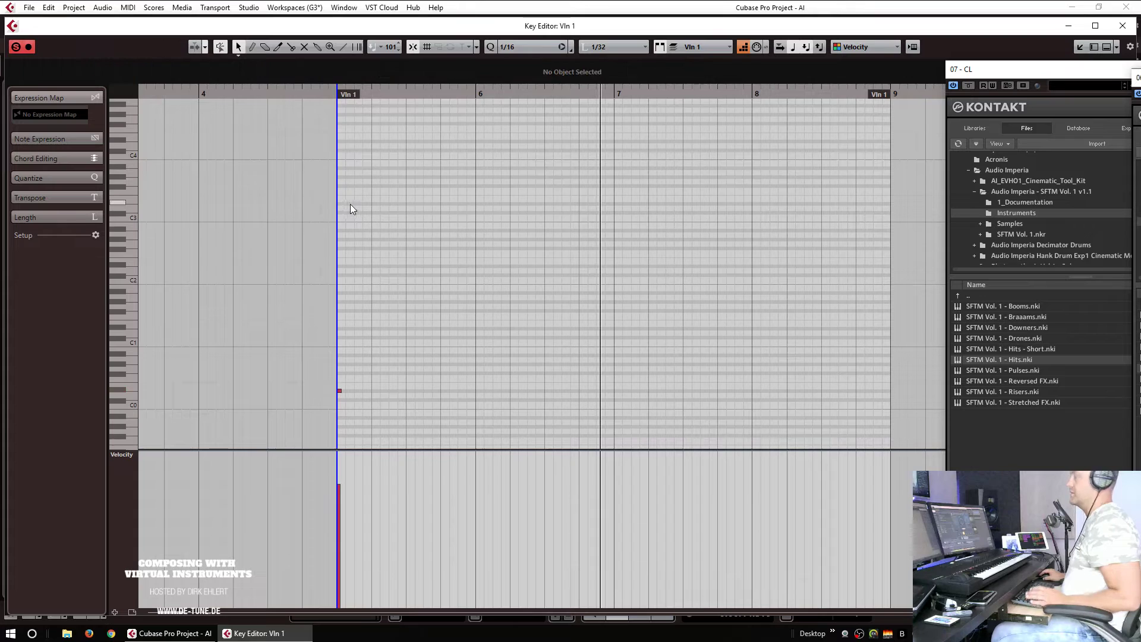
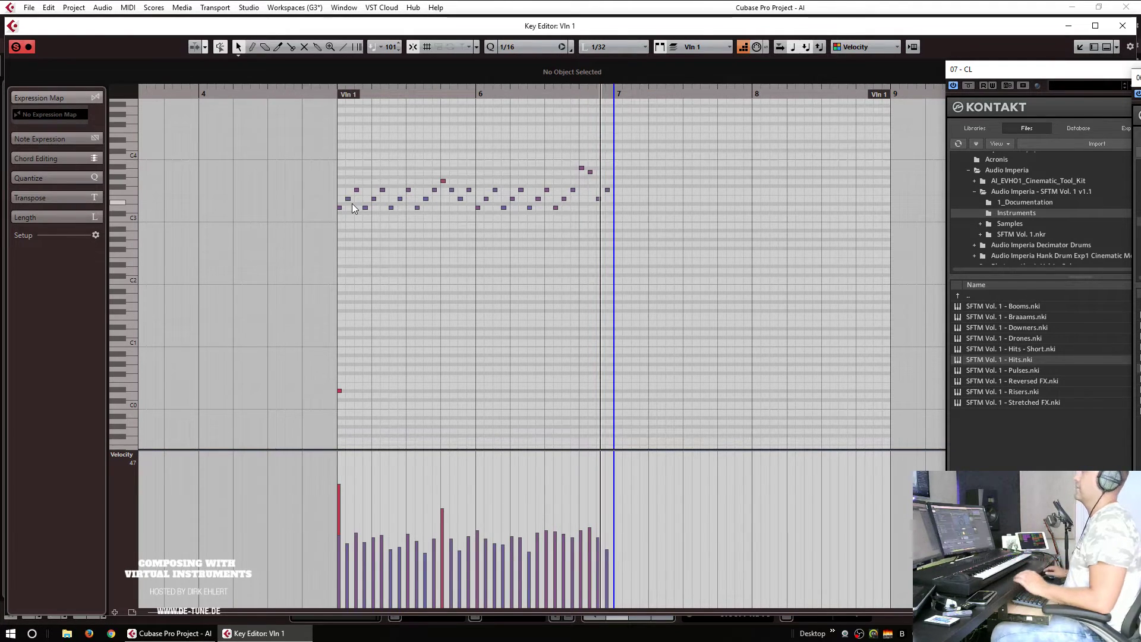
{"action": "left_click_drag", "start_coordinate": [667, 141], "coordinate": [242, 239]}
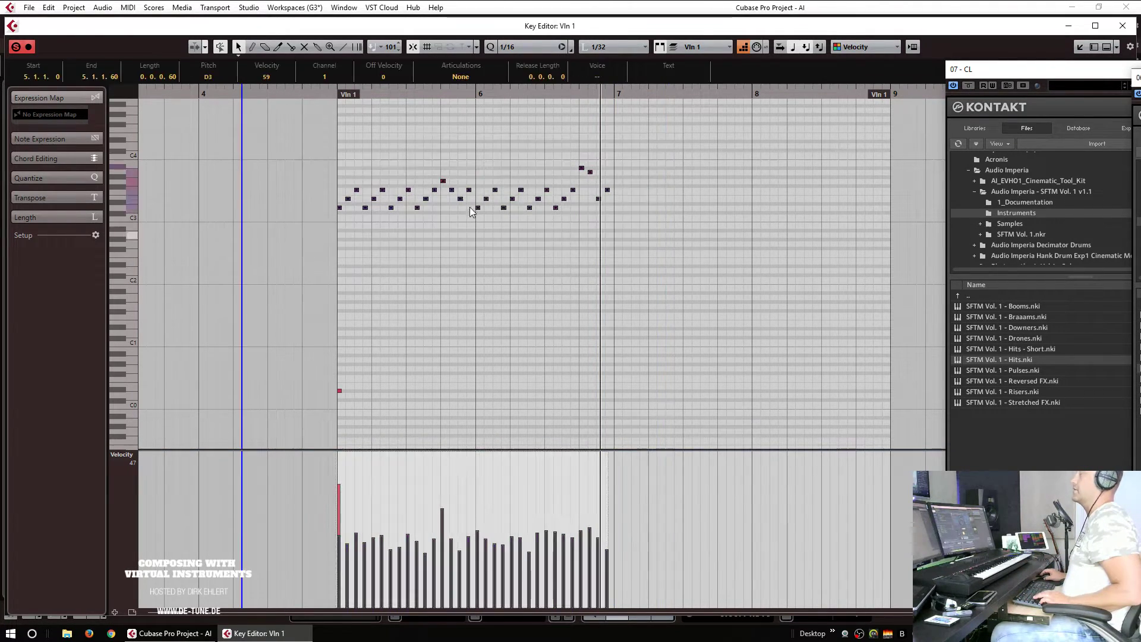
{"action": "key", "text": "ctrl+d"}
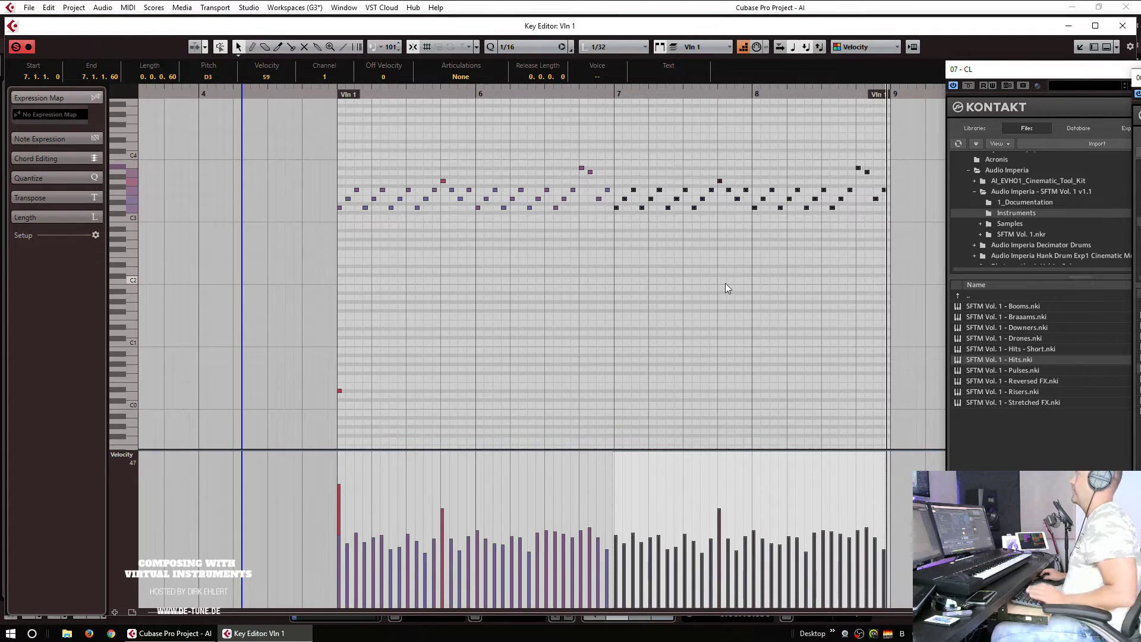
Step: Play the arrangement from before bar 5 and duplicate the two-bar DB part to bar 7
{"action": "key", "text": "Escape"}
{"action": "double_click", "coordinate": [501, 93]}
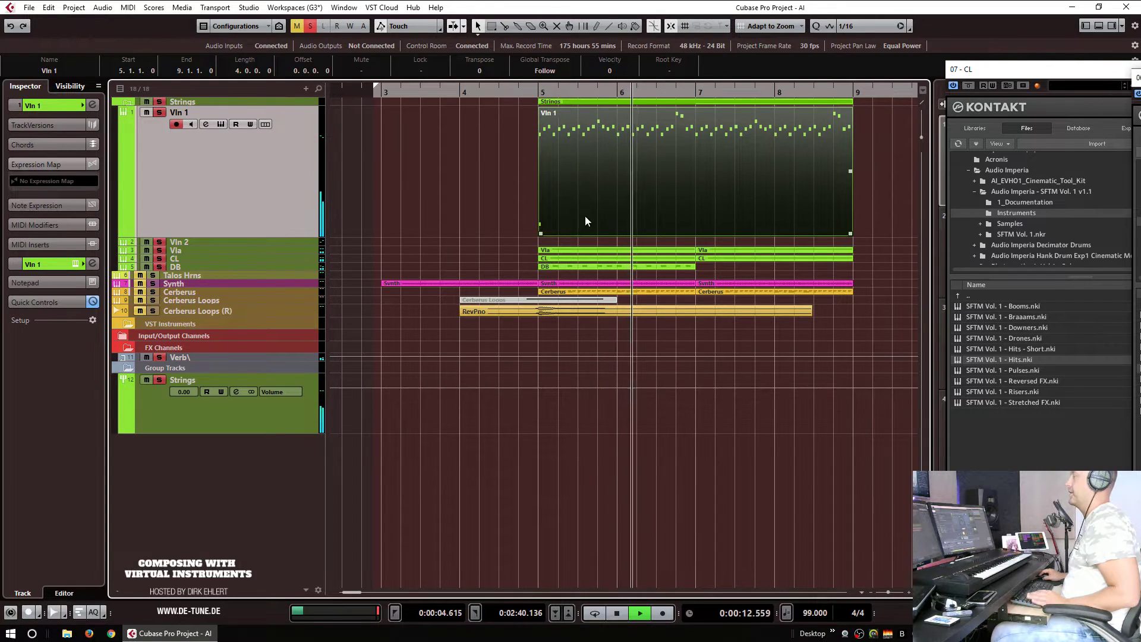
{"action": "left_click", "coordinate": [575, 267]}
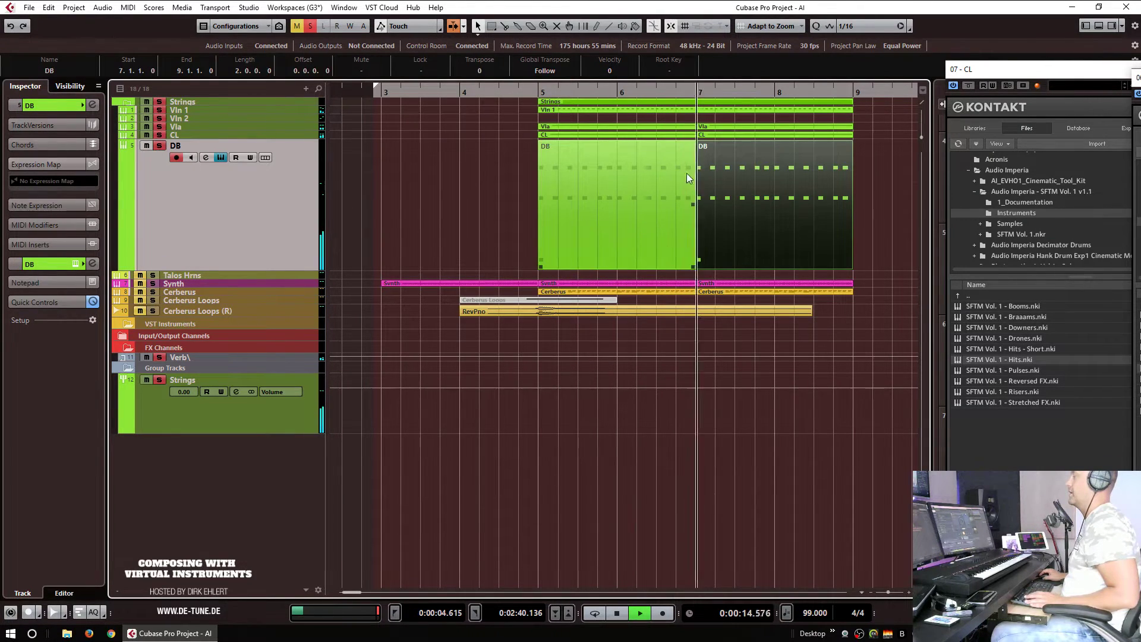
Step: Stop playback and split the Vln 1 part at bar 7
{"action": "key", "text": "space"}
{"action": "key", "text": "3"}
{"action": "key", "text": "1"}
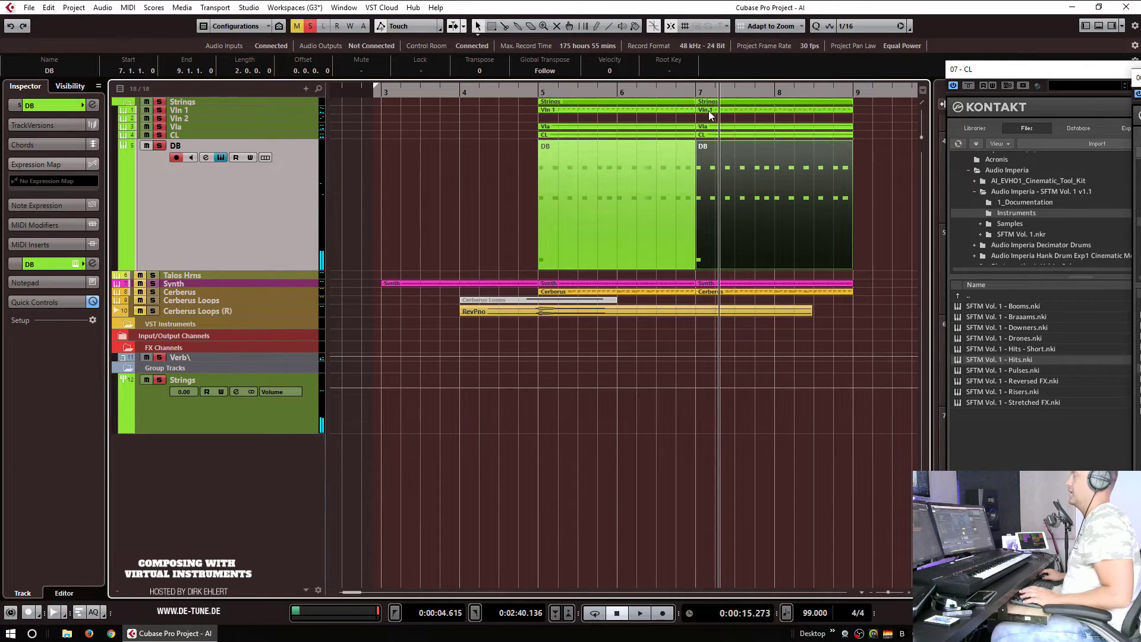
Step: Copy the bar 7 Vln 1 part onto the Vln 2 track and name the copied part Vln 2
{"action": "left_click_drag", "start_coordinate": [708, 110], "coordinate": [714, 241]}
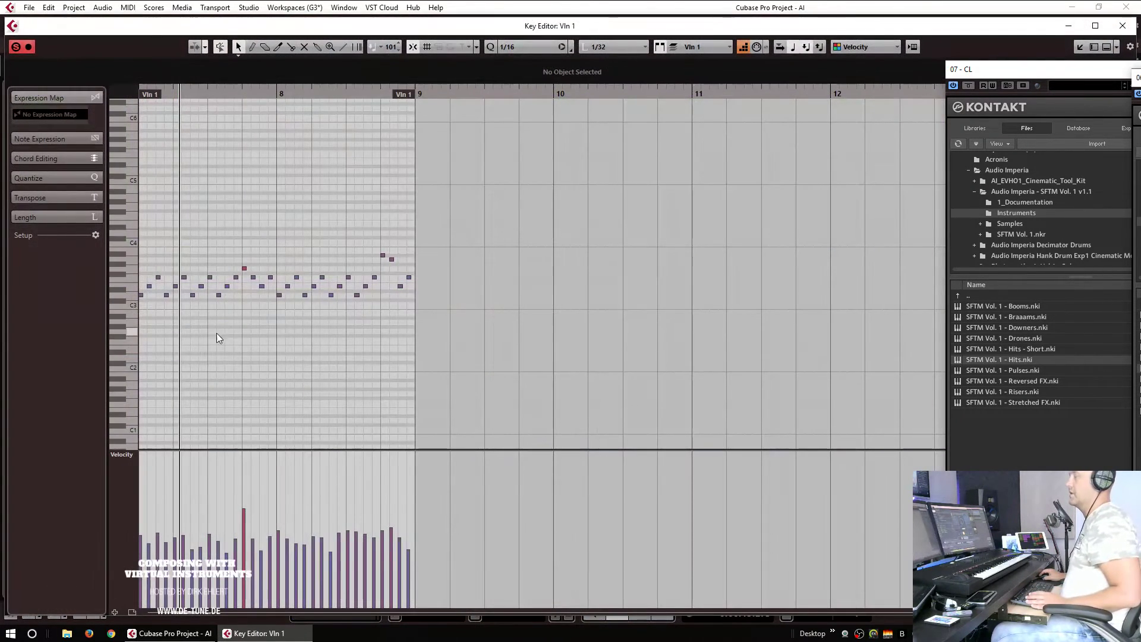
{"action": "scroll", "coordinate": [196, 353], "scroll_direction": "down", "scroll_amount": 2}
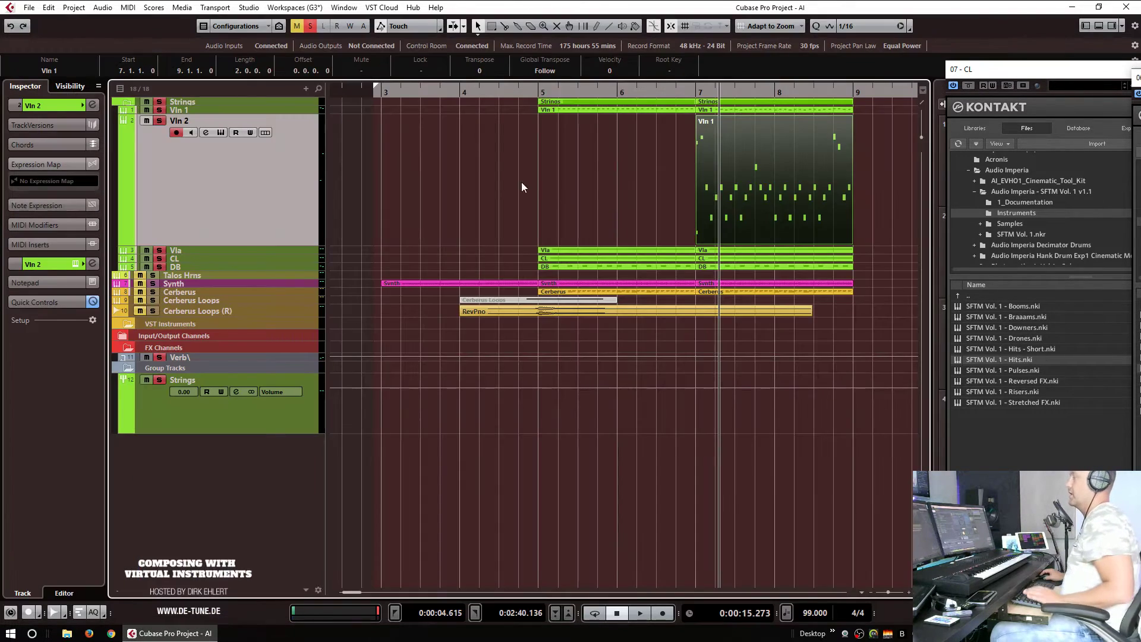
{"action": "double_click", "coordinate": [187, 123]}
{"action": "key", "text": "ctrl+Return"}
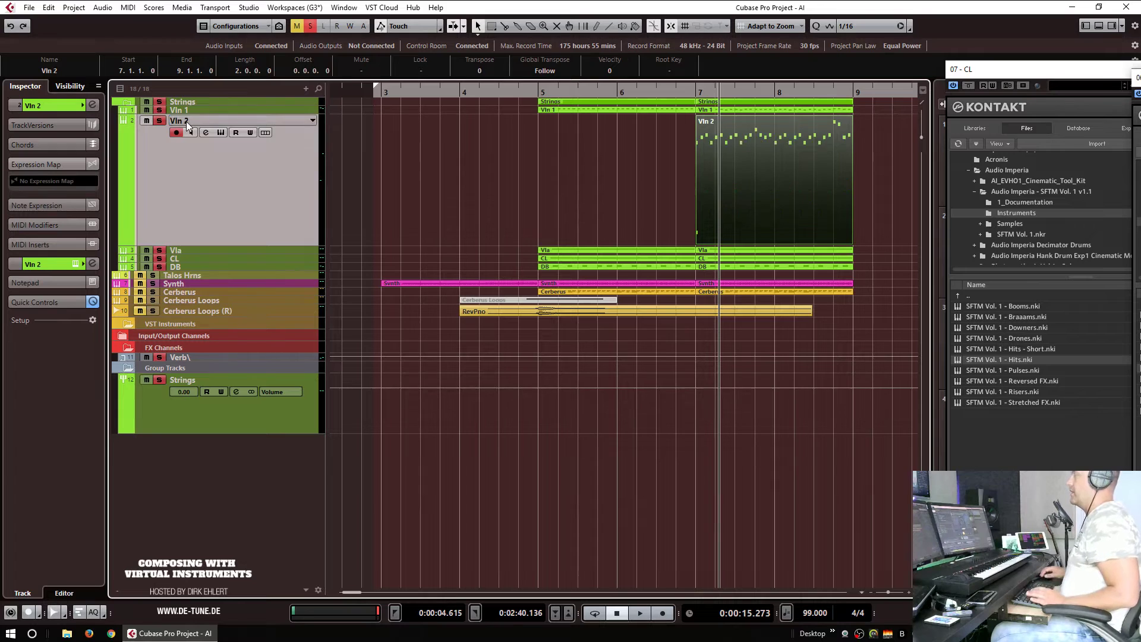
Step: Open the Preferences and look through the editing, event display, MIDI, record and scores pages for a part-naming option
{"action": "left_click", "coordinate": [28, 7]}
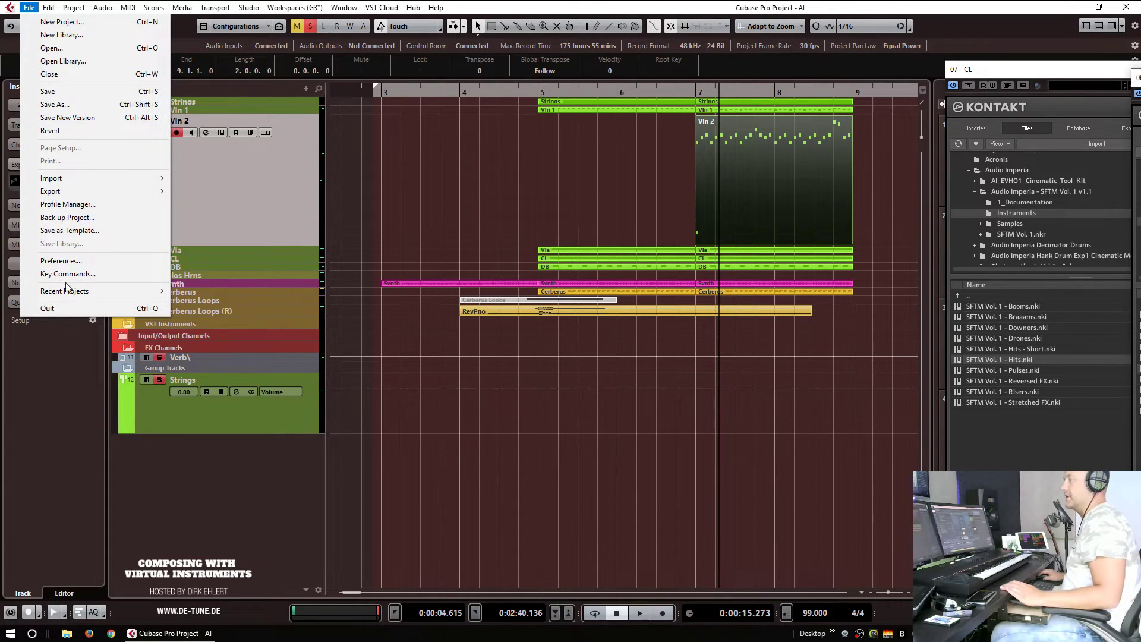
{"action": "left_click", "coordinate": [79, 260]}
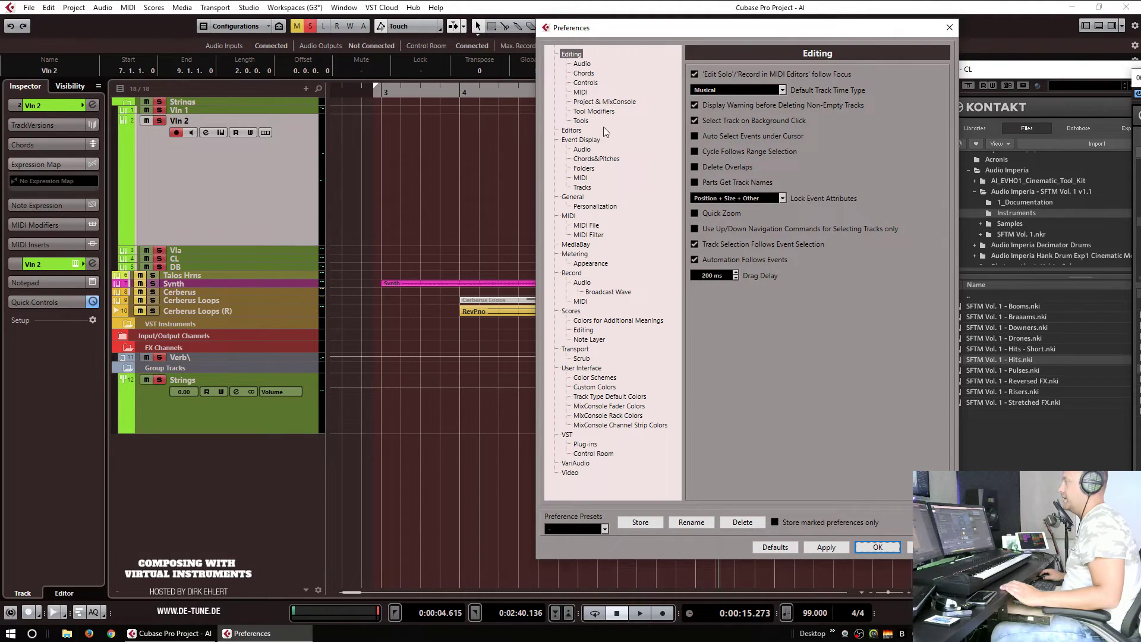
{"action": "left_click", "coordinate": [603, 102]}
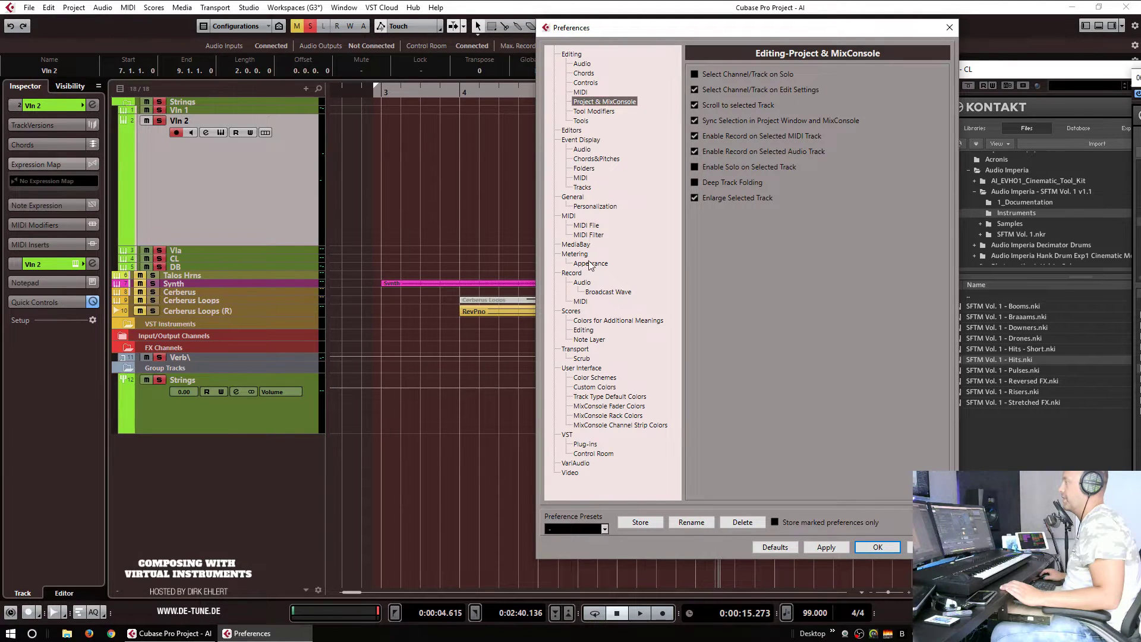
{"action": "left_click", "coordinate": [582, 140]}
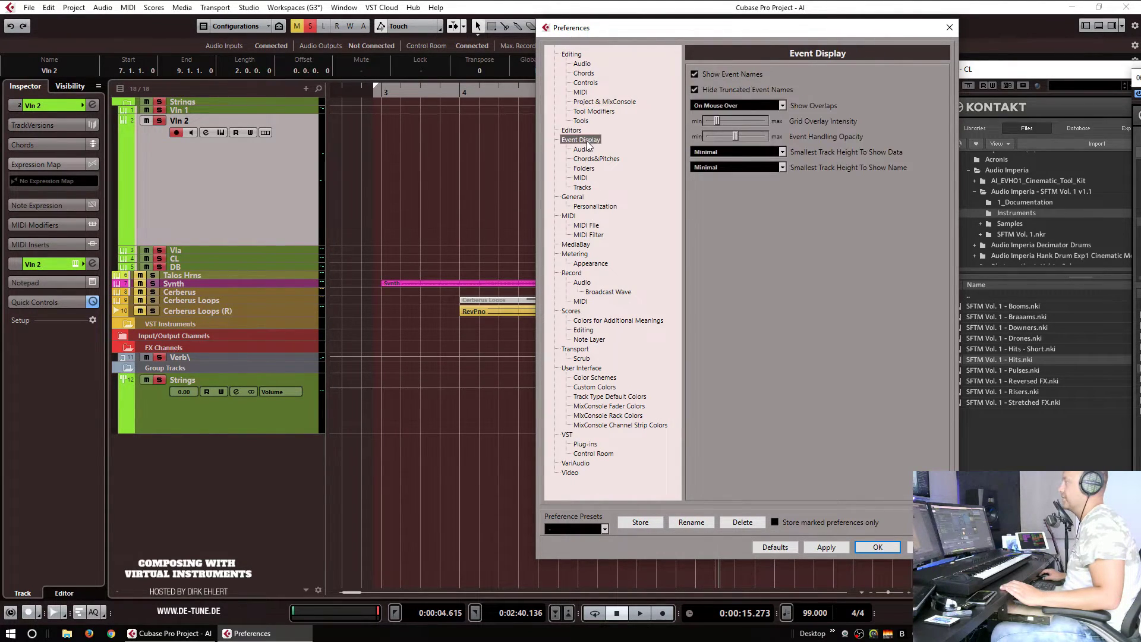
{"action": "left_click", "coordinate": [582, 188]}
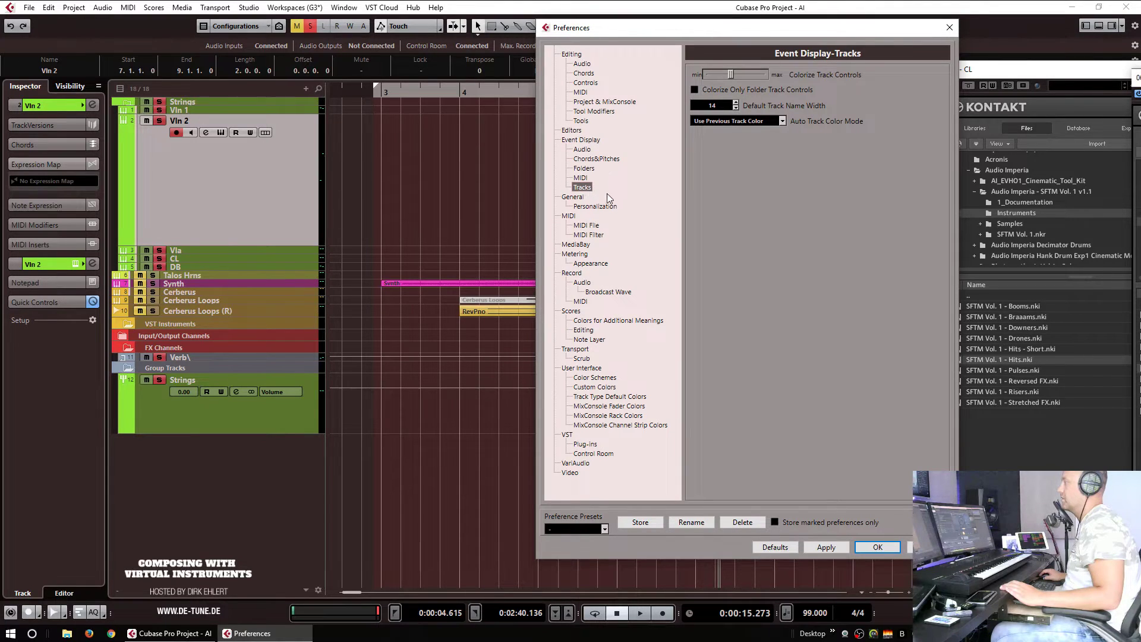
{"action": "left_click", "coordinate": [573, 197]}
{"action": "left_click", "coordinate": [602, 206]}
{"action": "key", "text": "Down"}
{"action": "key", "text": "Down"}
{"action": "key", "text": "Up"}
{"action": "key", "text": "Down"}
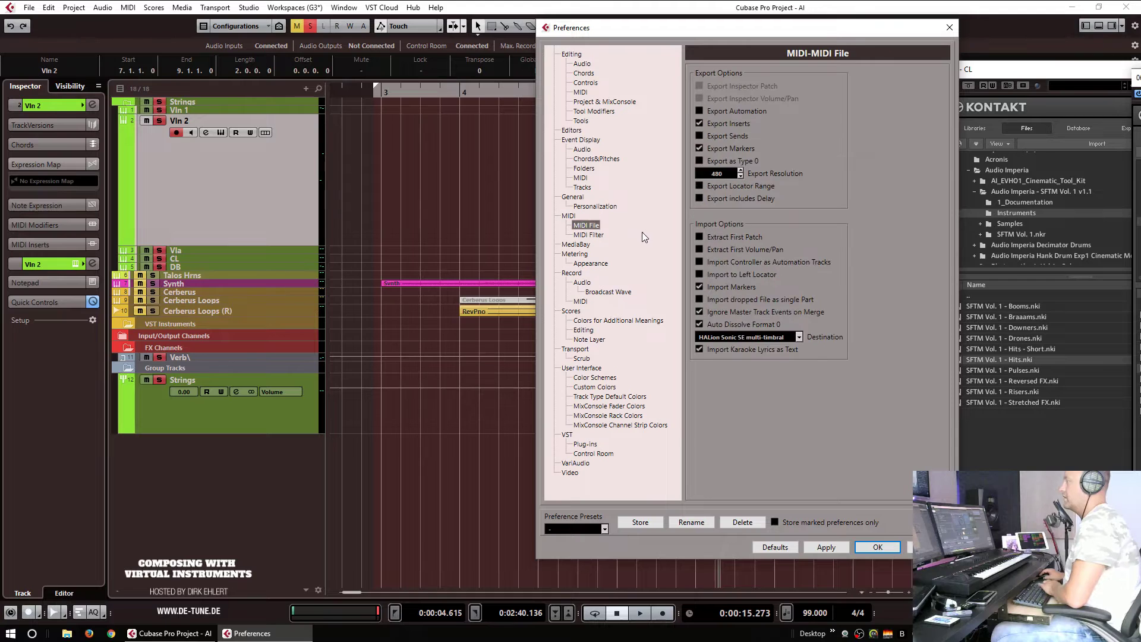
{"action": "key", "text": "Down"}
{"action": "key", "text": "Down"}
{"action": "key", "text": "Down"}
{"action": "key", "text": "Down"}
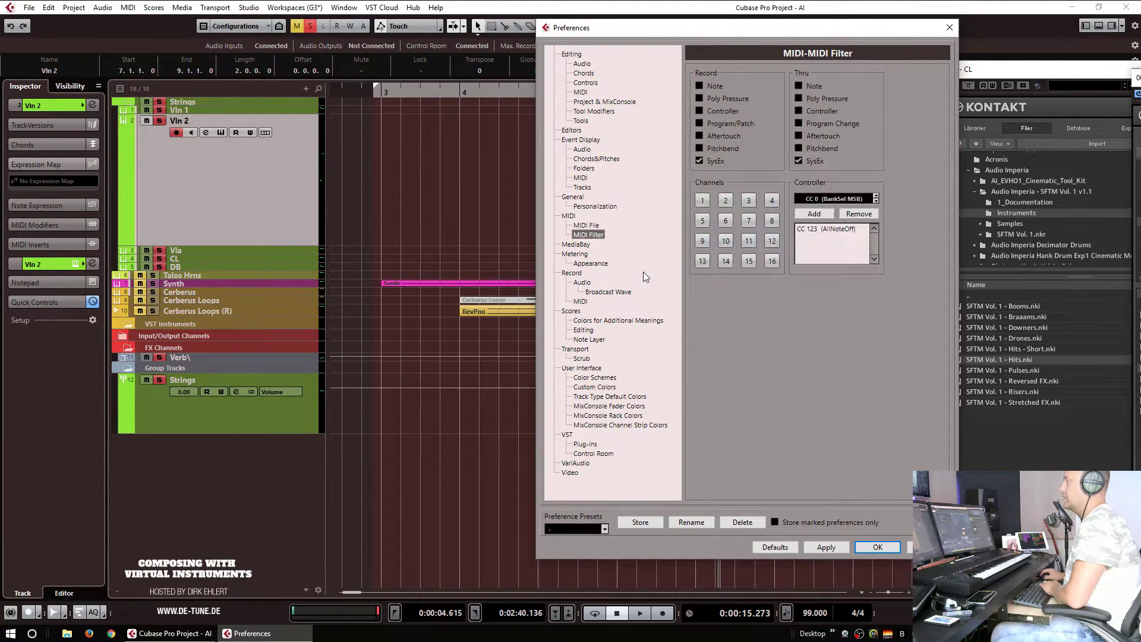
{"action": "key", "text": "Down"}
{"action": "key", "text": "Down"}
{"action": "key", "text": "Down"}
{"action": "key", "text": "Down"}
{"action": "key", "text": "Down"}
{"action": "key", "text": "Down"}
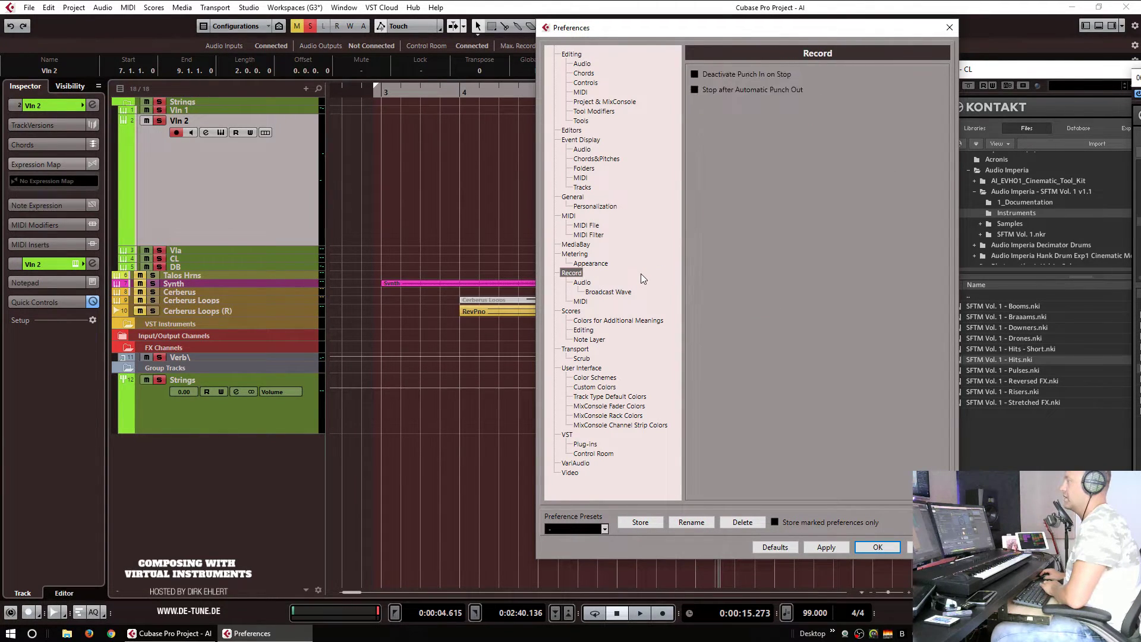
{"action": "key", "text": "Down"}
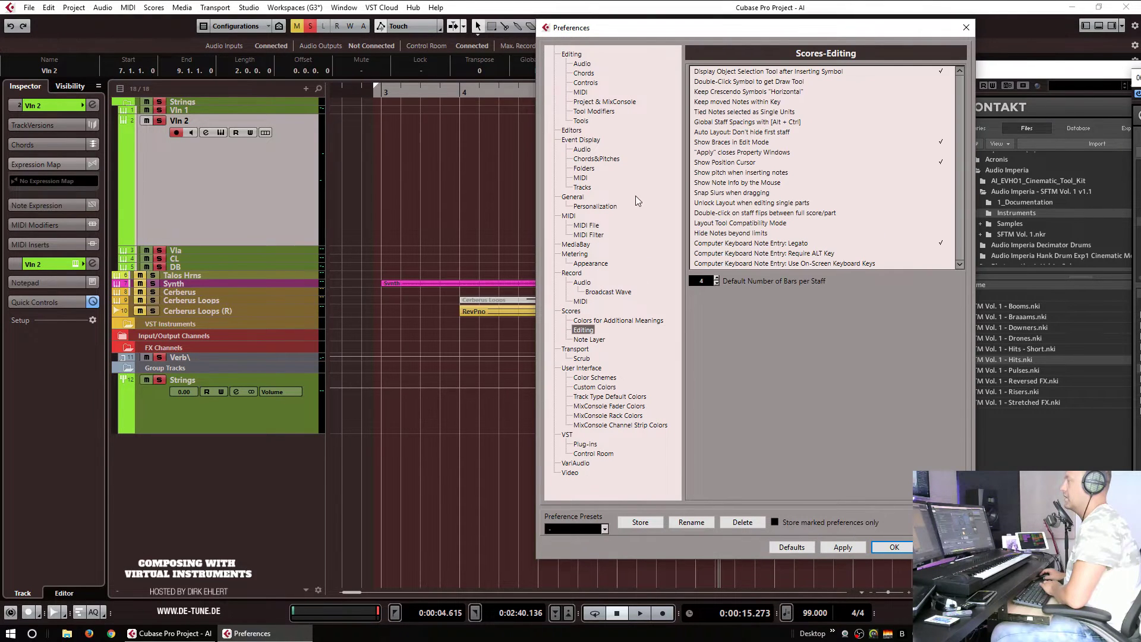
Step: Go through the preference pages again from Editing-Audio to Track Type Default Colors, searching for the option that names parts after tracks
{"action": "left_click", "coordinate": [583, 63]}
{"action": "key", "text": "Down"}
{"action": "key", "text": "Down"}
{"action": "key", "text": "Down"}
{"action": "key", "text": "Down"}
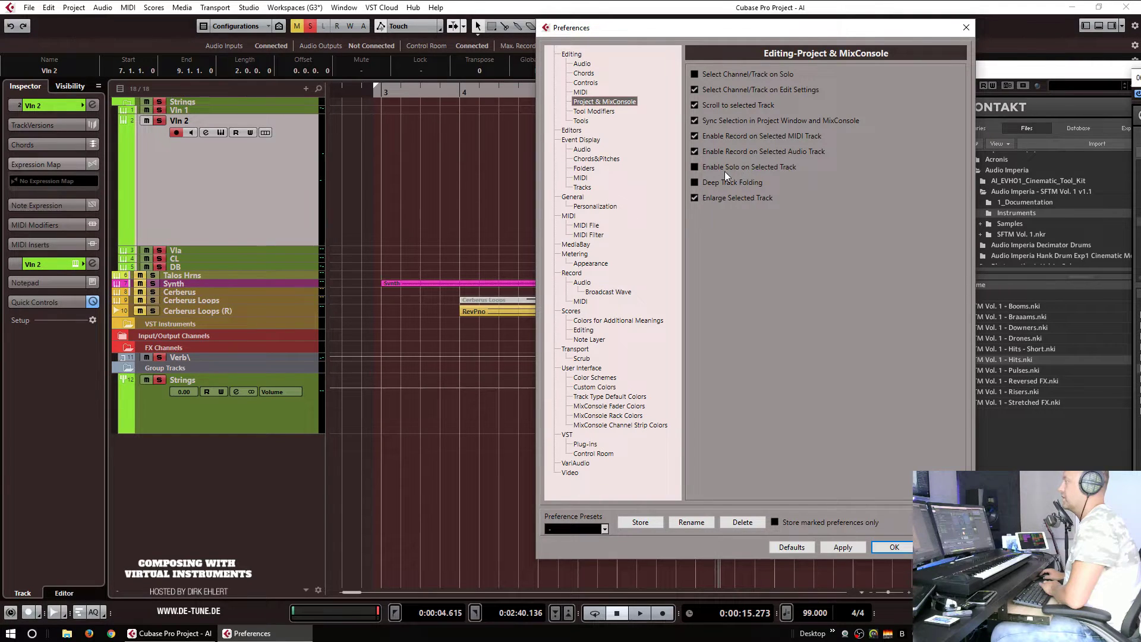
{"action": "key", "text": "Down"}
{"action": "key", "text": "Down"}
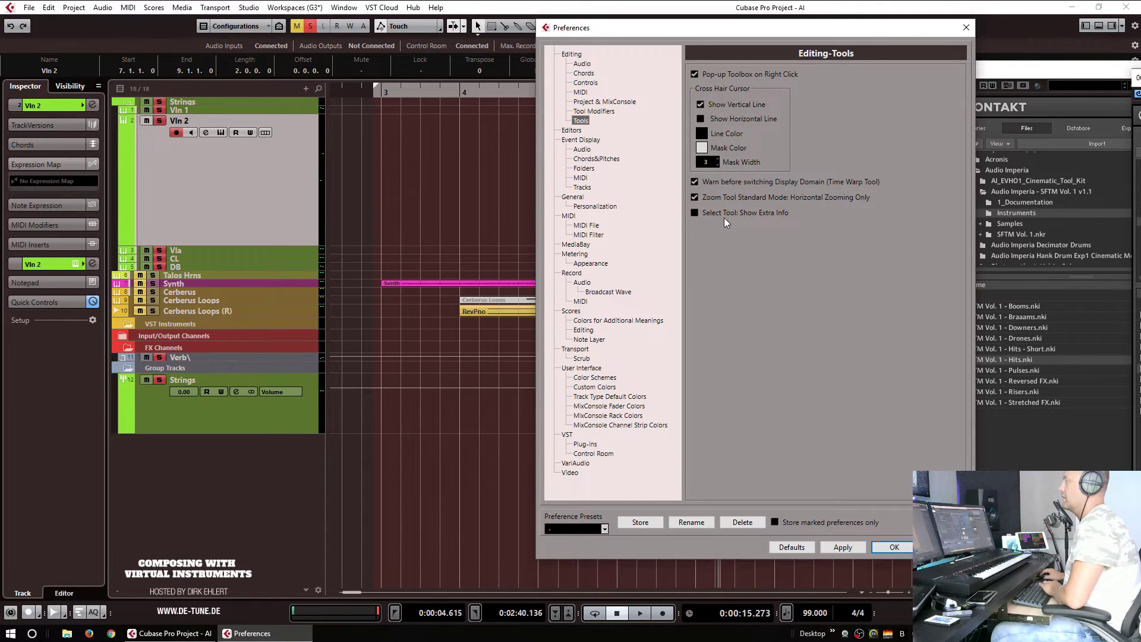
{"action": "key", "text": "Down"}
{"action": "key", "text": "Down"}
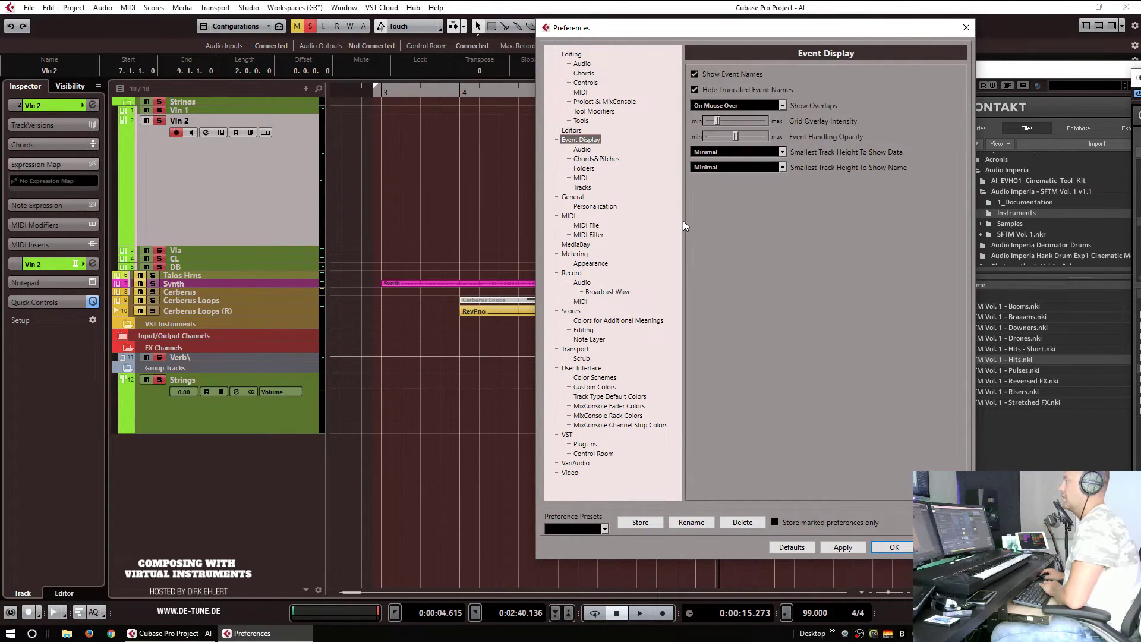
{"action": "key", "text": "Down"}
{"action": "key", "text": "Down"}
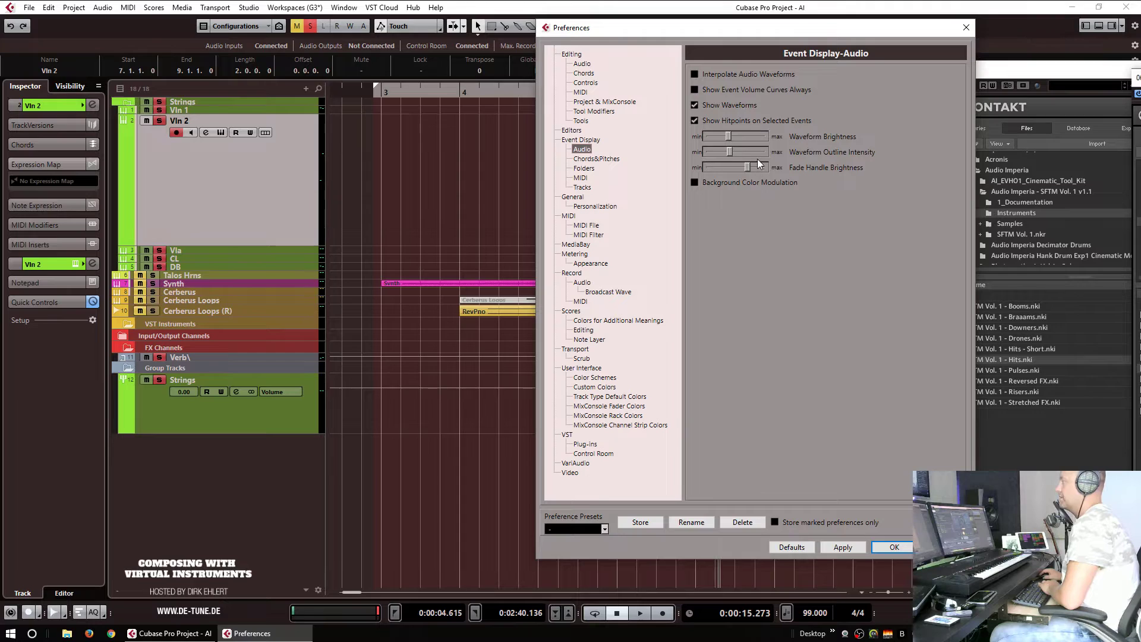
{"action": "key", "text": "Down"}
{"action": "key", "text": "Down"}
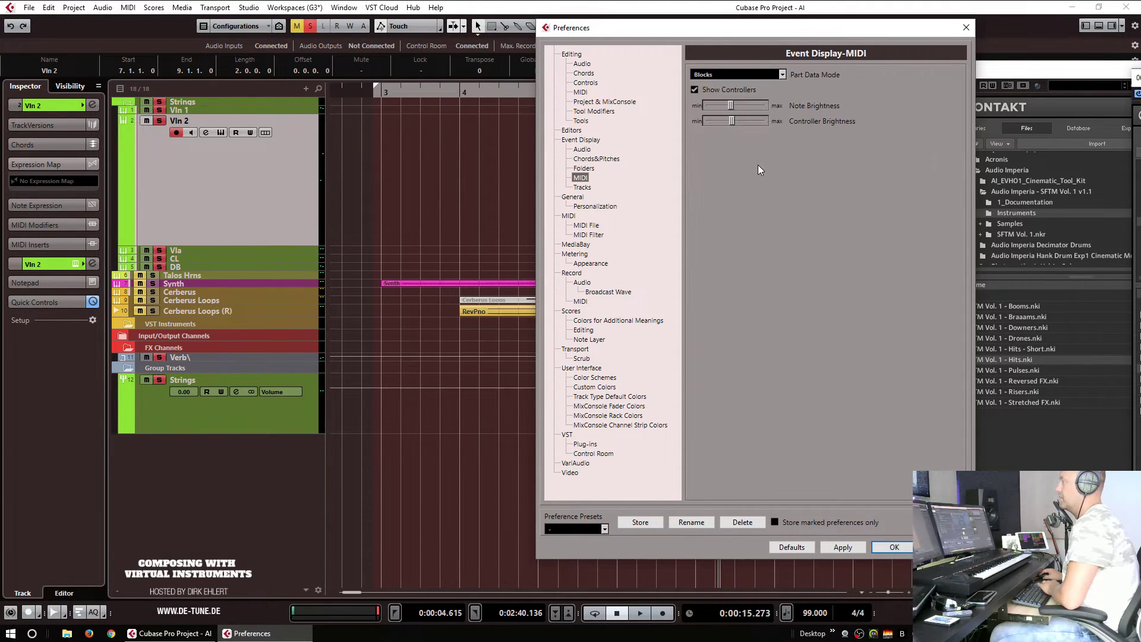
{"action": "key", "text": "Down"}
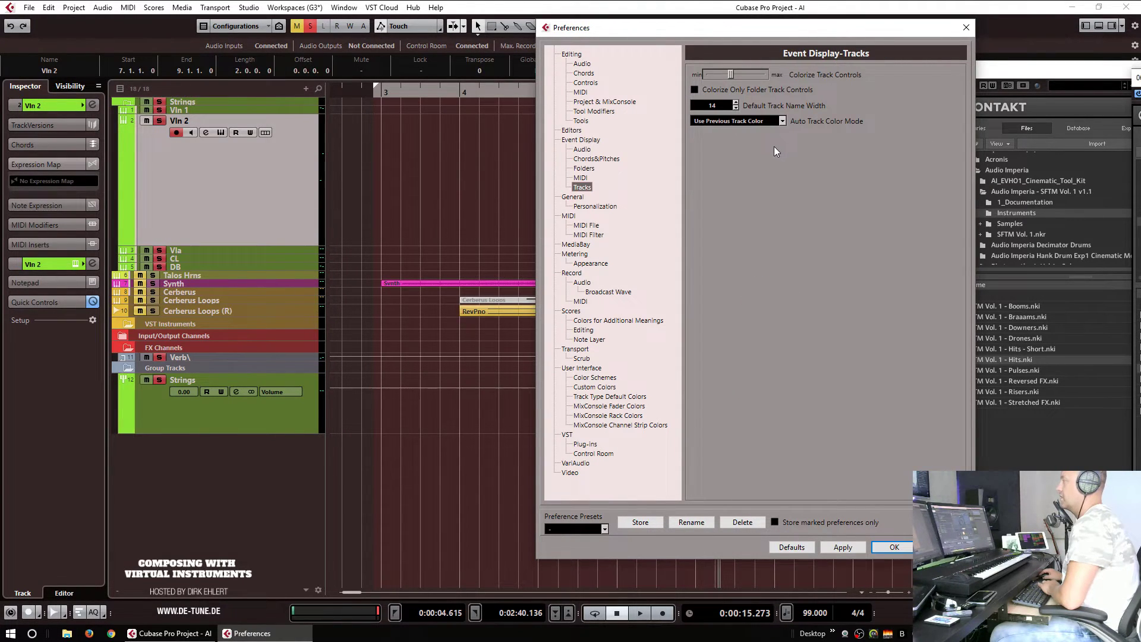
{"action": "key", "text": "Down"}
{"action": "key", "text": "Down"}
{"action": "key", "text": "Down"}
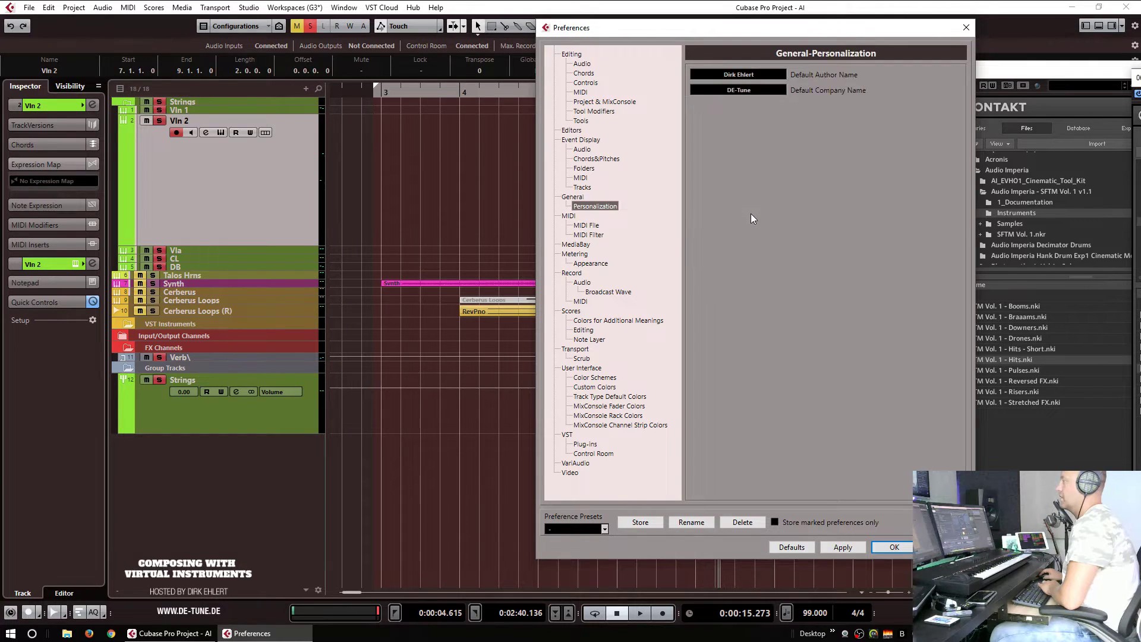
{"action": "key", "text": "Down"}
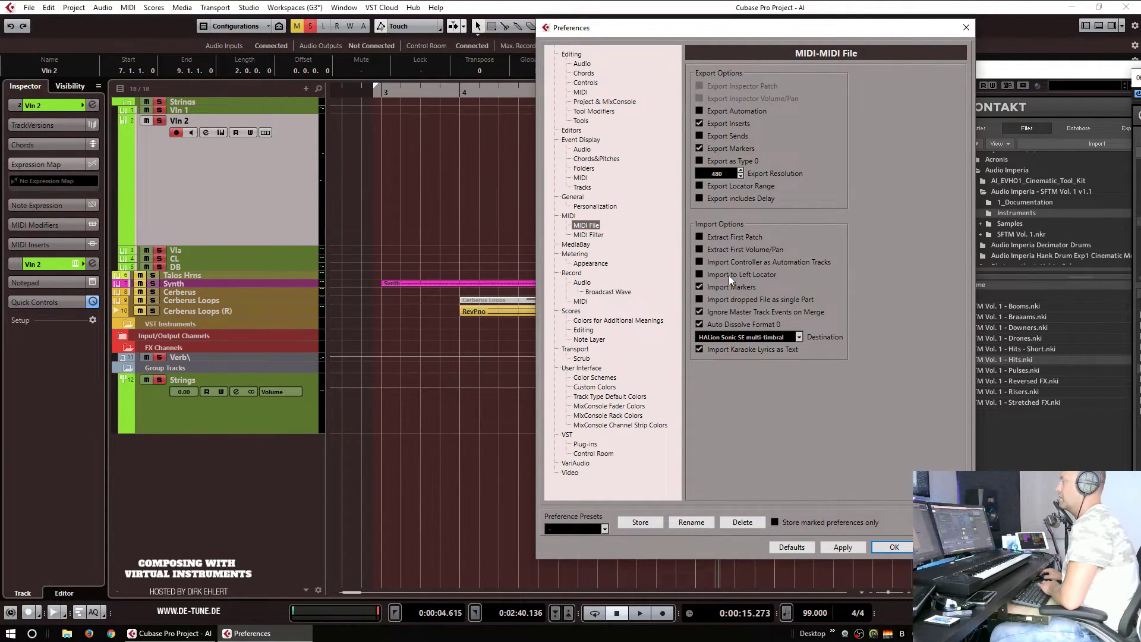
{"action": "key", "text": "Down"}
{"action": "key", "text": "Down"}
{"action": "key", "text": "Down"}
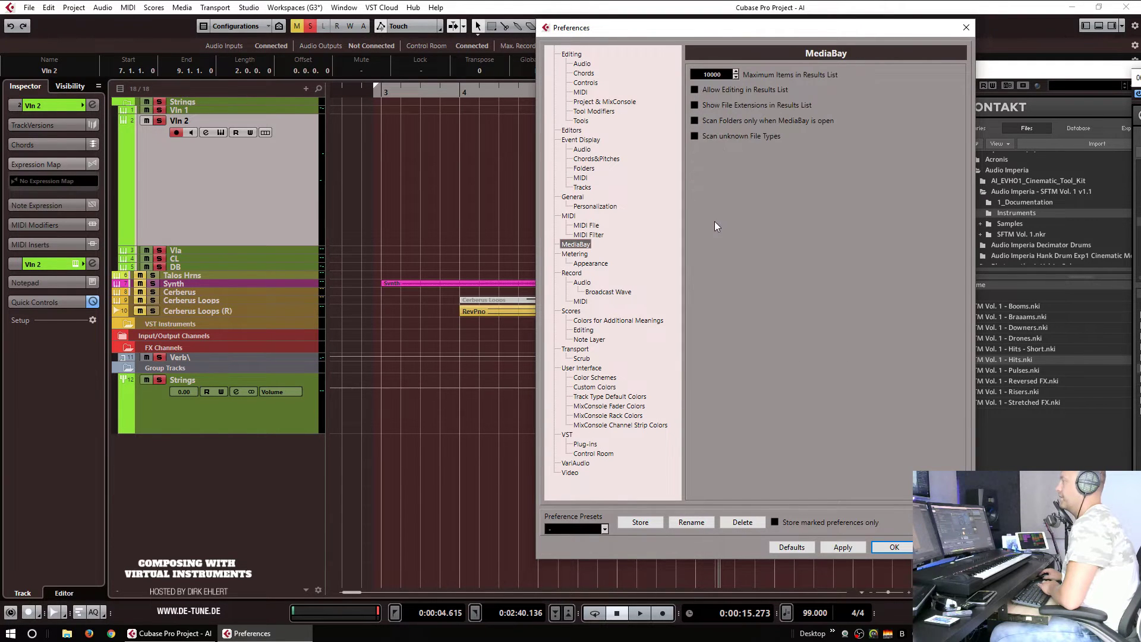
{"action": "key", "text": "Down"}
{"action": "key", "text": "Down"}
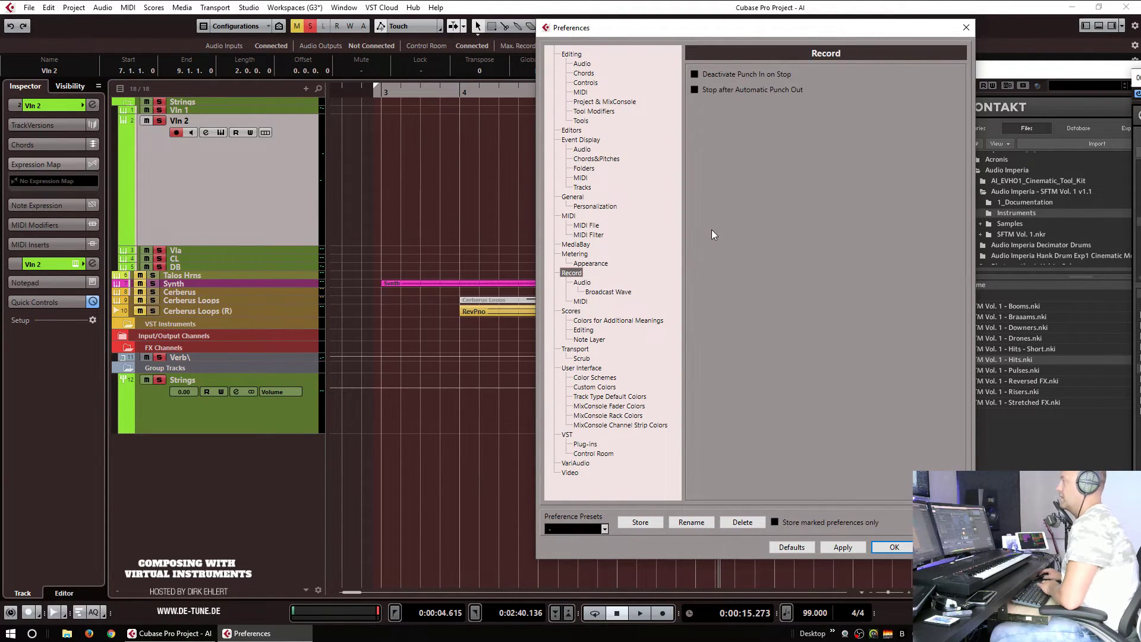
{"action": "key", "text": "Down"}
{"action": "key", "text": "Down"}
{"action": "key", "text": "Down"}
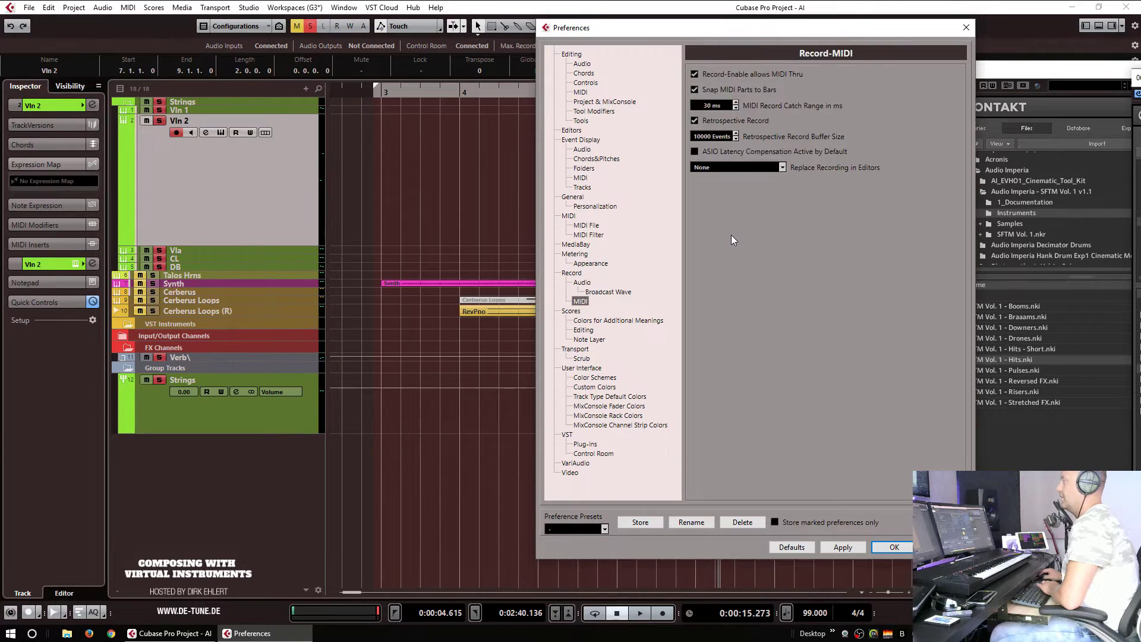
{"action": "key", "text": "Down"}
{"action": "key", "text": "Down"}
{"action": "key", "text": "Down"}
{"action": "key", "text": "Down"}
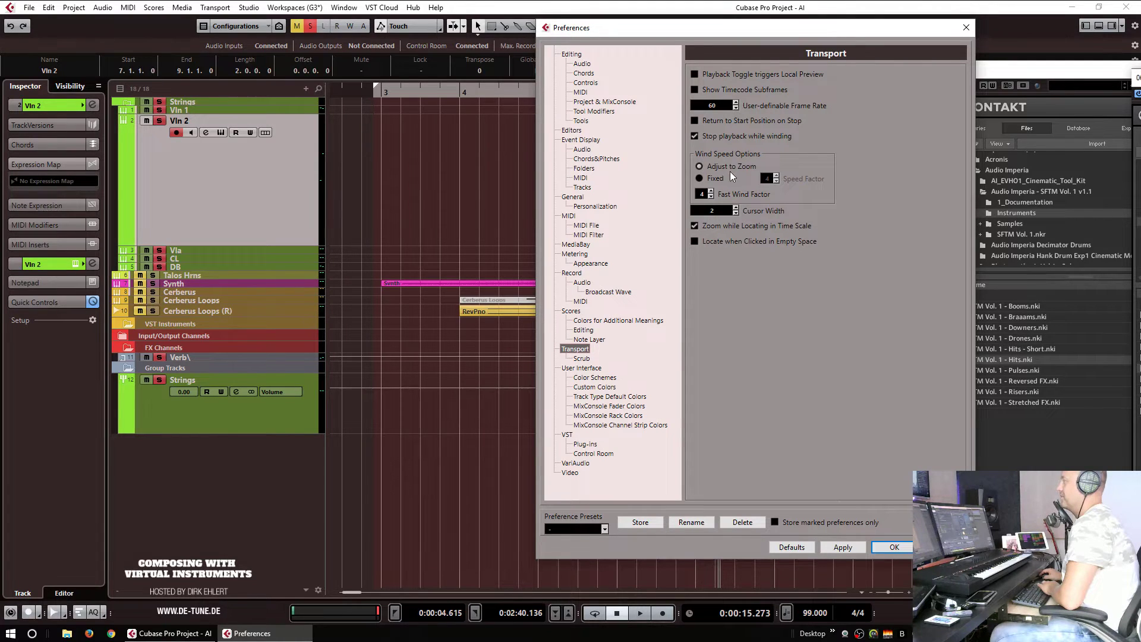
{"action": "key", "text": "Down"}
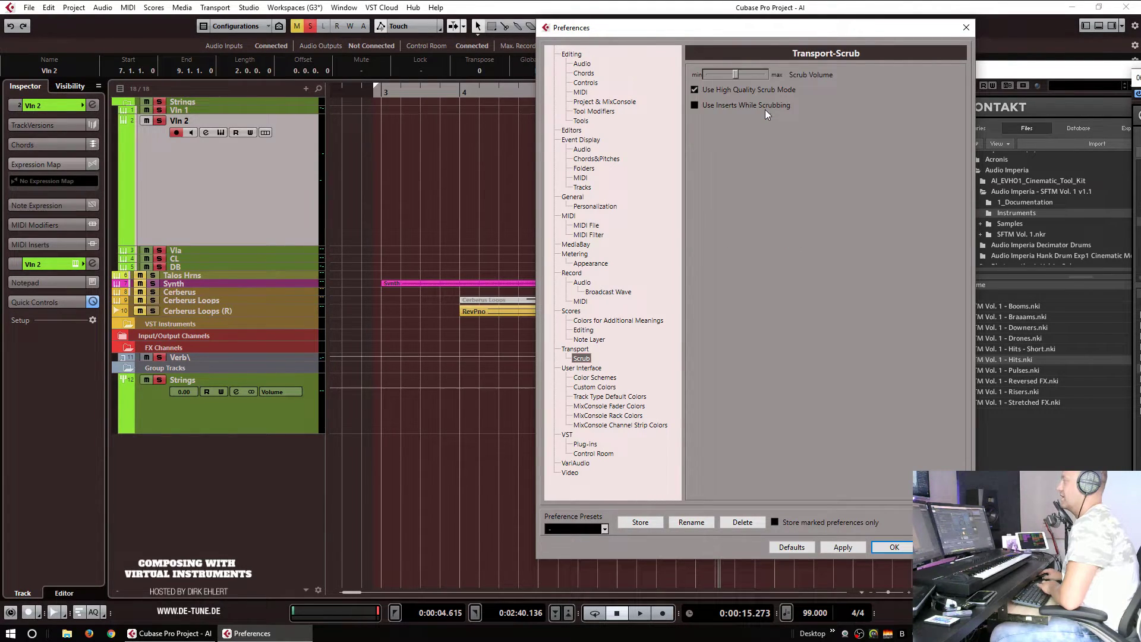
{"action": "key", "text": "Down"}
{"action": "key", "text": "Down"}
{"action": "key", "text": "Down"}
{"action": "key", "text": "Down"}
{"action": "key", "text": "Down"}
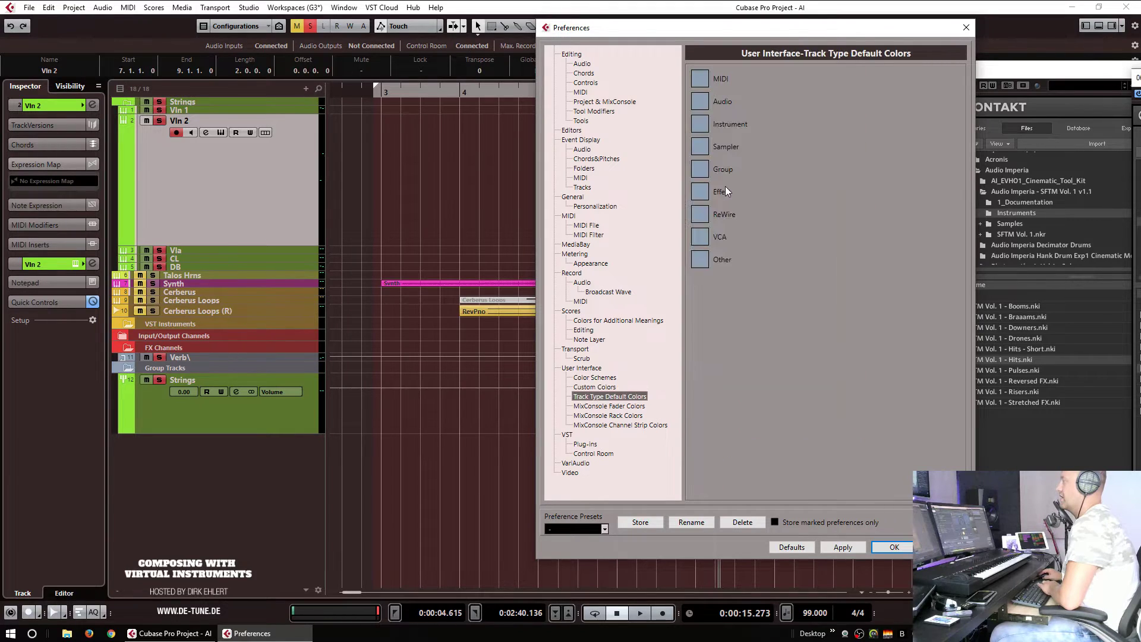
Step: Enable Parts Get Track Names in the general Editing preferences
{"action": "left_click", "coordinate": [570, 55]}
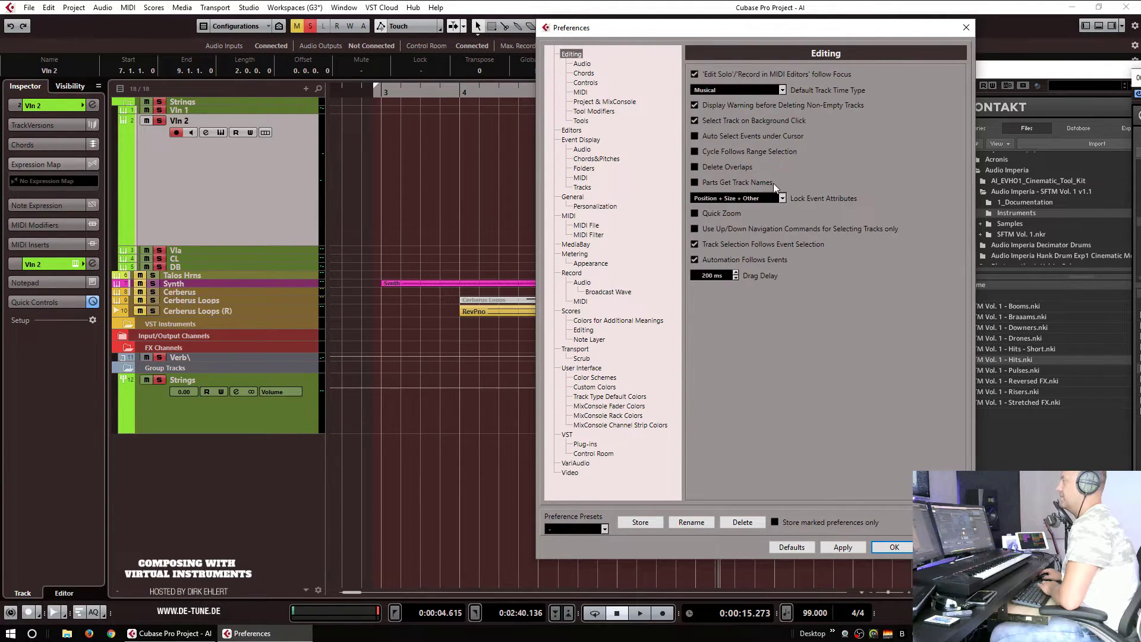
{"action": "left_click", "coordinate": [722, 185]}
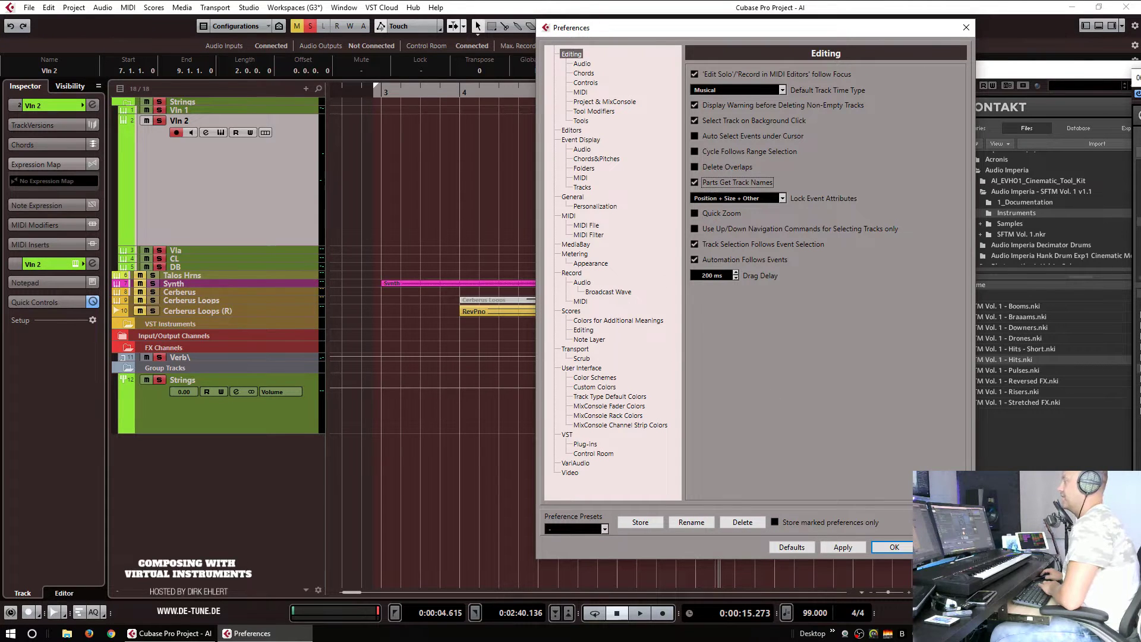
Step: Confirm the preference change and test part naming with a temporary copy of the Vln 2 part on the Vla track near bar 9
{"action": "left_click", "coordinate": [892, 547]}
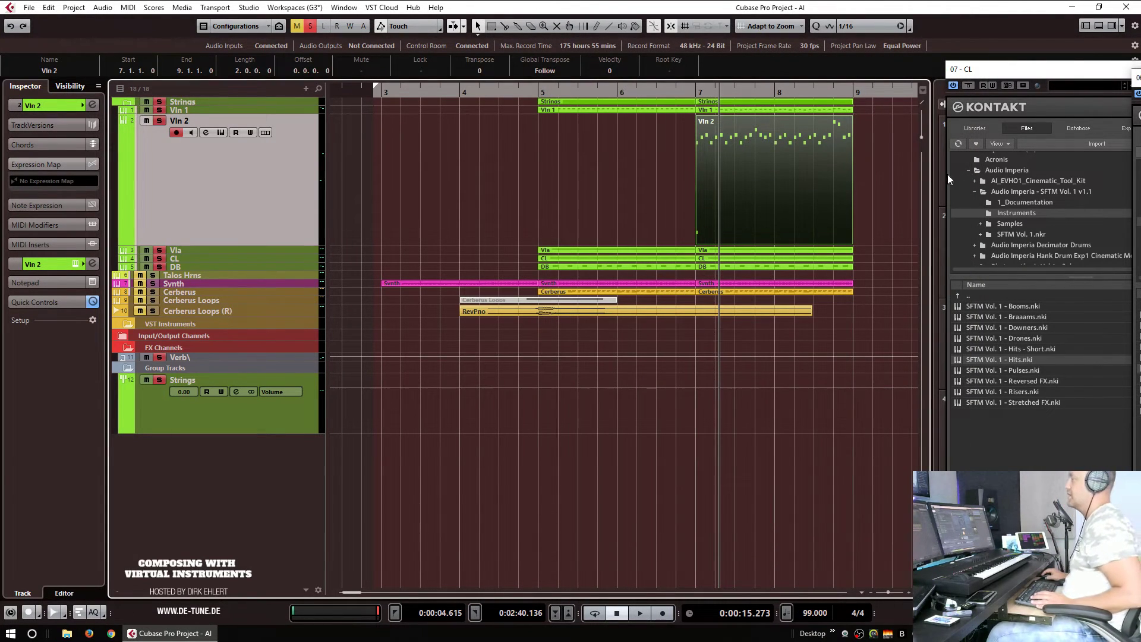
{"action": "left_click_drag", "start_coordinate": [763, 183], "coordinate": [895, 248]}
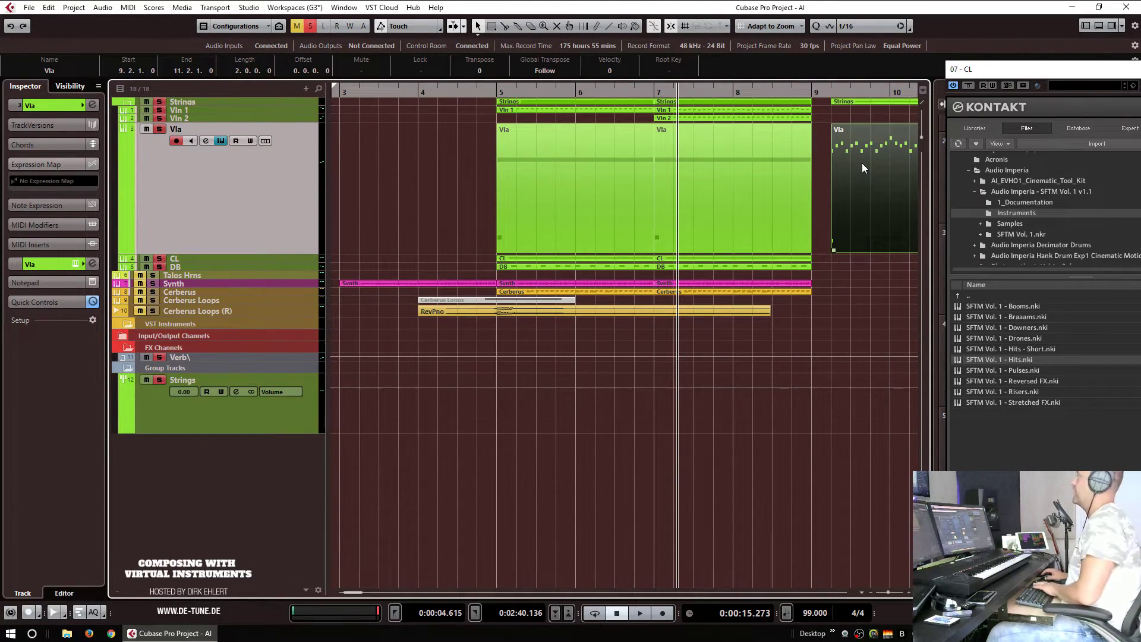
{"action": "key", "text": "Delete"}
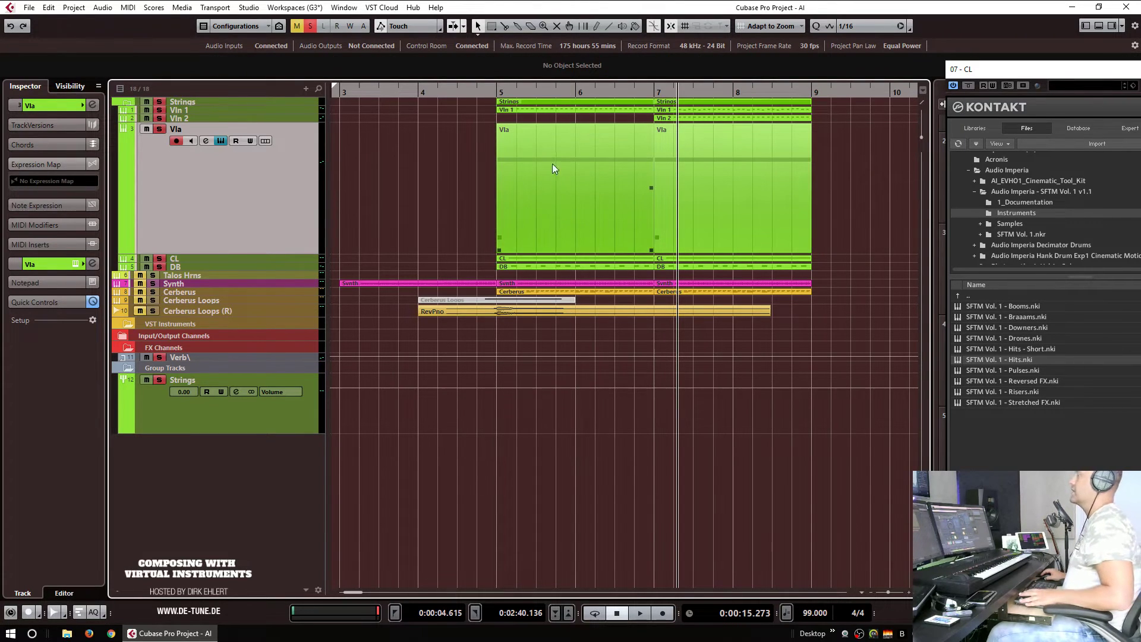
Step: Play the soloed strings from just before bar 7, and unsolo the Strings folder to play the full arrangement from bar 4
{"action": "left_click", "coordinate": [636, 95]}
{"action": "key", "text": "space"}
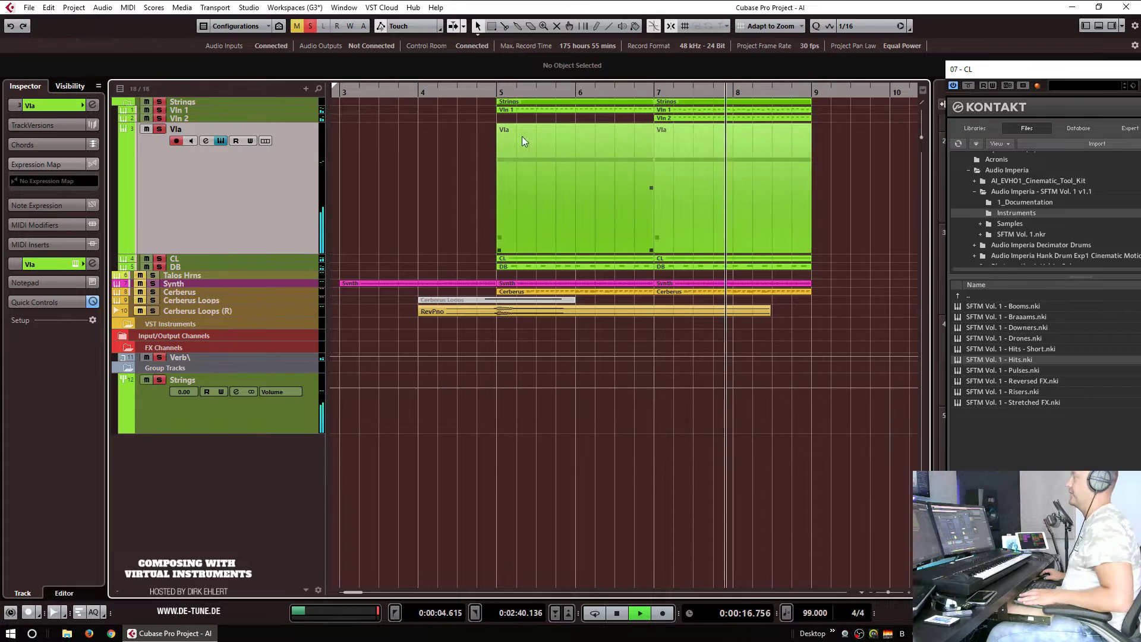
{"action": "key", "text": "space"}
{"action": "left_click", "coordinate": [159, 102]}
{"action": "left_click", "coordinate": [458, 95]}
{"action": "key", "text": "space"}
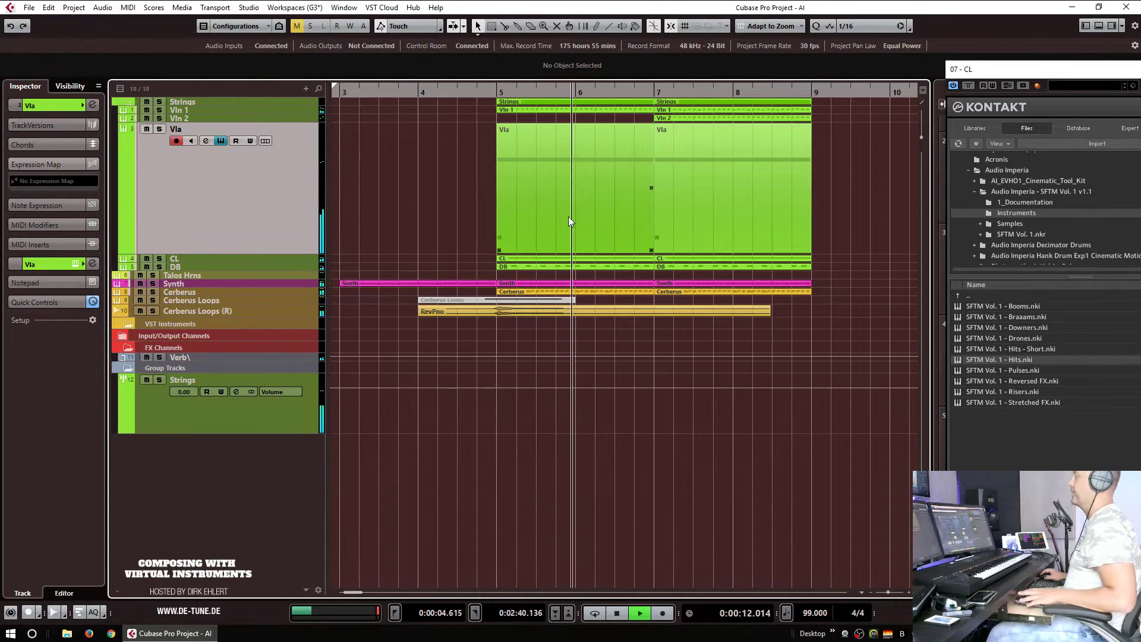
Step: Set the Cerberus Loops (R) track volume to -6 and the Synth track volume to -4
{"action": "left_click", "coordinate": [270, 309]}
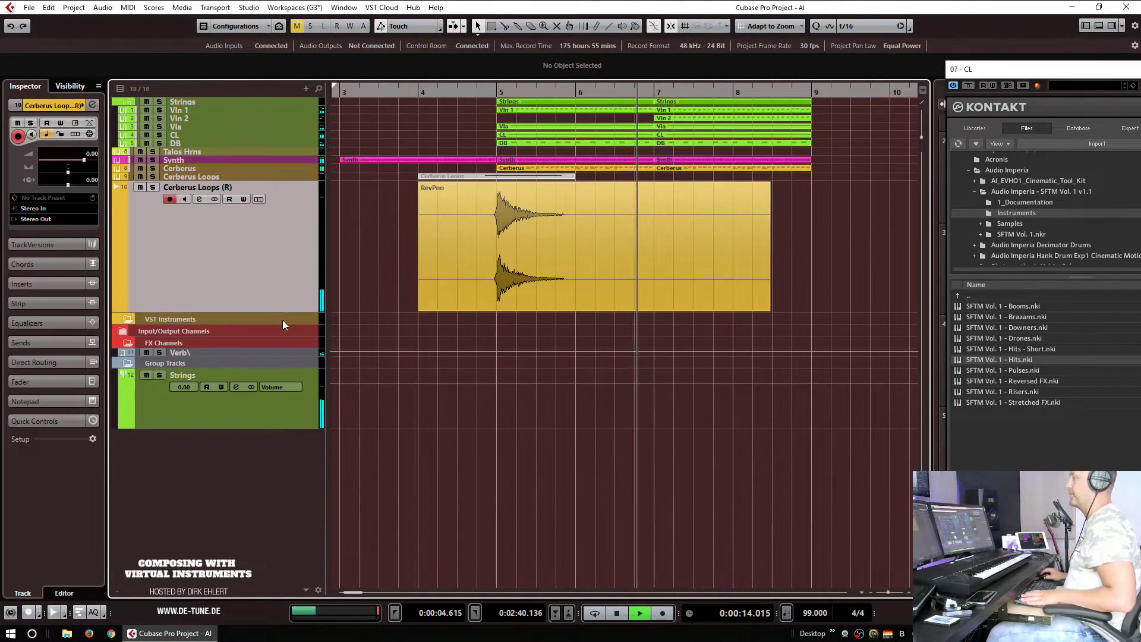
{"action": "key", "text": "space"}
{"action": "left_click", "coordinate": [91, 152]}
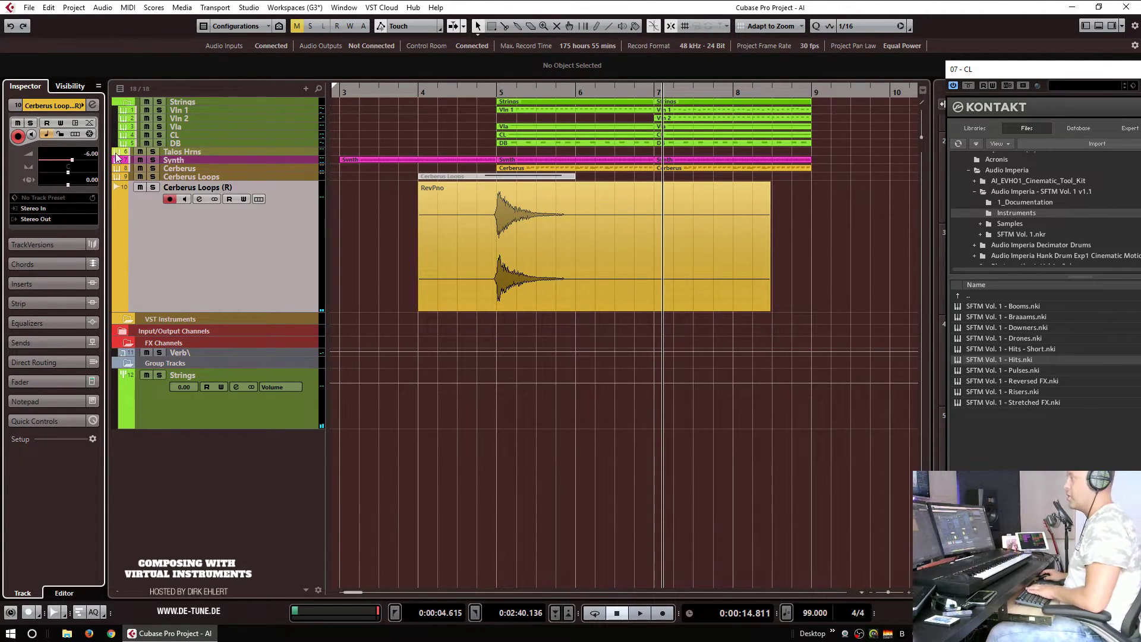
{"action": "left_click", "coordinate": [187, 165]}
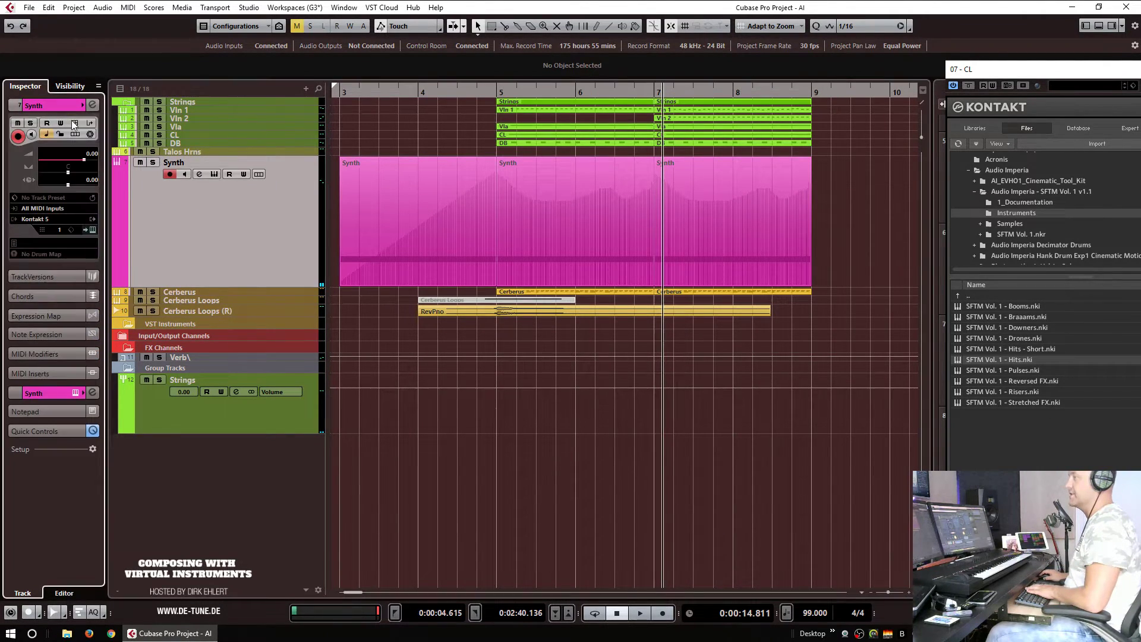
{"action": "type", "text": "-4"}
{"action": "key", "text": "Return"}
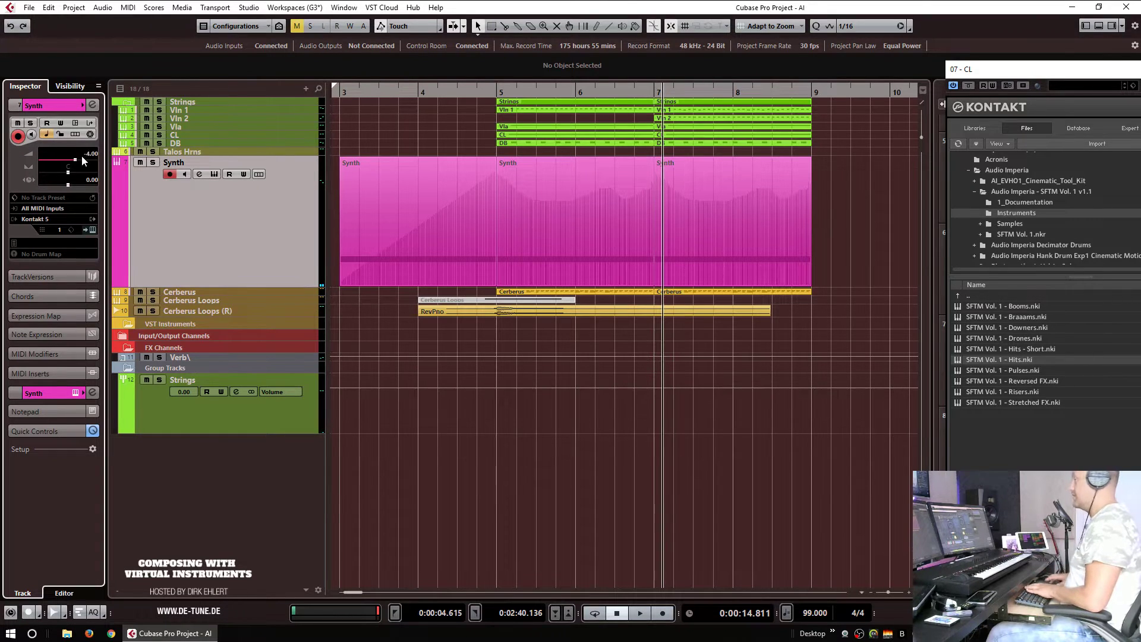
Step: Set the Cerberus track volume to -8 and play the arrangement to check the balance
{"action": "left_click", "coordinate": [205, 294]}
{"action": "left_click", "coordinate": [92, 229]}
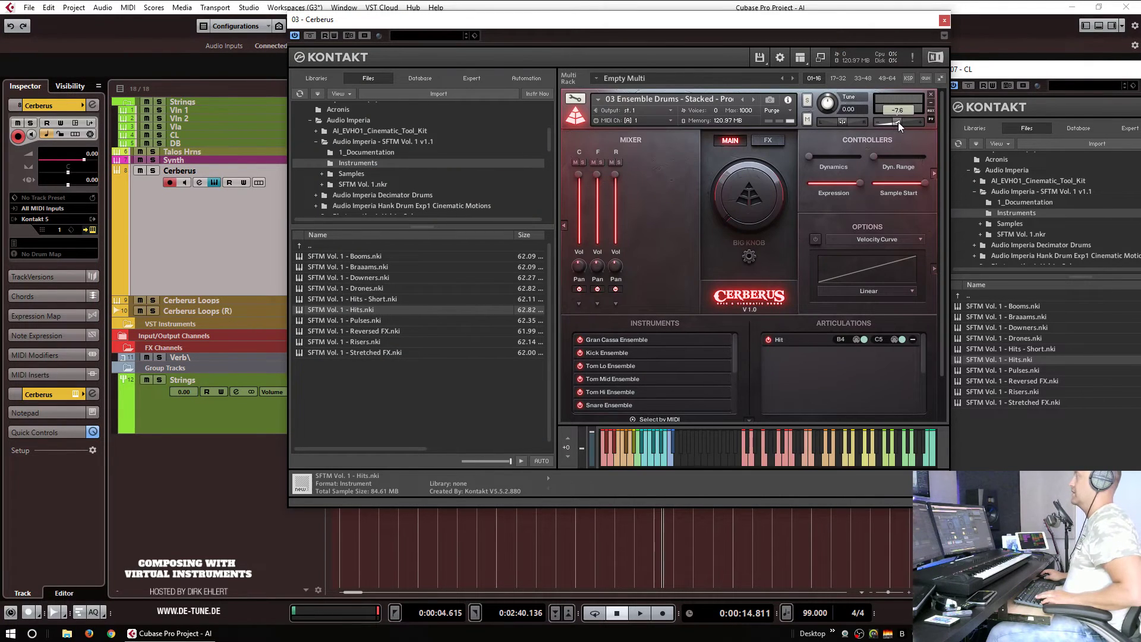
{"action": "left_click", "coordinate": [945, 19]}
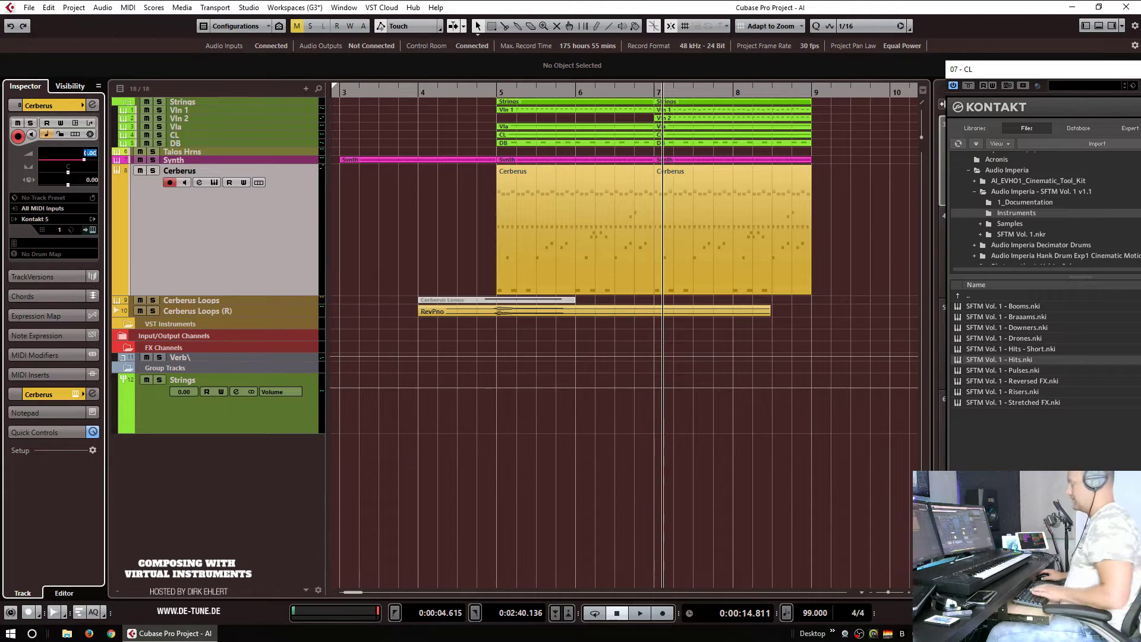
{"action": "key", "text": "Return"}
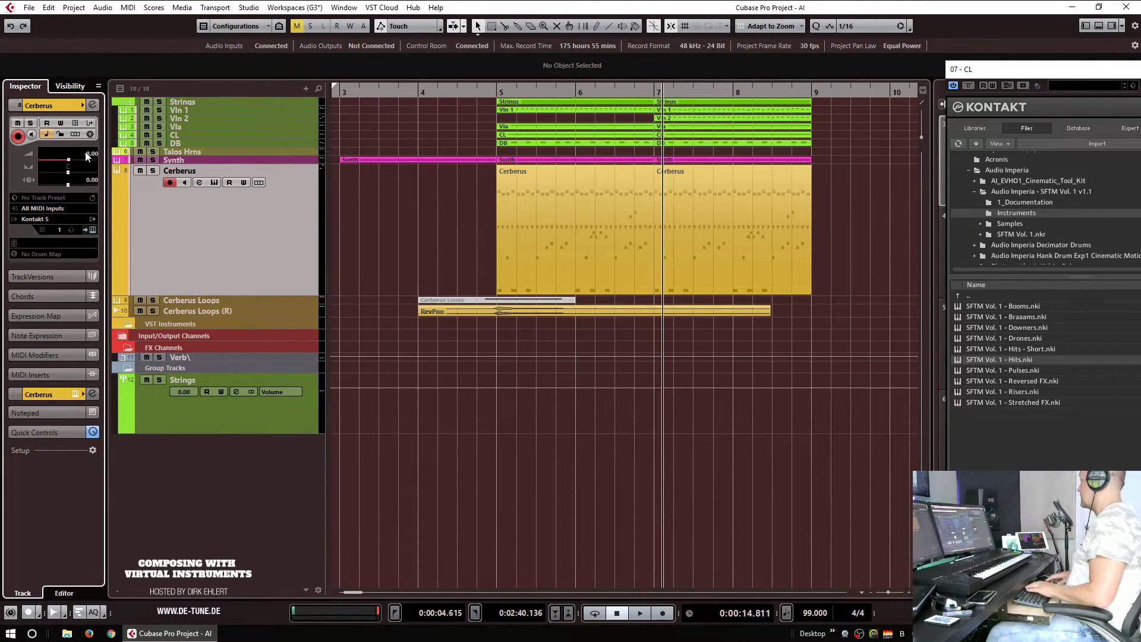
{"action": "key", "text": "KP_1"}
{"action": "key", "text": "space"}
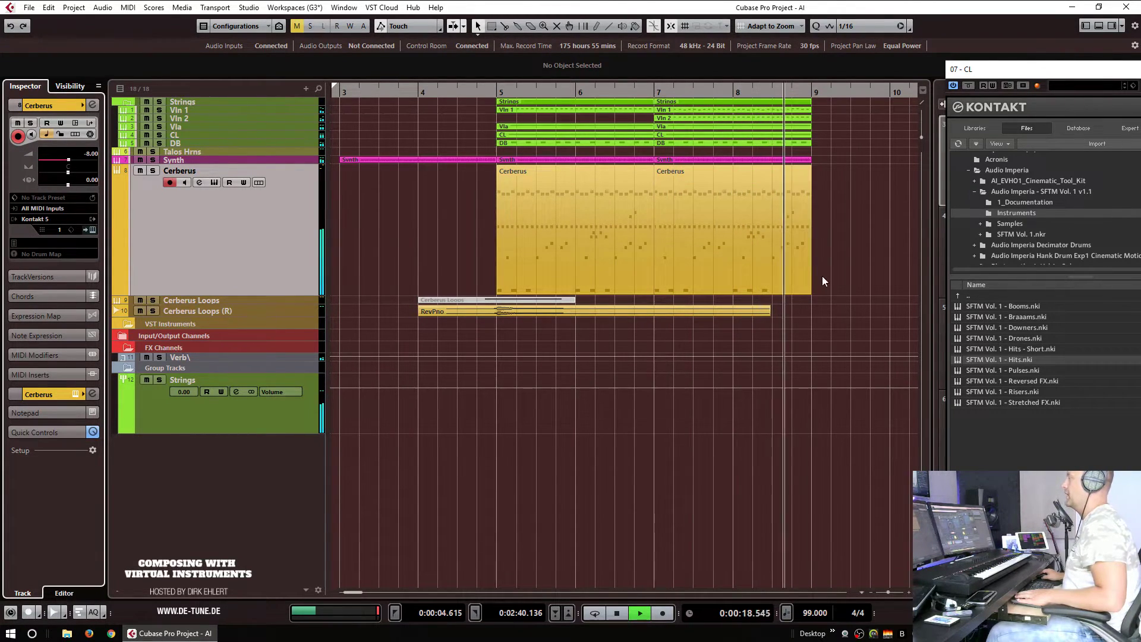
{"action": "key", "text": "space"}
Step: Duplicate the strings, Synth and Cerberus parts of bars 5 to 8 so they repeat from bar 9 to bar 12
{"action": "left_click_drag", "start_coordinate": [850, 251], "coordinate": [550, 95]}
{"action": "key", "text": "ctrl+d"}
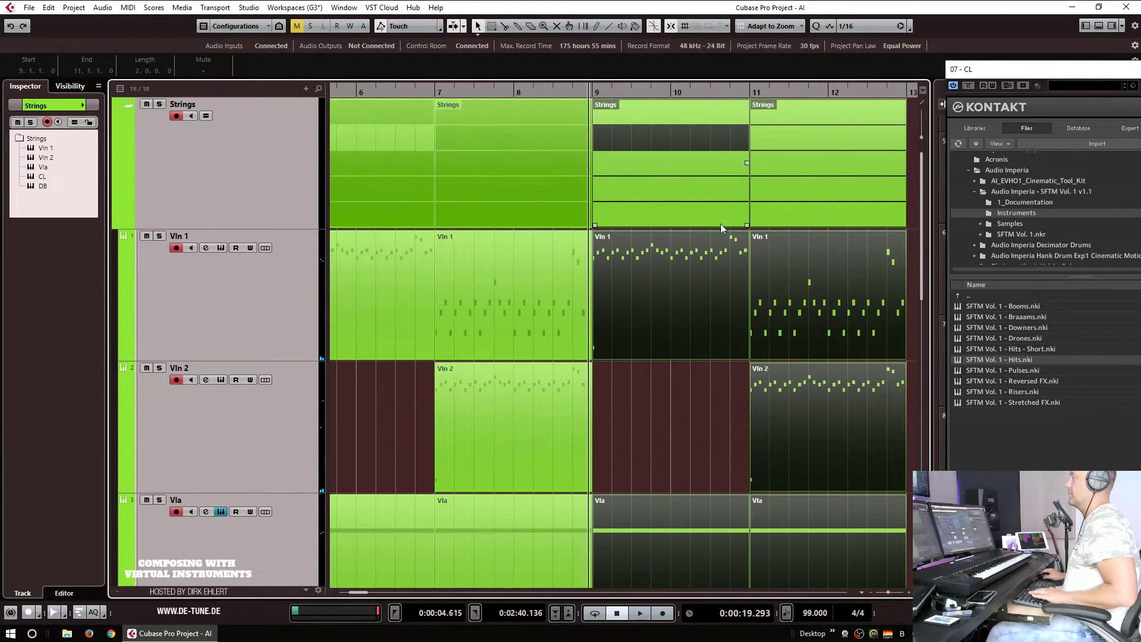
{"action": "key", "text": "g"}
{"action": "key", "text": "g"}
{"action": "key", "text": "g"}
{"action": "key", "text": "g"}
{"action": "key", "text": "g"}
{"action": "left_click", "coordinate": [770, 359]}
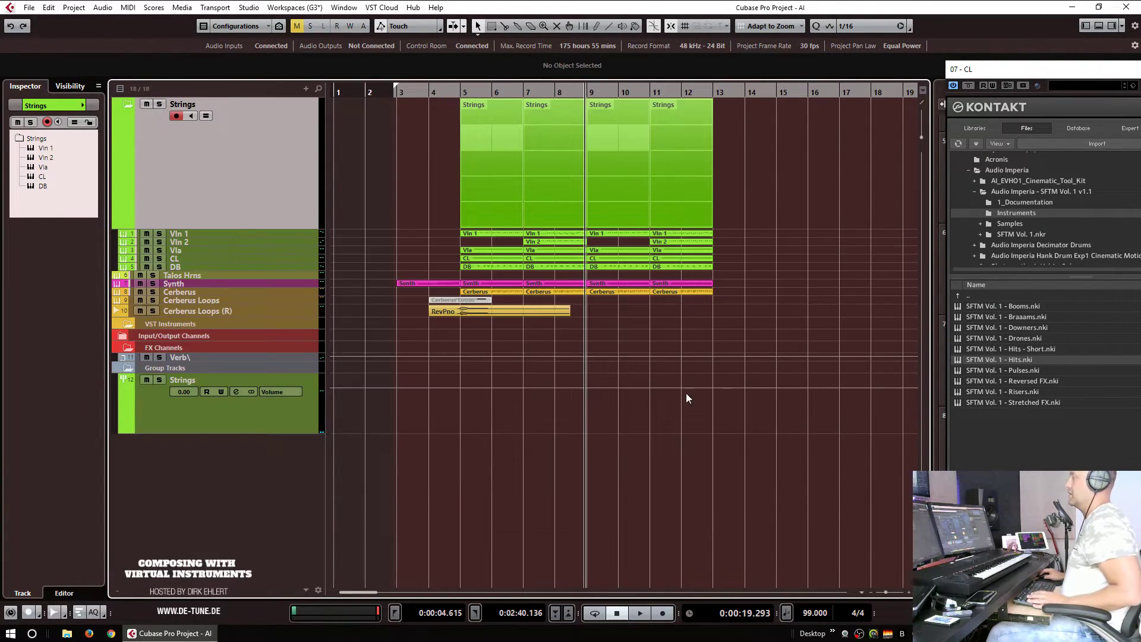
Step: Copy the Vln 2 part from bar 11 to bar 9 and glue the Vln 1 and Vln 2 parts into four-bar parts
{"action": "left_click_drag", "start_coordinate": [672, 238], "coordinate": [602, 234]}
{"action": "key", "text": "4"}
{"action": "left_click", "coordinate": [636, 108]}
{"action": "key", "text": "1"}
Step: Examine the notes of the glued Vln 1 part in the Key Editor and play the section from bar 9
{"action": "key", "text": "Return"}
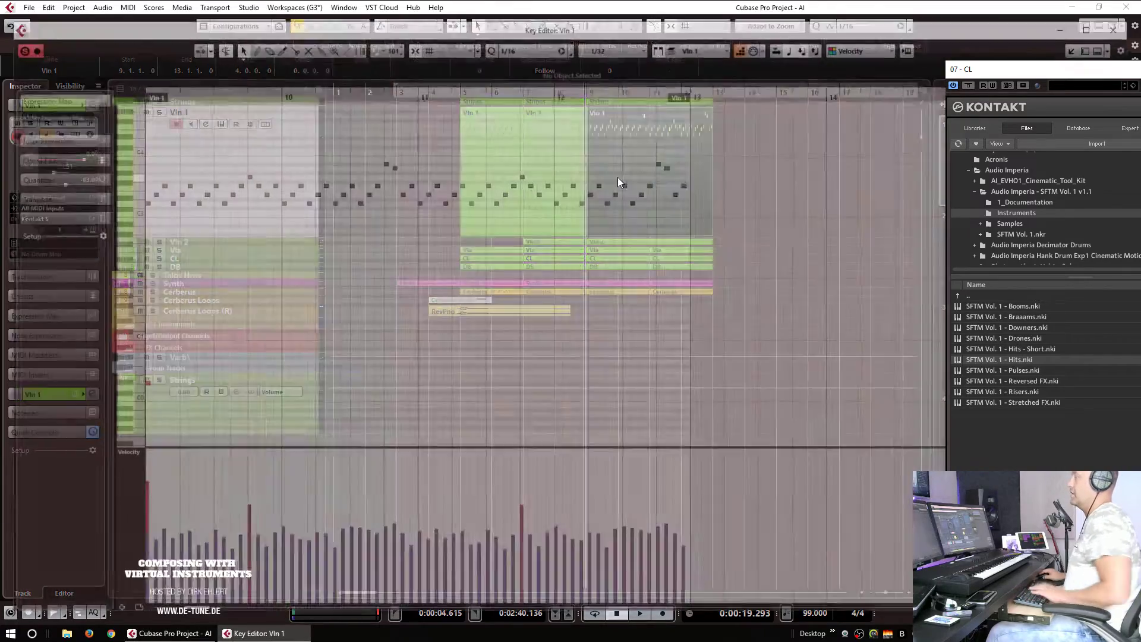
{"action": "scroll", "coordinate": [618, 177], "scroll_direction": "down", "scroll_amount": 2}
{"action": "key", "text": "Return"}
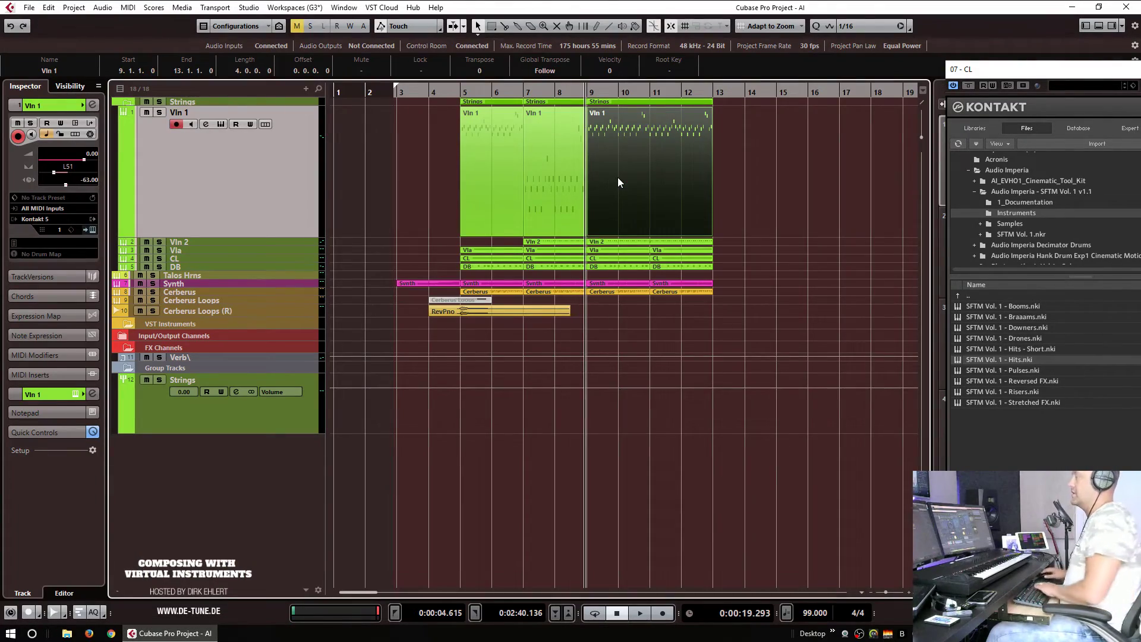
{"action": "key", "text": "Return"}
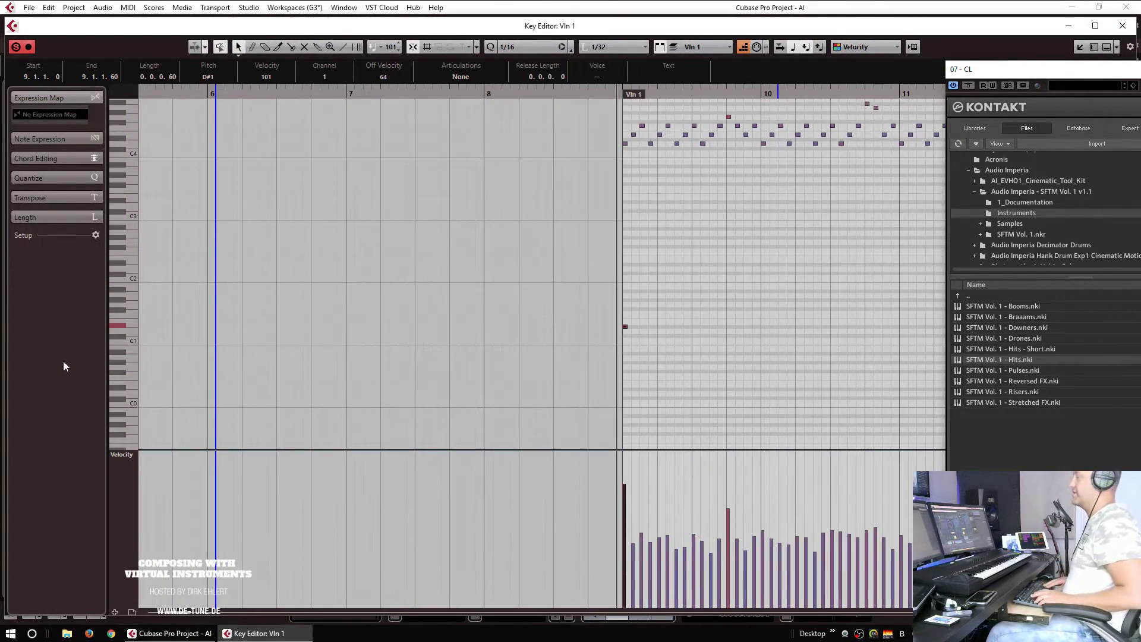
{"action": "key", "text": "Return"}
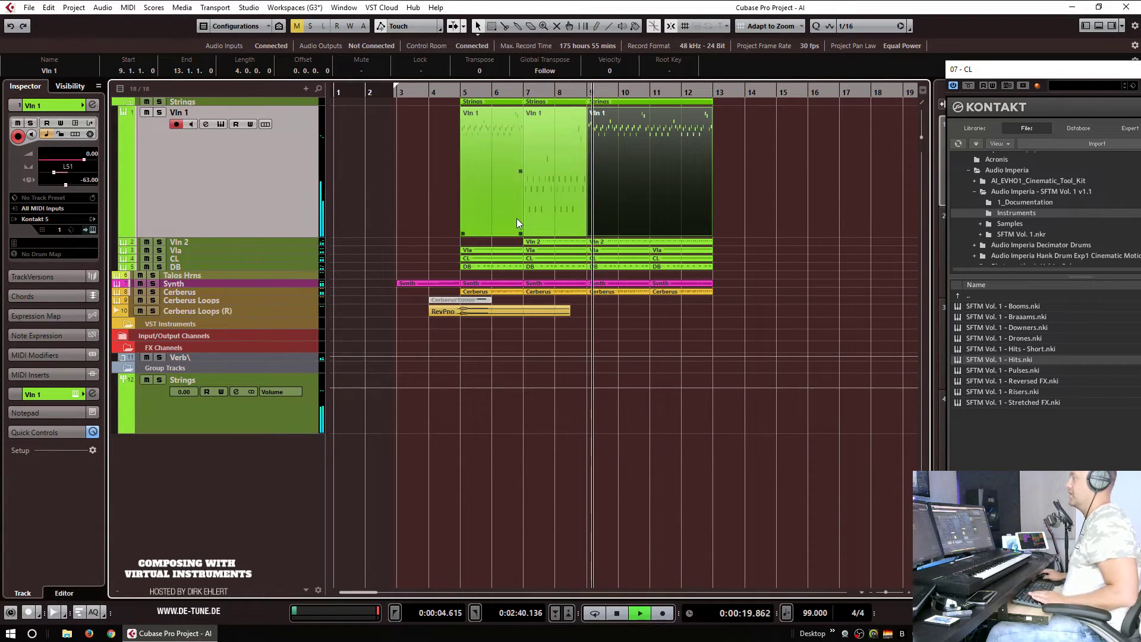
{"action": "key", "text": "g"}
{"action": "key", "text": "g"}
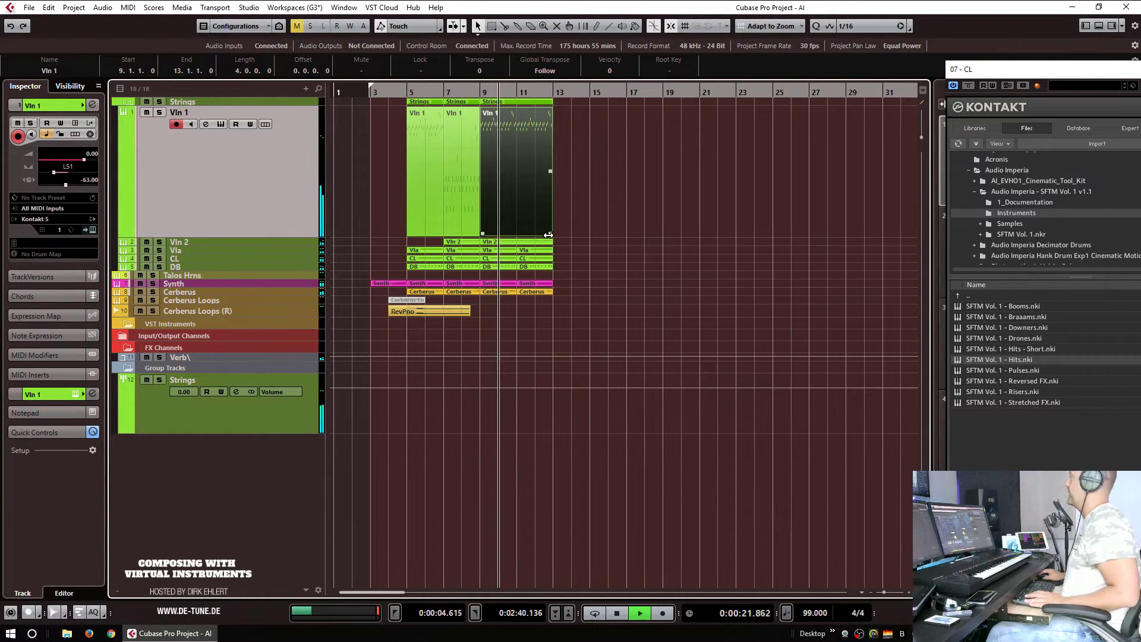
{"action": "key", "text": "space"}
Step: Add an active audio send to the Verb effect on the Talos Hrns track and set its level to -9.93
{"action": "left_click", "coordinate": [204, 277]}
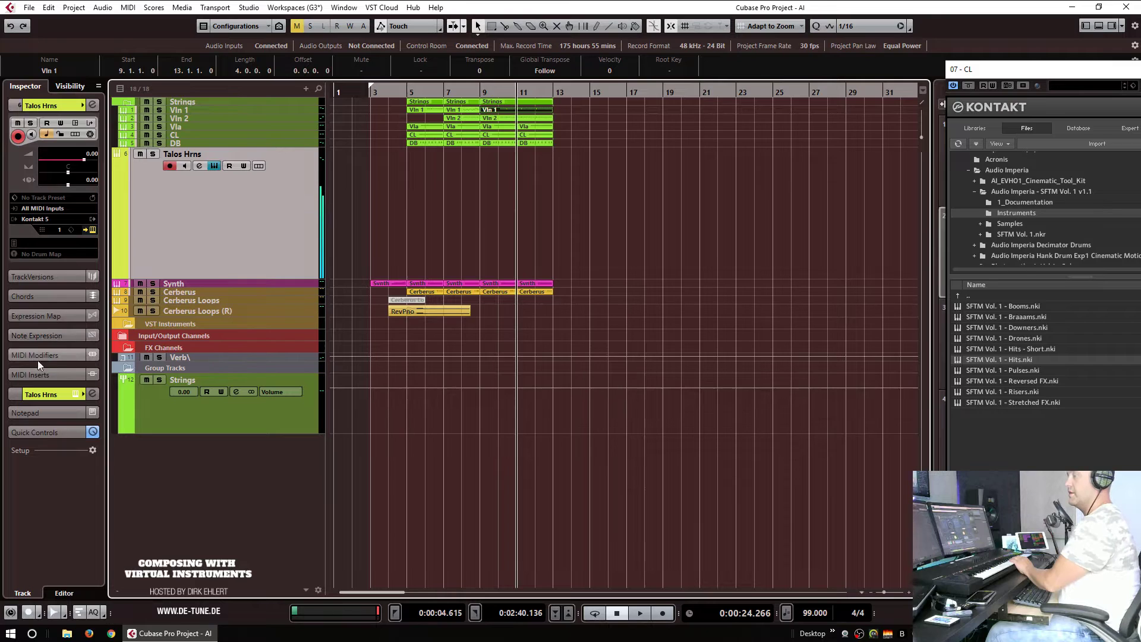
{"action": "left_click", "coordinate": [54, 394]}
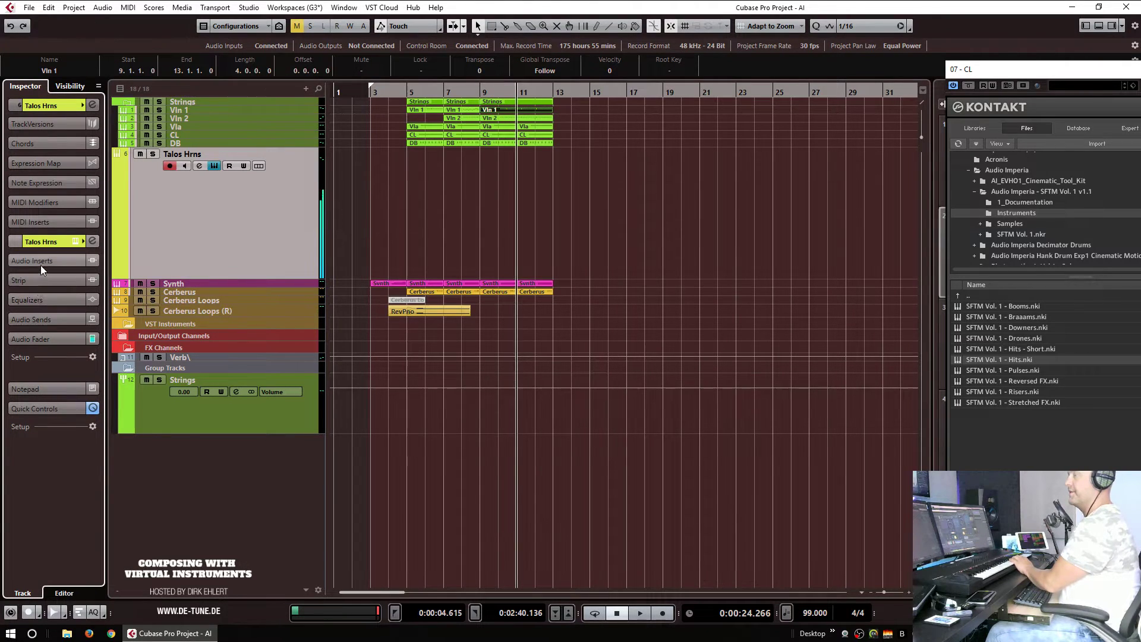
{"action": "left_click", "coordinate": [38, 316]}
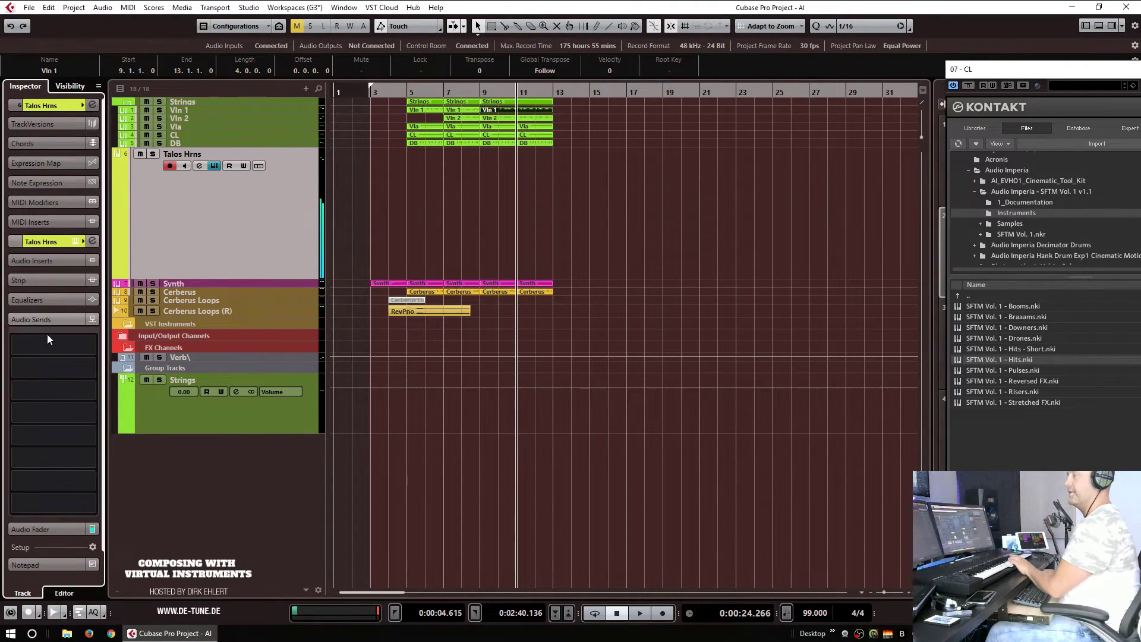
{"action": "left_click", "coordinate": [83, 343]}
{"action": "left_click", "coordinate": [59, 390]}
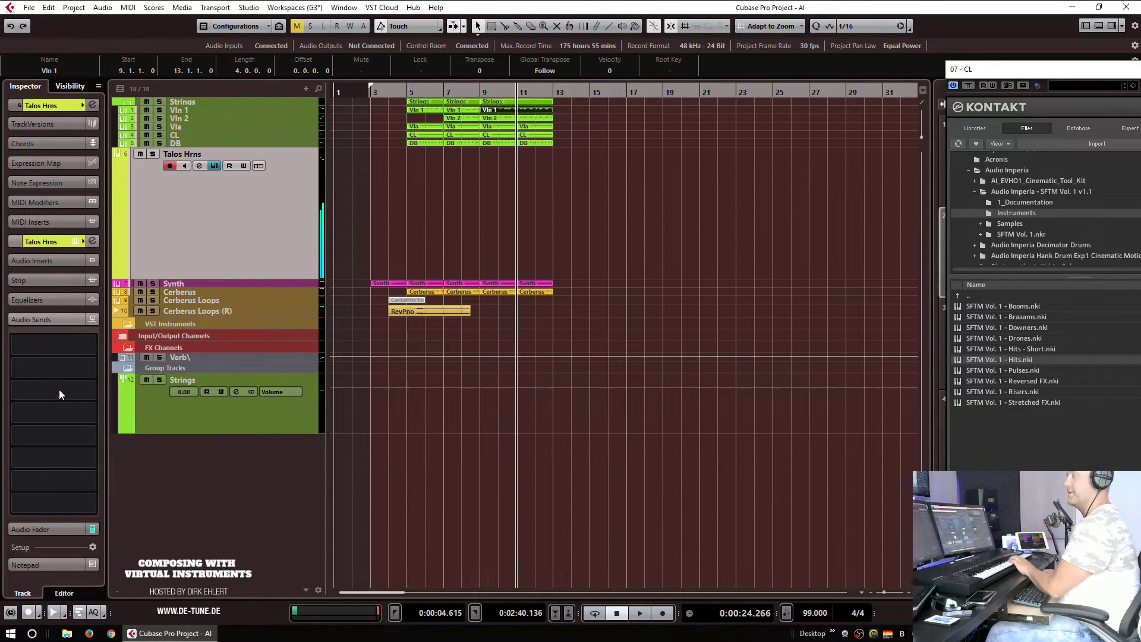
{"action": "left_click", "coordinate": [16, 340]}
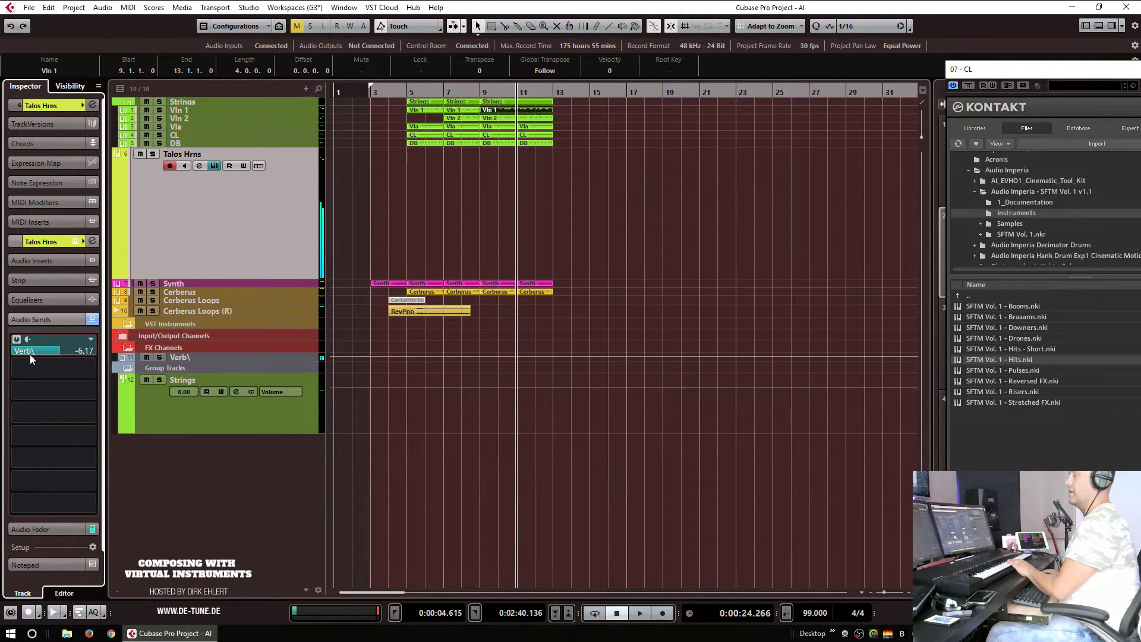
{"action": "scroll", "coordinate": [55, 349], "scroll_direction": "down", "scroll_amount": 3}
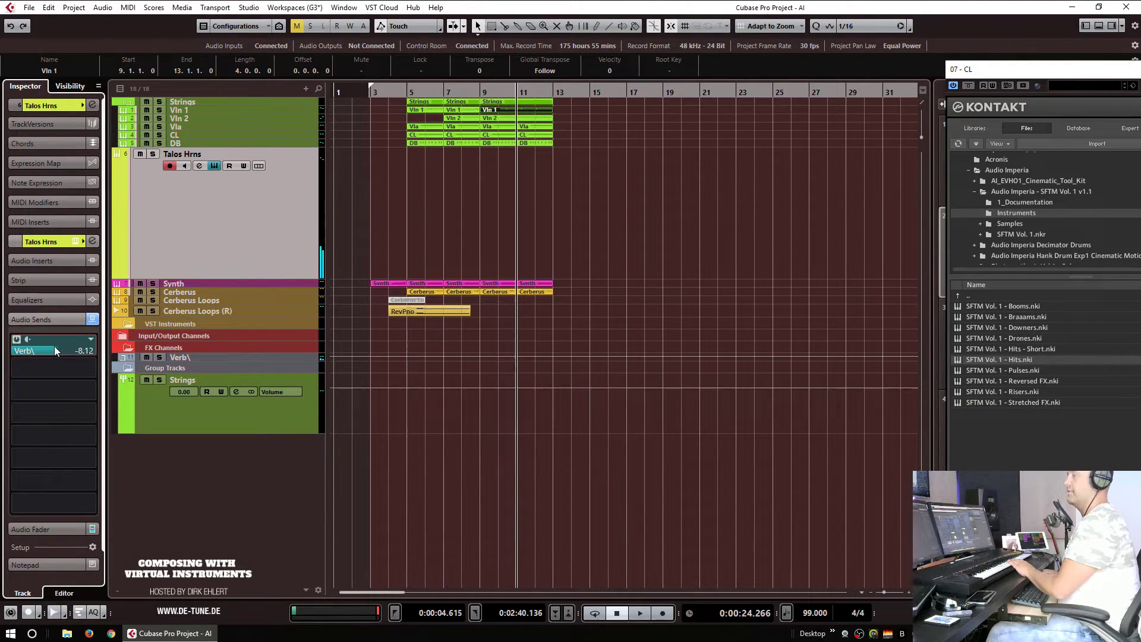
{"action": "scroll", "coordinate": [55, 350], "scroll_direction": "down", "scroll_amount": 1}
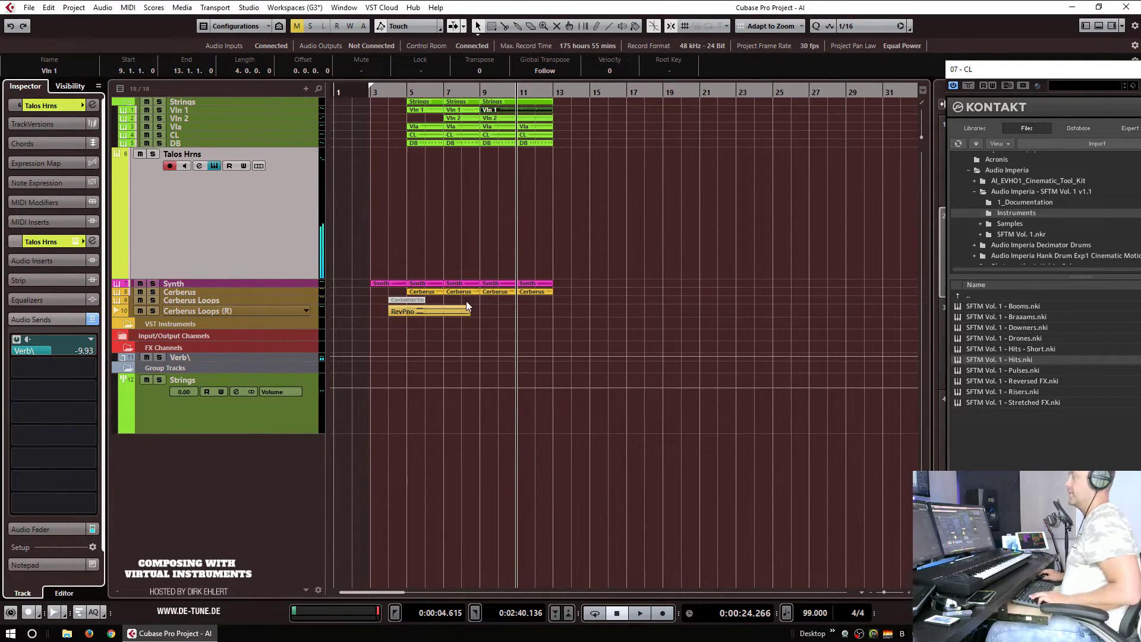
Step: Copy the RevPno event to bar 12 on the Cerberus Loops (R) track and delete the stray part at bar 3
{"action": "left_click", "coordinate": [373, 309]}
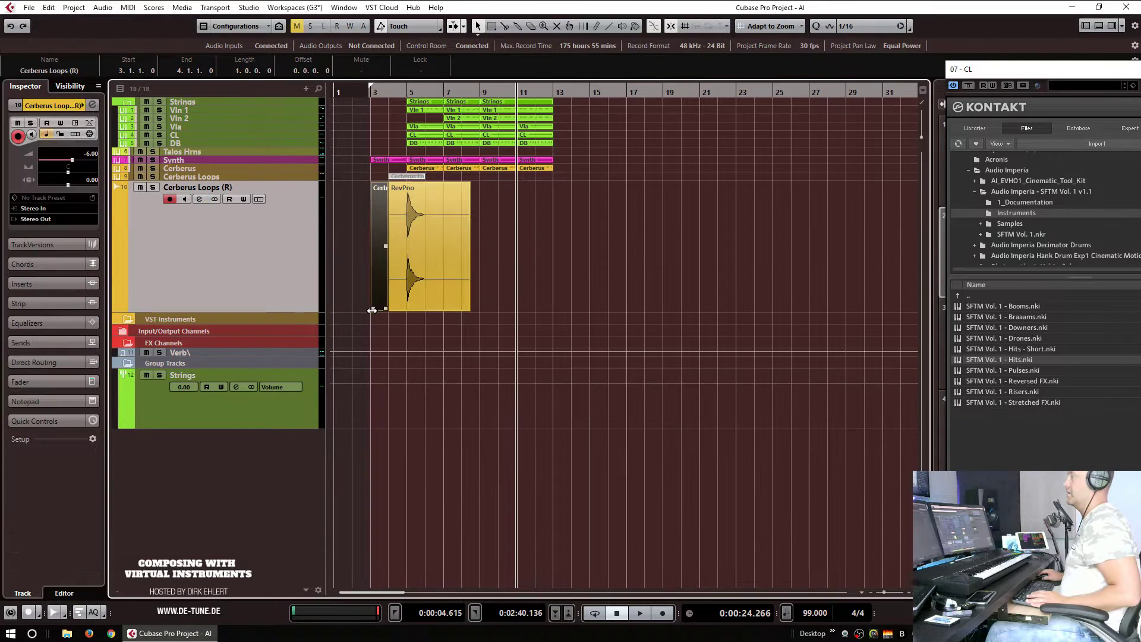
{"action": "left_click_drag", "start_coordinate": [389, 270], "coordinate": [521, 252]}
{"action": "left_click", "coordinate": [520, 251]}
{"action": "key", "text": "Delete"}
{"action": "left_click", "coordinate": [377, 245]}
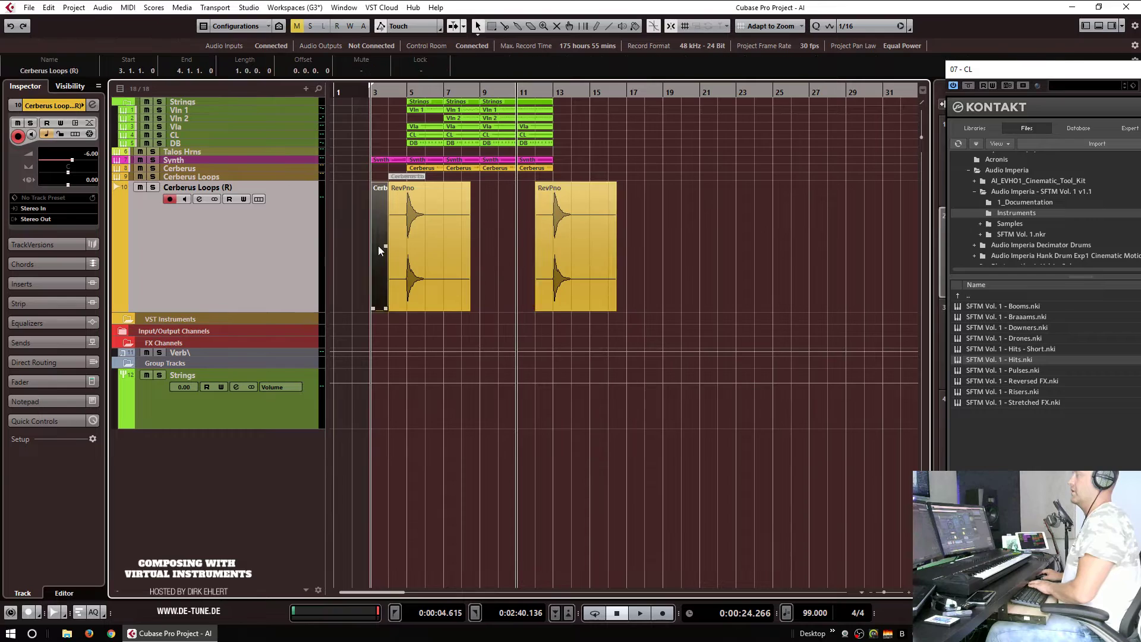
{"action": "key", "text": "Delete"}
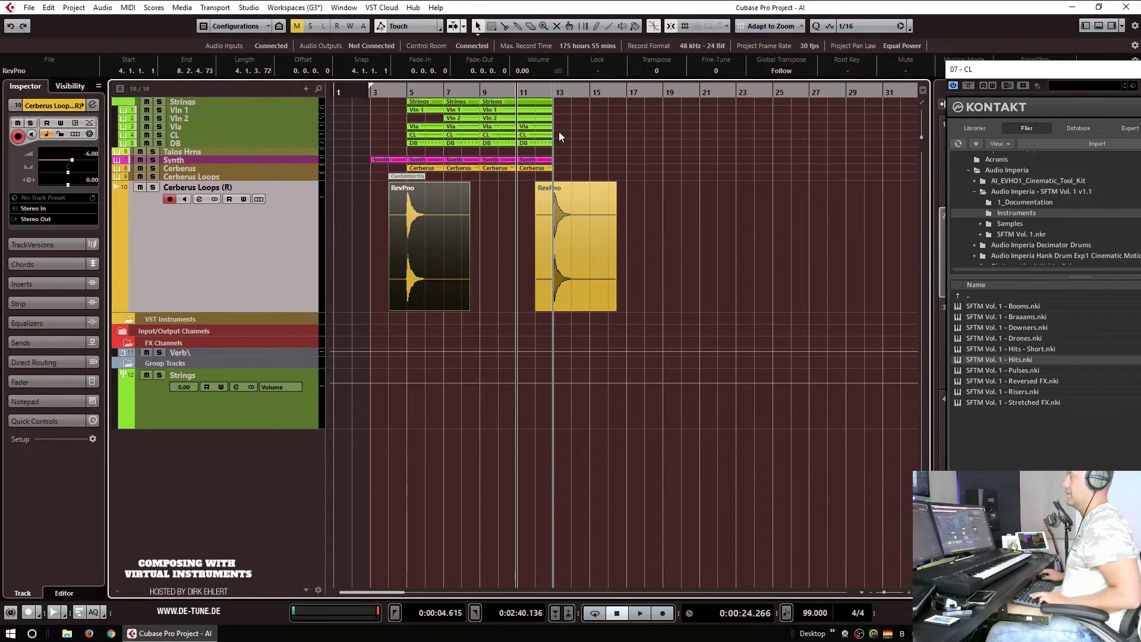
Step: Duplicate the last CL and DB parts twice so the low strings continue from bar 13 to bar 16
{"action": "left_click_drag", "start_coordinate": [559, 131], "coordinate": [545, 144]}
{"action": "key", "text": "ctrl+d"}
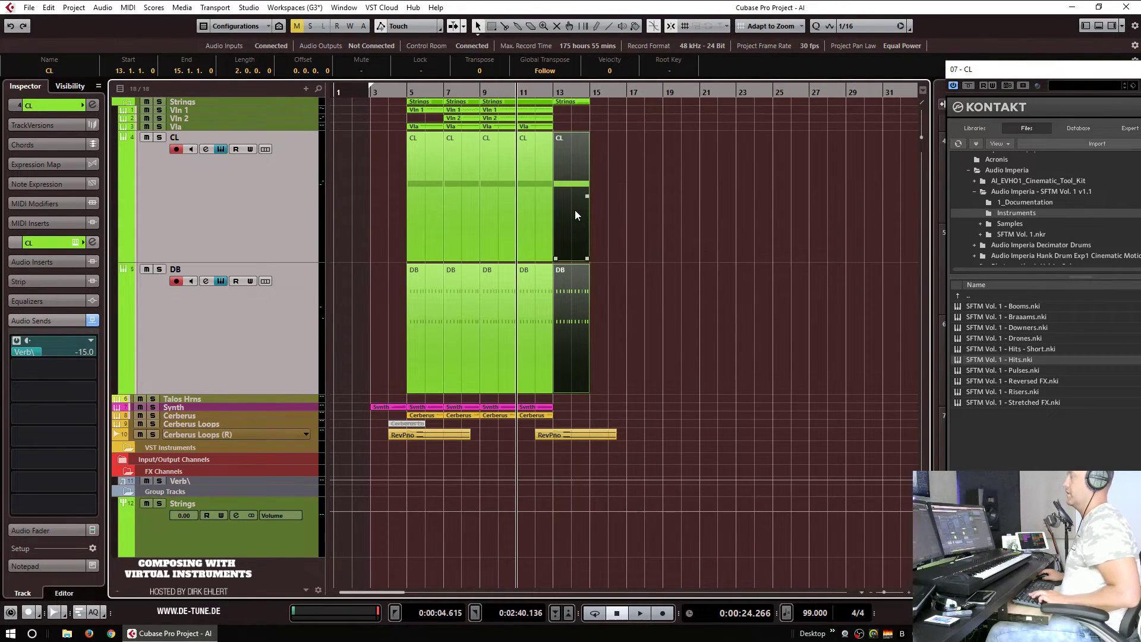
{"action": "key", "text": "ctrl+d"}
Step: Play the arrangement from bar 5 with the Talos Hrns track selected to try out horns, and set the left locator to bar 13
{"action": "left_click", "coordinate": [403, 95]}
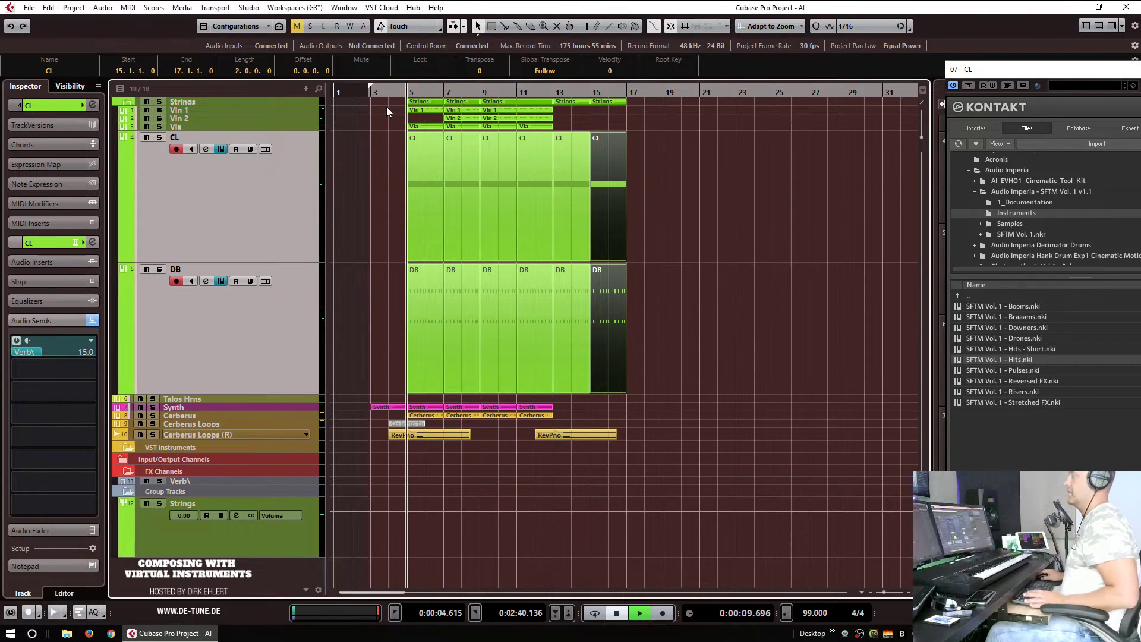
{"action": "key", "text": "space"}
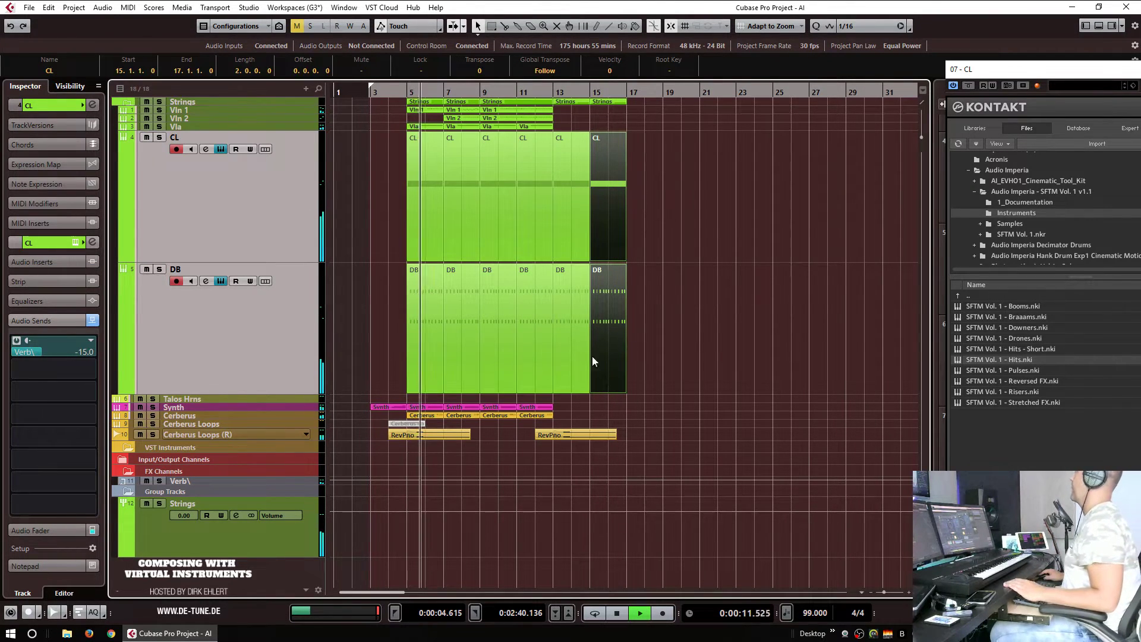
{"action": "left_click", "coordinate": [177, 398]}
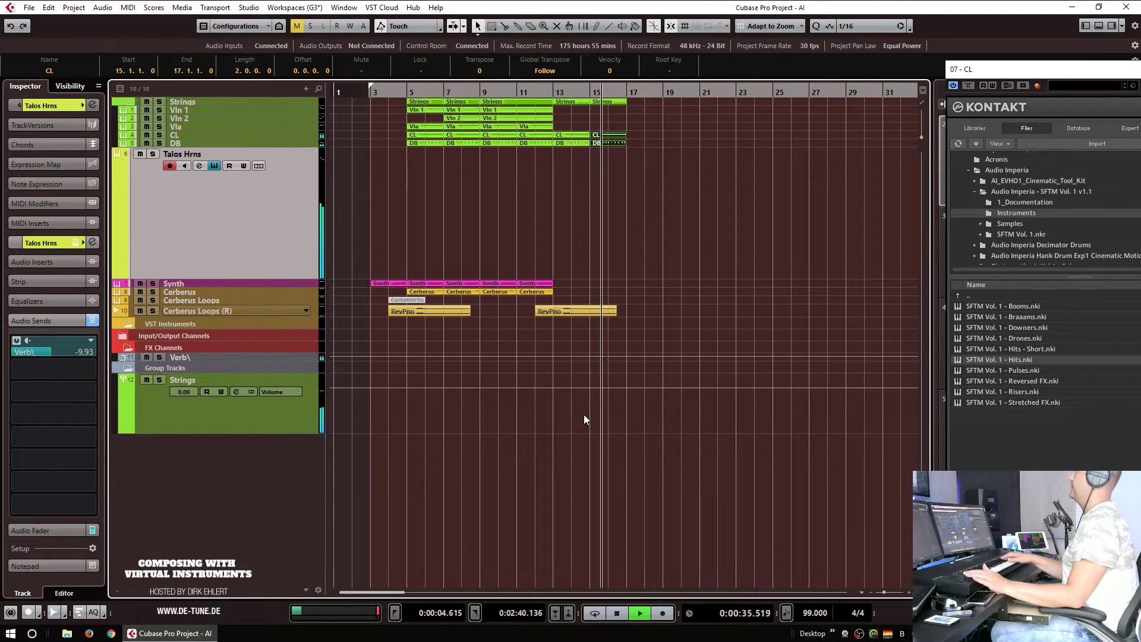
{"action": "left_click", "coordinate": [552, 92]}
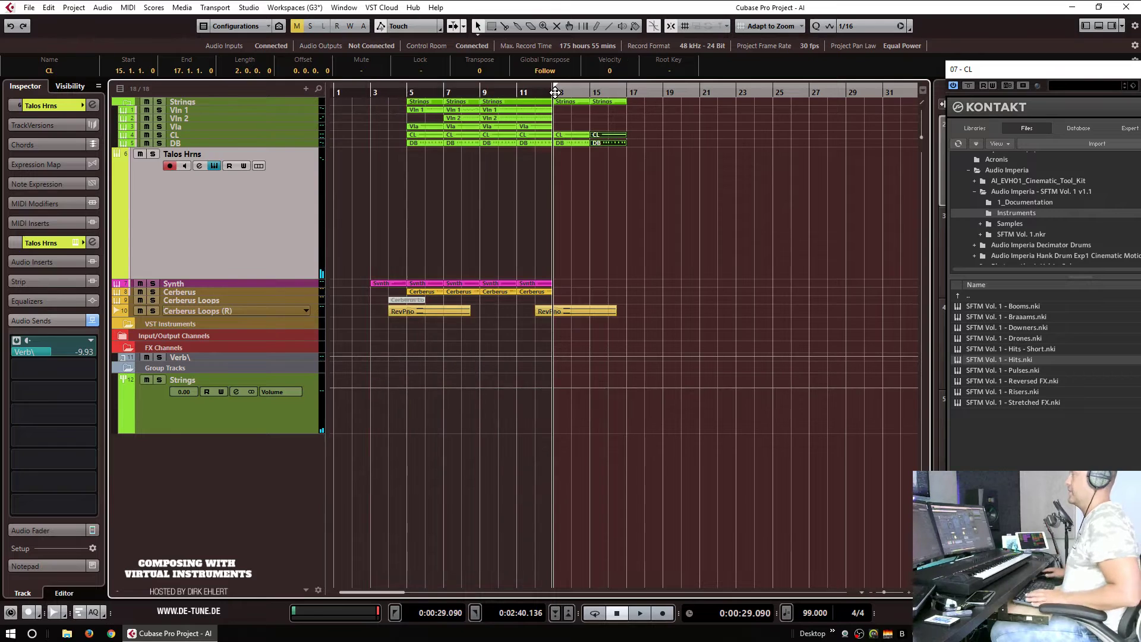
Step: Copy the last two Vla parts from bars 9 and 11 to bar 13 and play the result from there
{"action": "left_click_drag", "start_coordinate": [560, 126], "coordinate": [508, 118]}
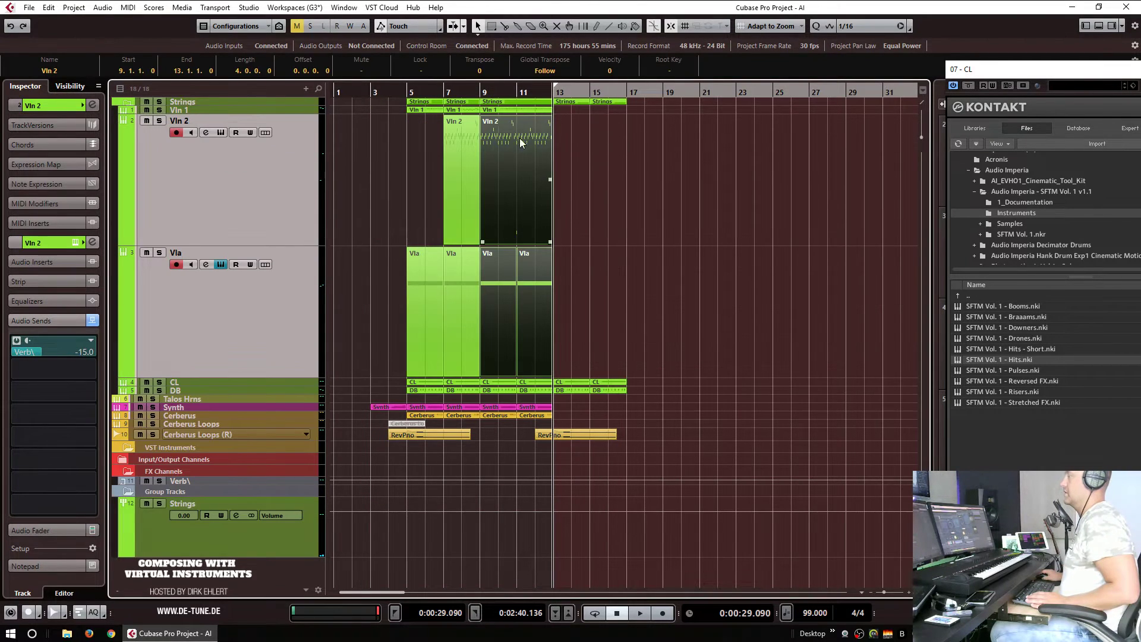
{"action": "mouse_move", "coordinate": [593, 274]}
{"action": "left_mouse_down"}
{"action": "mouse_move", "coordinate": [509, 241]}
{"action": "mouse_move", "coordinate": [606, 185]}
{"action": "left_mouse_up"}
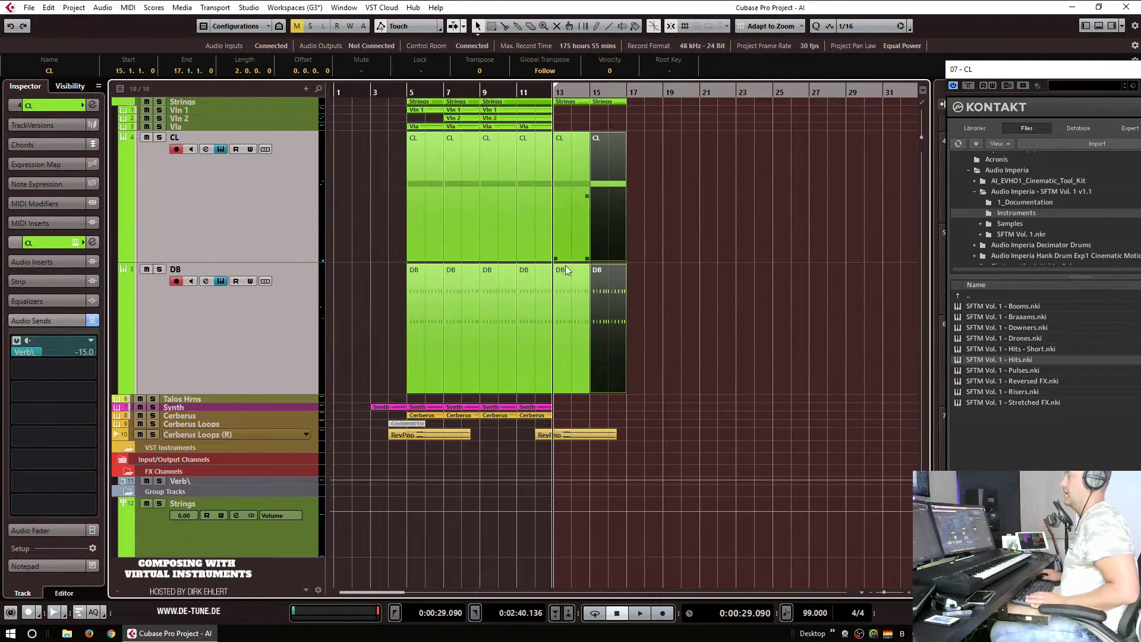
{"action": "left_click", "coordinate": [503, 125]}
{"action": "left_click", "coordinate": [529, 150], "text": "shift"}
{"action": "left_click_drag", "start_coordinate": [505, 146], "coordinate": [564, 123]}
{"action": "left_click", "coordinate": [550, 101]}
{"action": "key", "text": "space"}
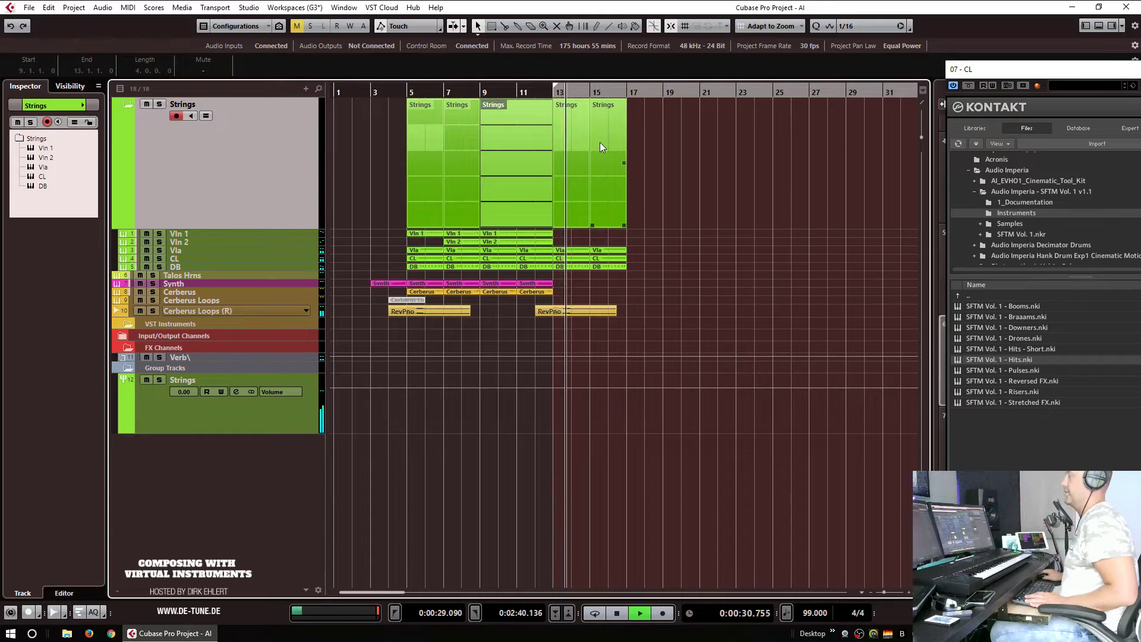
{"action": "key", "text": "space"}
Step: Move the Synth part from bar 3 to bar 13 and redraw its rising modulation as a low curve across the whole part
{"action": "left_click_drag", "start_coordinate": [384, 281], "coordinate": [567, 250]}
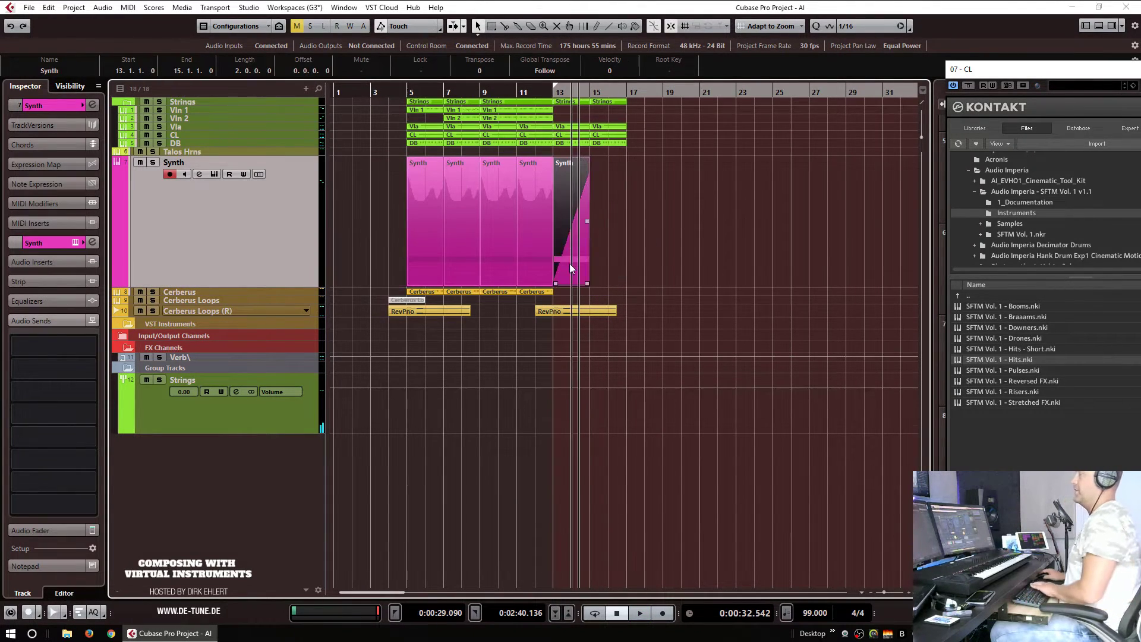
{"action": "double_click", "coordinate": [569, 262]}
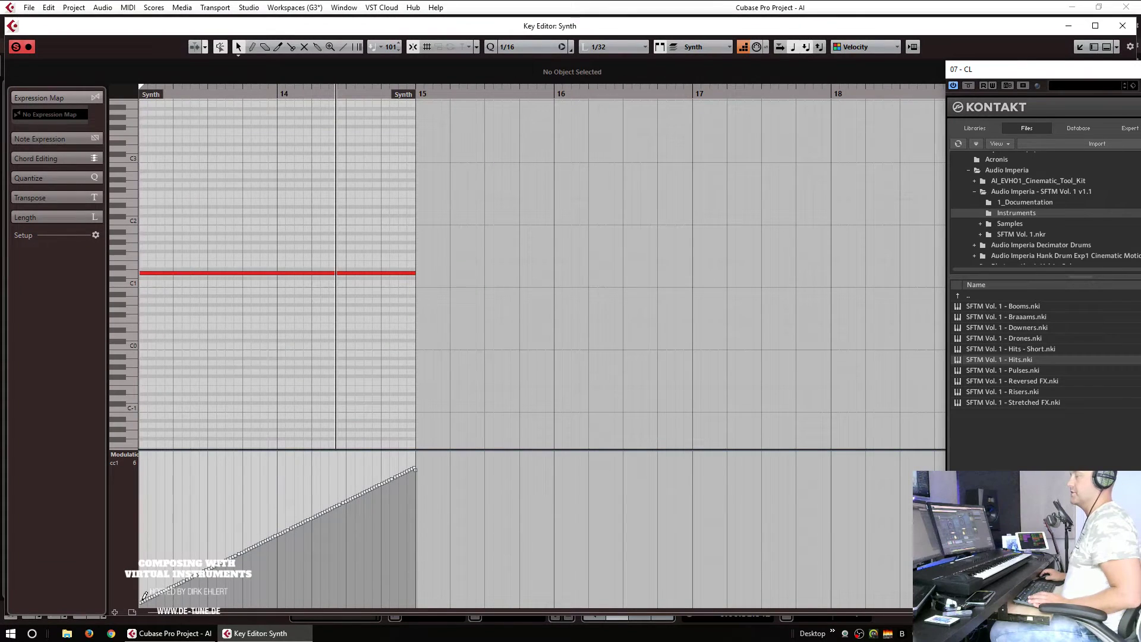
{"action": "left_click_drag", "start_coordinate": [142, 597], "coordinate": [417, 595]}
{"action": "key", "text": "Escape"}
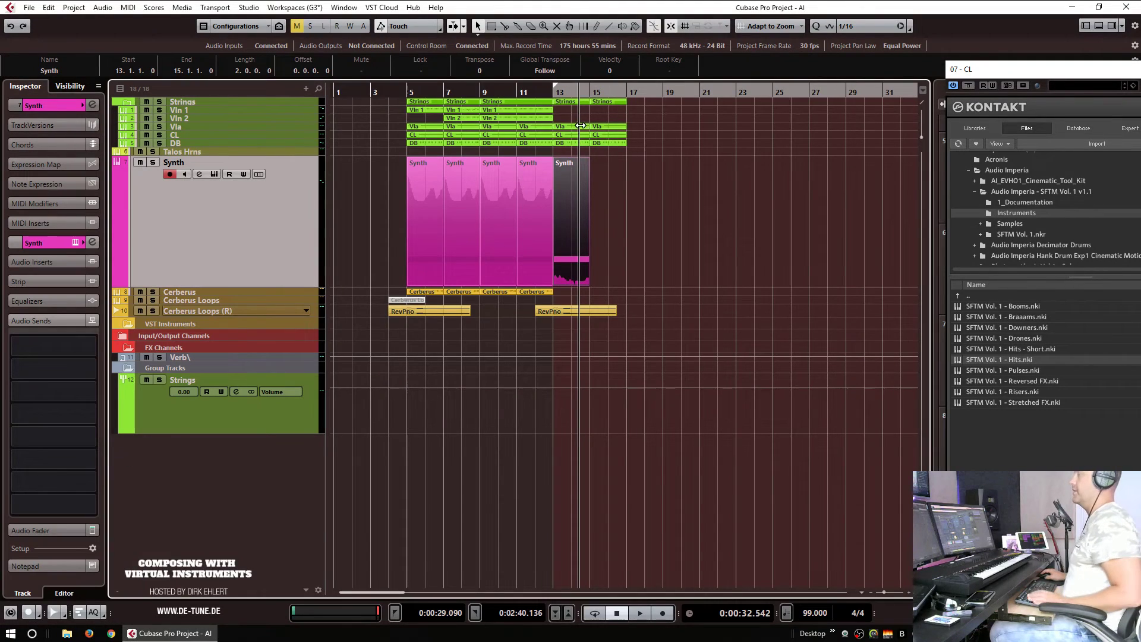
Step: Play from bar 13 and briefly solo the Synth track to check the moved part
{"action": "left_click", "coordinate": [552, 94]}
{"action": "key", "text": "space"}
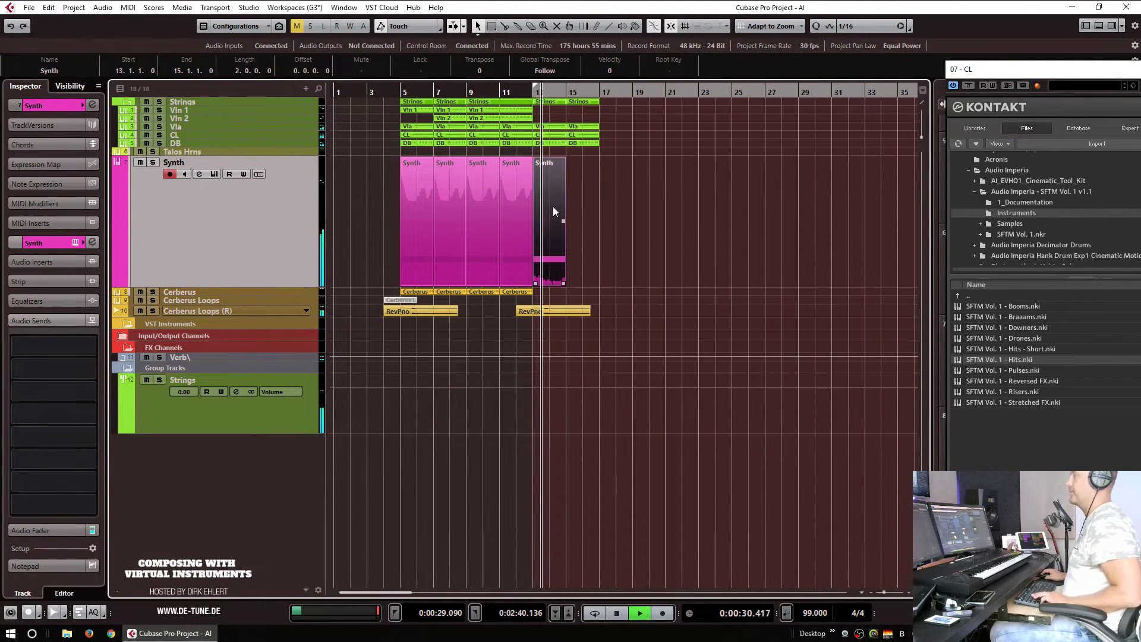
{"action": "left_click", "coordinate": [153, 162]}
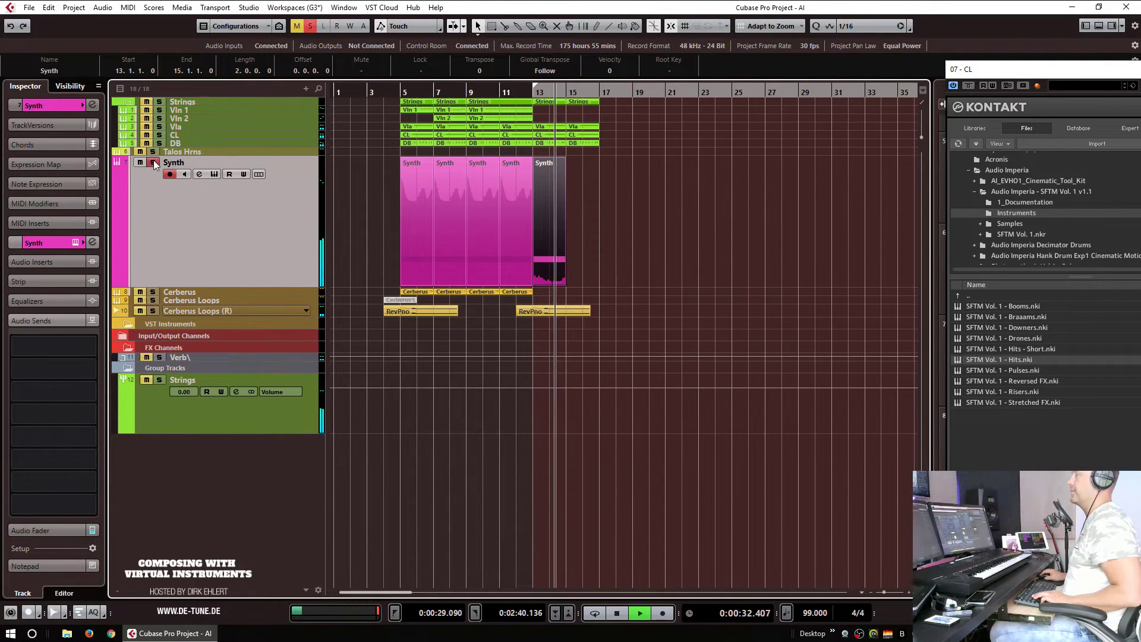
{"action": "left_click", "coordinate": [153, 162]}
{"action": "key", "text": "space"}
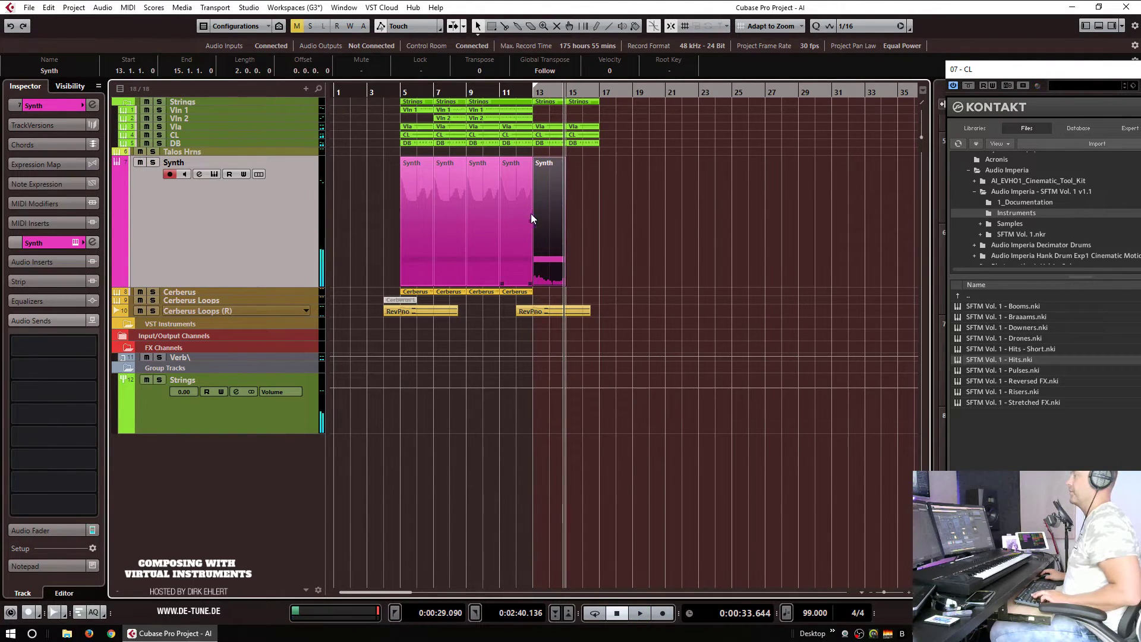
Step: Duplicate the Synth part from bar 13 to bar 15 and play the arrangement from about bar 11
{"action": "key", "text": "ctrl+d"}
{"action": "left_click", "coordinate": [501, 91]}
{"action": "key", "text": "space"}
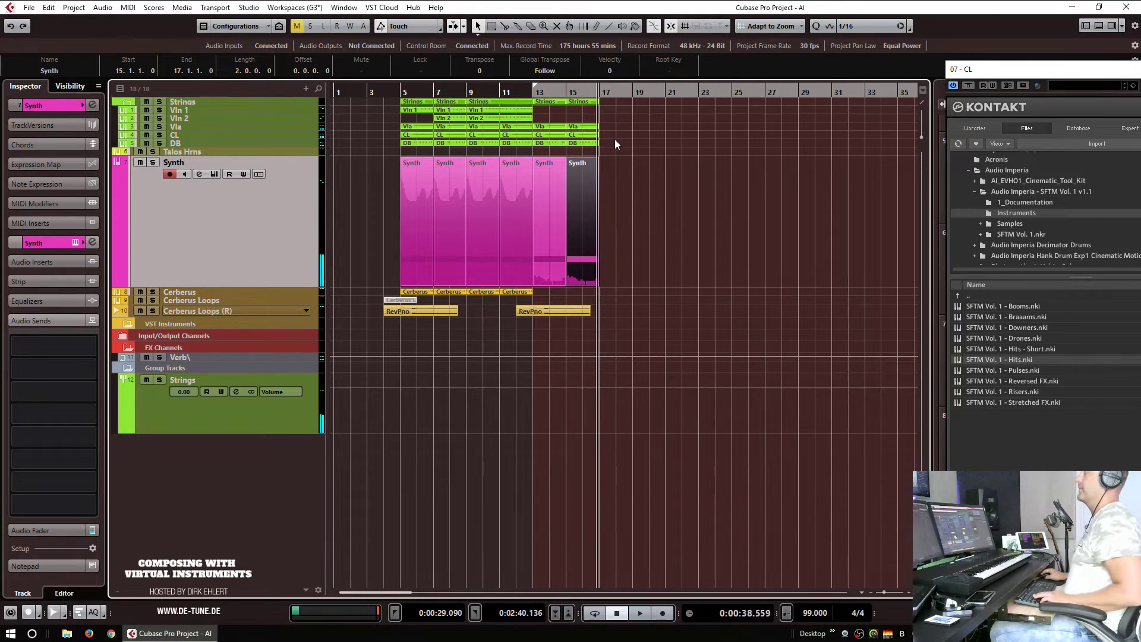
Step: Select the CL and Talos Hrns tracks in turn to try them out, and open the track commands for the Synth track
{"action": "left_click", "coordinate": [243, 136]}
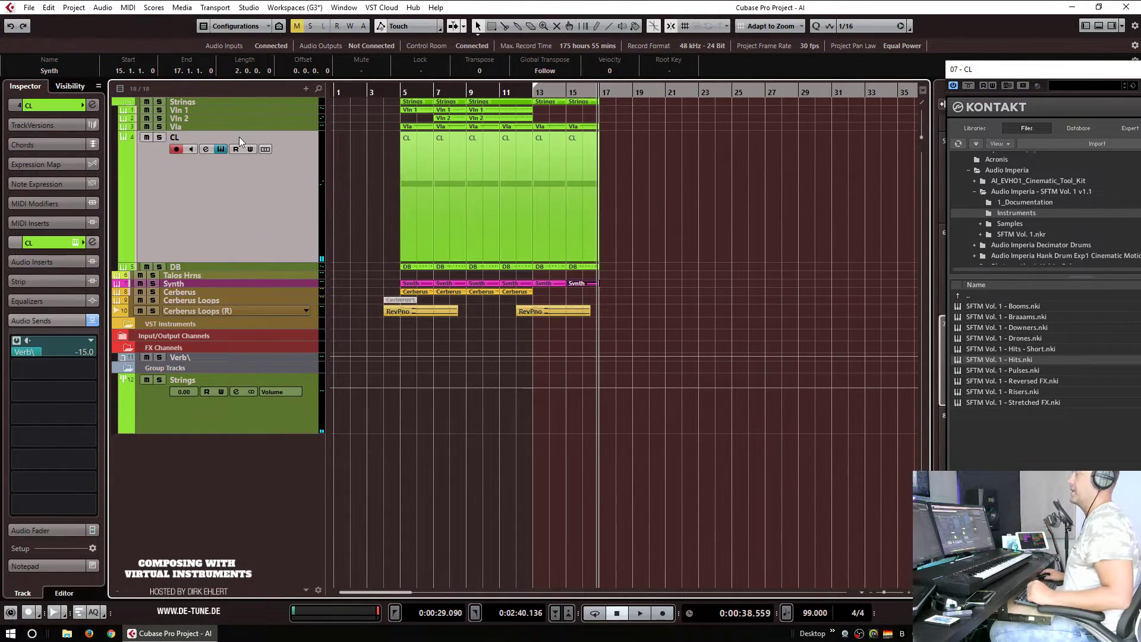
{"action": "left_click", "coordinate": [223, 275]}
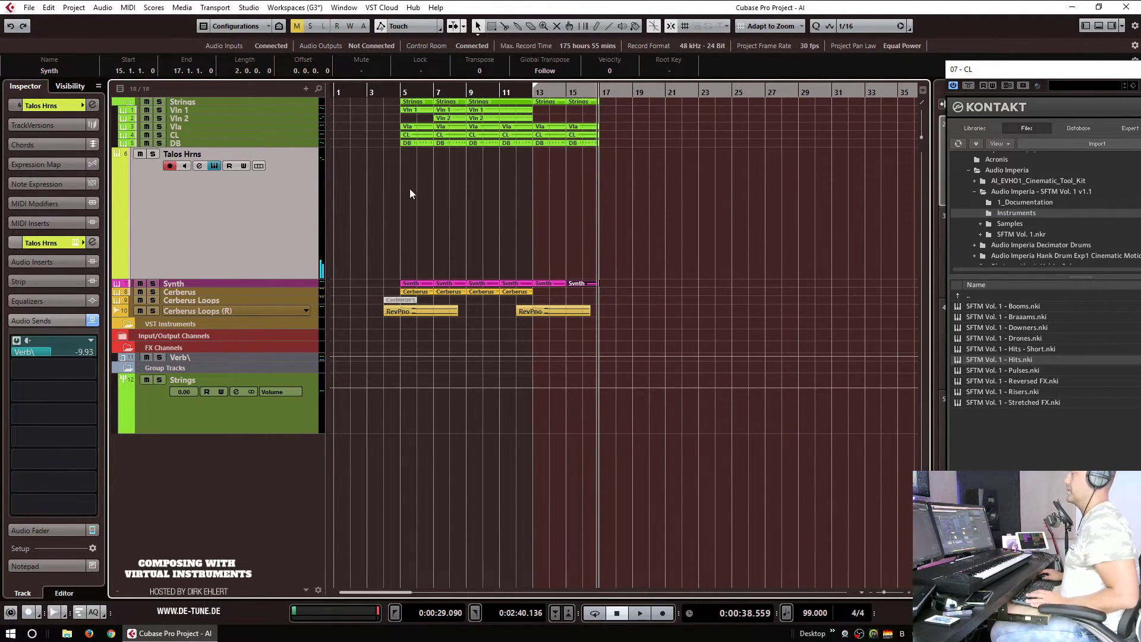
{"action": "left_click", "coordinate": [227, 285]}
{"action": "right_click", "coordinate": [231, 219]}
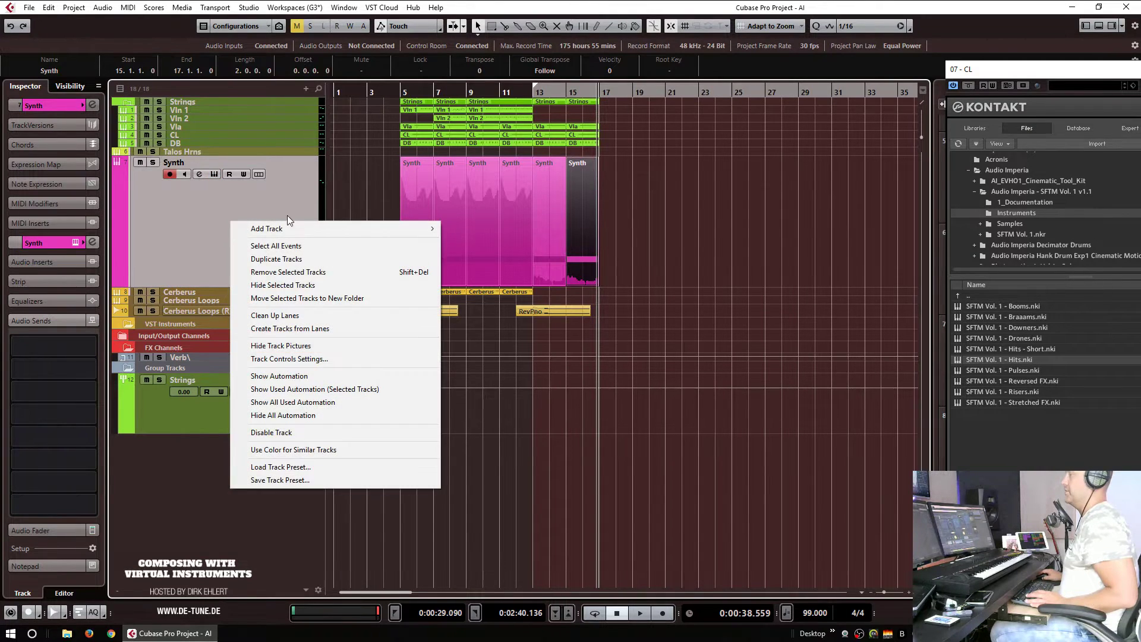
Step: Duplicate the Synth track and delete all events from the copy
{"action": "left_click", "coordinate": [279, 258]}
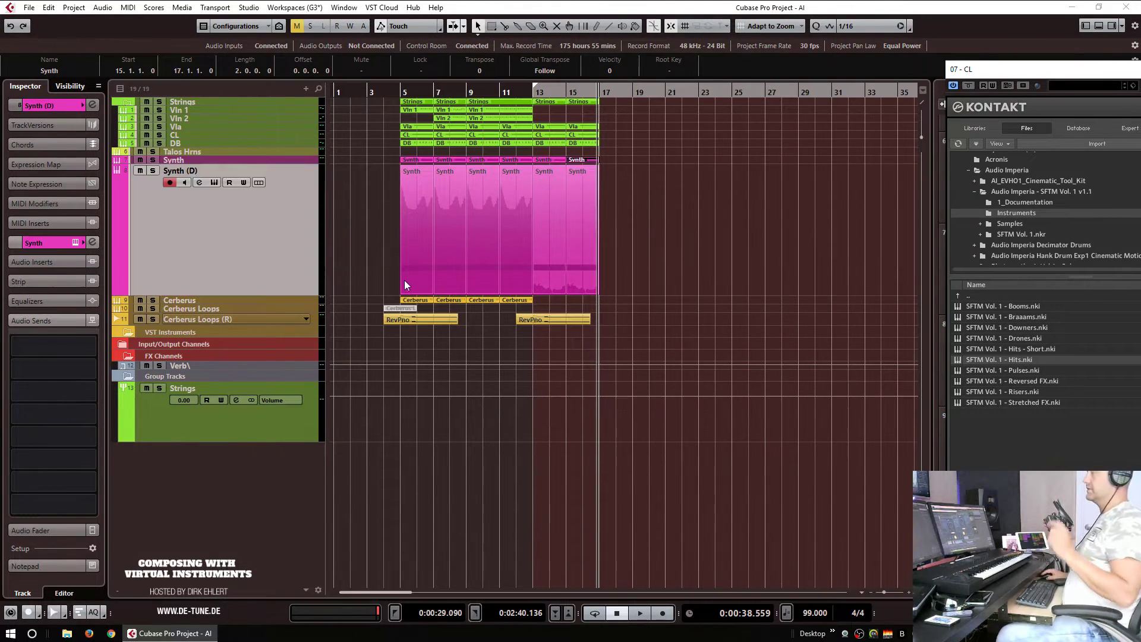
{"action": "left_click_drag", "start_coordinate": [663, 233], "coordinate": [399, 230]}
{"action": "key", "text": "Delete"}
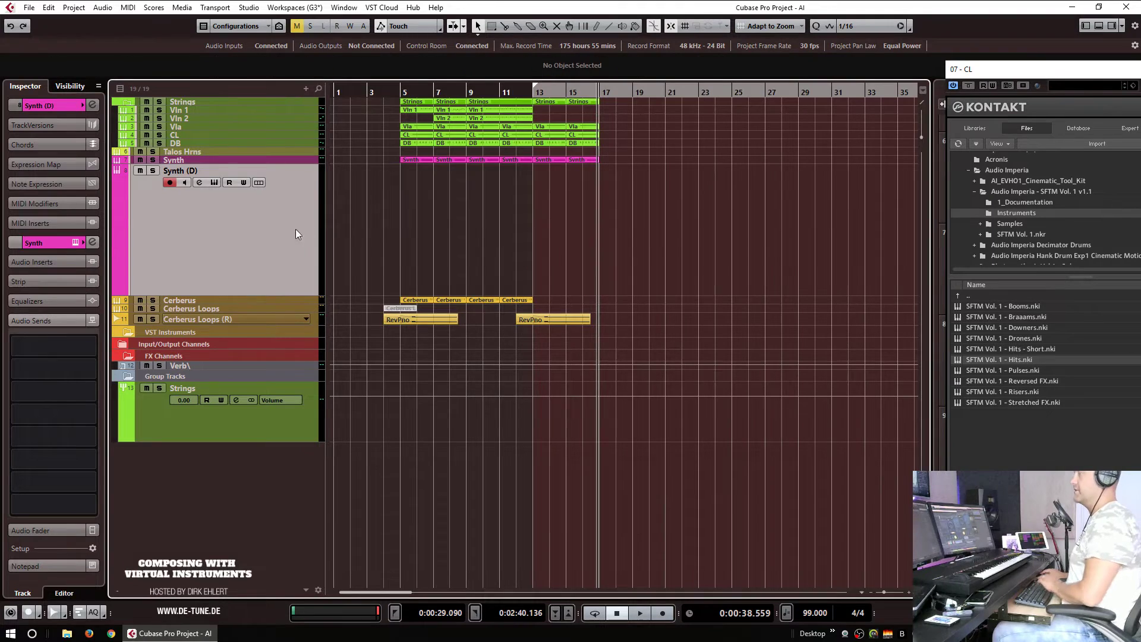
Step: Open the duplicated Synth track's Kontakt instrument and browse the libraries down to the piano instruments
{"action": "left_click", "coordinate": [76, 242]}
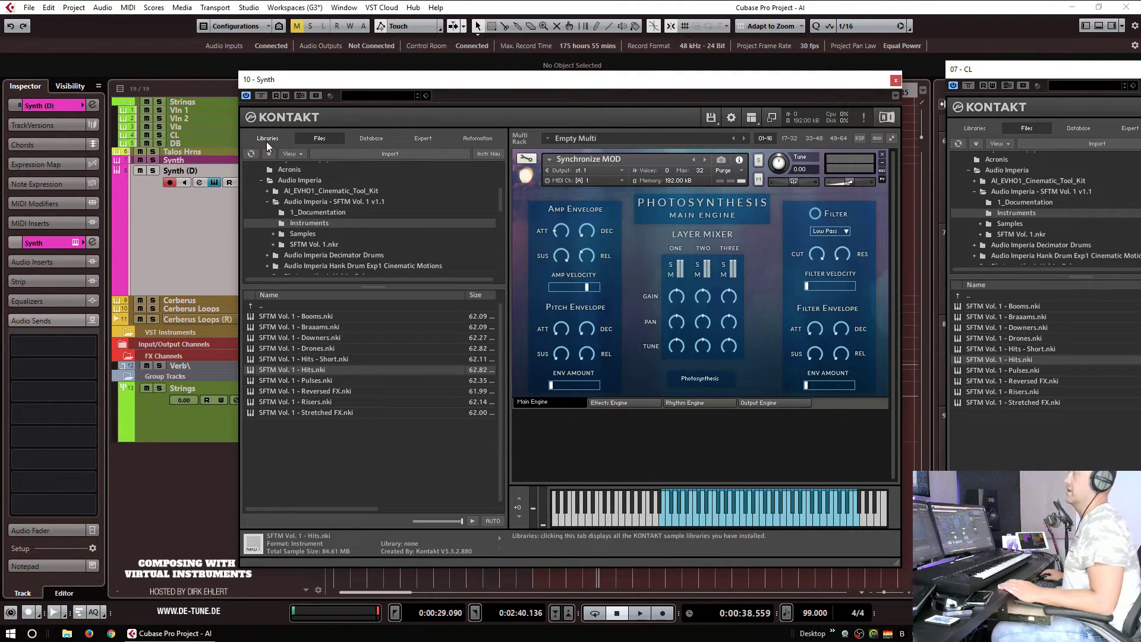
{"action": "left_click", "coordinate": [266, 140]}
{"action": "left_click_drag", "start_coordinate": [499, 192], "coordinate": [500, 427]}
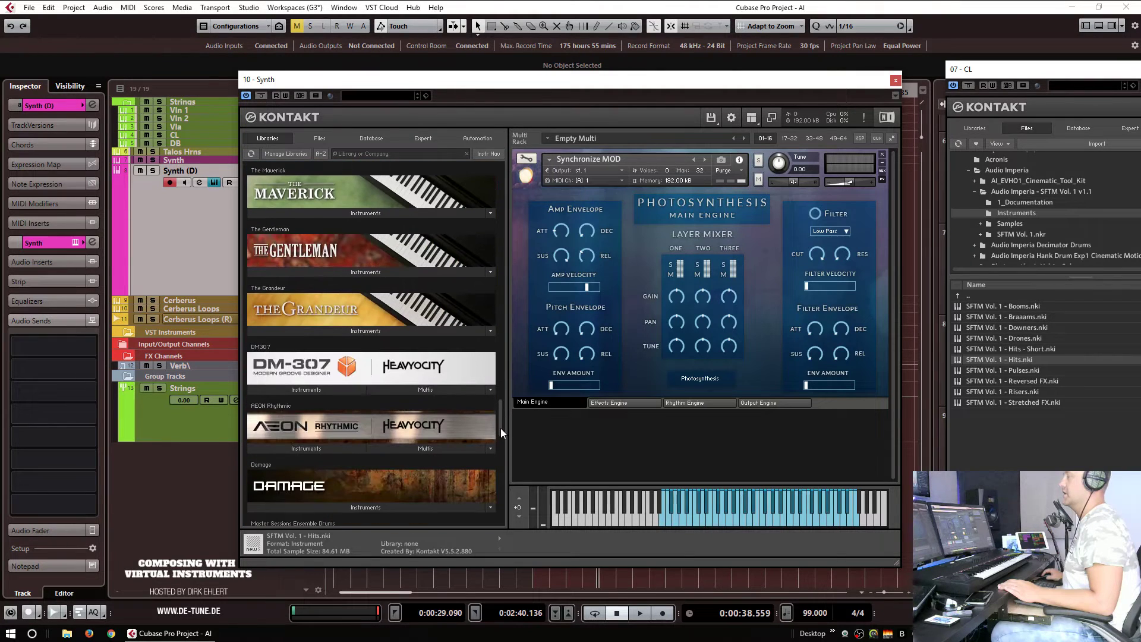
Step: Load The Gentleman piano in place of the Synchronize MOD instrument
{"action": "left_click", "coordinate": [305, 214]}
{"action": "left_click", "coordinate": [313, 273]}
{"action": "left_click_drag", "start_coordinate": [294, 288], "coordinate": [636, 141]}
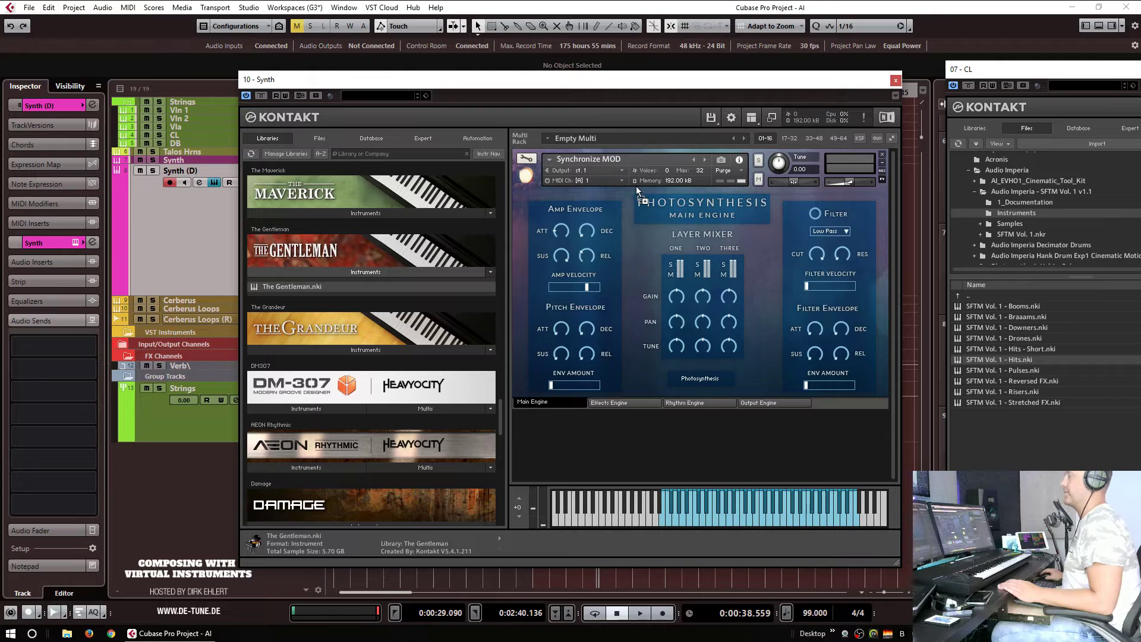
{"action": "left_click_drag", "start_coordinate": [636, 187], "coordinate": [637, 189]}
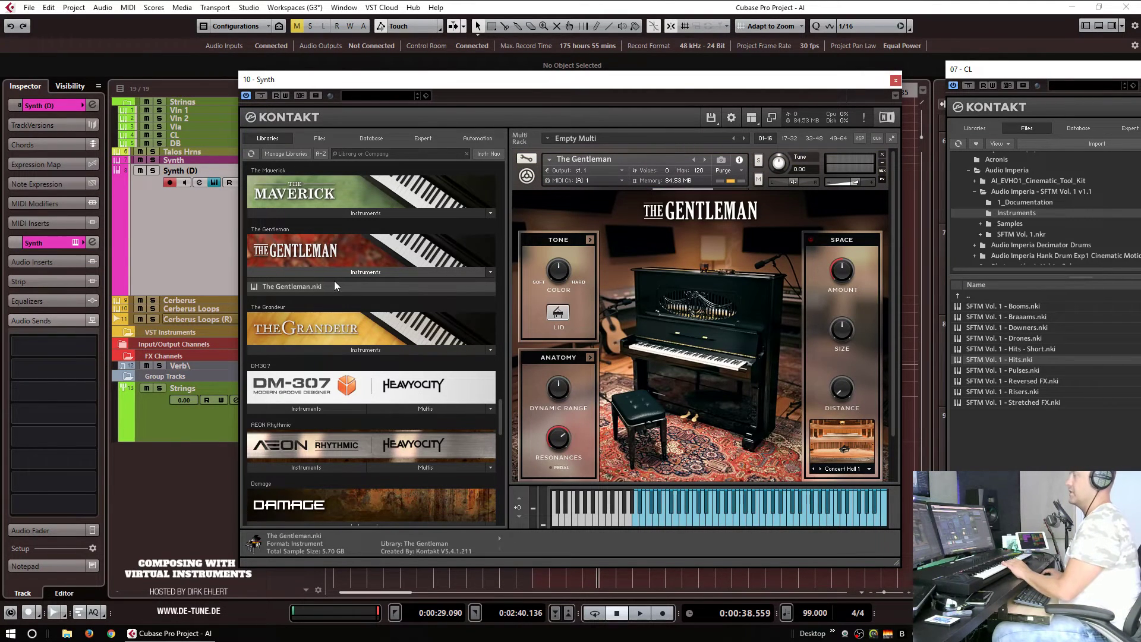
Step: Replace The Gentleman with The Grandeur piano, browse its snapshots and close the instrument window
{"action": "left_click", "coordinate": [329, 348]}
{"action": "left_click_drag", "start_coordinate": [296, 362], "coordinate": [622, 180]}
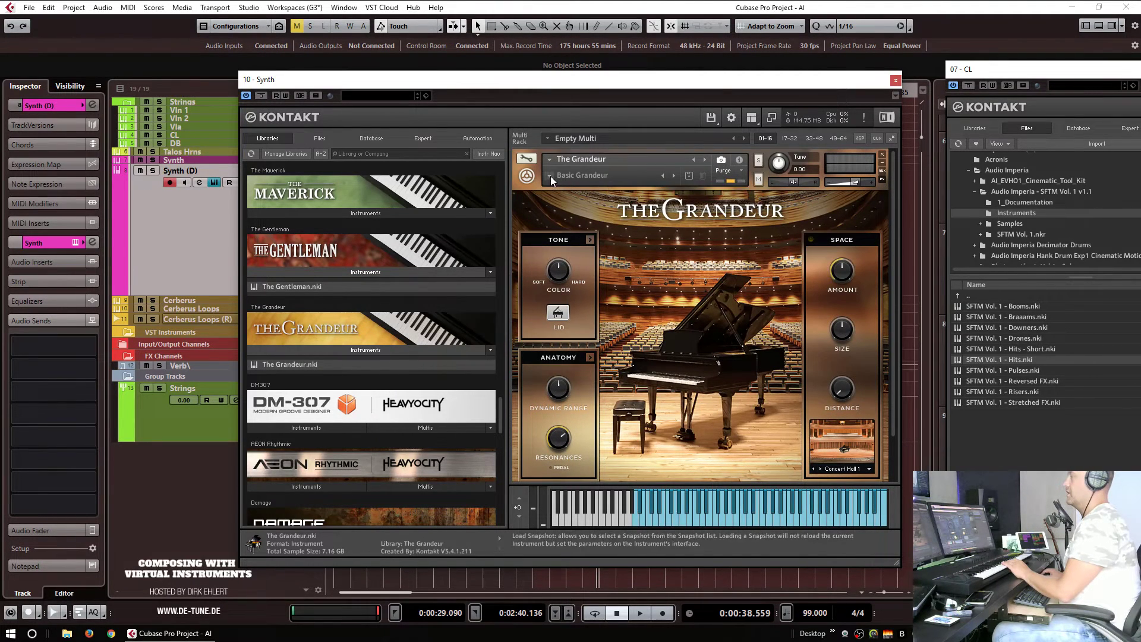
{"action": "left_click", "coordinate": [550, 176]}
{"action": "mouse_move", "coordinate": [565, 198]}
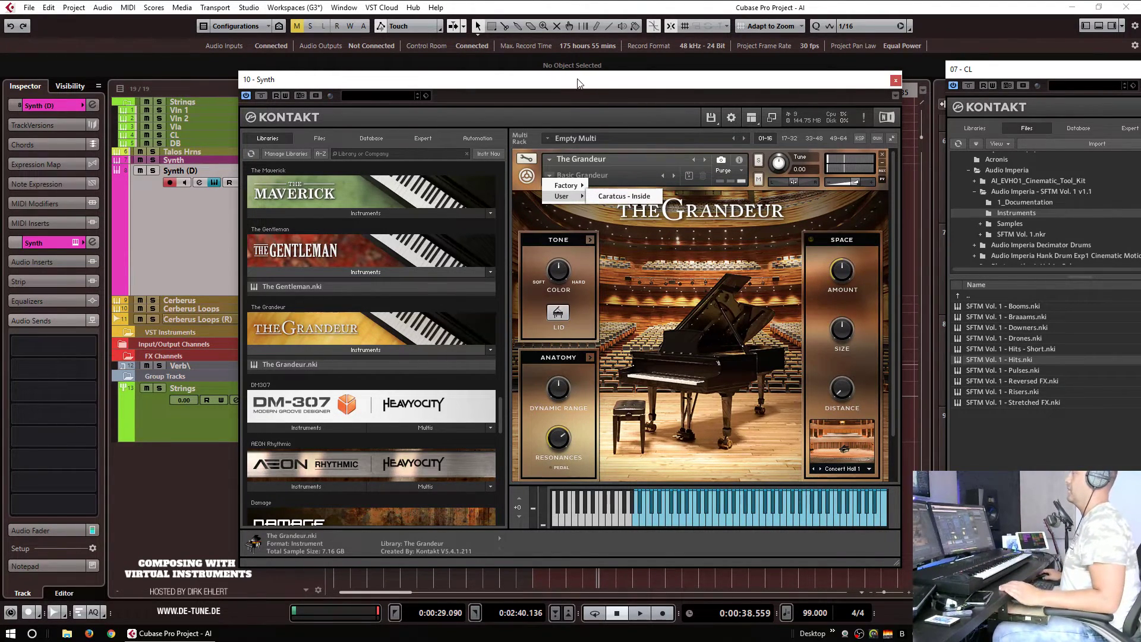
{"action": "left_click", "coordinate": [895, 81]}
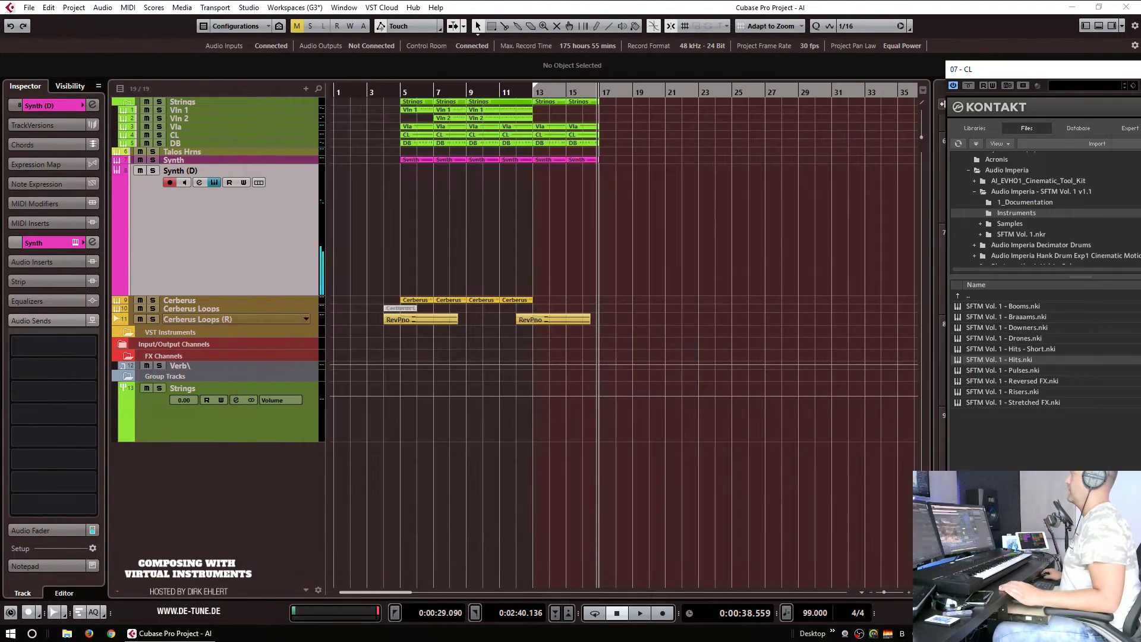
Step: Continue the CL track with an event at bar 17 and raise its row of repeated notes to A#1
{"action": "left_click", "coordinate": [599, 92]}
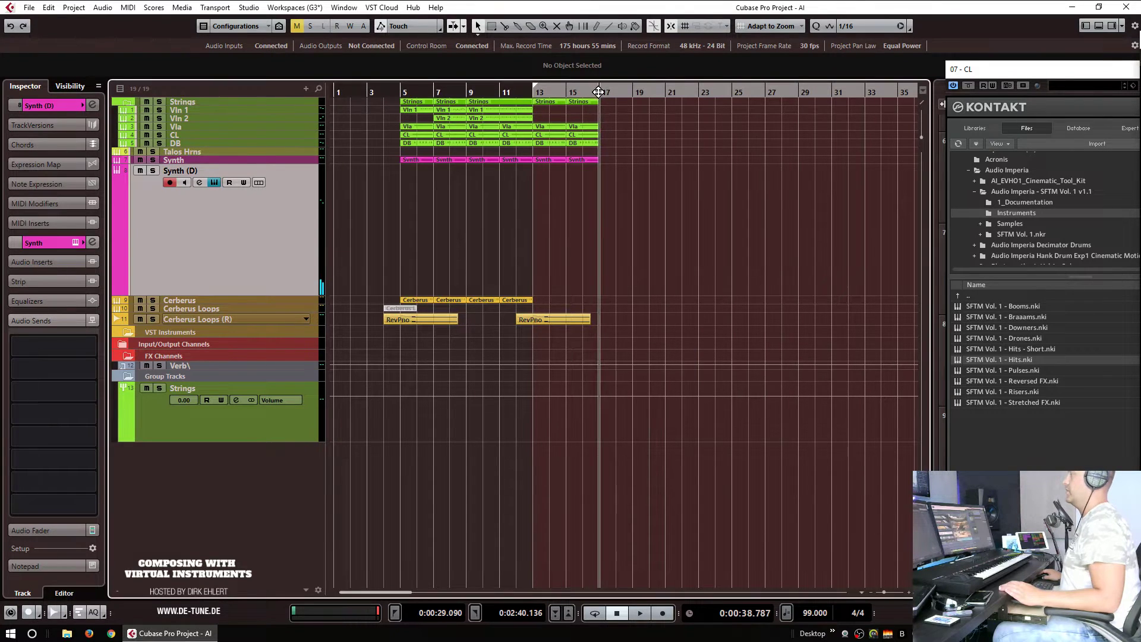
{"action": "double_click", "coordinate": [575, 134]}
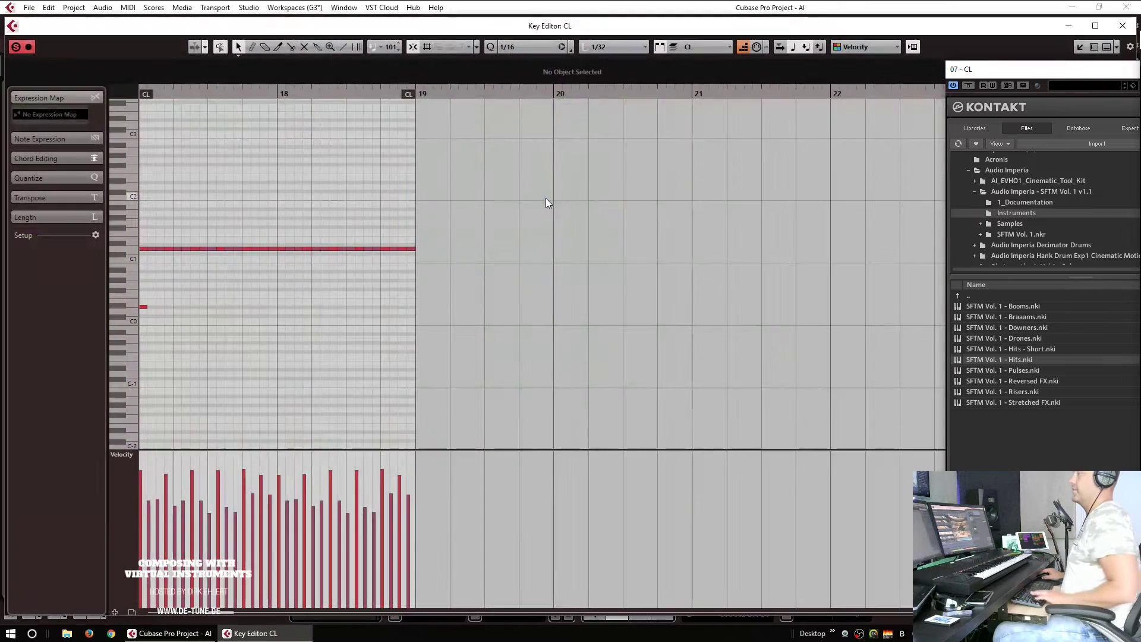
{"action": "left_click_drag", "start_coordinate": [509, 209], "coordinate": [132, 264]}
{"action": "key", "text": "Up"}
{"action": "key", "text": "Up"}
{"action": "key", "text": "Up"}
{"action": "key", "text": "Up"}
{"action": "key", "text": "Up"}
{"action": "key", "text": "Up"}
{"action": "key", "text": "Up"}
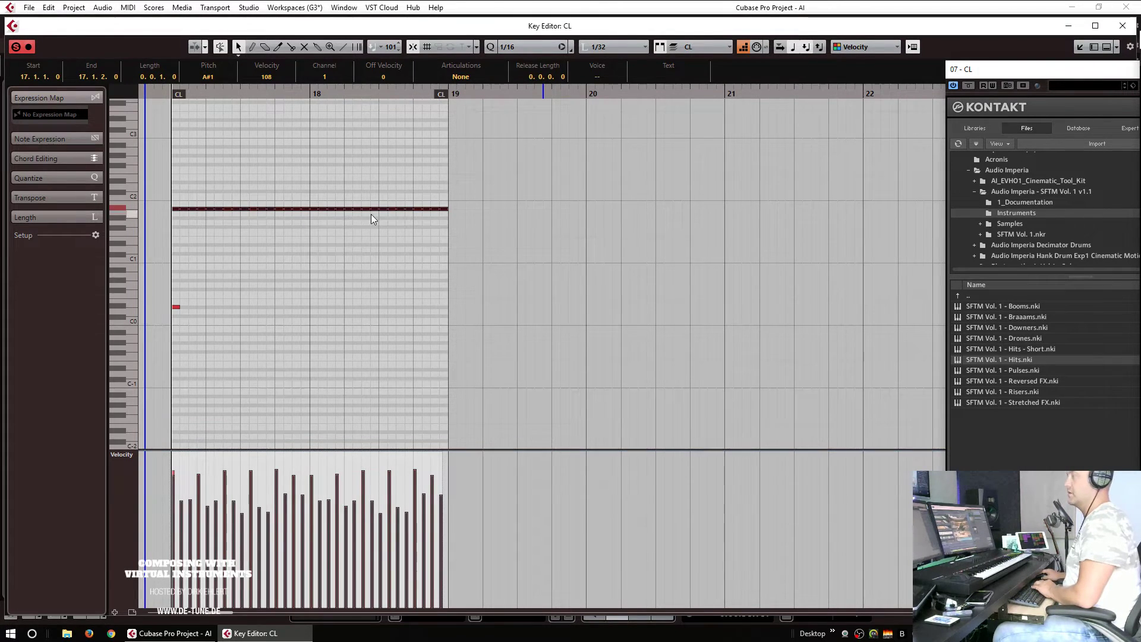
{"action": "key", "text": "Return"}
Step: Duplicate the CL event to bar 19 and lower its repeated notes to the pitch used before bar 17
{"action": "key", "text": "ctrl+d"}
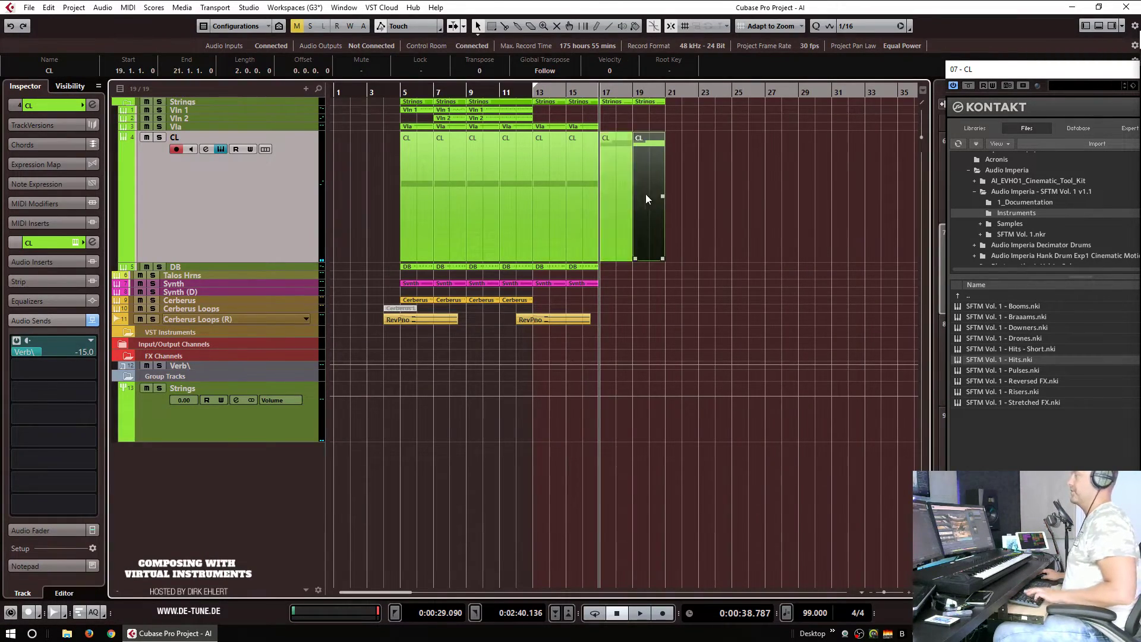
{"action": "key", "text": "Return"}
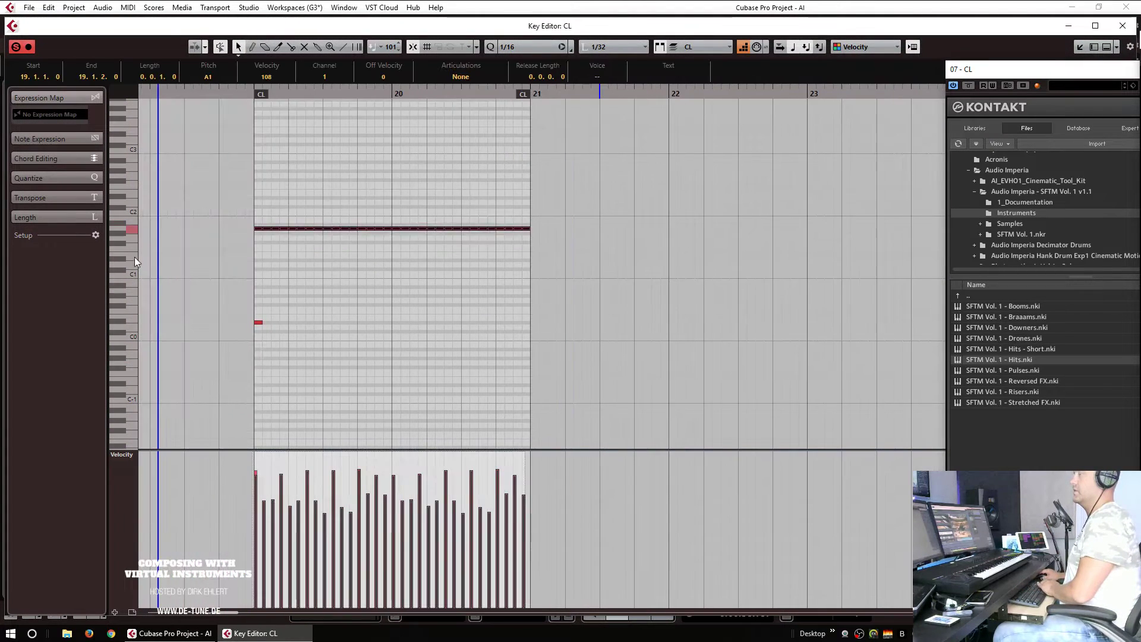
{"action": "key", "text": "Down"}
{"action": "key", "text": "Down"}
{"action": "key", "text": "Down"}
{"action": "key", "text": "Down"}
{"action": "key", "text": "Return"}
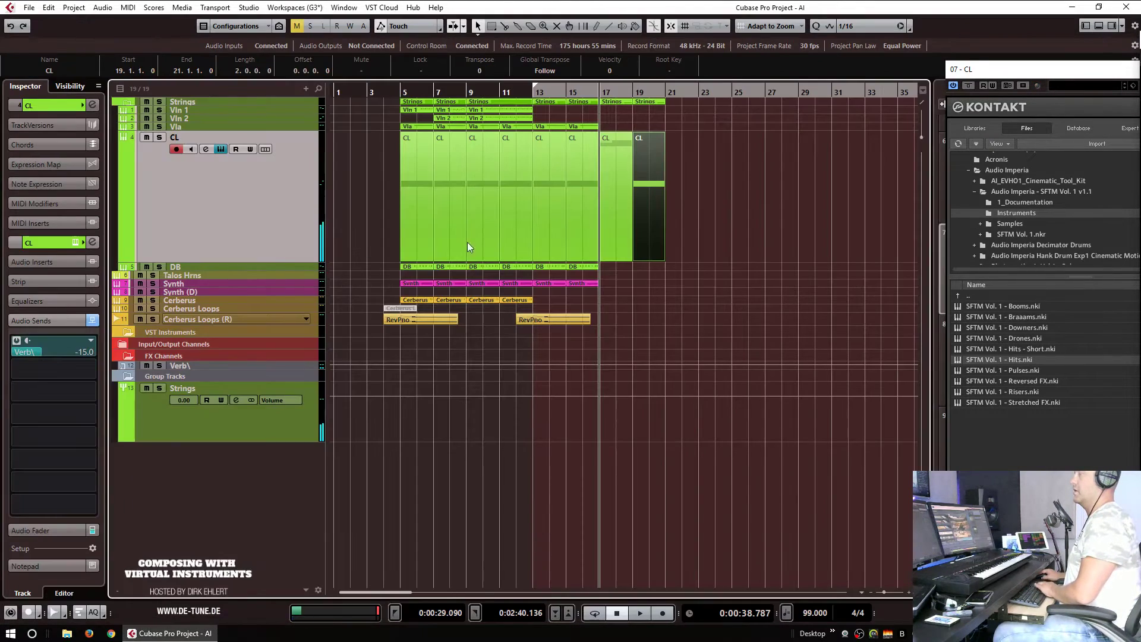
Step: Duplicate the CL event to bar 21 and lower its repeated notes to C1
{"action": "key", "text": "ctrl+d"}
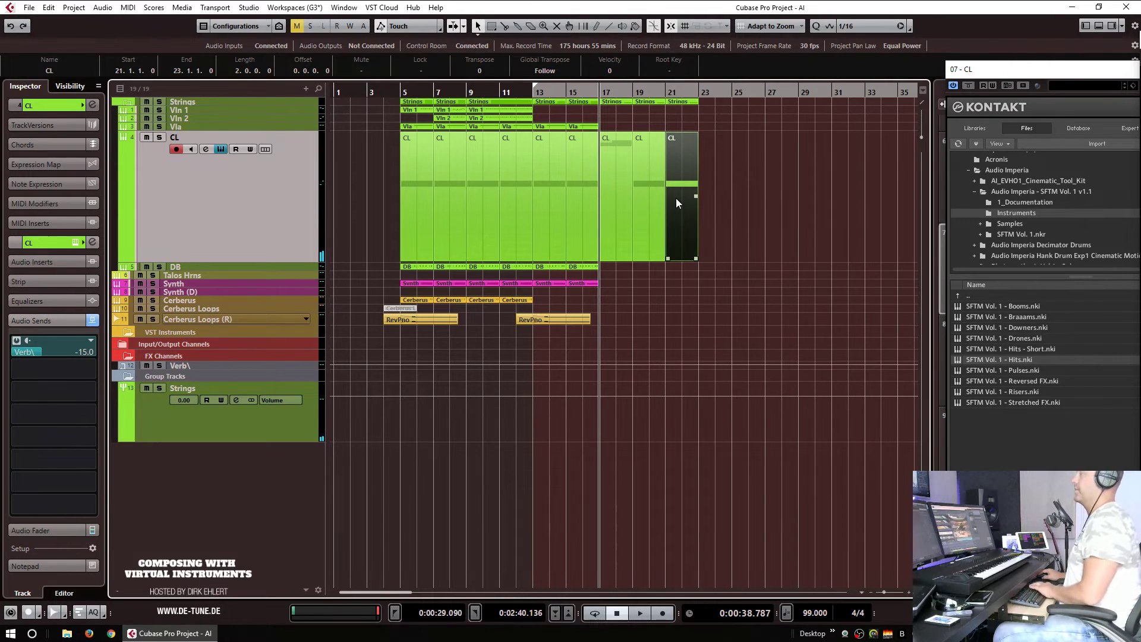
{"action": "key", "text": "Return"}
{"action": "key", "text": "Down"}
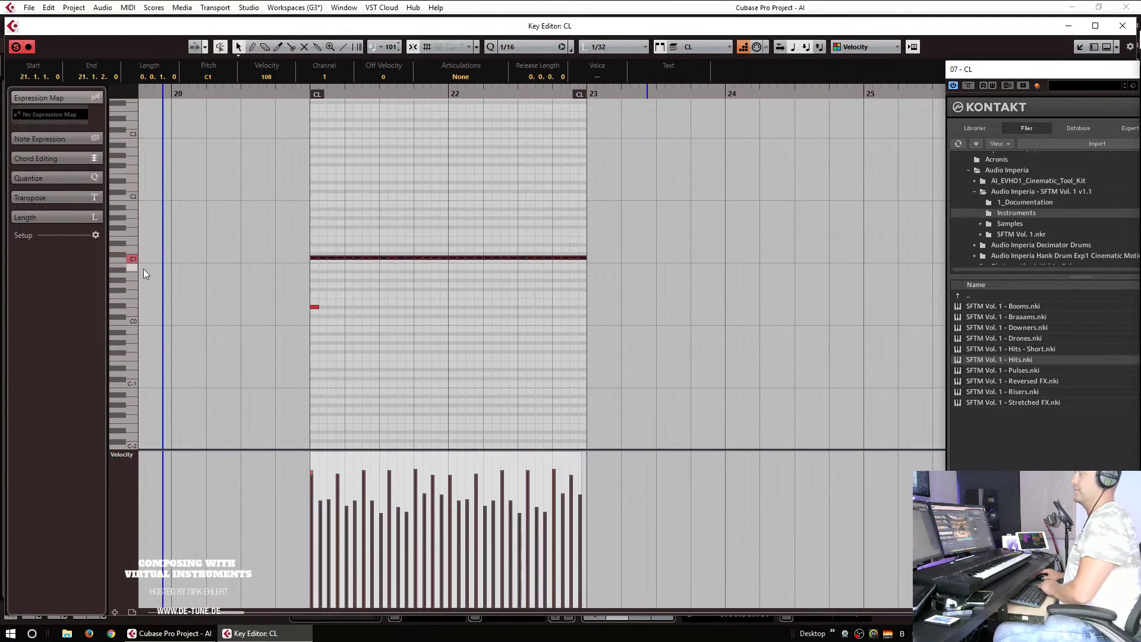
{"action": "key", "text": "Return"}
Step: Duplicate the CL event to bar 23 and transpose its repeated notes upward
{"action": "key", "text": "ctrl+d"}
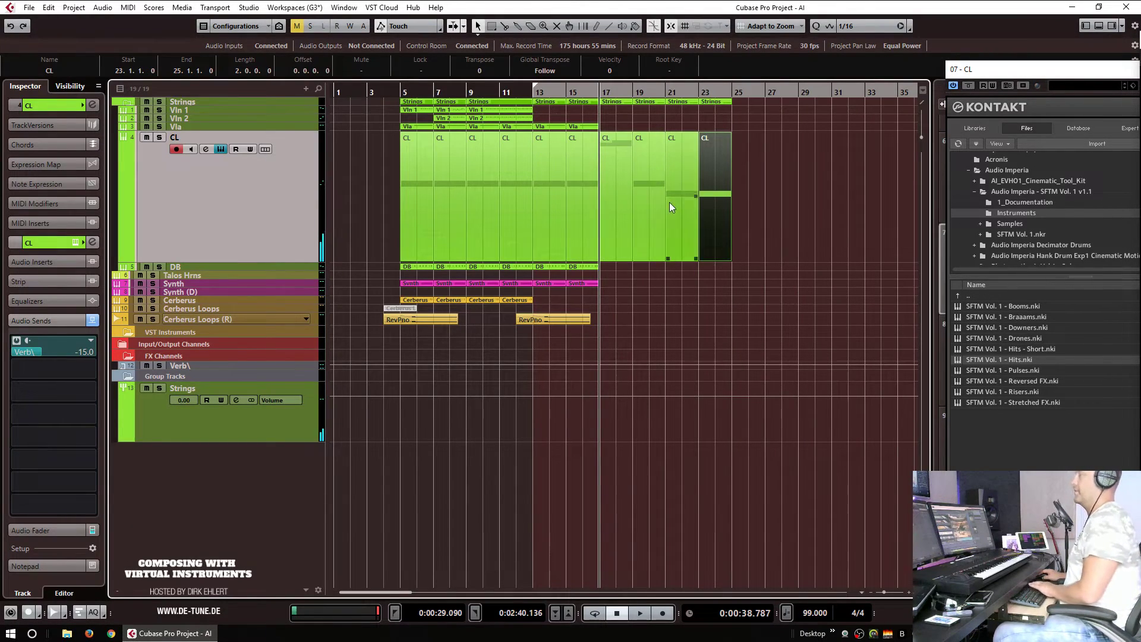
{"action": "key", "text": "Return"}
{"action": "key", "text": "Up"}
{"action": "key", "text": "Up"}
{"action": "key", "text": "Up"}
{"action": "key", "text": "Up"}
{"action": "key", "text": "Up"}
{"action": "key", "text": "Up"}
{"action": "key", "text": "Return"}
Step: Play the arrangement from bar 15 with the Talos Hrns track selected, then return the playhead to bar 15
{"action": "left_click", "coordinate": [566, 93]}
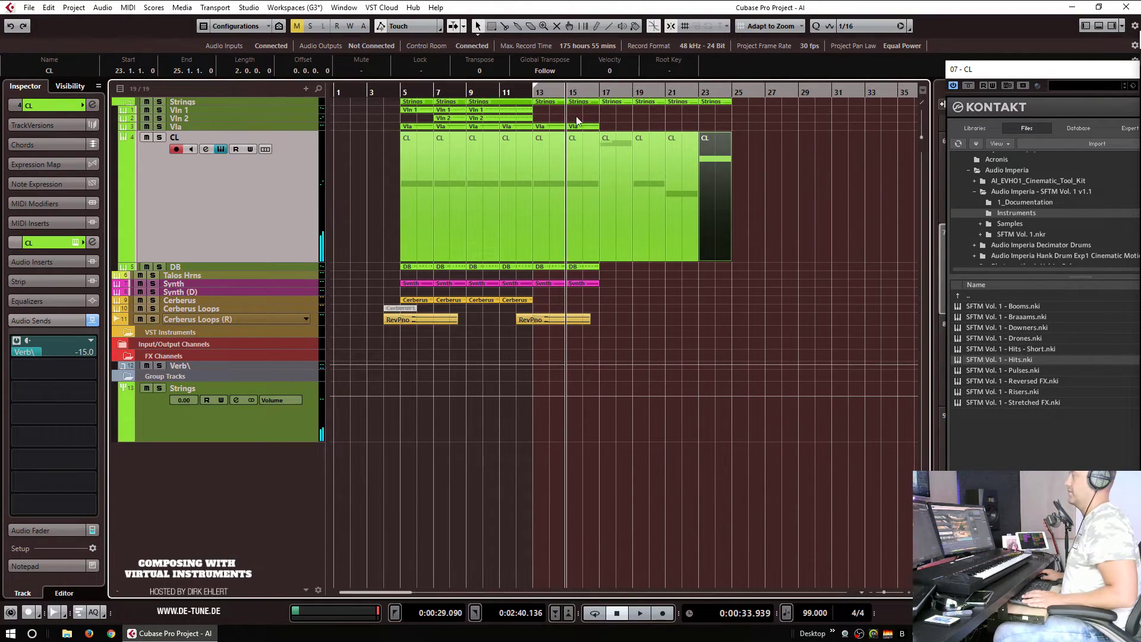
{"action": "left_click", "coordinate": [240, 277]}
{"action": "key", "text": "space"}
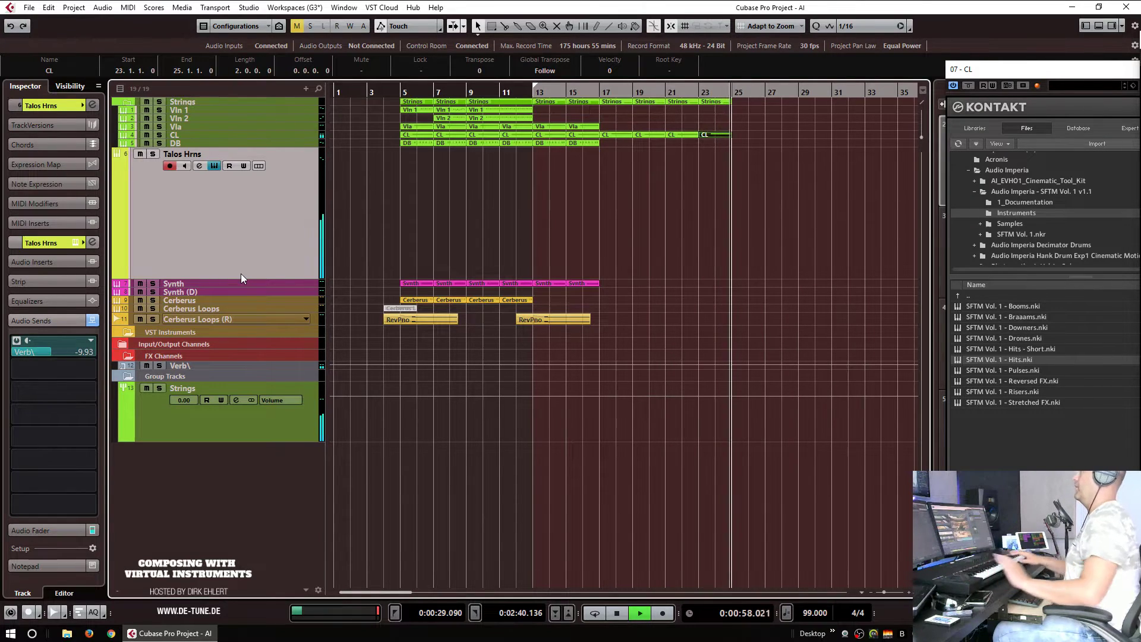
{"action": "key", "text": "space"}
{"action": "left_click", "coordinate": [571, 94]}
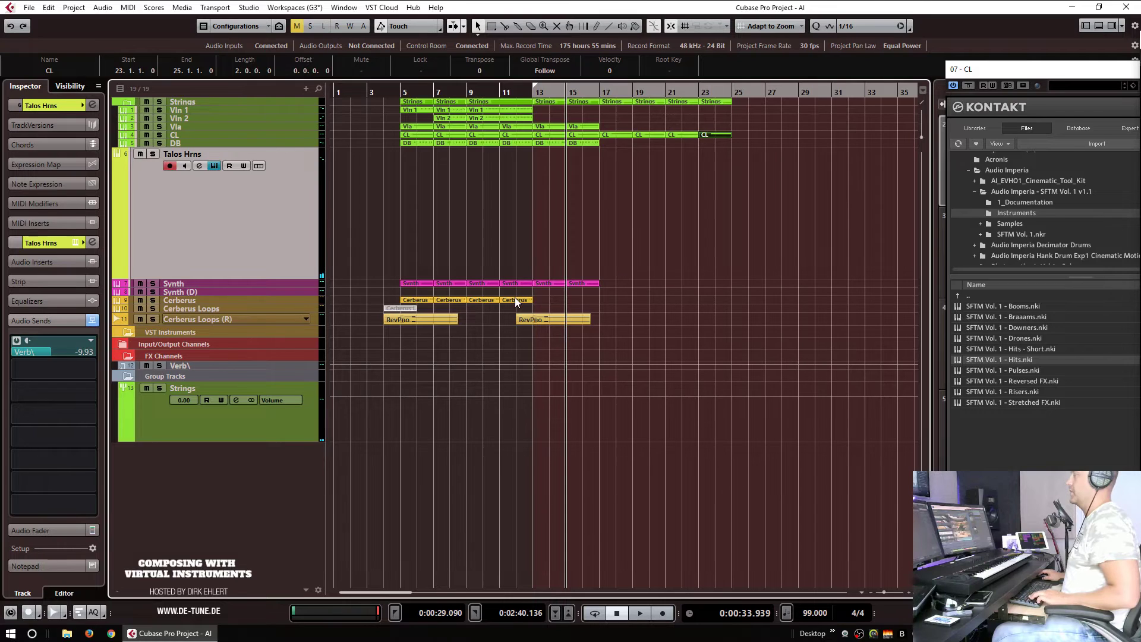
Step: Move the Cerberus event from bar 11 to bar 17 and delete all its notes except the top two rows
{"action": "left_click_drag", "start_coordinate": [515, 300], "coordinate": [612, 297]}
{"action": "double_click", "coordinate": [514, 228]}
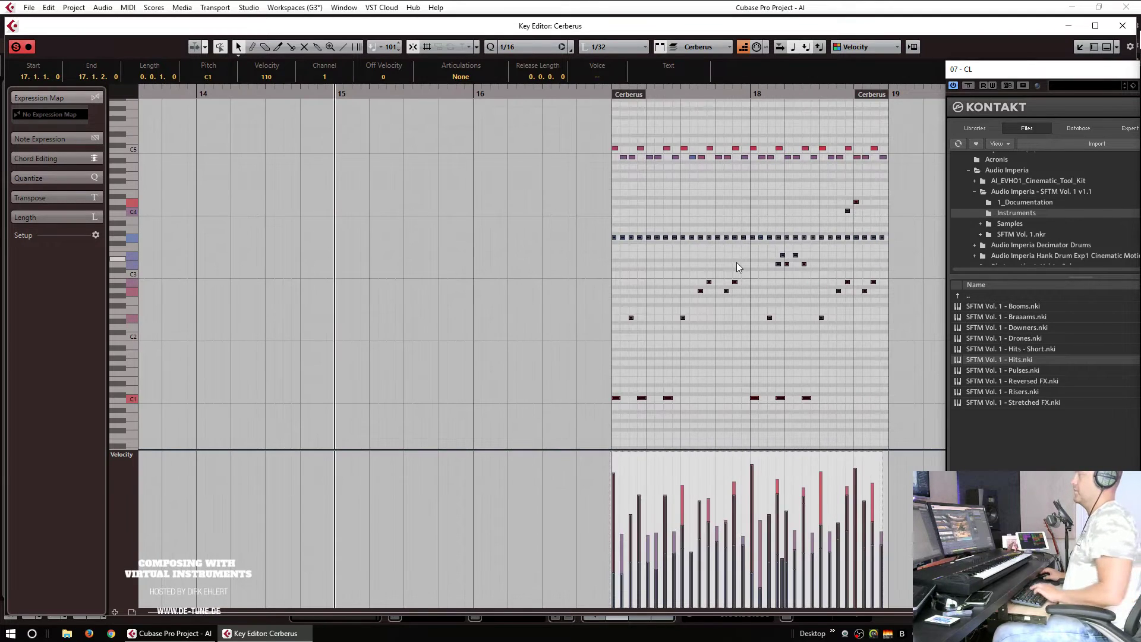
{"action": "key", "text": "Return"}
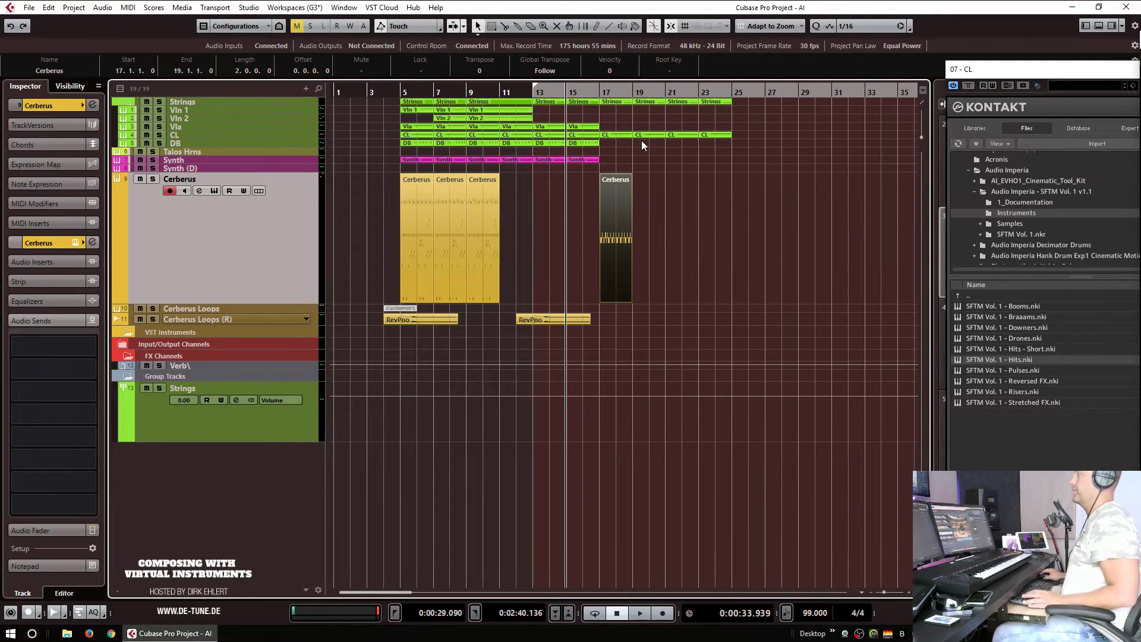
Step: Duplicate the Cerberus event from bar 17 to bar 19 while playing the arrangement into the new section
{"action": "double_click", "coordinate": [594, 97]}
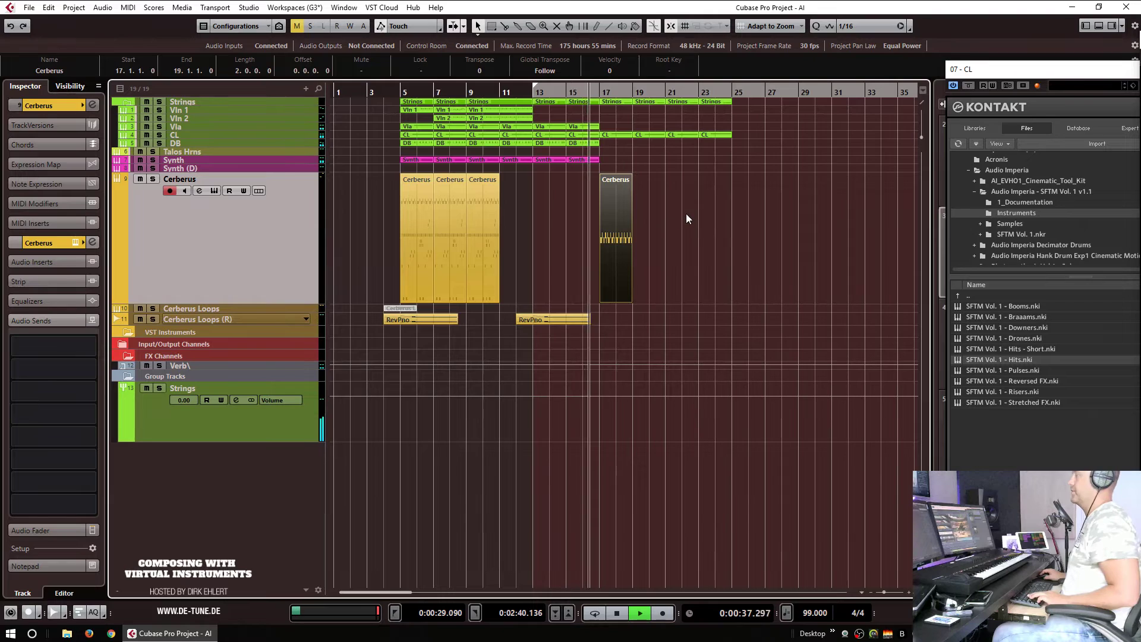
{"action": "key", "text": "ctrl+d"}
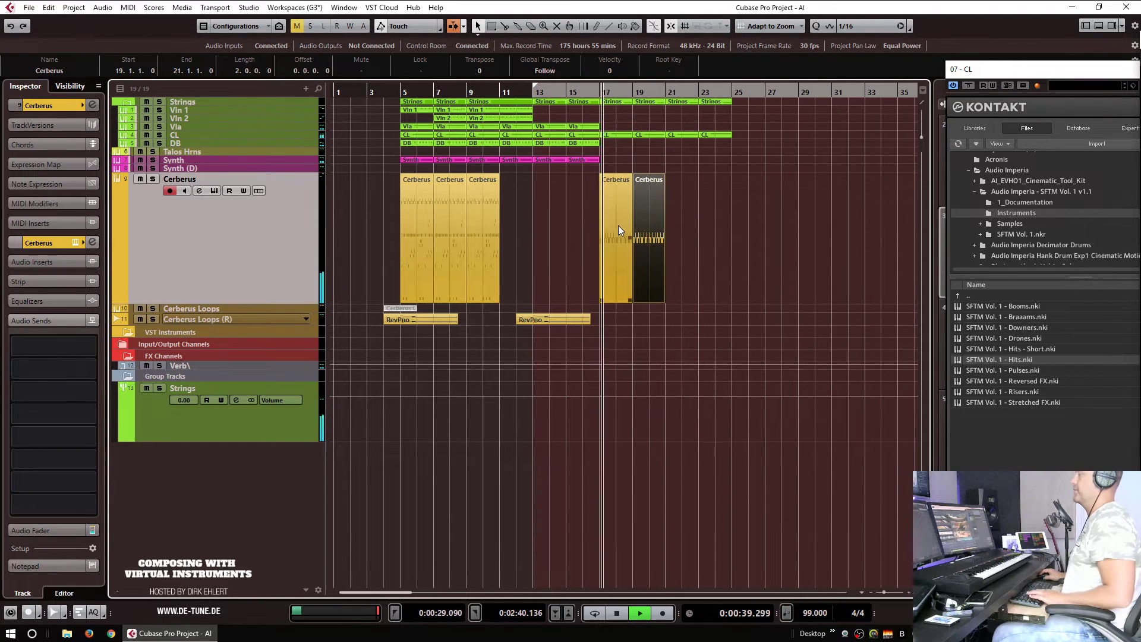
{"action": "key", "text": "h"}
{"action": "key", "text": "g"}
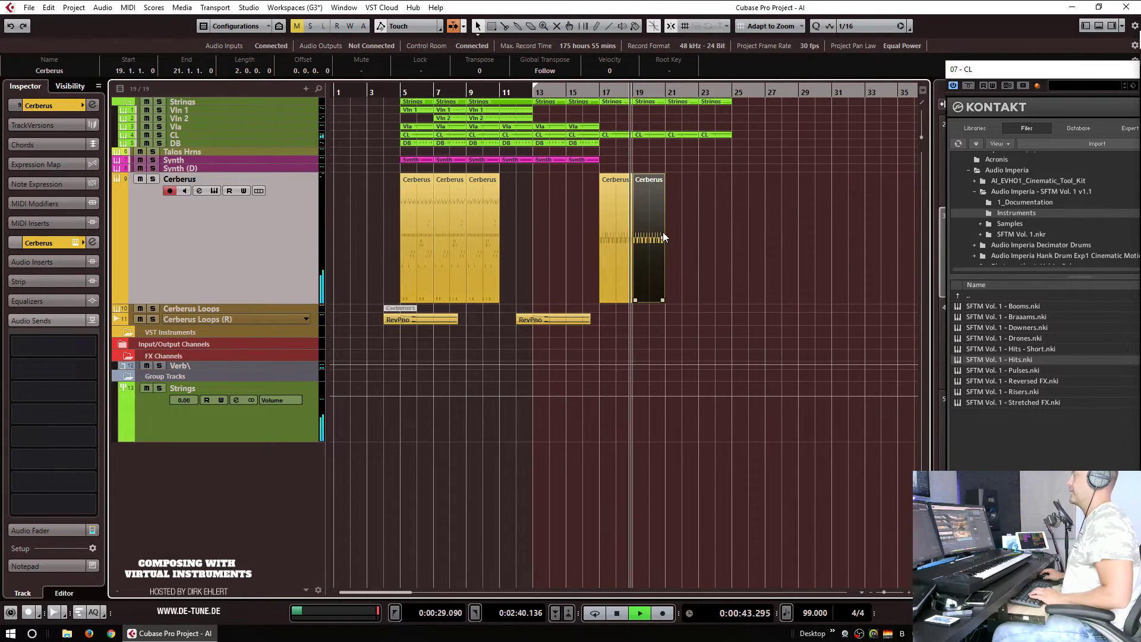
{"action": "key", "text": "space"}
Step: In the bar 17 Cerberus event, lower the note before beat 3 to the bottom row and redraw the following velocities with two strong accents
{"action": "double_click", "coordinate": [615, 245]}
{"action": "key", "text": "g"}
{"action": "key", "text": "h"}
{"action": "scroll", "coordinate": [459, 235], "scroll_direction": "left", "scroll_amount": 2}
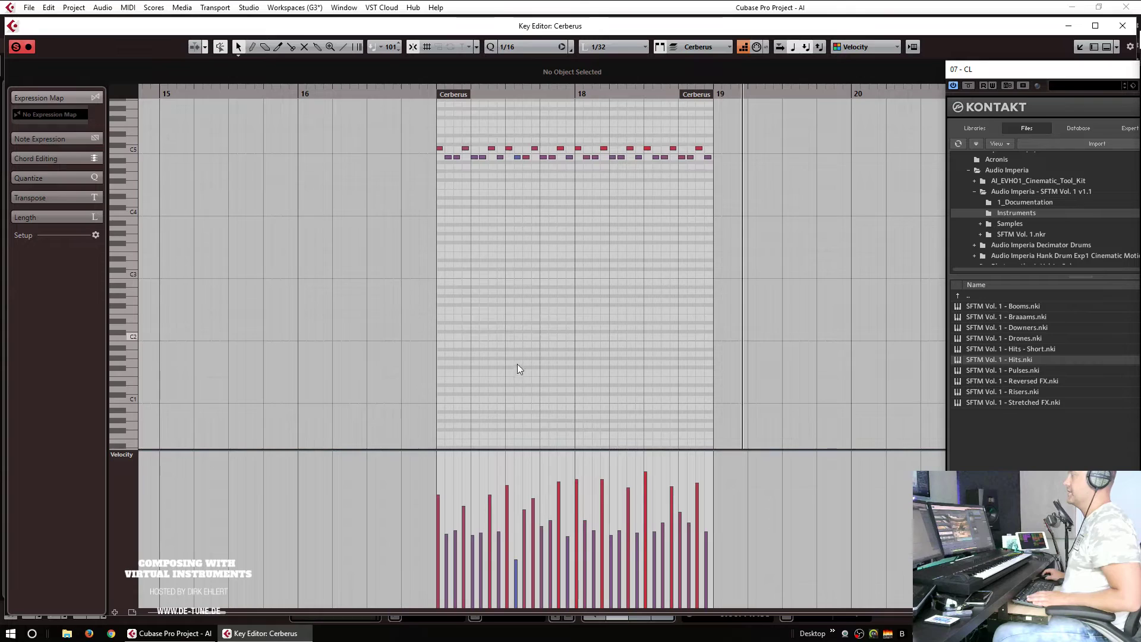
{"action": "left_click", "coordinate": [509, 157]}
{"action": "left_click", "coordinate": [510, 536]}
{"action": "left_click", "coordinate": [521, 469]}
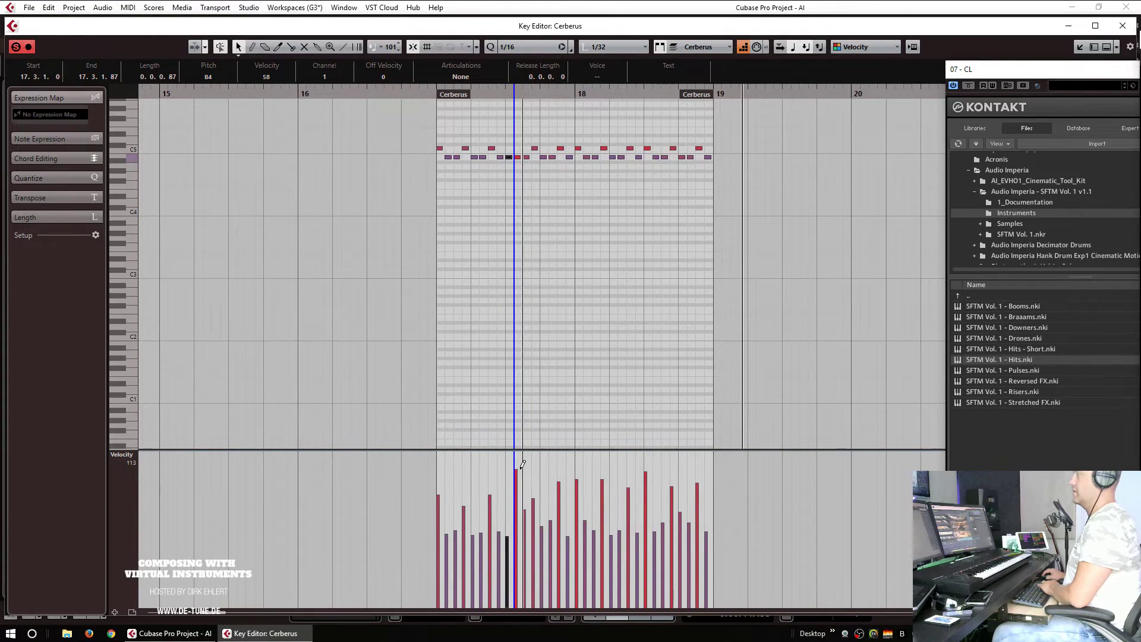
{"action": "left_click", "coordinate": [524, 527]}
{"action": "left_click", "coordinate": [533, 536]}
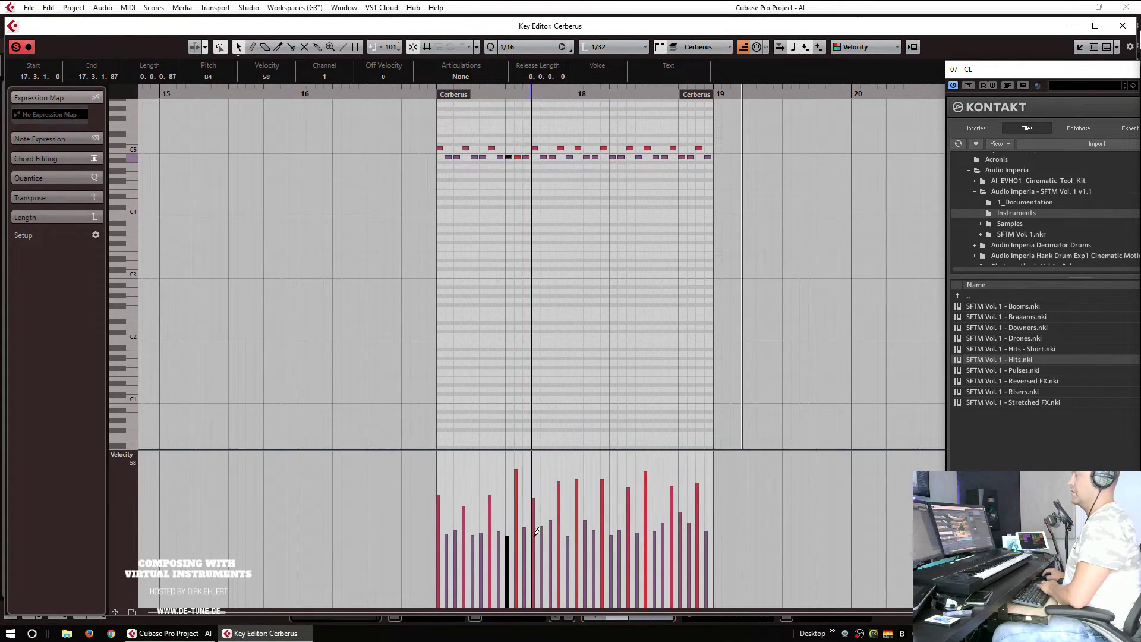
{"action": "left_click", "coordinate": [541, 481]}
{"action": "left_click", "coordinate": [565, 538]}
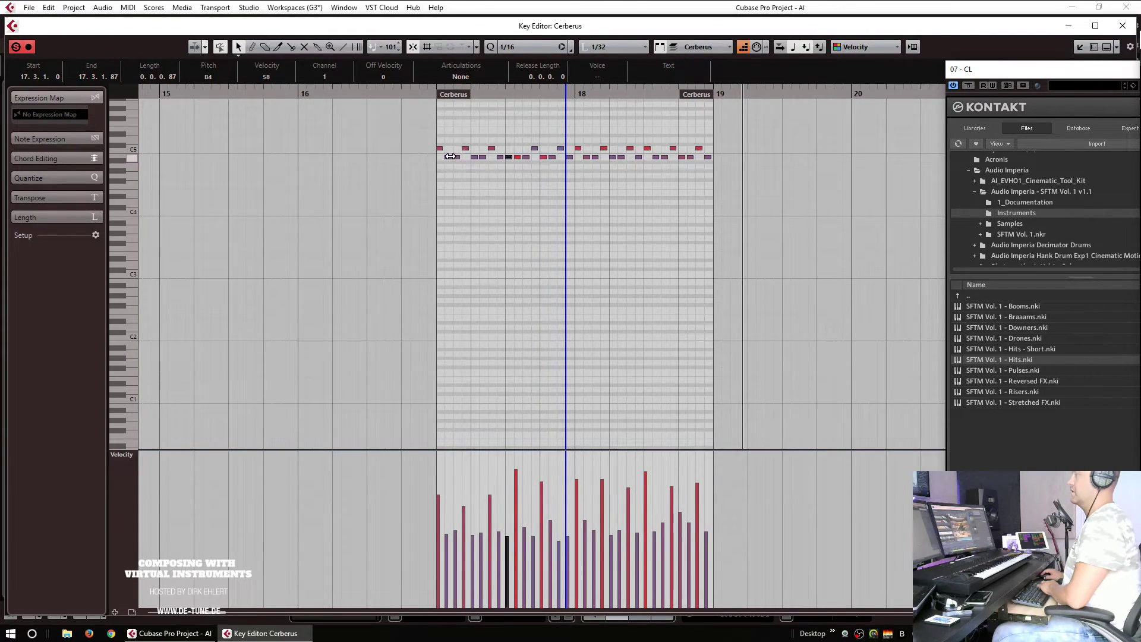
Step: Rearrange the Cerberus notes in beats 3 and 4 of bar 17, placing accents and the 17.4.3 note on C5 and softer notes one row lower
{"action": "left_click_drag", "start_coordinate": [517, 158], "coordinate": [525, 150]}
{"action": "left_click", "coordinate": [534, 149]}
{"action": "key", "text": "Down"}
{"action": "left_click", "coordinate": [544, 157]}
{"action": "key", "text": "Up"}
{"action": "left_click_drag", "start_coordinate": [560, 149], "coordinate": [557, 157]}
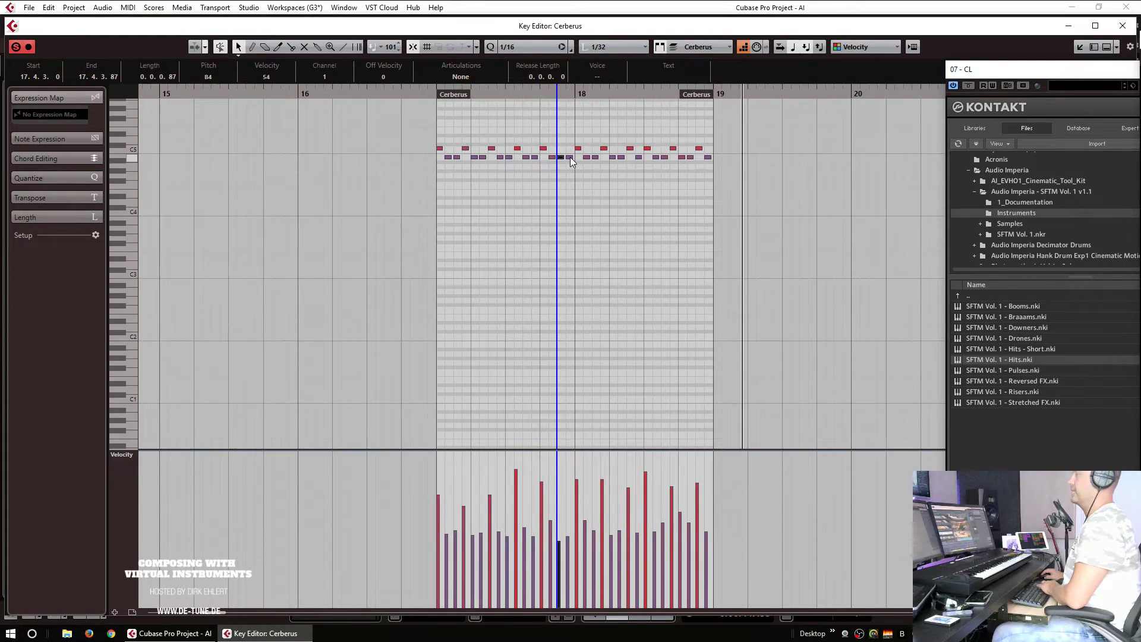
{"action": "left_click", "coordinate": [569, 157]}
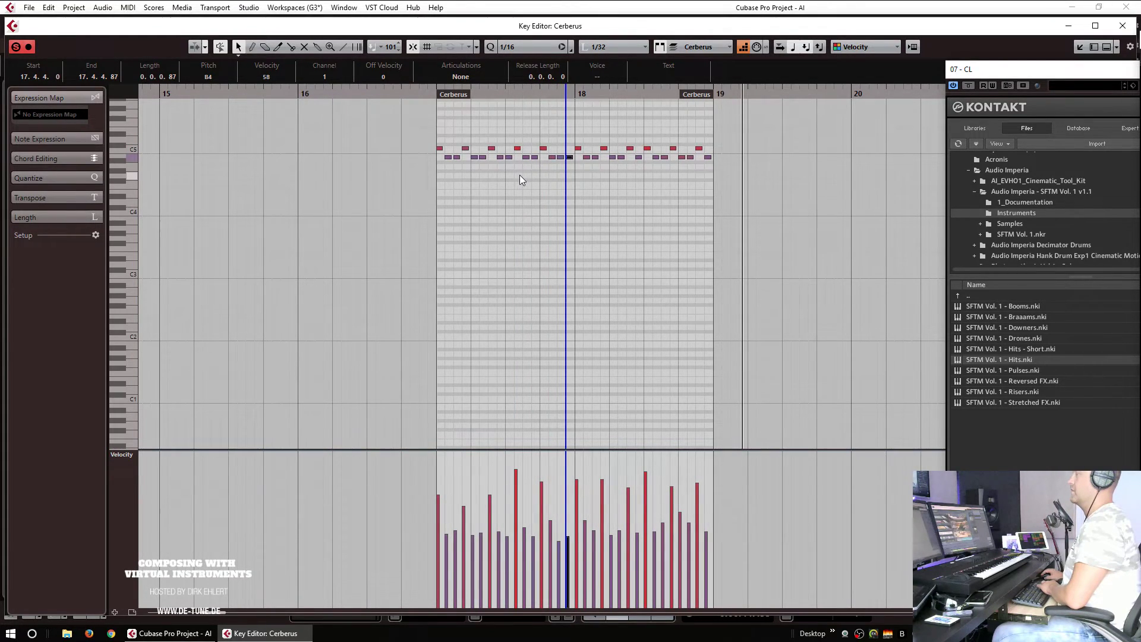
{"action": "left_click_drag", "start_coordinate": [558, 157], "coordinate": [558, 148]}
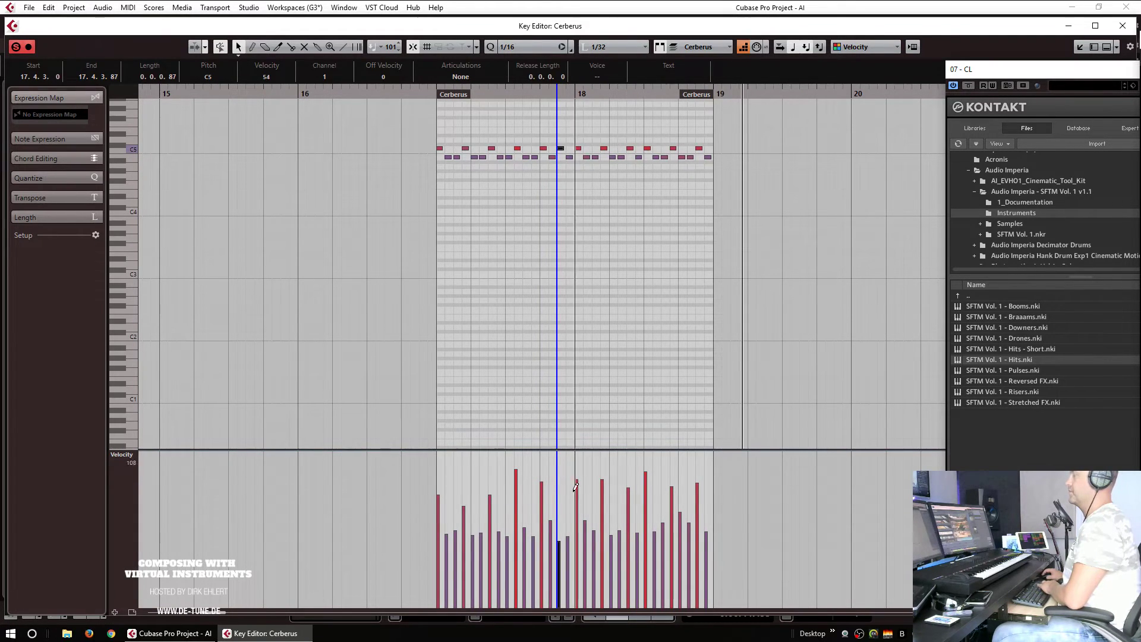
Step: Delete the bar 18 notes in the first new Cerberus event and duplicate all the bar 17 notes in their place
{"action": "left_click_drag", "start_coordinate": [574, 130], "coordinate": [737, 207]}
{"action": "key", "text": "Delete"}
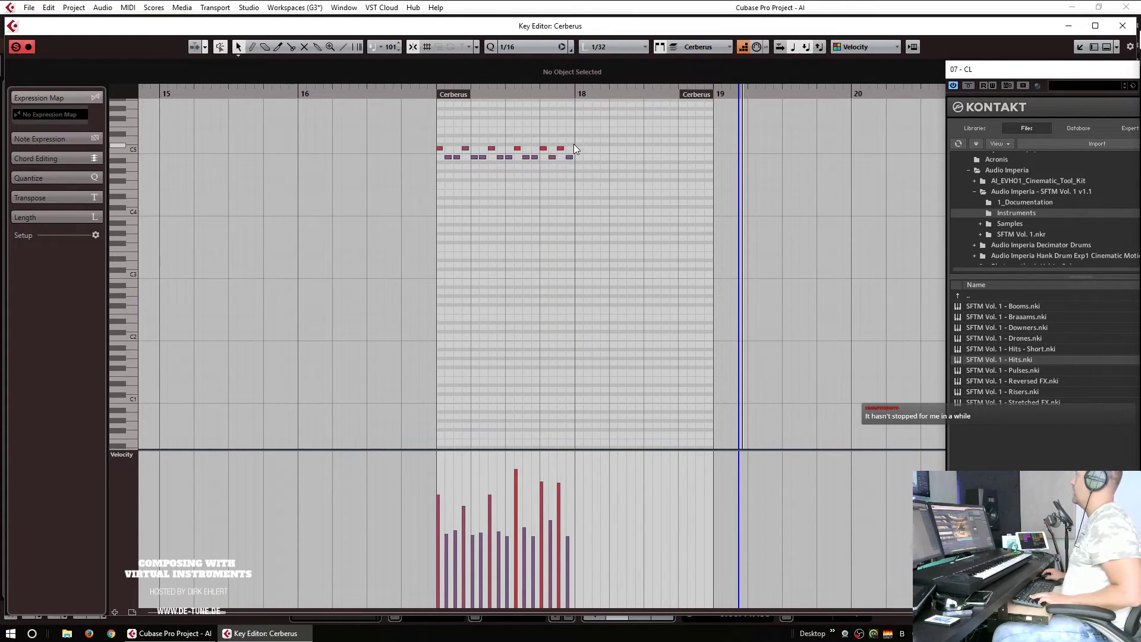
{"action": "left_click", "coordinate": [359, 202]}
{"action": "key", "text": "ctrl+a"}
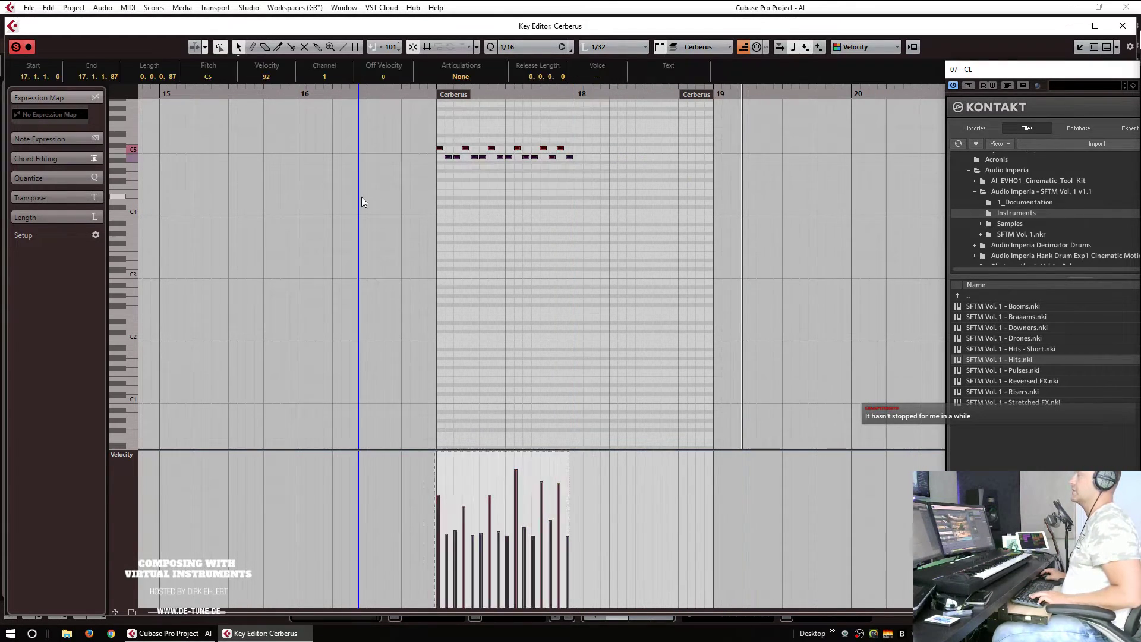
{"action": "key", "text": "ctrl+d"}
{"action": "key", "text": "Return"}
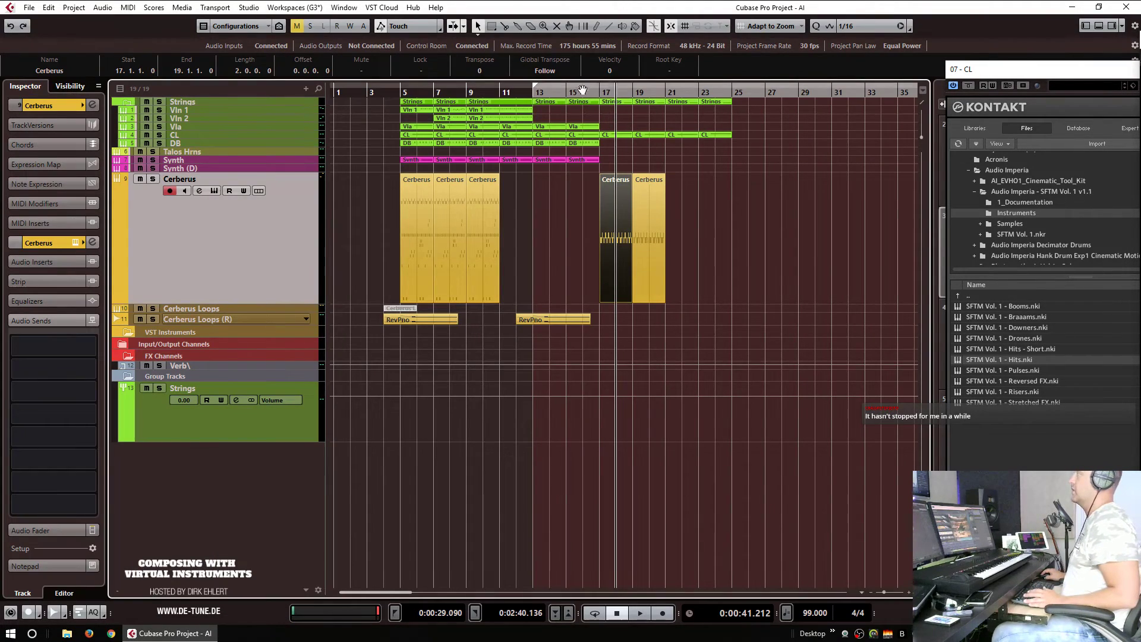
Step: Play back the new section around bars 18 to 20 to check the revised Cerberus pattern
{"action": "key", "text": "/"}
{"action": "key", "text": "space"}
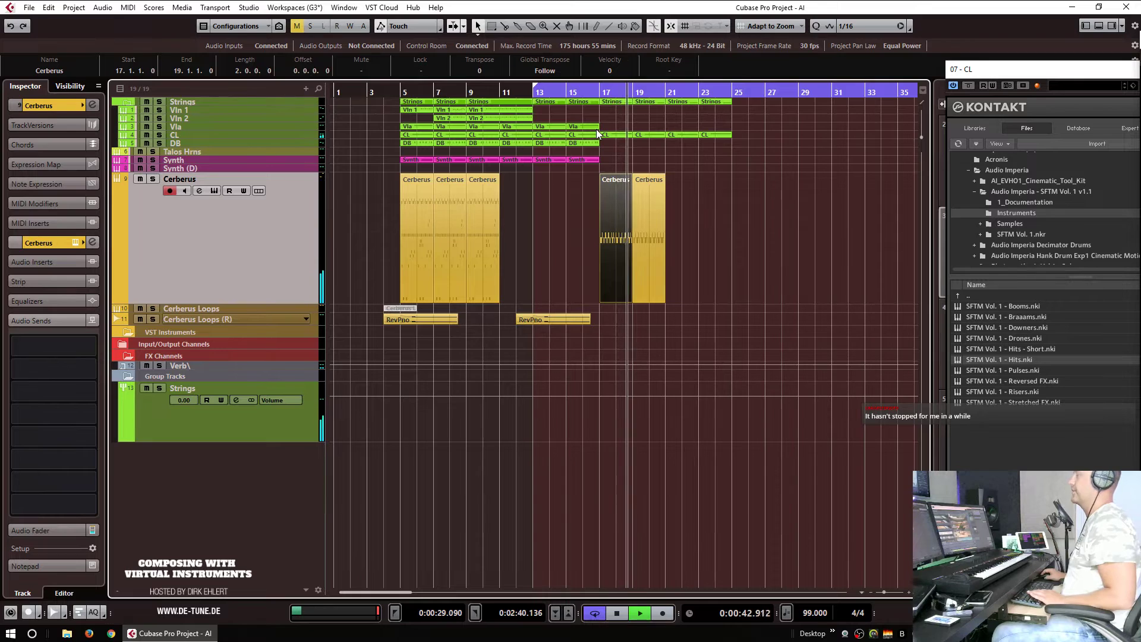
{"action": "key", "text": "h"}
{"action": "key", "text": "h"}
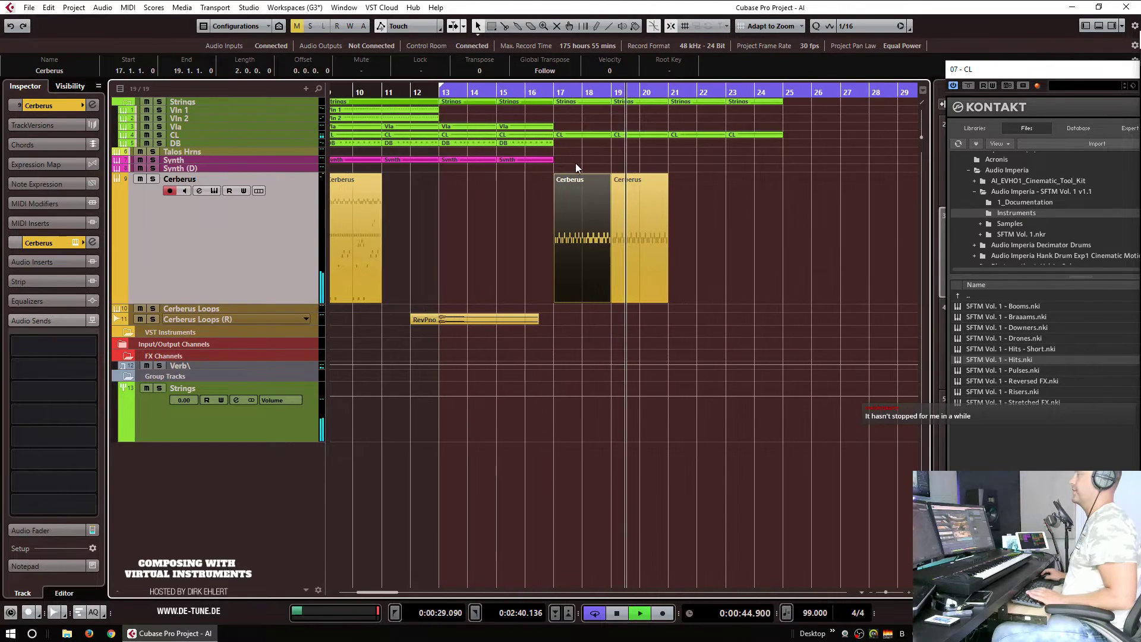
{"action": "key", "text": "space"}
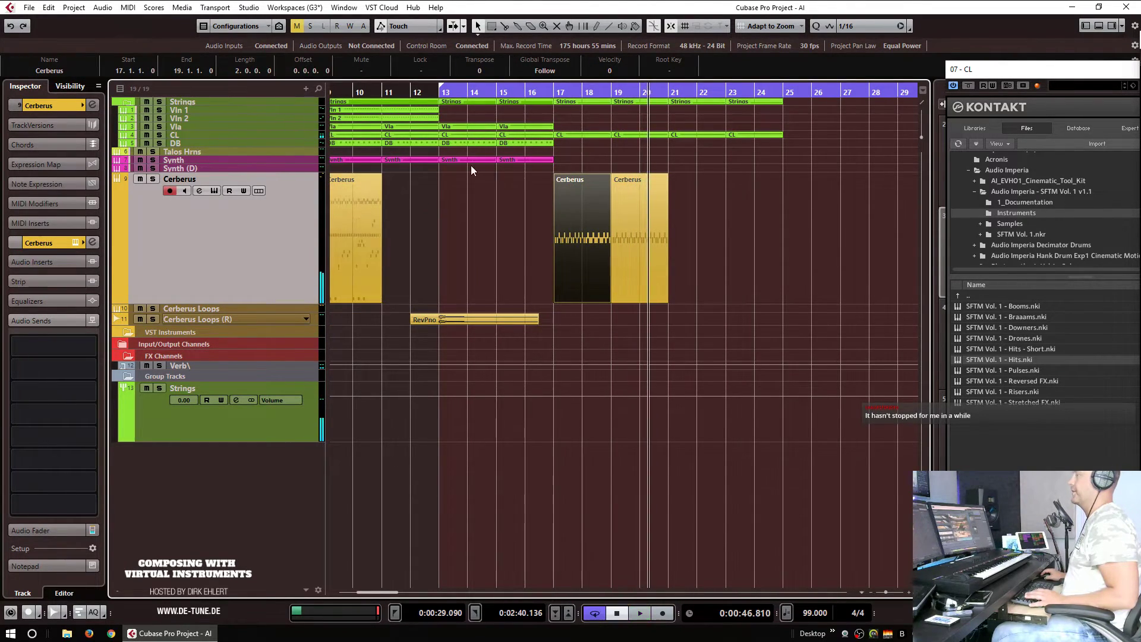
Step: Copy the bar 13 Synth event to bar 17 and raise the copy's note to A#0
{"action": "left_click_drag", "start_coordinate": [471, 161], "coordinate": [570, 178]}
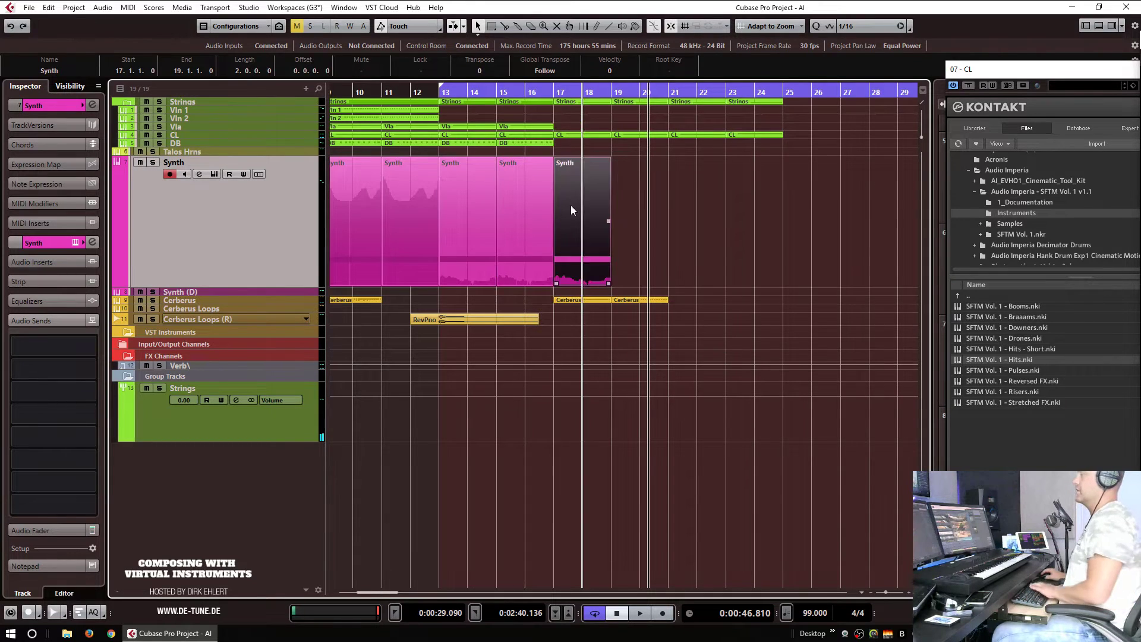
{"action": "double_click", "coordinate": [572, 204]}
{"action": "left_click", "coordinate": [344, 349]}
{"action": "key", "text": "ctrl+a"}
{"action": "key", "text": "Up"}
{"action": "key", "text": "Up"}
{"action": "key", "text": "Up"}
{"action": "key", "text": "Up"}
{"action": "key", "text": "Up"}
{"action": "key", "text": "Up"}
{"action": "key", "text": "Up"}
{"action": "key", "text": "Up"}
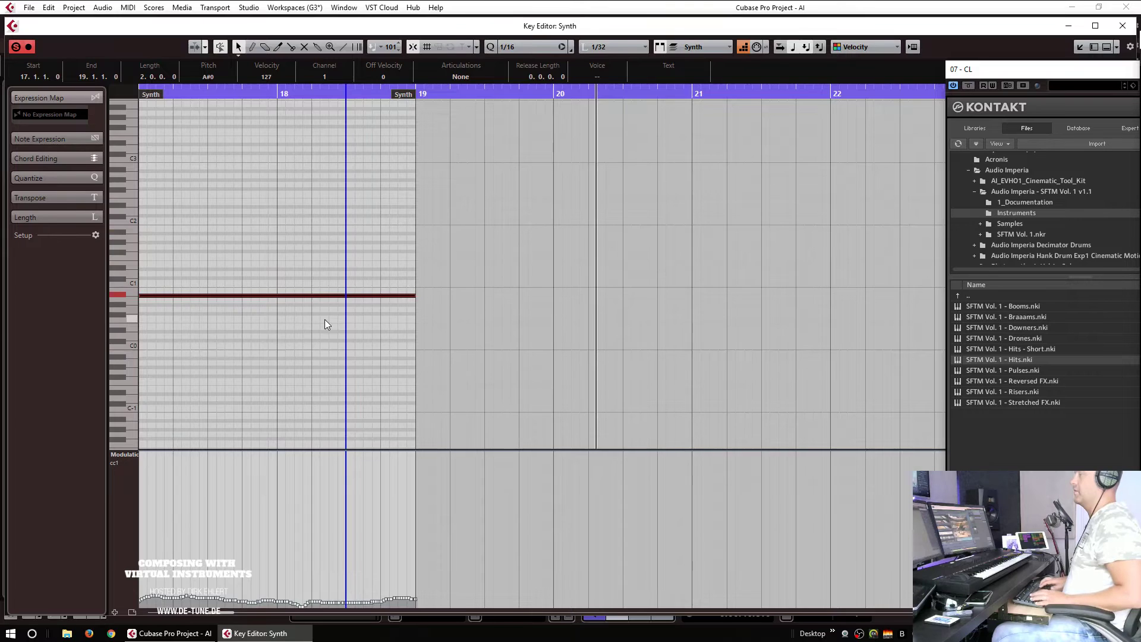
{"action": "key", "text": "Return"}
Step: Duplicate the bar 17 Synth event to bar 19 and raise the copy's note to D1
{"action": "key", "text": "ctrl+d"}
{"action": "double_click", "coordinate": [626, 184]}
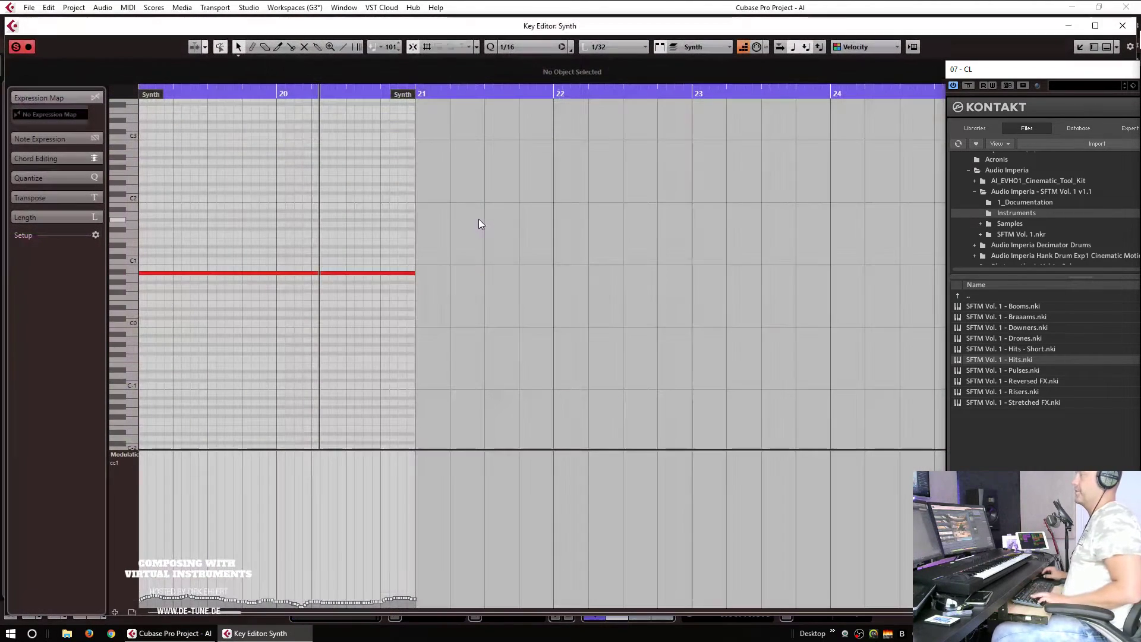
{"action": "key", "text": "ctrl+a"}
{"action": "key", "text": "Up"}
{"action": "key", "text": "Up"}
{"action": "key", "text": "Up"}
{"action": "key", "text": "Up"}
{"action": "key", "text": "Up"}
{"action": "key", "text": "Return"}
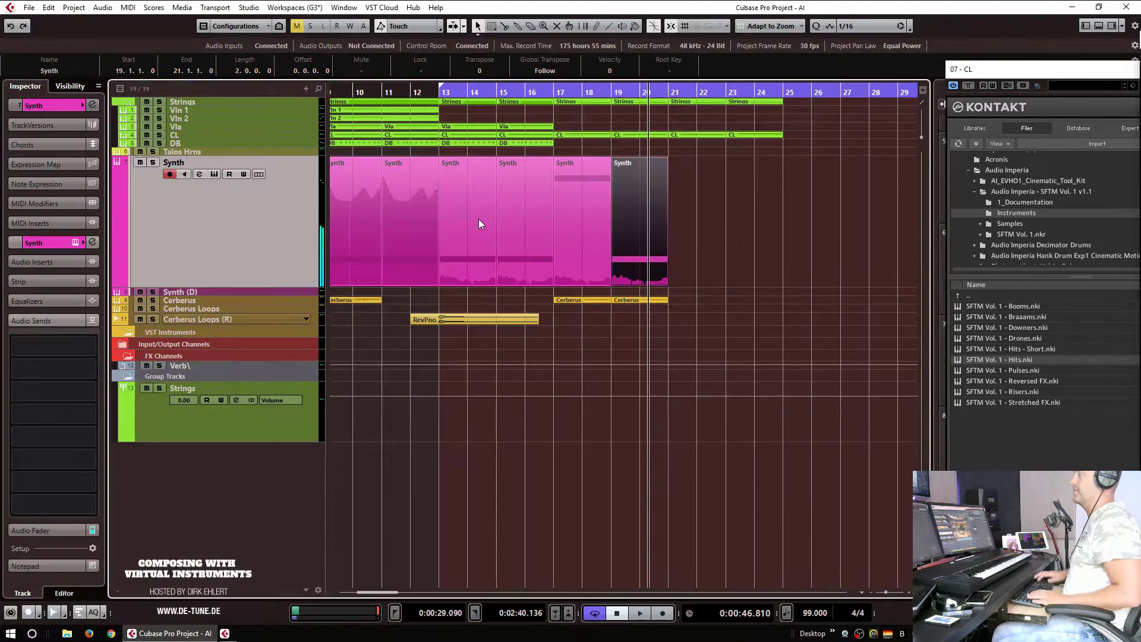
Step: Duplicate the bar 19 Synth event to bars 21 and 23 and lower the bar 21 note to C1
{"action": "key", "text": "ctrl+d"}
{"action": "key", "text": "Return"}
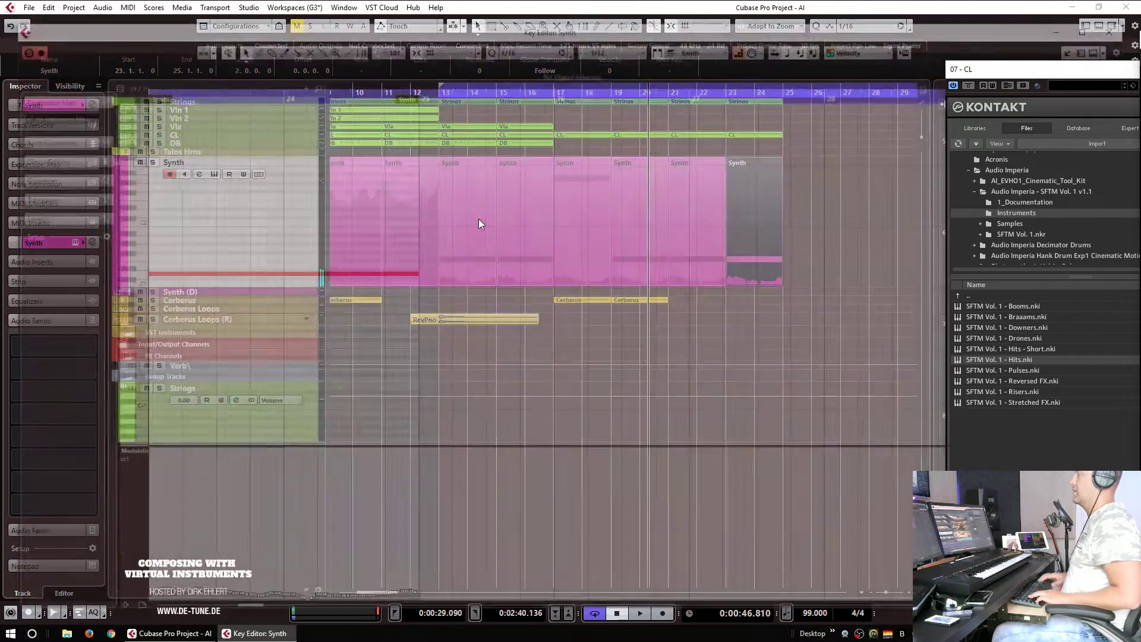
{"action": "key", "text": "Return"}
{"action": "key", "text": "Left"}
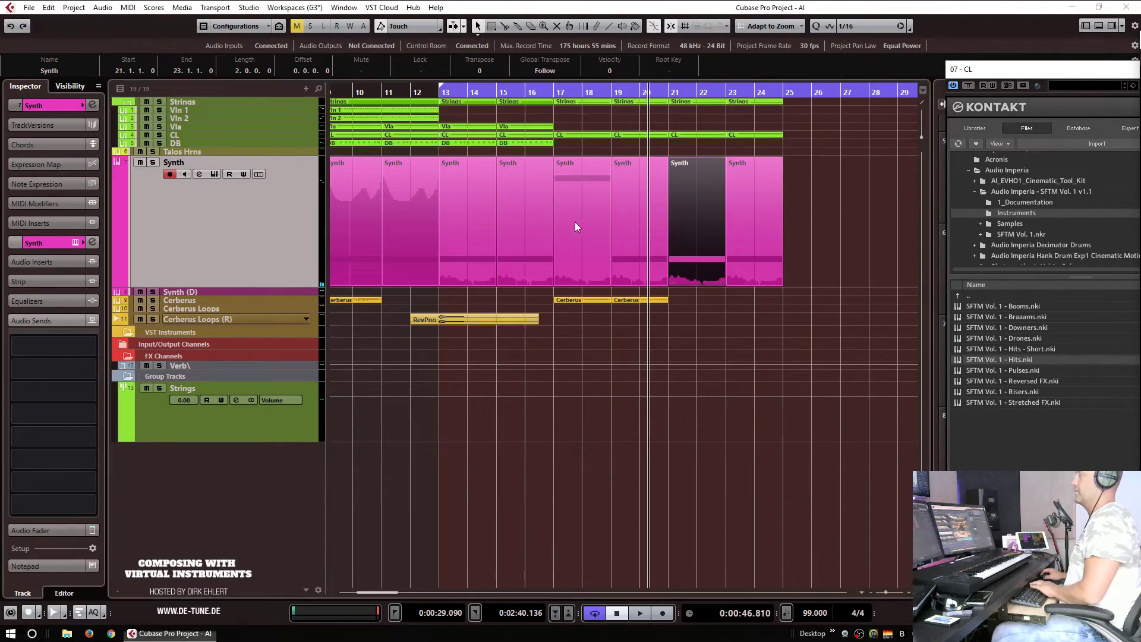
{"action": "key", "text": "Return"}
{"action": "key", "text": "ctrl+a"}
{"action": "key", "text": "Down"}
{"action": "key", "text": "Down"}
{"action": "key", "text": "Return"}
Step: Raise the note in the bar 23 Synth event to G1 and transpose it down an octave
{"action": "double_click", "coordinate": [765, 226]}
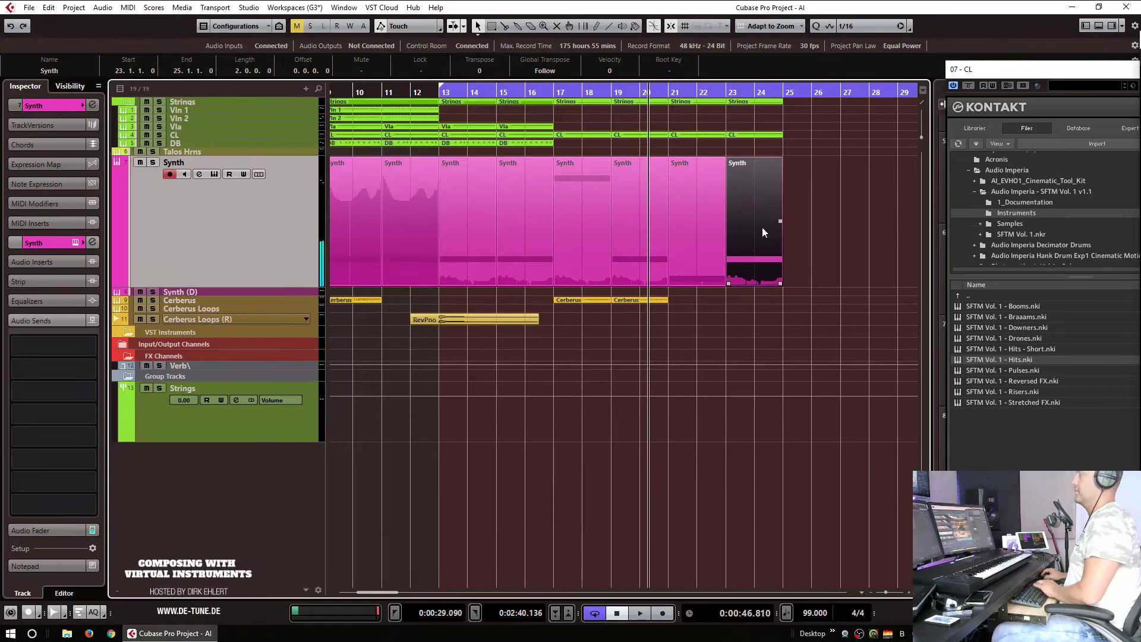
{"action": "left_click", "coordinate": [316, 315]}
{"action": "key", "text": "ctrl+a"}
{"action": "key", "text": "Up"}
{"action": "key", "text": "Up"}
{"action": "key", "text": "Up"}
{"action": "key", "text": "Up"}
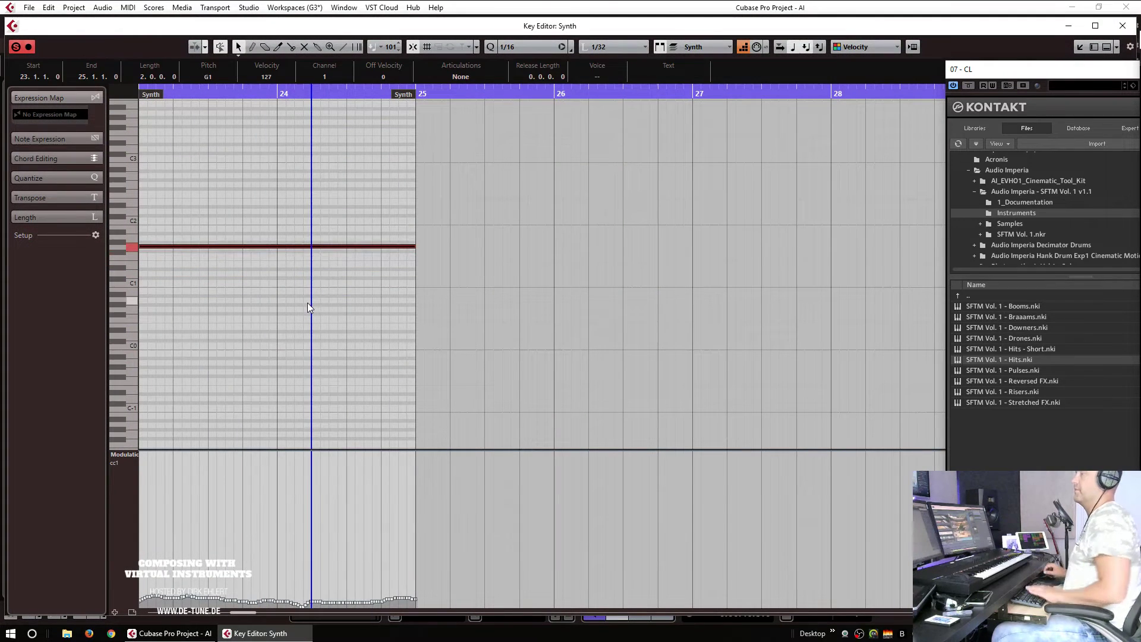
{"action": "key", "text": "shift+Down"}
{"action": "key", "text": "Return"}
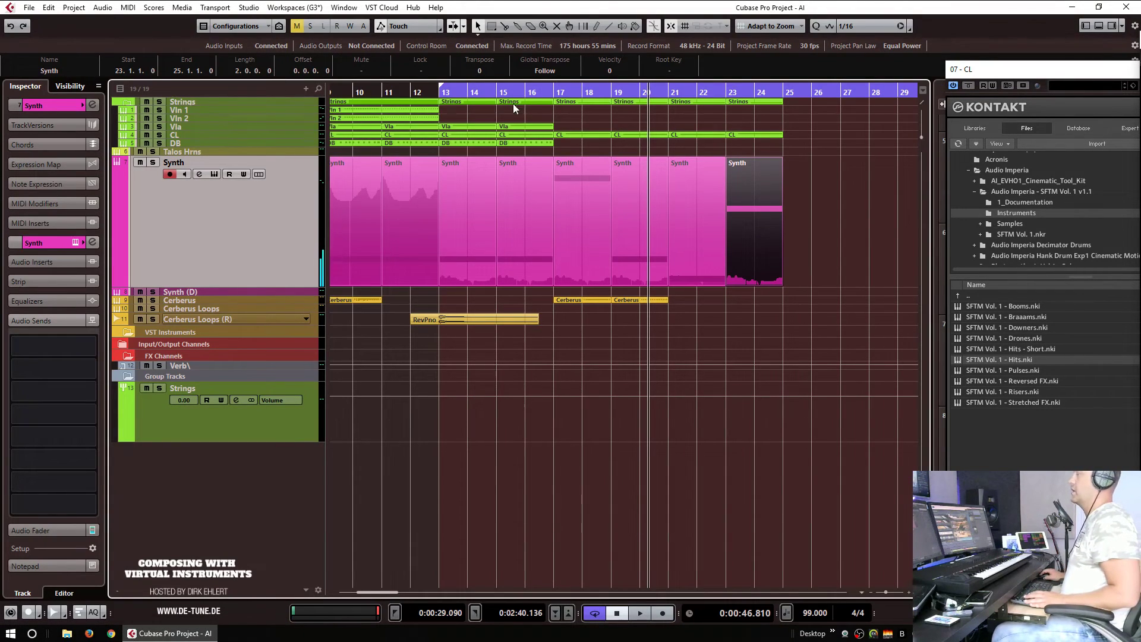
Step: Turn off cycle playback and listen to the new Synth progression from about bar 17
{"action": "left_click", "coordinate": [547, 92]}
{"action": "left_click", "coordinate": [564, 89]}
{"action": "key", "text": "space"}
{"action": "key", "text": "g"}
{"action": "key", "text": "g"}
{"action": "key", "text": "g"}
{"action": "key", "text": "g"}
{"action": "key", "text": "g"}
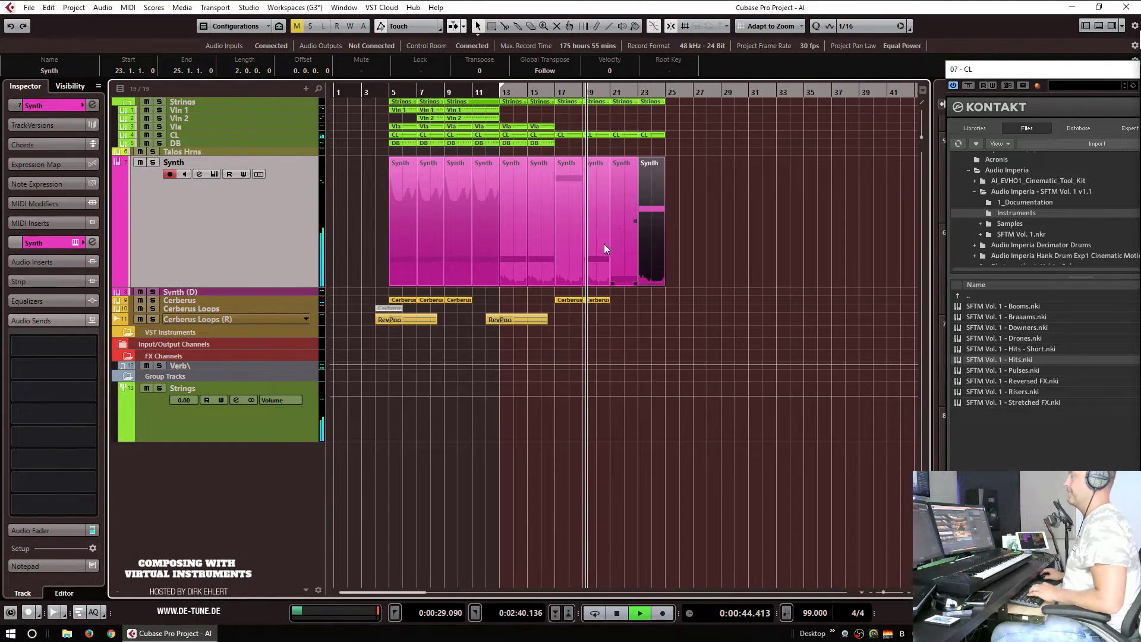
Step: Raise the modulation curve of the bar 17 Synth event and copy its controller points
{"action": "double_click", "coordinate": [530, 247]}
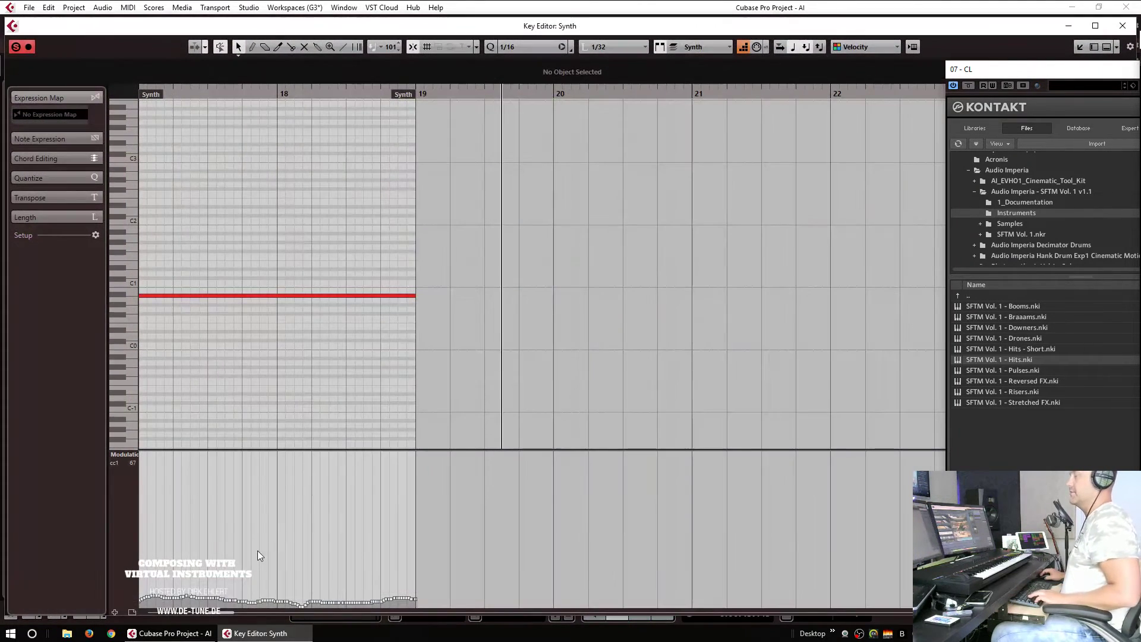
{"action": "left_click_drag", "start_coordinate": [258, 457], "coordinate": [281, 440]}
{"action": "key", "text": "Return"}
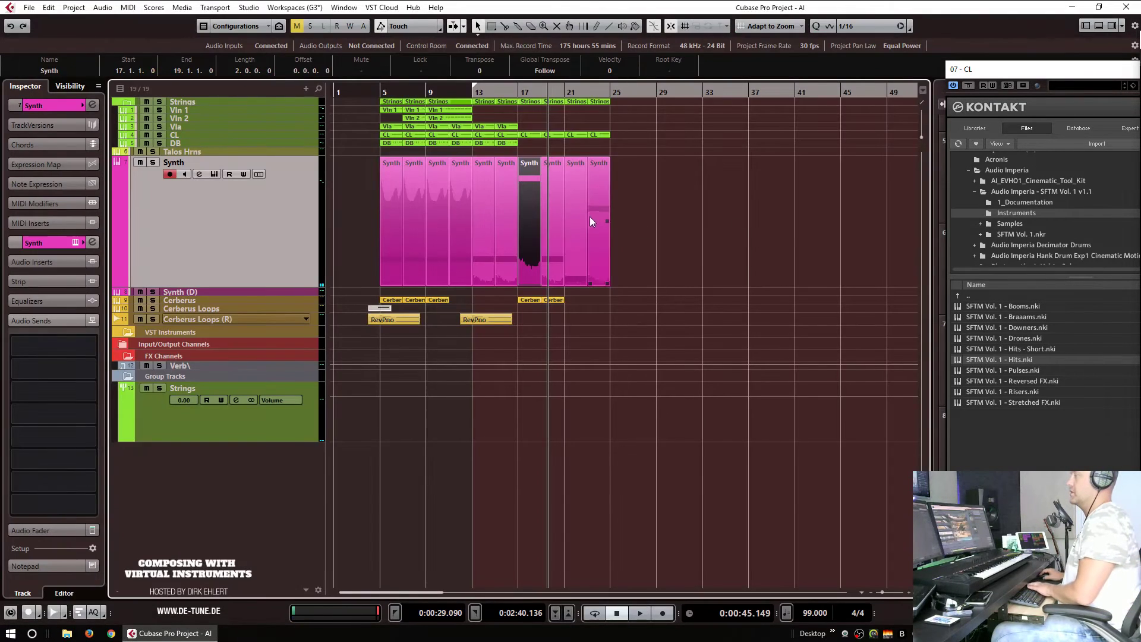
{"action": "double_click", "coordinate": [534, 229]}
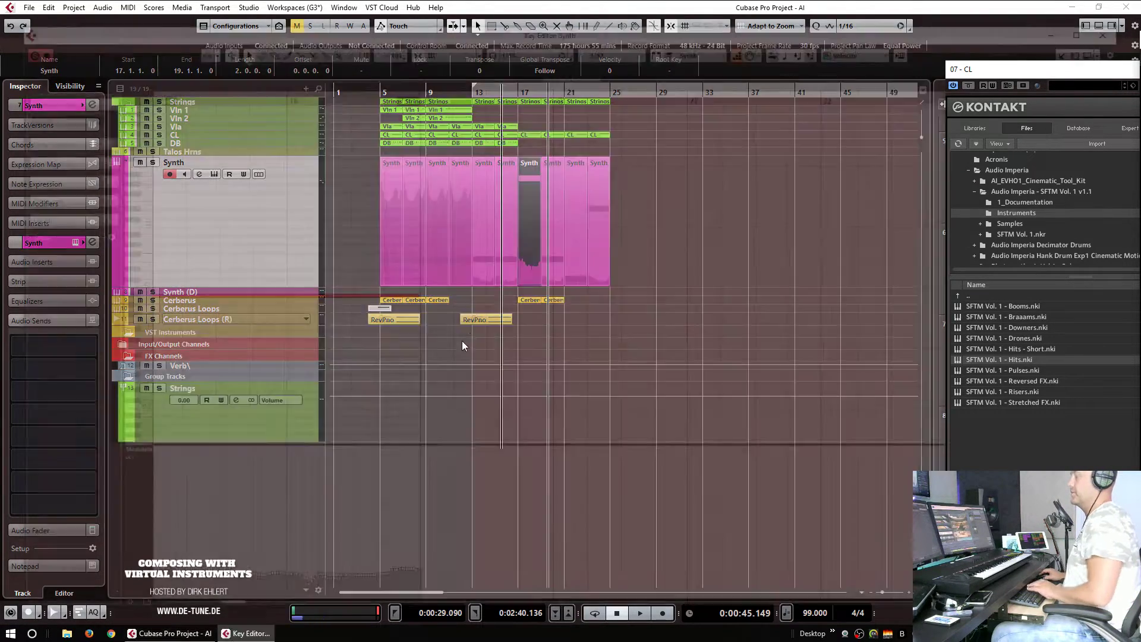
{"action": "left_click_drag", "start_coordinate": [471, 515], "coordinate": [118, 597]}
{"action": "key", "text": "Return"}
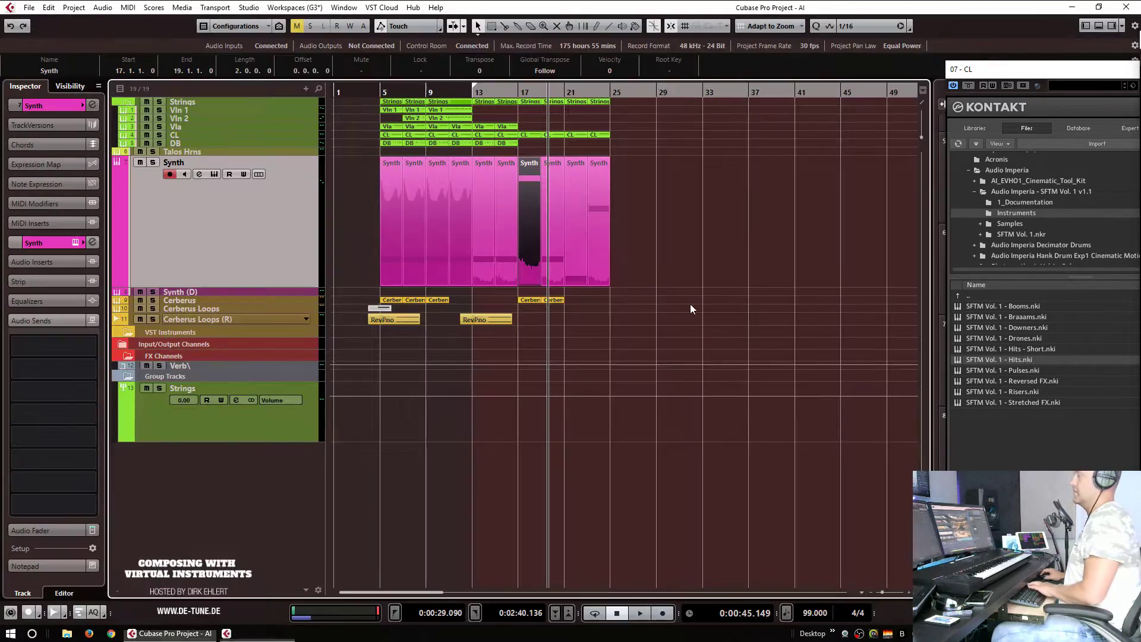
Step: Replace the modulation in the bar 19 Synth event with the raised curve from bar 17
{"action": "double_click", "coordinate": [544, 227]}
{"action": "left_click_drag", "start_coordinate": [465, 537], "coordinate": [382, 498]}
{"action": "key", "text": "Delete"}
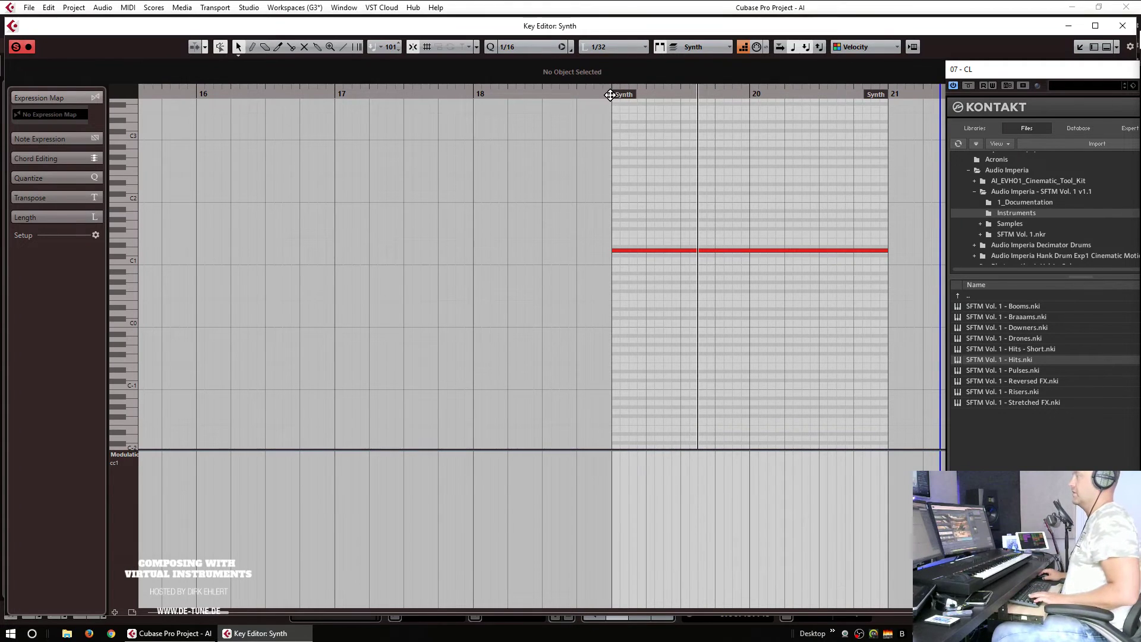
{"action": "key", "text": "ctrl+z"}
{"action": "key", "text": "Return"}
Step: Clear the modulation of the bar 21 Synth event and paste the raised curve at the event's start
{"action": "double_click", "coordinate": [569, 198]}
{"action": "key", "text": "KP_Subtract"}
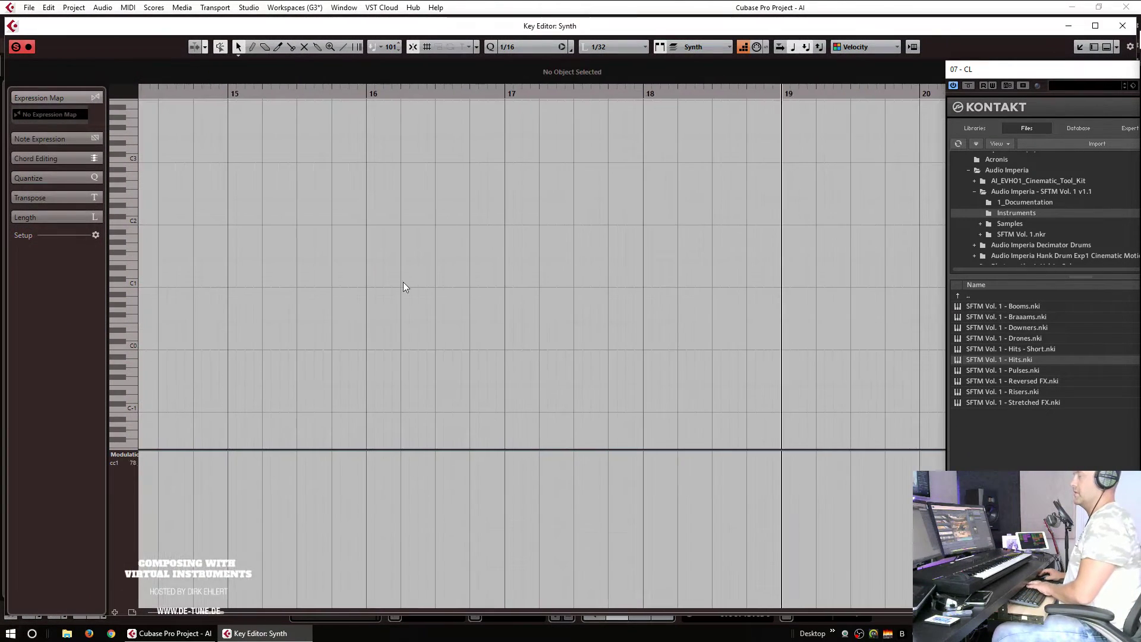
{"action": "scroll", "coordinate": [701, 203], "scroll_direction": "right", "scroll_amount": 3}
{"action": "left_click", "coordinate": [554, 93]}
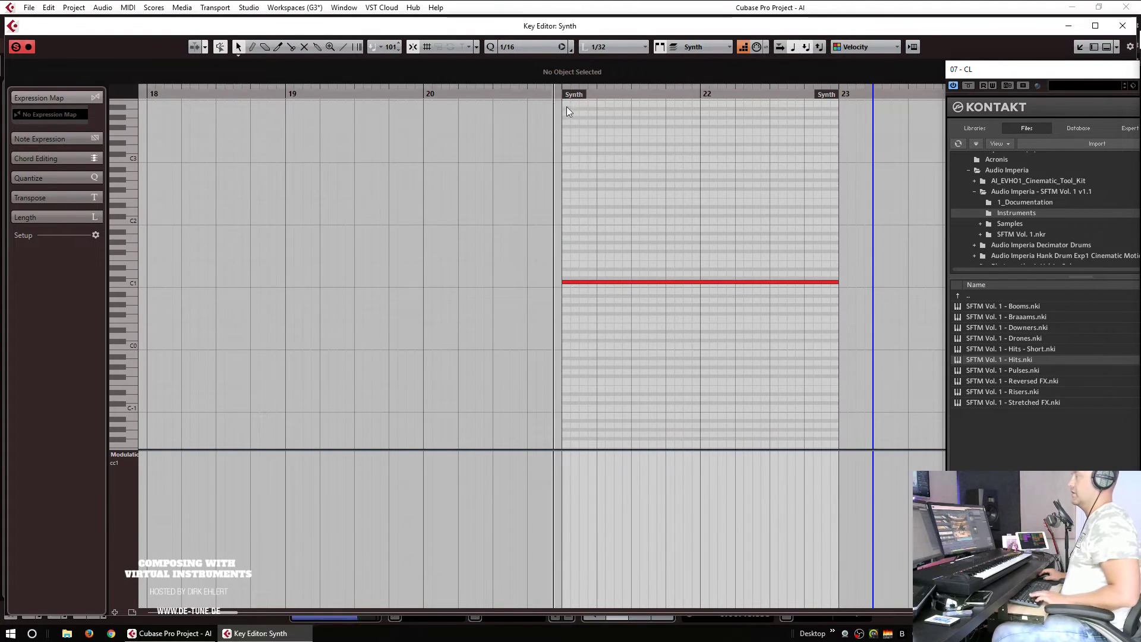
{"action": "left_click", "coordinate": [563, 93]}
{"action": "key", "text": "ctrl+v"}
{"action": "key", "text": "Return"}
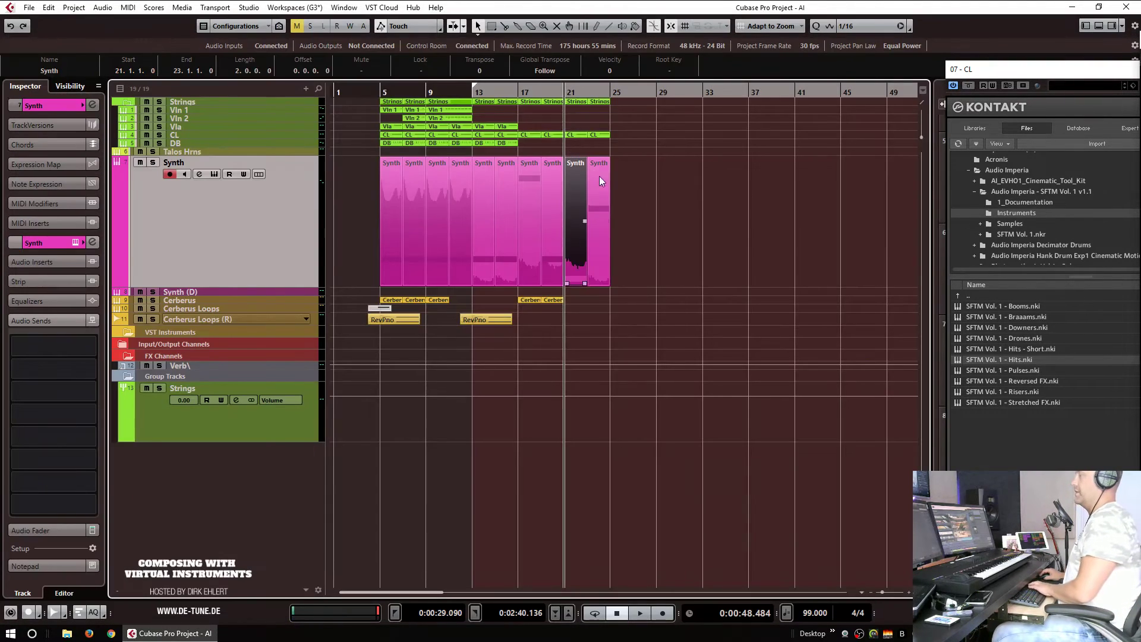
Step: Duplicate the bar 21 Synth event over bar 23 and transpose the copy's note to G0
{"action": "key", "text": "ctrl+d"}
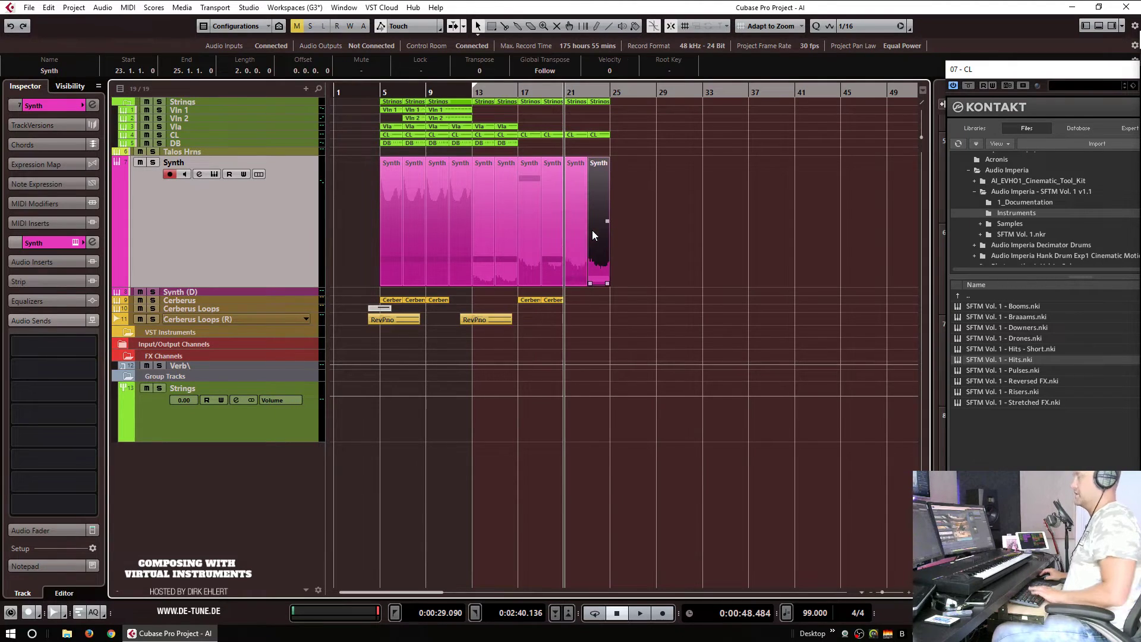
{"action": "key", "text": "Return"}
{"action": "left_click_drag", "start_coordinate": [258, 254], "coordinate": [302, 311]}
{"action": "key", "text": "Up"}
{"action": "key", "text": "Up"}
{"action": "key", "text": "Up"}
{"action": "key", "text": "Up"}
{"action": "key", "text": "Up"}
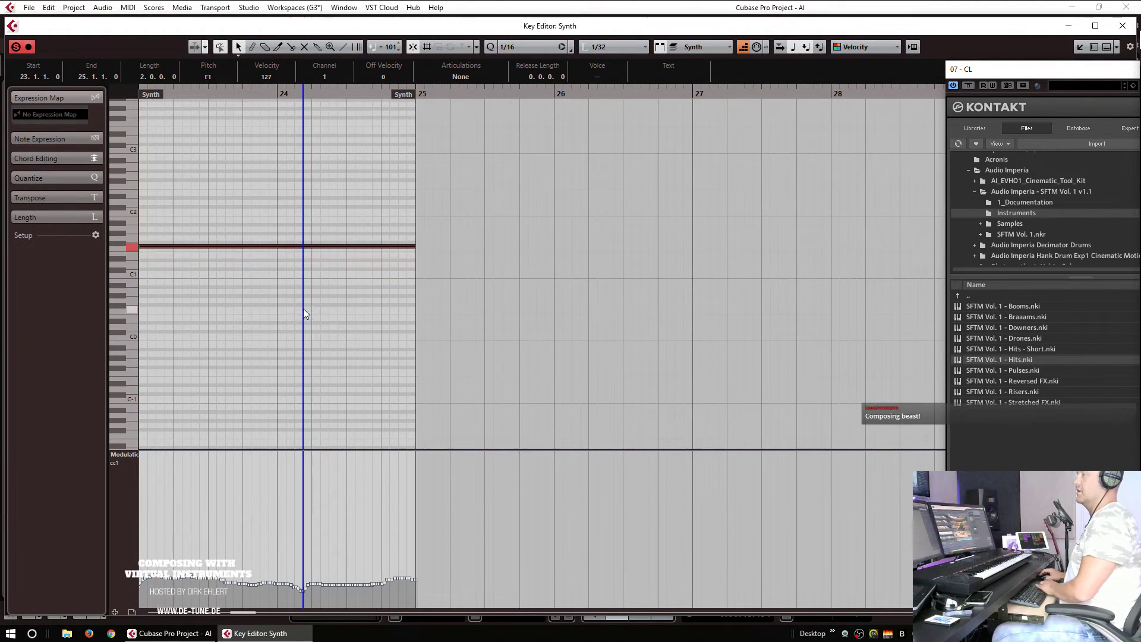
{"action": "key", "text": "Up"}
{"action": "key", "text": "shift+Down"}
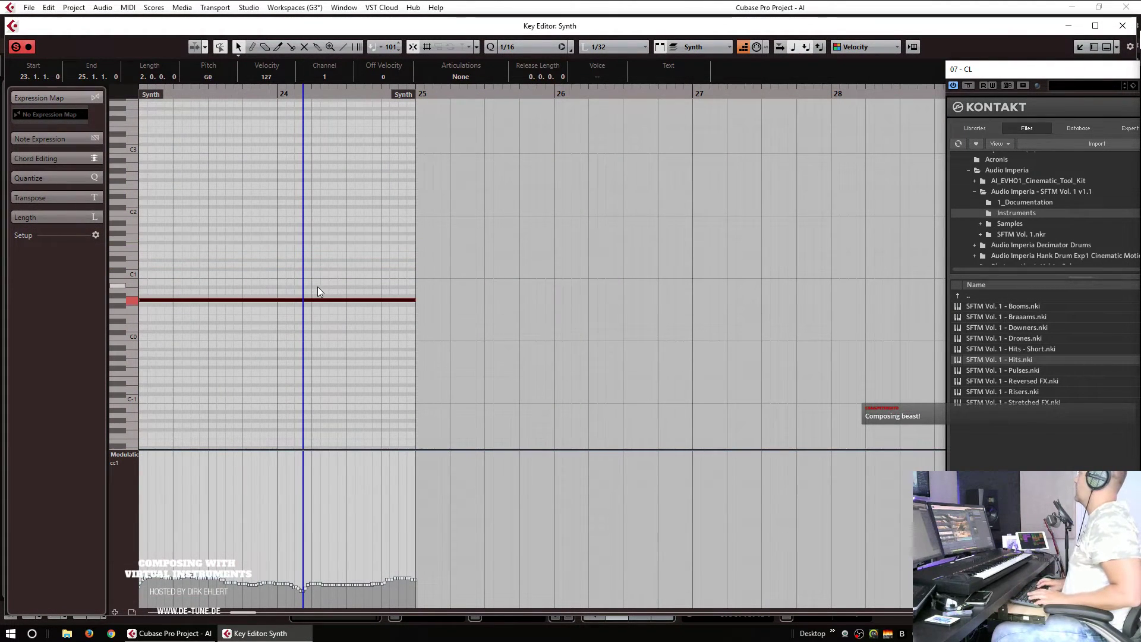
{"action": "key", "text": "Return"}
Step: Duplicate the bar 17 and 19 Cerberus events to bars 21 and 23 while playing the arrangement
{"action": "left_click", "coordinate": [504, 91]}
{"action": "key", "text": "space"}
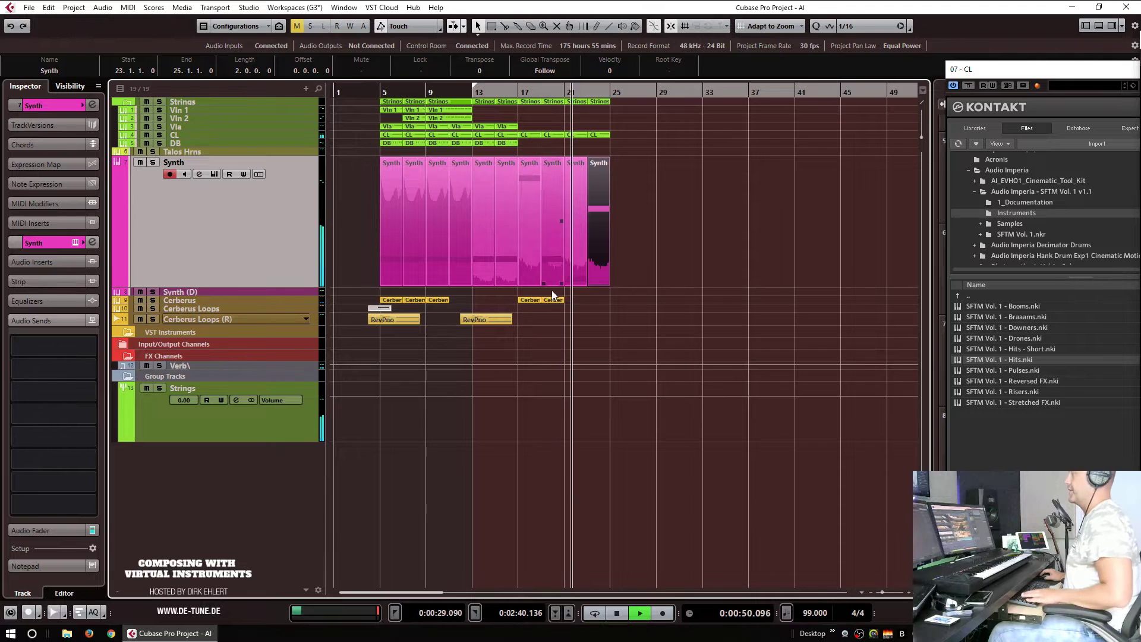
{"action": "left_click", "coordinate": [523, 308]}
{"action": "left_click_drag", "start_coordinate": [524, 307], "coordinate": [557, 301]}
{"action": "key", "text": "ctrl+d"}
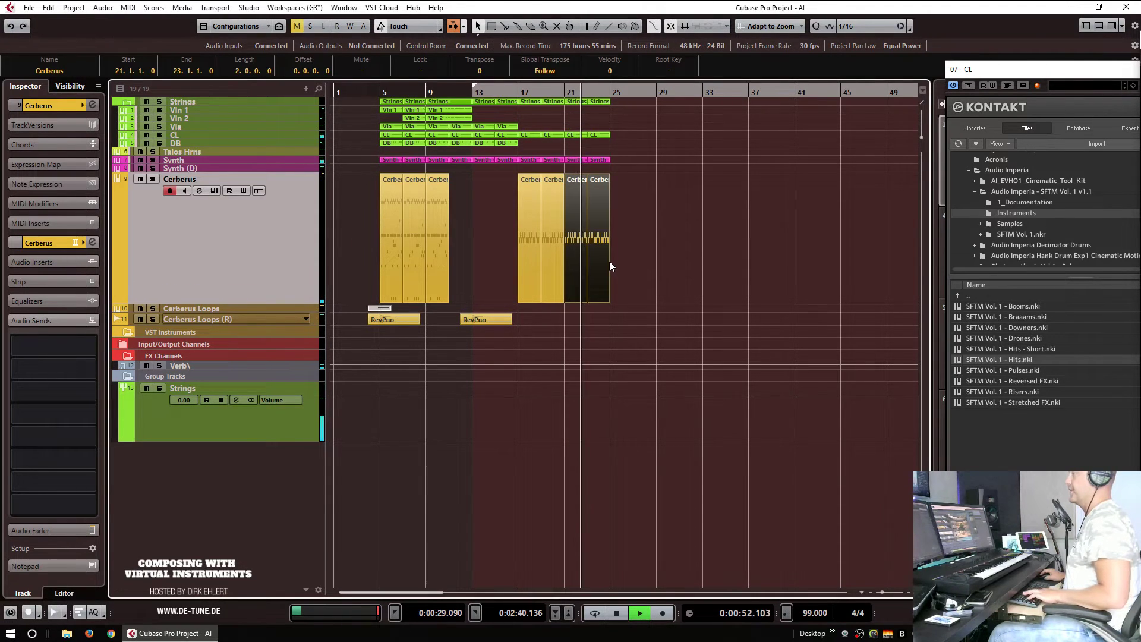
{"action": "key", "text": "g"}
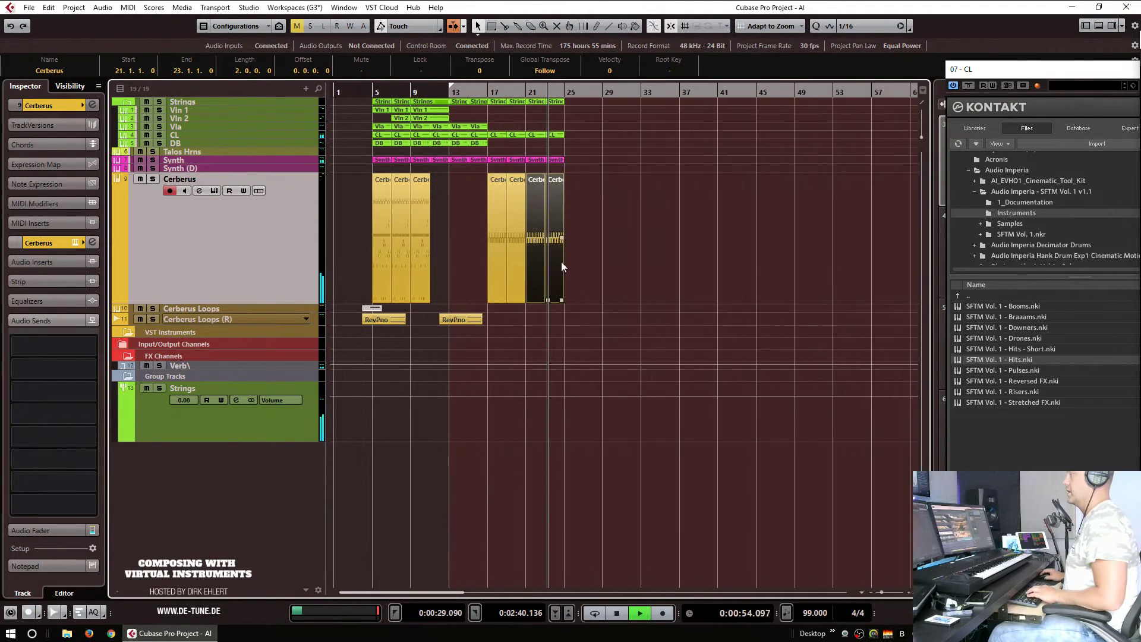
Step: Perform a horn line on the Talos Hrns track over the new section and insert it with retrospective record
{"action": "left_click", "coordinate": [191, 154]}
{"action": "left_click", "coordinate": [477, 92]}
{"action": "key", "text": "space"}
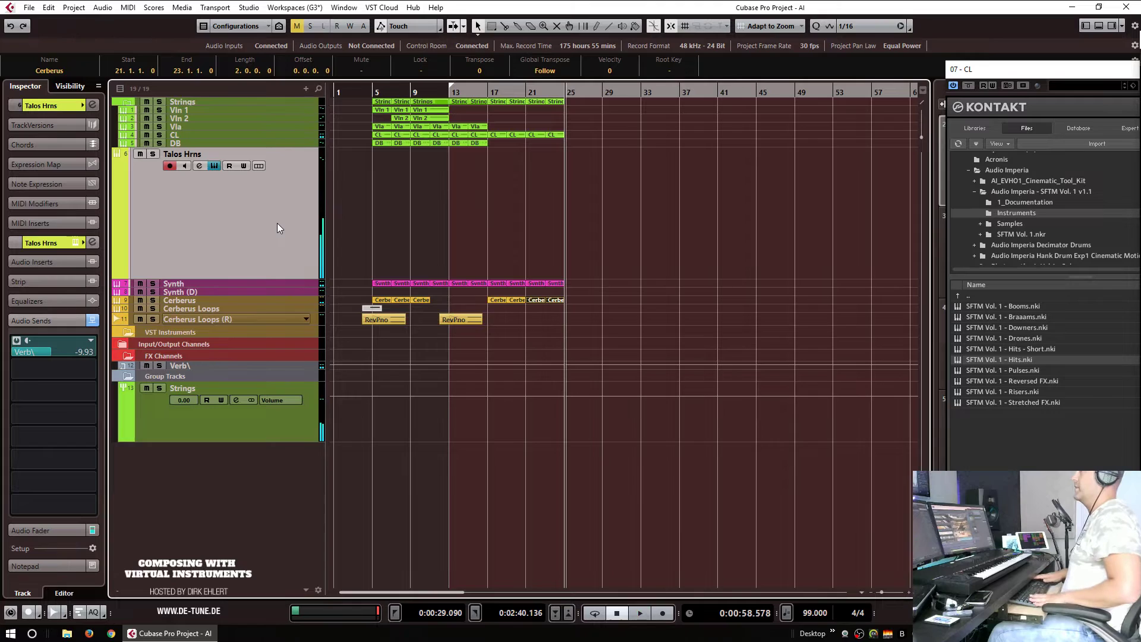
{"action": "key", "text": "shift+KP_Multiply"}
Step: Shift all Talos Hrns notes and modulation later so the first note starts at 17.1.1.69, and set the quantize value to 1/4
{"action": "key", "text": "Return"}
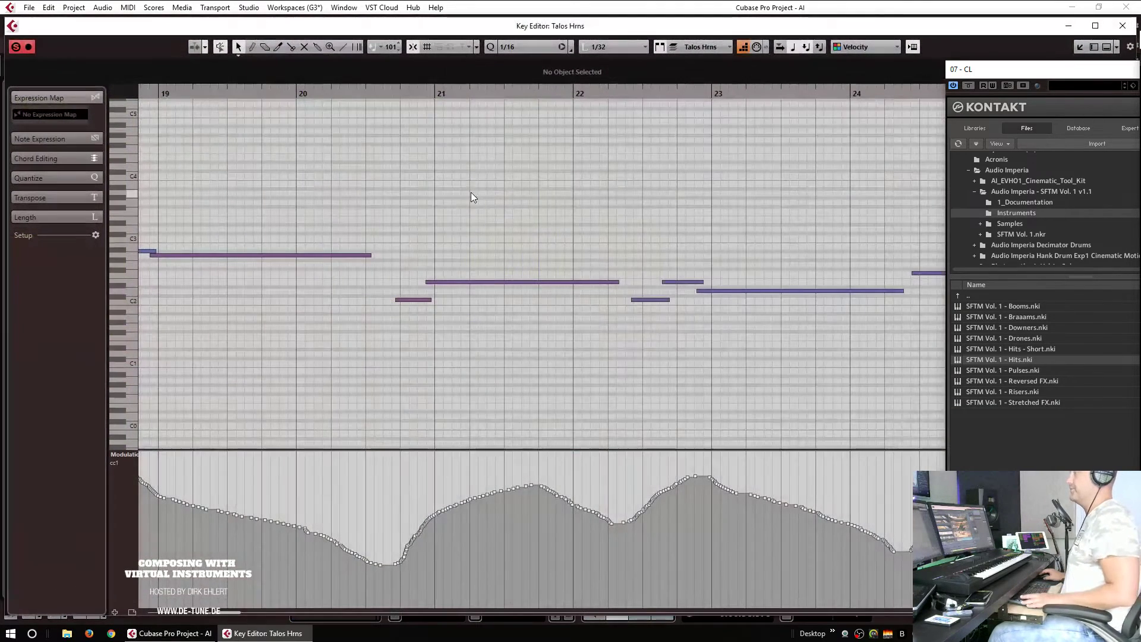
{"action": "key", "text": "ctrl+a"}
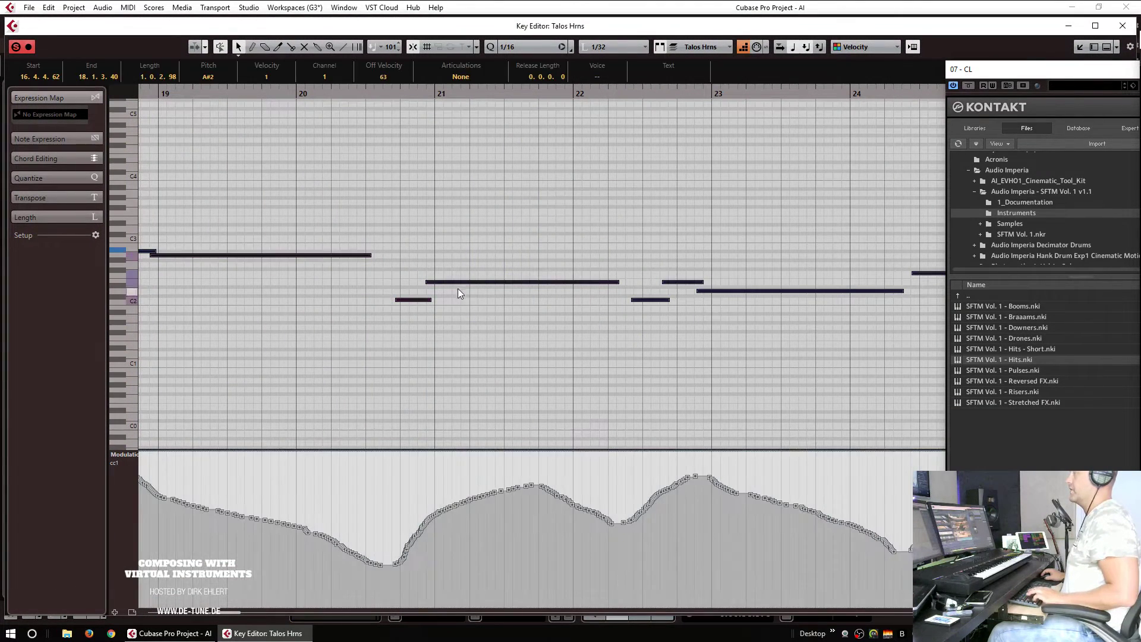
{"action": "left_click_drag", "start_coordinate": [452, 284], "coordinate": [461, 285]}
{"action": "scroll", "coordinate": [498, 219], "scroll_direction": "left", "scroll_amount": 5}
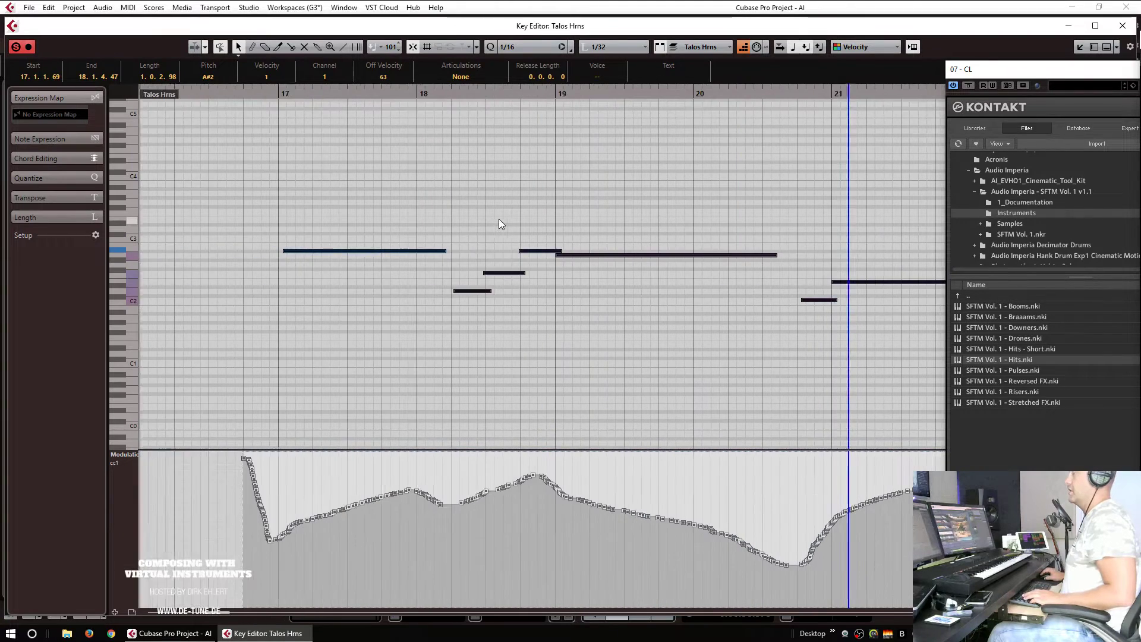
{"action": "left_click", "coordinate": [512, 48]}
{"action": "left_click", "coordinate": [534, 92]}
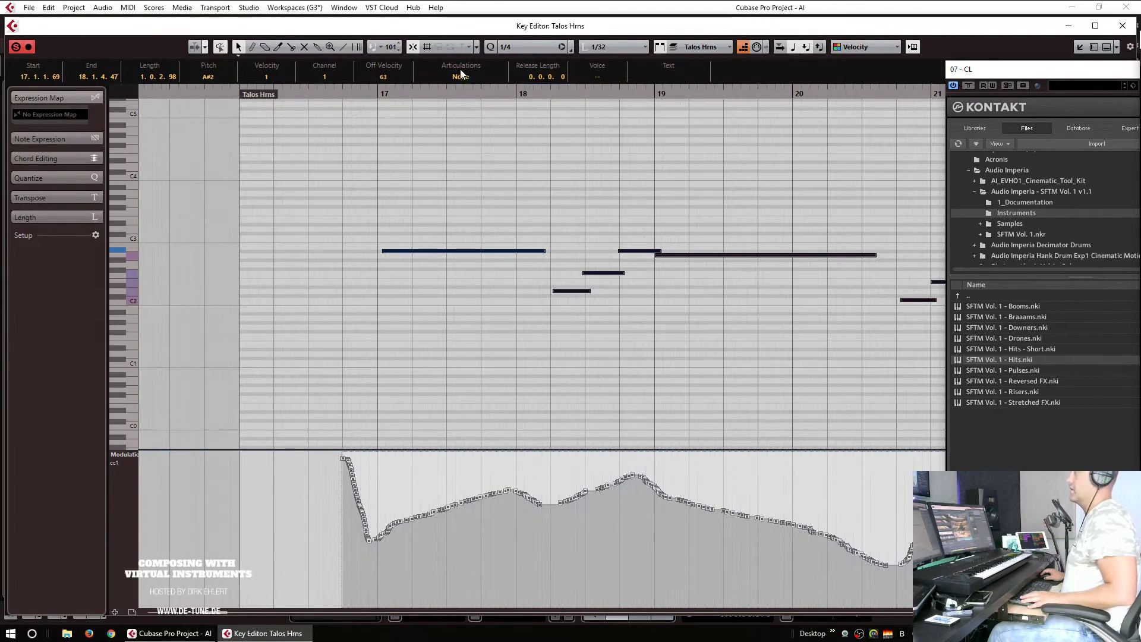
Step: Quantize the Talos Hrns notes to the 1/4 grid and return to the arrangement
{"action": "key", "text": "q"}
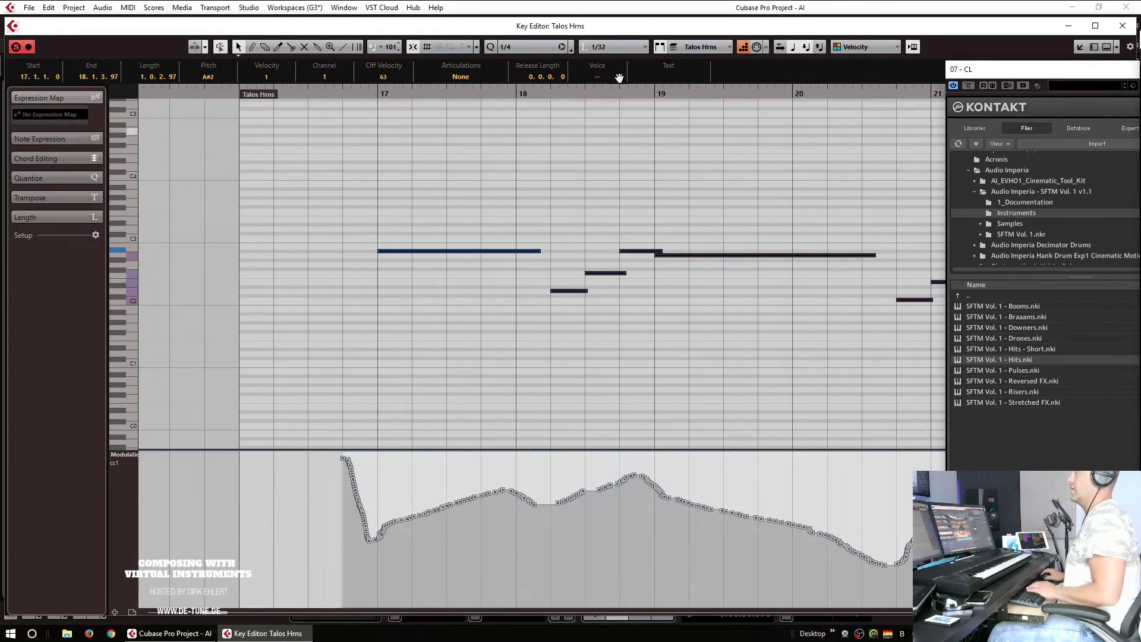
{"action": "key", "text": "ctrl+z"}
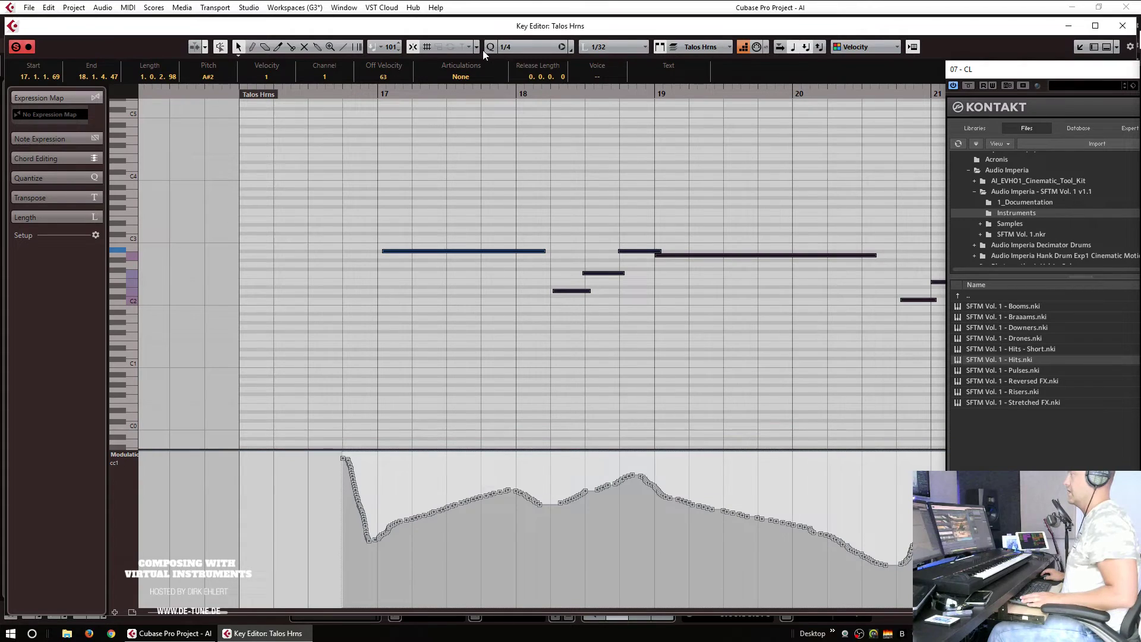
{"action": "key", "text": "q"}
{"action": "left_click", "coordinate": [316, 155]}
{"action": "key", "text": "Escape"}
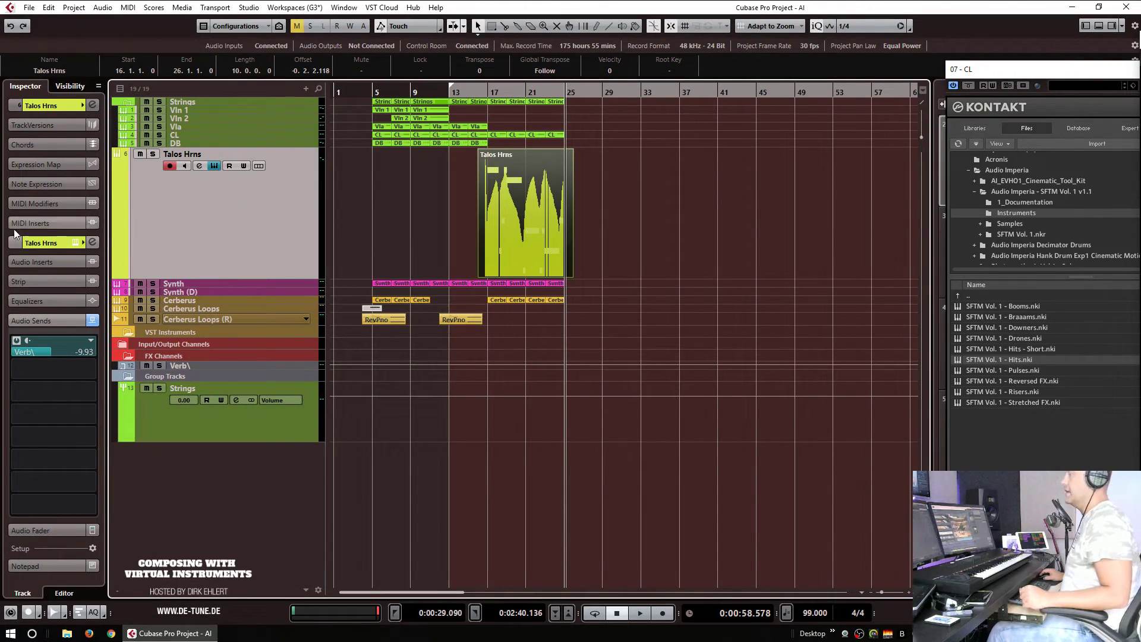
Step: Check the legato sample start in the Talos Hrns instrument, move its window aside, and set the track delay to -63 ms
{"action": "left_click", "coordinate": [76, 243]}
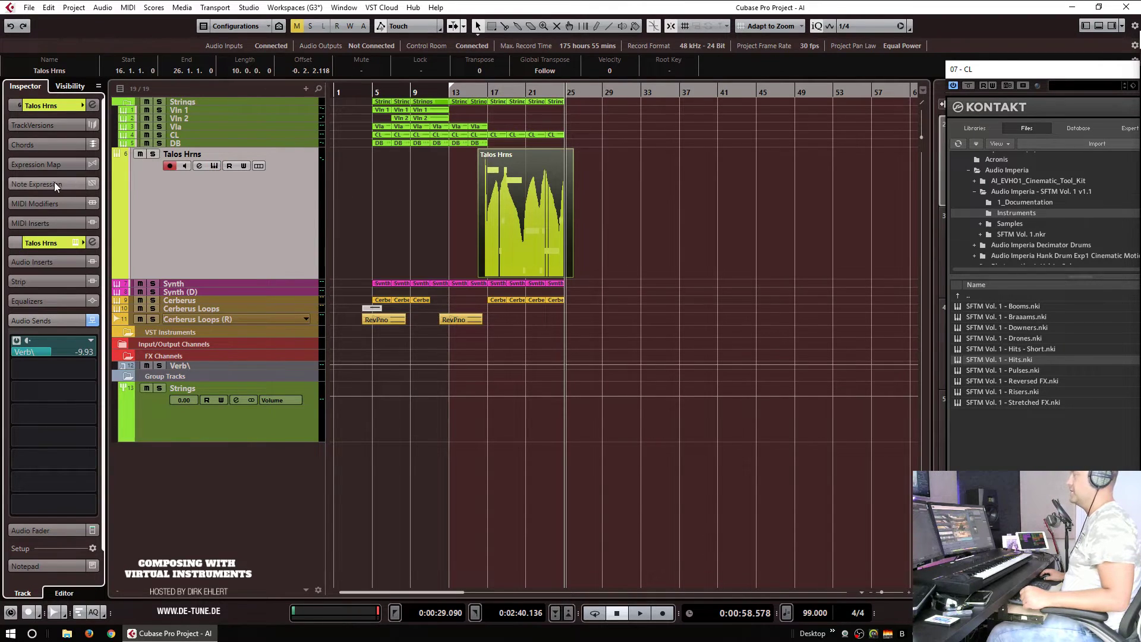
{"action": "left_click", "coordinate": [76, 243]}
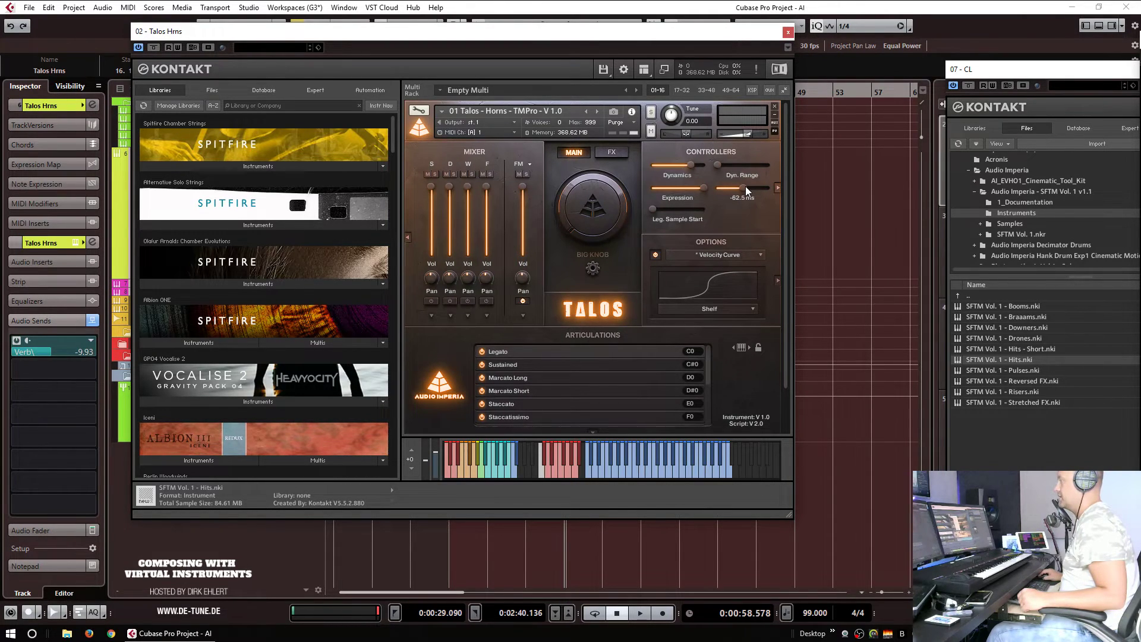
{"action": "left_click_drag", "start_coordinate": [703, 33], "coordinate": [1140, 20]}
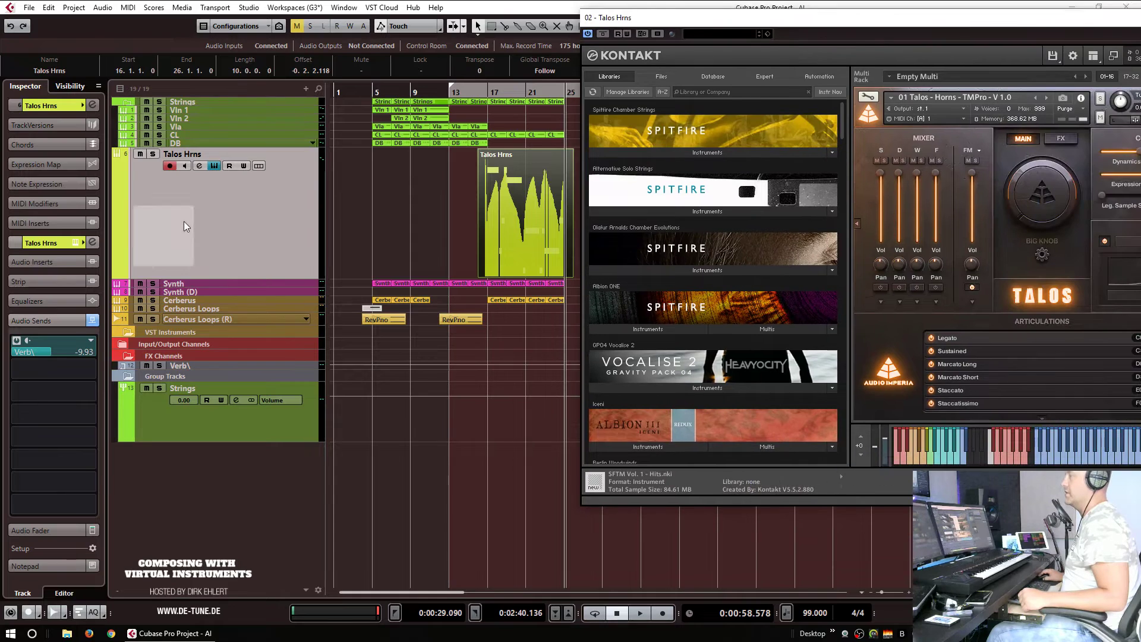
{"action": "left_click", "coordinate": [55, 103]}
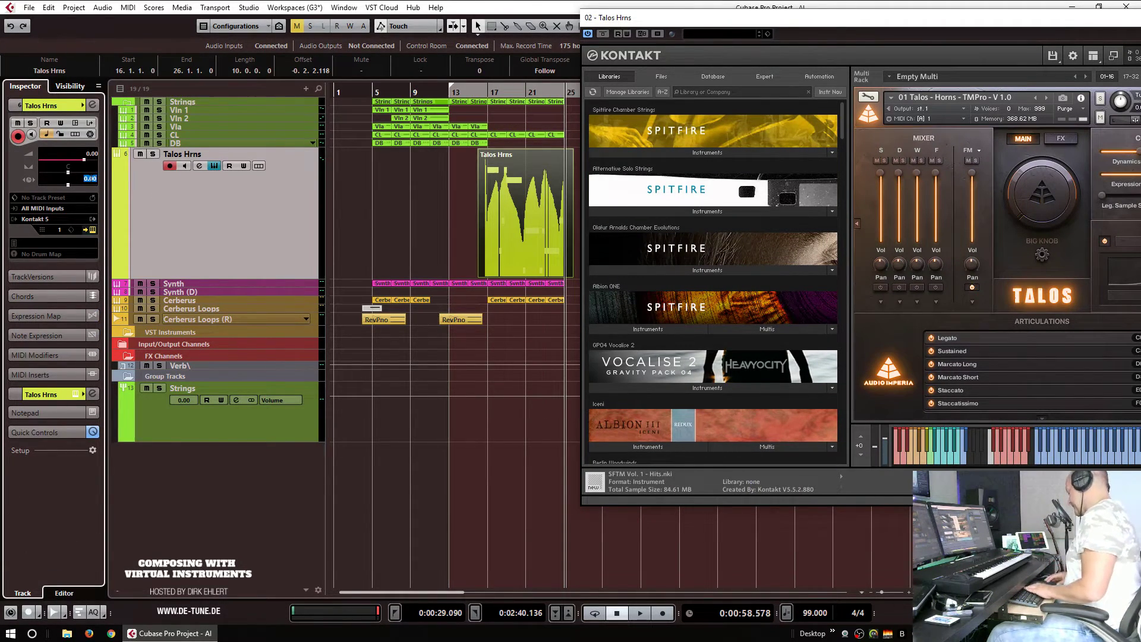
{"action": "key", "text": "space"}
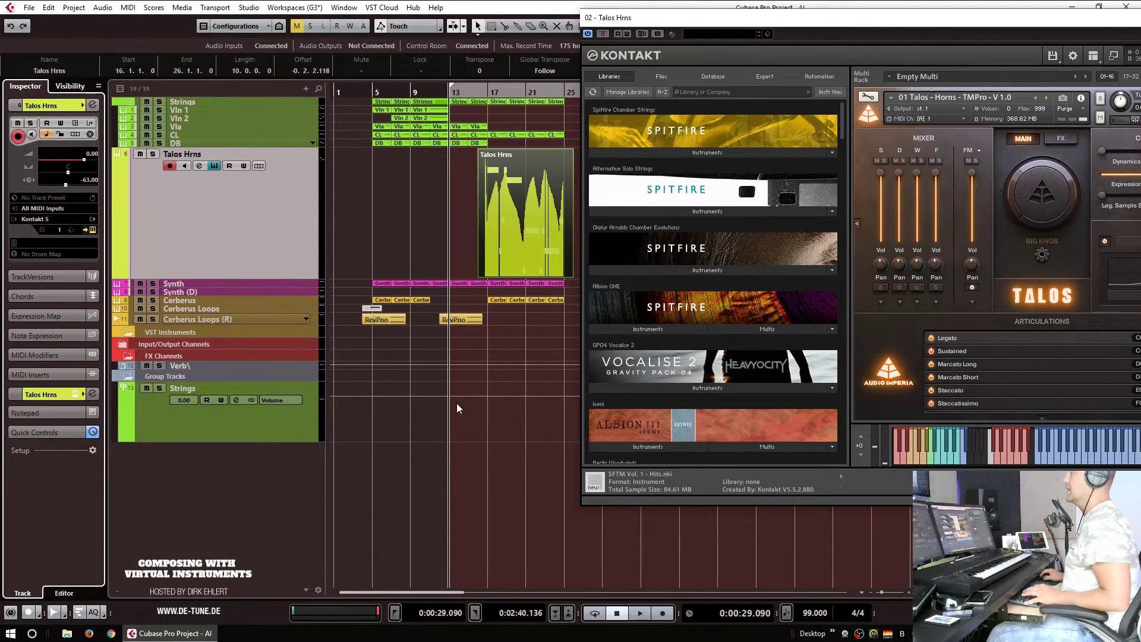
Step: Play the section from bar 13 and delete the second RevPno event on the Cerberus Loops (R) track
{"action": "left_click", "coordinate": [481, 437]}
{"action": "key", "text": "space"}
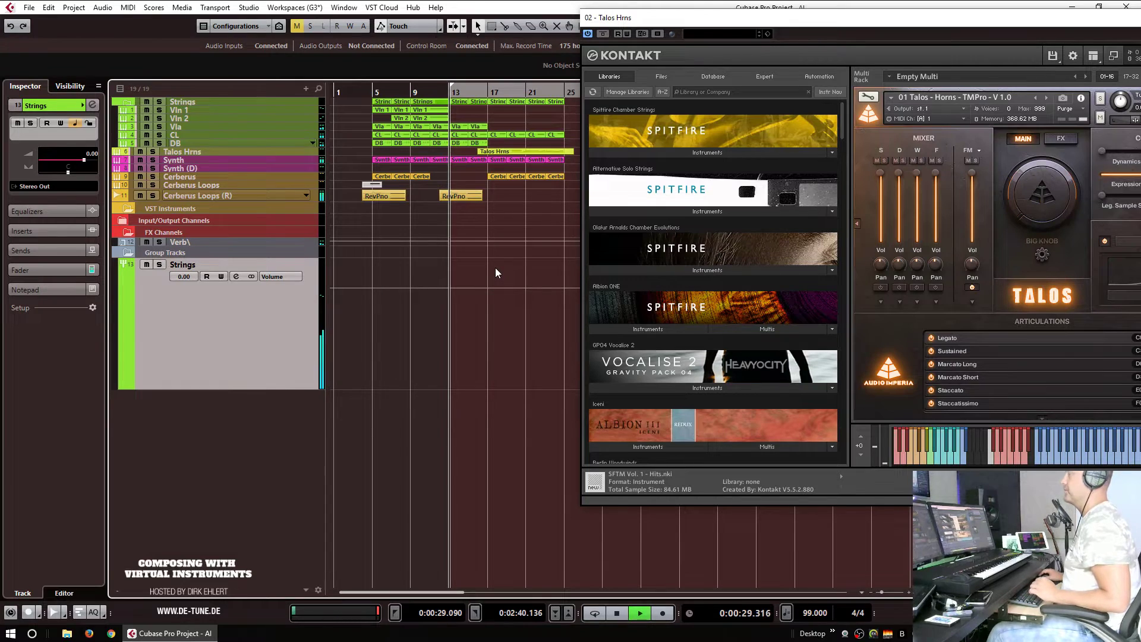
{"action": "left_click", "coordinate": [459, 194]}
{"action": "key", "text": "space"}
{"action": "key", "text": "Delete"}
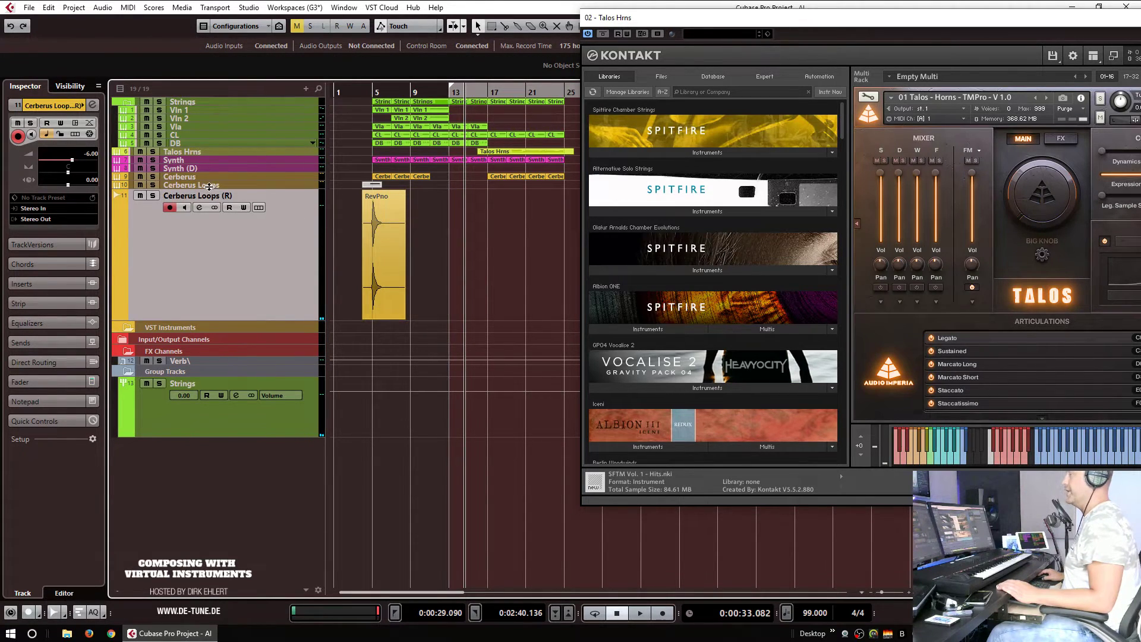
Step: Rename the Cerberus Loops instrument track as SFTM Hits
{"action": "left_click", "coordinate": [208, 185]}
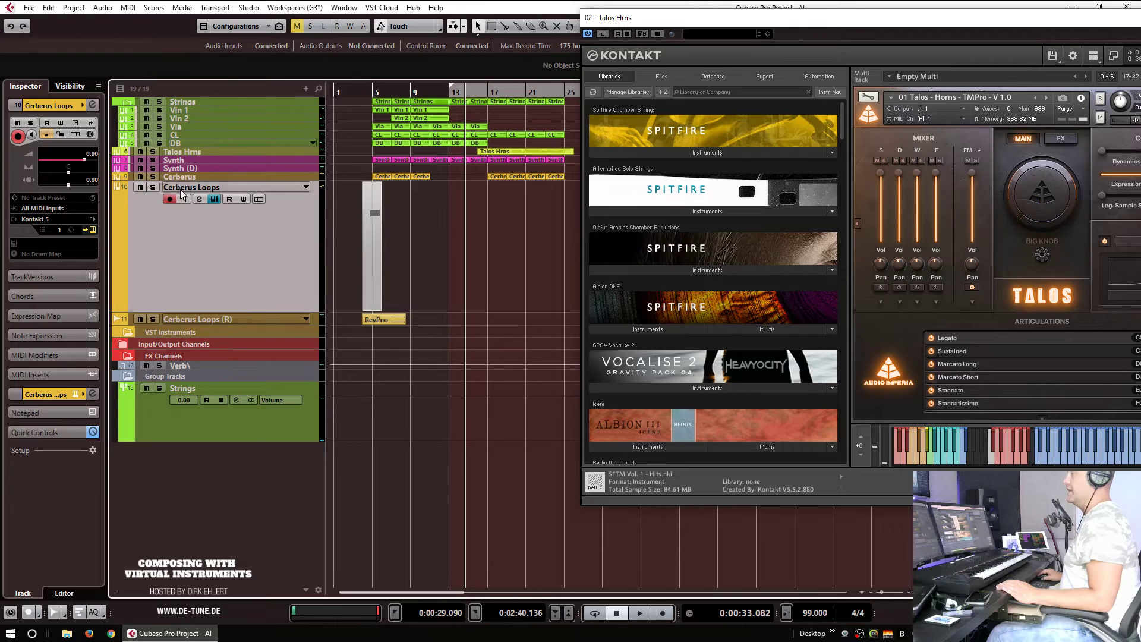
{"action": "double_click", "coordinate": [180, 188]}
{"action": "type", "text": "S"}
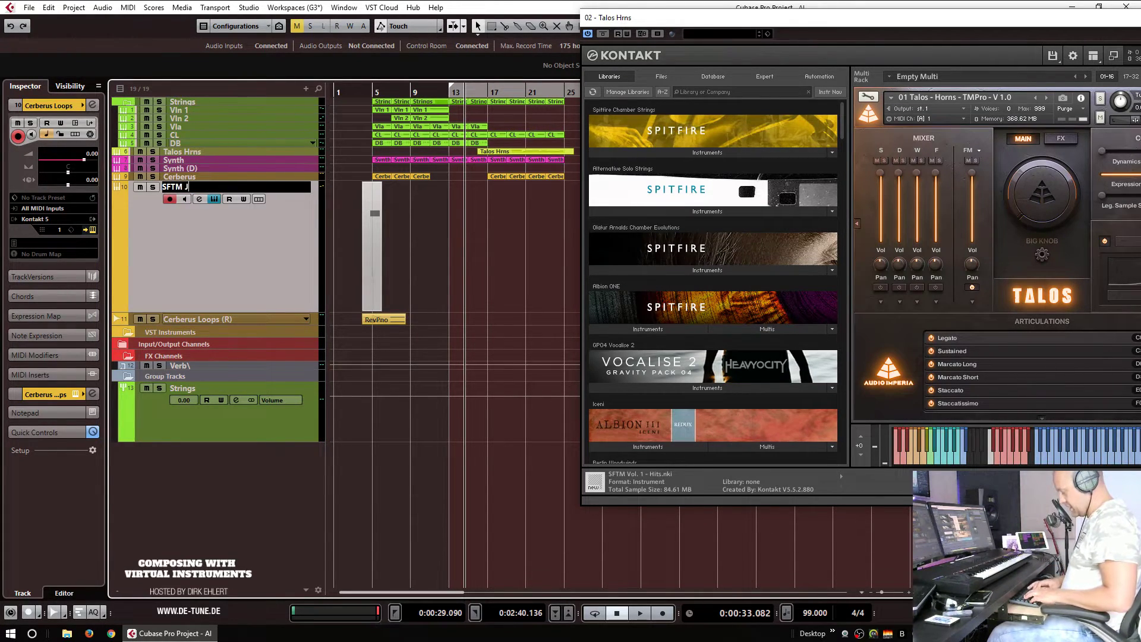
{"action": "type", "text": "FTM Hits\\"}
{"action": "key", "text": "Return"}
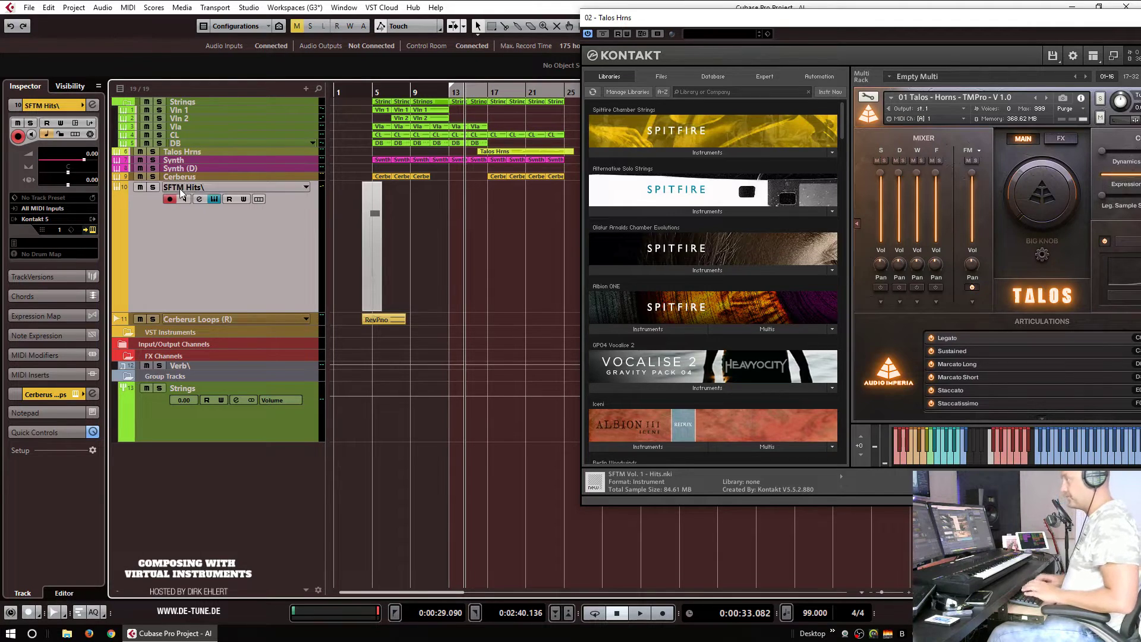
{"action": "double_click", "coordinate": [210, 184]}
{"action": "left_click", "coordinate": [210, 184]}
{"action": "key", "text": "BackSpace"}
{"action": "key", "text": "Return"}
Step: Move the Talos Hrns instrument window out of view and rename the Cerberus Loops (R) audio track as Hits Audio
{"action": "left_click_drag", "start_coordinate": [890, 23], "coordinate": [1140, 44]}
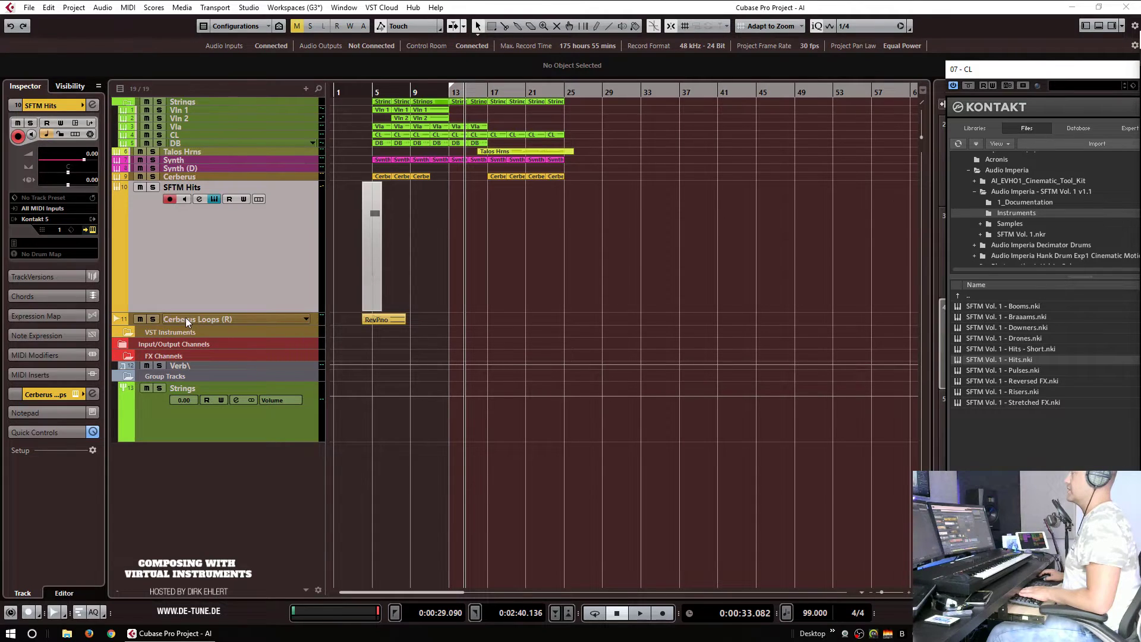
{"action": "key", "text": "Down"}
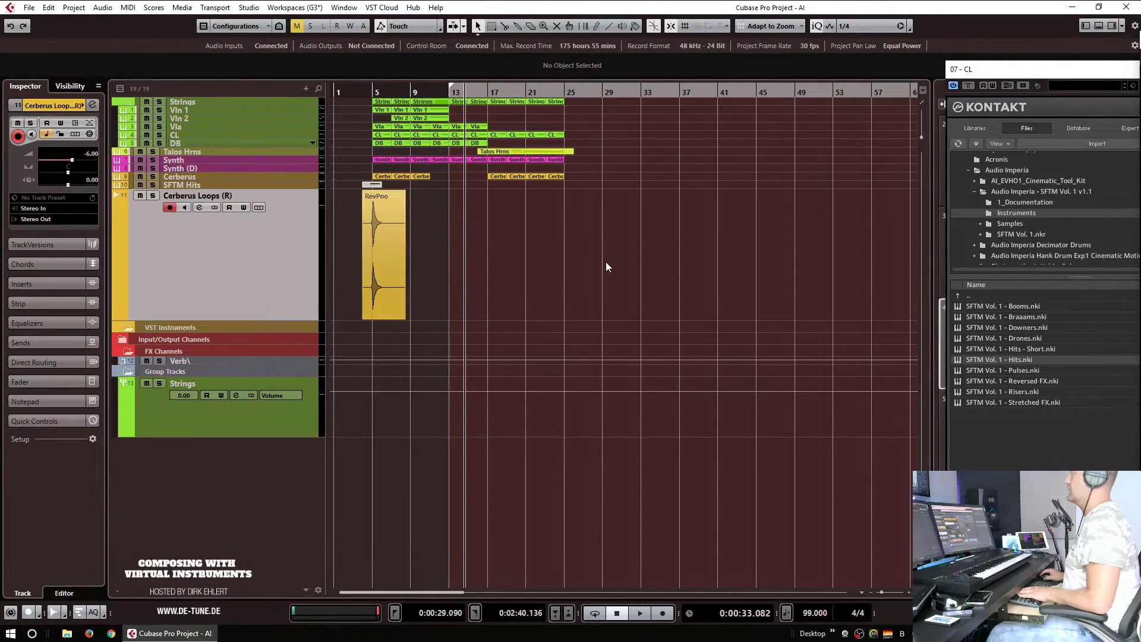
{"action": "double_click", "coordinate": [177, 197]}
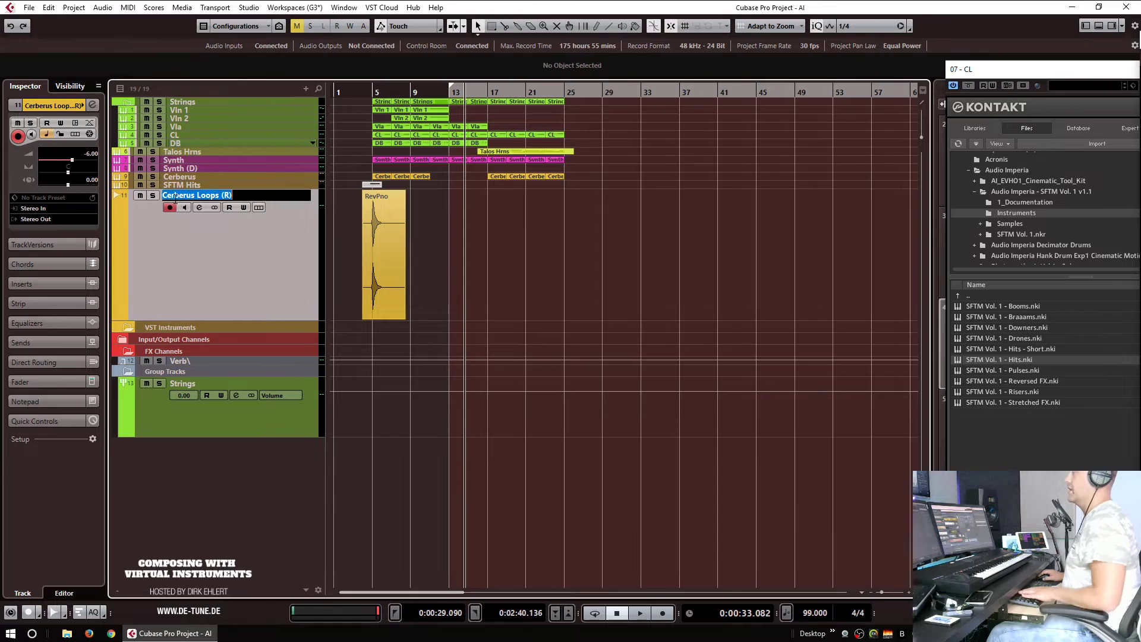
{"action": "type", "text": "Hi"}
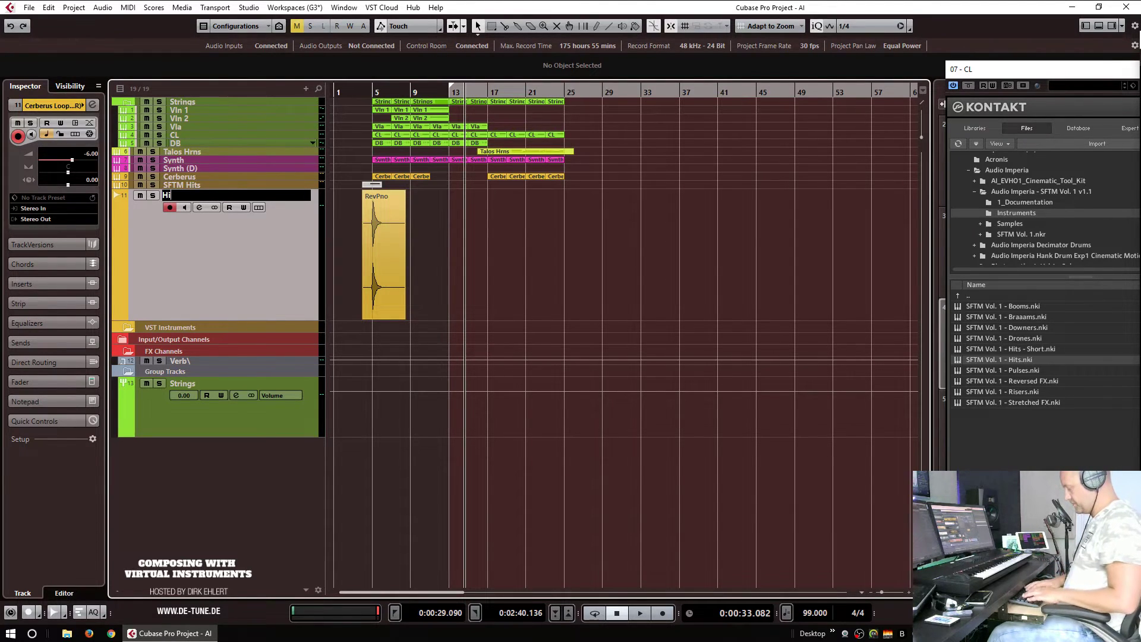
{"action": "type", "text": "ts Audio"}
{"action": "key", "text": "Return"}
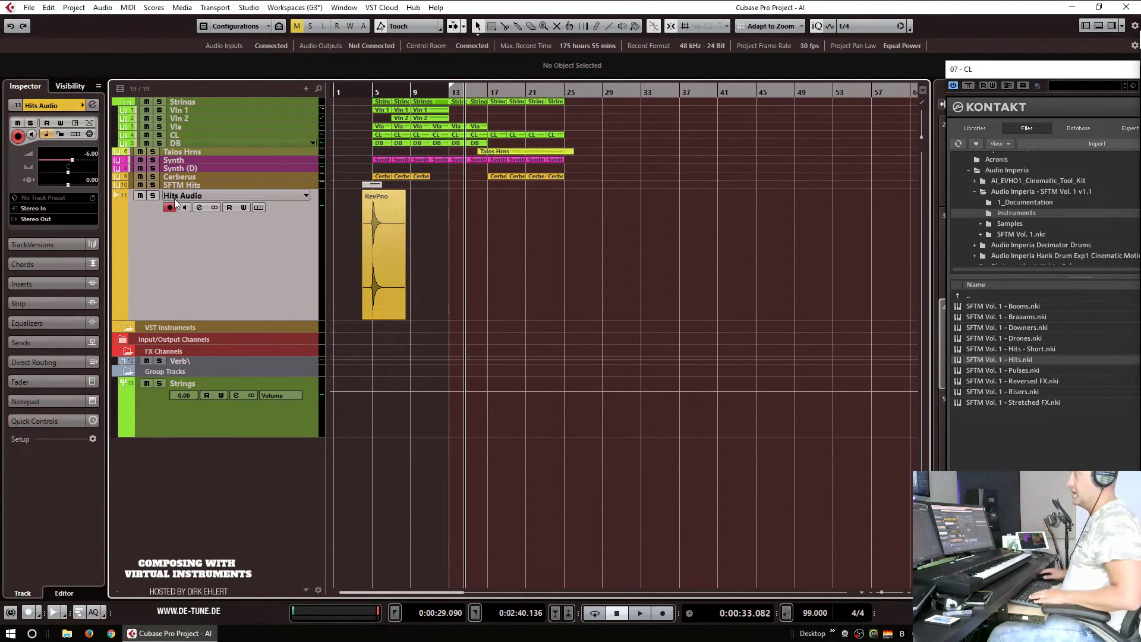
Step: Delete the SFTM Hits instrument track together with its events
{"action": "left_click", "coordinate": [201, 182]}
{"action": "key", "text": "Delete"}
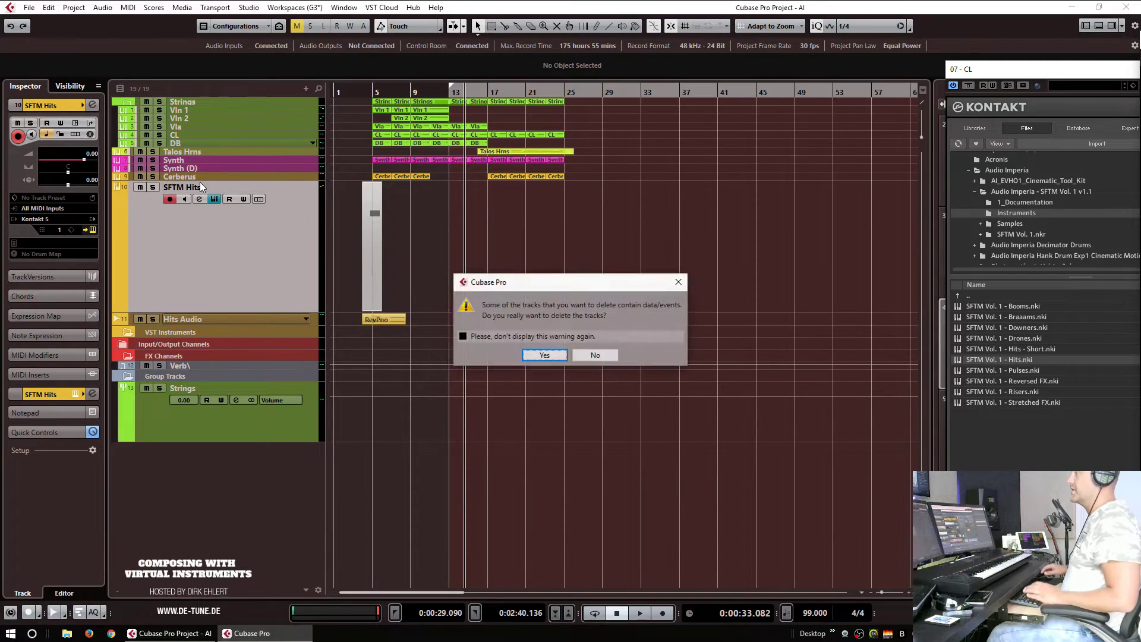
{"action": "left_click", "coordinate": [565, 356]}
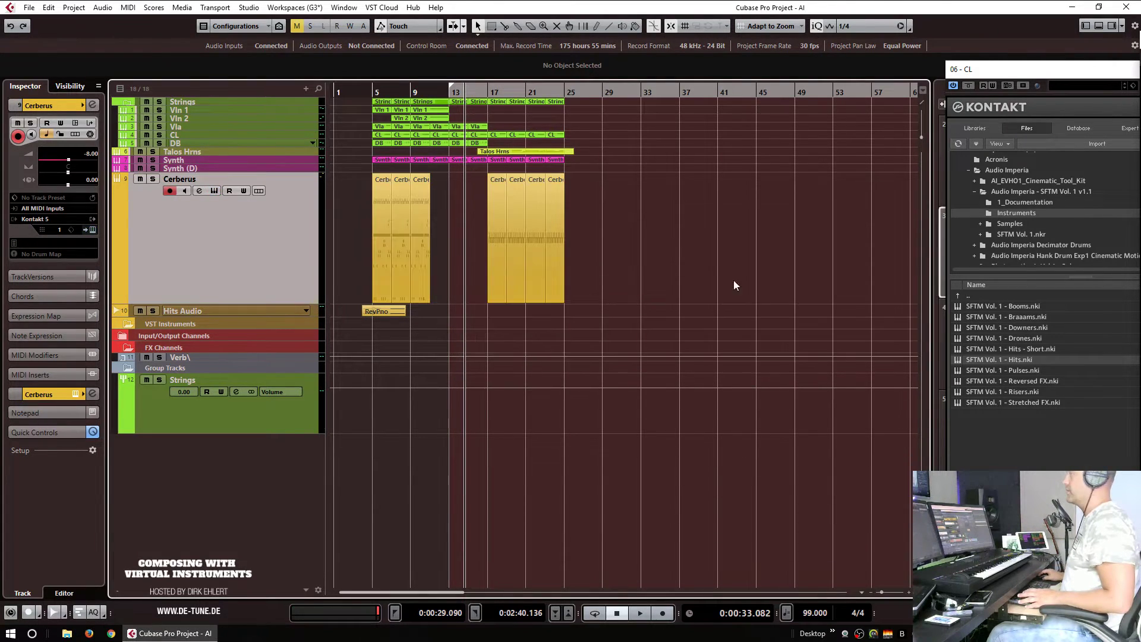
Step: Open the MediaBay and include the Samples folder of Audio Imperia - SFTM Vol. 1 v1.1 in the media scan
{"action": "key", "text": "F5"}
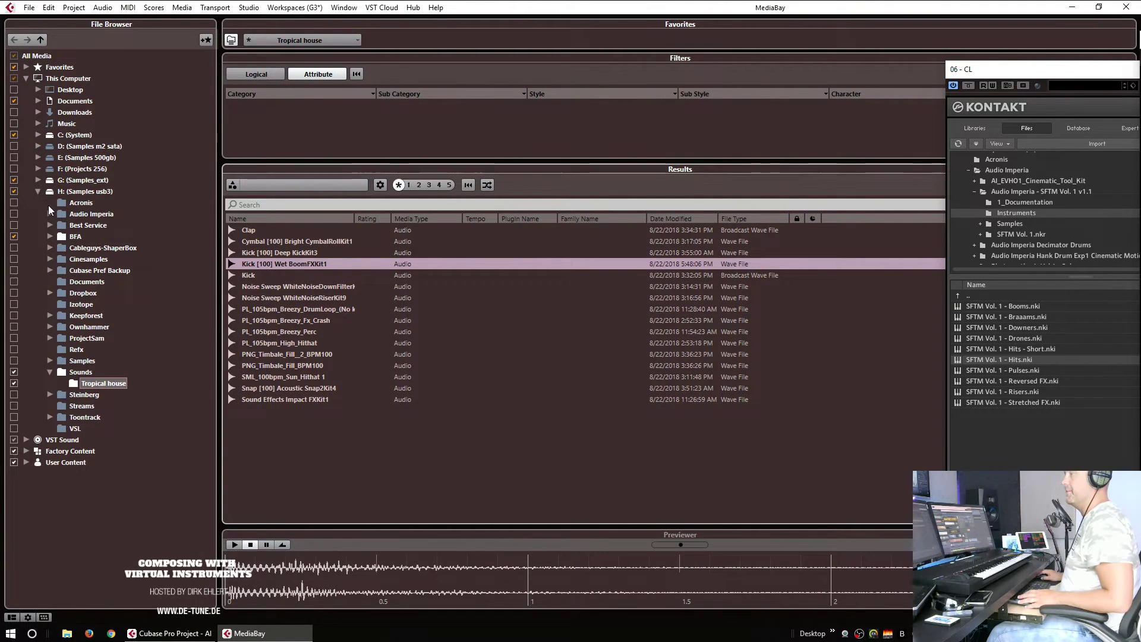
{"action": "left_click", "coordinate": [50, 214]}
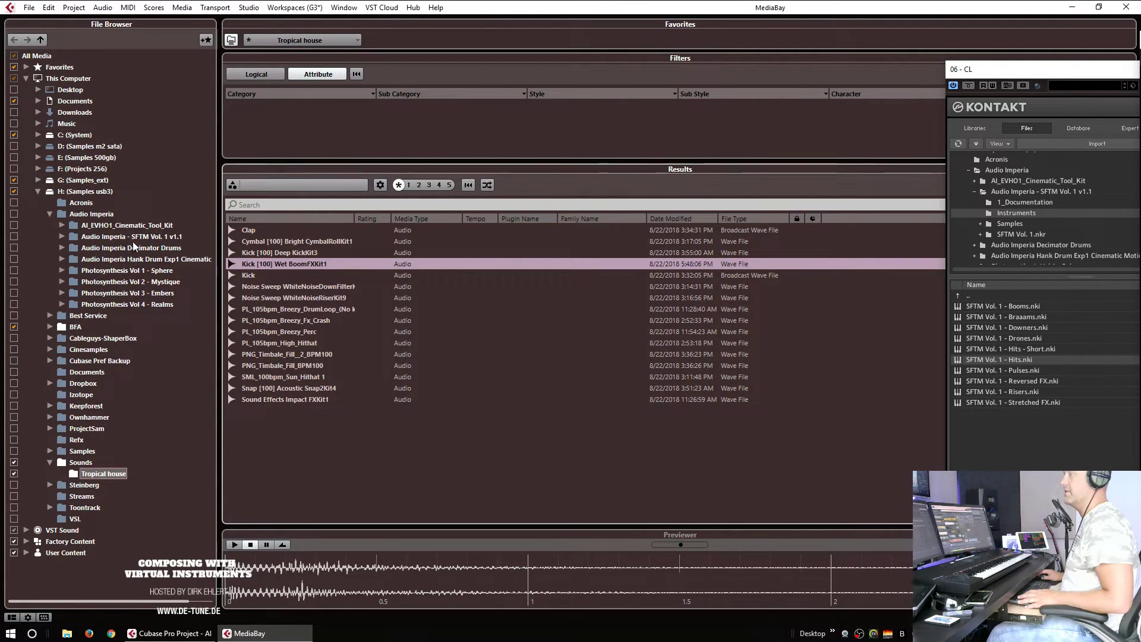
{"action": "left_click", "coordinate": [132, 237]}
{"action": "left_click", "coordinate": [61, 236]}
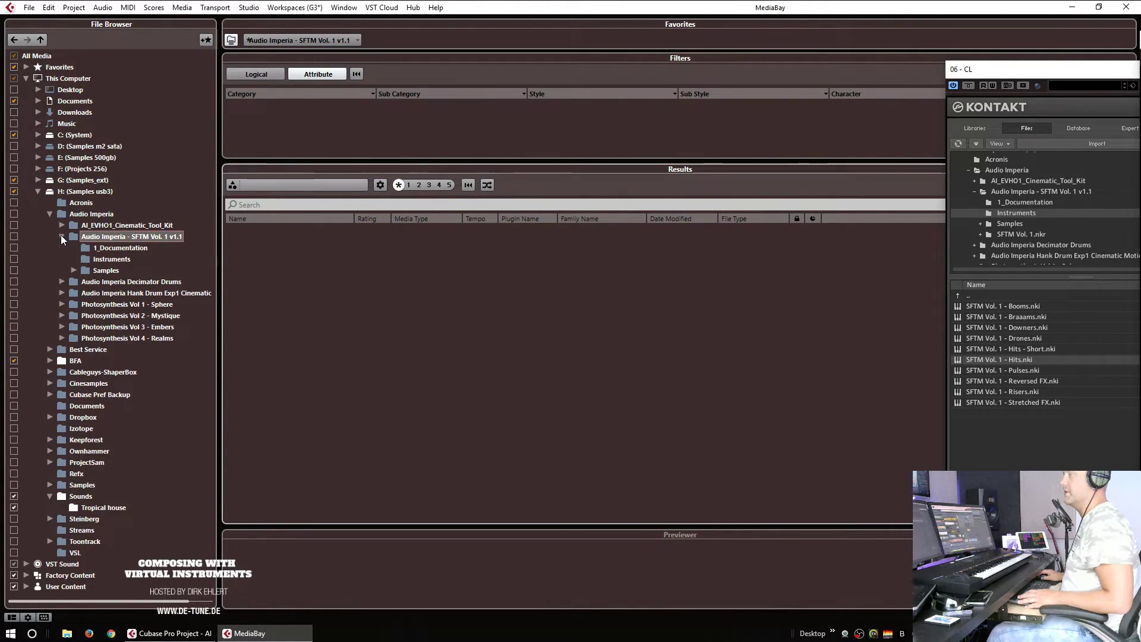
{"action": "left_click", "coordinate": [74, 270]}
{"action": "left_click", "coordinate": [14, 271]}
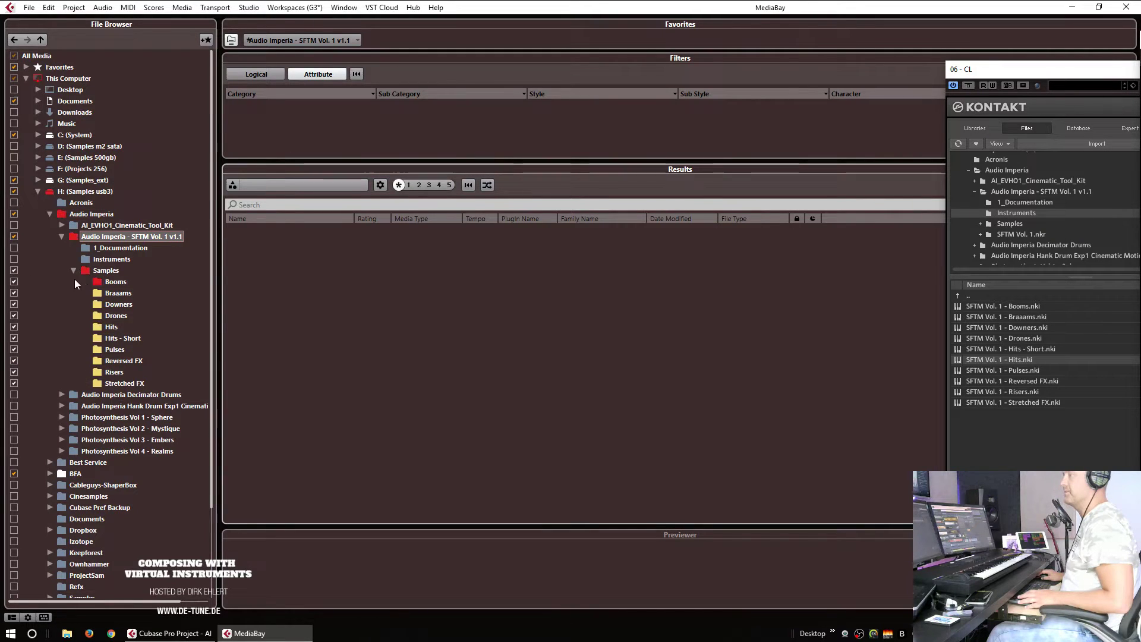
Step: Audition the samples in the SFTM Booms folder and select SFTM1_90_D_Boom_04
{"action": "left_click", "coordinate": [114, 281]}
{"action": "key", "text": "Down"}
{"action": "key", "text": "Down"}
{"action": "key", "text": "Down"}
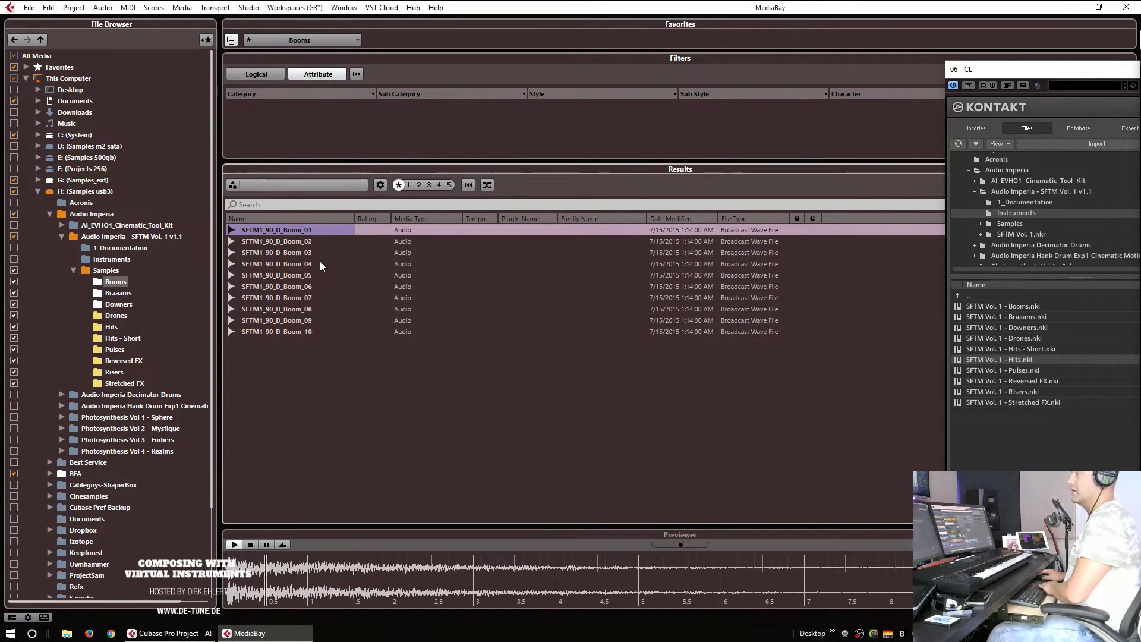
{"action": "key", "text": "Down"}
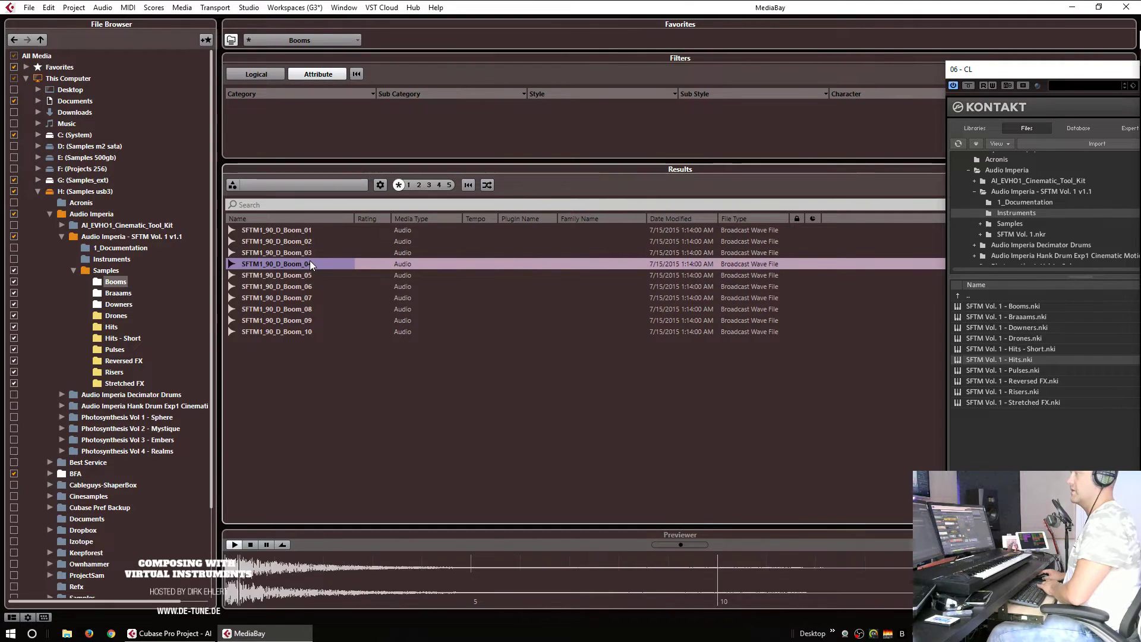
Step: Move the MediaBay out of the way and close the CL Kontakt window
{"action": "left_click_drag", "start_coordinate": [522, 9], "coordinate": [1140, 2]}
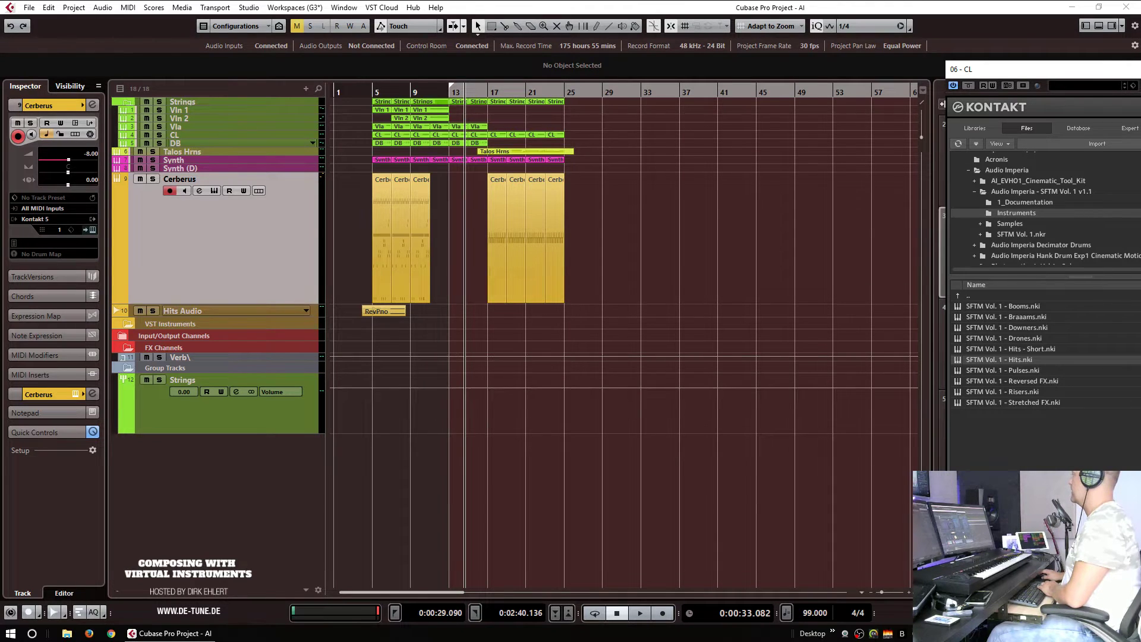
{"action": "key", "text": "ctrl+w"}
{"action": "key", "text": "ctrl+w"}
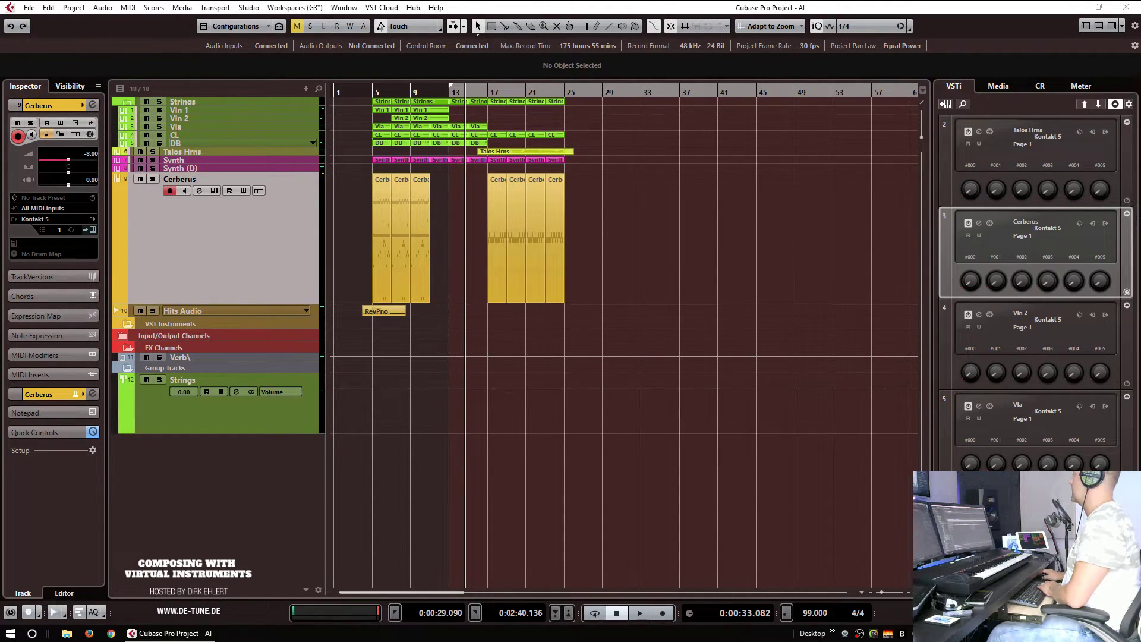
Step: Place the SFTM1_90_D_Boom_04 sample from the MediaBay at bar 13 on the Hits Audio track
{"action": "key", "text": "F5"}
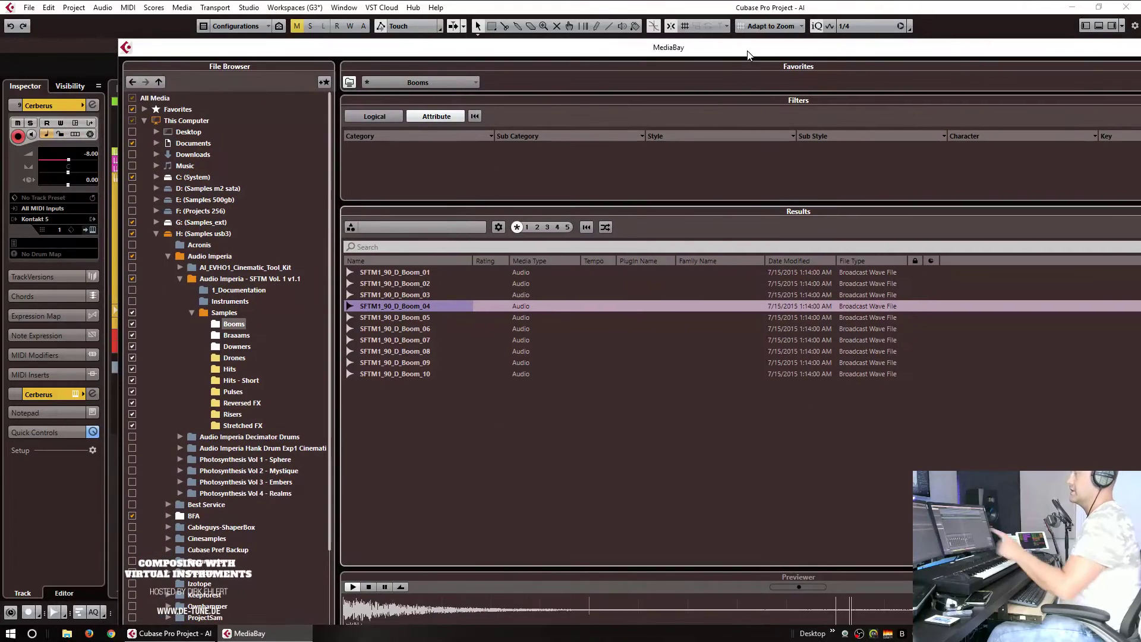
{"action": "left_click_drag", "start_coordinate": [748, 53], "coordinate": [1140, 101]}
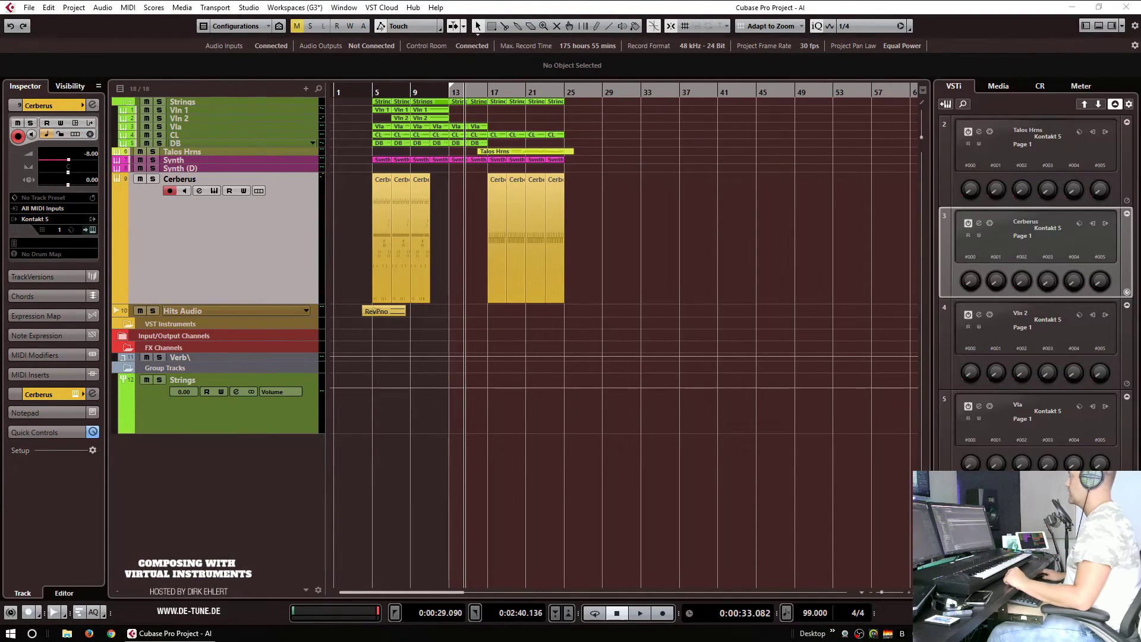
{"action": "left_click_drag", "start_coordinate": [768, 278], "coordinate": [452, 308]}
{"action": "left_click", "coordinate": [613, 385]}
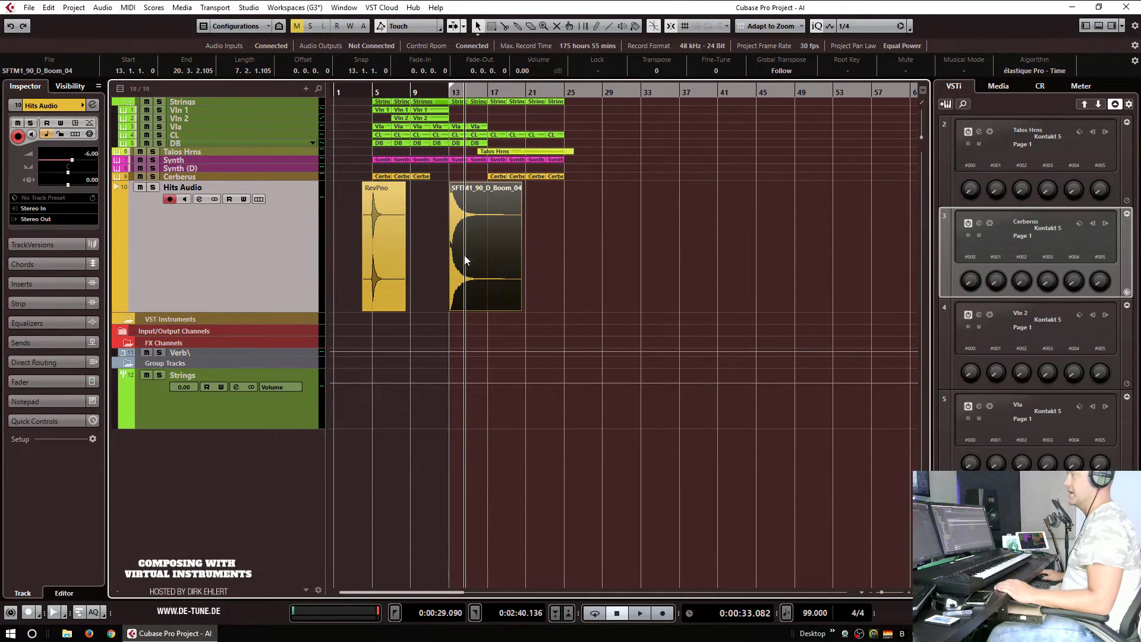
Step: Shift the SFTM1_90_D_Boom_04 event slightly earlier on the Hits Audio track so it starts at 12.4.4.73
{"action": "key", "text": "l"}
{"action": "key", "text": "h"}
{"action": "key", "text": "h"}
{"action": "key", "text": "h"}
{"action": "key", "text": "h"}
{"action": "key", "text": "h"}
{"action": "key", "text": "h"}
{"action": "key", "text": "h"}
{"action": "key", "text": "h"}
{"action": "key", "text": "h"}
{"action": "key", "text": "h"}
{"action": "key", "text": "h"}
{"action": "key", "text": "h"}
{"action": "key", "text": "h"}
{"action": "key", "text": "h"}
{"action": "key", "text": "h"}
{"action": "key", "text": "h"}
{"action": "key", "text": "h"}
{"action": "key", "text": "h"}
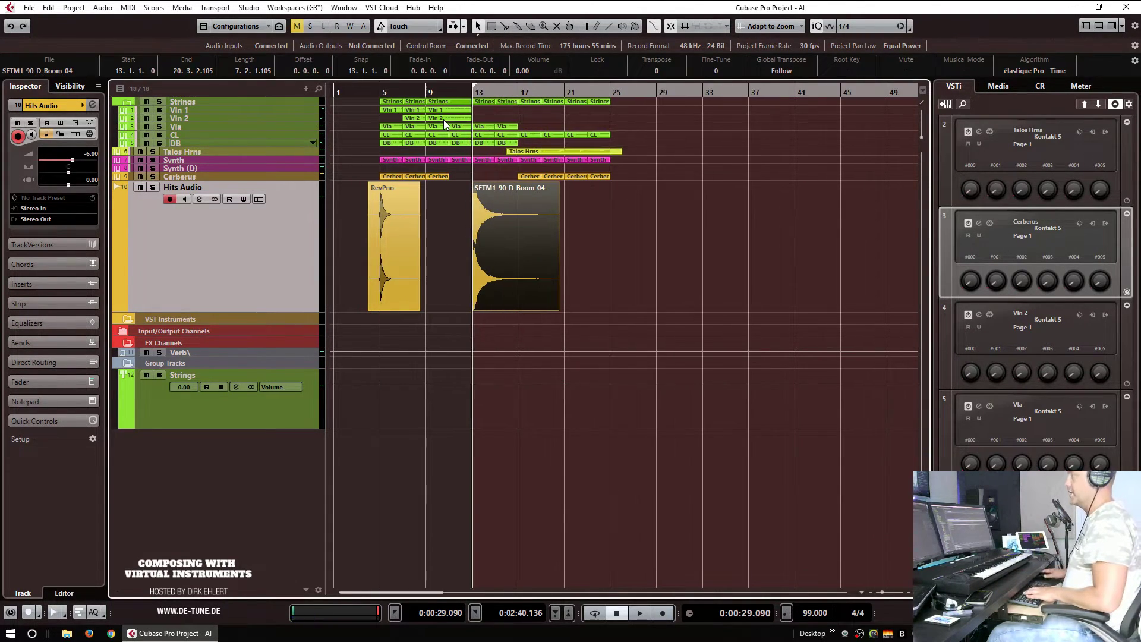
{"action": "key", "text": "h"}
{"action": "key", "text": "h"}
{"action": "key", "text": "h"}
{"action": "key", "text": "h"}
{"action": "key", "text": "h"}
{"action": "key", "text": "h"}
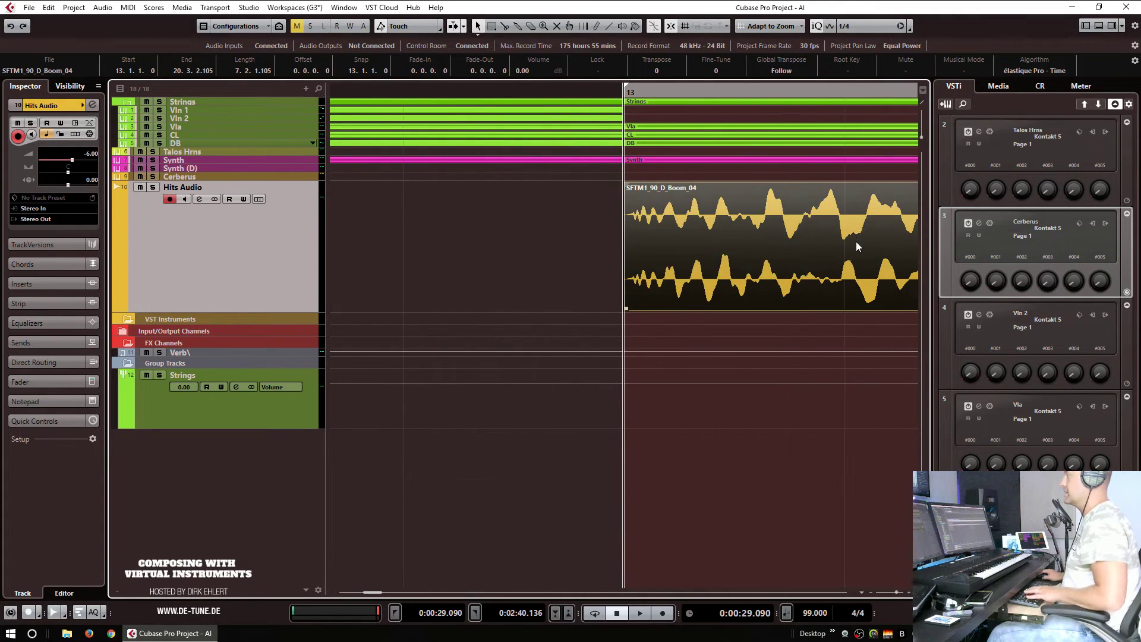
{"action": "left_click_drag", "start_coordinate": [865, 246], "coordinate": [707, 261]}
{"action": "key", "text": "g"}
{"action": "key", "text": "g"}
{"action": "key", "text": "g"}
{"action": "key", "text": "g"}
{"action": "key", "text": "g"}
{"action": "key", "text": "g"}
{"action": "key", "text": "g"}
{"action": "key", "text": "g"}
{"action": "key", "text": "g"}
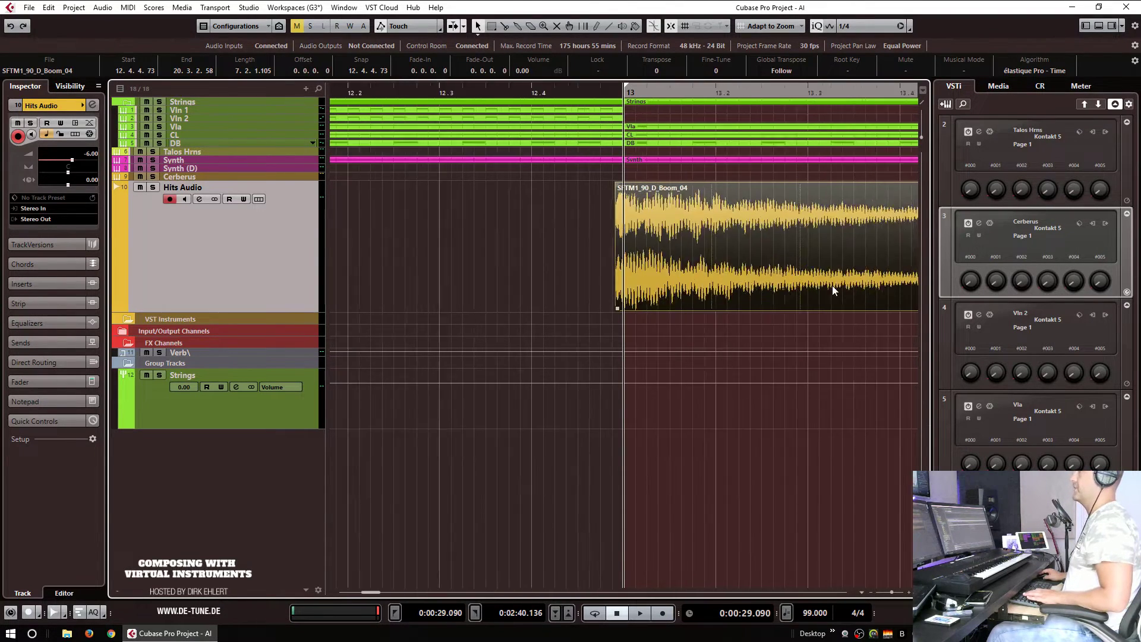
{"action": "key", "text": "g"}
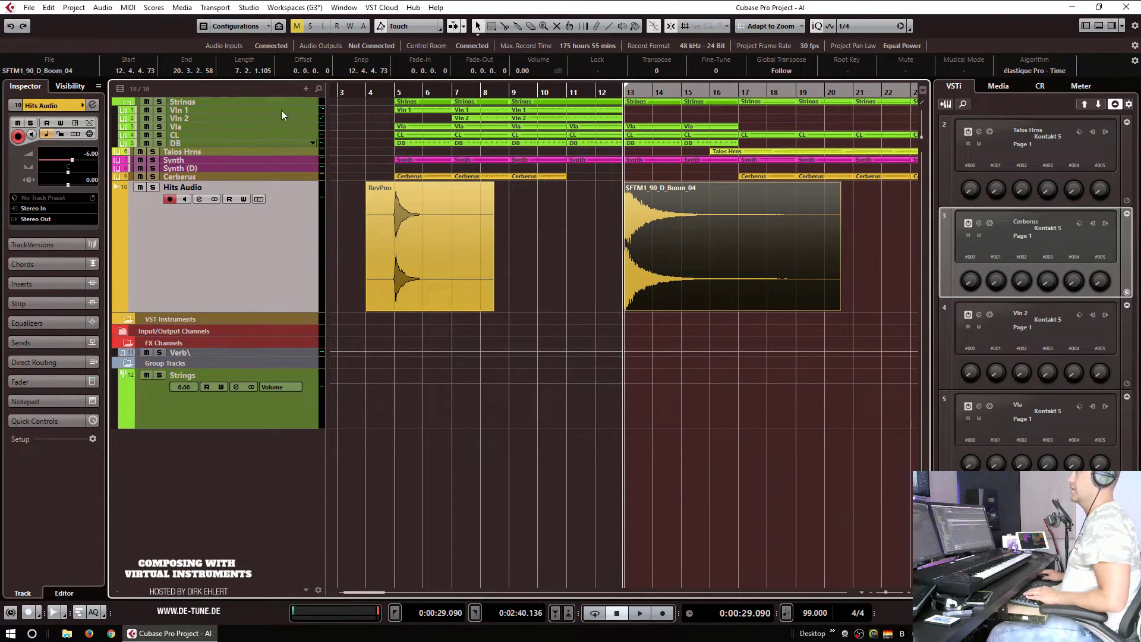
Step: Duplicate the Hits Audio track, keeping only RevPno on the original and only the SFTM1_90_D_Boom_04 event on the copy
{"action": "key", "text": "space"}
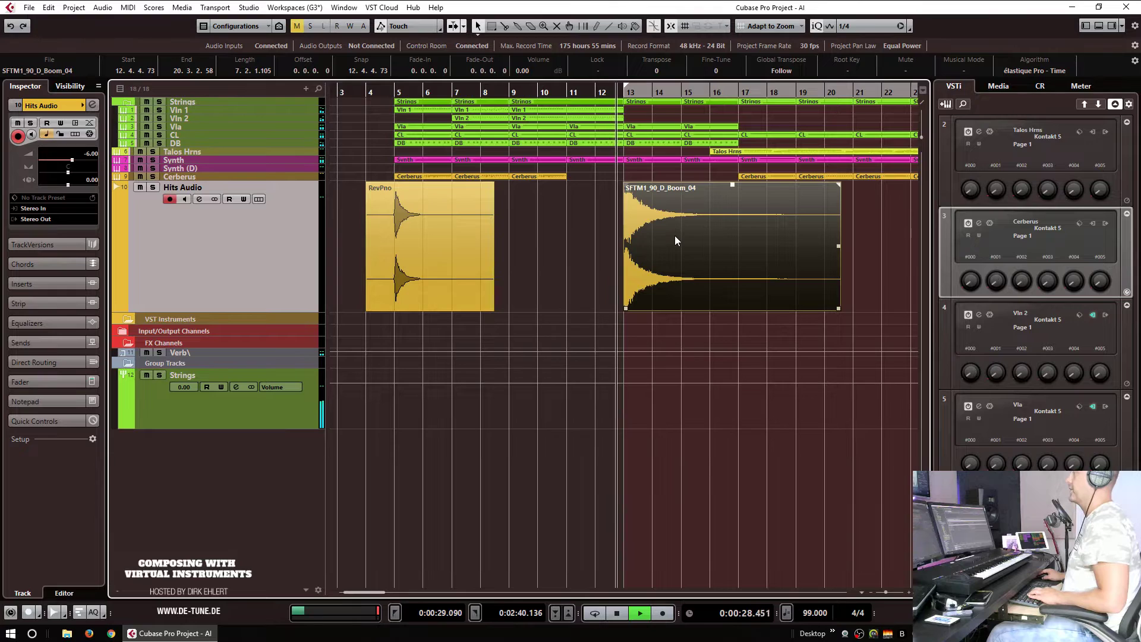
{"action": "key", "text": "space"}
{"action": "right_click", "coordinate": [272, 234]}
{"action": "left_click", "coordinate": [318, 271]}
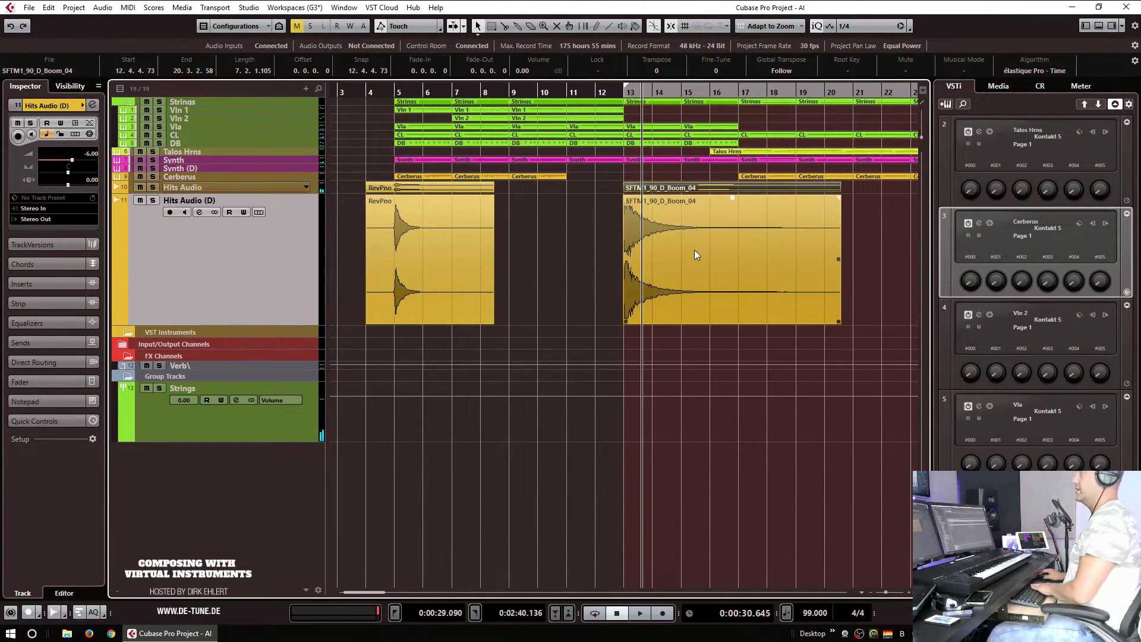
{"action": "key", "text": "Delete"}
{"action": "left_click", "coordinate": [443, 244]}
{"action": "key", "text": "Delete"}
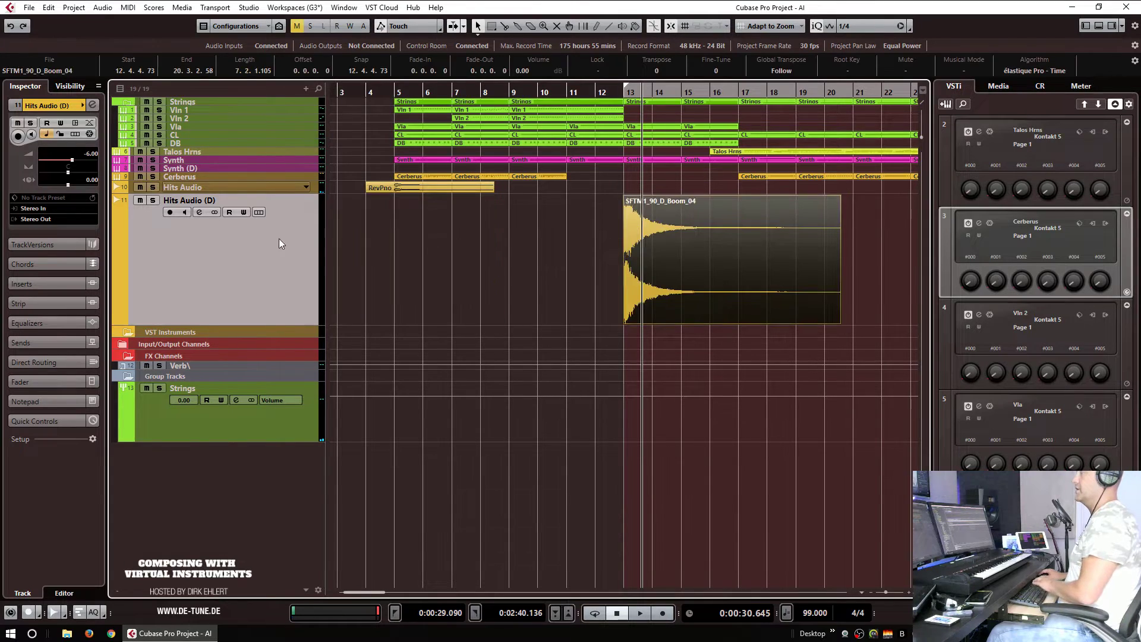
Step: Rename the duplicated Hits Audio track to Boom Audio
{"action": "double_click", "coordinate": [198, 199]}
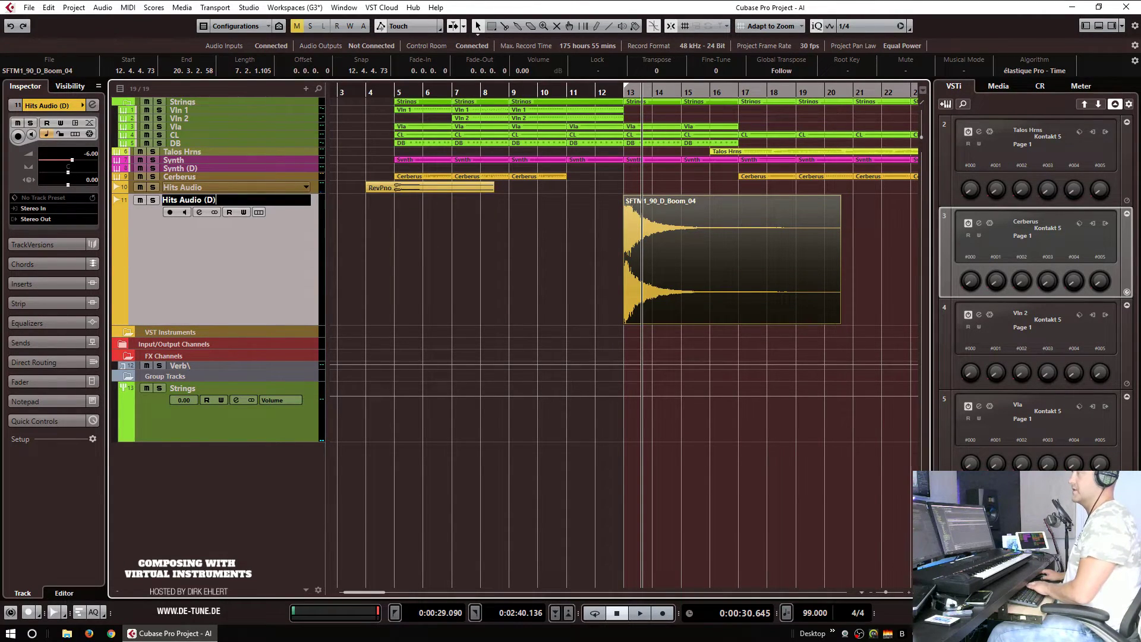
{"action": "key", "text": "Left"}
{"action": "key", "text": "Left"}
{"action": "key", "text": "BackSpace"}
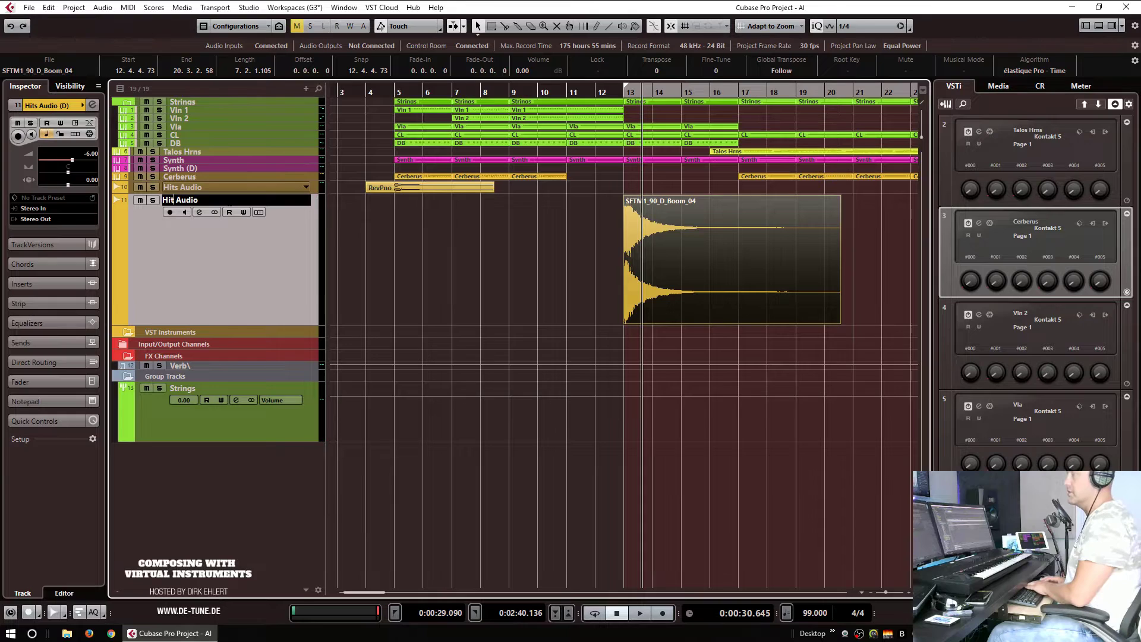
{"action": "type", "text": "Boom"}
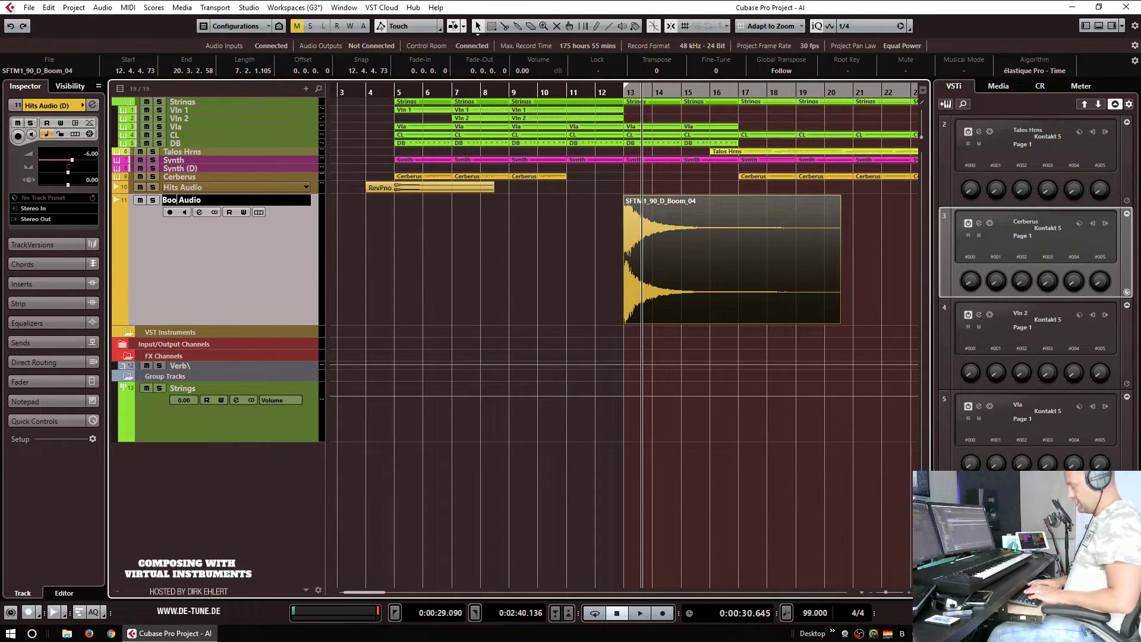
{"action": "key", "text": "Return"}
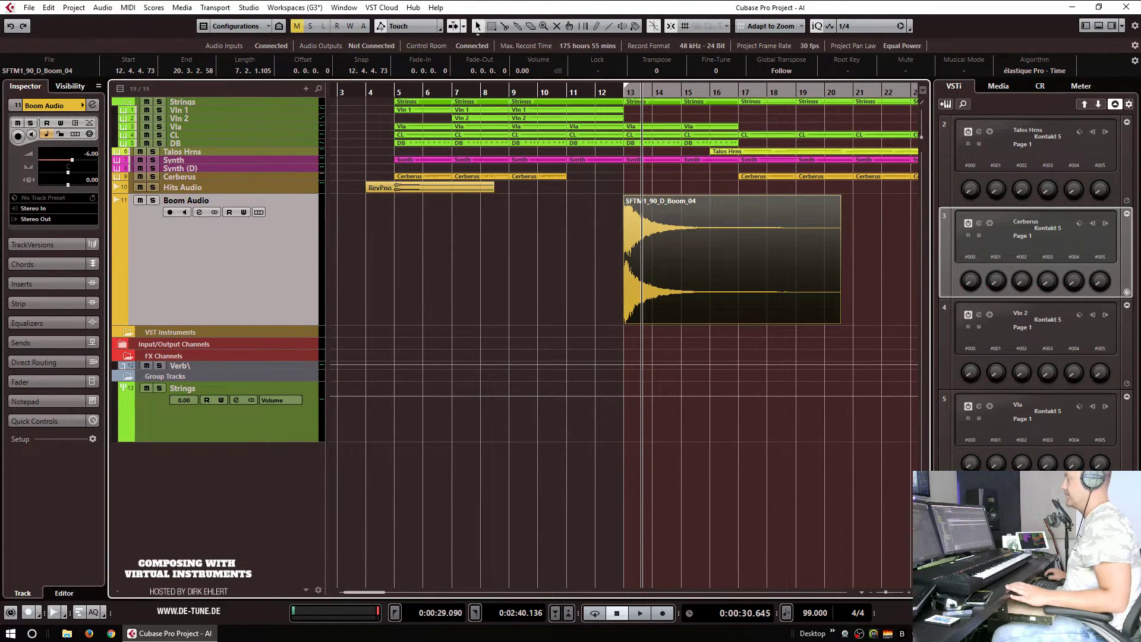
Step: Glue the Synth track's parts between bars 5 and 13 into one continuous part
{"action": "key", "text": "shift+h"}
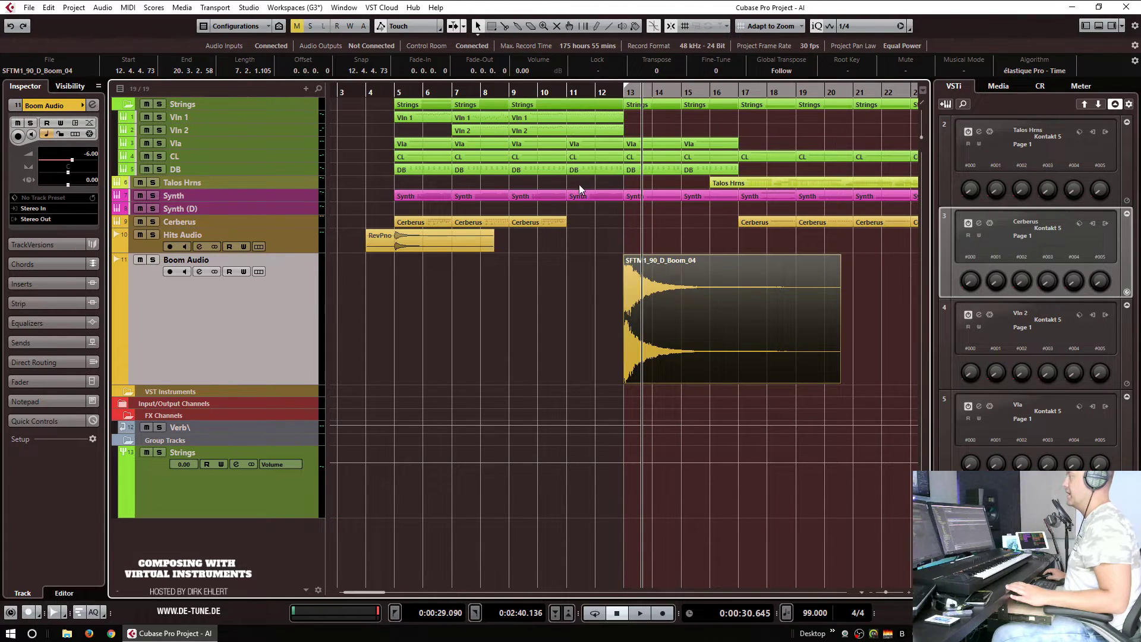
{"action": "key", "text": "5"}
{"action": "left_click", "coordinate": [532, 195]}
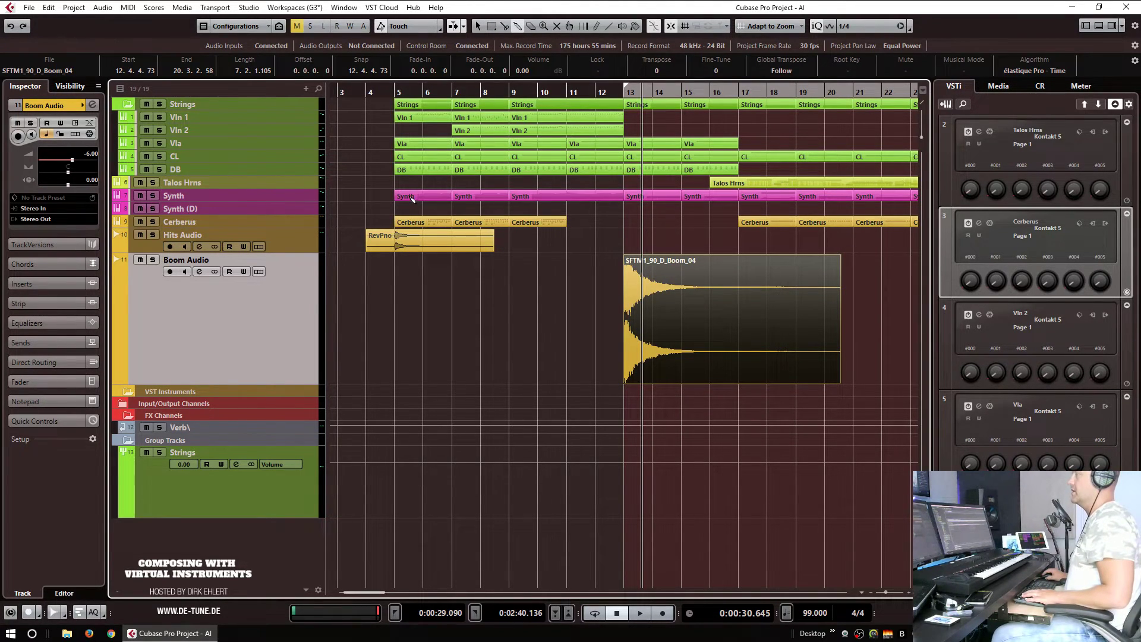
{"action": "key", "text": "1"}
{"action": "key", "text": "4"}
{"action": "left_click", "coordinate": [468, 196]}
{"action": "key", "text": "1"}
Step: Reshape the end of the glued Synth part's modulation curve from about bar 11 into a dip that swells up to bar 13
{"action": "double_click", "coordinate": [520, 202]}
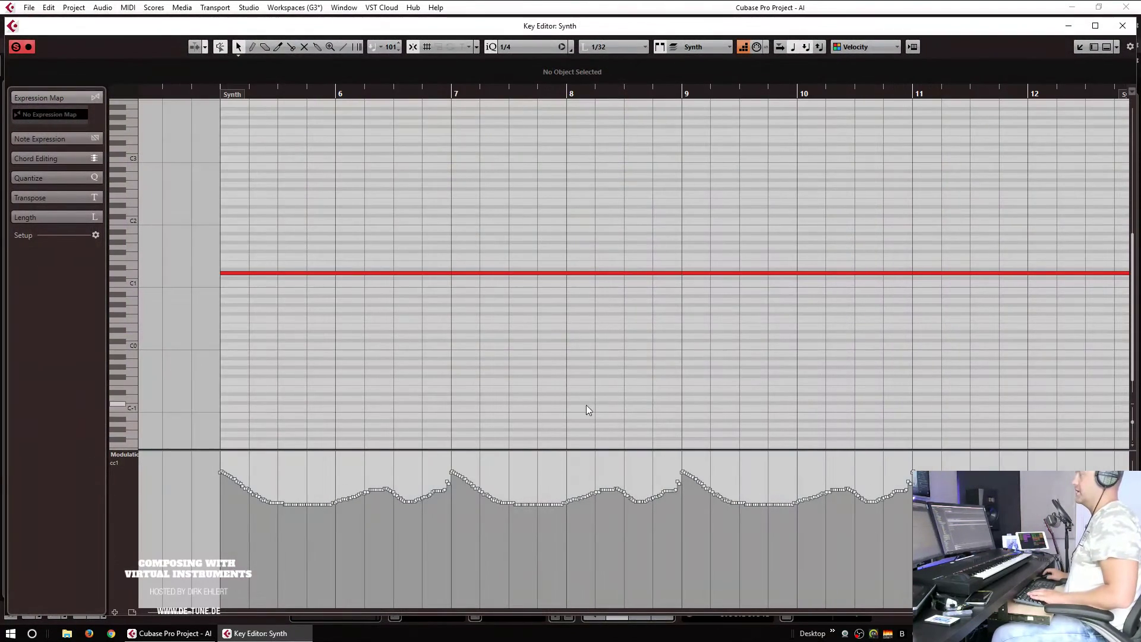
{"action": "key", "text": "g"}
{"action": "key", "text": "g"}
{"action": "key", "text": "g"}
{"action": "key", "text": "h"}
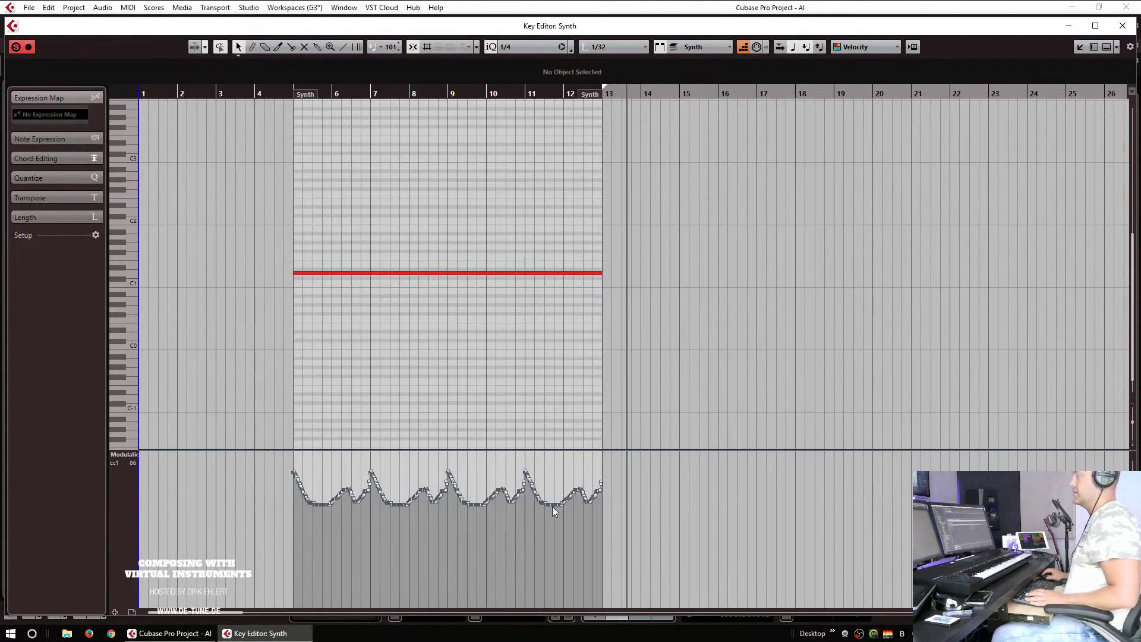
{"action": "mouse_move", "coordinate": [523, 486]}
{"action": "left_mouse_down"}
{"action": "mouse_move", "coordinate": [554, 518]}
{"action": "mouse_move", "coordinate": [601, 453]}
{"action": "left_mouse_up"}
{"action": "key", "text": "Return"}
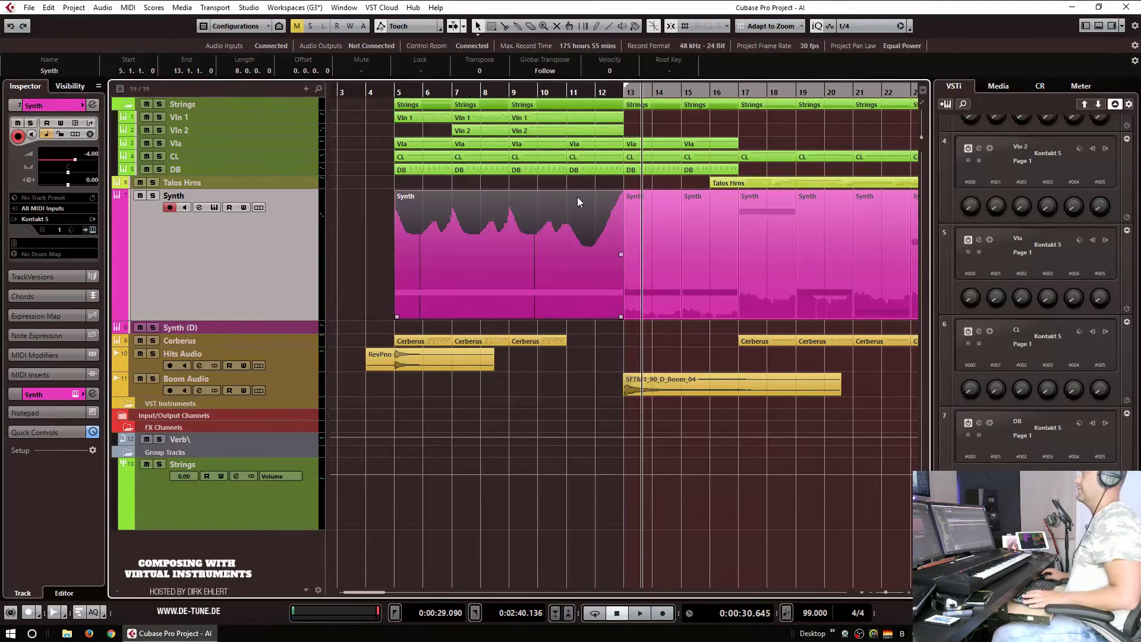
Step: Play the arrangement from about bar 11 to check the synth swell and boom at the bar 13 transition
{"action": "left_click_drag", "start_coordinate": [575, 92], "coordinate": [565, 87]}
{"action": "key", "text": "space"}
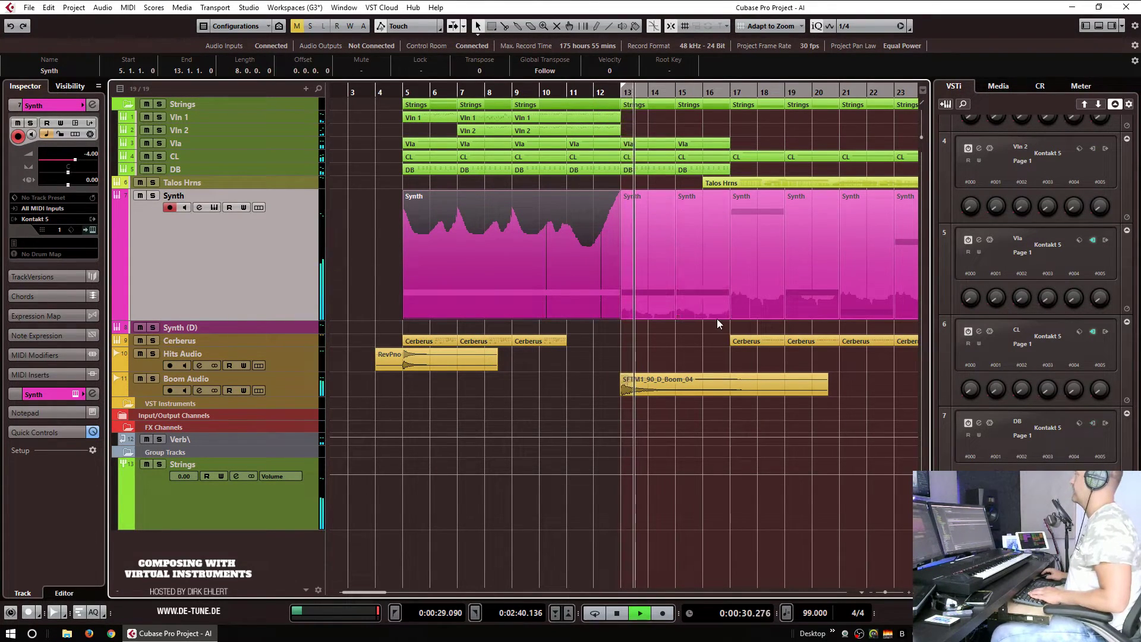
{"action": "key", "text": "h"}
{"action": "key", "text": "g"}
{"action": "key", "text": "g"}
{"action": "key", "text": "g"}
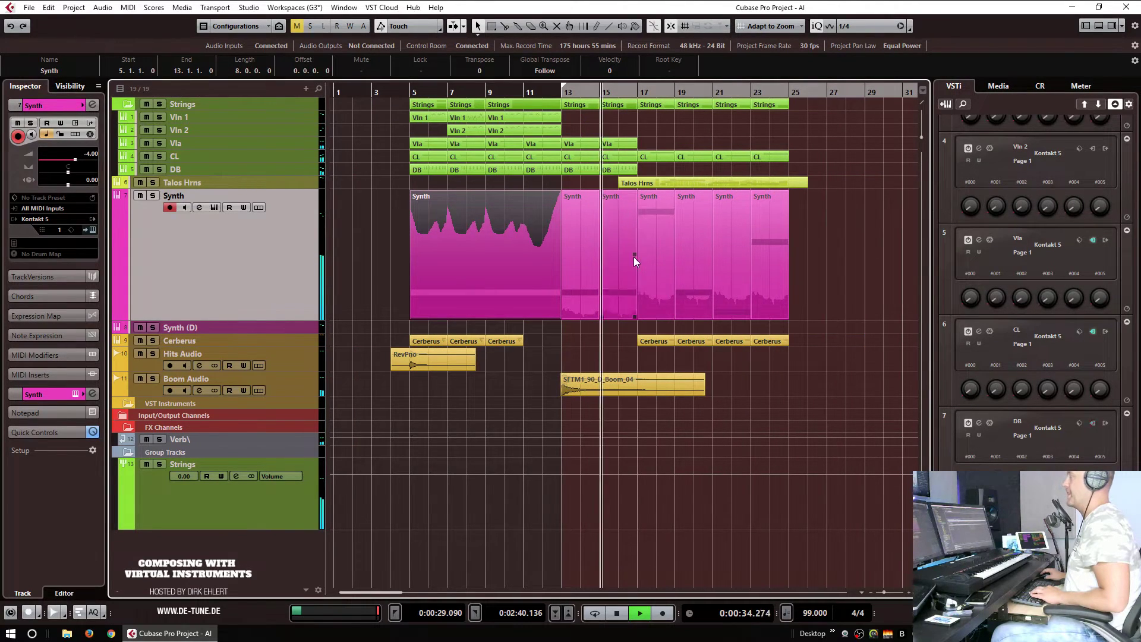
{"action": "key", "text": "space"}
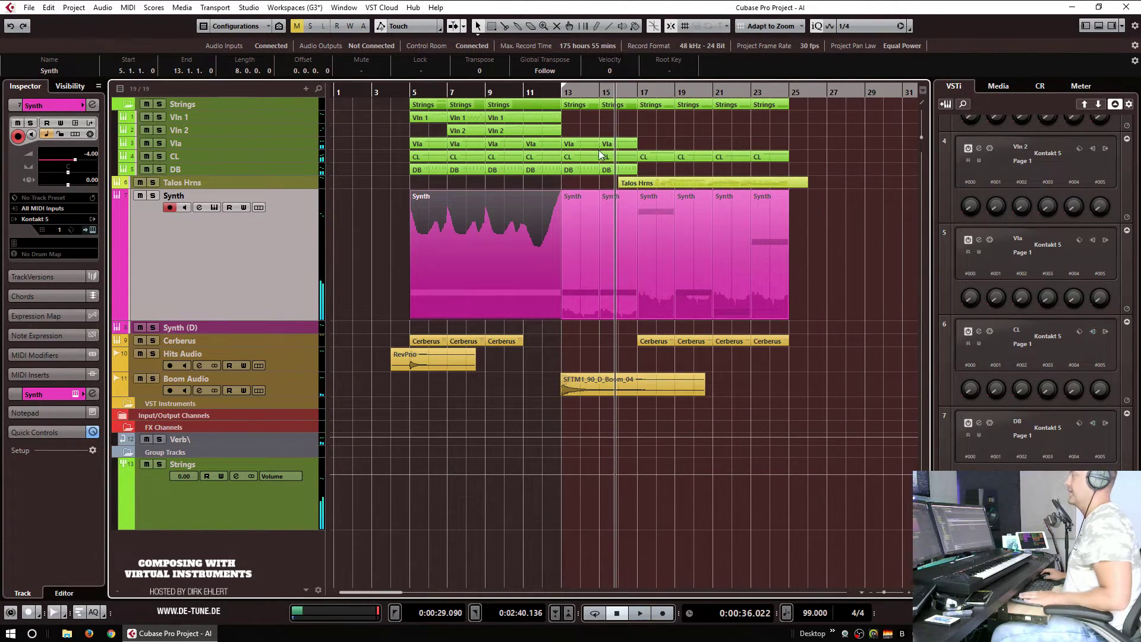
Step: Glue the Vla, CL and DB parts between bars 13 and 17 into one part on each track
{"action": "left_click_drag", "start_coordinate": [583, 131], "coordinate": [614, 171]}
{"action": "key", "text": "4"}
{"action": "left_click", "coordinate": [581, 157]}
{"action": "key", "text": "1"}
{"action": "left_click", "coordinate": [681, 182]}
Step: Ramp the note velocities gradually downward from bar 13 to bar 17 in the Vla, CL and DB parts
{"action": "double_click", "coordinate": [597, 187]}
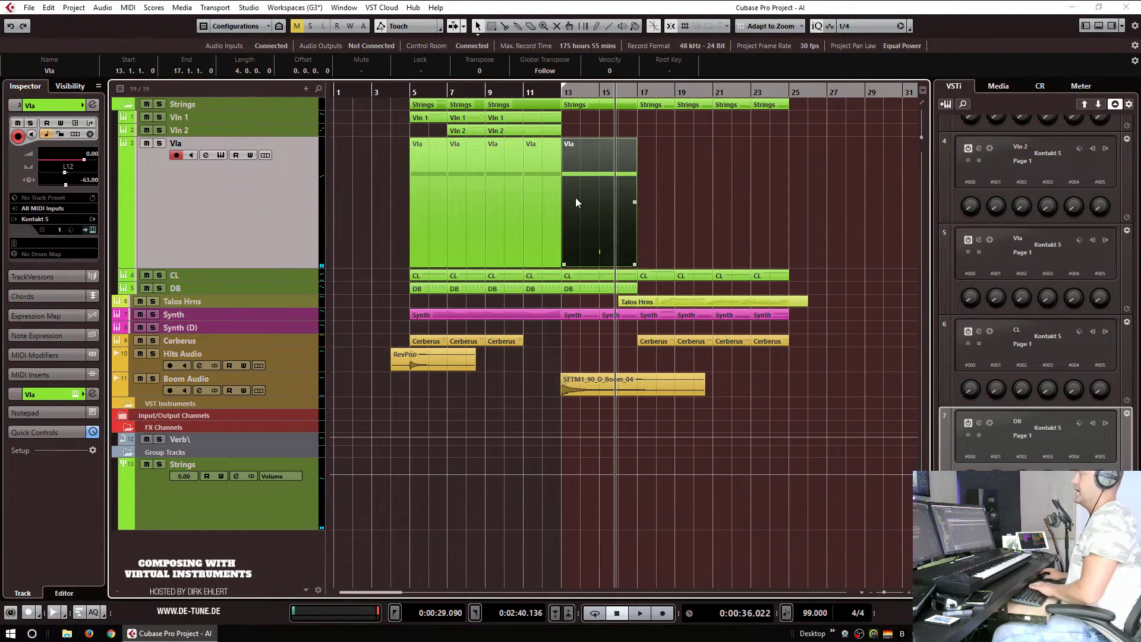
{"action": "key", "text": "ctrl+a"}
{"action": "left_click_drag", "start_coordinate": [289, 455], "coordinate": [287, 485]}
{"action": "key", "text": "Escape"}
{"action": "double_click", "coordinate": [603, 275]}
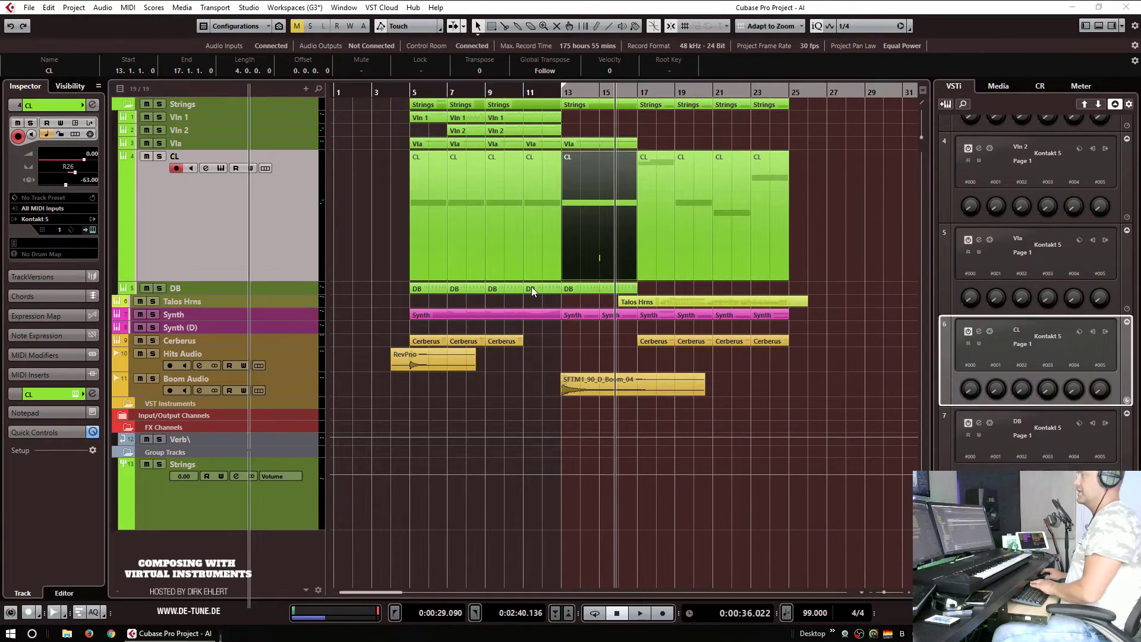
{"action": "left_click_drag", "start_coordinate": [286, 454], "coordinate": [287, 484]}
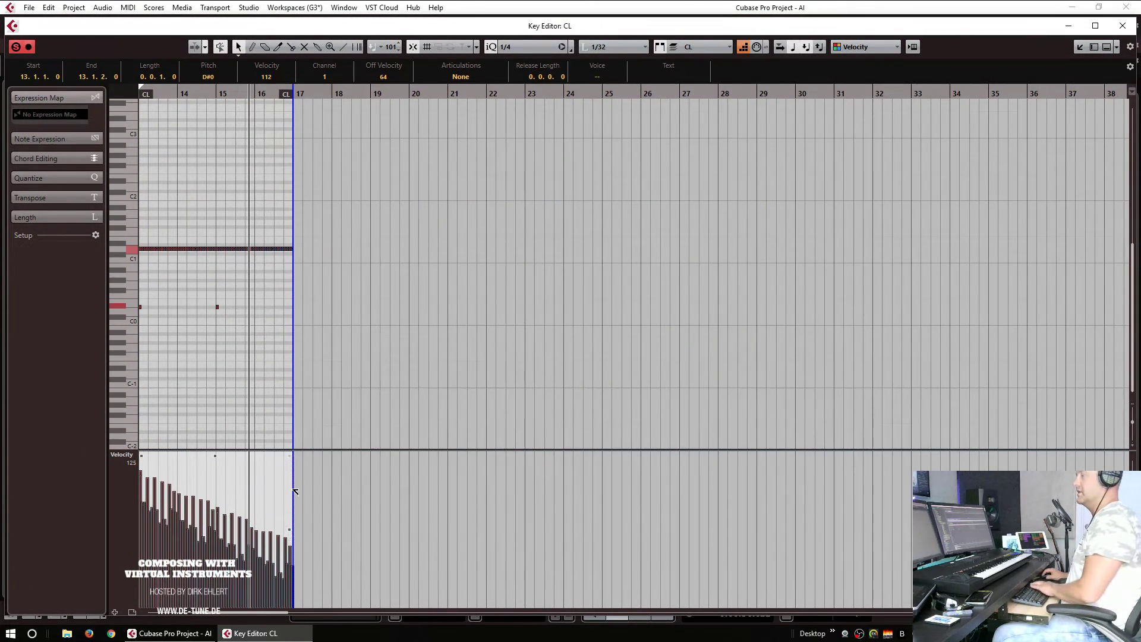
{"action": "key", "text": "Escape"}
{"action": "double_click", "coordinate": [592, 290]}
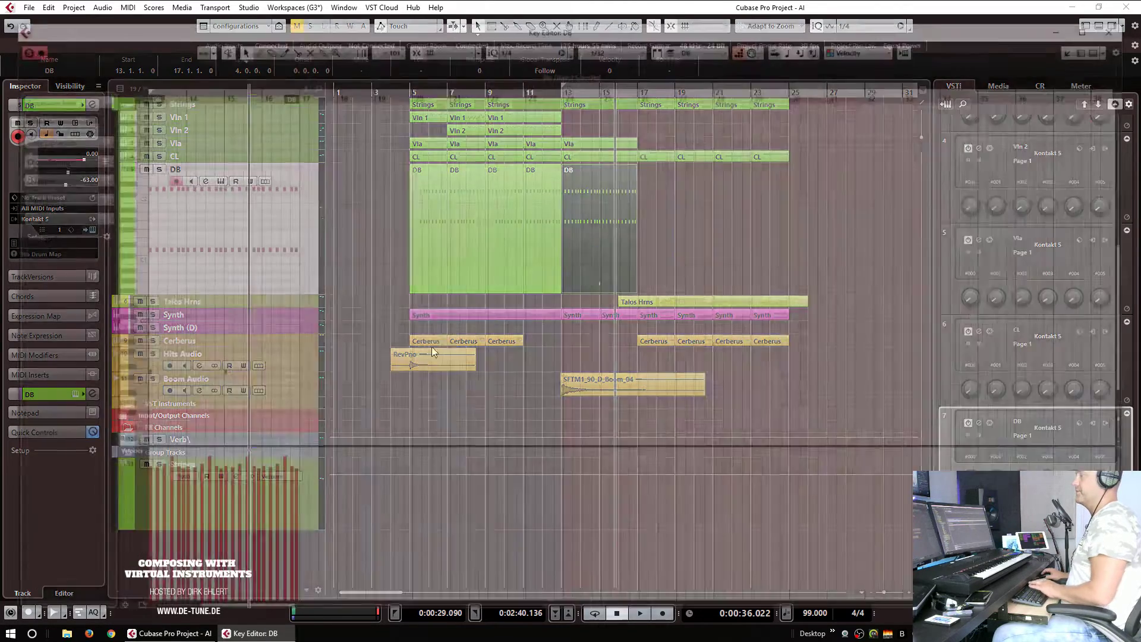
{"action": "left_click_drag", "start_coordinate": [289, 477], "coordinate": [289, 506]}
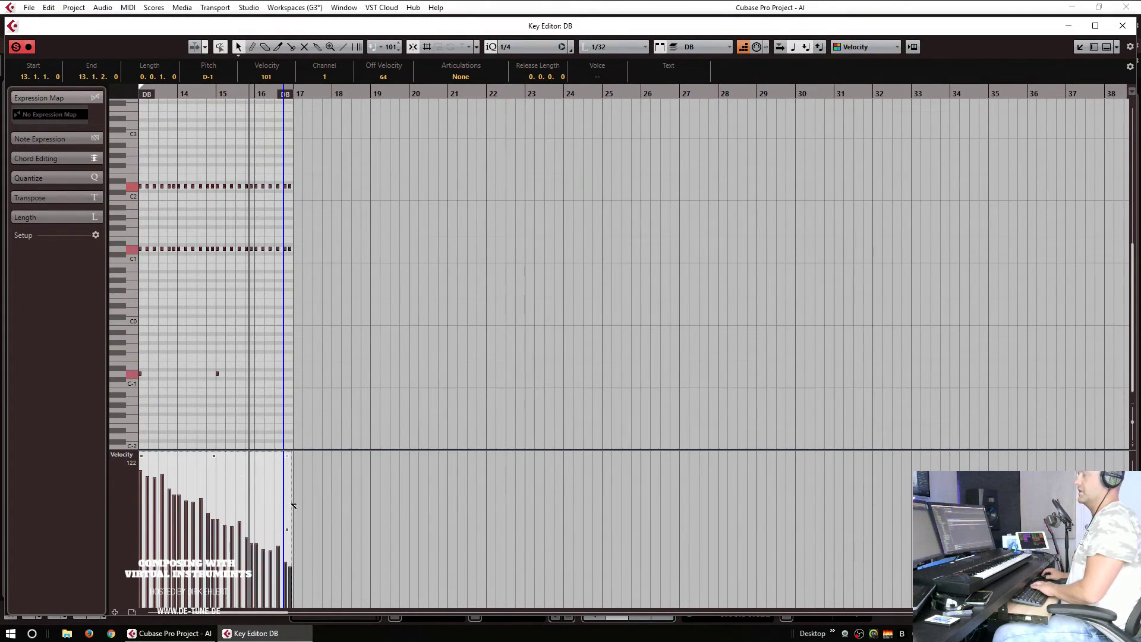
{"action": "key", "text": "Escape"}
Step: Check the articulations in the Vla track's Kontakt instrument and inspect the notes of the Vla part at bar 5
{"action": "left_click", "coordinate": [615, 142]}
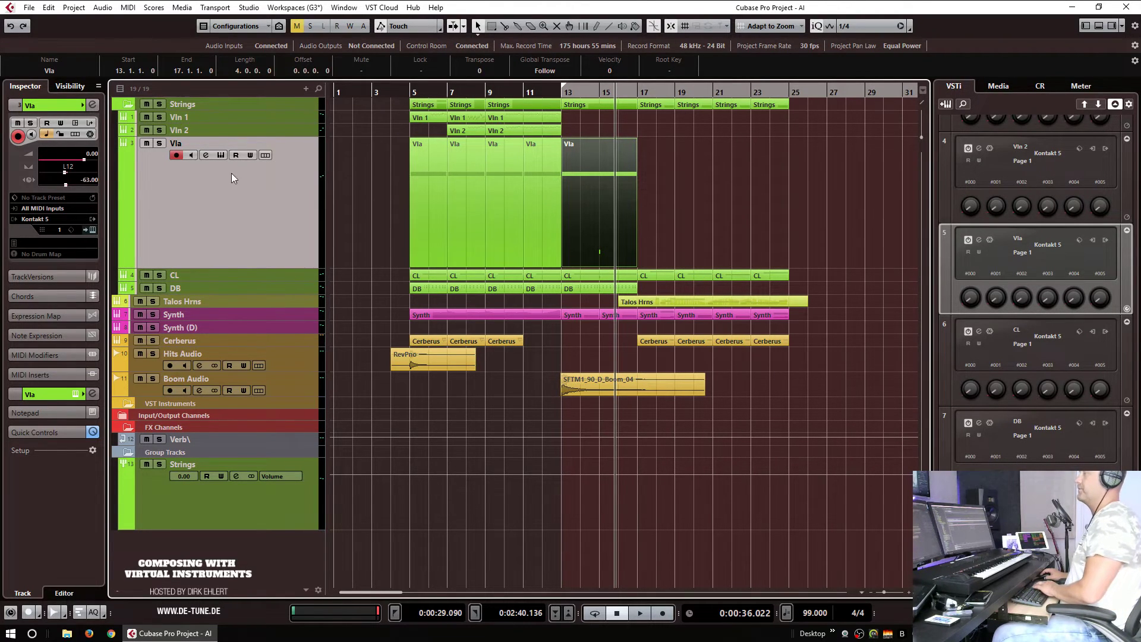
{"action": "left_click", "coordinate": [93, 229]}
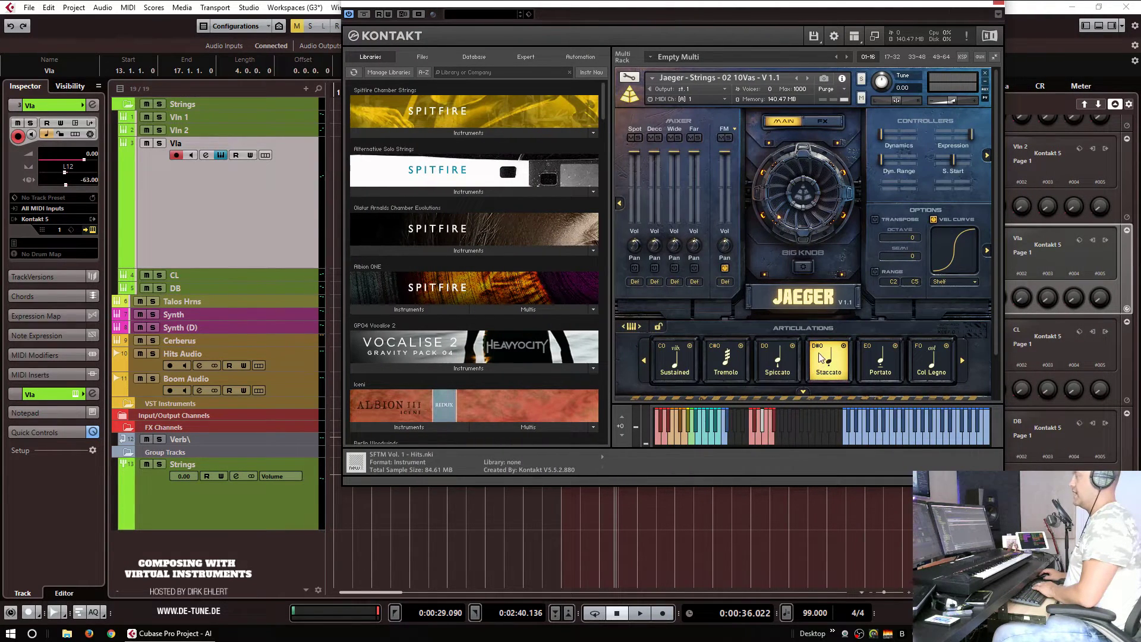
{"action": "left_click_drag", "start_coordinate": [692, 9], "coordinate": [741, 17]}
{"action": "left_click", "coordinate": [1046, 10]}
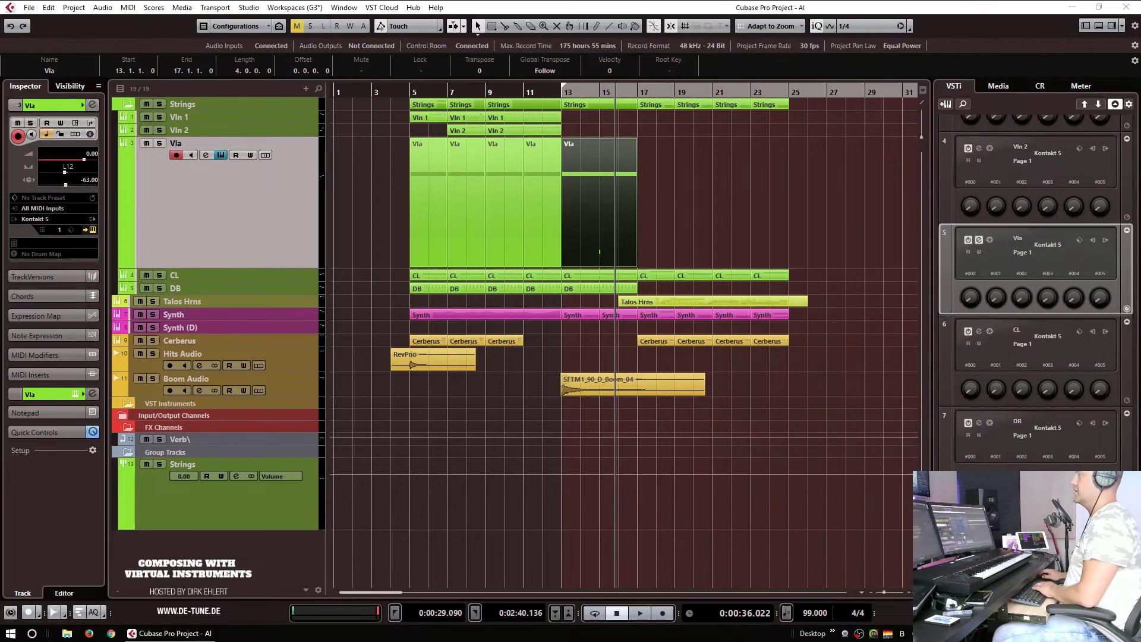
{"action": "double_click", "coordinate": [411, 227]}
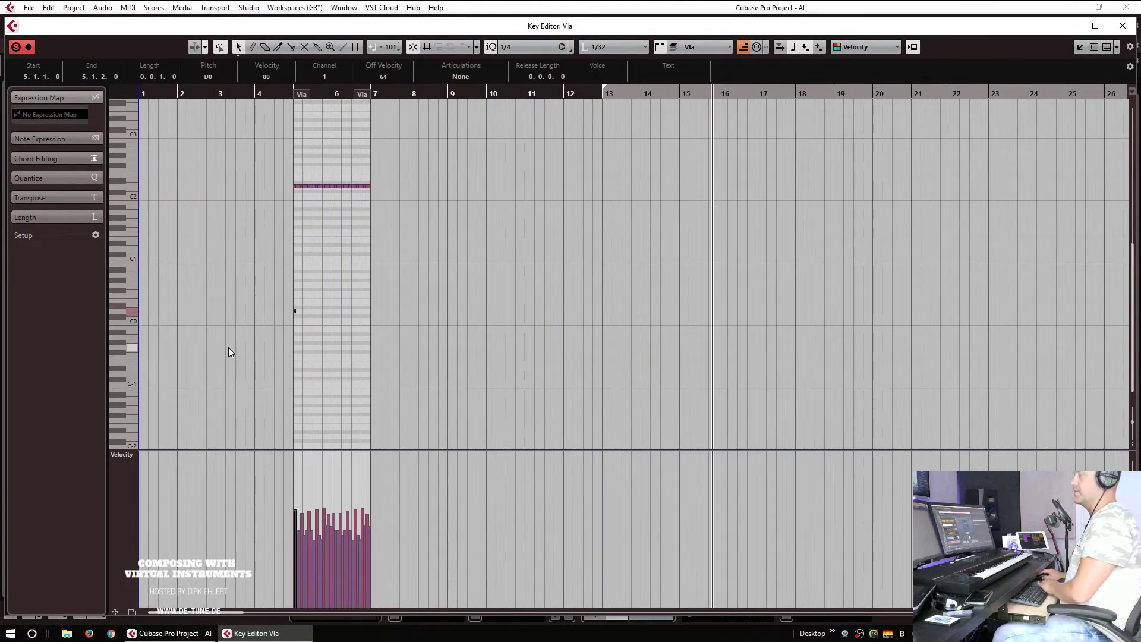
{"action": "key", "text": "Return"}
Step: Play the arrangement from bar 5 and briefly solo the Vla track to hear its articulation
{"action": "left_click", "coordinate": [410, 90]}
{"action": "key", "text": "space"}
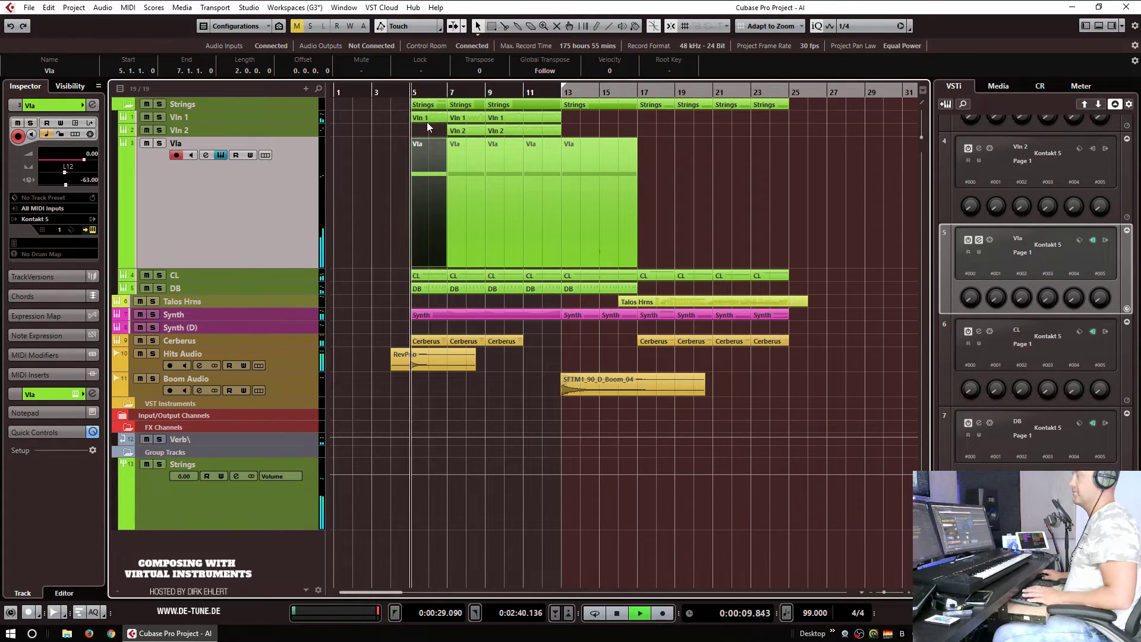
{"action": "key", "text": "h"}
{"action": "key", "text": "h"}
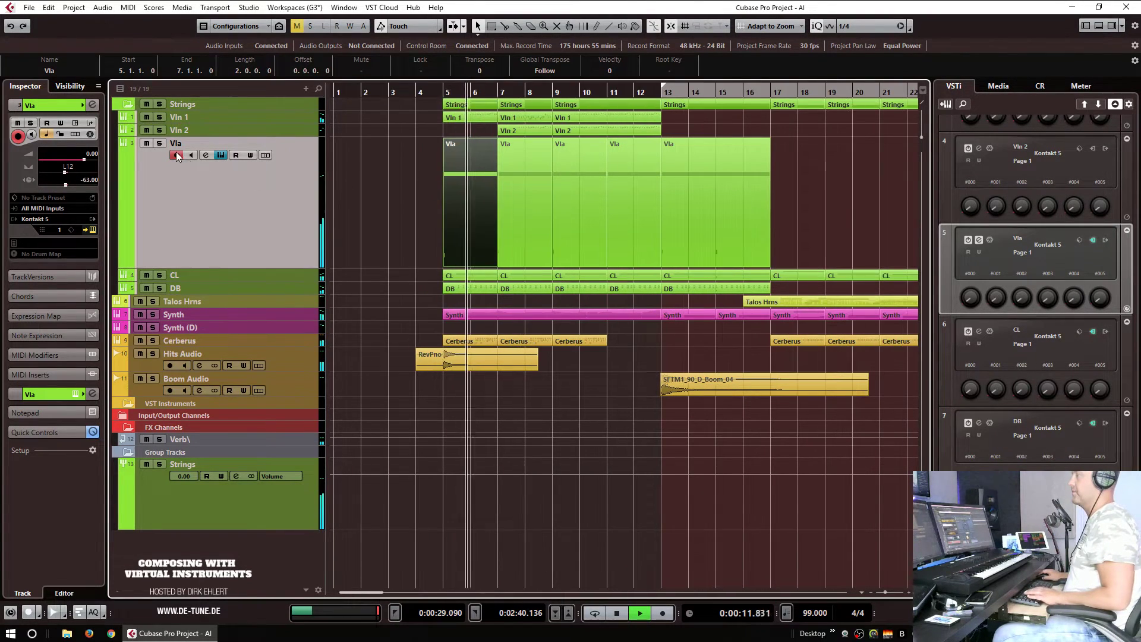
{"action": "left_click", "coordinate": [159, 143]}
{"action": "left_click", "coordinate": [159, 143]}
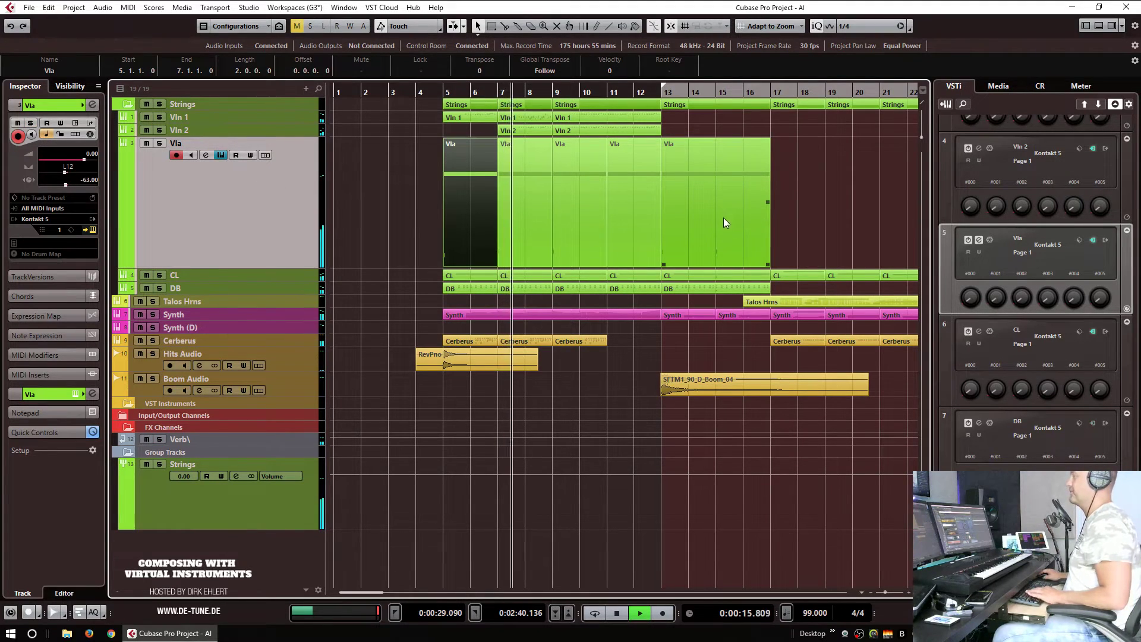
Step: Glue all Vla parts from bar 5 to bar 17 into one part and review its notes and velocities in the Key Editor
{"action": "key", "text": "4"}
{"action": "left_click", "coordinate": [476, 239]}
{"action": "left_click", "coordinate": [476, 239]}
{"action": "left_click", "coordinate": [476, 239]}
{"action": "left_click", "coordinate": [476, 240]}
{"action": "key", "text": "1"}
{"action": "key", "text": "space"}
{"action": "double_click", "coordinate": [523, 237]}
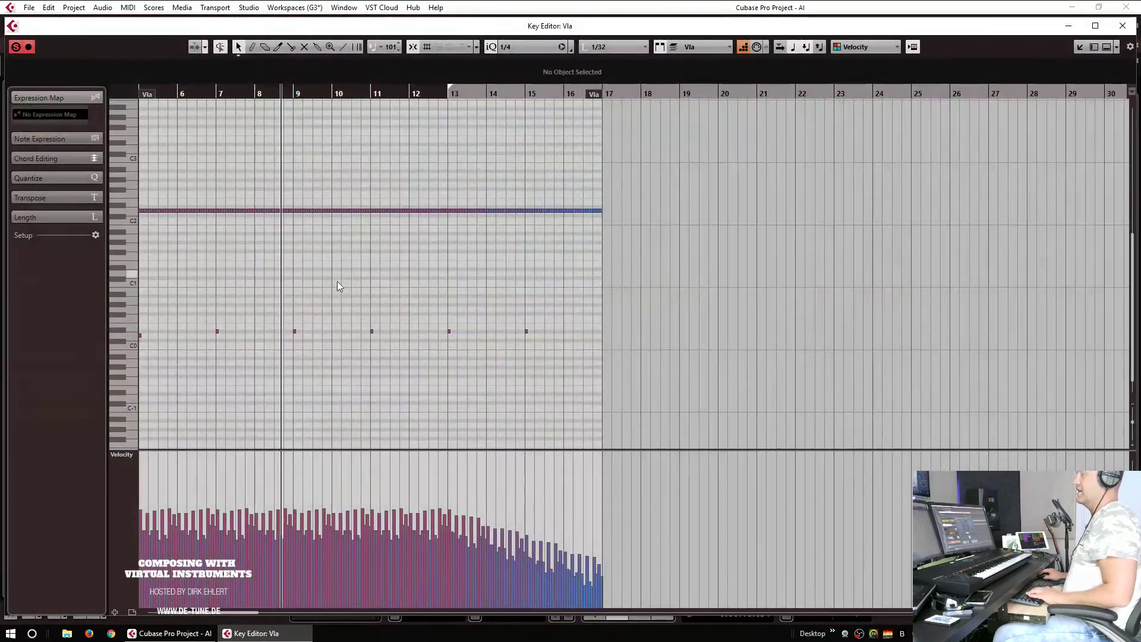
{"action": "key", "text": "Escape"}
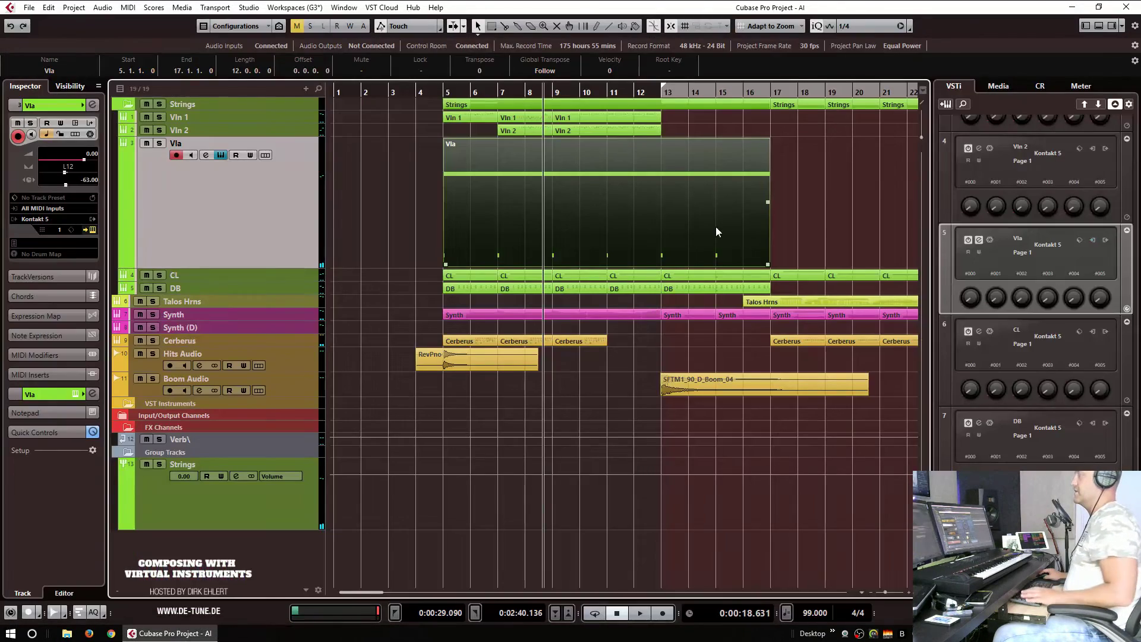
Step: Copy the RevPno event to 8.1.1.0 on the Hits Audio track and trim its overlap with the original
{"action": "key", "text": "h"}
{"action": "key", "text": "g"}
{"action": "key", "text": "g"}
{"action": "key", "text": "space"}
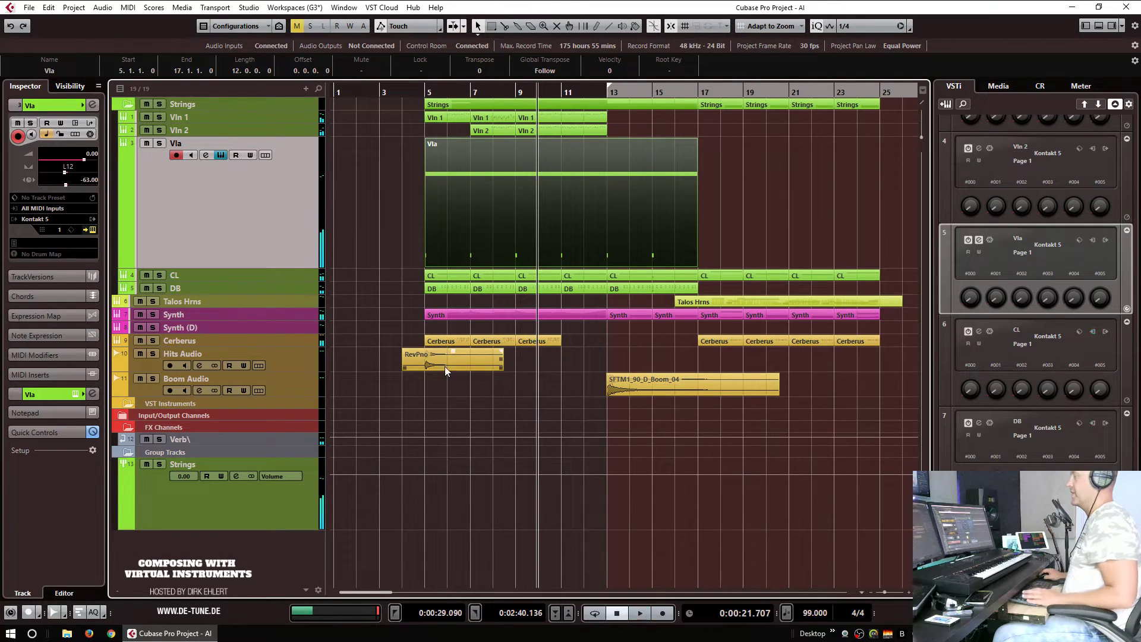
{"action": "left_click", "coordinate": [403, 369]}
{"action": "left_click_drag", "start_coordinate": [429, 273], "coordinate": [513, 268]}
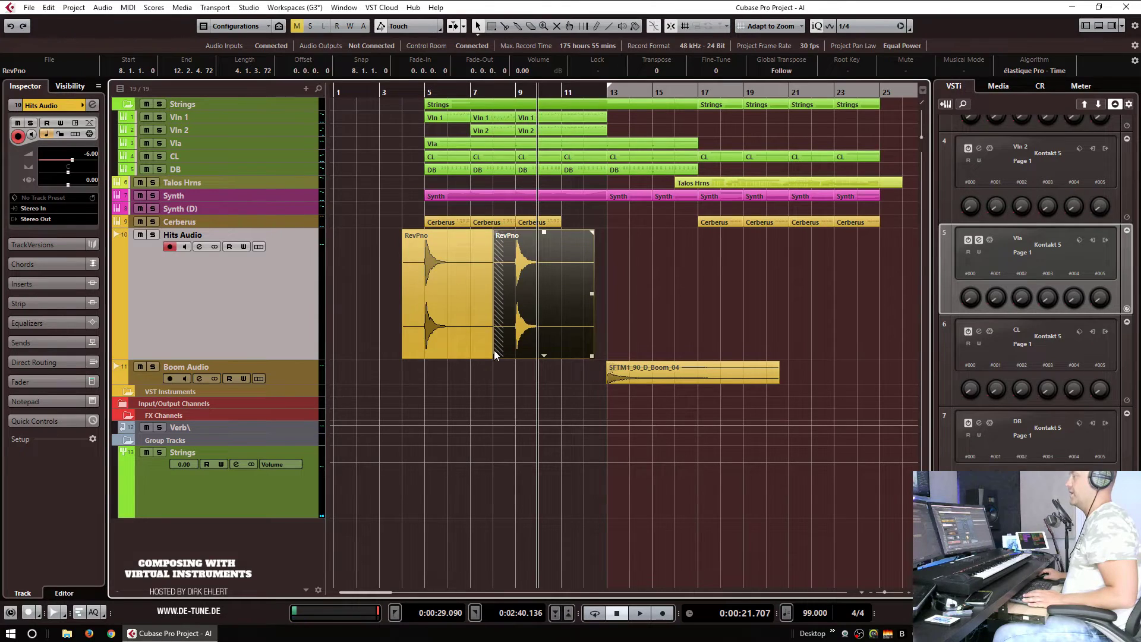
{"action": "mouse_move", "coordinate": [496, 356]}
{"action": "left_mouse_down"}
{"action": "mouse_move", "coordinate": [511, 357]}
{"action": "mouse_move", "coordinate": [484, 357]}
{"action": "mouse_move", "coordinate": [514, 356]}
{"action": "mouse_move", "coordinate": [498, 358]}
{"action": "left_mouse_up"}
Step: Play the arrangement from between bars 3 and 4 to hear both RevPno hits in context
{"action": "key", "text": "g"}
{"action": "left_click", "coordinate": [384, 92]}
{"action": "key", "text": "space"}
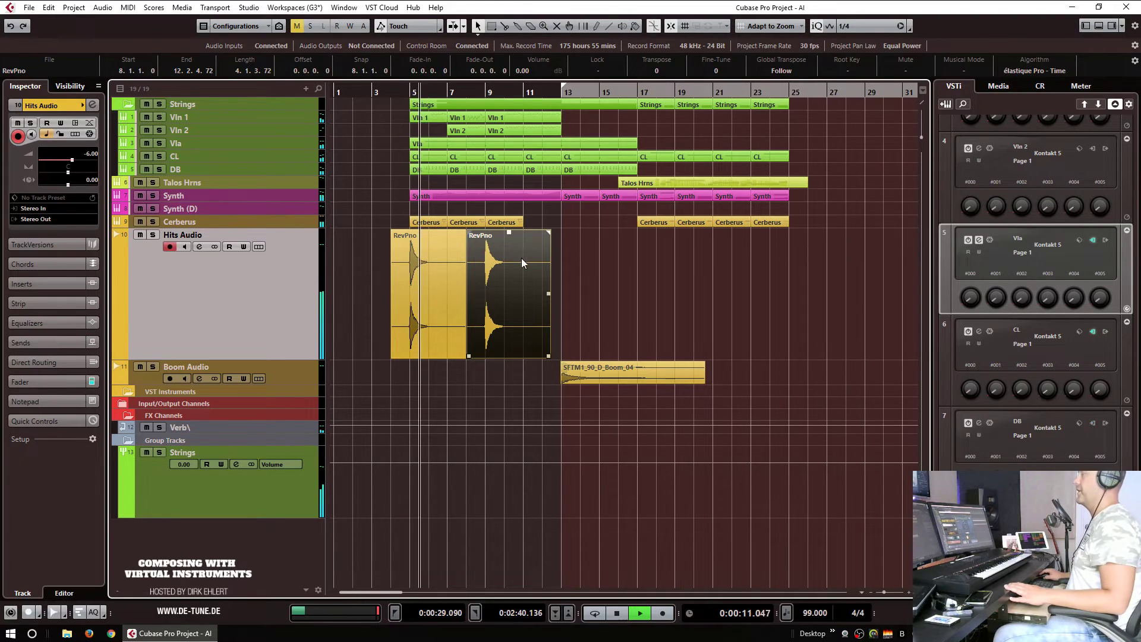
{"action": "left_click", "coordinate": [593, 267]}
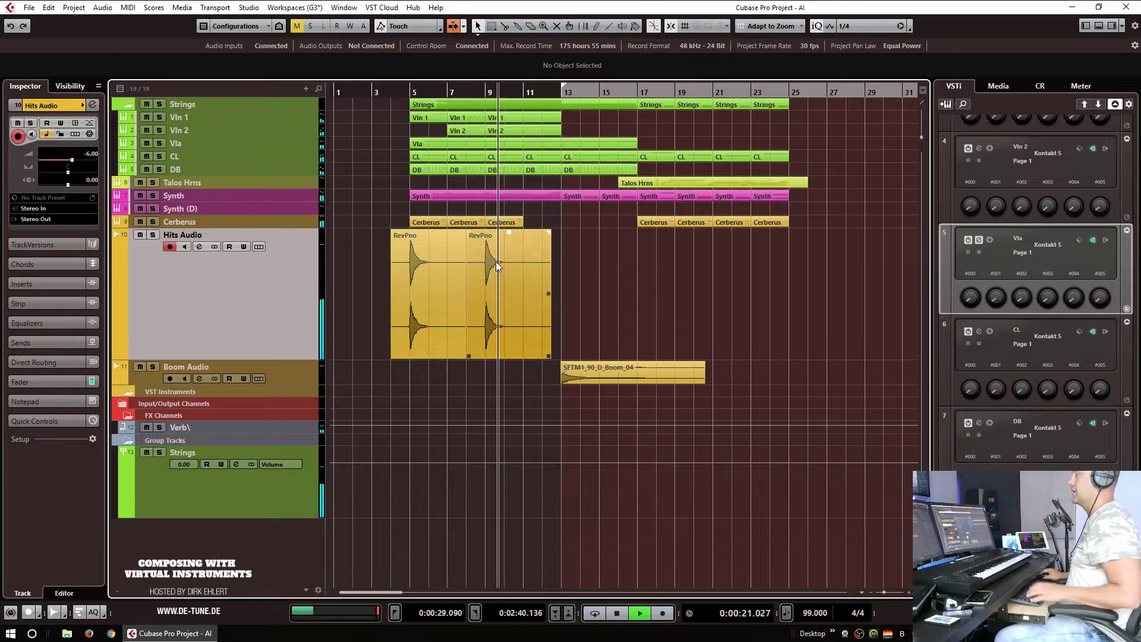
Step: Duplicate the Cerberus part at bar 9 so the copy fills bars 11 and 12, and open the copy in the Key Editor
{"action": "left_click", "coordinate": [508, 225]}
{"action": "key", "text": "ctrl+d"}
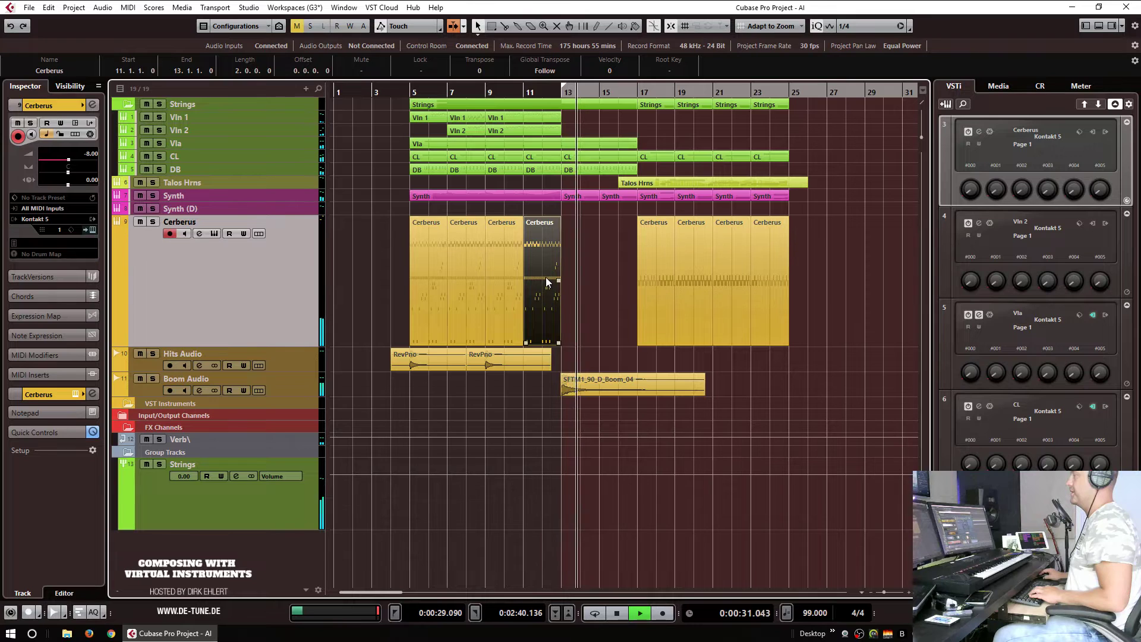
{"action": "key", "text": "space"}
{"action": "double_click", "coordinate": [514, 309]}
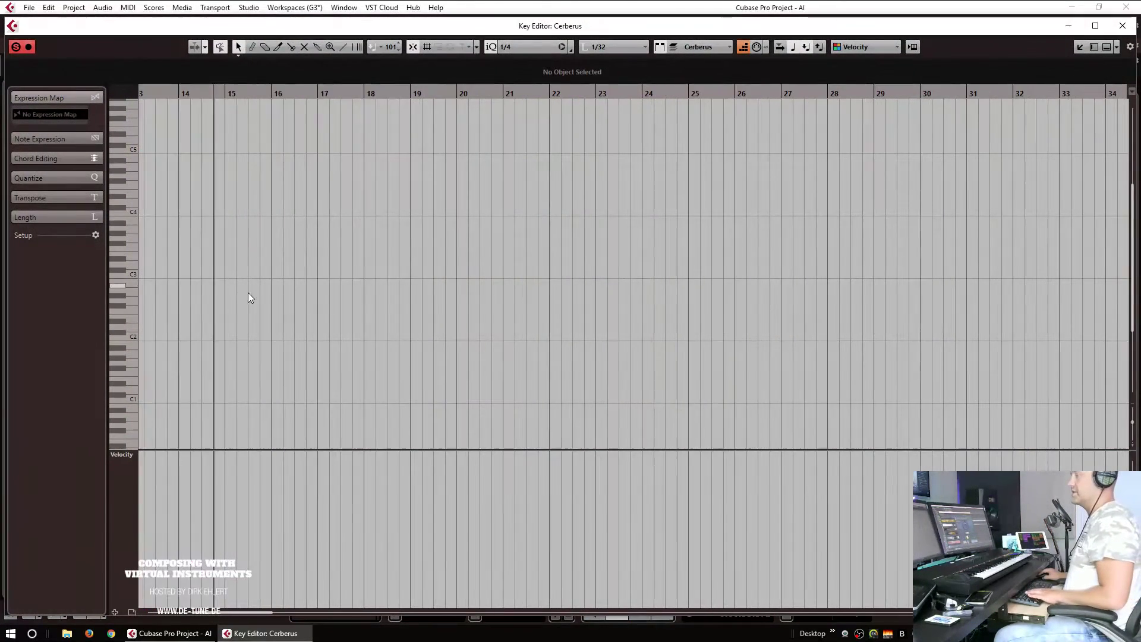
{"action": "scroll", "coordinate": [517, 327], "scroll_direction": "left", "scroll_amount": 8}
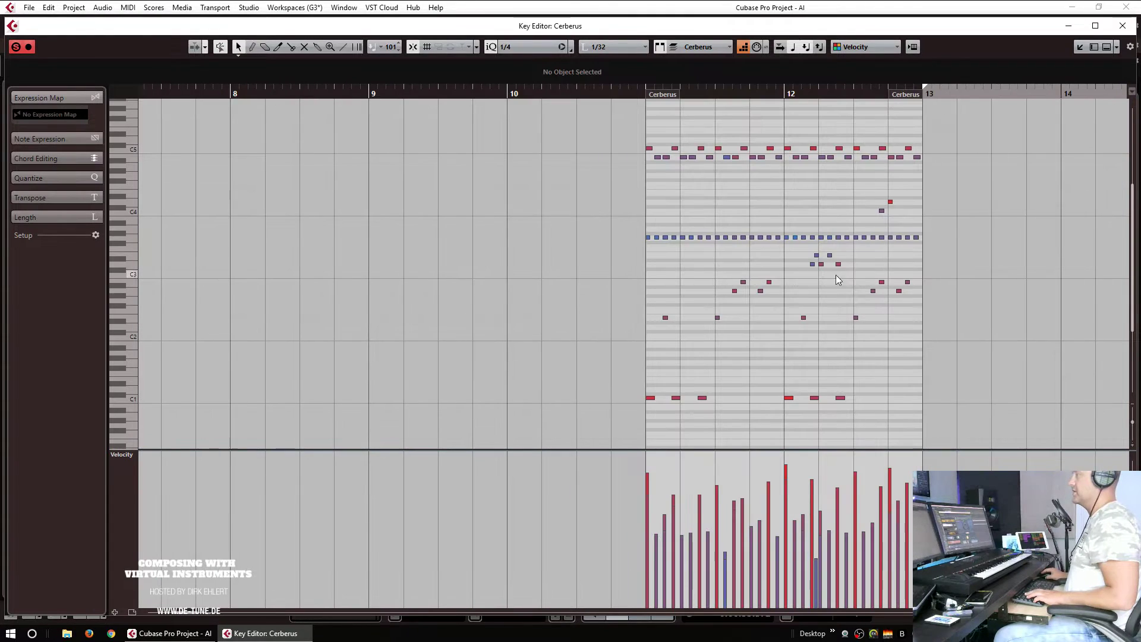
Step: Ramp up the velocities of the repeated G3 notes across bars 11 and 12 and of the highest two note rows in bar 12
{"action": "left_click_drag", "start_coordinate": [923, 233], "coordinate": [629, 244]}
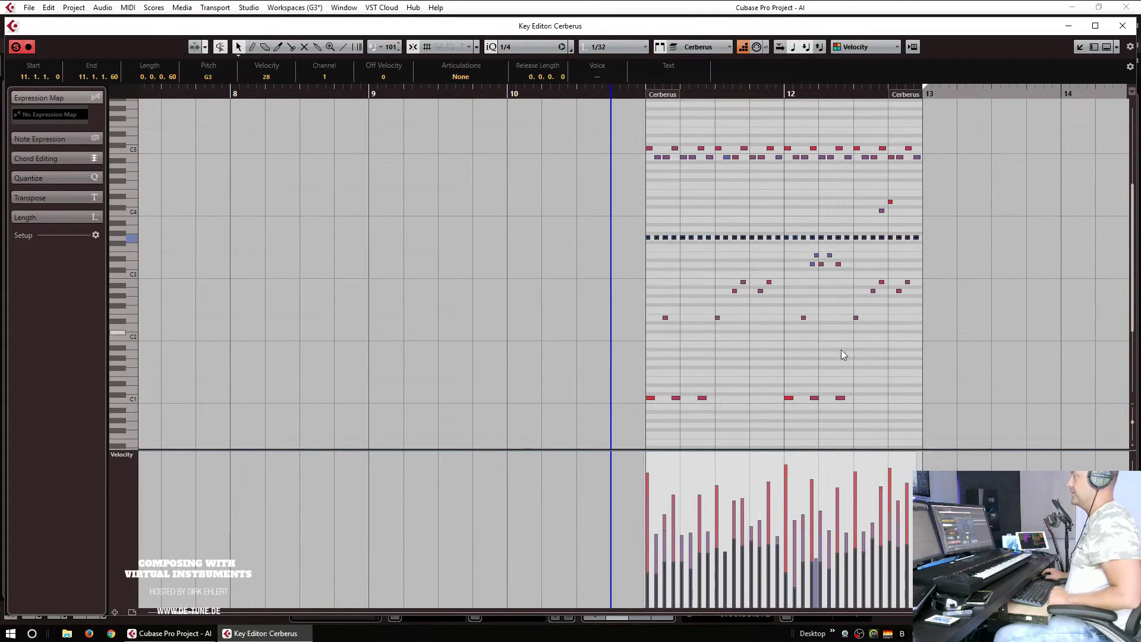
{"action": "left_click_drag", "start_coordinate": [912, 460], "coordinate": [912, 444]}
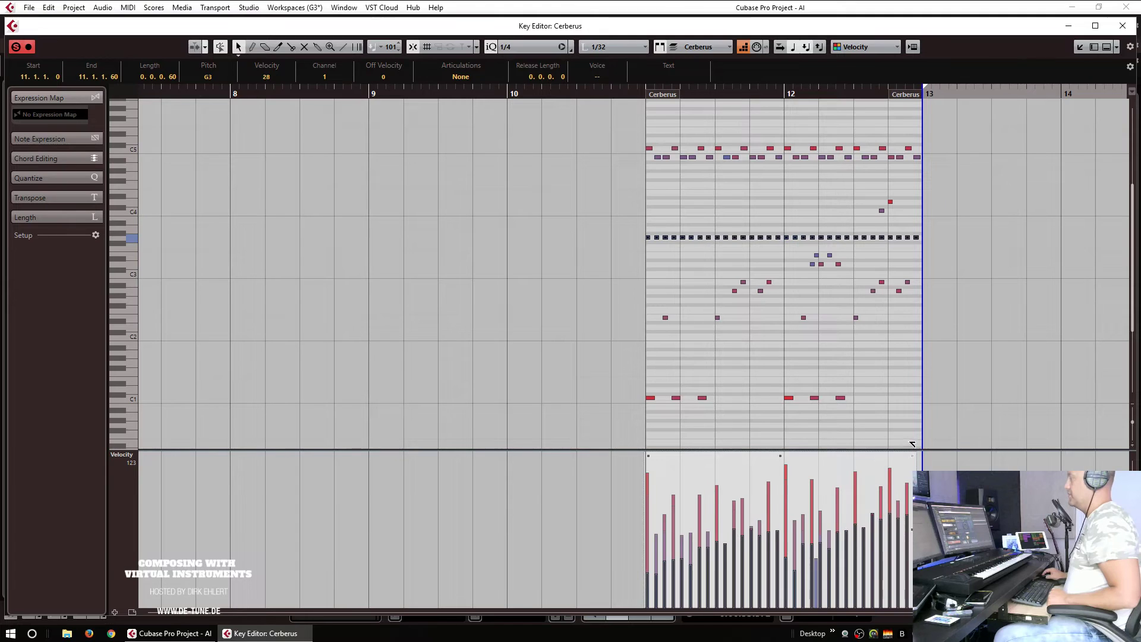
{"action": "left_click_drag", "start_coordinate": [957, 141], "coordinate": [783, 167]}
{"action": "left_click_drag", "start_coordinate": [913, 460], "coordinate": [914, 452]}
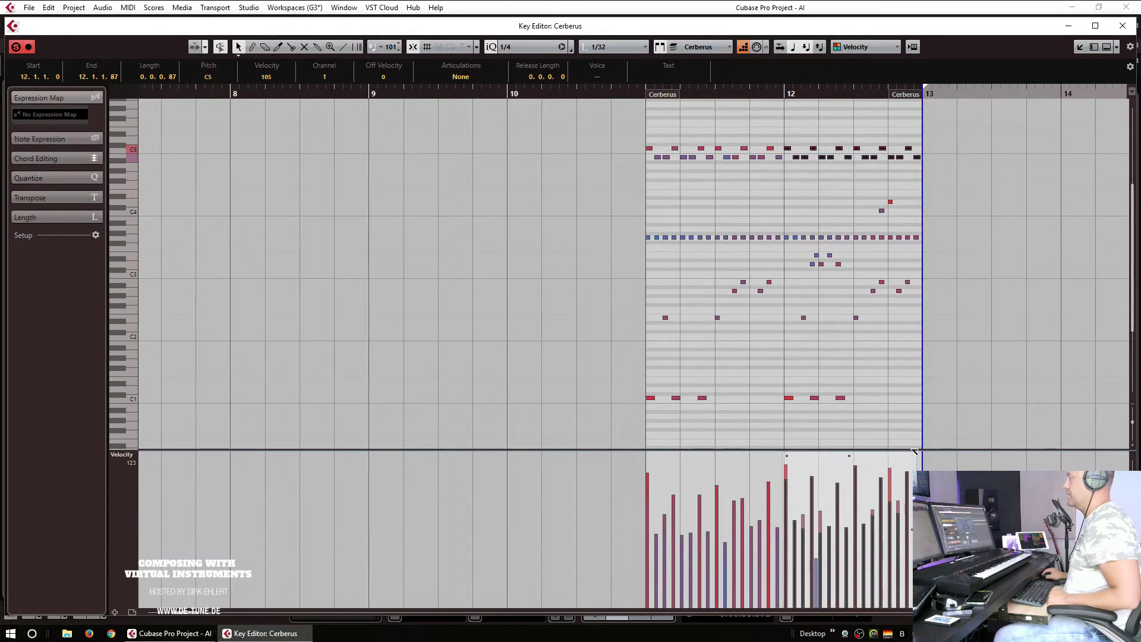
Step: Build up the second half of bar 12 with copied low drum hits, louder mid-range hits and D3 notes copied to 12.4.1.0
{"action": "left_click_drag", "start_coordinate": [787, 390], "coordinate": [969, 337]}
{"action": "left_click", "coordinate": [856, 318]}
{"action": "key", "text": "Delete"}
{"action": "key", "text": "Down"}
{"action": "left_click_drag", "start_coordinate": [863, 270], "coordinate": [921, 305]}
{"action": "left_click_drag", "start_coordinate": [891, 454], "coordinate": [892, 446]}
{"action": "mouse_move", "coordinate": [845, 265]}
{"action": "left_mouse_down"}
{"action": "mouse_move", "coordinate": [816, 266]}
{"action": "mouse_move", "coordinate": [890, 263]}
{"action": "left_mouse_up"}
Step: Set the quantize value to 1/16 and draw three alternating notes around C4 on the last beat of bar 12
{"action": "left_click", "coordinate": [522, 45]}
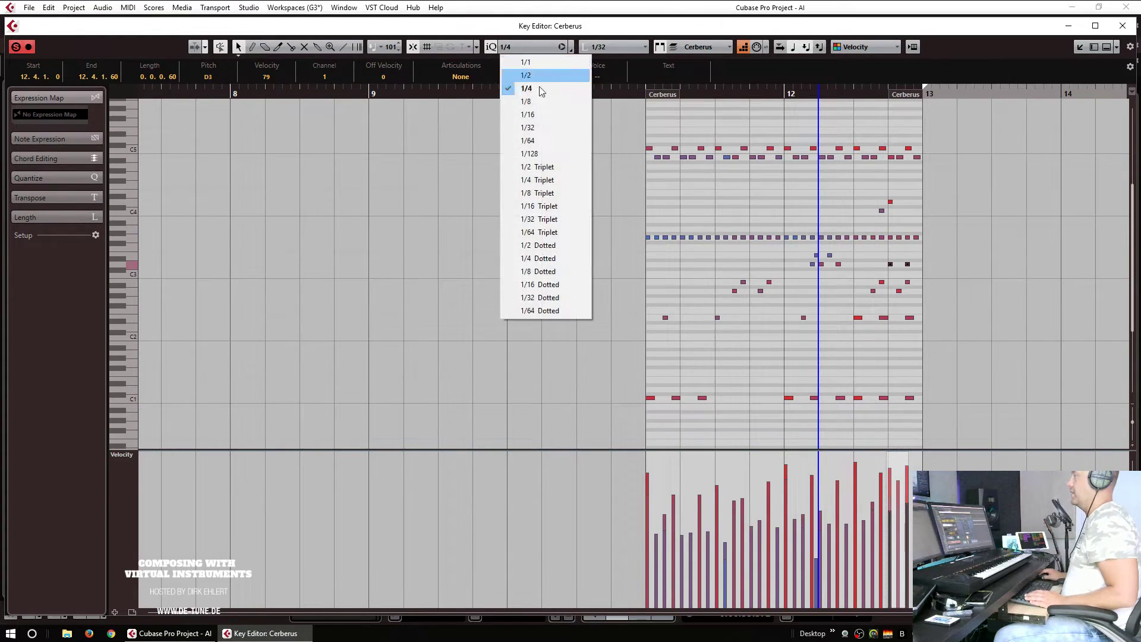
{"action": "left_click", "coordinate": [551, 114]}
{"action": "left_click", "coordinate": [898, 210], "text": "alt"}
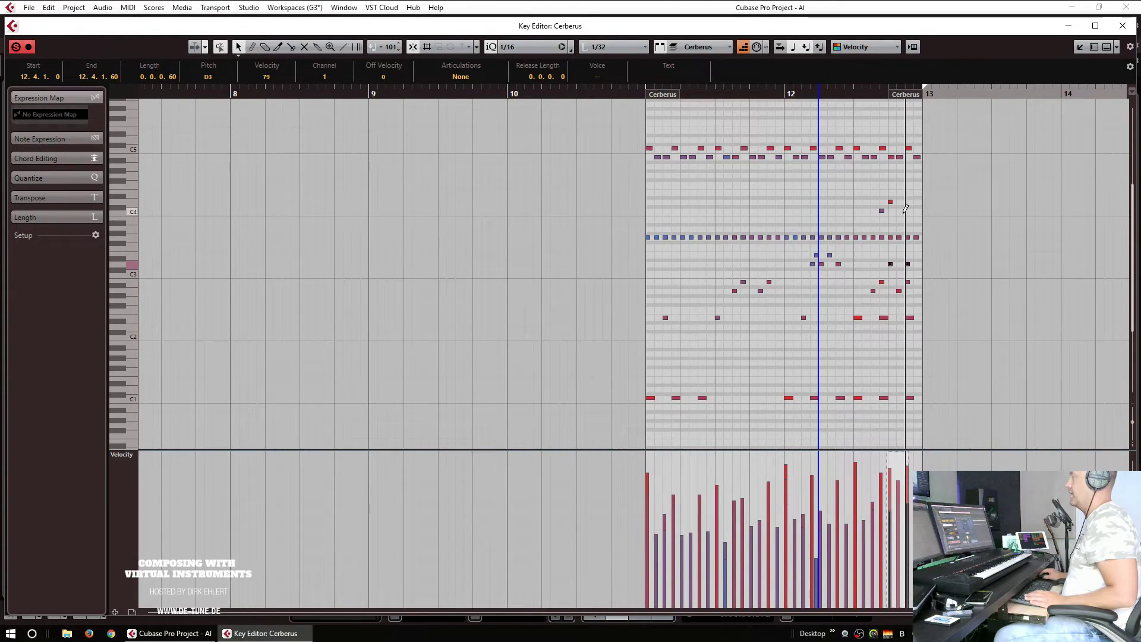
{"action": "left_click", "coordinate": [907, 201], "text": "alt"}
{"action": "left_click", "coordinate": [916, 210], "text": "alt"}
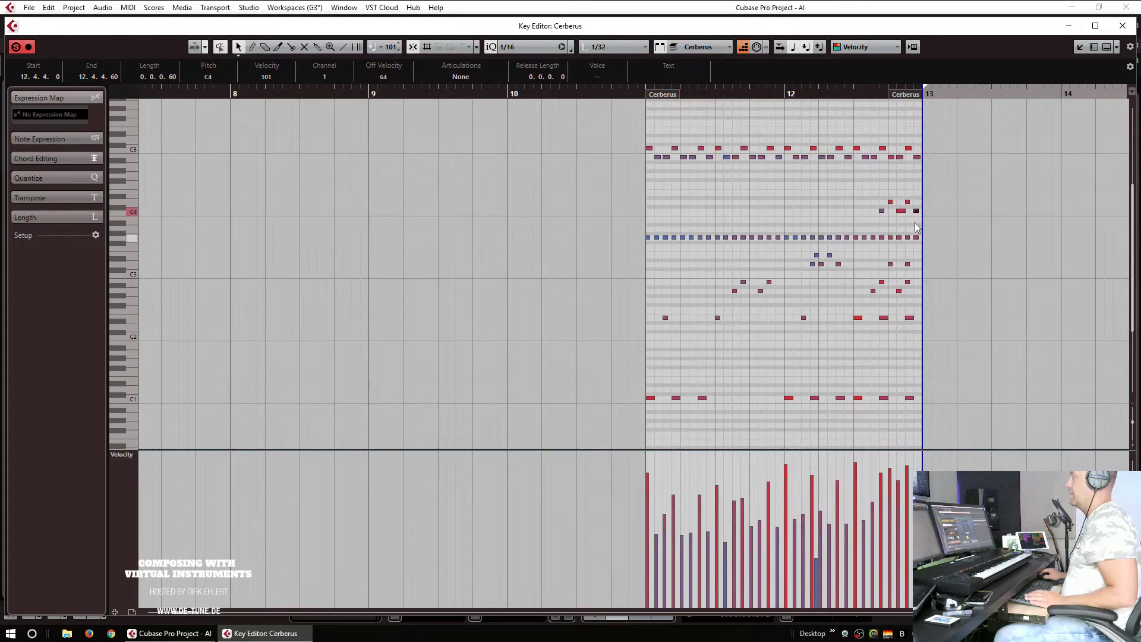
Step: Ramp the velocities of the three new notes around C4 upward to 127 at the end of bar 12
{"action": "left_click_drag", "start_coordinate": [905, 186], "coordinate": [923, 226]}
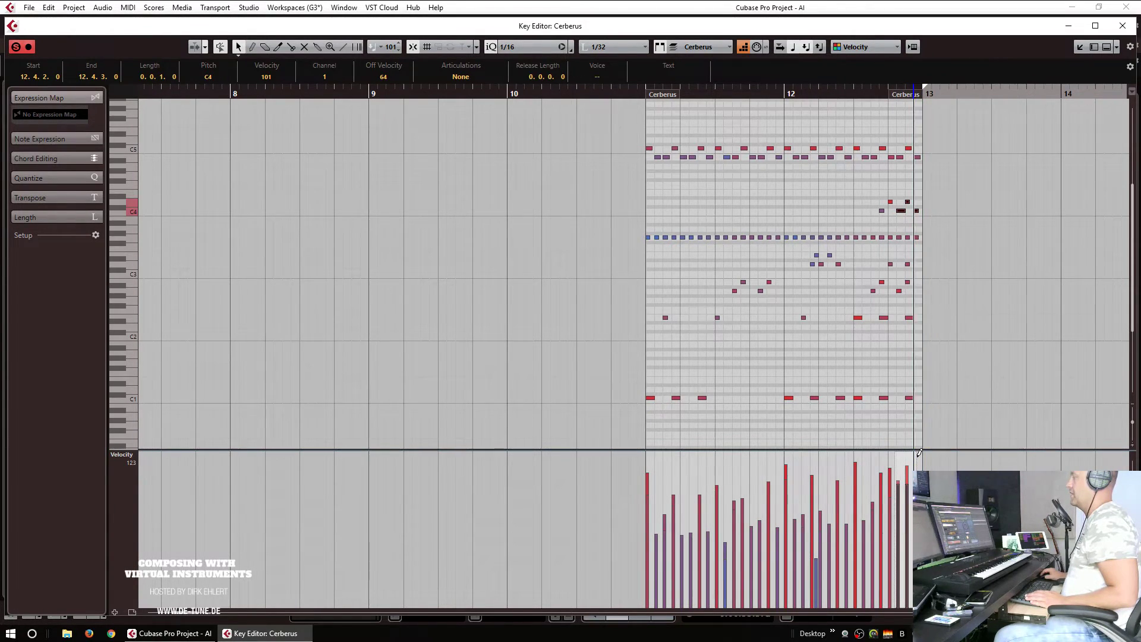
{"action": "key", "text": "h"}
{"action": "key", "text": "h"}
{"action": "key", "text": "h"}
{"action": "key", "text": "h"}
{"action": "key", "text": "h"}
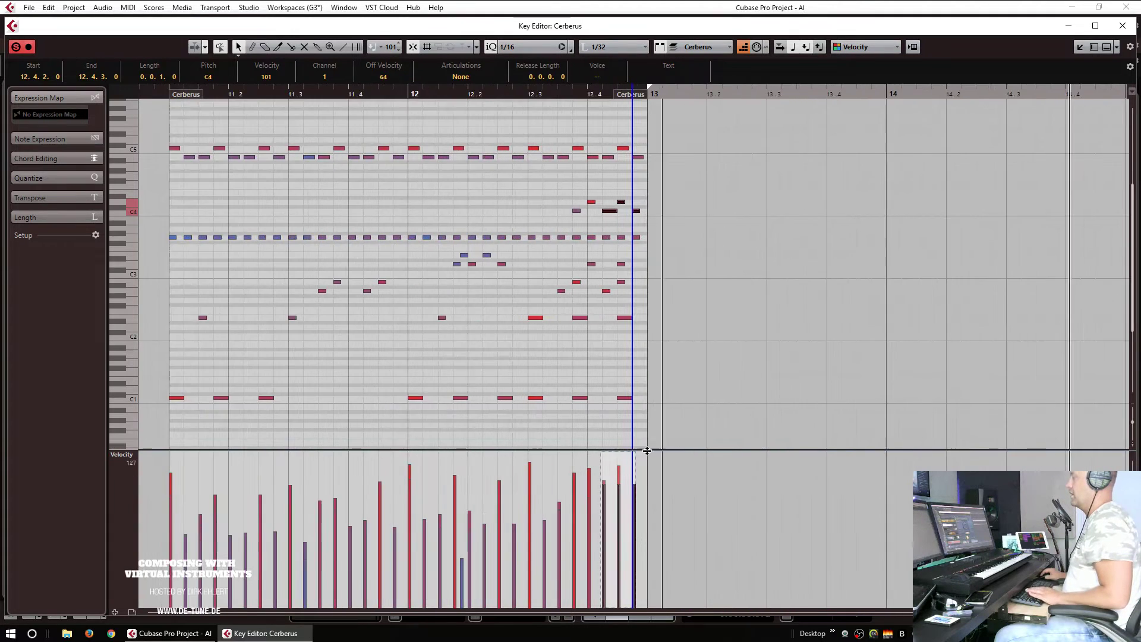
{"action": "key", "text": "g"}
{"action": "key", "text": "g"}
{"action": "key", "text": "g"}
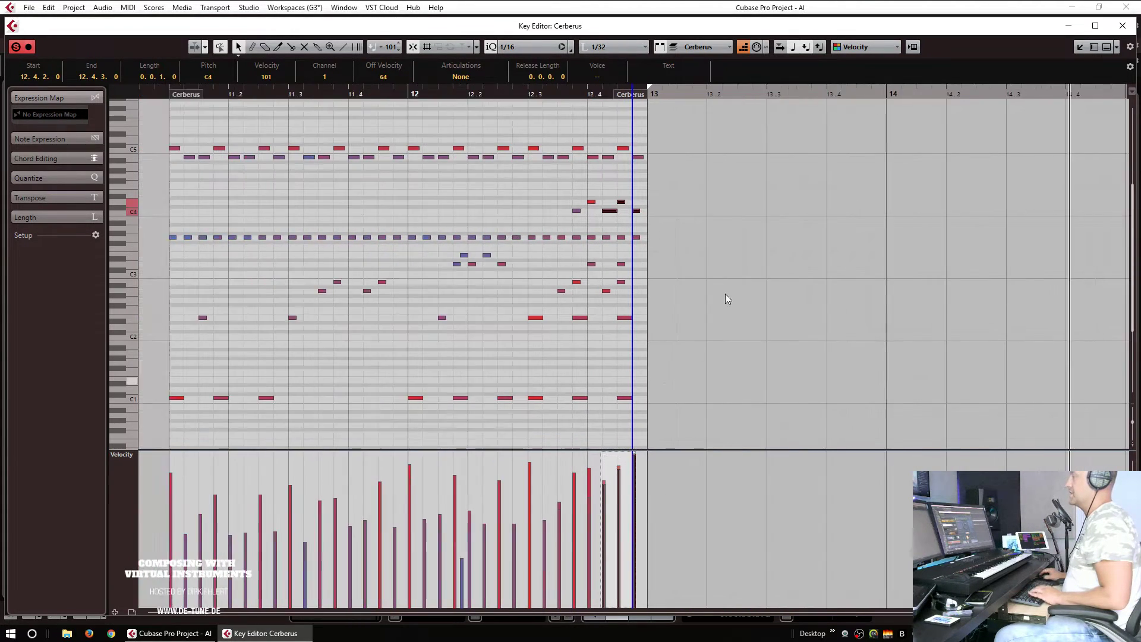
Step: Play the new Cerberus fill in bar 12, then return to the arrangement and hear it lead into bar 13
{"action": "left_click", "coordinate": [502, 95]}
{"action": "key", "text": "space"}
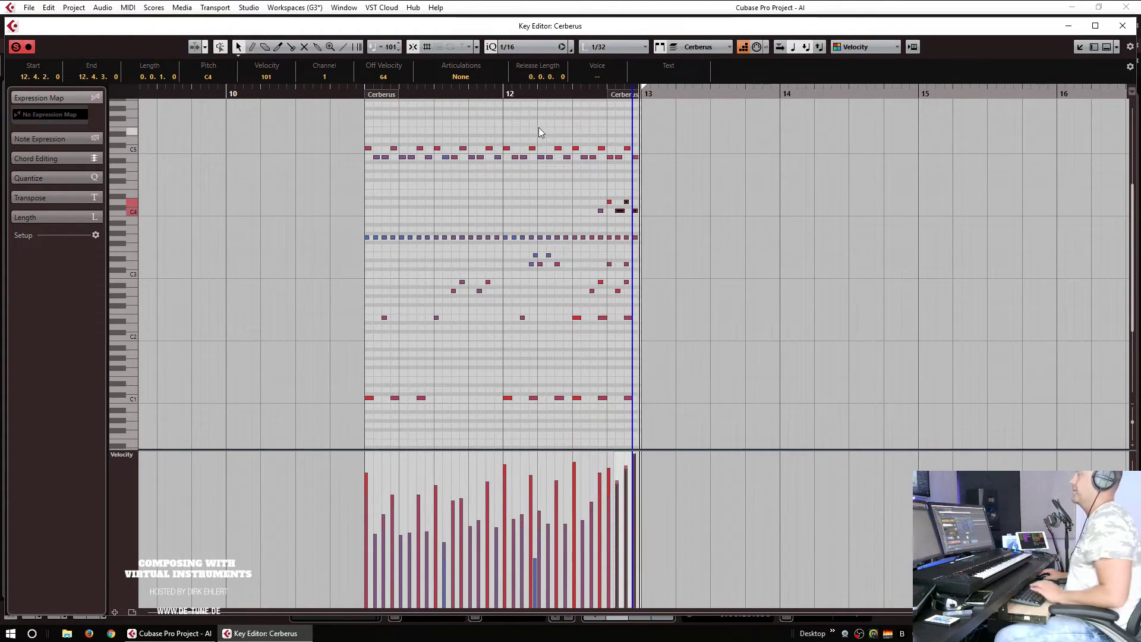
{"action": "key", "text": "Escape"}
{"action": "left_click", "coordinate": [521, 92]}
{"action": "key", "text": "space"}
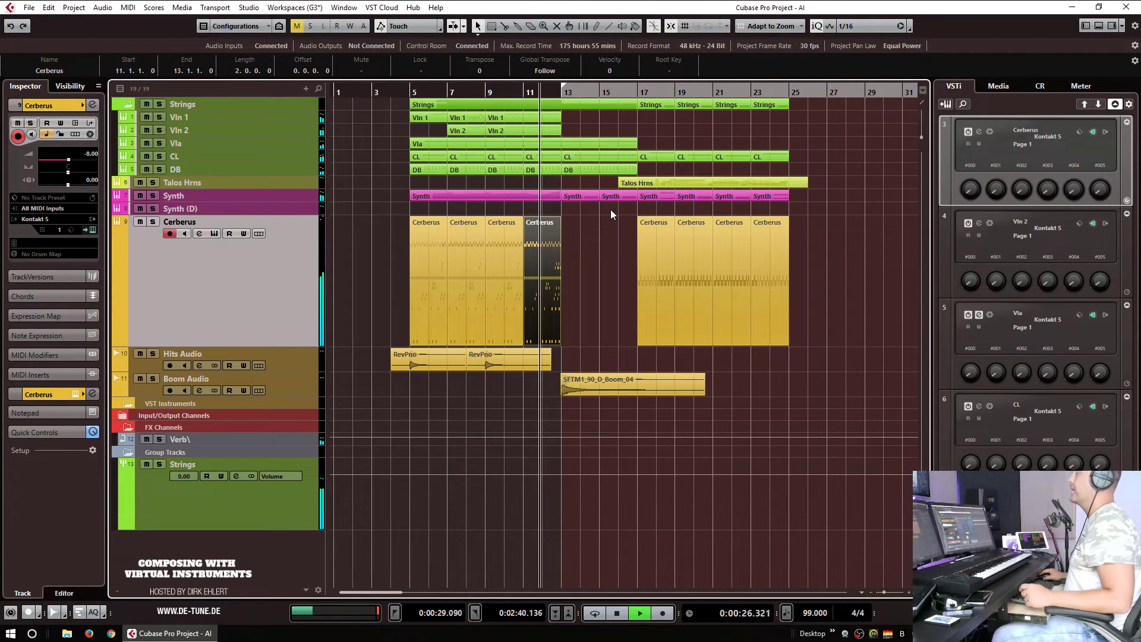
Step: Deselect the parts and lower the Boom Audio track's volume to -10.7 dB
{"action": "left_click", "coordinate": [660, 219]}
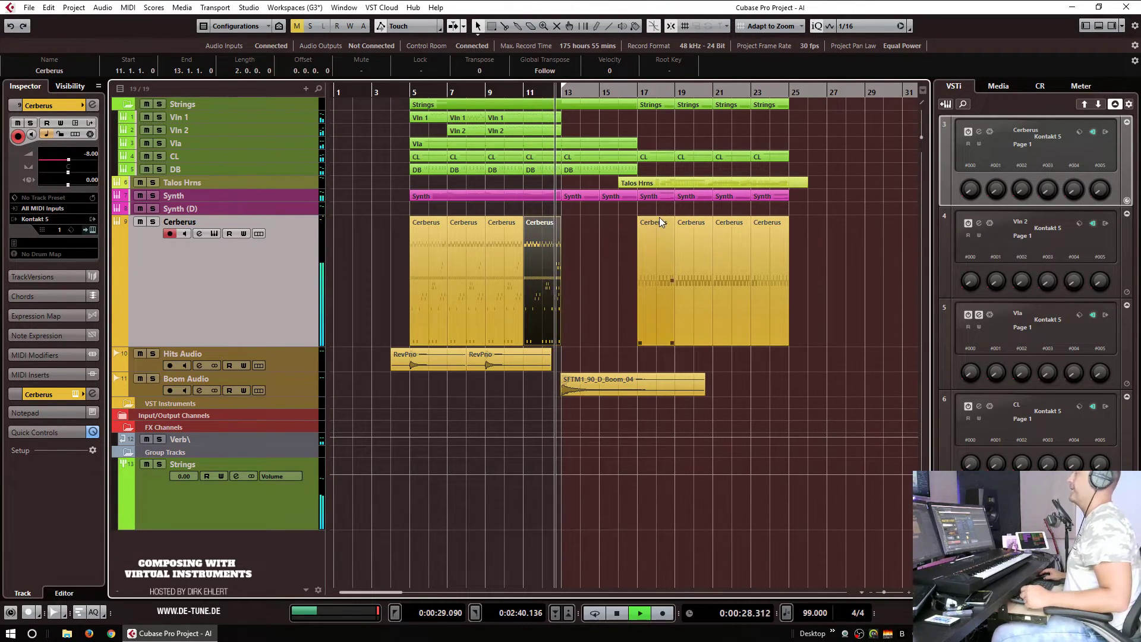
{"action": "left_click", "coordinate": [586, 292]}
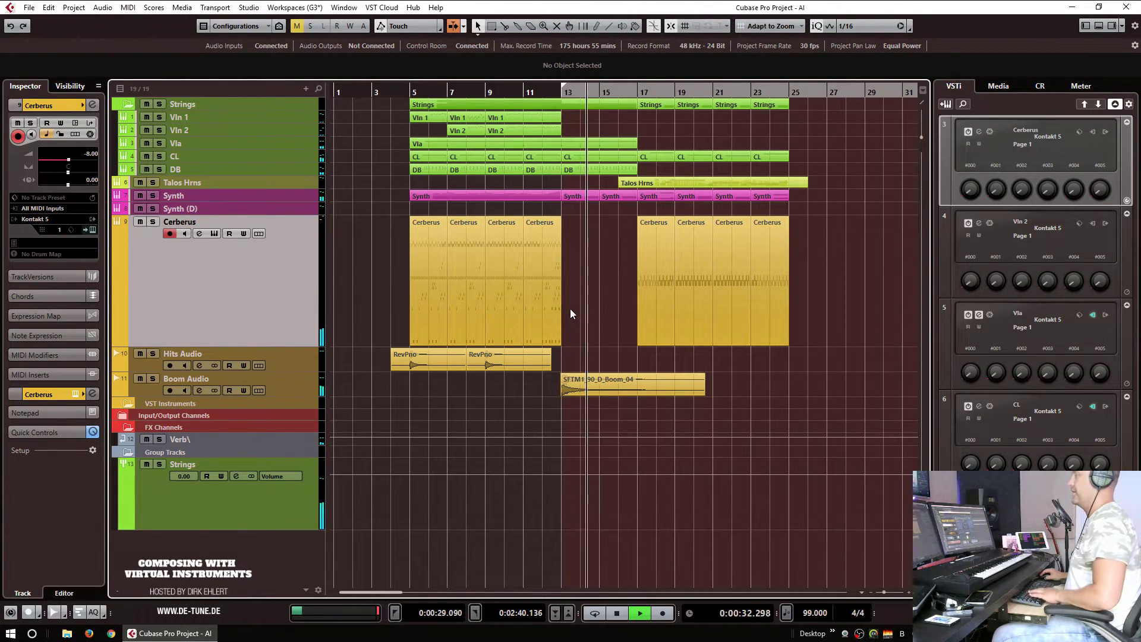
{"action": "left_click", "coordinate": [290, 381]}
{"action": "left_click_drag", "start_coordinate": [72, 161], "coordinate": [66, 164]}
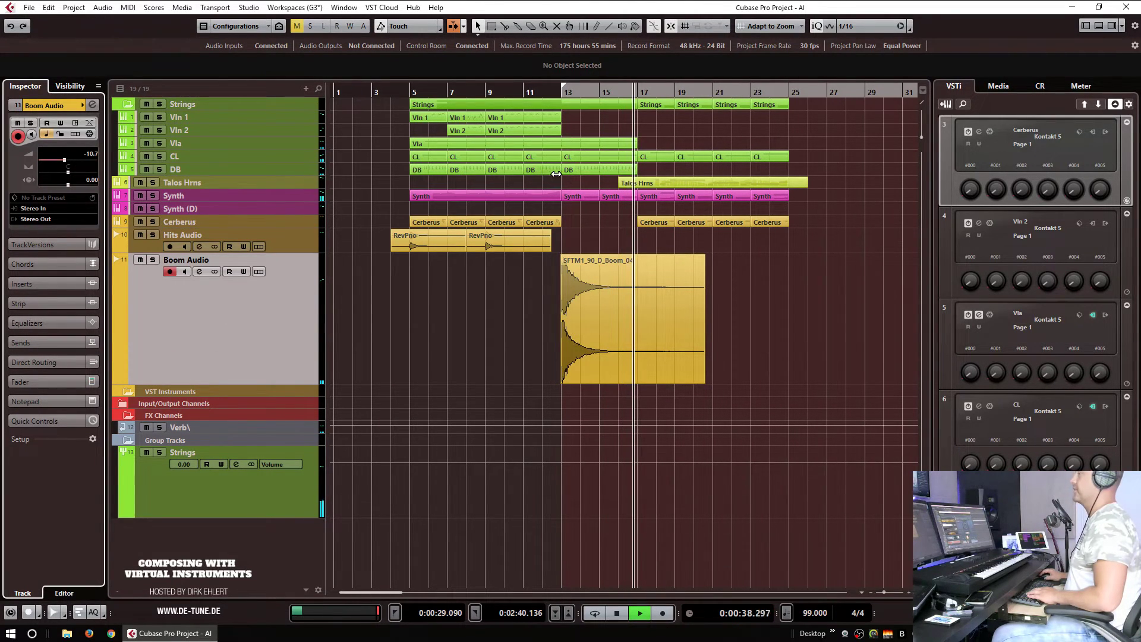
Step: Stop at the Talos Hrns track, examine its Kontakt instrument's sample start setting and move the instrument window aside
{"action": "left_click", "coordinate": [267, 182]}
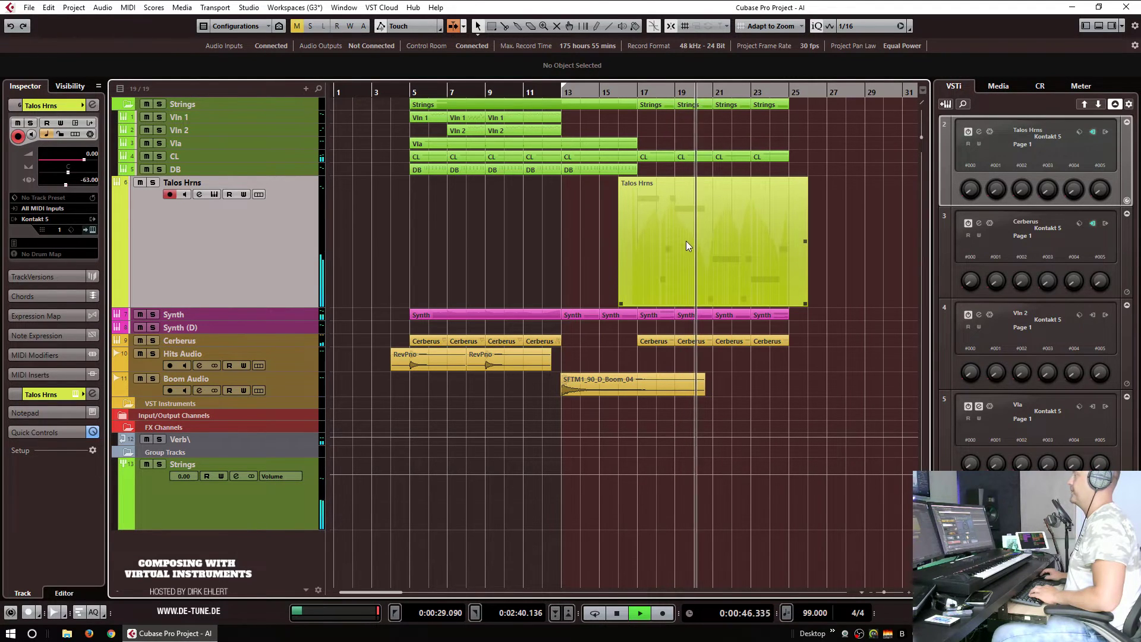
{"action": "key", "text": "space"}
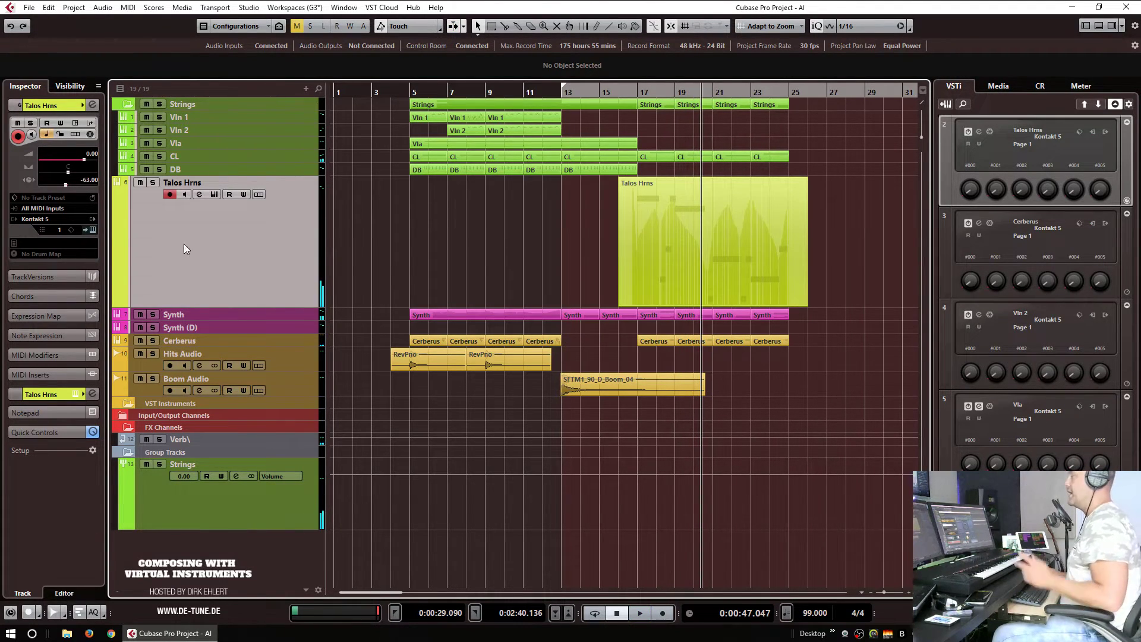
{"action": "left_click", "coordinate": [89, 229]}
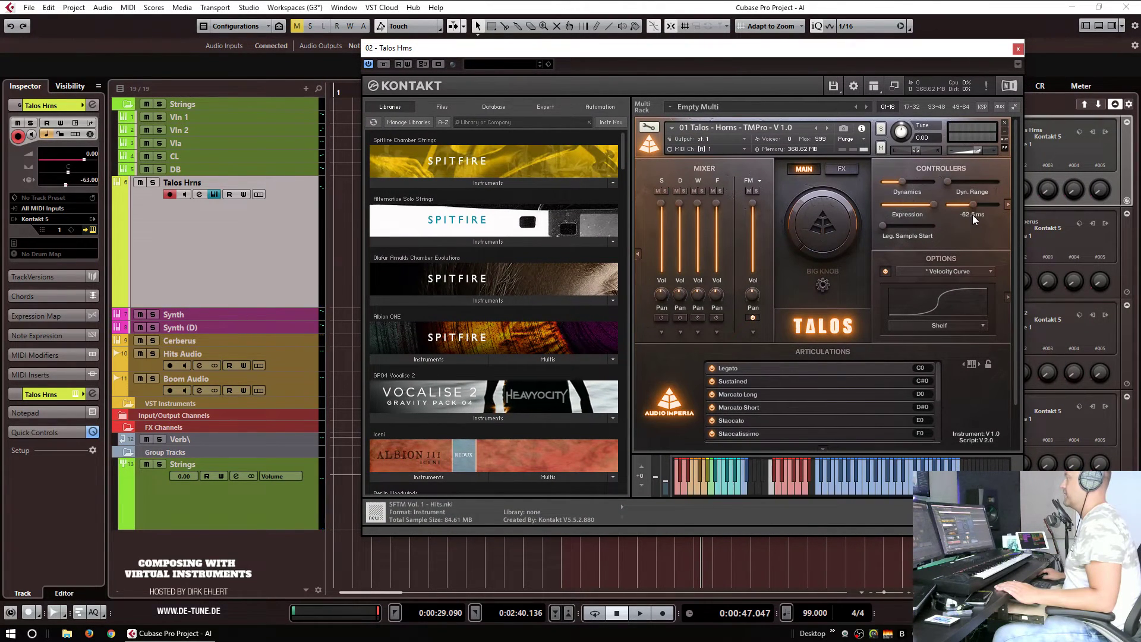
{"action": "mouse_move", "coordinate": [884, 226]}
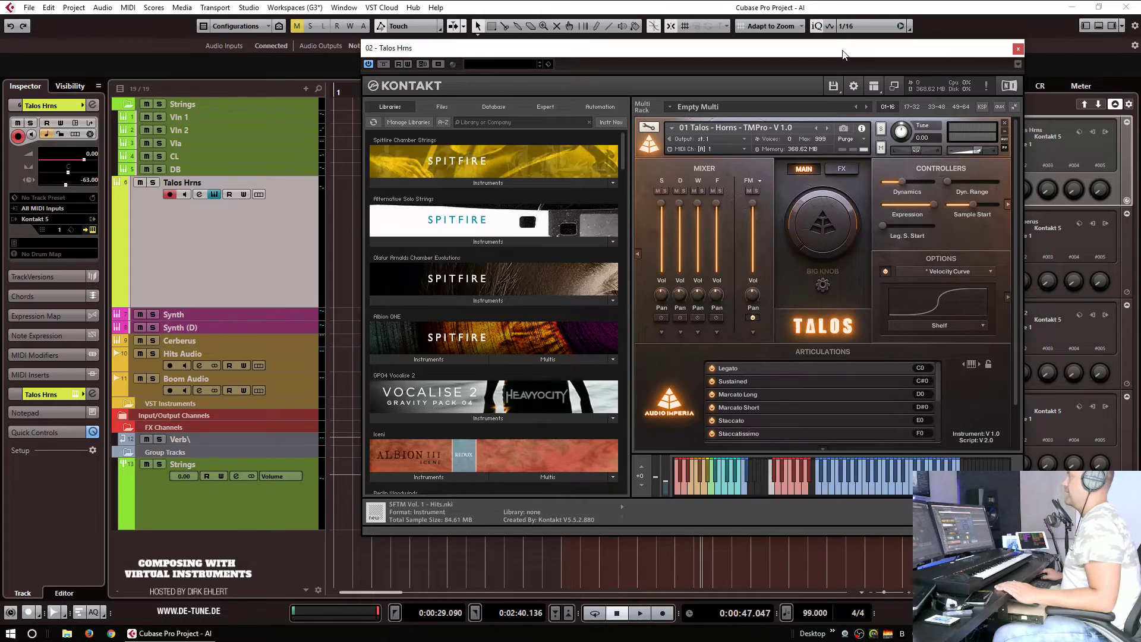
{"action": "left_click_drag", "start_coordinate": [844, 55], "coordinate": [1140, 57]}
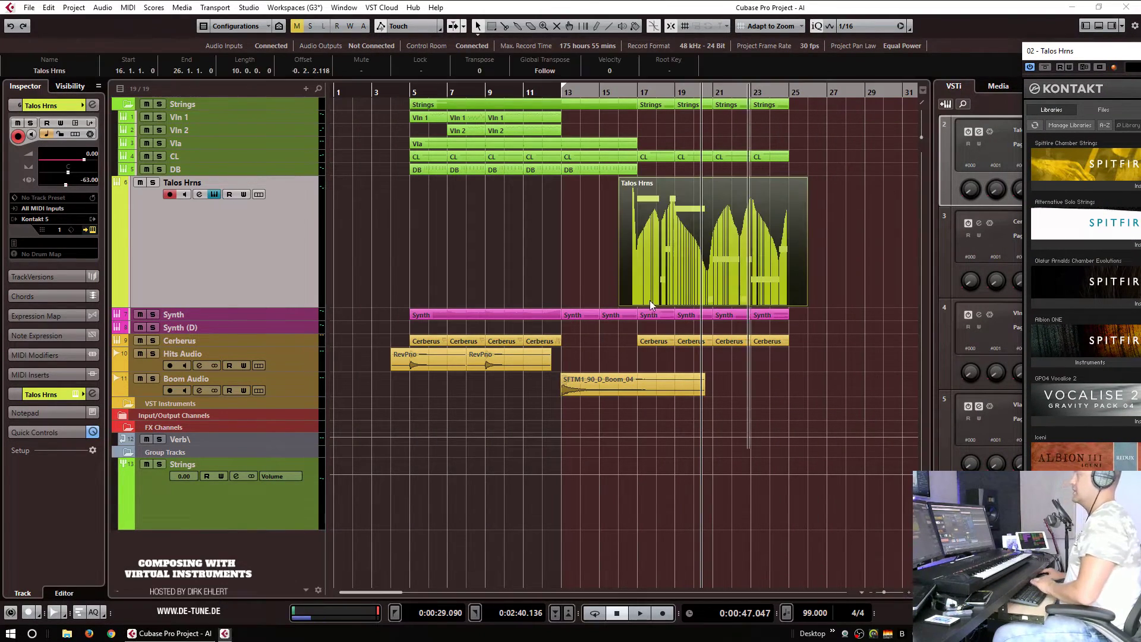
Step: In the Talos Hrns part, show the ruler in seconds and shift the three overlapping notes leading into bar 19 to start at 0:00:42.174
{"action": "double_click", "coordinate": [649, 302]}
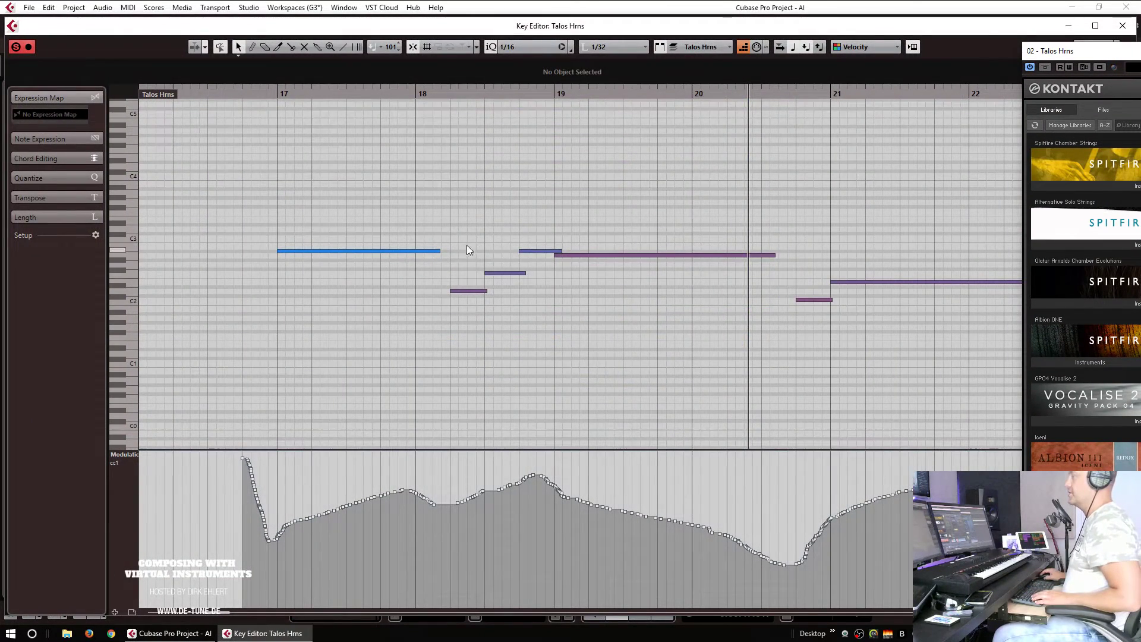
{"action": "left_click_drag", "start_coordinate": [505, 217], "coordinate": [593, 299]}
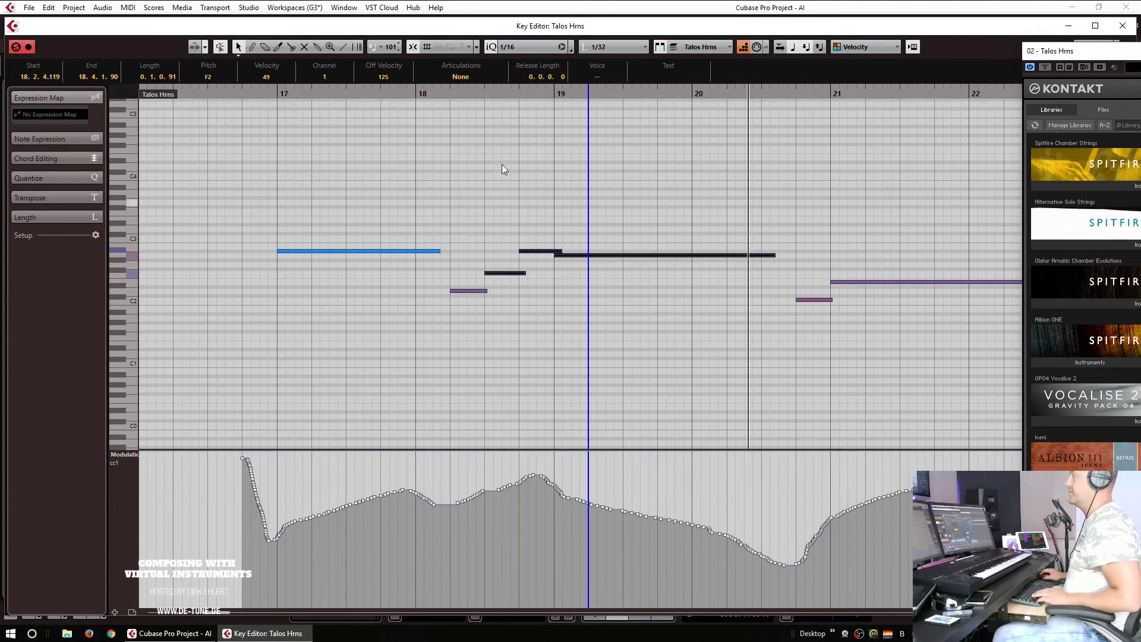
{"action": "right_click", "coordinate": [486, 92]}
{"action": "left_click", "coordinate": [502, 113]}
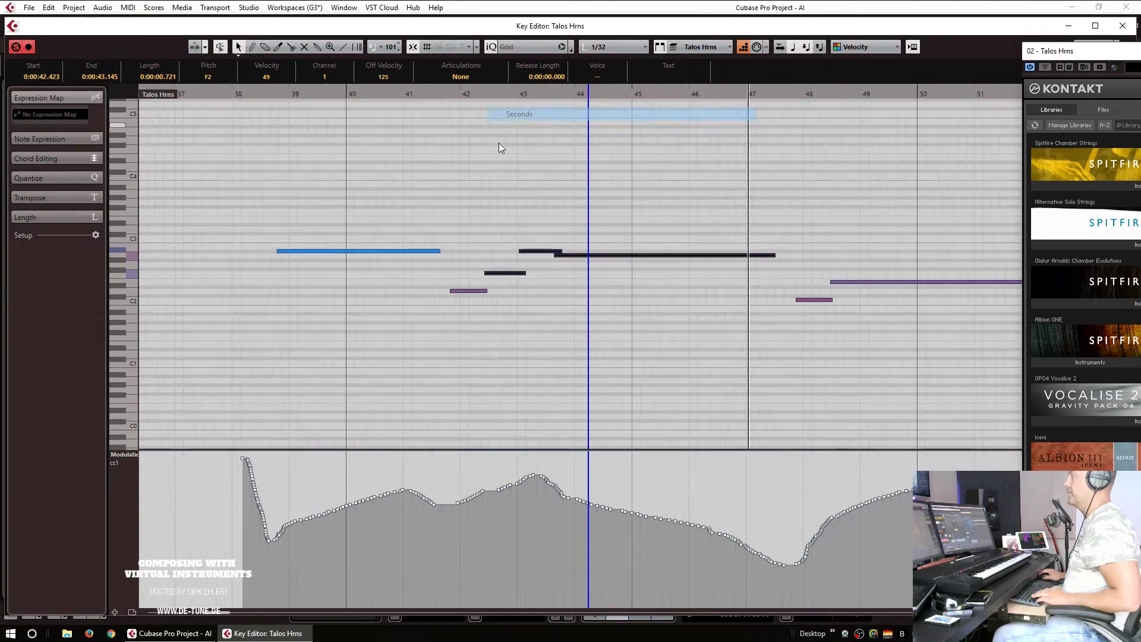
{"action": "left_click_drag", "start_coordinate": [495, 277], "coordinate": [480, 278]}
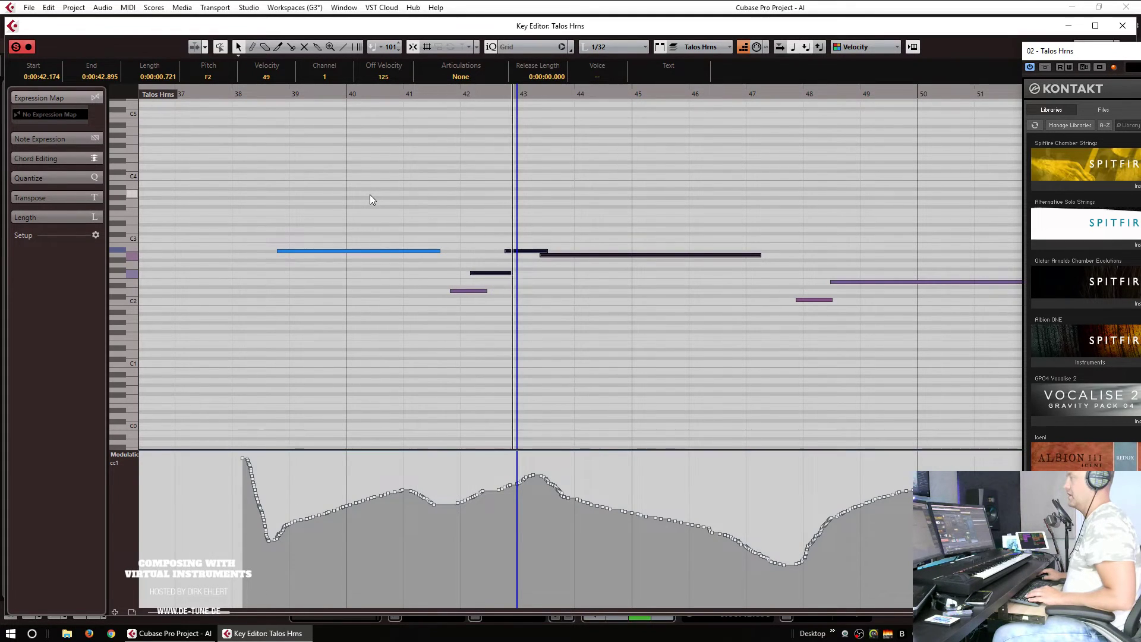
Step: Move the three selected horn notes to start at 0:00:42.309 and play the phrase to check their timing
{"action": "key", "text": "space"}
{"action": "left_click", "coordinate": [480, 275]}
{"action": "left_click_drag", "start_coordinate": [481, 280], "coordinate": [482, 282]}
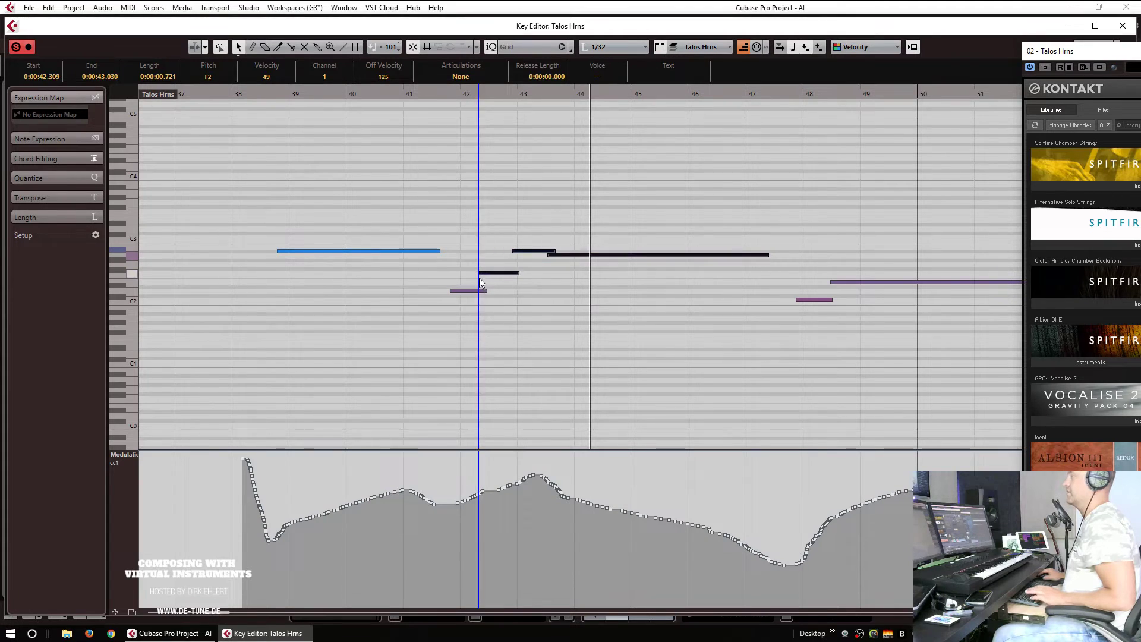
{"action": "left_click", "coordinate": [226, 97]}
{"action": "key", "text": "space"}
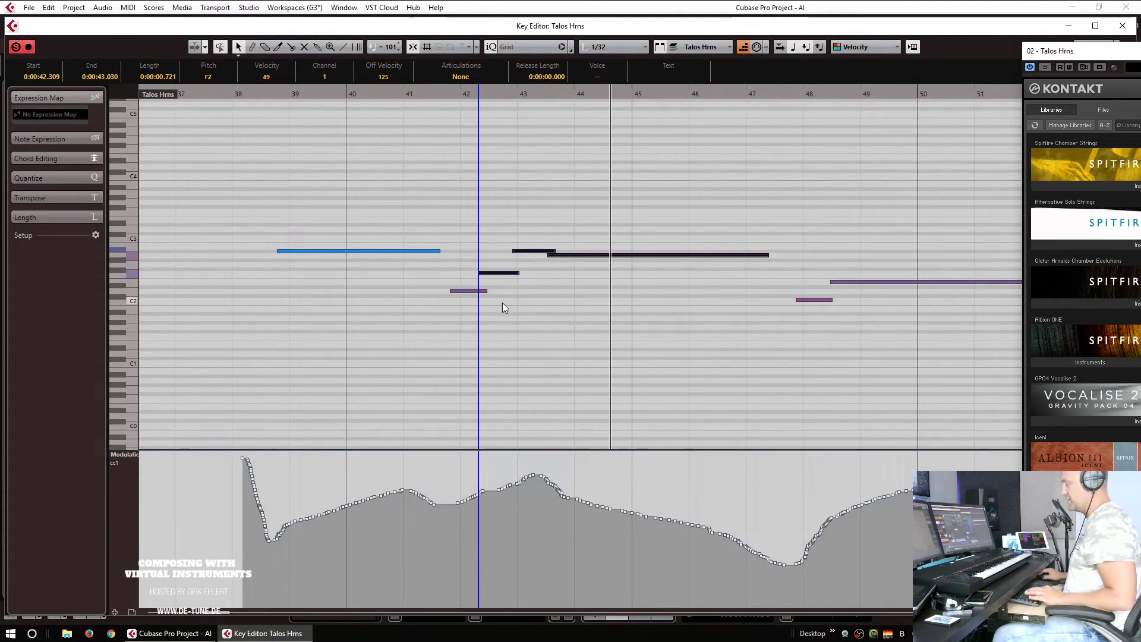
Step: Return the ruler to bars and beats and play the horn phrase from just before bar 17
{"action": "right_click", "coordinate": [347, 93]}
{"action": "left_click", "coordinate": [352, 97]}
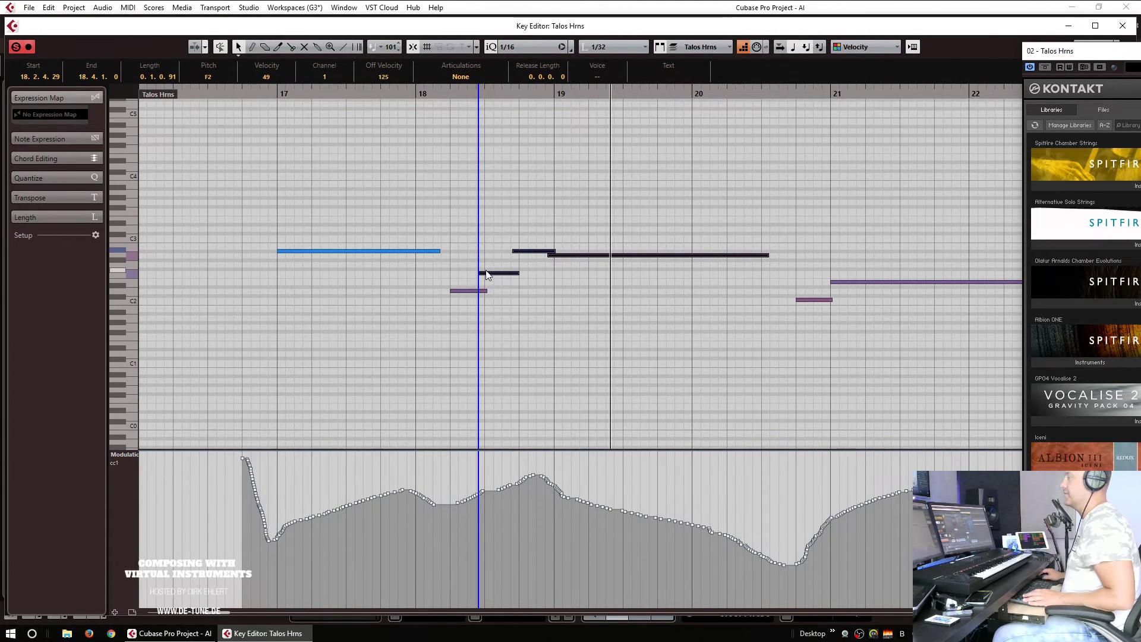
{"action": "left_click", "coordinate": [256, 92]}
{"action": "key", "text": "space"}
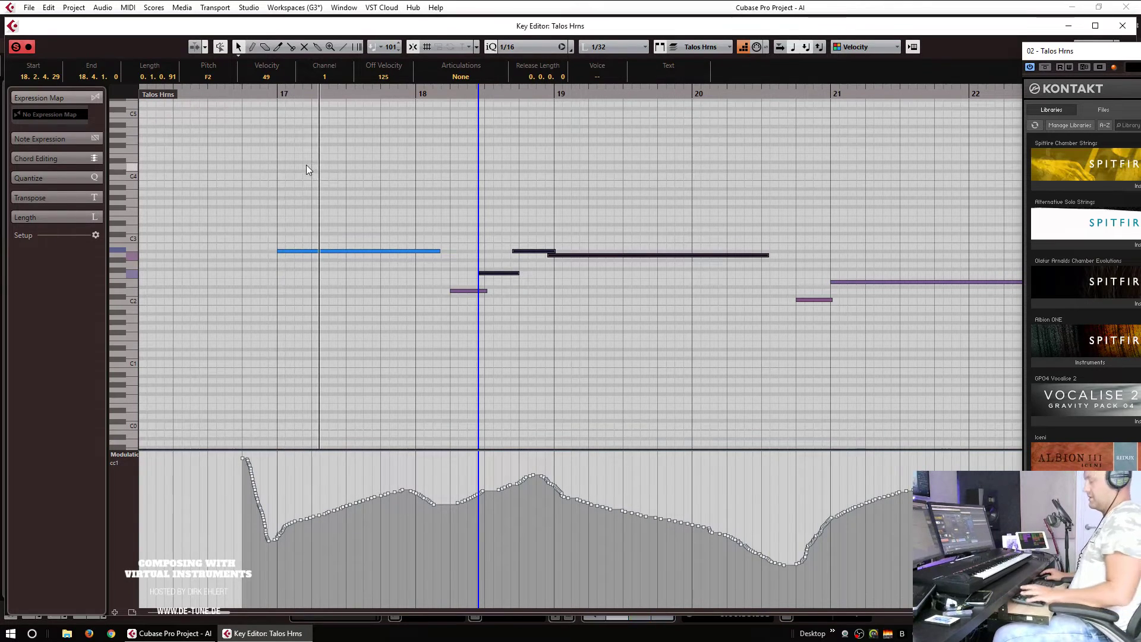
Step: Play from bar 16 without the editor solo and follow the Talos Hrns notes up to bar 21
{"action": "scroll", "coordinate": [305, 127], "scroll_direction": "left", "scroll_amount": 2}
{"action": "left_click", "coordinate": [239, 95]}
{"action": "key", "text": "space"}
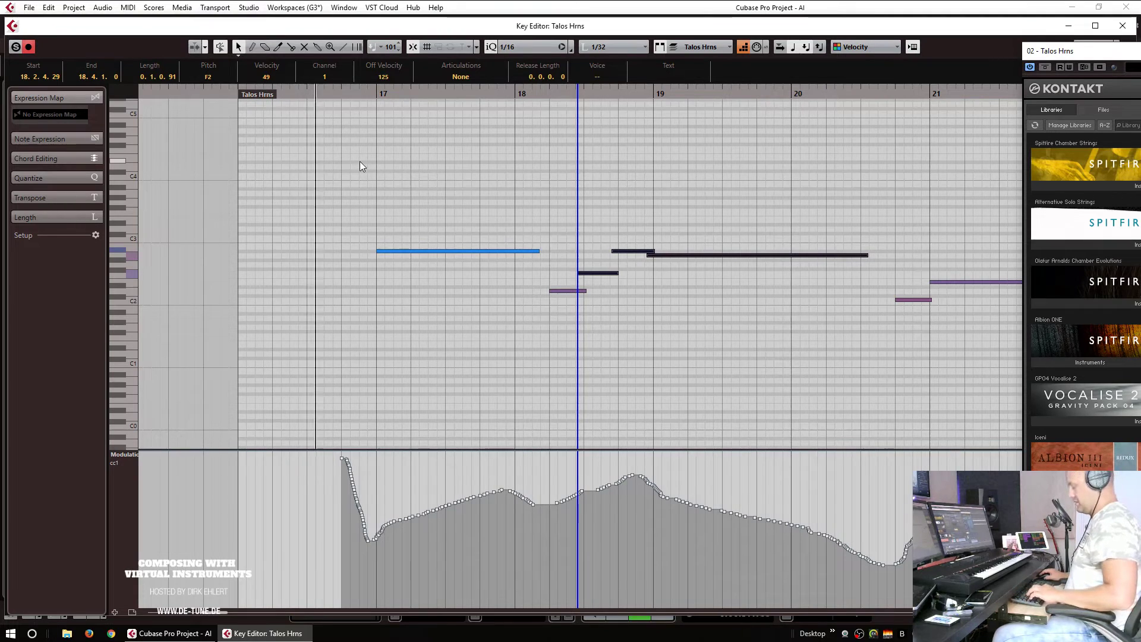
{"action": "left_click", "coordinate": [609, 172]}
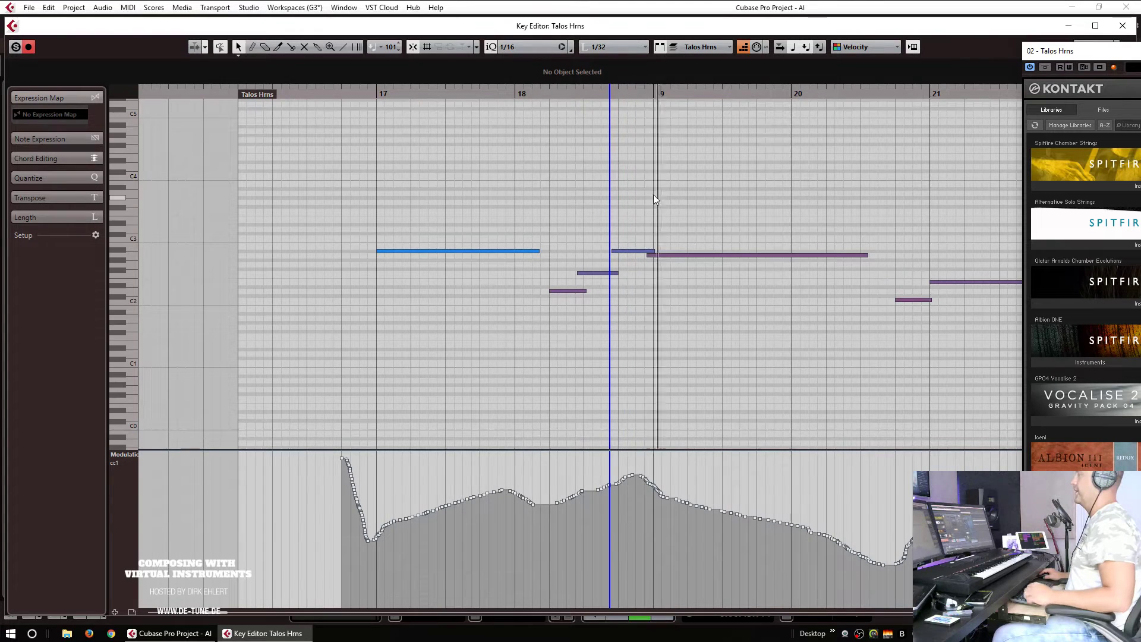
{"action": "scroll", "coordinate": [718, 185], "scroll_direction": "right", "scroll_amount": 2}
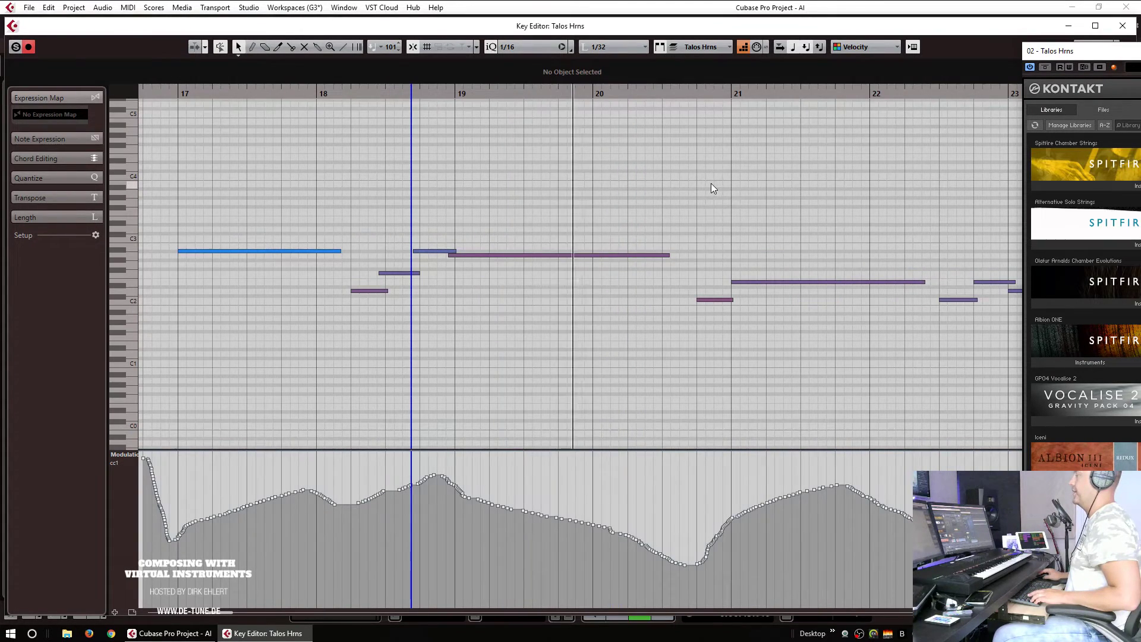
{"action": "scroll", "coordinate": [710, 183], "scroll_direction": "right", "scroll_amount": 1}
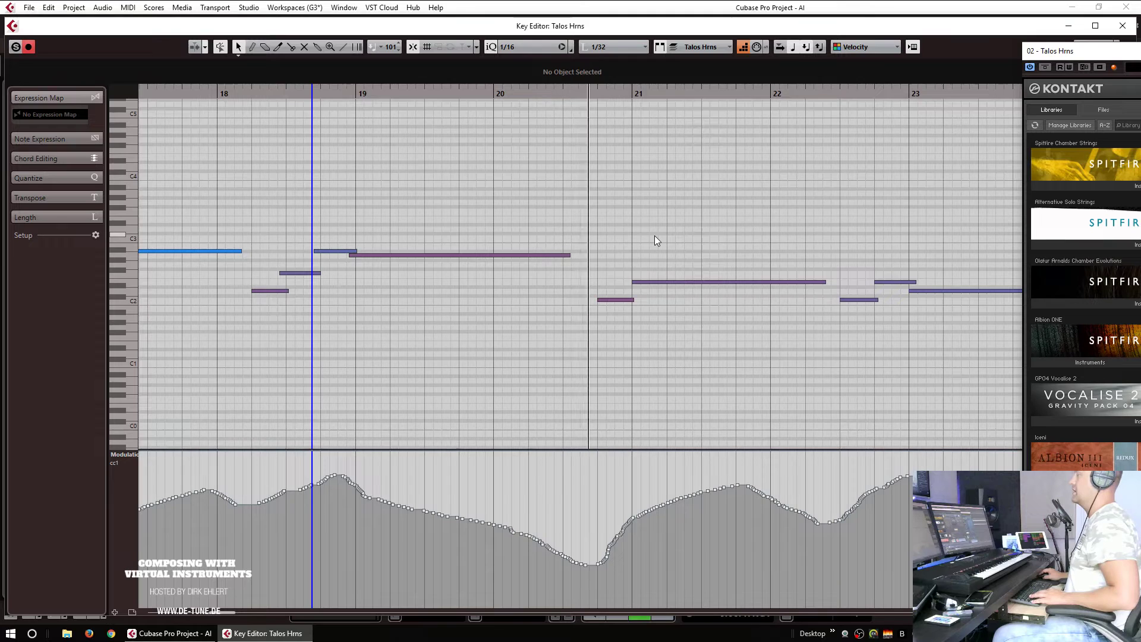
Step: Raise the short Talos Hrns note leading into bar 21 to D2
{"action": "key", "text": "space"}
{"action": "left_click_drag", "start_coordinate": [600, 286], "coordinate": [619, 323]}
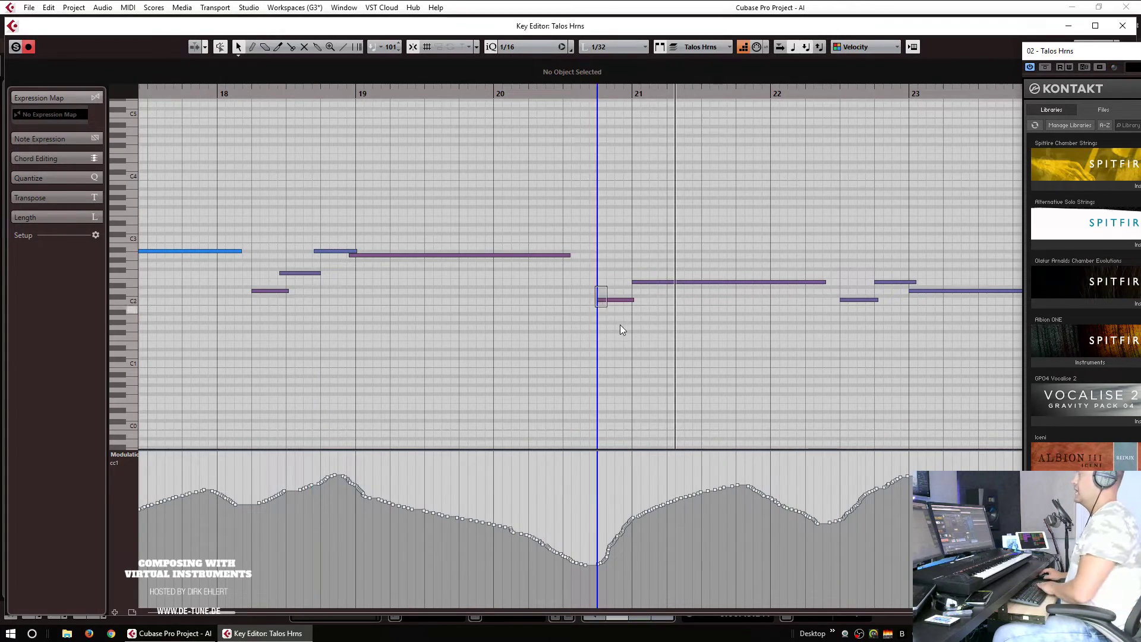
{"action": "key", "text": "Up"}
{"action": "scroll", "coordinate": [718, 263], "scroll_direction": "right", "scroll_amount": 2}
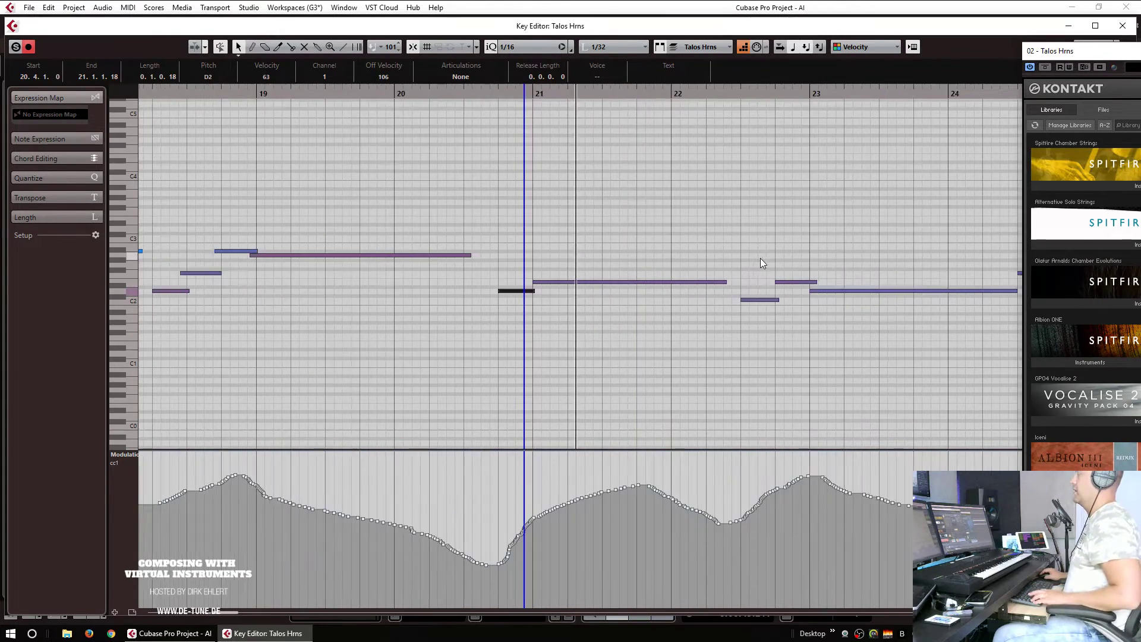
Step: Move the last three Talos Hrns notes earlier so the first starts at 22.3.4.11, and play from before bar 21
{"action": "left_click_drag", "start_coordinate": [753, 311], "coordinate": [893, 330]}
{"action": "left_click_drag", "start_coordinate": [916, 292], "coordinate": [922, 291]}
{"action": "left_click_drag", "start_coordinate": [937, 252], "coordinate": [685, 287]}
{"action": "left_click", "coordinate": [381, 95]}
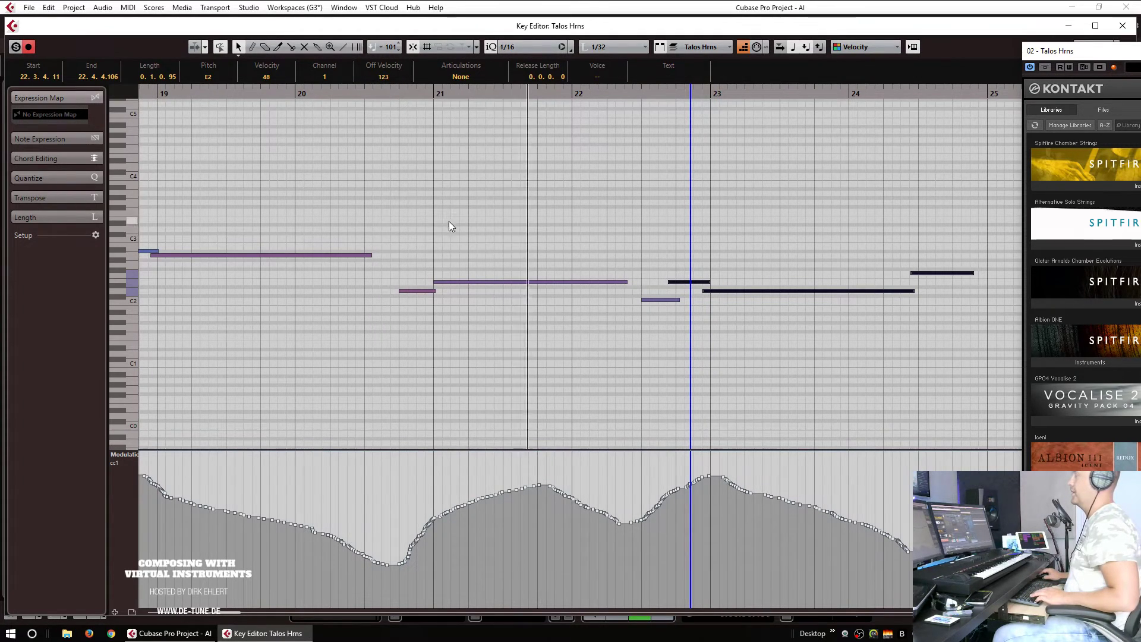
Step: Extend the start of the long E2 note back to 20.4.4.42 and listen to the rest of the horn phrase
{"action": "left_click_drag", "start_coordinate": [434, 283], "coordinate": [428, 283]}
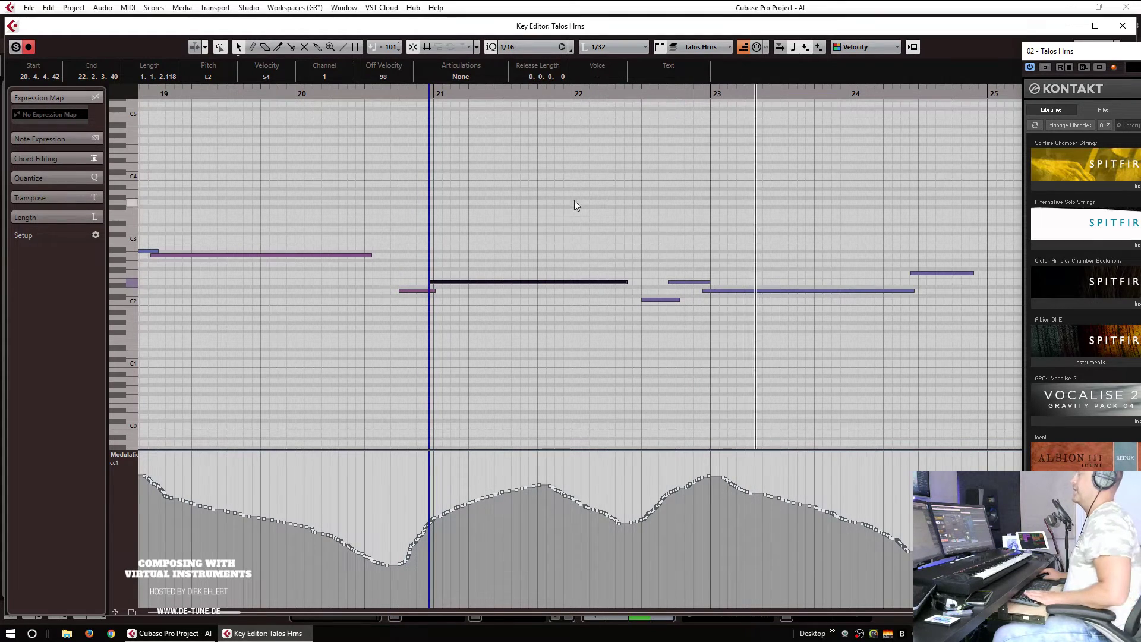
{"action": "key", "text": "g"}
{"action": "key", "text": "g"}
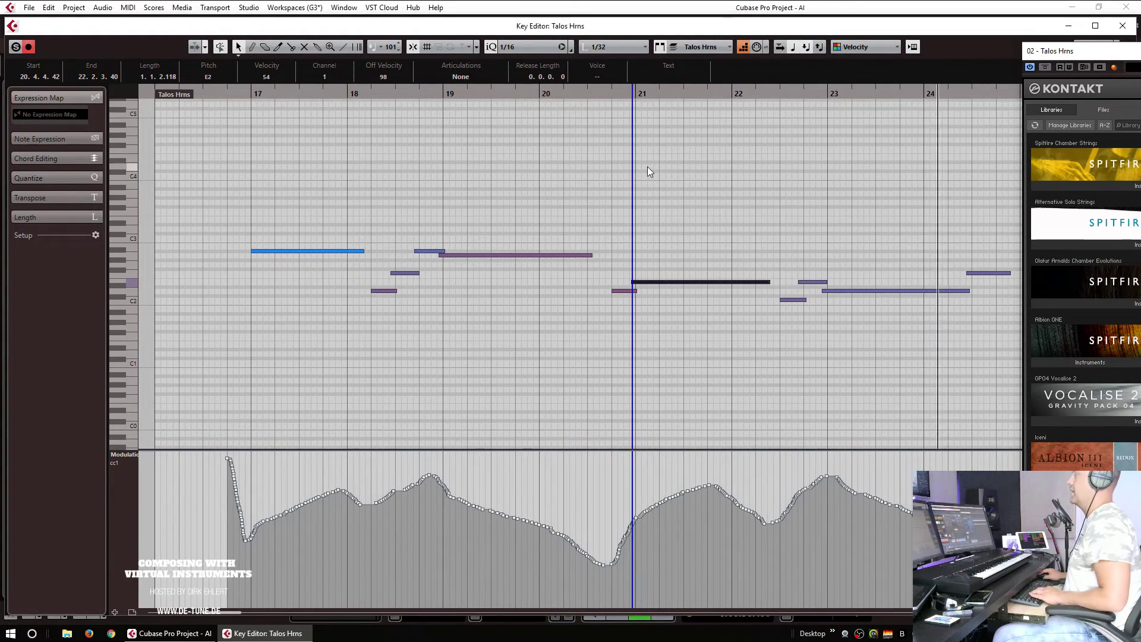
{"action": "key", "text": "g"}
{"action": "key", "text": "space"}
Step: Trim the Talos Hrns part to run from bar 17 to bar 25 and close its editor
{"action": "left_click_drag", "start_coordinate": [937, 95], "coordinate": [879, 98]}
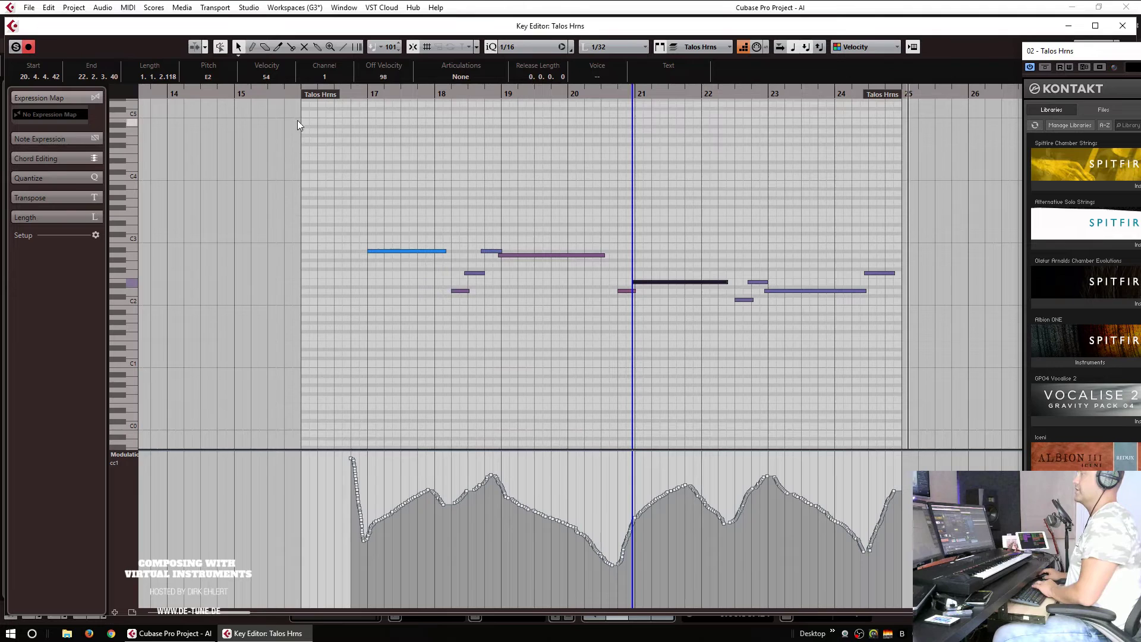
{"action": "left_click_drag", "start_coordinate": [321, 98], "coordinate": [392, 109]}
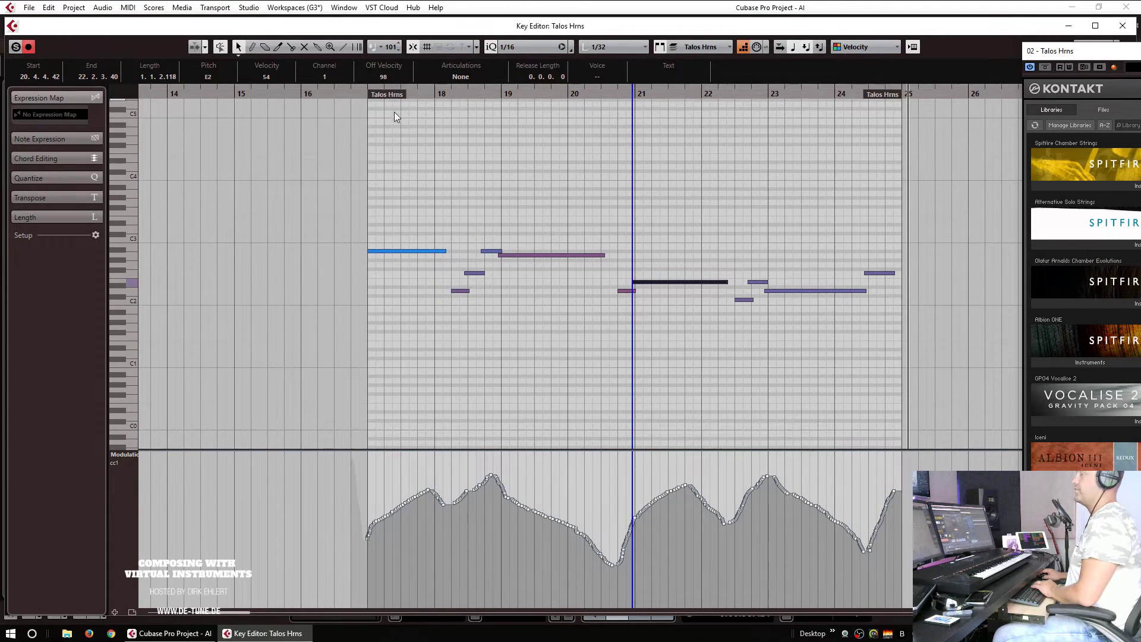
{"action": "key", "text": "Escape"}
Step: Duplicate all parts between bars 17 and 25 so the section repeats from bar 25 to bar 33
{"action": "mouse_move", "coordinate": [825, 349]}
{"action": "left_mouse_down"}
{"action": "mouse_move", "coordinate": [665, 128]}
{"action": "mouse_move", "coordinate": [653, 92]}
{"action": "mouse_move", "coordinate": [653, 102]}
{"action": "left_mouse_up"}
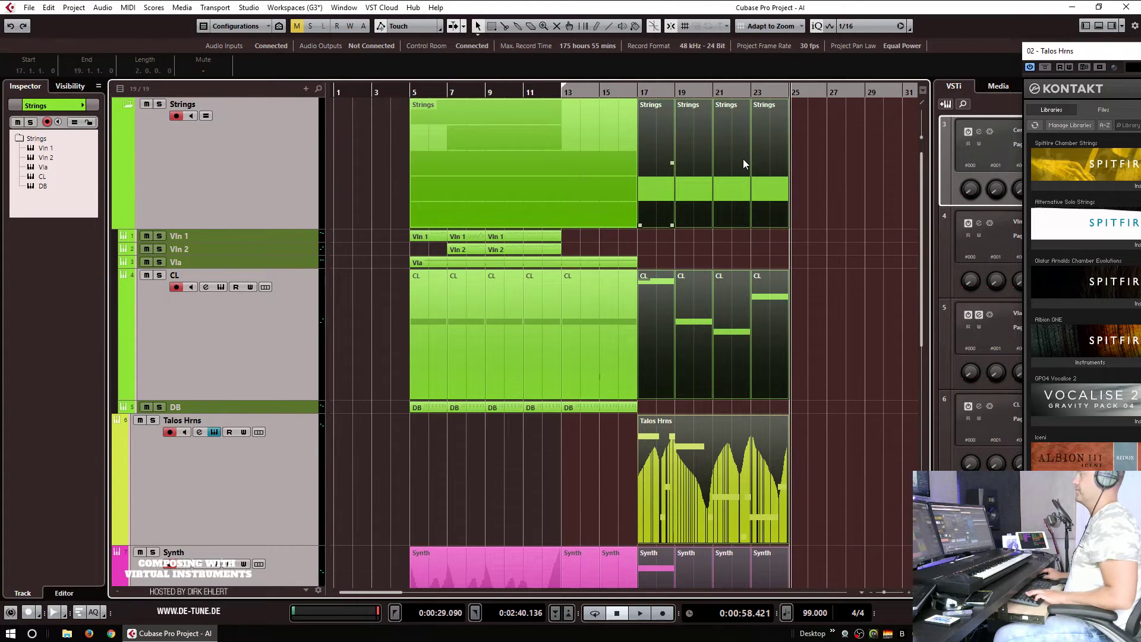
{"action": "key", "text": "ctrl+d"}
{"action": "key", "text": "g"}
{"action": "left_click", "coordinate": [596, 92]}
{"action": "left_click", "coordinate": [803, 301]}
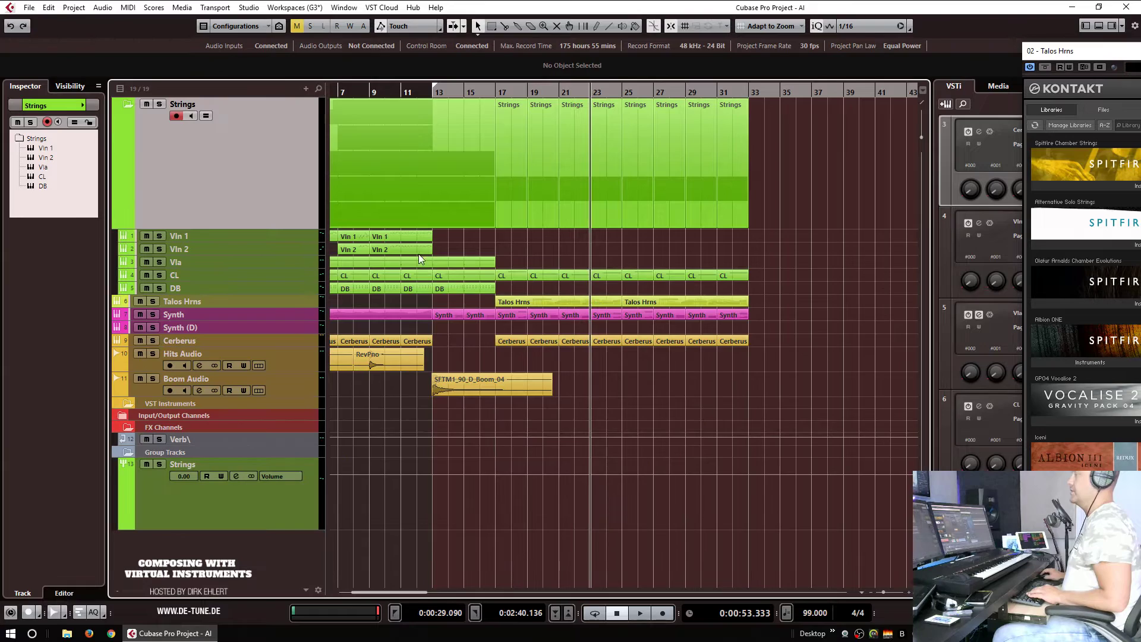
Step: Open the Vla part that ends at bar 17 and insert a C0 note at 16.4.4.0
{"action": "left_click", "coordinate": [224, 264]}
{"action": "left_click", "coordinate": [478, 224]}
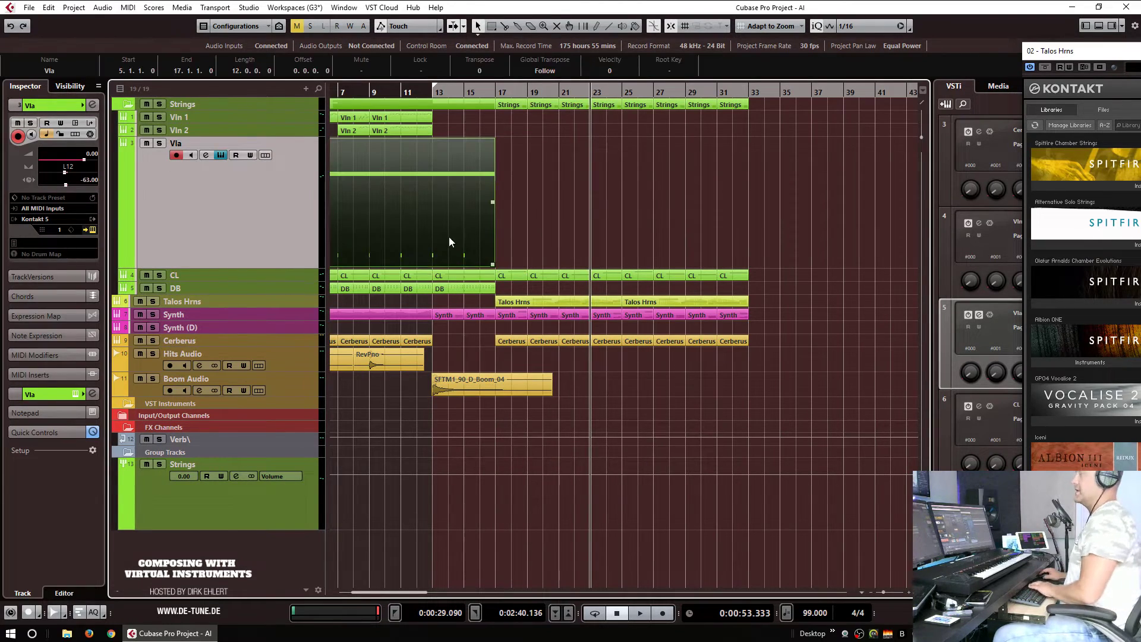
{"action": "double_click", "coordinate": [469, 221]}
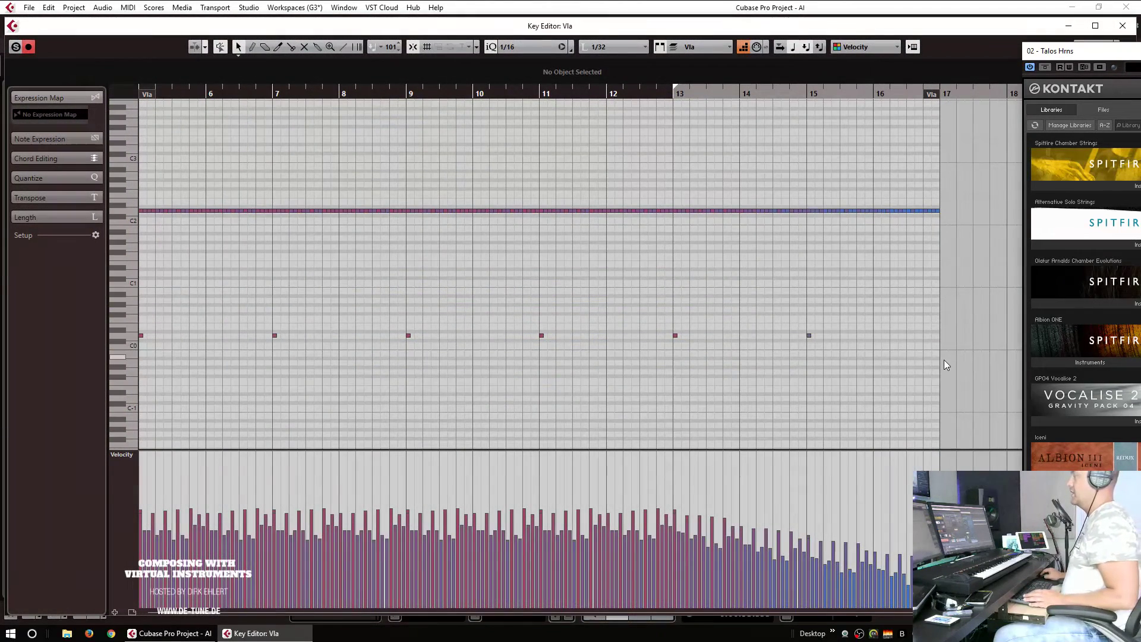
{"action": "left_click", "coordinate": [935, 344]}
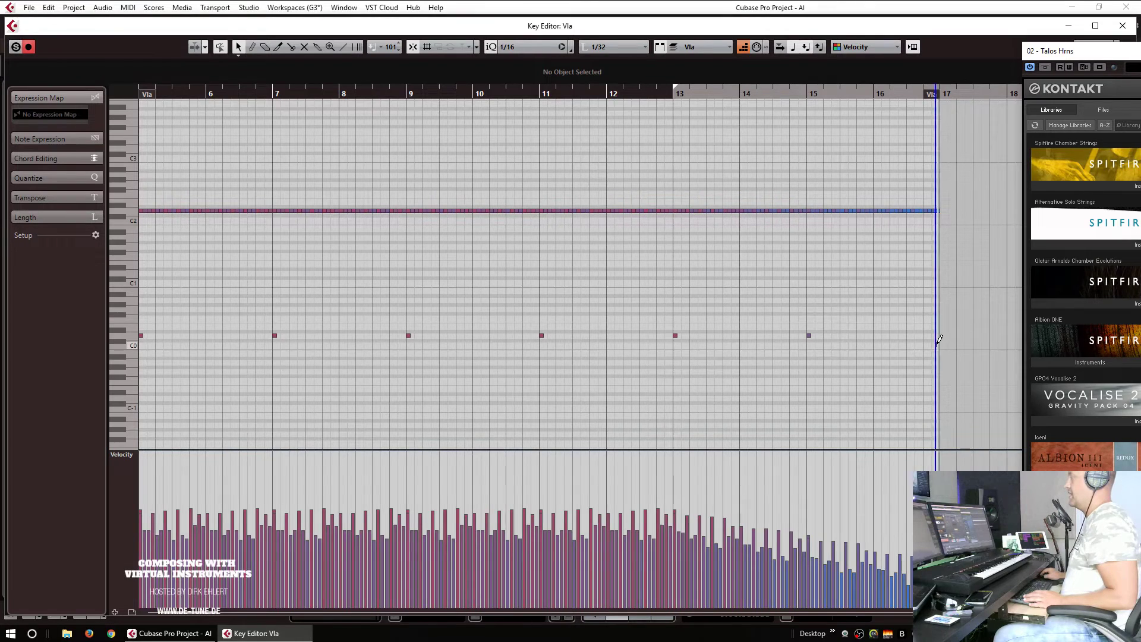
Step: Shift the new C0 note slightly closer to bar 17 without enlarging the part, and close the editor
{"action": "key", "text": "h"}
{"action": "key", "text": "h"}
{"action": "key", "text": "h"}
{"action": "key", "text": "h"}
{"action": "key", "text": "h"}
{"action": "key", "text": "h"}
{"action": "key", "text": "h"}
{"action": "key", "text": "h"}
{"action": "key", "text": "h"}
{"action": "key", "text": "h"}
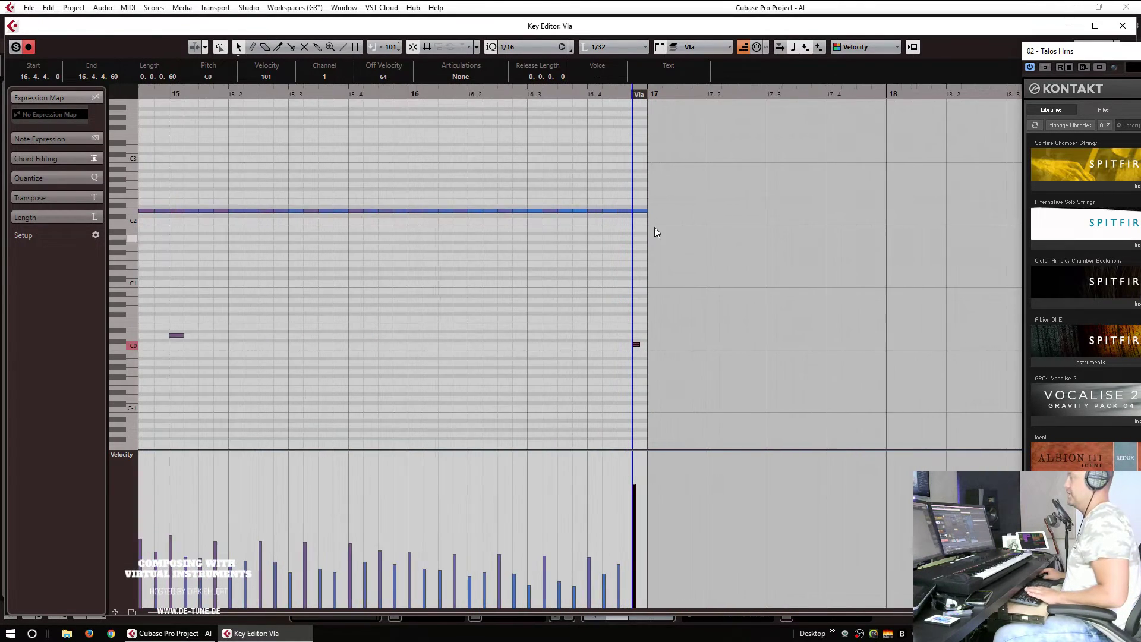
{"action": "left_click_drag", "start_coordinate": [642, 345], "coordinate": [651, 343]}
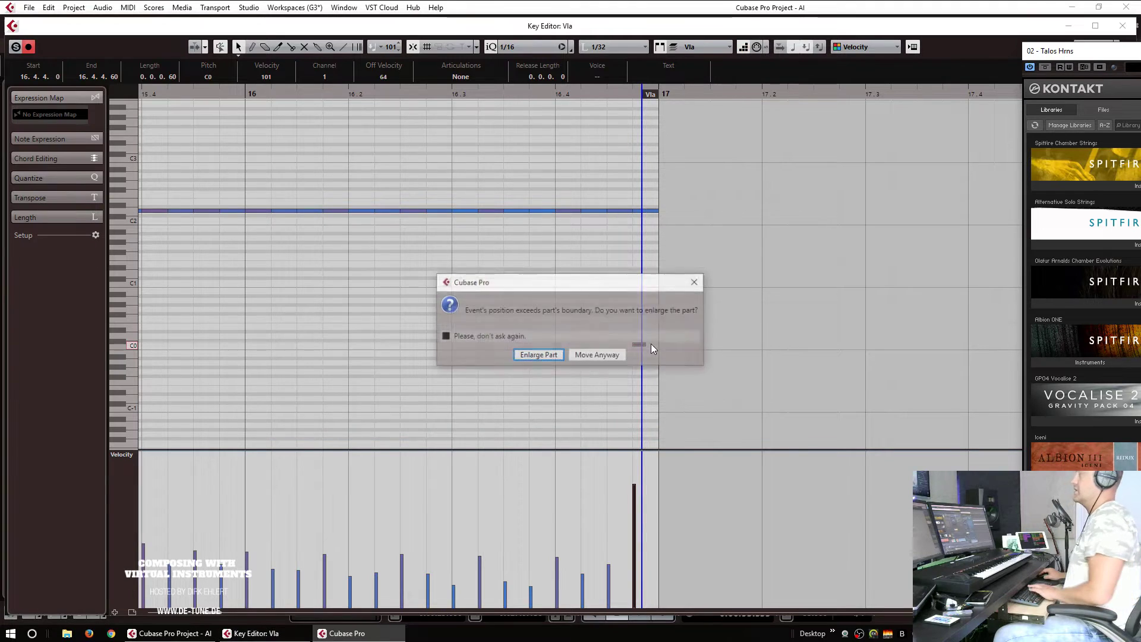
{"action": "left_click", "coordinate": [597, 355]}
{"action": "key", "text": "Escape"}
Step: Record a sustained viola performance on the Vla track, starting from bar 16 and stopping just after bar 25
{"action": "left_click", "coordinate": [468, 171]}
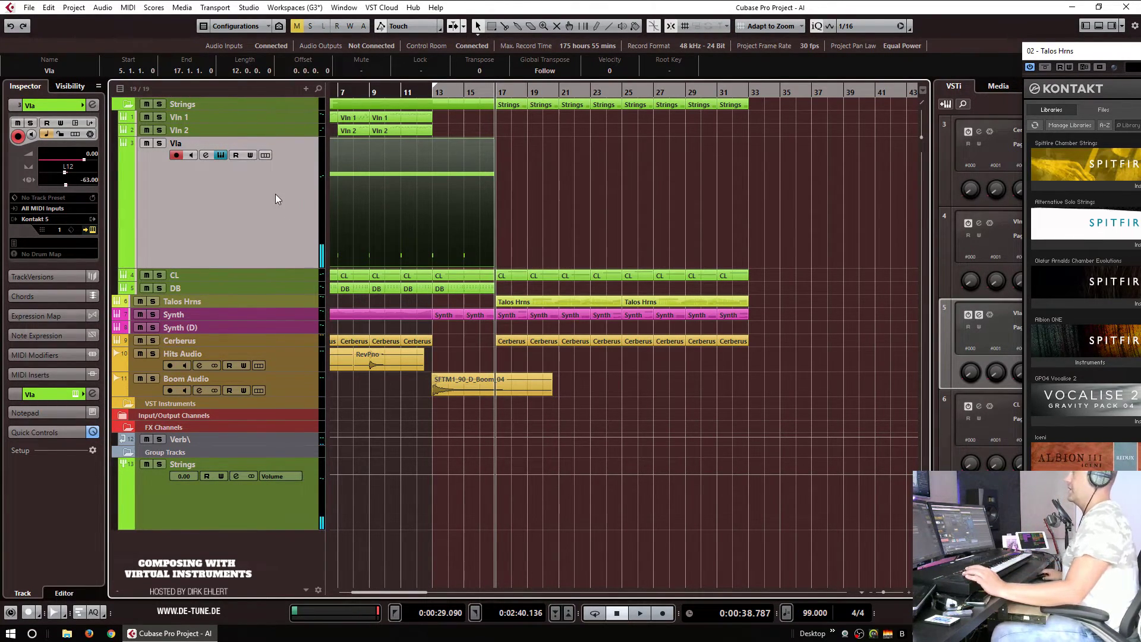
{"action": "left_click", "coordinate": [477, 94]}
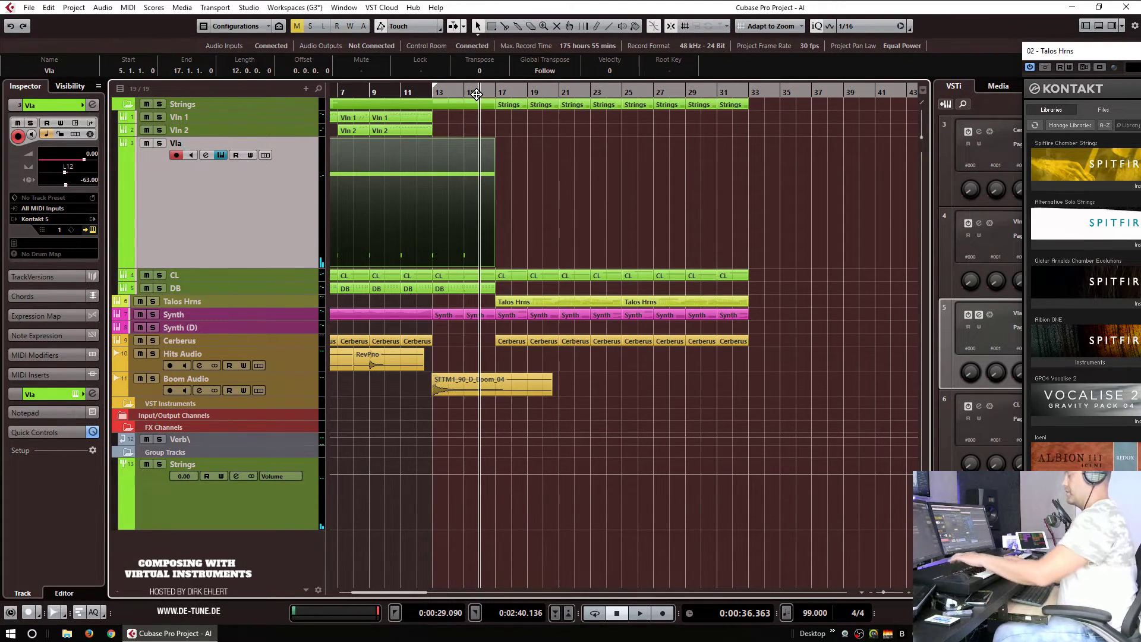
{"action": "key", "text": "KP_Multiply"}
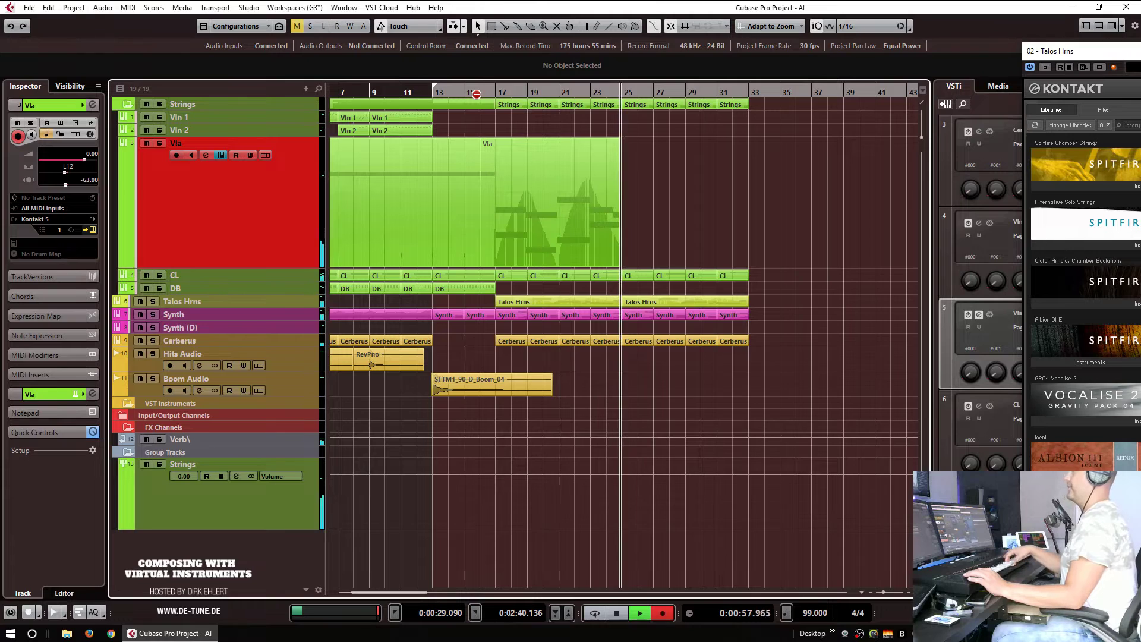
{"action": "key", "text": "space"}
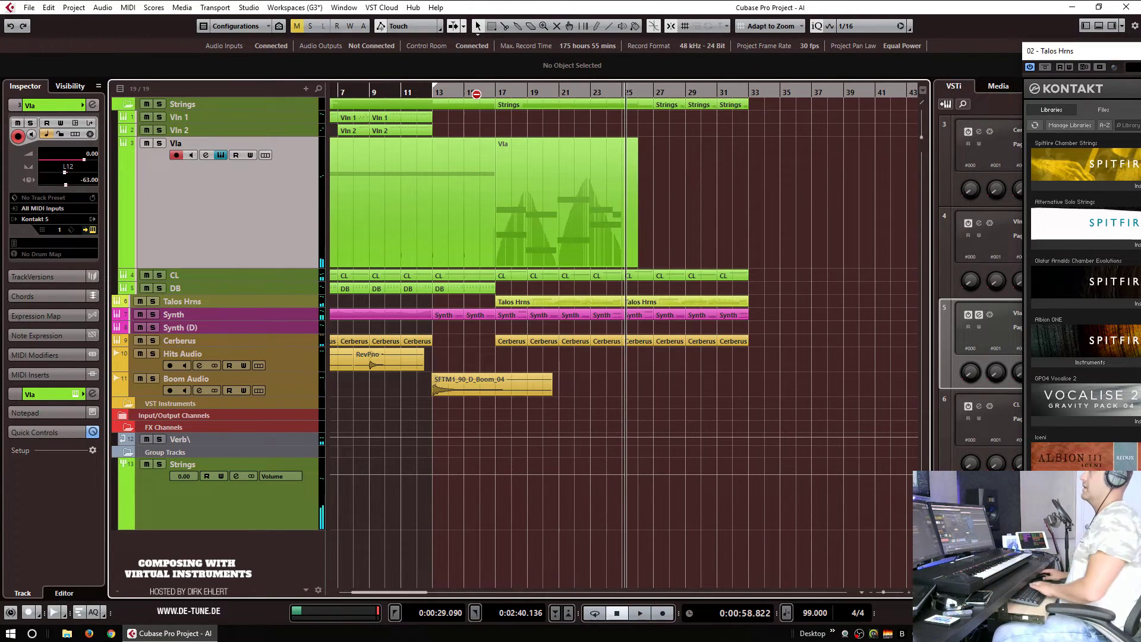
Step: Quantize the newly recorded viola notes to 1/4, check them back through bar 21, and close the editor
{"action": "double_click", "coordinate": [530, 179]}
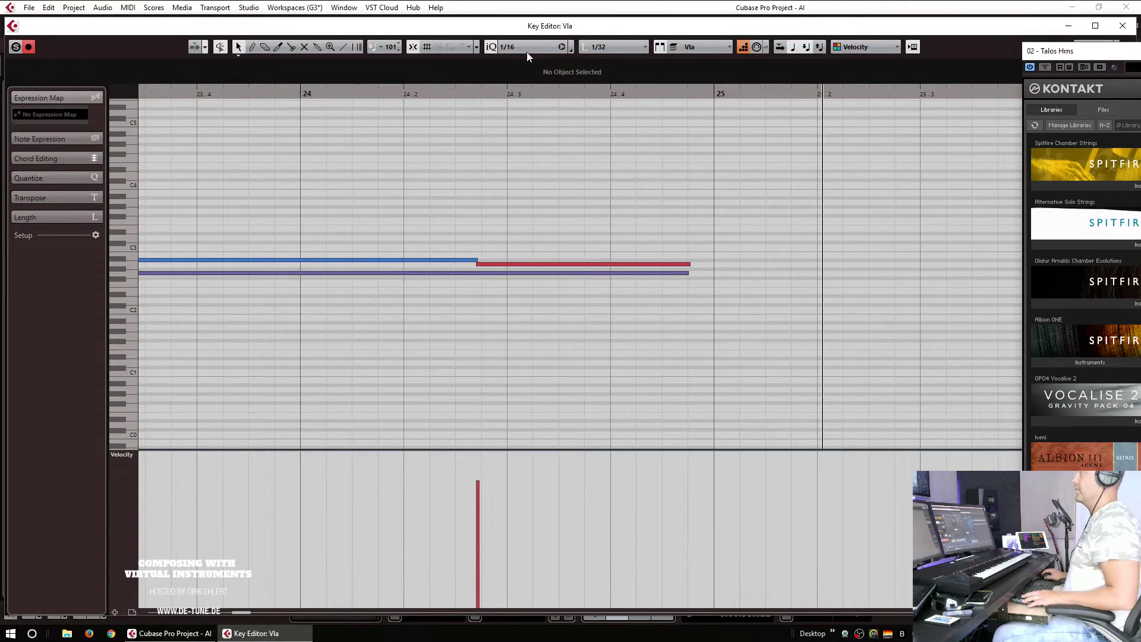
{"action": "left_click", "coordinate": [533, 52]}
{"action": "left_click", "coordinate": [548, 91]}
{"action": "scroll", "coordinate": [528, 110], "scroll_direction": "left", "scroll_amount": 3}
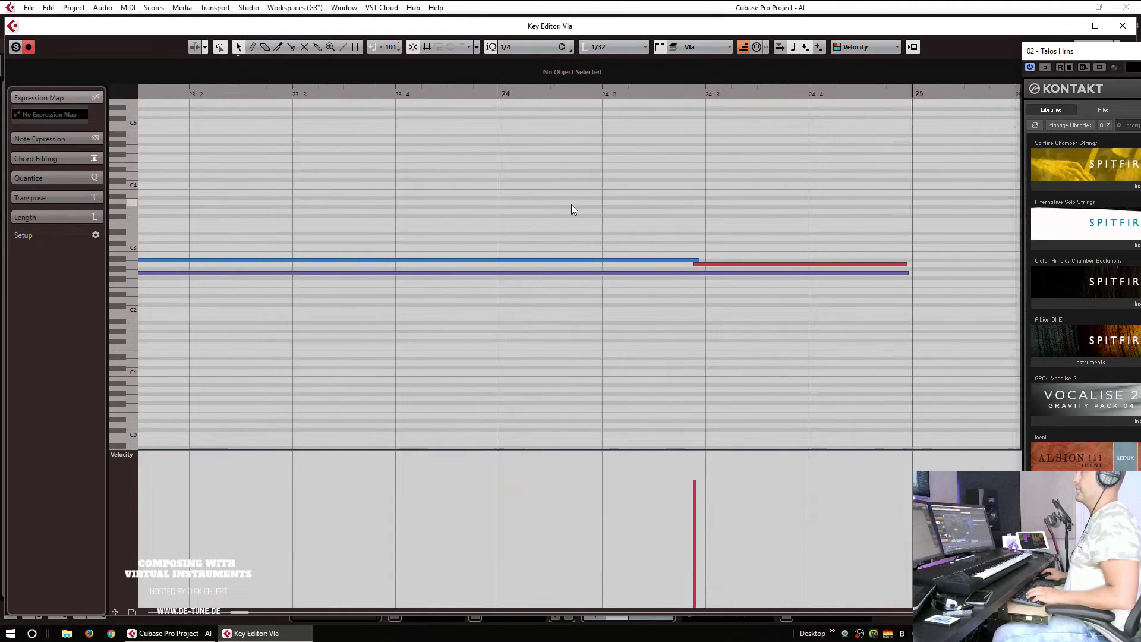
{"action": "scroll", "coordinate": [573, 203], "scroll_direction": "left", "scroll_amount": 5}
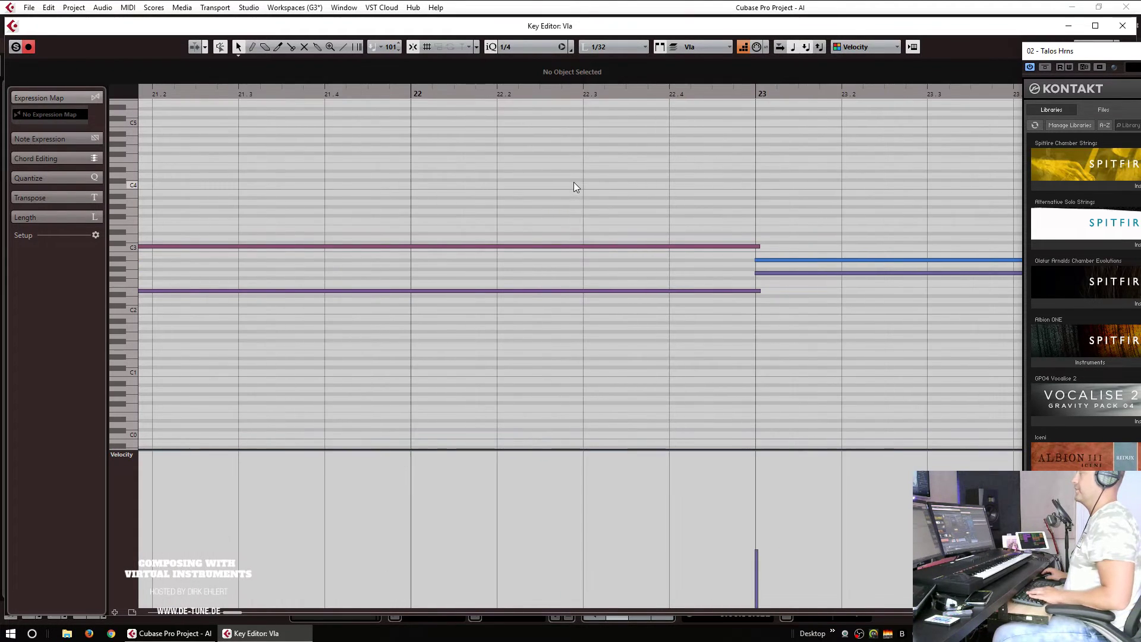
{"action": "key", "text": "g"}
{"action": "key", "text": "g"}
{"action": "key", "text": "g"}
{"action": "key", "text": "g"}
{"action": "key", "text": "Return"}
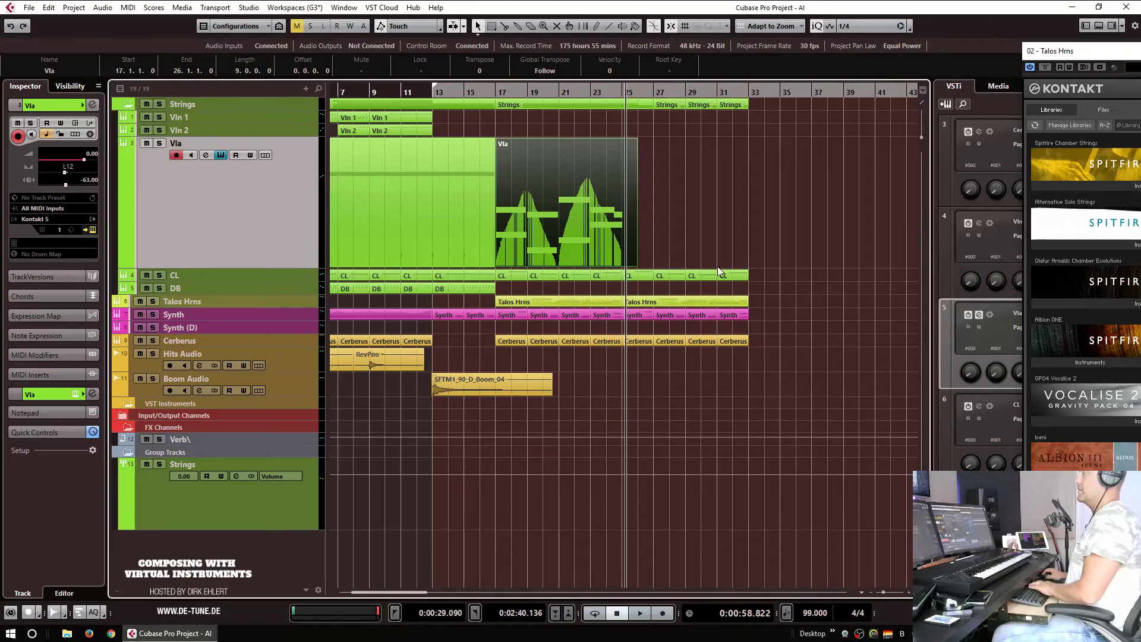
Step: Open the recorded Vla part together with the CL parts and play them soloed in the editor from bar 17
{"action": "left_click_drag", "start_coordinate": [781, 275], "coordinate": [522, 185]}
{"action": "key", "text": "Return"}
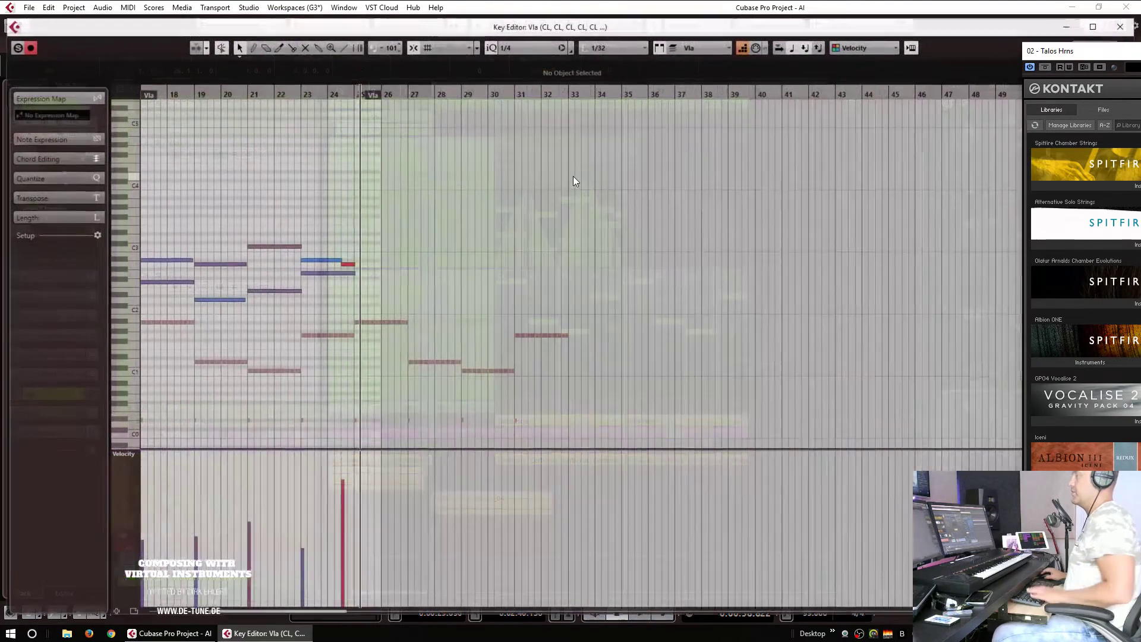
{"action": "scroll", "coordinate": [565, 142], "scroll_direction": "left", "scroll_amount": 3}
{"action": "left_click", "coordinate": [532, 91]}
{"action": "key", "text": "space"}
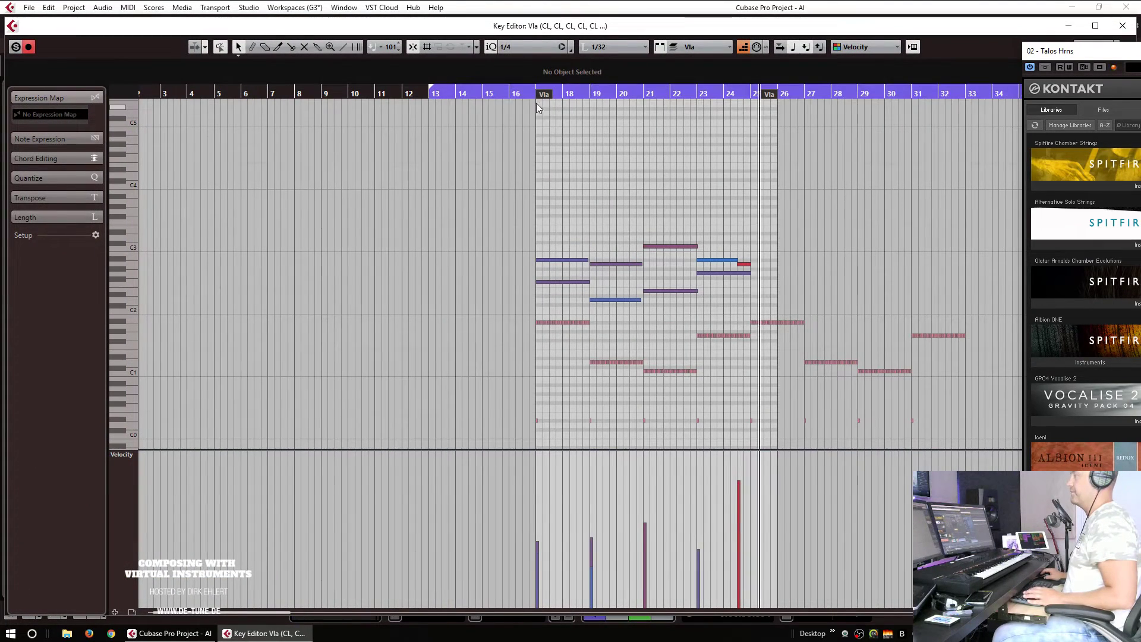
{"action": "key", "text": "s"}
{"action": "left_click_drag", "start_coordinate": [529, 96], "coordinate": [529, 102]}
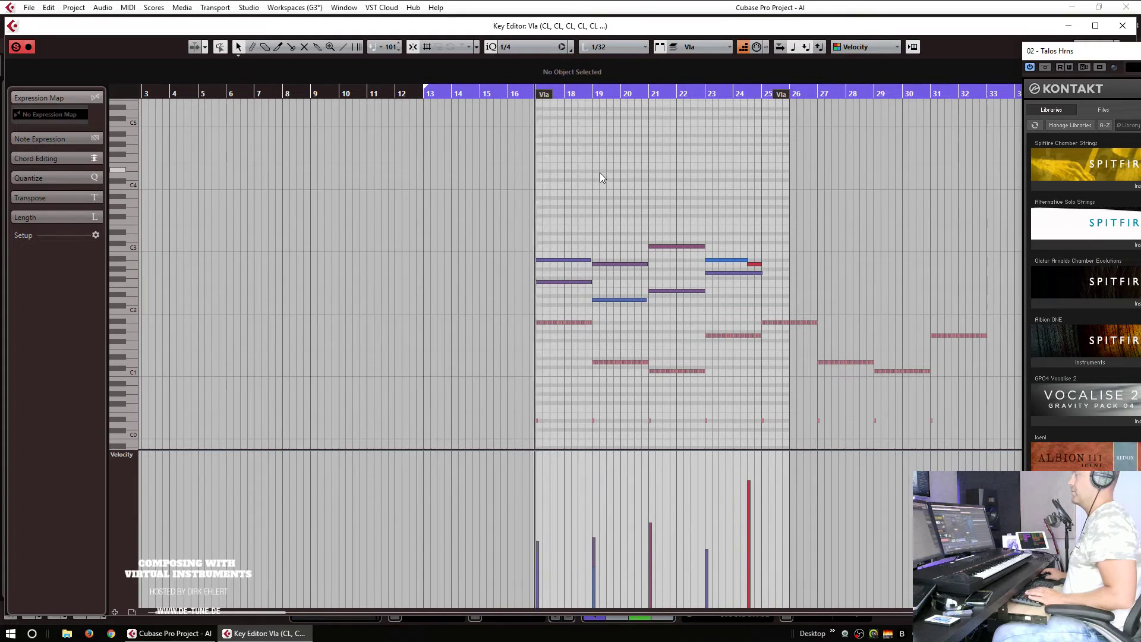
Step: Show the Modulation (CC1) lane and redraw the start of the viola curve at bar 17 with a higher, gentler rise
{"action": "scroll", "coordinate": [618, 199], "scroll_direction": "up", "scroll_amount": 3}
{"action": "scroll", "coordinate": [597, 208], "scroll_direction": "up", "scroll_amount": 2}
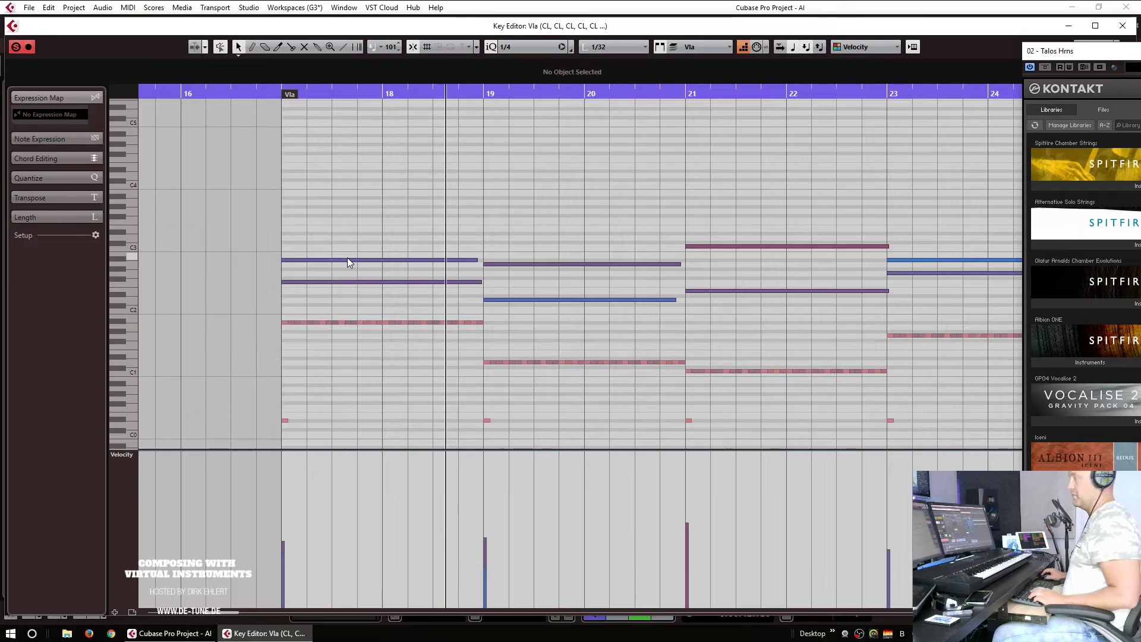
{"action": "key", "text": "ctrl+1"}
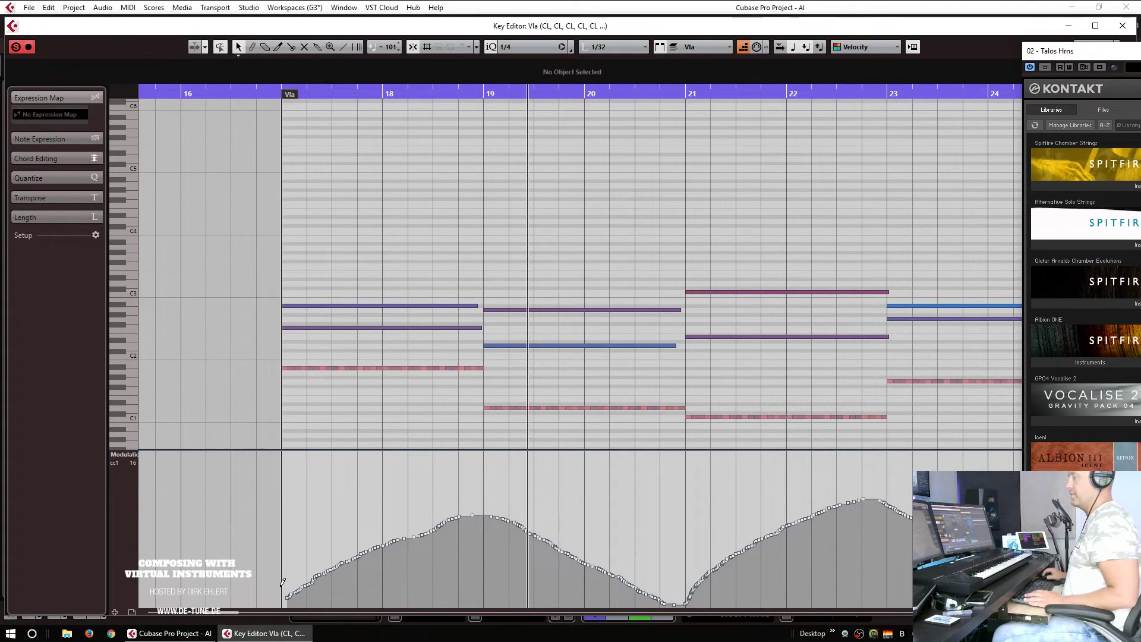
{"action": "left_click_drag", "start_coordinate": [281, 587], "coordinate": [317, 581]}
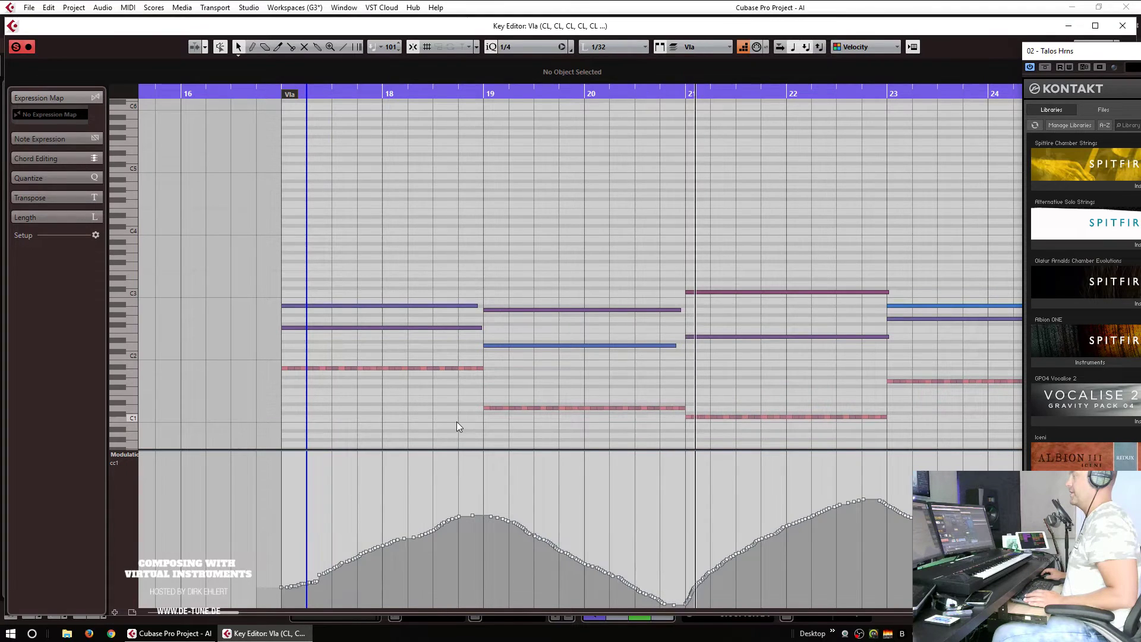
Step: Listen to the viola and cello passage through bar 24 and close the editor
{"action": "key", "text": "g"}
{"action": "key", "text": "g"}
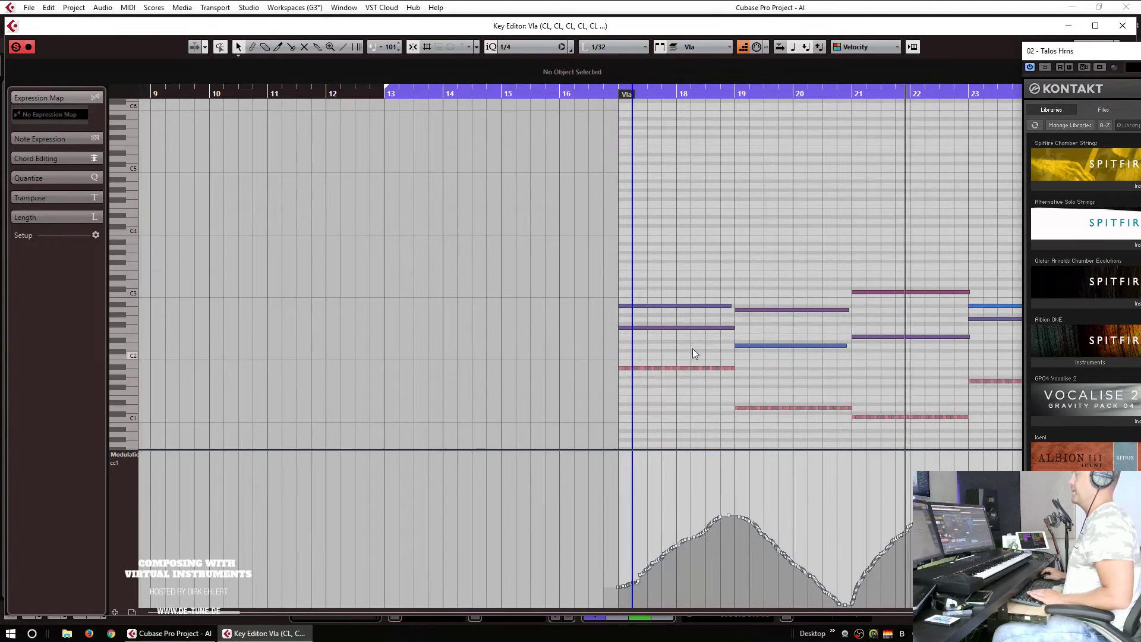
{"action": "key", "text": "g"}
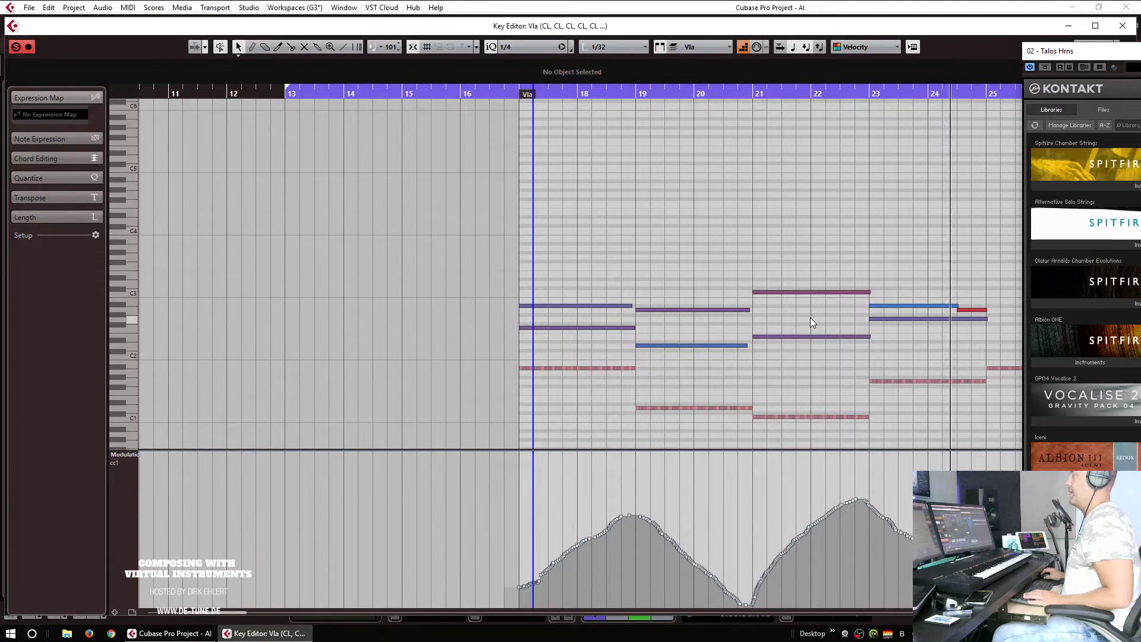
{"action": "key", "text": "space"}
{"action": "key", "text": "Return"}
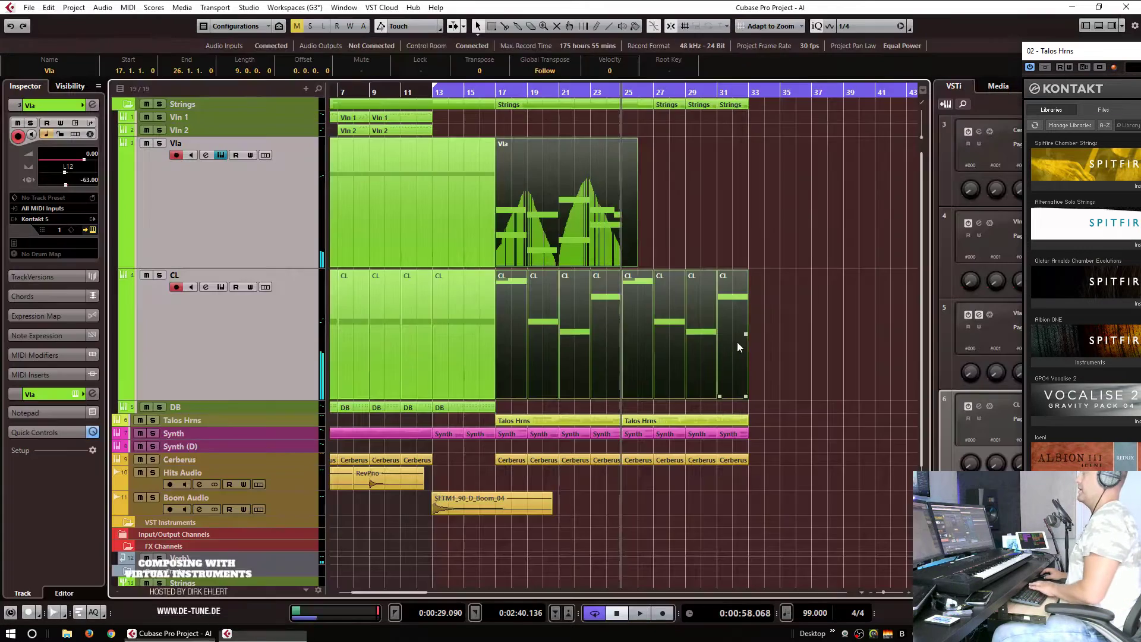
Step: Record a sustained Vln 1 line from bar 15 to about bar 25, with long notes at bars 17 and 21
{"action": "left_click", "coordinate": [237, 196]}
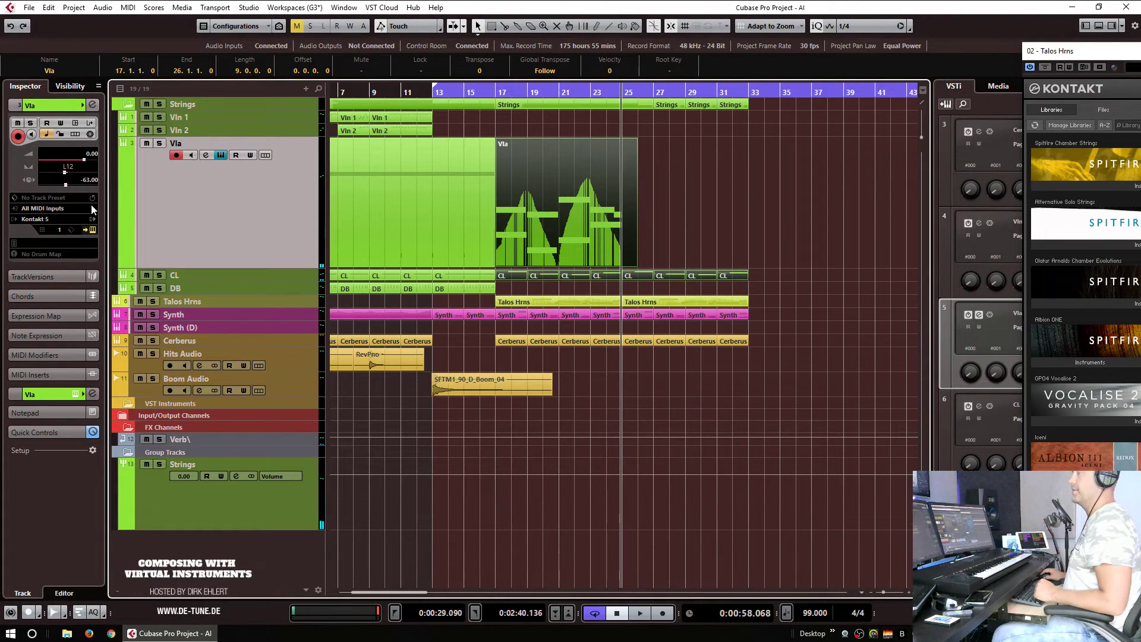
{"action": "left_click", "coordinate": [220, 119]}
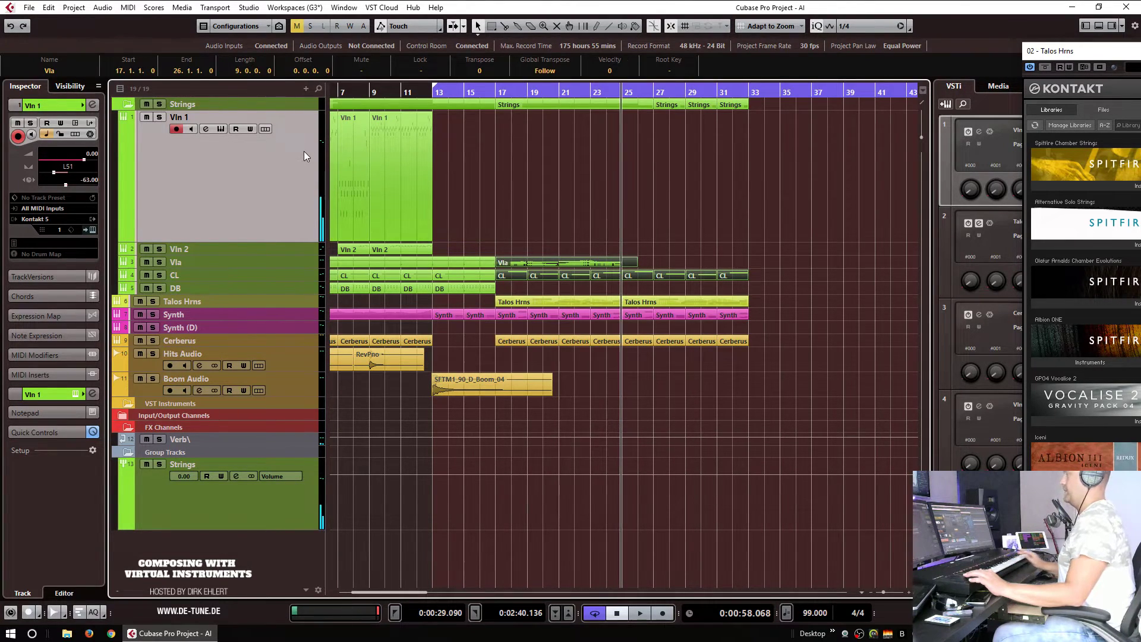
{"action": "left_click", "coordinate": [464, 88]}
{"action": "left_click", "coordinate": [462, 93]}
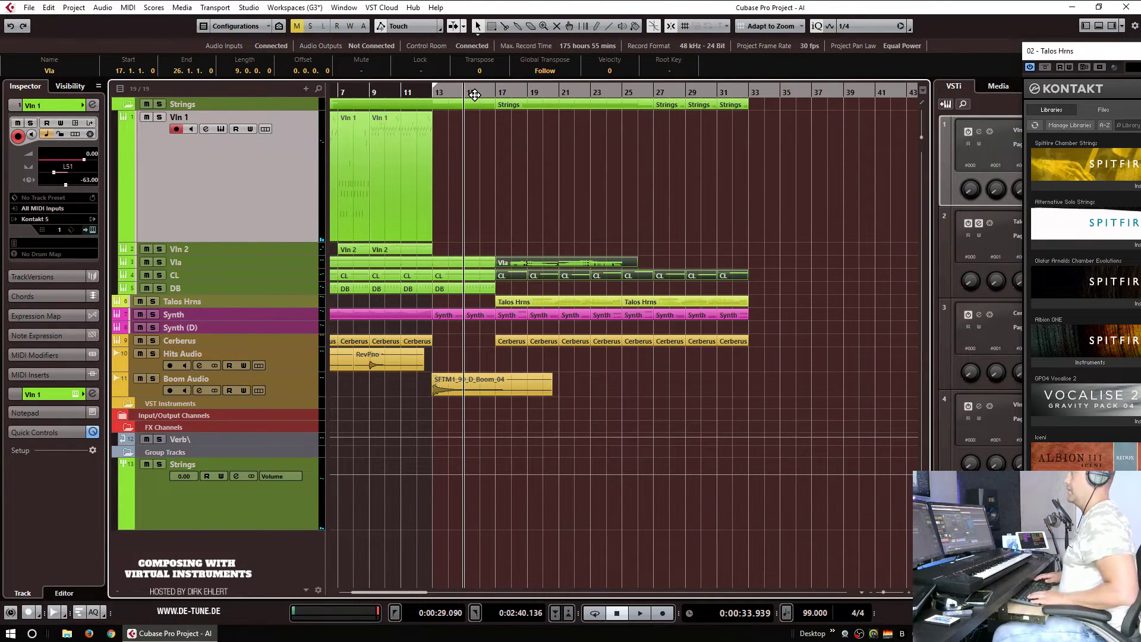
{"action": "key", "text": "KP_Multiply"}
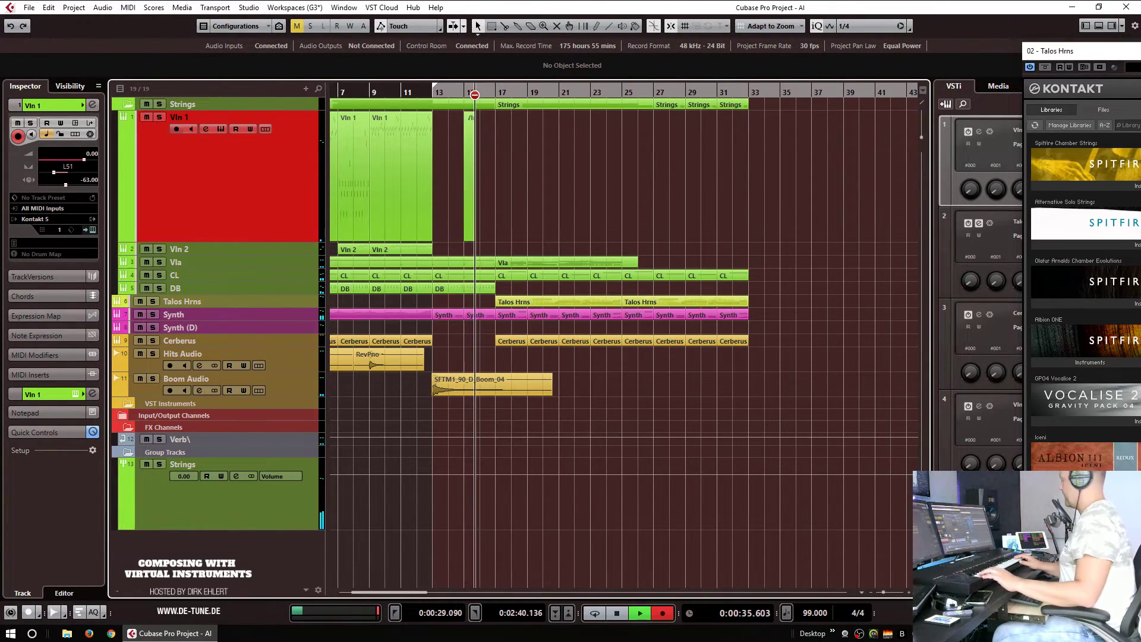
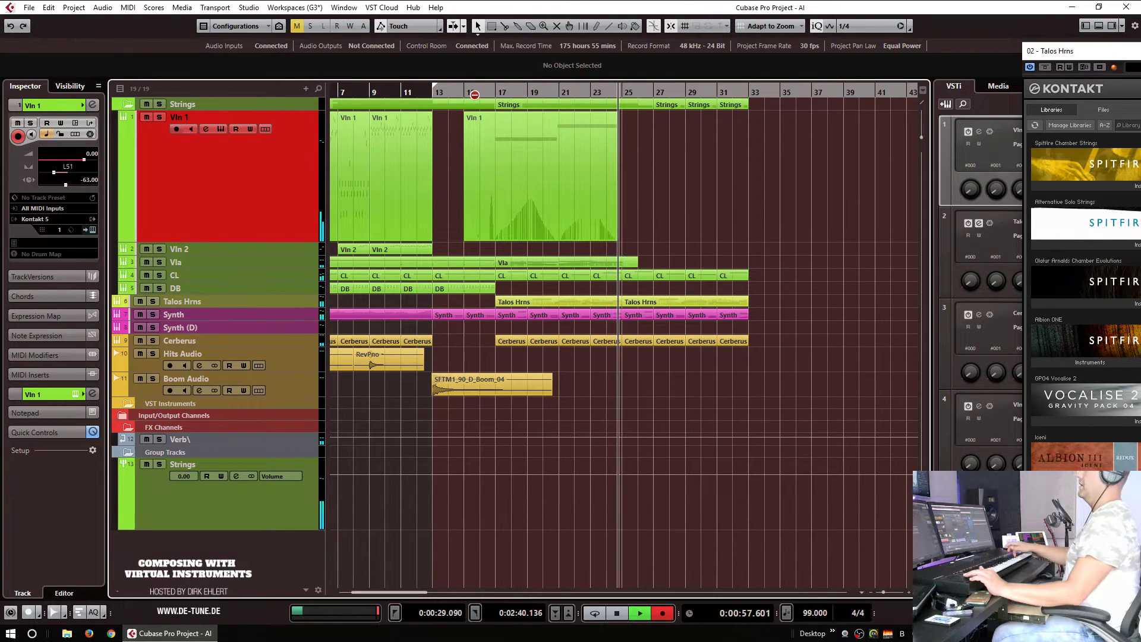
{"action": "key", "text": "space"}
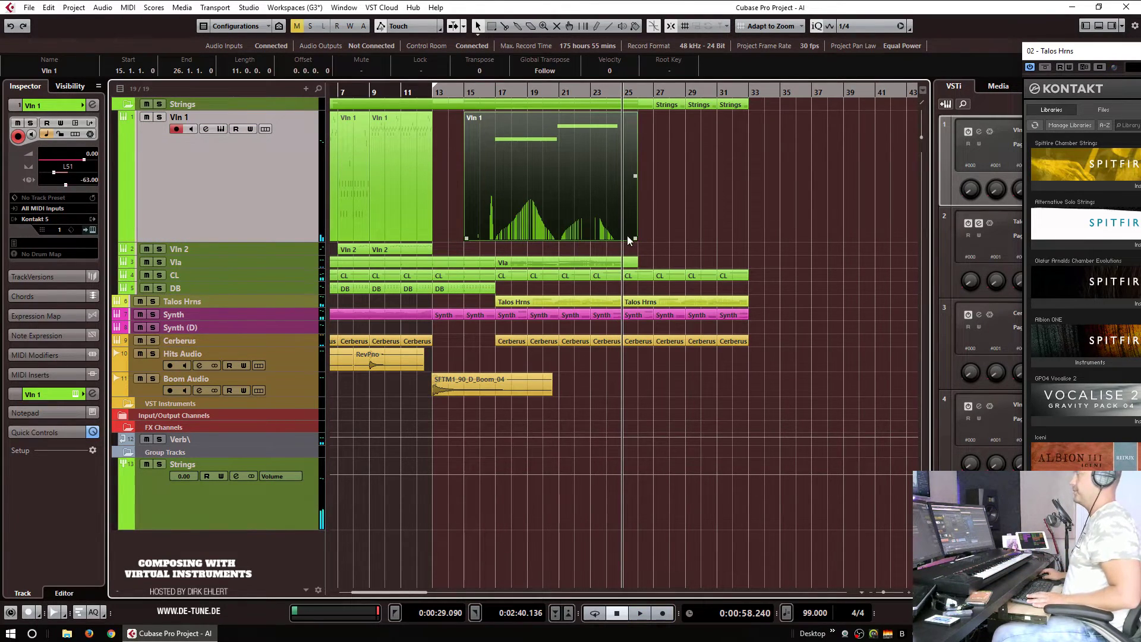
Step: Trim the recorded Vln 1 part to run from bar 17 to bar 25 and check its notes in the editor
{"action": "left_click_drag", "start_coordinate": [635, 237], "coordinate": [621, 238]}
{"action": "left_click_drag", "start_coordinate": [466, 237], "coordinate": [496, 237]}
{"action": "double_click", "coordinate": [501, 214]}
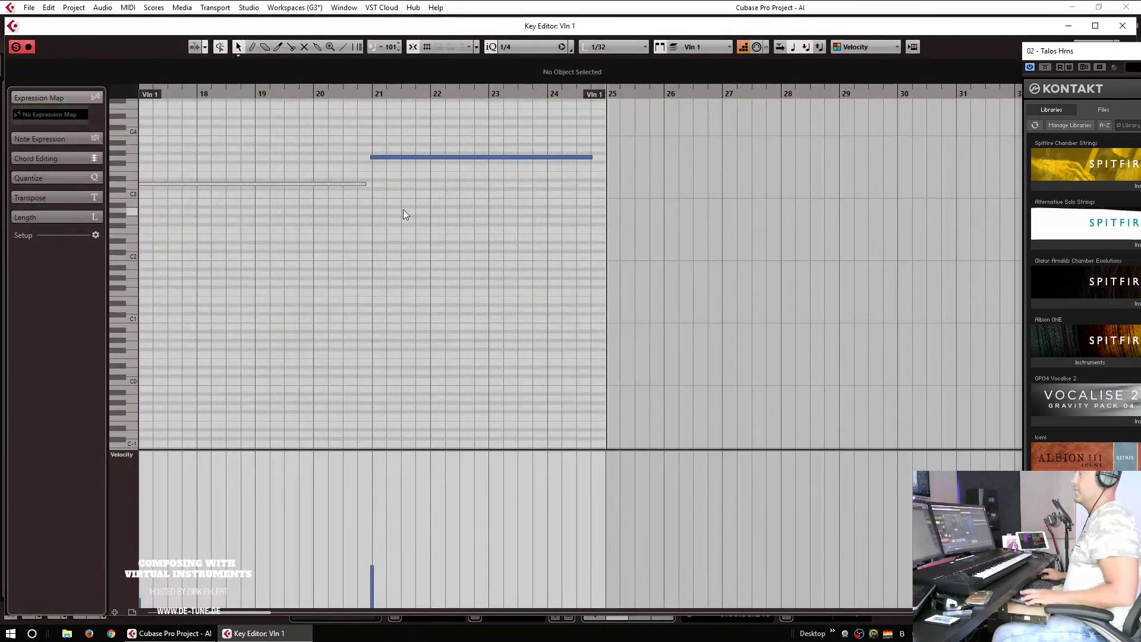
{"action": "scroll", "coordinate": [426, 212], "scroll_direction": "left", "scroll_amount": 5}
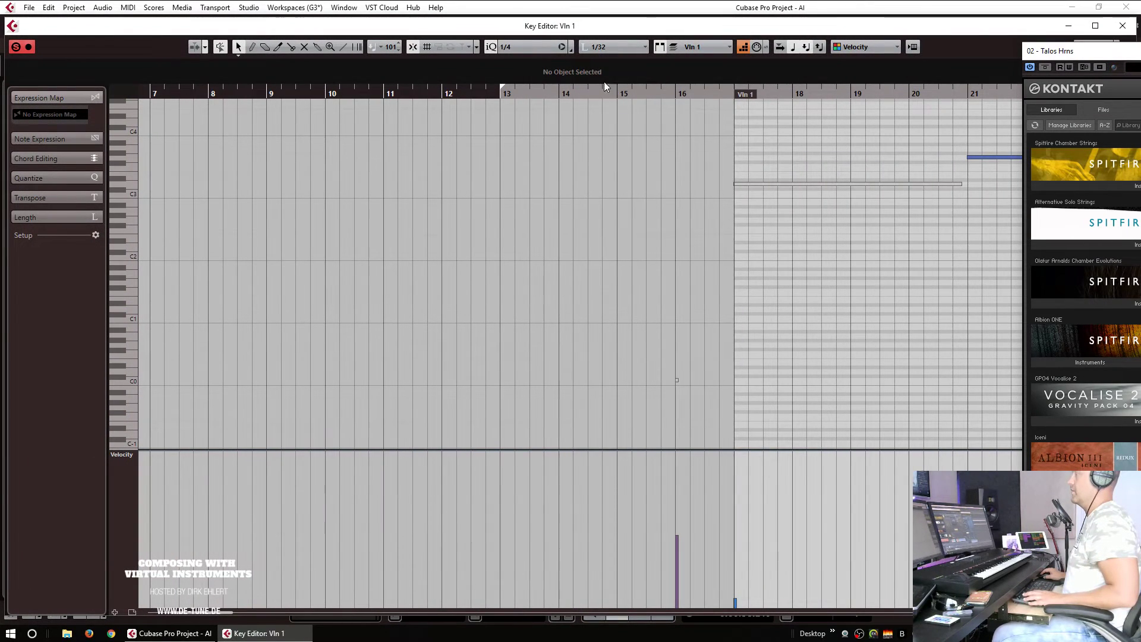
{"action": "key", "text": "Escape"}
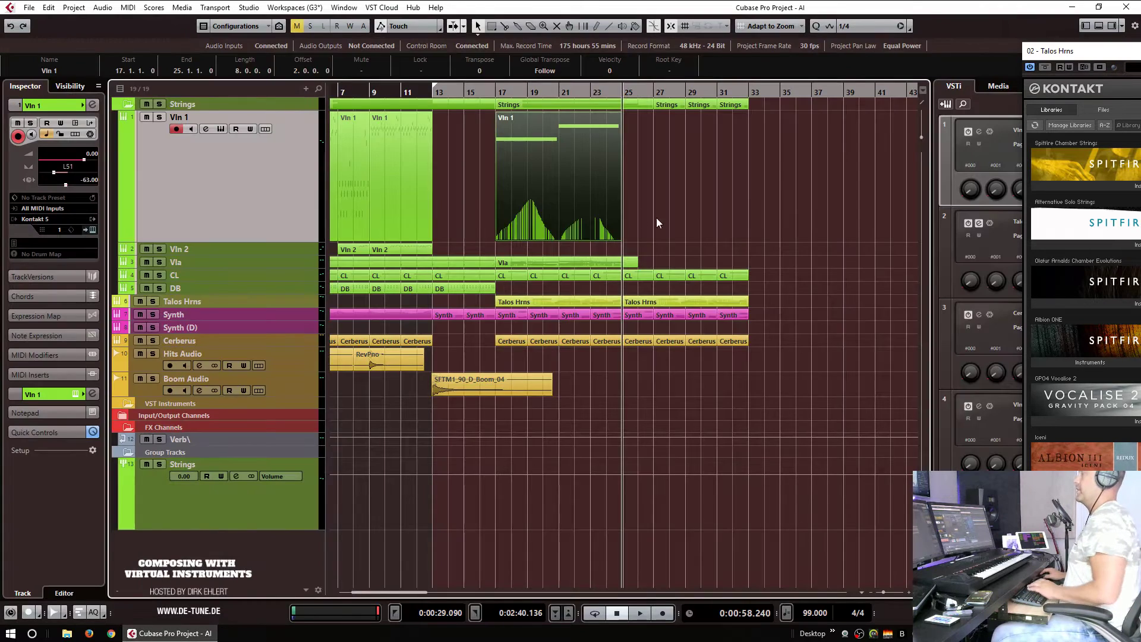
Step: Move the Vln 1 keyswitch note from bar 16 to the start of bar 17 and play the part back with the arrangement
{"action": "left_click_drag", "start_coordinate": [473, 91], "coordinate": [479, 92]}
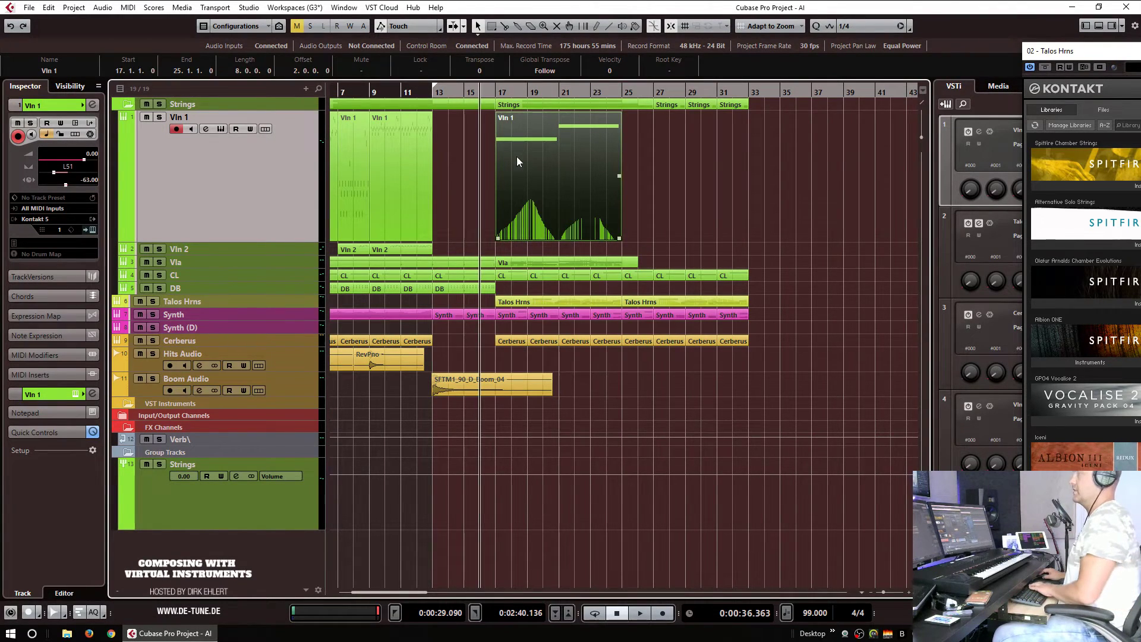
{"action": "double_click", "coordinate": [509, 237]}
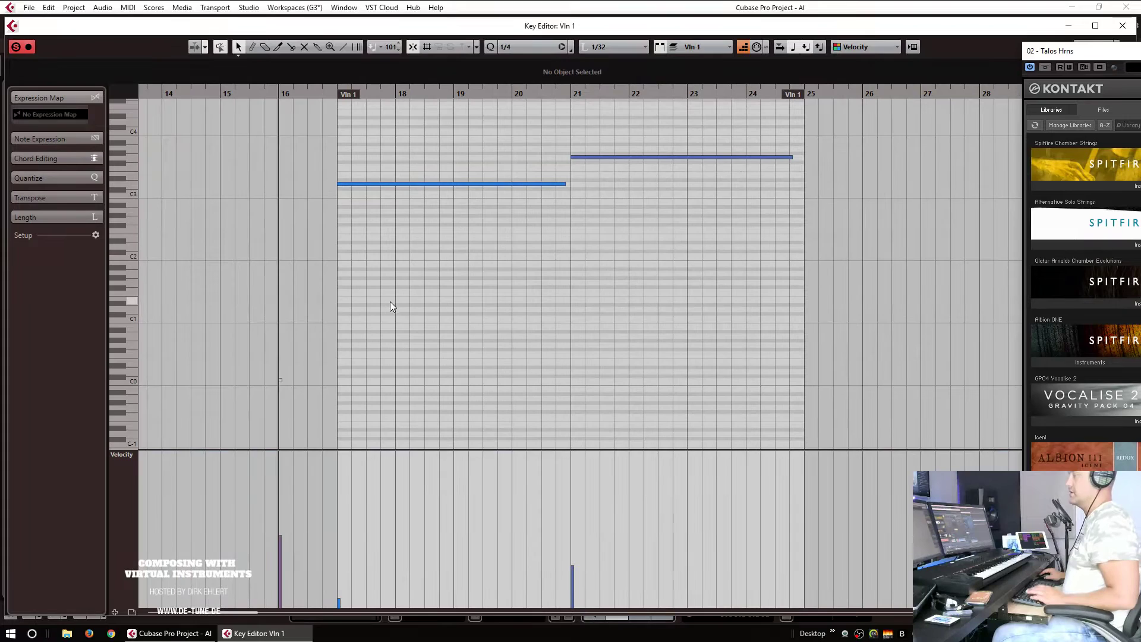
{"action": "left_click_drag", "start_coordinate": [278, 320], "coordinate": [339, 321]}
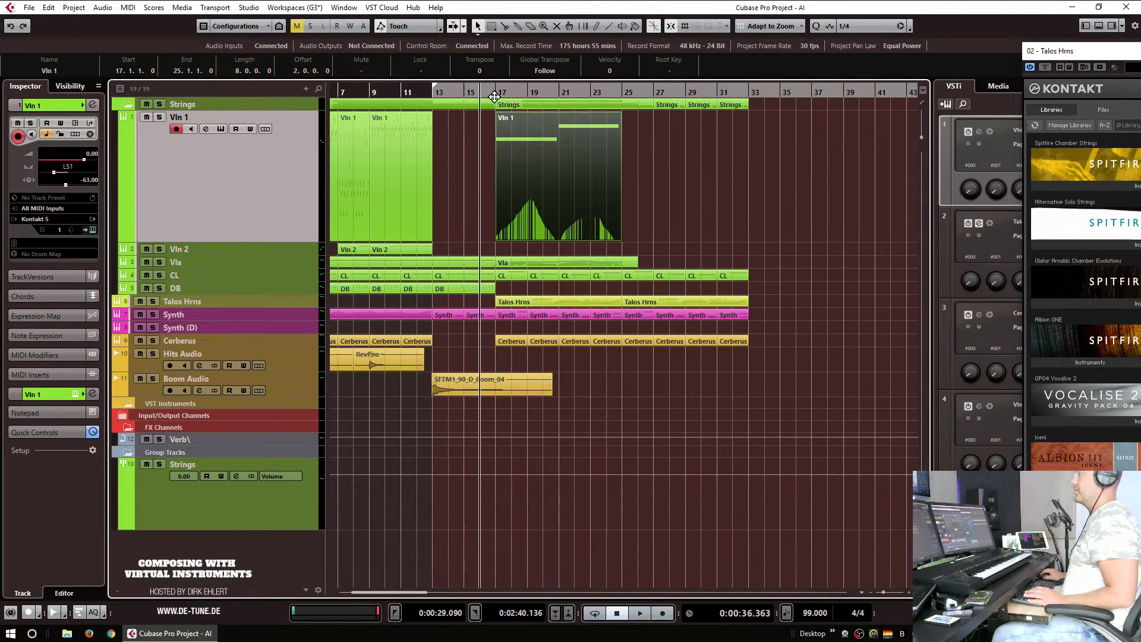
{"action": "key", "text": "space"}
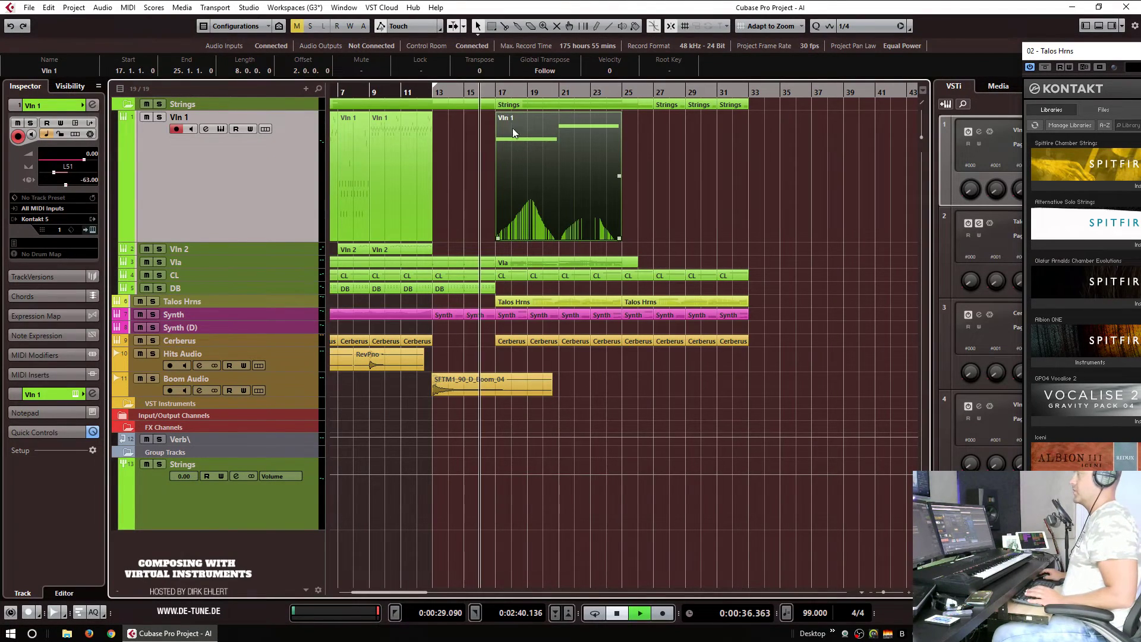
{"action": "key", "text": "h"}
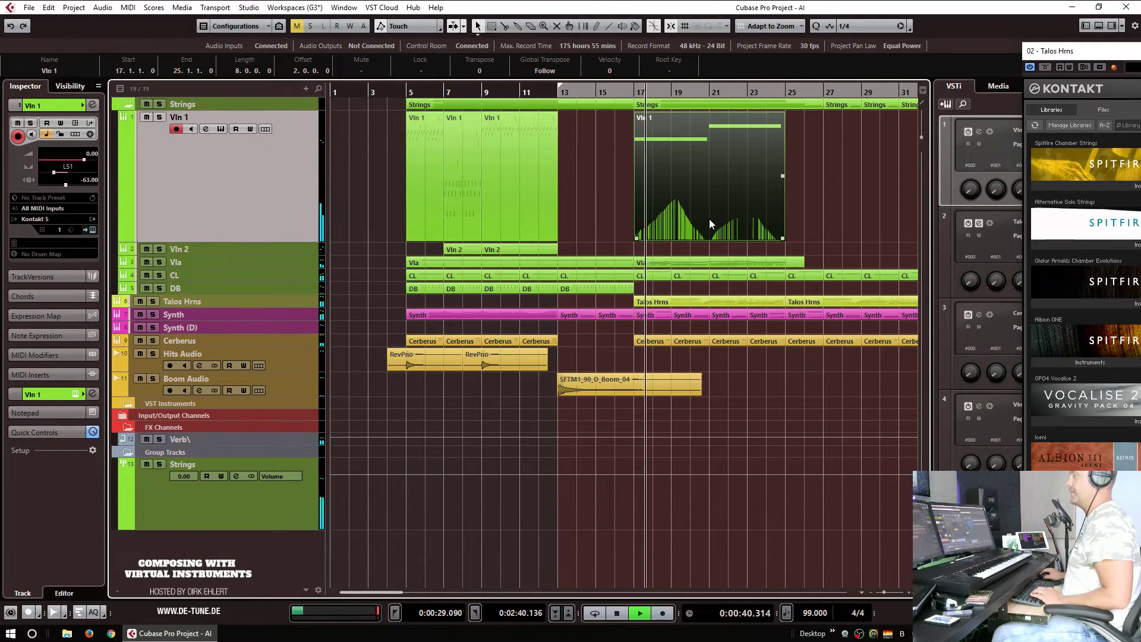
{"action": "key", "text": "g"}
{"action": "key", "text": "g"}
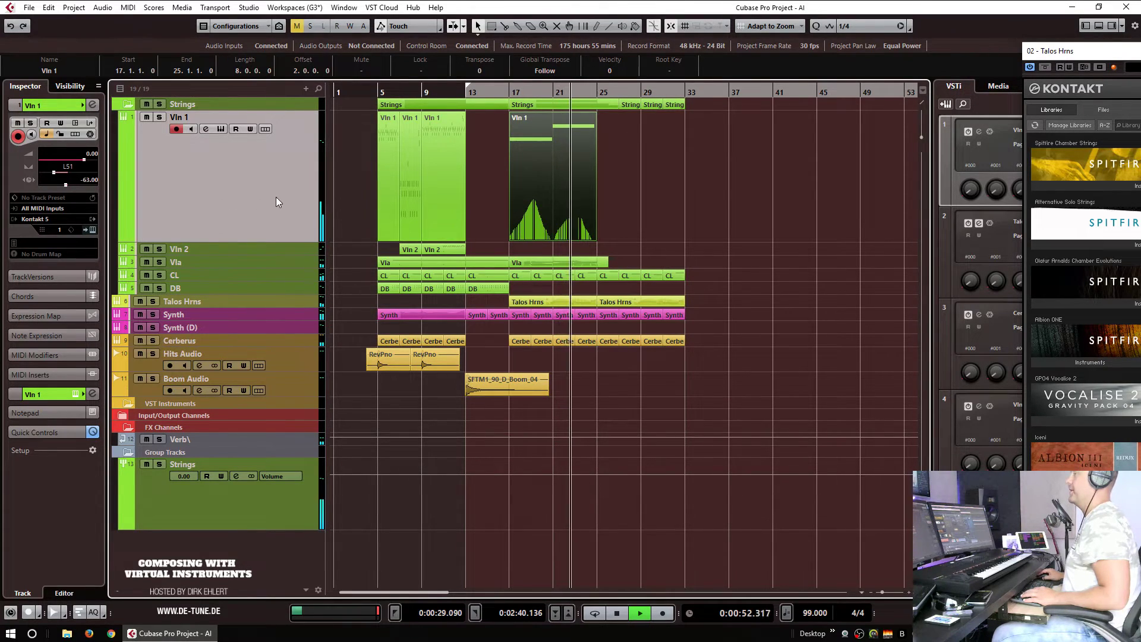
{"action": "key", "text": "space"}
Step: Copy the bar 17 Vln 1 part onto the Vln 2 track at the same position and play it from bar 17
{"action": "left_click_drag", "start_coordinate": [540, 201], "coordinate": [542, 245]}
{"action": "left_click", "coordinate": [508, 92]}
{"action": "key", "text": "space"}
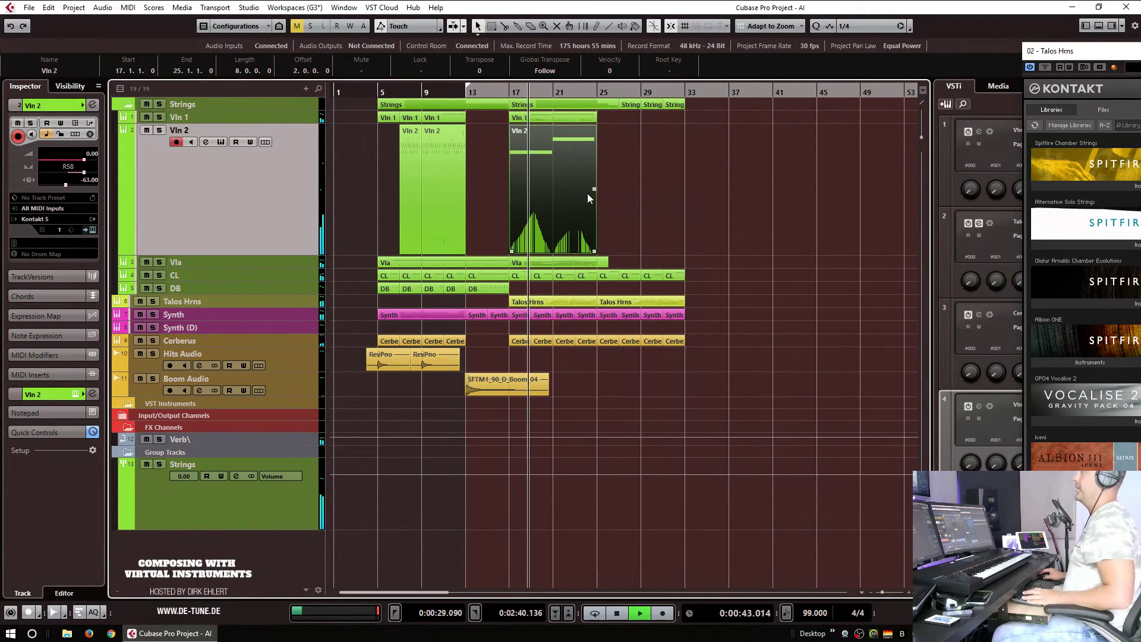
Step: In the Vln 2 part, lower the bar 21 note to E3, split it at bar 23 and lower the second half two semitones
{"action": "double_click", "coordinate": [549, 183]}
{"action": "left_click_drag", "start_coordinate": [414, 162], "coordinate": [423, 180]}
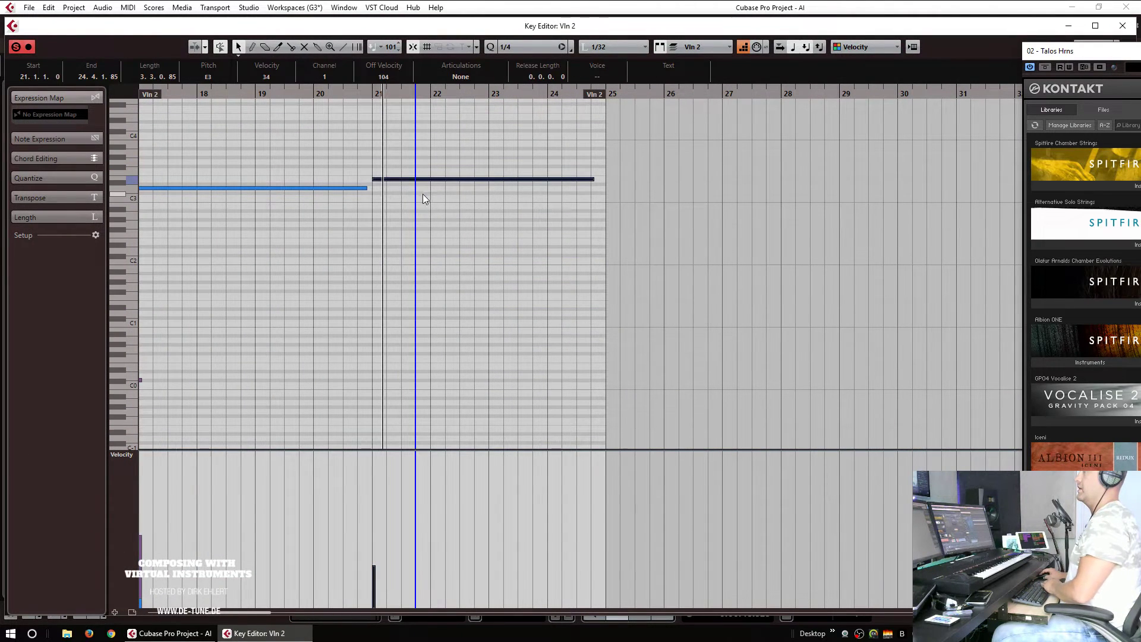
{"action": "left_click", "coordinate": [490, 180], "text": "alt"}
{"action": "key", "text": "Down"}
{"action": "key", "text": "Down"}
{"action": "key", "text": "Return"}
Step: Play back the revised Vln 2 line and shorten the Vla part so it ends at bar 25
{"action": "left_click", "coordinate": [538, 92]}
{"action": "key", "text": "space"}
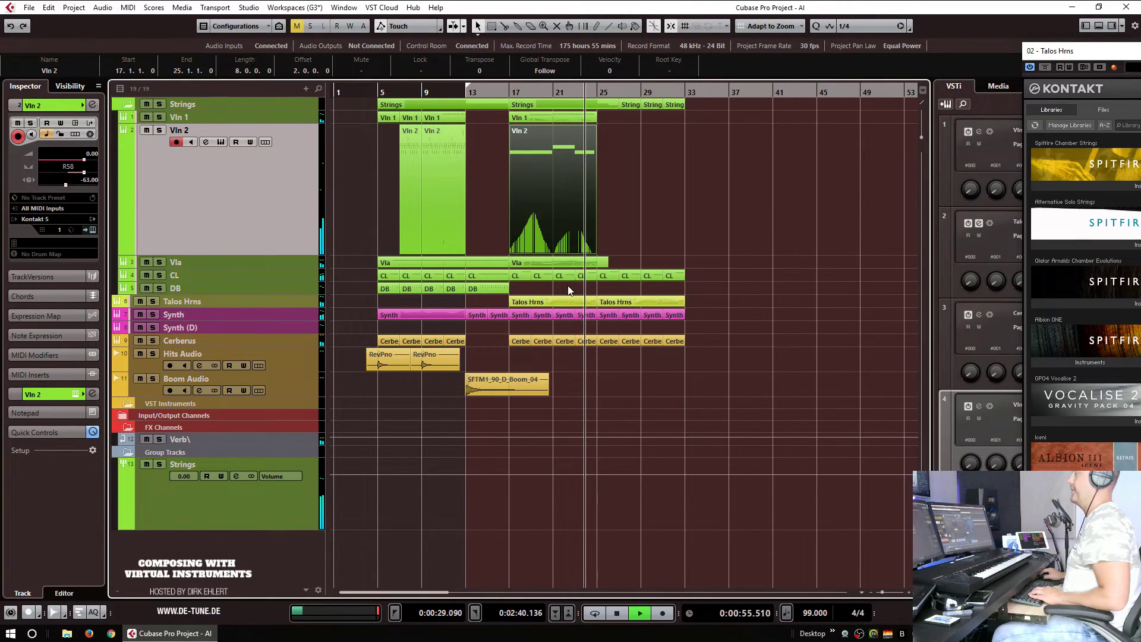
{"action": "left_click", "coordinate": [601, 263]}
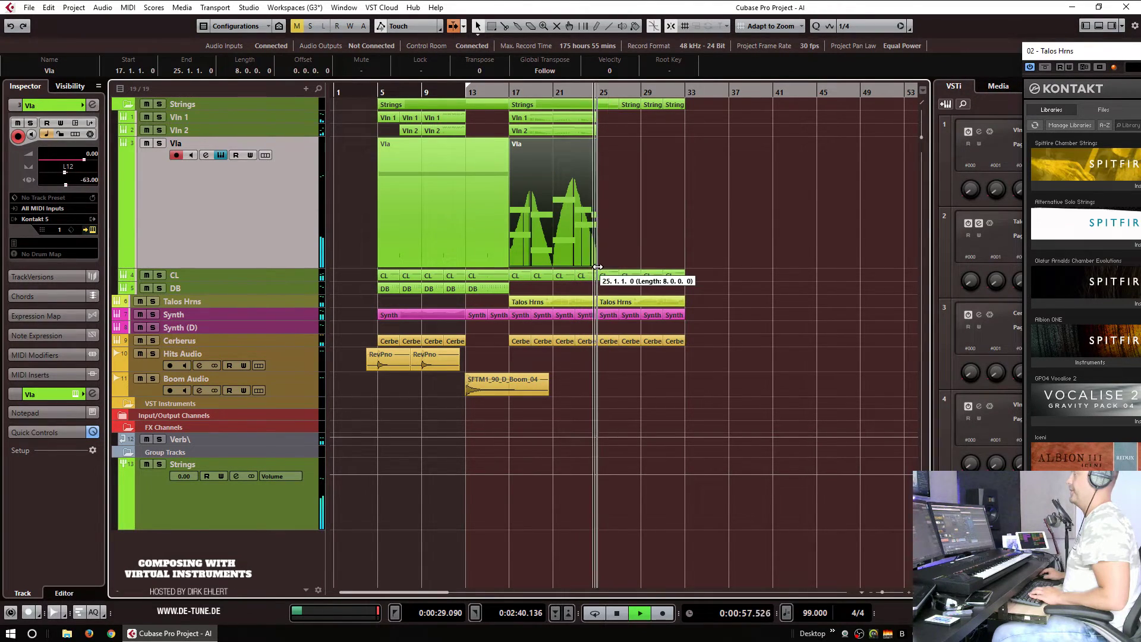
{"action": "key", "text": "space"}
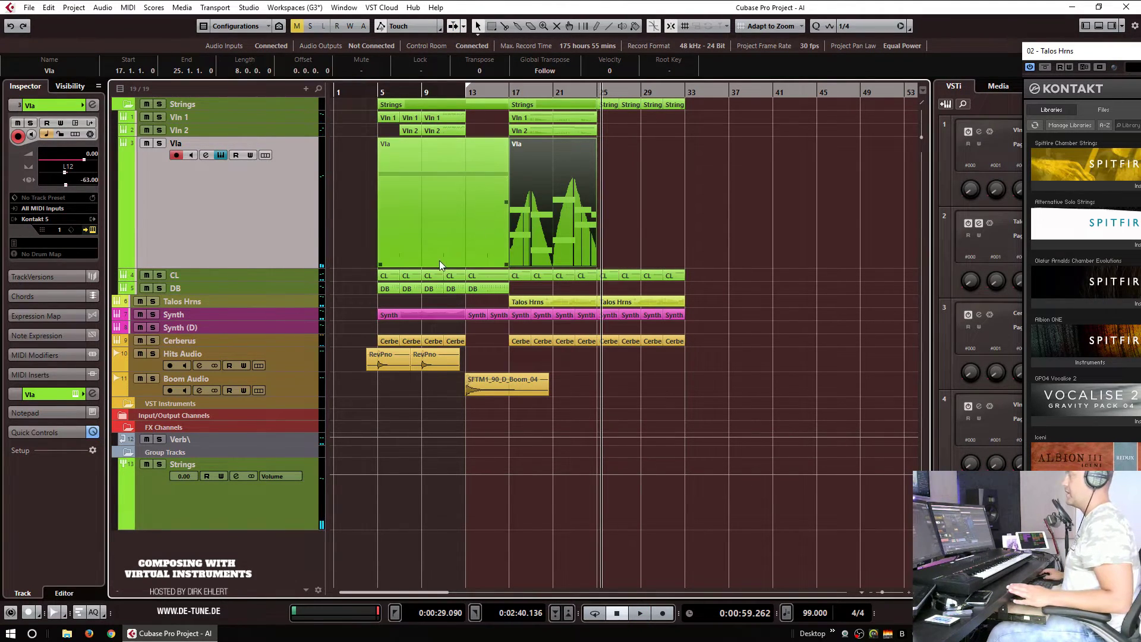
Step: Create a DB part from bar 19 to bar 21 and draw a low keyswitch note in bar 20
{"action": "left_click", "coordinate": [260, 288]}
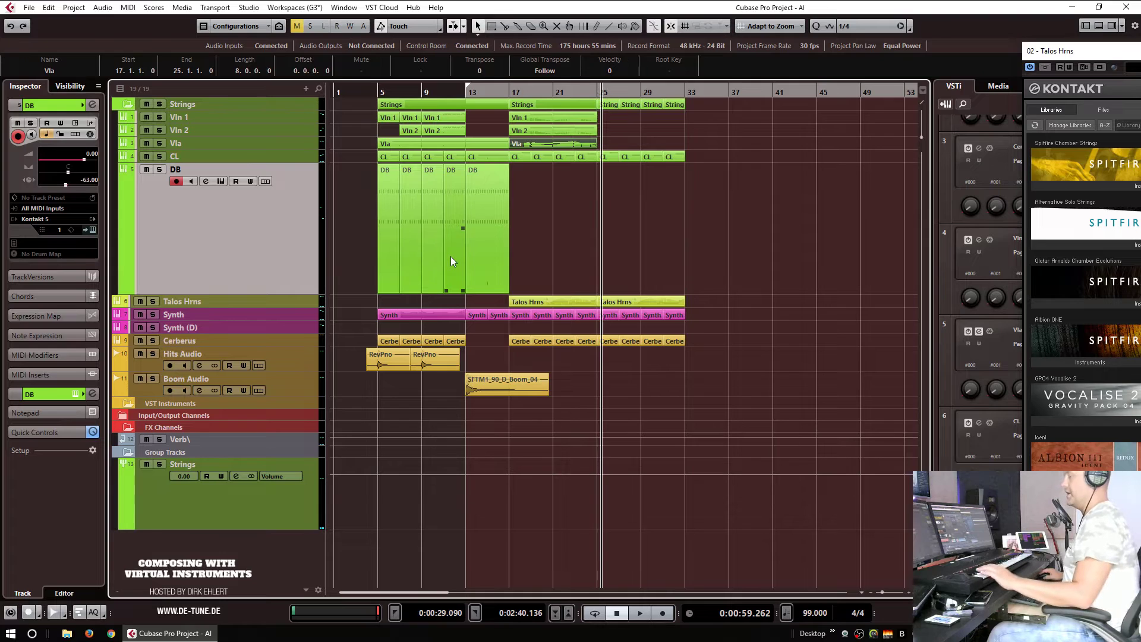
{"action": "left_click_drag", "start_coordinate": [541, 229], "coordinate": [547, 235]}
{"action": "double_click", "coordinate": [534, 242]}
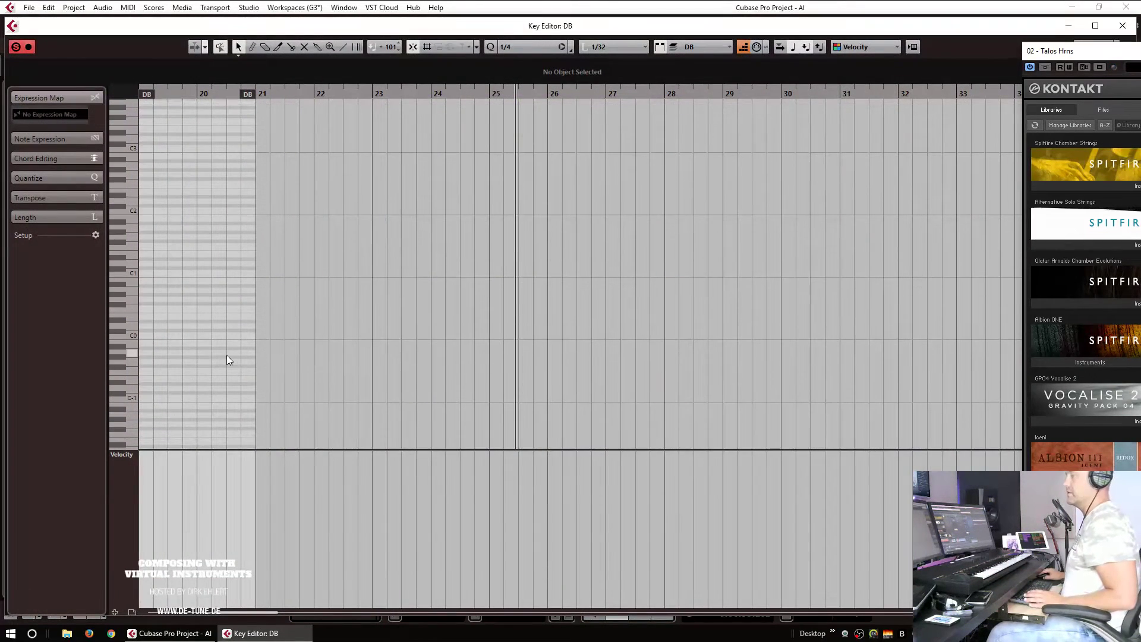
{"action": "left_click", "coordinate": [231, 396], "text": "alt"}
{"action": "key", "text": "Escape"}
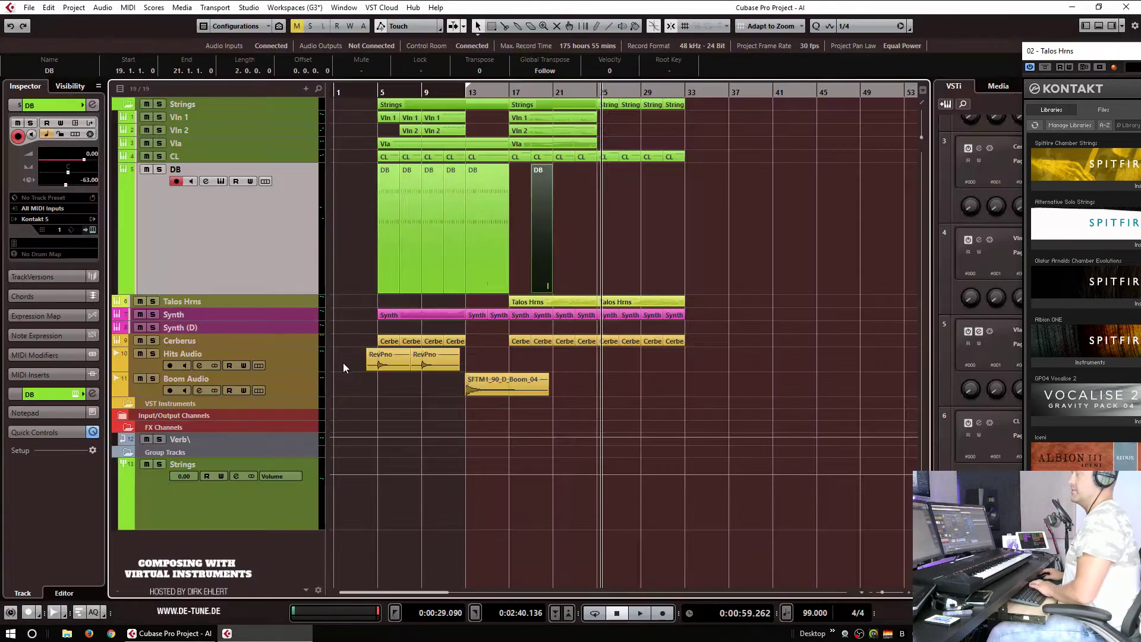
Step: Record a sustained DB line from bar 20 to about bar 29
{"action": "left_click", "coordinate": [551, 91]}
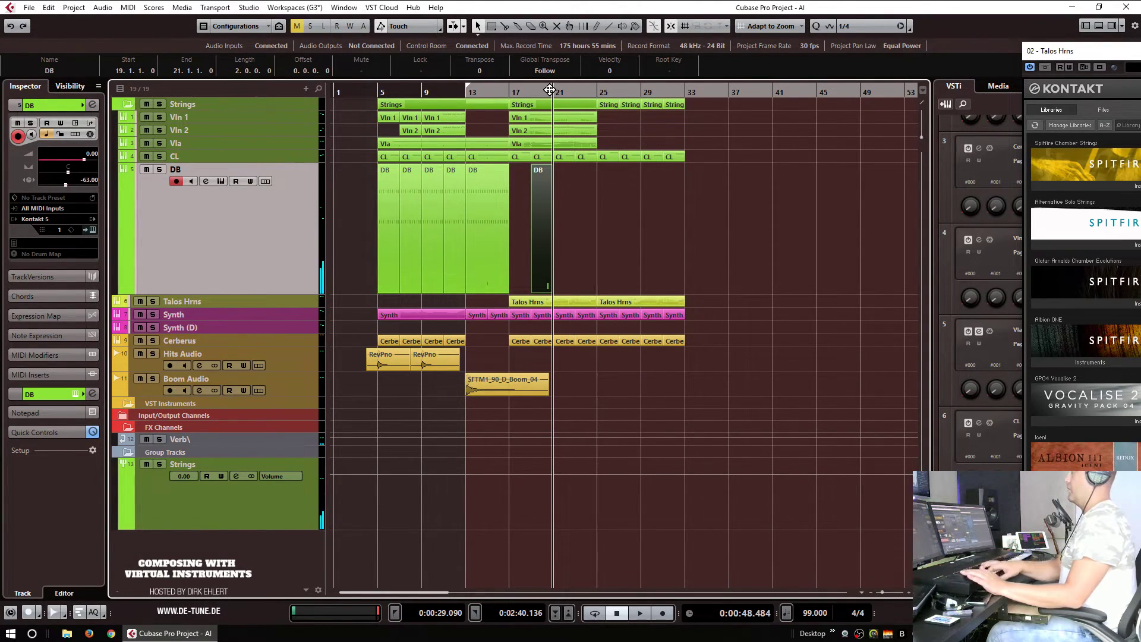
{"action": "left_click_drag", "start_coordinate": [549, 90], "coordinate": [543, 91]}
{"action": "key", "text": "KP_Multiply"}
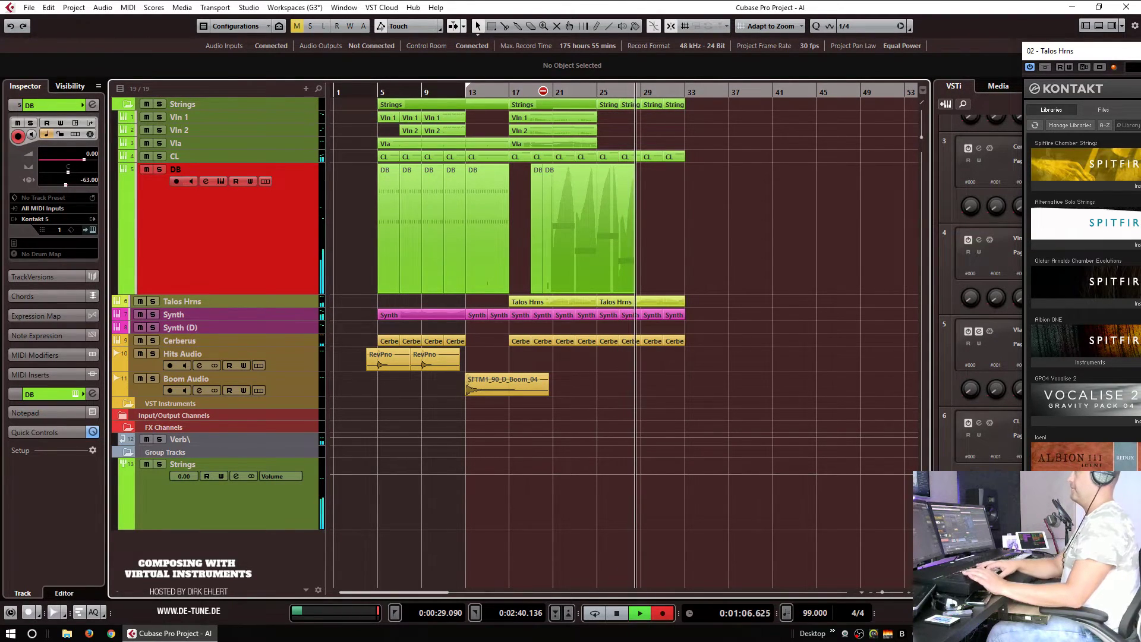
{"action": "key", "text": "space"}
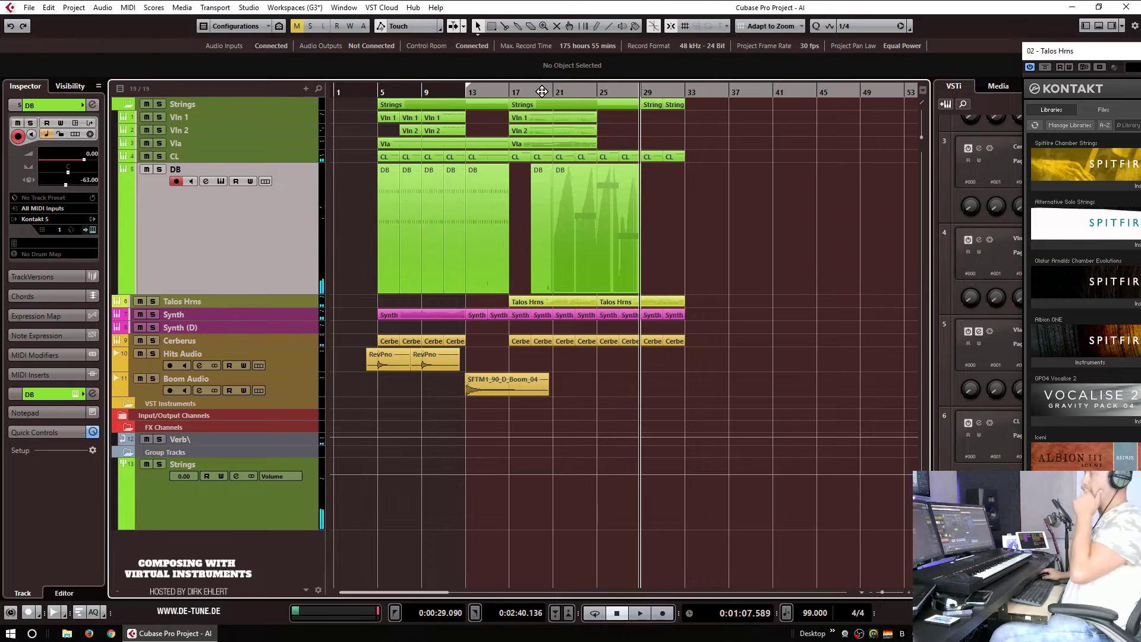
Step: Raise the repeated notes of the CL part at bar 27 by three semitones and play the passage back
{"action": "double_click", "coordinate": [626, 156]}
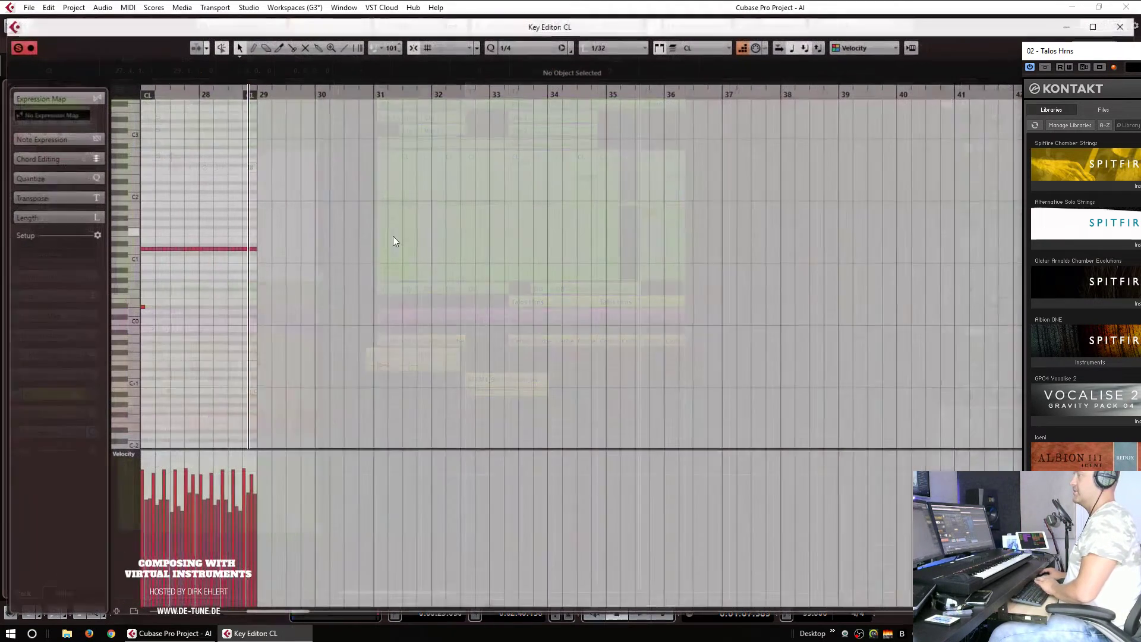
{"action": "left_click_drag", "start_coordinate": [135, 289], "coordinate": [145, 272]}
{"action": "key", "text": "Up"}
{"action": "key", "text": "Up"}
{"action": "key", "text": "Up"}
{"action": "key", "text": "Return"}
{"action": "left_click", "coordinate": [595, 95]}
{"action": "key", "text": "space"}
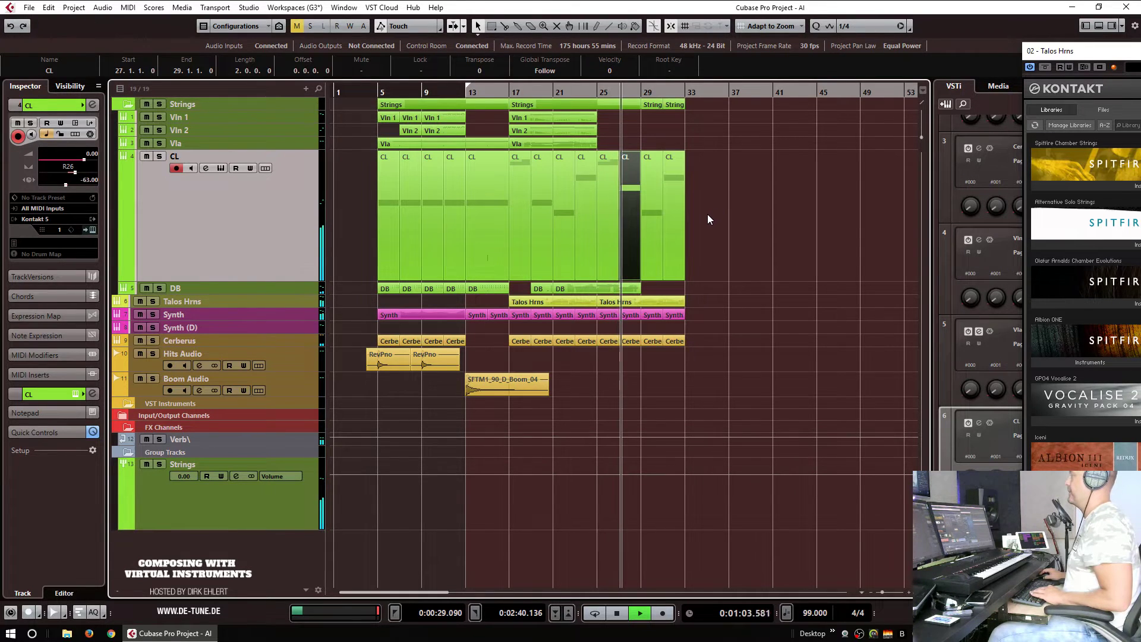
{"action": "key", "text": "space"}
Step: Transpose all notes of the Synth part at bar 27 up three semitones
{"action": "left_click", "coordinate": [530, 315]}
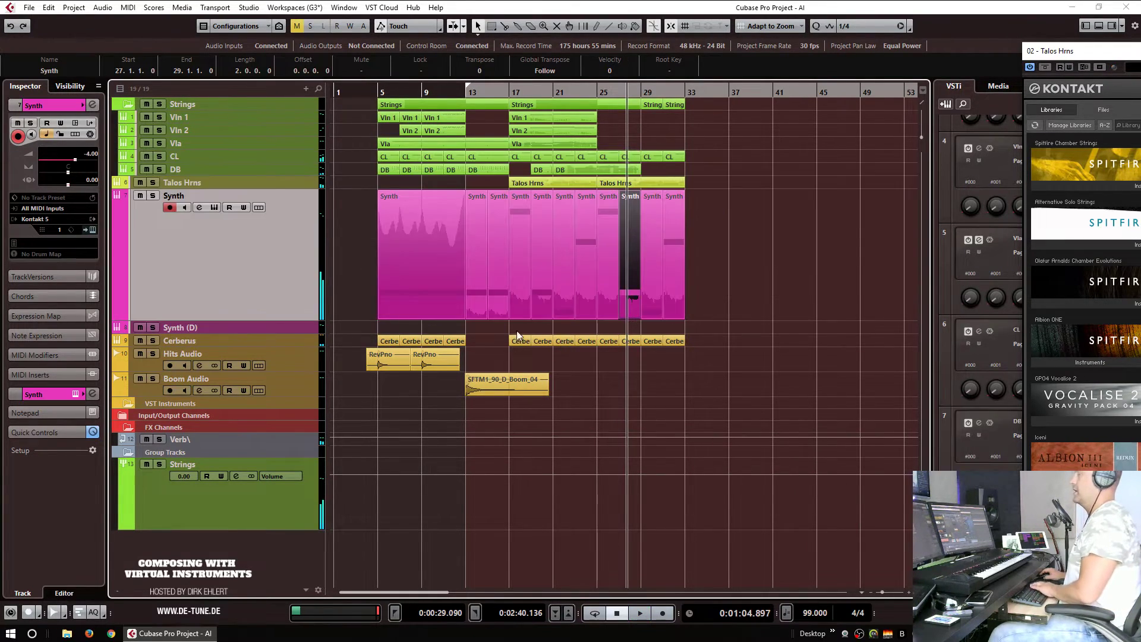
{"action": "key", "text": "Return"}
{"action": "key", "text": "ctrl+a"}
{"action": "key", "text": "Up"}
{"action": "key", "text": "Up"}
{"action": "key", "text": "Up"}
{"action": "key", "text": "Up"}
{"action": "key", "text": "Down"}
{"action": "key", "text": "Return"}
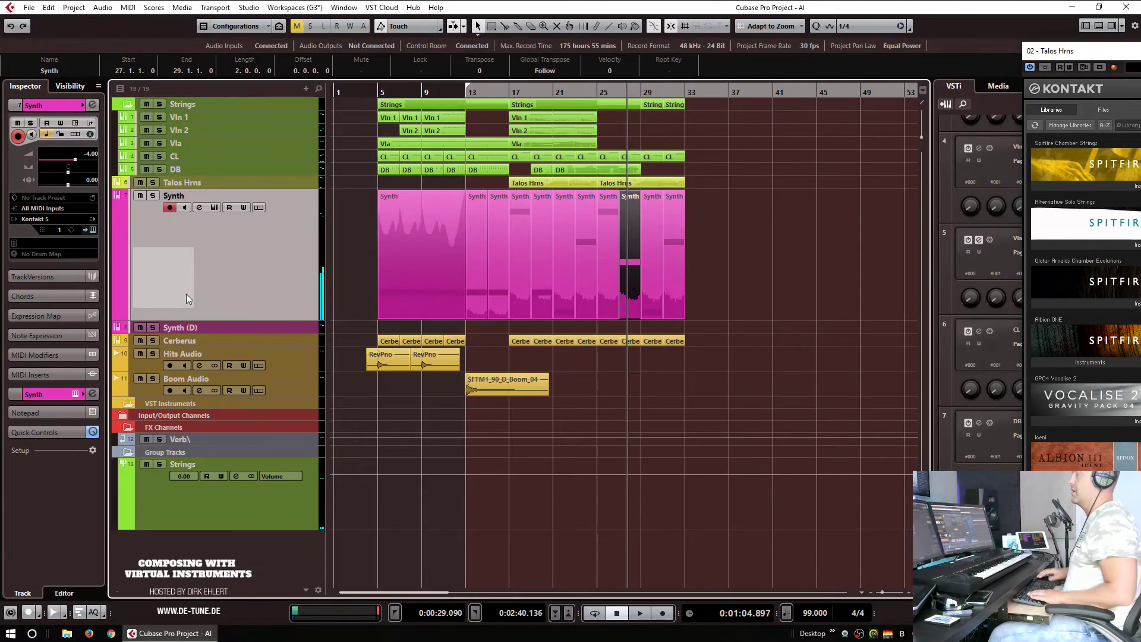
Step: Glue the Synth parts at bars 25 and 27 into one four-bar part
{"action": "key", "text": "4"}
{"action": "left_click", "coordinate": [564, 285]}
{"action": "key", "text": "1"}
Step: Reshape the joined Synth part's controller curve into a swell peaking near bar 27 and listen to the result
{"action": "left_click", "coordinate": [557, 294]}
{"action": "key", "text": "Return"}
{"action": "left_click_drag", "start_coordinate": [257, 504], "coordinate": [140, 588]}
{"action": "left_click_drag", "start_coordinate": [339, 458], "coordinate": [340, 432]}
{"action": "left_click_drag", "start_coordinate": [491, 532], "coordinate": [327, 609]}
{"action": "left_click_drag", "start_coordinate": [342, 456], "coordinate": [350, 433]}
{"action": "key", "text": "Return"}
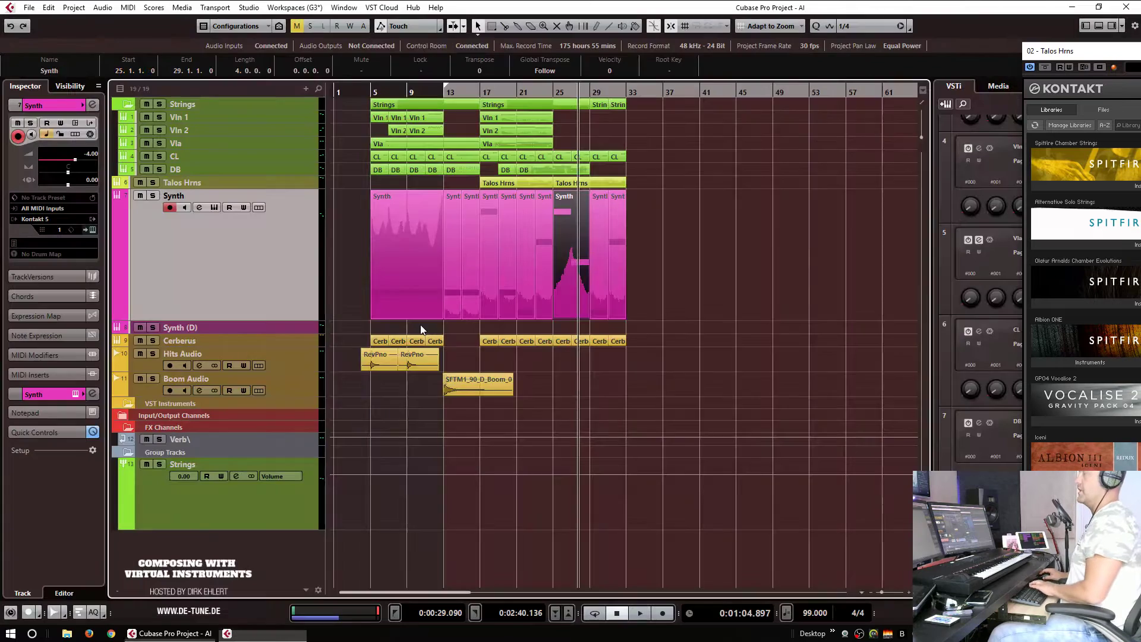
{"action": "key", "text": "space"}
{"action": "left_click", "coordinate": [735, 277]}
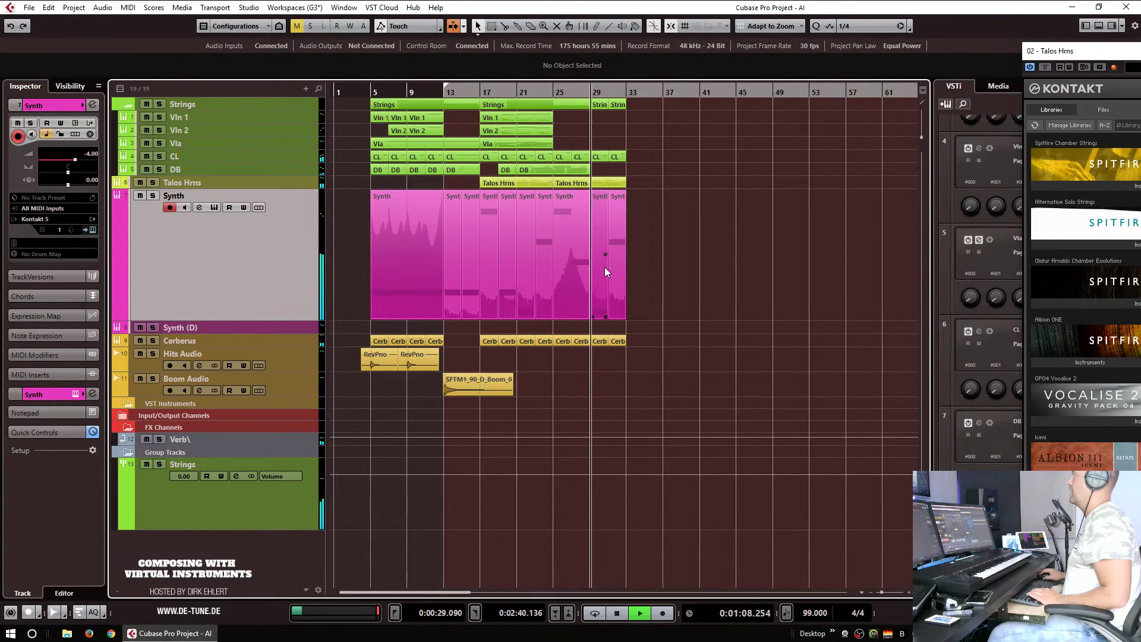
{"action": "key", "text": "space"}
Step: Open the Talos Hrns part at bar 25 and raise its short pickup and long note around bar 29
{"action": "double_click", "coordinate": [597, 181]}
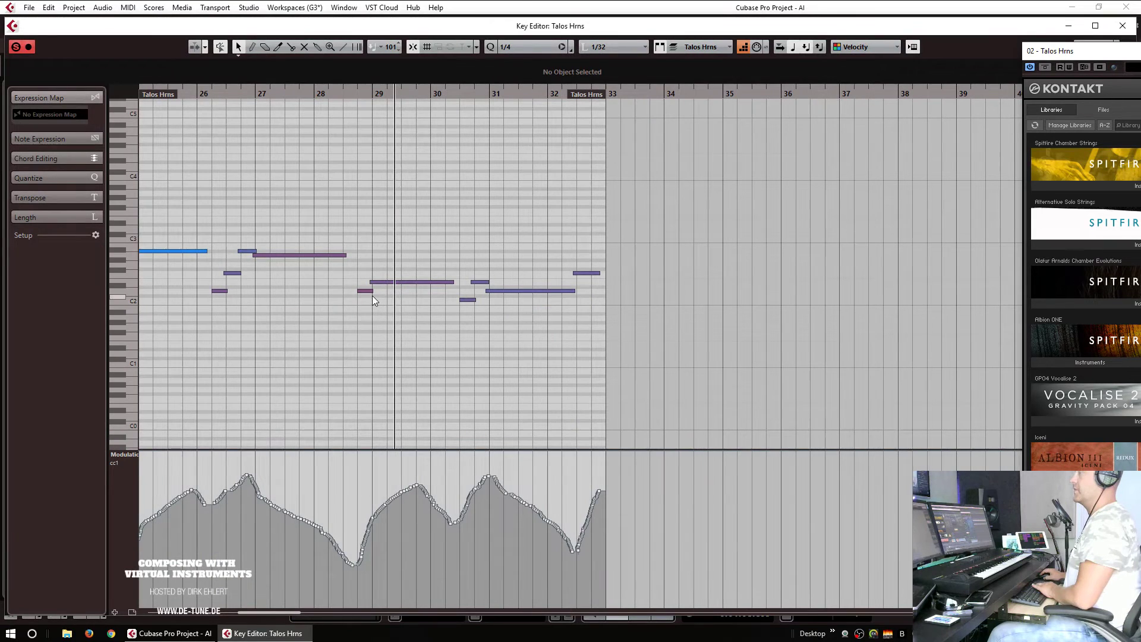
{"action": "left_click_drag", "start_coordinate": [366, 296], "coordinate": [398, 295]}
{"action": "key", "text": "Up"}
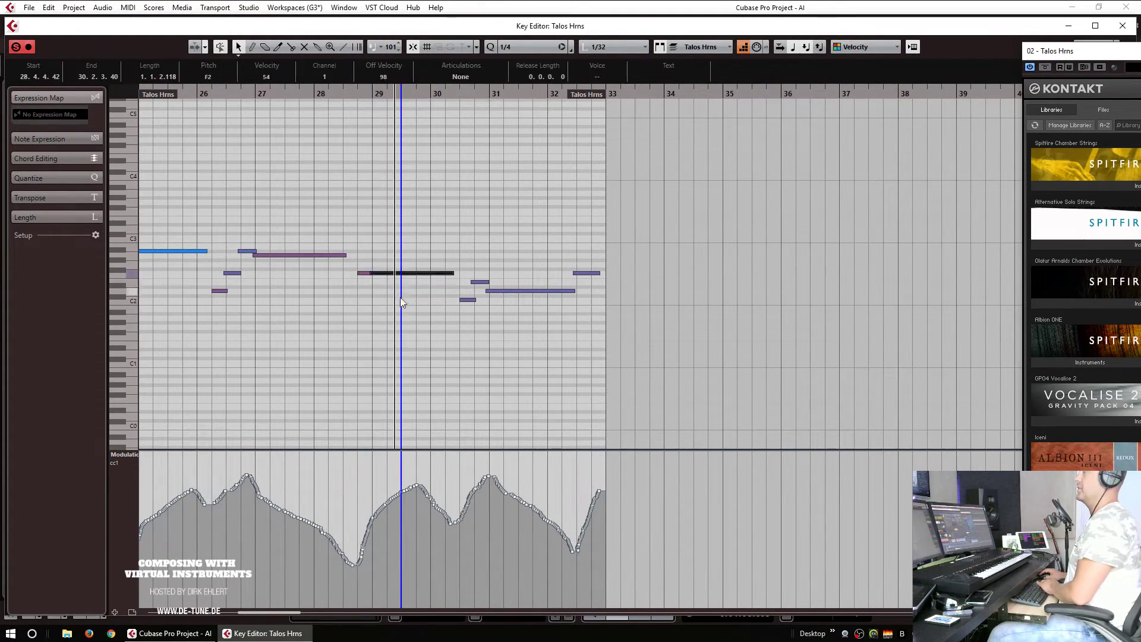
Step: Raise the horn notes at bars 30 and 31 and remove the last note at bar 32
{"action": "left_click", "coordinate": [467, 300]}
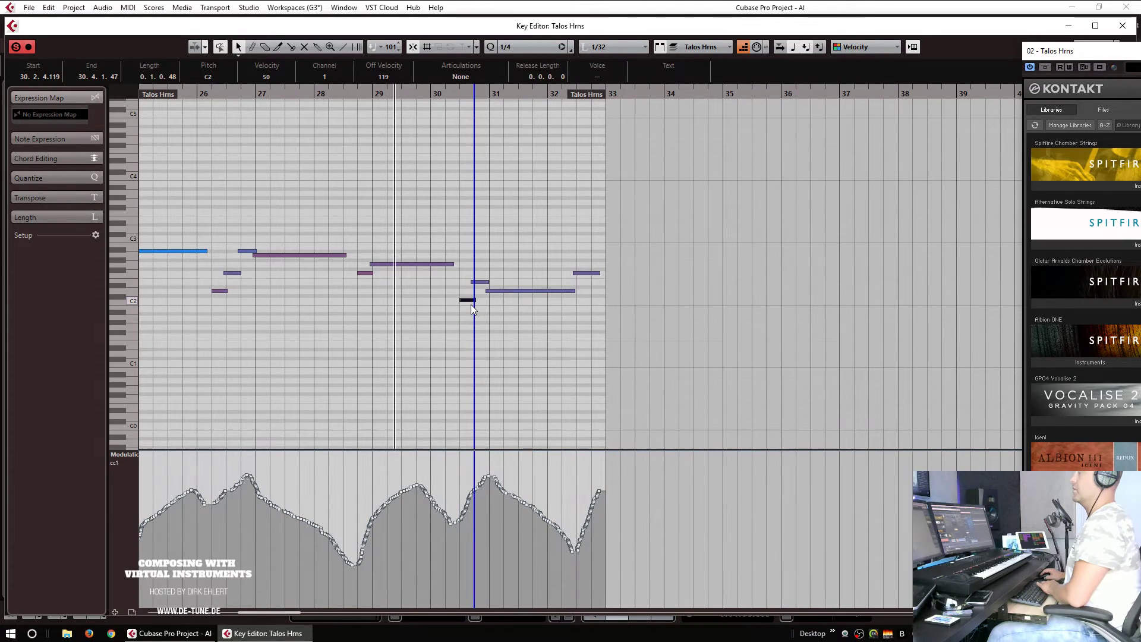
{"action": "key", "text": "Up"}
{"action": "key", "text": "Up"}
{"action": "left_click", "coordinate": [482, 280]}
{"action": "left_click", "coordinate": [481, 283]}
{"action": "key", "text": "Up"}
{"action": "key", "text": "Up"}
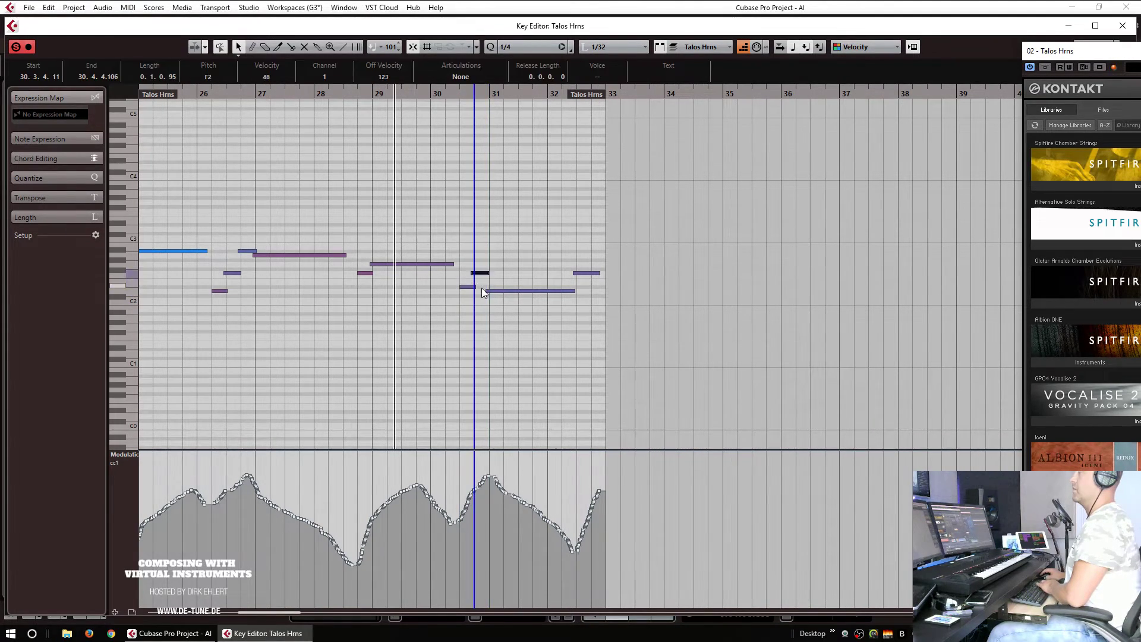
{"action": "left_click", "coordinate": [508, 290]}
{"action": "key", "text": "Up"}
{"action": "key", "text": "Up"}
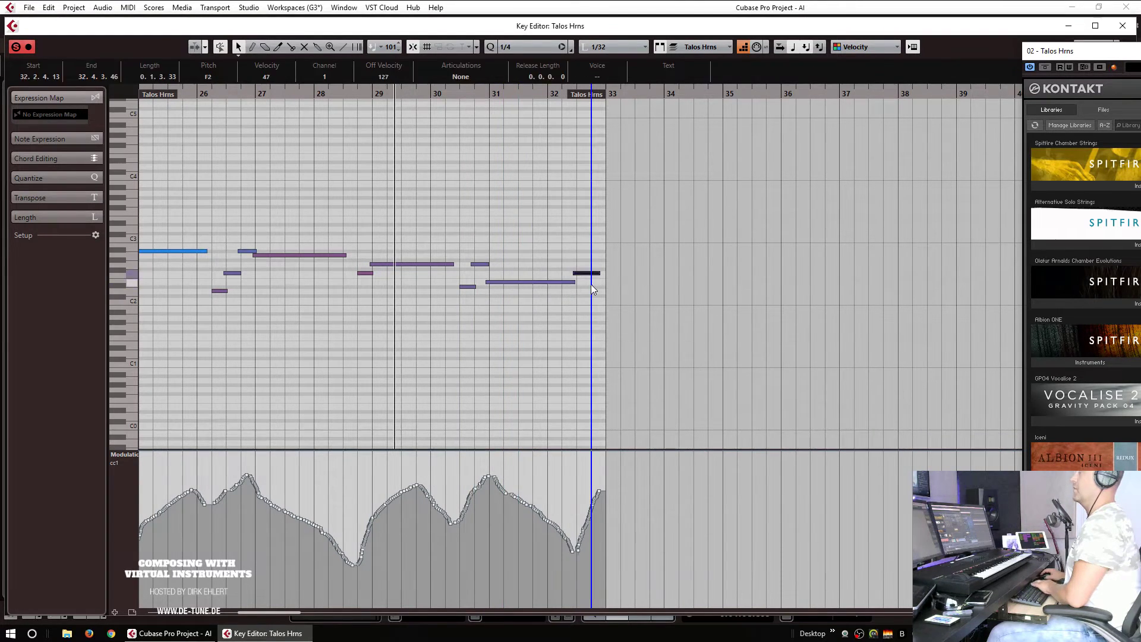
{"action": "key", "text": "Escape"}
Step: Raise the repeated notes of the CL part at bar 29 by three semitones
{"action": "double_click", "coordinate": [597, 158]}
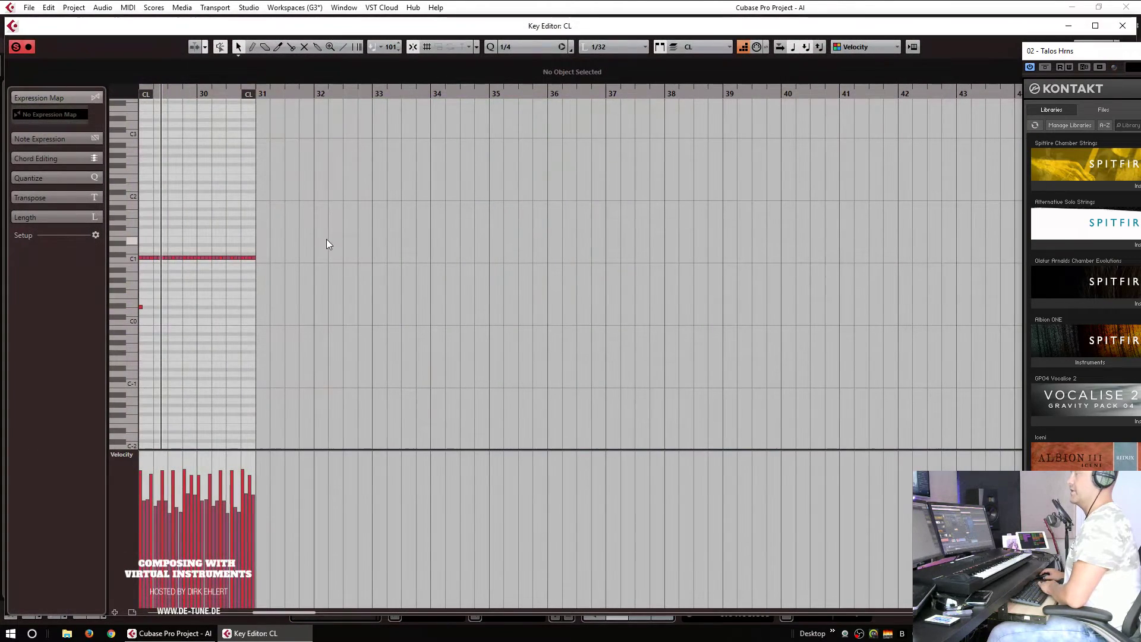
{"action": "left_click_drag", "start_coordinate": [326, 239], "coordinate": [162, 276]}
{"action": "key", "text": "Up"}
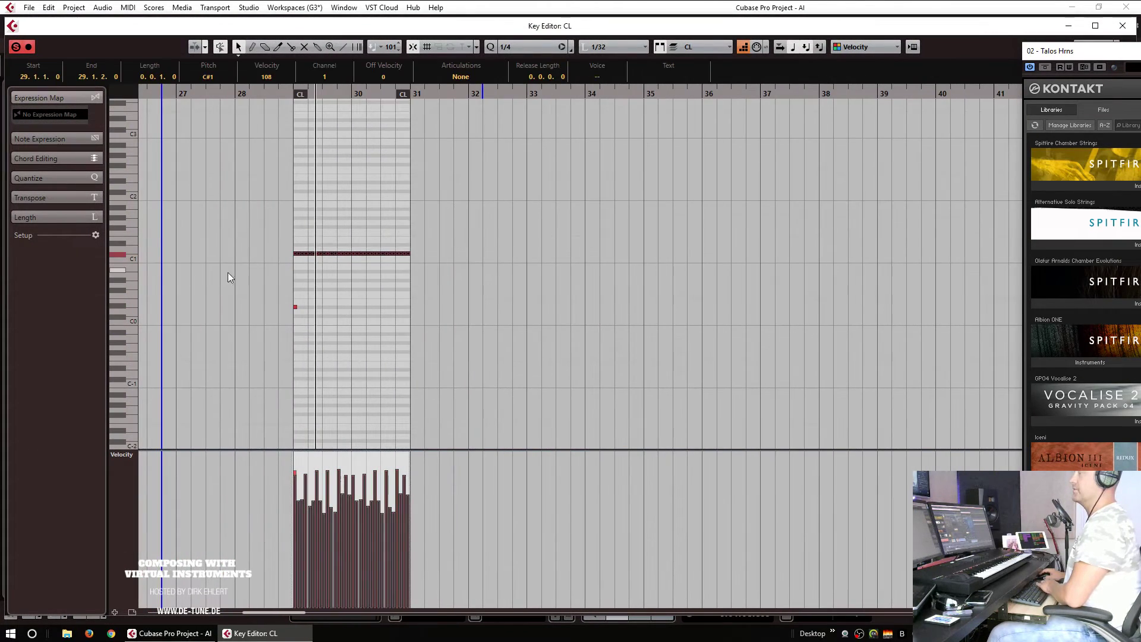
{"action": "key", "text": "Escape"}
Step: Transpose the repeated notes of the CL part at bar 31 up two semitones, to A1
{"action": "double_click", "coordinate": [612, 199]}
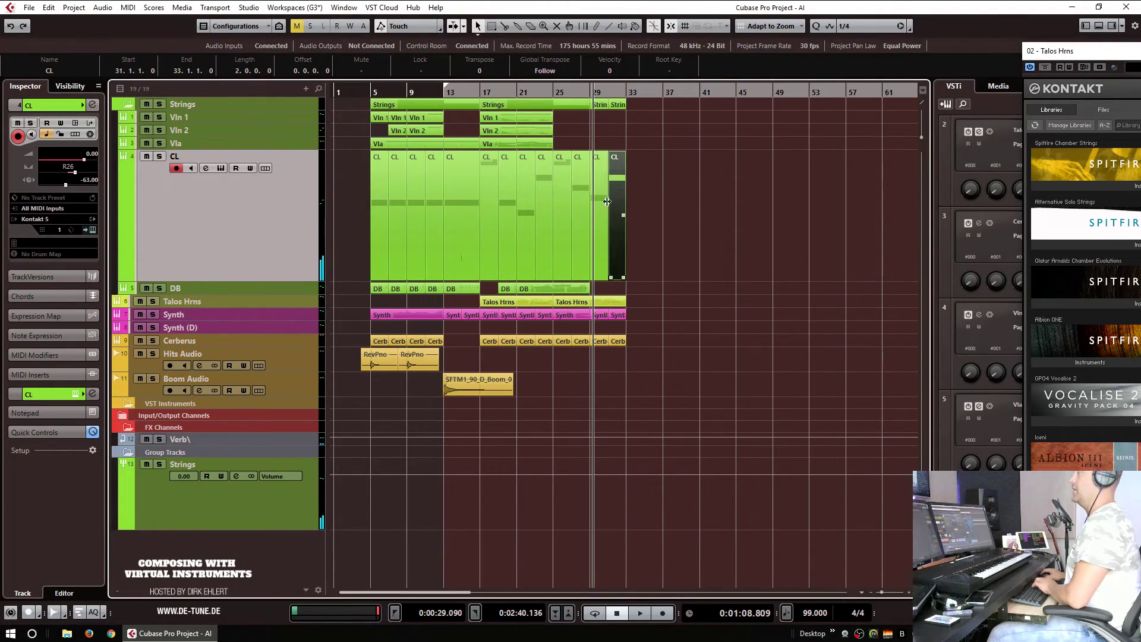
{"action": "left_click_drag", "start_coordinate": [291, 217], "coordinate": [141, 236]}
{"action": "left_click_drag", "start_coordinate": [283, 212], "coordinate": [132, 241]}
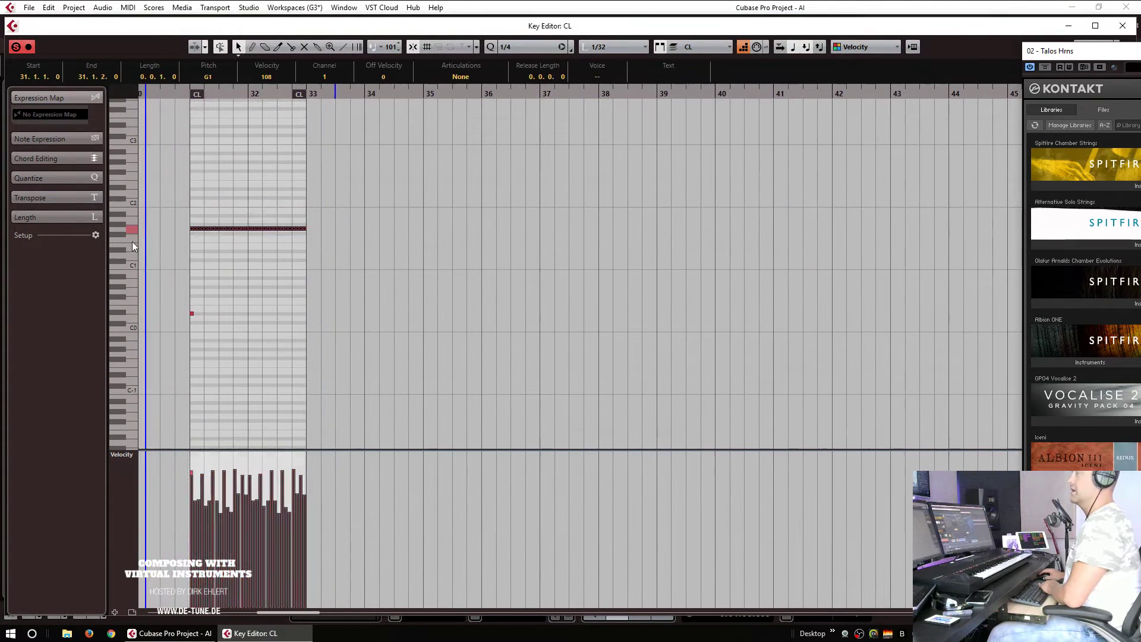
{"action": "key", "text": "Up"}
{"action": "key", "text": "Up"}
{"action": "key", "text": "Return"}
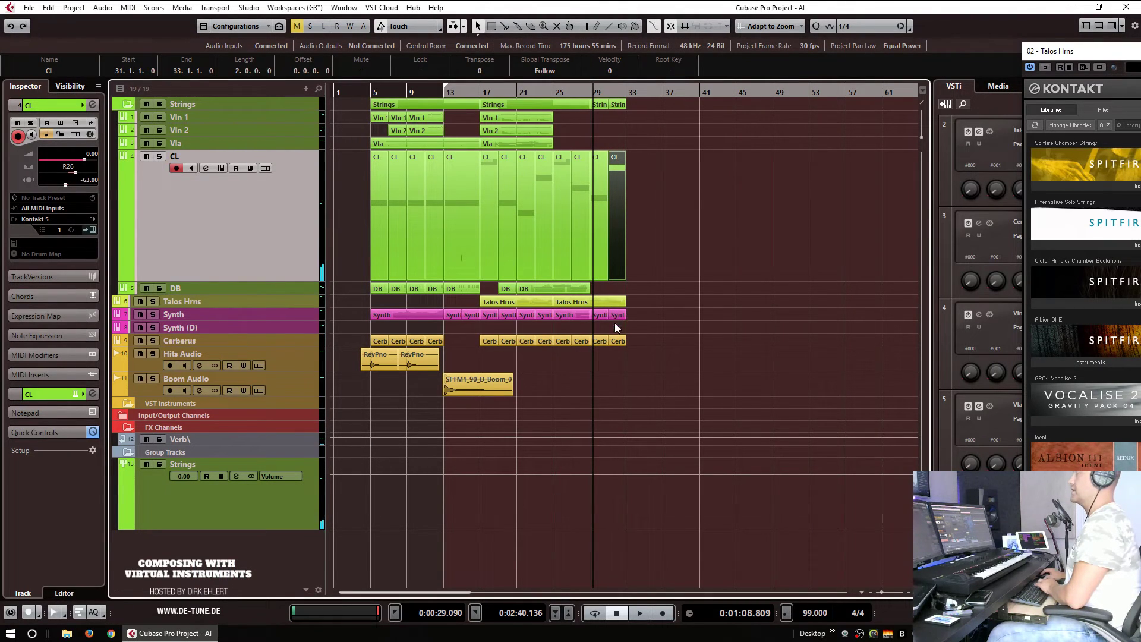
Step: Transpose the Synth note at bar 29 up three semitones and the one at bar 31 up two semitones
{"action": "double_click", "coordinate": [602, 315]}
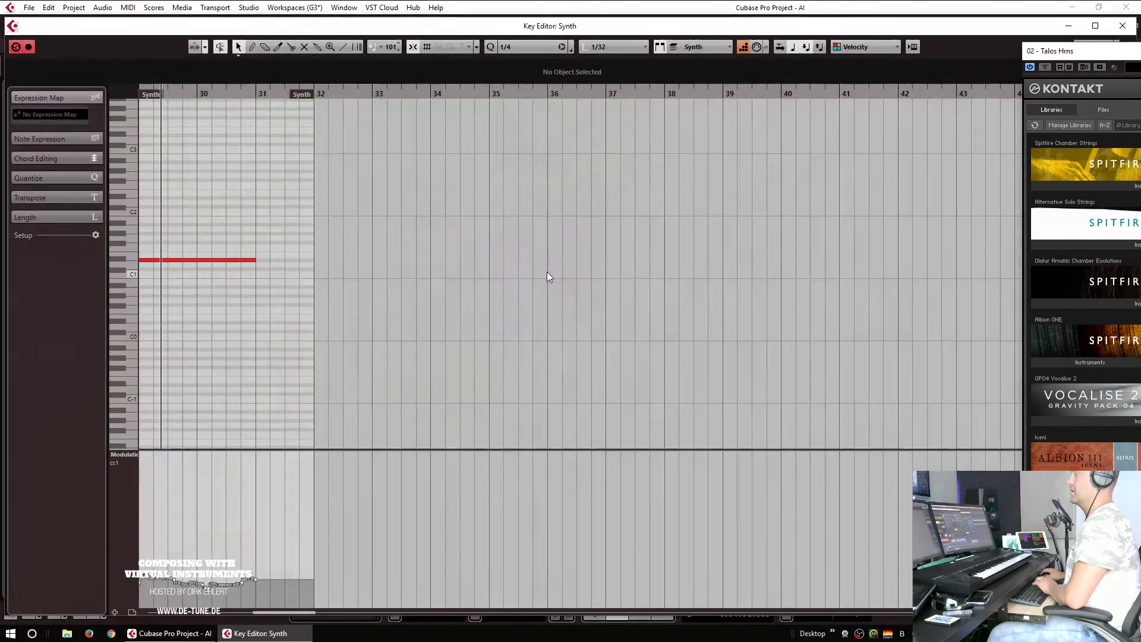
{"action": "key", "text": "ctrl+z"}
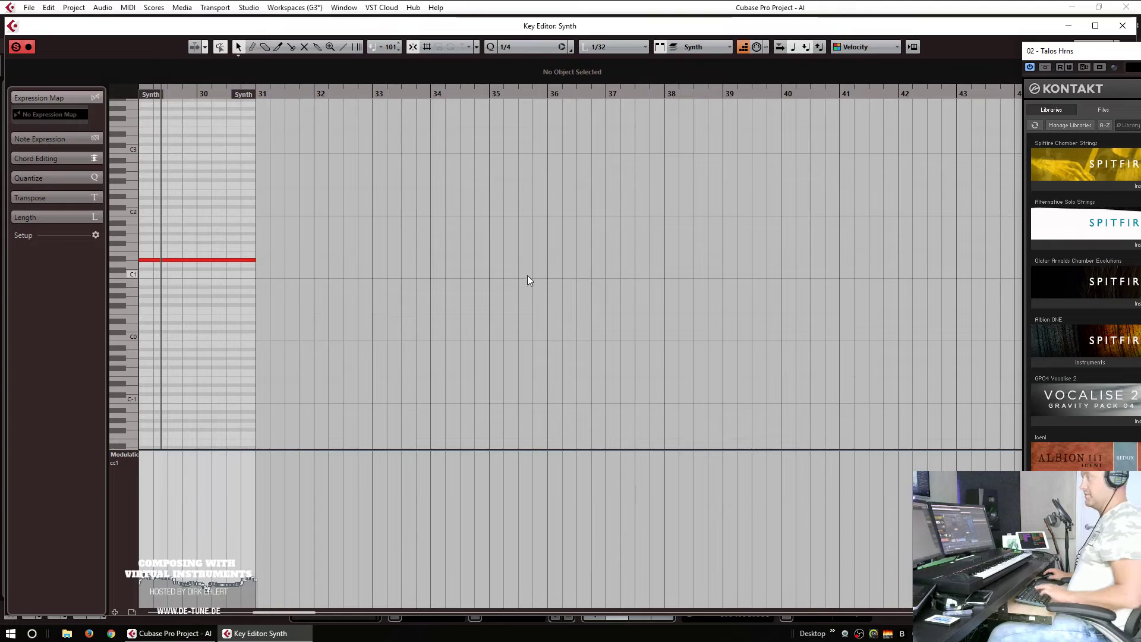
{"action": "key", "text": "Escape"}
{"action": "double_click", "coordinate": [616, 253]}
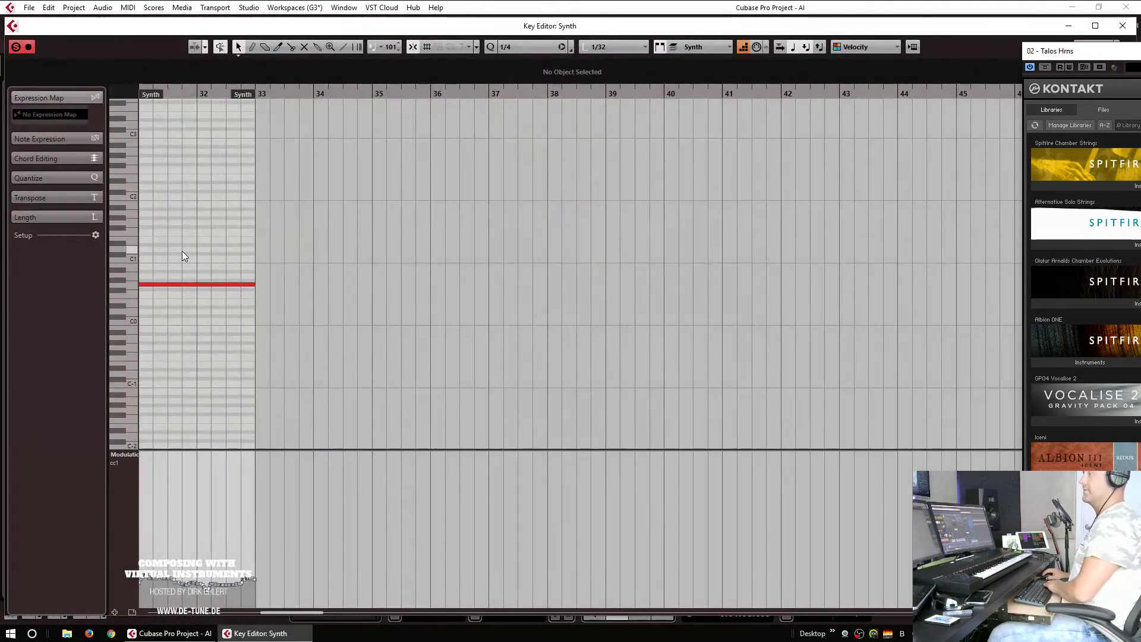
{"action": "key", "text": "Up"}
{"action": "key", "text": "Up"}
{"action": "key", "text": "Escape"}
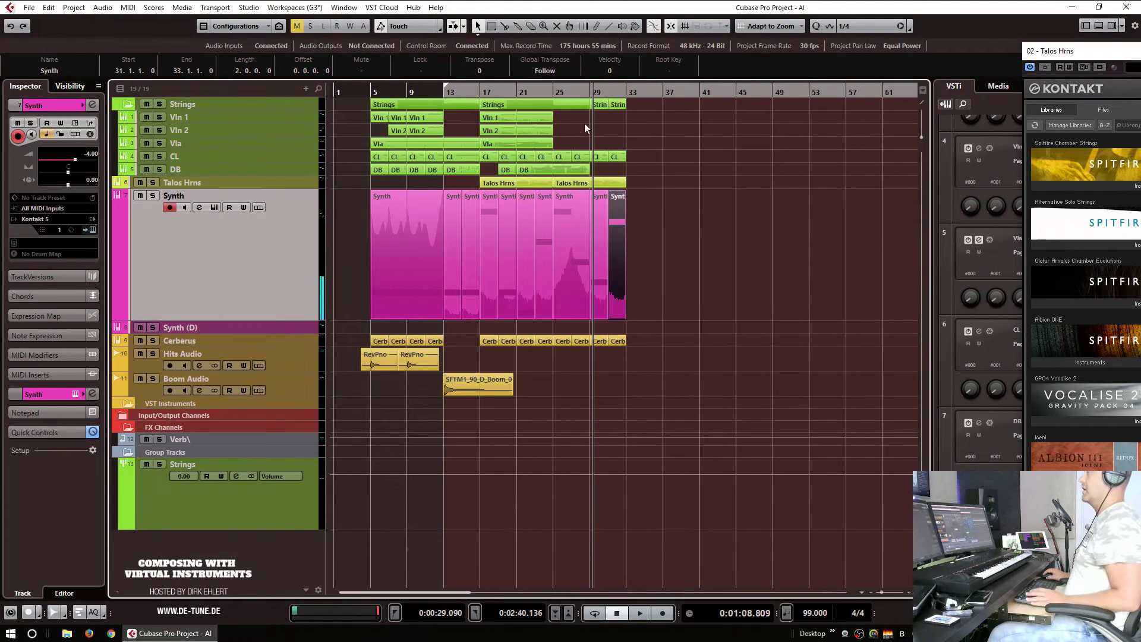
Step: Play the section back from about bar 28 and review the notes of the Talos Hrns part at bar 25
{"action": "left_click", "coordinate": [580, 95]}
{"action": "key", "text": "space"}
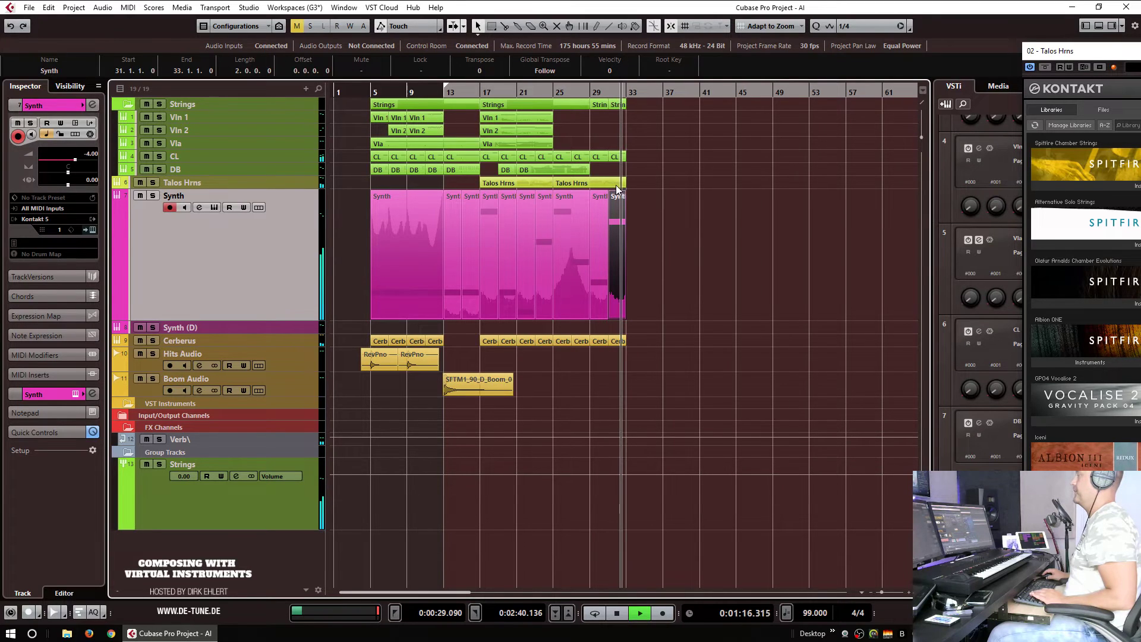
{"action": "double_click", "coordinate": [583, 185]}
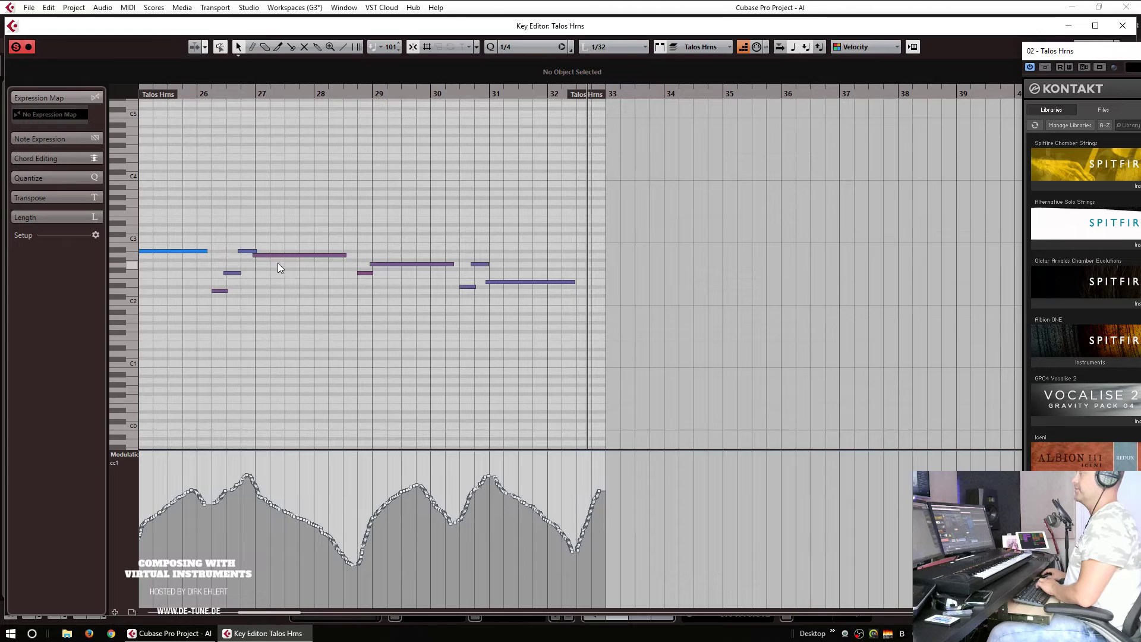
{"action": "key", "text": "Return"}
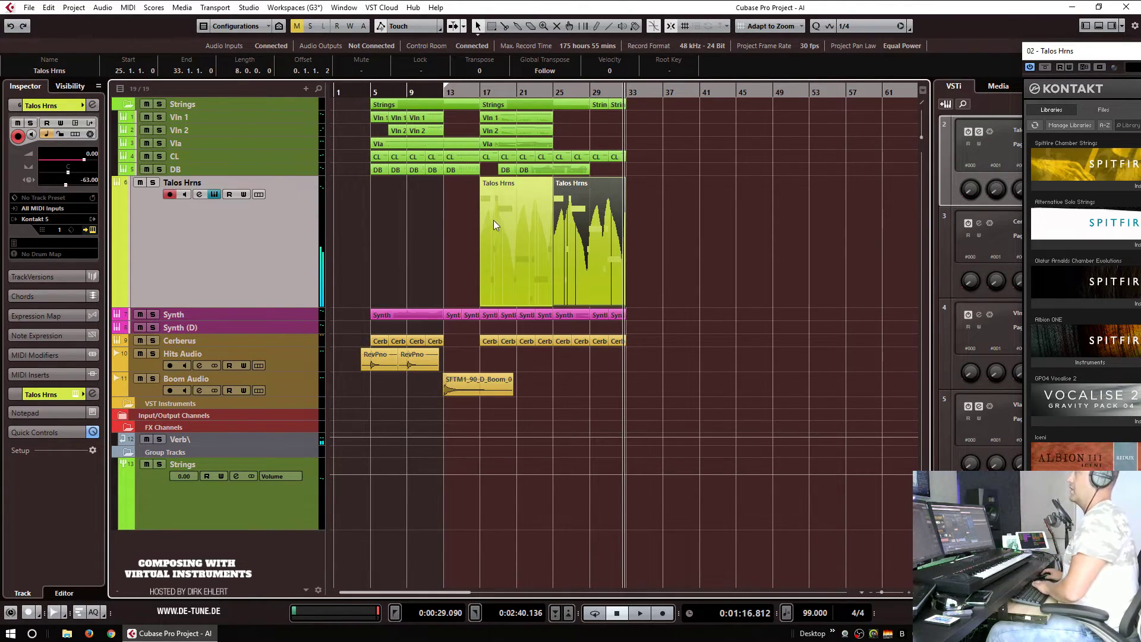
Step: Delete the Talos Hrns part at bar 25 and record a new horn melody in its place, starting from bar 23
{"action": "key", "text": "Delete"}
{"action": "left_click", "coordinate": [537, 89]}
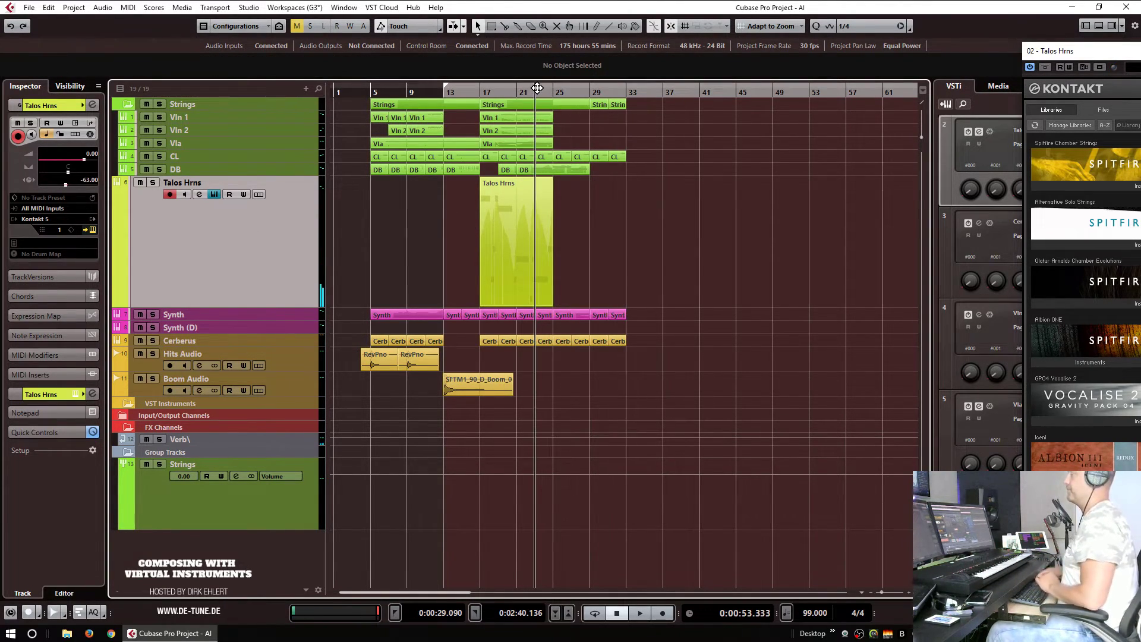
{"action": "key", "text": "KP_Multiply"}
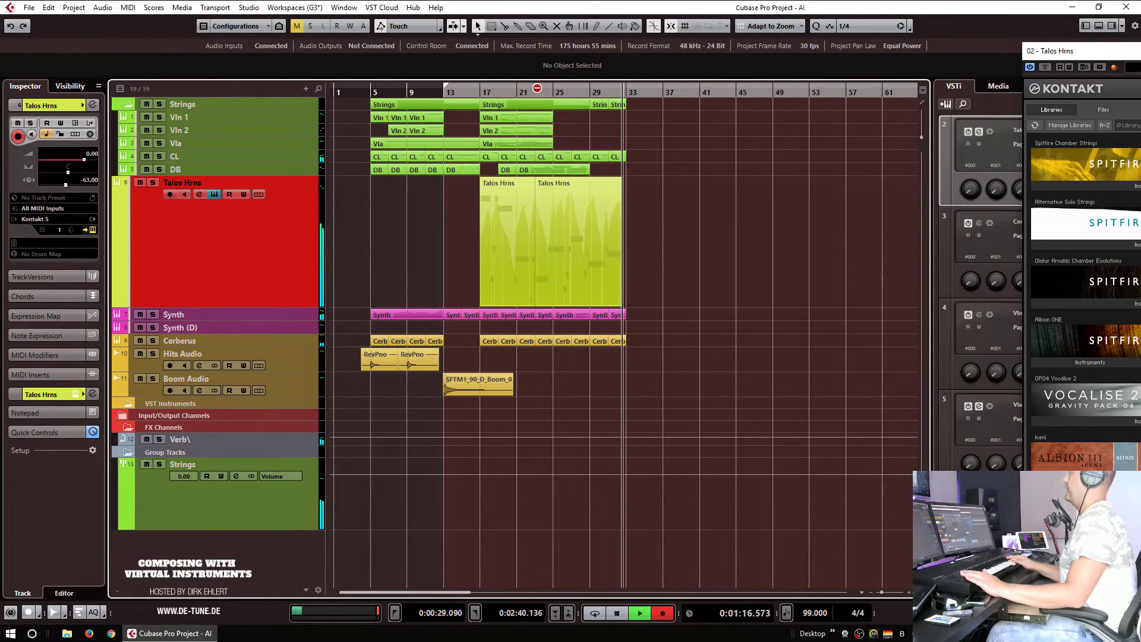
{"action": "key", "text": "space"}
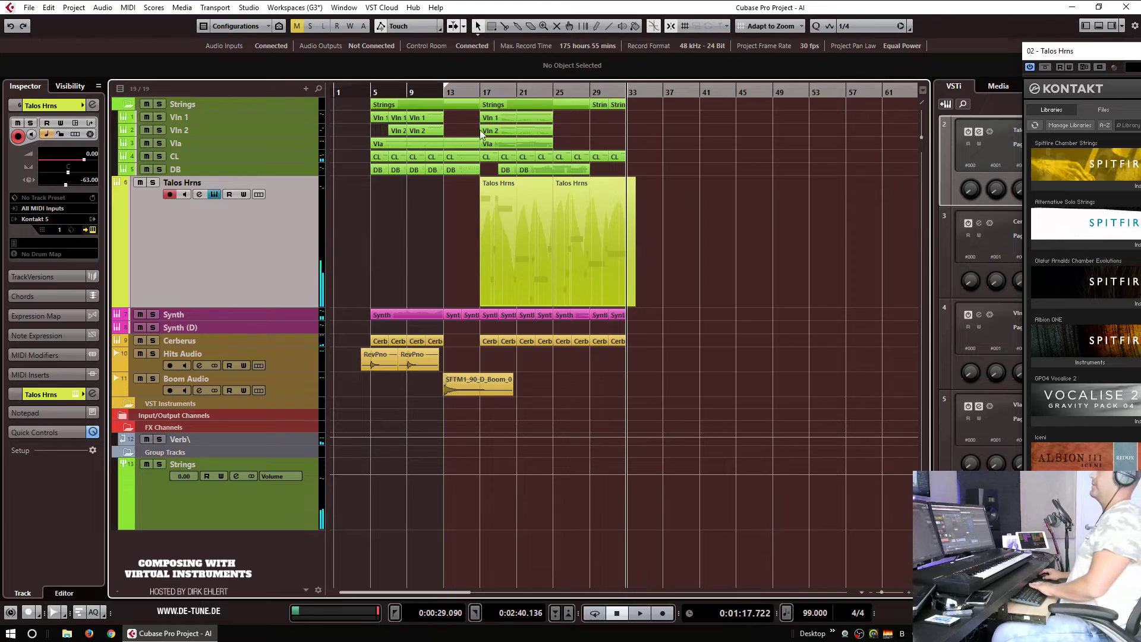
{"action": "left_click", "coordinate": [566, 269]}
{"action": "left_click_drag", "start_coordinate": [681, 248], "coordinate": [434, 258]}
{"action": "key", "text": "Return"}
{"action": "left_click", "coordinate": [627, 251]}
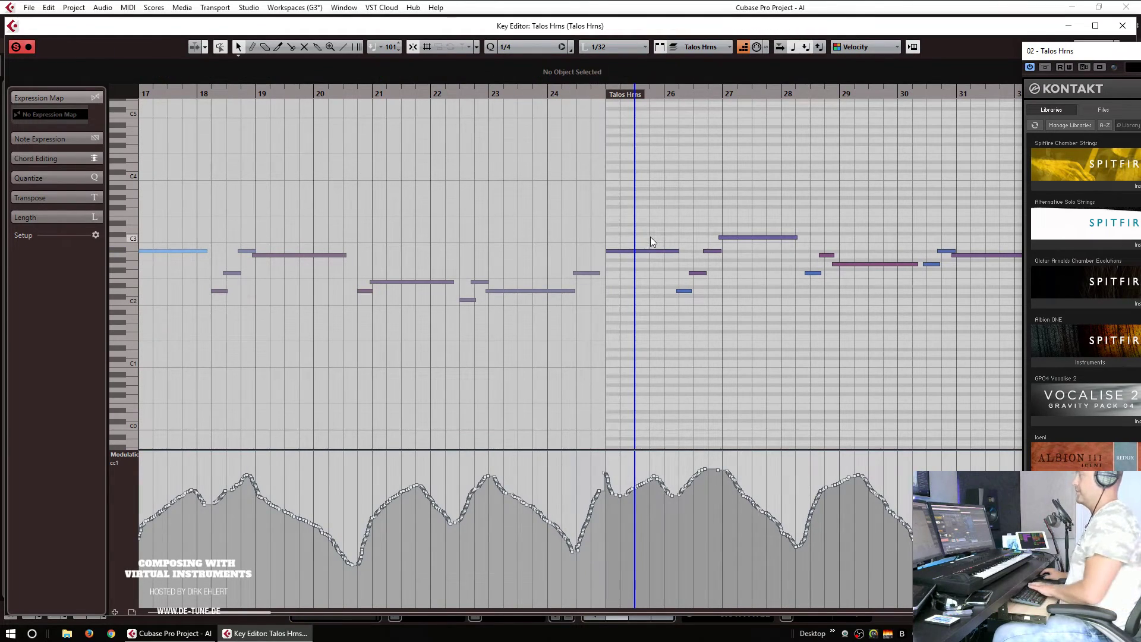
{"action": "key", "text": "Return"}
Step: Open the newly recorded Talos Hrns part at bar 25 and play it back from its start
{"action": "double_click", "coordinate": [596, 227]}
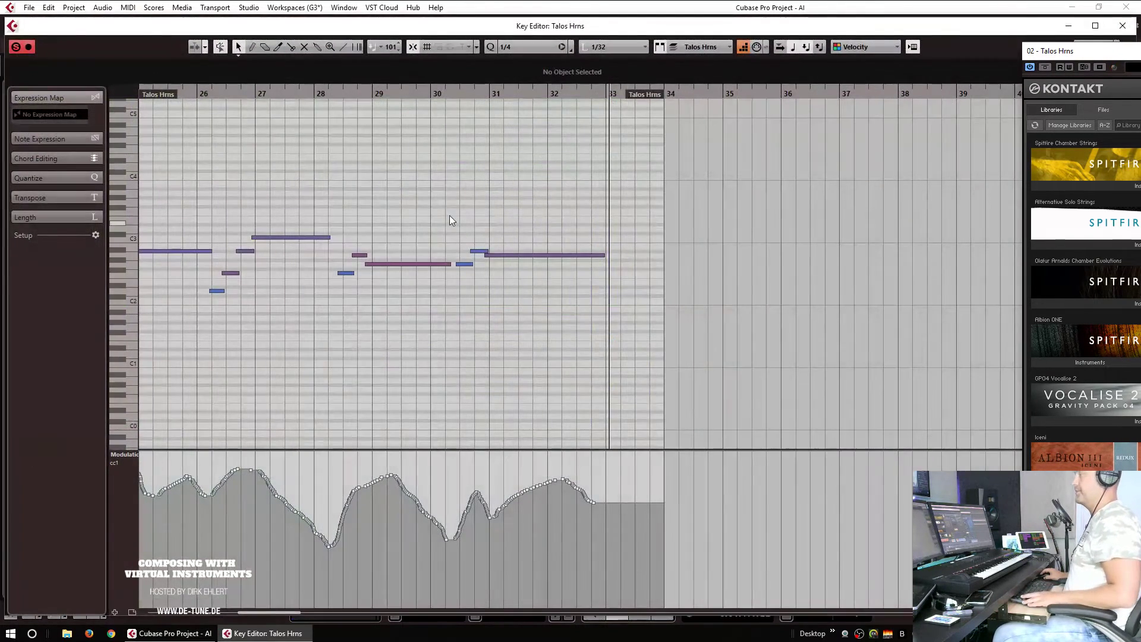
{"action": "scroll", "coordinate": [428, 193], "scroll_direction": "left", "scroll_amount": 3}
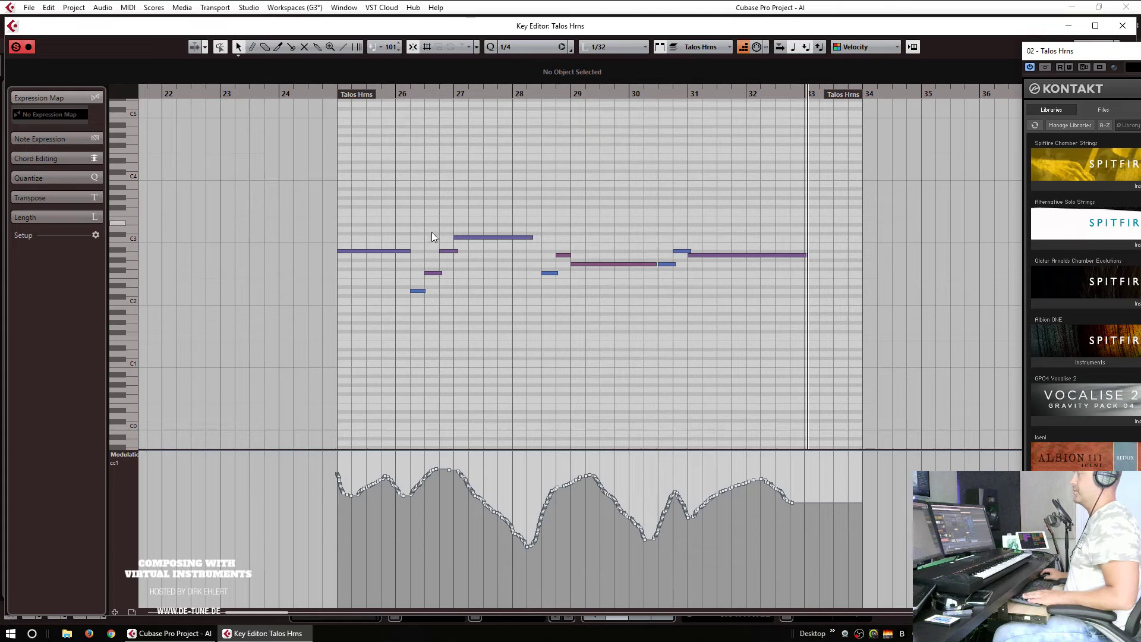
{"action": "left_click", "coordinate": [338, 98]}
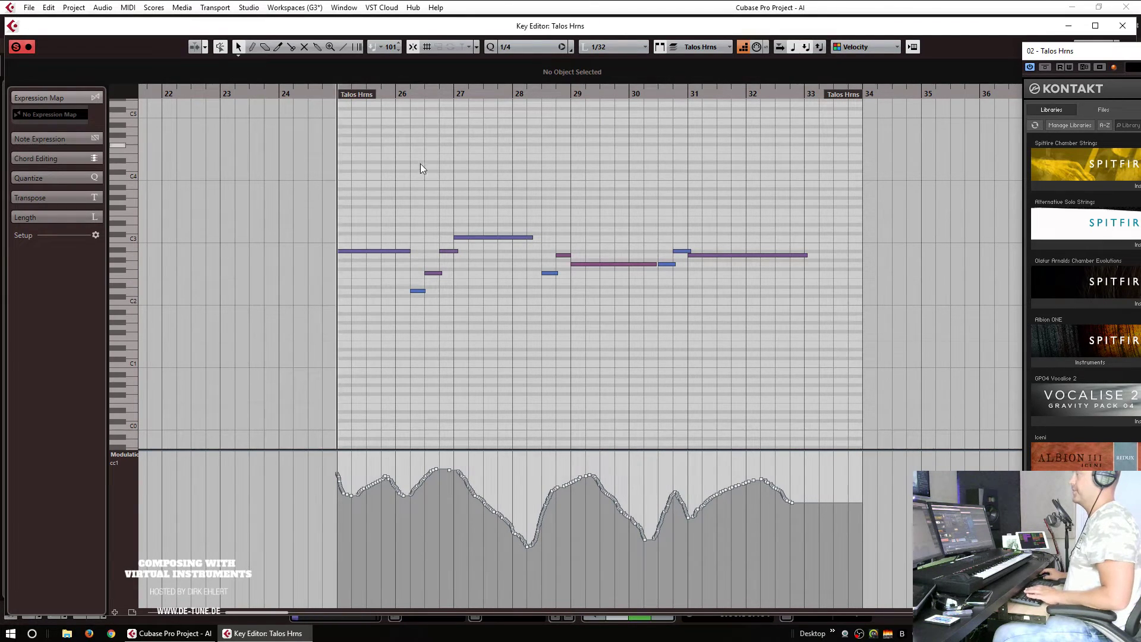
{"action": "key", "text": "space"}
{"action": "key", "text": "h"}
{"action": "key", "text": "h"}
{"action": "key", "text": "h"}
{"action": "key", "text": "space"}
Step: Redraw the start of the horn part's modulation curve as a rise from about 68 at bar 25, and listen to it
{"action": "scroll", "coordinate": [428, 304], "scroll_direction": "left", "scroll_amount": 4}
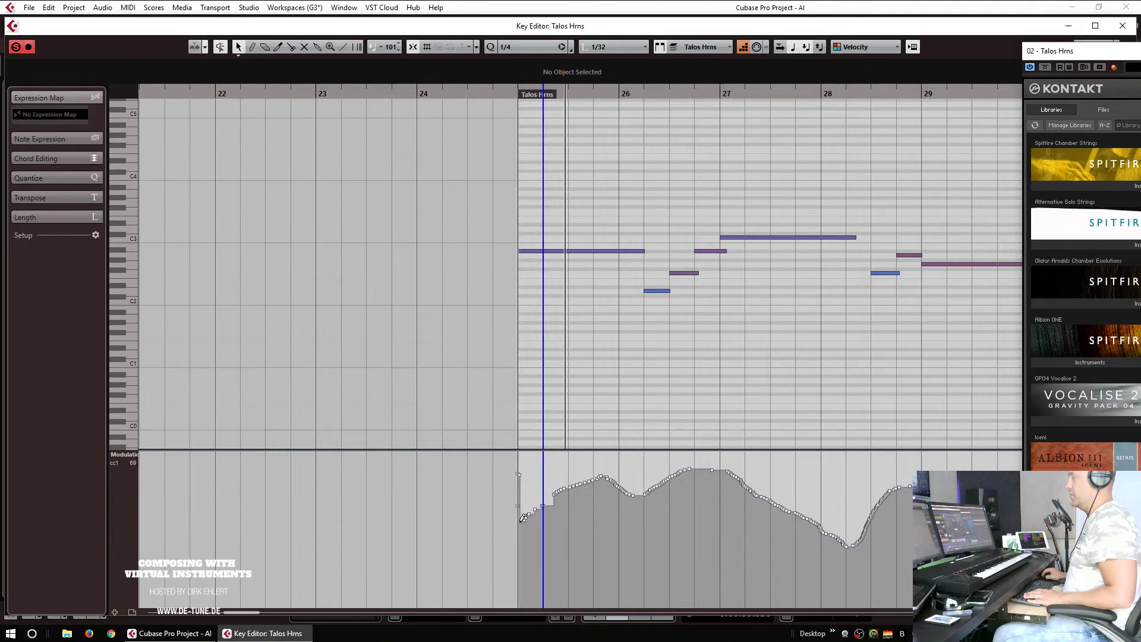
{"action": "left_click_drag", "start_coordinate": [533, 508], "coordinate": [520, 520]}
{"action": "left_click", "coordinate": [496, 94]}
{"action": "key", "text": "space"}
{"action": "left_click", "coordinate": [494, 537]}
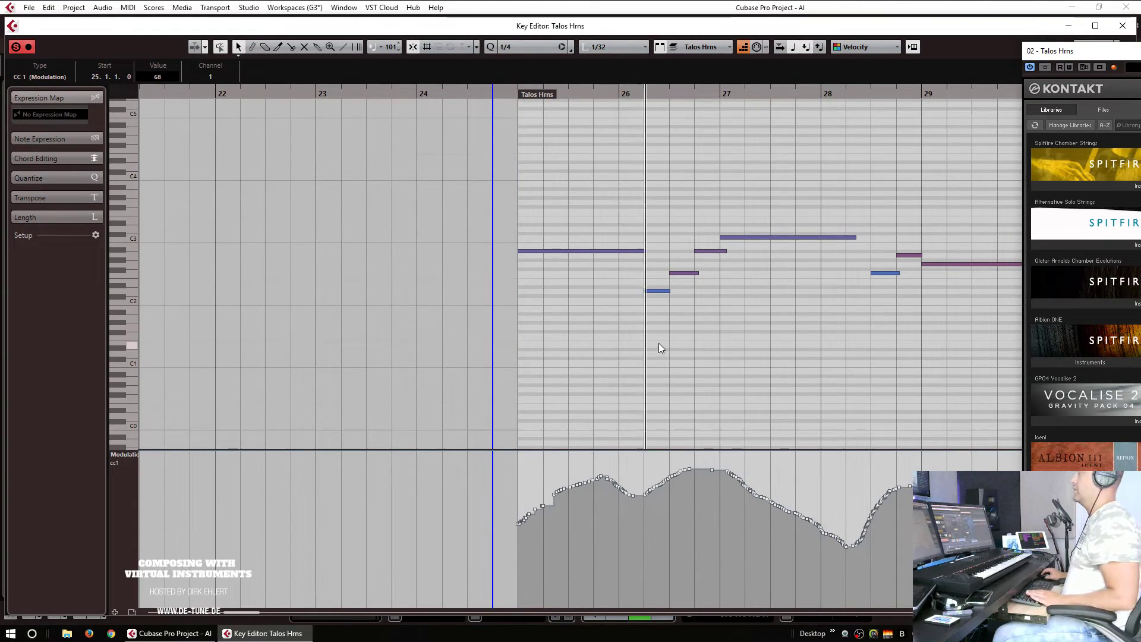
Step: Set the quantize preset to 1/32 and shift the four ascending horn notes of bars 26 and 27 earlier, to start at 26.1.4.87
{"action": "key", "text": "h"}
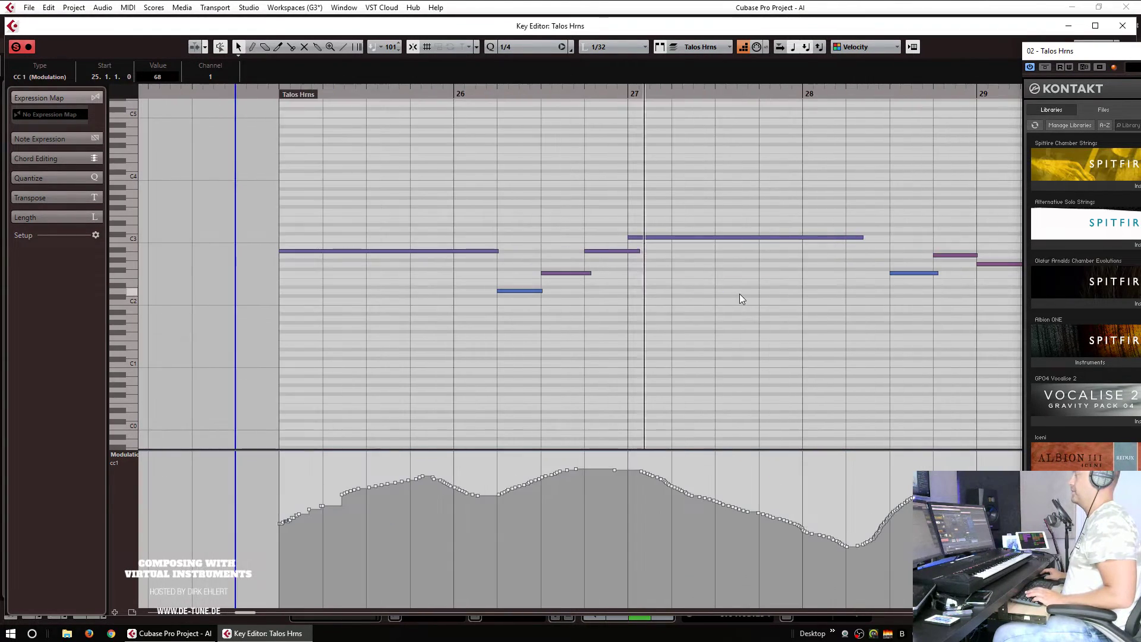
{"action": "left_click_drag", "start_coordinate": [688, 198], "coordinate": [524, 315]}
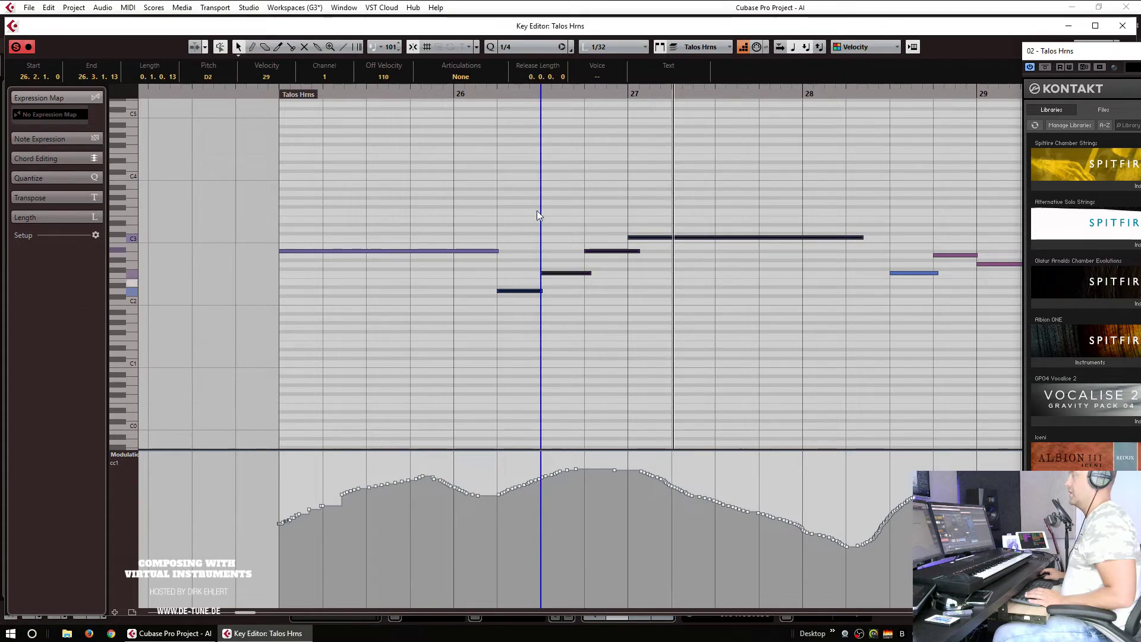
{"action": "left_click", "coordinate": [528, 47]}
{"action": "left_click", "coordinate": [547, 120]}
{"action": "left_click_drag", "start_coordinate": [511, 291], "coordinate": [509, 294]}
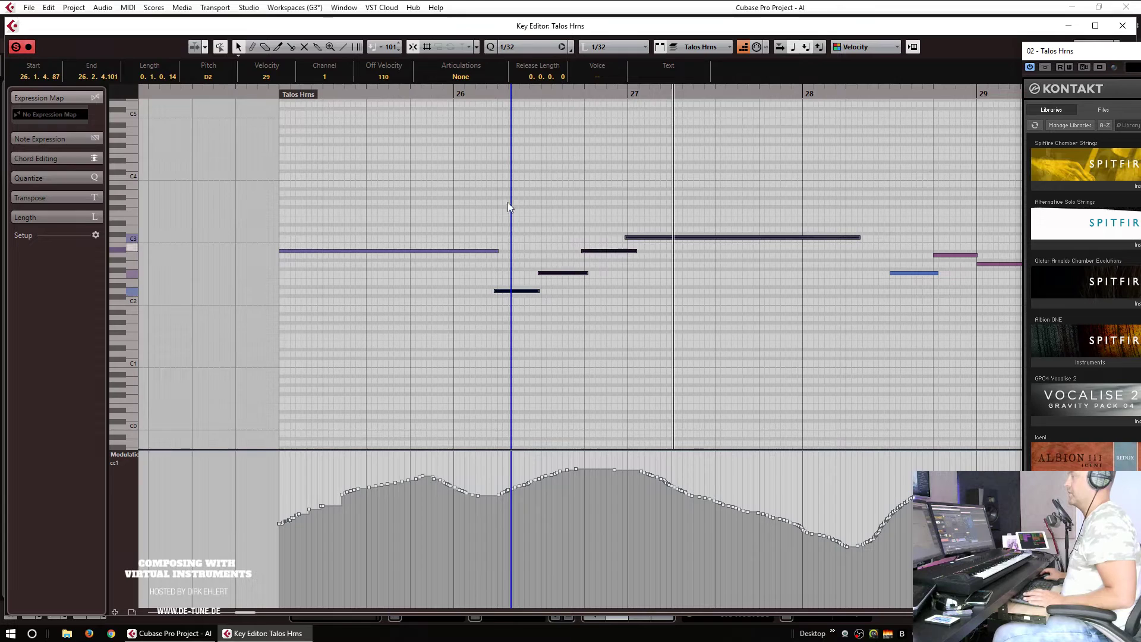
Step: Set the quantize preset to 1/16, move the same four horn notes earlier to start at 26.1.4.28, and replay from bar 25
{"action": "left_click", "coordinate": [522, 50]}
{"action": "left_click", "coordinate": [544, 113]}
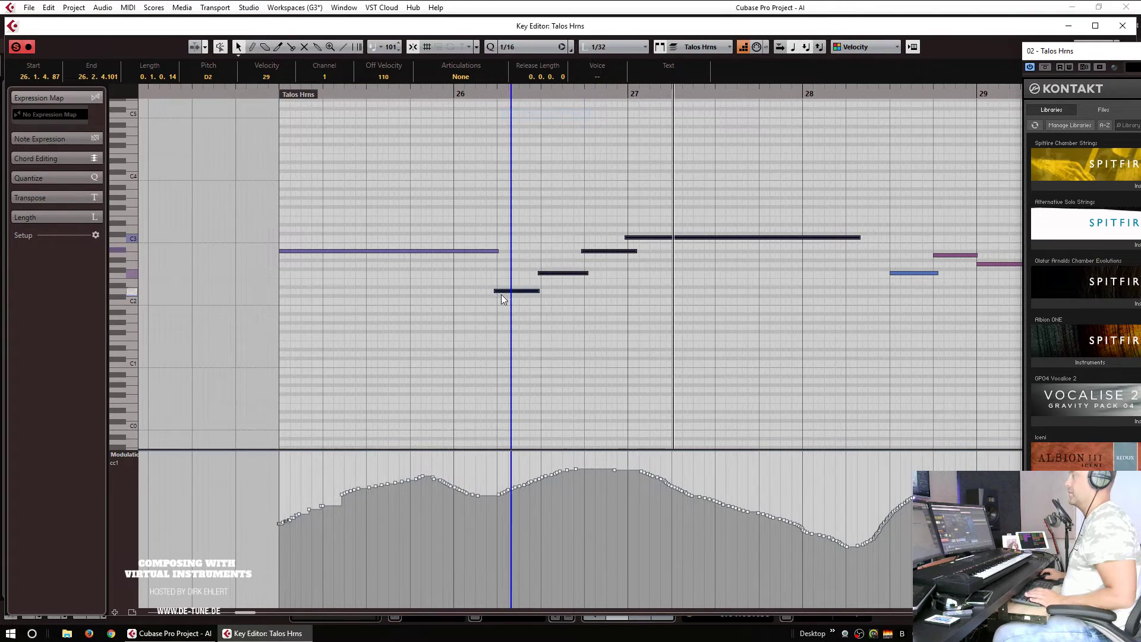
{"action": "left_click_drag", "start_coordinate": [508, 293], "coordinate": [503, 294]}
{"action": "left_click", "coordinate": [365, 93]}
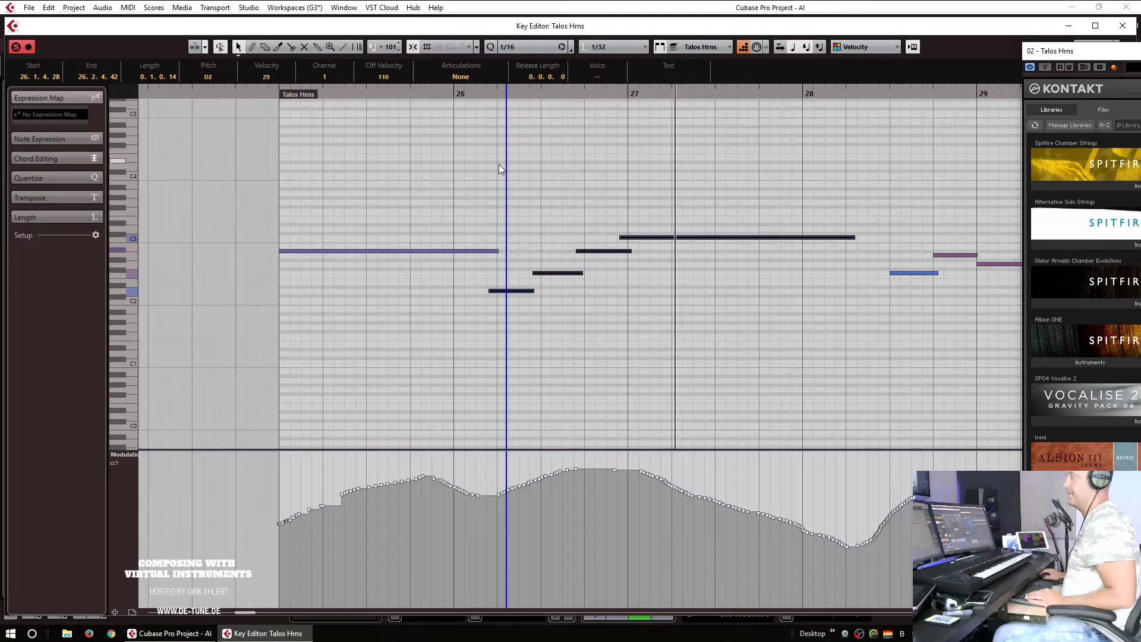
Step: Move the horn note pairs leading into bars 29 and 31 slightly earlier and close the note editor
{"action": "scroll", "coordinate": [818, 255], "scroll_direction": "right", "scroll_amount": 3}
{"action": "left_click_drag", "start_coordinate": [662, 226], "coordinate": [766, 307]}
{"action": "scroll", "coordinate": [878, 293], "scroll_direction": "right", "scroll_amount": 3}
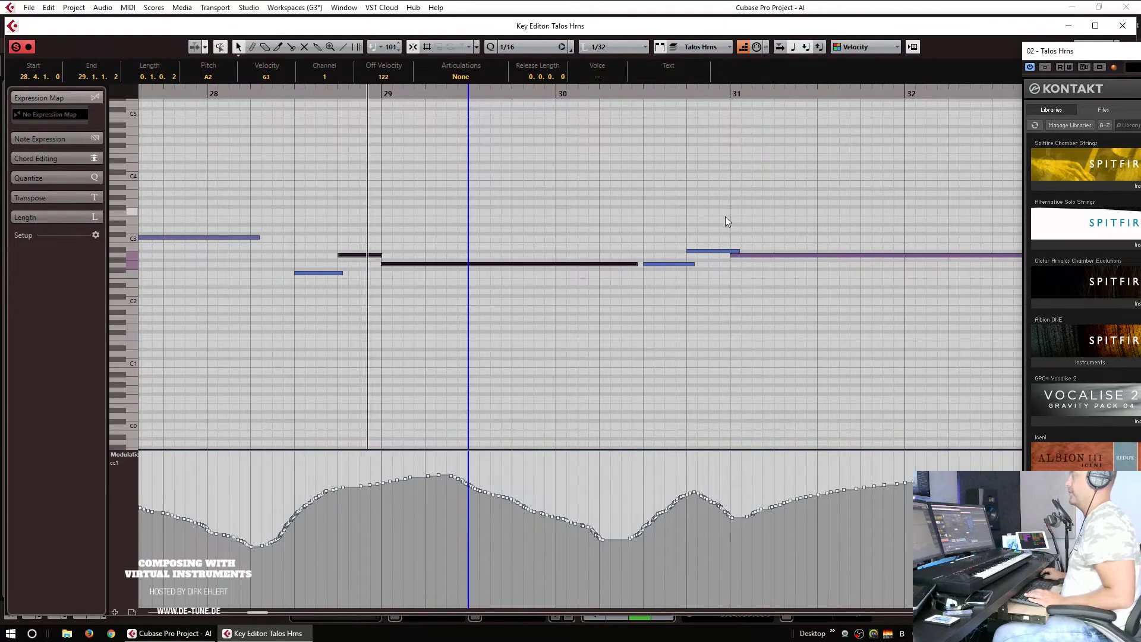
{"action": "left_click_drag", "start_coordinate": [715, 220], "coordinate": [763, 291]}
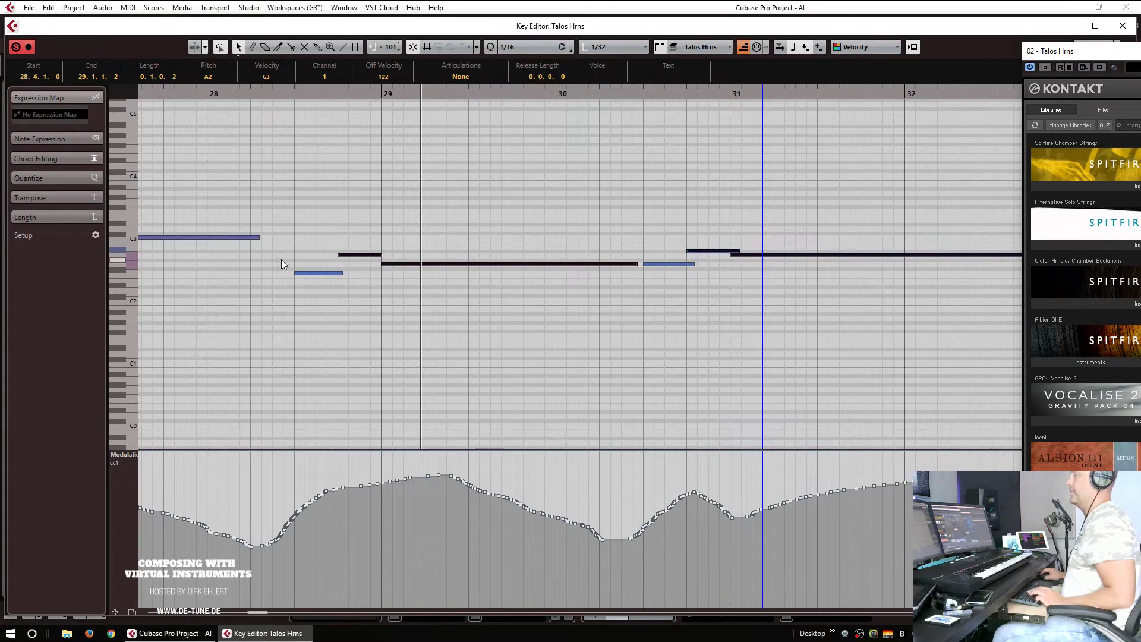
{"action": "left_click_drag", "start_coordinate": [347, 257], "coordinate": [339, 256]}
{"action": "key", "text": "Escape"}
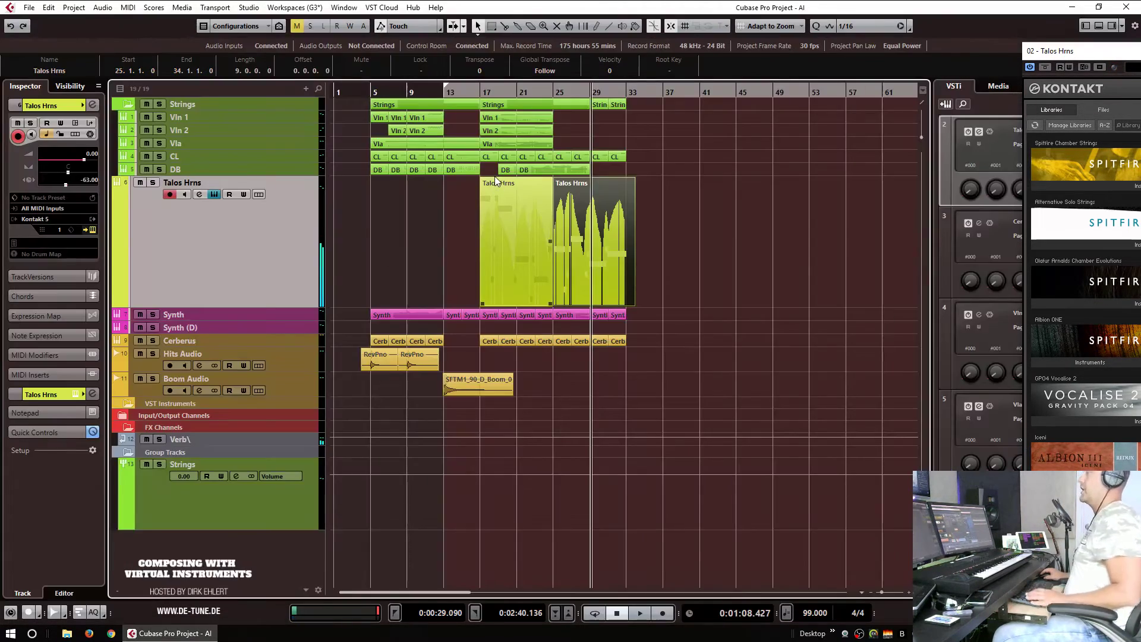
Step: Play the arrangement back from bar 4
{"action": "left_click", "coordinate": [360, 96]}
{"action": "key", "text": "space"}
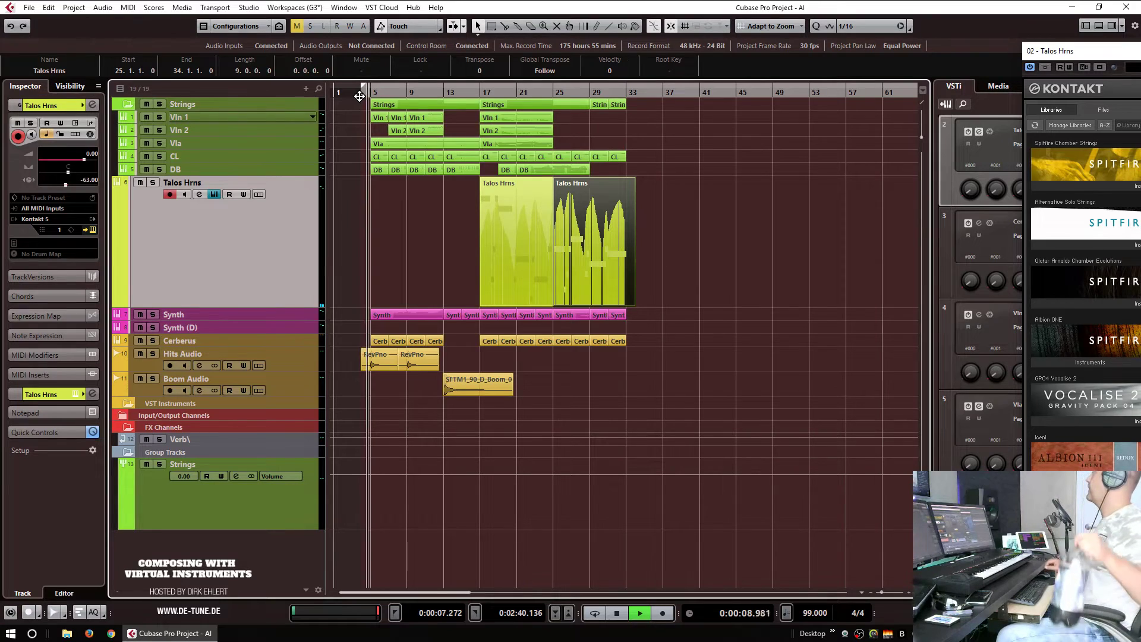
Step: Duplicate the viola part to bar 25 and open the copy for note editing
{"action": "left_click", "coordinate": [874, 633]}
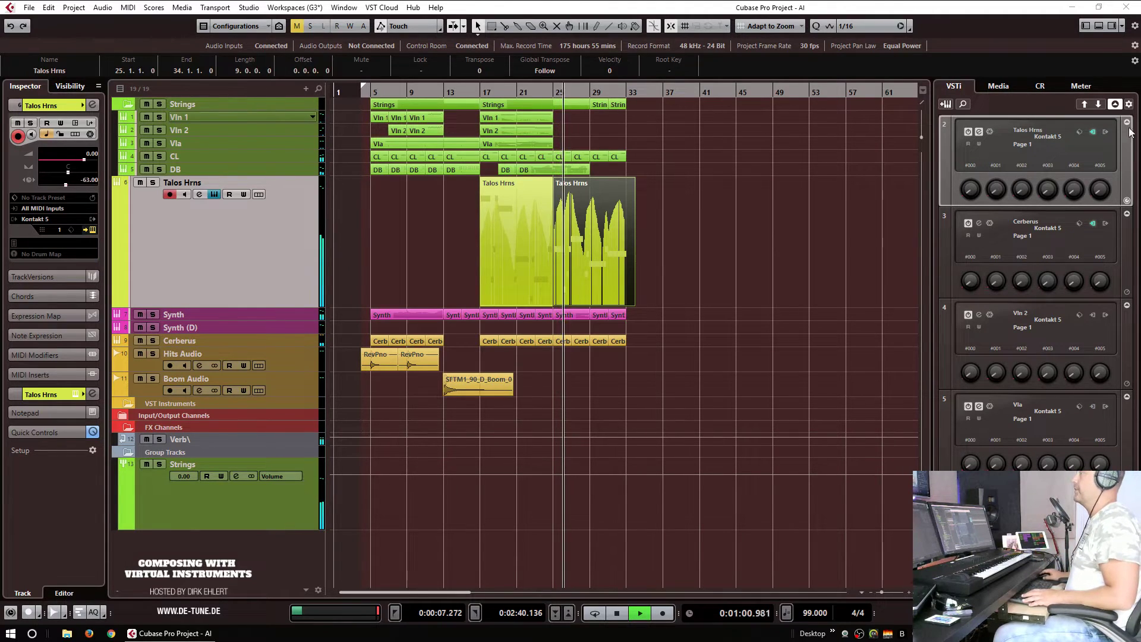
{"action": "left_click", "coordinate": [515, 145]}
{"action": "left_click", "coordinate": [600, 208]}
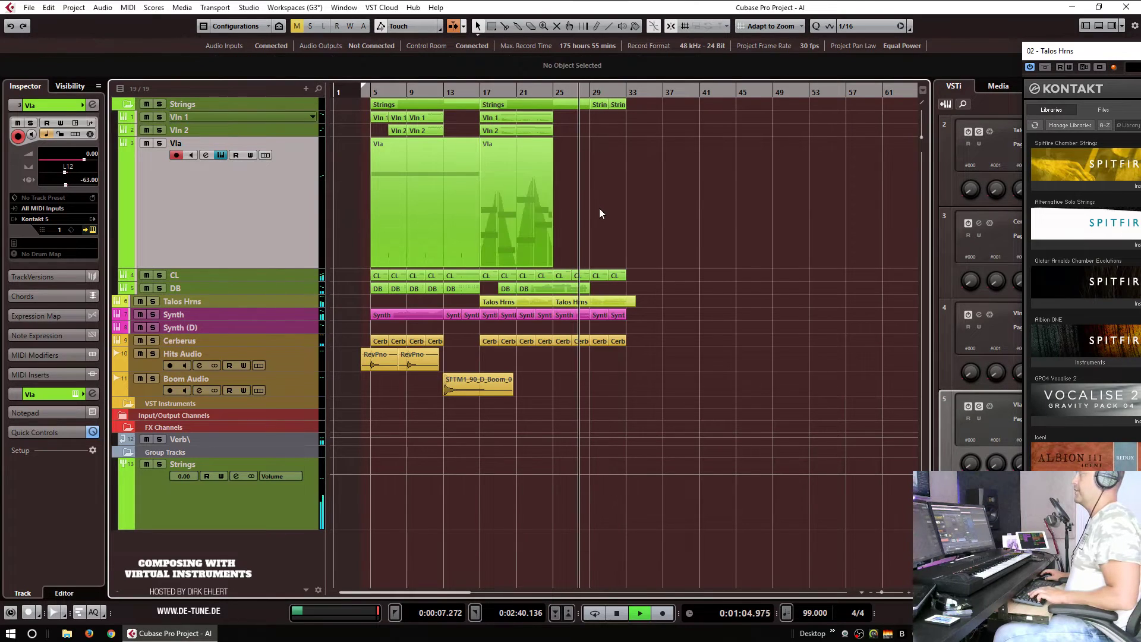
{"action": "double_click", "coordinate": [539, 222]}
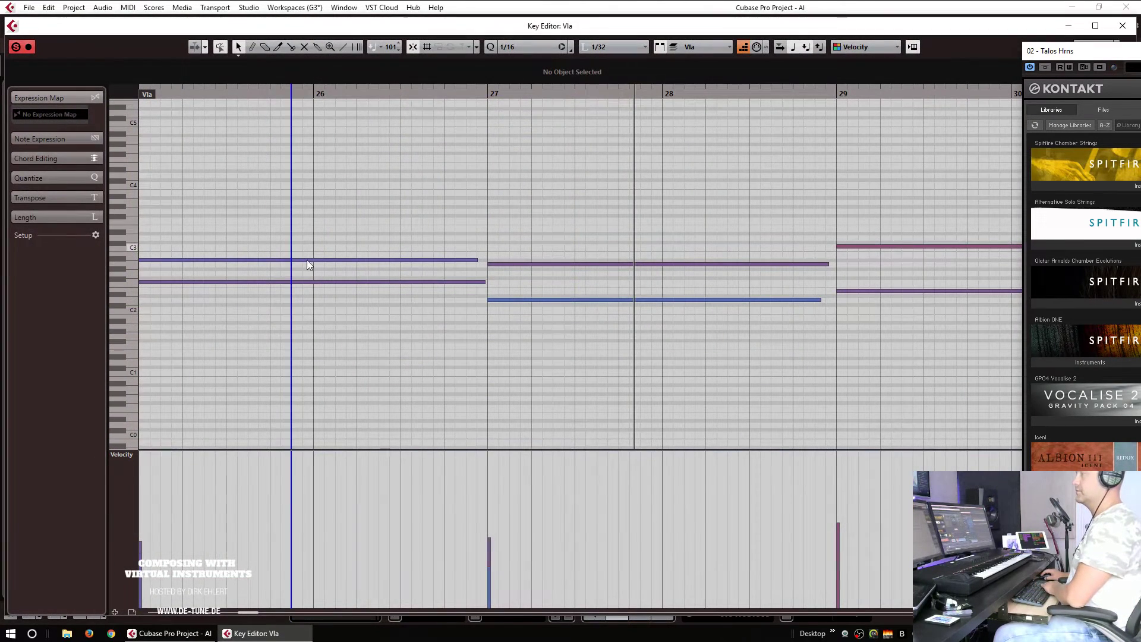
Step: Raise the viola's lower note in bar 27 to F2 and change the two bar 29 notes to A#2 and G2
{"action": "left_click", "coordinate": [307, 260]}
{"action": "left_click", "coordinate": [297, 282]}
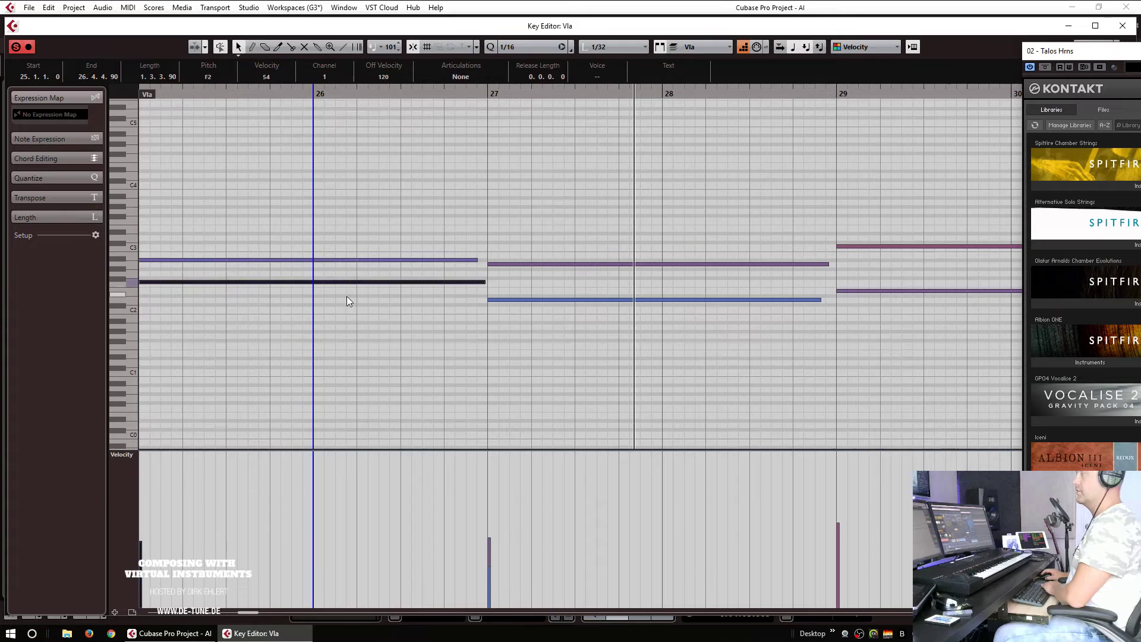
{"action": "left_click", "coordinate": [517, 264]}
{"action": "left_click", "coordinate": [515, 299]}
{"action": "key", "text": "Up"}
{"action": "key", "text": "Up"}
{"action": "key", "text": "Up"}
{"action": "left_click_drag", "start_coordinate": [853, 237], "coordinate": [863, 313]}
{"action": "key", "text": "Down"}
{"action": "key", "text": "Down"}
{"action": "key", "text": "Up"}
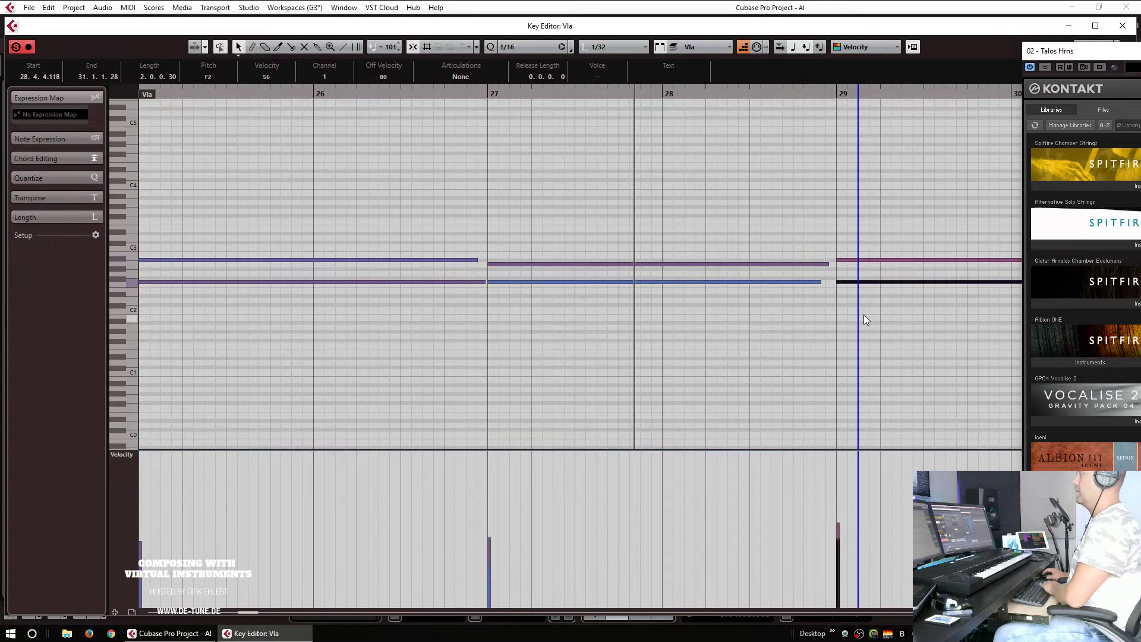
{"action": "key", "text": "Up"}
{"action": "key", "text": "Up"}
Step: Transpose the two viola notes starting at bar 31 up to C#3 and A2
{"action": "scroll", "coordinate": [851, 305], "scroll_direction": "right", "scroll_amount": 10}
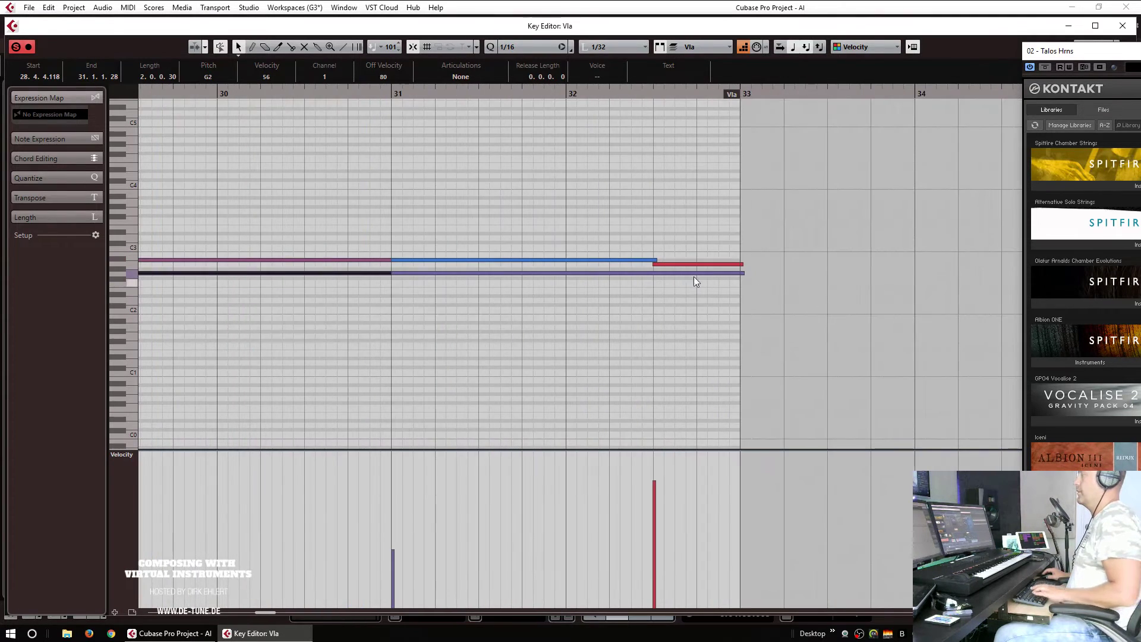
{"action": "left_click", "coordinate": [506, 260]}
{"action": "left_click", "coordinate": [517, 273], "text": "shift"}
{"action": "key", "text": "Up"}
{"action": "key", "text": "Up"}
{"action": "key", "text": "Up"}
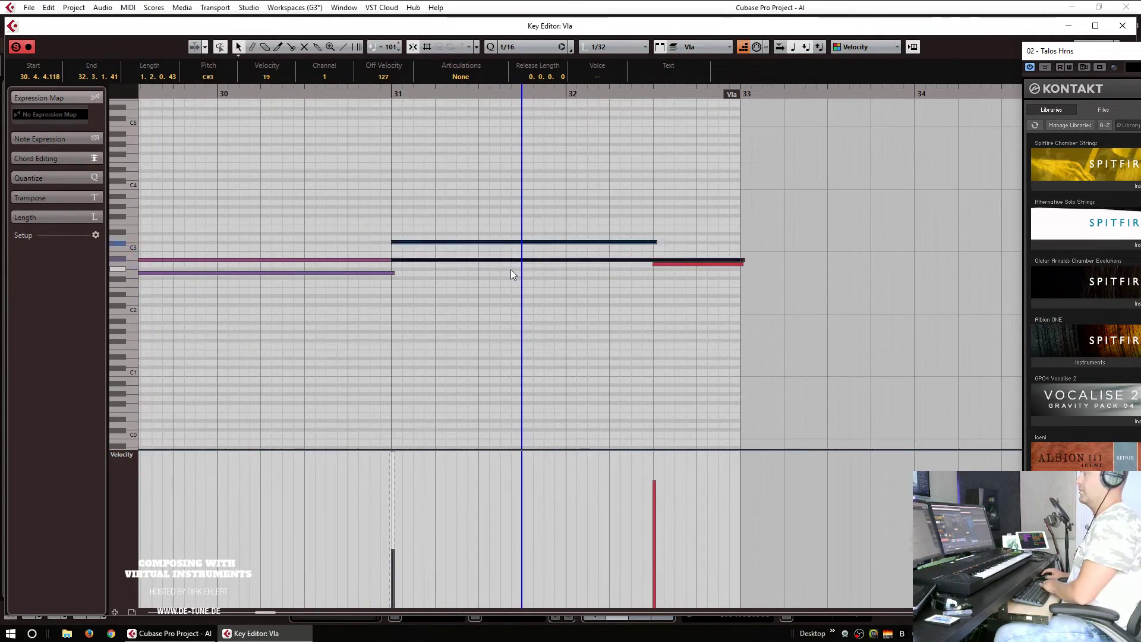
{"action": "left_click", "coordinate": [451, 260]}
{"action": "key", "text": "Down"}
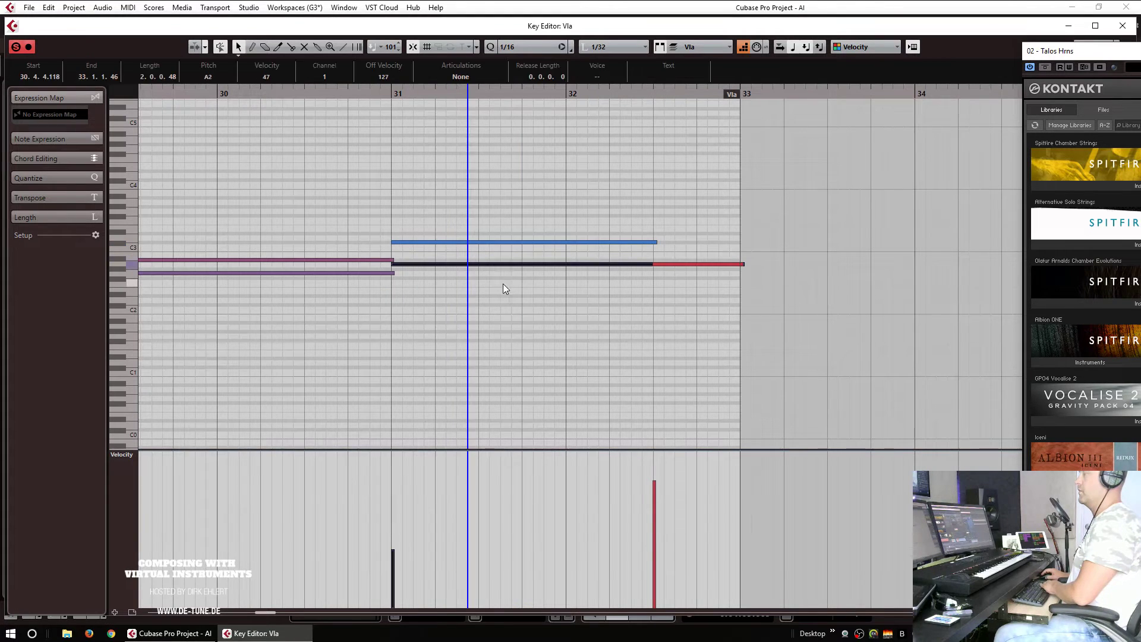
Step: Delete the short overlapping A2 in viola bar 32 and trim the long A2 to end at 32.4.4.58
{"action": "key", "text": "Delete"}
{"action": "key", "text": "ctrl+z"}
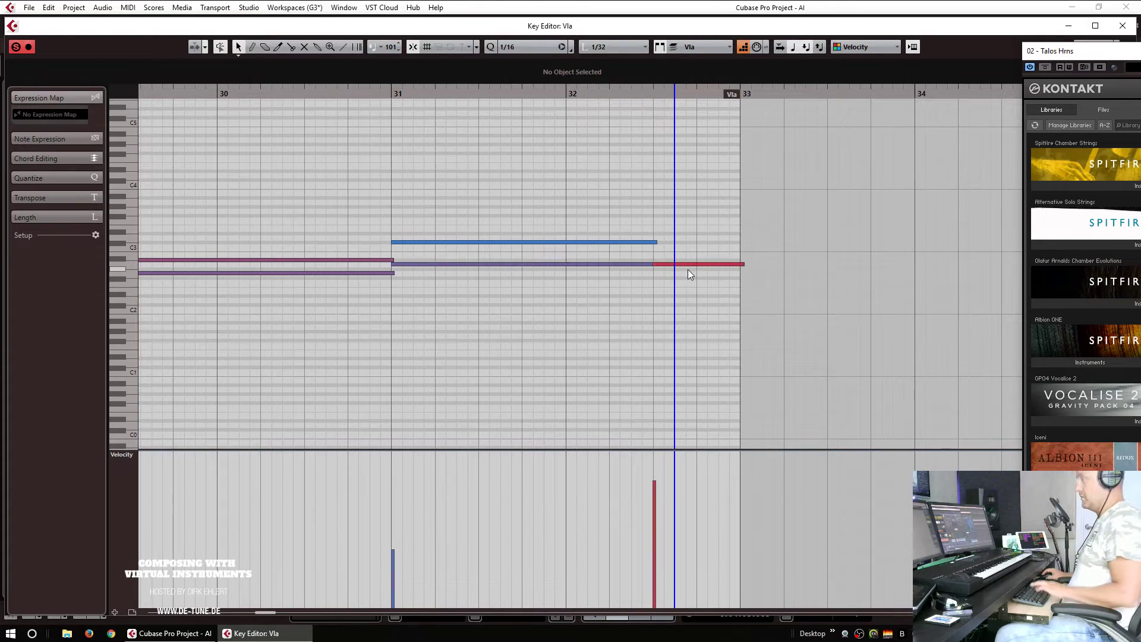
{"action": "left_click", "coordinate": [683, 264]}
{"action": "left_click", "coordinate": [673, 292]}
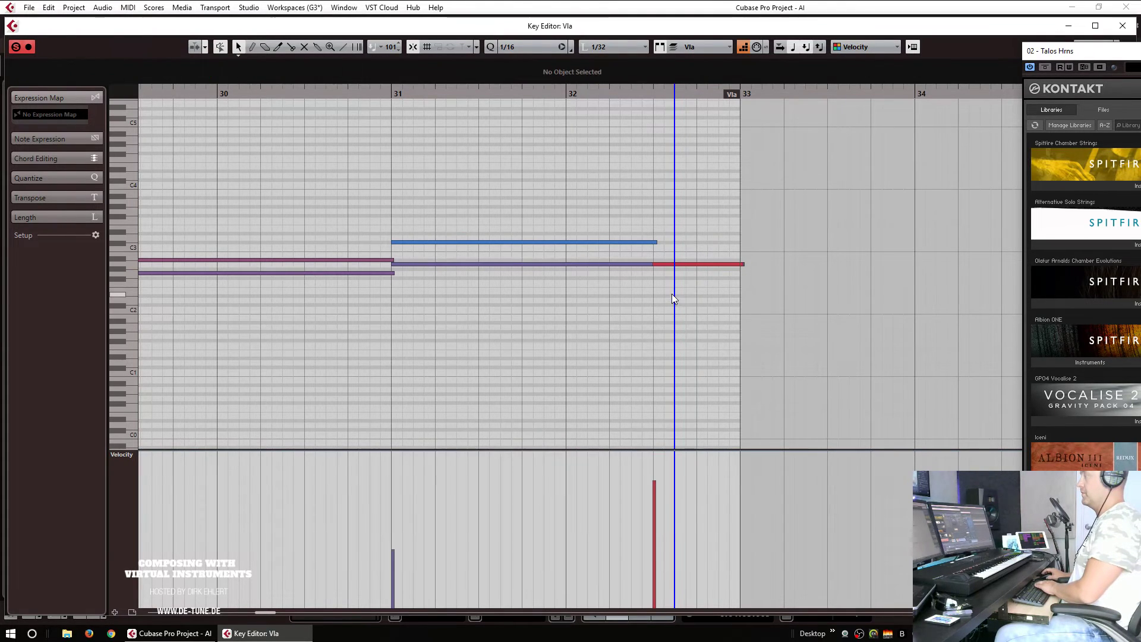
{"action": "left_click", "coordinate": [671, 263]}
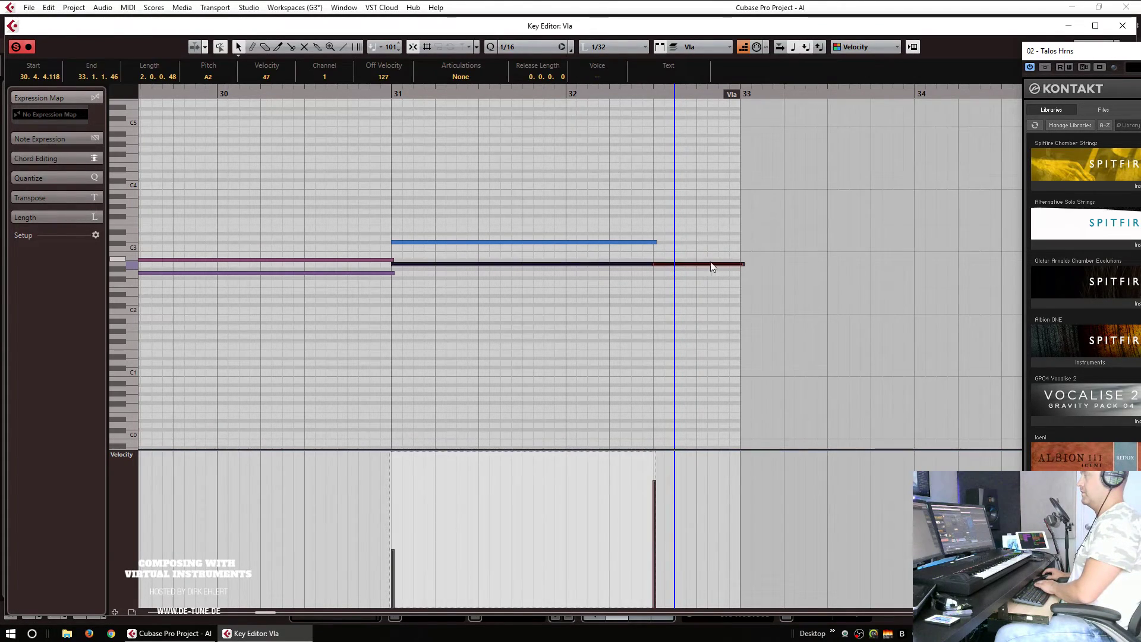
{"action": "left_click", "coordinate": [732, 267]}
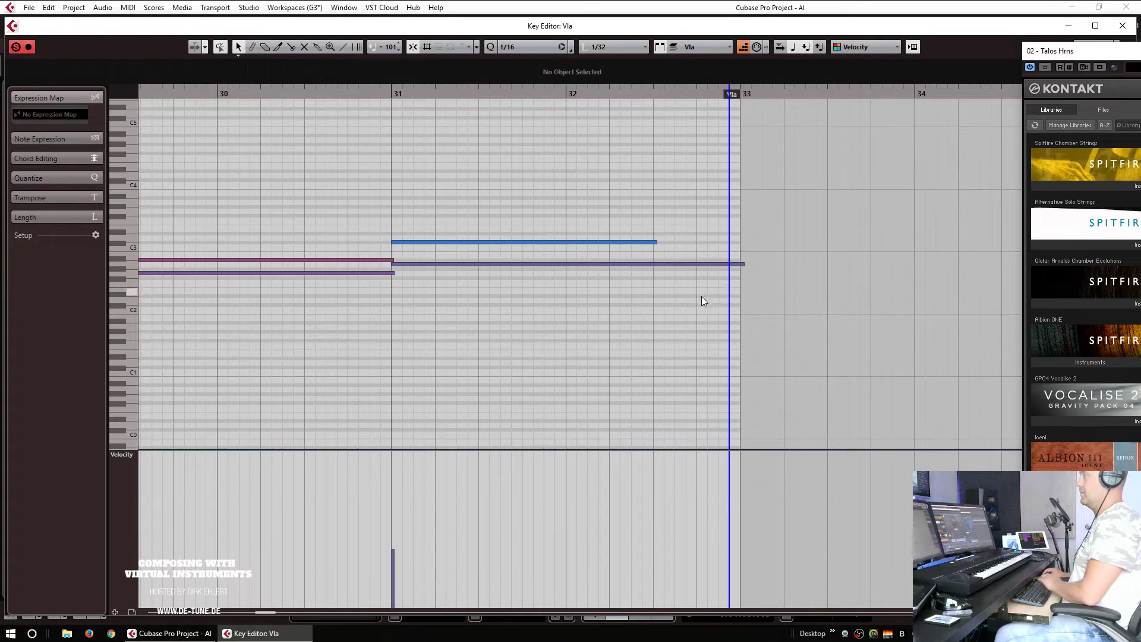
{"action": "mouse_move", "coordinate": [745, 266]}
{"action": "left_mouse_down"}
{"action": "mouse_move", "coordinate": [715, 277]}
{"action": "mouse_move", "coordinate": [734, 278]}
{"action": "left_mouse_up"}
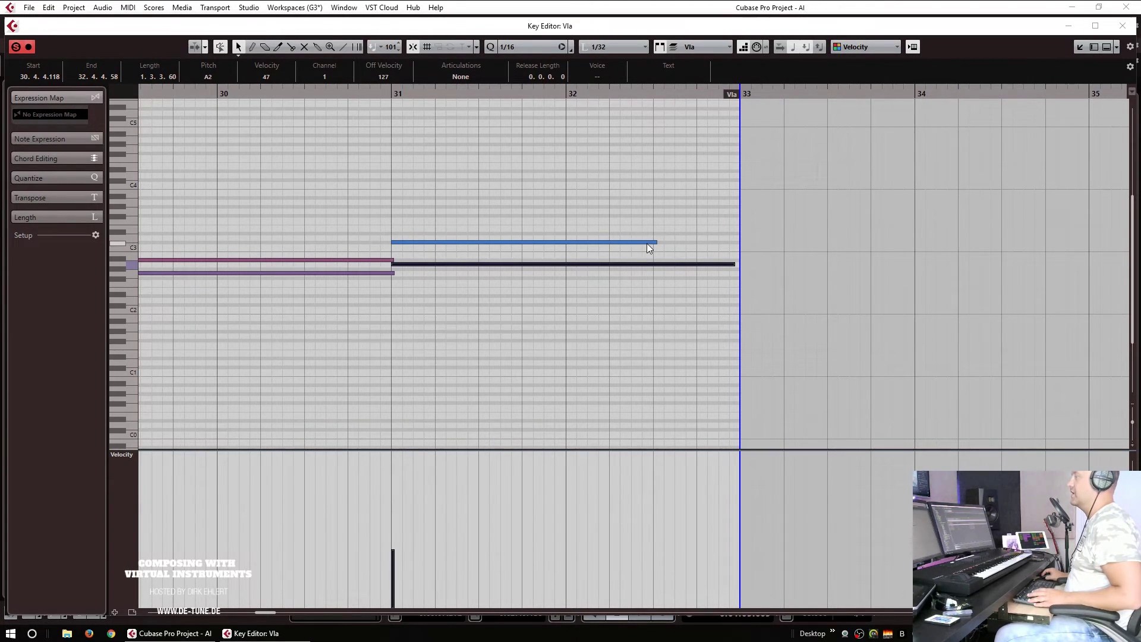
Step: Extend the viola's C#3 from bar 31 to the end of bar 32 and set its velocity to 53
{"action": "left_click_drag", "start_coordinate": [654, 243], "coordinate": [739, 243]}
{"action": "left_click", "coordinate": [398, 553]}
{"action": "left_click_drag", "start_coordinate": [382, 542], "coordinate": [422, 526]}
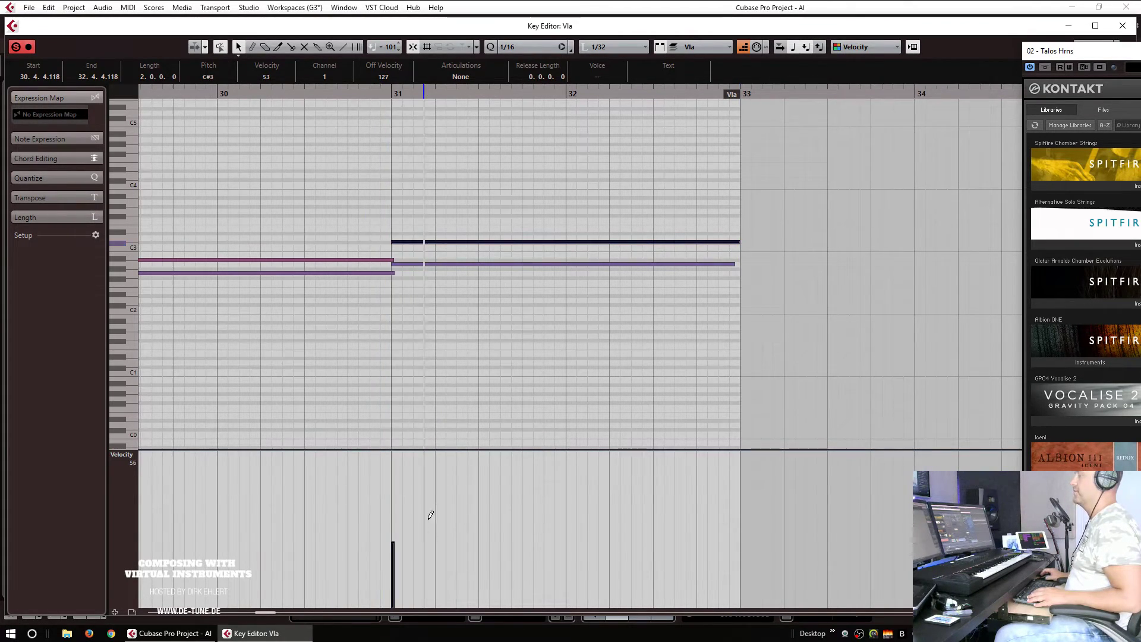
Step: Split the viola's C#3 at bar 32, raise the first half to D3, and close the note editor
{"action": "left_click", "coordinate": [493, 365]}
{"action": "key", "text": "3"}
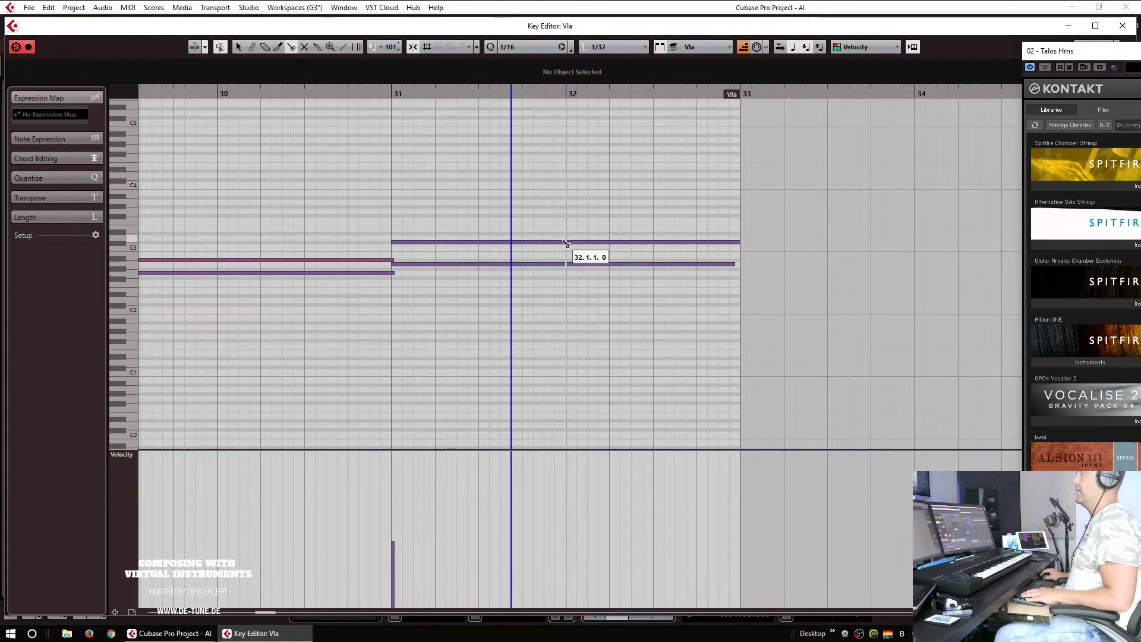
{"action": "left_click", "coordinate": [567, 245]}
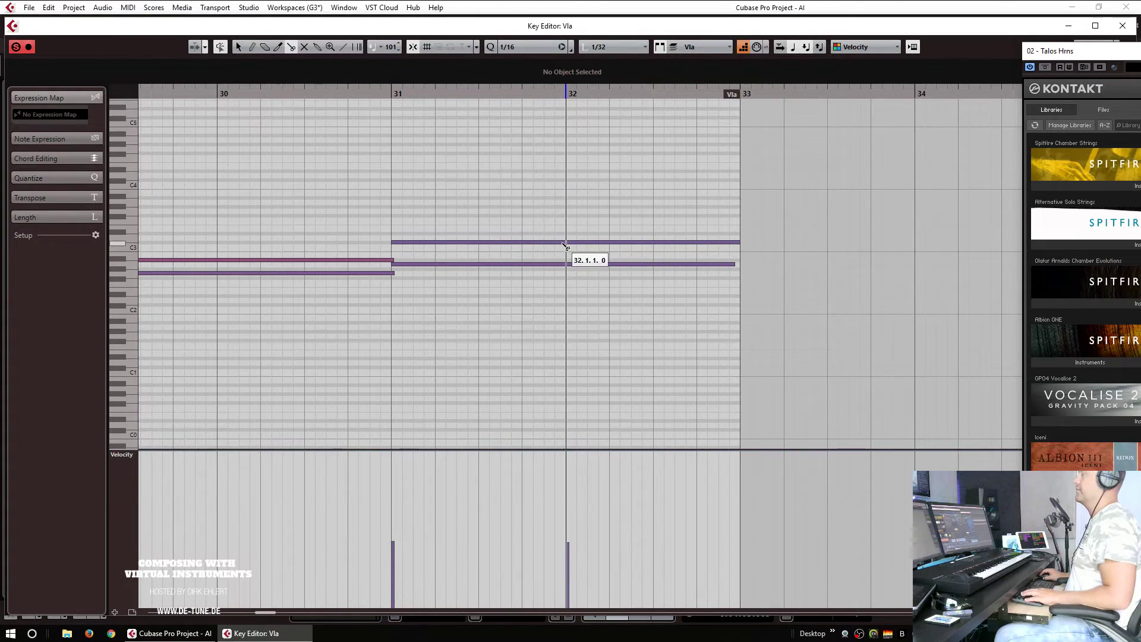
{"action": "left_click", "coordinate": [556, 243]}
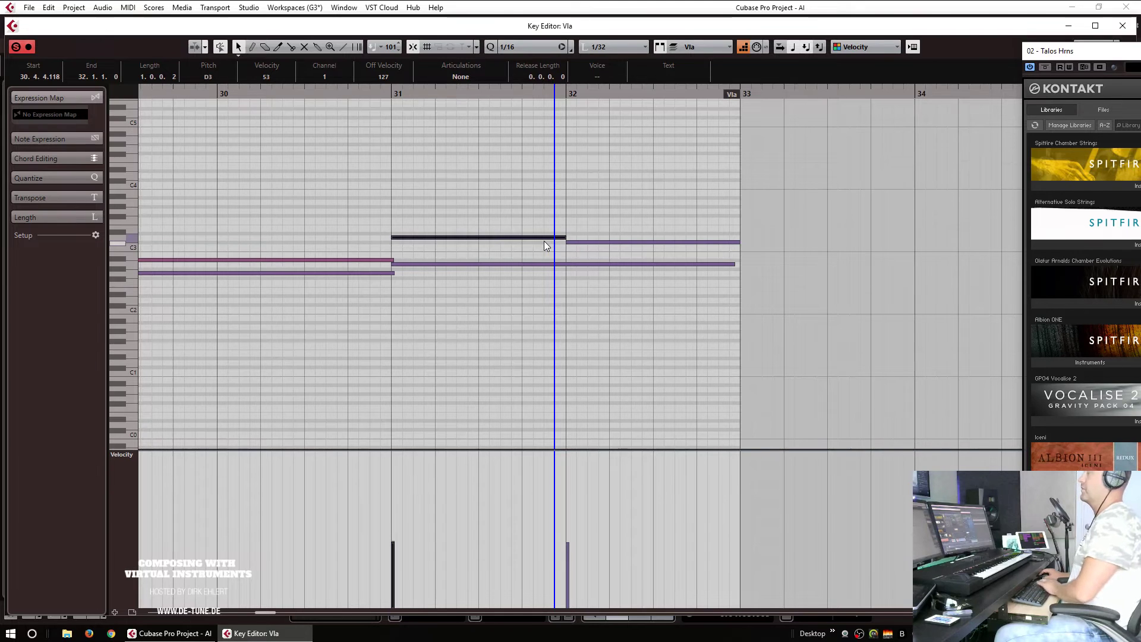
{"action": "key", "text": "Escape"}
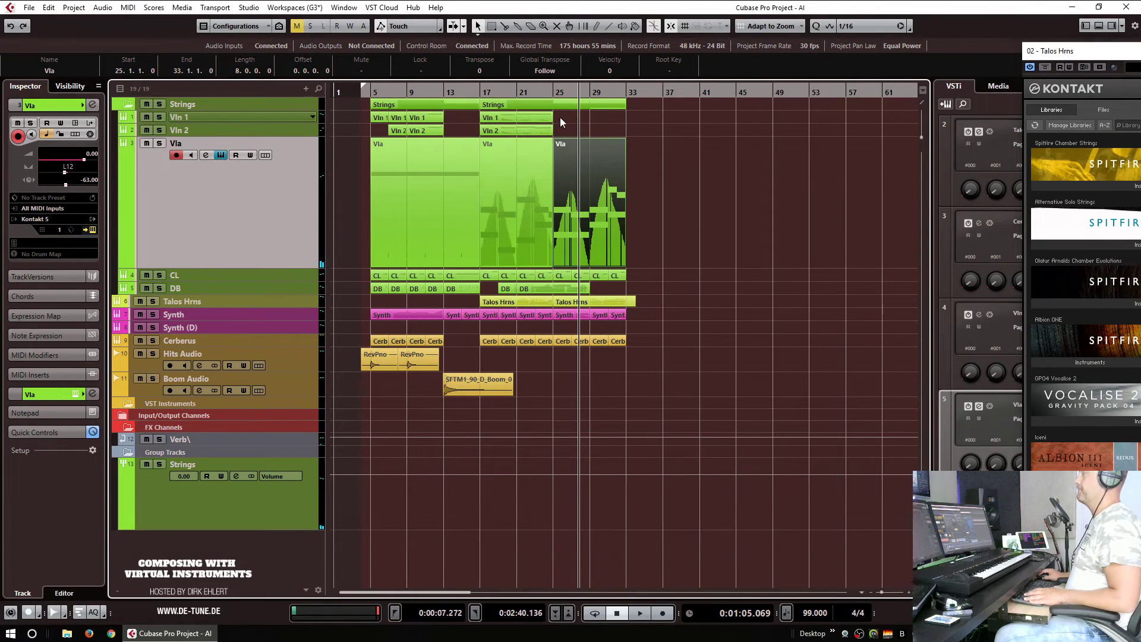
Step: Duplicate the Vln 1 and Vln 2 parts from bar 17 to bar 25 and open the copies for note editing
{"action": "left_click_drag", "start_coordinate": [560, 117], "coordinate": [540, 127]}
{"action": "key", "text": "ctrl+d"}
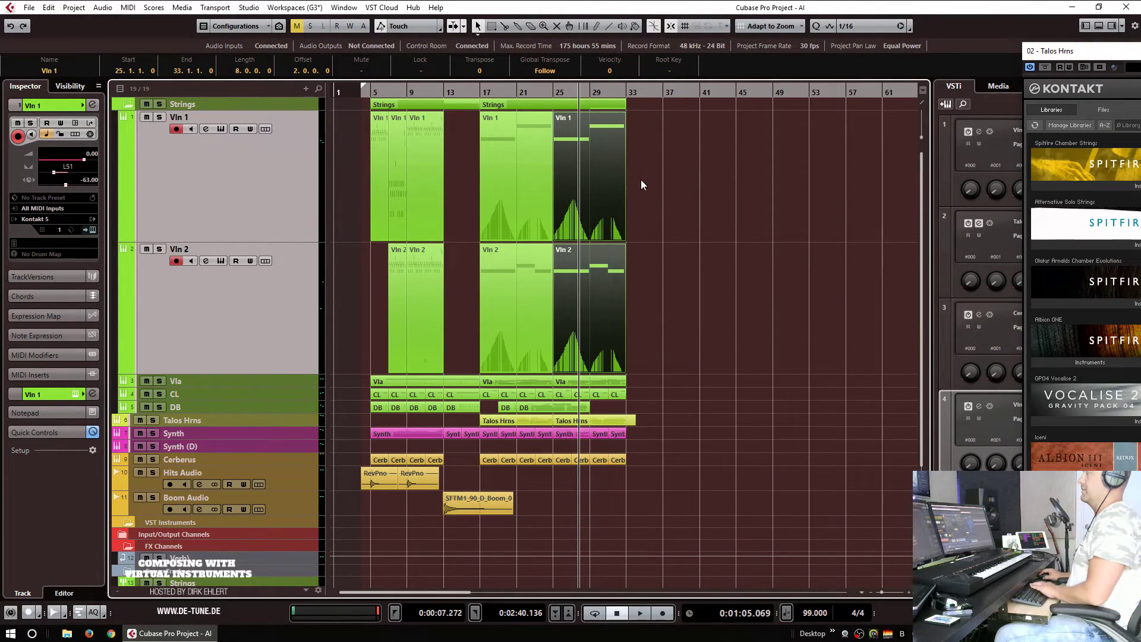
{"action": "double_click", "coordinate": [580, 204]}
{"action": "key", "text": "g"}
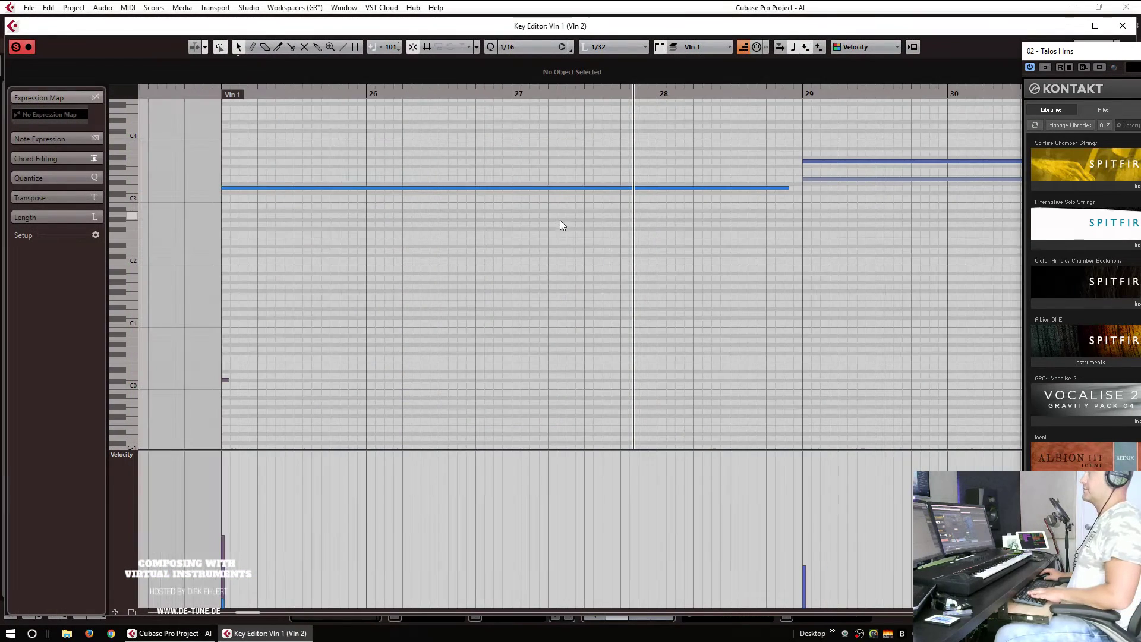
Step: Split the violins' held D3 at bar 27 and raise the second half in Vln 1 to E3
{"action": "left_click", "coordinate": [446, 188]}
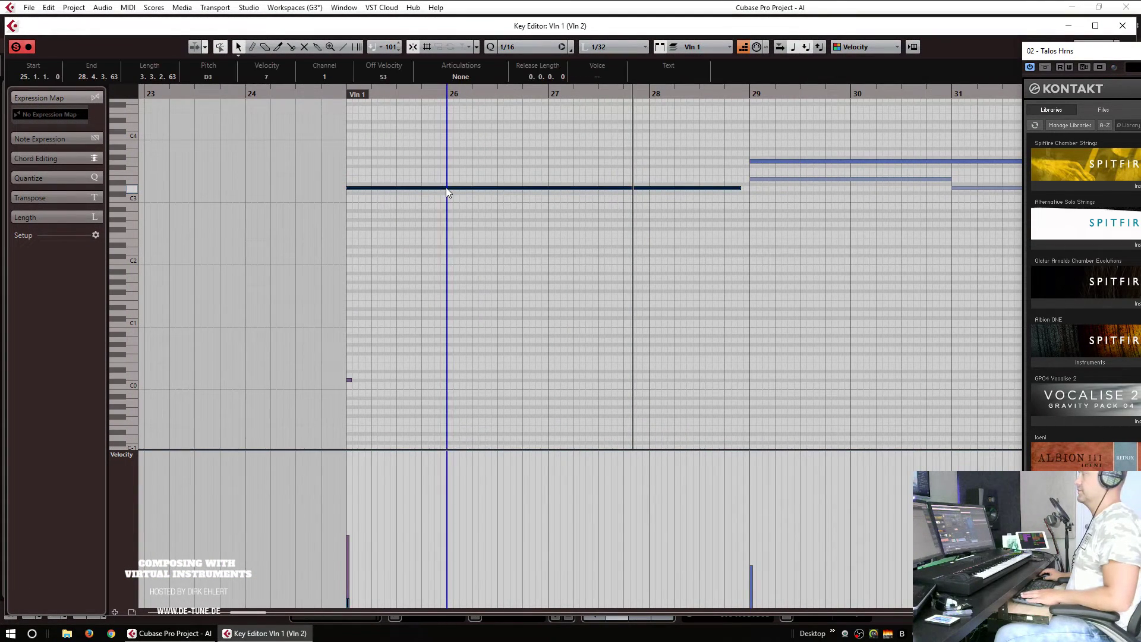
{"action": "key", "text": "3"}
{"action": "left_click", "coordinate": [550, 189]}
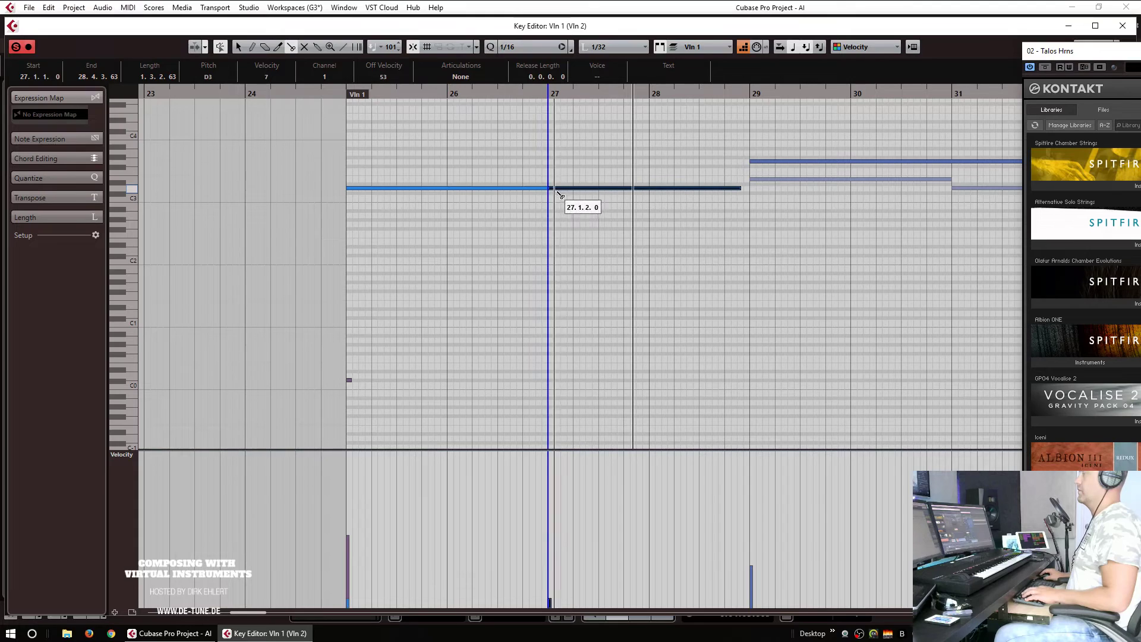
{"action": "key", "text": "Return"}
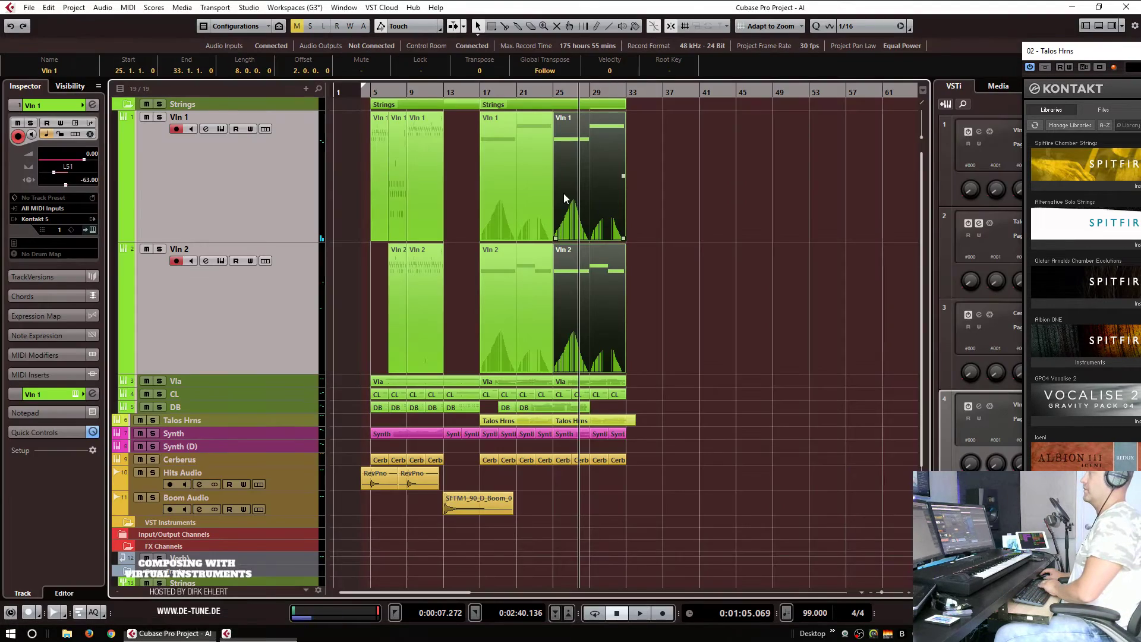
{"action": "double_click", "coordinate": [597, 166]}
{"action": "left_click", "coordinate": [366, 188]}
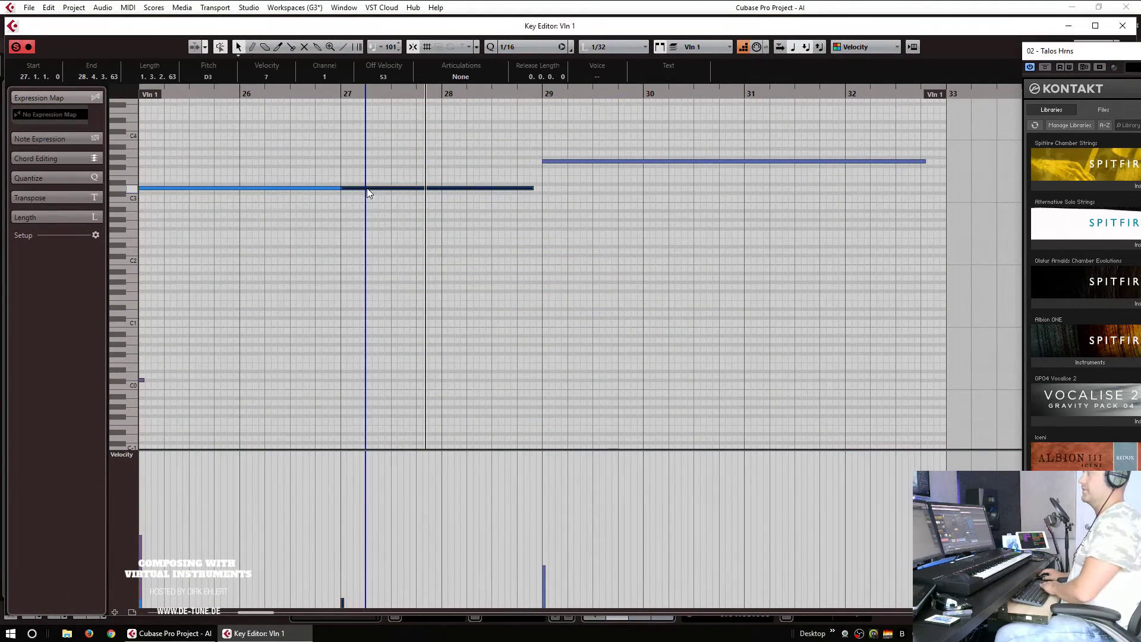
{"action": "key", "text": "Up"}
{"action": "key", "text": "Up"}
Step: Split Vln 1's D3 at bar 26 with its second half at E3, and raise the bar 27 note to F3, held until bar 29
{"action": "left_click", "coordinate": [265, 191]}
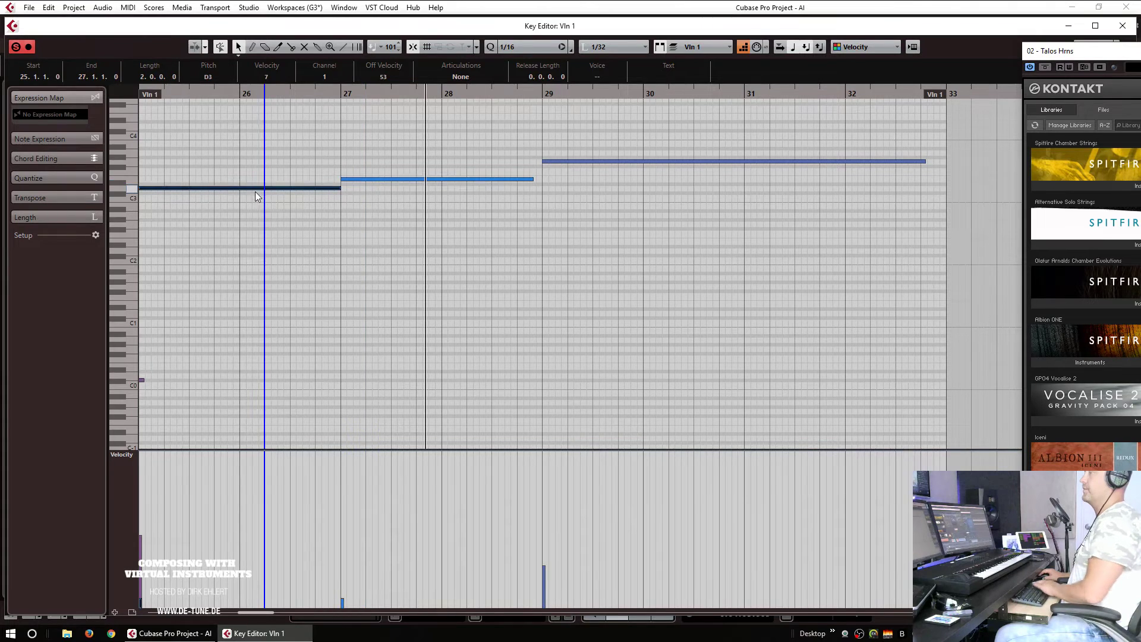
{"action": "left_click", "coordinate": [242, 189], "text": "alt"}
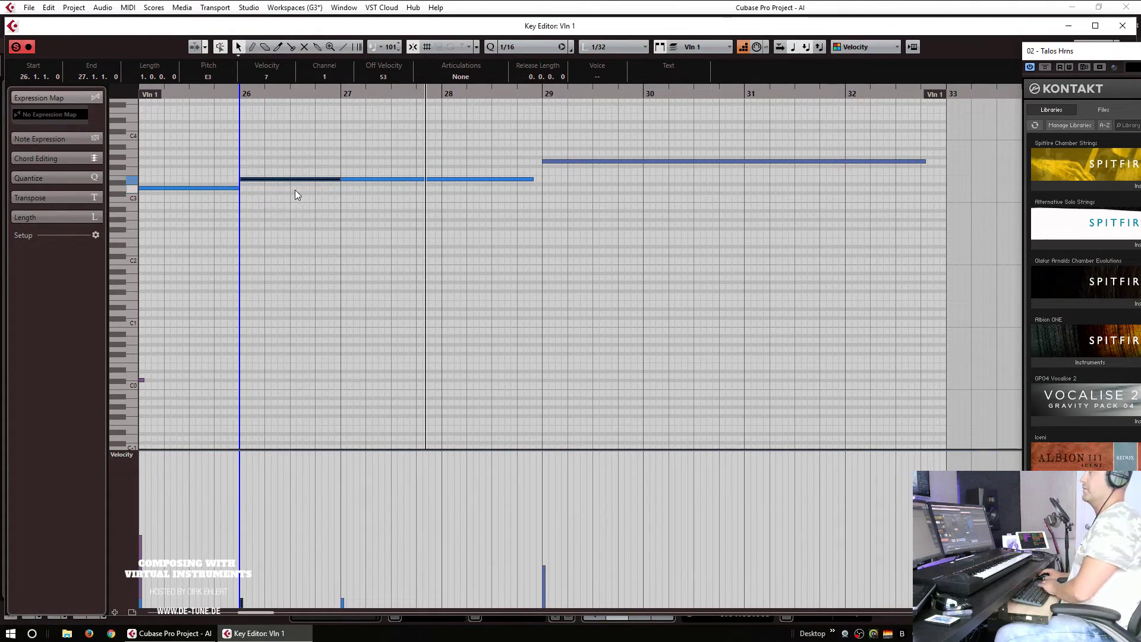
{"action": "left_click", "coordinate": [359, 180]}
{"action": "key", "text": "Up"}
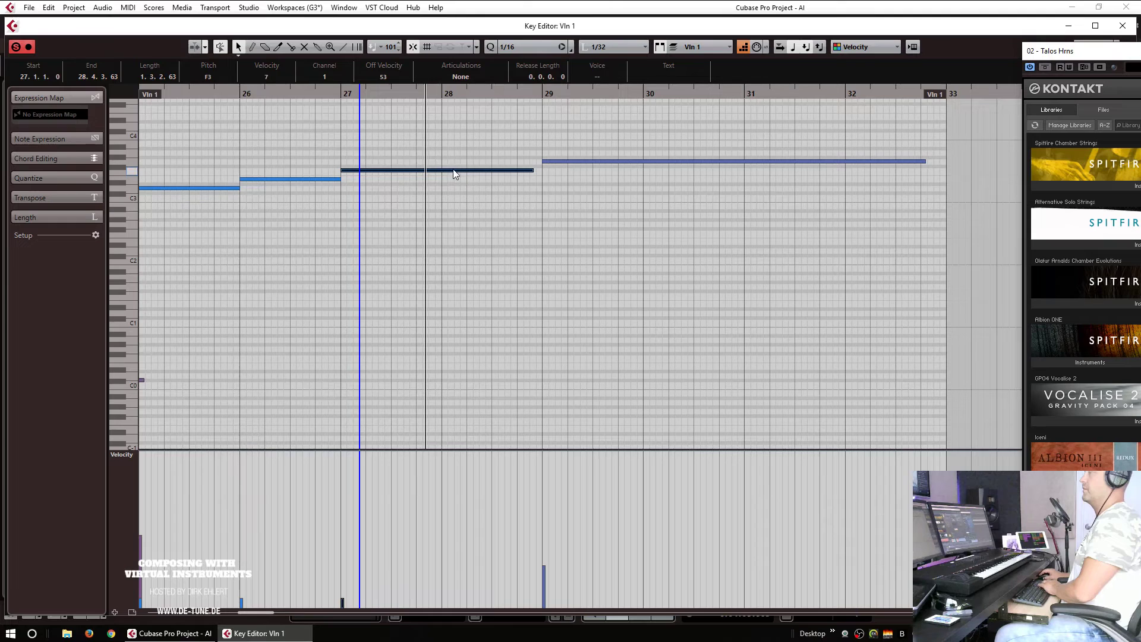
{"action": "left_click_drag", "start_coordinate": [530, 170], "coordinate": [543, 170]}
Step: Split Vln 1's G3 at bar 31, raise the second half to A3, and close the note editor
{"action": "left_click", "coordinate": [746, 161], "text": "alt"}
{"action": "left_click", "coordinate": [756, 162]}
{"action": "key", "text": "Up"}
{"action": "key", "text": "Escape"}
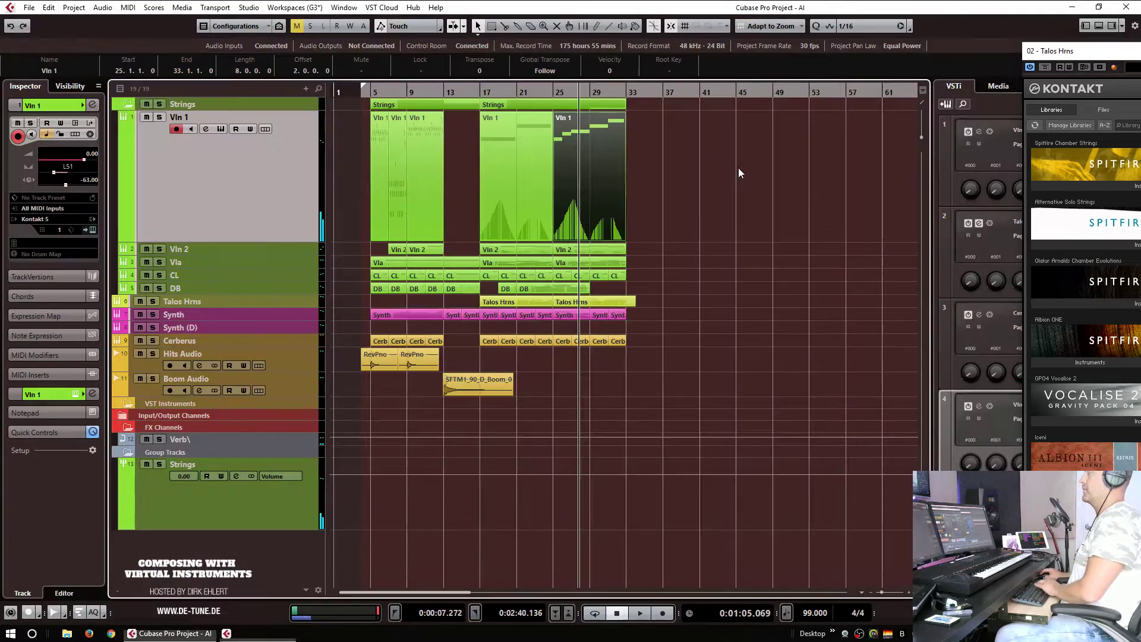
Step: Open both violin parts together and change Vln 2's bar 27 note to C3 and its bar 29 note to D#3
{"action": "left_click_drag", "start_coordinate": [677, 171], "coordinate": [582, 249]}
{"action": "key", "text": "Return"}
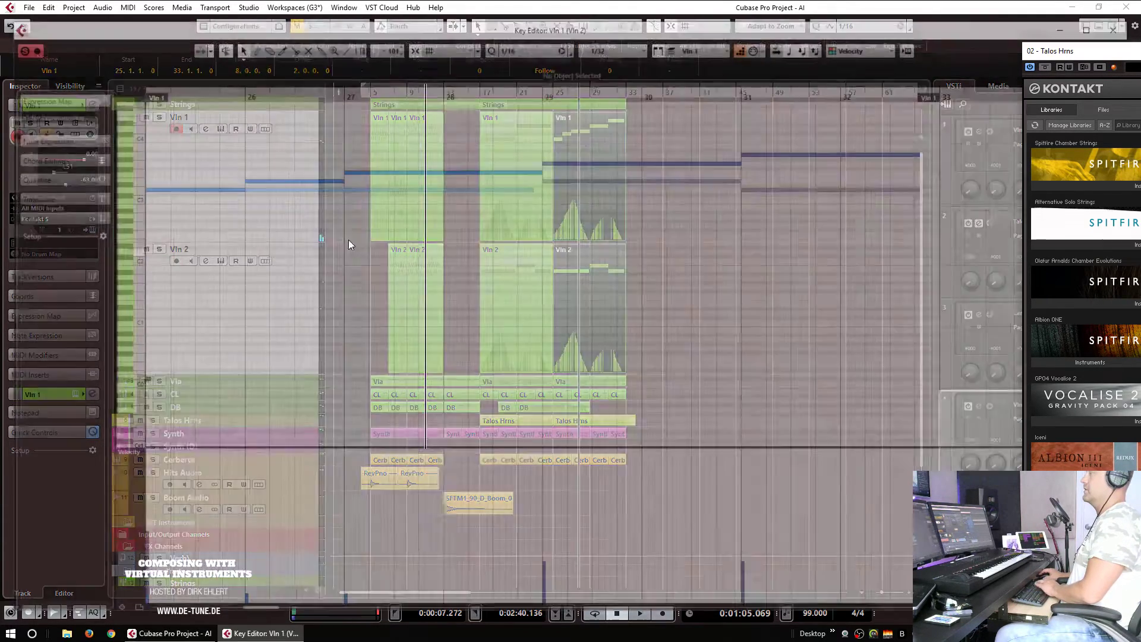
{"action": "left_click", "coordinate": [295, 189]}
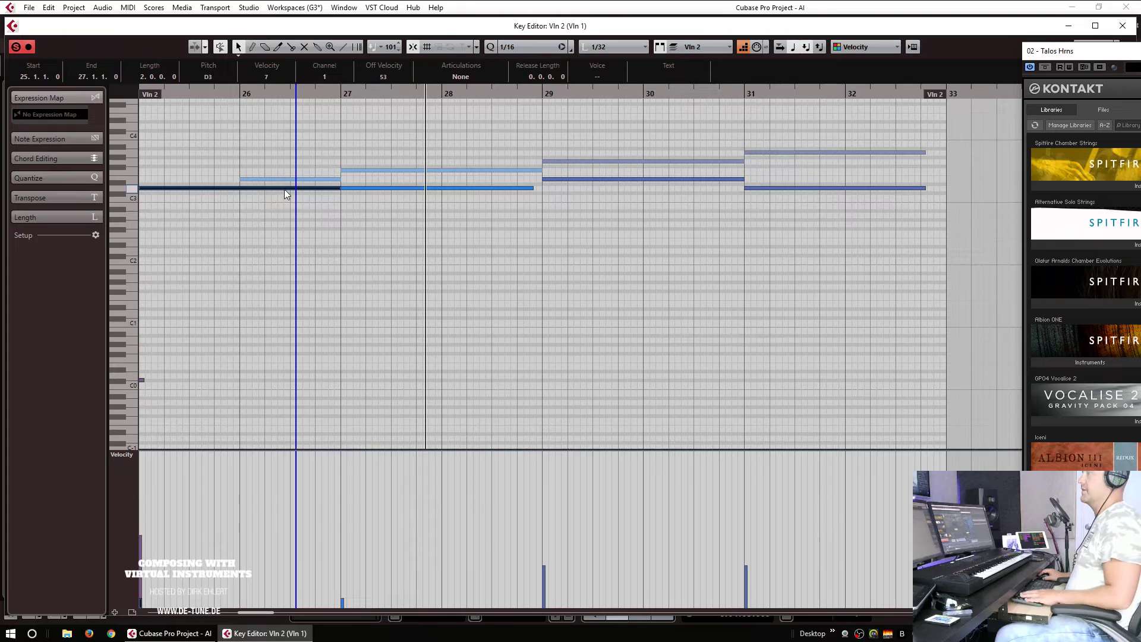
{"action": "left_click_drag", "start_coordinate": [358, 191], "coordinate": [359, 198]}
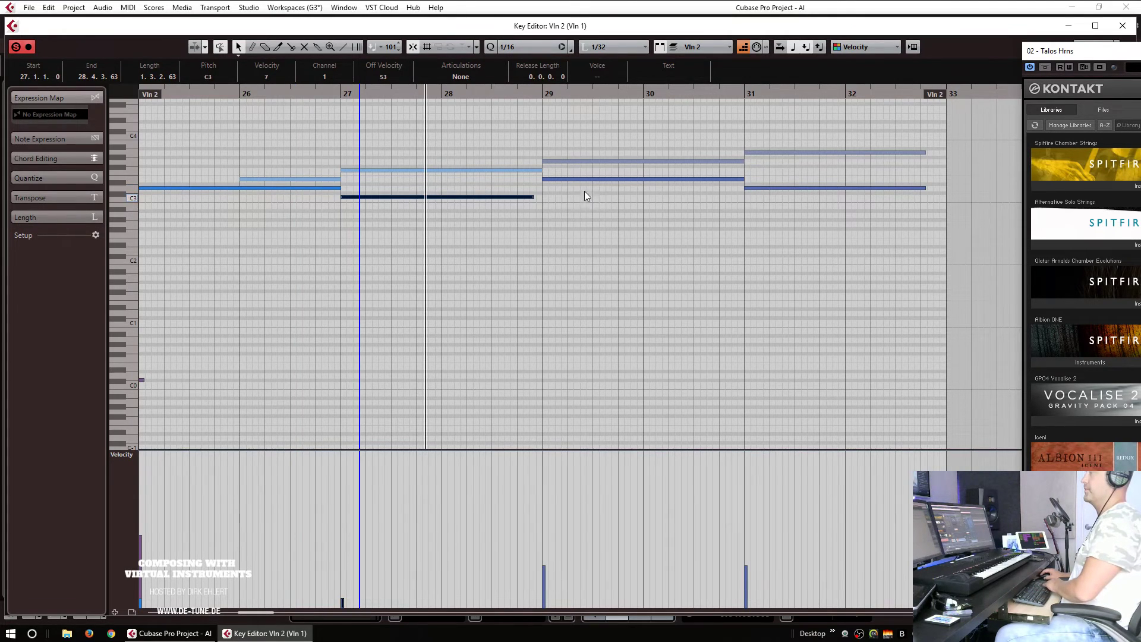
{"action": "left_click_drag", "start_coordinate": [568, 182], "coordinate": [574, 195]}
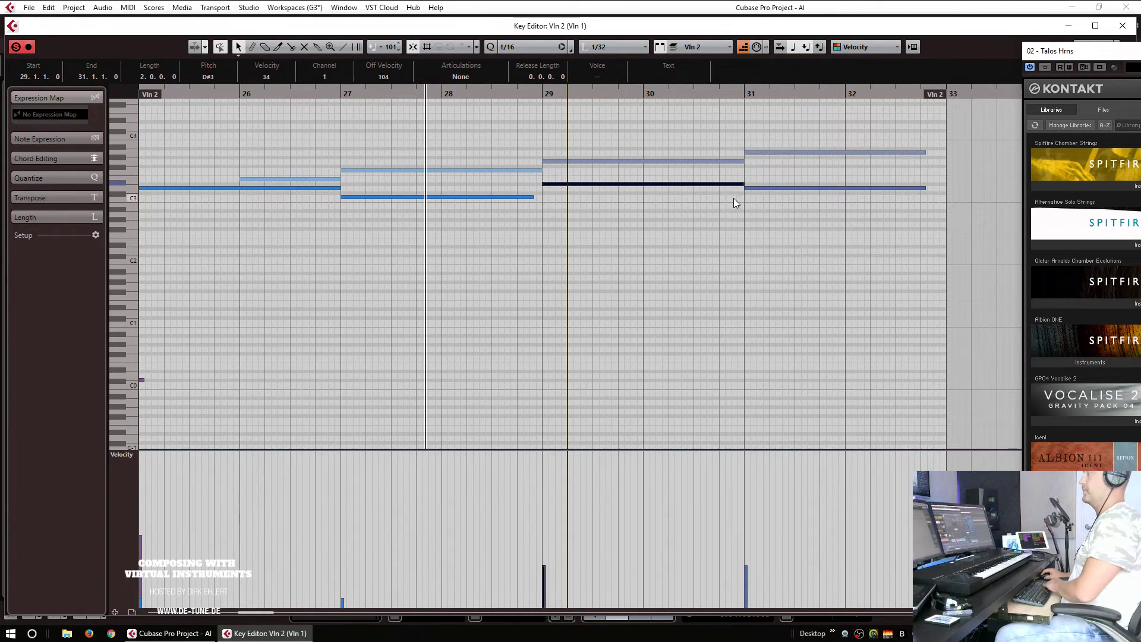
Step: Split Vln 2's D3 at bar 32, lower the second half to C#3, and close the note editor
{"action": "left_click", "coordinate": [852, 188], "text": "alt"}
{"action": "left_click", "coordinate": [856, 189]}
{"action": "left_click_drag", "start_coordinate": [855, 189], "coordinate": [856, 194]}
{"action": "key", "text": "Return"}
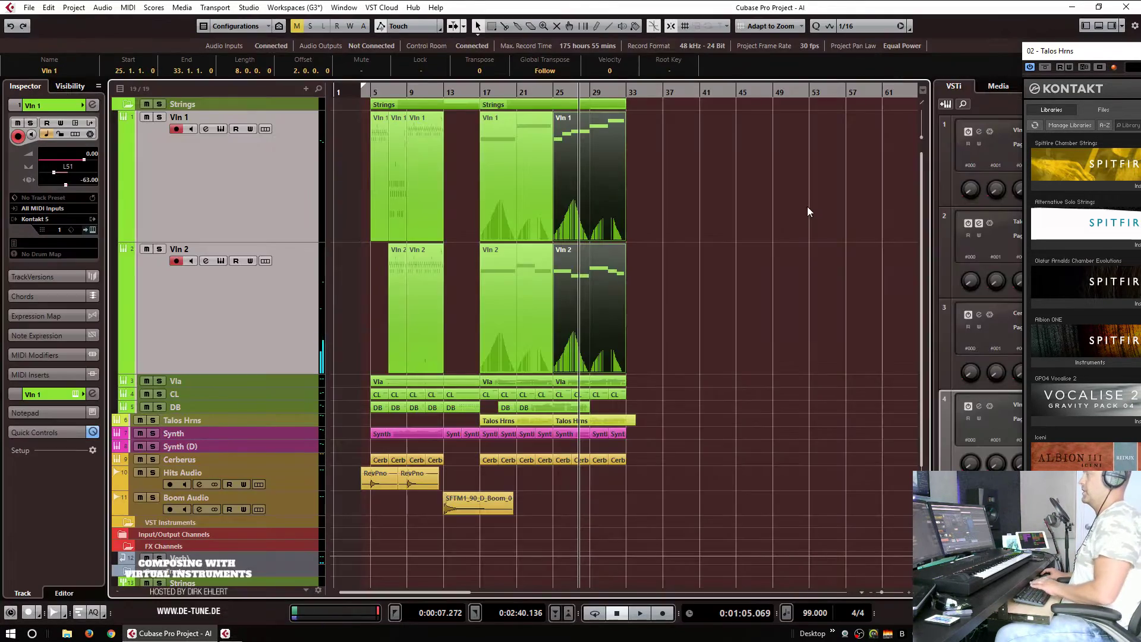
Step: Open all the string parts from bar 25 together in the note editor and play them back
{"action": "left_click_drag", "start_coordinate": [662, 162], "coordinate": [569, 277]}
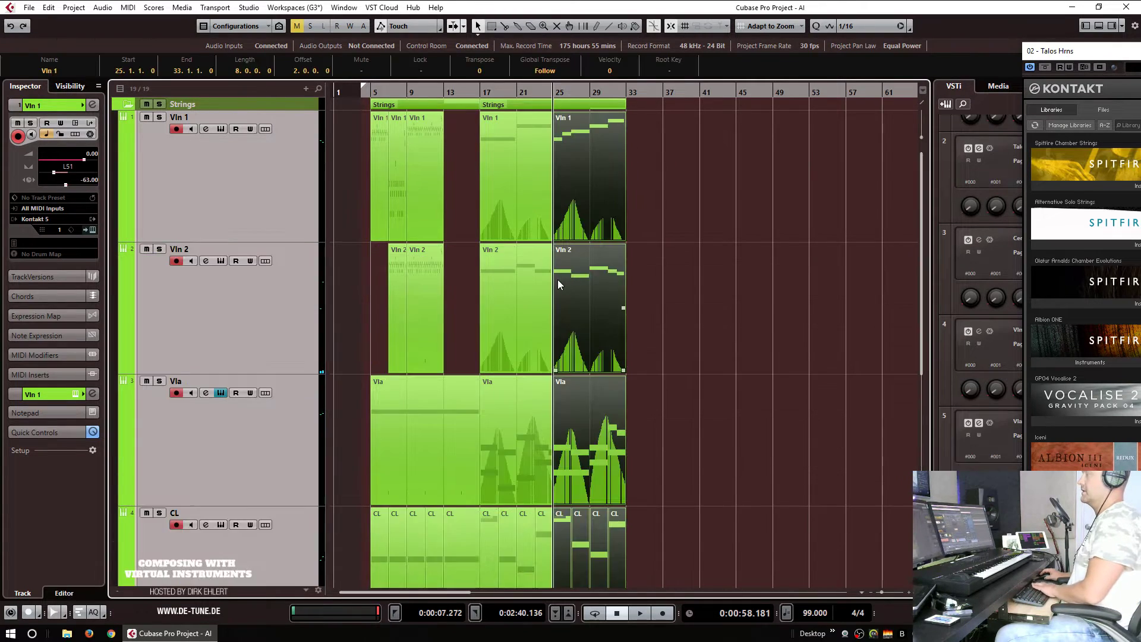
{"action": "key", "text": "Return"}
{"action": "left_click", "coordinate": [431, 92]}
{"action": "key", "text": "space"}
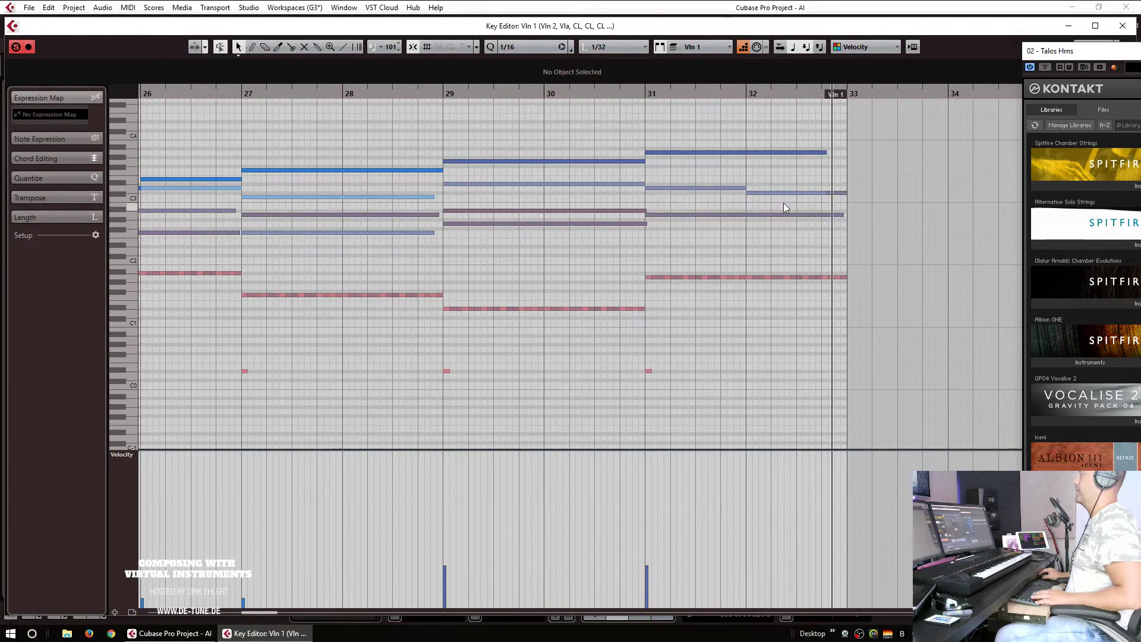
Step: Close the strings note editor, extend the DB part starting at bar 21 to bar 33, and open it for editing
{"action": "key", "text": "Return"}
{"action": "left_click", "coordinate": [710, 289]}
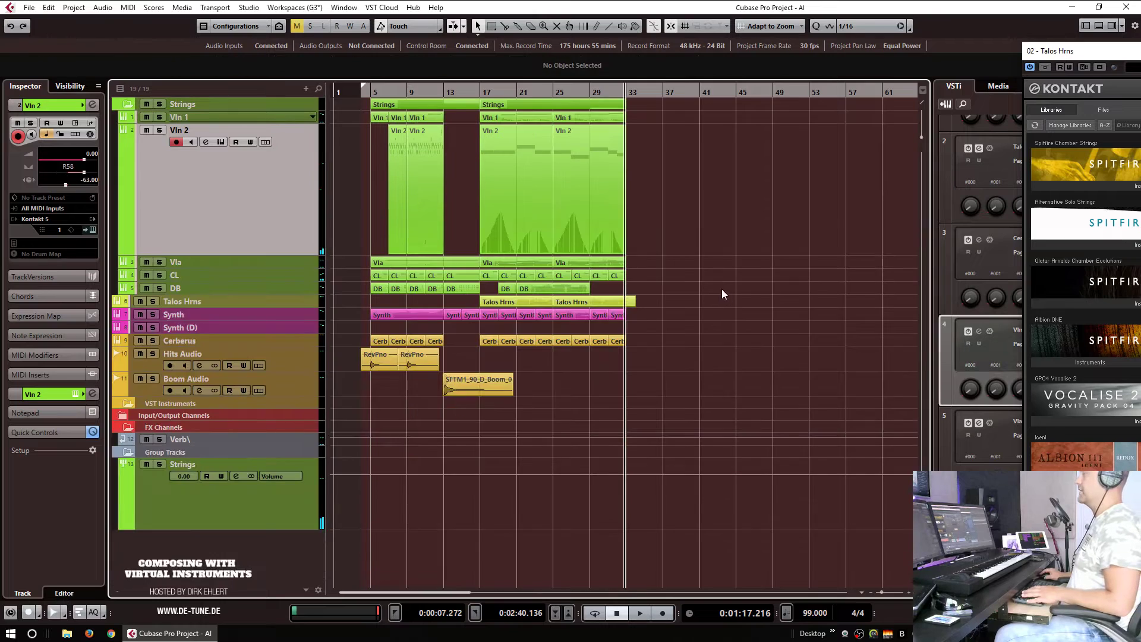
{"action": "left_click", "coordinate": [581, 290]}
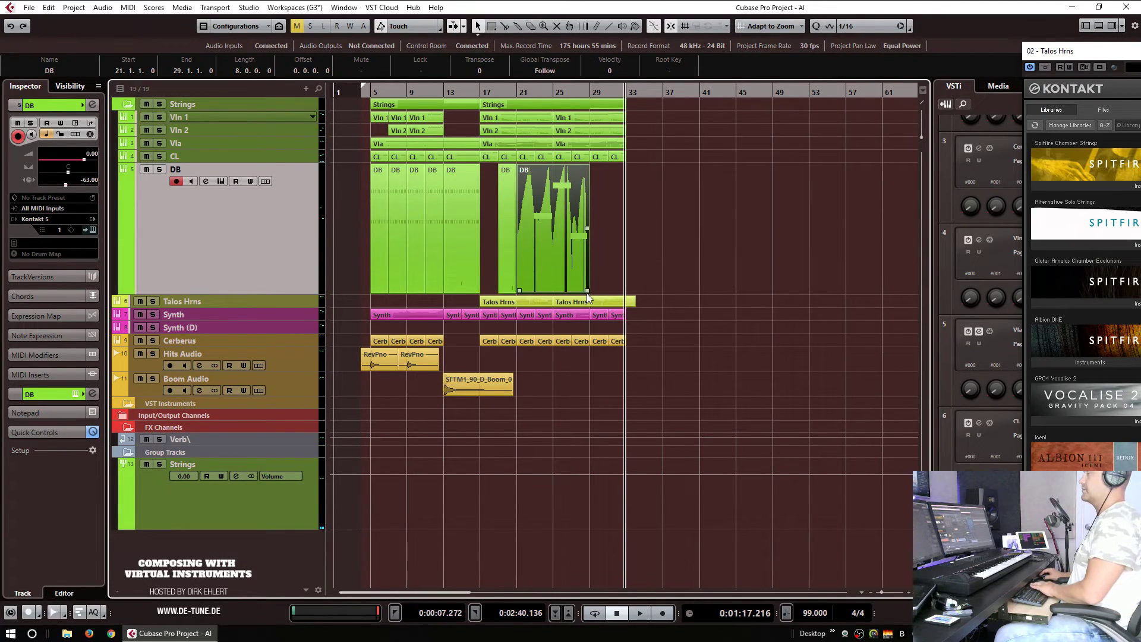
{"action": "double_click", "coordinate": [586, 294]}
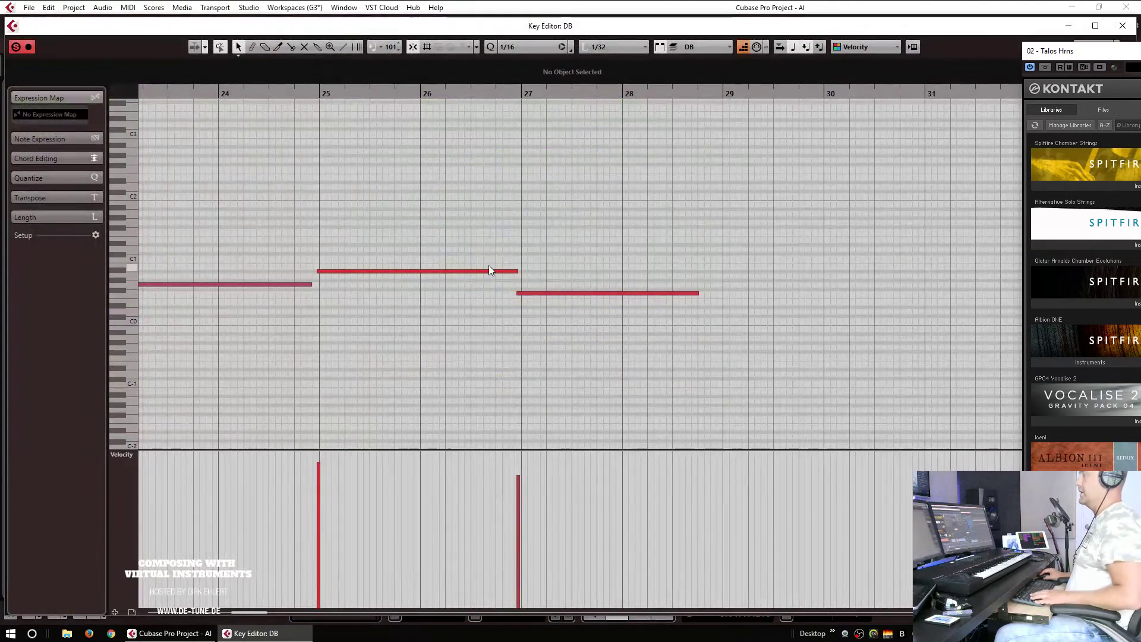
Step: Set the quantize value to 1/4 and quantize the DB part's notes to the grid
{"action": "left_click", "coordinate": [526, 47]}
{"action": "left_click", "coordinate": [548, 91]}
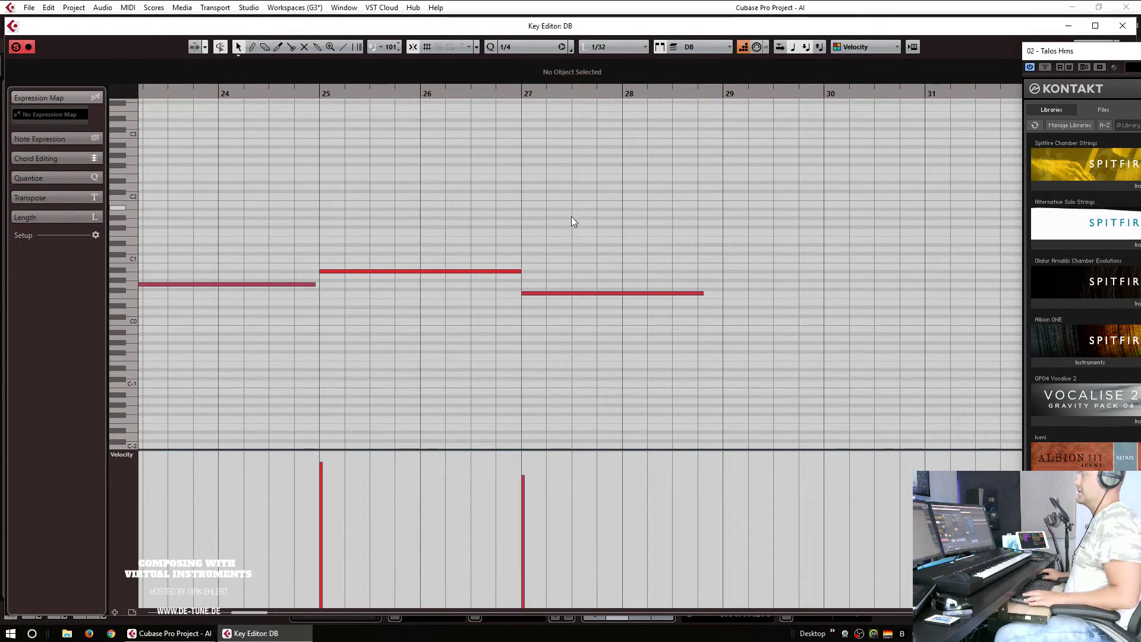
{"action": "left_click", "coordinate": [471, 271]}
{"action": "left_click", "coordinate": [596, 329]}
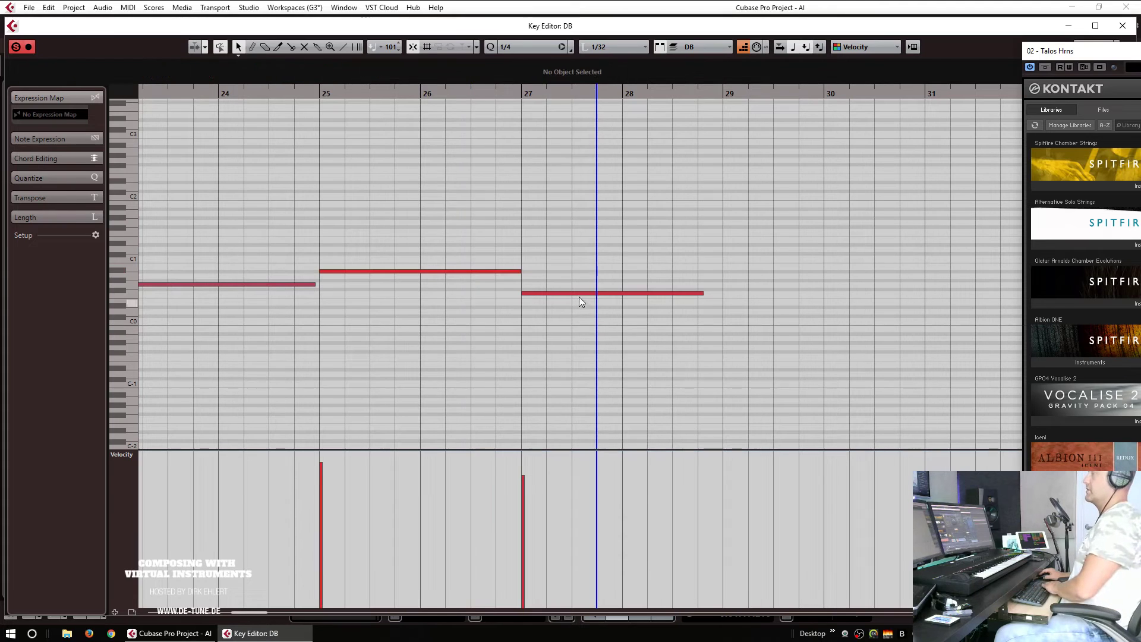
Step: Copy the DB note at bar 27 to D#0 at bar 29 and A0 at bar 31
{"action": "left_click", "coordinate": [546, 293]}
{"action": "left_click_drag", "start_coordinate": [558, 293], "coordinate": [907, 281]}
{"action": "key", "text": "g"}
{"action": "key", "text": "g"}
{"action": "left_click", "coordinate": [770, 307]}
{"action": "key", "text": "g"}
{"action": "key", "text": "g"}
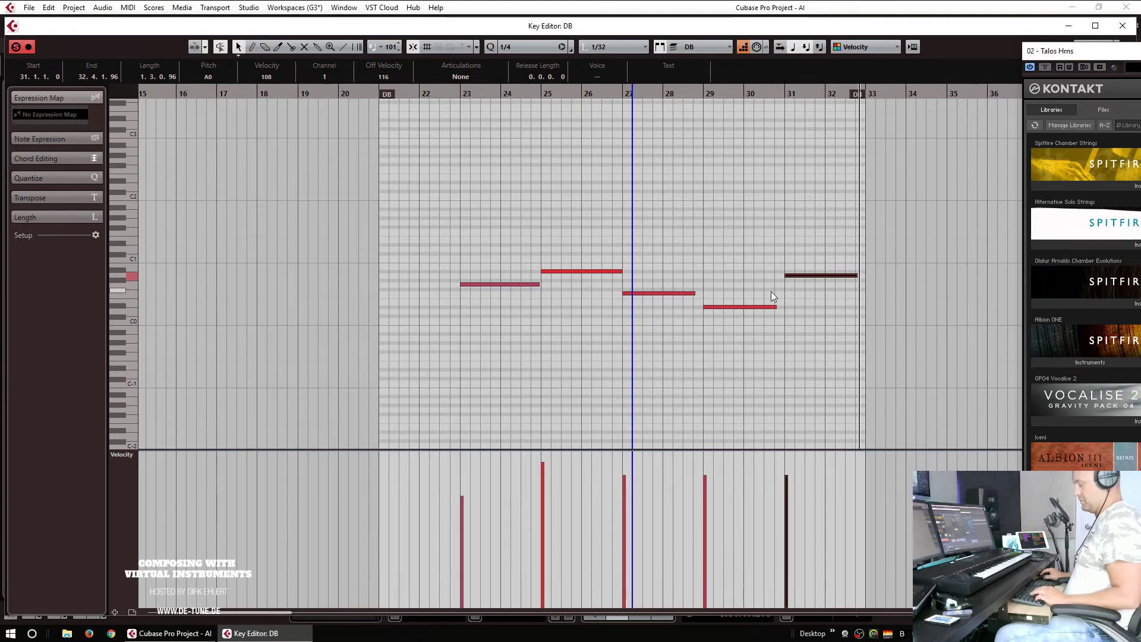
Step: Glue the DB parts from bar 19 into one and draw its modulation from bar 28 to 33, rising toward the end
{"action": "key", "text": "1"}
{"action": "scroll", "coordinate": [734, 314], "scroll_direction": "down", "scroll_amount": 4}
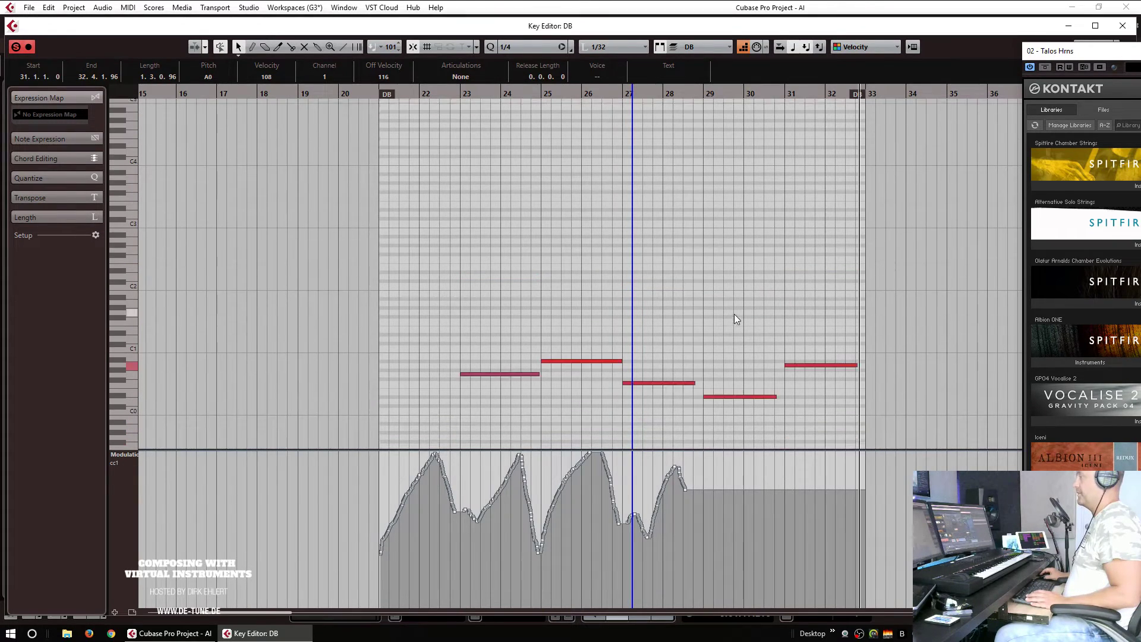
{"action": "scroll", "coordinate": [735, 319], "scroll_direction": "down", "scroll_amount": 4}
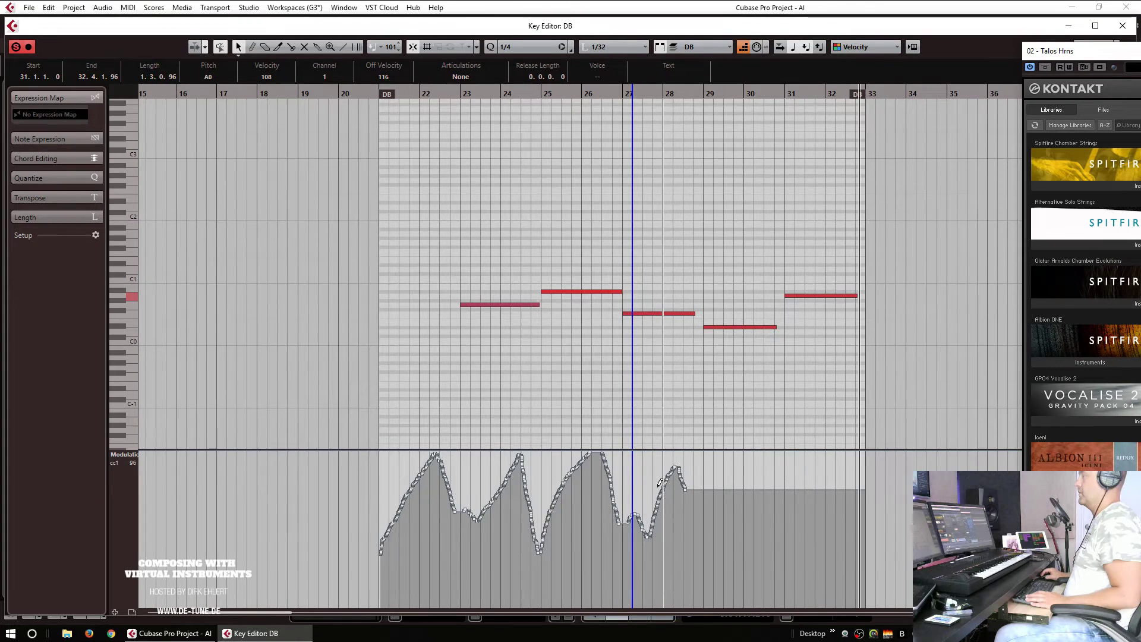
{"action": "key", "text": "Escape"}
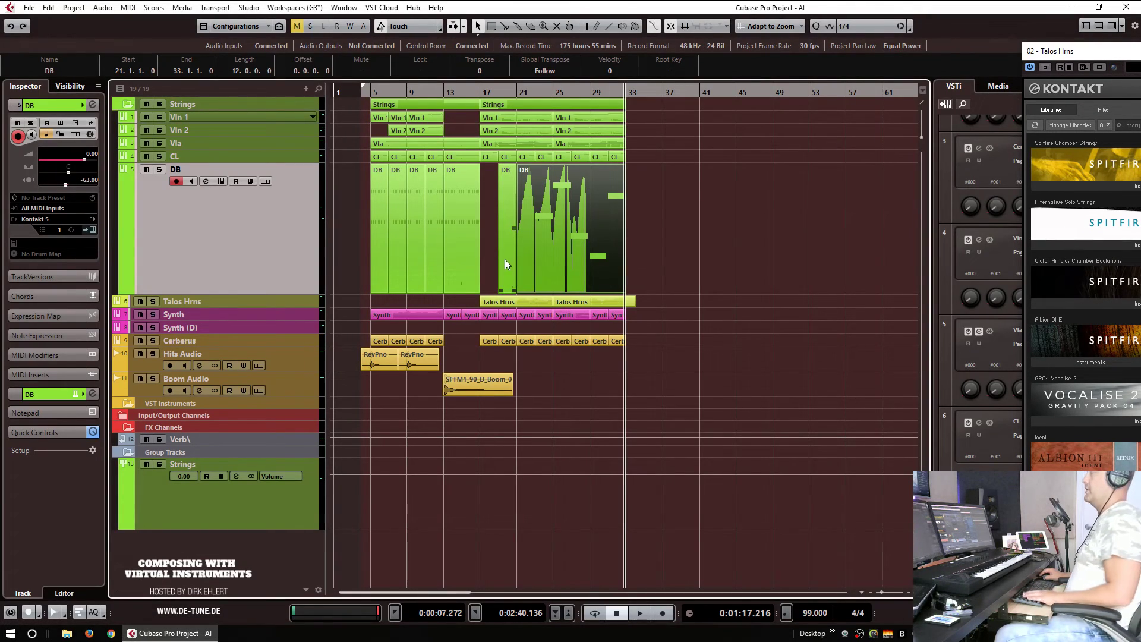
{"action": "double_click", "coordinate": [526, 251]}
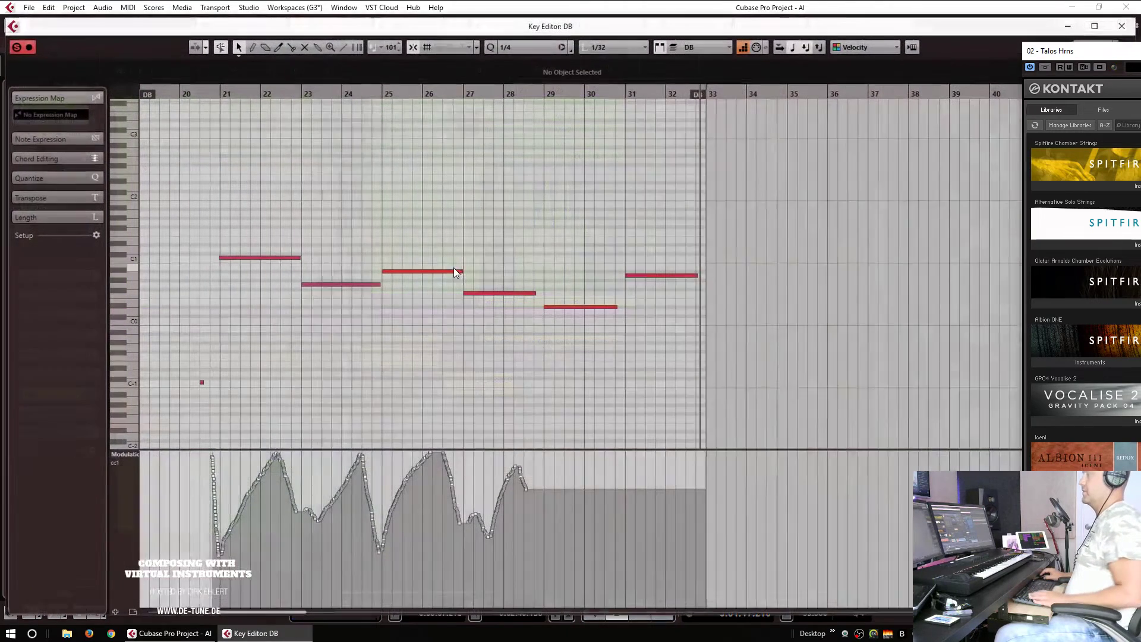
{"action": "left_click", "coordinate": [271, 258]}
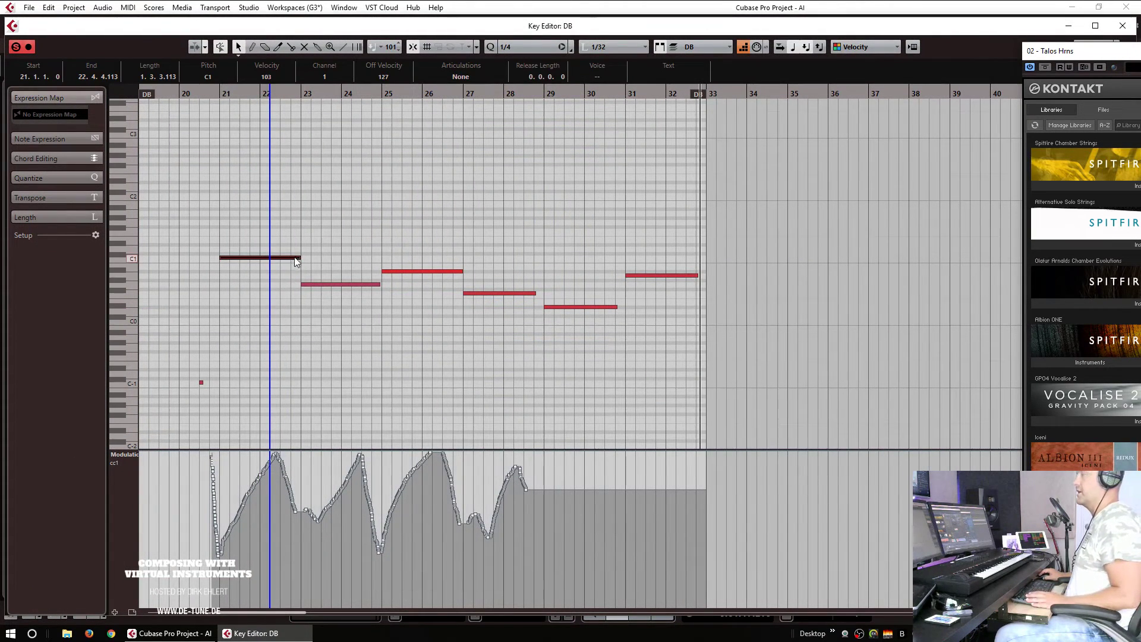
{"action": "key", "text": "space"}
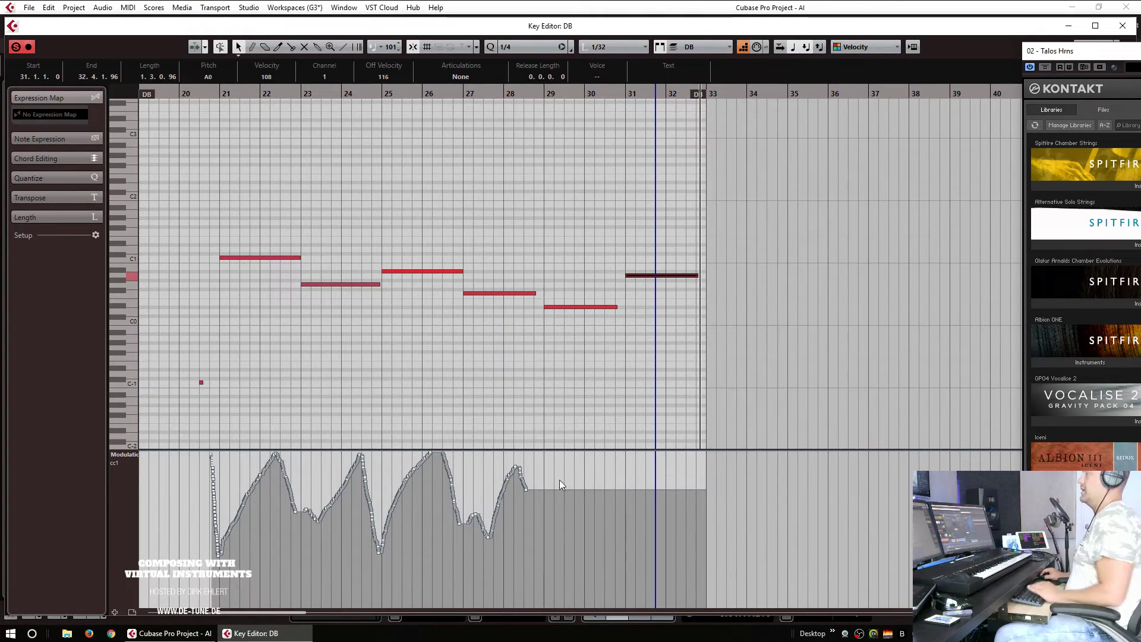
{"action": "mouse_move", "coordinate": [534, 488]}
{"action": "left_mouse_down"}
{"action": "mouse_move", "coordinate": [615, 493]}
{"action": "mouse_move", "coordinate": [704, 459]}
{"action": "left_mouse_up"}
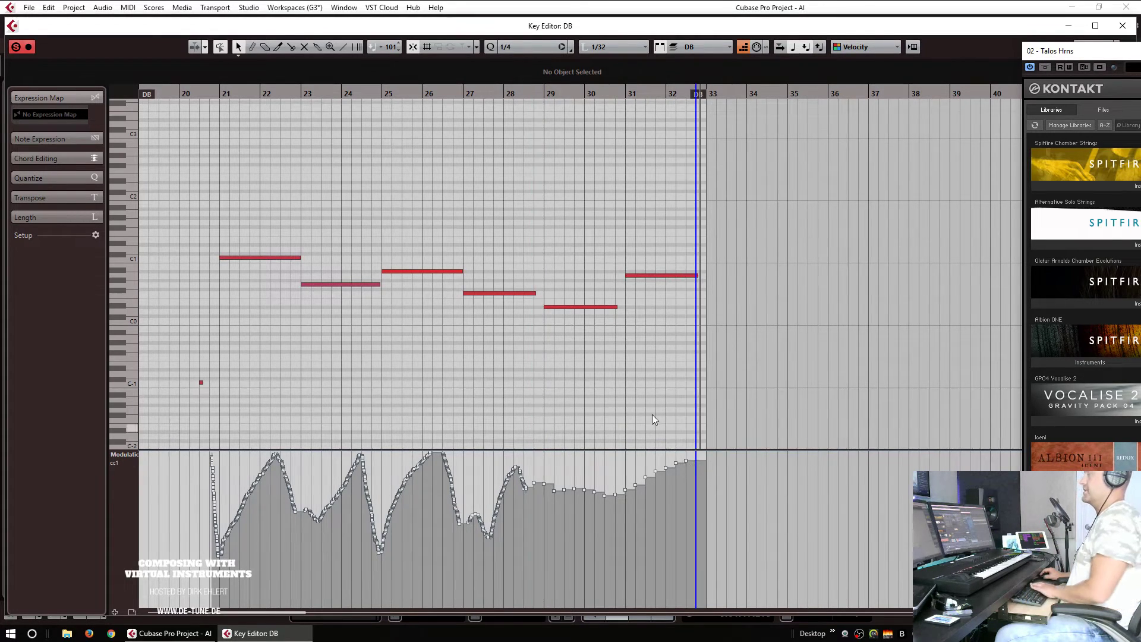
{"action": "key", "text": "Escape"}
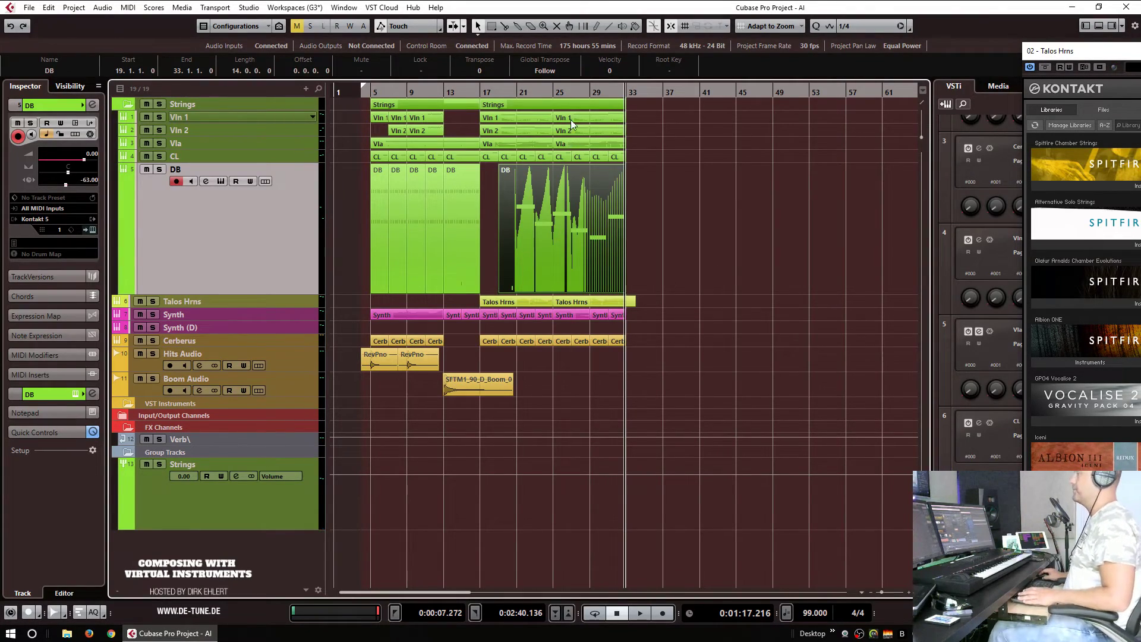
Step: Play the arrangement from around bar 17 and trim the second Talos Hrns part to end at bar 33
{"action": "left_click", "coordinate": [502, 94]}
{"action": "key", "text": "space"}
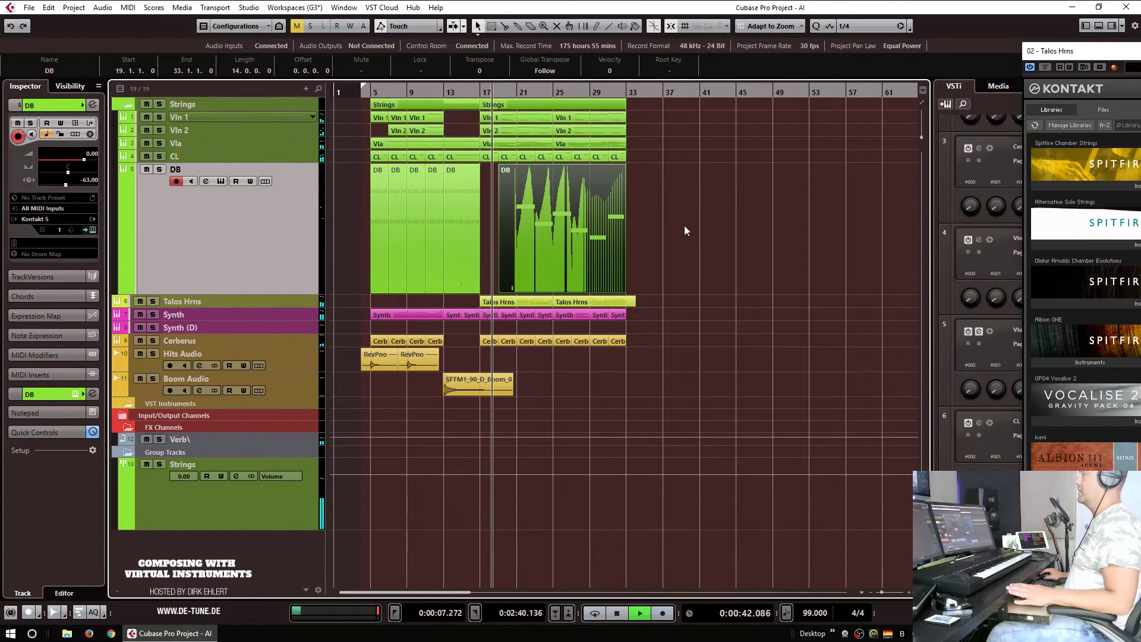
{"action": "left_click", "coordinate": [703, 301]}
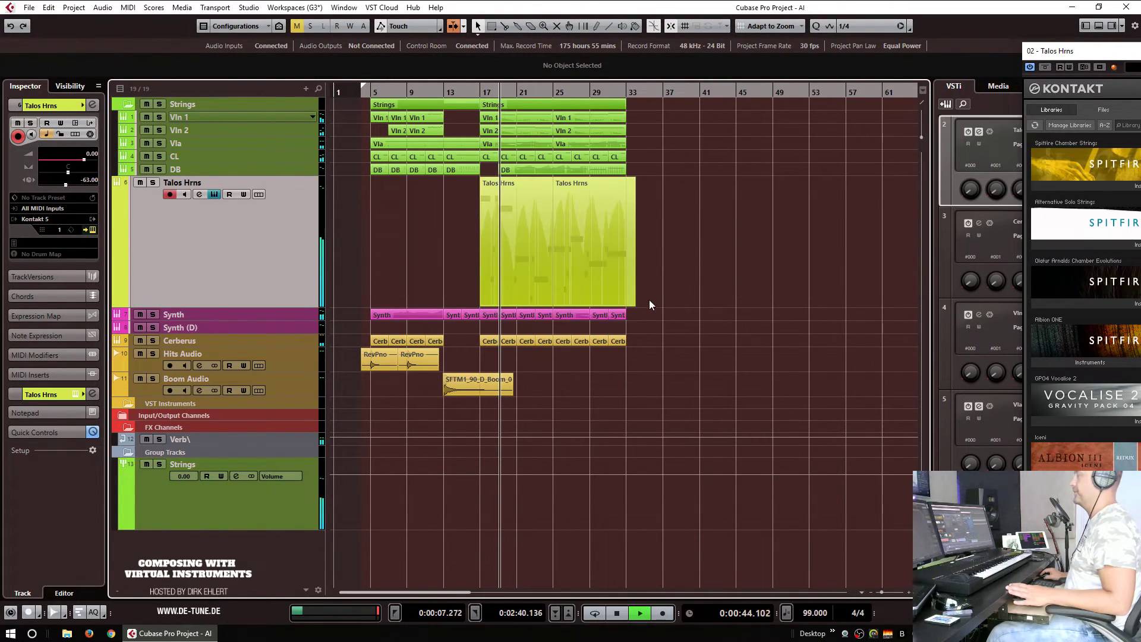
{"action": "left_click", "coordinate": [632, 300]}
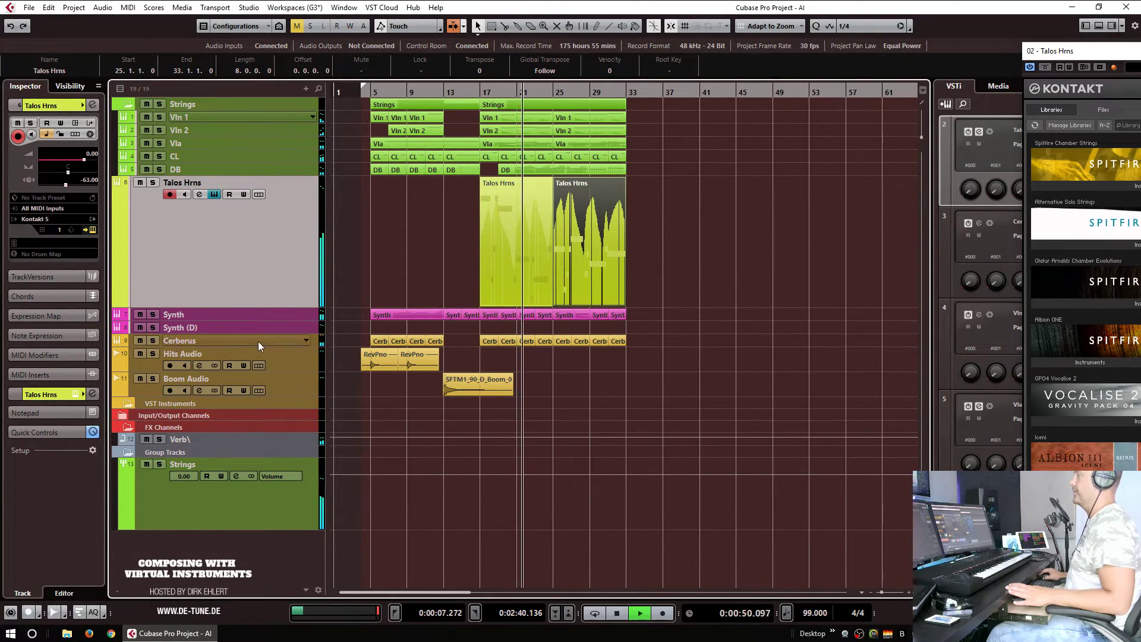
Step: Rename the Synth (D) track as Piano and move it above the Strings folder in the track list
{"action": "left_click", "coordinate": [227, 331]}
{"action": "double_click", "coordinate": [178, 207]}
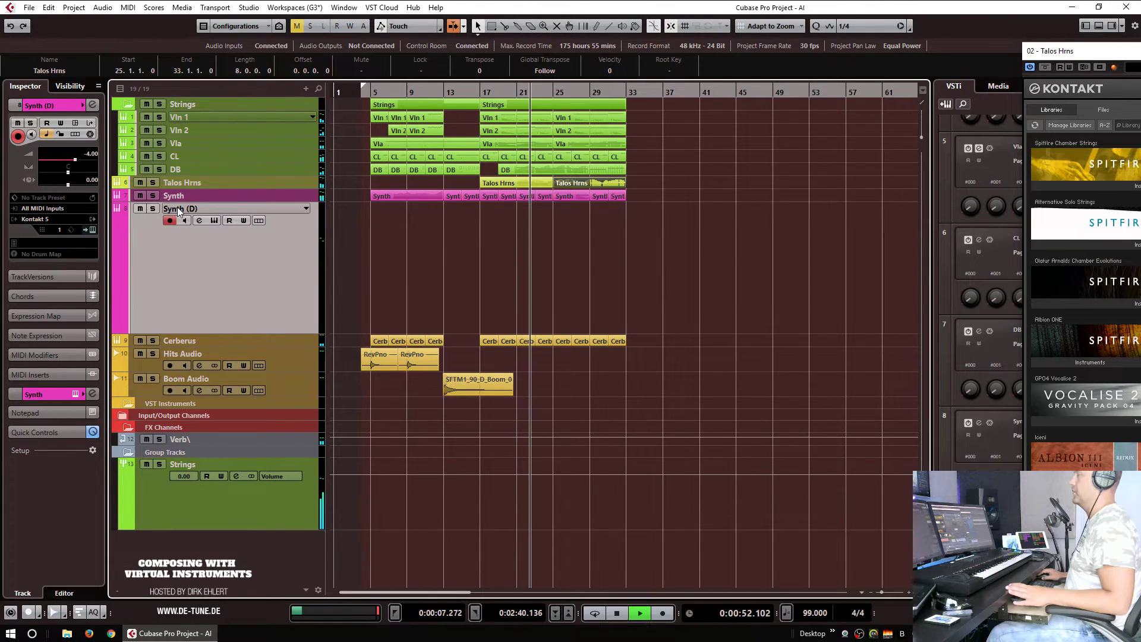
{"action": "type", "text": "Piano"}
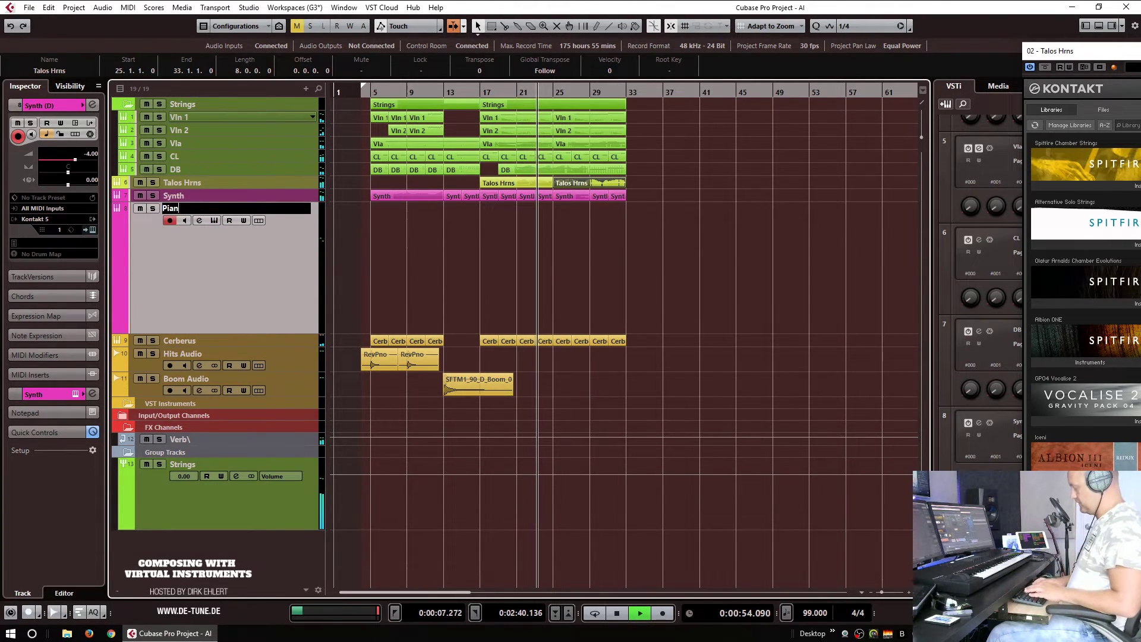
{"action": "key", "text": "Return"}
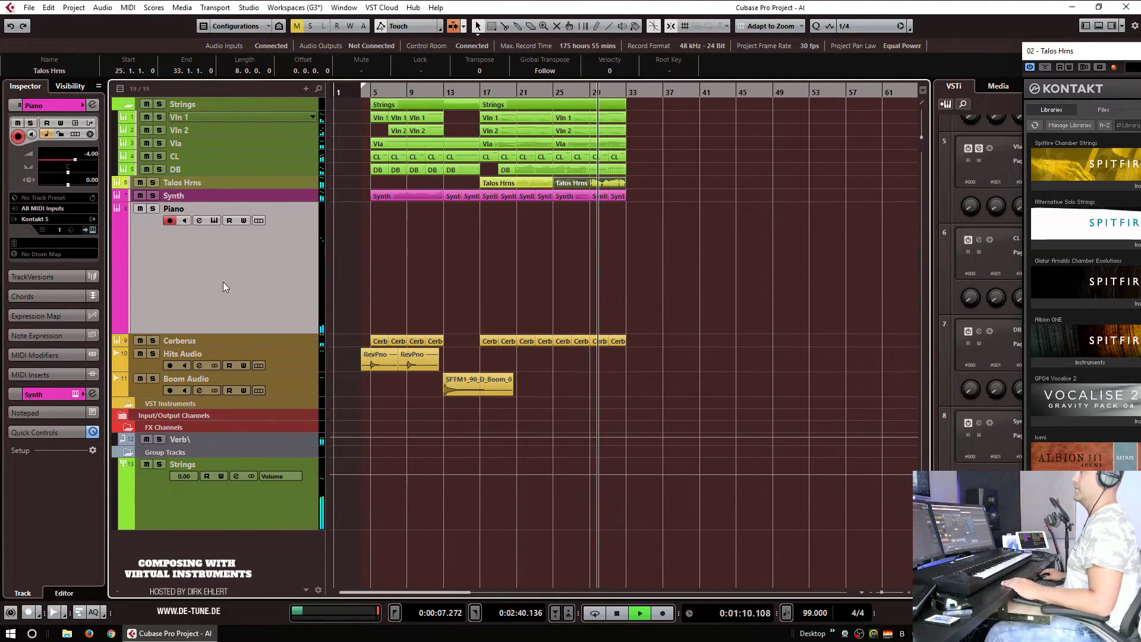
{"action": "left_click_drag", "start_coordinate": [273, 115], "coordinate": [265, 100]}
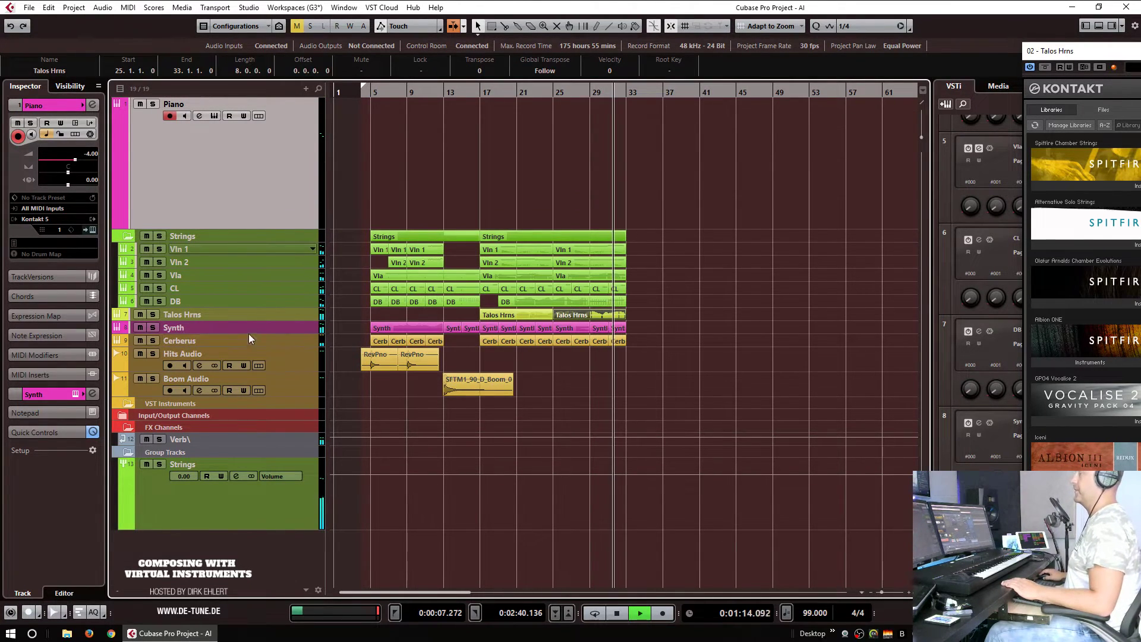
Step: Redraw the modulation at the end of the second Talos Hrns part so it keeps rising to bar 33
{"action": "left_click", "coordinate": [224, 315]}
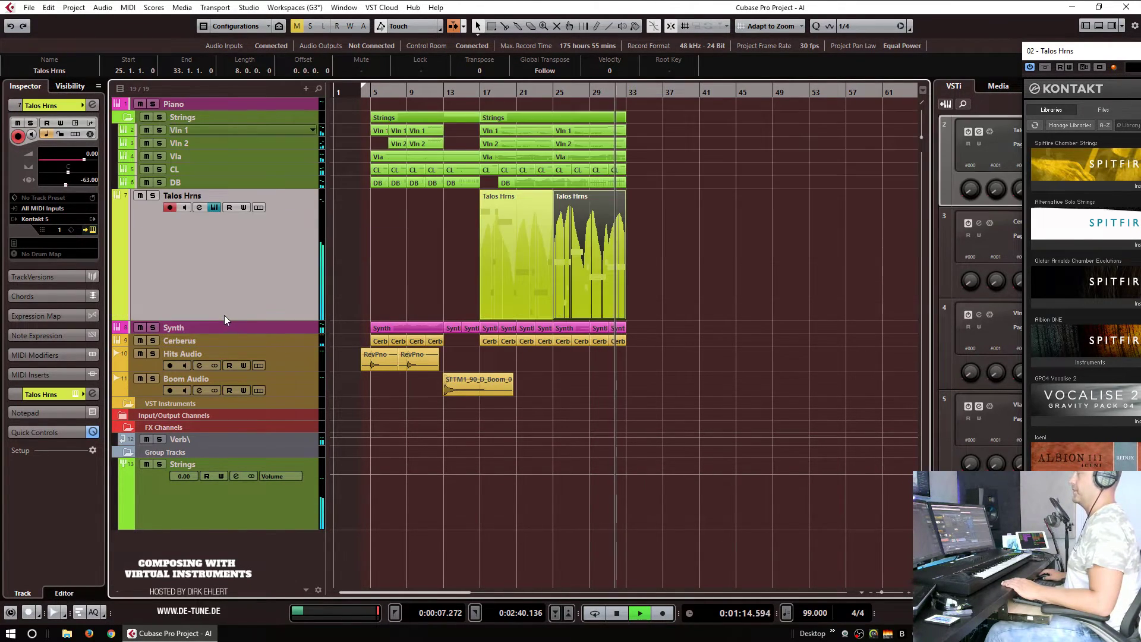
{"action": "double_click", "coordinate": [610, 249]}
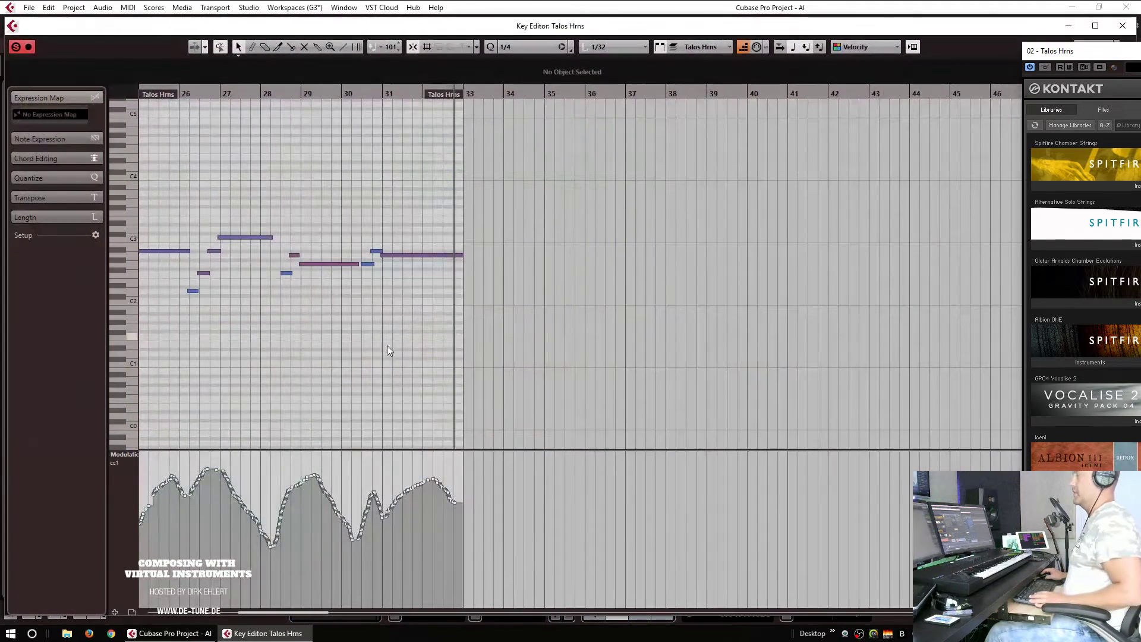
{"action": "left_click_drag", "start_coordinate": [424, 480], "coordinate": [465, 467]}
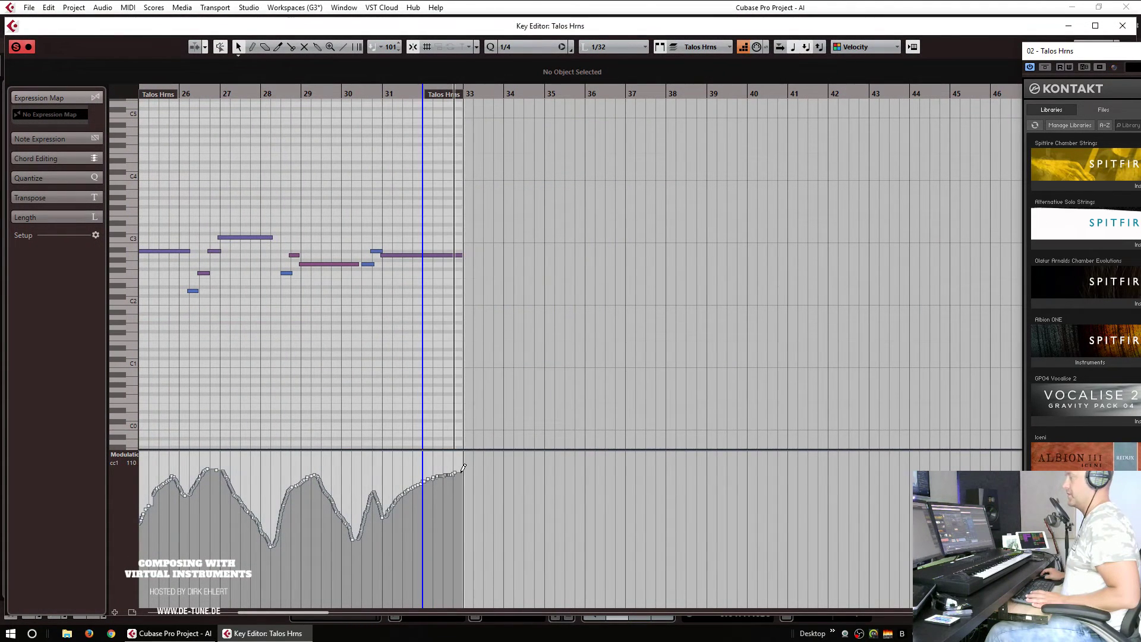
{"action": "key", "text": "Escape"}
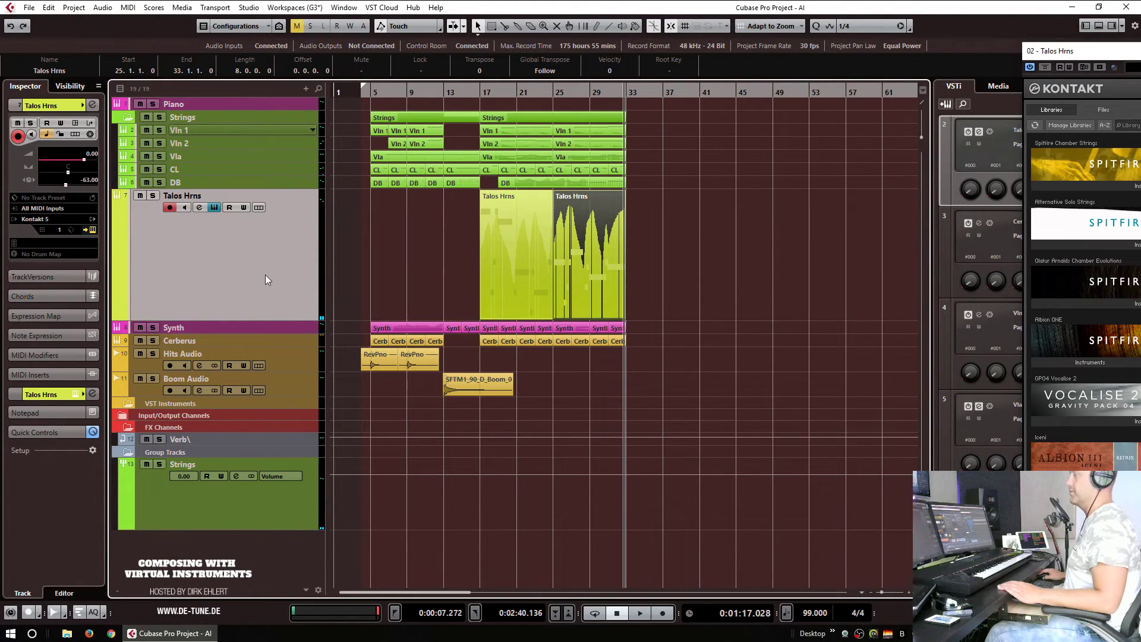
Step: Duplicate the Talos Hrns track and delete the copied parts from the duplicate
{"action": "right_click", "coordinate": [237, 272]}
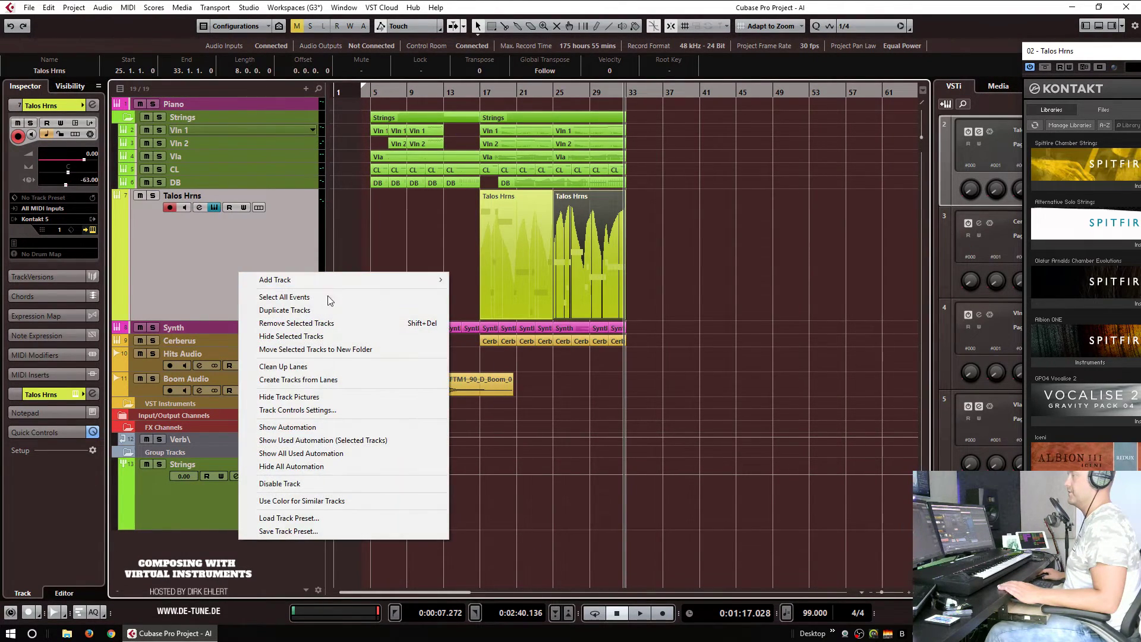
{"action": "key", "text": "Escape"}
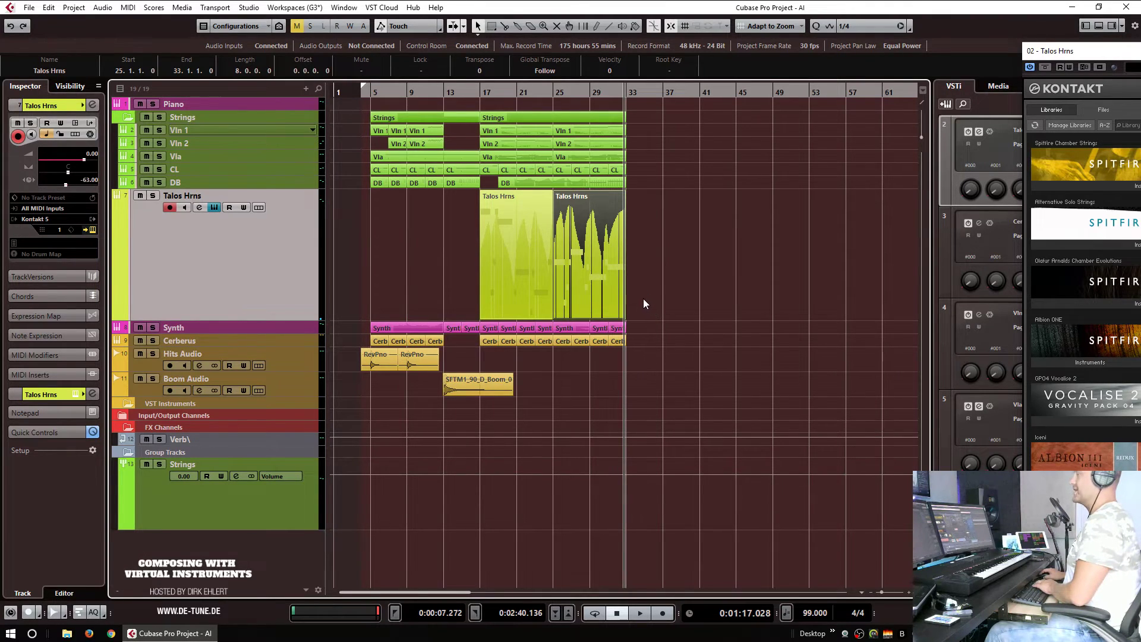
{"action": "left_click_drag", "start_coordinate": [694, 268], "coordinate": [420, 247]}
{"action": "key", "text": "Delete"}
Step: Open the duplicated track's Kontakt instrument and browse its files to the Audio Imperia folder on Samples_Ext (G:)
{"action": "left_click", "coordinate": [93, 230]}
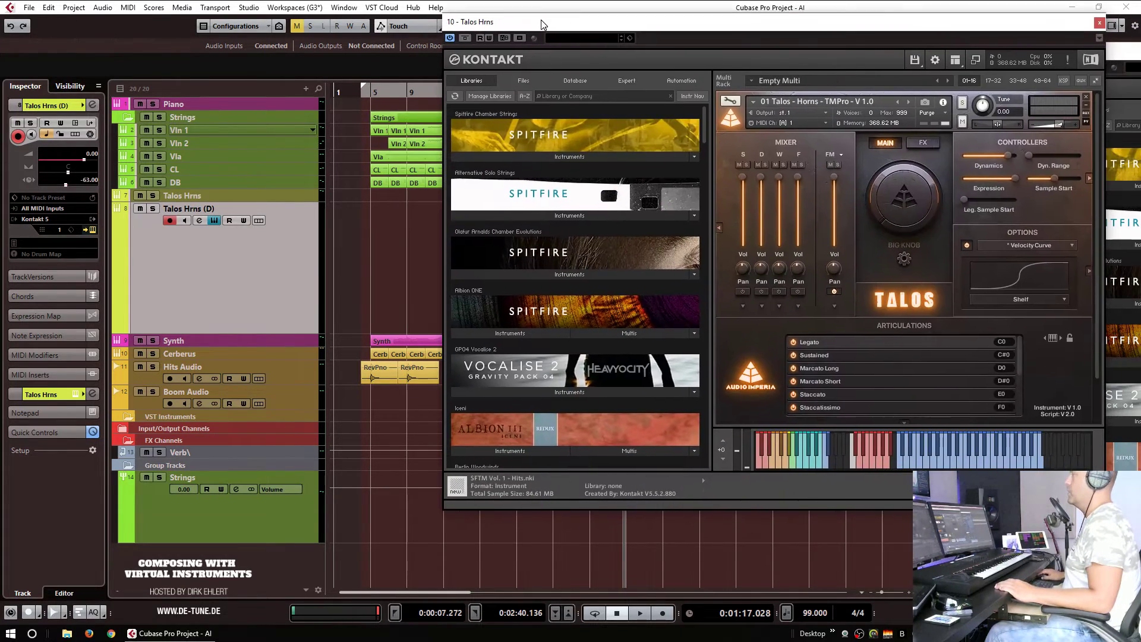
{"action": "left_click", "coordinate": [525, 80]}
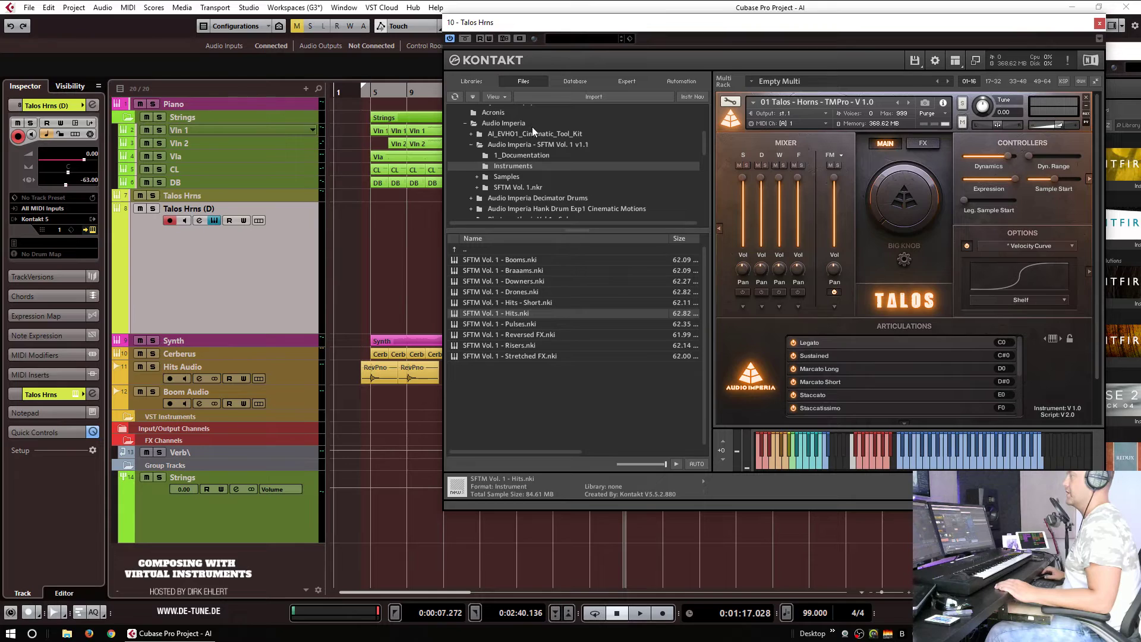
{"action": "scroll", "coordinate": [533, 127], "scroll_direction": "up", "scroll_amount": 3}
{"action": "left_click", "coordinate": [517, 185]}
{"action": "left_click", "coordinate": [479, 240]}
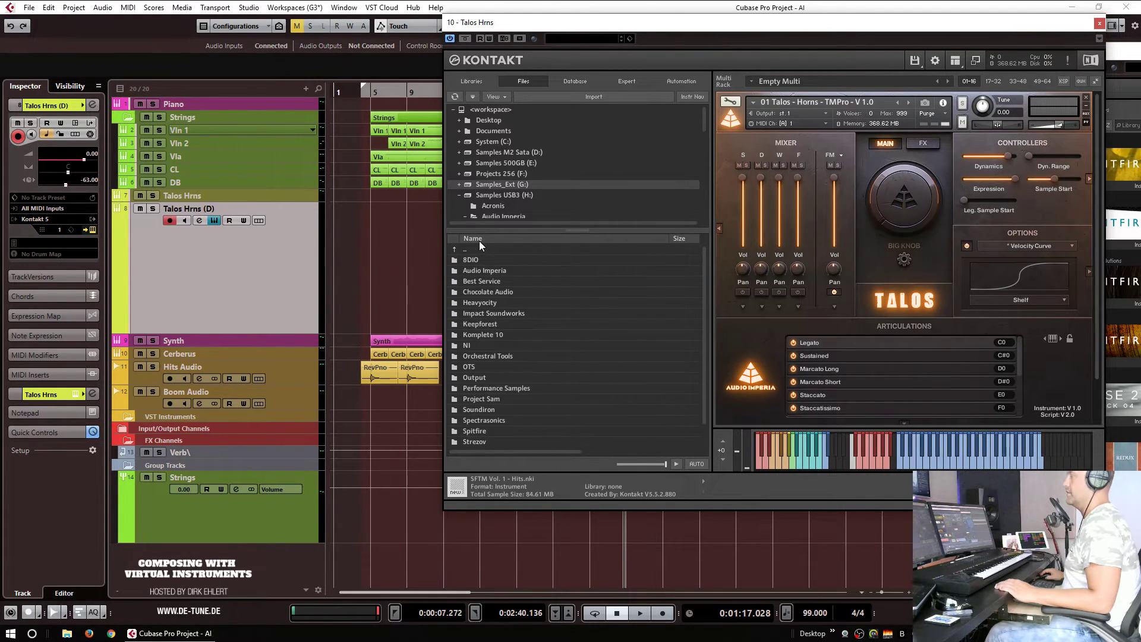
{"action": "double_click", "coordinate": [486, 271]}
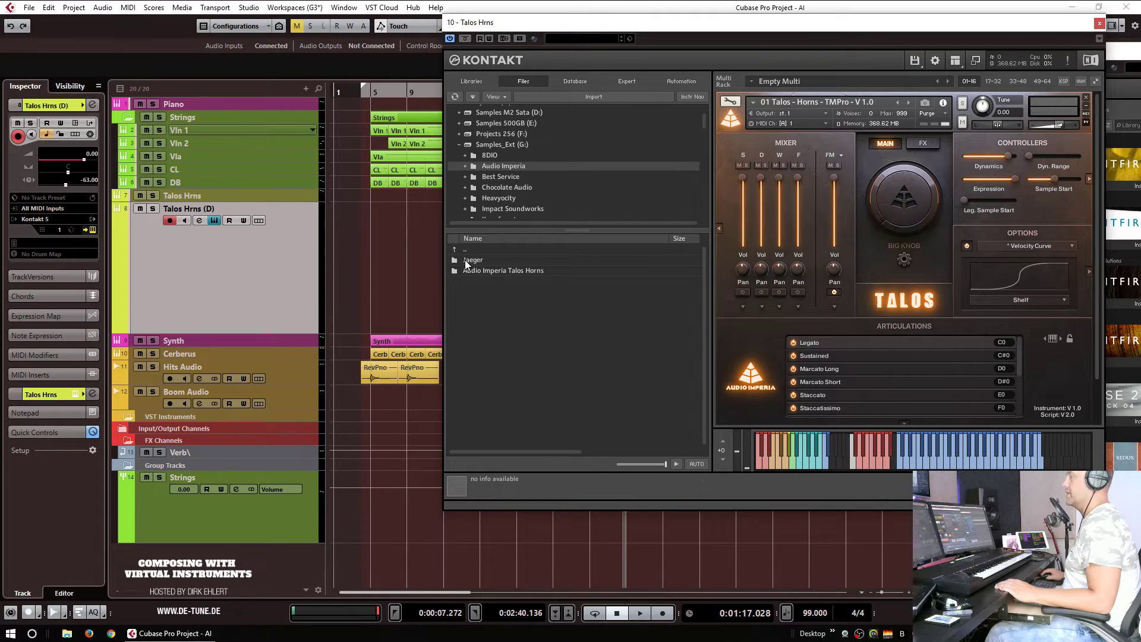
Step: Replace the Talos patch with Jaeger - Brass - 03 4Tbs - V 1.1 from Hangar 2 - Brass and clear the Kontakt window away
{"action": "double_click", "coordinate": [465, 260]}
{"action": "double_click", "coordinate": [481, 301]}
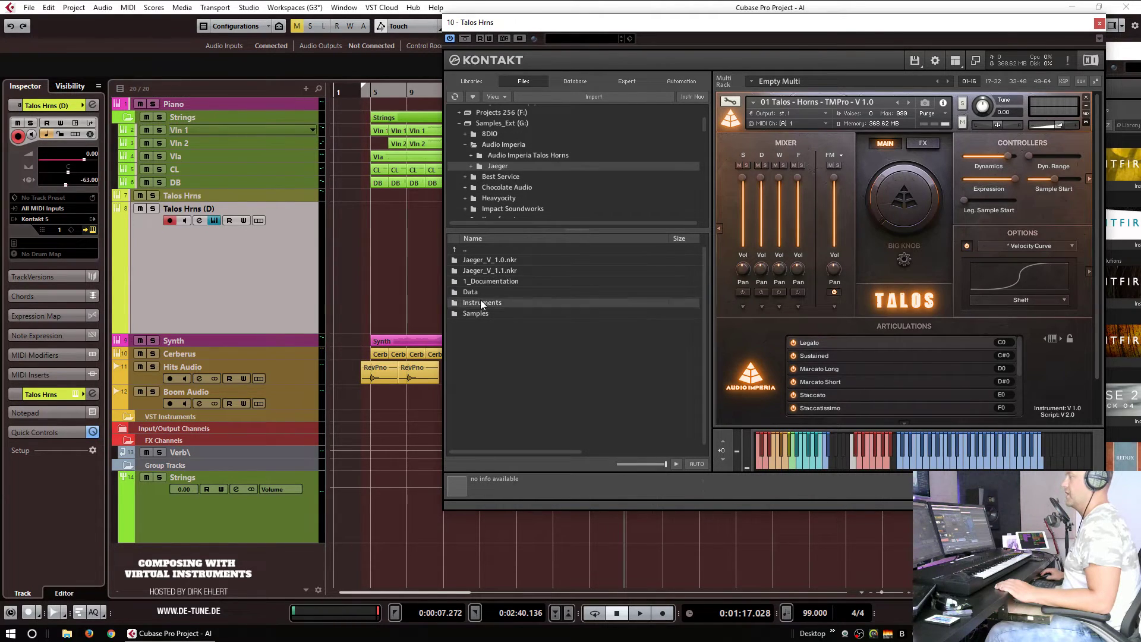
{"action": "double_click", "coordinate": [498, 272]}
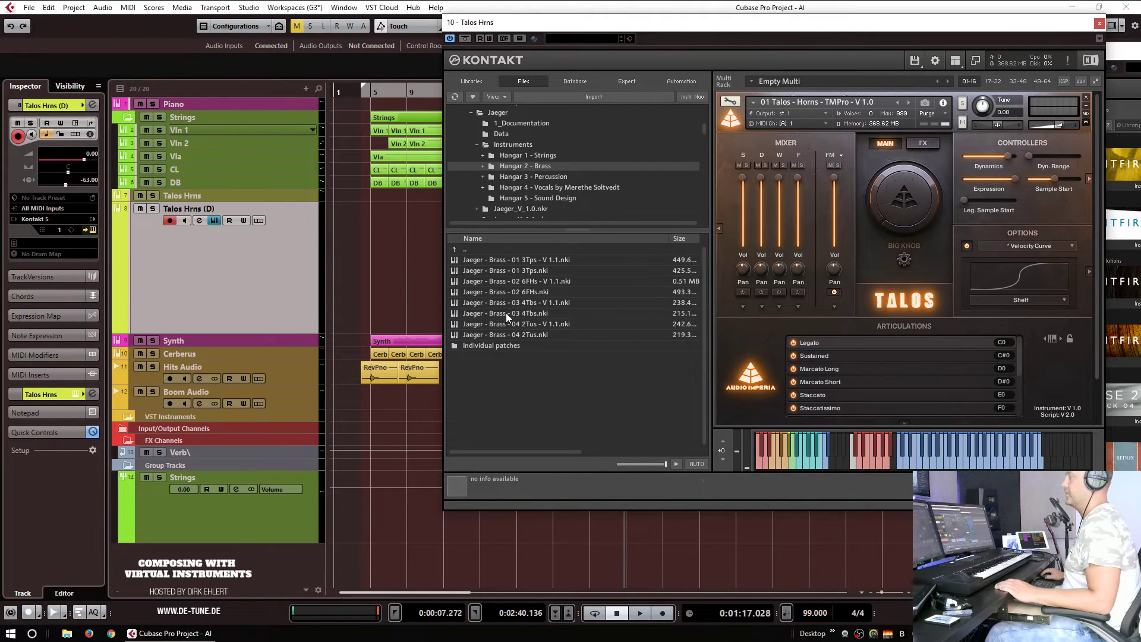
{"action": "left_click_drag", "start_coordinate": [519, 302], "coordinate": [850, 170]}
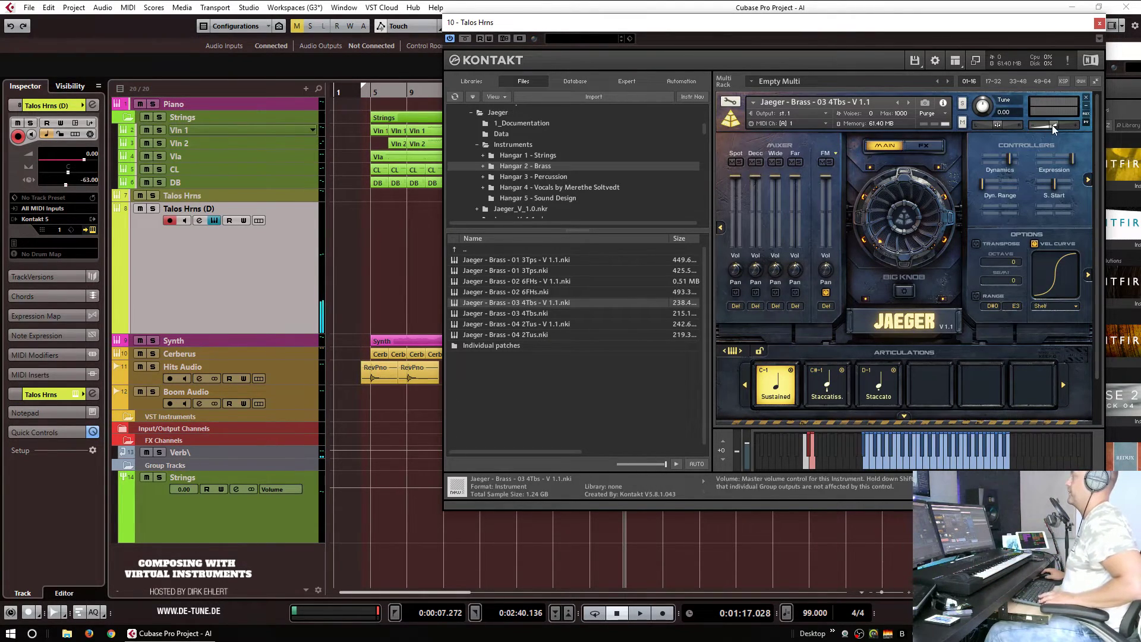
{"action": "left_click_drag", "start_coordinate": [1004, 23], "coordinate": [1140, 48]}
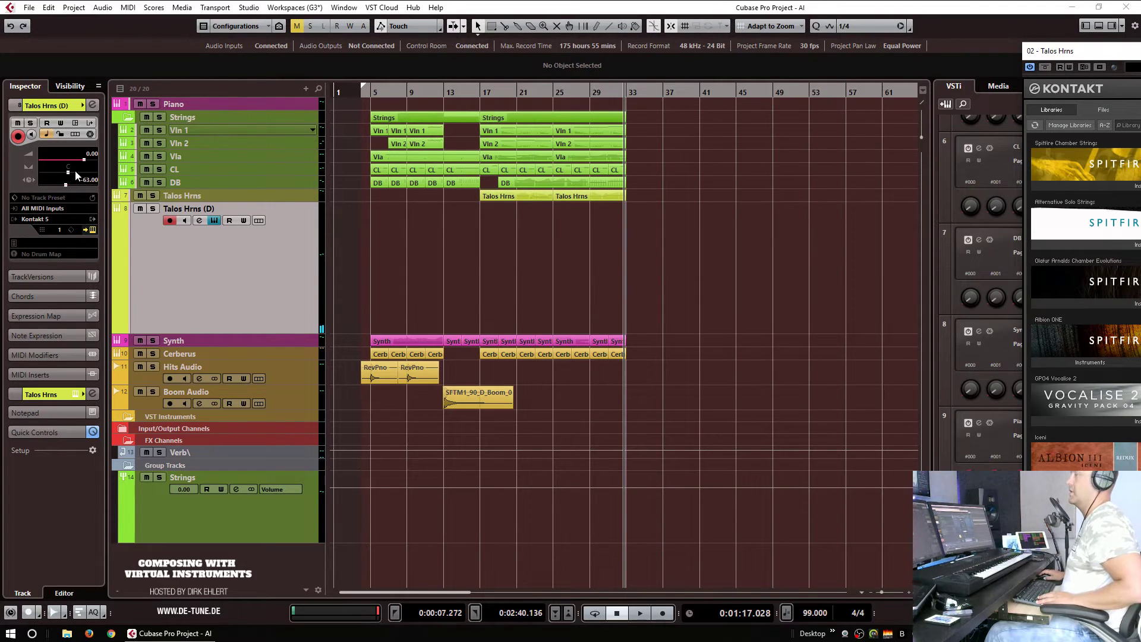
Step: Rename the duplicated Talos Hrns track as Jgr Trbns and record low octave notes with rising modulation on it, starting from bar 29
{"action": "double_click", "coordinate": [202, 209]}
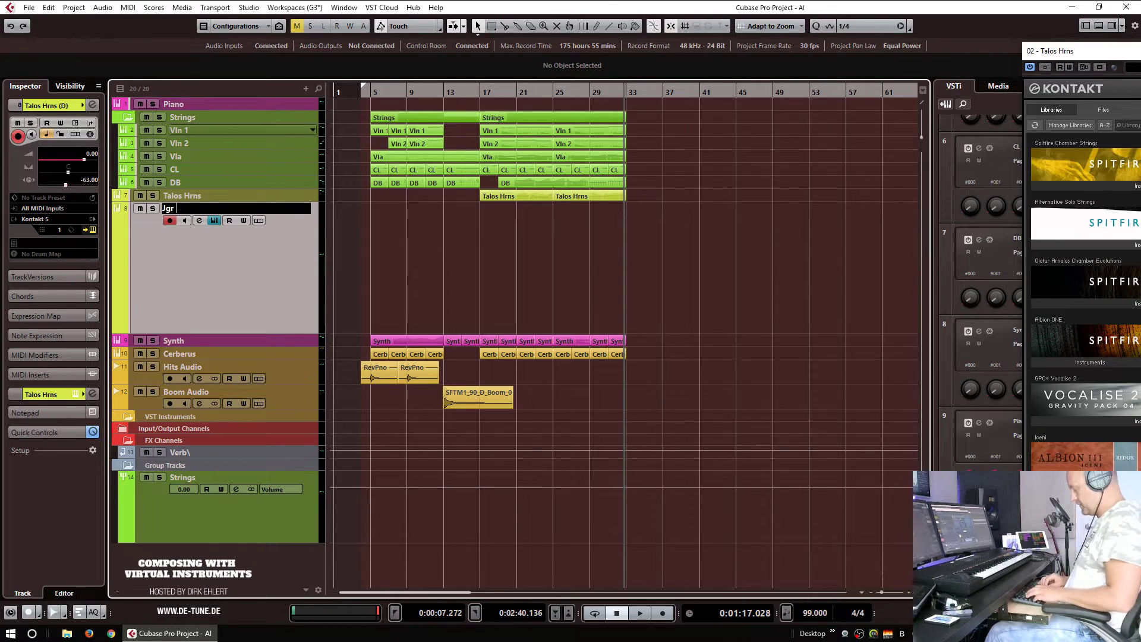
{"action": "key", "text": "Return"}
{"action": "left_click", "coordinate": [589, 95]}
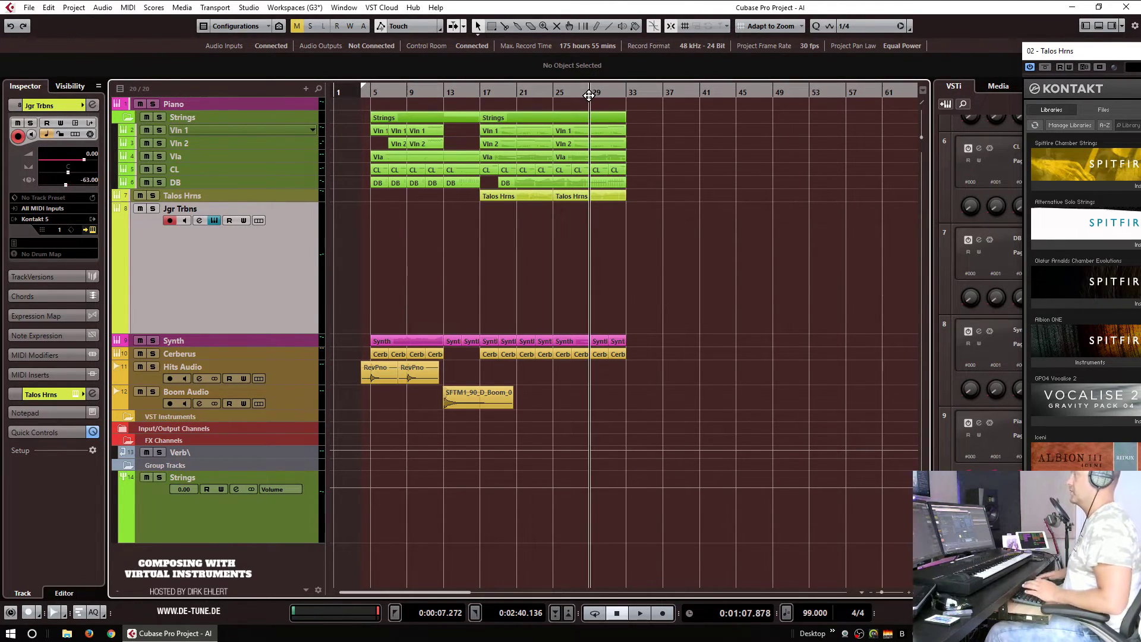
{"action": "key", "text": "KP_Multiply"}
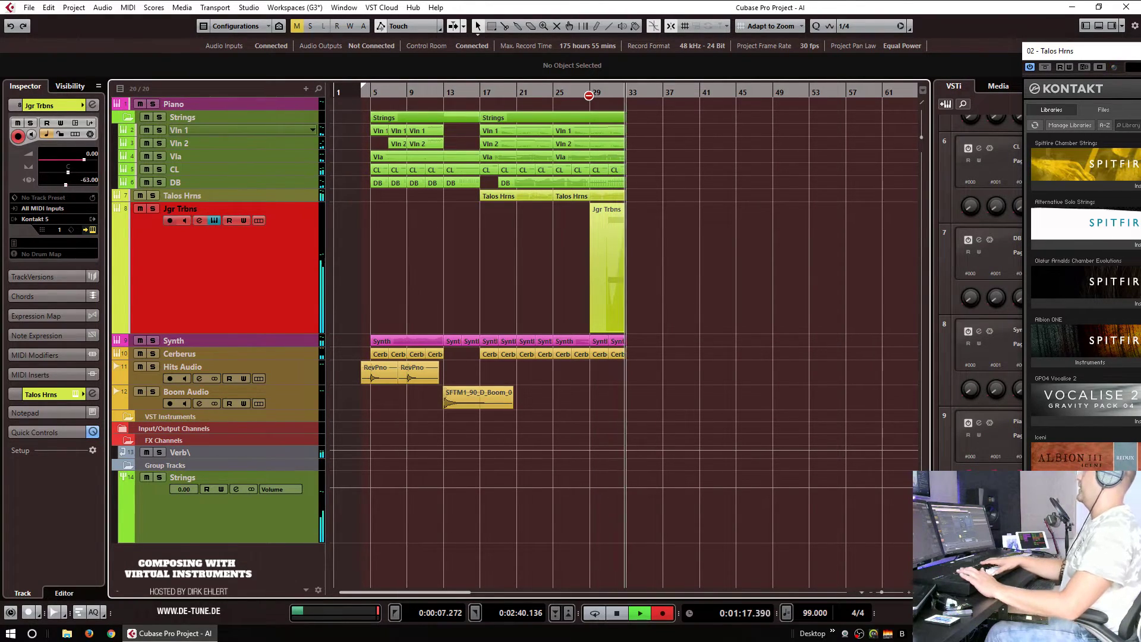
{"action": "key", "text": "space"}
Step: Check the recorded Jgr Trbns notes and modulation in the Key Editor, and shorten the part to end at bar 33
{"action": "key", "text": "Return"}
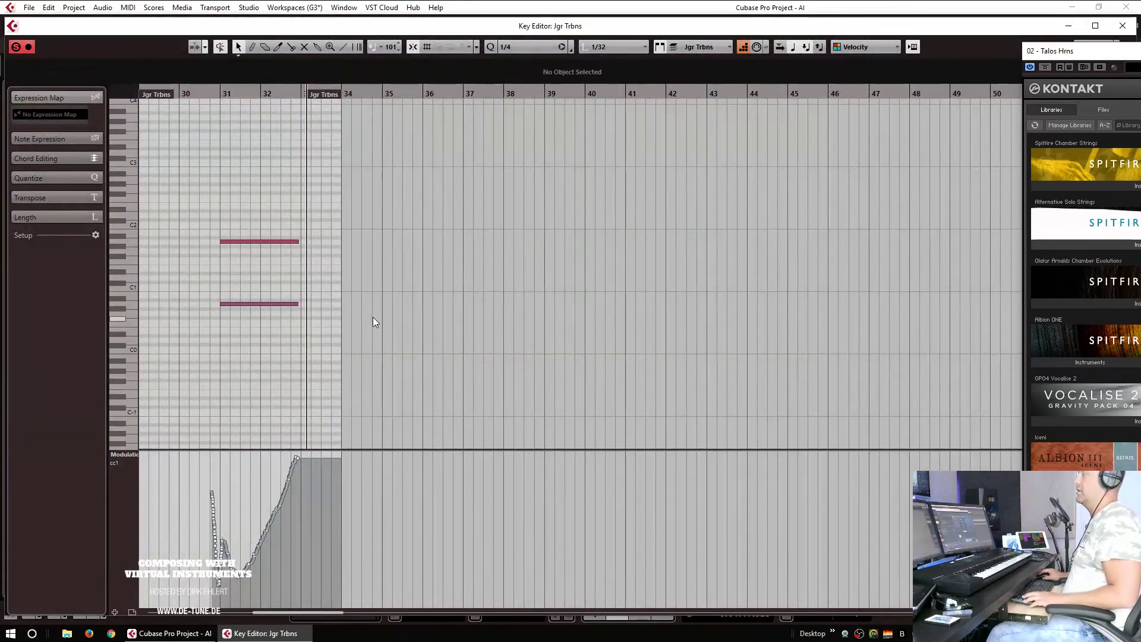
{"action": "key", "text": "Escape"}
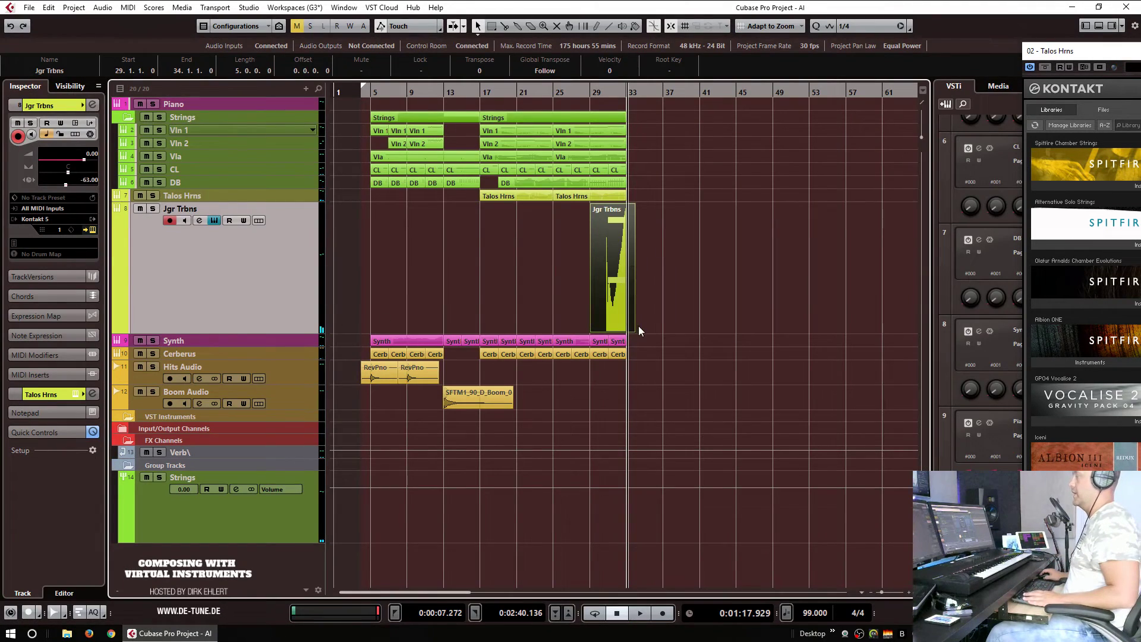
{"action": "left_click_drag", "start_coordinate": [633, 331], "coordinate": [626, 331]}
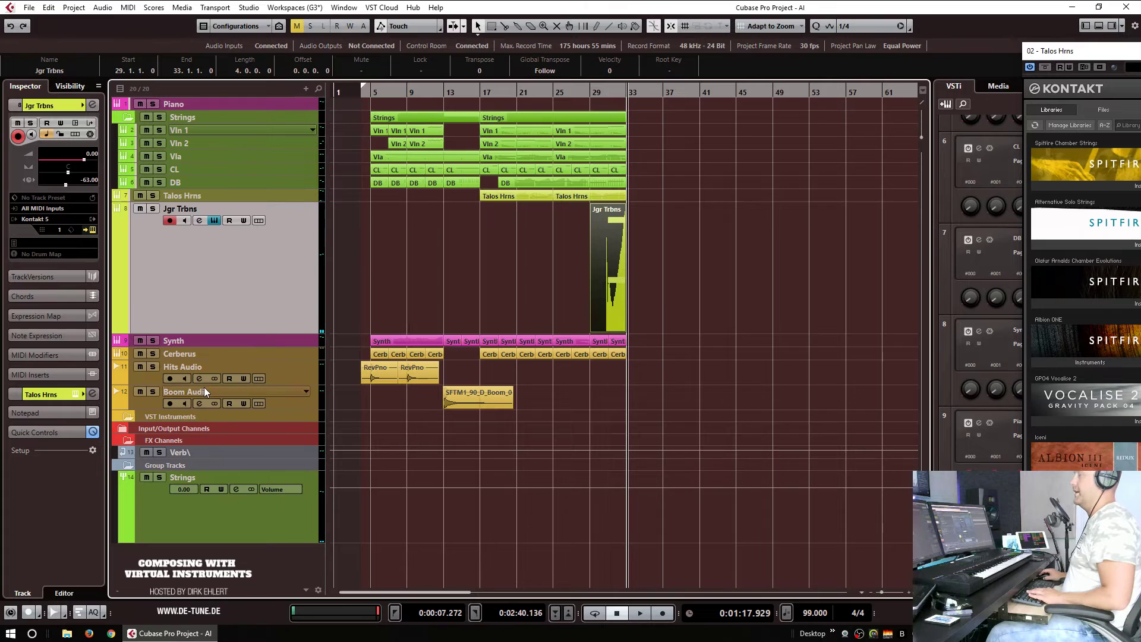
Step: Duplicate the Jgr Trbns track and delete the copied part from the duplicate
{"action": "right_click", "coordinate": [245, 288]}
{"action": "left_click", "coordinate": [316, 327]}
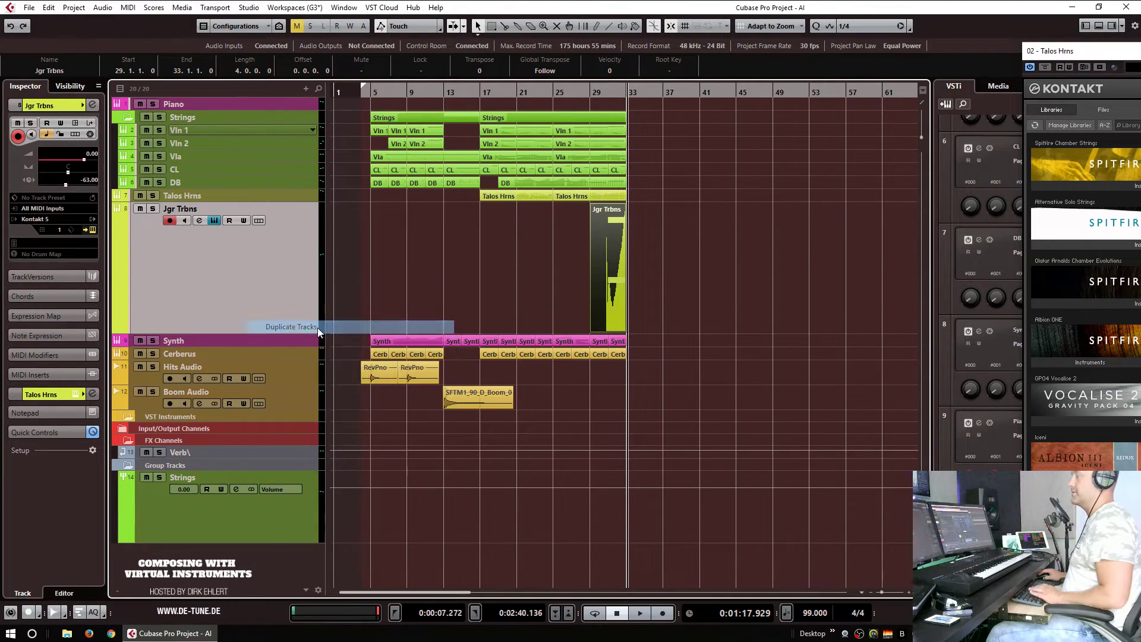
{"action": "left_click_drag", "start_coordinate": [676, 298], "coordinate": [529, 290]}
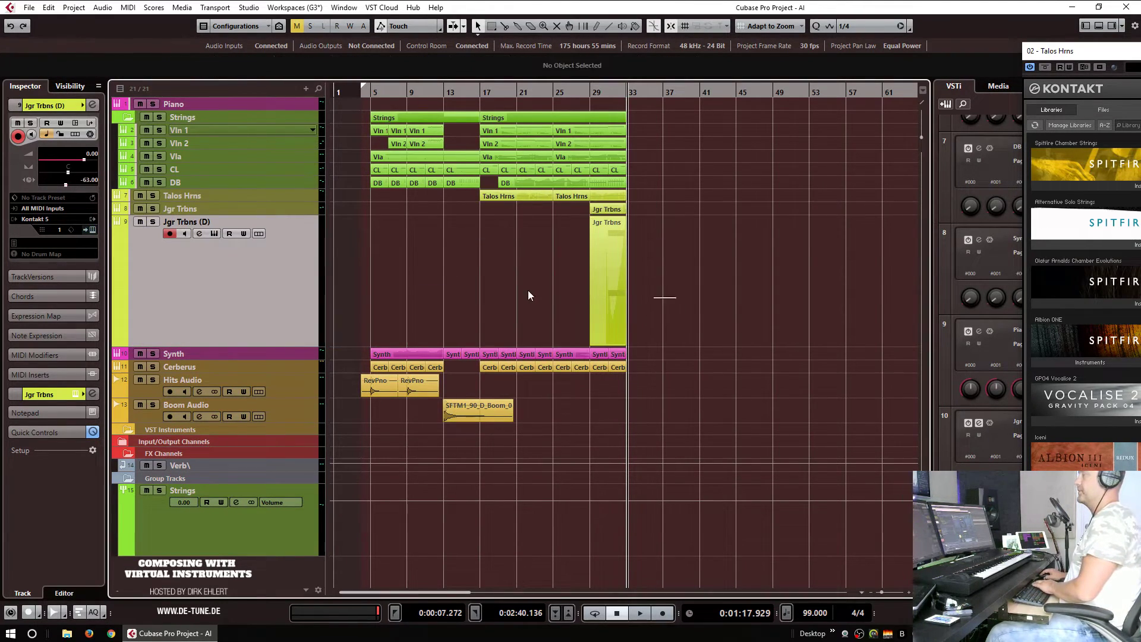
{"action": "key", "text": "Delete"}
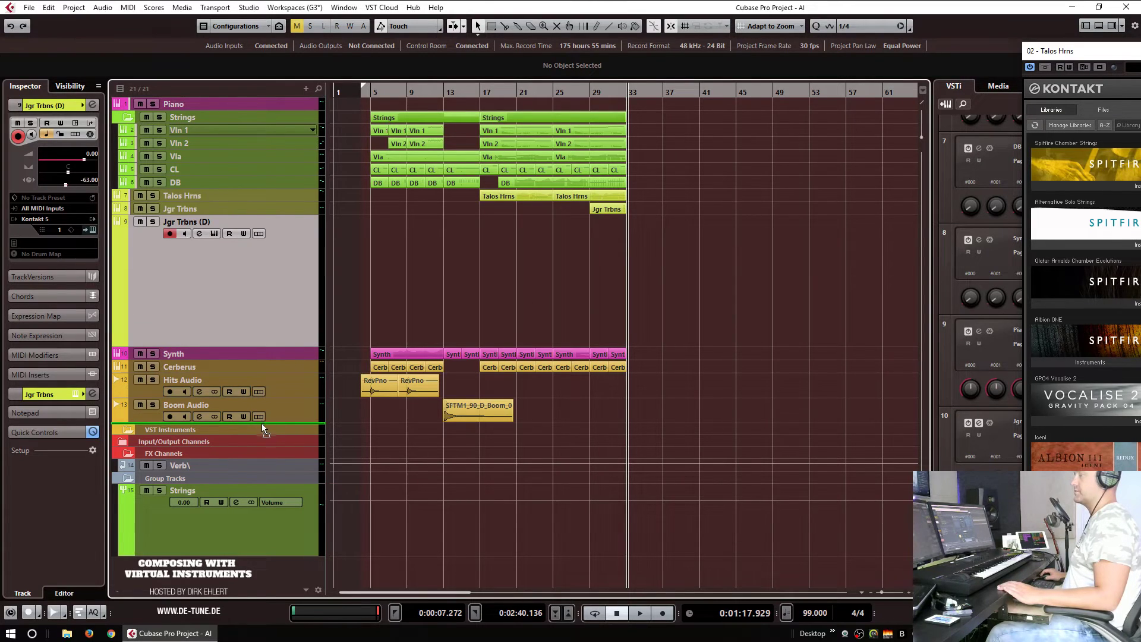
Step: Move the Jgr Trbns (D) track below Boom Audio in the track list
{"action": "key", "text": "Delete"}
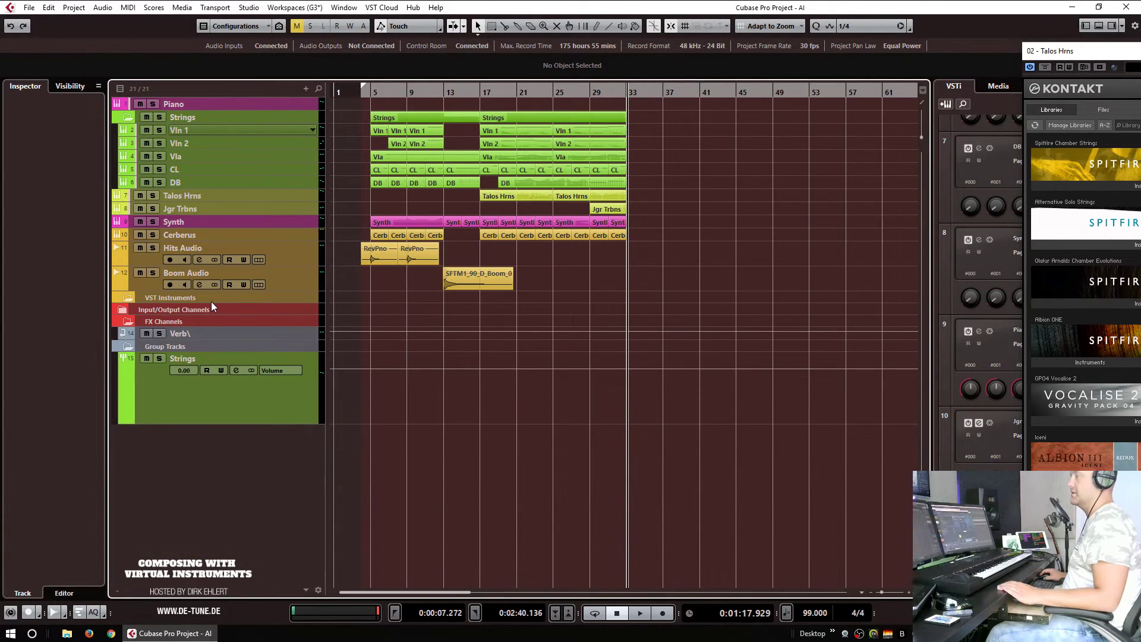
{"action": "left_click", "coordinate": [132, 310]}
{"action": "left_click_drag", "start_coordinate": [176, 328], "coordinate": [235, 295]}
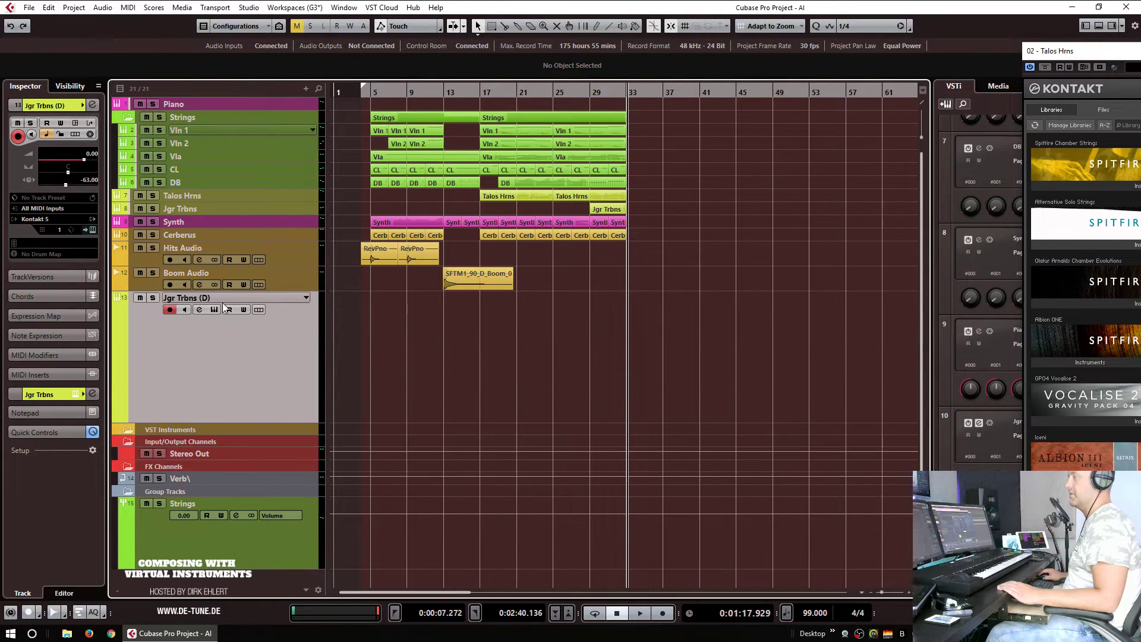
Step: Colour the Jgr Trbns (D) track red and begin renaming it
{"action": "left_click", "coordinate": [83, 106]}
{"action": "left_click", "coordinate": [111, 107]}
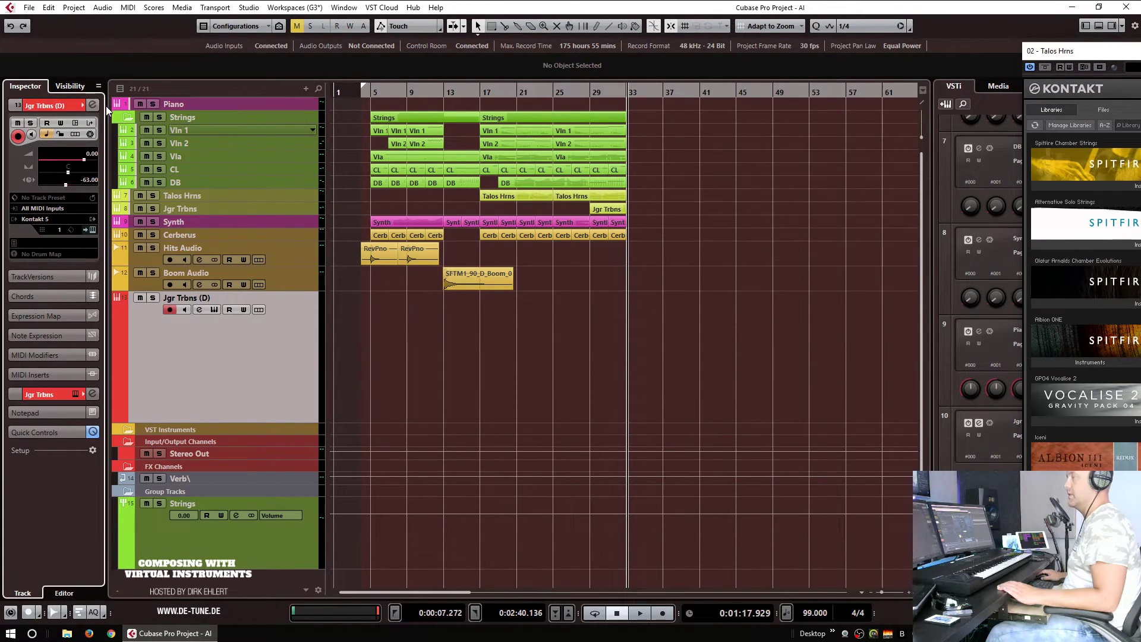
{"action": "double_click", "coordinate": [185, 297]}
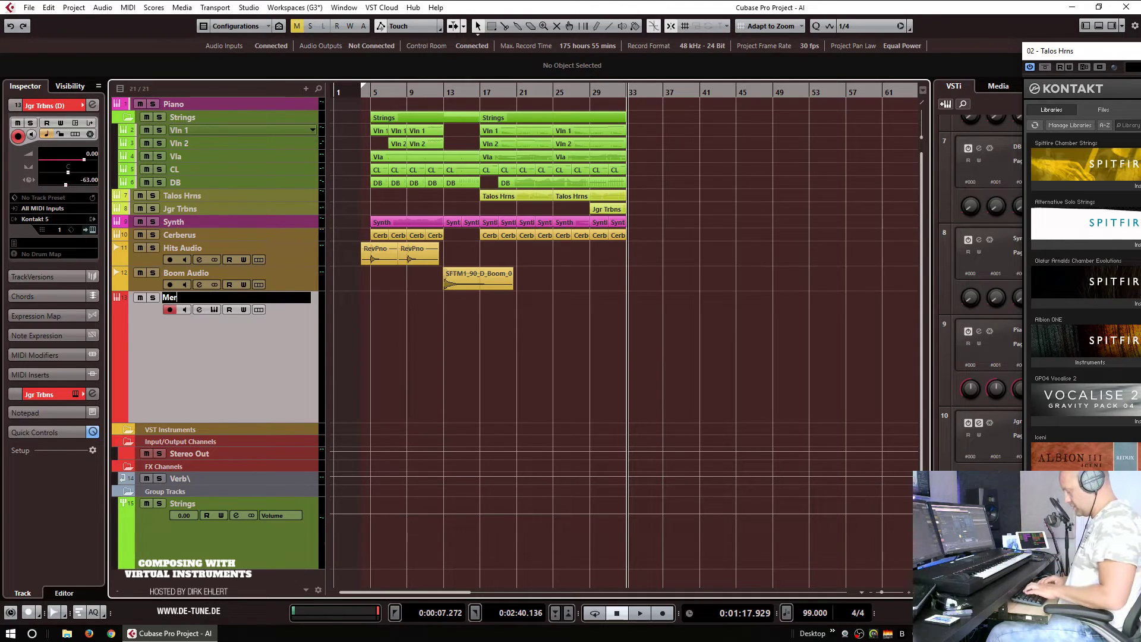
Step: Name the new track Merethe and load the Jaeger Hangar 4 vocals V 1.1 patch in its Kontakt instrument
{"action": "key", "text": "Return"}
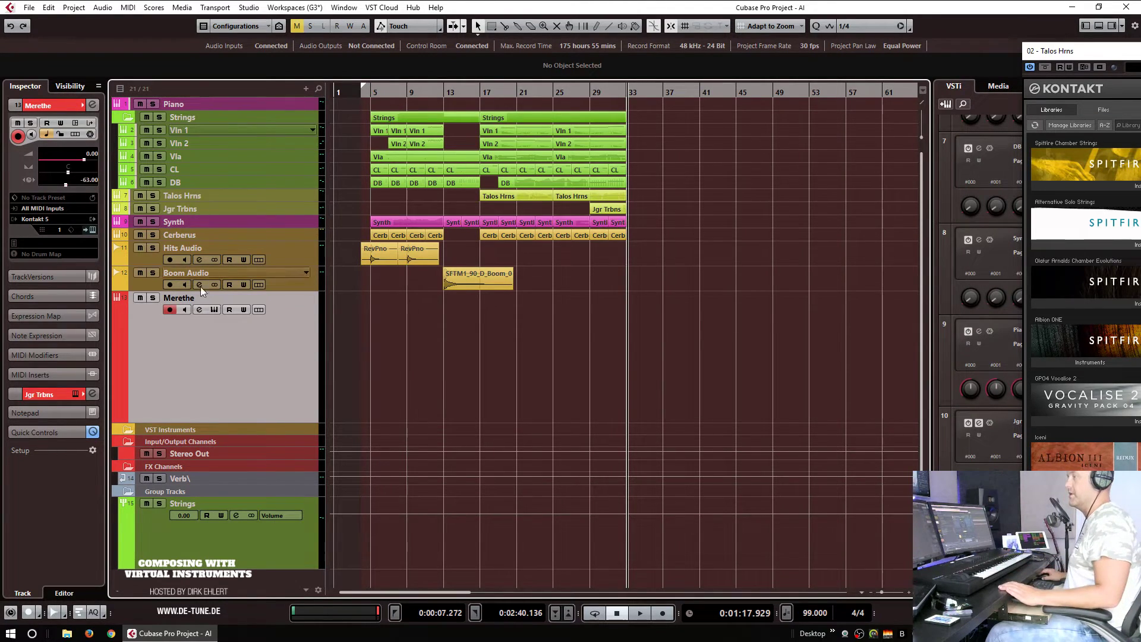
{"action": "left_click", "coordinate": [74, 396]}
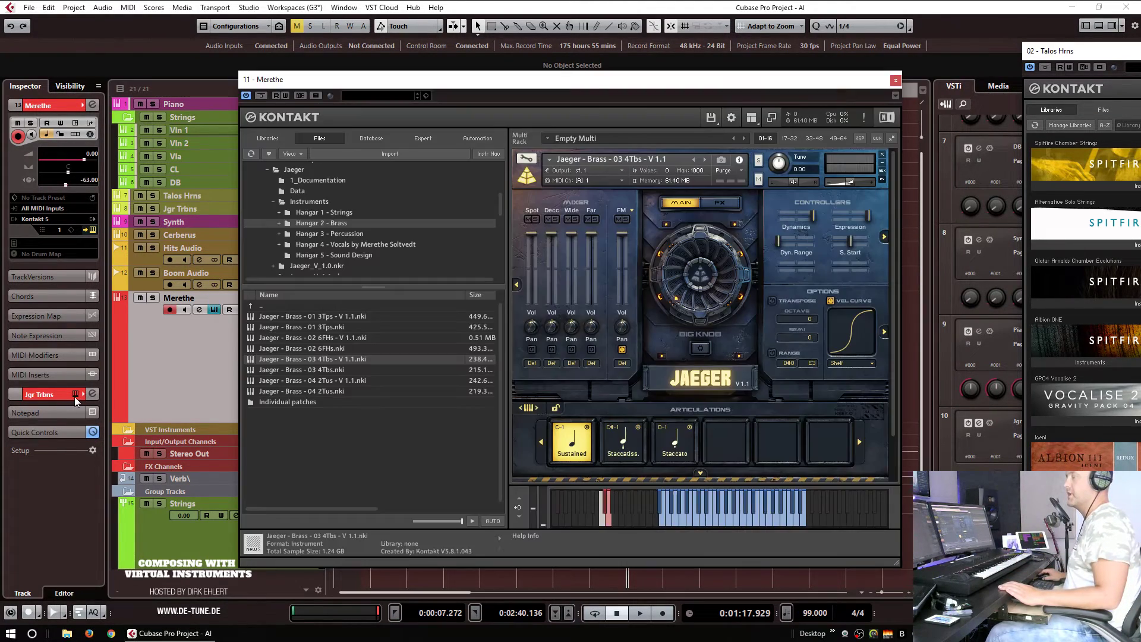
{"action": "left_click", "coordinate": [344, 244]}
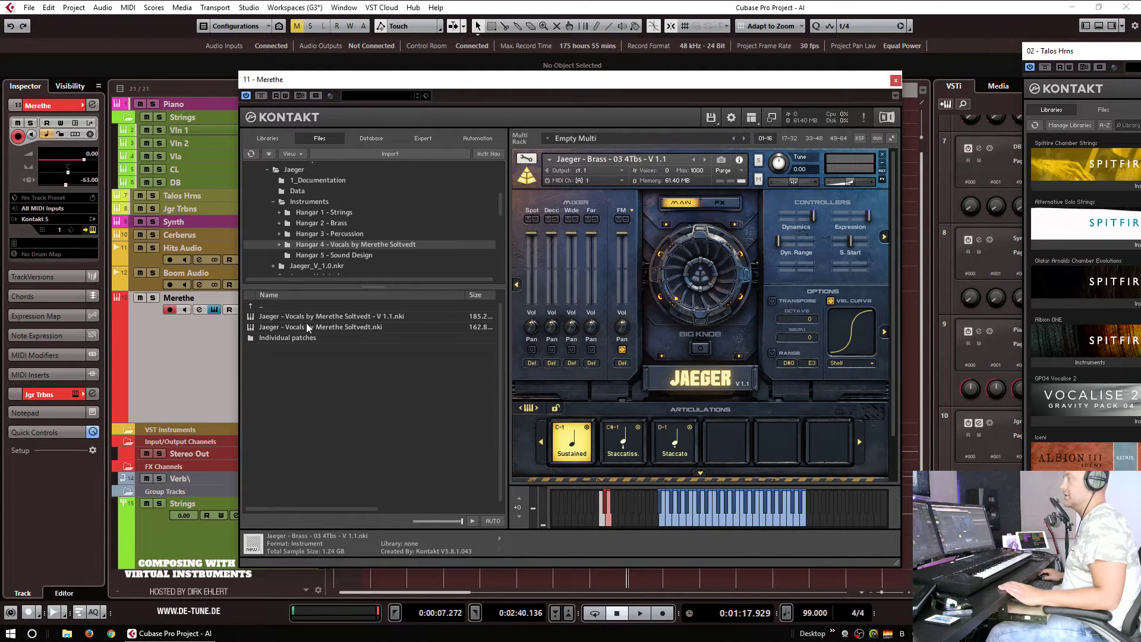
{"action": "left_click_drag", "start_coordinate": [301, 317], "coordinate": [303, 319]}
{"action": "left_click_drag", "start_coordinate": [649, 178], "coordinate": [649, 180]}
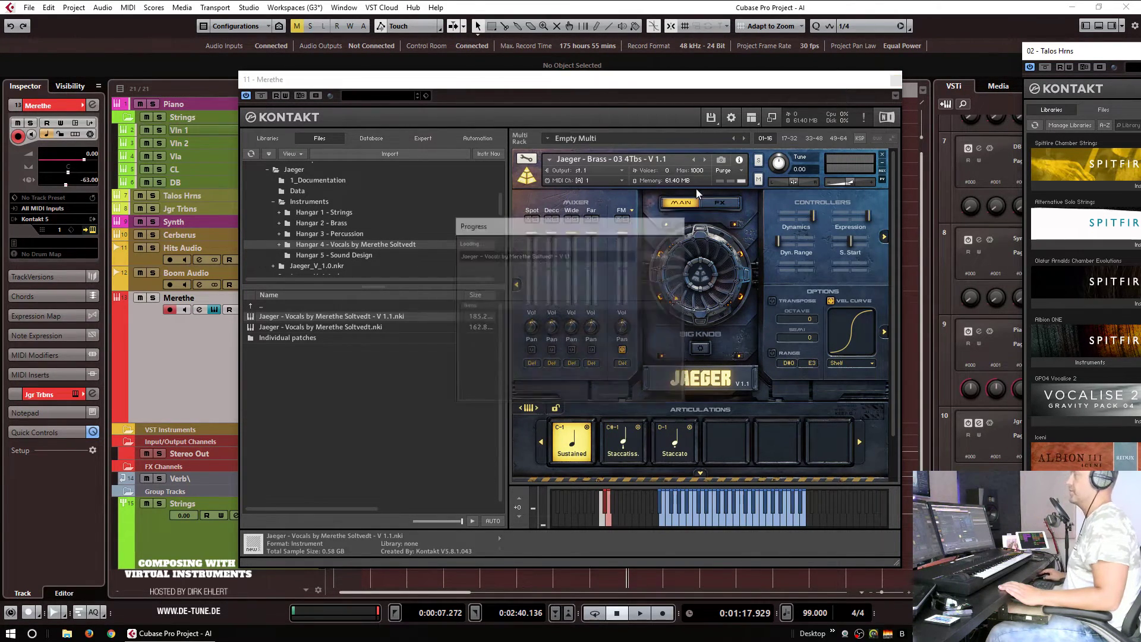
{"action": "left_click_drag", "start_coordinate": [699, 85], "coordinate": [1140, 72]}
{"action": "left_click", "coordinate": [542, 91]}
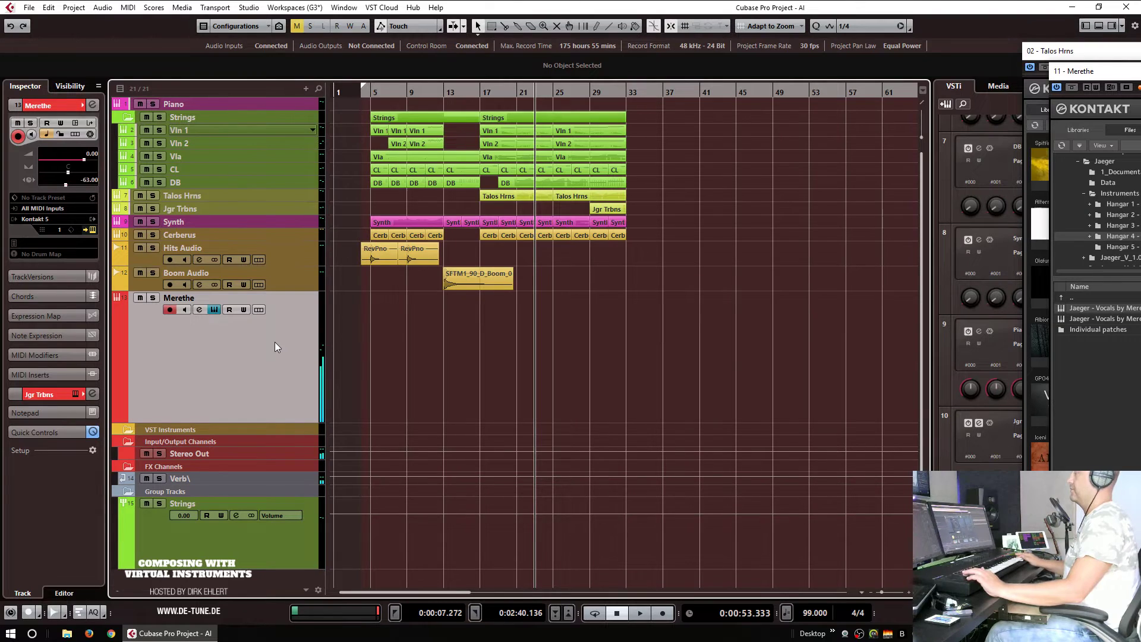
{"action": "key", "text": "KP_Multiply"}
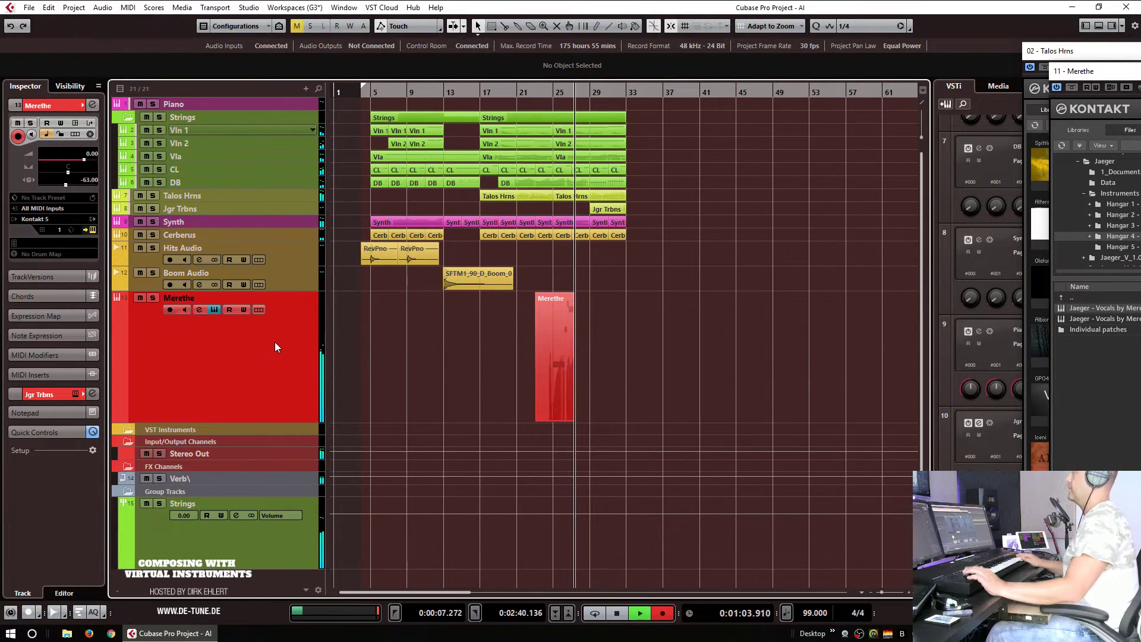
{"action": "key", "text": "space"}
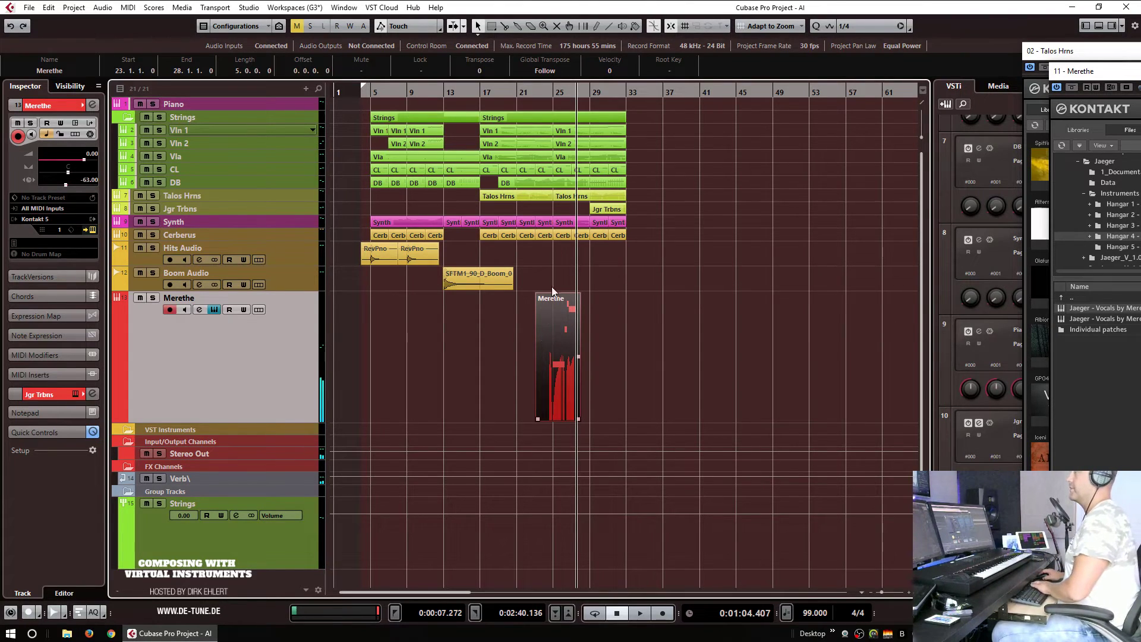
{"action": "key", "text": "Delete"}
Step: Record a MIDI vocal take on the Merethe track from bar 23 and quantize its notes
{"action": "left_click", "coordinate": [535, 92]}
{"action": "key", "text": "KP_Multiply"}
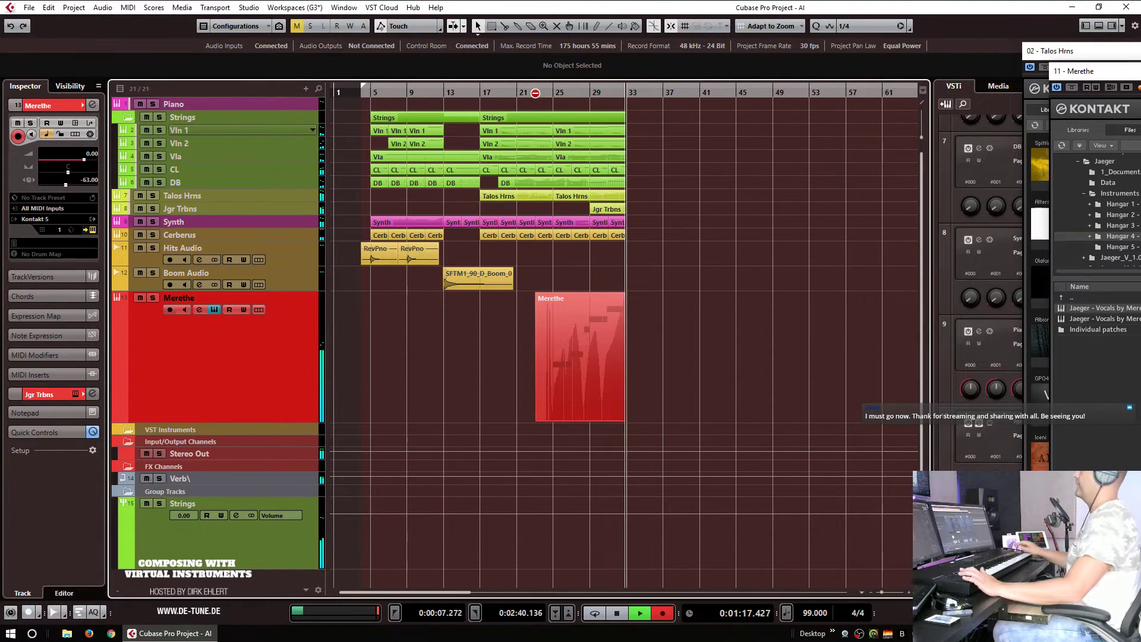
{"action": "key", "text": "space"}
{"action": "double_click", "coordinate": [566, 336]}
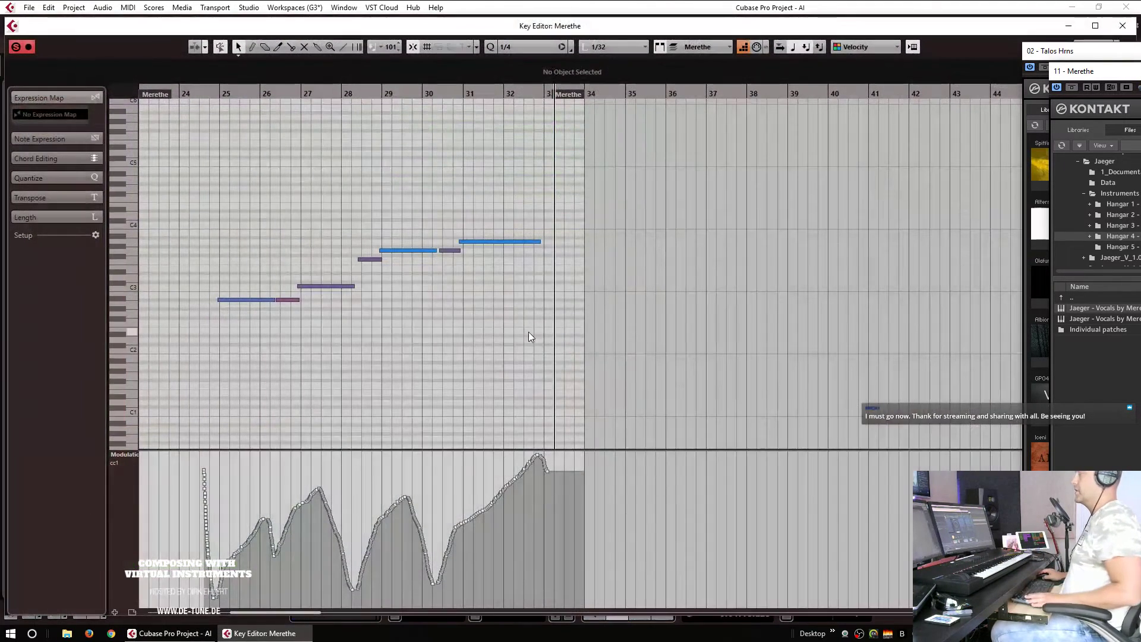
{"action": "key", "text": "q"}
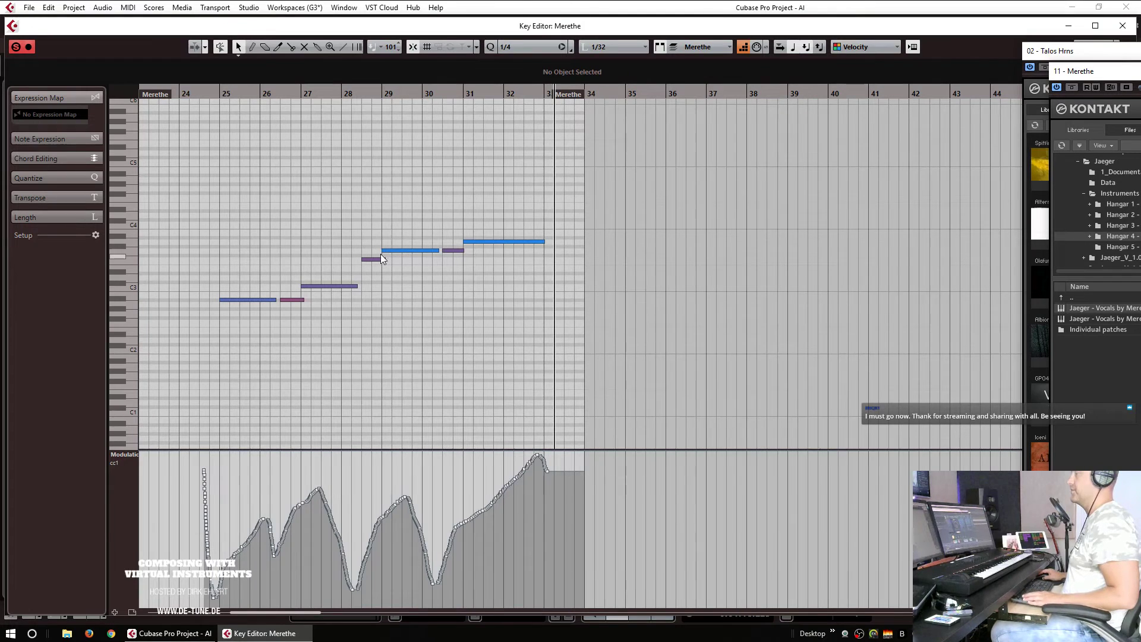
{"action": "key", "text": "Escape"}
Step: Play the arrangement from bar 23 to review the recorded vocal take
{"action": "left_click", "coordinate": [536, 94]}
{"action": "key", "text": "space"}
{"action": "key", "text": "h"}
{"action": "key", "text": "h"}
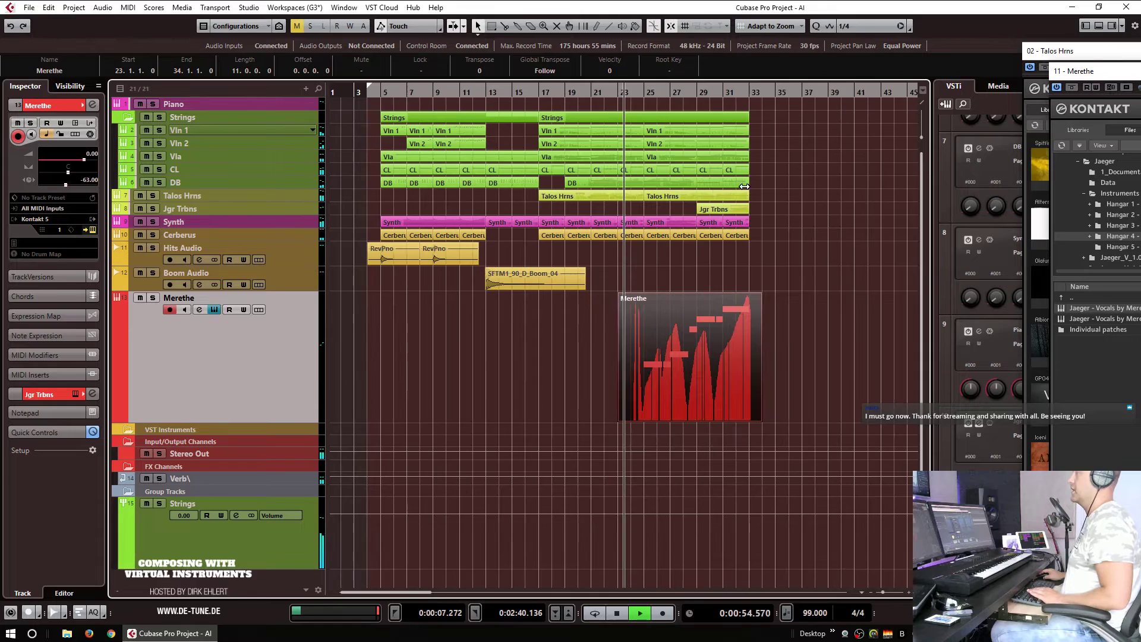
{"action": "key", "text": "g"}
{"action": "key", "text": "g"}
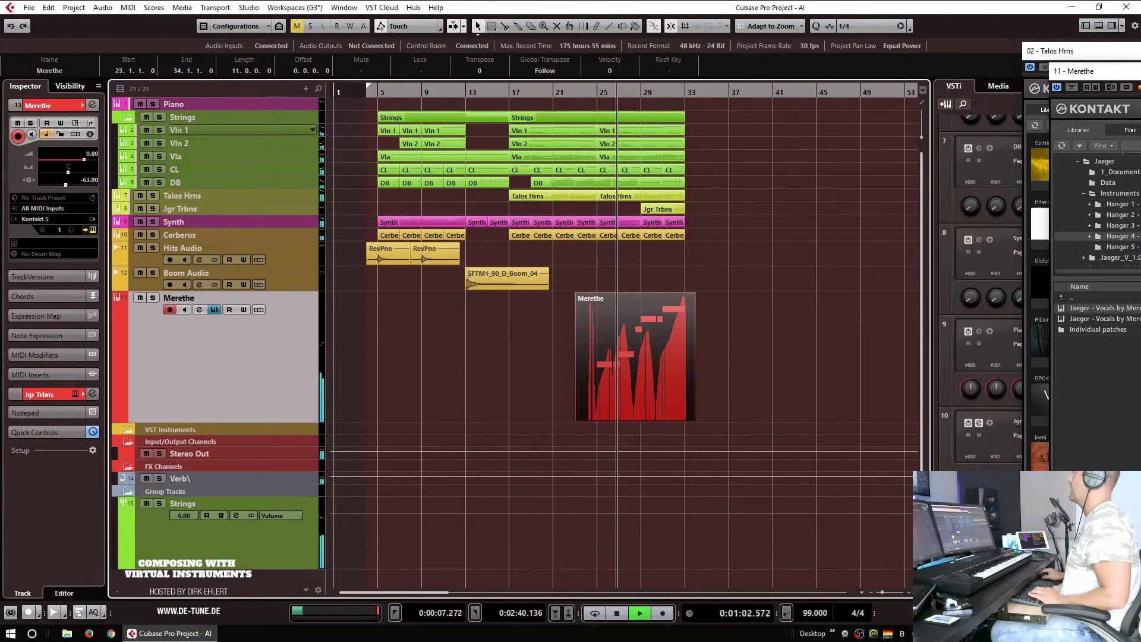
{"action": "key", "text": "Return"}
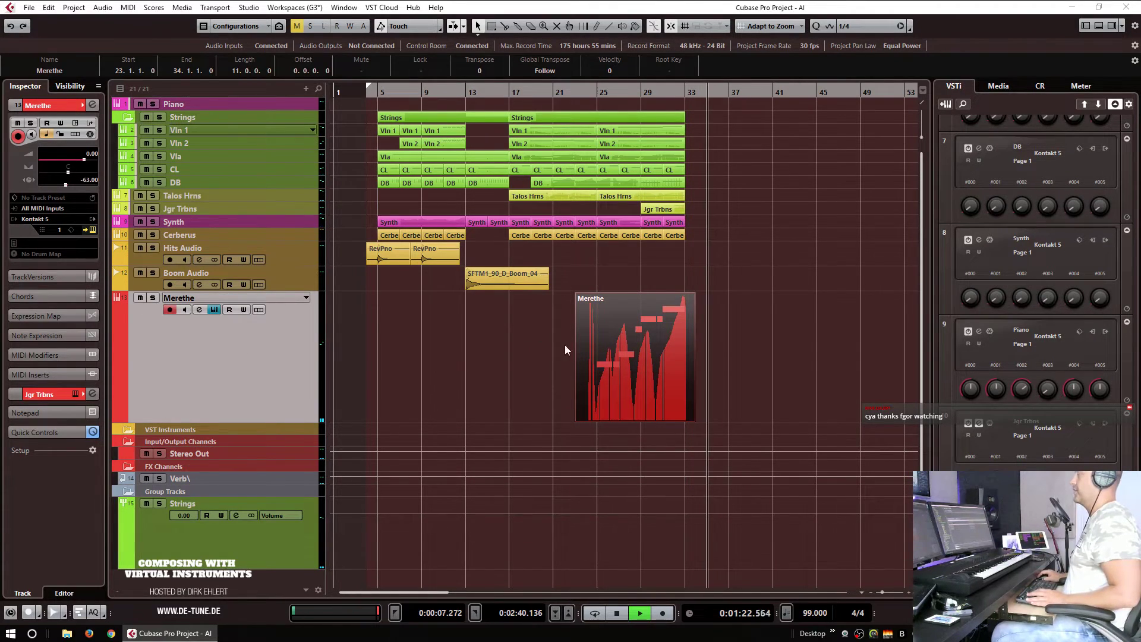
{"action": "left_click", "coordinate": [732, 344]}
{"action": "key", "text": "space"}
Step: Trim the Merethe clip to end at bar 33 and copy the opening section's clips to bar 33
{"action": "left_click_drag", "start_coordinate": [693, 419], "coordinate": [684, 420]}
{"action": "left_click_drag", "start_coordinate": [445, 295], "coordinate": [693, 158]}
{"action": "left_click", "coordinate": [666, 94]}
{"action": "key", "text": "space"}
Step: Copy the two-bar Vln 1 clip at bar 33 onto the Vln 2 track at the same position
{"action": "left_click", "coordinate": [817, 287]}
{"action": "left_click_drag", "start_coordinate": [697, 185], "coordinate": [696, 262]}
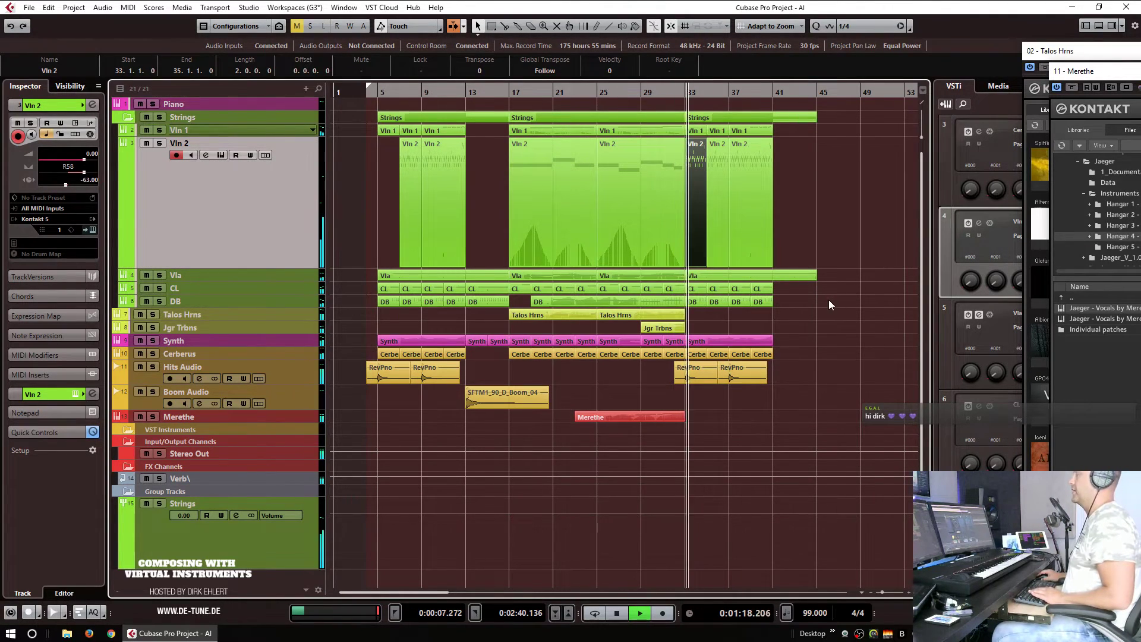
{"action": "key", "text": "h"}
{"action": "key", "text": "h"}
{"action": "left_click", "coordinate": [825, 198]}
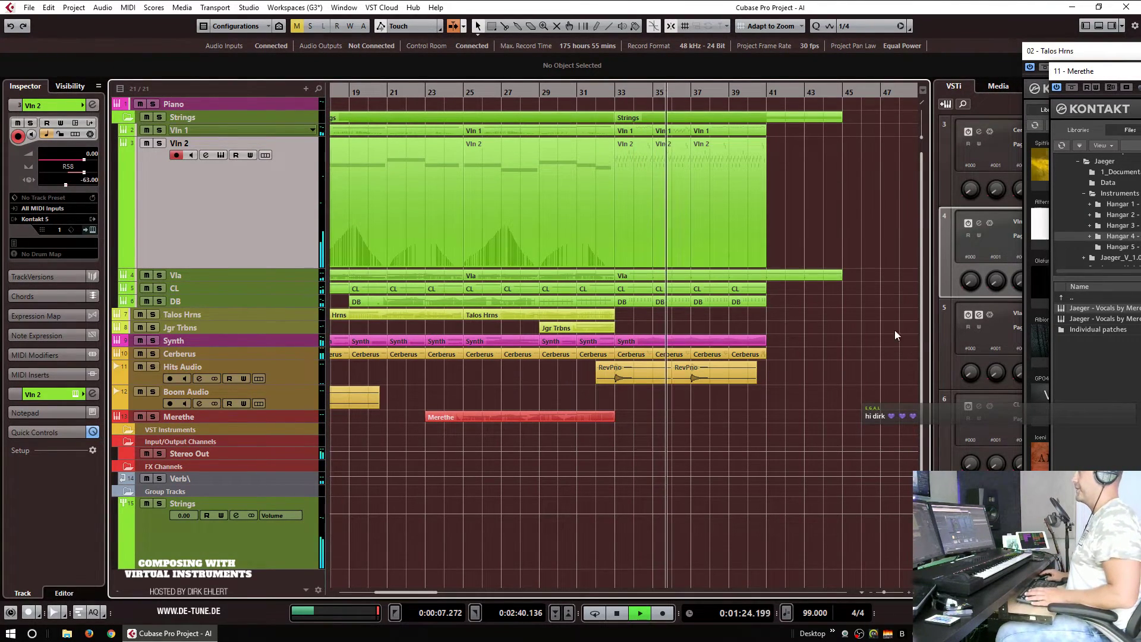
Step: Duplicate the Talos Hrns track and delete all clips on the copy
{"action": "left_click", "coordinate": [628, 331]}
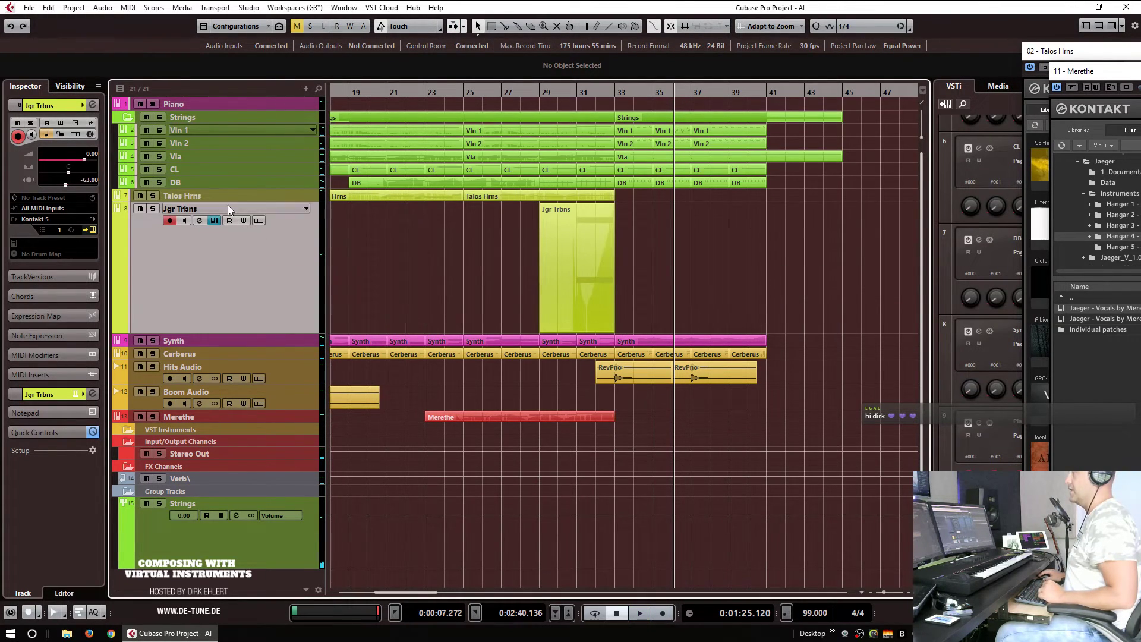
{"action": "left_click", "coordinate": [208, 195]}
{"action": "right_click", "coordinate": [209, 196]}
{"action": "left_click", "coordinate": [286, 235]}
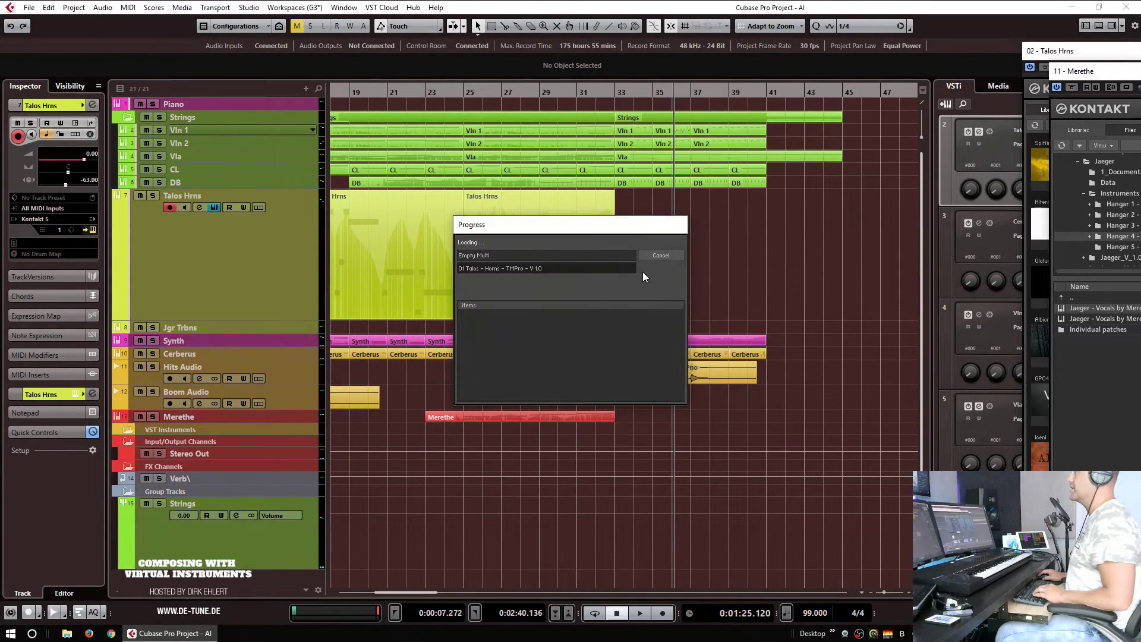
{"action": "key", "text": "g"}
{"action": "key", "text": "g"}
{"action": "key", "text": "g"}
{"action": "key", "text": "g"}
{"action": "key", "text": "g"}
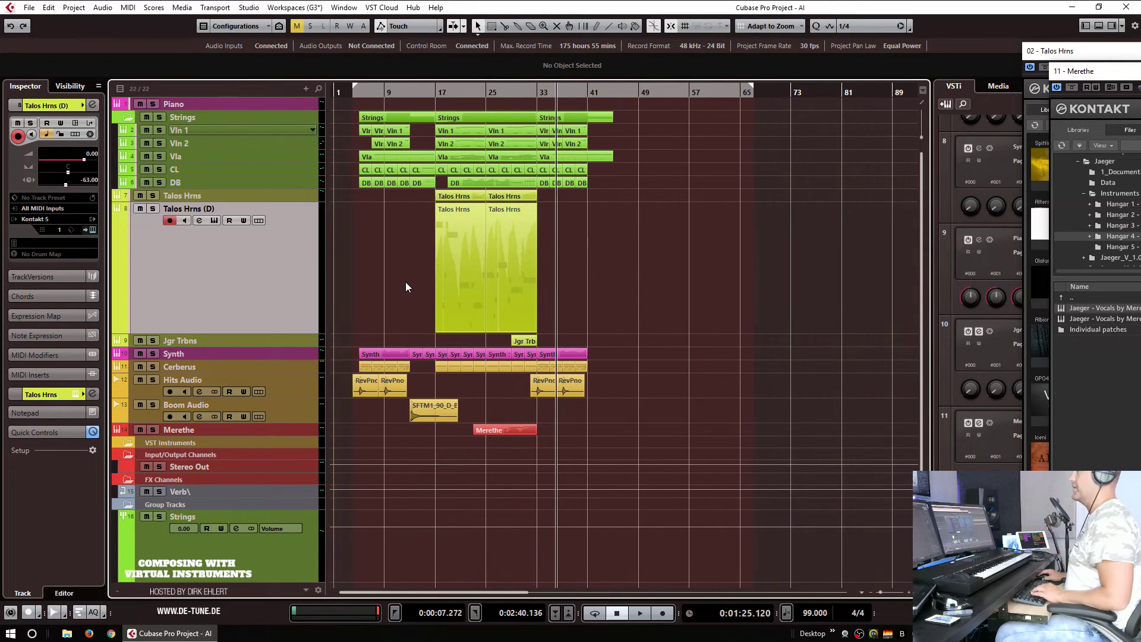
{"action": "left_click_drag", "start_coordinate": [573, 264], "coordinate": [372, 246]}
{"action": "key", "text": "Delete"}
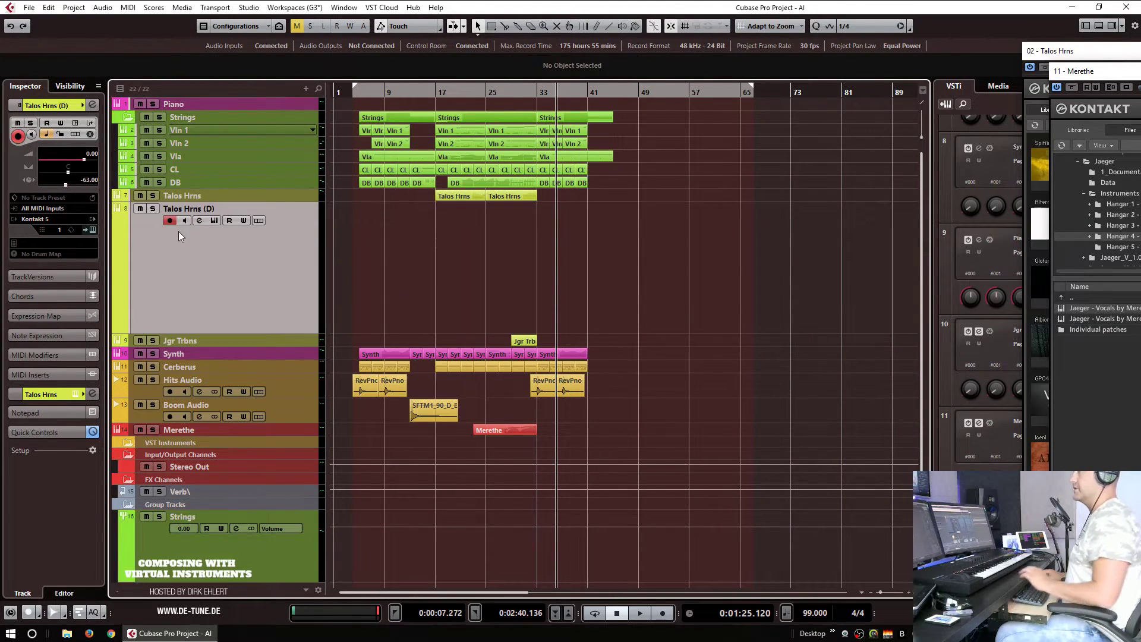
Step: Rename the duplicated horn track as Talos Sdsgn FX
{"action": "double_click", "coordinate": [215, 209]}
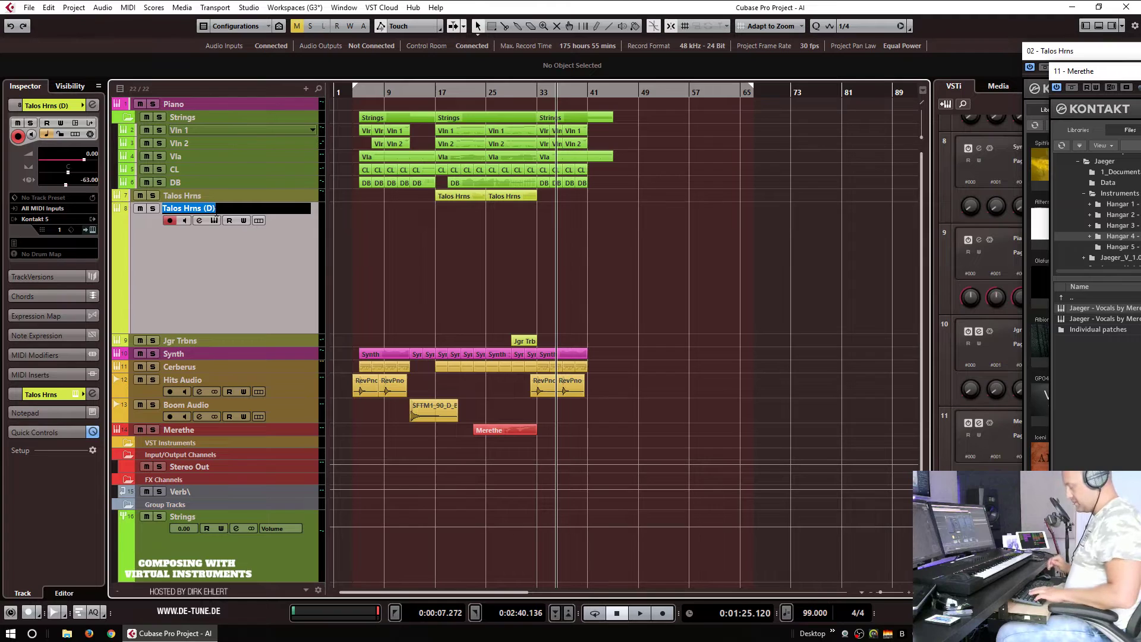
{"action": "type", "text": "T"}
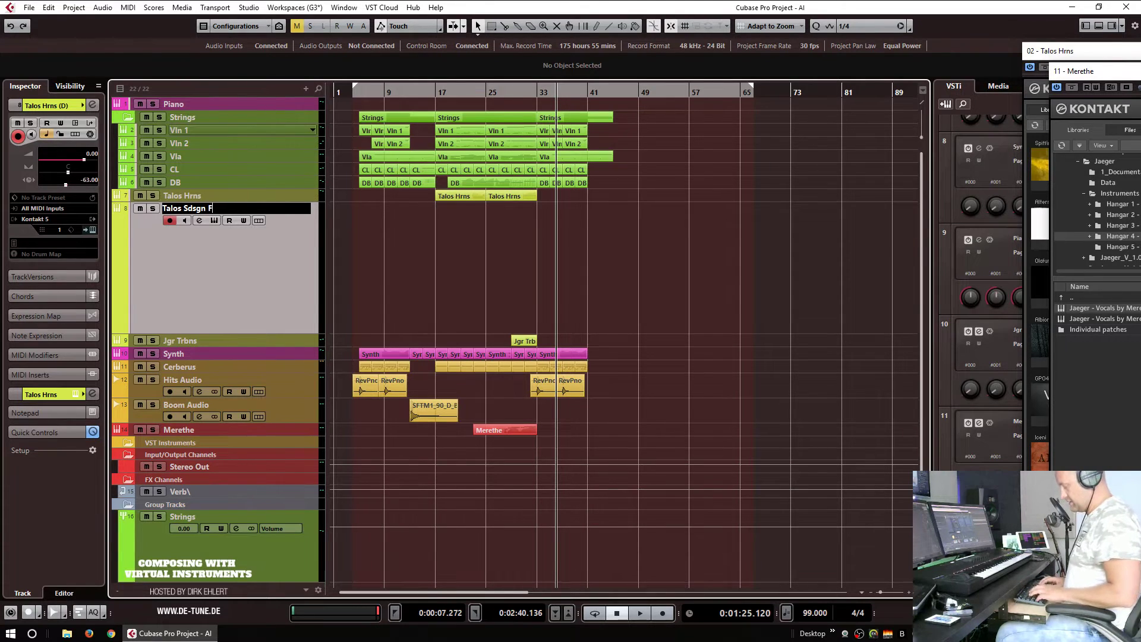
{"action": "type", "text": "X"}
{"action": "key", "text": "Return"}
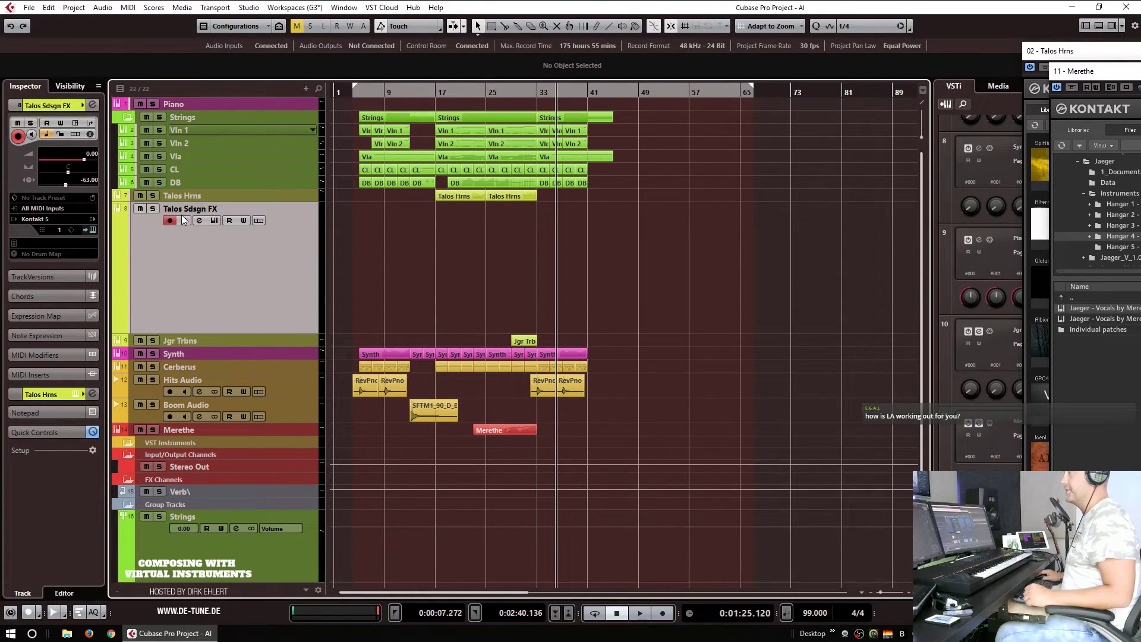
Step: Browse to Audio Imperia Talos Horns, 02 Sound Design, in the track's Kontakt and load the 03 Soft Braams V 1.0 patch
{"action": "left_click", "coordinate": [92, 229]}
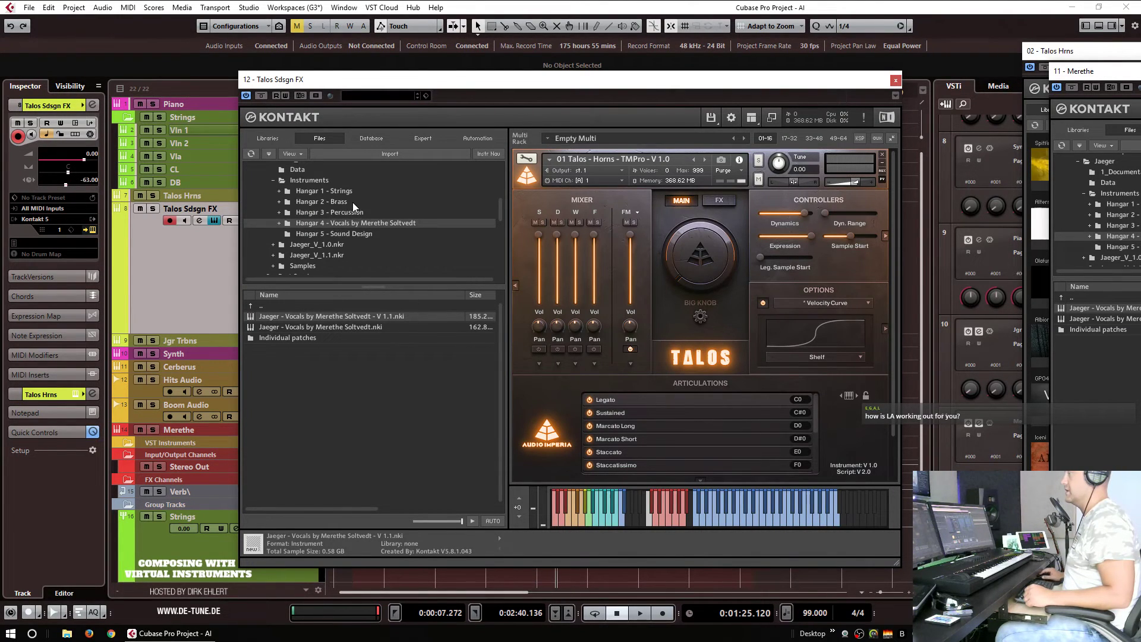
{"action": "scroll", "coordinate": [352, 202], "scroll_direction": "up", "scroll_amount": 10}
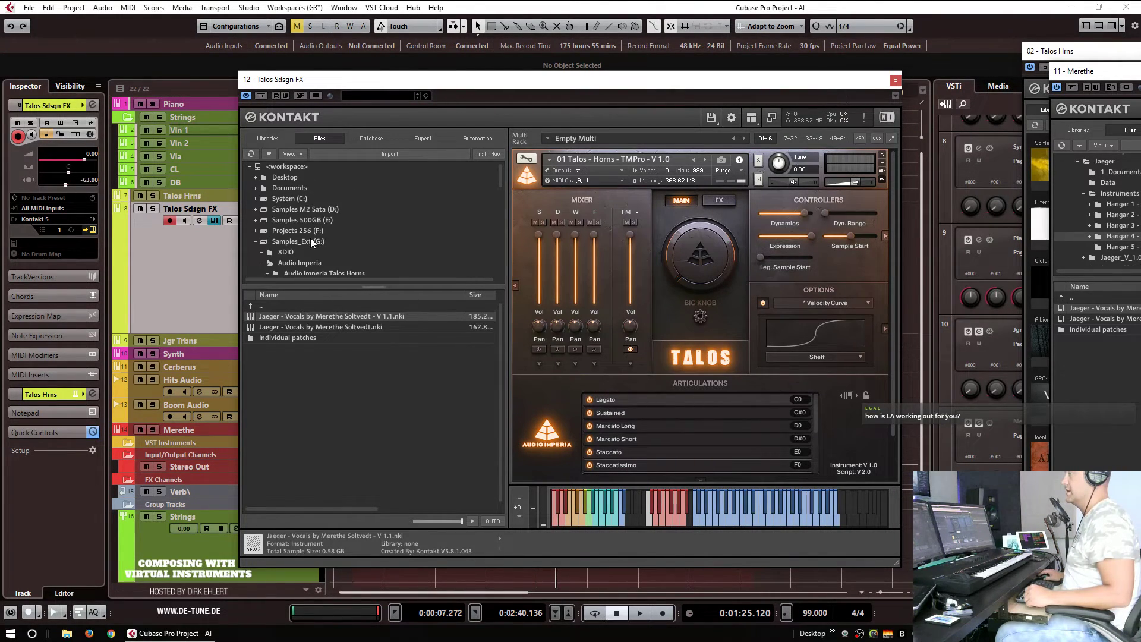
{"action": "left_click", "coordinate": [303, 241]}
{"action": "left_click", "coordinate": [278, 294]}
{"action": "double_click", "coordinate": [283, 327]}
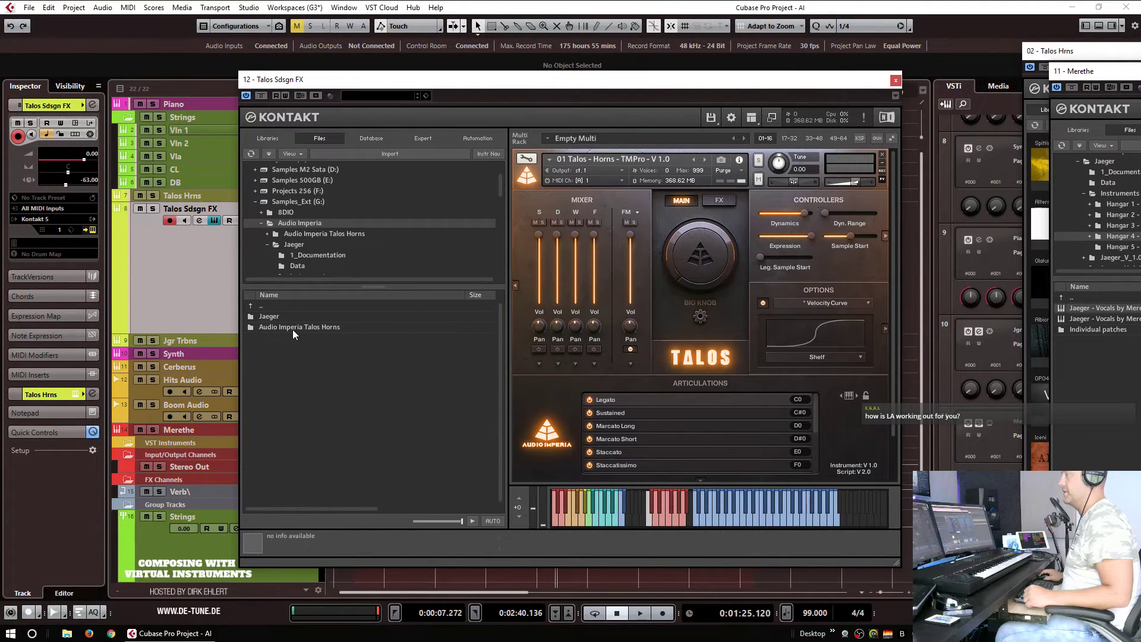
{"action": "double_click", "coordinate": [292, 328]}
{"action": "double_click", "coordinate": [280, 337]}
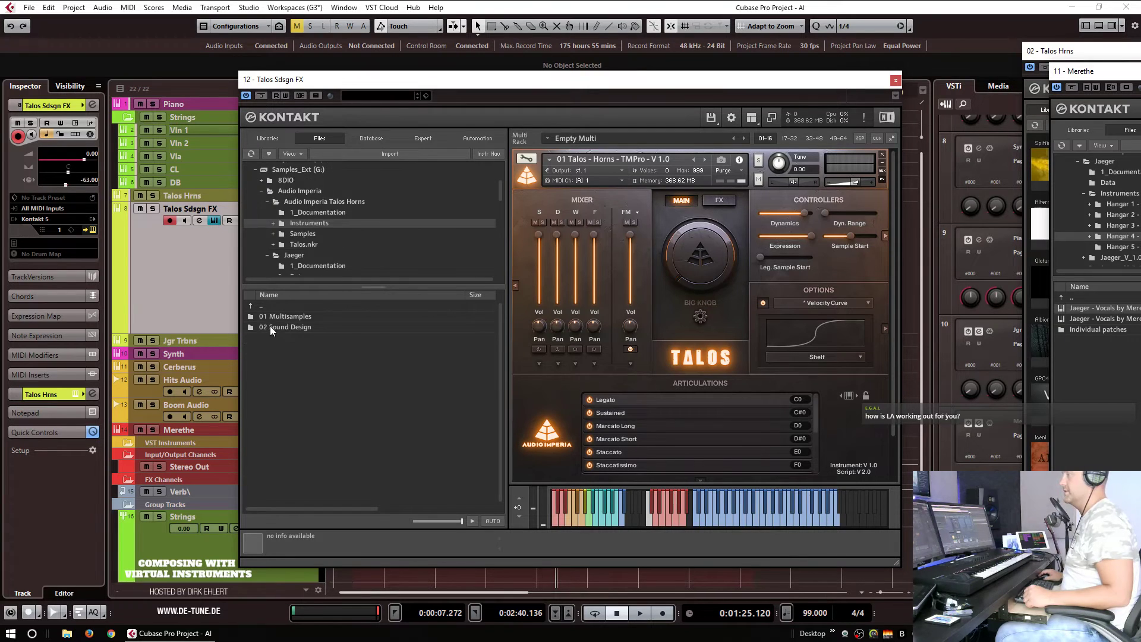
{"action": "double_click", "coordinate": [270, 326]}
{"action": "left_click_drag", "start_coordinate": [318, 340], "coordinate": [684, 179]}
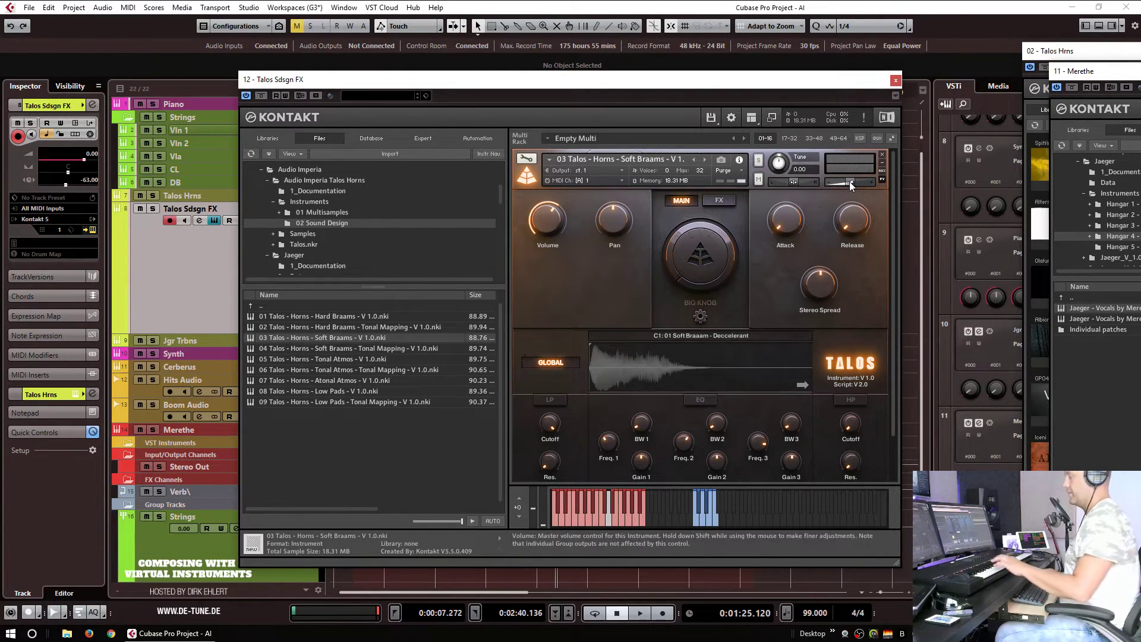
Step: Show the Talos Sdsgn FX track's audio sends and replace its Kontakt patch with 01 Talos - Horns - Hard Braams - V 1.0
{"action": "left_click", "coordinate": [52, 394]}
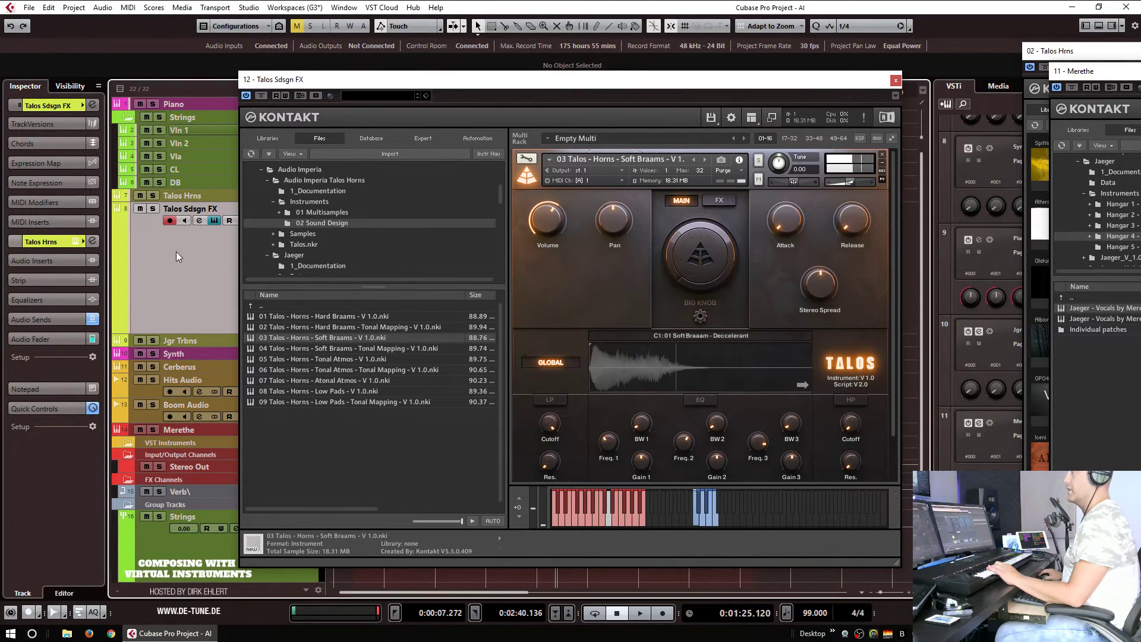
{"action": "left_click", "coordinate": [36, 318]}
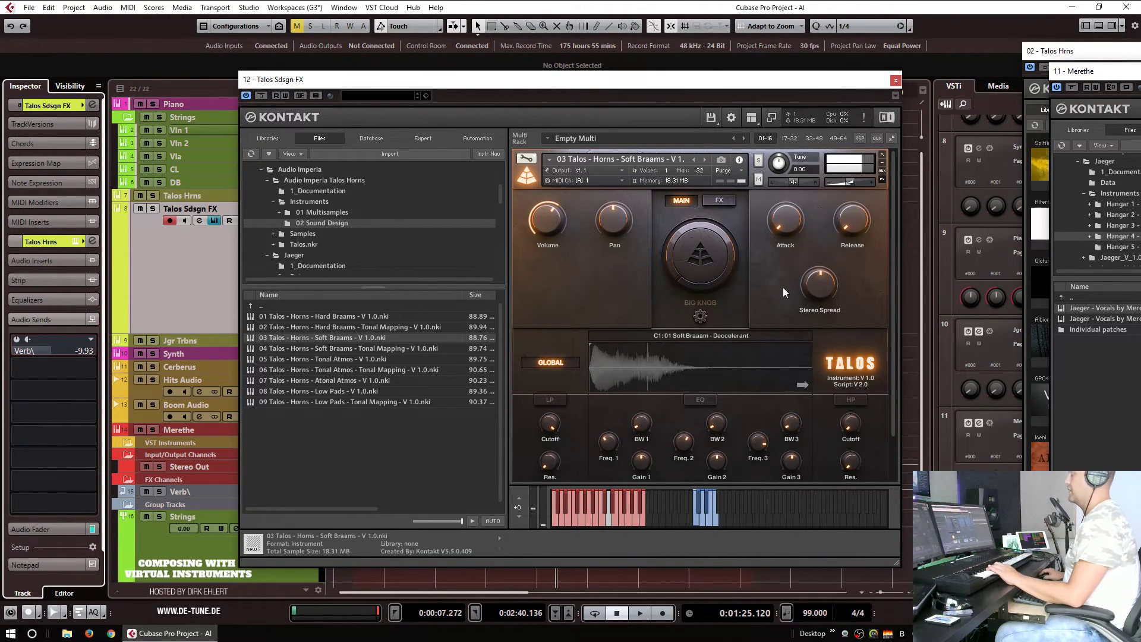
{"action": "left_click_drag", "start_coordinate": [312, 318], "coordinate": [618, 278]}
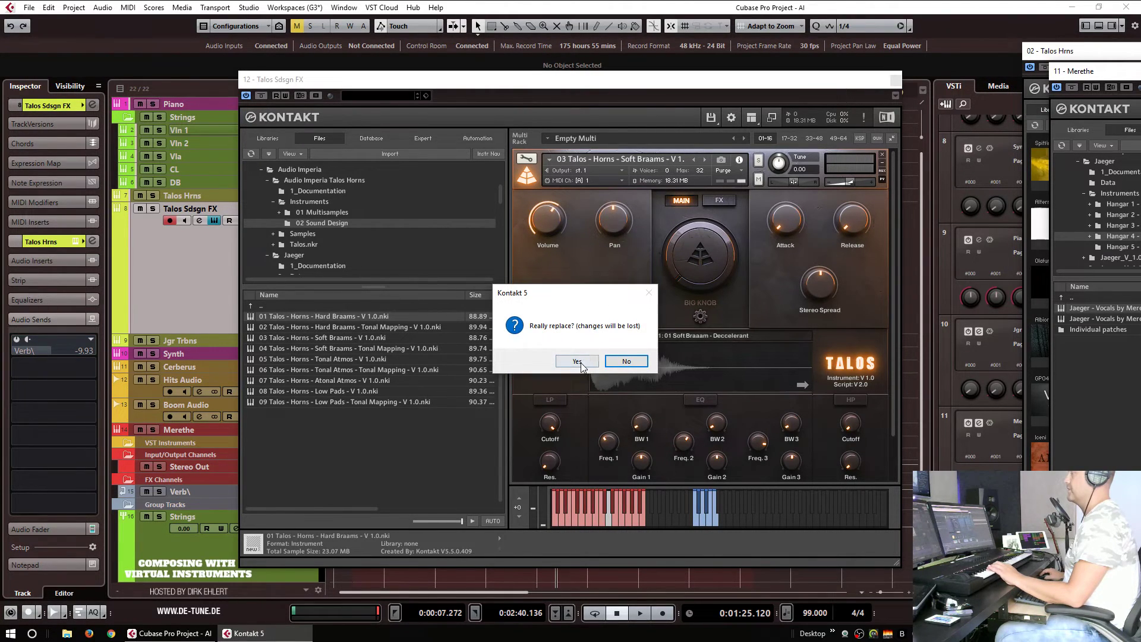
{"action": "left_click", "coordinate": [577, 361]}
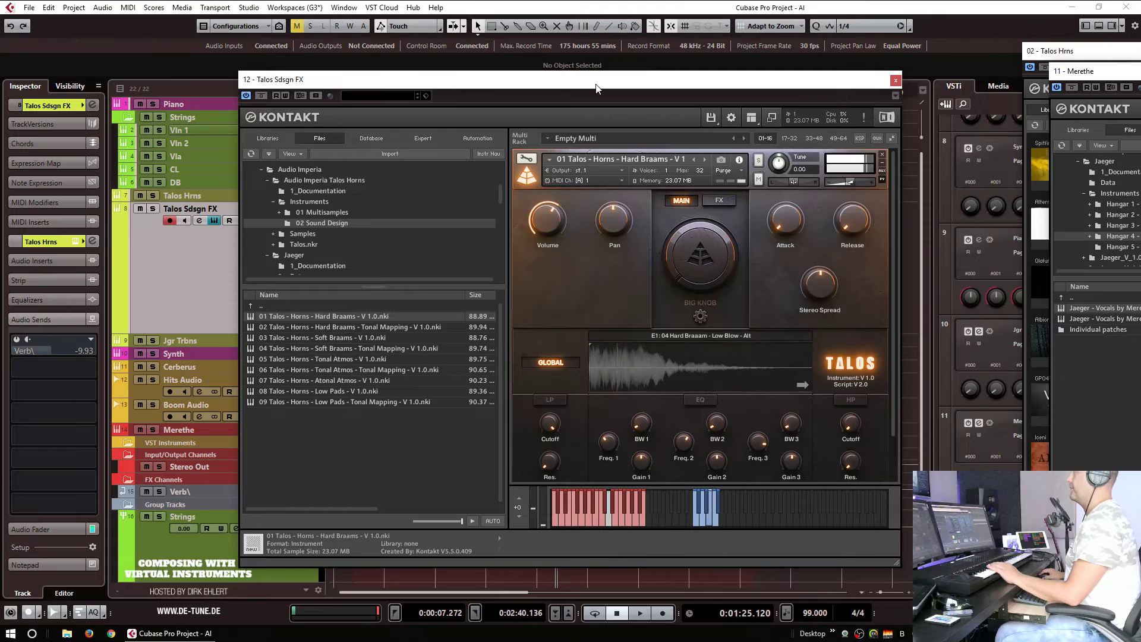
{"action": "left_click_drag", "start_coordinate": [596, 85], "coordinate": [1140, 113]}
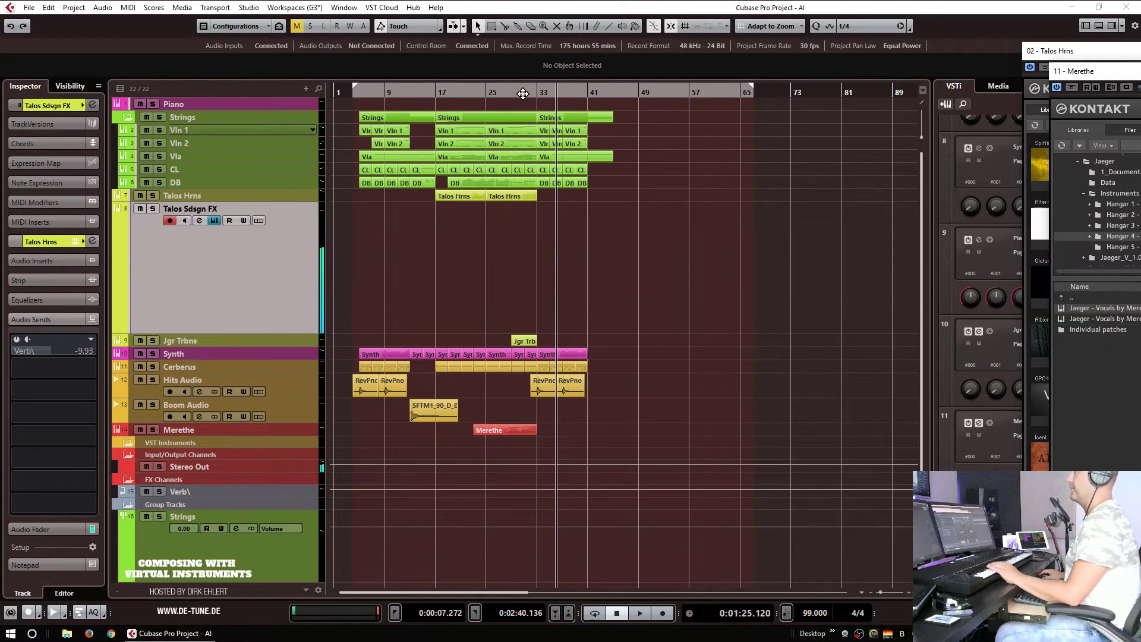
Step: Record a sustained braam on the Talos Sdsgn FX track from bar 31 and show the track's basic settings
{"action": "left_click", "coordinate": [523, 94]}
{"action": "key", "text": "KP_Multiply"}
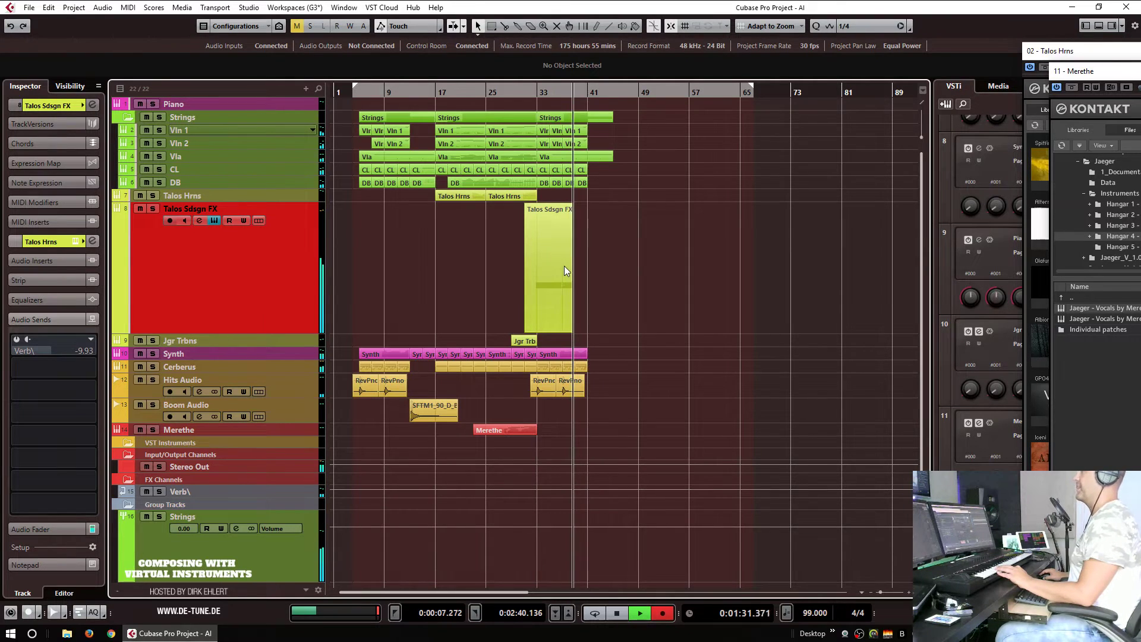
{"action": "key", "text": "space"}
{"action": "key", "text": "Return"}
{"action": "key", "text": "Return"}
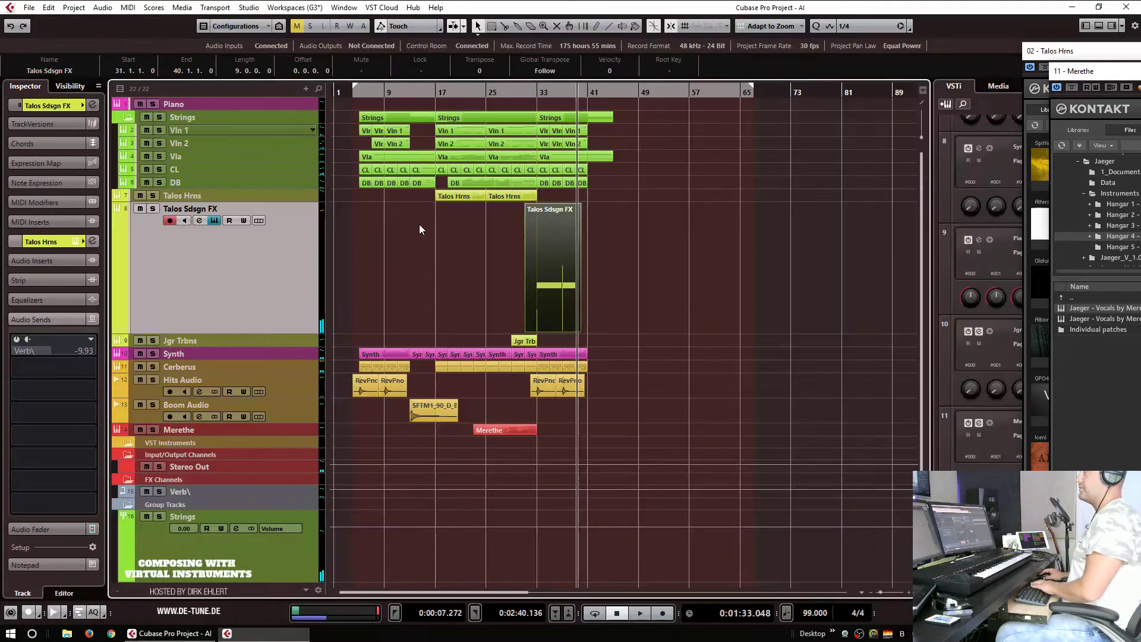
{"action": "left_click", "coordinate": [35, 105]}
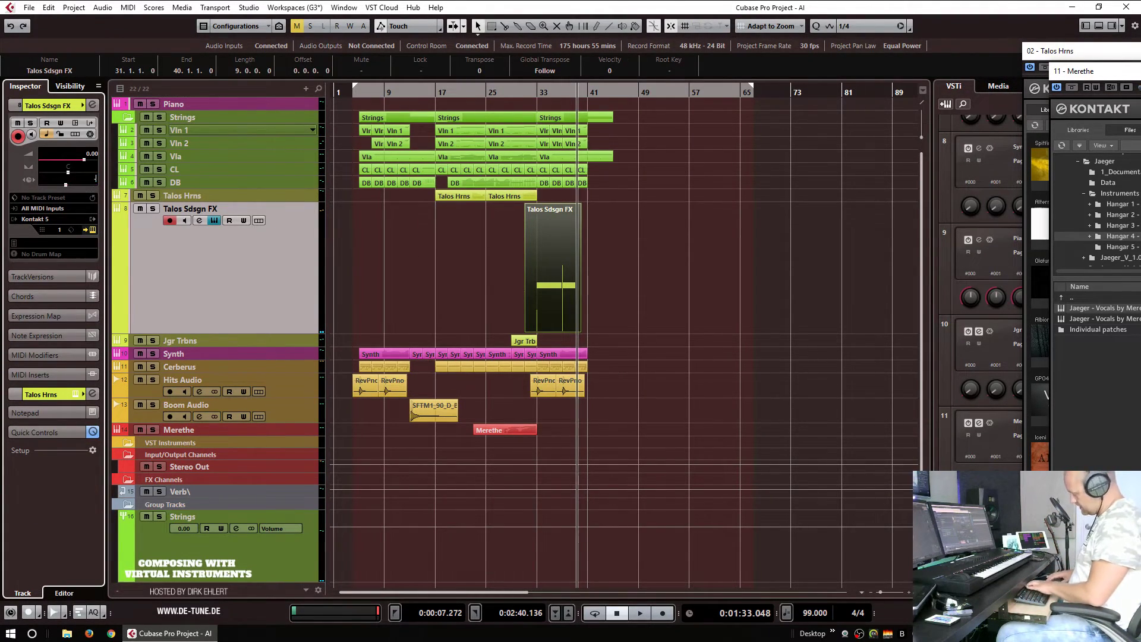
Step: Show the Talos Sdsgn FX track's audio fader and lower its level to -6.78 dB
{"action": "left_click", "coordinate": [35, 394]}
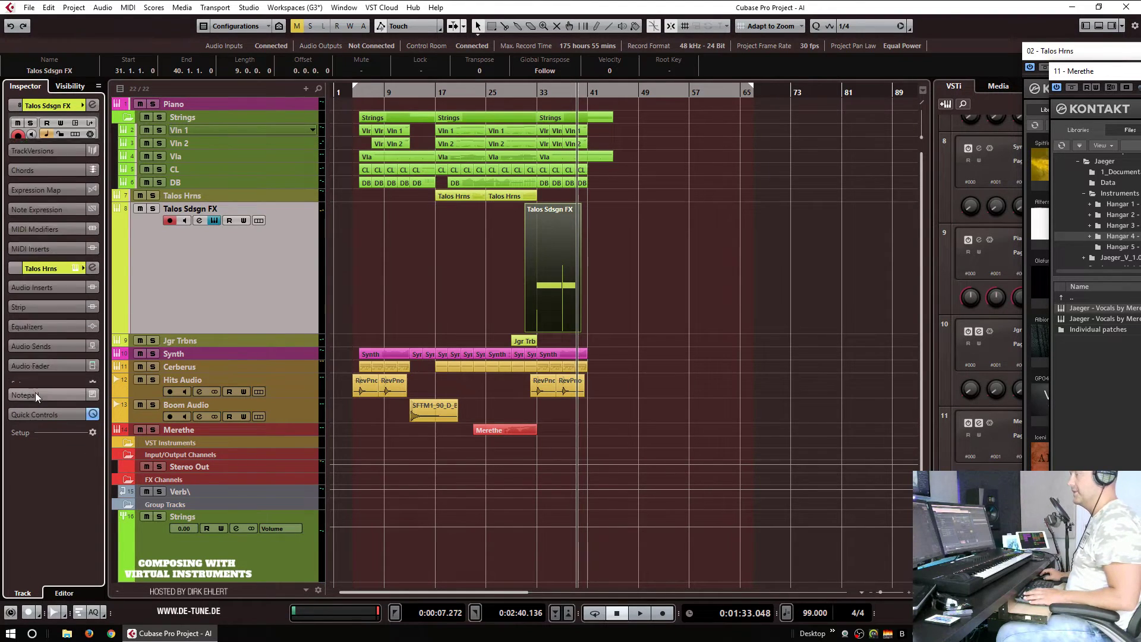
{"action": "left_click", "coordinate": [41, 319]}
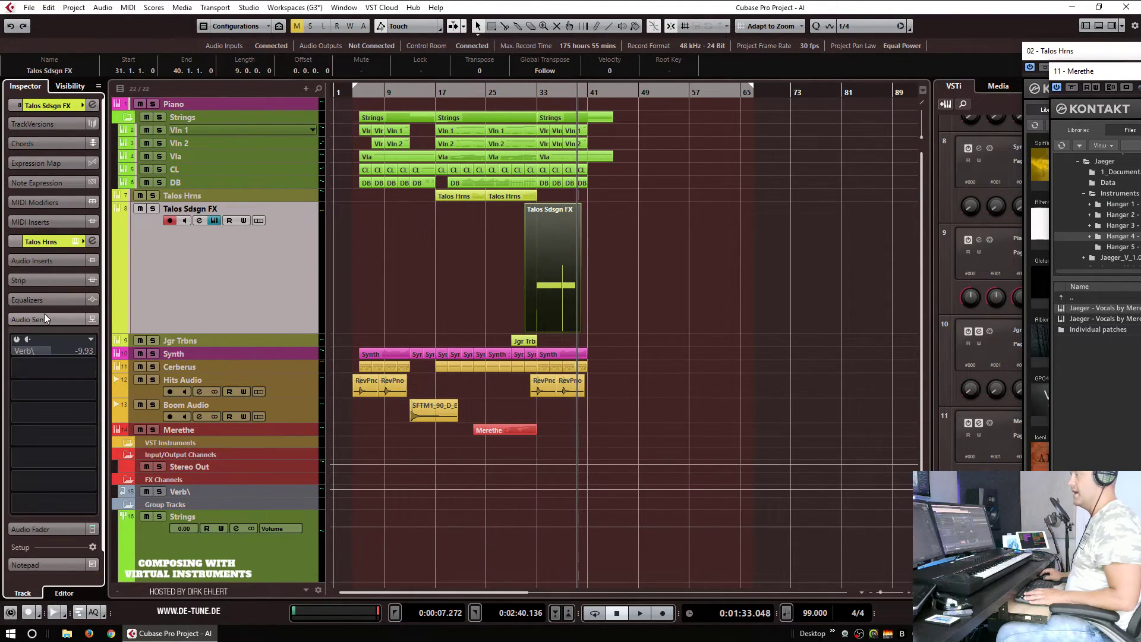
{"action": "left_click", "coordinate": [44, 318]}
{"action": "left_click", "coordinate": [41, 337]}
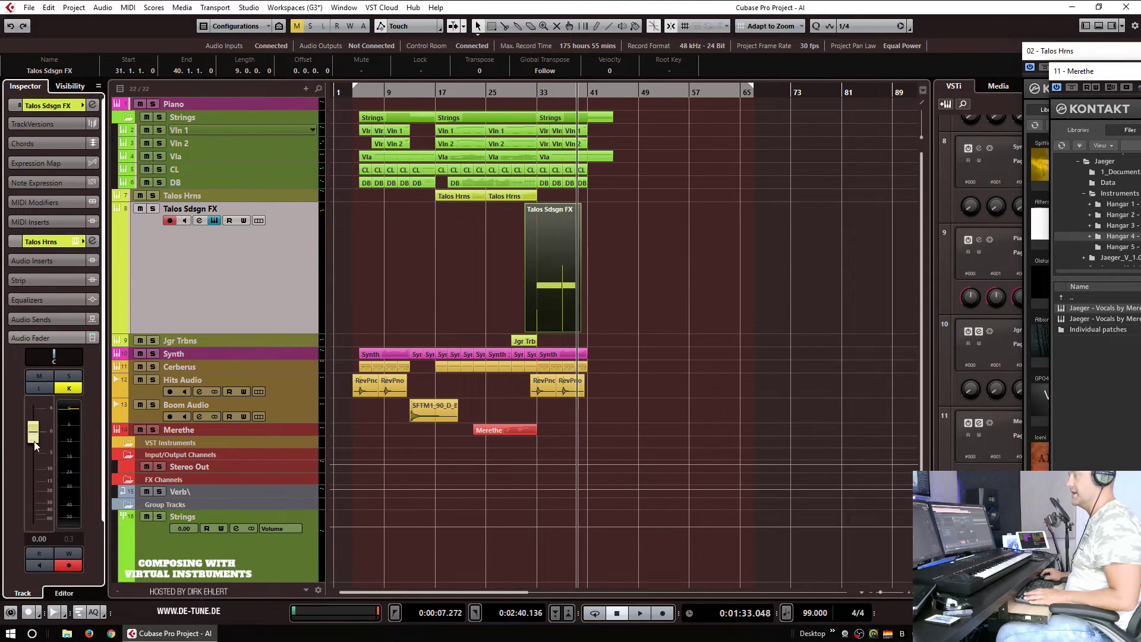
{"action": "left_click_drag", "start_coordinate": [34, 465], "coordinate": [34, 467]}
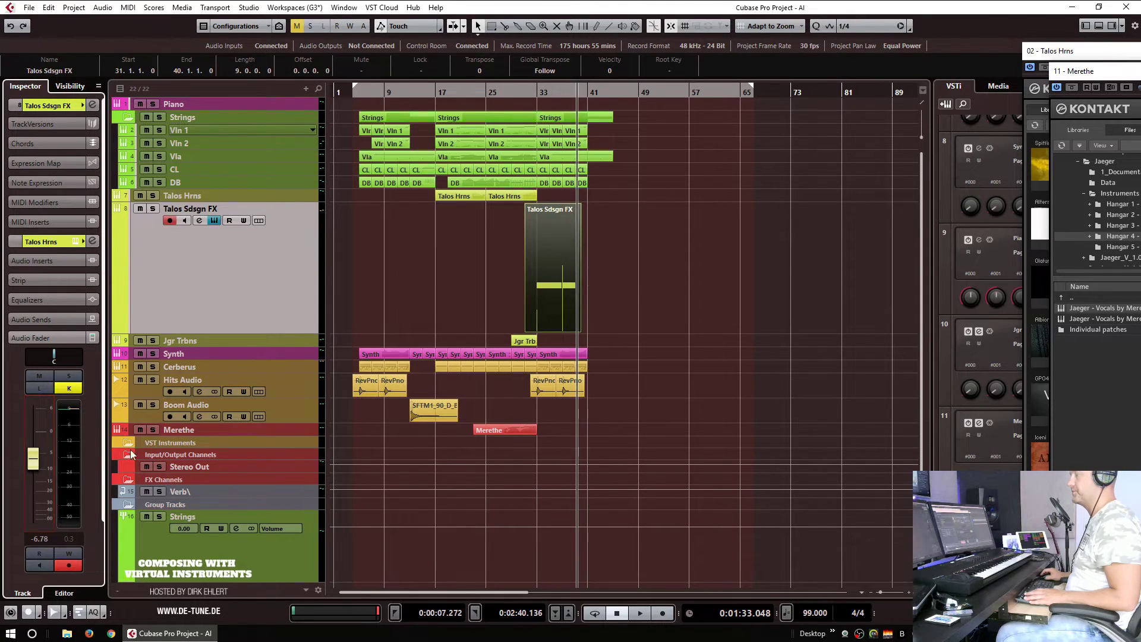
Step: Start playback from about bar 29 and recolour the Talos Sdsgn FX track orange with Color 2
{"action": "double_click", "coordinate": [511, 89]}
{"action": "left_click", "coordinate": [118, 105]}
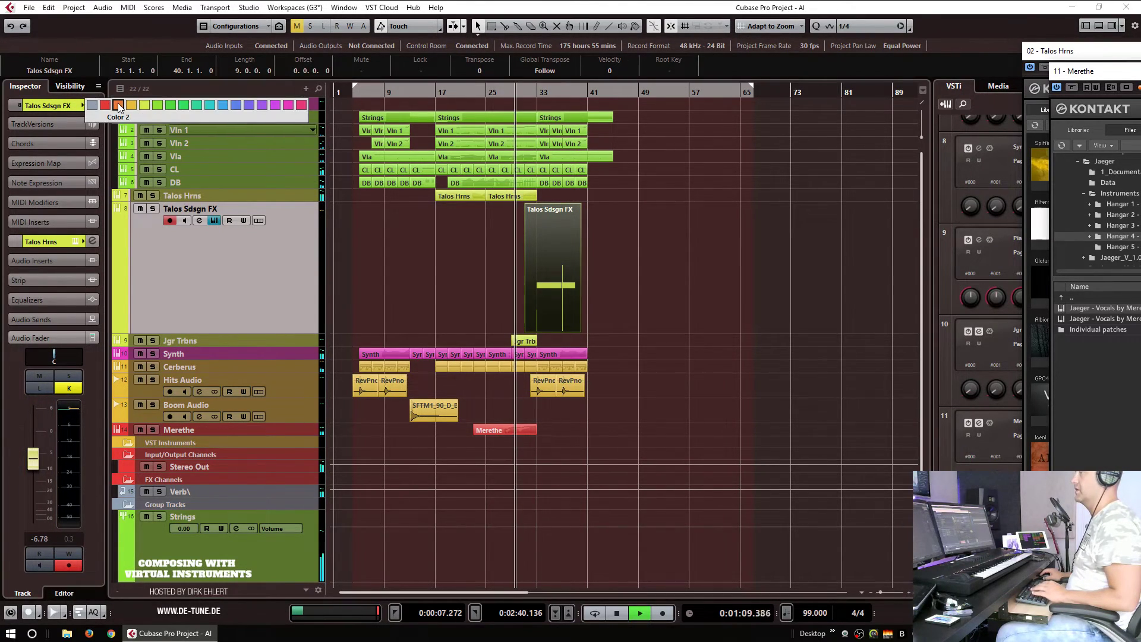
{"action": "left_click", "coordinate": [117, 105]}
{"action": "left_click", "coordinate": [406, 276]}
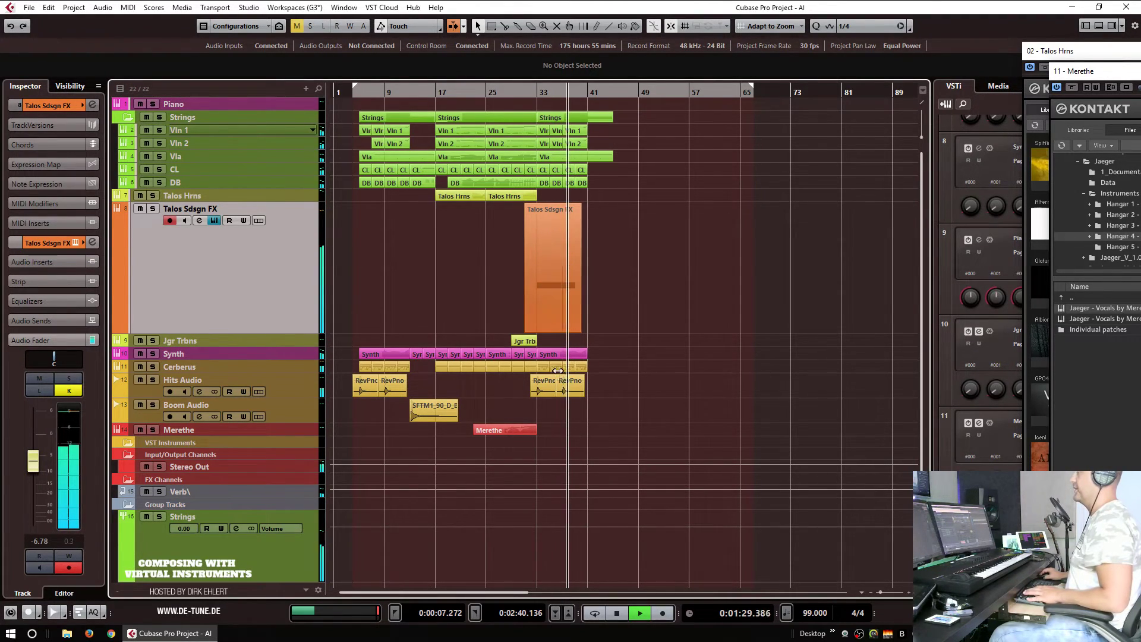
Step: Compress the note velocities of the Cerberus part starting at bar 33 so the quieter hits become louder
{"action": "left_click", "coordinate": [258, 366]}
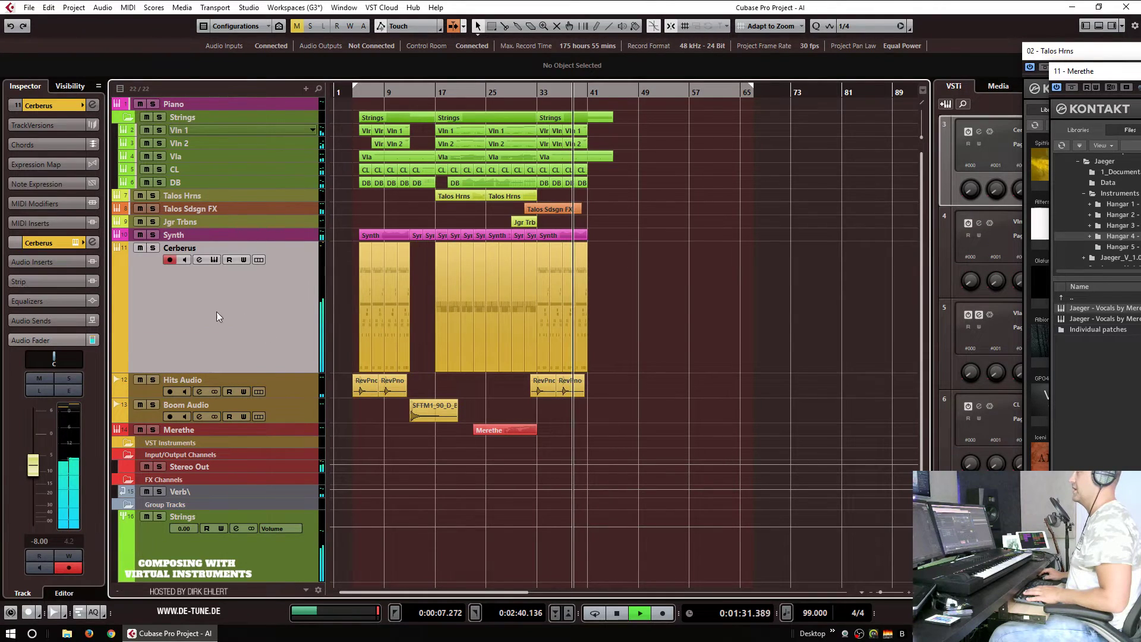
{"action": "key", "text": "space"}
{"action": "double_click", "coordinate": [545, 299]}
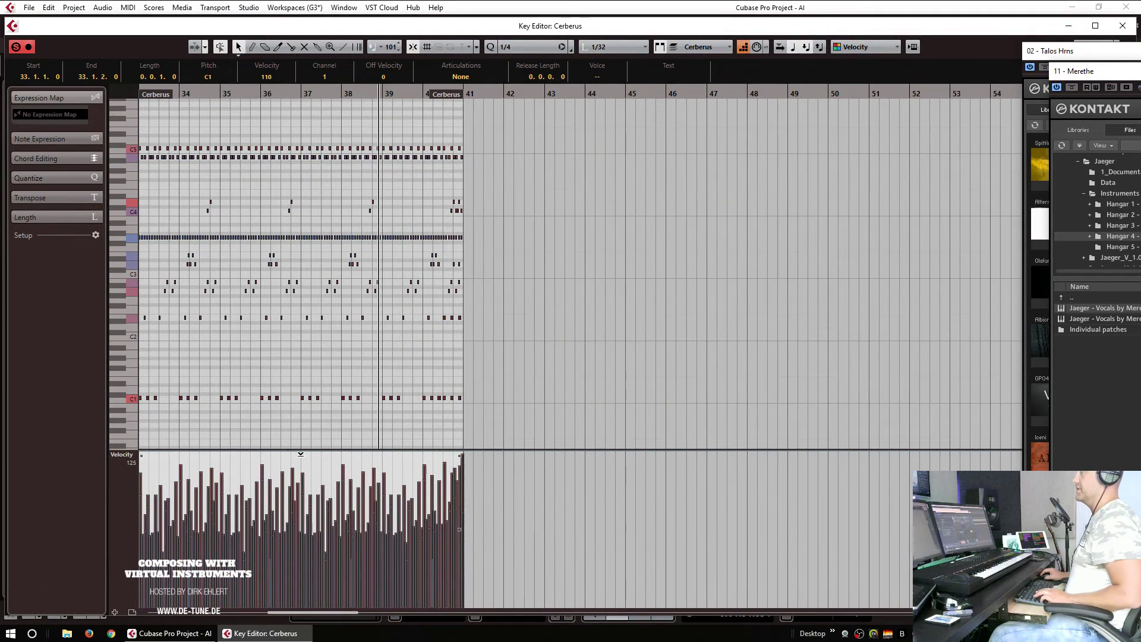
{"action": "left_click_drag", "start_coordinate": [301, 456], "coordinate": [273, 440]}
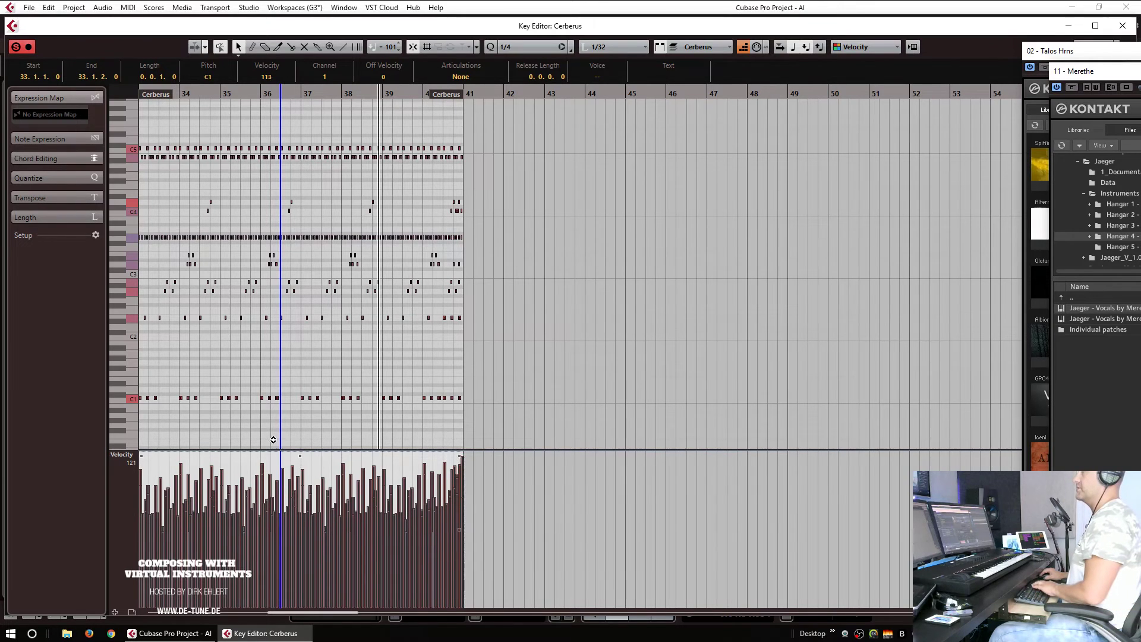
{"action": "key", "text": "Return"}
Step: Play back from about bar 32 and move the Jgr Trbns track directly below Talos Hrns
{"action": "left_click", "coordinate": [530, 90]}
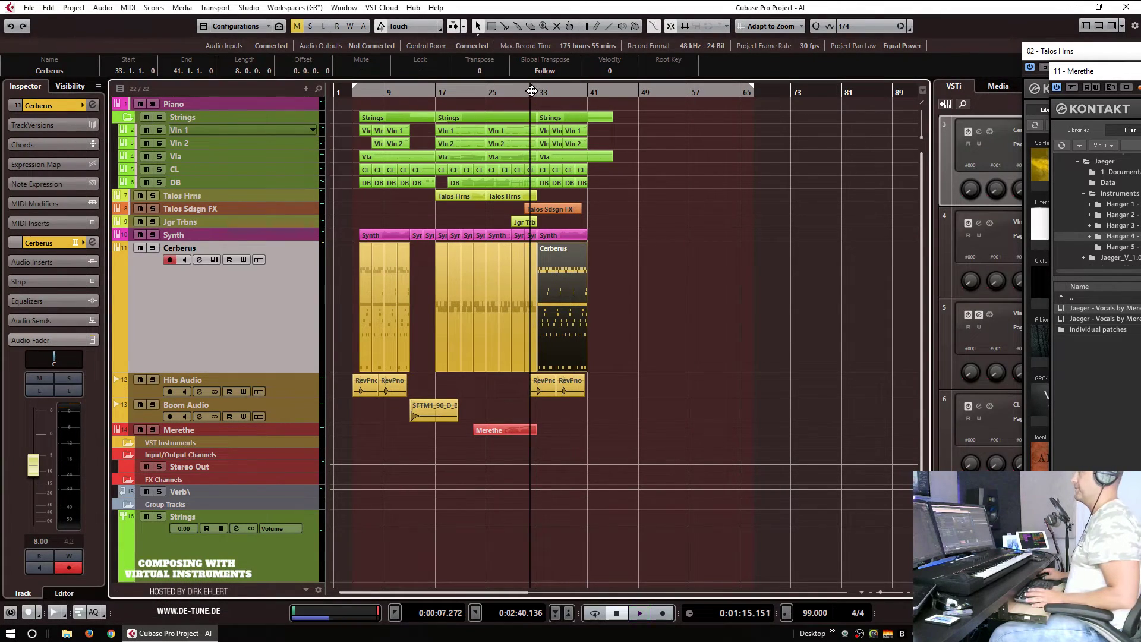
{"action": "key", "text": "space"}
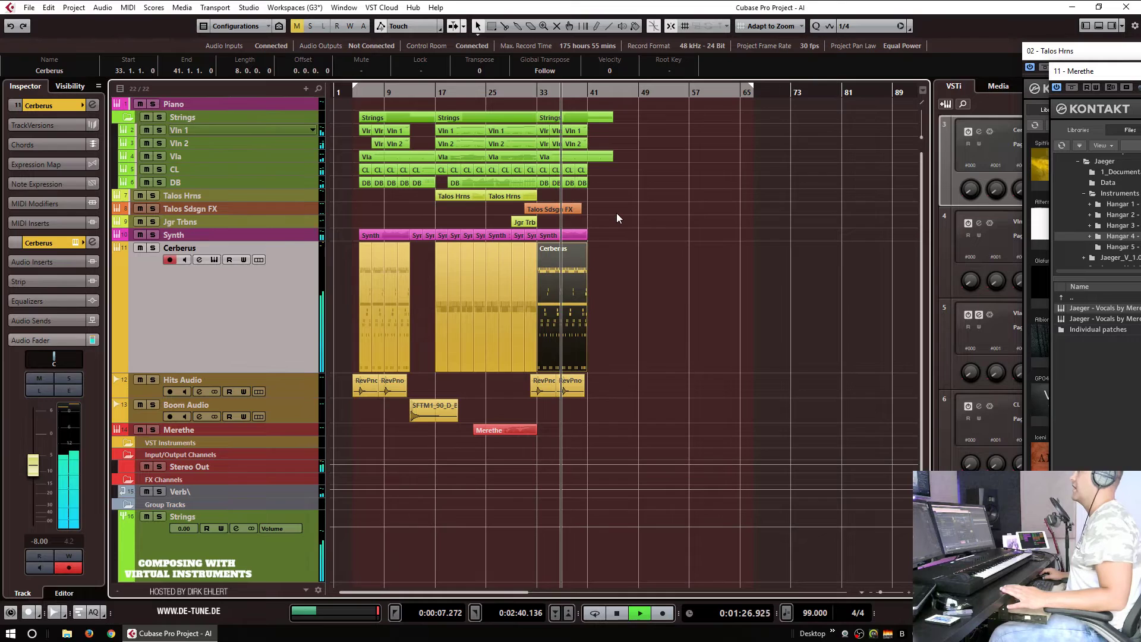
{"action": "left_click", "coordinate": [620, 197]}
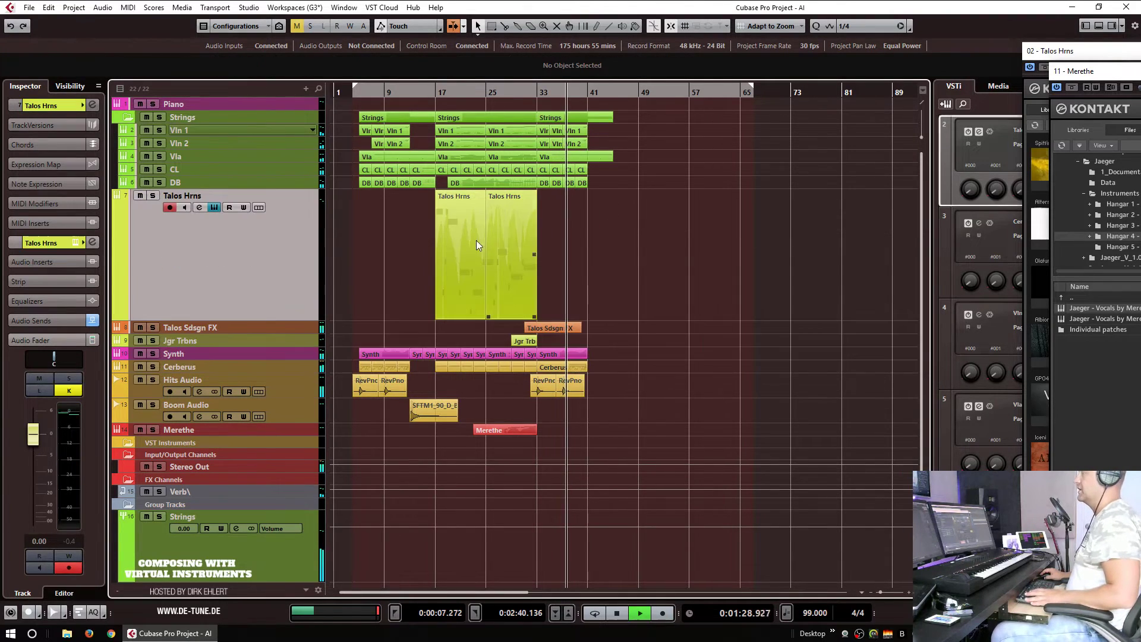
{"action": "left_click", "coordinate": [251, 340]}
{"action": "left_click_drag", "start_coordinate": [309, 259], "coordinate": [308, 204]}
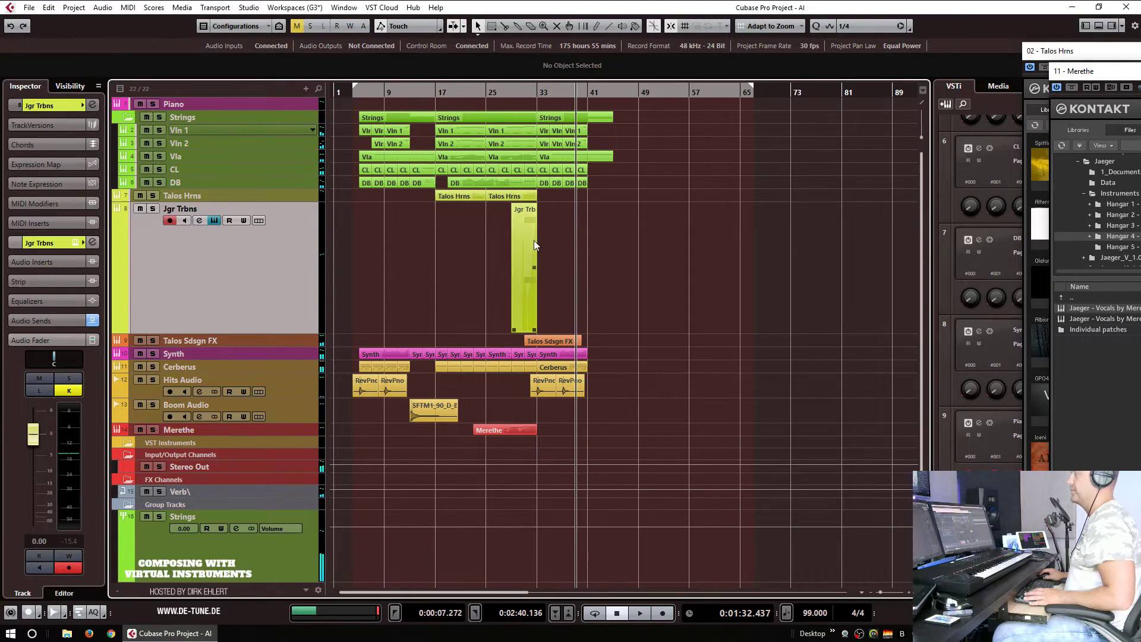
Step: Extend the Jgr Trbns part to bar 40 and add D1 and D2 notes about two bars long from bar 33
{"action": "left_click_drag", "start_coordinate": [533, 329], "coordinate": [580, 330]}
{"action": "key", "text": "Return"}
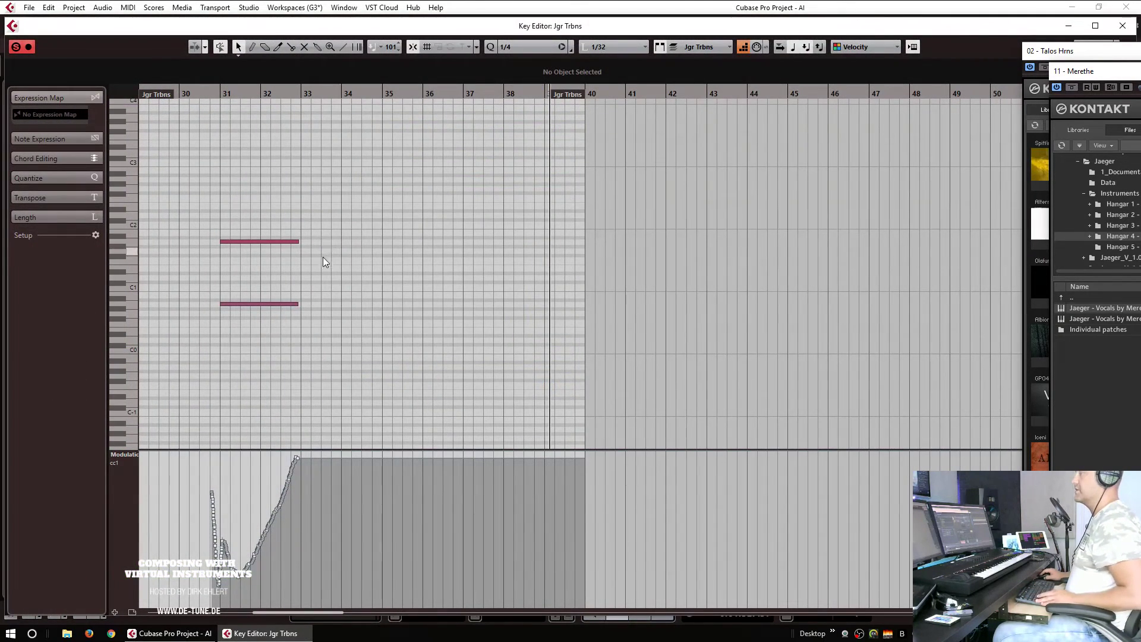
{"action": "left_click_drag", "start_coordinate": [303, 276], "coordinate": [373, 277]}
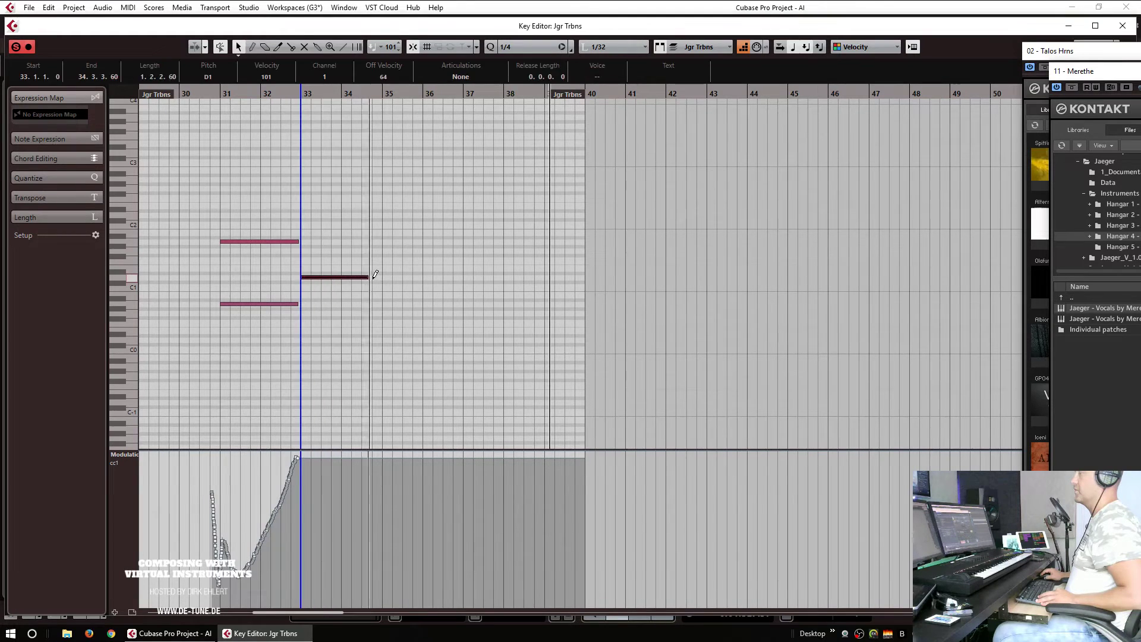
{"action": "left_click_drag", "start_coordinate": [302, 340], "coordinate": [381, 341]}
{"action": "key", "text": "shift+Up"}
{"action": "key", "text": "shift+Up"}
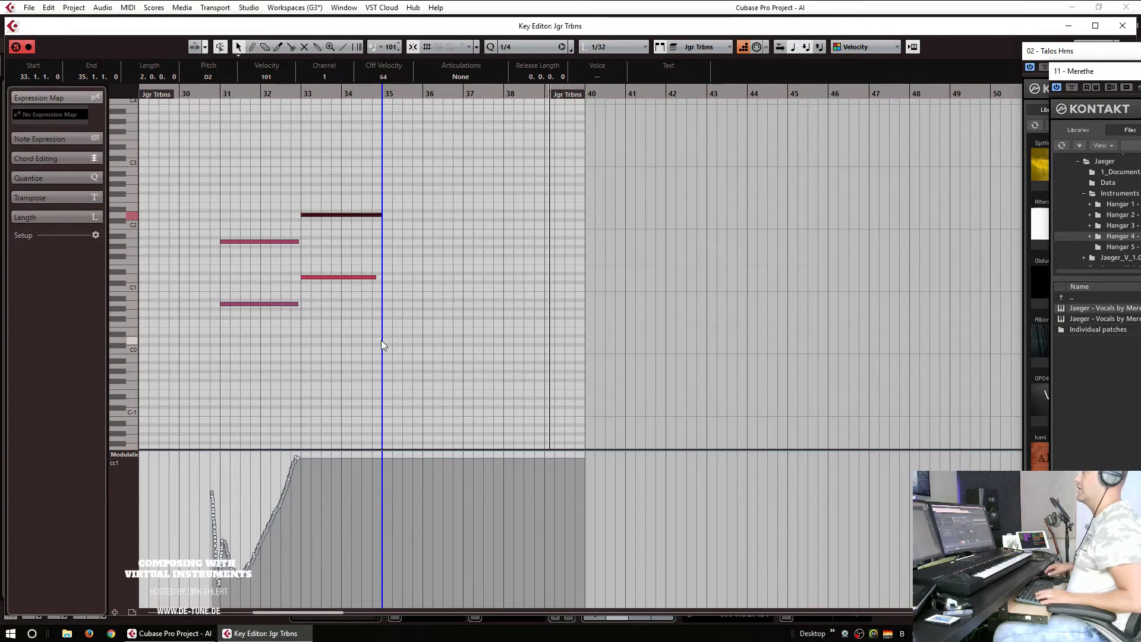
Step: Set the quantize grid to 1/32 and draw a modulation curve falling from its peak at bar 33 to near zero at bar 35
{"action": "left_click", "coordinate": [350, 333]}
{"action": "key", "text": "h"}
{"action": "key", "text": "h"}
{"action": "key", "text": "h"}
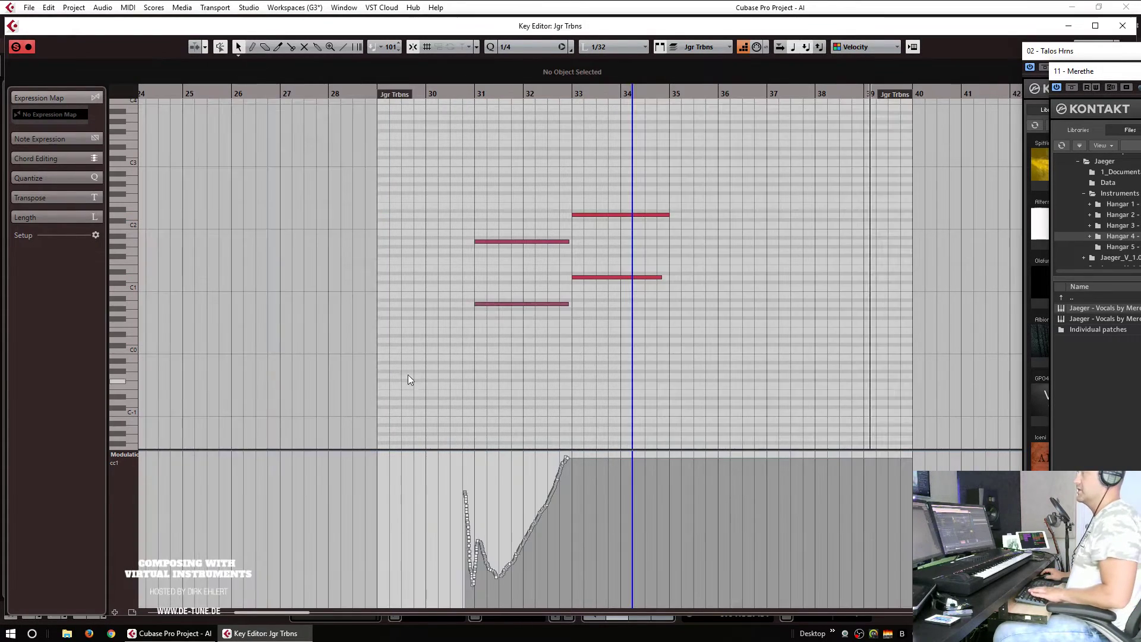
{"action": "left_click", "coordinate": [523, 46]}
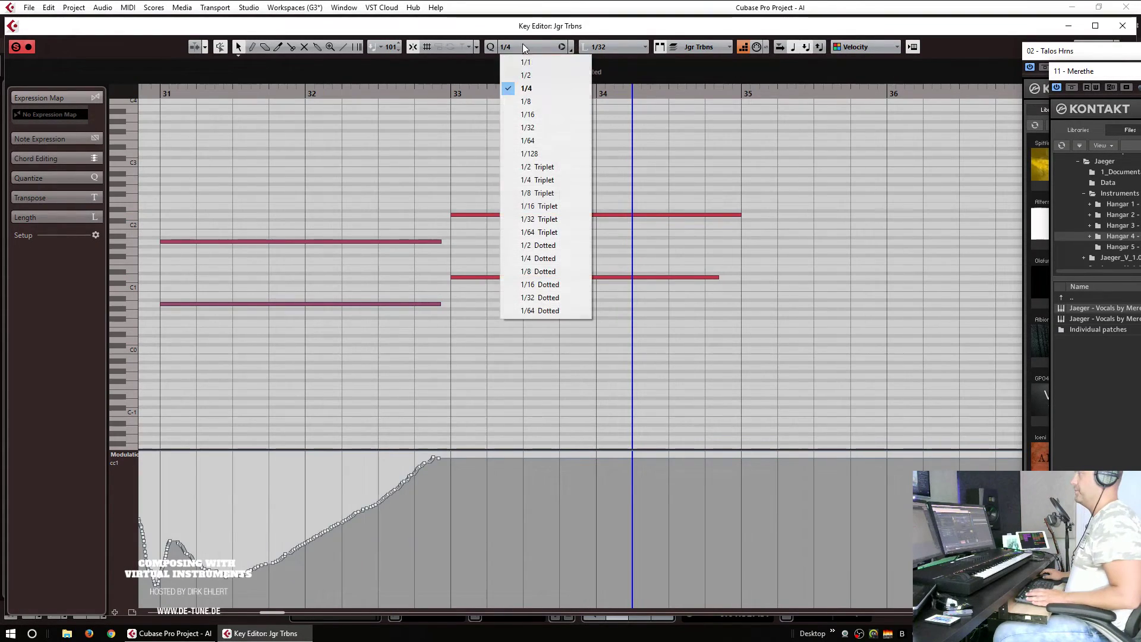
{"action": "left_click", "coordinate": [556, 123]}
{"action": "mouse_move", "coordinate": [451, 456]}
{"action": "left_mouse_down"}
{"action": "mouse_move", "coordinate": [474, 452]}
{"action": "mouse_move", "coordinate": [698, 572]}
{"action": "left_mouse_up"}
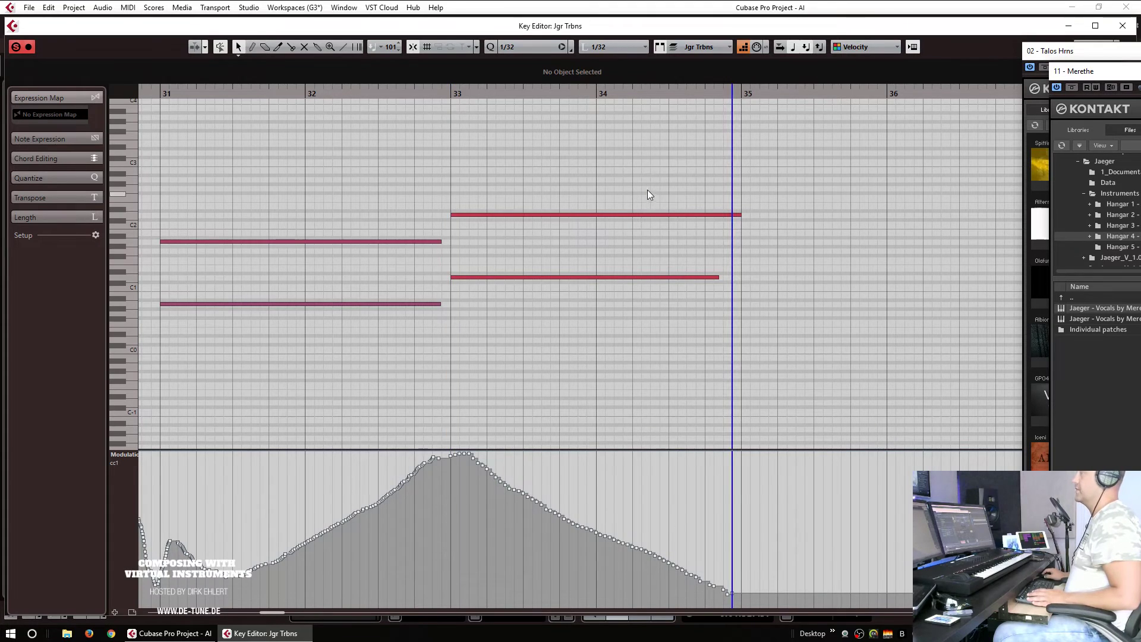
Step: Shorten the D1 and D2 notes to end around the middle of bar 34 and close the key editor
{"action": "left_click_drag", "start_coordinate": [649, 193], "coordinate": [763, 284]}
{"action": "left_click_drag", "start_coordinate": [743, 223], "coordinate": [668, 225]}
{"action": "key", "text": "Escape"}
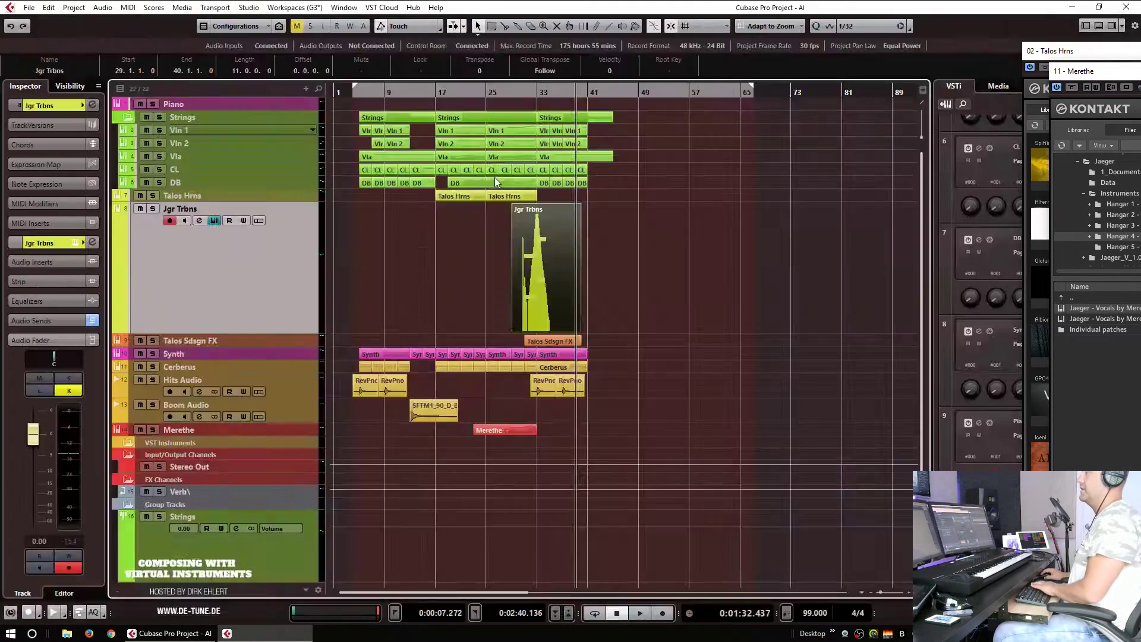
Step: Split the Jgr Trbns part at bar 33, trim the new part to end at bar 37 and duplicate it to bar 37
{"action": "key", "text": "3"}
{"action": "left_click", "coordinate": [538, 276]}
{"action": "key", "text": "1"}
{"action": "left_click_drag", "start_coordinate": [579, 331], "coordinate": [563, 328]}
{"action": "key", "text": "ctrl+d"}
Step: Audition the Jgr Trbns track in solo from about bar 34, and unsolo it
{"action": "key", "text": "s"}
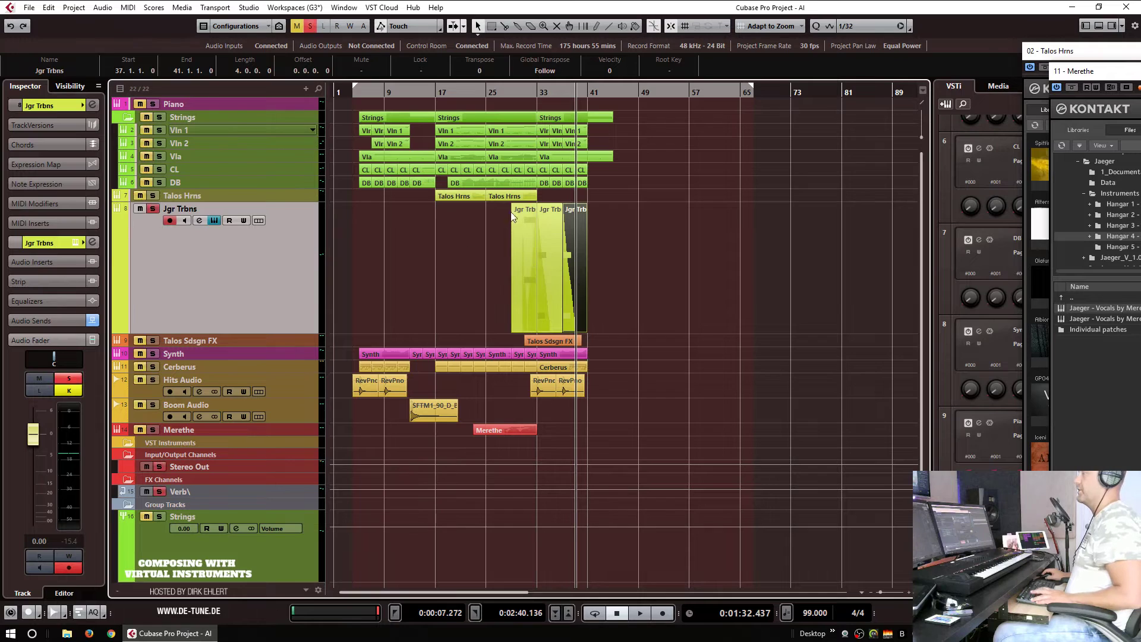
{"action": "left_click", "coordinate": [543, 93]}
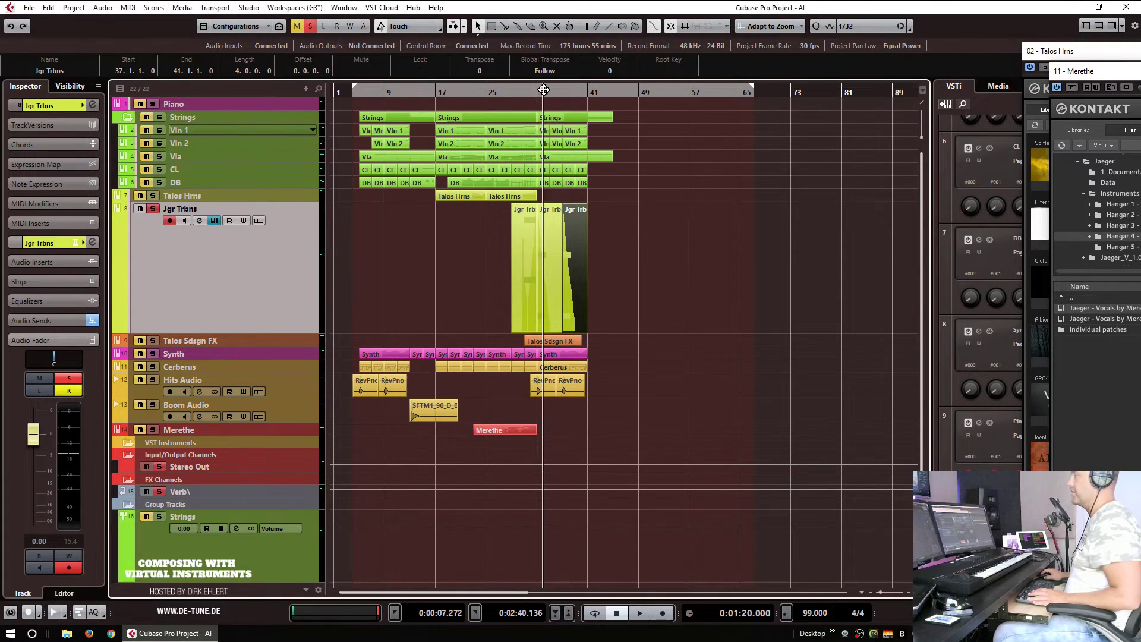
{"action": "left_click_drag", "start_coordinate": [543, 89], "coordinate": [543, 102]}
{"action": "key", "text": "space"}
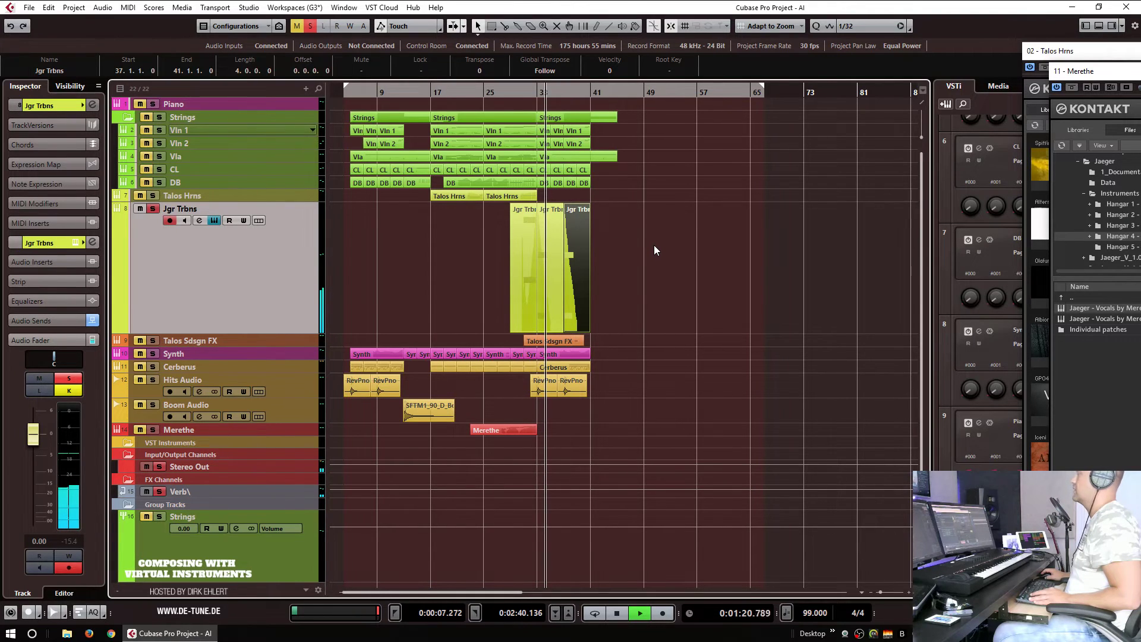
{"action": "key", "text": "space"}
{"action": "key", "text": "s"}
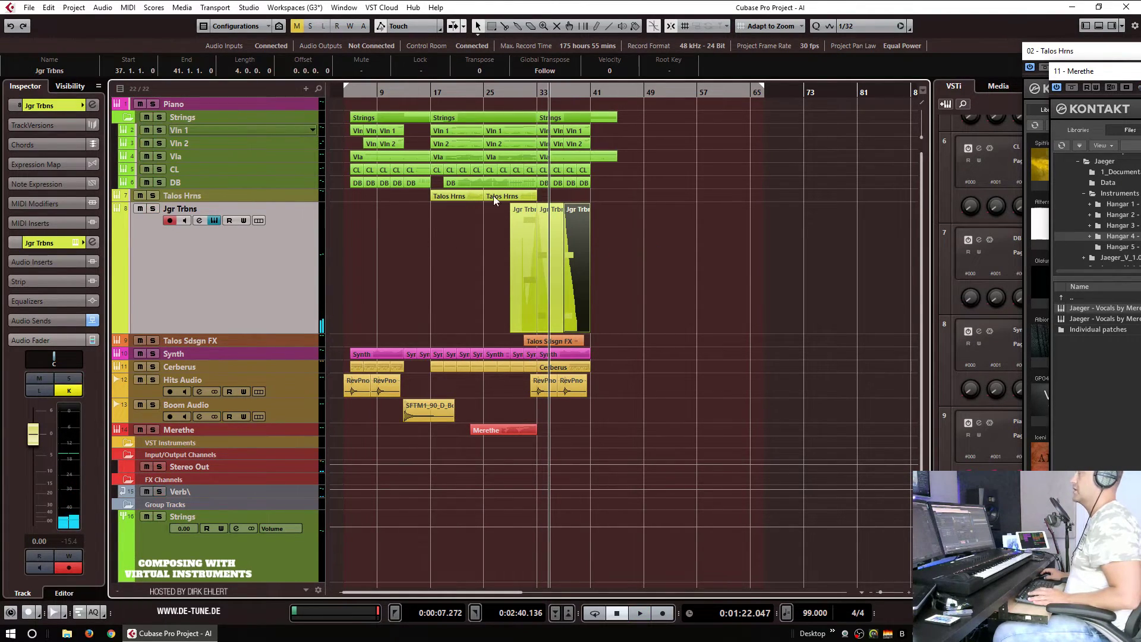
Step: Play the full arrangement from about bar 29 to check the new Jgr Trbns parts in context
{"action": "left_click", "coordinate": [508, 89]}
{"action": "key", "text": "space"}
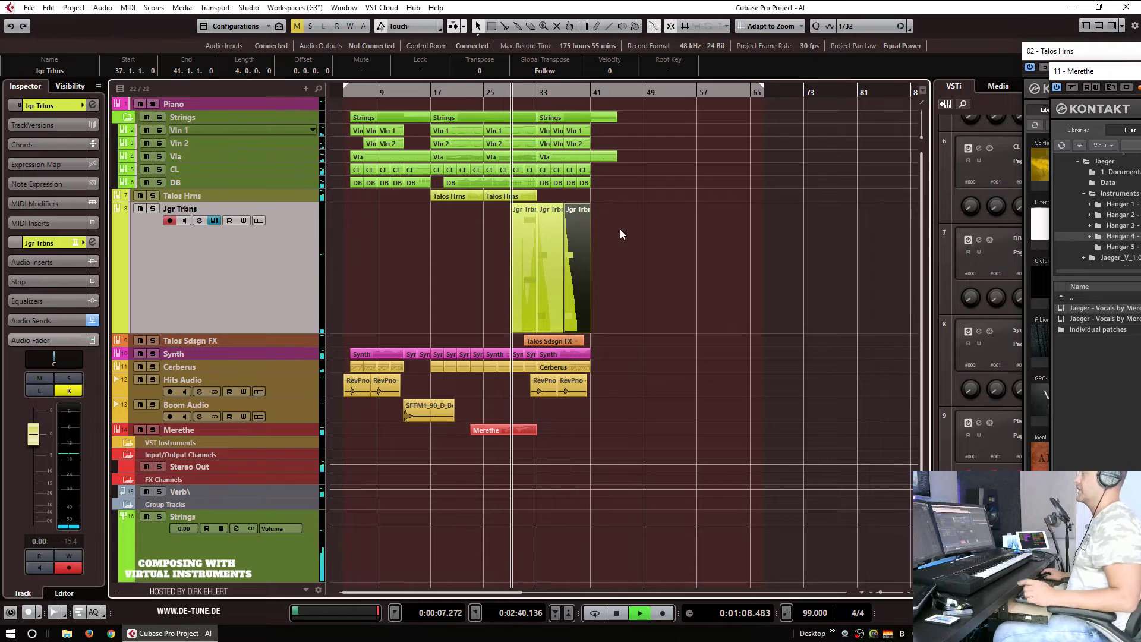
{"action": "left_click", "coordinate": [691, 284]}
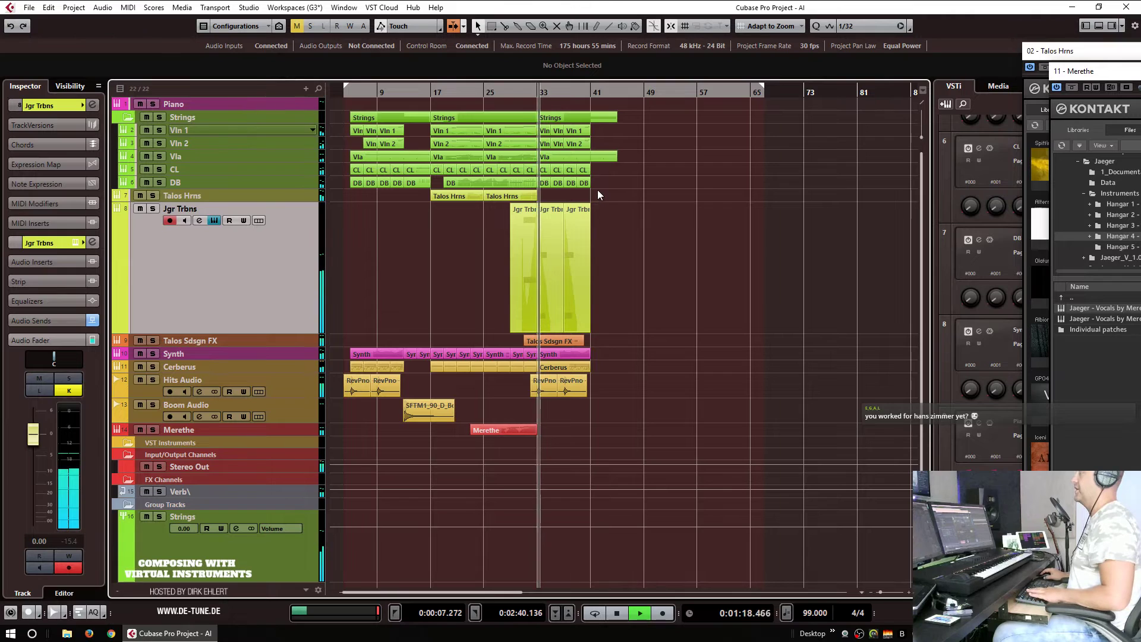
{"action": "key", "text": "h"}
{"action": "key", "text": "h"}
{"action": "key", "text": "h"}
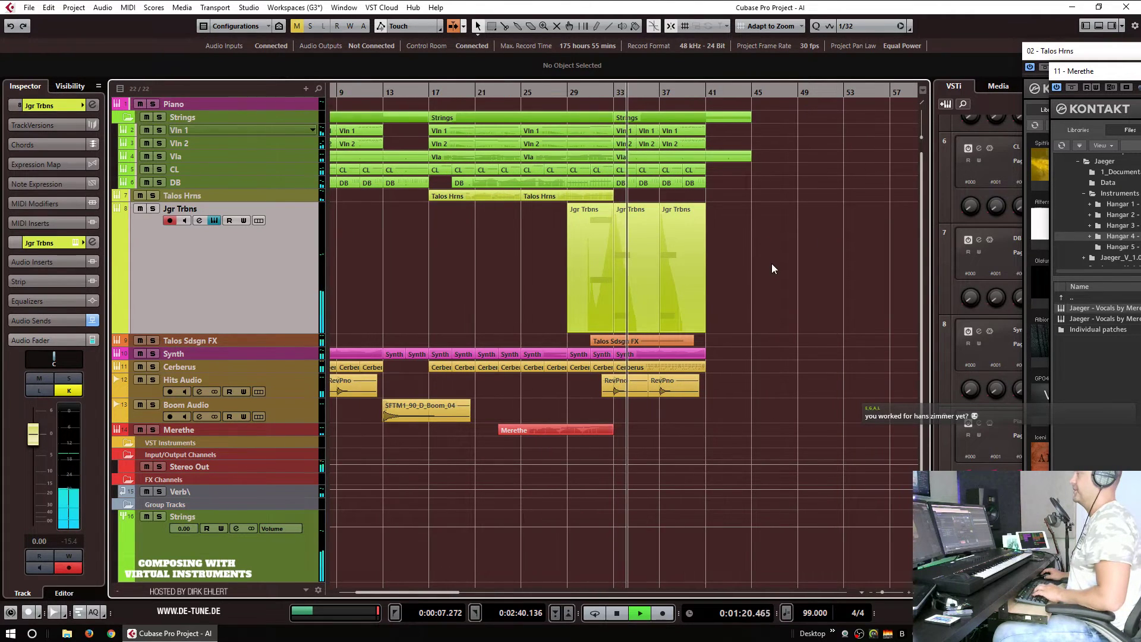
{"action": "key", "text": "g"}
{"action": "key", "text": "g"}
{"action": "key", "text": "h"}
{"action": "key", "text": "h"}
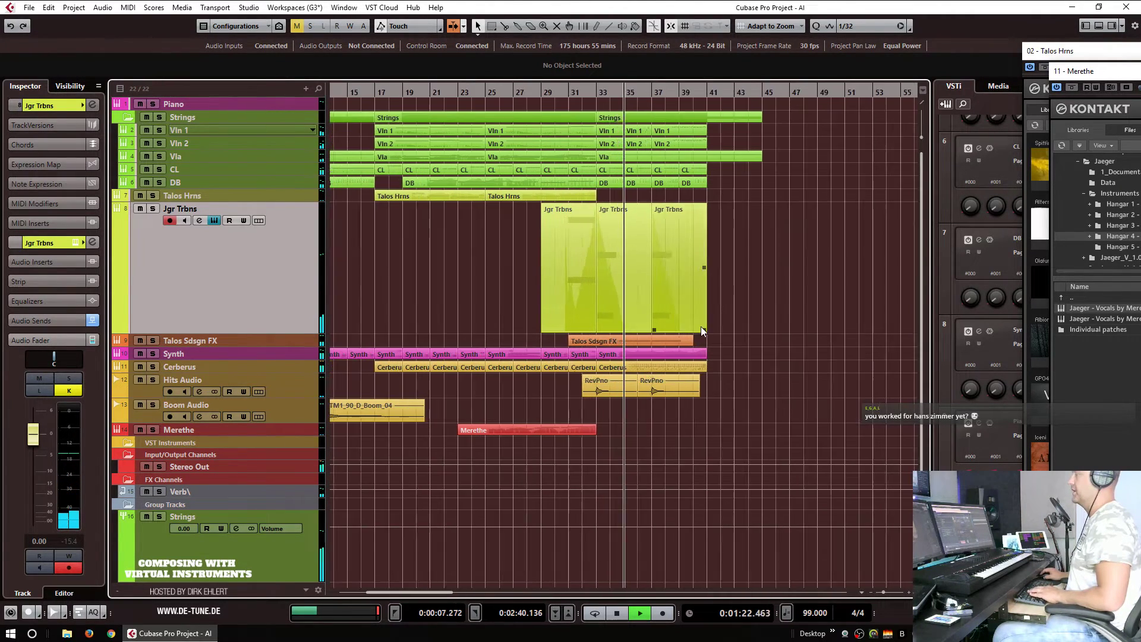
{"action": "key", "text": "g"}
{"action": "key", "text": "space"}
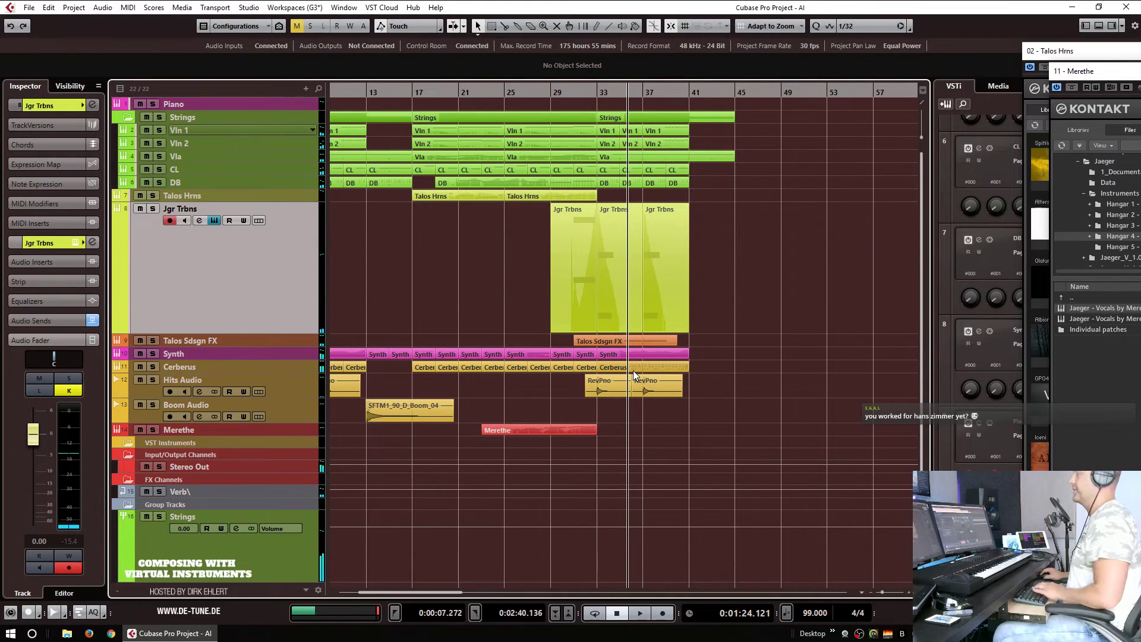
Step: Duplicate the Cerberus track and delete all the copied parts from the duplicate
{"action": "left_click", "coordinate": [266, 364]}
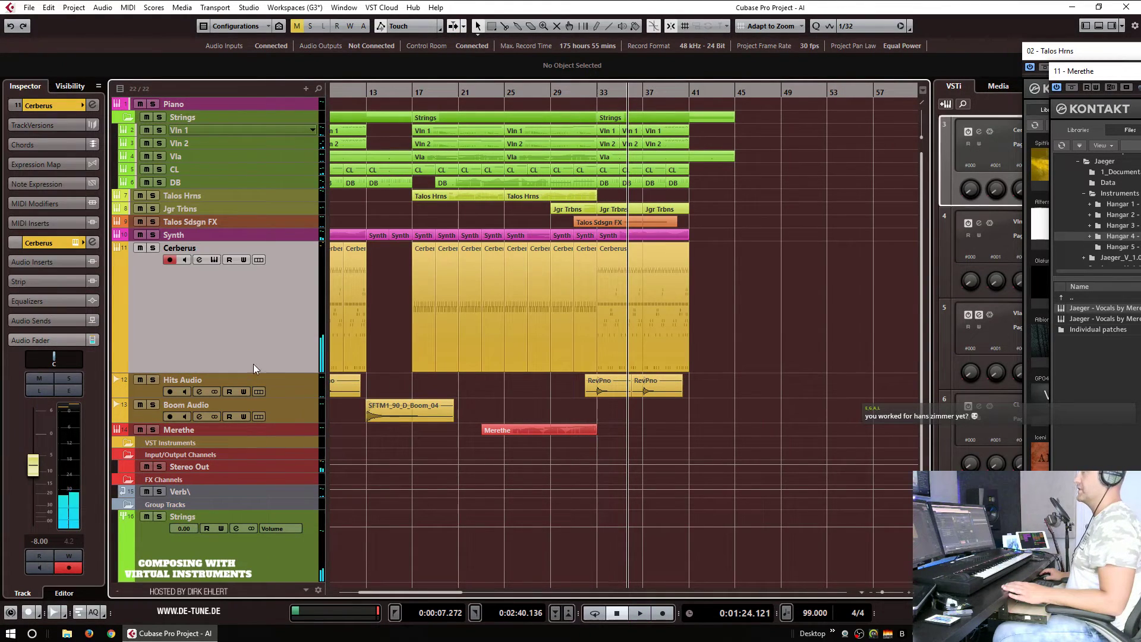
{"action": "right_click", "coordinate": [265, 296]}
{"action": "left_click", "coordinate": [291, 329]}
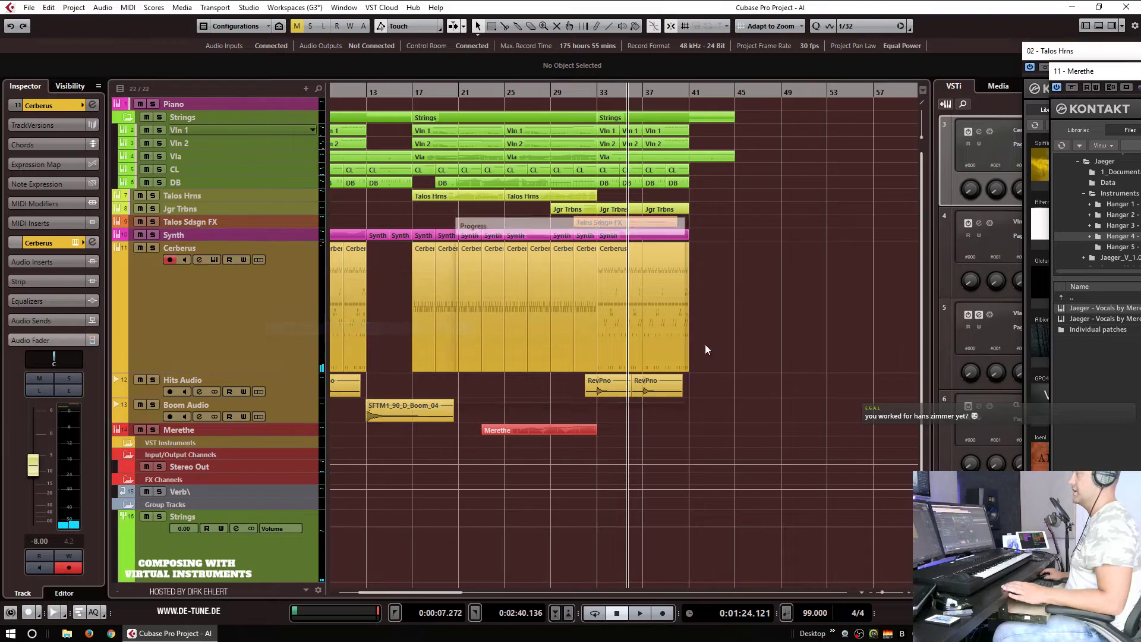
{"action": "left_click_drag", "start_coordinate": [740, 341], "coordinate": [226, 330]}
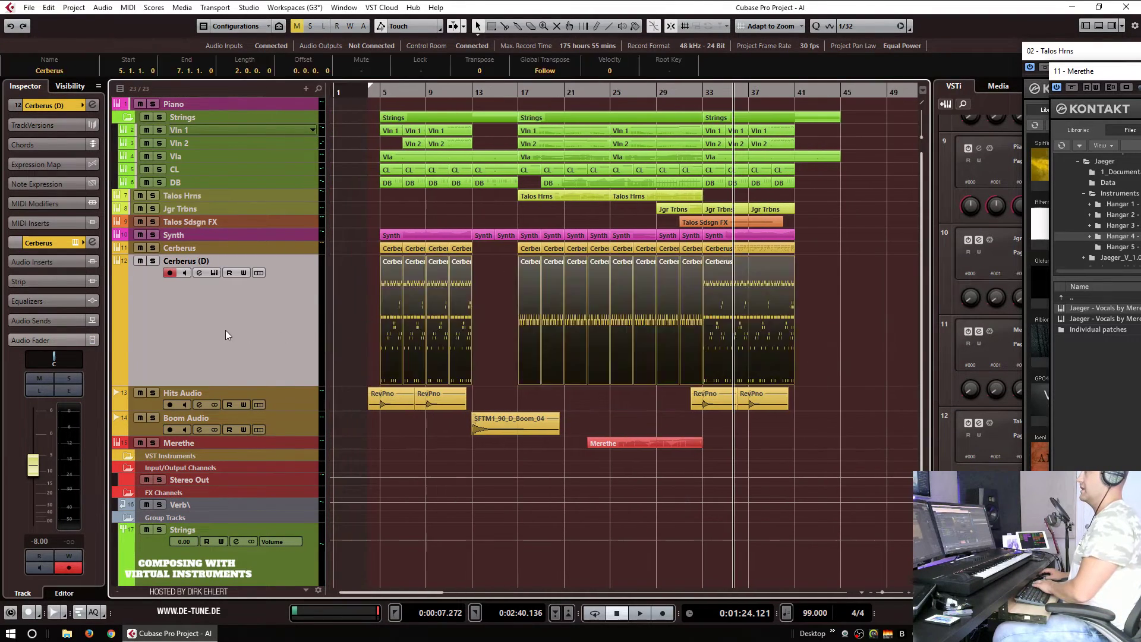
{"action": "key", "text": "Delete"}
Step: Open the Cerberus (D) track's Kontakt and browse drive D: to the Audio Imperia Cerberus instruments folder 01 Ensemble Drums
{"action": "left_click", "coordinate": [78, 242]}
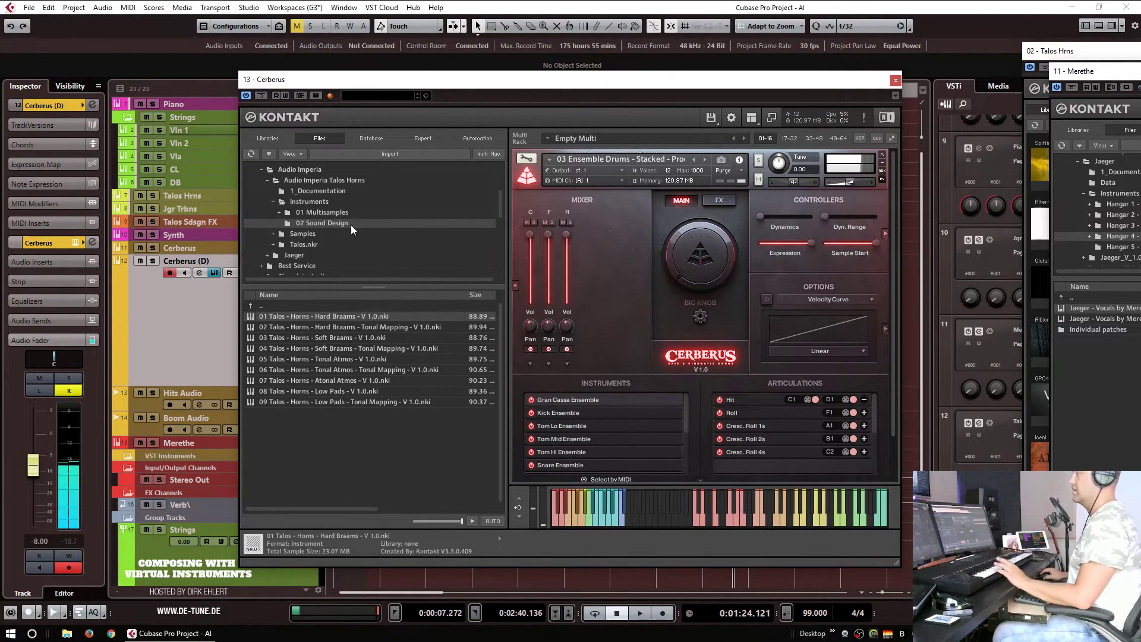
{"action": "scroll", "coordinate": [324, 190], "scroll_direction": "up", "scroll_amount": 3}
{"action": "left_click", "coordinate": [313, 208]}
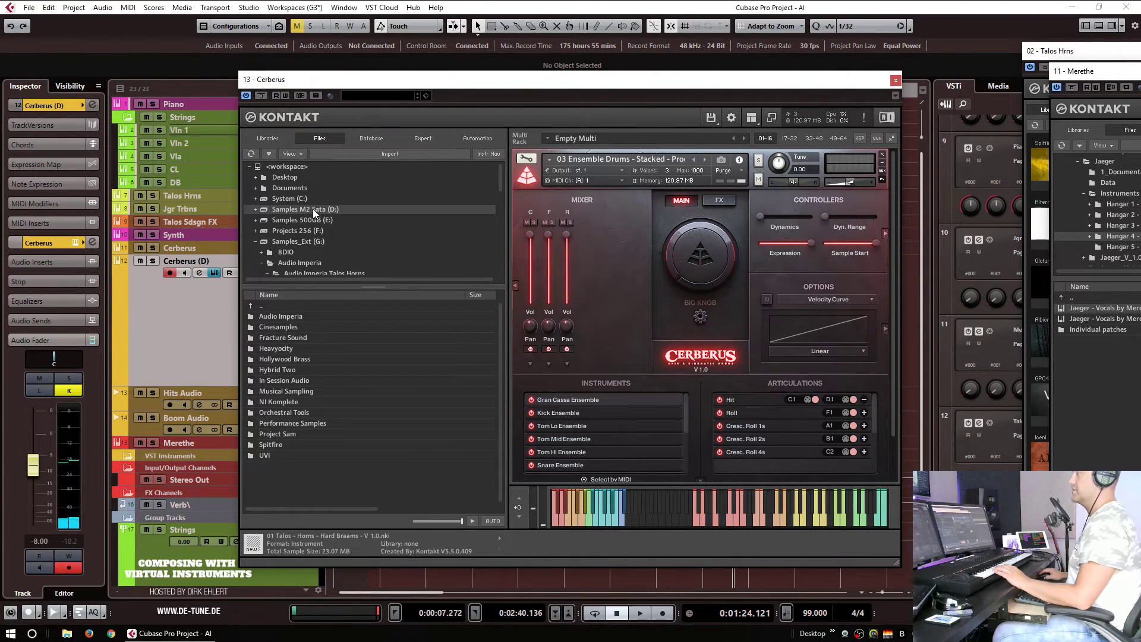
{"action": "double_click", "coordinate": [284, 318]}
{"action": "double_click", "coordinate": [295, 317]}
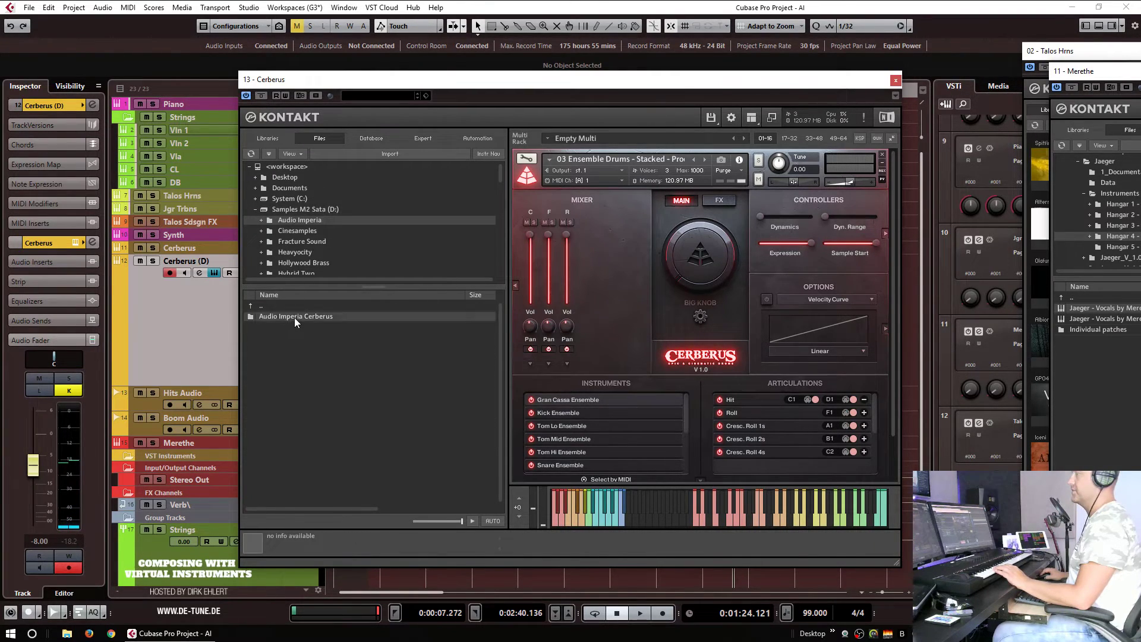
{"action": "double_click", "coordinate": [279, 348]}
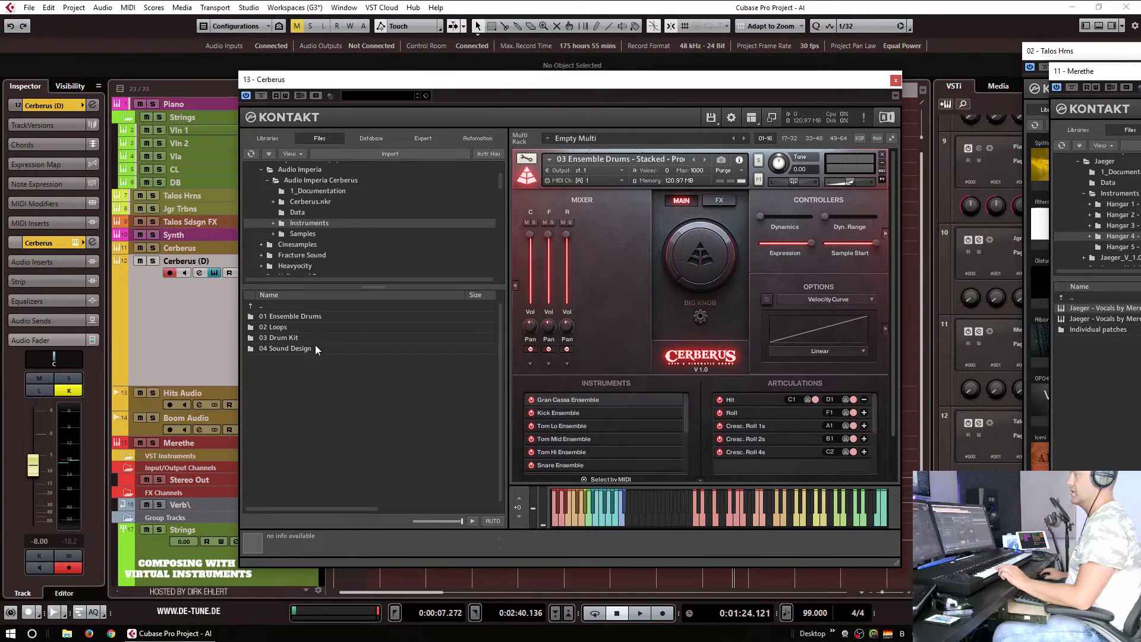
{"action": "double_click", "coordinate": [293, 318]}
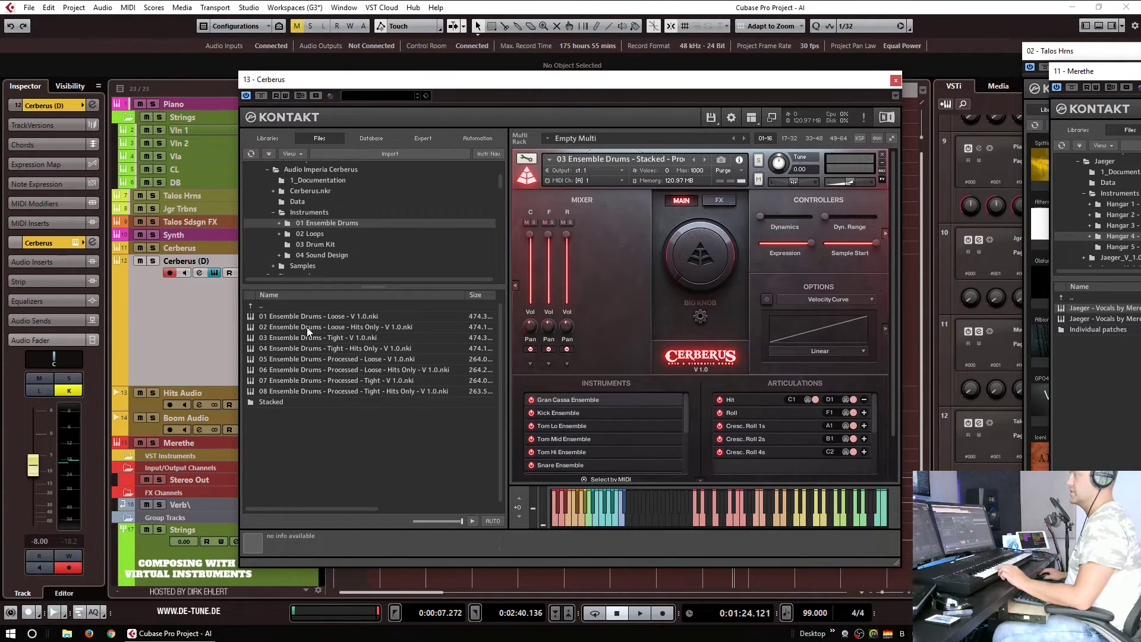
Step: Replace the stacked drums patch with 06 Ensemble Drums - Processed - Loose - Hits Only and put the Kontakt window away
{"action": "left_click", "coordinate": [351, 369]}
{"action": "left_click_drag", "start_coordinate": [717, 201], "coordinate": [787, 202]}
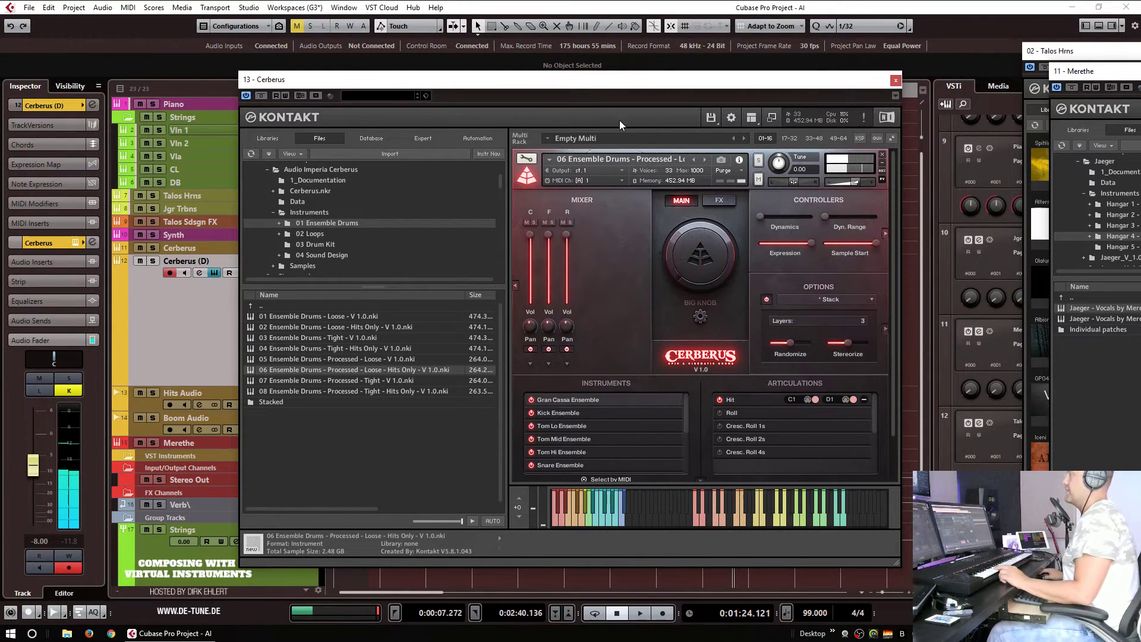
{"action": "left_click_drag", "start_coordinate": [625, 81], "coordinate": [1140, 90]}
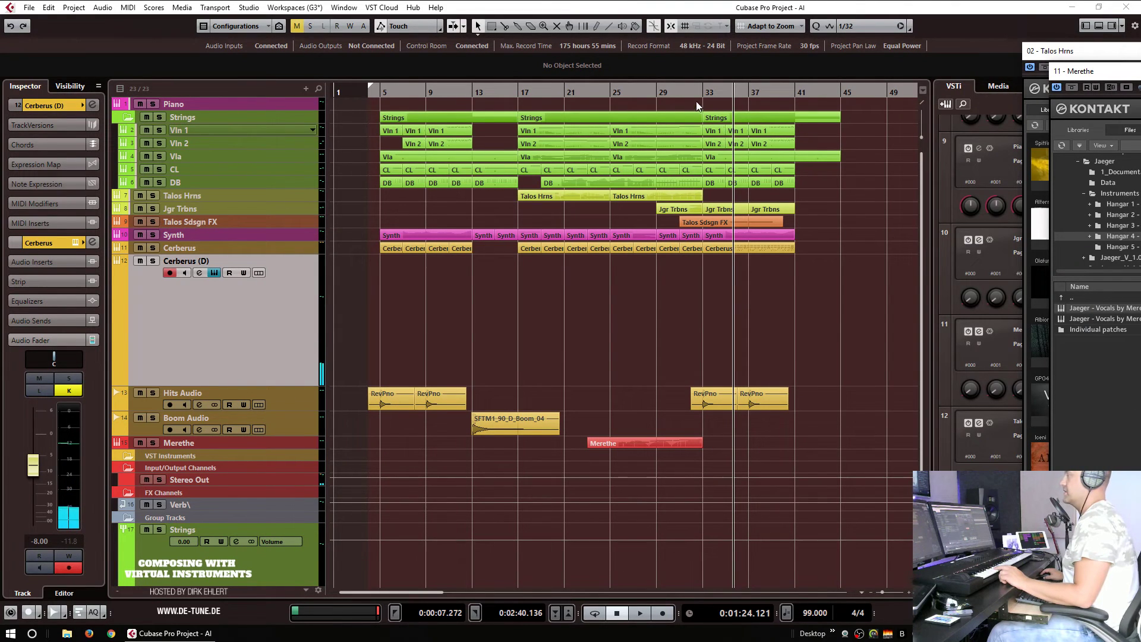
{"action": "left_click", "coordinate": [685, 94]}
{"action": "key", "text": "KP_Multiply"}
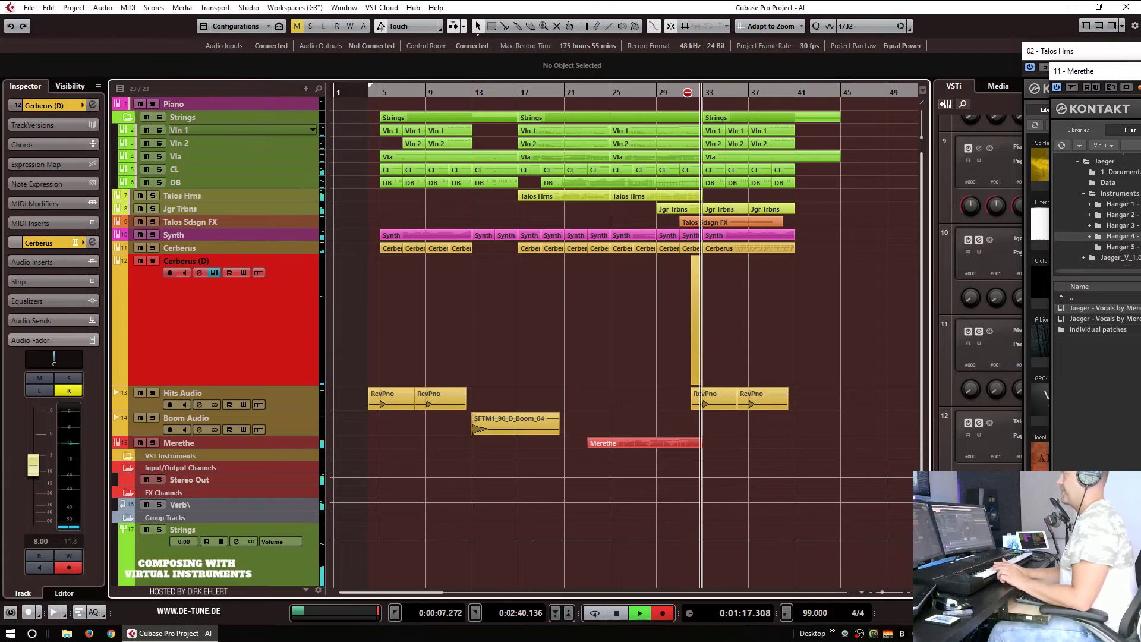
{"action": "key", "text": "space"}
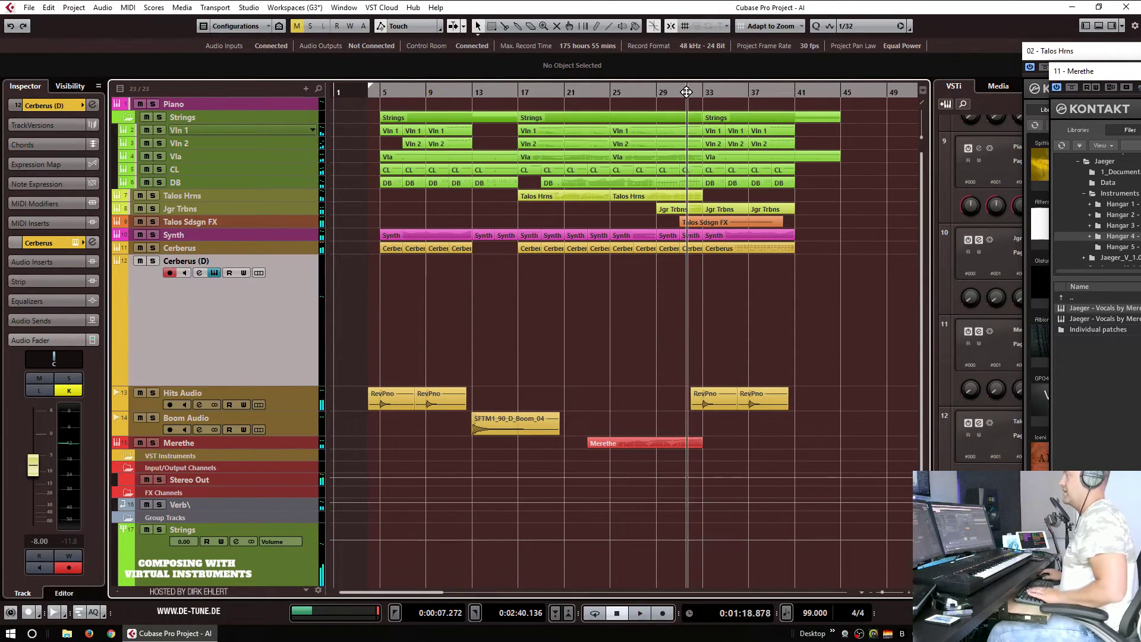
Step: Record a two-note drum pattern on the Cerberus (D) track, starting at bar 31 and playing hits from bar 33 to bar 37
{"action": "key", "text": "KP_Subtract"}
{"action": "key", "text": "h"}
{"action": "key", "text": "h"}
{"action": "key", "text": "h"}
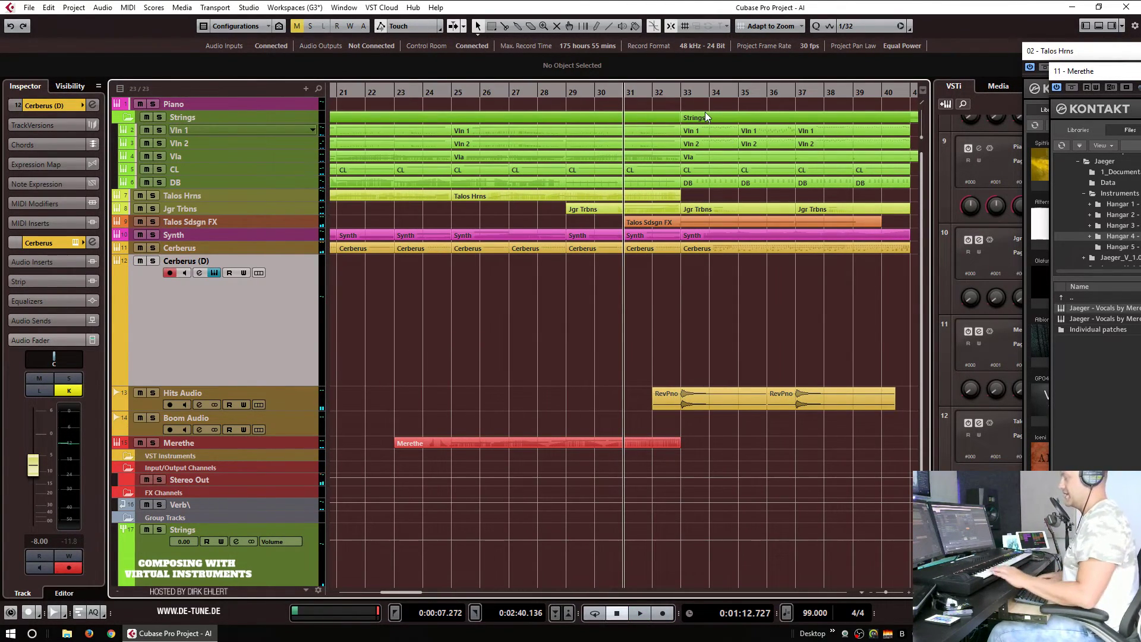
{"action": "key", "text": "KP_Multiply"}
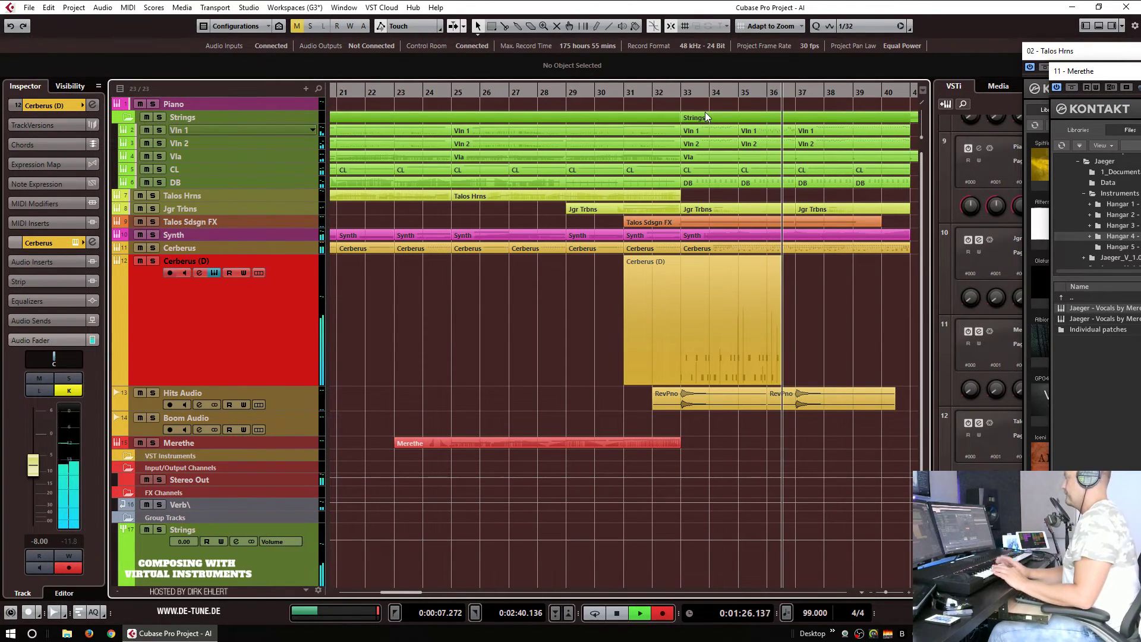
{"action": "key", "text": "space"}
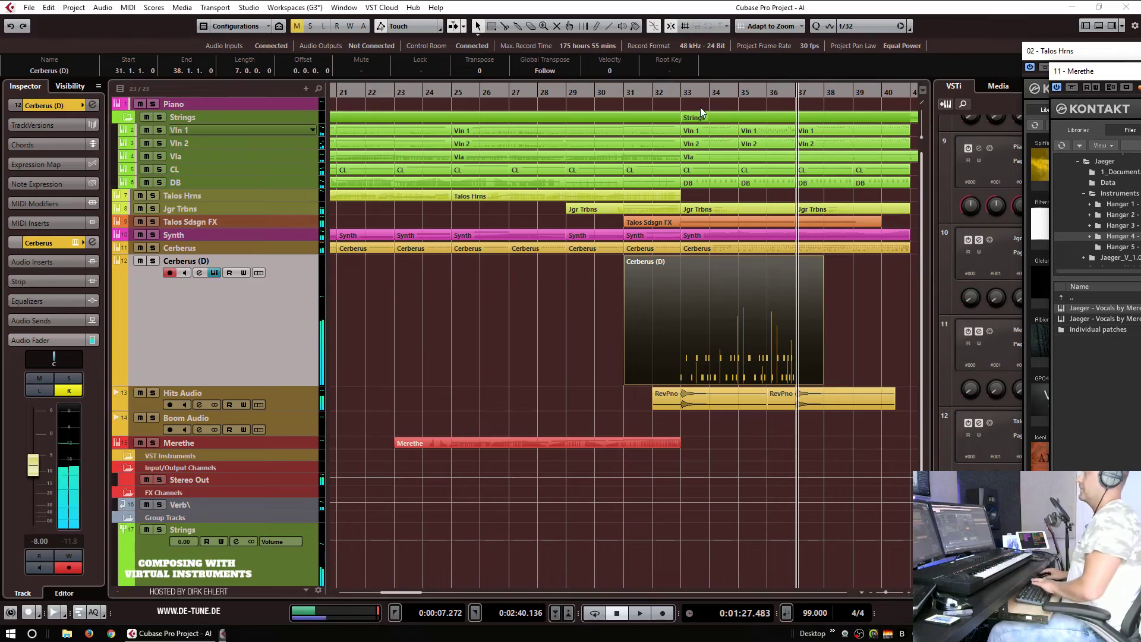
Step: Open the recorded Cerberus (D) part in the Key Editor and delete its notes before bar 35
{"action": "key", "text": "Return"}
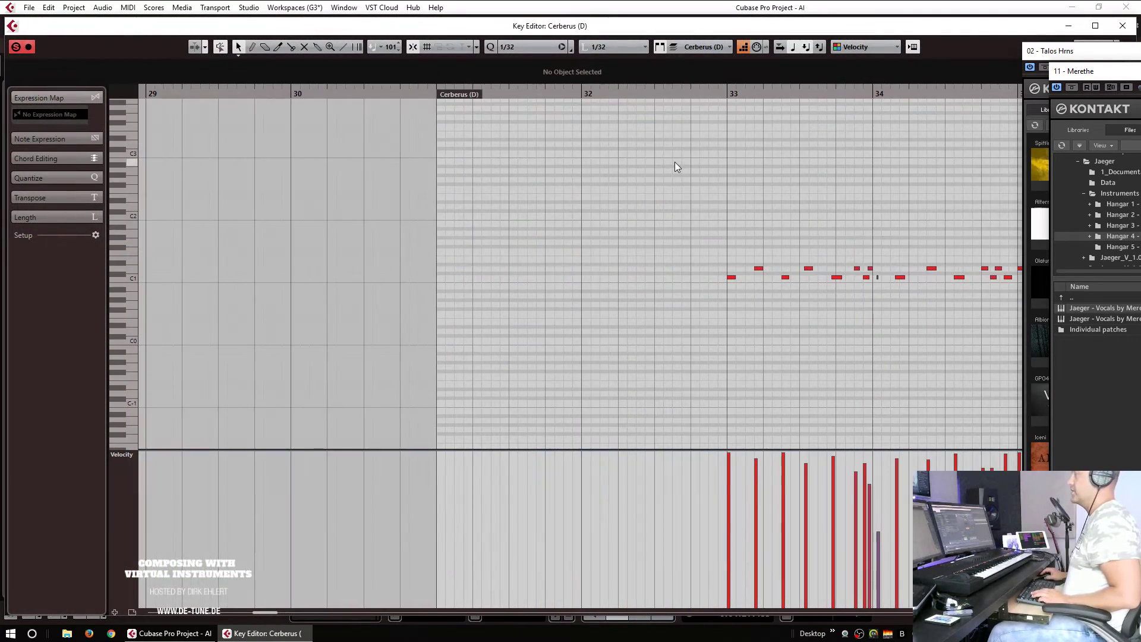
{"action": "scroll", "coordinate": [675, 162], "scroll_direction": "right", "scroll_amount": 5}
{"action": "left_click_drag", "start_coordinate": [512, 246], "coordinate": [422, 304]}
{"action": "key", "text": "Delete"}
{"action": "key", "text": "Caps_Lock"}
{"action": "scroll", "coordinate": [584, 273], "scroll_direction": "right", "scroll_amount": 3}
Step: Shift the uneven hits late in bar 35 slightly later and move the early C1 hit in bar 36 to 36.1.4, checking by playback
{"action": "left_click_drag", "start_coordinate": [515, 208], "coordinate": [939, 331]}
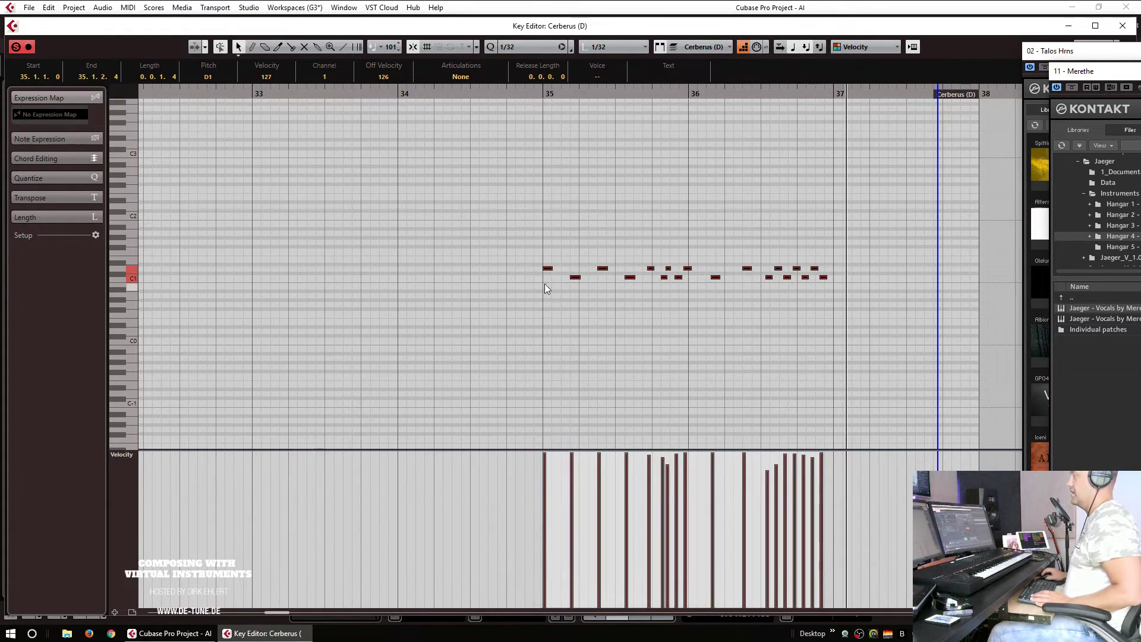
{"action": "left_click", "coordinate": [653, 265]}
{"action": "mouse_move", "coordinate": [654, 261]}
{"action": "left_mouse_down"}
{"action": "mouse_move", "coordinate": [690, 288]}
{"action": "mouse_move", "coordinate": [656, 271]}
{"action": "mouse_move", "coordinate": [663, 279]}
{"action": "left_mouse_up"}
{"action": "left_click", "coordinate": [672, 294]}
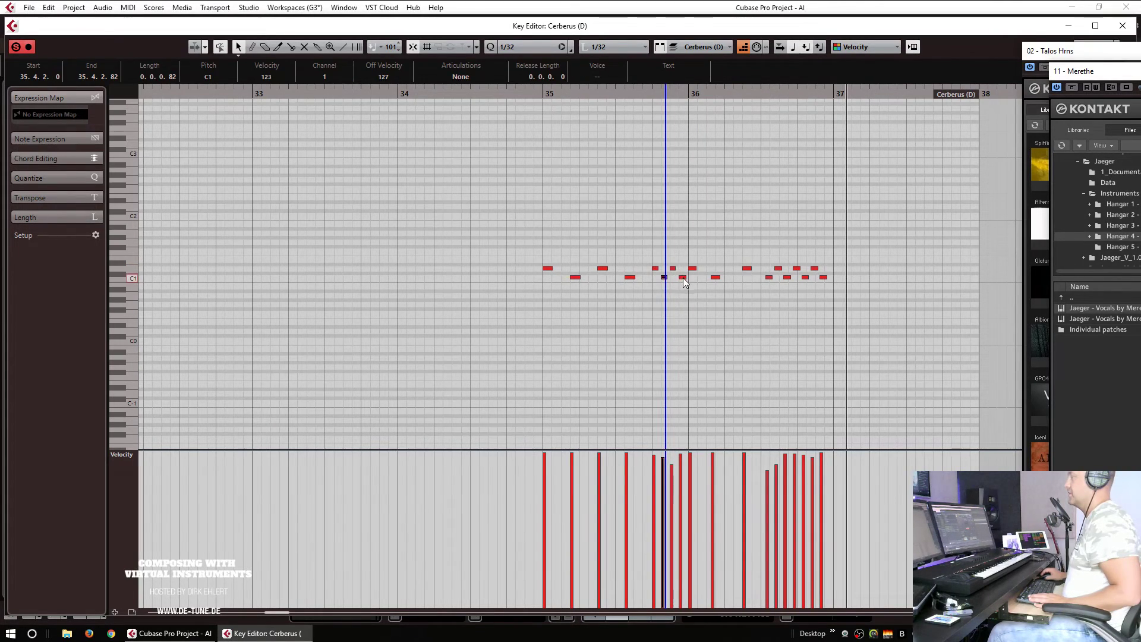
{"action": "left_click", "coordinate": [543, 92]}
{"action": "key", "text": "space"}
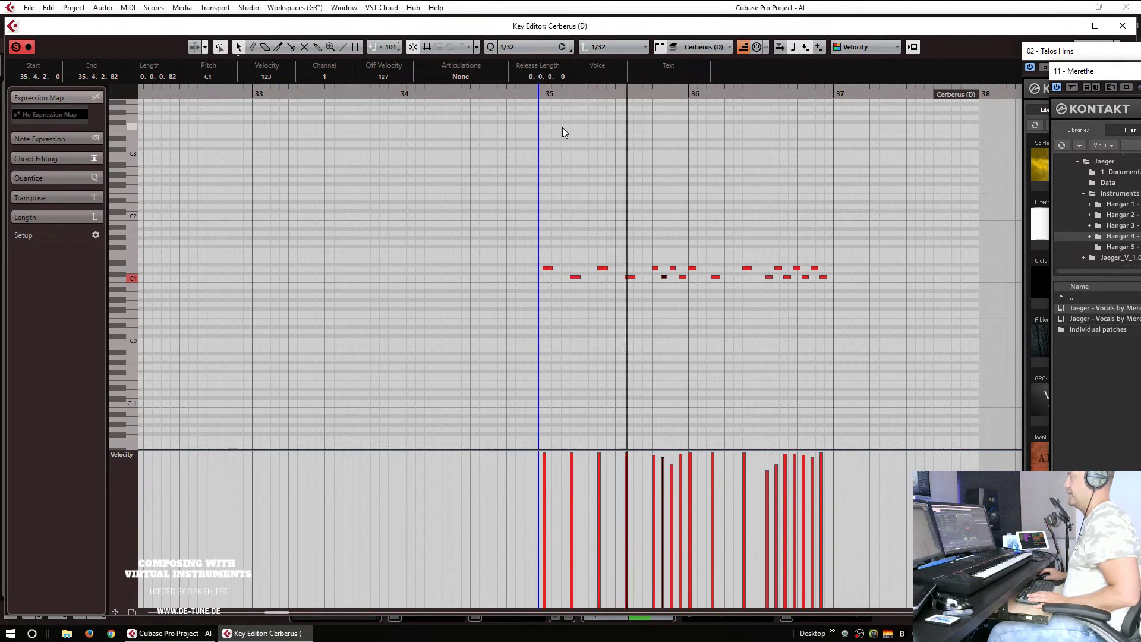
{"action": "key", "text": "space"}
{"action": "left_click", "coordinate": [718, 278]}
{"action": "left_click_drag", "start_coordinate": [720, 279], "coordinate": [724, 279]}
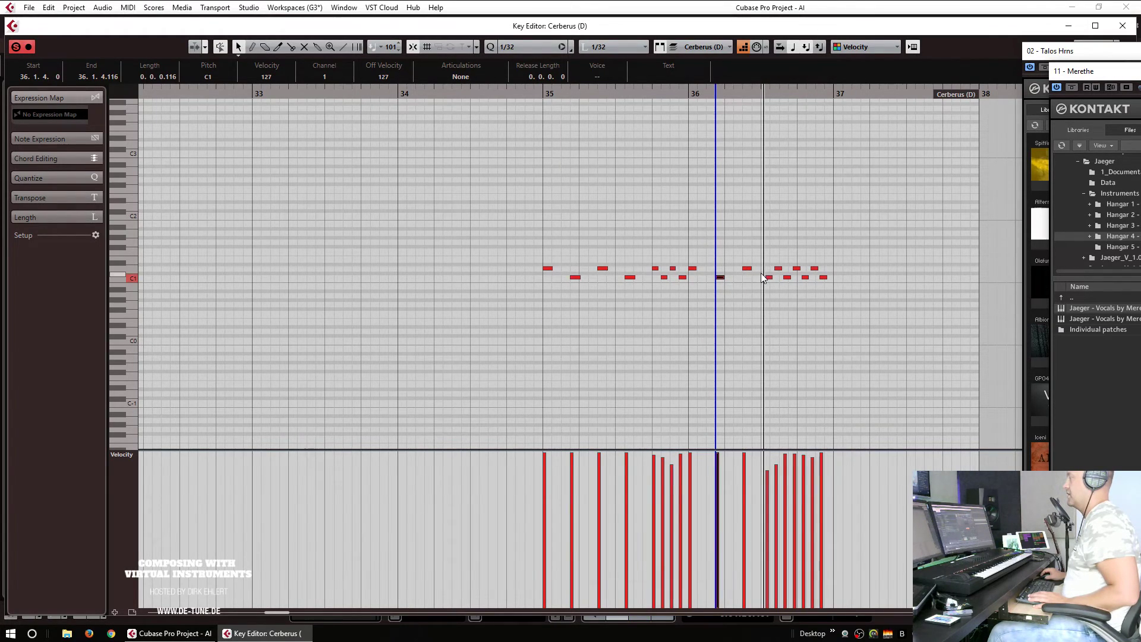
Step: Copy all the drum notes upward so the D1 hits are doubled on B2, and play the layered pattern from bar 35
{"action": "left_click_drag", "start_coordinate": [871, 250], "coordinate": [544, 307]}
{"action": "left_click_drag", "start_coordinate": [547, 268], "coordinate": [552, 165]}
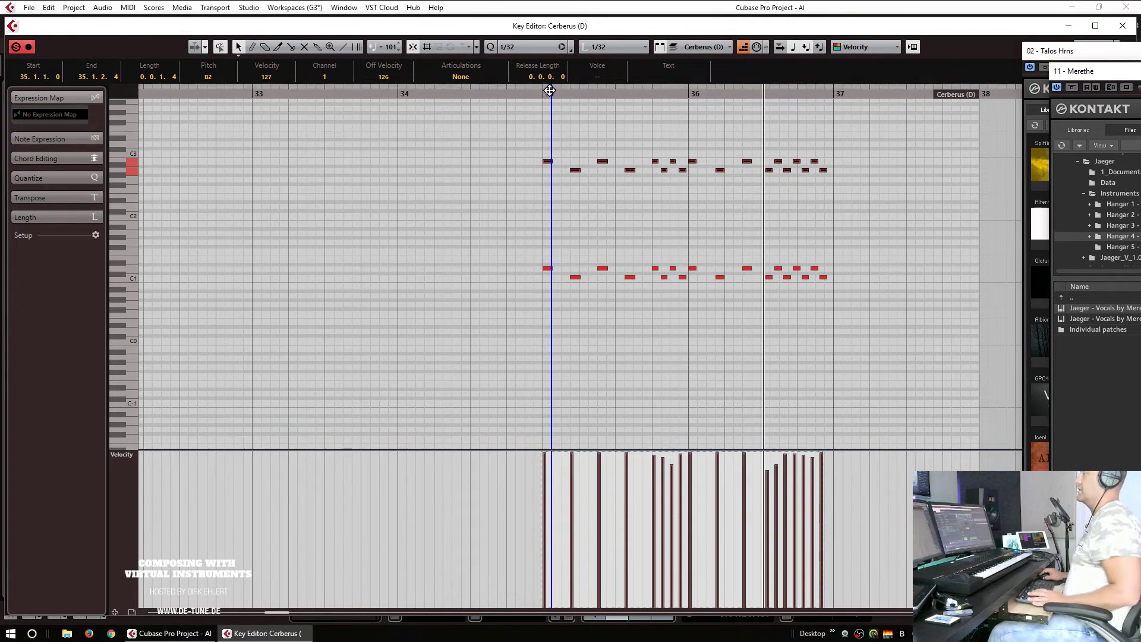
{"action": "left_click_drag", "start_coordinate": [550, 94], "coordinate": [541, 94]}
{"action": "key", "text": "space"}
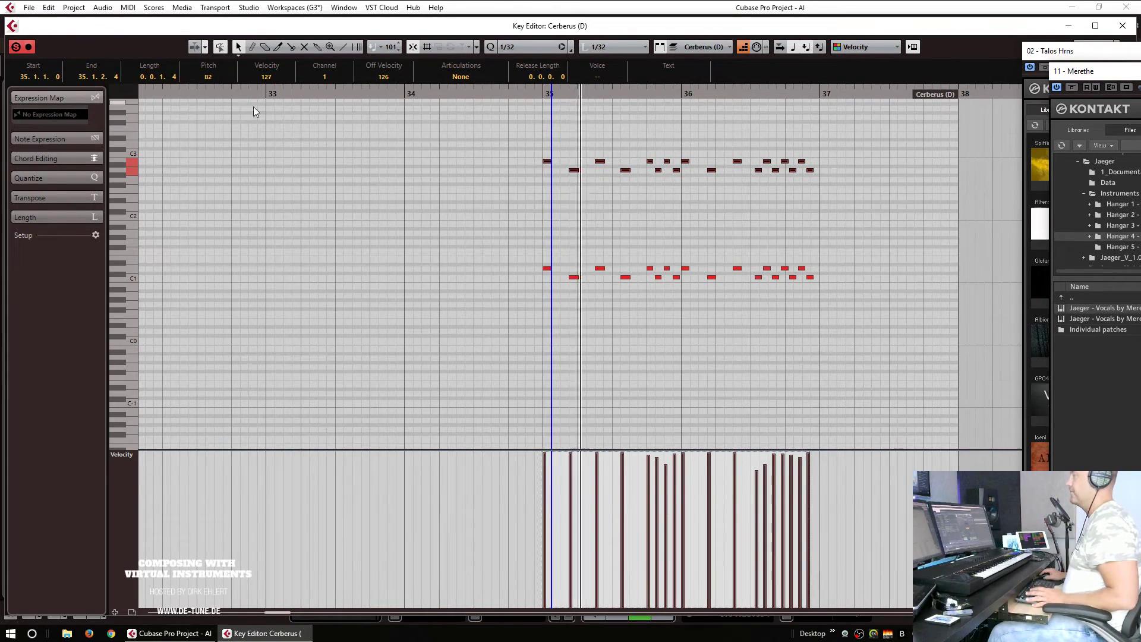
Step: Trim the start of the Cerberus (D) part to bar 35, stop playback and deselect the notes
{"action": "scroll", "coordinate": [364, 154], "scroll_direction": "left", "scroll_amount": 1}
{"action": "scroll", "coordinate": [363, 152], "scroll_direction": "left", "scroll_amount": 1}
{"action": "left_click_drag", "start_coordinate": [211, 97], "coordinate": [761, 97]}
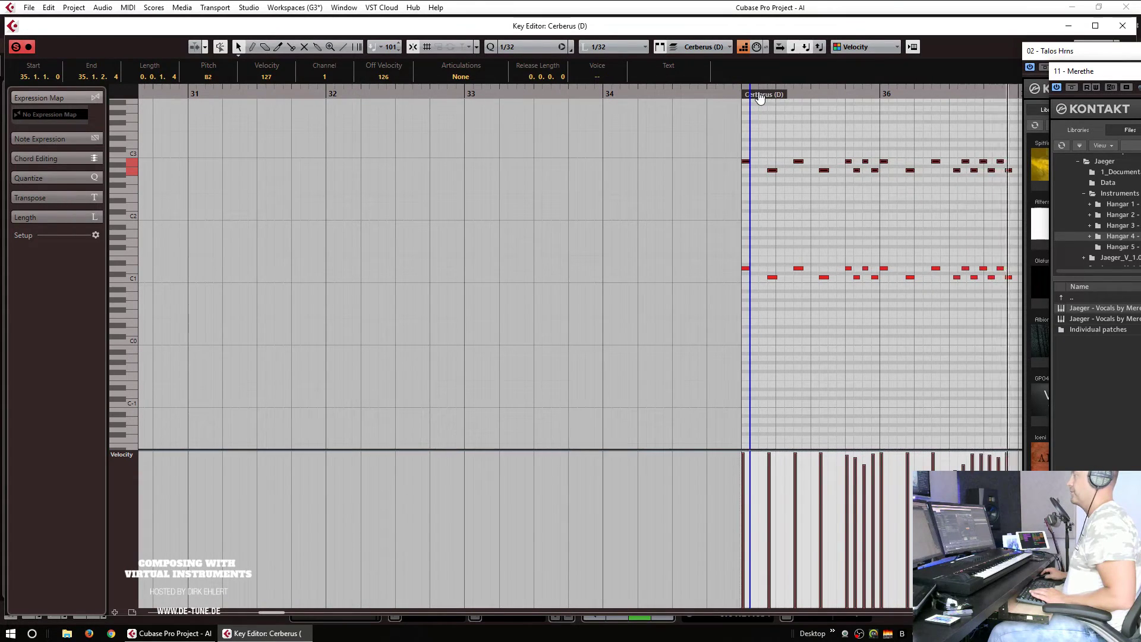
{"action": "key", "text": "g"}
{"action": "key", "text": "g"}
{"action": "key", "text": "space"}
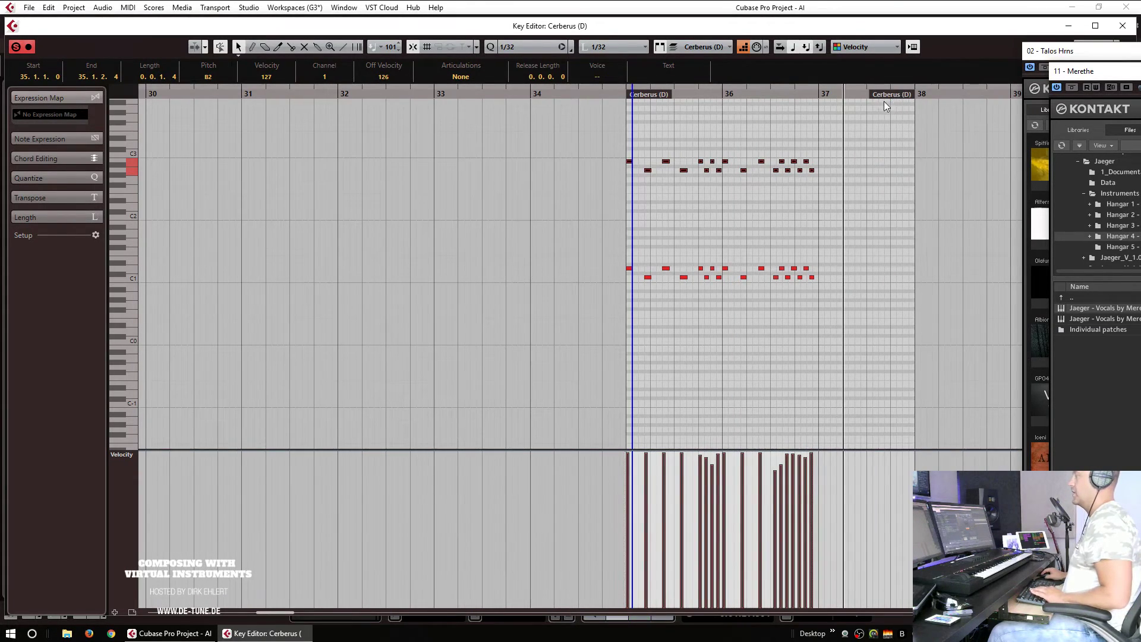
{"action": "left_click", "coordinate": [835, 178]}
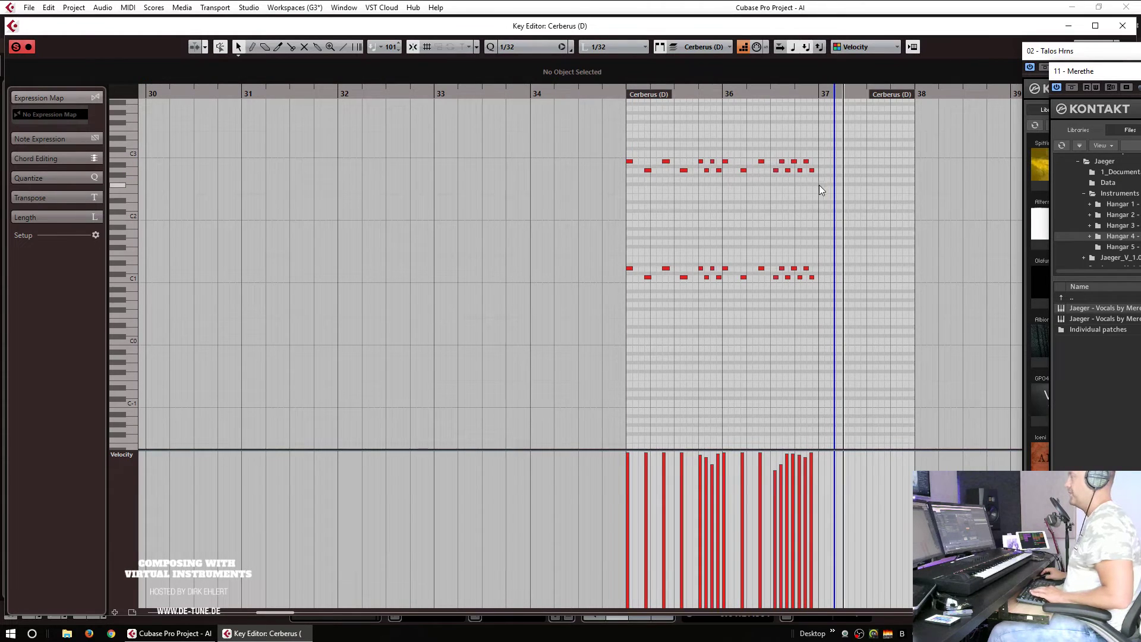
Step: Quantize the closing run of hits in bar 36 to 1/16 and shift the whole run to start at 36.3.2
{"action": "key", "text": "h"}
{"action": "key", "text": "h"}
{"action": "key", "text": "h"}
{"action": "left_click", "coordinate": [518, 49]}
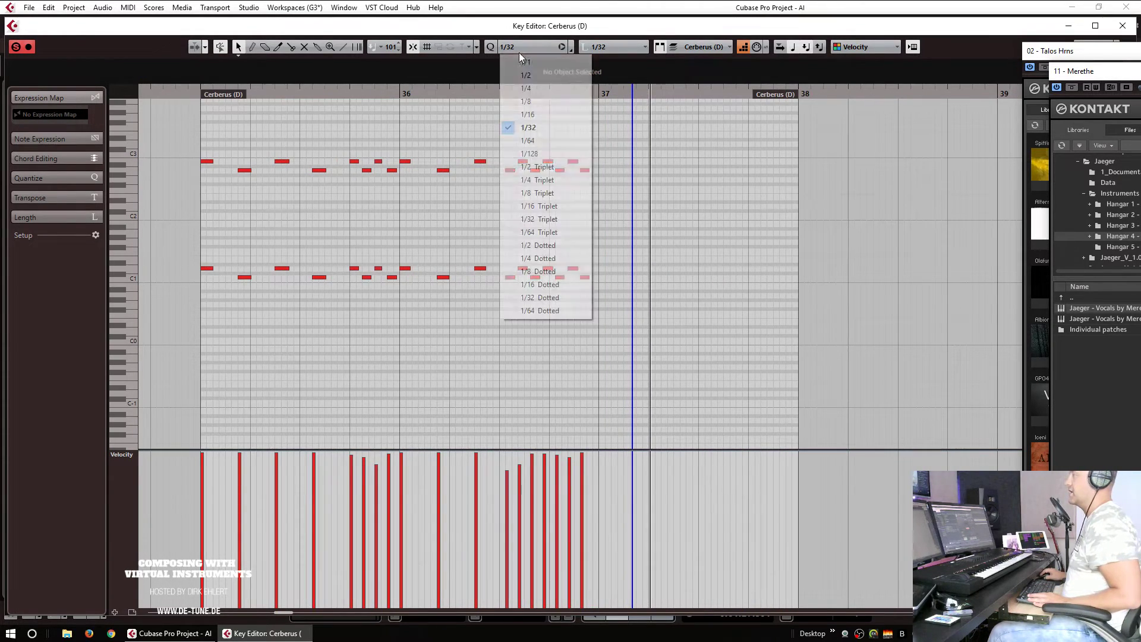
{"action": "left_click", "coordinate": [550, 115]}
{"action": "left_click_drag", "start_coordinate": [655, 137], "coordinate": [494, 319]}
{"action": "key", "text": "q"}
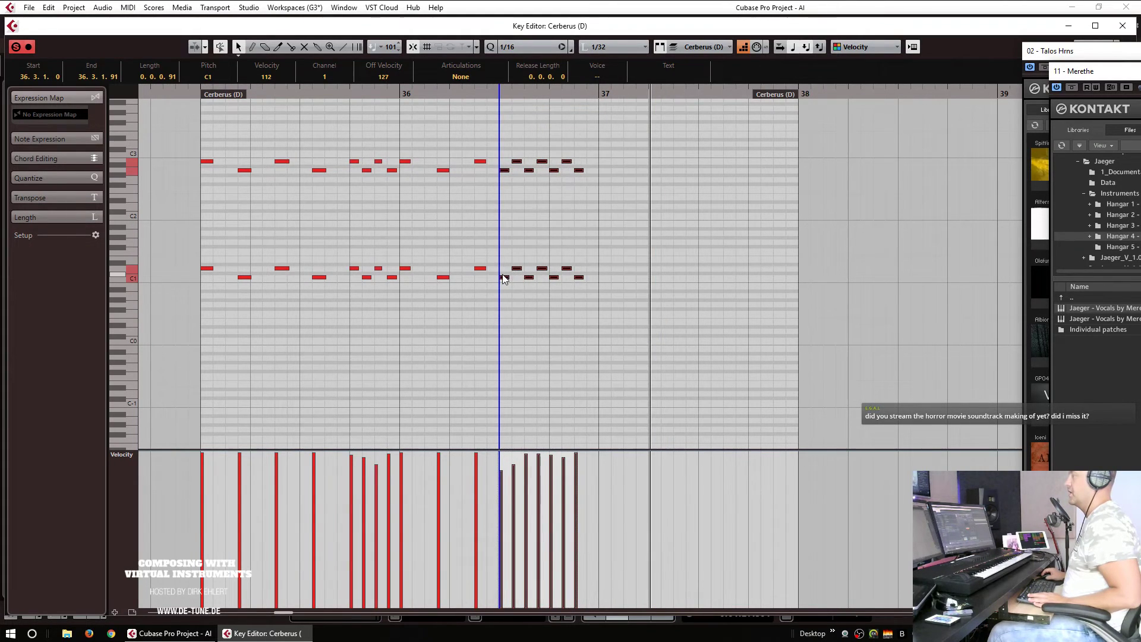
{"action": "left_click_drag", "start_coordinate": [503, 277], "coordinate": [512, 277]}
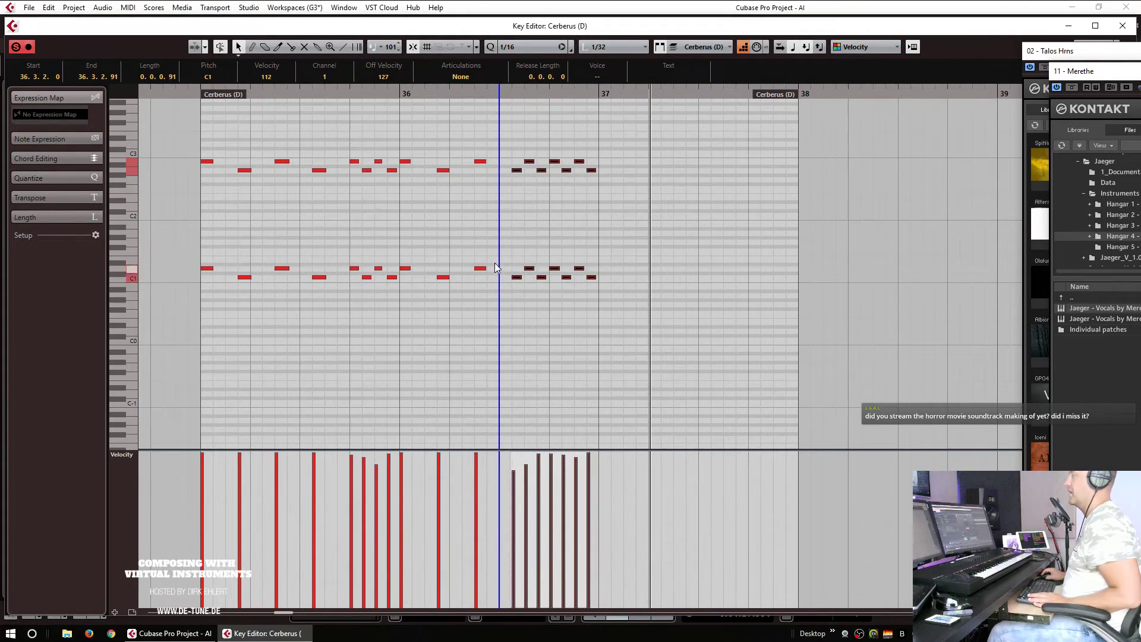
Step: Play the adjusted run, trim the end of the Cerberus (D) part to bar 37 and close the Key Editor
{"action": "key", "text": "space"}
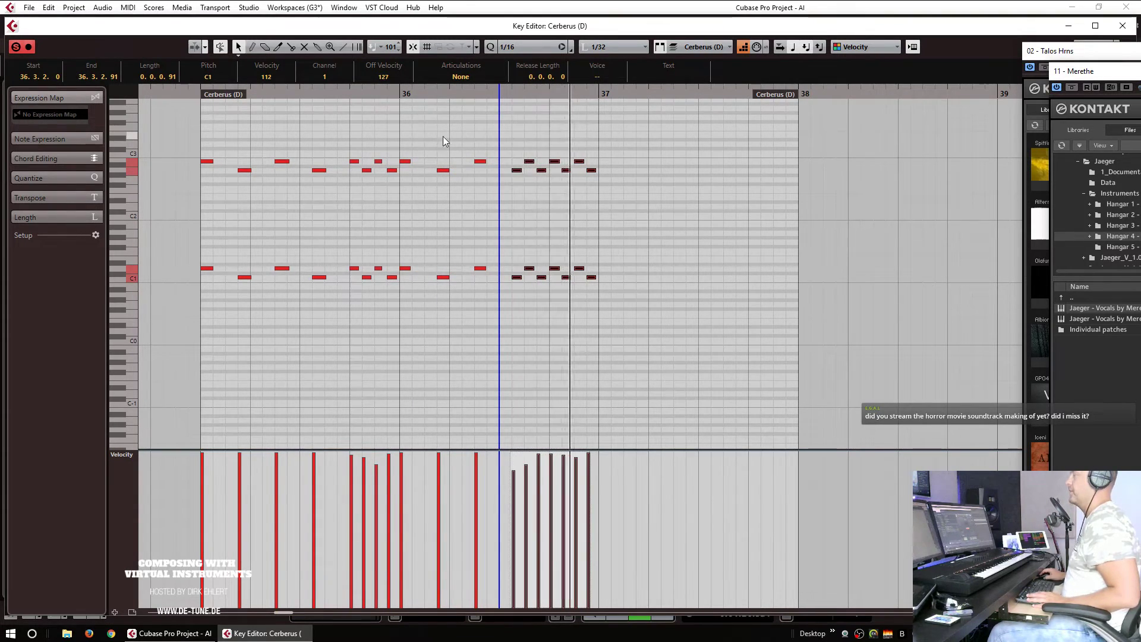
{"action": "left_click_drag", "start_coordinate": [776, 95], "coordinate": [579, 105]}
{"action": "key", "text": "Escape"}
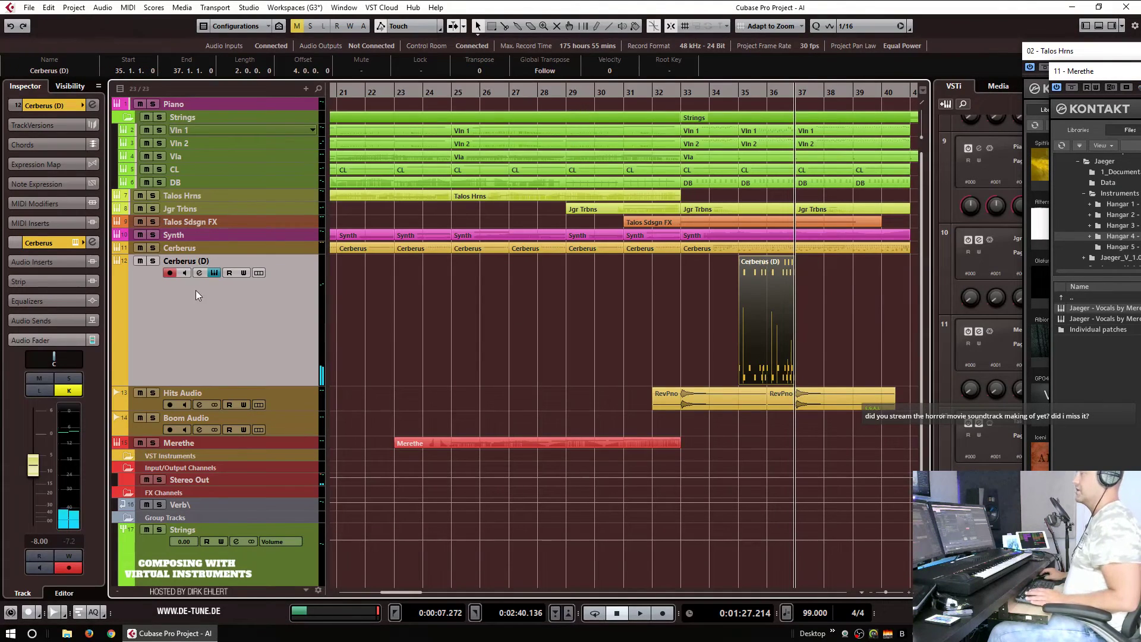
Step: Solo the Cerberus (D) track and audition its part from bar 35
{"action": "left_click", "coordinate": [154, 262]}
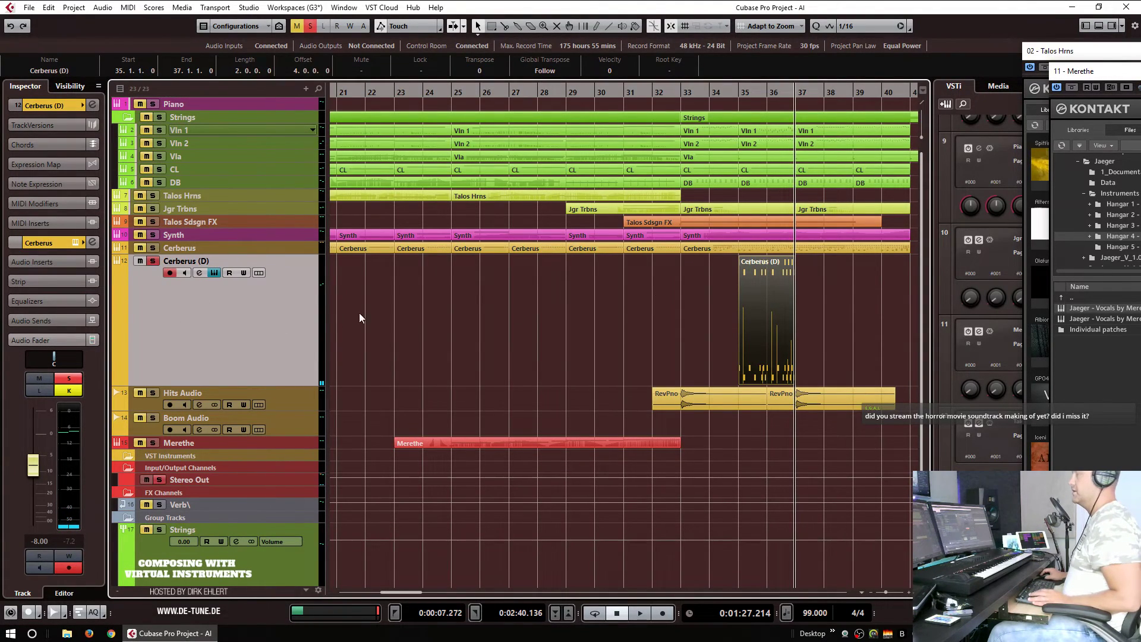
{"action": "key", "text": "space"}
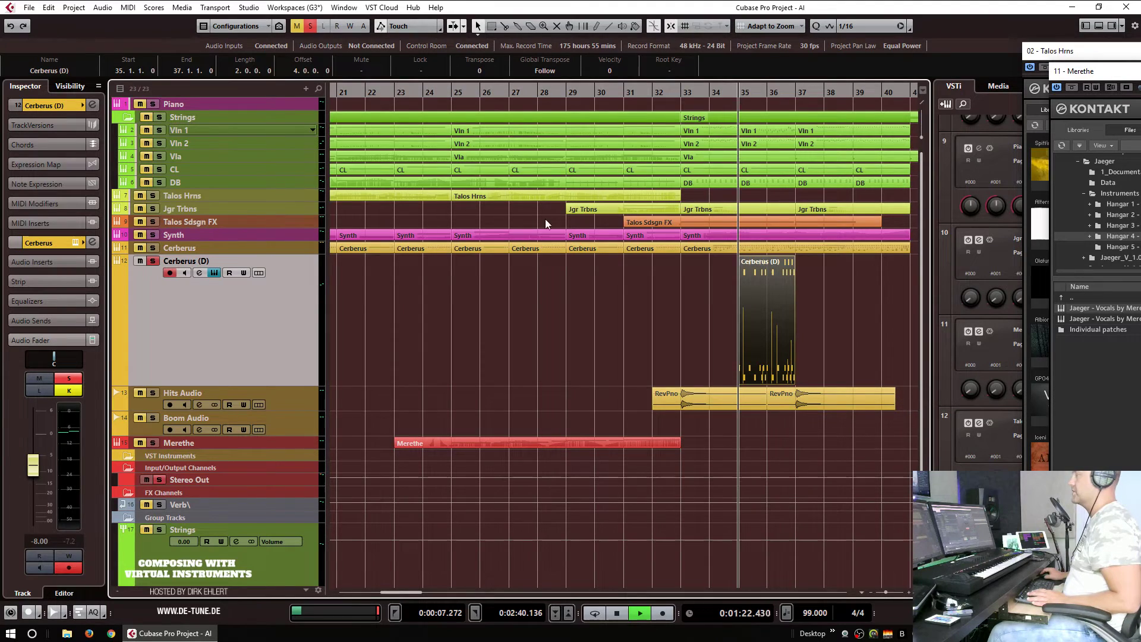
{"action": "key", "text": "space"}
Step: Show the audio inserts of the Cerberus (D) track and search the available effect plug-ins for OTT
{"action": "left_click", "coordinate": [48, 262]}
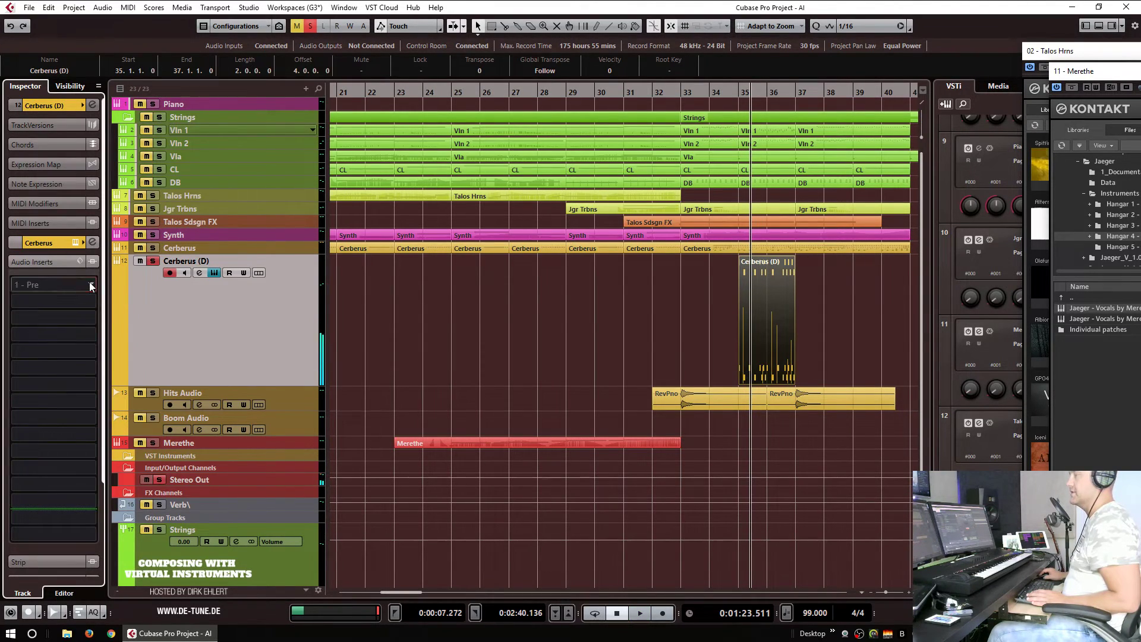
{"action": "left_click", "coordinate": [91, 286]}
{"action": "type", "text": "OTT"}
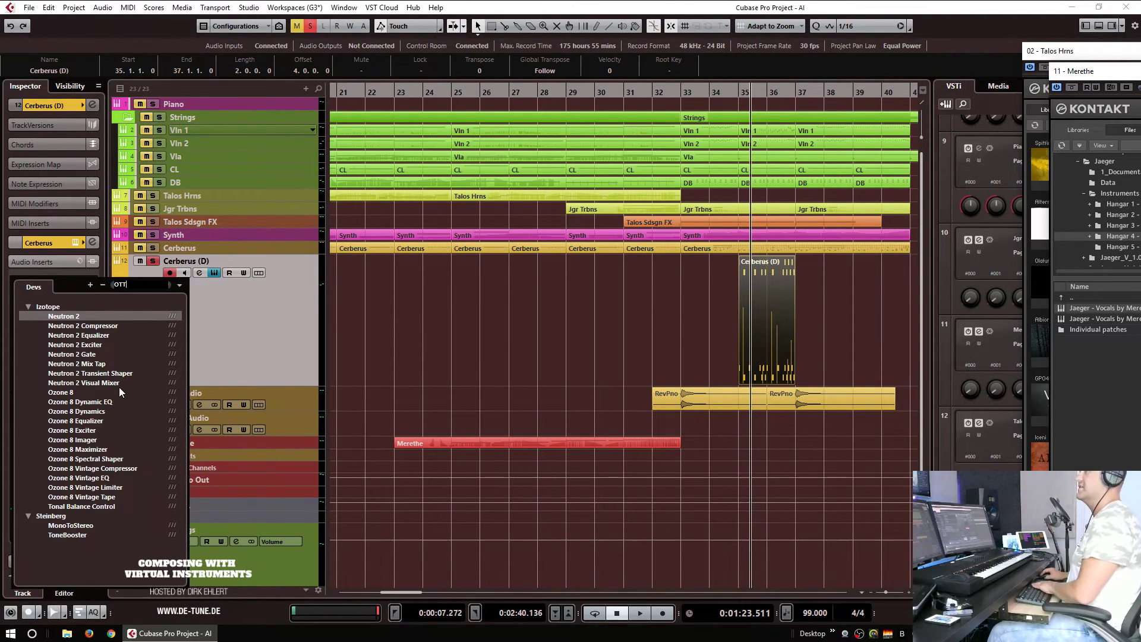
{"action": "key", "text": "BackSpace"}
{"action": "key", "text": "BackSpace"}
{"action": "key", "text": "BackSpace"}
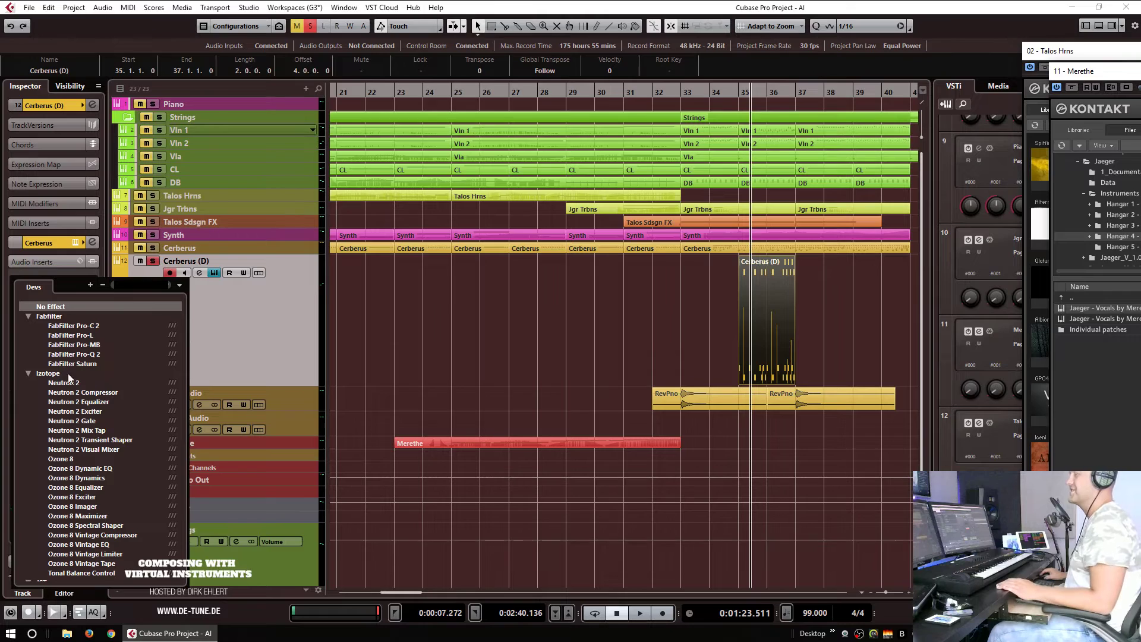
{"action": "scroll", "coordinate": [86, 393], "scroll_direction": "down", "scroll_amount": 12}
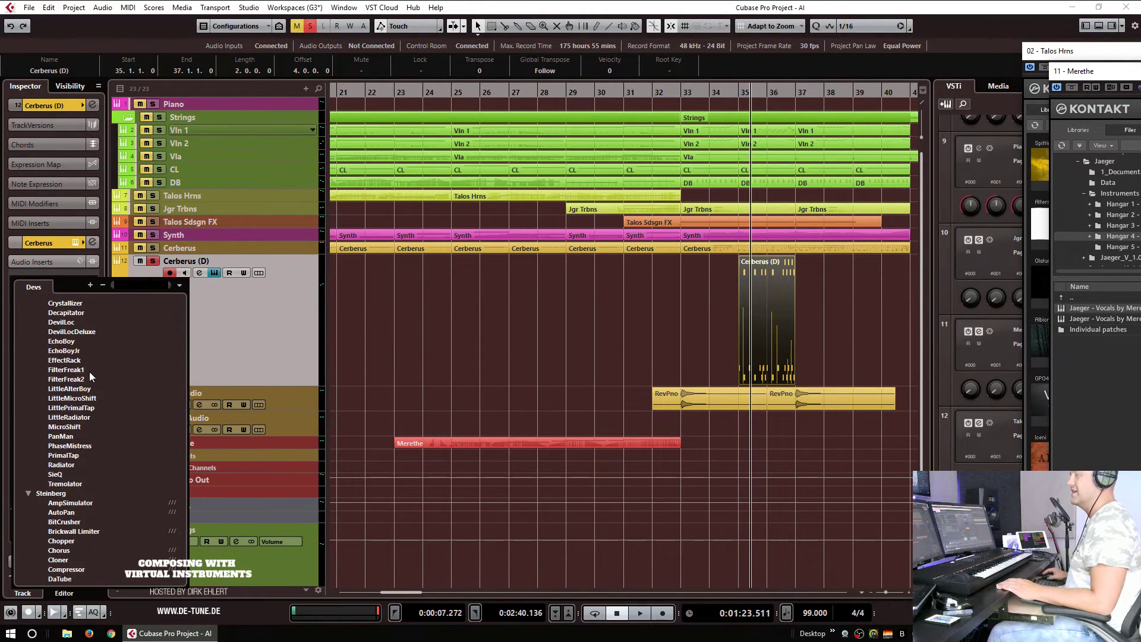
{"action": "scroll", "coordinate": [91, 387], "scroll_direction": "down", "scroll_amount": 1}
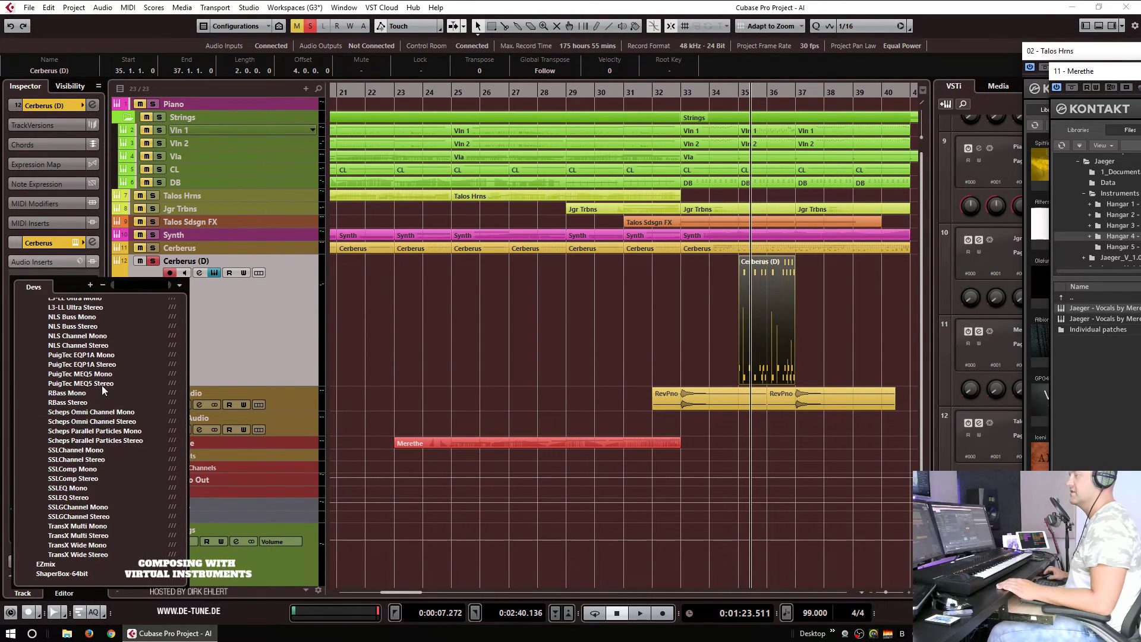
{"action": "scroll", "coordinate": [98, 397], "scroll_direction": "up", "scroll_amount": 10}
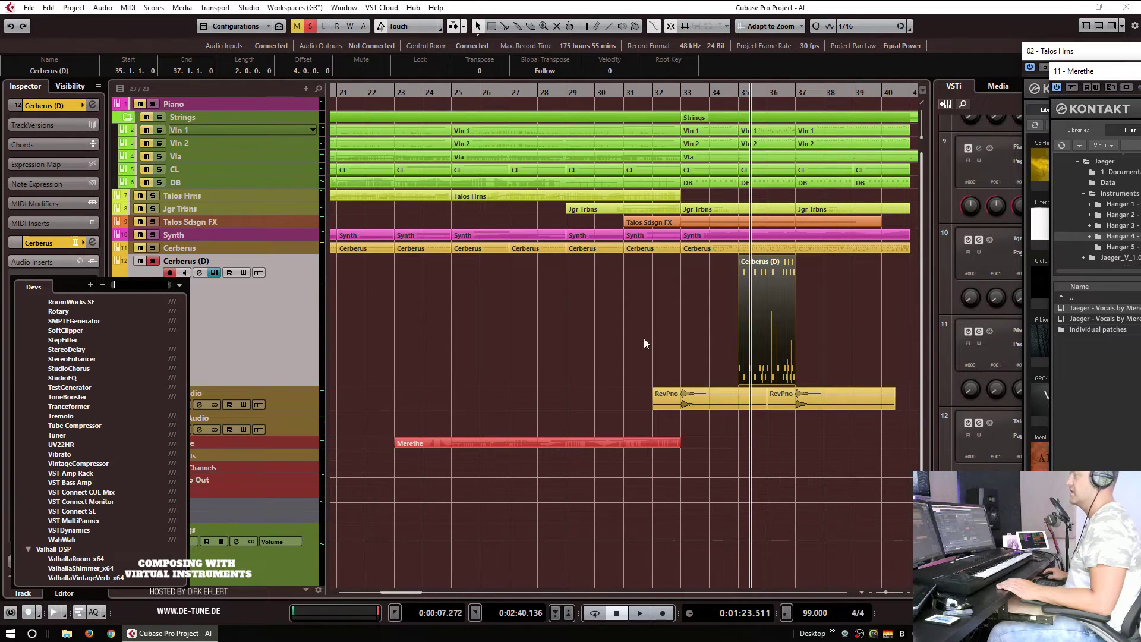
{"action": "left_click", "coordinate": [647, 336]}
Step: Load the Waves SSLGChannel Stereo plug-in into the first insert slot of the Cerberus (D) track
{"action": "left_click", "coordinate": [93, 287]}
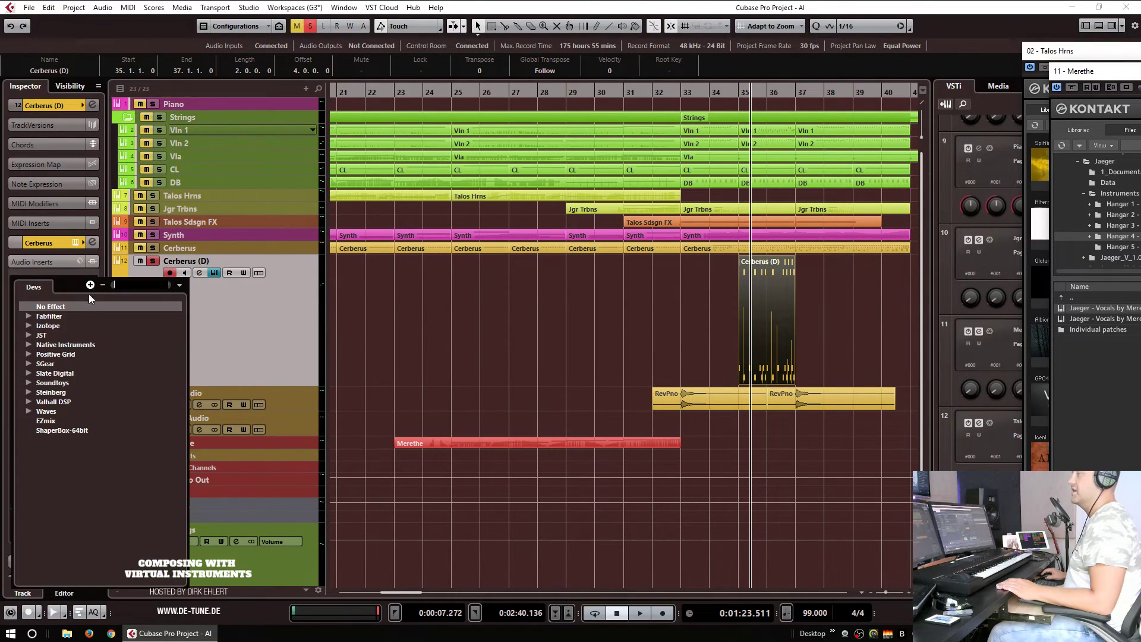
{"action": "left_click", "coordinate": [27, 410]}
{"action": "scroll", "coordinate": [177, 429], "scroll_direction": "down", "scroll_amount": 10}
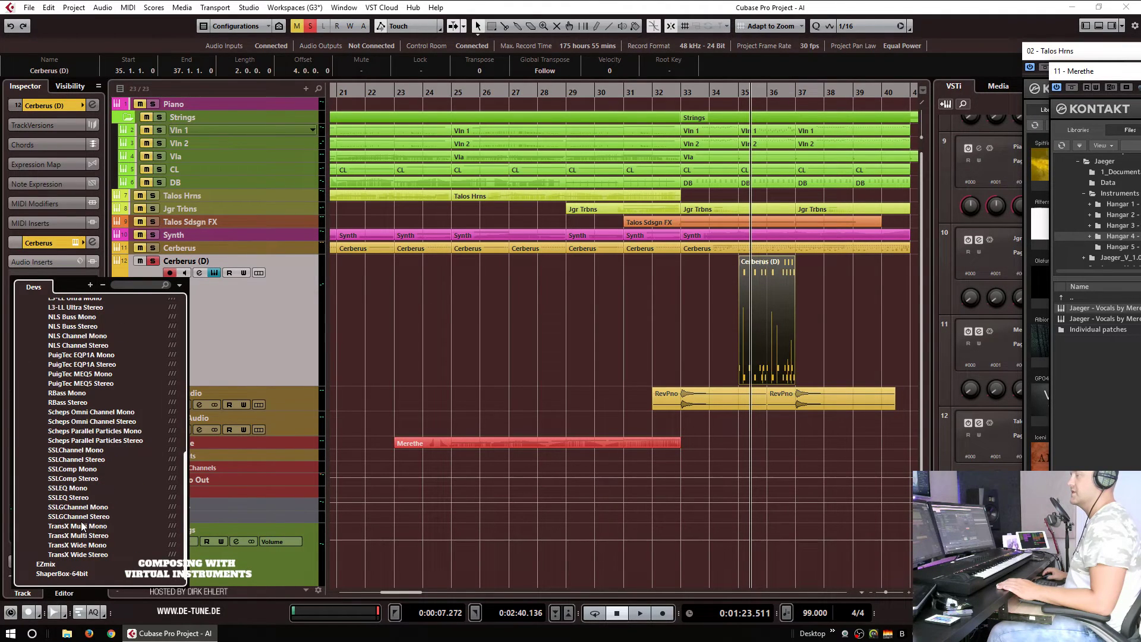
{"action": "left_click", "coordinate": [78, 517]}
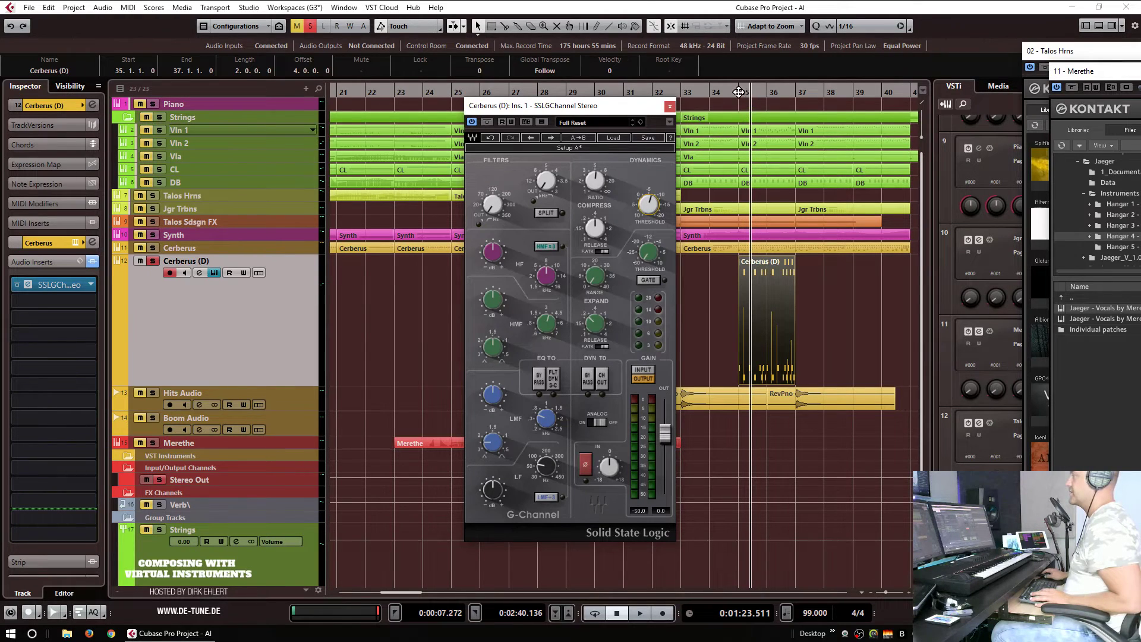
Step: Audition the part from bar 35 and adjust the low-frequency EQ gain and low-cut filter in SSLGChannel
{"action": "left_click", "coordinate": [738, 92]}
{"action": "key", "text": "space"}
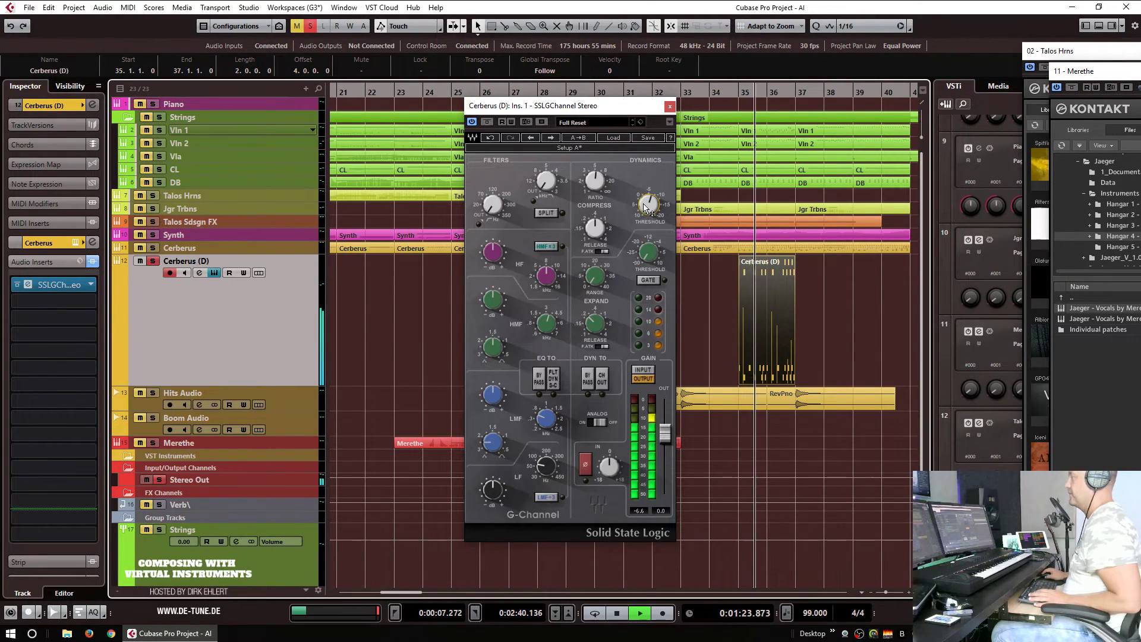
{"action": "key", "text": "space"}
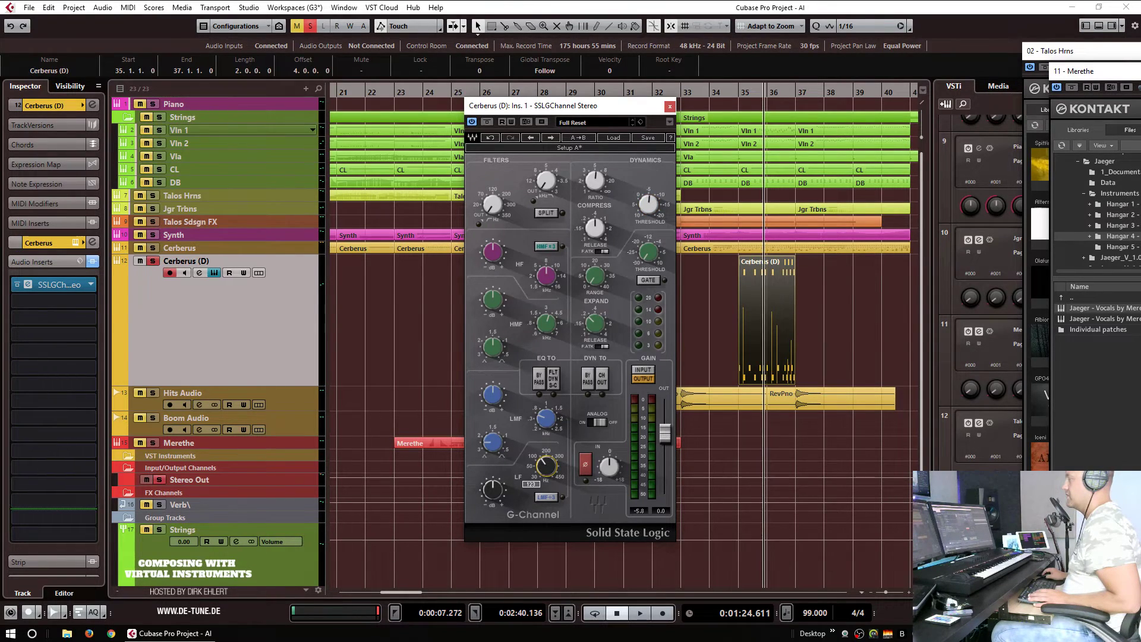
{"action": "left_click_drag", "start_coordinate": [493, 490], "coordinate": [492, 491]}
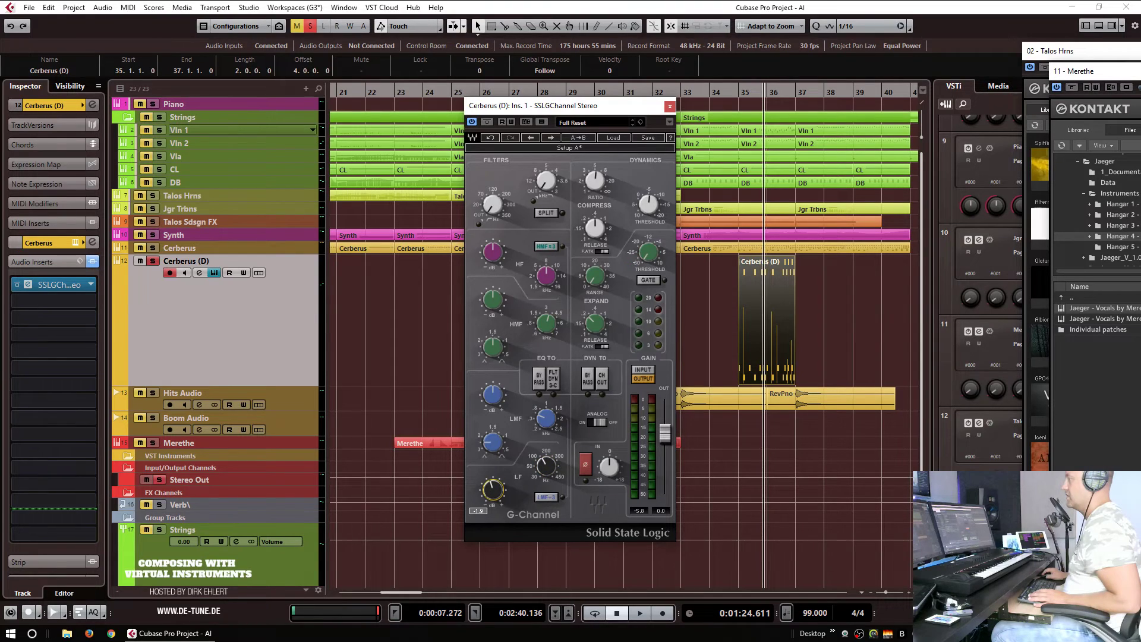
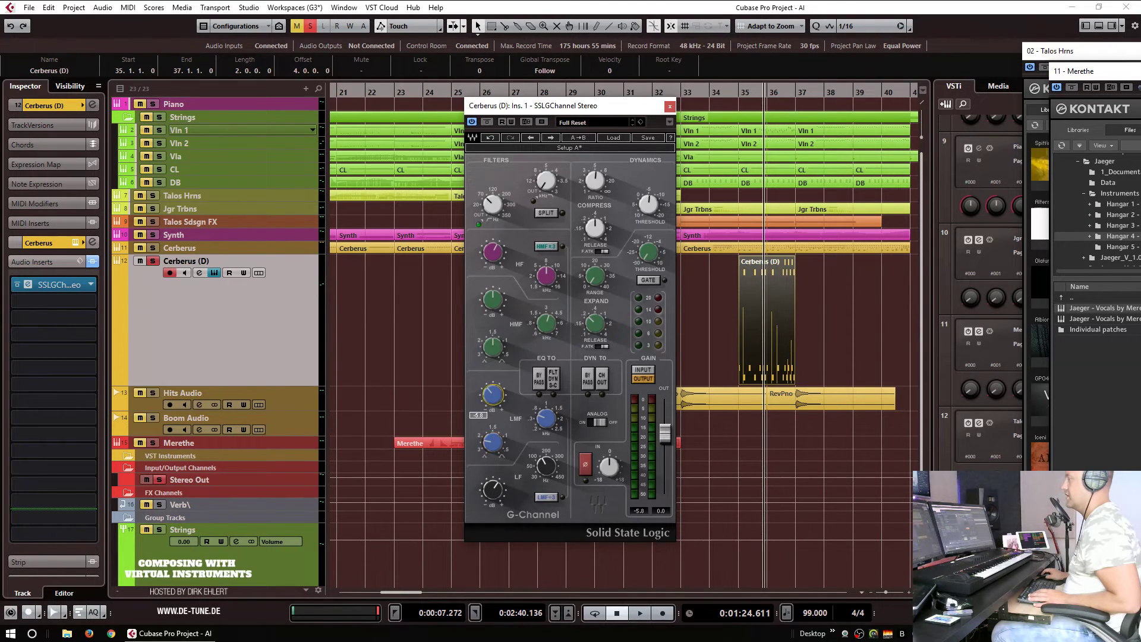
{"action": "key", "text": "space"}
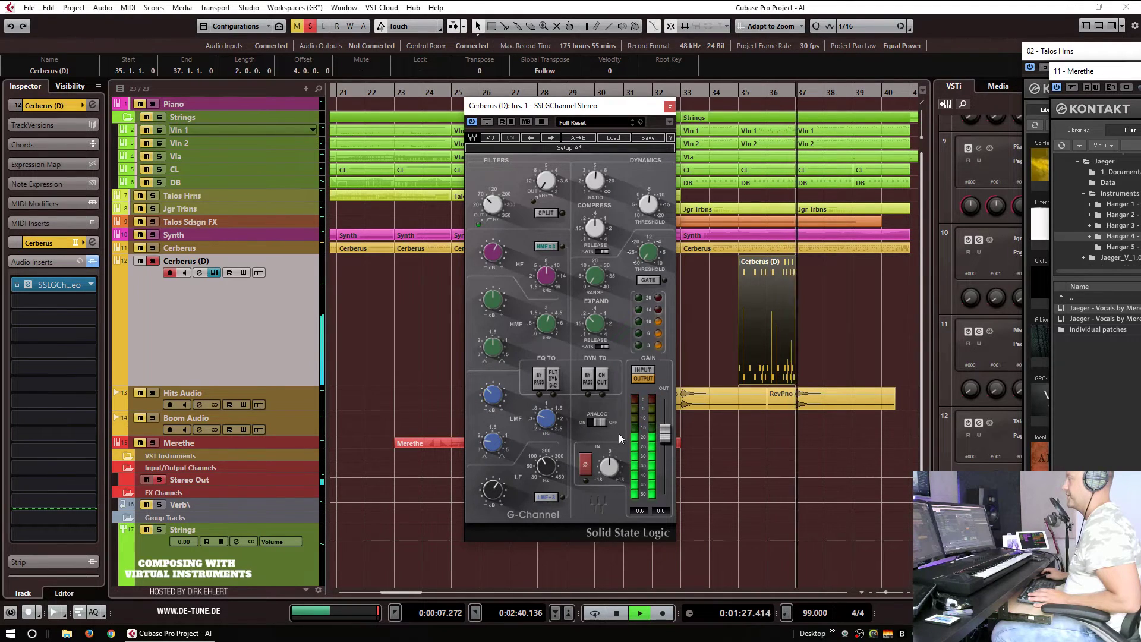
{"action": "key", "text": "space"}
Step: Adjust the high-mid EQ gain in SSLGChannel while replaying from bar 35, comparing the processed and bypassed sound
{"action": "left_click", "coordinate": [737, 98]}
{"action": "key", "text": "space"}
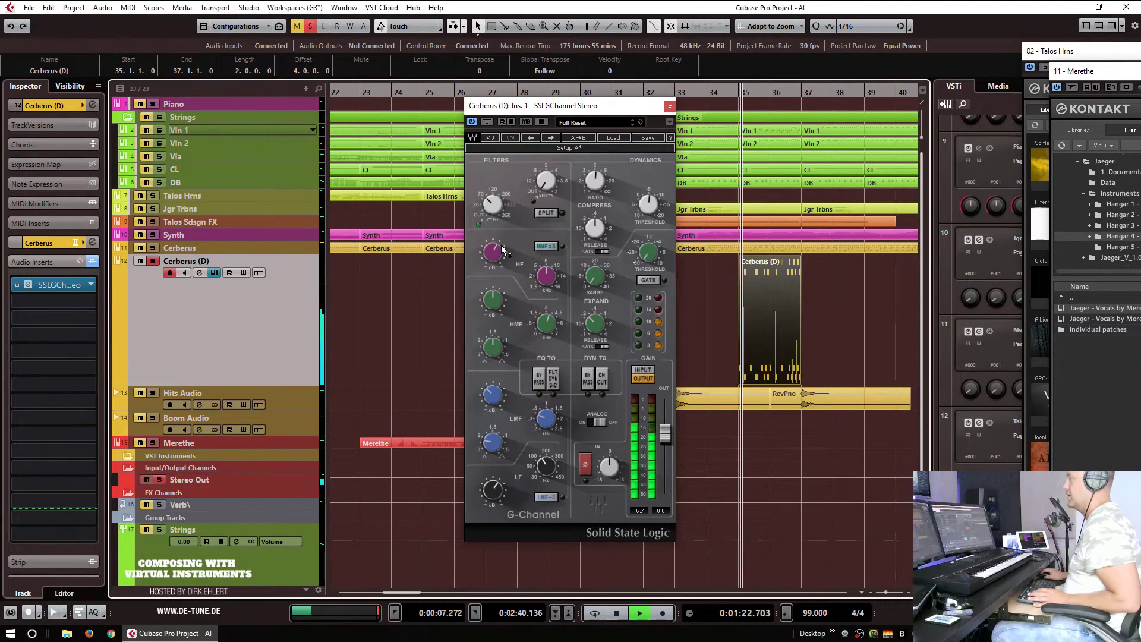
{"action": "left_click", "coordinate": [489, 123]}
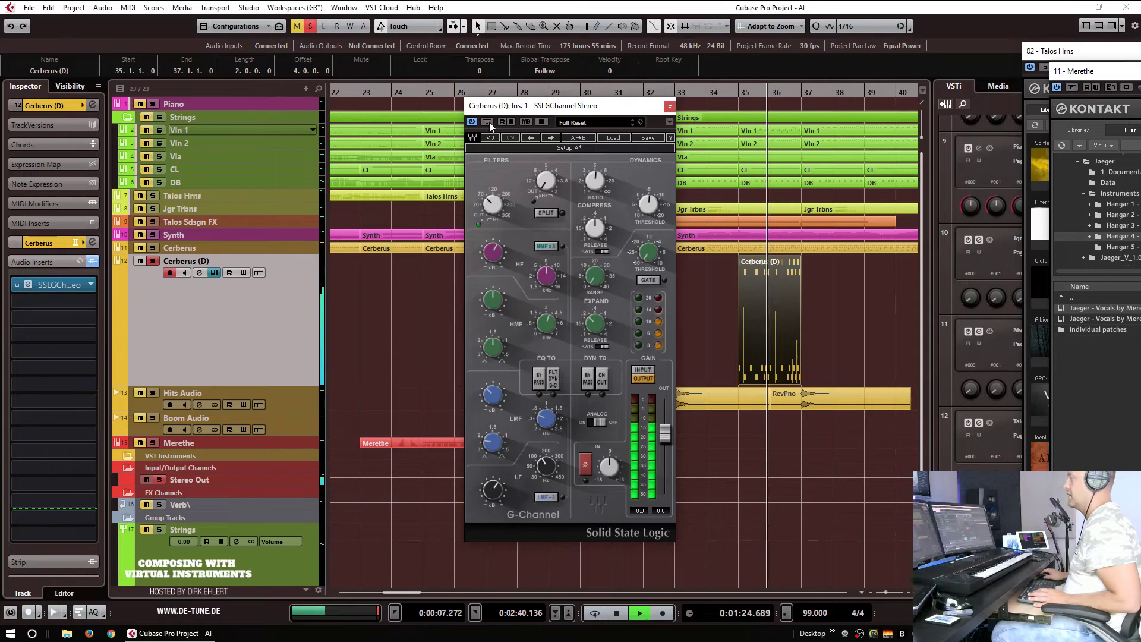
{"action": "key", "text": "space"}
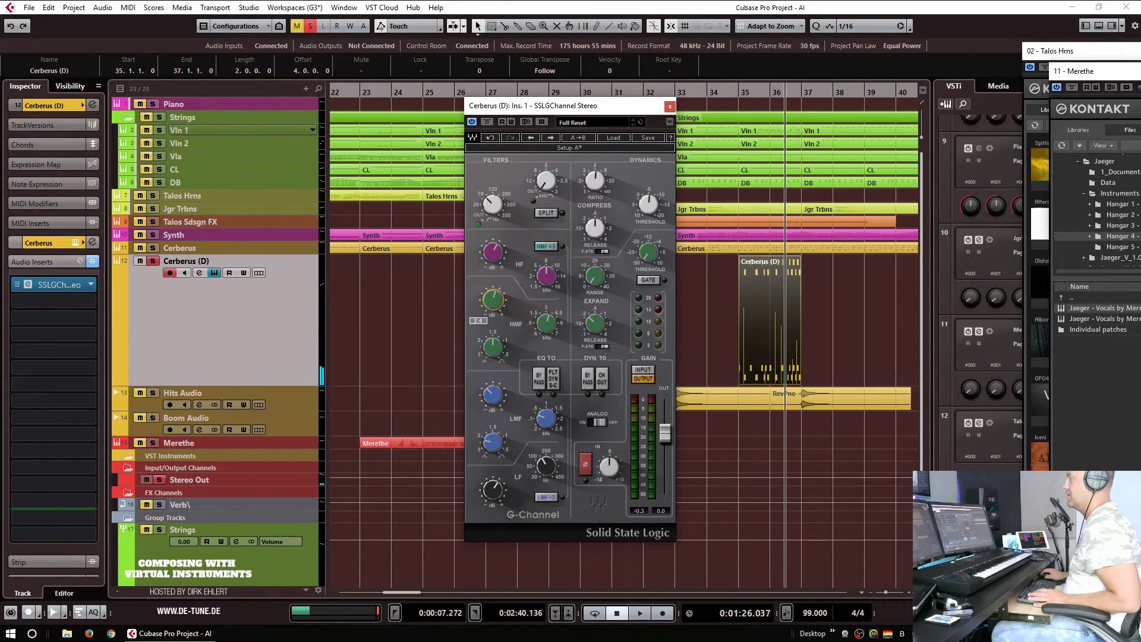
{"action": "left_click_drag", "start_coordinate": [736, 89], "coordinate": [737, 96]}
{"action": "key", "text": "space"}
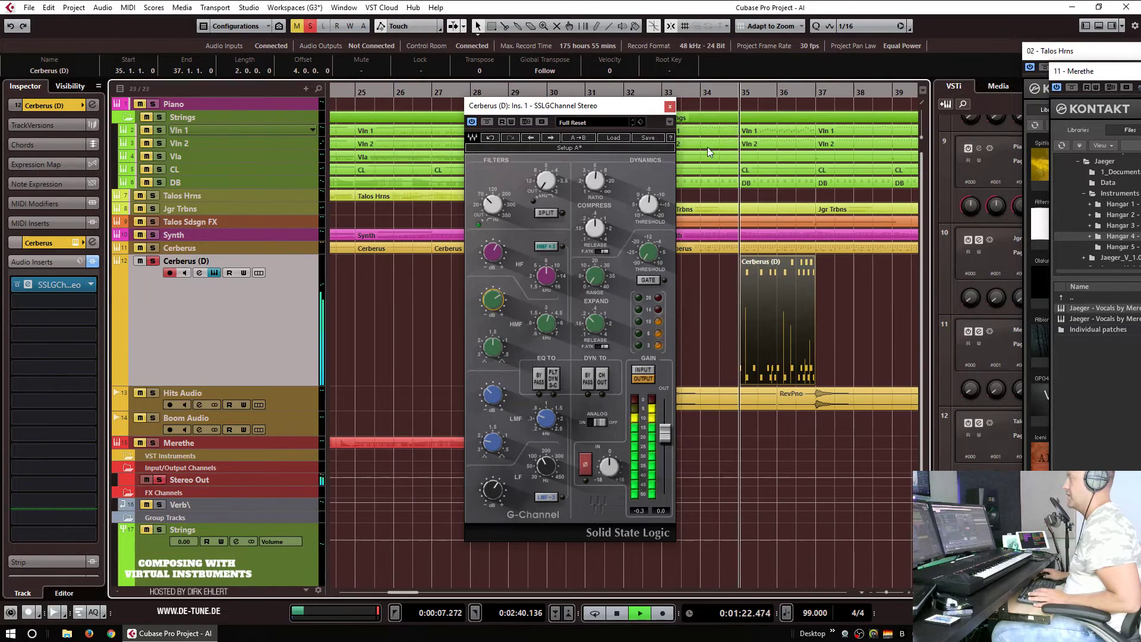
{"action": "left_click_drag", "start_coordinate": [497, 300], "coordinate": [497, 302]}
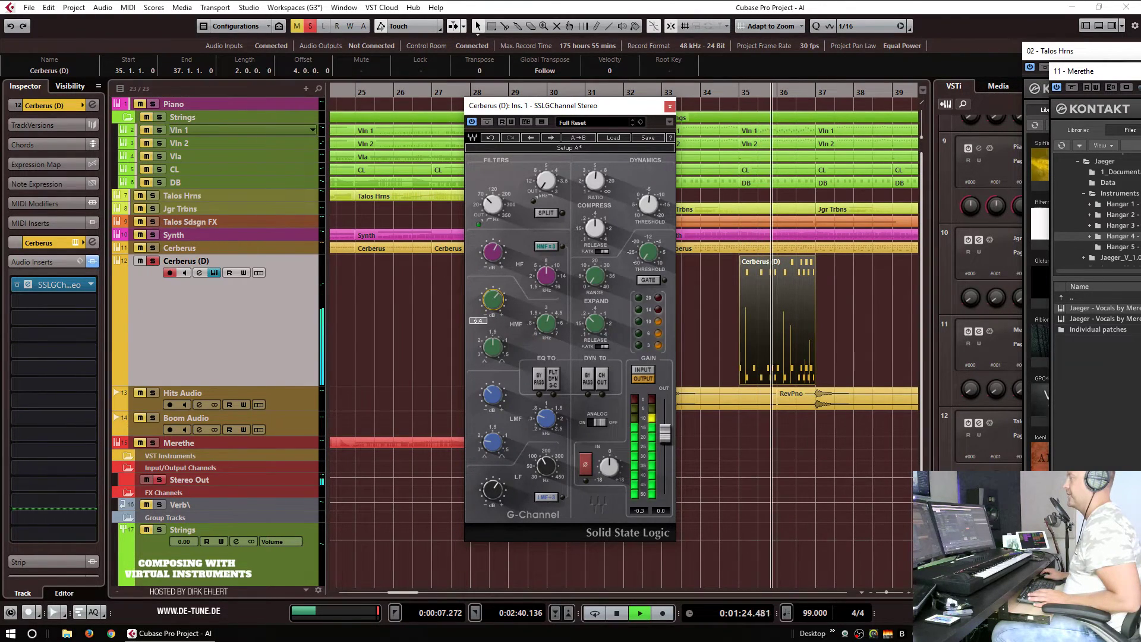
{"action": "left_click", "coordinate": [486, 122]}
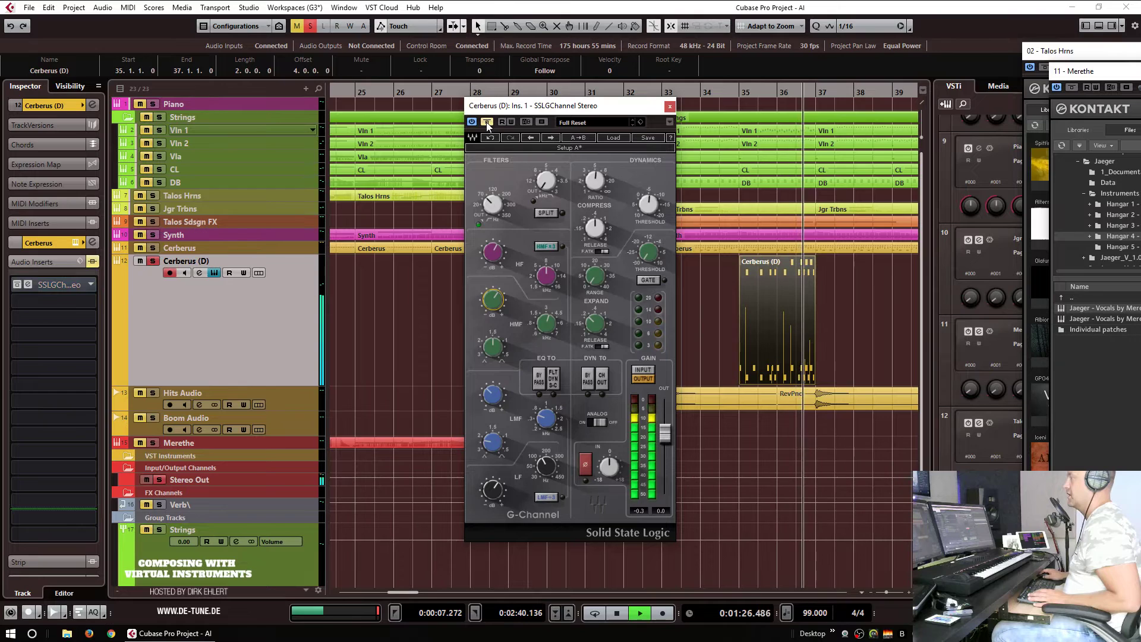
{"action": "left_click", "coordinate": [487, 123]}
Step: Replay the part from bar 35 and readjust the SSLGChannel low-frequency EQ band and low-cut filter
{"action": "key", "text": "space"}
{"action": "left_click", "coordinate": [737, 90]}
{"action": "key", "text": "space"}
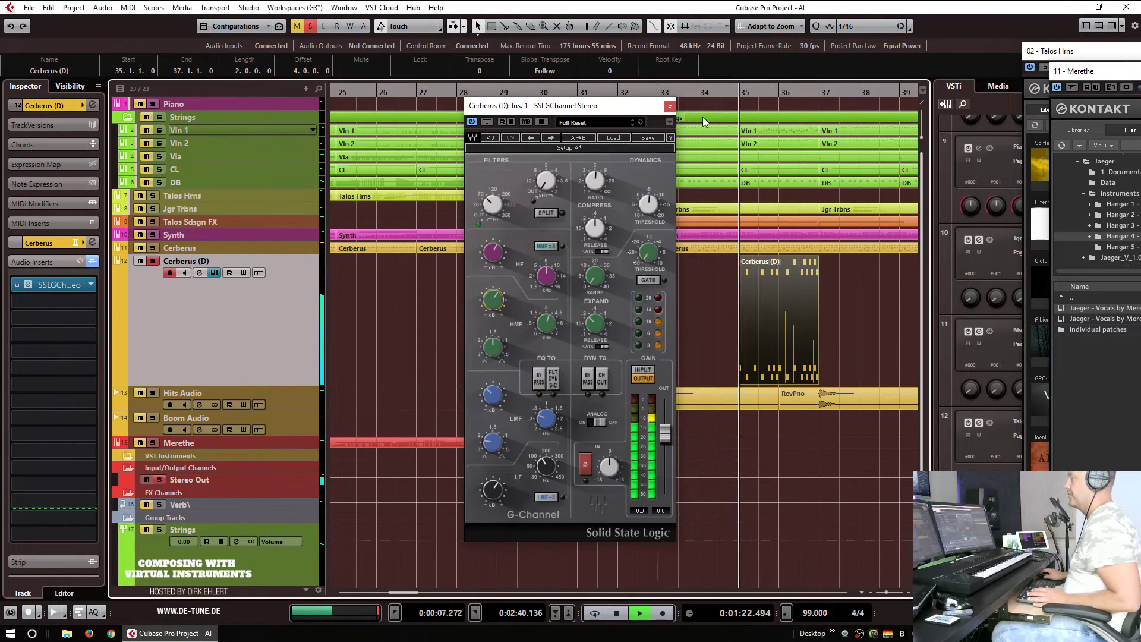
{"action": "left_click_drag", "start_coordinate": [492, 490], "coordinate": [542, 473]}
{"action": "key", "text": "space"}
{"action": "left_click_drag", "start_coordinate": [493, 204], "coordinate": [492, 205]}
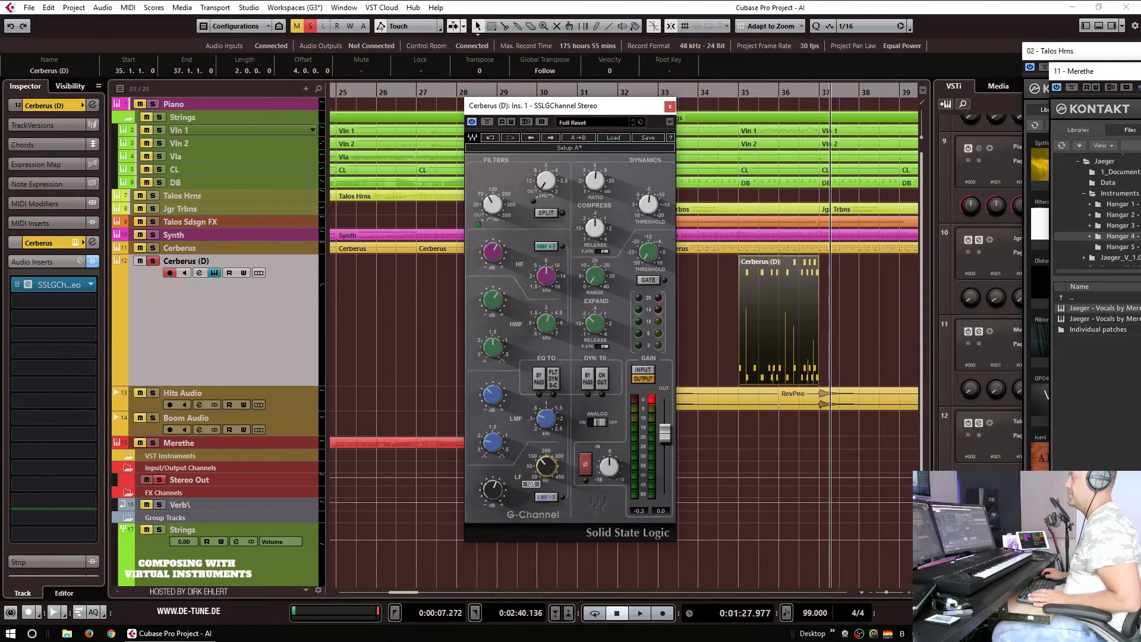
Step: Compare the part with SSLGChannel bypassed and active during playback, and close the plug-in window
{"action": "key", "text": "space"}
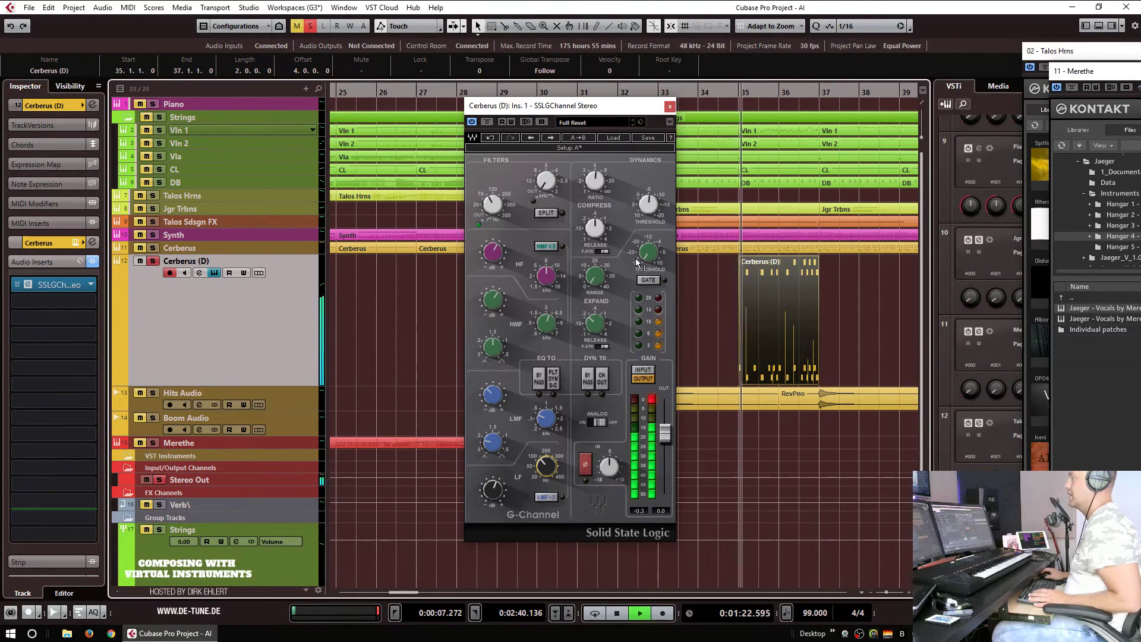
{"action": "left_click", "coordinate": [487, 123]}
{"action": "left_click", "coordinate": [487, 122]}
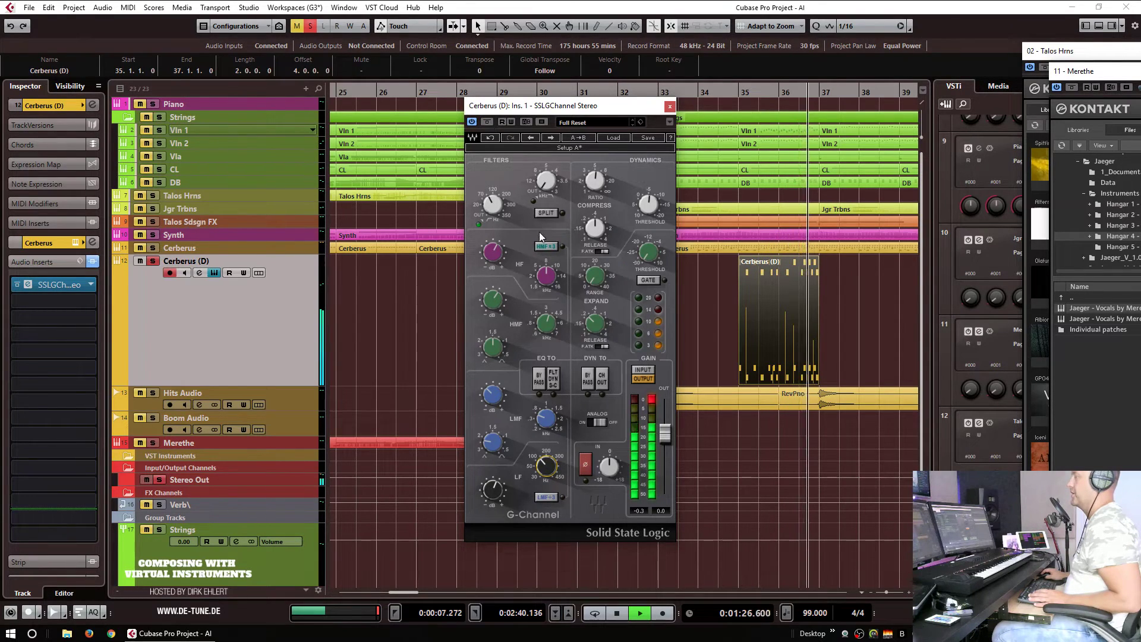
{"action": "left_click", "coordinate": [669, 108]}
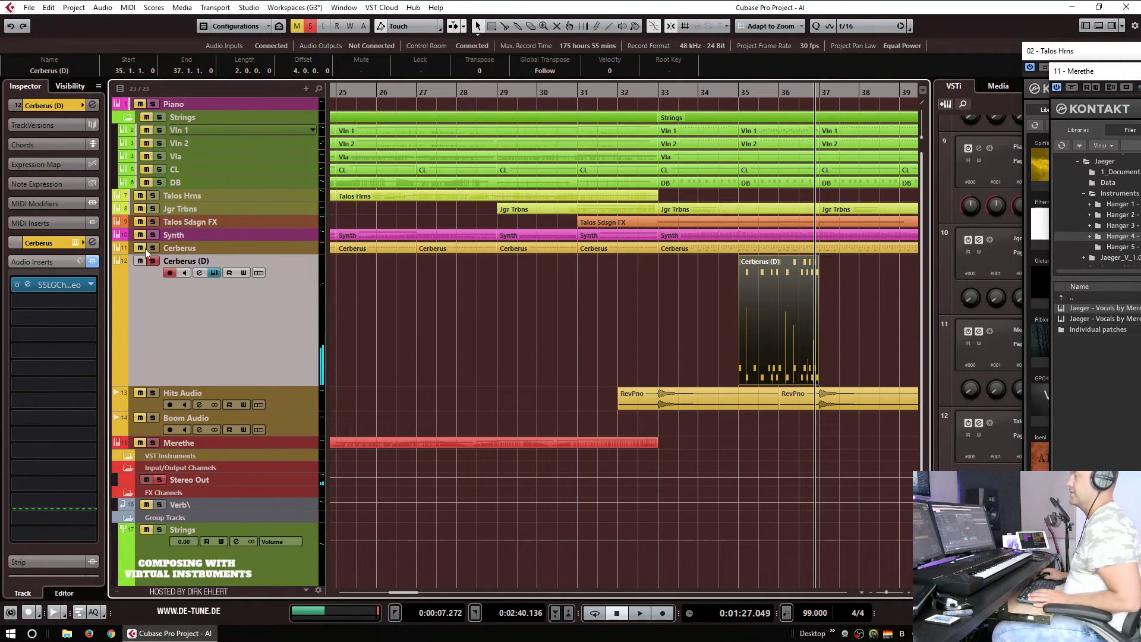
Step: Audition the soloed Cerberus and Cerberus (D) tracks together from shortly before bar 35, and clear their solo state
{"action": "left_click", "coordinate": [725, 92]}
{"action": "key", "text": "space"}
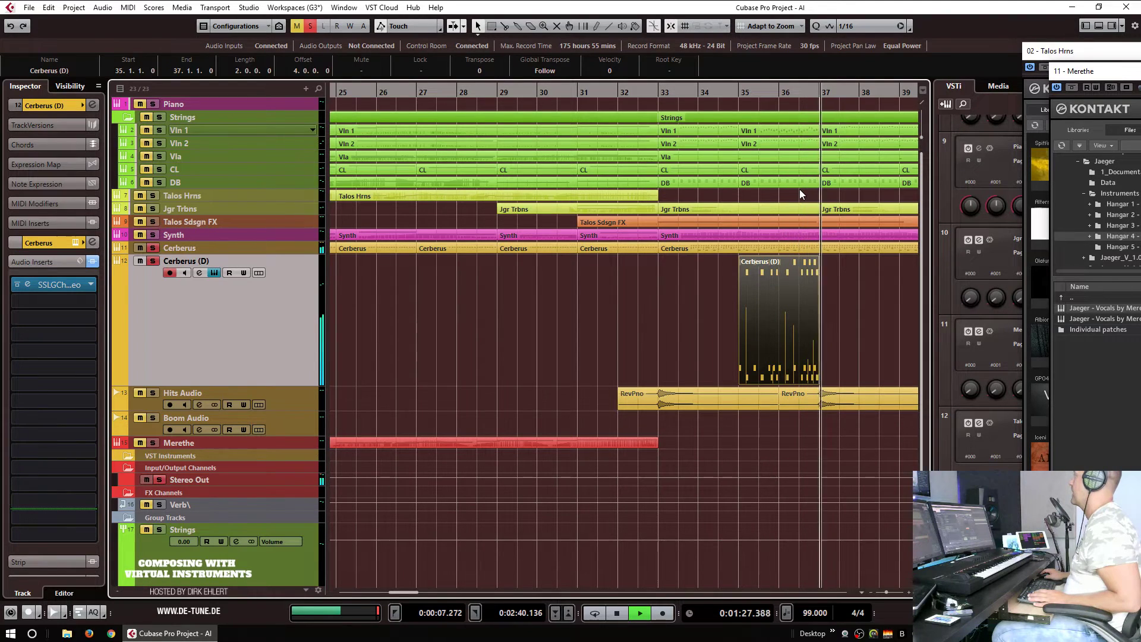
{"action": "key", "text": "space"}
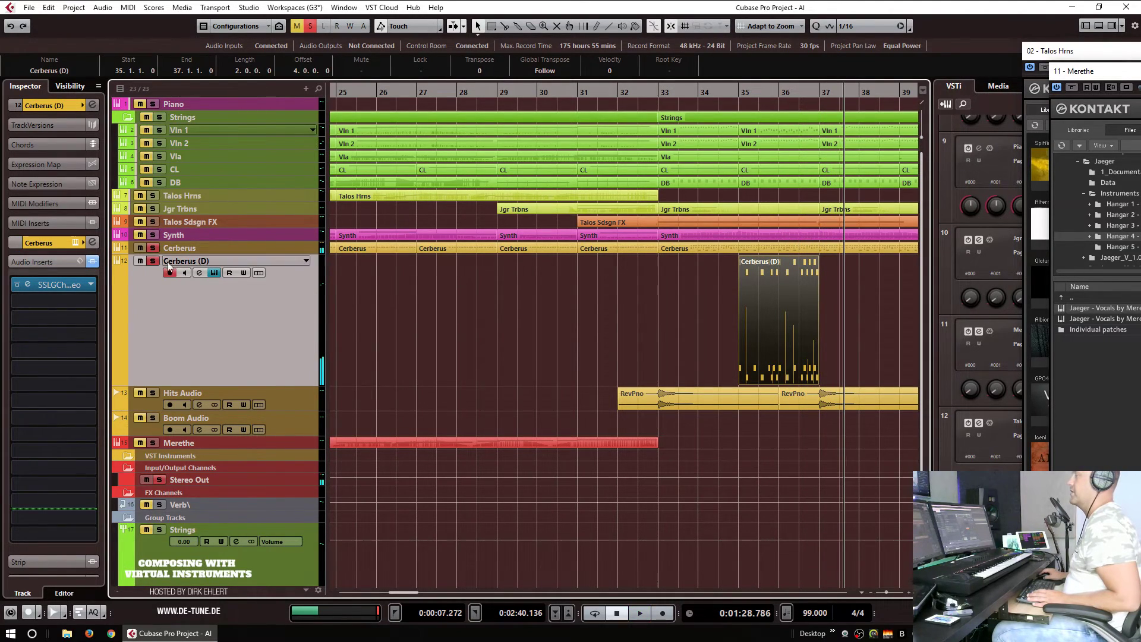
{"action": "left_click", "coordinate": [153, 247]}
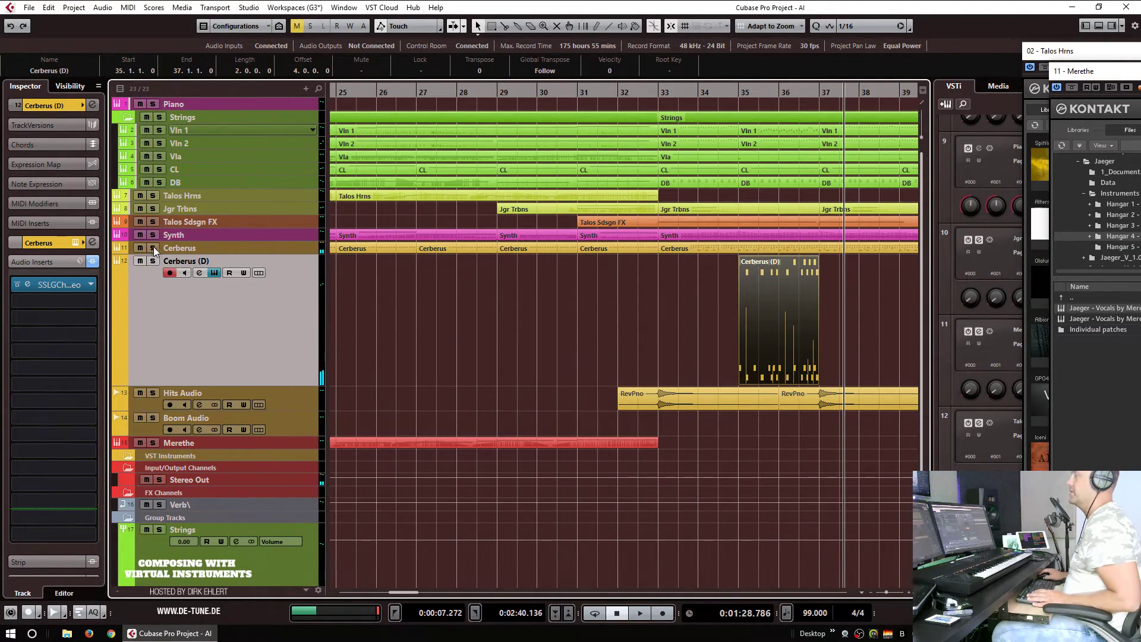
Step: Rename the Cerberus (D) track as Cerberus Proc EQ
{"action": "double_click", "coordinate": [205, 262]}
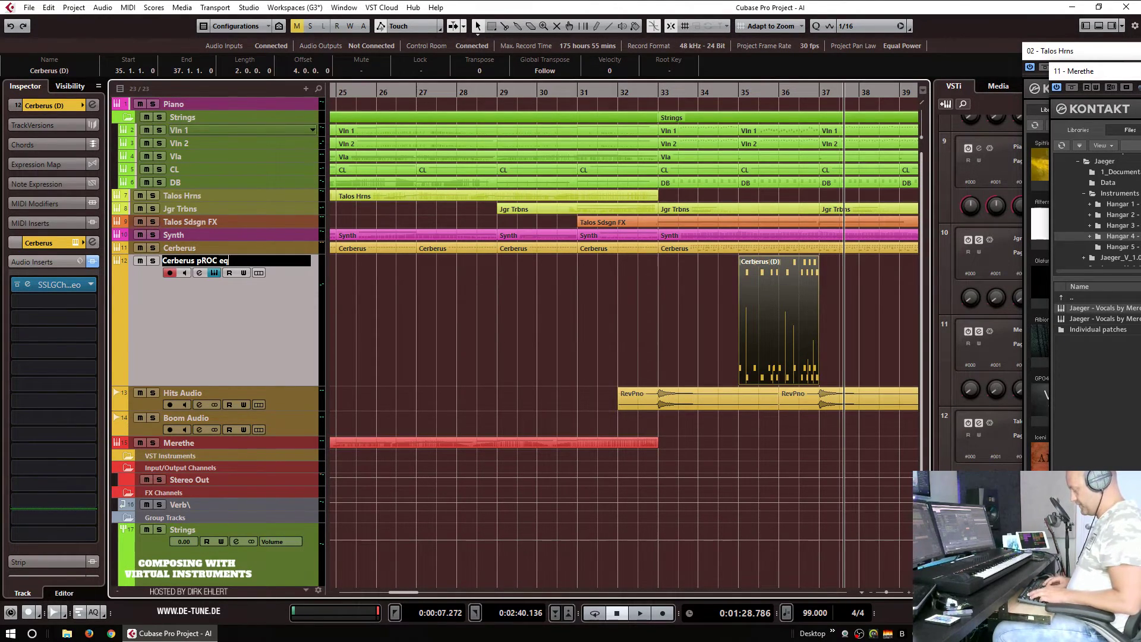
{"action": "key", "text": "Return"}
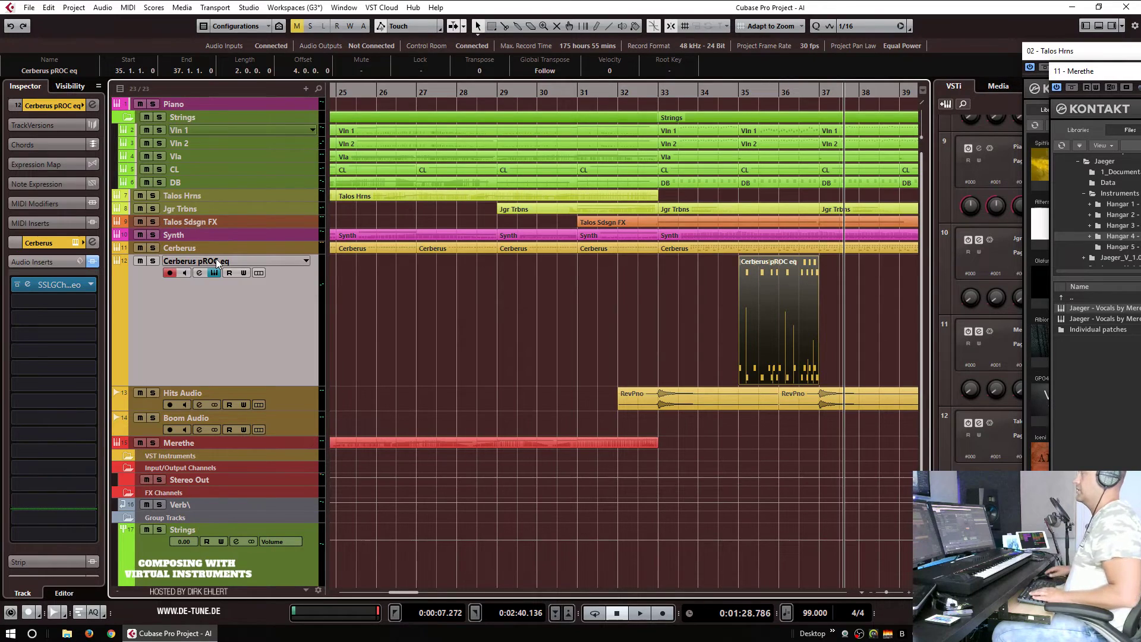
{"action": "double_click", "coordinate": [212, 259]}
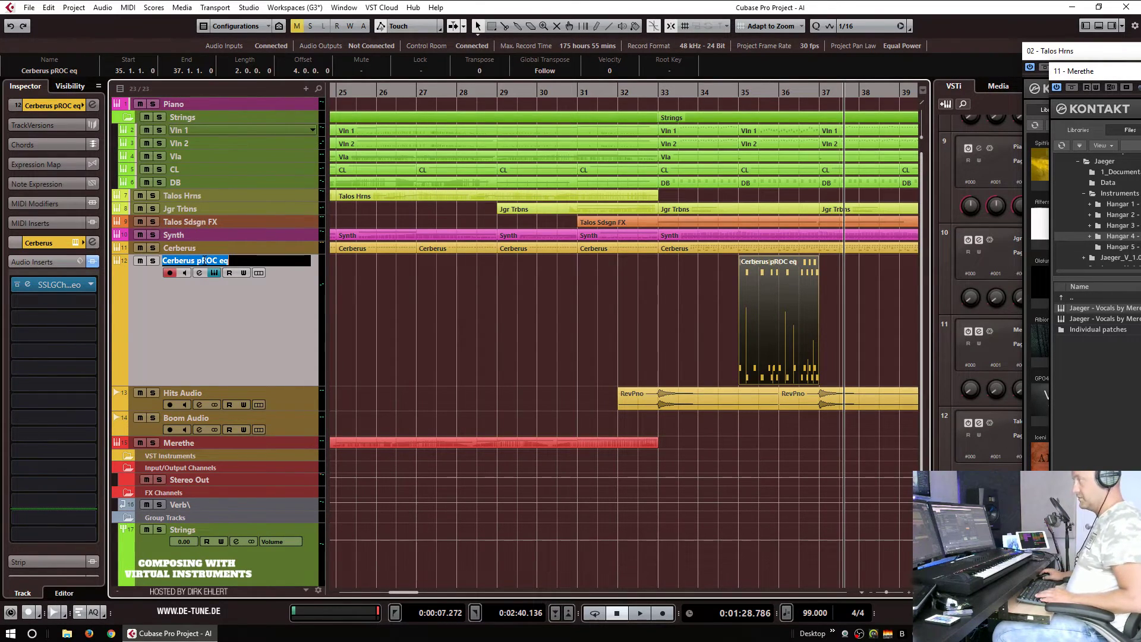
{"action": "key", "text": "Caps_Lock"}
{"action": "type", "text": "Proc E"}
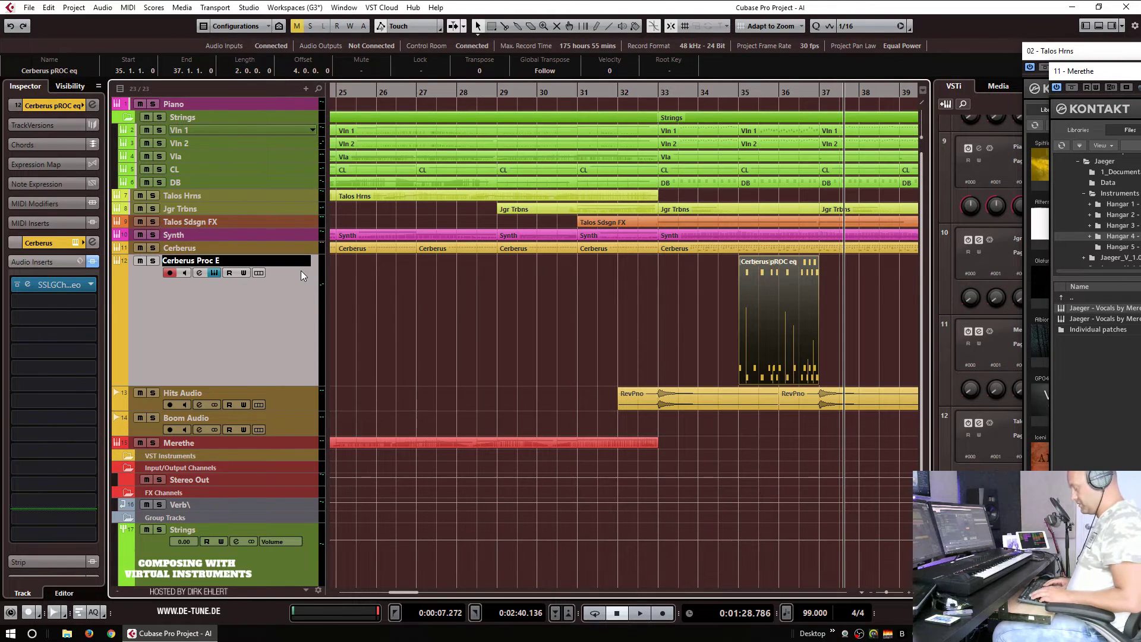
{"action": "type", "text": "Q"}
{"action": "key", "text": "Return"}
Step: Play the full arrangement and copy the Cerberus Proc EQ part from bar 35 to bar 33
{"action": "key", "text": "g"}
{"action": "key", "text": "g"}
{"action": "key", "text": "g"}
{"action": "left_click", "coordinate": [495, 94]}
{"action": "key", "text": "space"}
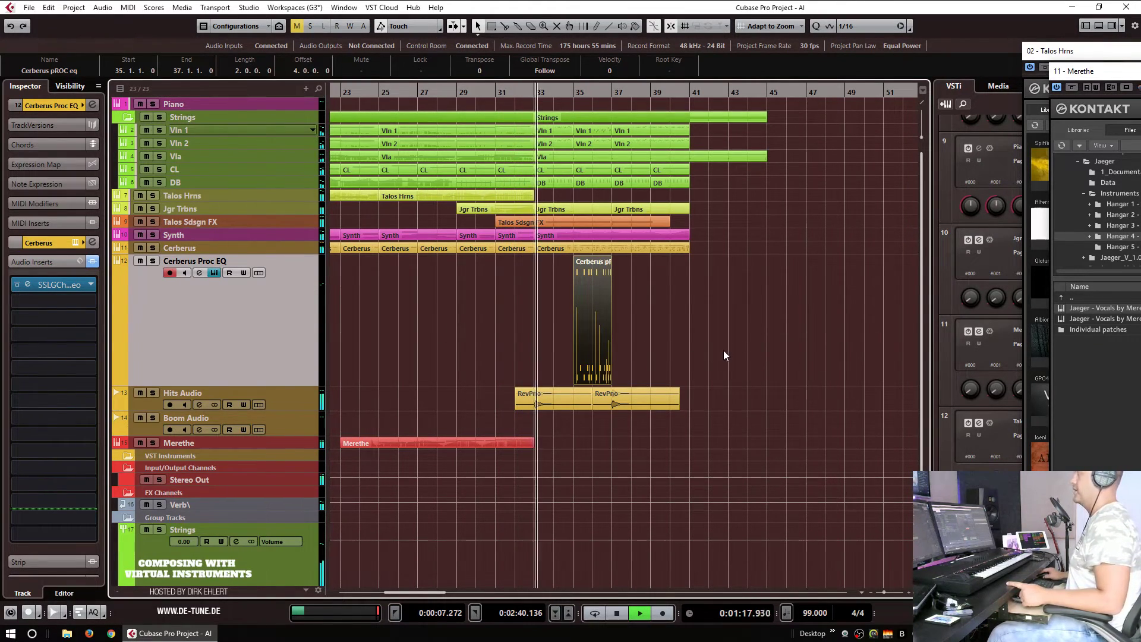
{"action": "left_click_drag", "start_coordinate": [609, 302], "coordinate": [561, 312]}
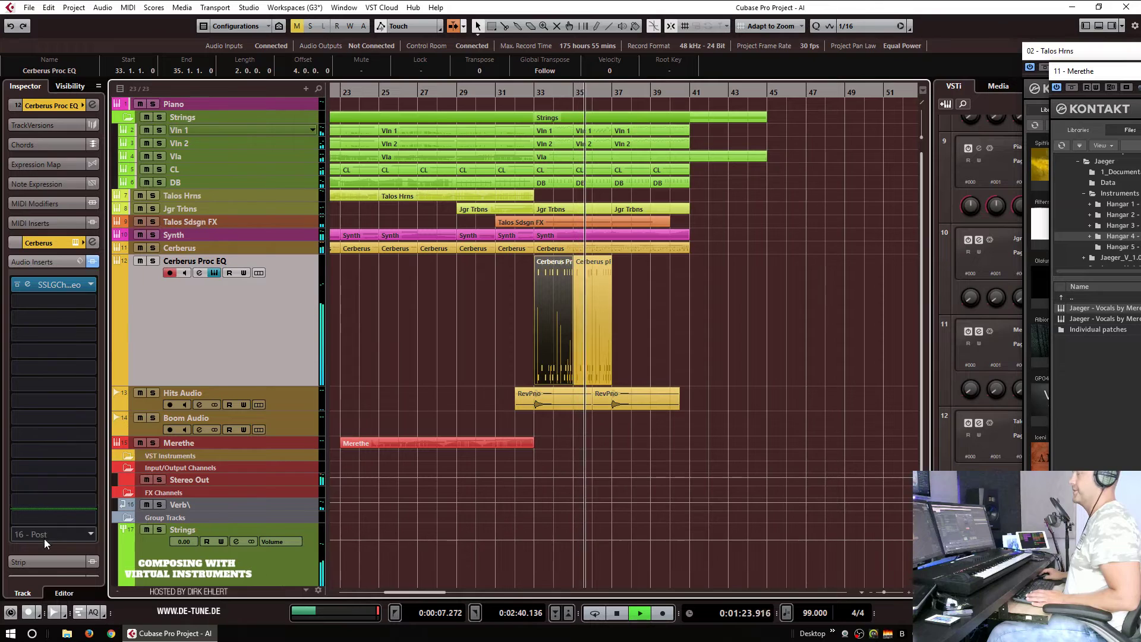
Step: Place the Cerberus Proc EQ parts across bars 37 to 41 and clear that track's parts before bar 37
{"action": "left_click", "coordinate": [49, 242]}
{"action": "left_click", "coordinate": [49, 244]}
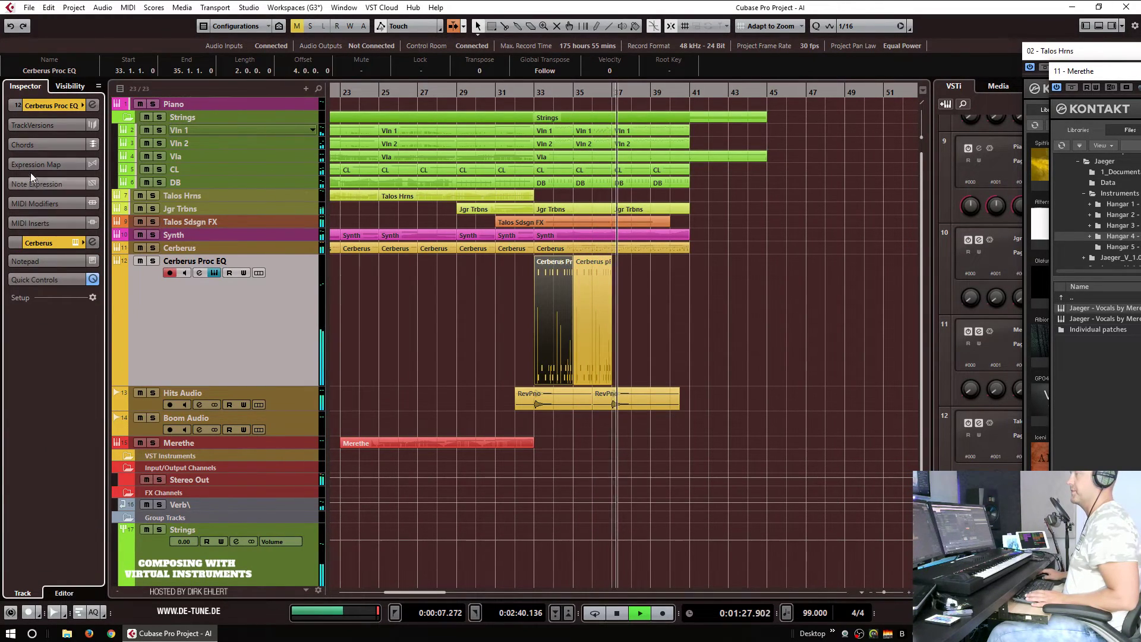
{"action": "key", "text": "space"}
{"action": "key", "text": "ctrl+d"}
{"action": "left_click_drag", "start_coordinate": [664, 308], "coordinate": [606, 314]}
{"action": "left_click_drag", "start_coordinate": [476, 297], "coordinate": [572, 317]}
{"action": "key", "text": "Delete"}
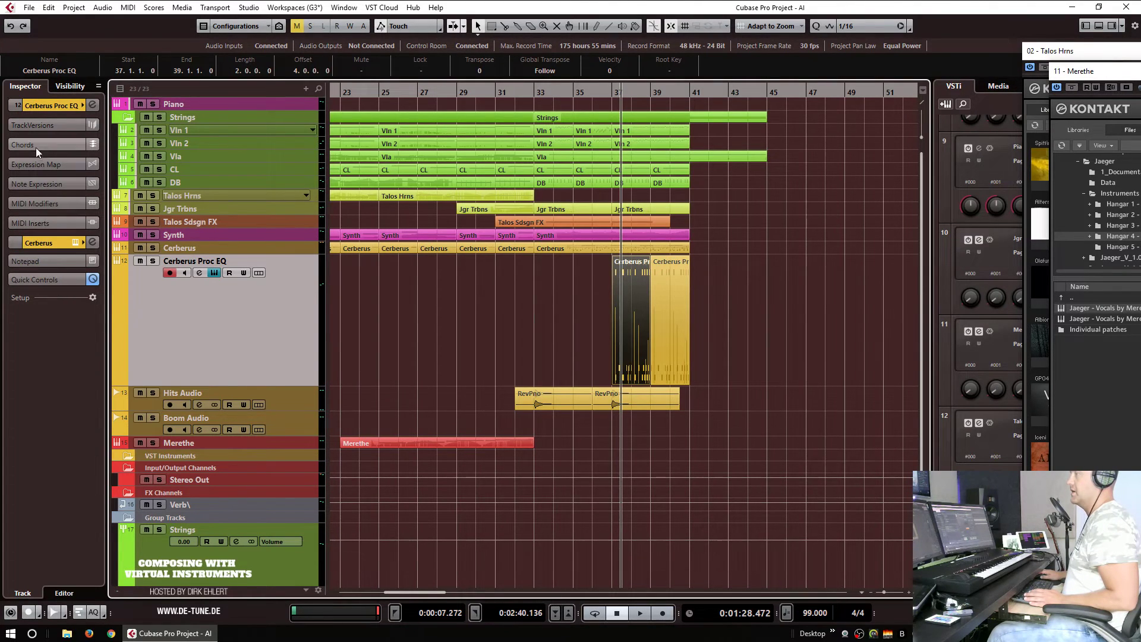
Step: Show the Cerberus Proc EQ audio fader and raise the track level to -10.6 dB during playback
{"action": "left_click", "coordinate": [50, 105]}
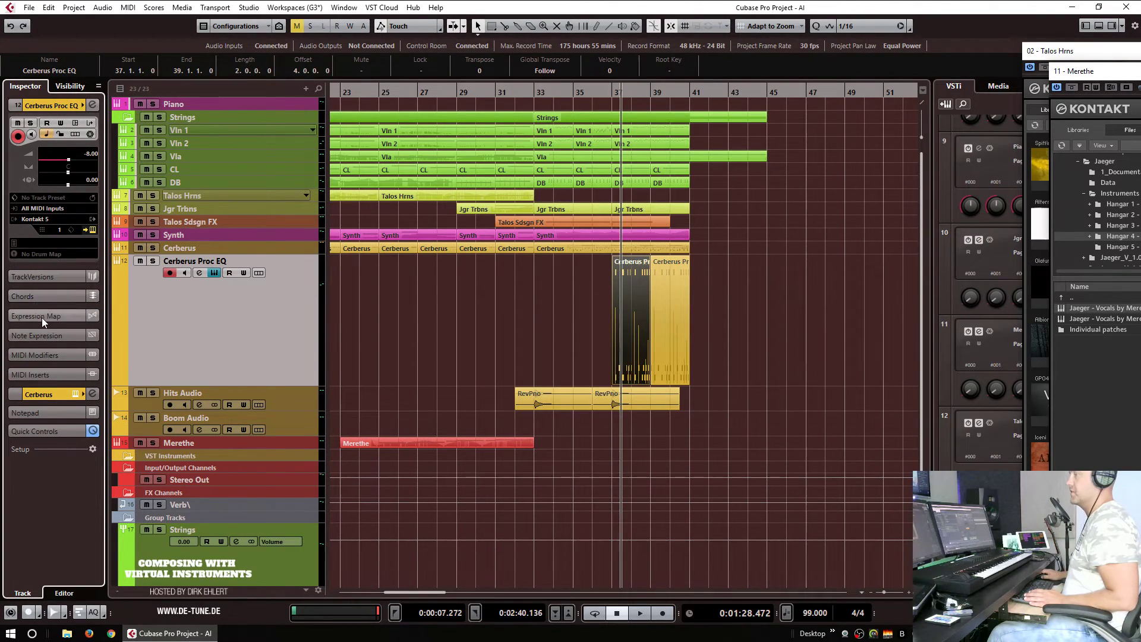
{"action": "left_click", "coordinate": [41, 394]}
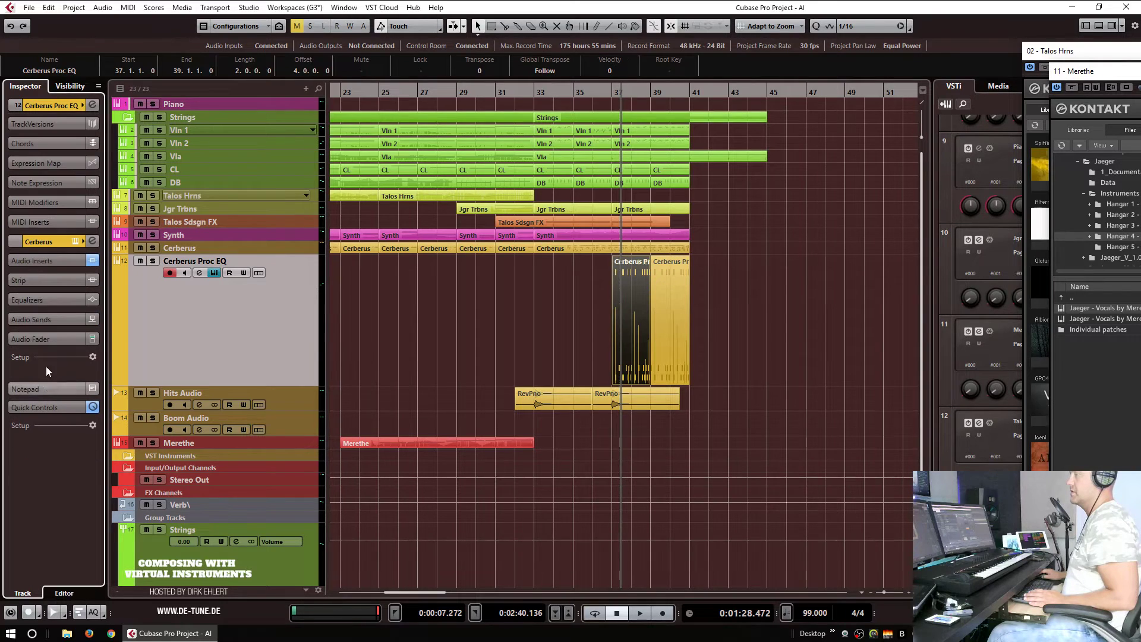
{"action": "left_click", "coordinate": [41, 339]}
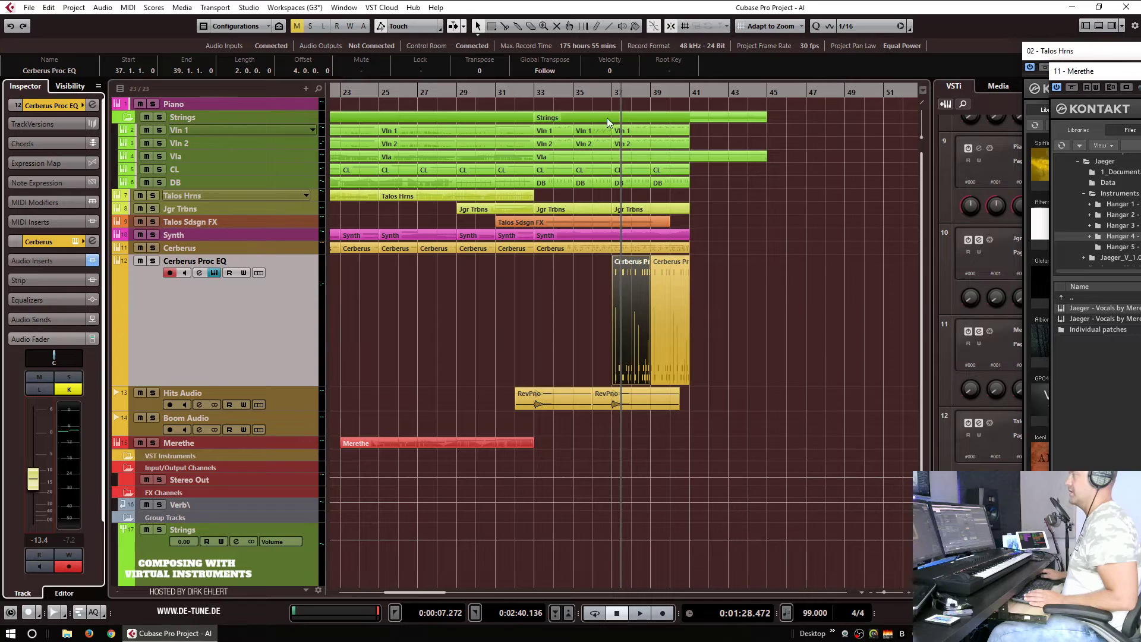
{"action": "key", "text": "space"}
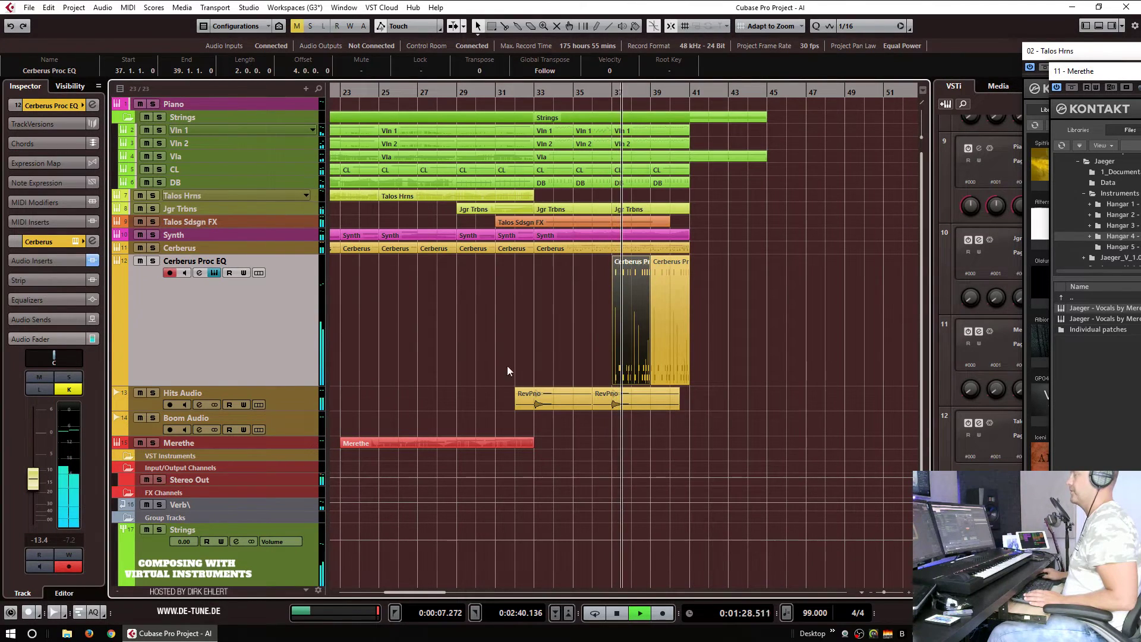
{"action": "left_click_drag", "start_coordinate": [33, 485], "coordinate": [37, 478]}
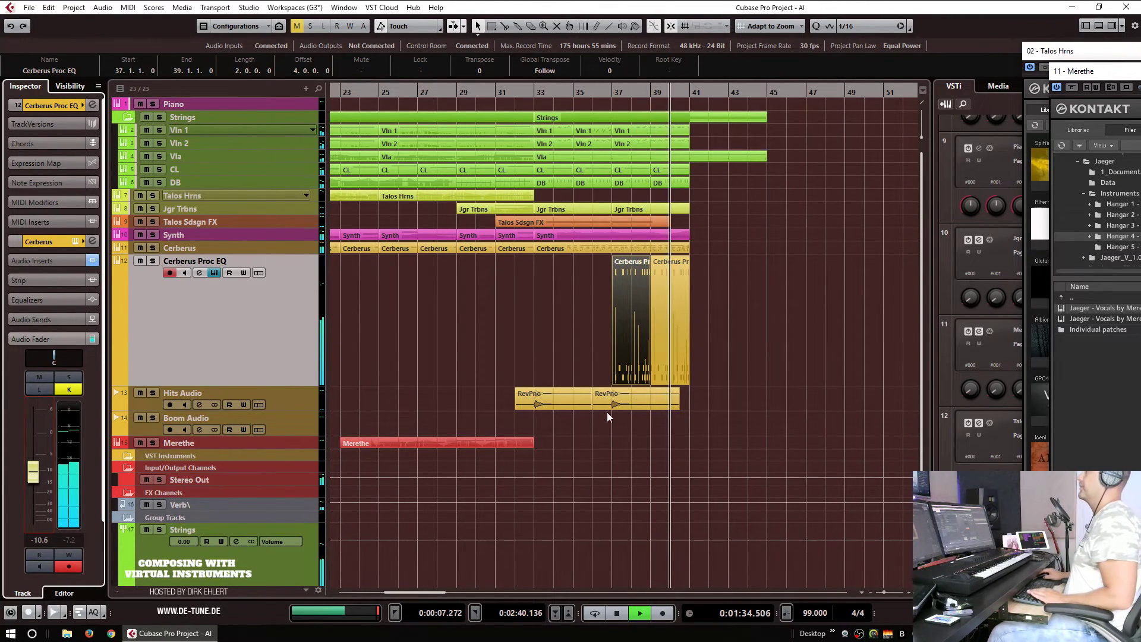
Step: Stop playback and shorten the last Vla part so that it ends at bar 41
{"action": "key", "text": "g"}
{"action": "key", "text": "g"}
{"action": "left_click", "coordinate": [667, 329]}
{"action": "key", "text": "space"}
{"action": "left_click_drag", "start_coordinate": [685, 164], "coordinate": [621, 222]}
Step: Open the last Vla part in the Key Editor and delete all its notes from bar 41 onward
{"action": "double_click", "coordinate": [598, 201]}
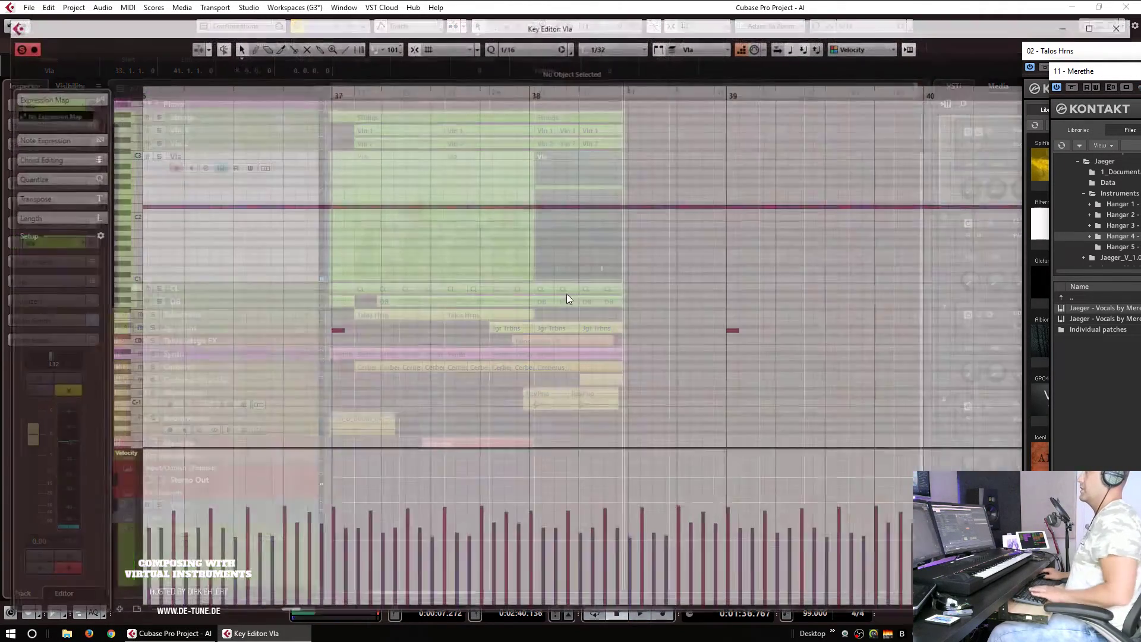
{"action": "key", "text": "g"}
{"action": "key", "text": "g"}
{"action": "key", "text": "g"}
{"action": "key", "text": "ctrl+a"}
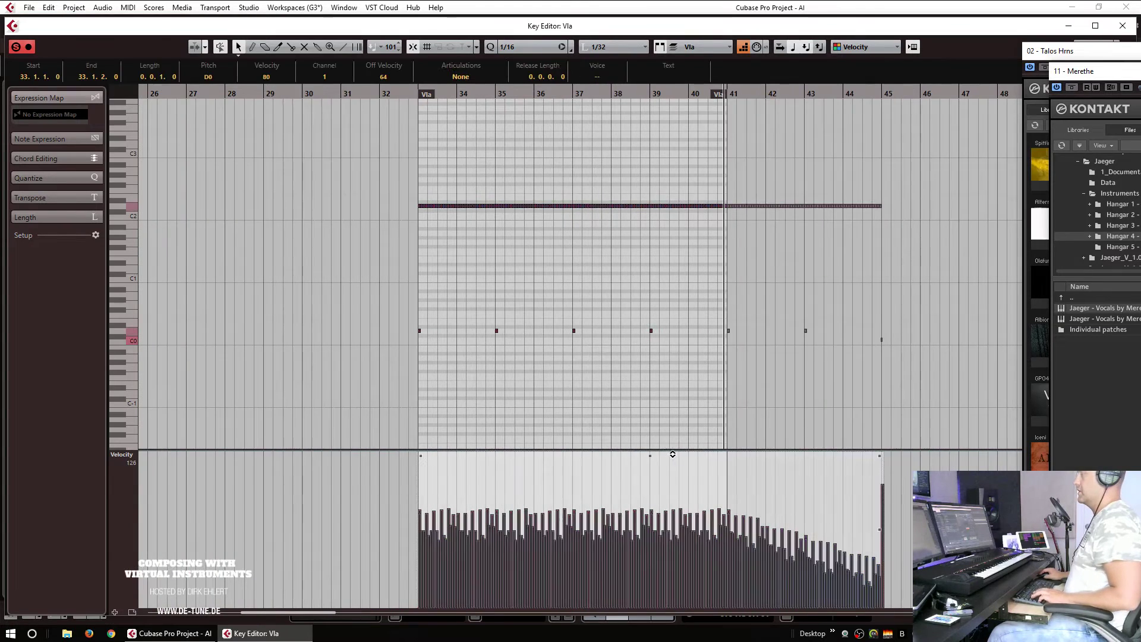
{"action": "left_click_drag", "start_coordinate": [732, 180], "coordinate": [975, 260]}
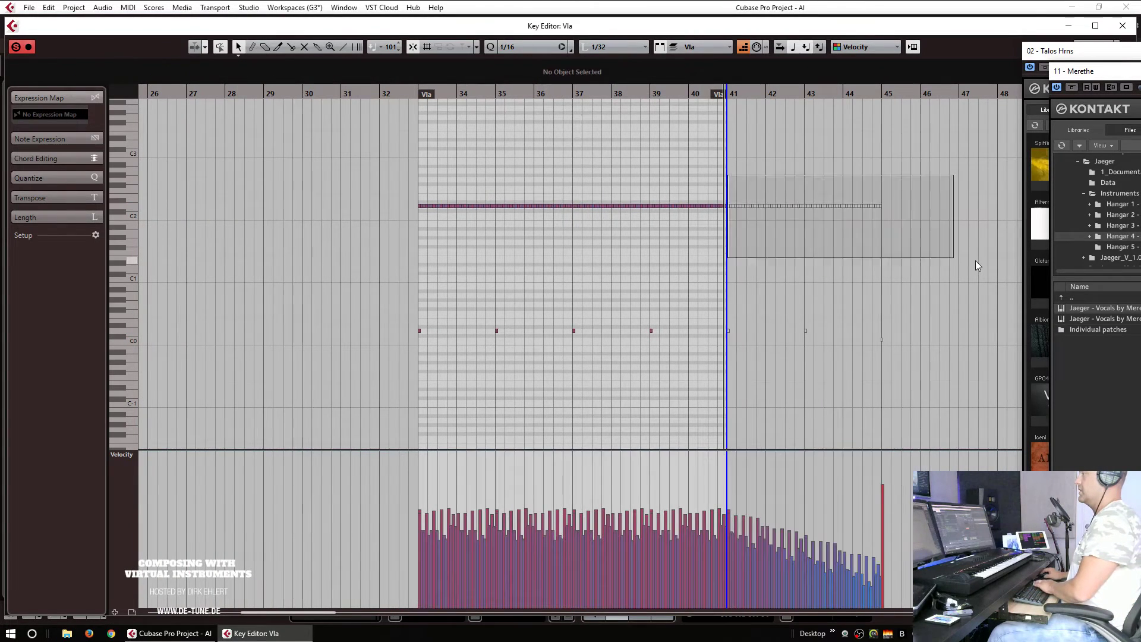
{"action": "left_click_drag", "start_coordinate": [730, 301], "coordinate": [1022, 405]}
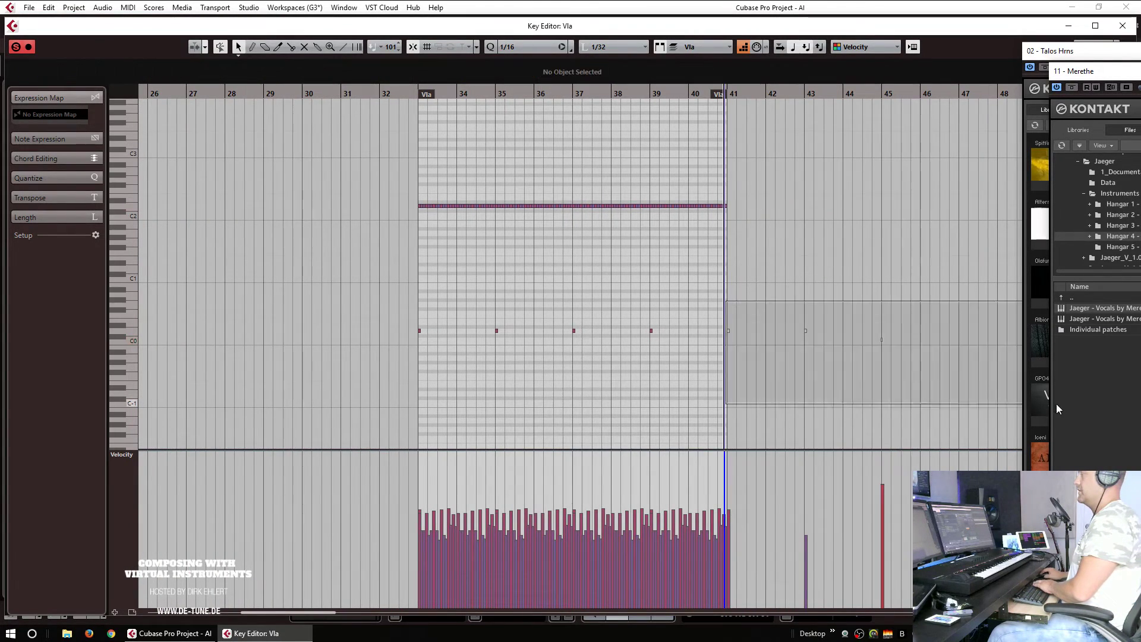
{"action": "key", "text": "Delete"}
Step: Select the repeated D2 notes of the Vla part, tilt their velocities upward toward bar 41, and close the editor
{"action": "left_click_drag", "start_coordinate": [778, 191], "coordinate": [374, 240]}
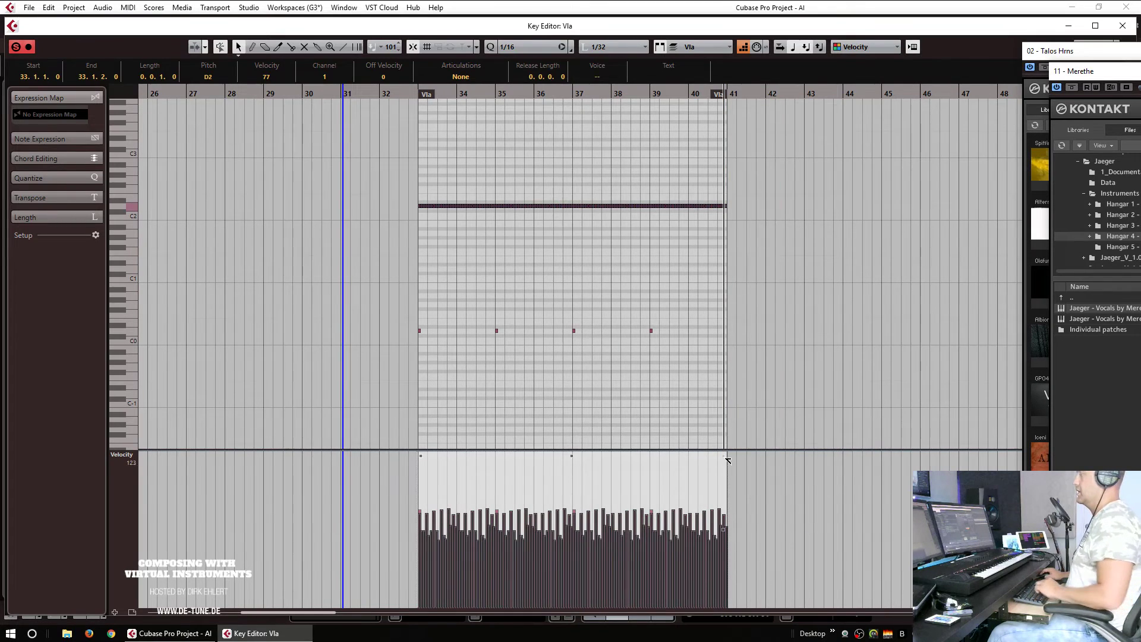
{"action": "left_click_drag", "start_coordinate": [723, 456], "coordinate": [720, 442]}
{"action": "key", "text": "Escape"}
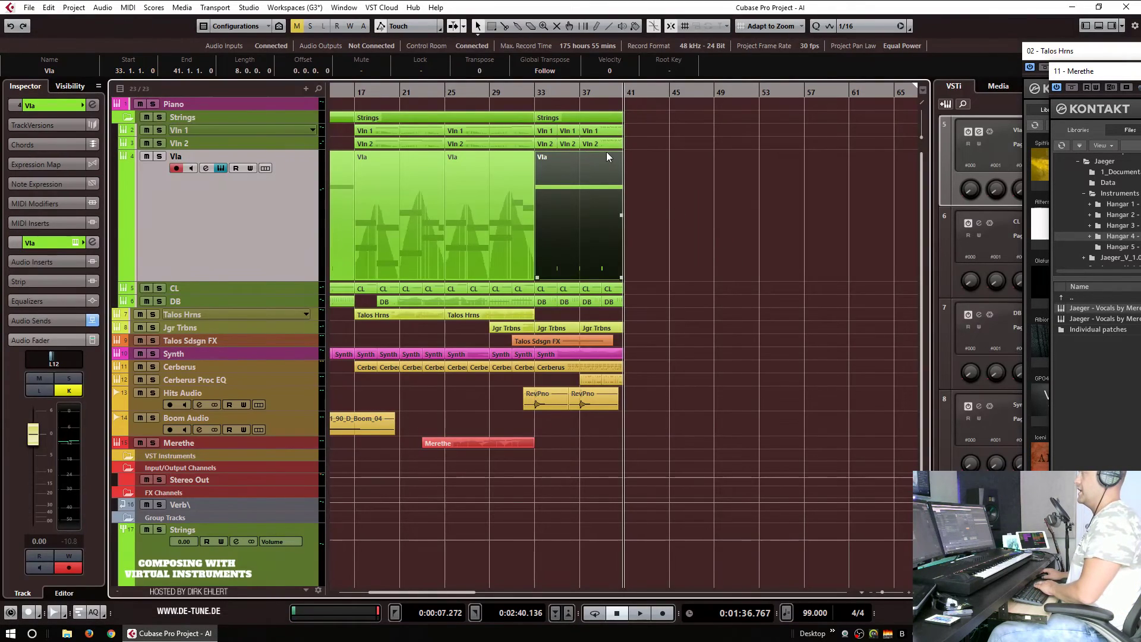
Step: Glue the Vln 2 parts from bar 33 into one and tilt the note velocities upward toward bar 41
{"action": "key", "text": "4"}
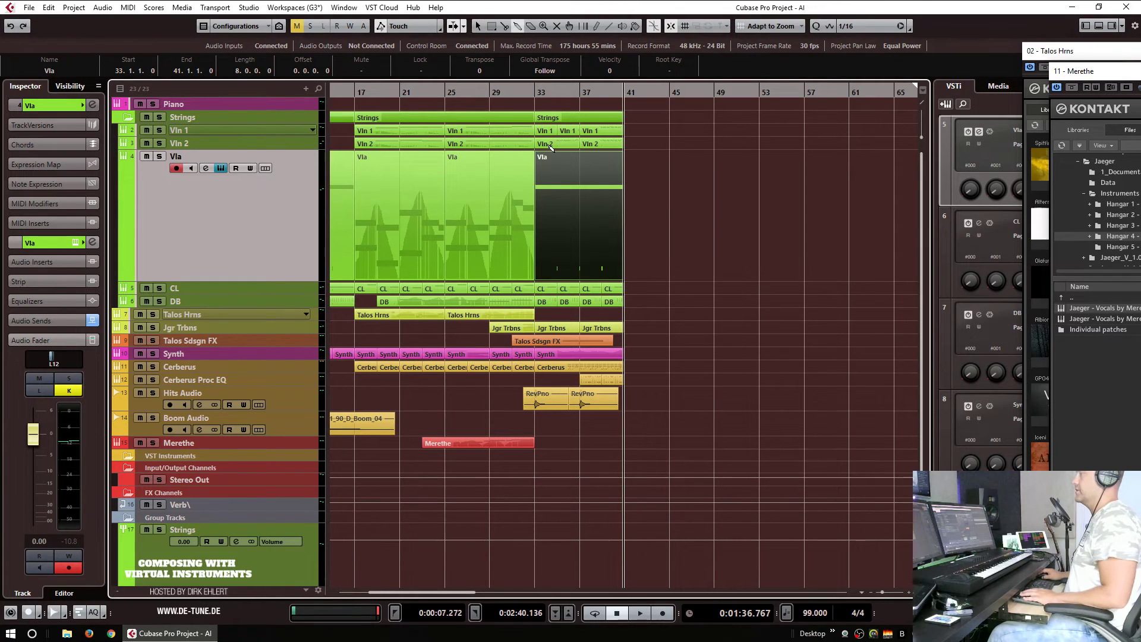
{"action": "double_click", "coordinate": [553, 146]}
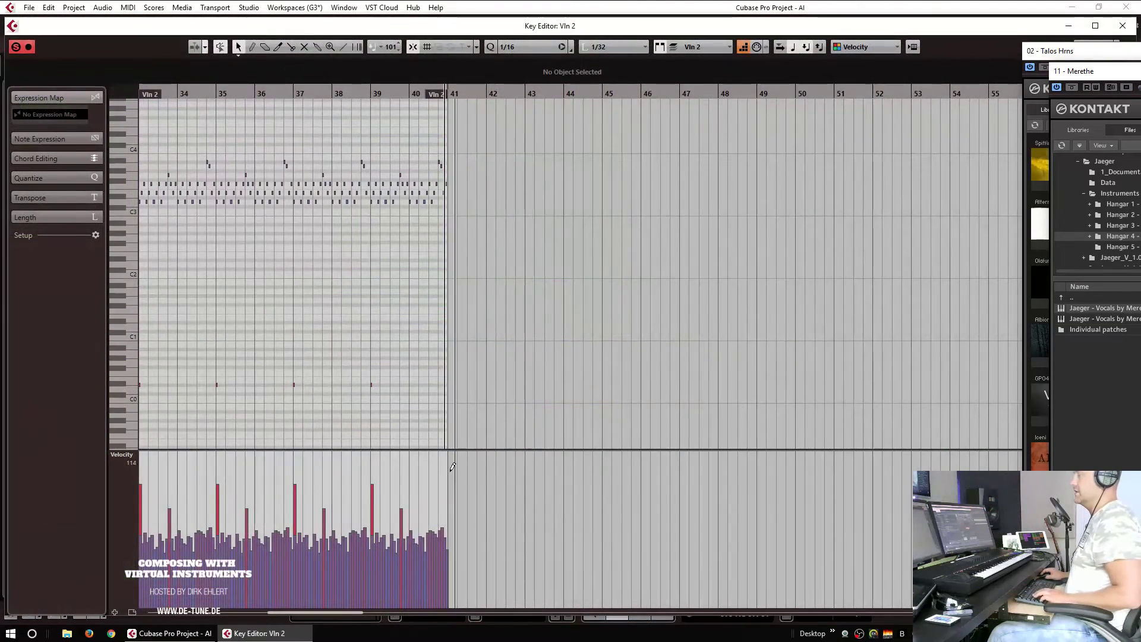
{"action": "left_click_drag", "start_coordinate": [445, 462], "coordinate": [445, 443]}
{"action": "key", "text": "Escape"}
Step: Glue the Vln 1 parts between bars 33 and 41 into a single part
{"action": "left_click", "coordinate": [602, 134]}
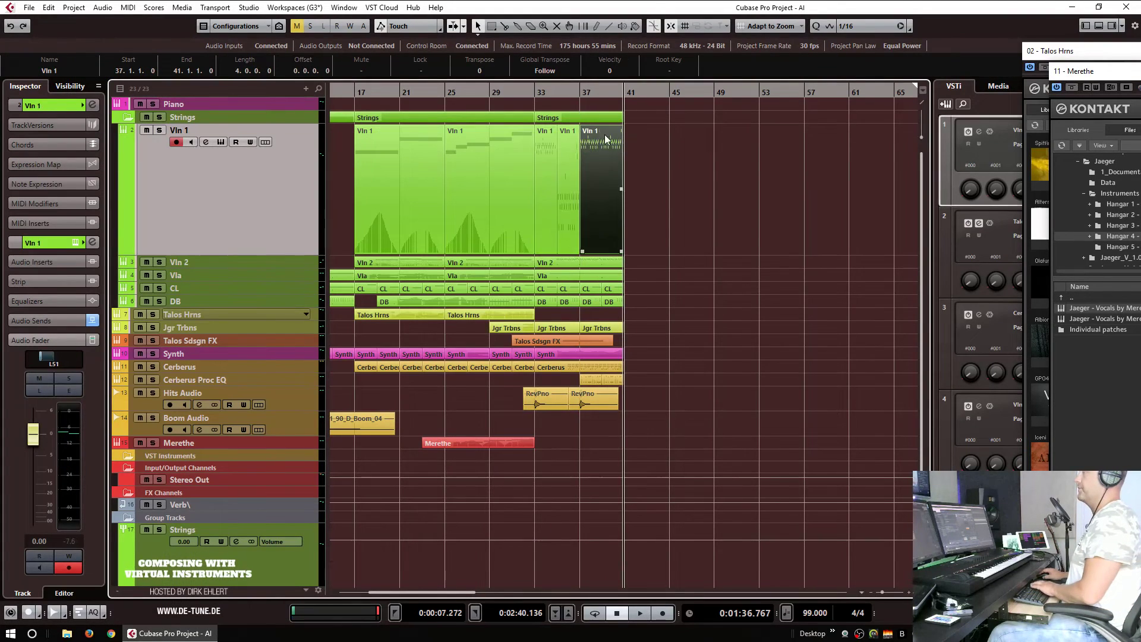
{"action": "key", "text": "4"}
{"action": "left_click", "coordinate": [547, 154]}
{"action": "key", "text": "1"}
Step: Open the glued Vln 1 part and tilt the velocities of all its notes upward toward bar 41
{"action": "double_click", "coordinate": [572, 151]}
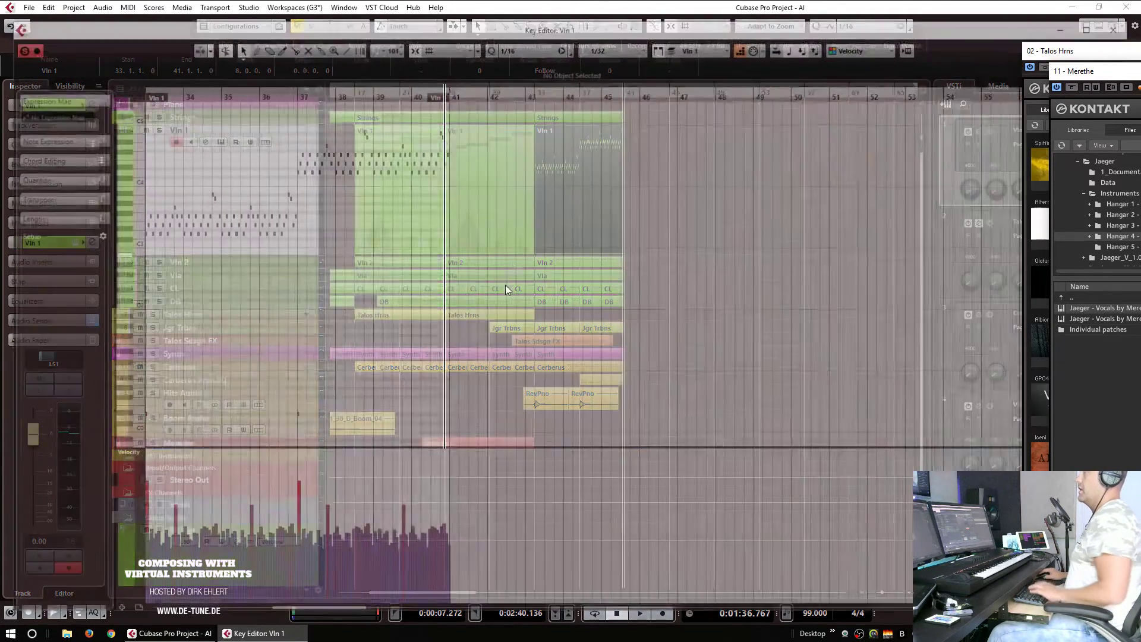
{"action": "key", "text": "ctrl+a"}
{"action": "left_click_drag", "start_coordinate": [445, 457], "coordinate": [439, 438]}
Step: Lower the velocities of the Vln 1 notes just after the start of bar 37 and close the editor
{"action": "left_click", "coordinate": [296, 485]}
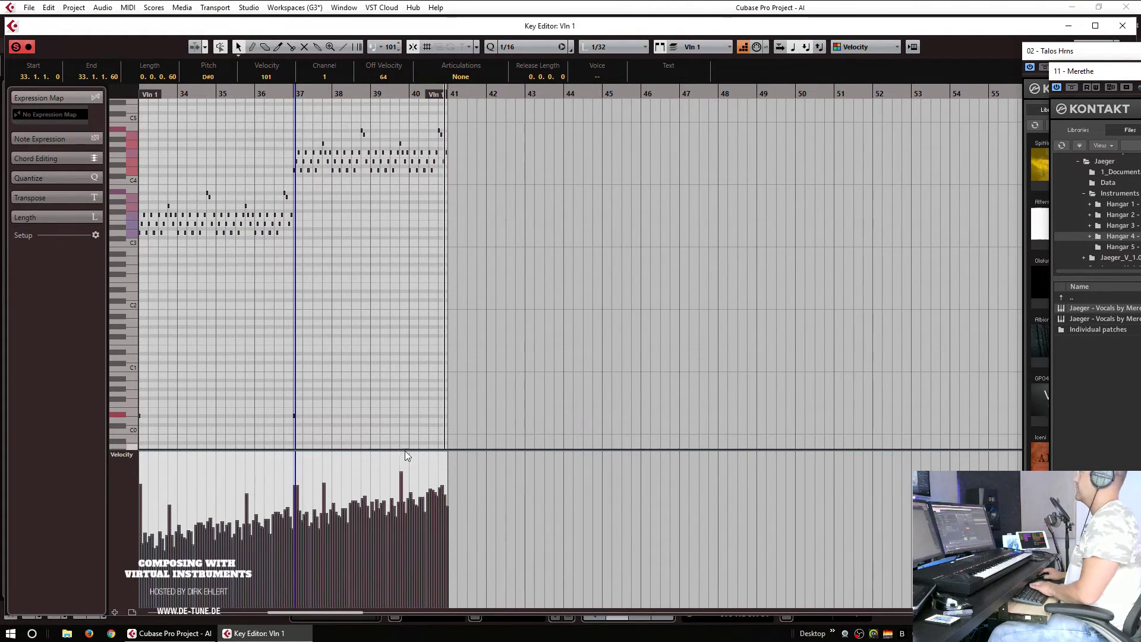
{"action": "left_click", "coordinate": [298, 501]}
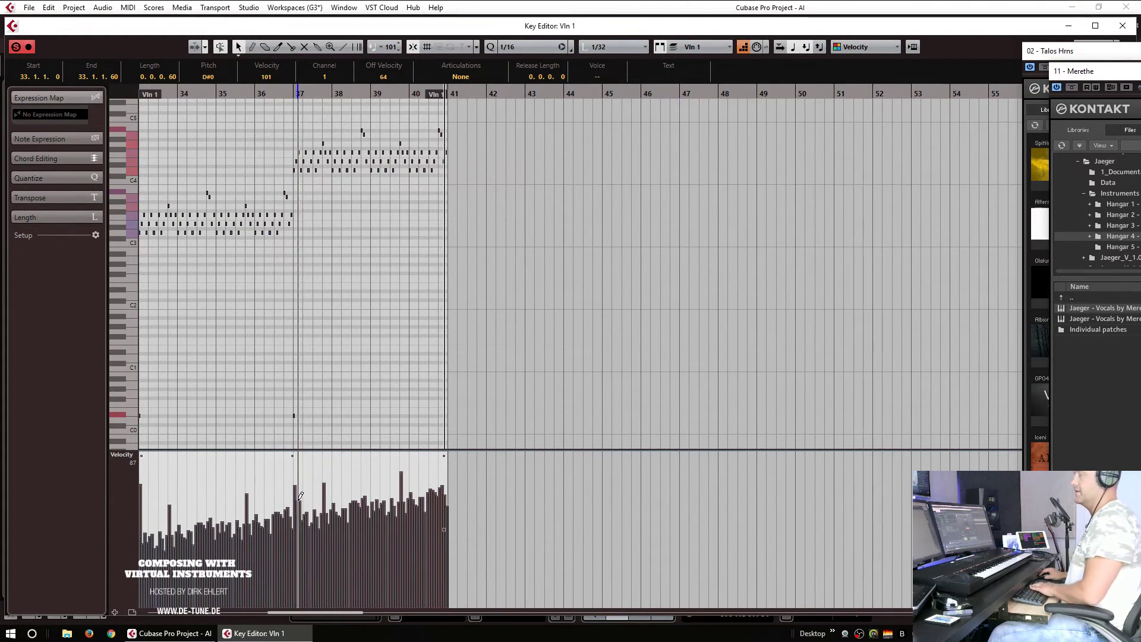
{"action": "key", "text": "h"}
{"action": "key", "text": "h"}
{"action": "key", "text": "h"}
{"action": "key", "text": "h"}
{"action": "key", "text": "h"}
{"action": "key", "text": "h"}
{"action": "key", "text": "h"}
{"action": "key", "text": "h"}
{"action": "key", "text": "h"}
{"action": "key", "text": "h"}
{"action": "key", "text": "h"}
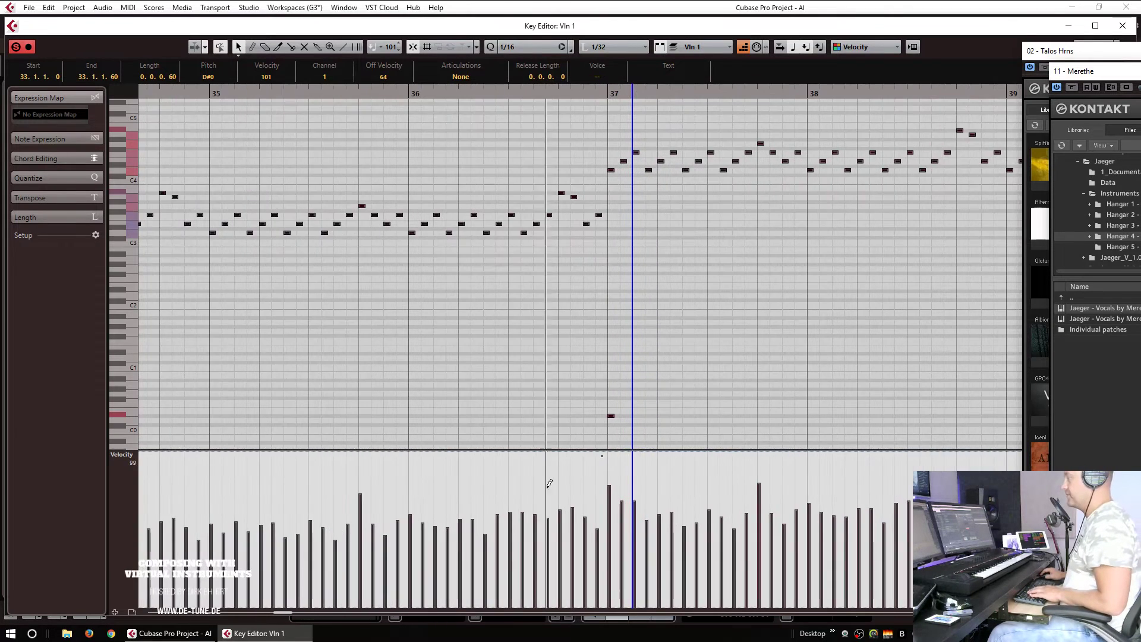
{"action": "left_click_drag", "start_coordinate": [618, 512], "coordinate": [637, 516]}
{"action": "key", "text": "Return"}
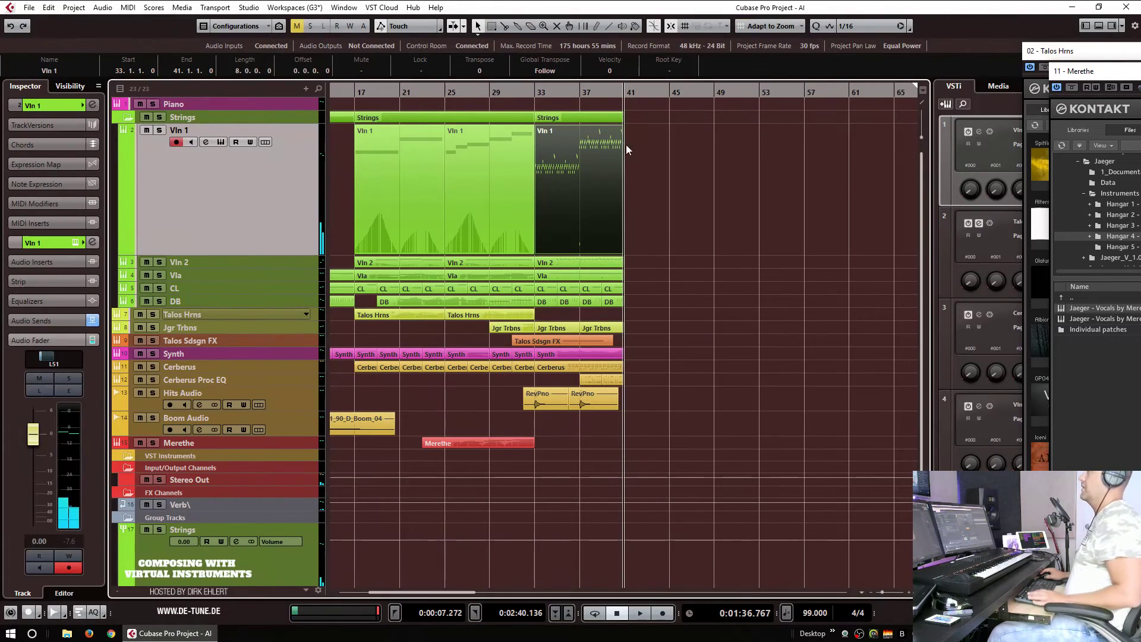
Step: Play the full arrangement from bar 33
{"action": "left_click", "coordinate": [532, 100]}
{"action": "key", "text": "space"}
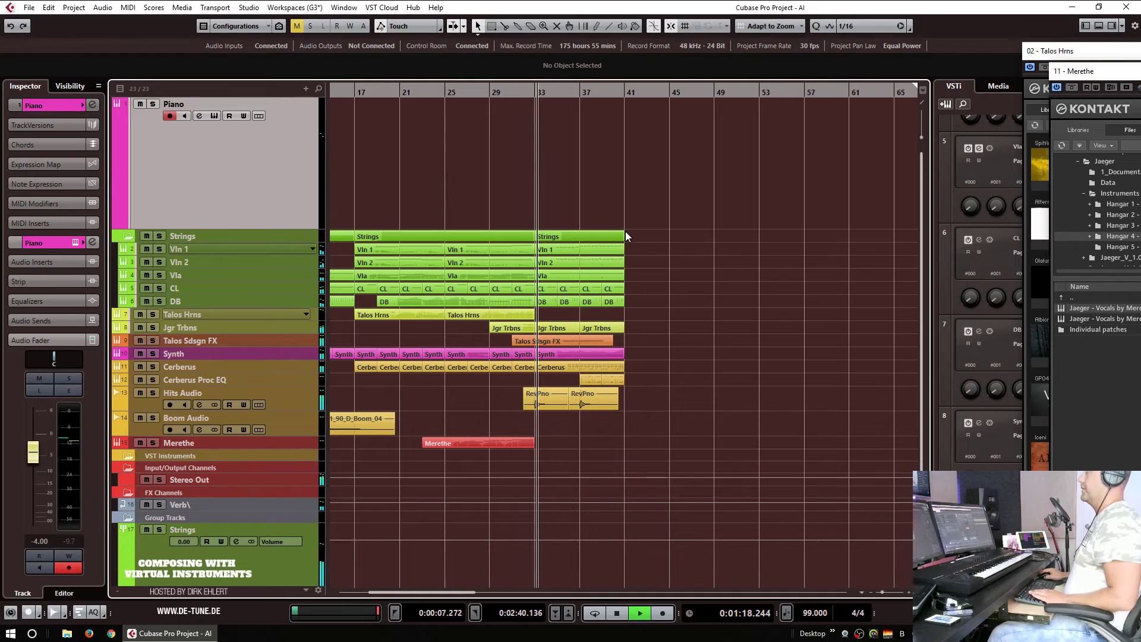
{"action": "key", "text": "g"}
{"action": "key", "text": "g"}
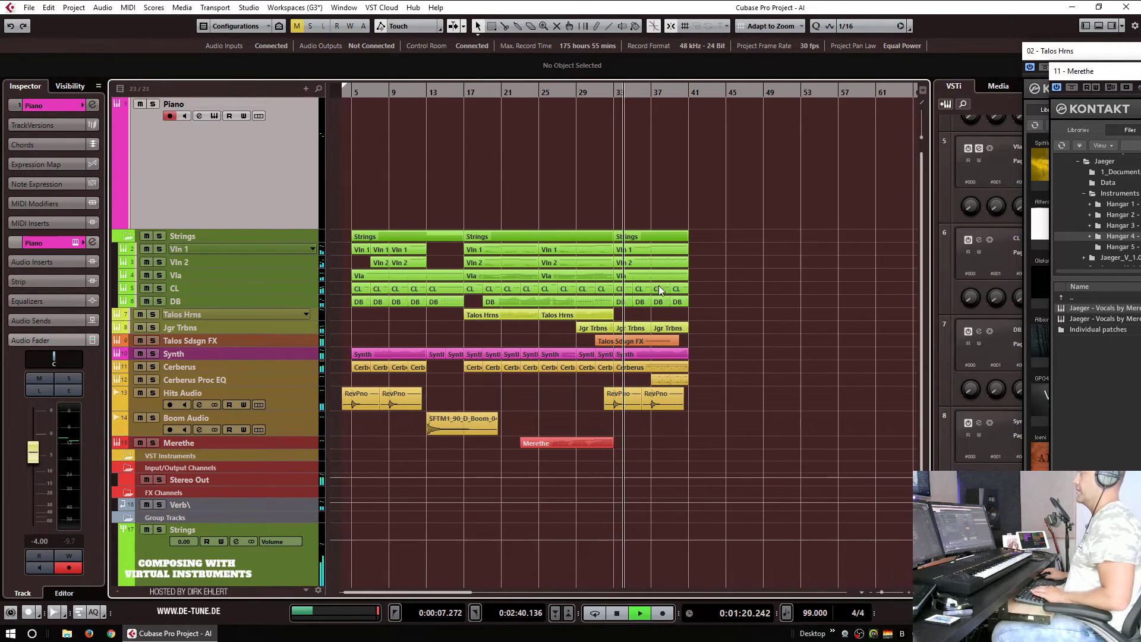
{"action": "key", "text": "h"}
{"action": "key", "text": "h"}
{"action": "key", "text": "h"}
{"action": "key", "text": "h"}
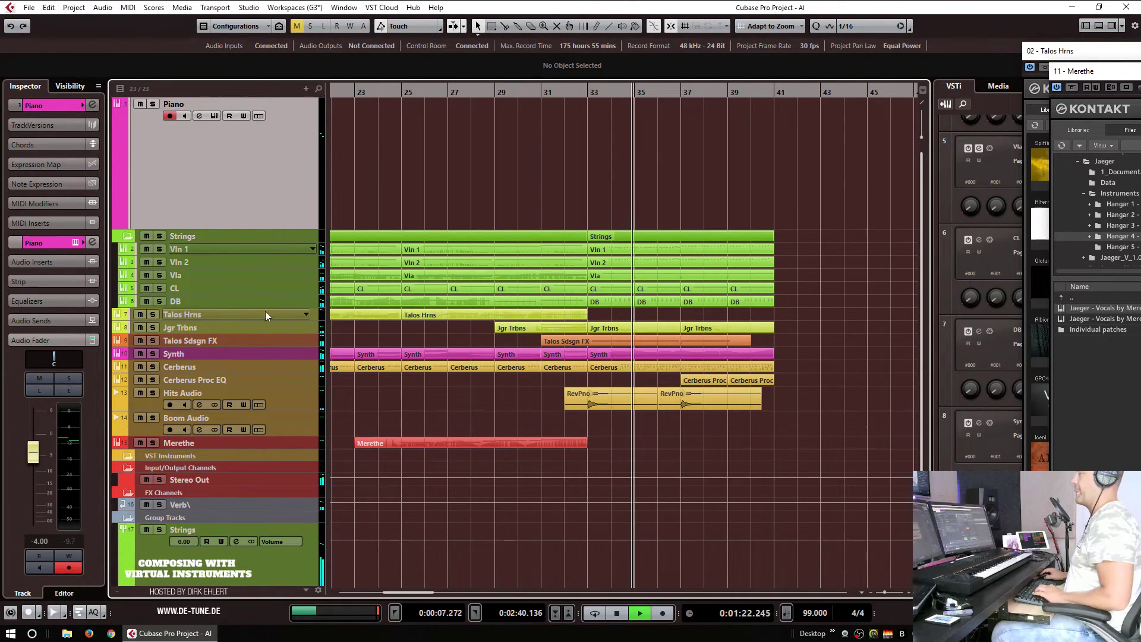
Step: Capture a live horn line on the Talos Hrns track over bars 37 to 41 and open the new part for editing
{"action": "left_click", "coordinate": [240, 314]}
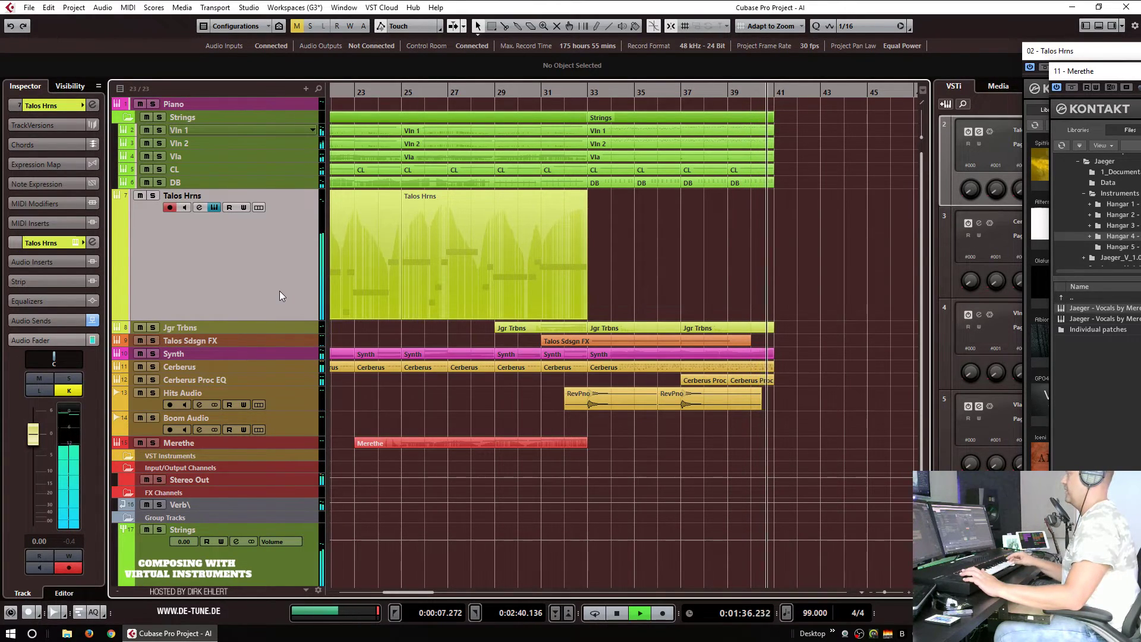
{"action": "key", "text": "space"}
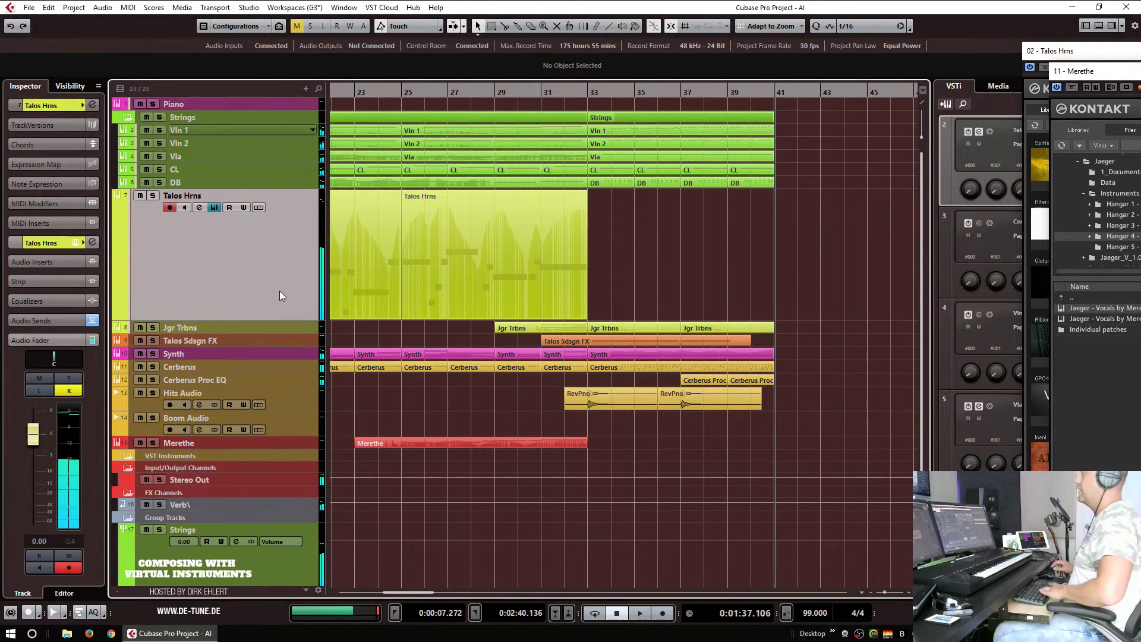
{"action": "double_click", "coordinate": [473, 277]}
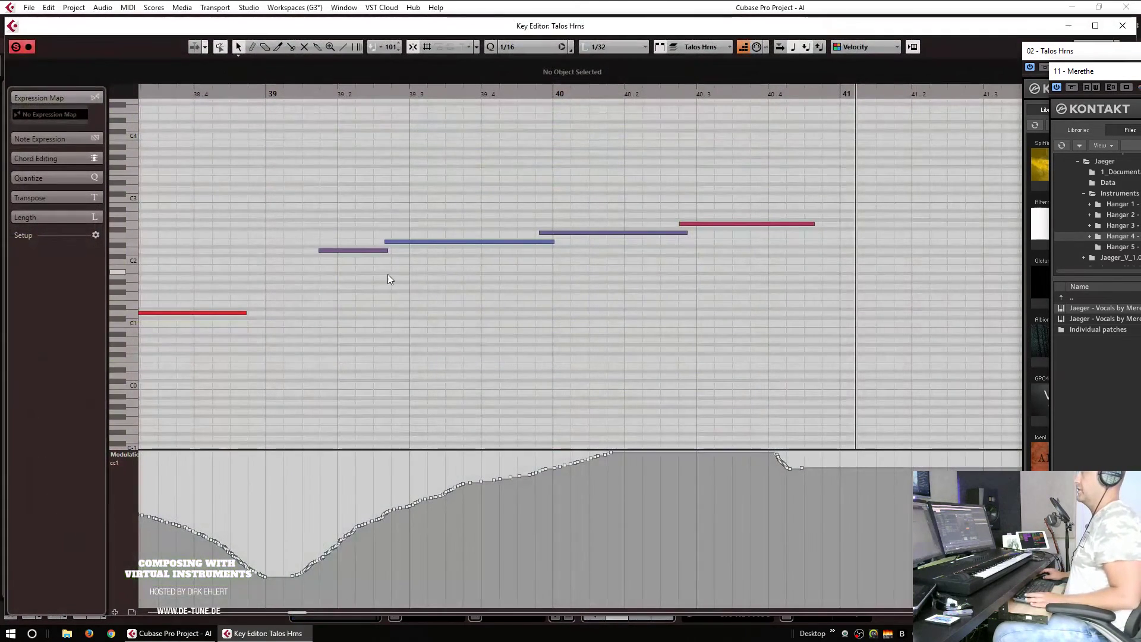
Step: Set the quantize value to 1/4 and extend the D2 horn note backward to start at bar 39
{"action": "scroll", "coordinate": [583, 333], "scroll_direction": "left", "scroll_amount": 3}
{"action": "left_click", "coordinate": [517, 47]}
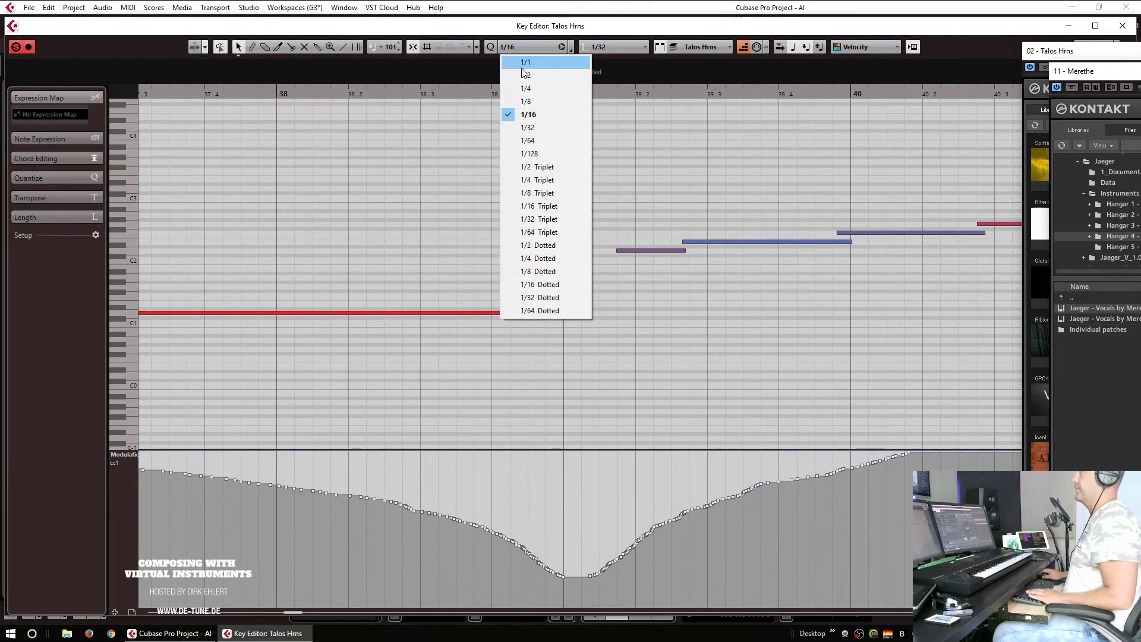
{"action": "left_click", "coordinate": [540, 101]}
{"action": "left_click", "coordinate": [525, 47]}
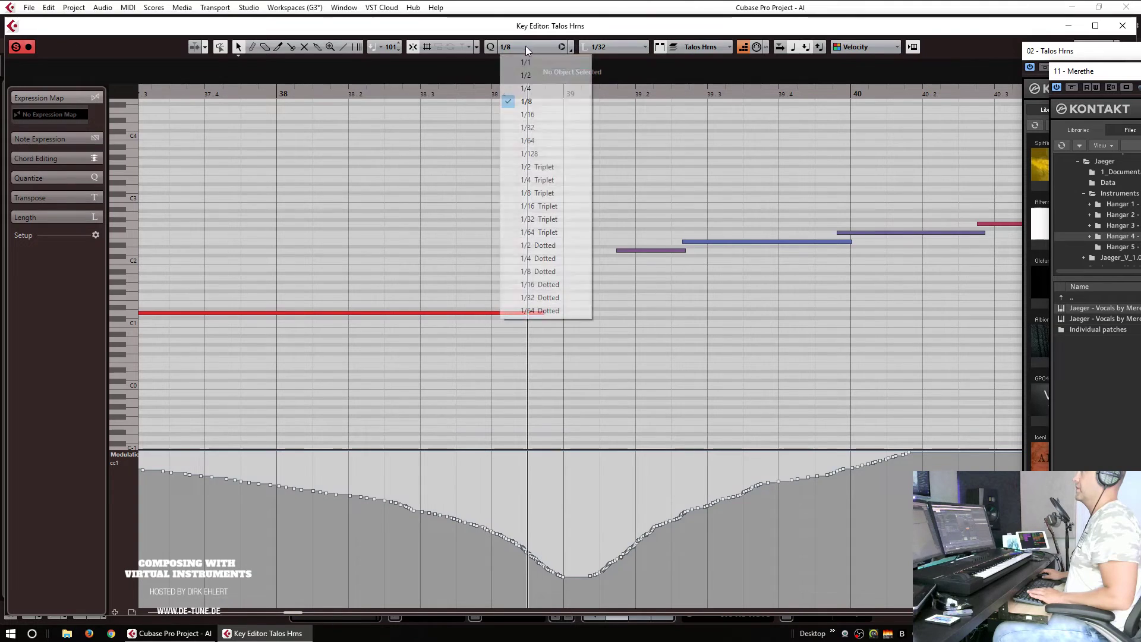
{"action": "left_click", "coordinate": [551, 88]}
{"action": "key", "text": "g"}
{"action": "key", "text": "g"}
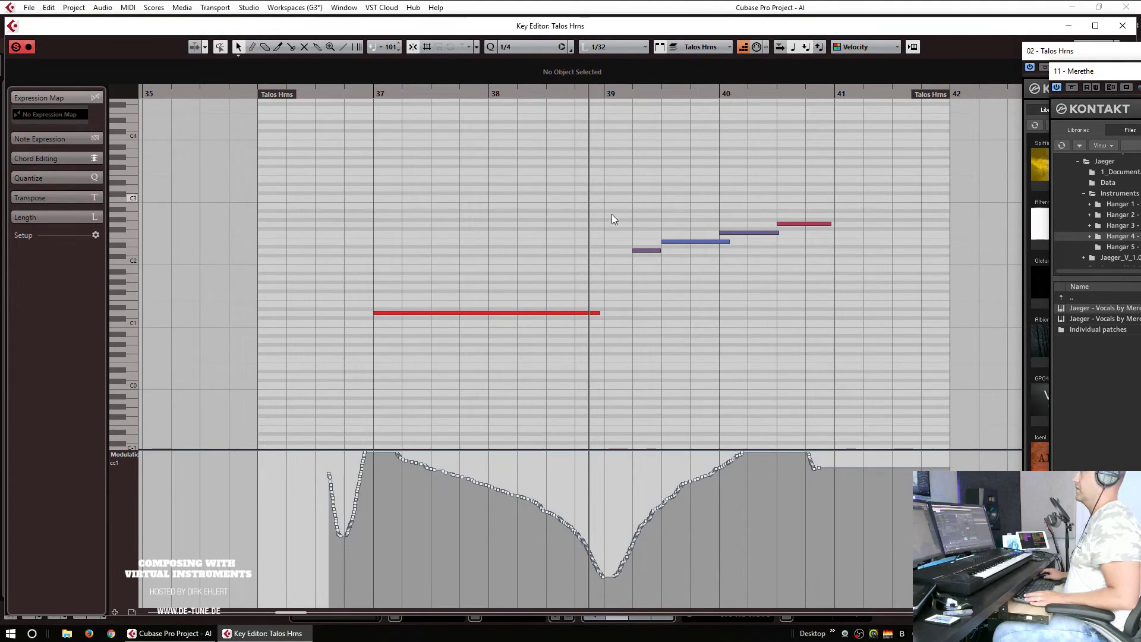
{"action": "left_click_drag", "start_coordinate": [633, 252], "coordinate": [606, 253]}
Step: Audition the edited Talos Hrns line with the arrangement up to bar 41 and close the editor
{"action": "key", "text": "space"}
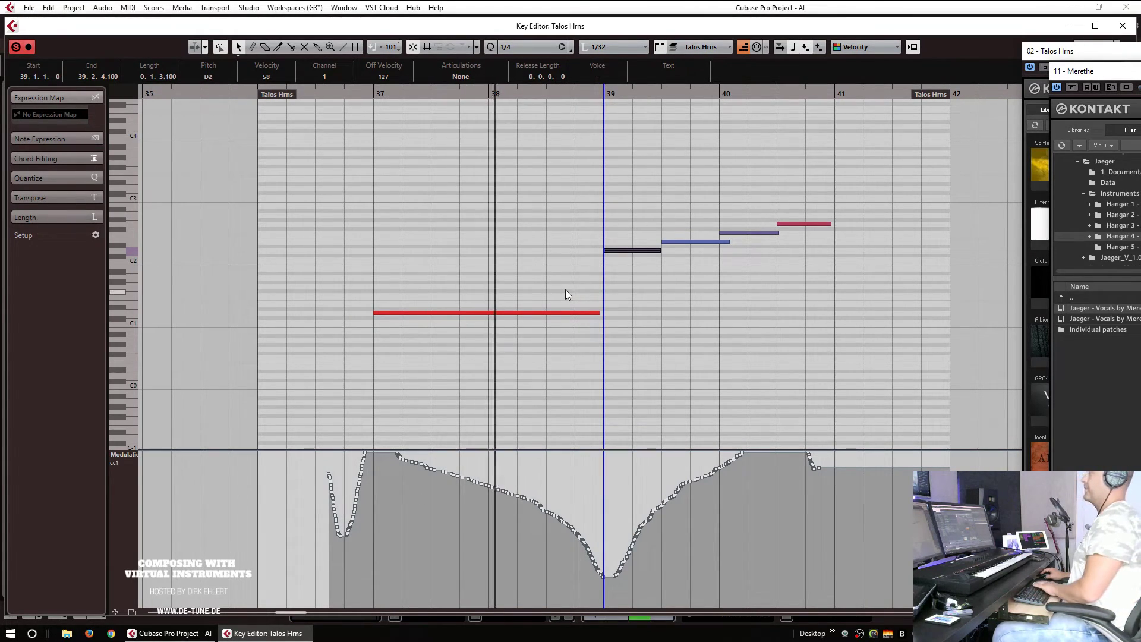
{"action": "key", "text": "Escape"}
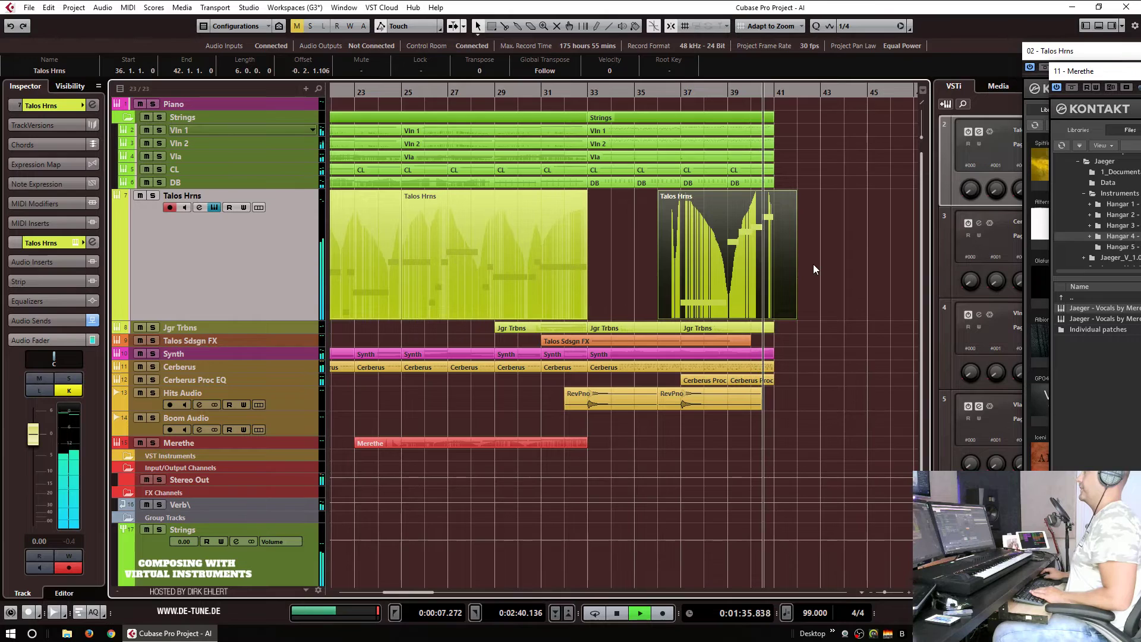
{"action": "key", "text": "space"}
Step: Shorten the new Talos Hrns part so that it ends at bar 41
{"action": "left_click", "coordinate": [804, 312]}
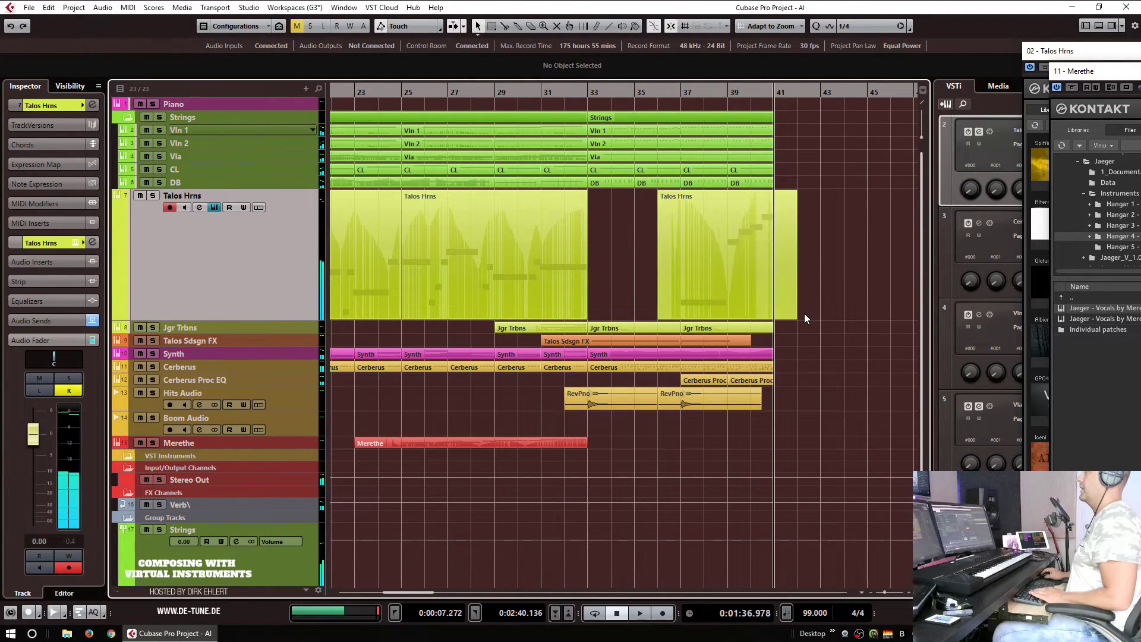
{"action": "left_click_drag", "start_coordinate": [796, 316], "coordinate": [770, 316]}
{"action": "key", "text": "h"}
{"action": "key", "text": "h"}
{"action": "key", "text": "h"}
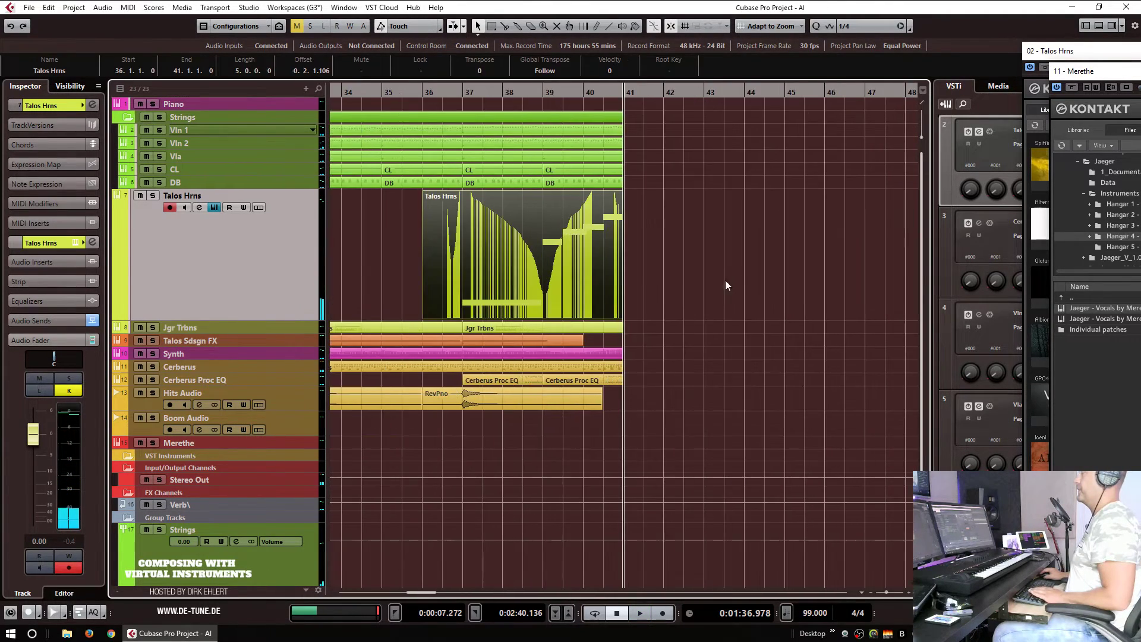
{"action": "key", "text": "h"}
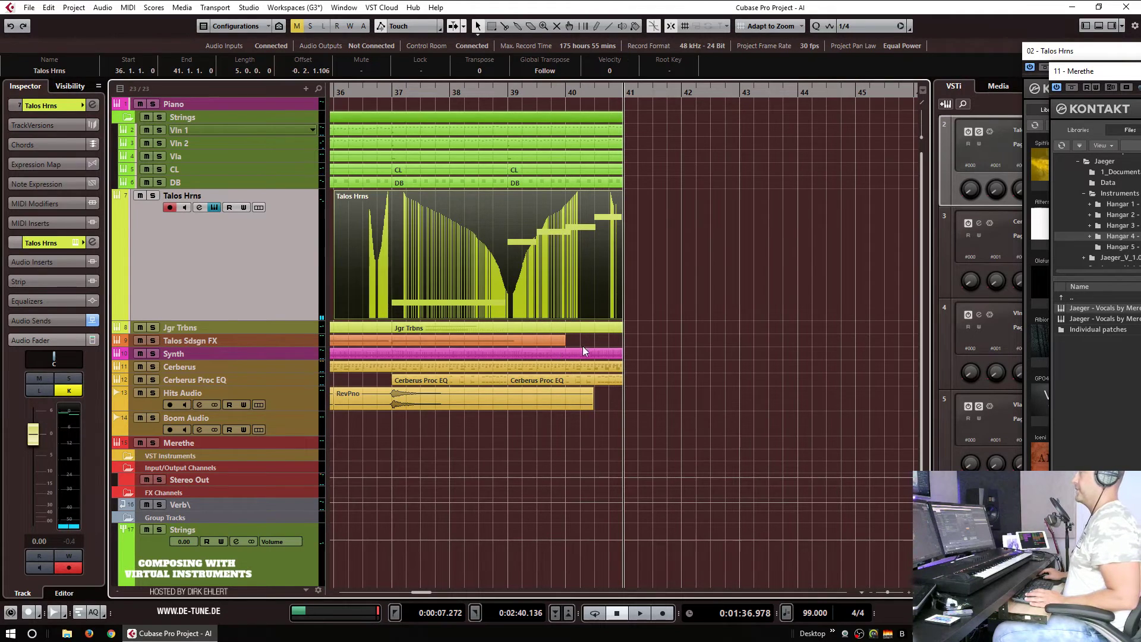
Step: Copy the last RevPno event on the Hits Audio track so that the copy starts at bar 40
{"action": "key", "text": "g"}
{"action": "key", "text": "g"}
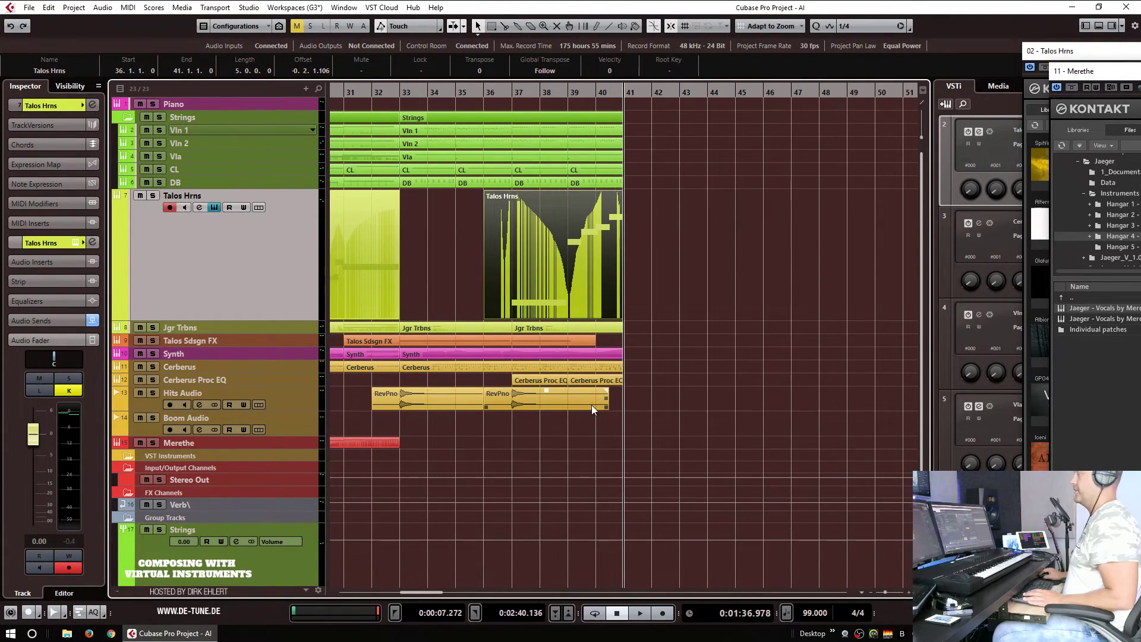
{"action": "left_click_drag", "start_coordinate": [526, 403], "coordinate": [636, 400]}
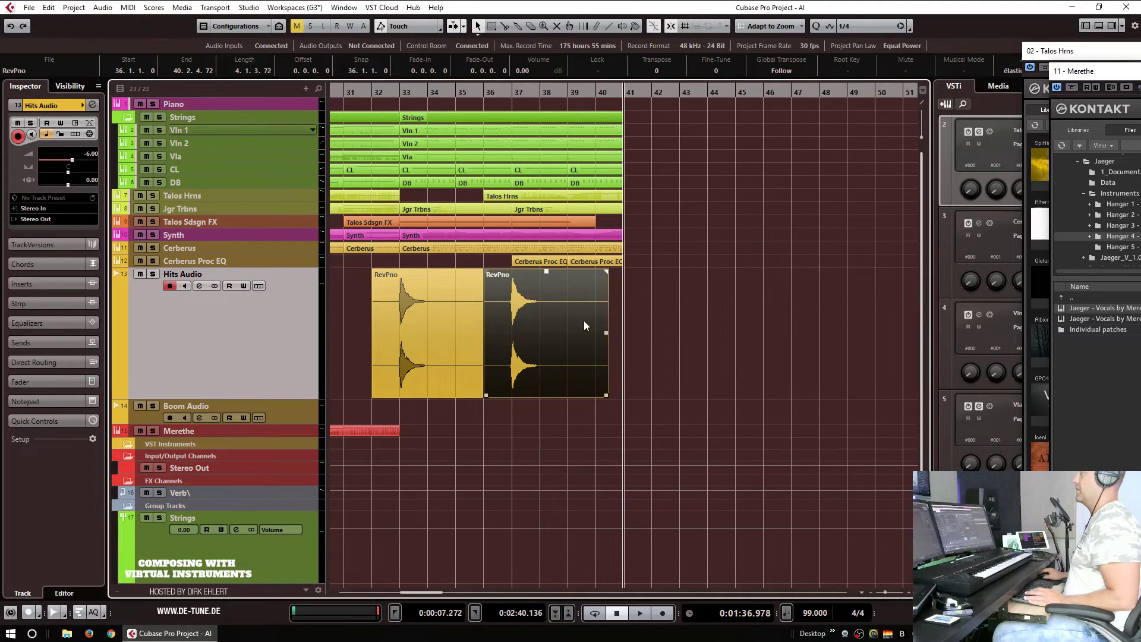
{"action": "left_click_drag", "start_coordinate": [551, 312], "coordinate": [672, 322]}
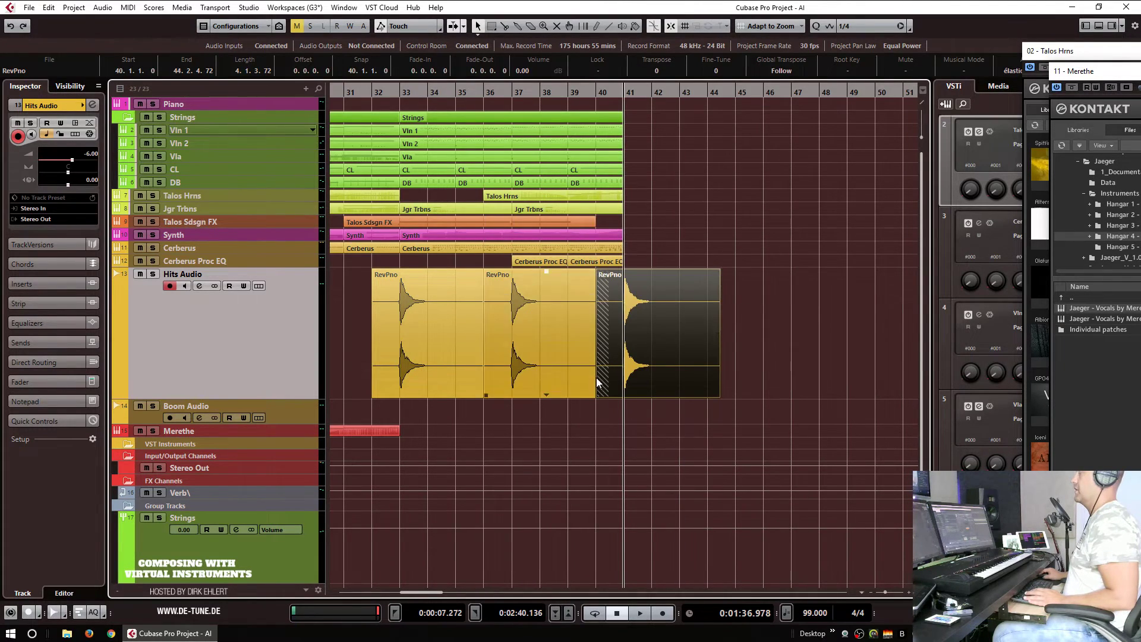
{"action": "left_click_drag", "start_coordinate": [604, 393], "coordinate": [621, 397]}
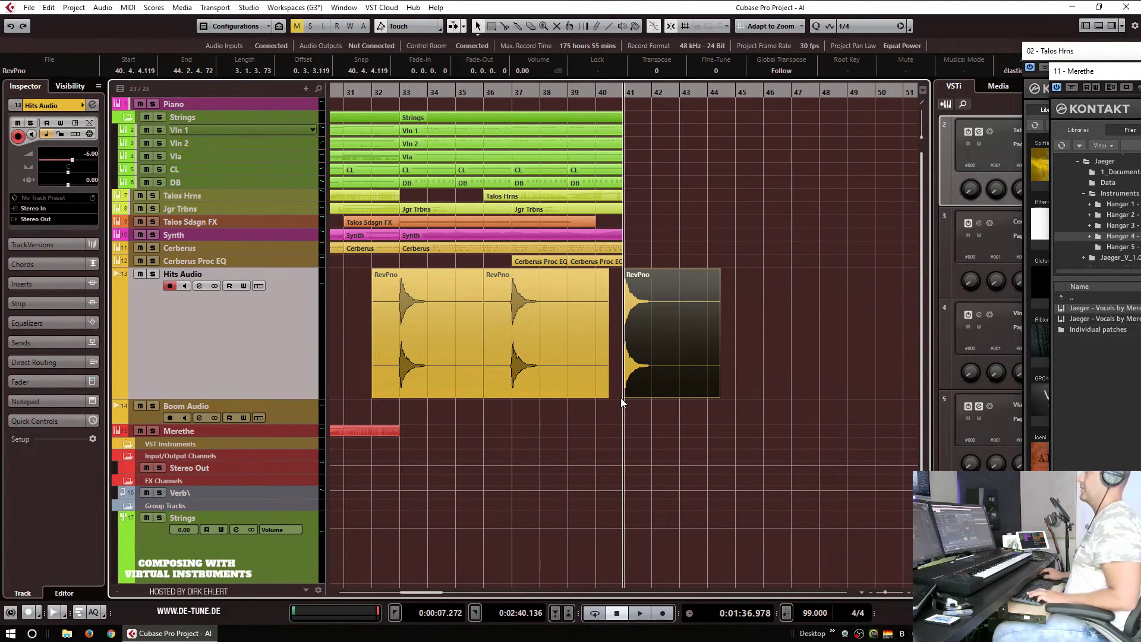
{"action": "key", "text": "ctrl+d"}
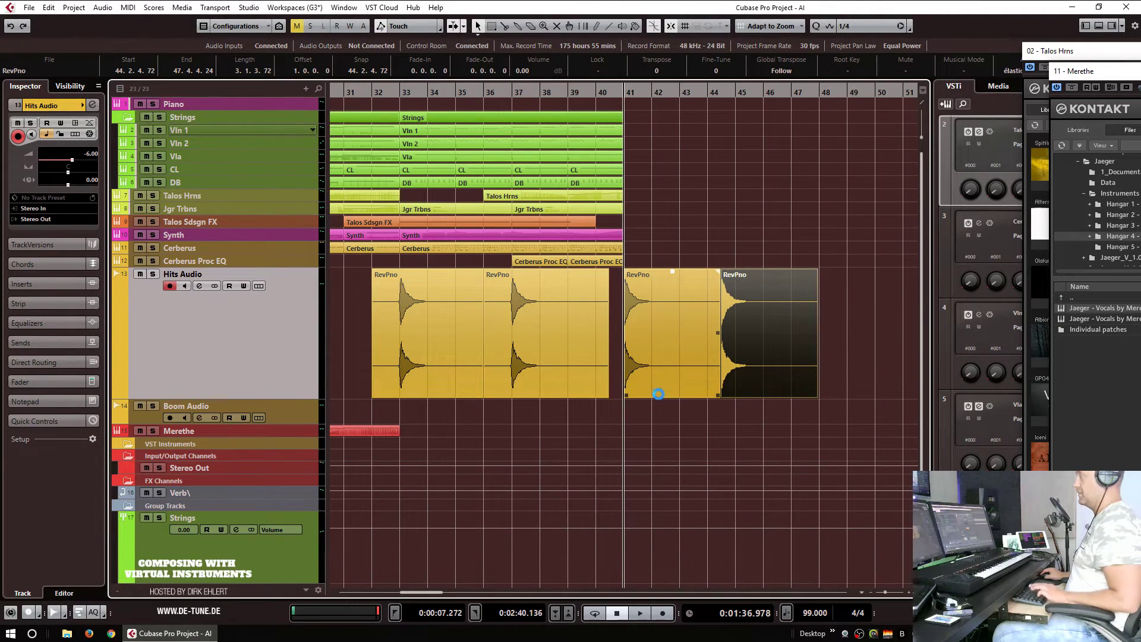
{"action": "left_click_drag", "start_coordinate": [624, 394], "coordinate": [597, 395]}
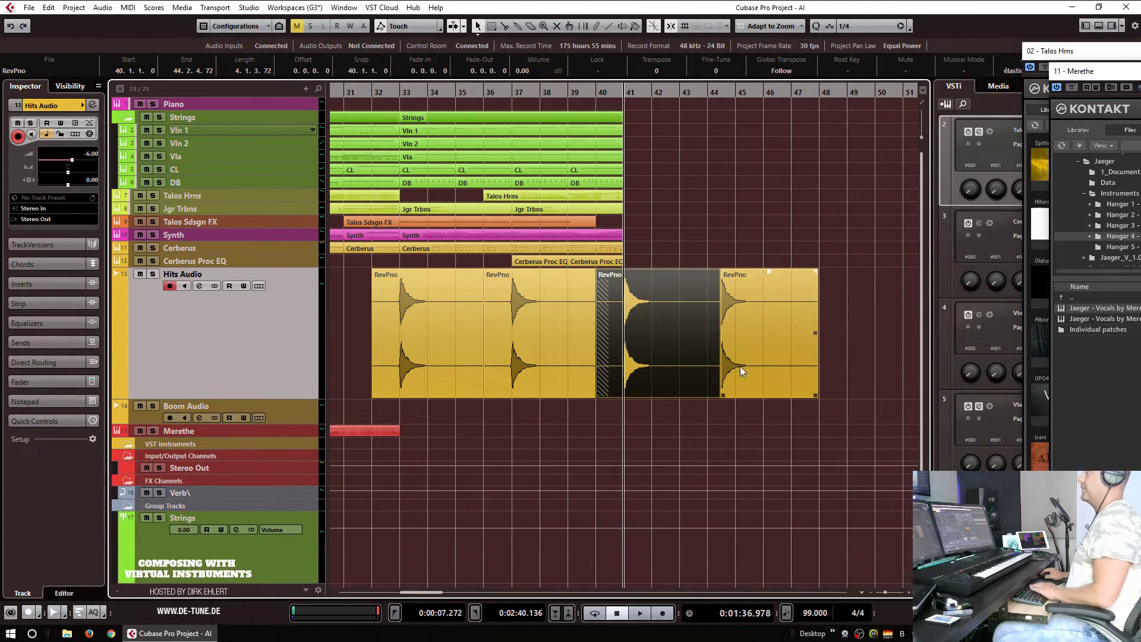
{"action": "key", "text": "Delete"}
Step: Play the whole cue from the left locator with the full arrangement in view
{"action": "key", "text": "g"}
{"action": "key", "text": "g"}
{"action": "key", "text": "g"}
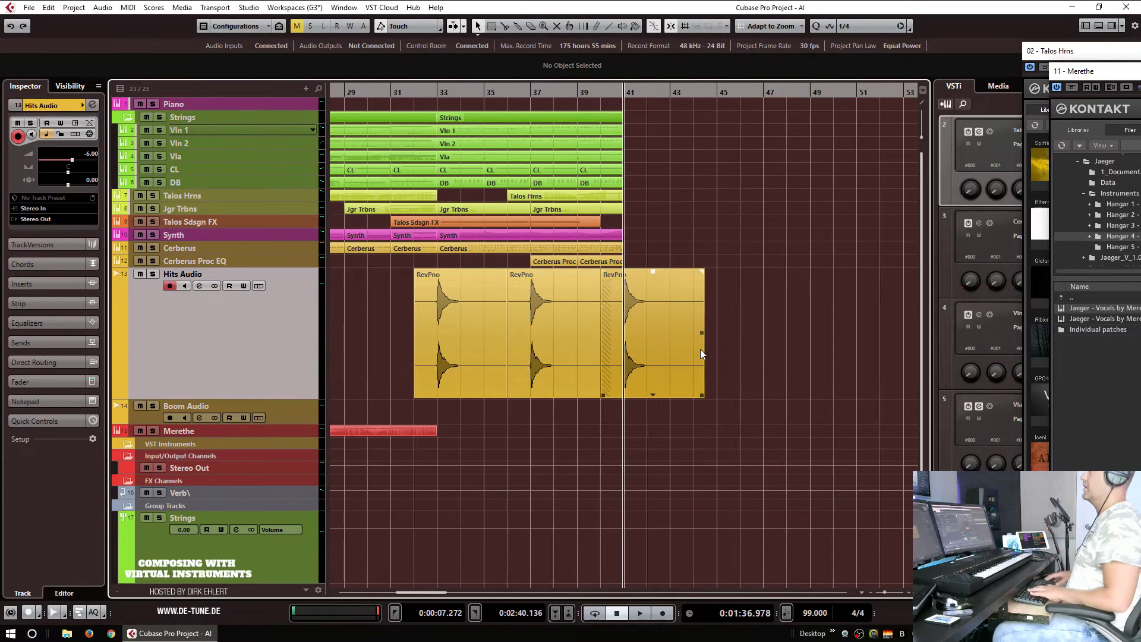
{"action": "key", "text": "KP_1"}
{"action": "key", "text": "g"}
{"action": "key", "text": "g"}
{"action": "key", "text": "g"}
{"action": "key", "text": "g"}
{"action": "key", "text": "g"}
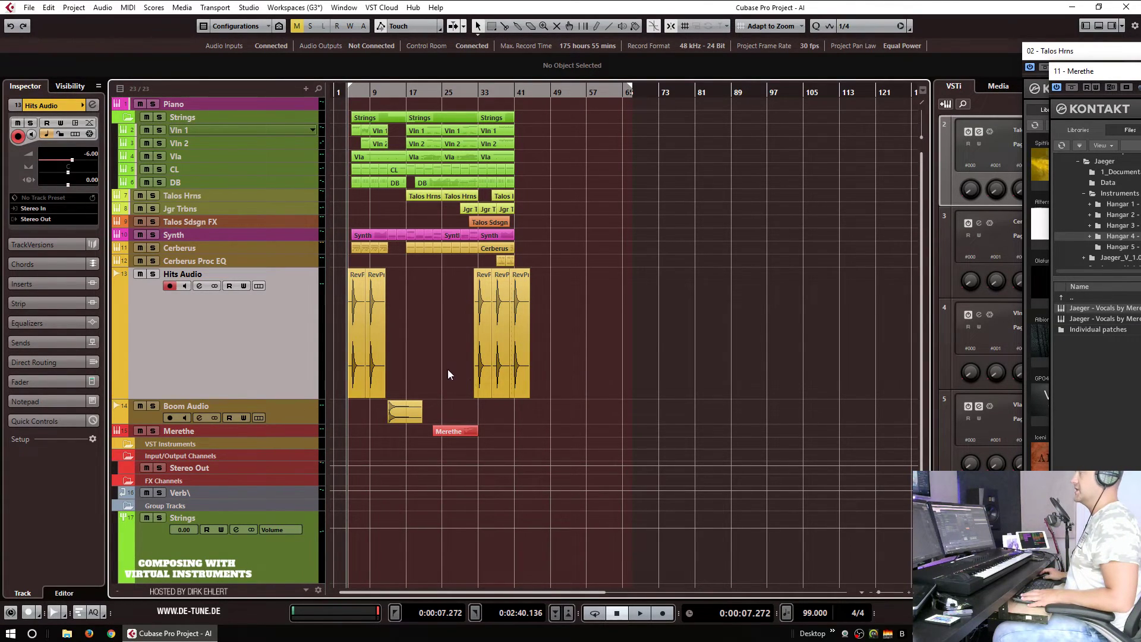
{"action": "key", "text": "space"}
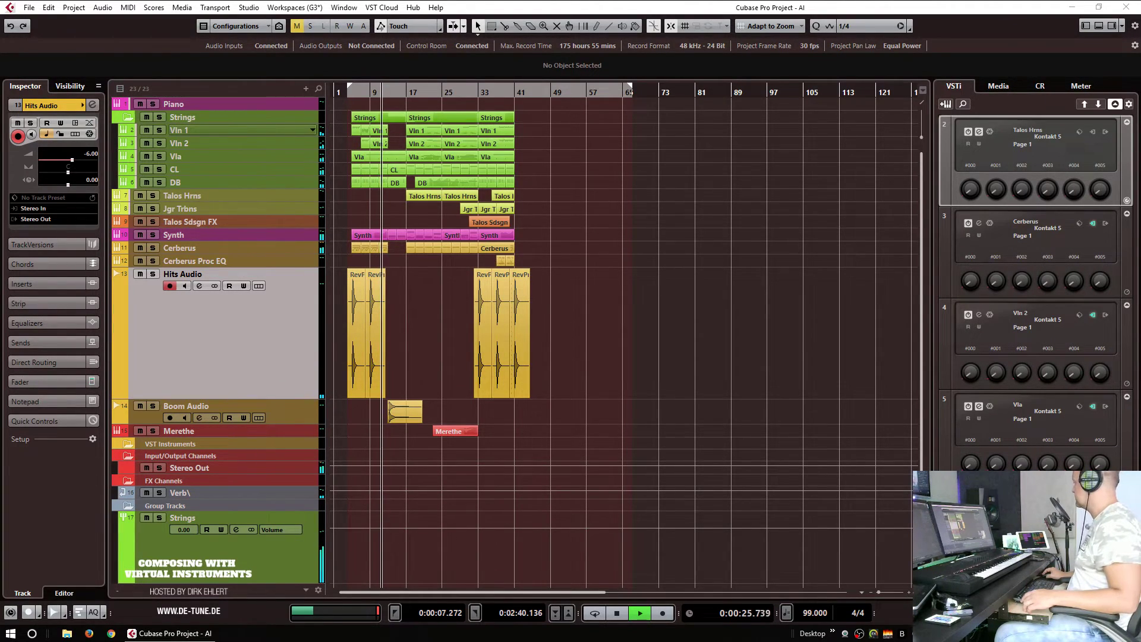
Step: Lower the volume of the Merethe vocal track to -2.32 while the cue plays
{"action": "key", "text": "alt+Tab"}
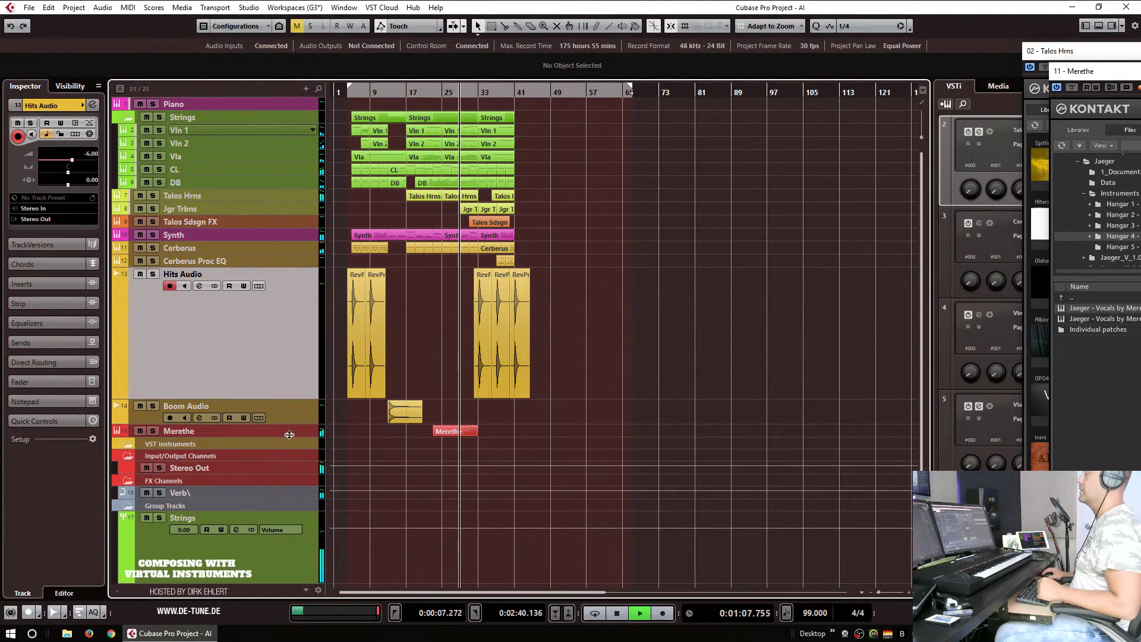
{"action": "left_click", "coordinate": [269, 430]}
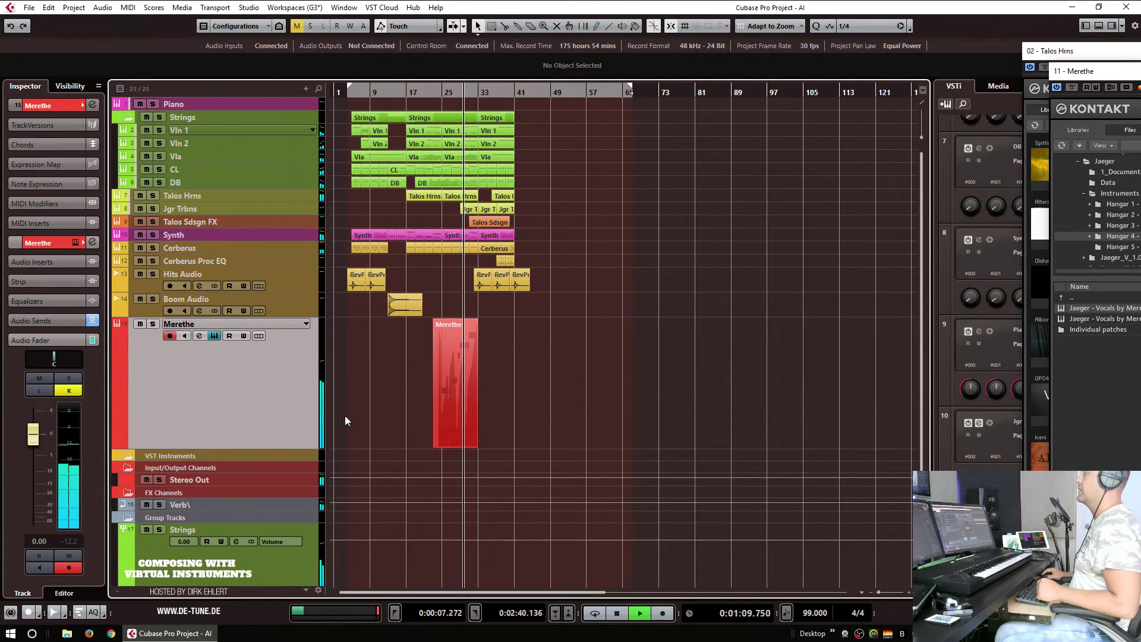
{"action": "left_click_drag", "start_coordinate": [33, 438], "coordinate": [34, 450]}
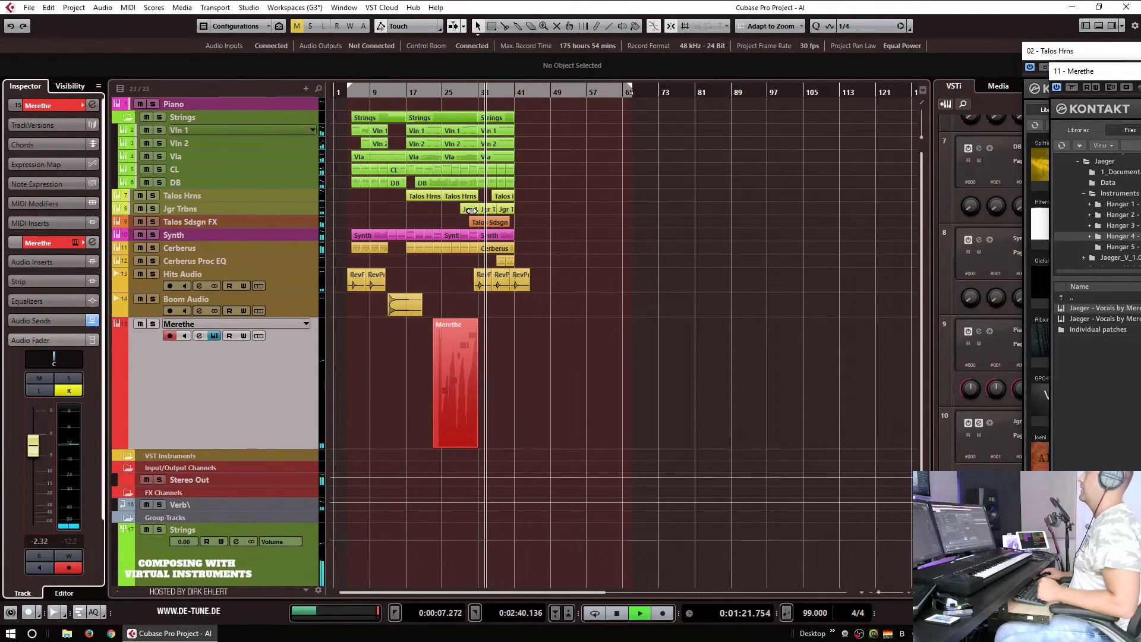
Step: Listen to the rest of the cue up to bar 41 with the Talos Sdsgn FX track selected, and stop playback there
{"action": "key", "text": "h"}
{"action": "key", "text": "h"}
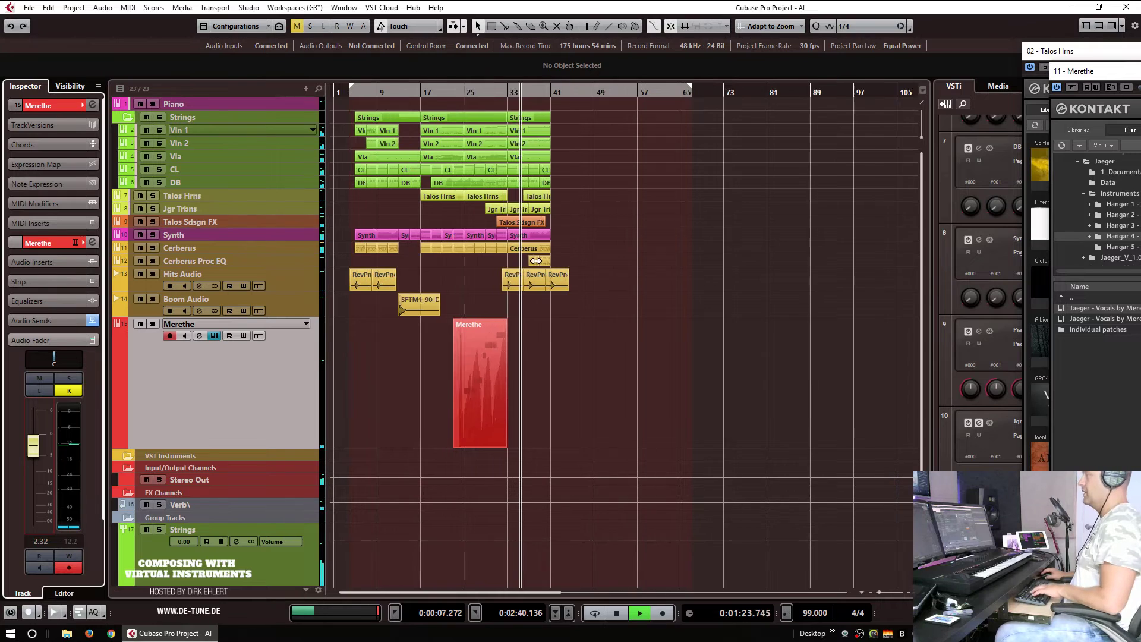
{"action": "key", "text": "h"}
{"action": "key", "text": "h"}
{"action": "key", "text": "h"}
{"action": "key", "text": "h"}
{"action": "key", "text": "h"}
{"action": "key", "text": "h"}
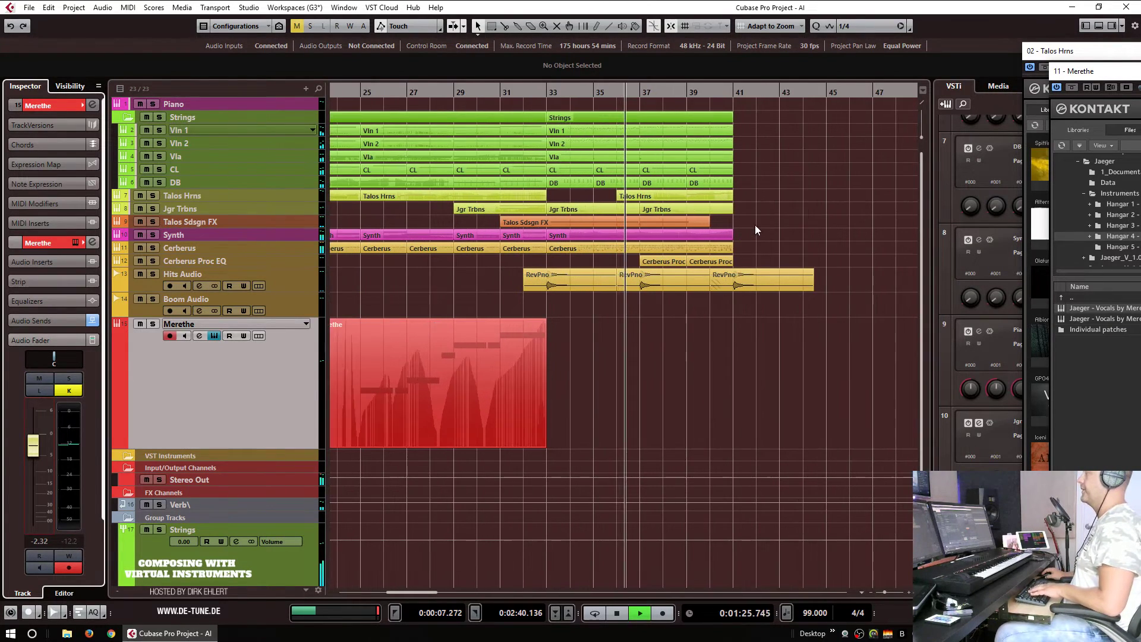
{"action": "left_click", "coordinate": [782, 224]}
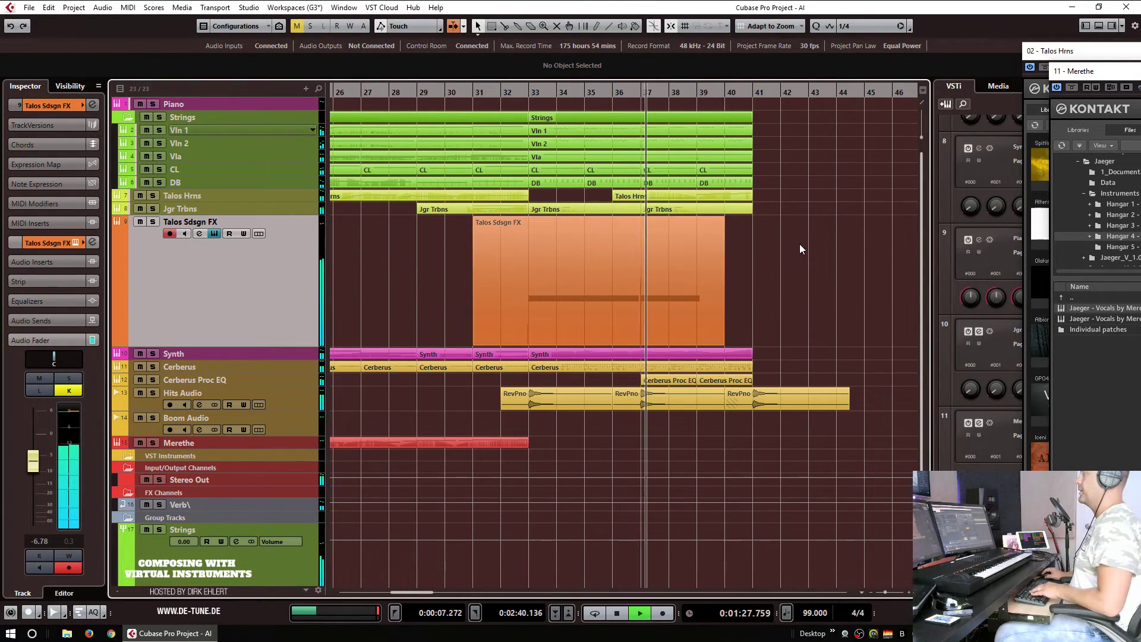
{"action": "key", "text": "g"}
{"action": "key", "text": "g"}
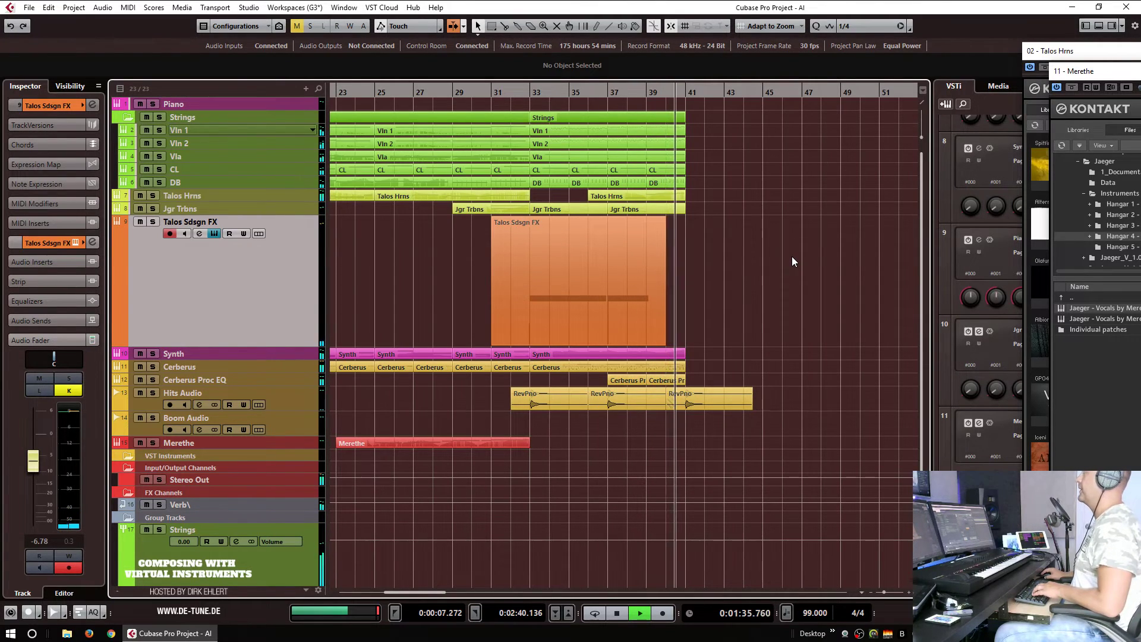
{"action": "key", "text": "space"}
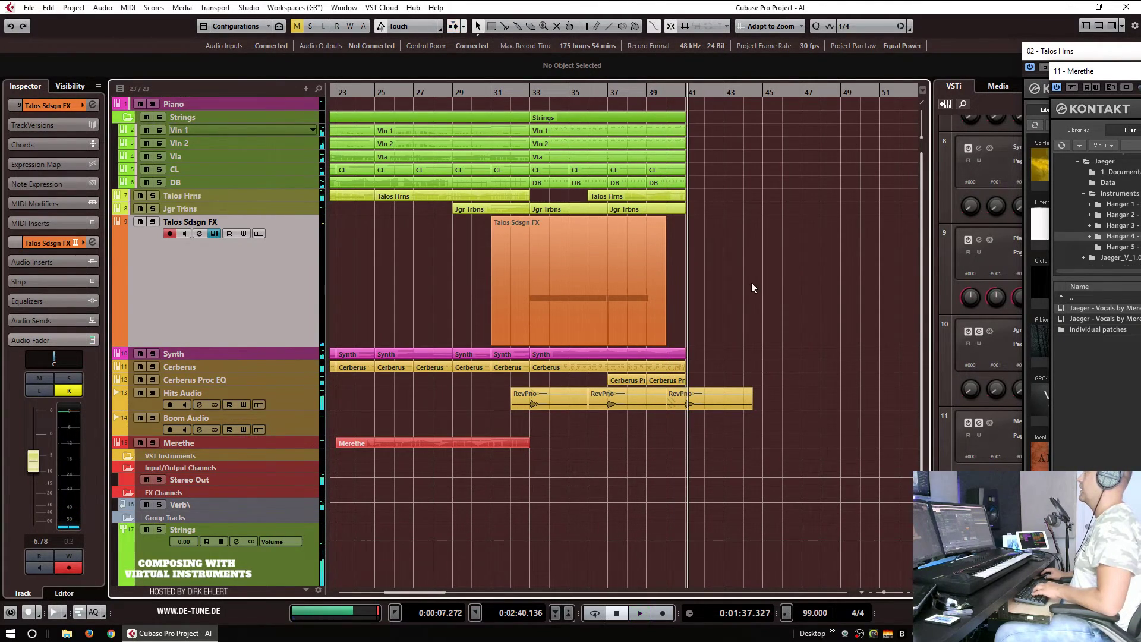
Step: Add an empty Vln 1 part over bars 41 to 49 and open it for editing with the quantize value at 1/16
{"action": "key", "text": "h"}
{"action": "key", "text": "h"}
{"action": "key", "text": "h"}
{"action": "key", "text": "h"}
{"action": "key", "text": "h"}
{"action": "key", "text": "g"}
{"action": "key", "text": "g"}
{"action": "left_click", "coordinate": [240, 134]}
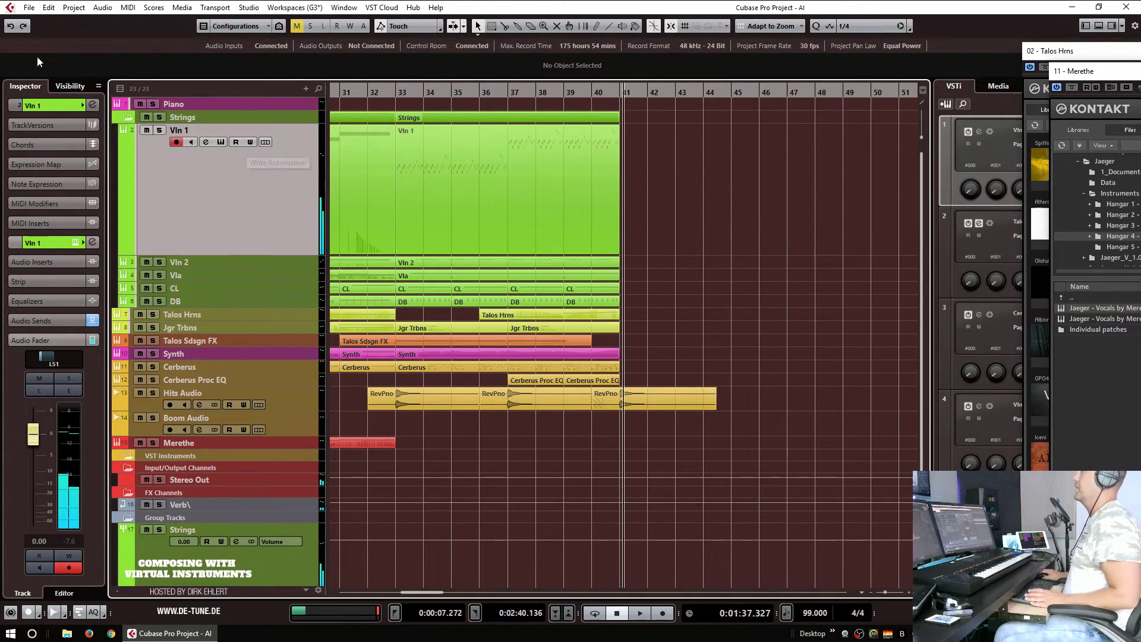
{"action": "left_click_drag", "start_coordinate": [621, 182], "coordinate": [817, 182]}
{"action": "double_click", "coordinate": [671, 133]}
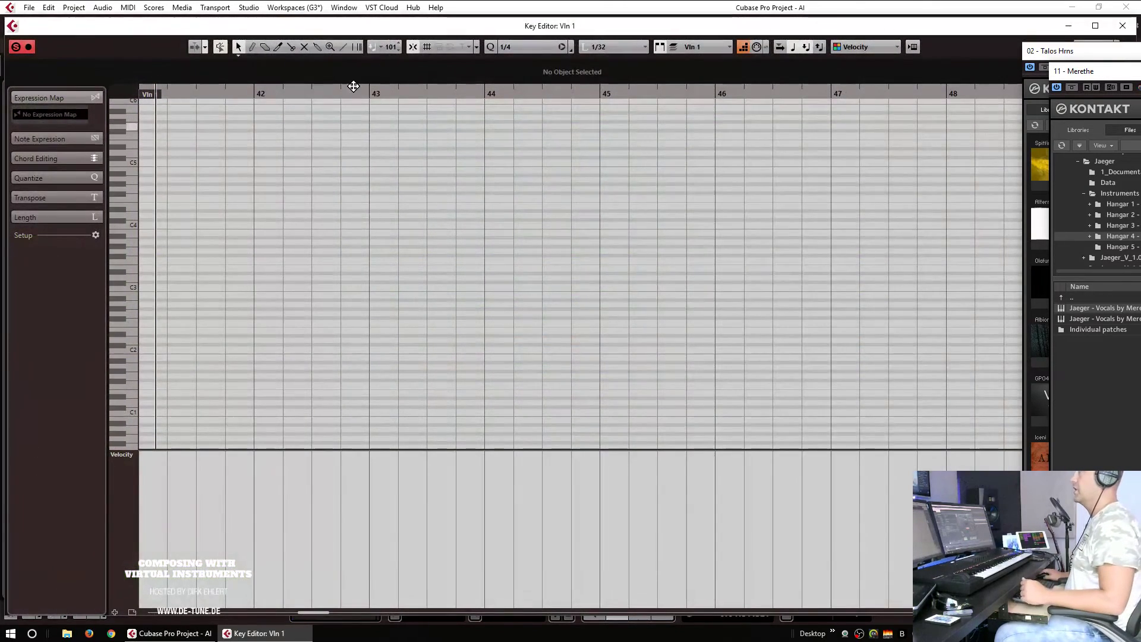
{"action": "left_click", "coordinate": [543, 46]}
{"action": "left_click", "coordinate": [568, 108]}
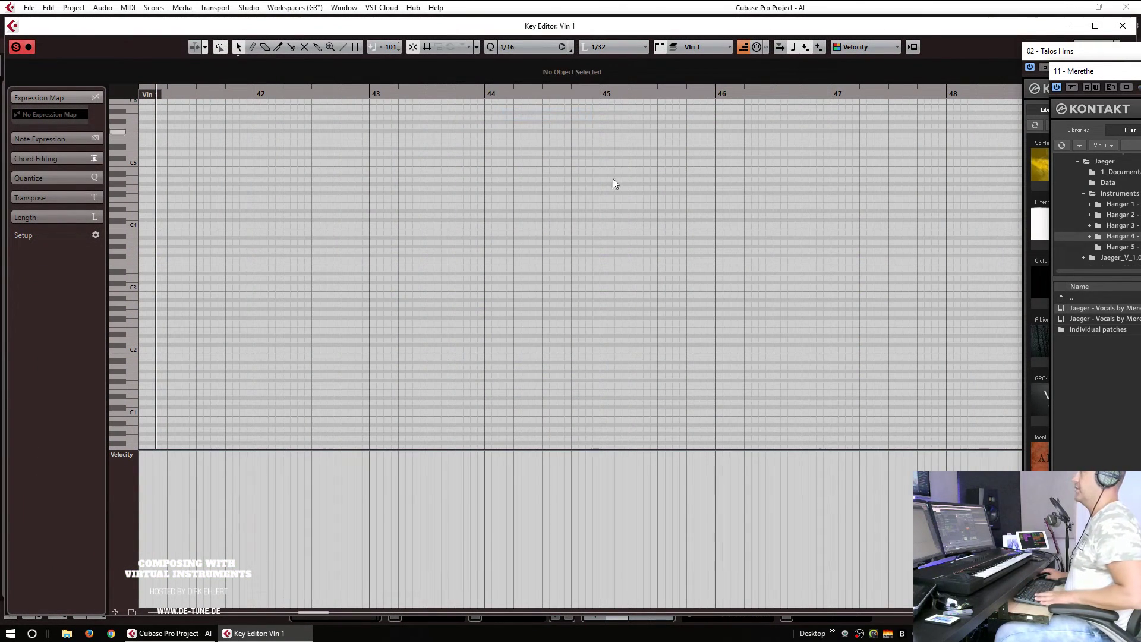
{"action": "scroll", "coordinate": [624, 172], "scroll_direction": "left", "scroll_amount": 3}
{"action": "left_click", "coordinate": [338, 187]}
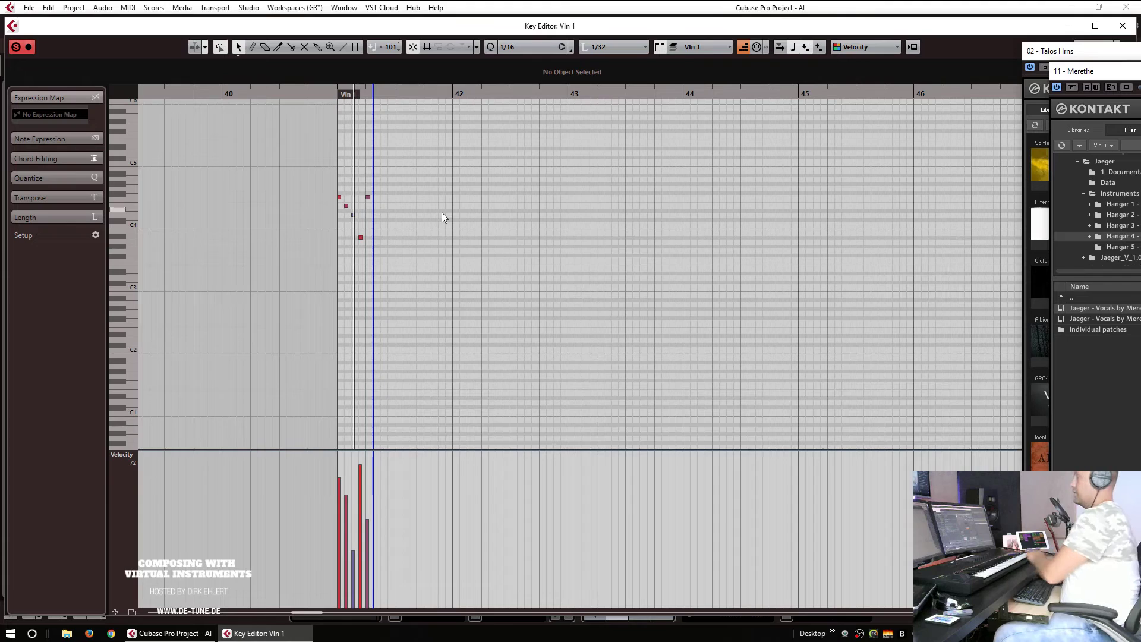
{"action": "left_click_drag", "start_coordinate": [445, 183], "coordinate": [273, 277]}
{"action": "key", "text": "Delete"}
Step: Step-enter a continuous sixteenth-note arpeggio from bar 41 to bar 49 in the Vln 1 part
{"action": "left_click", "coordinate": [339, 262]}
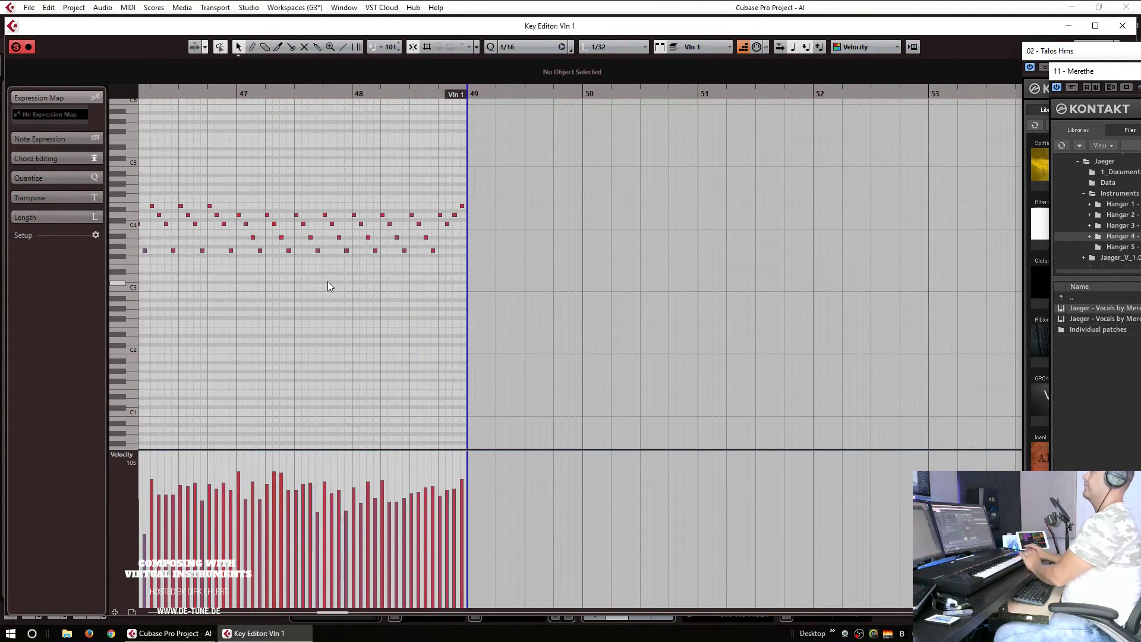
{"action": "scroll", "coordinate": [523, 414], "scroll_direction": "left", "scroll_amount": 4}
Step: Even out and raise the velocities of all Vln 1 notes in bars 41 to 49, bringing the first F4 to 113
{"action": "left_click", "coordinate": [540, 497]}
{"action": "left_click", "coordinate": [486, 504]}
{"action": "left_click", "coordinate": [335, 508]}
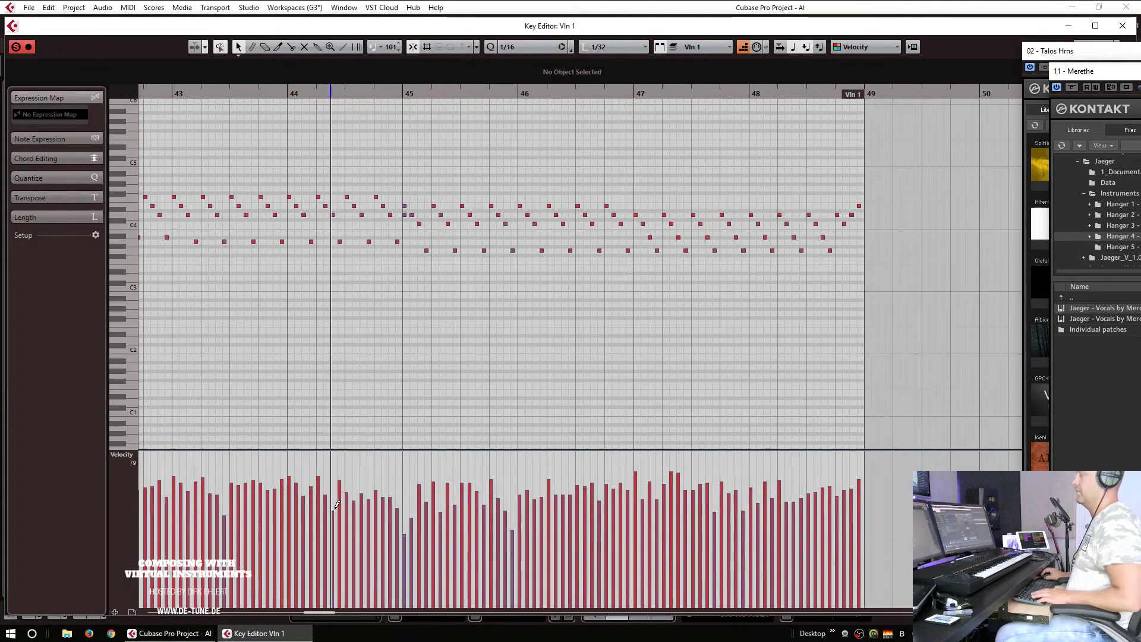
{"action": "key", "text": "g"}
{"action": "key", "text": "g"}
{"action": "key", "text": "g"}
{"action": "key", "text": "g"}
{"action": "key", "text": "ctrl+a"}
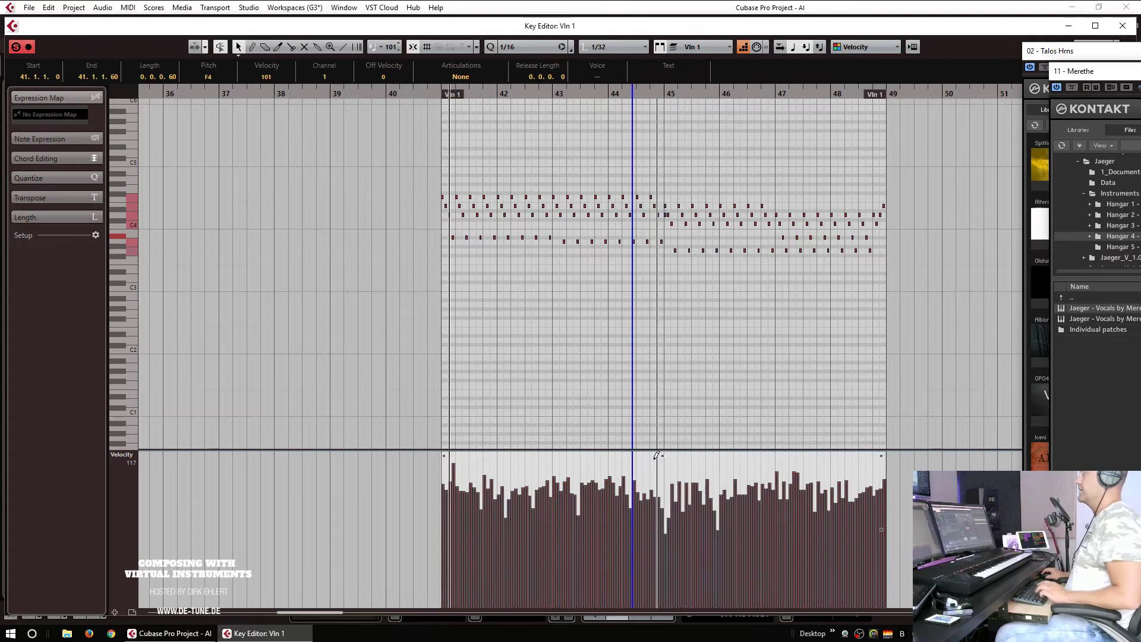
{"action": "left_click_drag", "start_coordinate": [663, 456], "coordinate": [670, 572]}
{"action": "left_click_drag", "start_coordinate": [622, 461], "coordinate": [624, 402]}
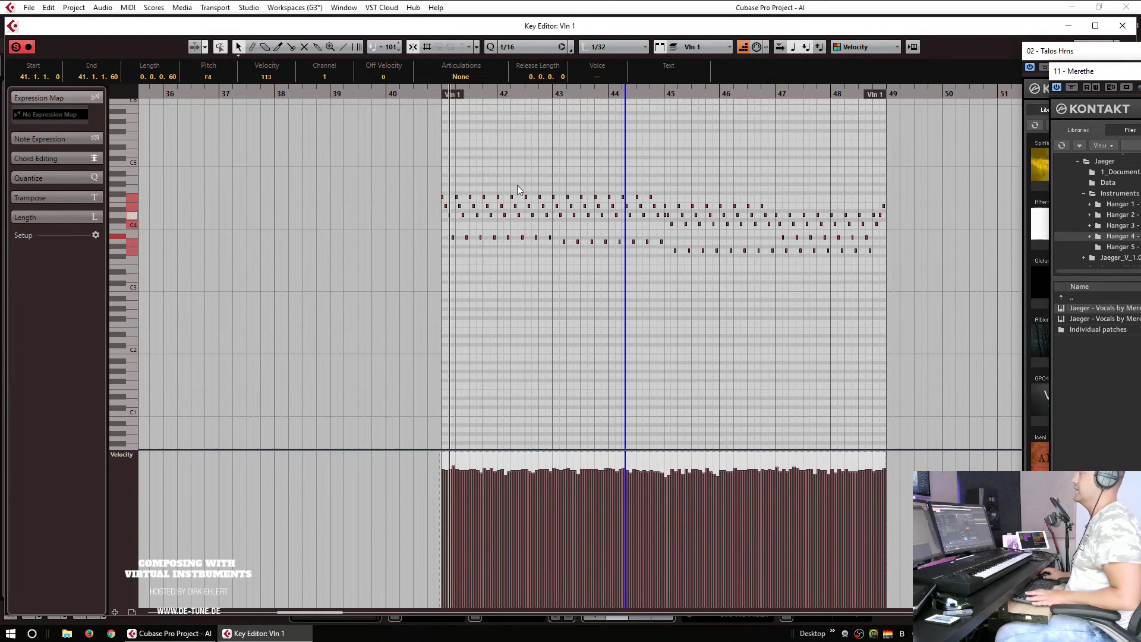
{"action": "left_click", "coordinate": [529, 168]}
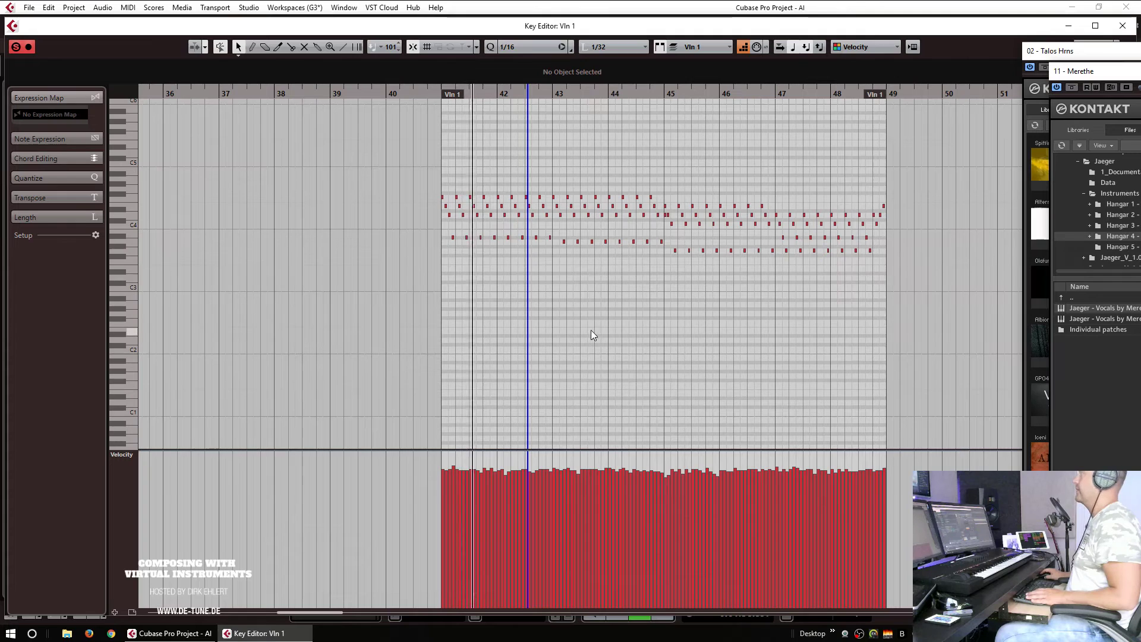
Step: Close the Vln 1 editor and copy its new part to the Vln 2 track at bar 41, auditioning the doubled line
{"action": "key", "text": "space"}
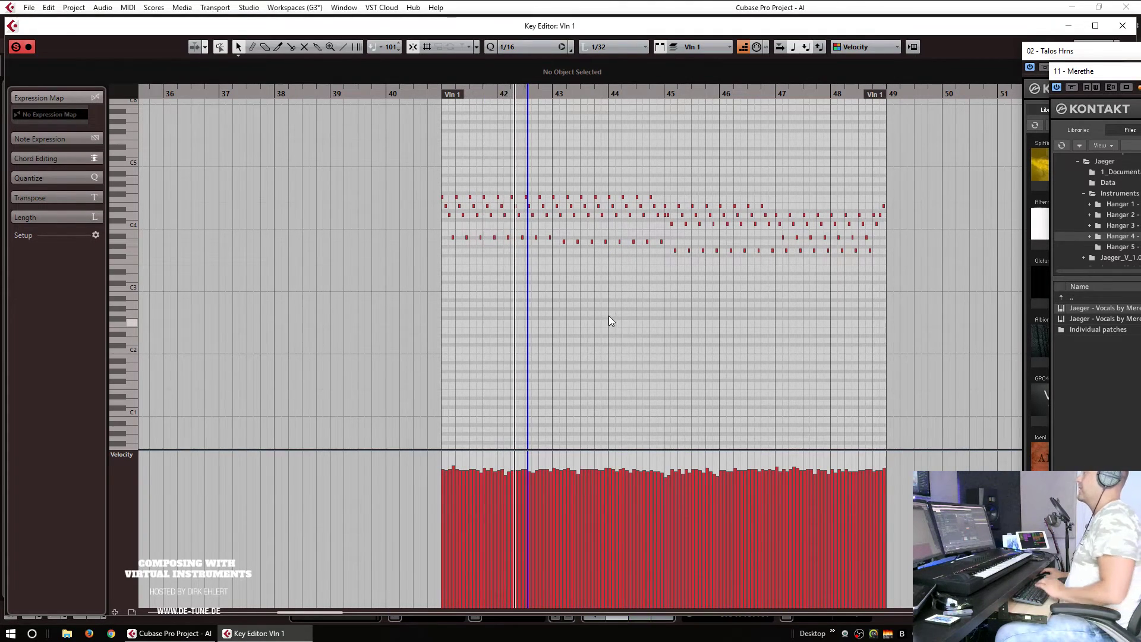
{"action": "key", "text": "Return"}
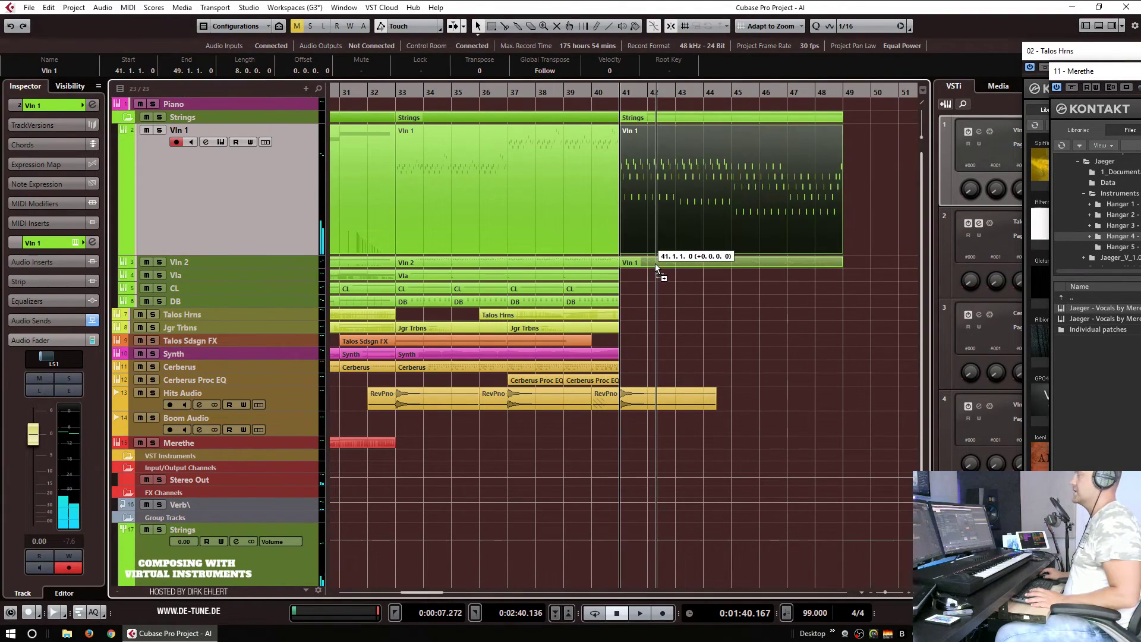
{"action": "left_click", "coordinate": [655, 263]}
{"action": "key", "text": "space"}
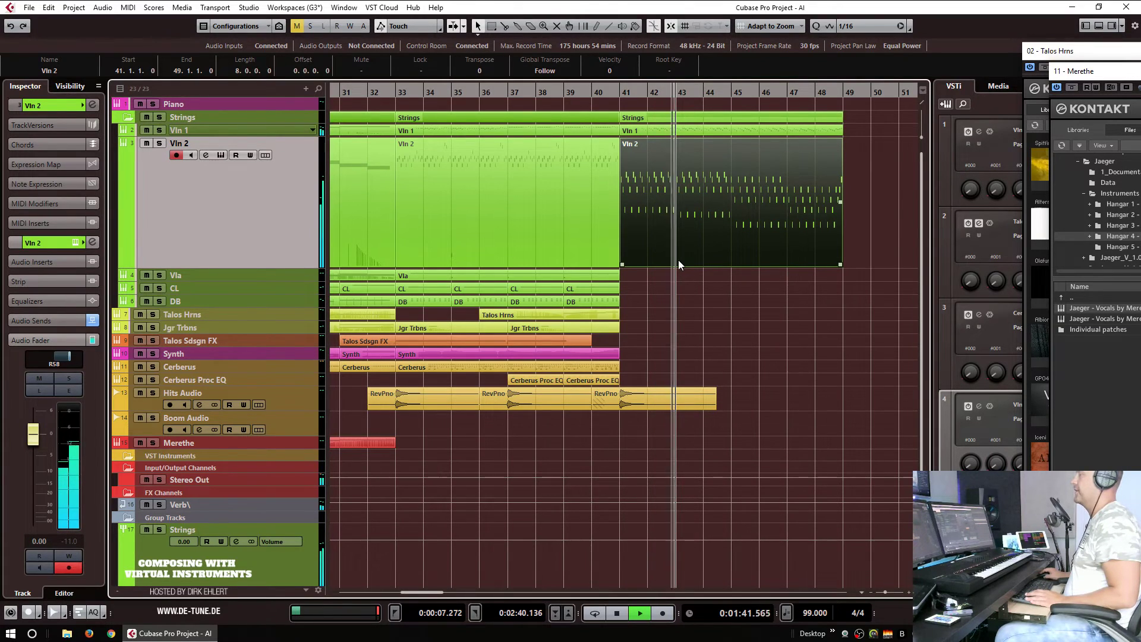
{"action": "key", "text": "space"}
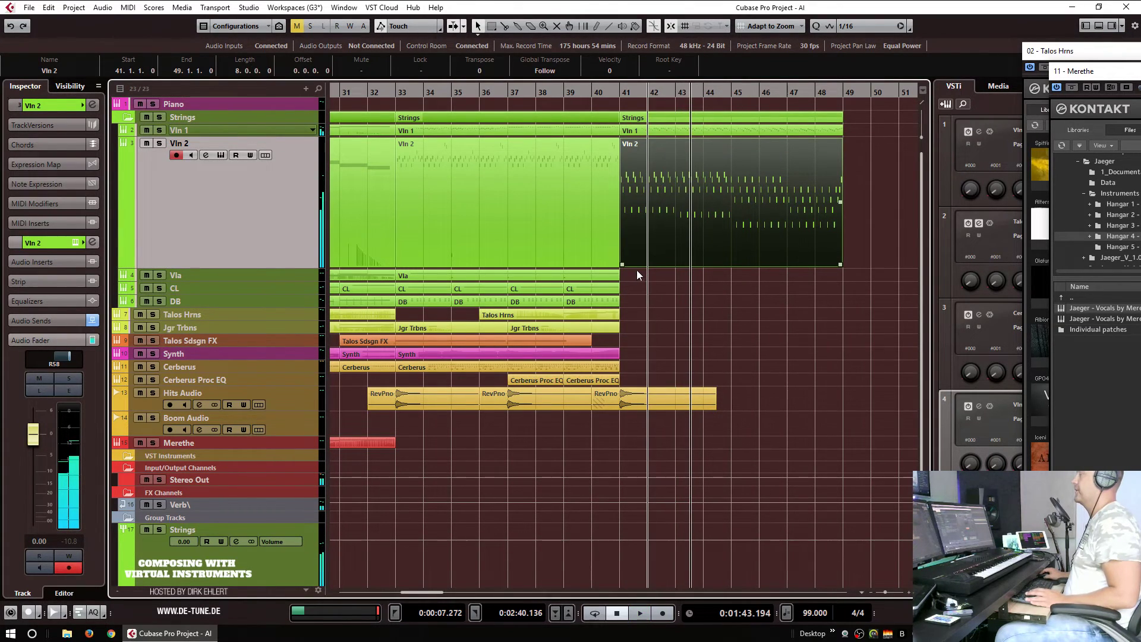
Step: Add an empty Vla part over bars 41 to 49 and open it with the step input position at bar 41
{"action": "mouse_move", "coordinate": [629, 273]}
{"action": "left_mouse_down"}
{"action": "mouse_move", "coordinate": [880, 273]}
{"action": "mouse_move", "coordinate": [844, 273]}
{"action": "left_mouse_up"}
{"action": "key", "text": "Return"}
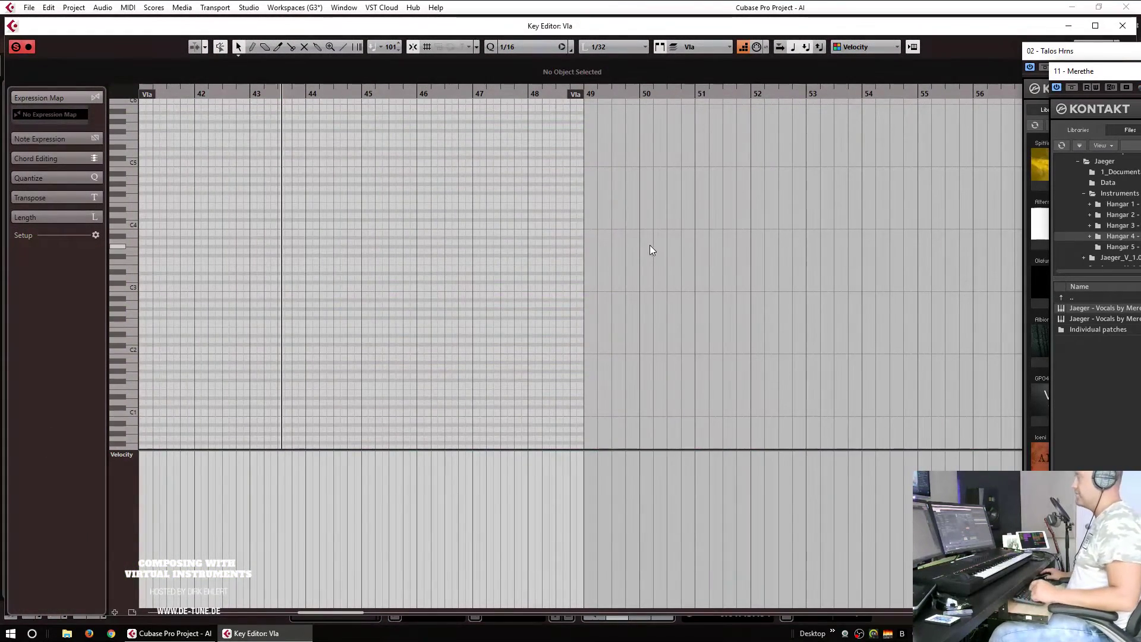
{"action": "scroll", "coordinate": [634, 235], "scroll_direction": "up", "scroll_amount": 5}
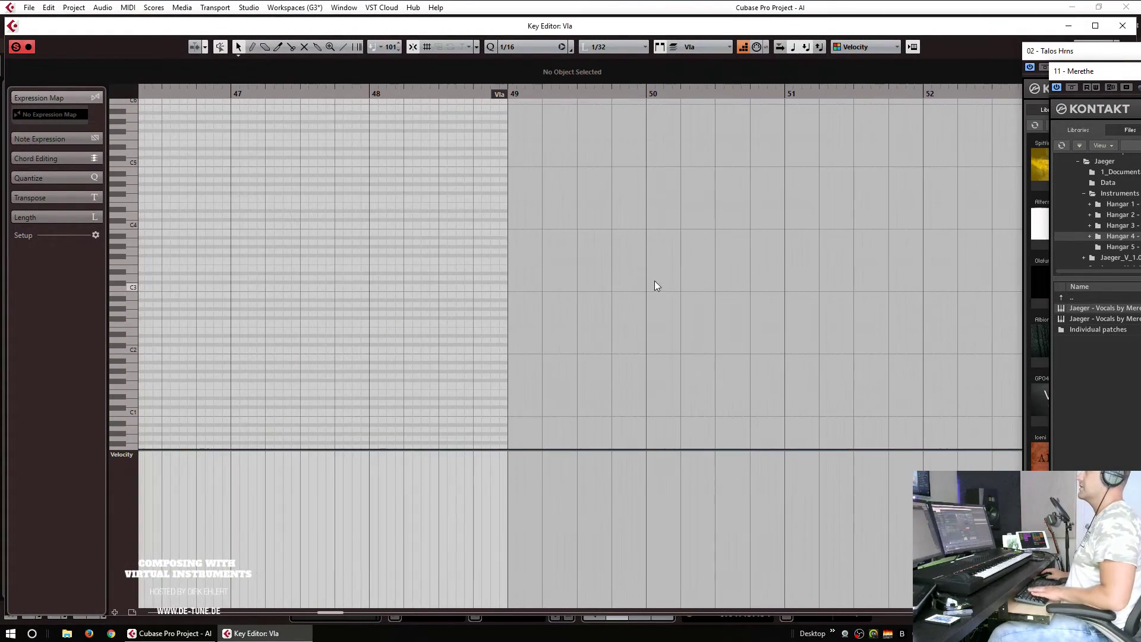
{"action": "scroll", "coordinate": [676, 262], "scroll_direction": "left", "scroll_amount": 8}
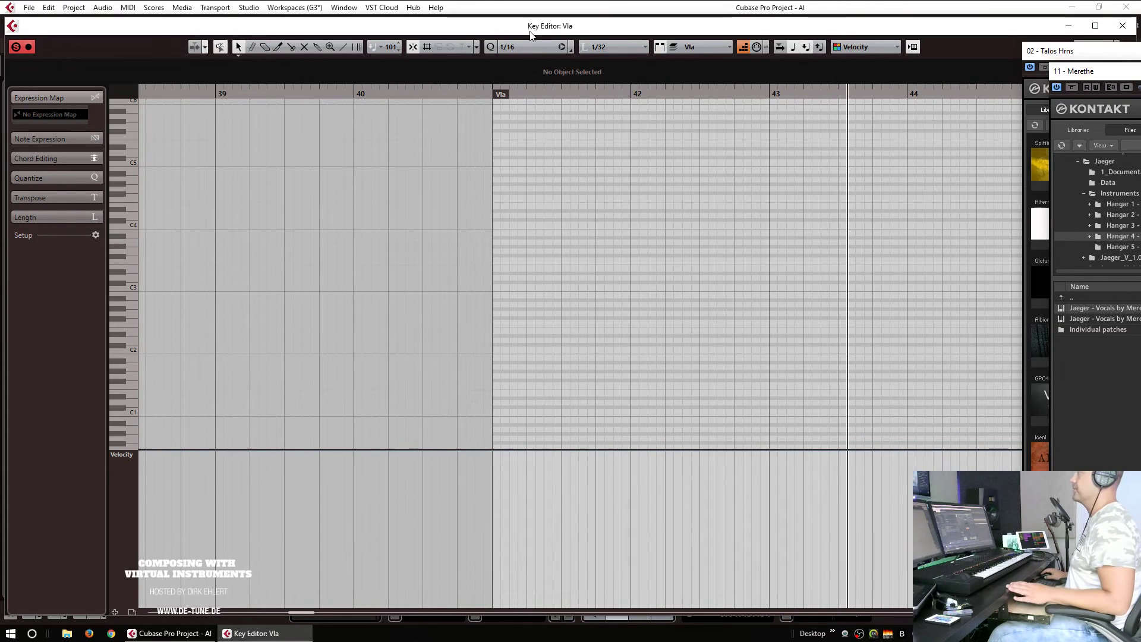
{"action": "left_click", "coordinate": [490, 90]}
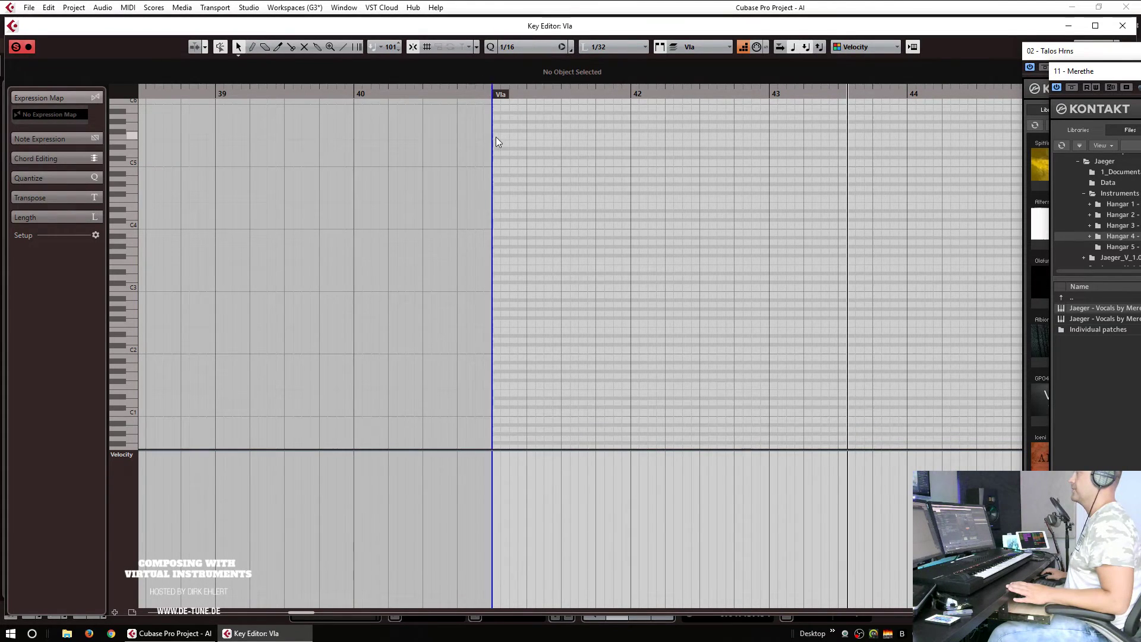
{"action": "scroll", "coordinate": [496, 355], "scroll_direction": "down", "scroll_amount": 2}
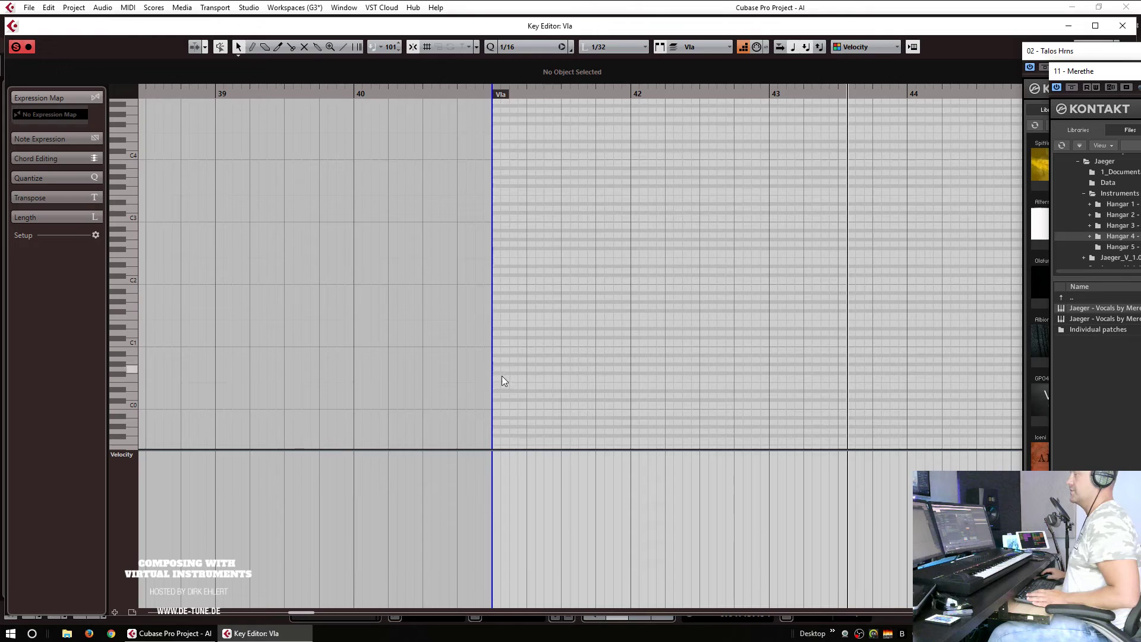
Step: Add a D0 keyswitch at bar 41 and step-enter a two-note sixteenth pattern up to bar 49 in the Vla part
{"action": "left_click", "coordinate": [498, 392]}
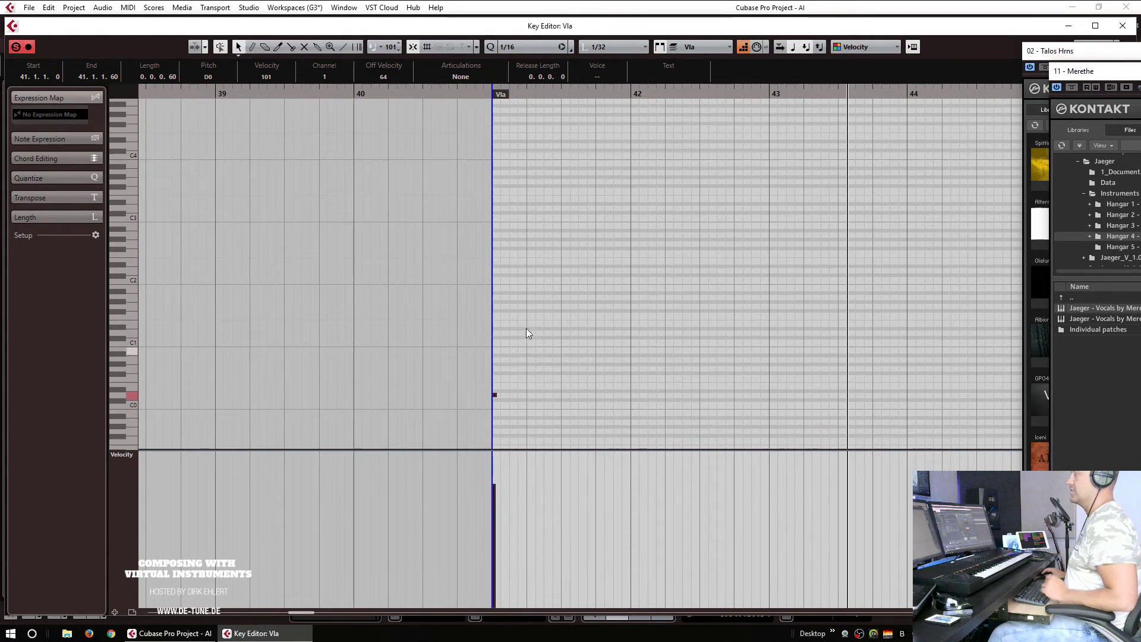
{"action": "left_click", "coordinate": [493, 233]}
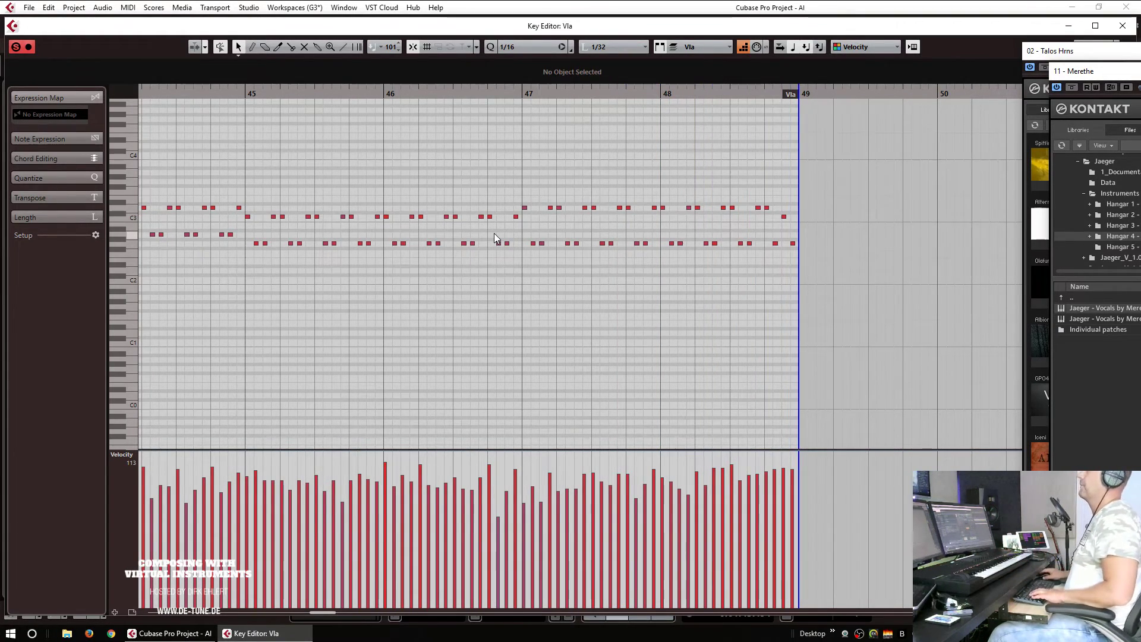
Step: Even out and raise the velocities of all Vla notes, bringing the D0 keyswitch to 118, and close the editor
{"action": "key", "text": "g"}
{"action": "key", "text": "g"}
{"action": "key", "text": "g"}
{"action": "key", "text": "g"}
{"action": "key", "text": "g"}
{"action": "key", "text": "g"}
{"action": "key", "text": "ctrl+a"}
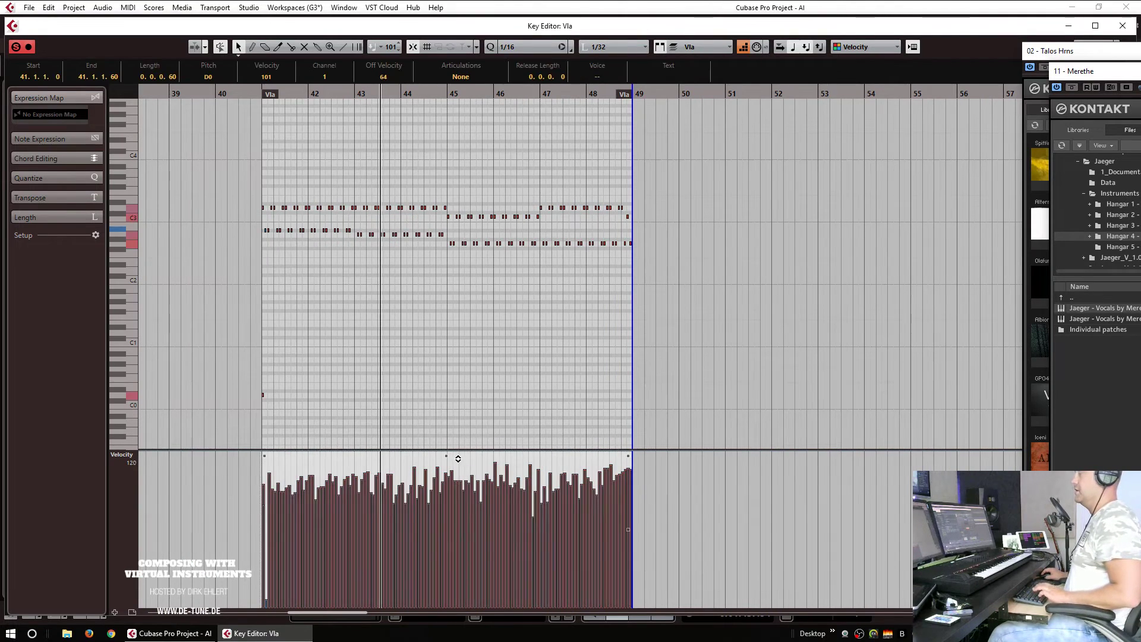
{"action": "key", "text": "l"}
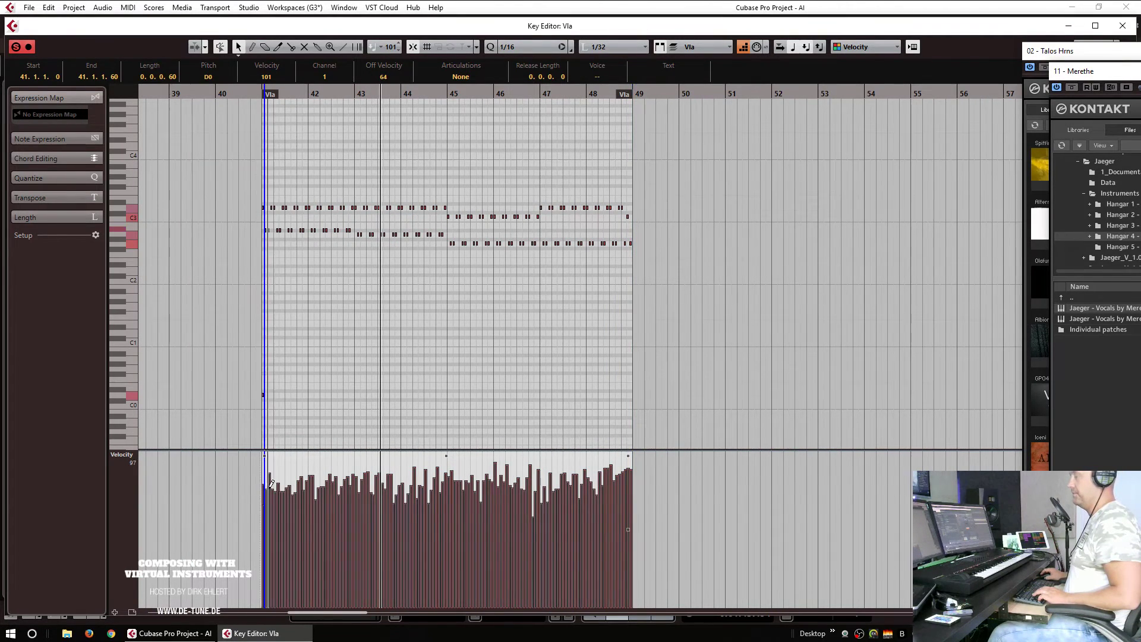
{"action": "left_click_drag", "start_coordinate": [445, 453], "coordinate": [448, 529]}
{"action": "left_click_drag", "start_coordinate": [433, 457], "coordinate": [432, 412]}
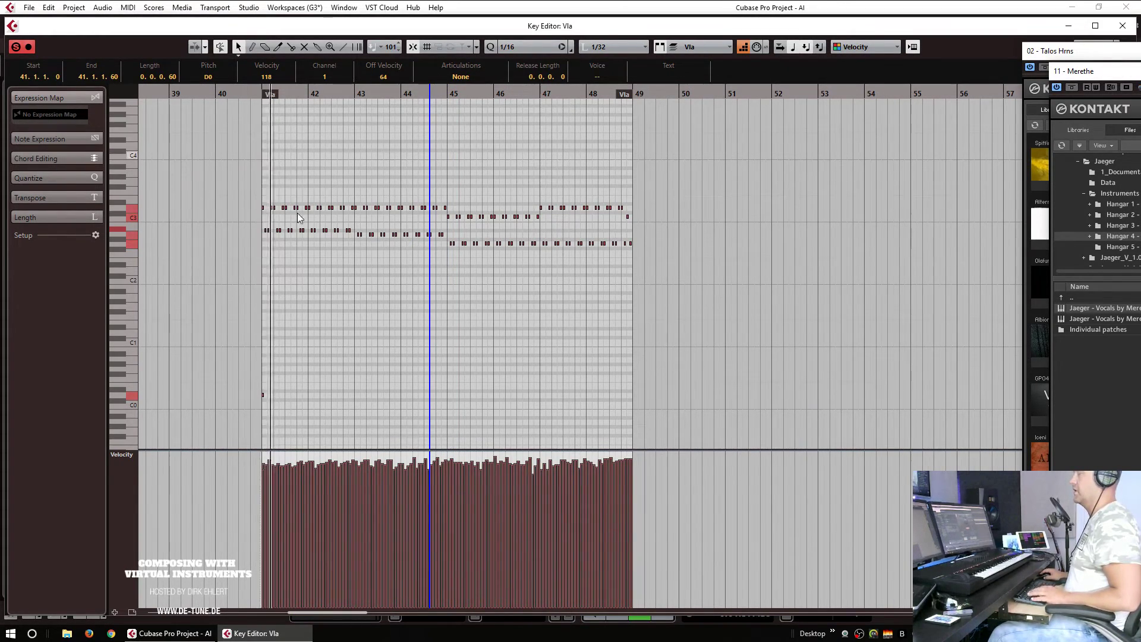
{"action": "key", "text": "Return"}
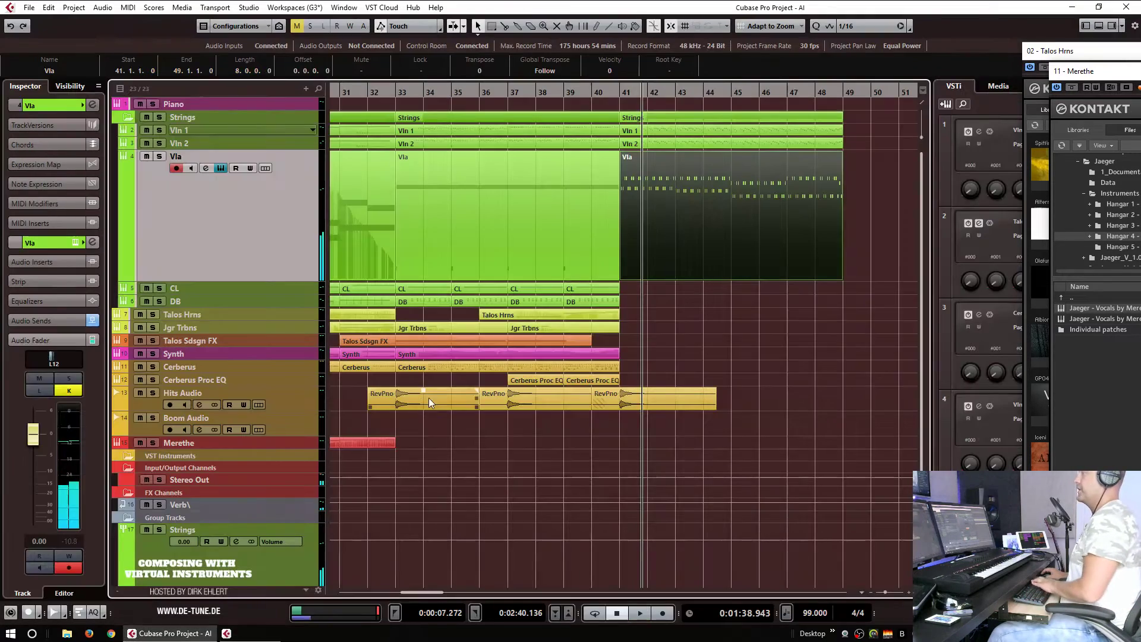
Step: Open the Vln 1, Vln 2 and Vla parts of bars 41 to 49 together for editing and audition them
{"action": "left_click_drag", "start_coordinate": [829, 323], "coordinate": [671, 104]}
{"action": "key", "text": "Return"}
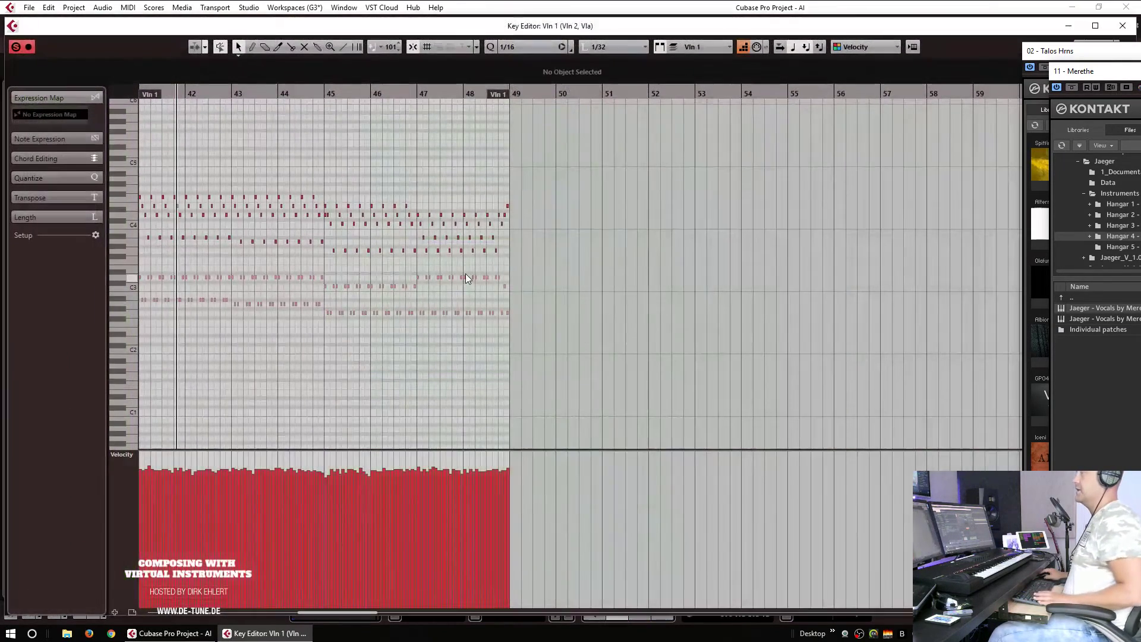
{"action": "scroll", "coordinate": [432, 237], "scroll_direction": "left", "scroll_amount": 4}
{"action": "left_click", "coordinate": [433, 93]}
{"action": "key", "text": "space"}
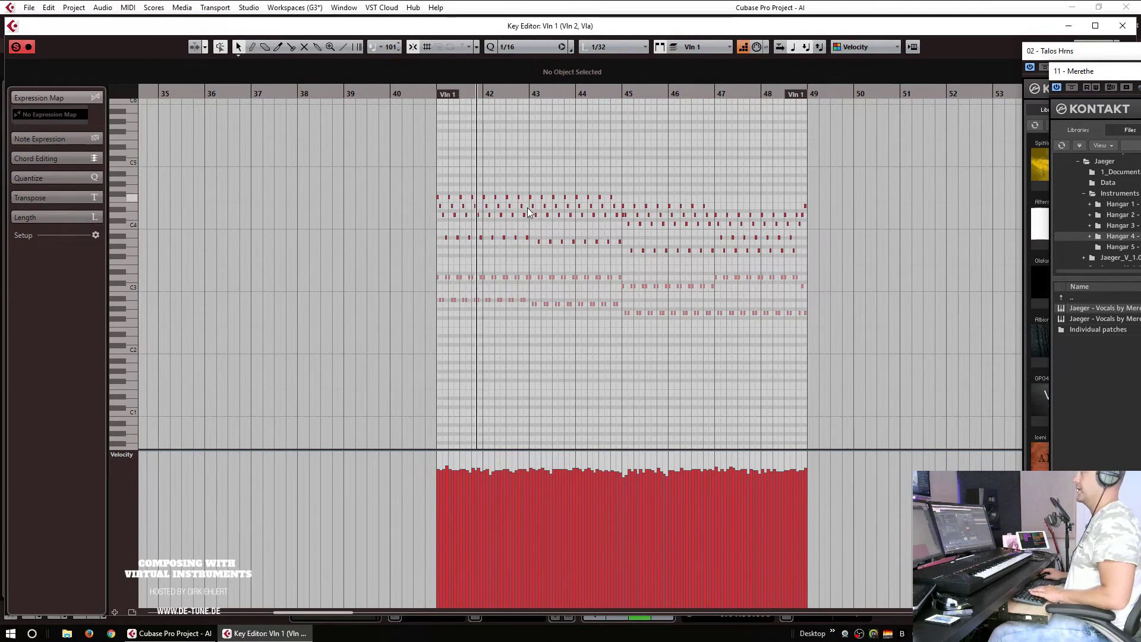
{"action": "key", "text": "space"}
{"action": "scroll", "coordinate": [445, 197], "scroll_direction": "up", "scroll_amount": 4}
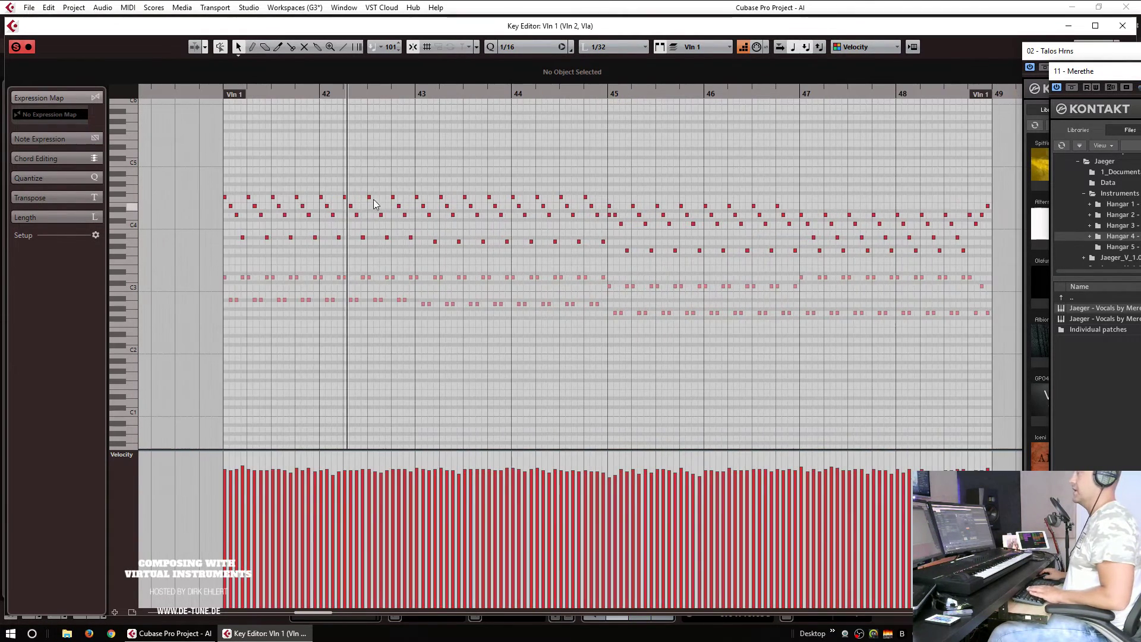
Step: Add a D#0 keyswitch at the very start of bar 41 in both the Vln 1 and Vln 2 parts
{"action": "scroll", "coordinate": [454, 181], "scroll_direction": "left", "scroll_amount": 2}
{"action": "left_click", "coordinate": [424, 197]}
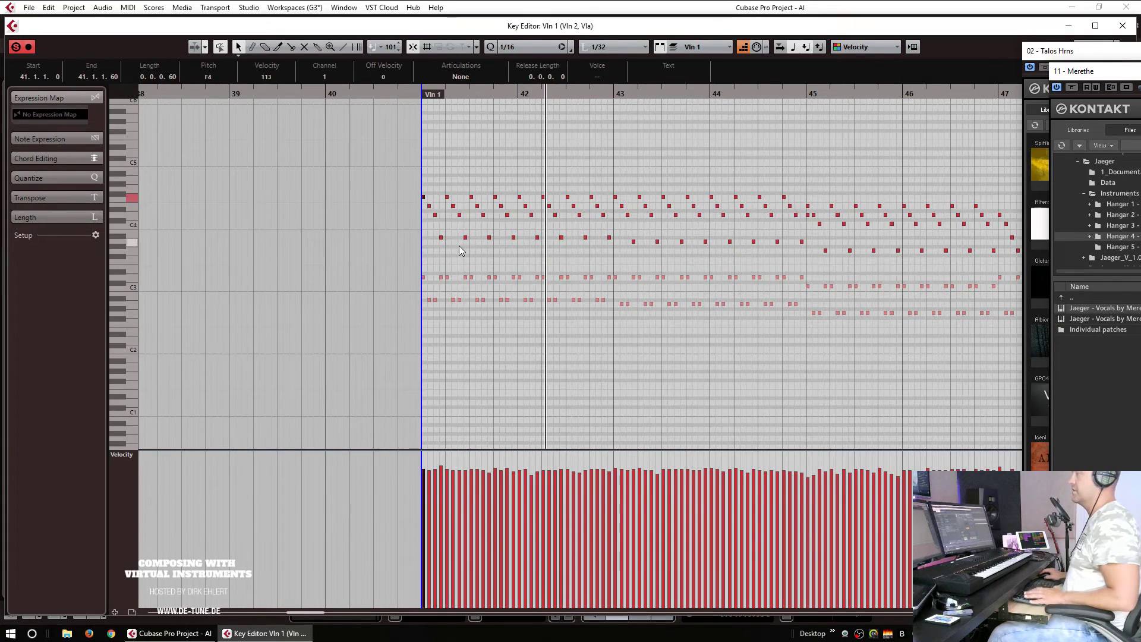
{"action": "scroll", "coordinate": [458, 245], "scroll_direction": "down", "scroll_amount": 5}
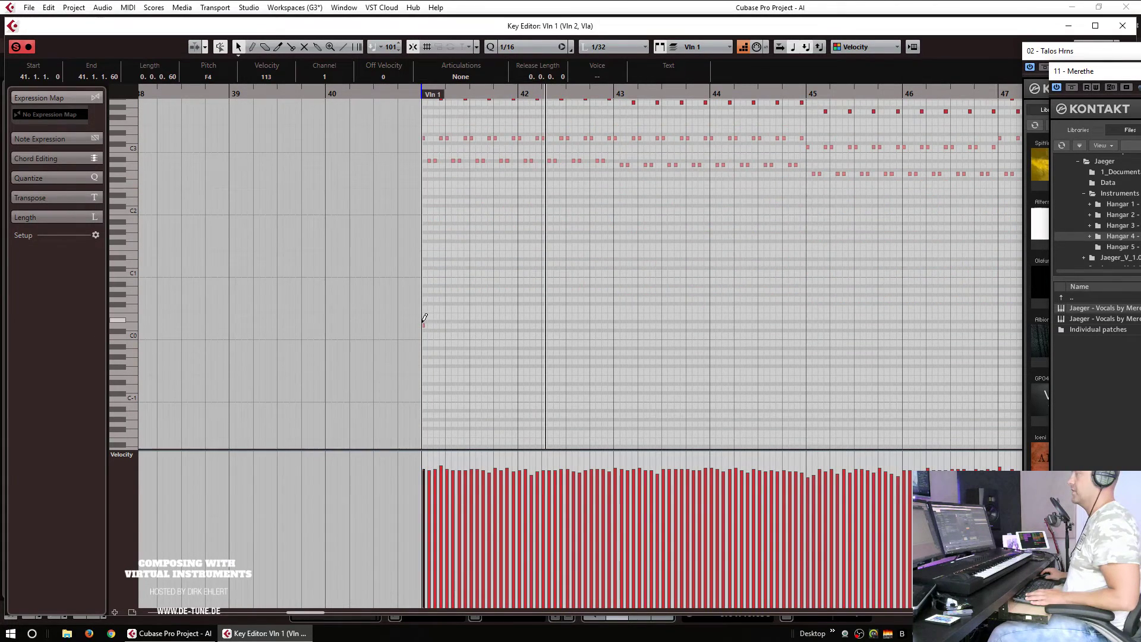
{"action": "scroll", "coordinate": [469, 243], "scroll_direction": "up", "scroll_amount": 5}
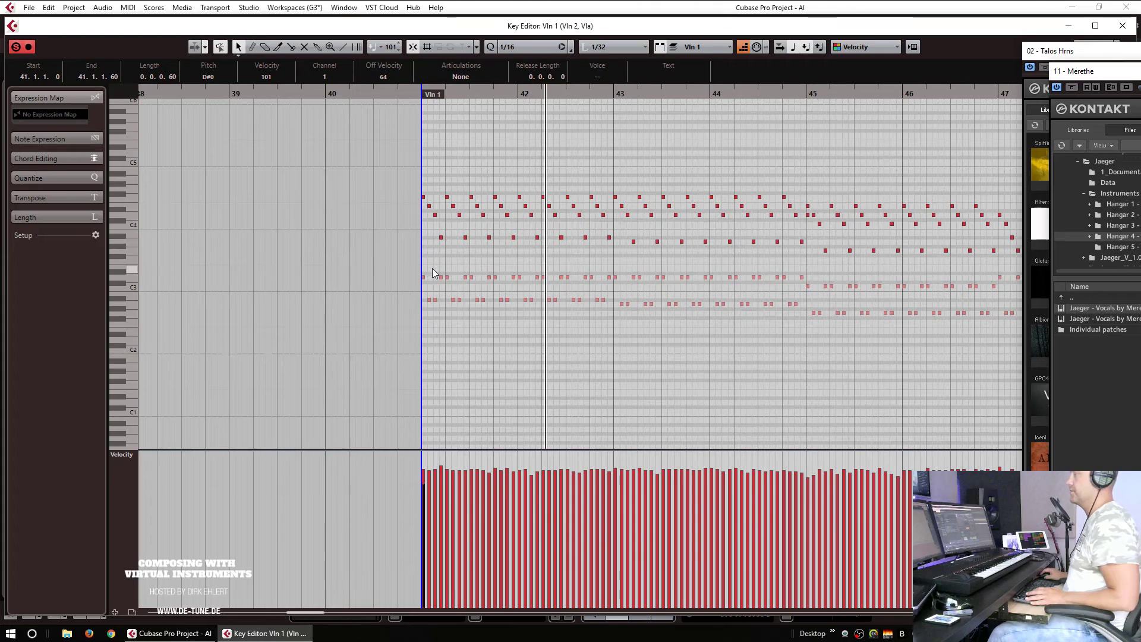
{"action": "left_click", "coordinate": [701, 50]}
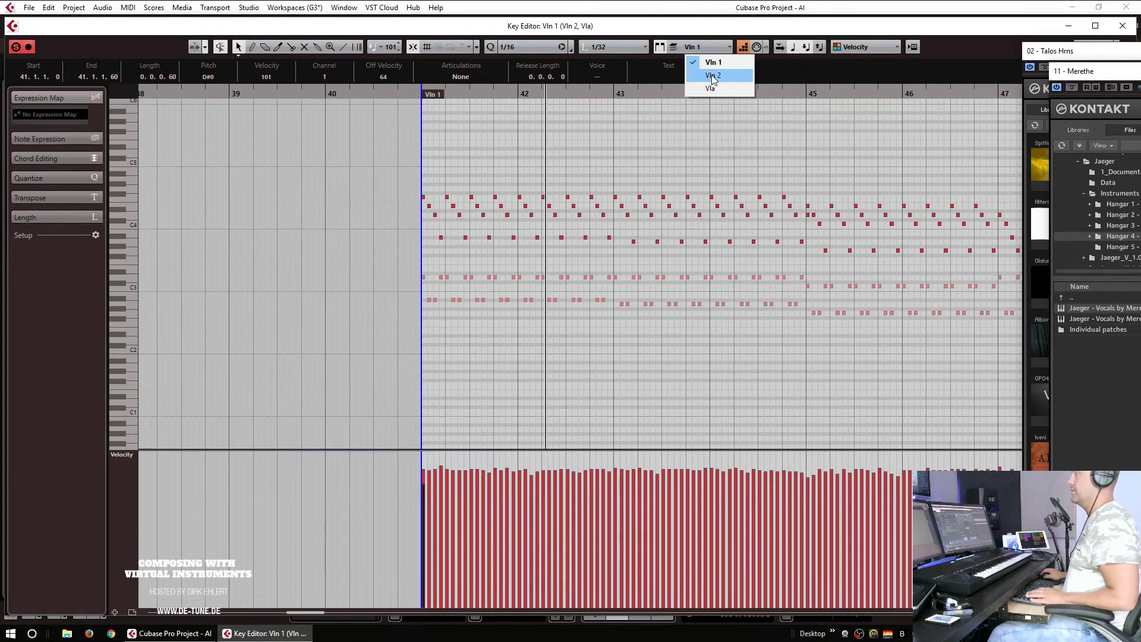
{"action": "scroll", "coordinate": [440, 283], "scroll_direction": "down", "scroll_amount": 5}
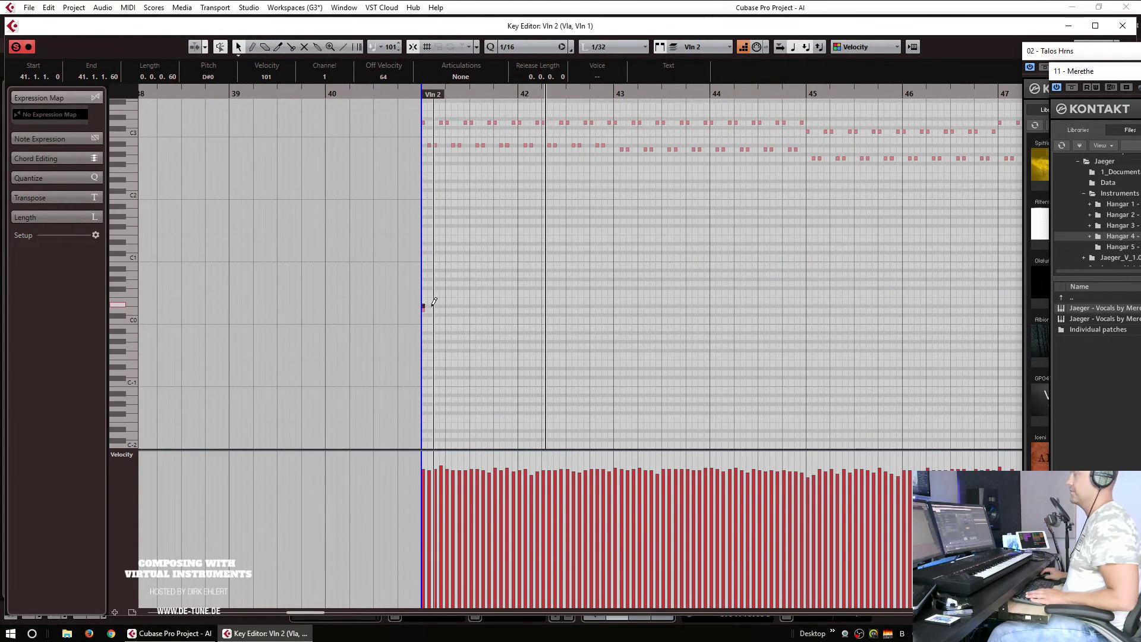
{"action": "left_click_drag", "start_coordinate": [429, 307], "coordinate": [422, 305]}
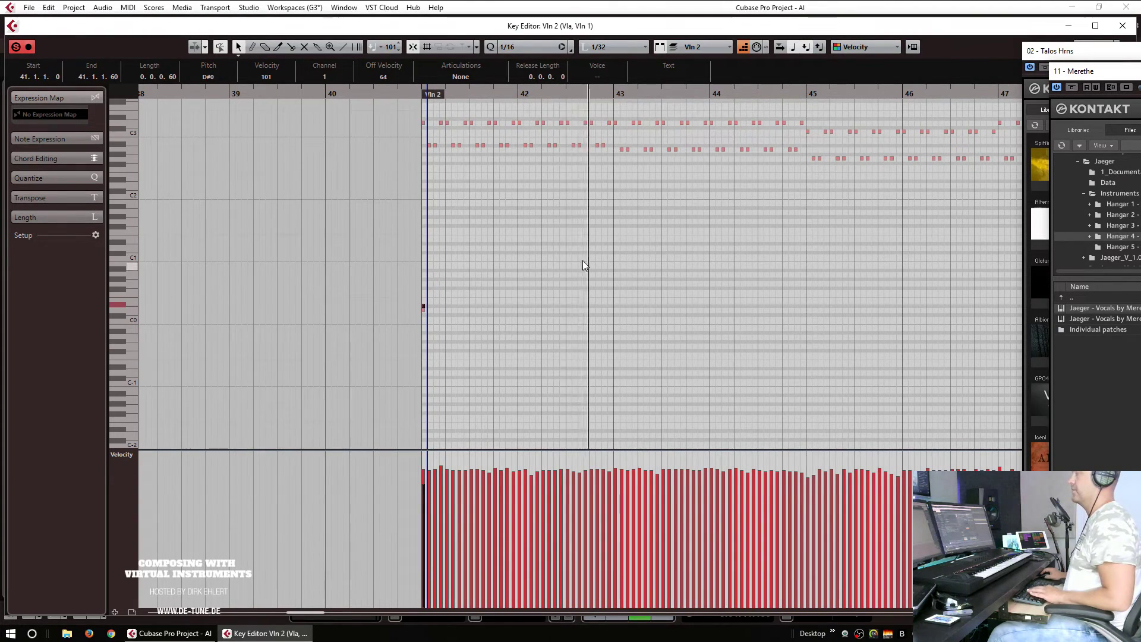
Step: Lower the velocities of all Vln 2 notes together, bringing the D#0 keyswitch to 90
{"action": "scroll", "coordinate": [580, 262], "scroll_direction": "left", "scroll_amount": 3}
{"action": "scroll", "coordinate": [632, 262], "scroll_direction": "down", "scroll_amount": 4}
{"action": "key", "text": "ctrl+a"}
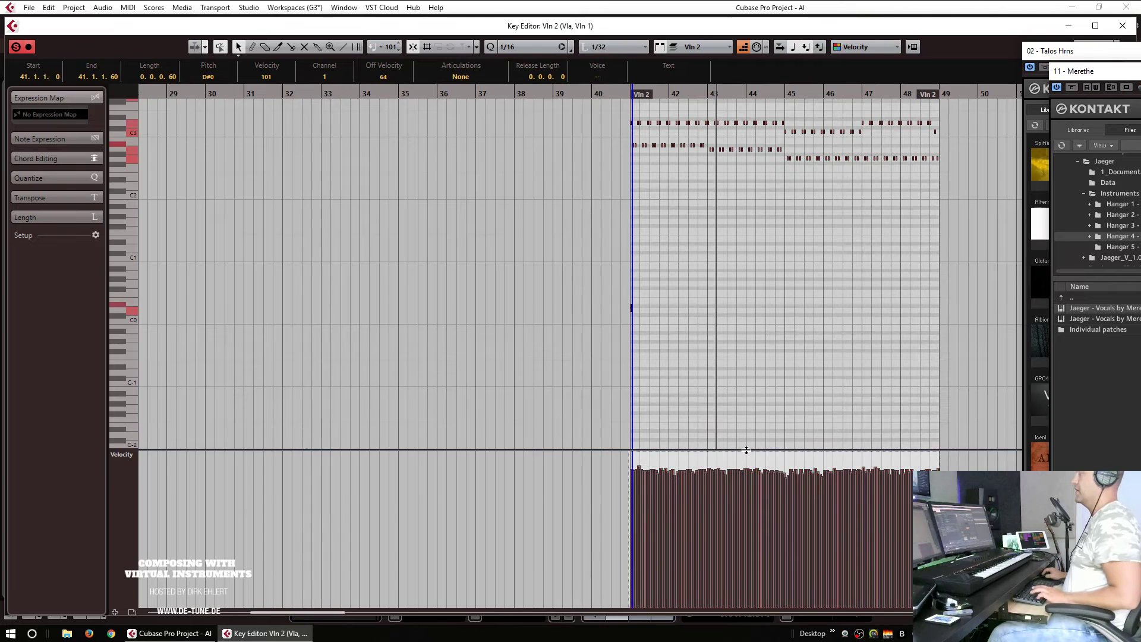
{"action": "left_click_drag", "start_coordinate": [748, 453], "coordinate": [748, 458]}
{"action": "scroll", "coordinate": [754, 276], "scroll_direction": "up", "scroll_amount": 5}
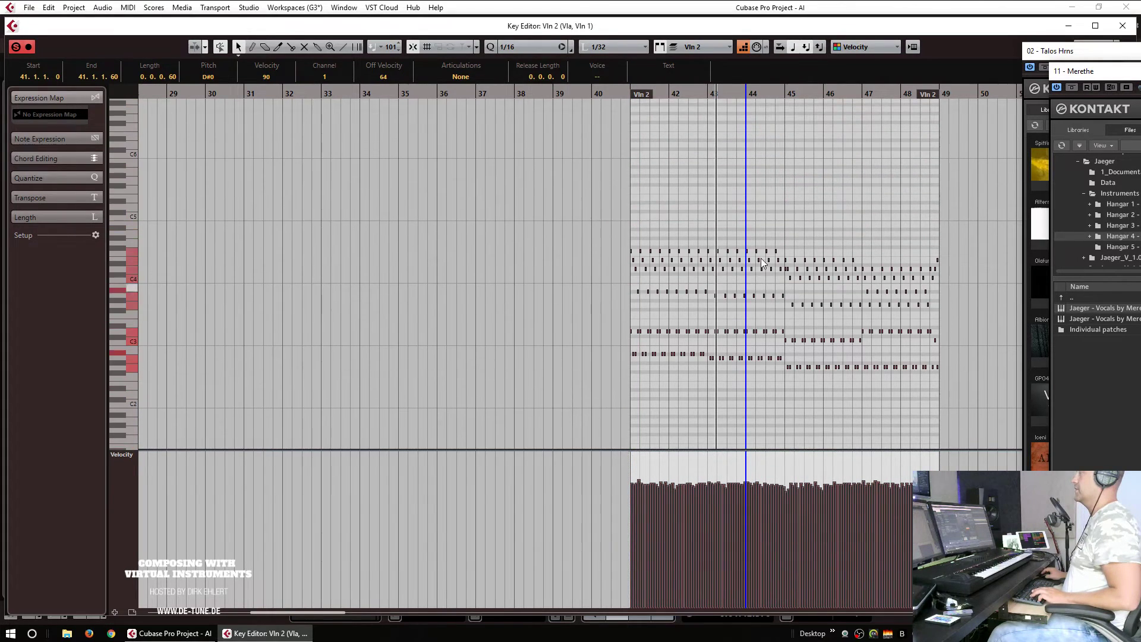
Step: Lower the velocities of all Vln 1 notes, bringing its D#0 keyswitch to 85, and audition the strings
{"action": "left_click", "coordinate": [713, 46]}
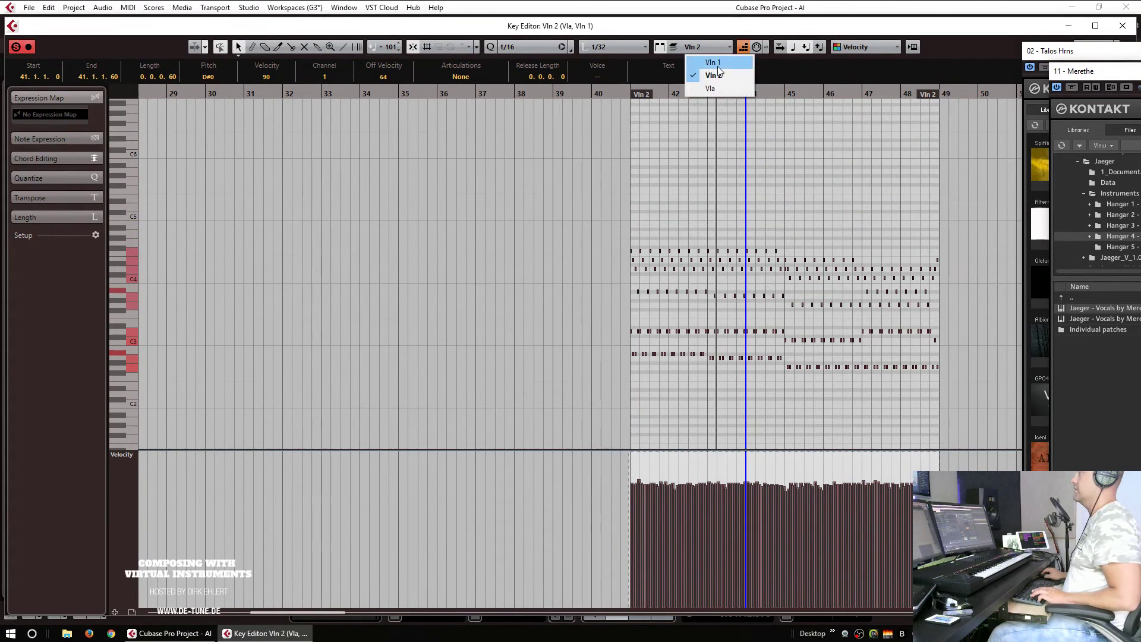
{"action": "left_click", "coordinate": [710, 74]}
{"action": "left_click_drag", "start_coordinate": [707, 458], "coordinate": [705, 467]}
{"action": "key", "text": "space"}
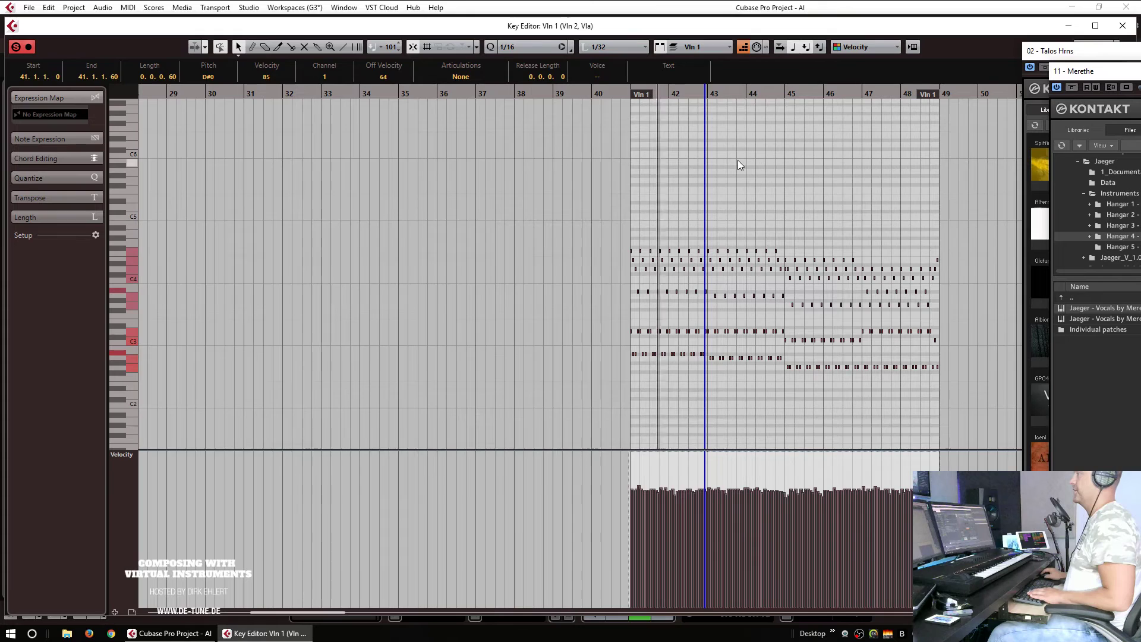
Step: Lower the Vln 2 velocities further as one group, bringing its D#0 keyswitch to 84
{"action": "left_click", "coordinate": [813, 234]}
{"action": "left_click", "coordinate": [703, 47]}
{"action": "left_click", "coordinate": [715, 74]}
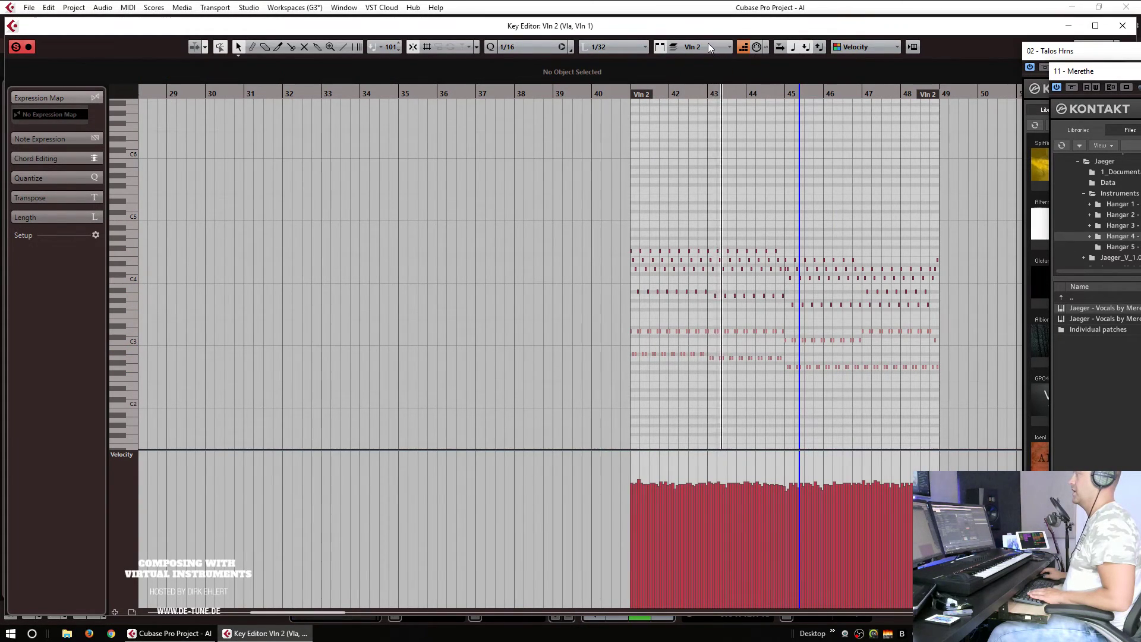
{"action": "key", "text": "ctrl+a"}
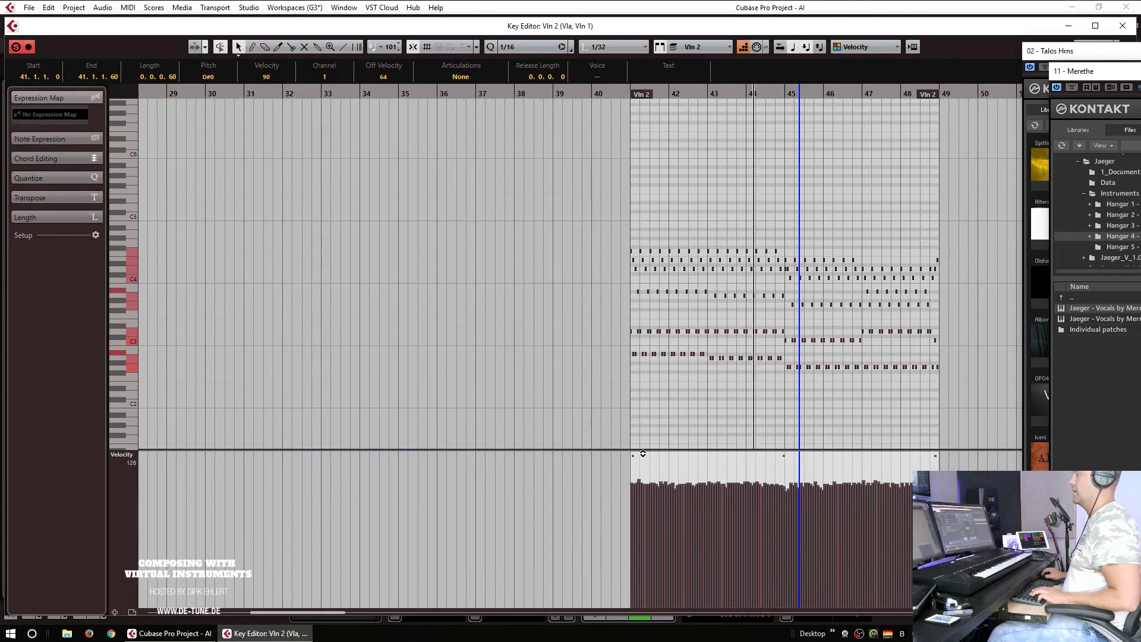
{"action": "left_click_drag", "start_coordinate": [639, 453], "coordinate": [642, 456]}
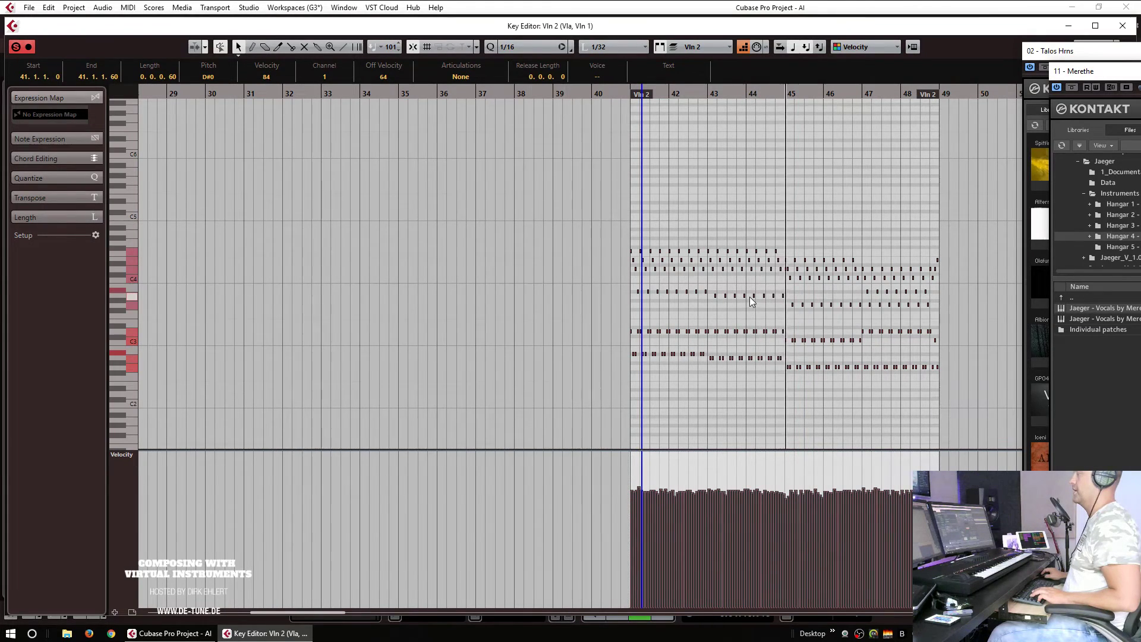
{"action": "key", "text": "h"}
{"action": "key", "text": "h"}
{"action": "key", "text": "h"}
{"action": "key", "text": "h"}
{"action": "key", "text": "h"}
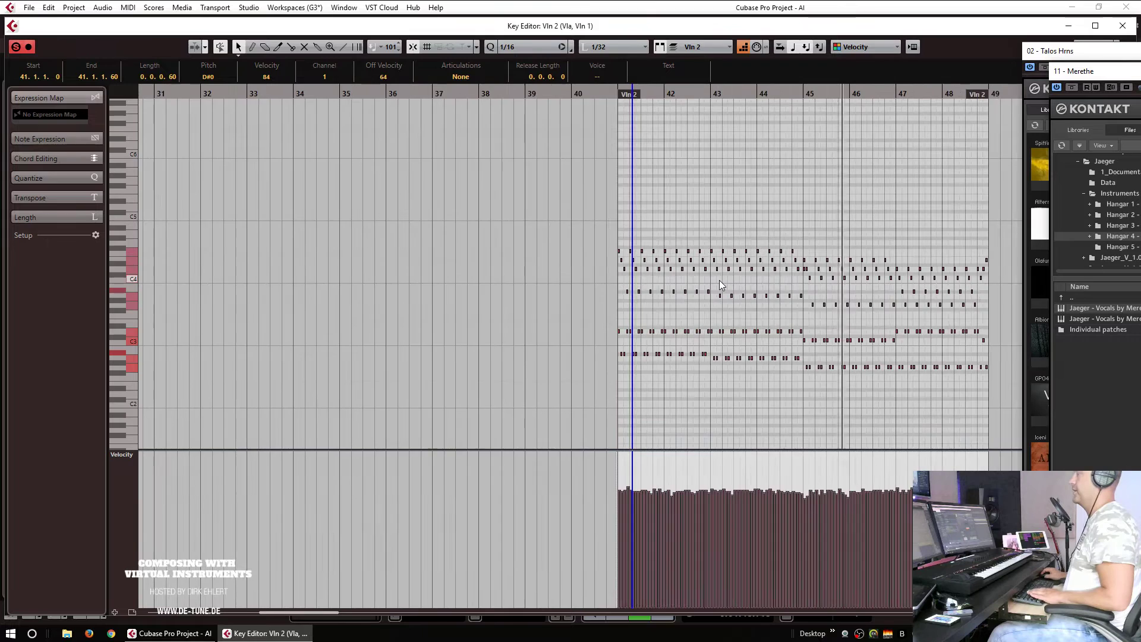
Step: Raise the first note of bar 45 to E4 in Vln 1 and Vln 2, audition the change and close the editor
{"action": "key", "text": "space"}
{"action": "scroll", "coordinate": [896, 217], "scroll_direction": "right", "scroll_amount": 3}
{"action": "left_click", "coordinate": [683, 237]}
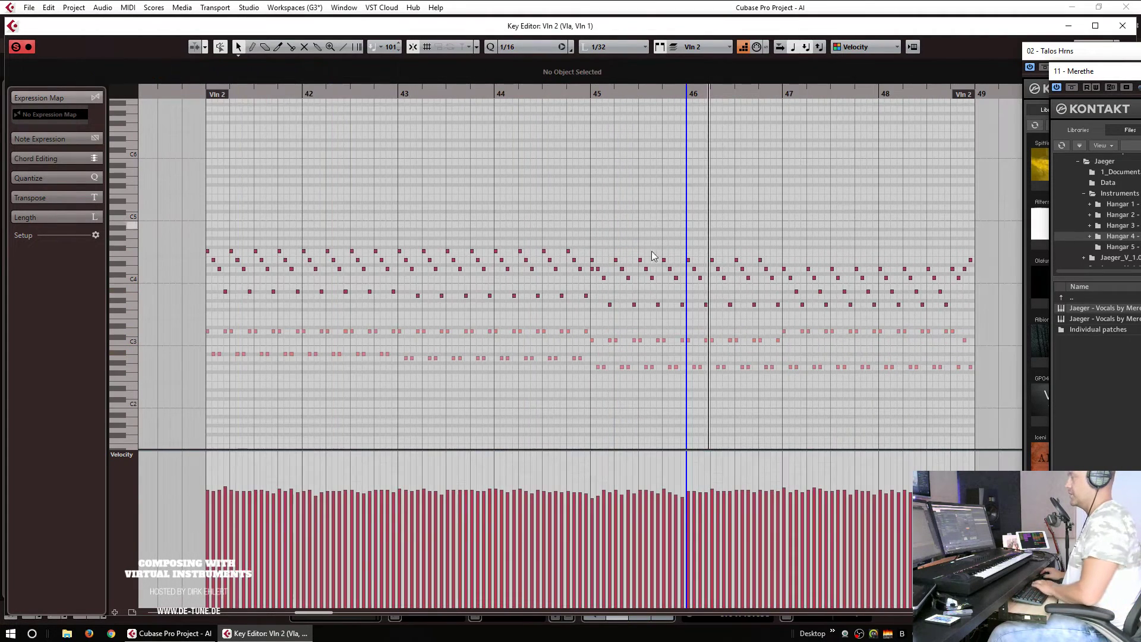
{"action": "left_click", "coordinate": [593, 270]}
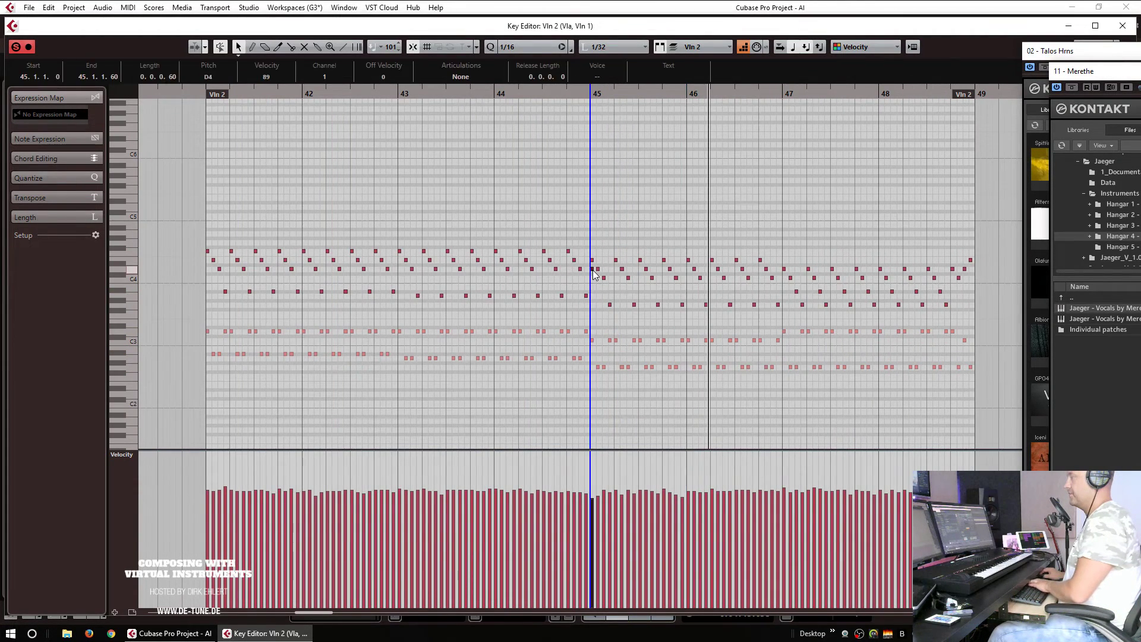
{"action": "key", "text": "space"}
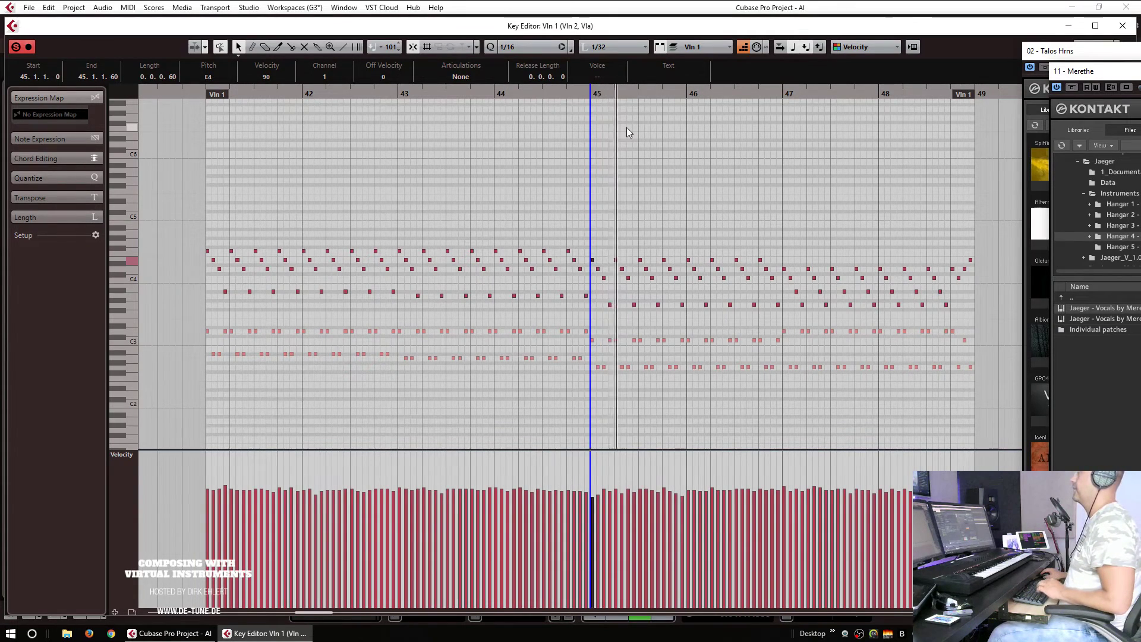
{"action": "key", "text": "Escape"}
{"action": "key", "text": "space"}
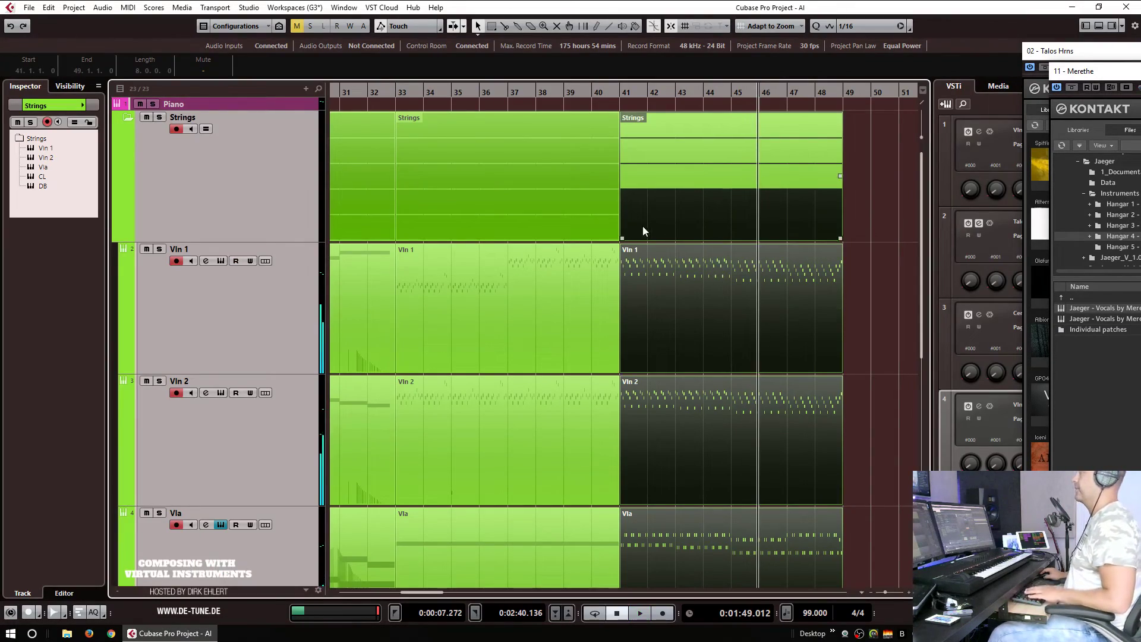
Step: Copy a two-bar CL part to bar 41 on the CL track and open the copy for editing
{"action": "left_click", "coordinate": [774, 185]}
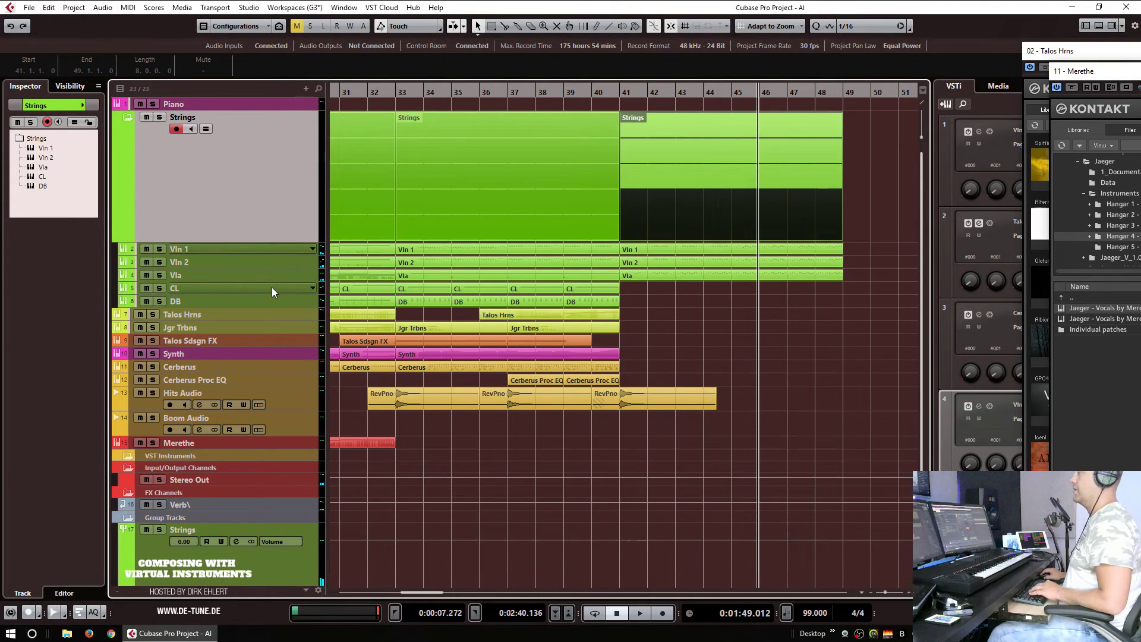
{"action": "left_click", "coordinate": [273, 291]}
{"action": "left_click_drag", "start_coordinate": [440, 226], "coordinate": [648, 233]}
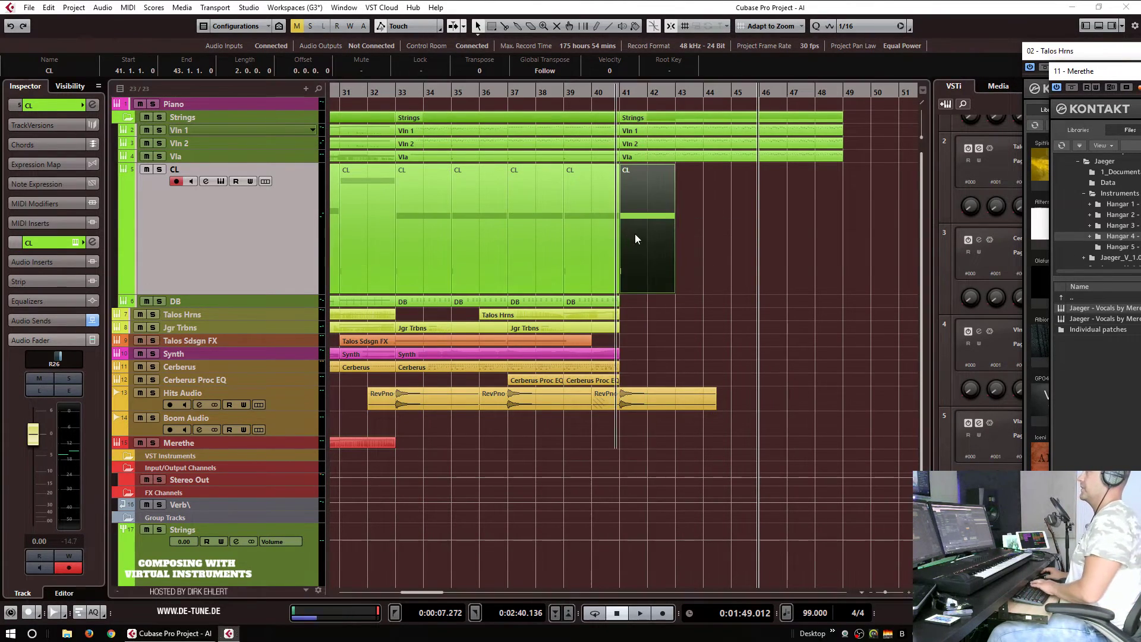
{"action": "double_click", "coordinate": [635, 238]}
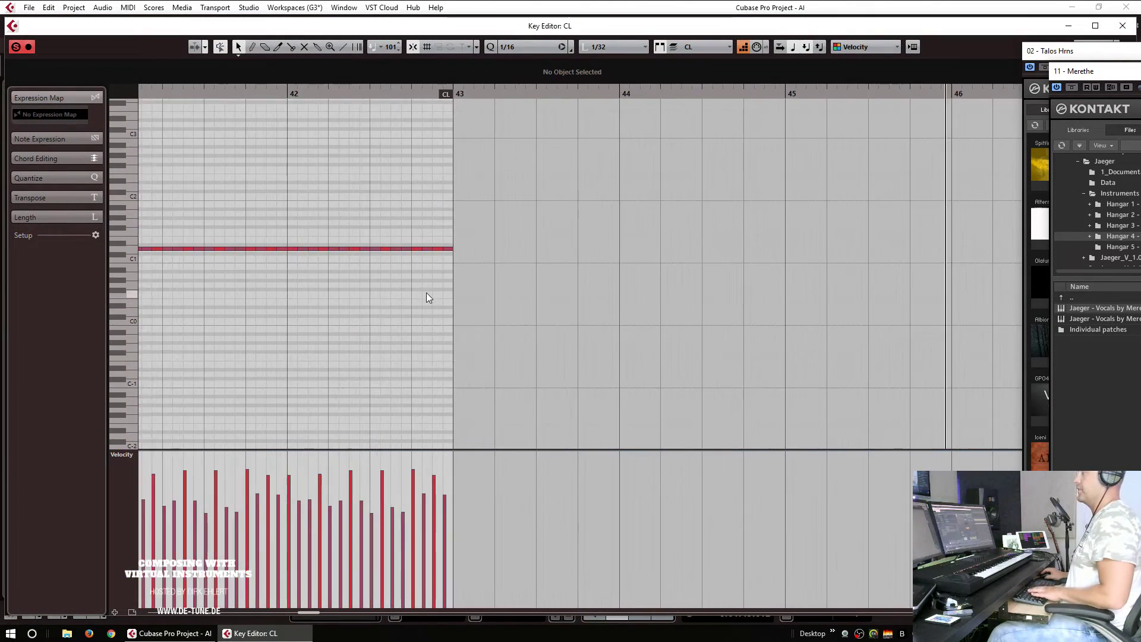
Step: Delete the repeated notes from the copied CL part, keeping only the low keyswitch at bar 41
{"action": "scroll", "coordinate": [558, 278], "scroll_direction": "left", "scroll_amount": 2}
{"action": "left_click_drag", "start_coordinate": [682, 232], "coordinate": [290, 263]}
{"action": "key", "text": "Delete"}
Step: Step-record a syncopated sixteenth-note rhythm on A#1 across bars 41 and 42 of the CL part
{"action": "left_click", "coordinate": [322, 258]}
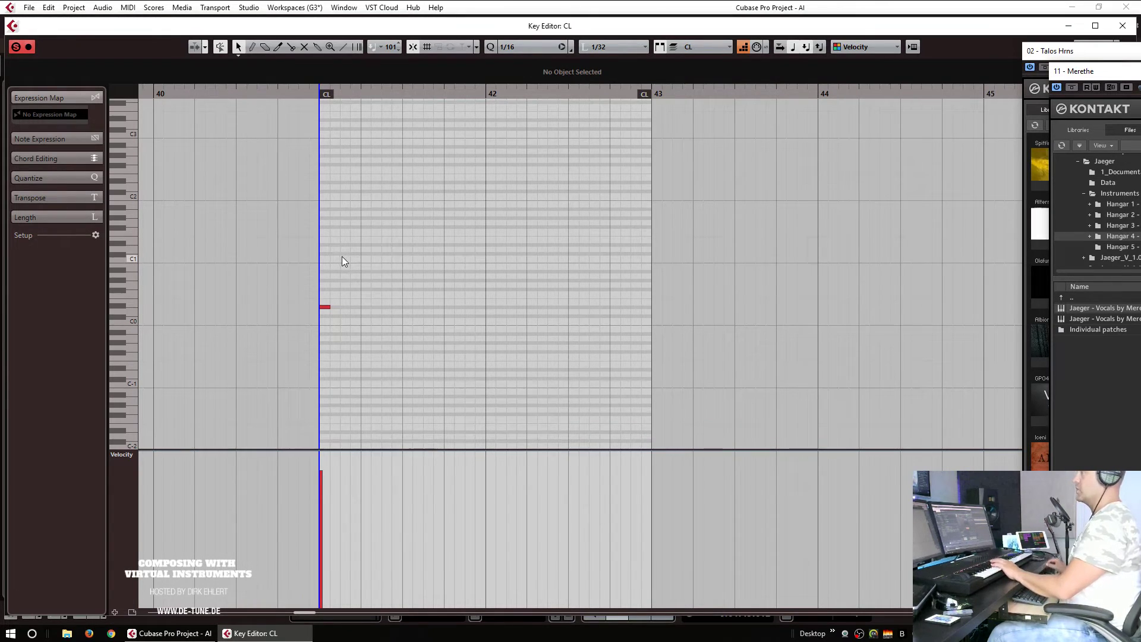
{"action": "key", "text": "Right"}
{"action": "key", "text": "Right"}
{"action": "key", "text": "Right"}
{"action": "key", "text": "Right"}
{"action": "key", "text": "Left"}
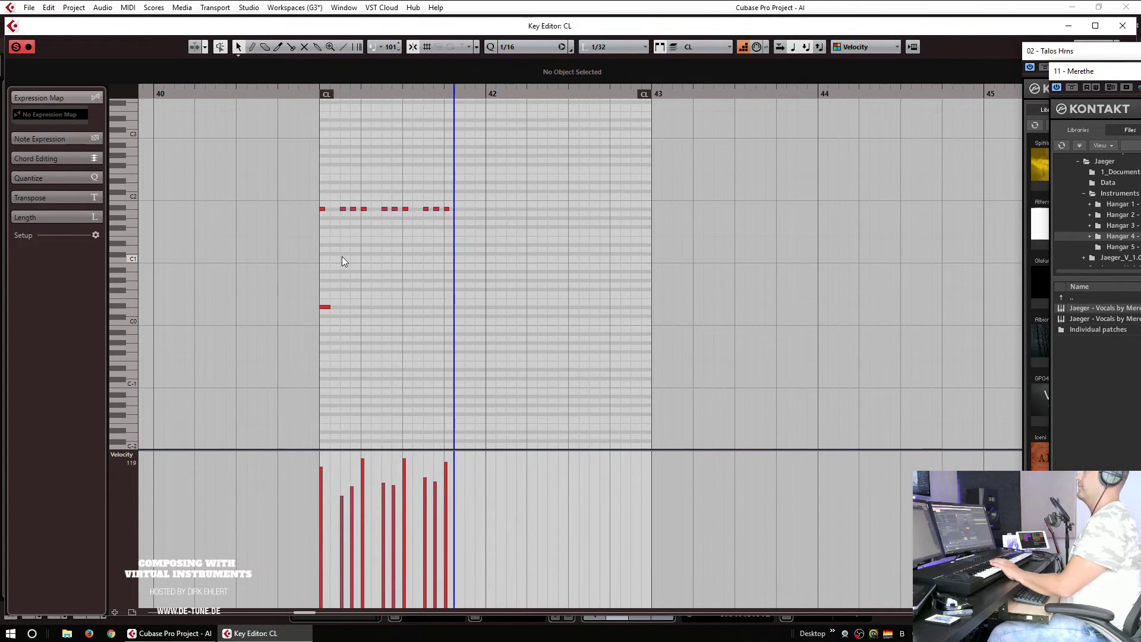
{"action": "key", "text": "Right"}
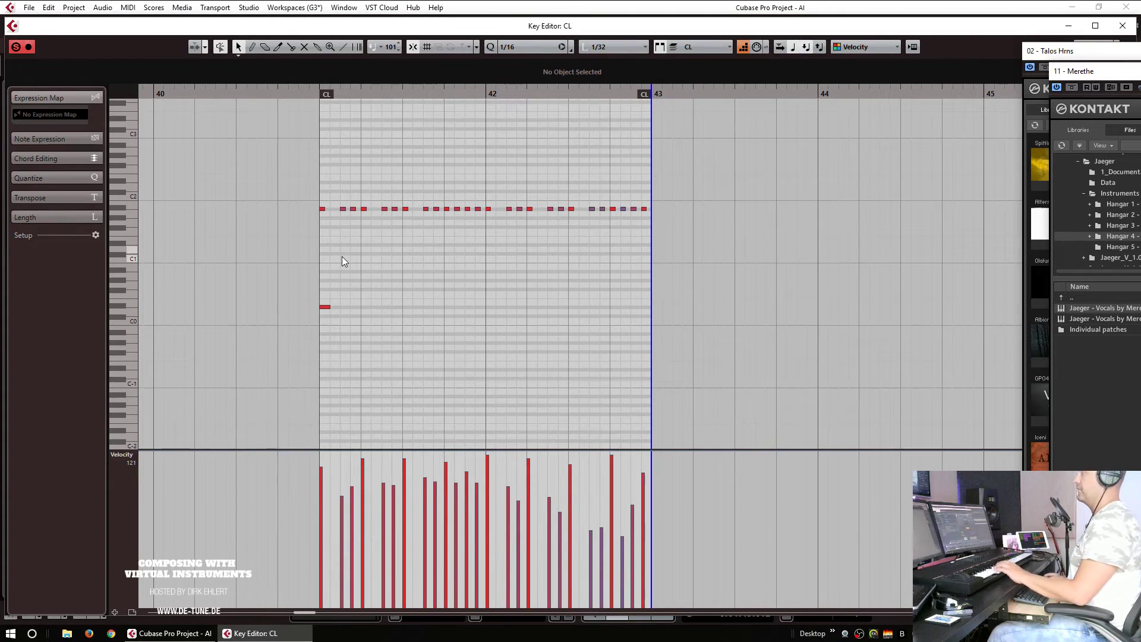
Step: Continue the syncopated cello rhythm on D1 through bars 43 and 44
{"action": "key", "text": "Right"}
{"action": "key", "text": "Right"}
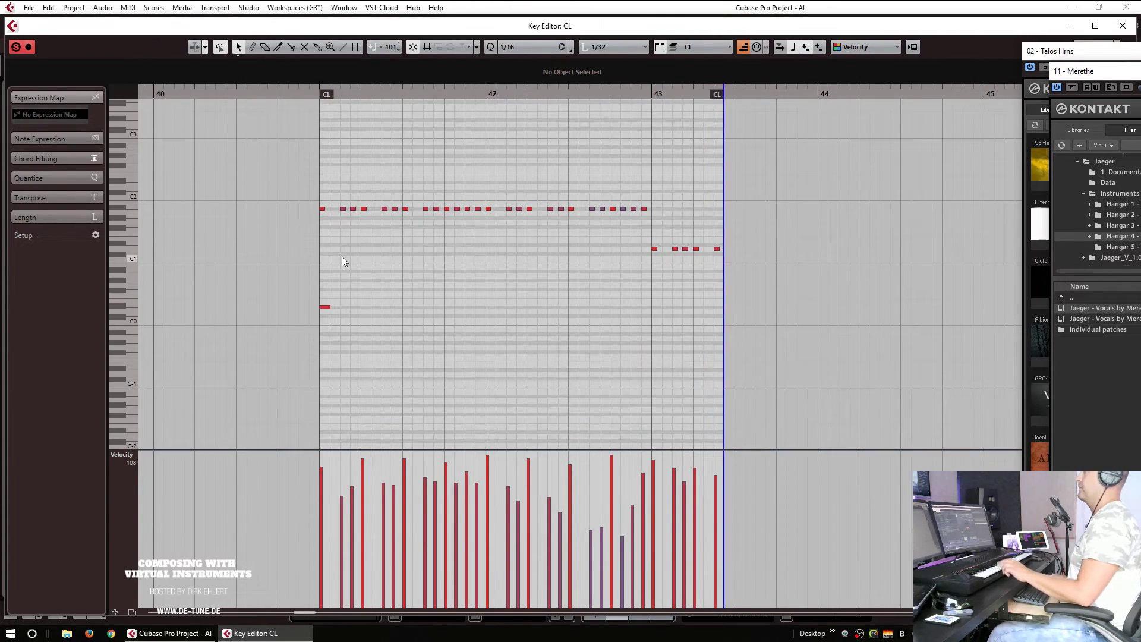
{"action": "key", "text": "Right"}
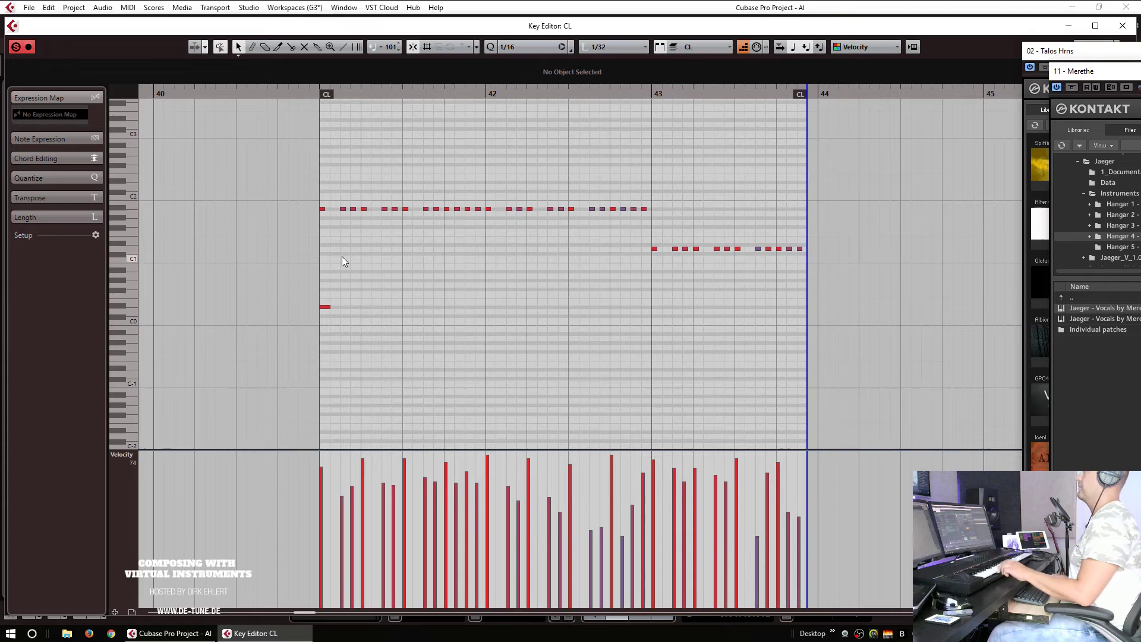
{"action": "key", "text": "Right"}
{"action": "key", "text": "Right"}
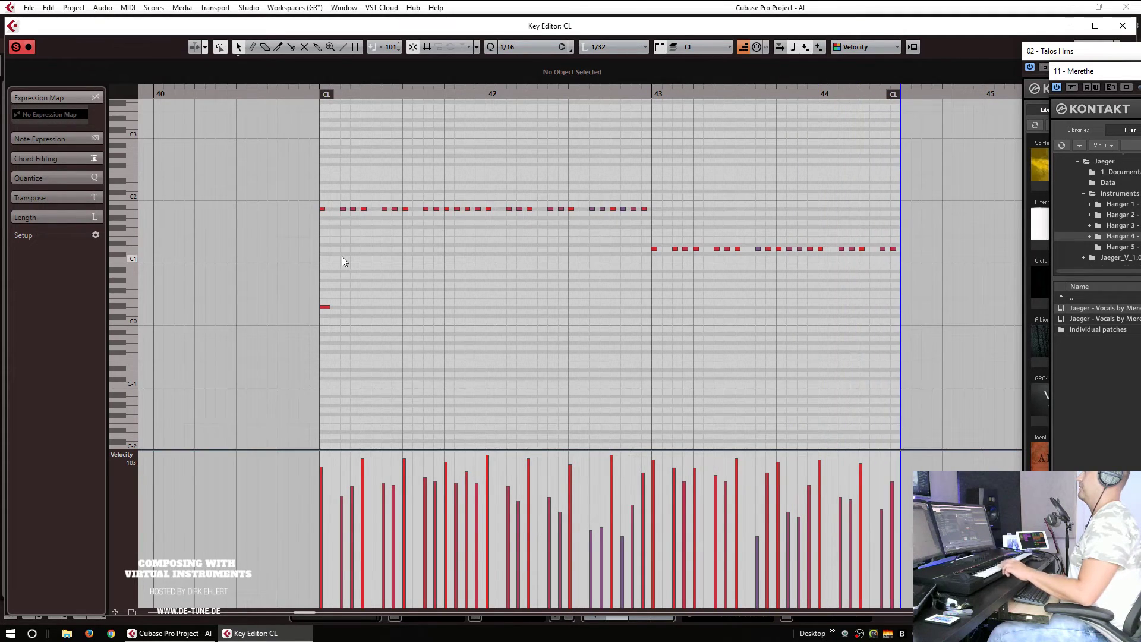
{"action": "key", "text": "Right"}
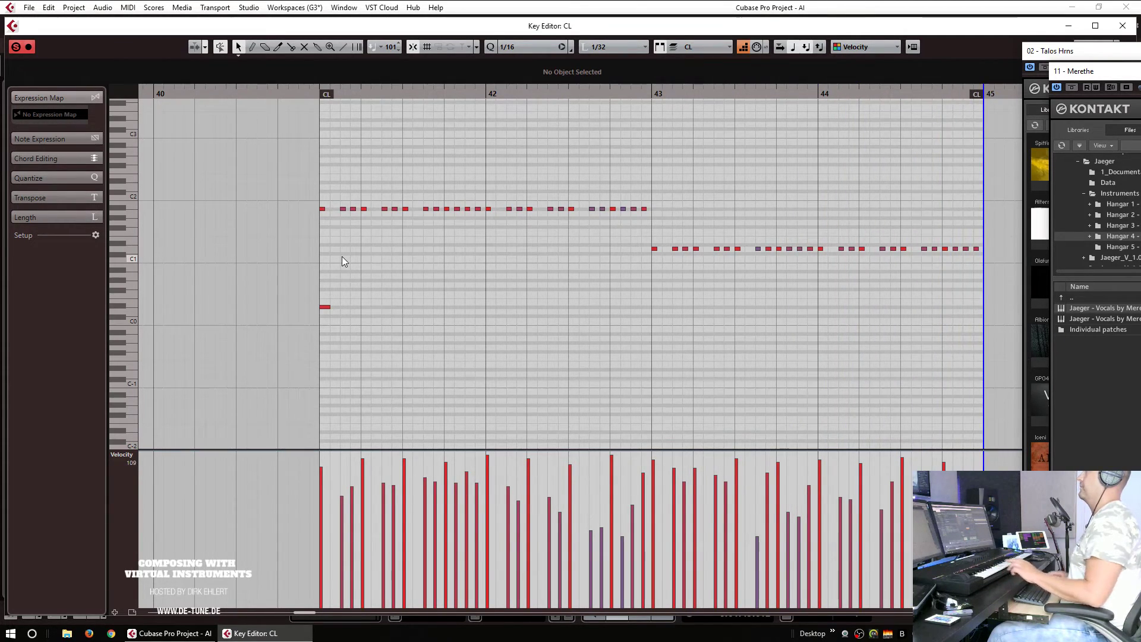
Step: Audition the new cello rhythm and open the Vln 1, Vln 2, Vla and CL parts from bar 41 together to compare them
{"action": "left_click", "coordinate": [318, 94]}
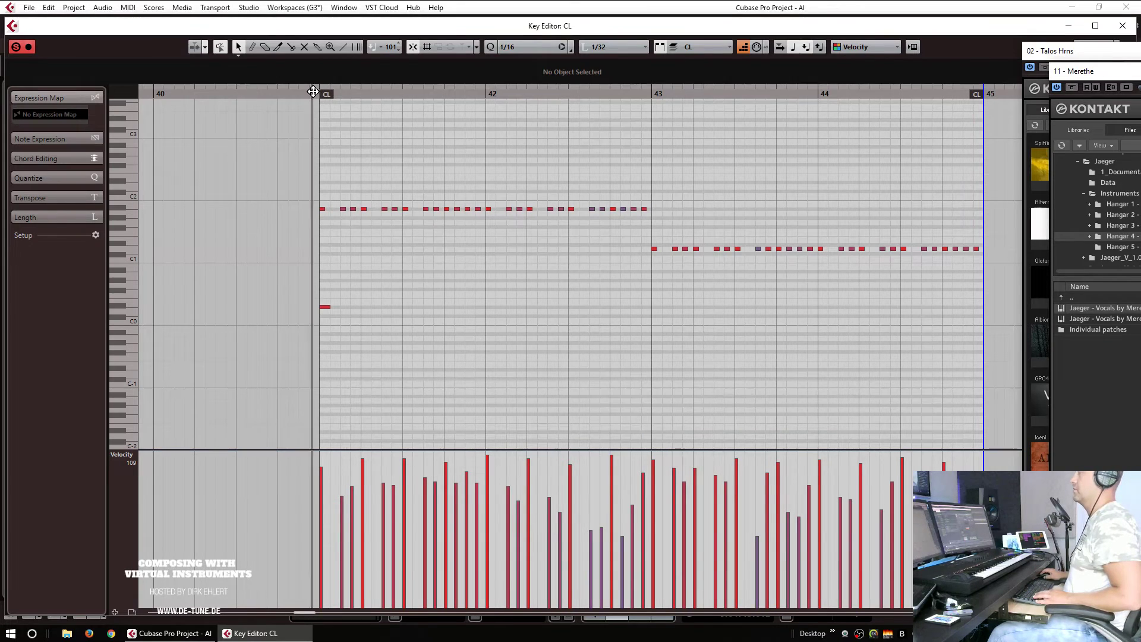
{"action": "key", "text": "space"}
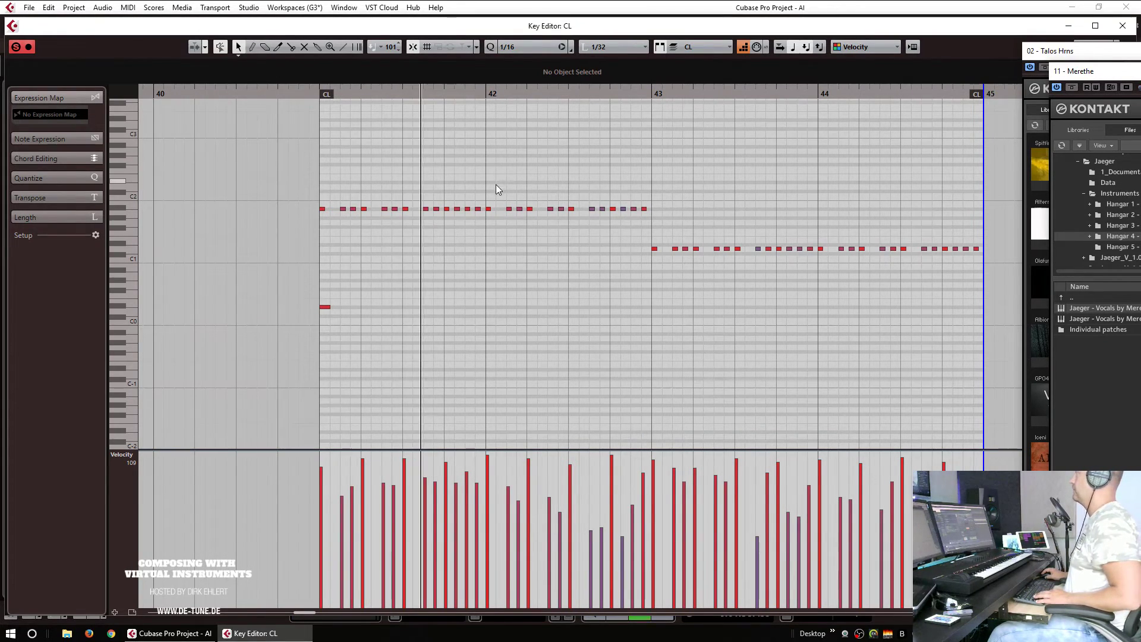
{"action": "key", "text": "Return"}
{"action": "left_click_drag", "start_coordinate": [757, 238], "coordinate": [649, 120]}
{"action": "key", "text": "Return"}
{"action": "scroll", "coordinate": [522, 191], "scroll_direction": "left", "scroll_amount": 3}
{"action": "left_click", "coordinate": [435, 96]}
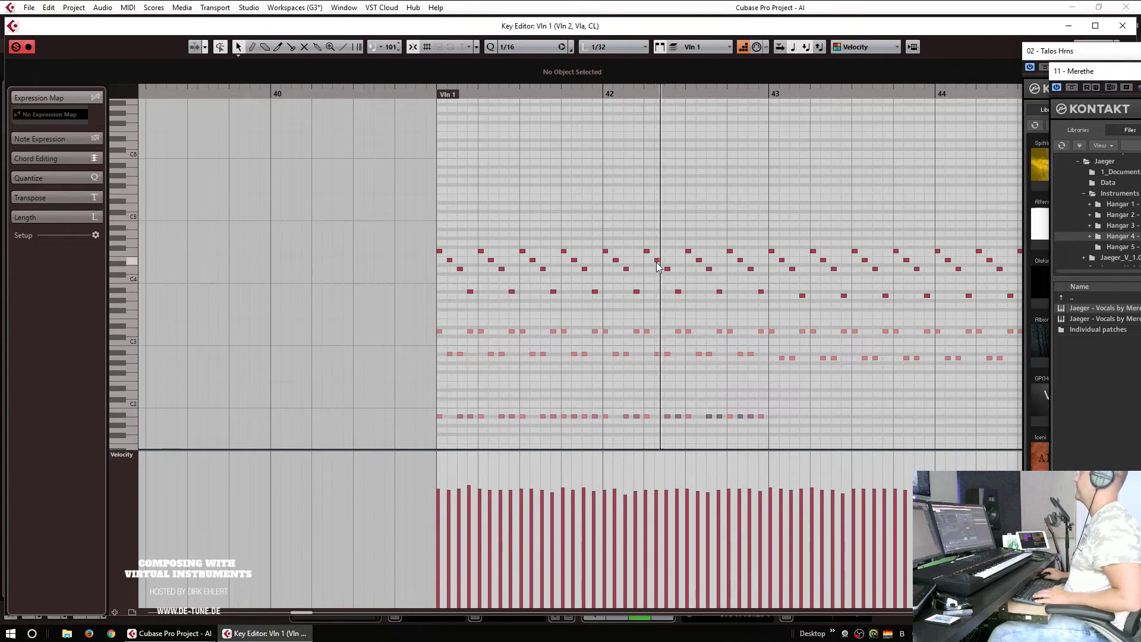
{"action": "scroll", "coordinate": [754, 357], "scroll_direction": "down", "scroll_amount": 4}
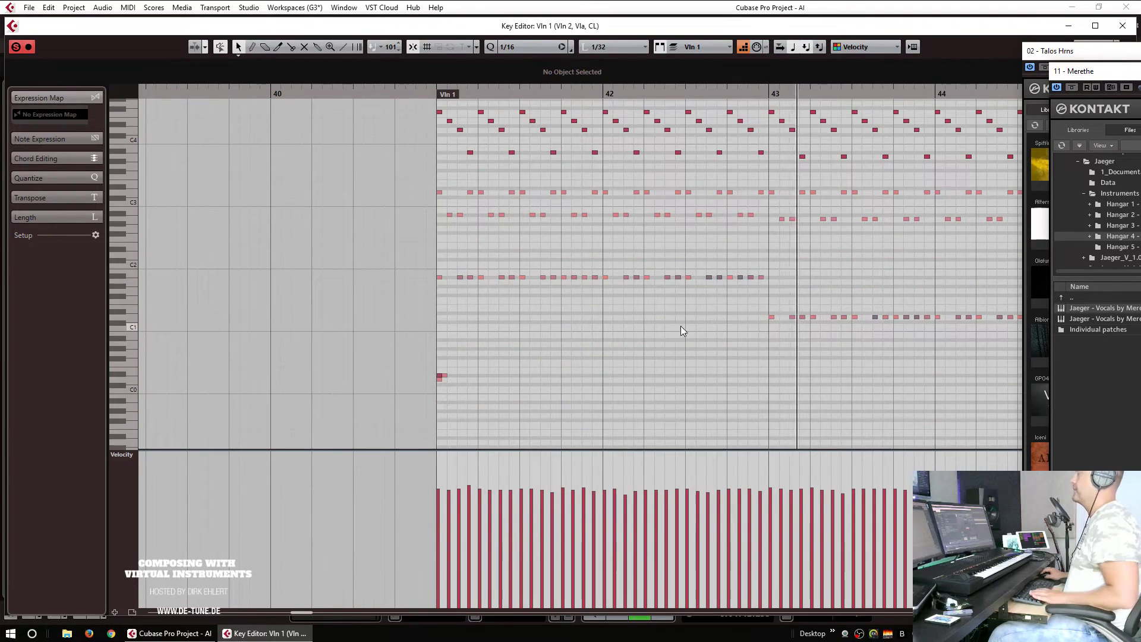
{"action": "scroll", "coordinate": [696, 319], "scroll_direction": "down", "scroll_amount": 3}
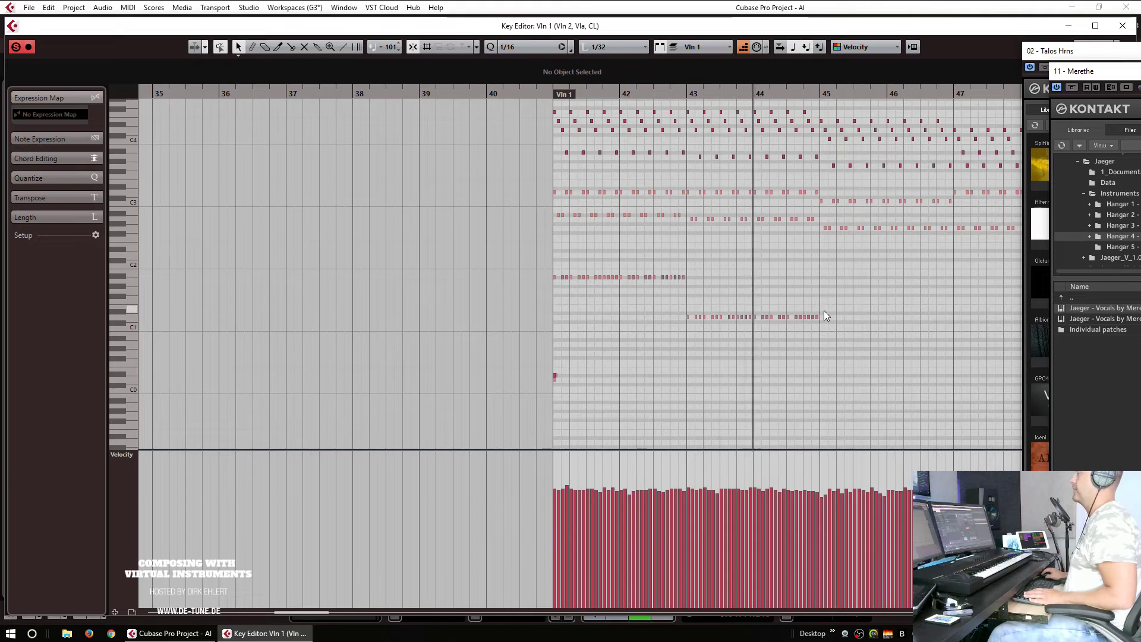
Step: Double the bar 43–44 cello notes an octave higher on D2 and stop playback
{"action": "left_click_drag", "start_coordinate": [836, 300], "coordinate": [631, 322]}
{"action": "left_click", "coordinate": [688, 316]}
{"action": "left_click", "coordinate": [688, 318]}
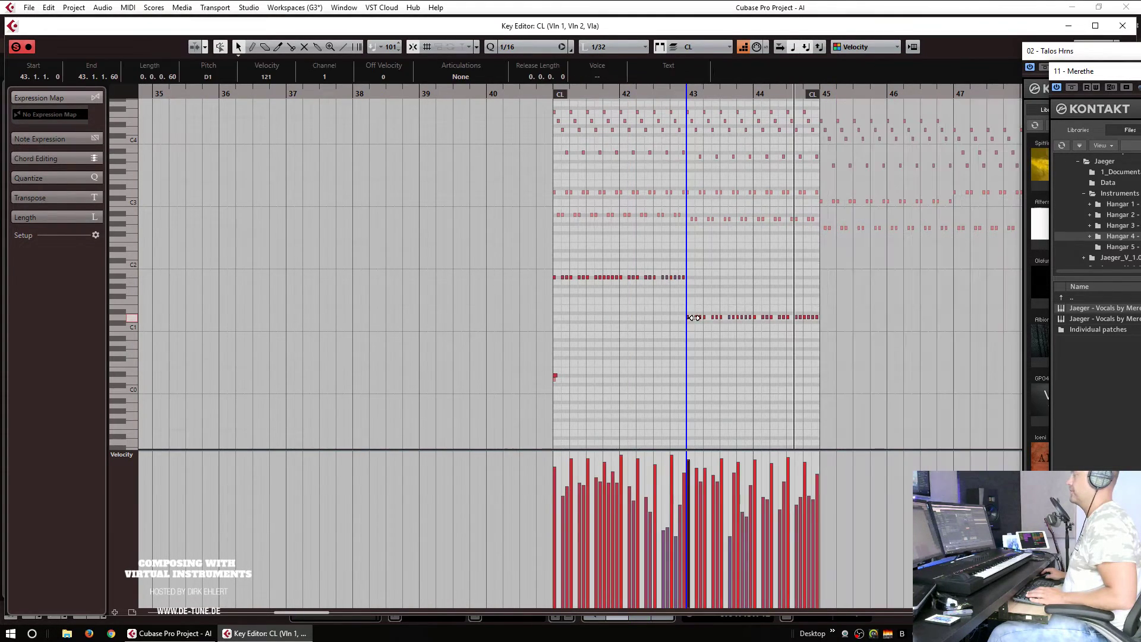
{"action": "left_click_drag", "start_coordinate": [840, 313], "coordinate": [693, 257]}
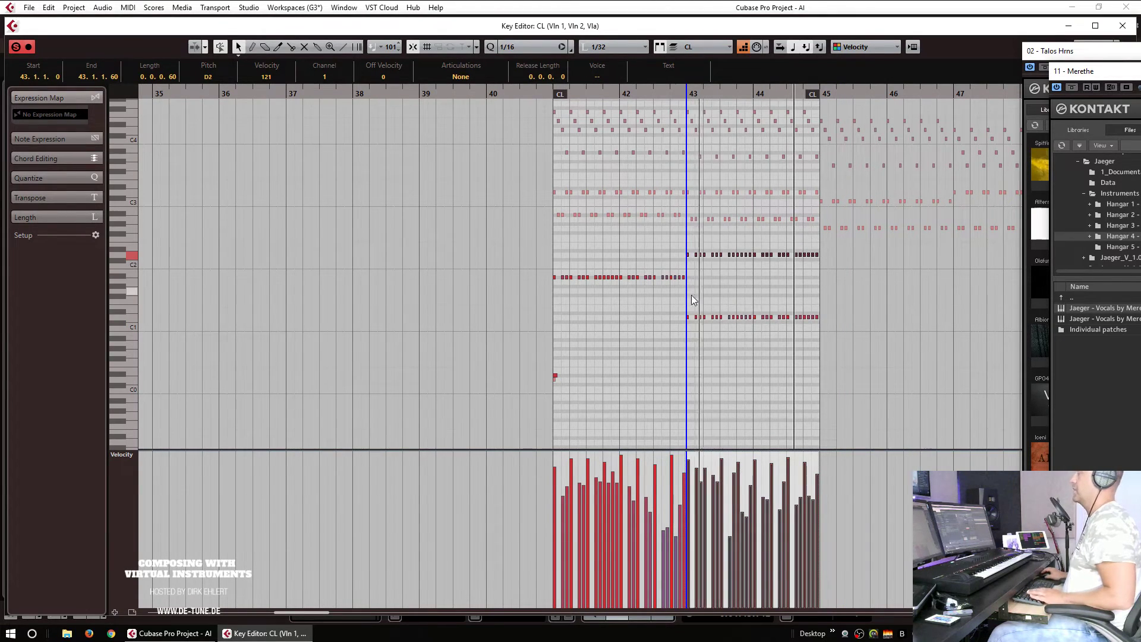
{"action": "key", "text": "space"}
Step: Close the editor, lengthen the CL part to end at bar 49 and reopen it alone for editing
{"action": "key", "text": "g"}
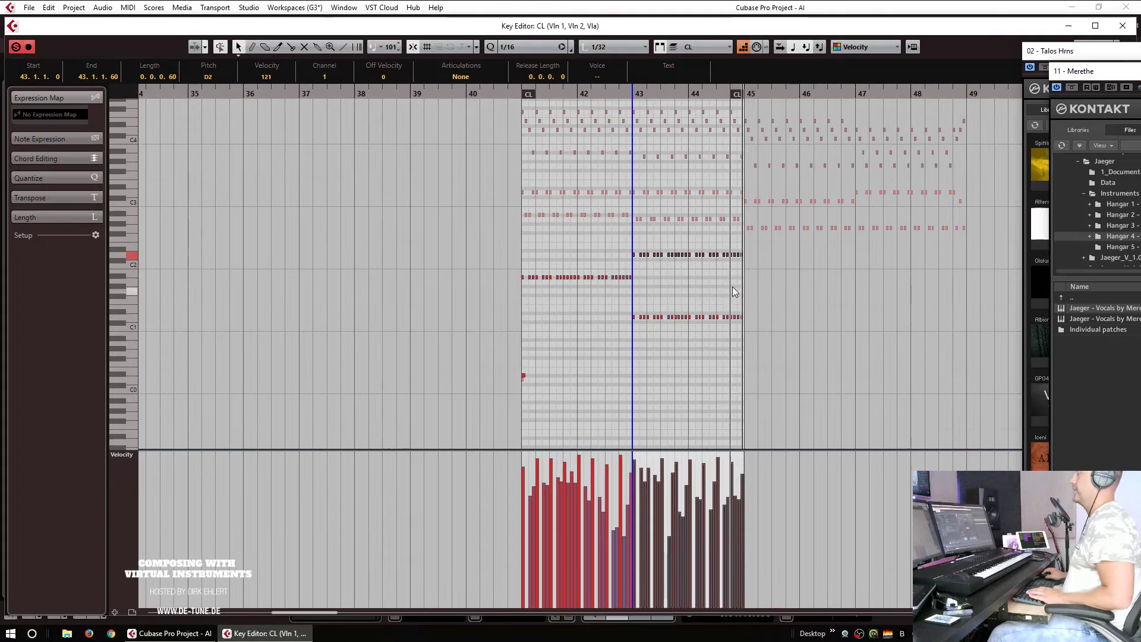
{"action": "key", "text": "Return"}
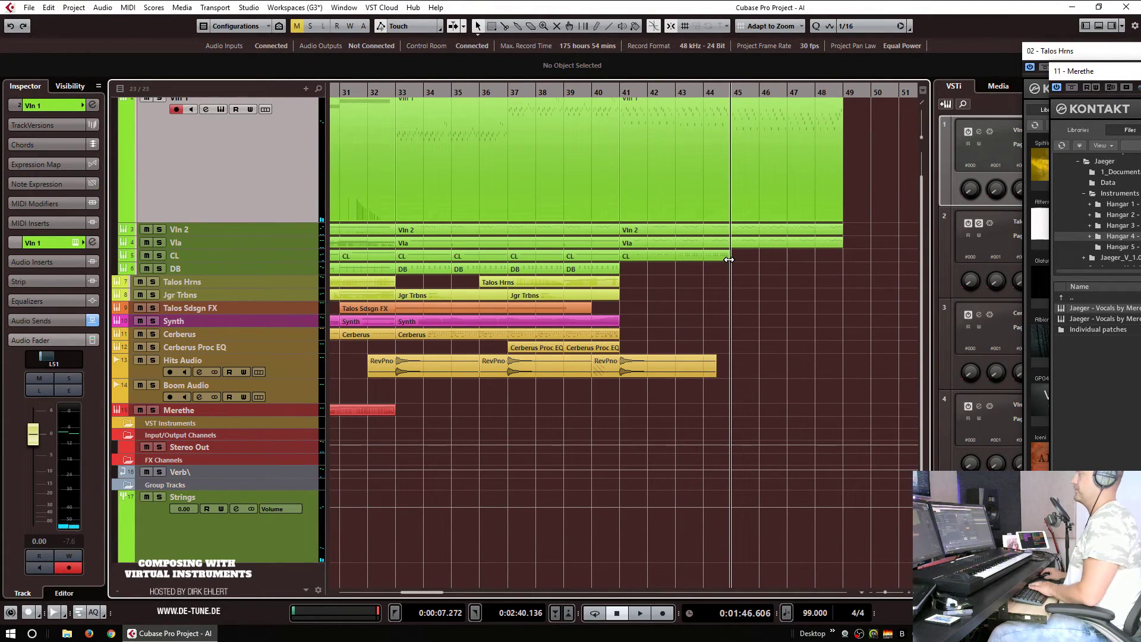
{"action": "left_click_drag", "start_coordinate": [728, 260], "coordinate": [838, 262]}
{"action": "key", "text": "Return"}
Step: Double the bar 41–42 cello notes an octave higher on A#2
{"action": "left_click_drag", "start_coordinate": [434, 241], "coordinate": [248, 340]}
{"action": "scroll", "coordinate": [414, 287], "scroll_direction": "left", "scroll_amount": 3}
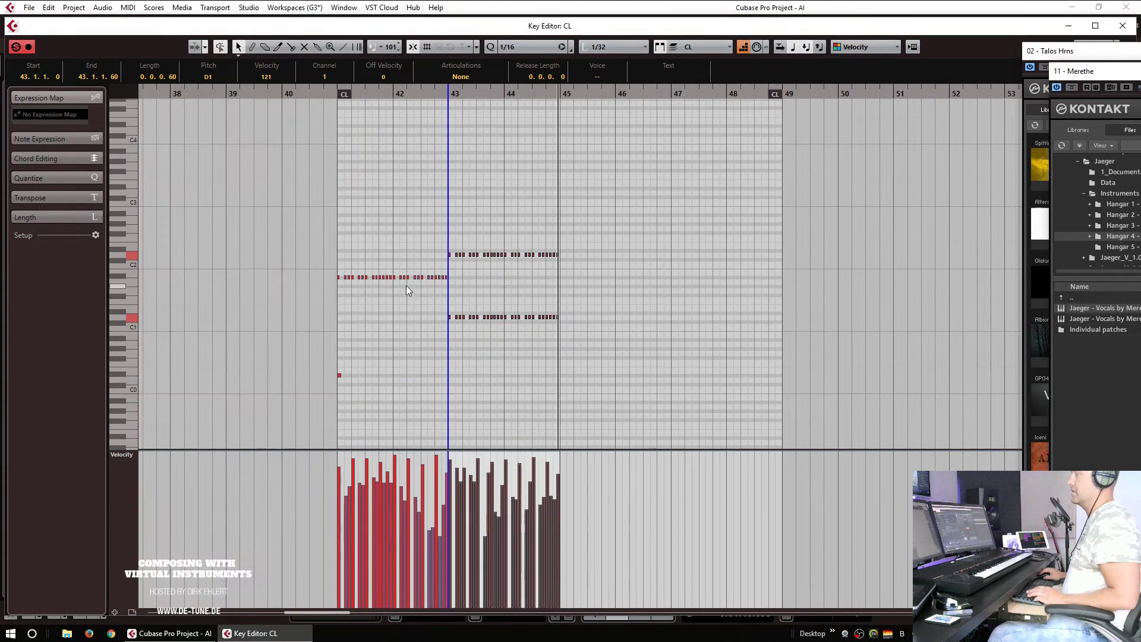
{"action": "left_click_drag", "start_coordinate": [455, 271], "coordinate": [339, 220]}
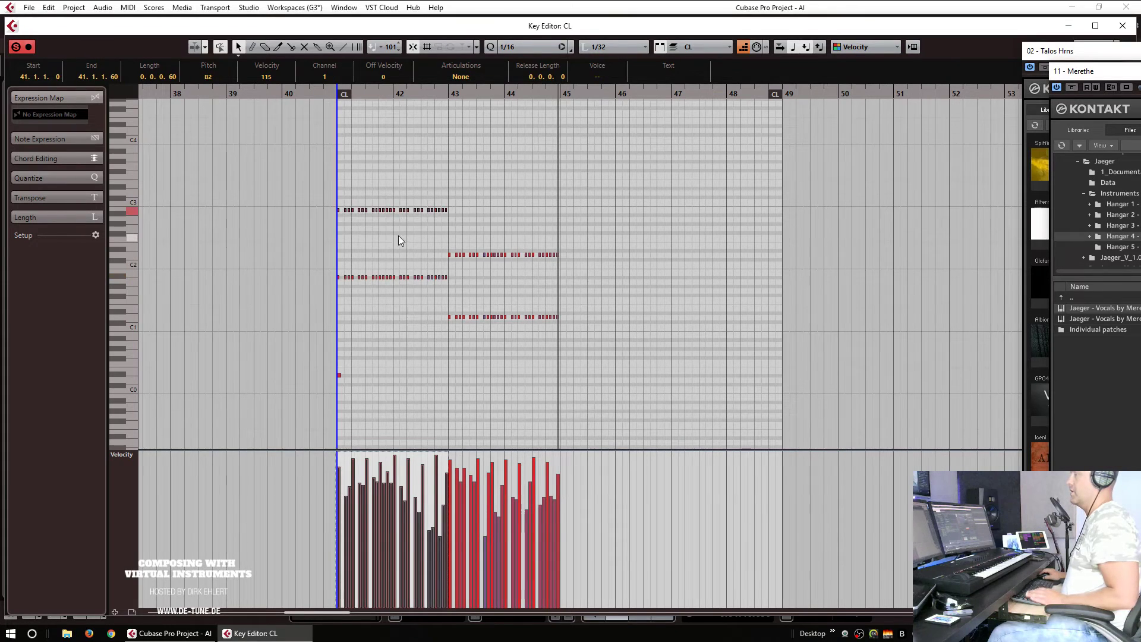
{"action": "key", "text": "Down"}
Step: Copy the bar 43–44 cello octaves to bar 45 and transpose the copy down to C1 and C2
{"action": "left_click_drag", "start_coordinate": [447, 247], "coordinate": [631, 362]}
{"action": "left_click_drag", "start_coordinate": [561, 95], "coordinate": [560, 93]}
{"action": "key", "text": "ctrl+v"}
{"action": "key", "text": "Down"}
{"action": "key", "text": "Down"}
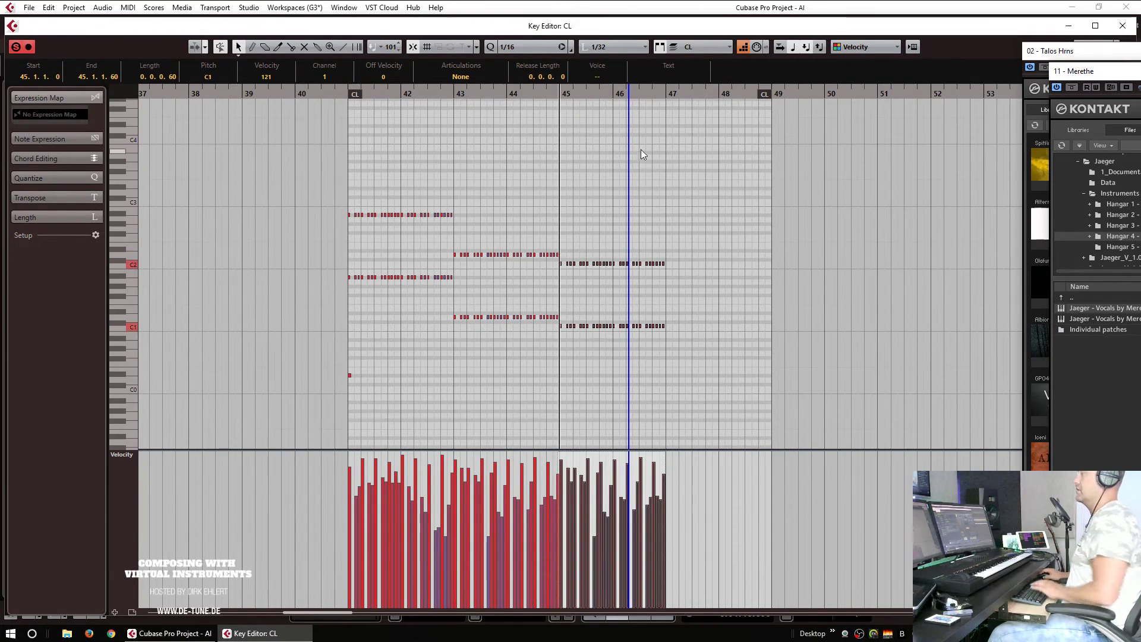
Step: Paste the two-bar cello octave pattern at bar 47 and transpose it up five semitones
{"action": "left_click", "coordinate": [666, 94]}
{"action": "key", "text": "ctrl+v"}
{"action": "key", "text": "Up"}
{"action": "key", "text": "Up"}
{"action": "key", "text": "Up"}
{"action": "key", "text": "Up"}
{"action": "key", "text": "Up"}
Step: Close the editor and play back the arrangement from bar 41 to bar 49 to check the cello part
{"action": "key", "text": "ctrl+e"}
{"action": "left_click", "coordinate": [615, 93]}
{"action": "key", "text": "space"}
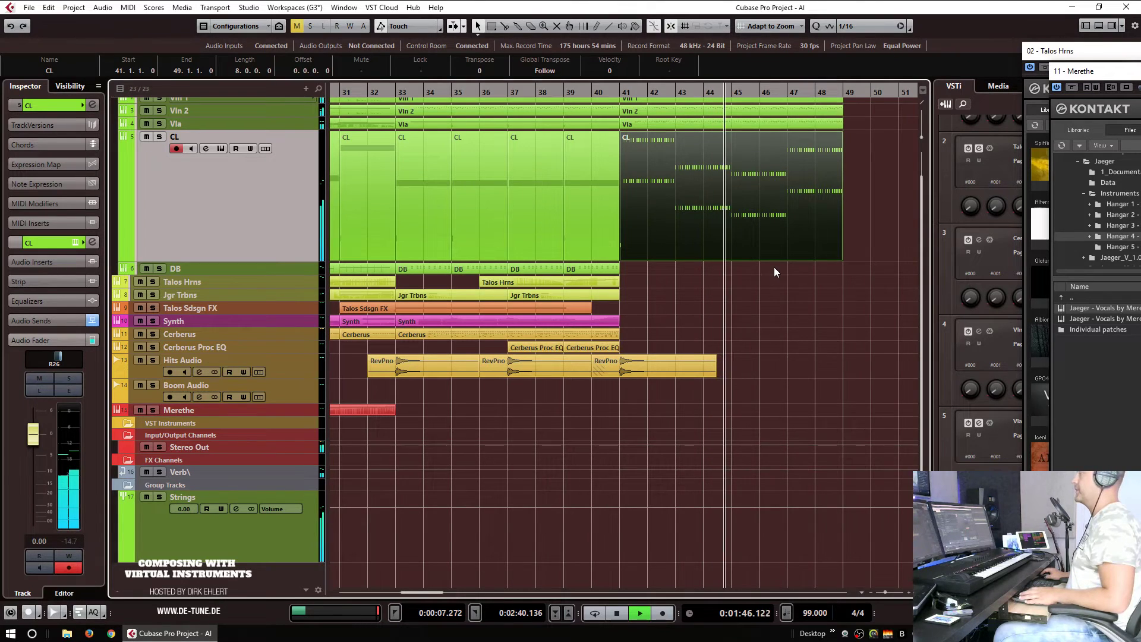
{"action": "key", "text": "g"}
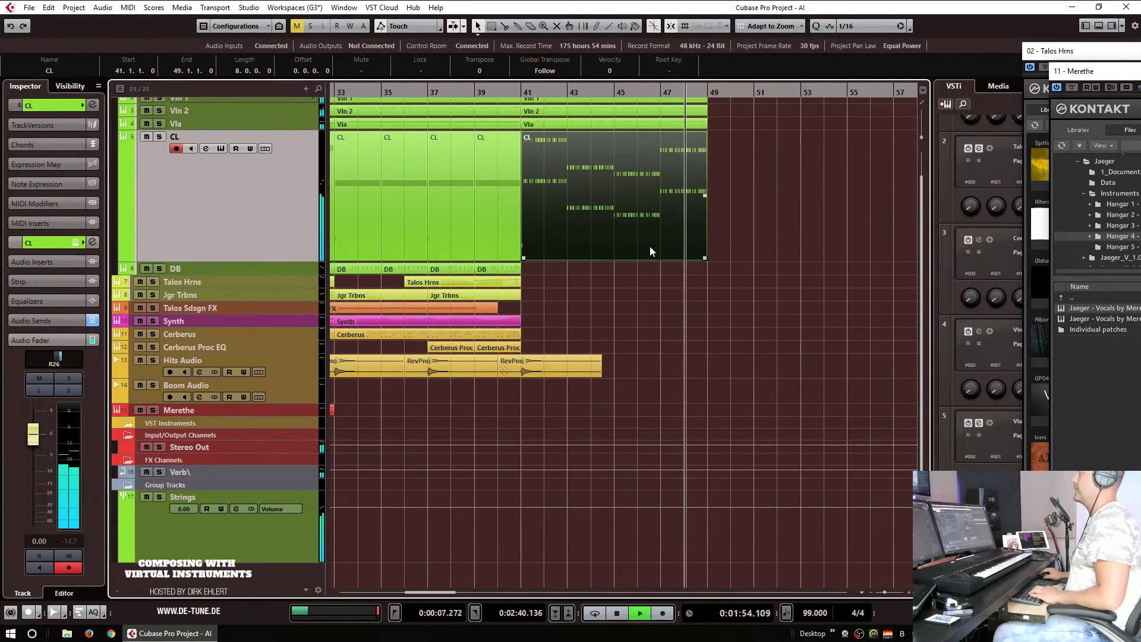
{"action": "key", "text": "space"}
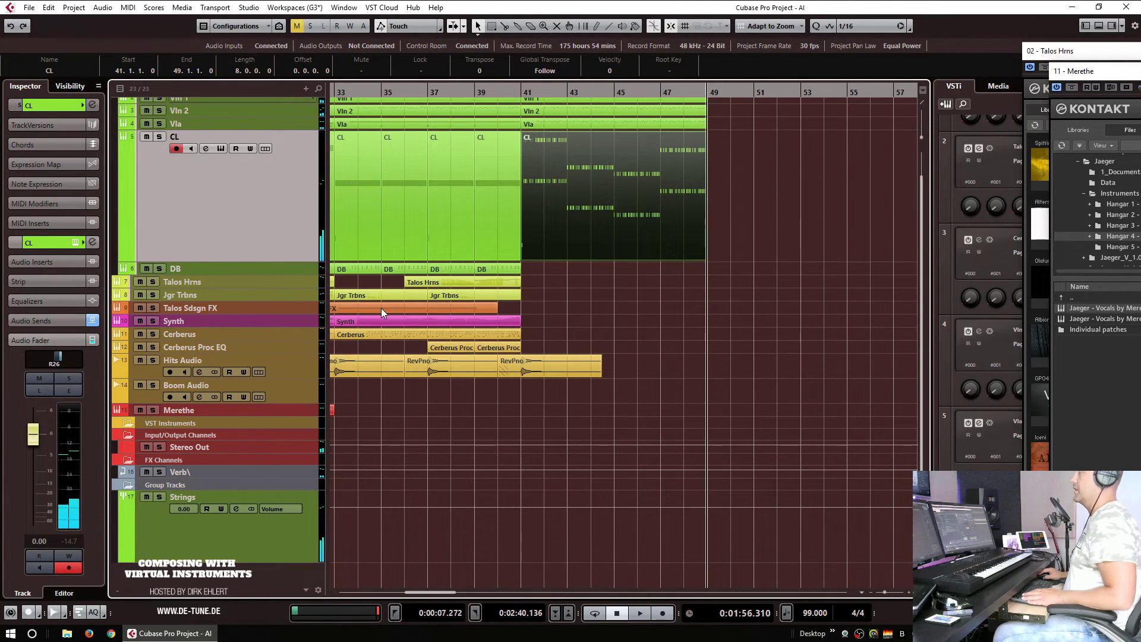
Step: Select the Talos Hrns track and play the cue from bar 39 to rehearse a horn line over it
{"action": "left_click", "coordinate": [194, 283]}
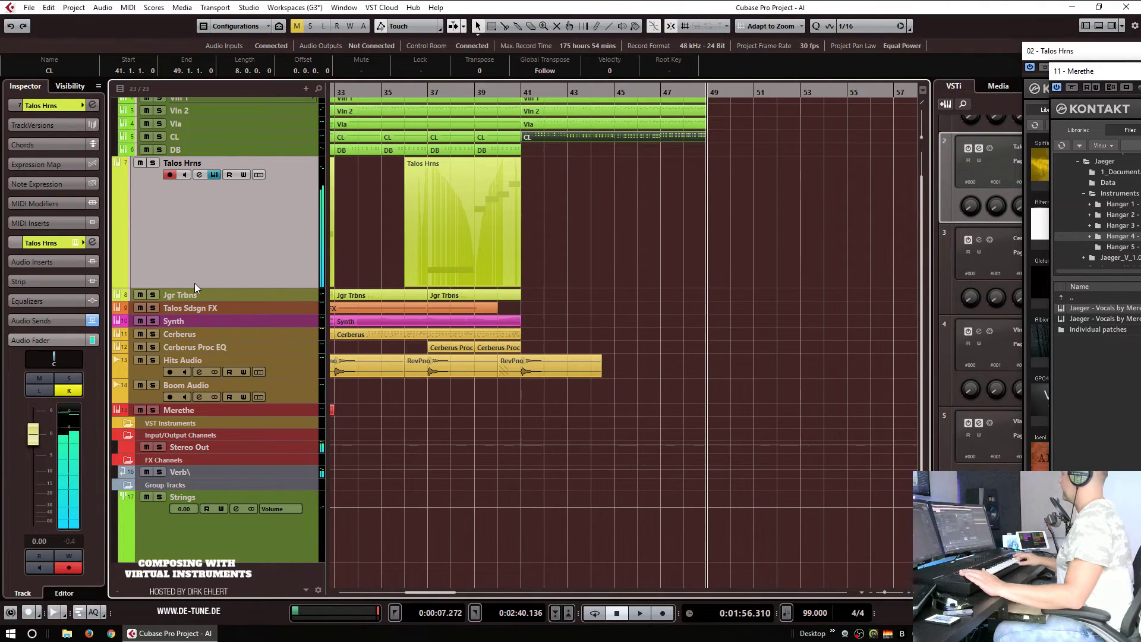
{"action": "left_click", "coordinate": [475, 89]}
{"action": "key", "text": "space"}
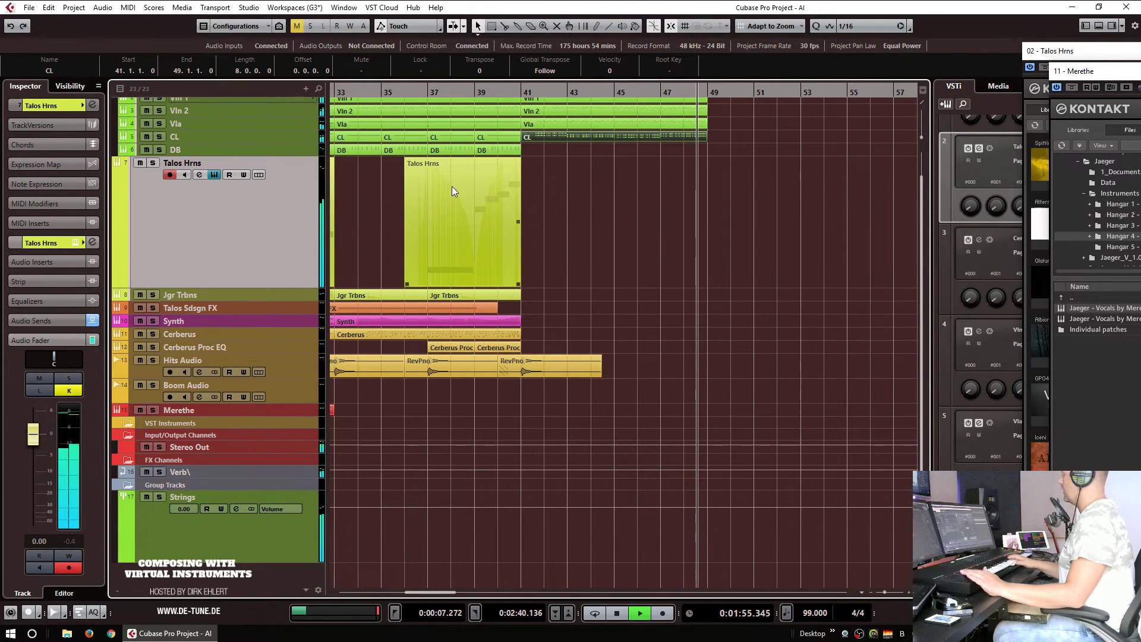
{"action": "key", "text": "space"}
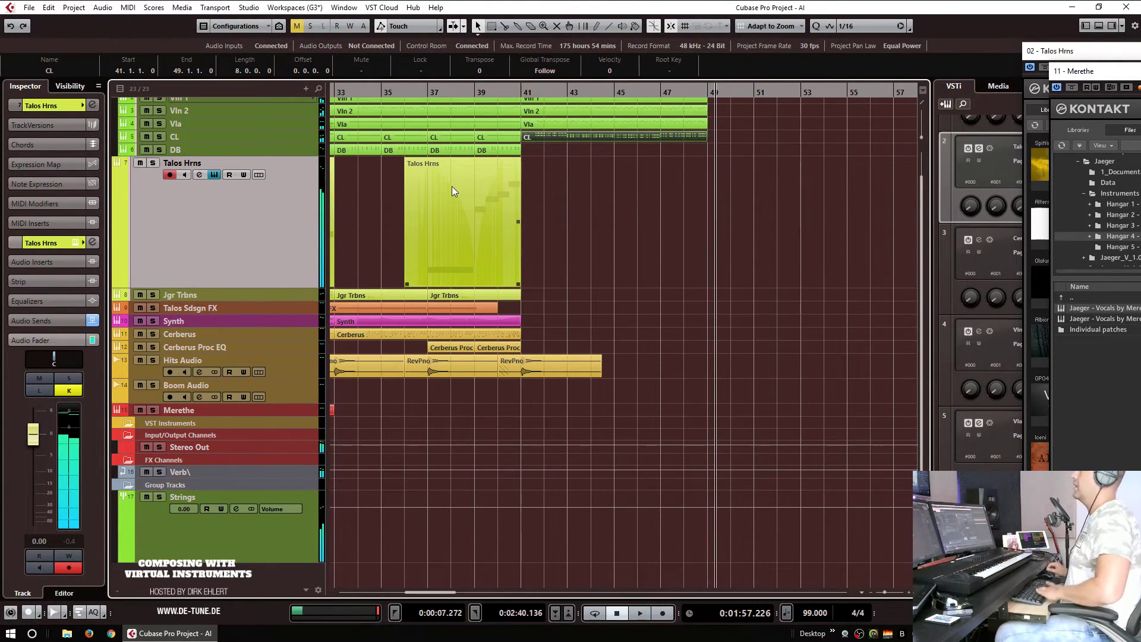
{"action": "left_click_drag", "start_coordinate": [473, 92], "coordinate": [477, 98]}
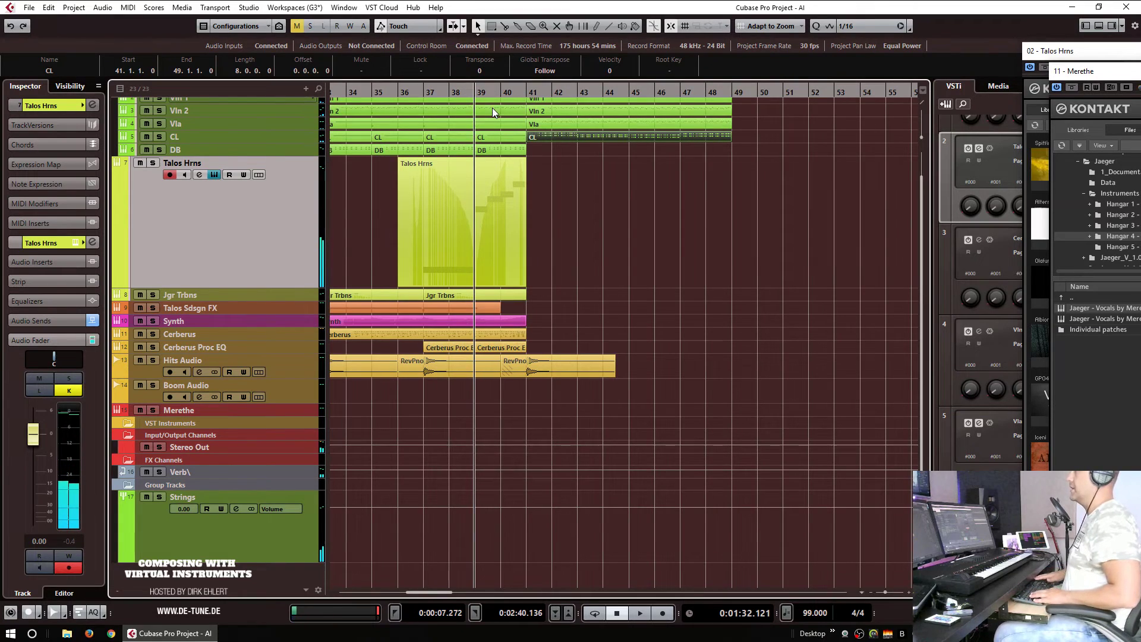
{"action": "key", "text": "KP_Multiply"}
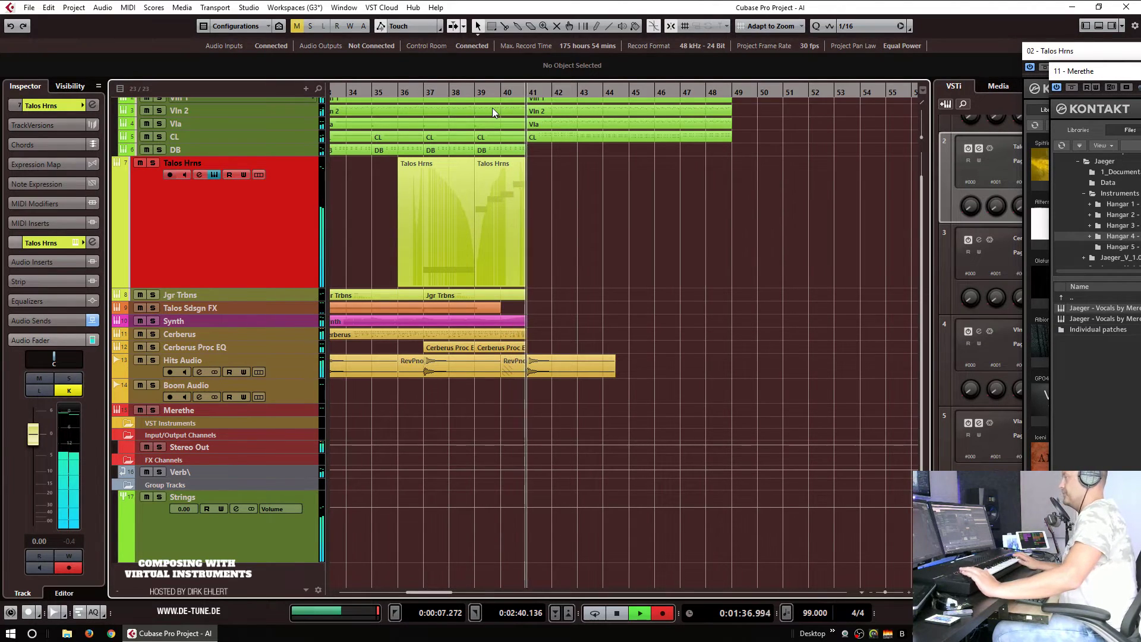
{"action": "key", "text": "space"}
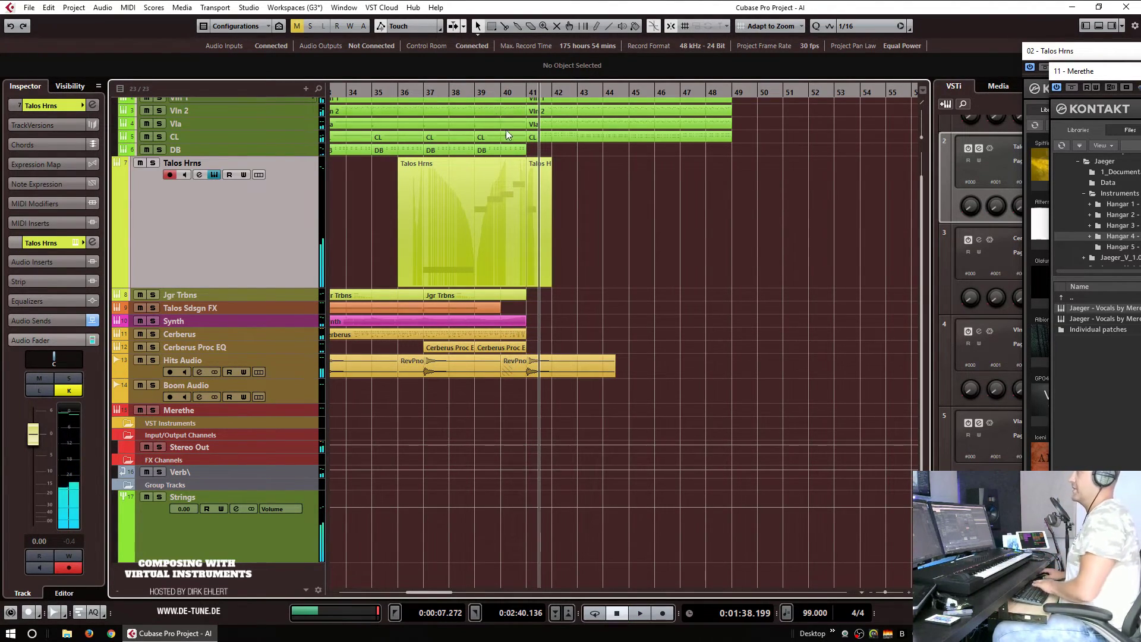
{"action": "key", "text": "ctrl+z"}
Step: Record a horn melody over bars 41 to 48 on the Talos Hrns track, starting the recording from bar 40
{"action": "left_click_drag", "start_coordinate": [505, 91], "coordinate": [497, 103]}
{"action": "key", "text": "KP_Multiply"}
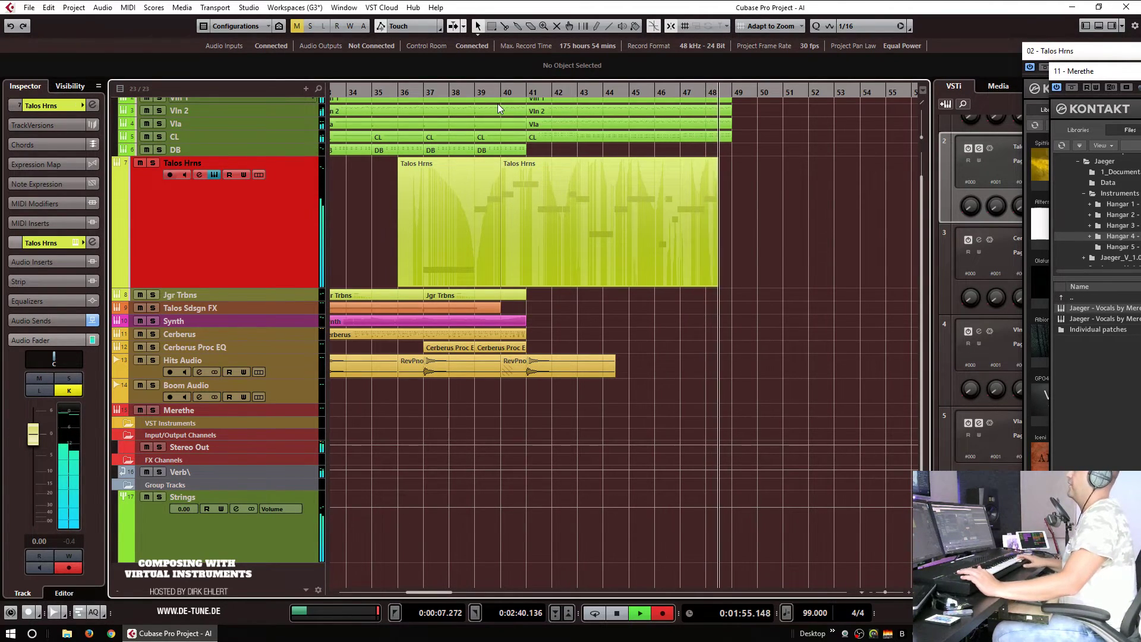
{"action": "key", "text": "space"}
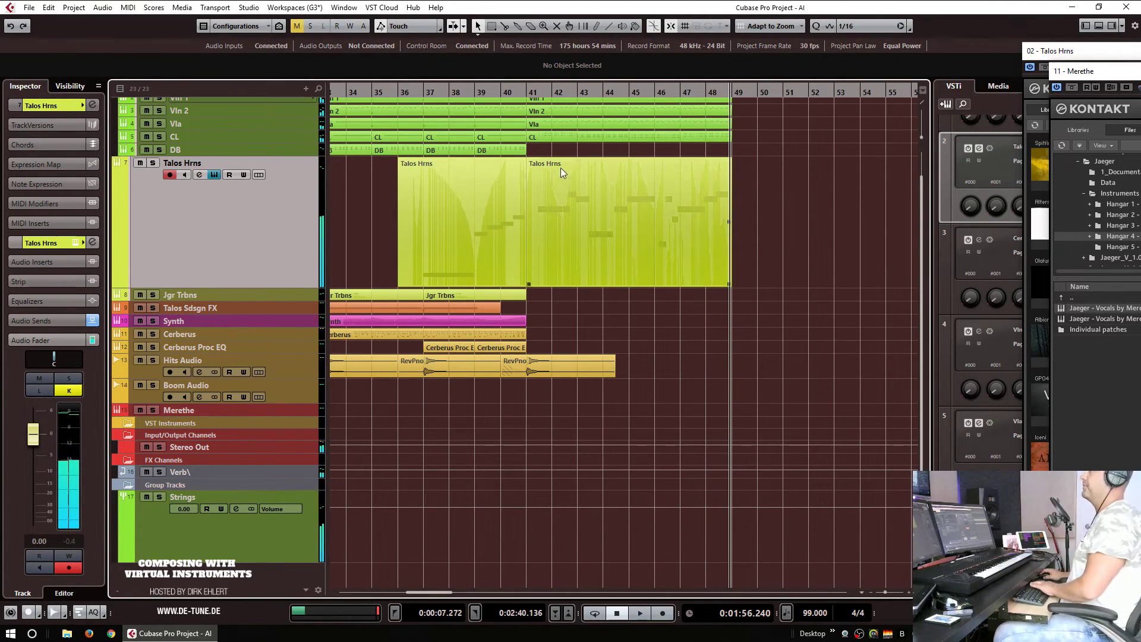
Step: Open the recorded Talos Hrns part, shift all its notes slightly later and quantize them to 1/16
{"action": "left_click", "coordinate": [619, 213]}
{"action": "double_click", "coordinate": [536, 209]}
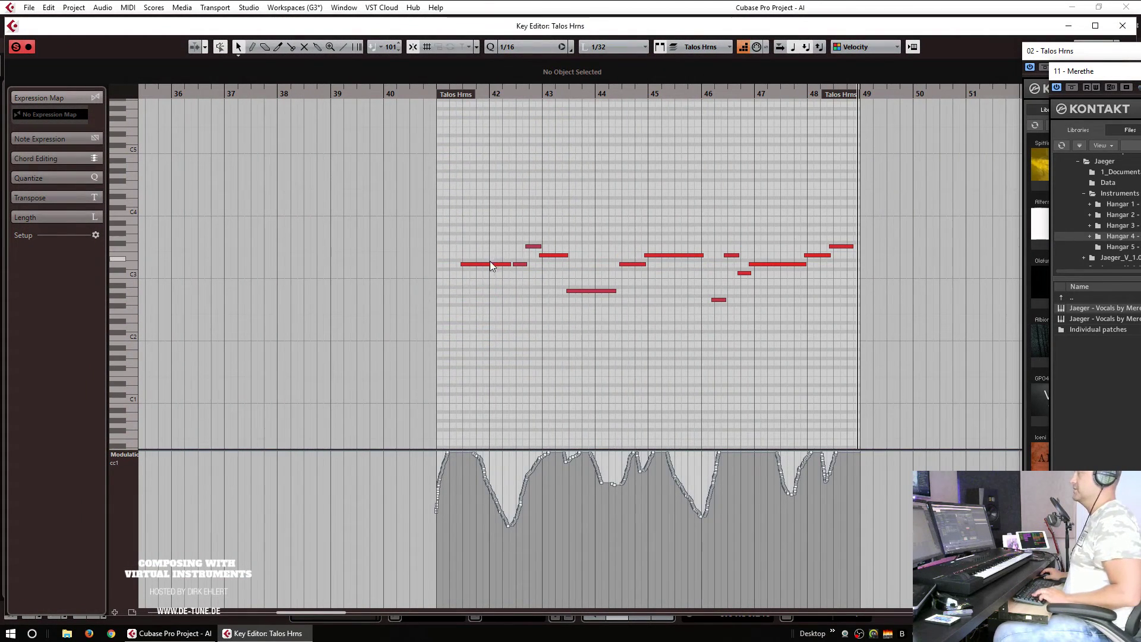
{"action": "key", "text": "ctrl+a"}
{"action": "left_click_drag", "start_coordinate": [471, 265], "coordinate": [475, 266]}
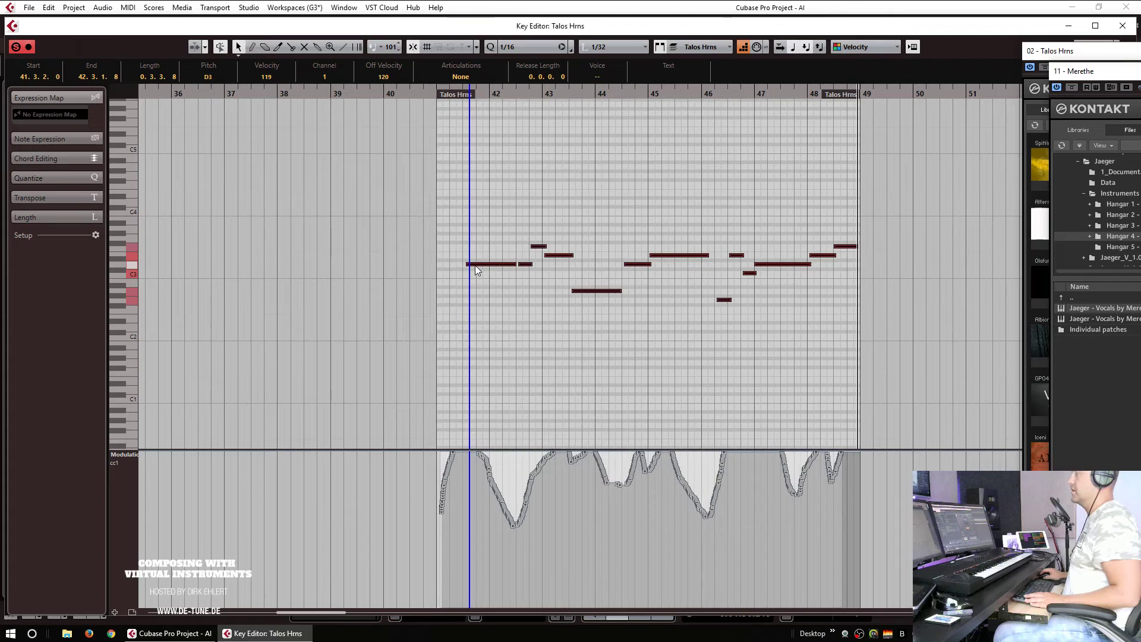
{"action": "key", "text": "q"}
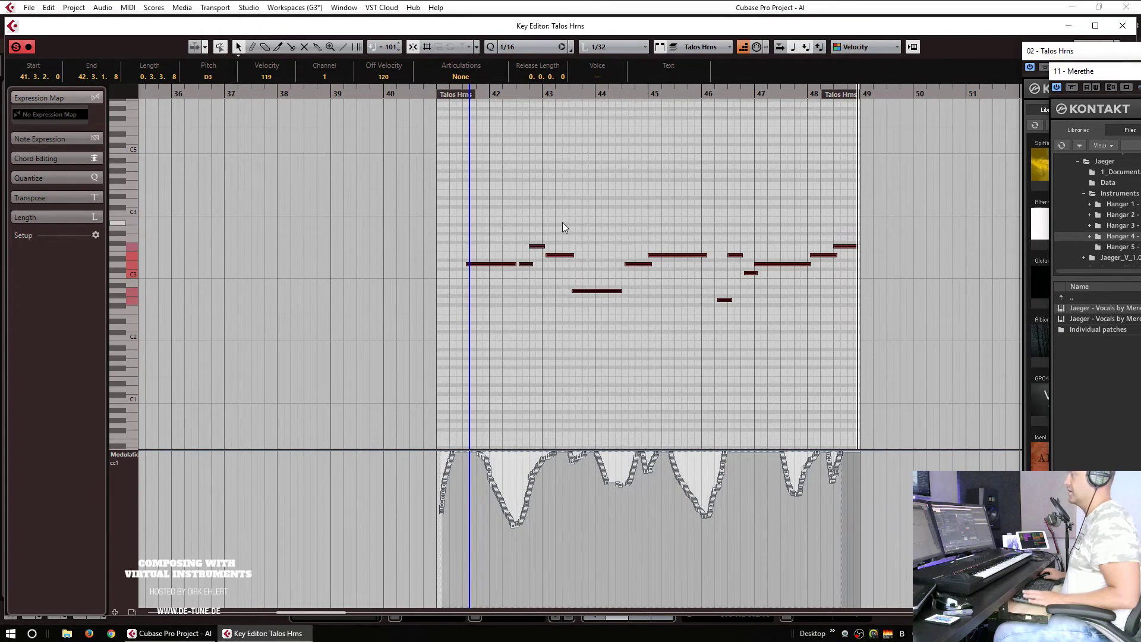
Step: Set the quantize value to 1/4, quantize all the horn notes with it and deselect them
{"action": "left_click", "coordinate": [525, 46]}
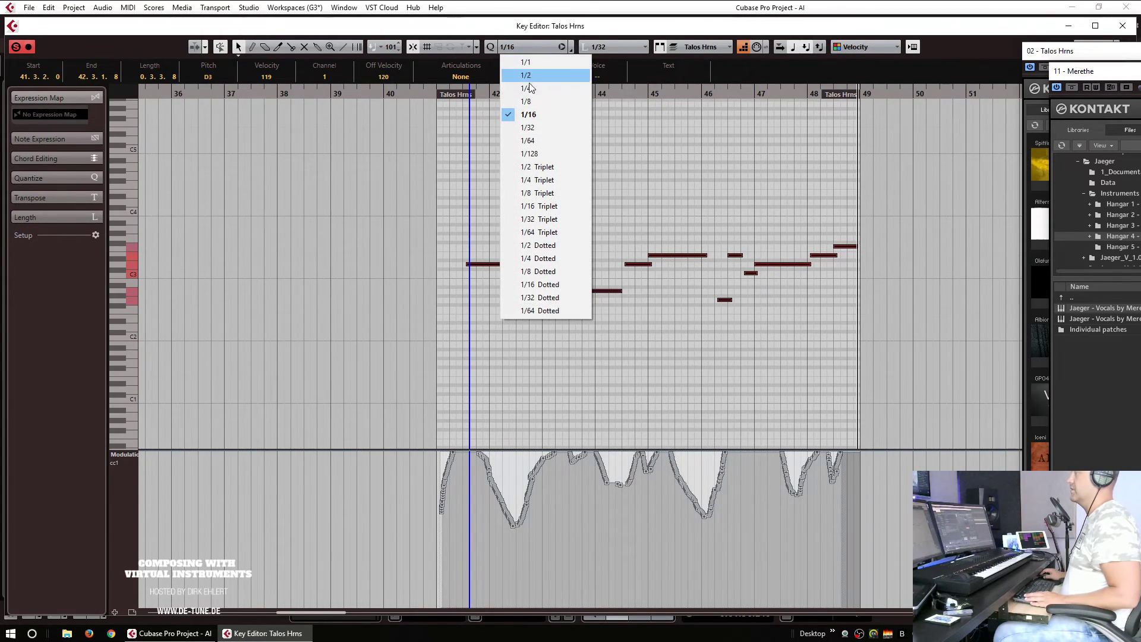
{"action": "left_click", "coordinate": [534, 89]}
{"action": "key", "text": "q"}
{"action": "left_click", "coordinate": [570, 230]}
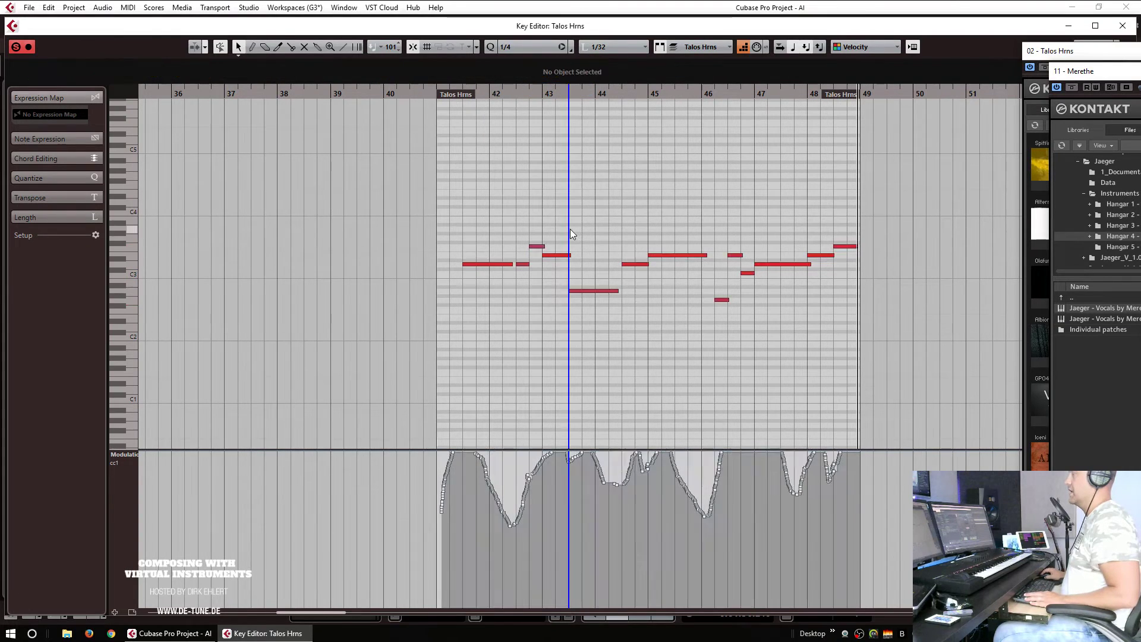
Step: Set the quantize value for the Talos Hrns part to 1/16
{"action": "left_click", "coordinate": [507, 51]}
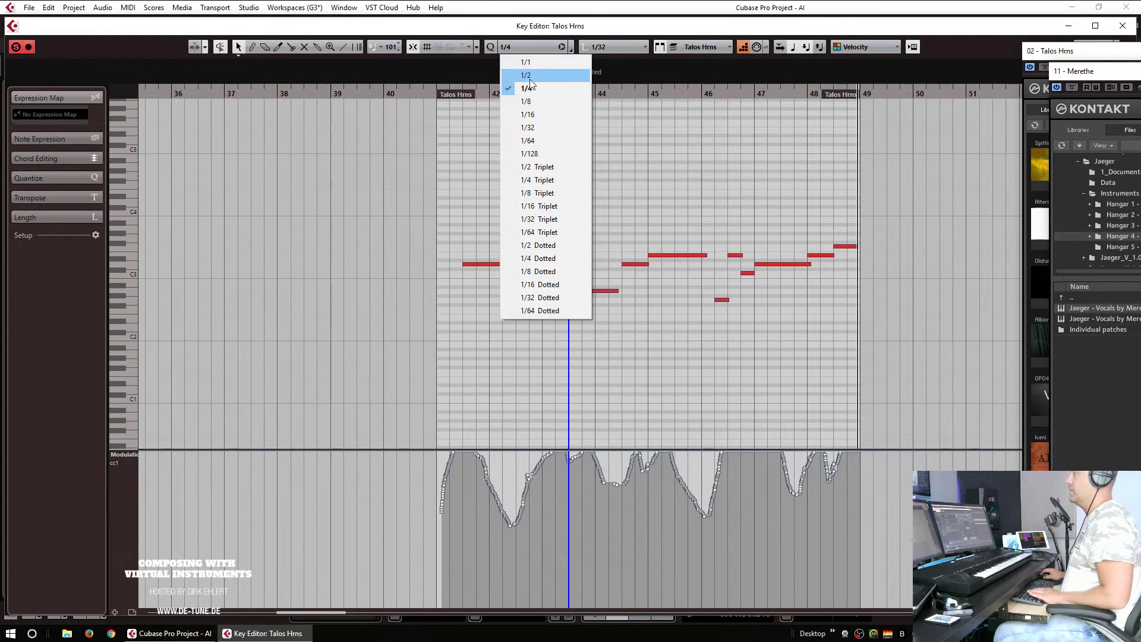
{"action": "left_click", "coordinate": [549, 111]}
{"action": "key", "text": "h"}
{"action": "key", "text": "h"}
{"action": "key", "text": "h"}
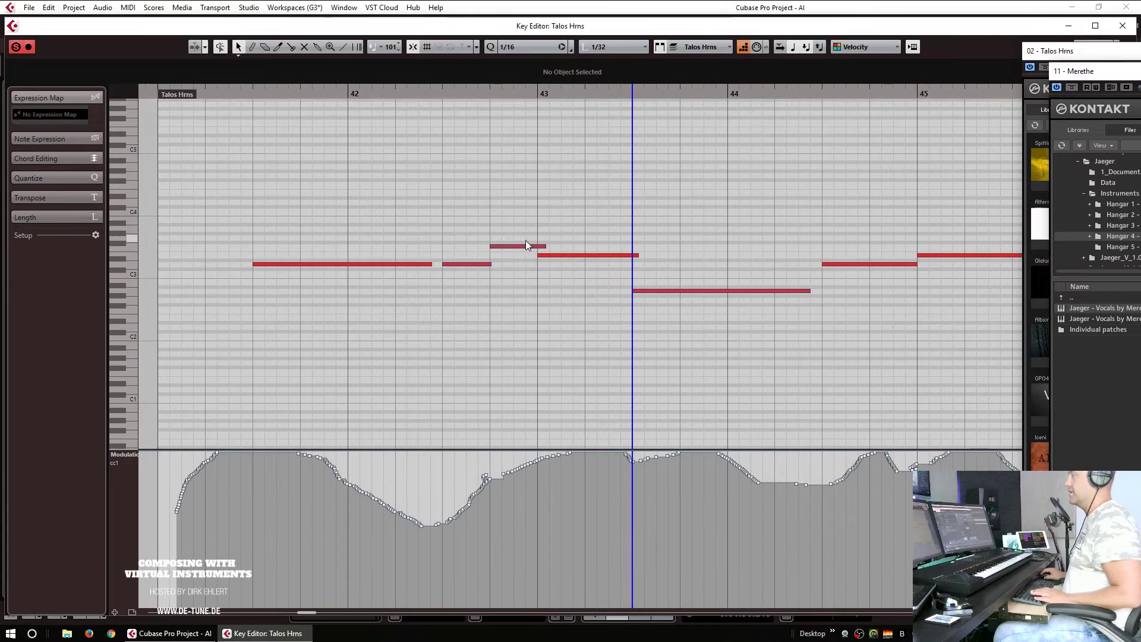
Step: Select the connected legato horn notes in bars 42 to 48, shift them slightly earlier so the first starts at 42.3.4.41, and close the editor
{"action": "left_click_drag", "start_coordinate": [514, 214], "coordinate": [560, 282]}
{"action": "left_click_drag", "start_coordinate": [693, 267], "coordinate": [730, 324]}
{"action": "scroll", "coordinate": [818, 190], "scroll_direction": "right", "scroll_amount": 5}
{"action": "left_click_drag", "start_coordinate": [763, 218], "coordinate": [802, 291]}
{"action": "scroll", "coordinate": [855, 186], "scroll_direction": "up", "scroll_amount": 2}
{"action": "scroll", "coordinate": [854, 185], "scroll_direction": "down", "scroll_amount": 4}
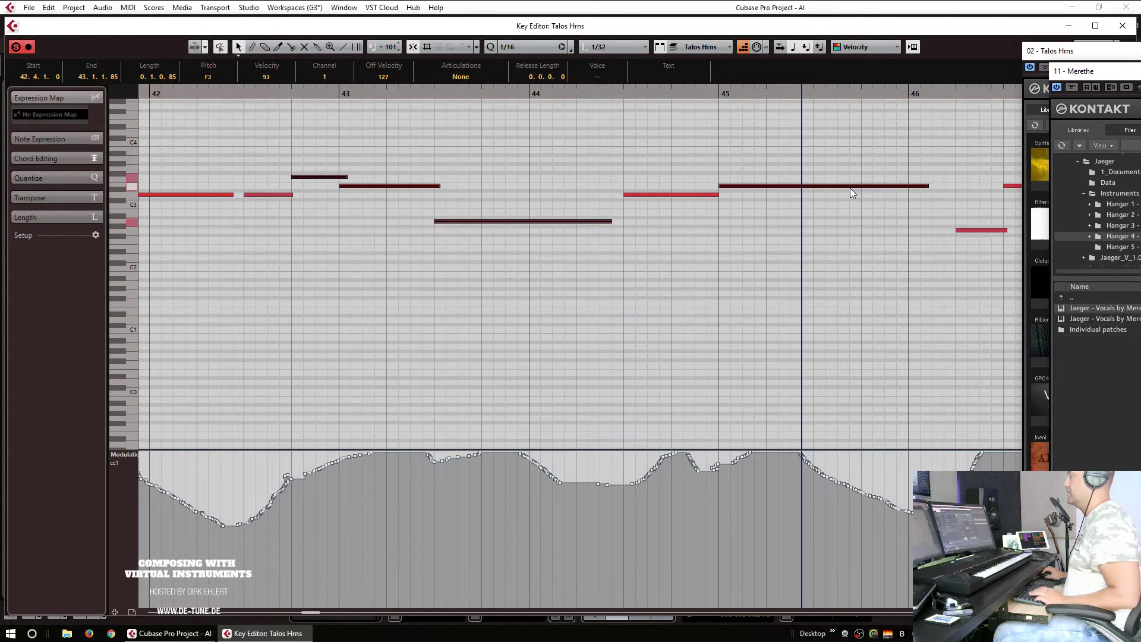
{"action": "scroll", "coordinate": [850, 188], "scroll_direction": "right", "scroll_amount": 7}
{"action": "left_click_drag", "start_coordinate": [725, 153], "coordinate": [815, 228]}
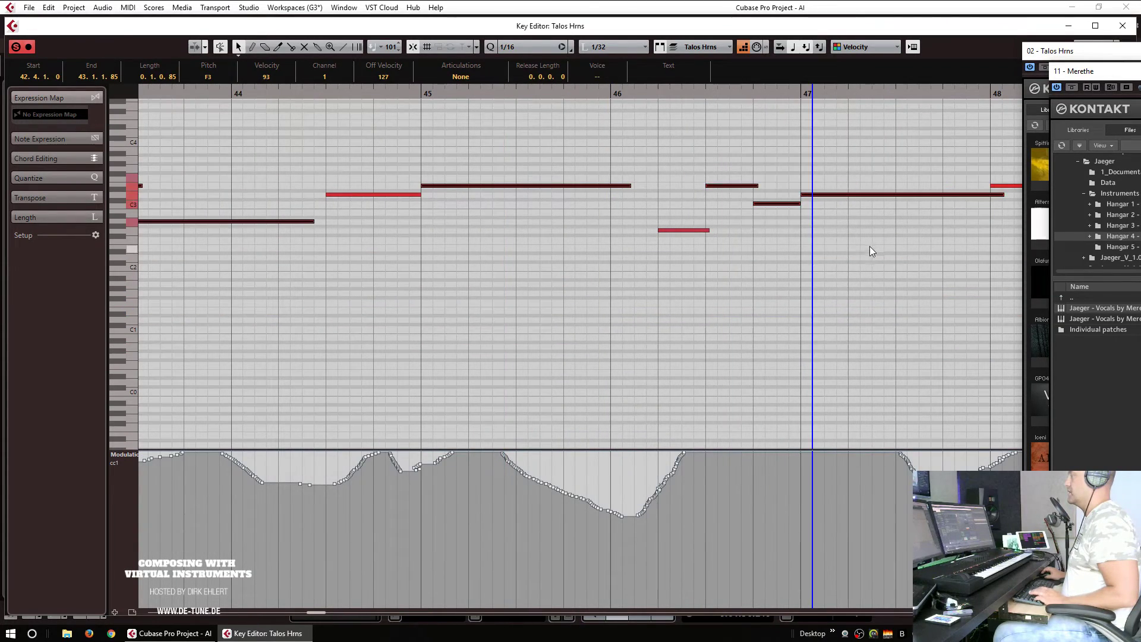
{"action": "scroll", "coordinate": [873, 241], "scroll_direction": "right", "scroll_amount": 10}
{"action": "left_click_drag", "start_coordinate": [675, 151], "coordinate": [711, 218]}
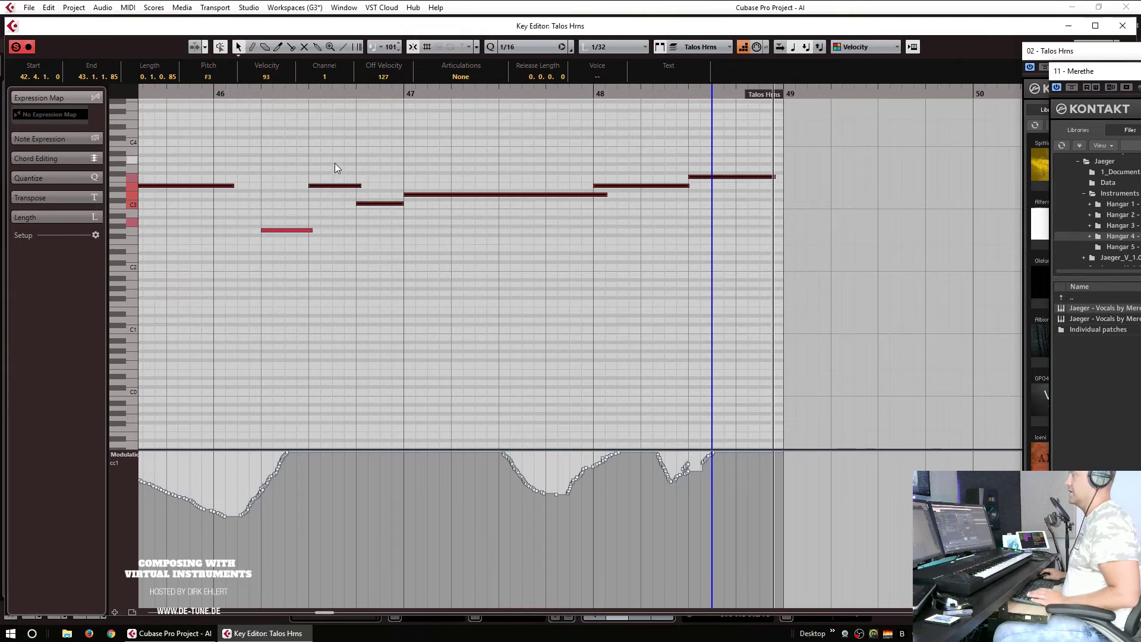
{"action": "left_click_drag", "start_coordinate": [321, 187], "coordinate": [314, 191]}
{"action": "scroll", "coordinate": [507, 244], "scroll_direction": "left", "scroll_amount": 10}
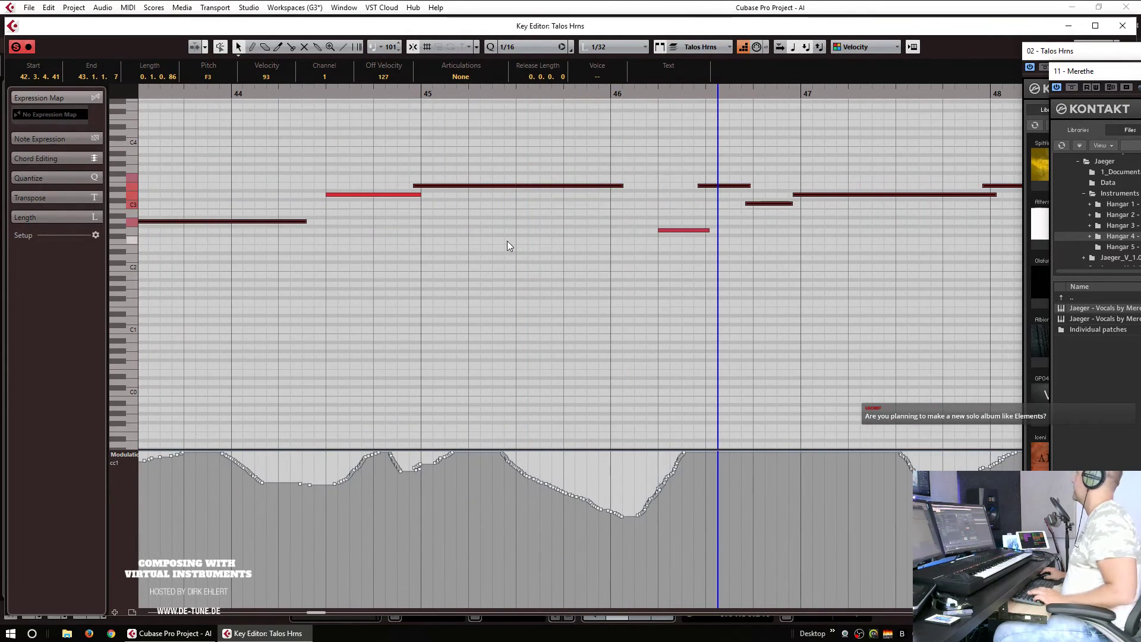
{"action": "key", "text": "Escape"}
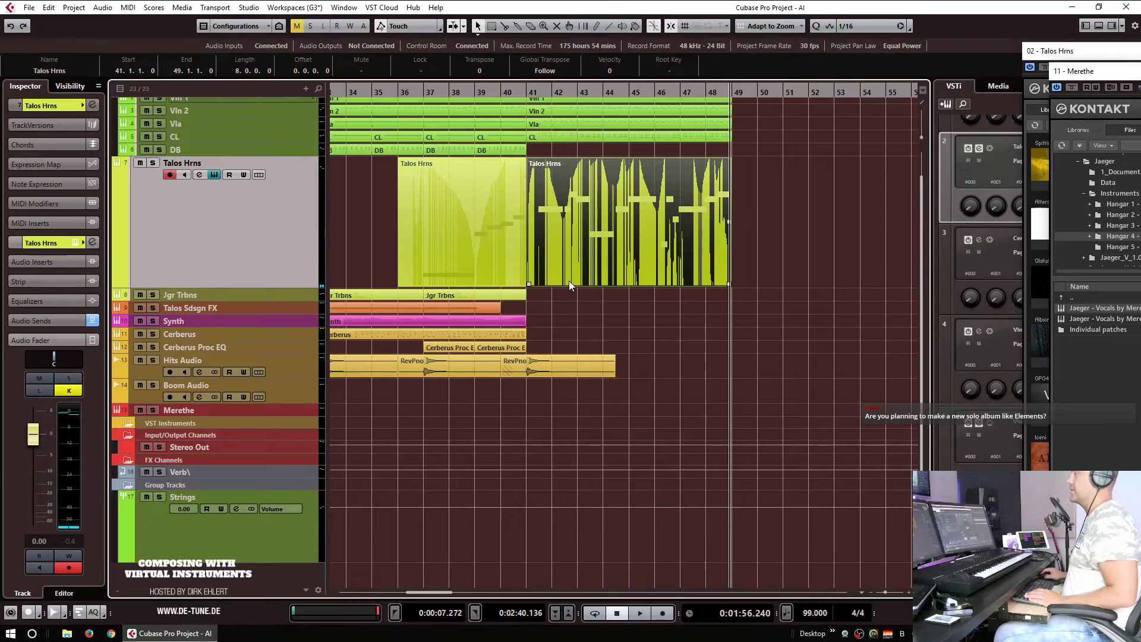
Step: In the earlier Talos Hrns part, move the final G3 note to the start of bar 41, enlarging the part to fit it
{"action": "left_click", "coordinate": [587, 305]}
{"action": "left_click", "coordinate": [512, 160]}
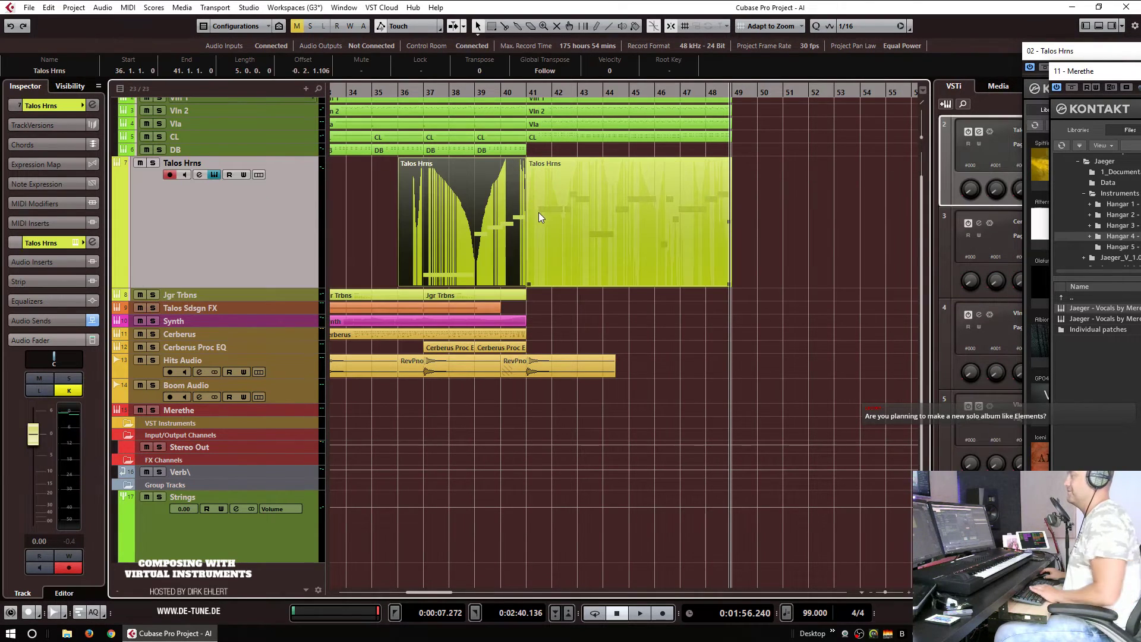
{"action": "double_click", "coordinate": [486, 216]}
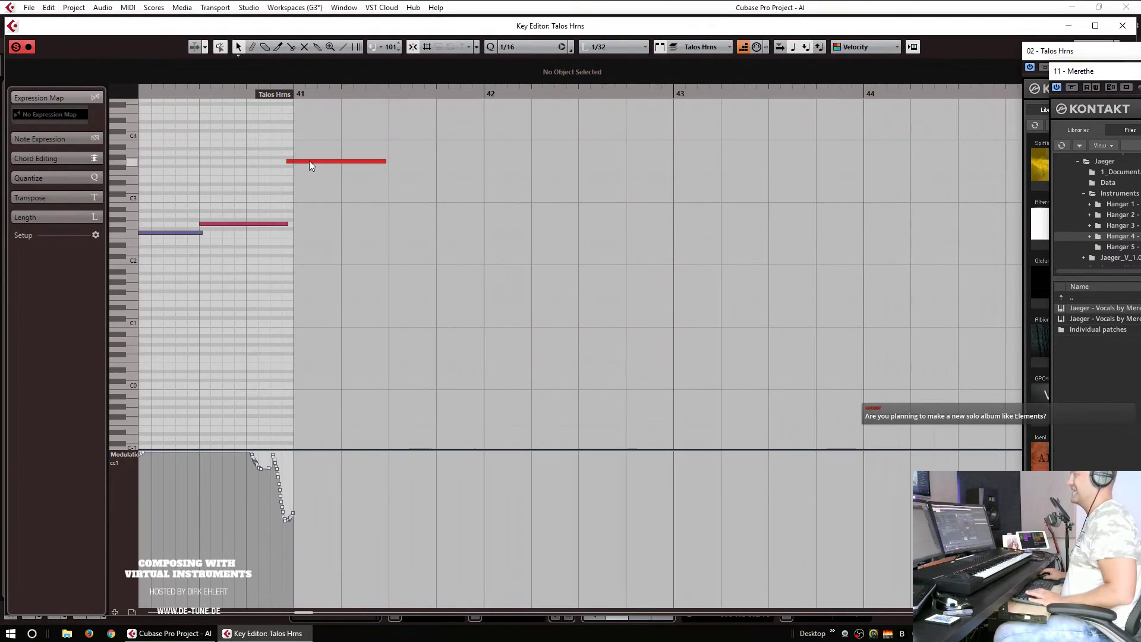
{"action": "left_click_drag", "start_coordinate": [300, 162], "coordinate": [305, 161]}
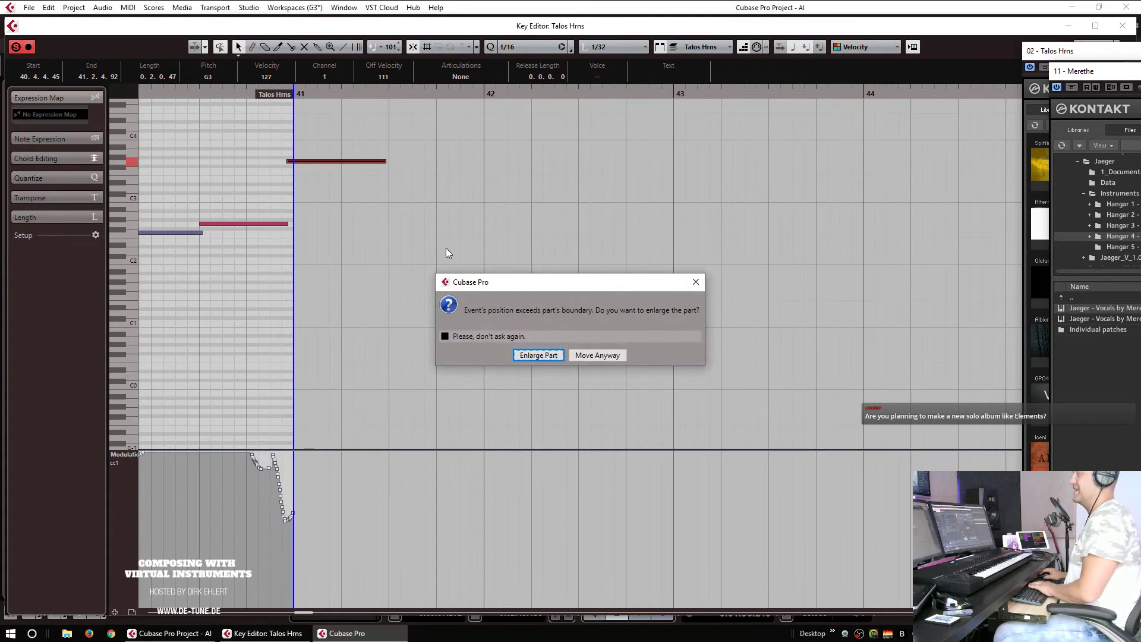
{"action": "key", "text": "Return"}
{"action": "key", "text": "Escape"}
Step: Open the joined Talos Hrns part and redraw its modulation curve near maximum from late bar 40 into bar 41
{"action": "double_click", "coordinate": [558, 215]}
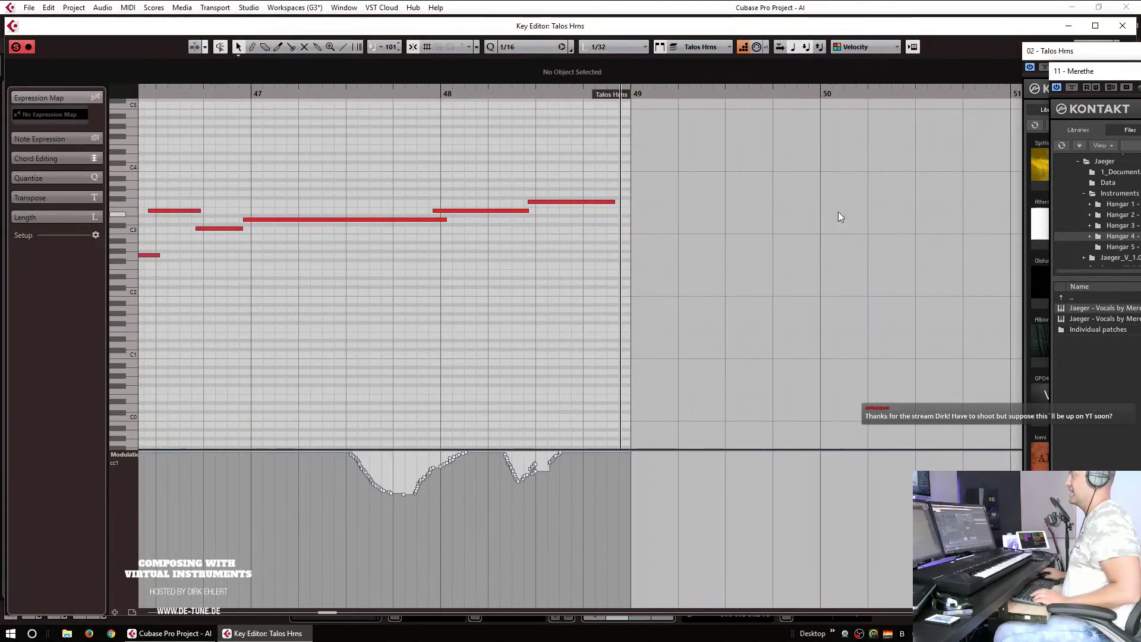
{"action": "scroll", "coordinate": [553, 223], "scroll_direction": "left", "scroll_amount": 15}
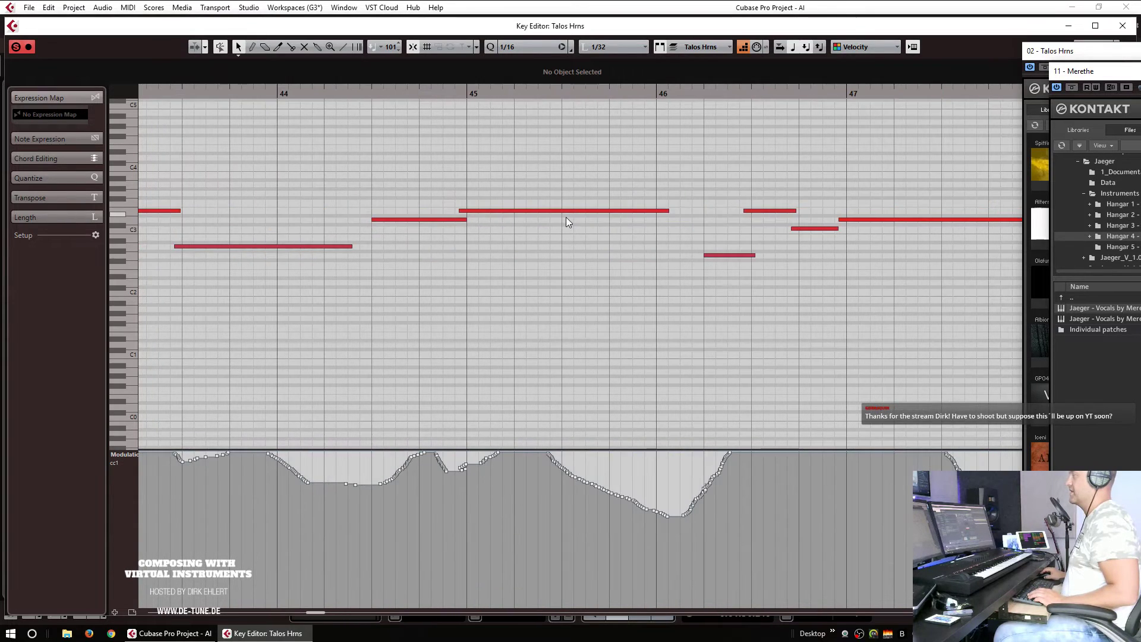
{"action": "scroll", "coordinate": [761, 207], "scroll_direction": "left", "scroll_amount": 1}
{"action": "scroll", "coordinate": [763, 205], "scroll_direction": "right", "scroll_amount": 2}
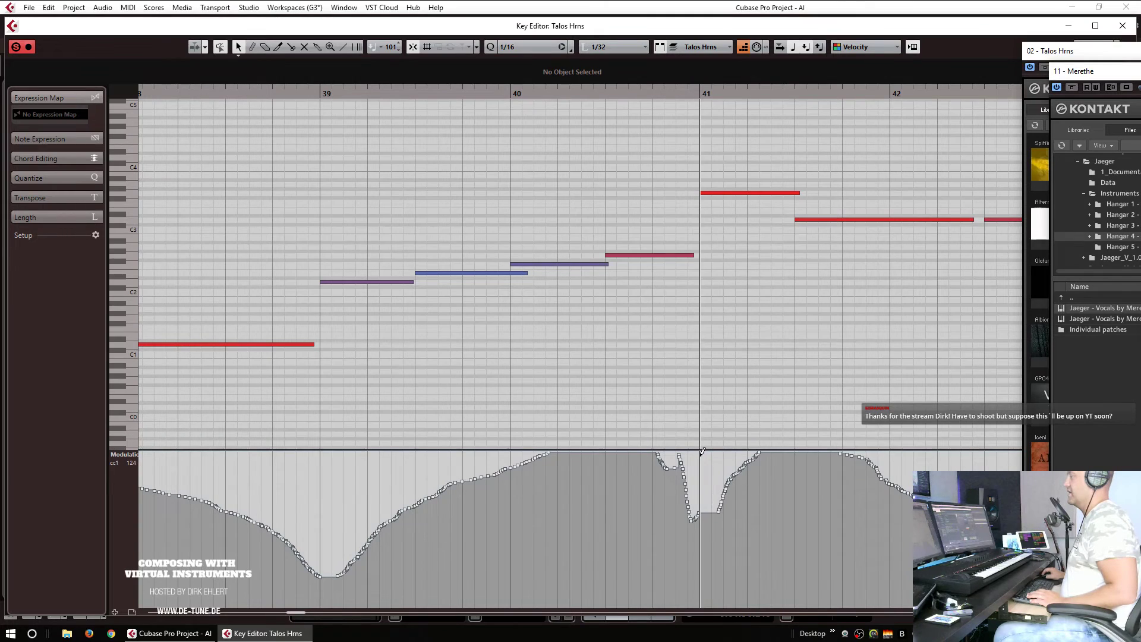
{"action": "left_click_drag", "start_coordinate": [657, 450], "coordinate": [758, 444]}
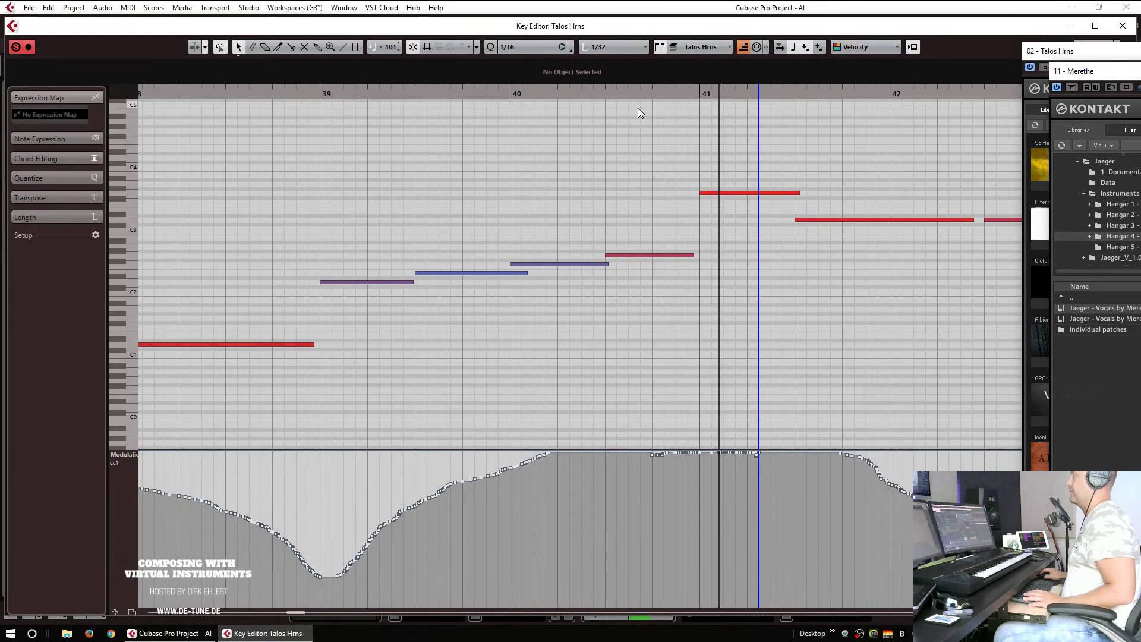
{"action": "key", "text": "g"}
{"action": "key", "text": "g"}
{"action": "key", "text": "g"}
{"action": "key", "text": "g"}
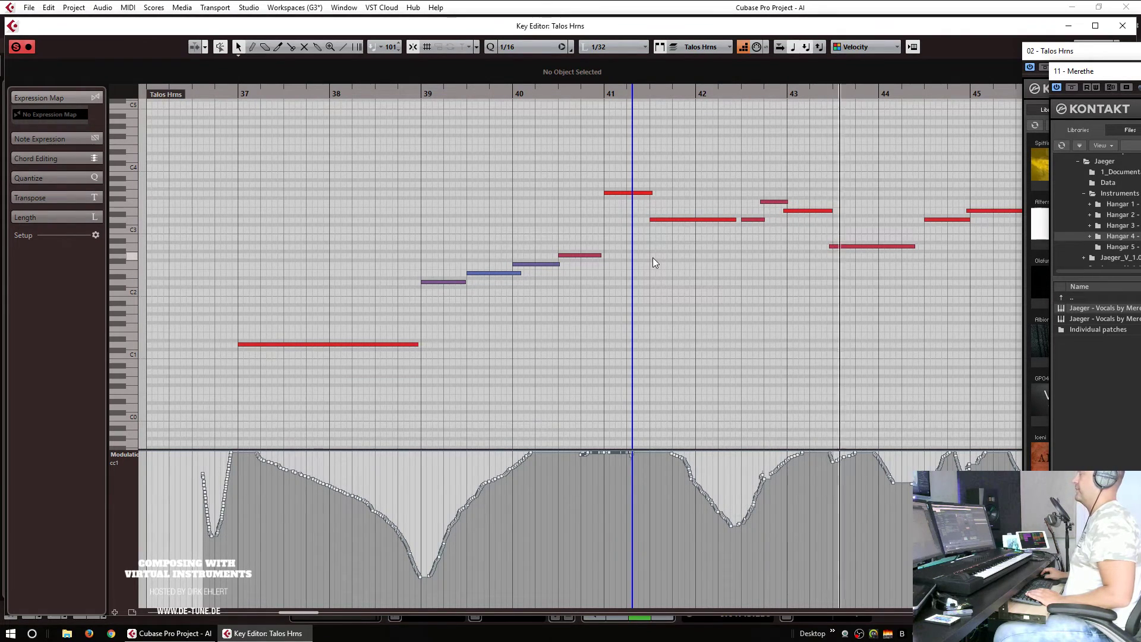
{"action": "key", "text": "space"}
{"action": "key", "text": "Return"}
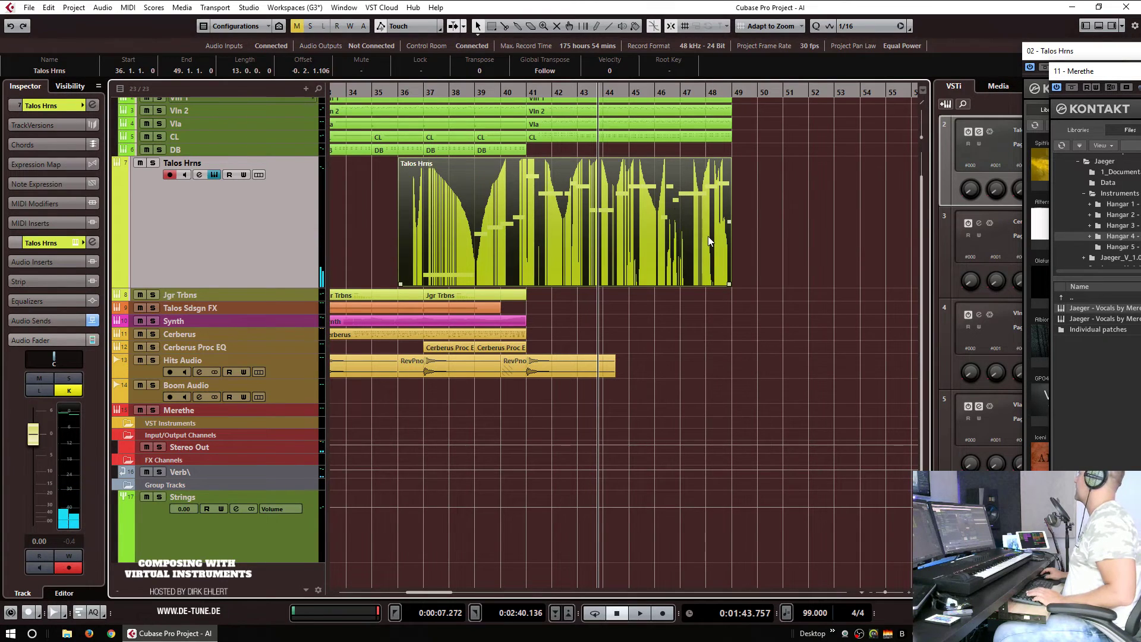
Step: Play the cue from bar 39 to review the edited horns, and select the Jgr Trbns track
{"action": "scroll", "coordinate": [701, 241], "scroll_direction": "left", "scroll_amount": 2}
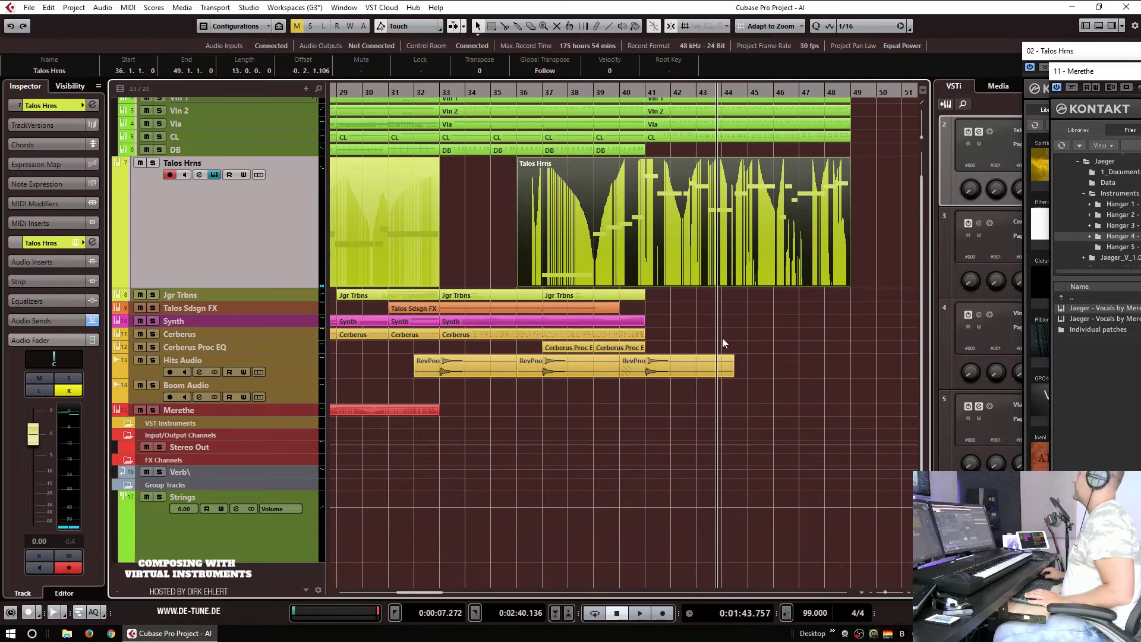
{"action": "left_click", "coordinate": [597, 92]}
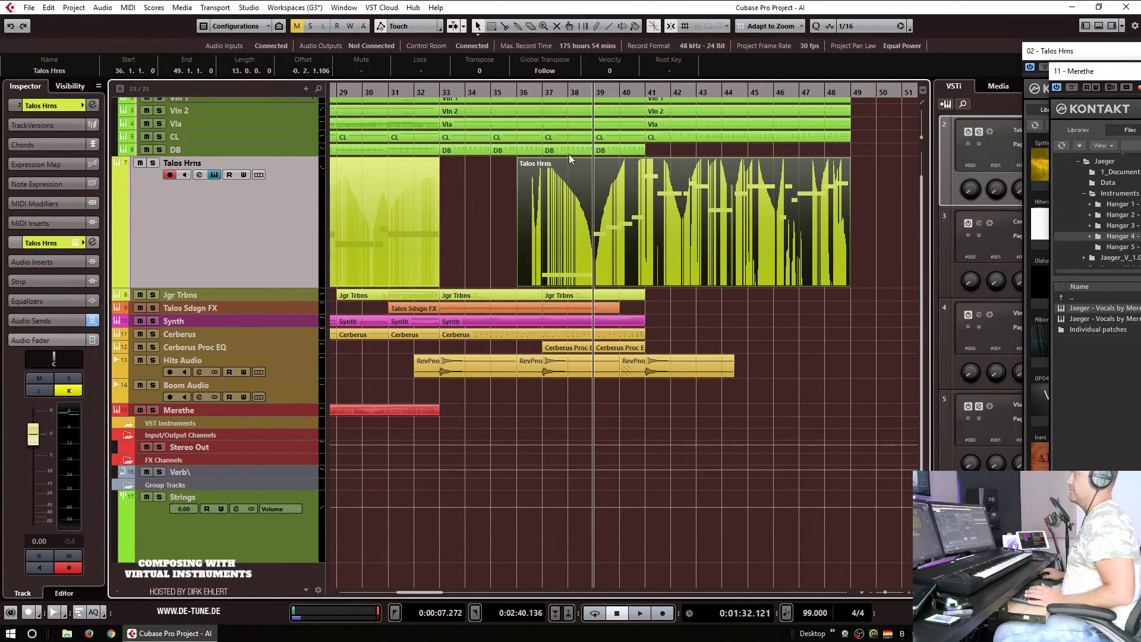
{"action": "key", "text": "space"}
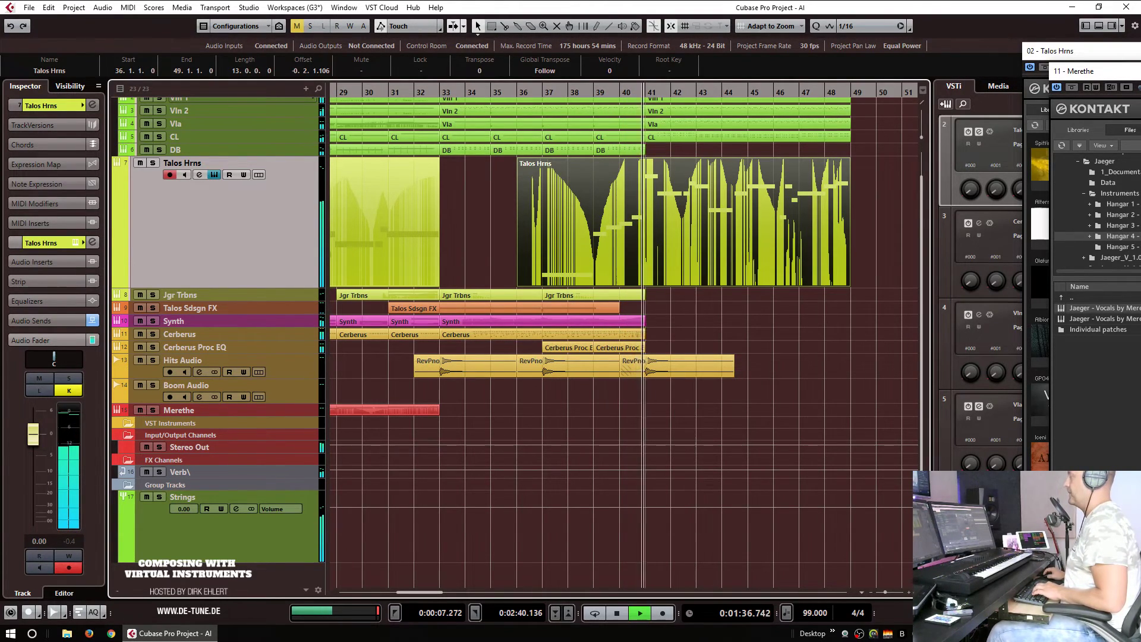
{"action": "left_click", "coordinate": [730, 343]}
{"action": "key", "text": "g"}
{"action": "key", "text": "g"}
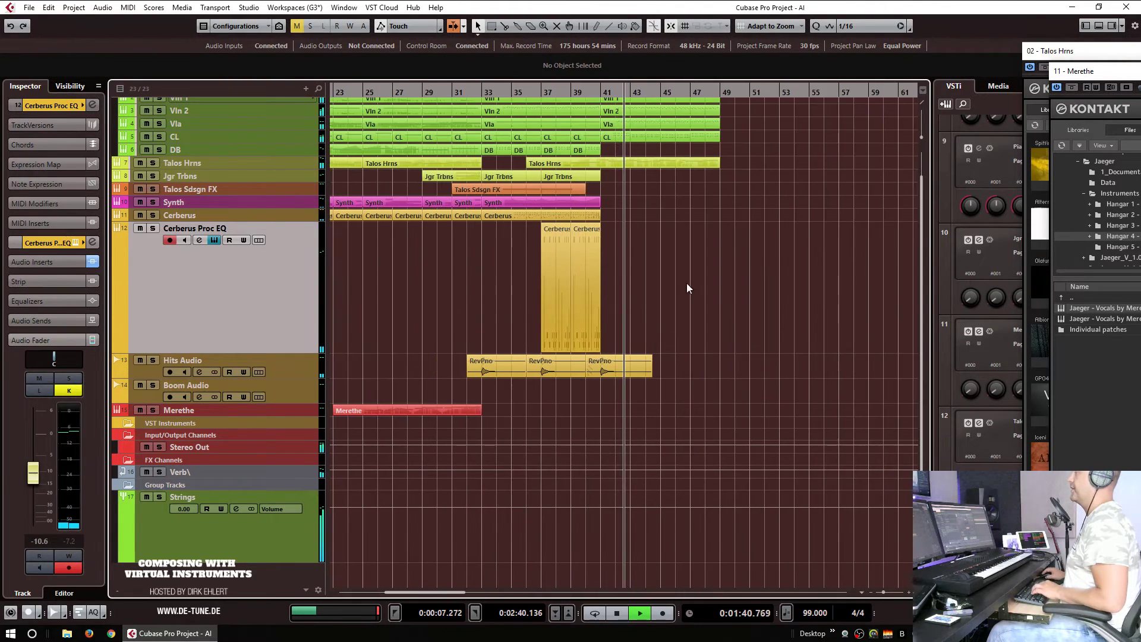
{"action": "left_click", "coordinate": [210, 178]}
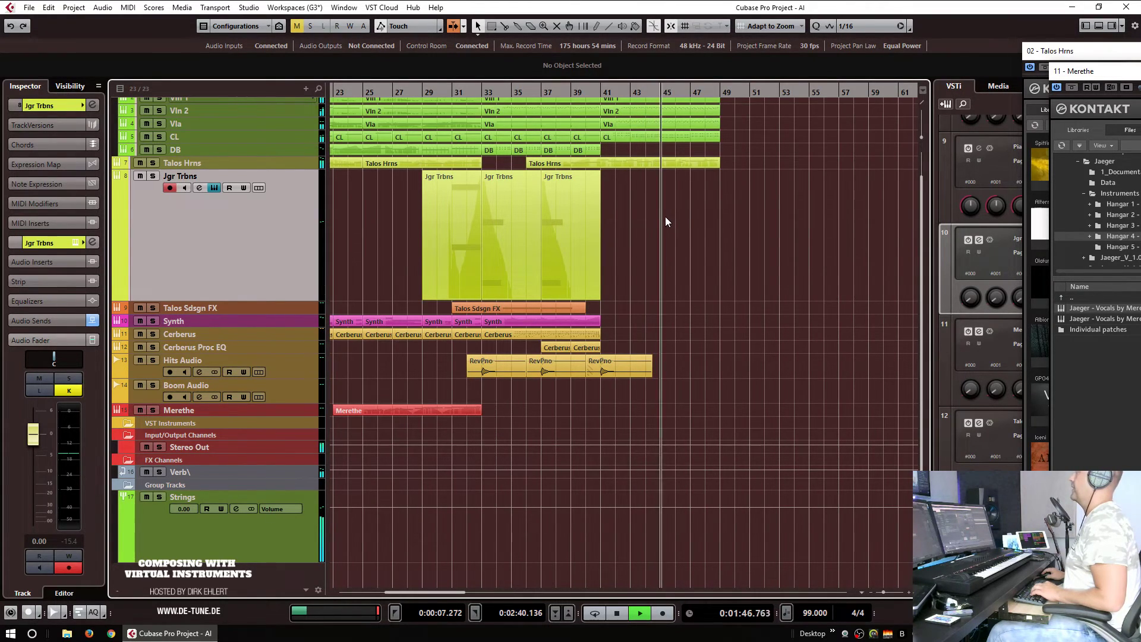
{"action": "key", "text": "space"}
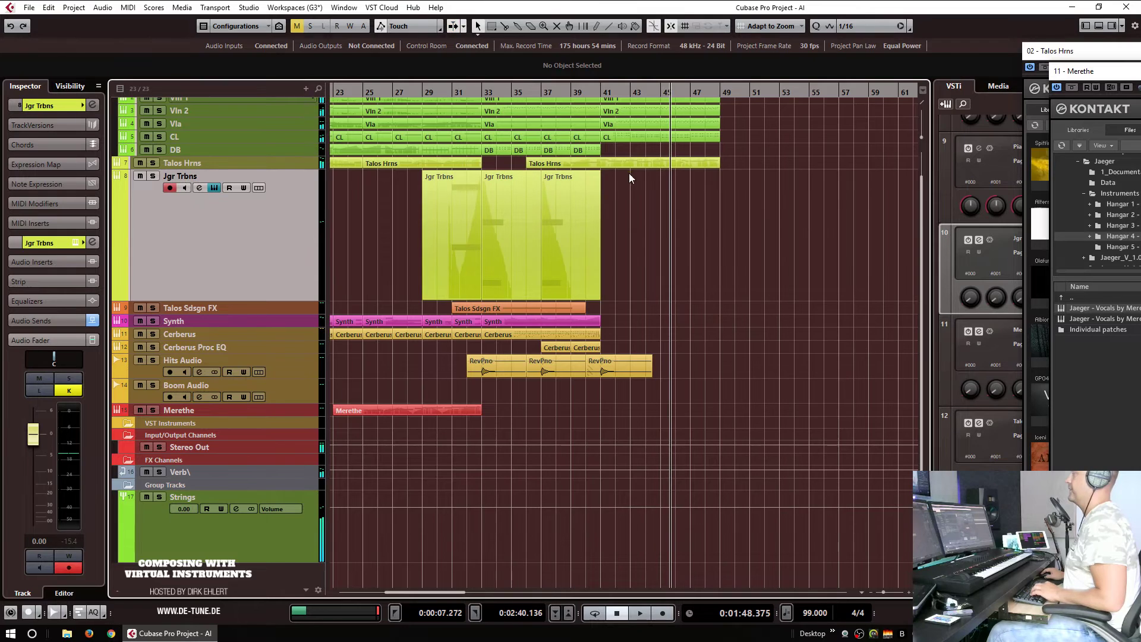
Step: Create an empty part on the DB track over bars 41 to 48 and open it for note editing
{"action": "scroll", "coordinate": [713, 157], "scroll_direction": "up", "scroll_amount": 1}
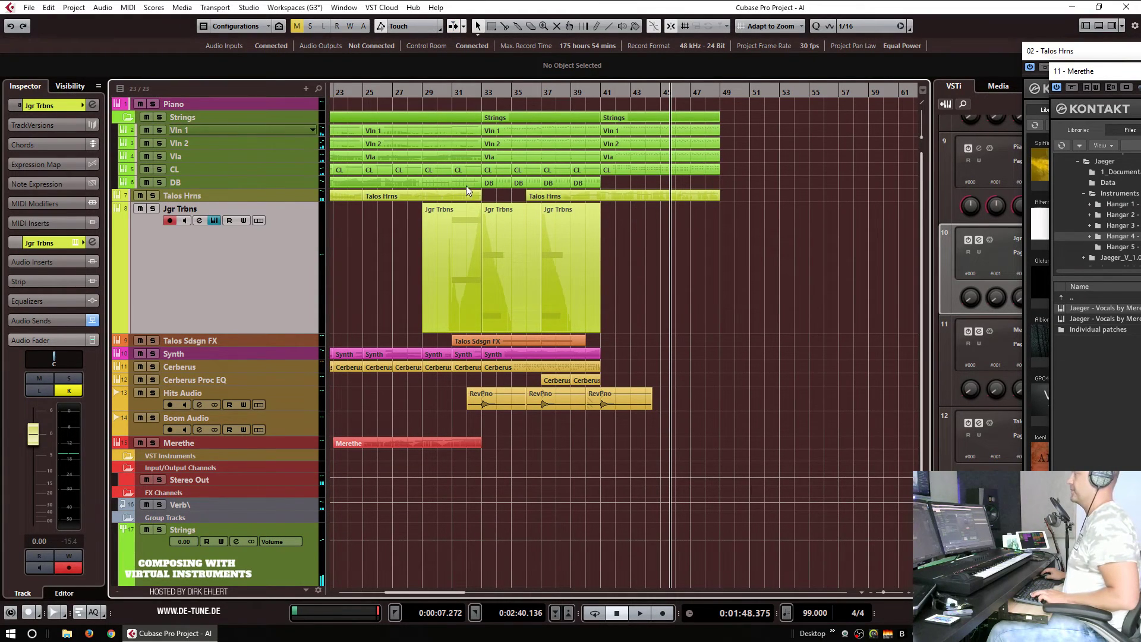
{"action": "left_click", "coordinate": [206, 186]}
{"action": "left_click_drag", "start_coordinate": [611, 241], "coordinate": [717, 238]}
{"action": "double_click", "coordinate": [702, 241]}
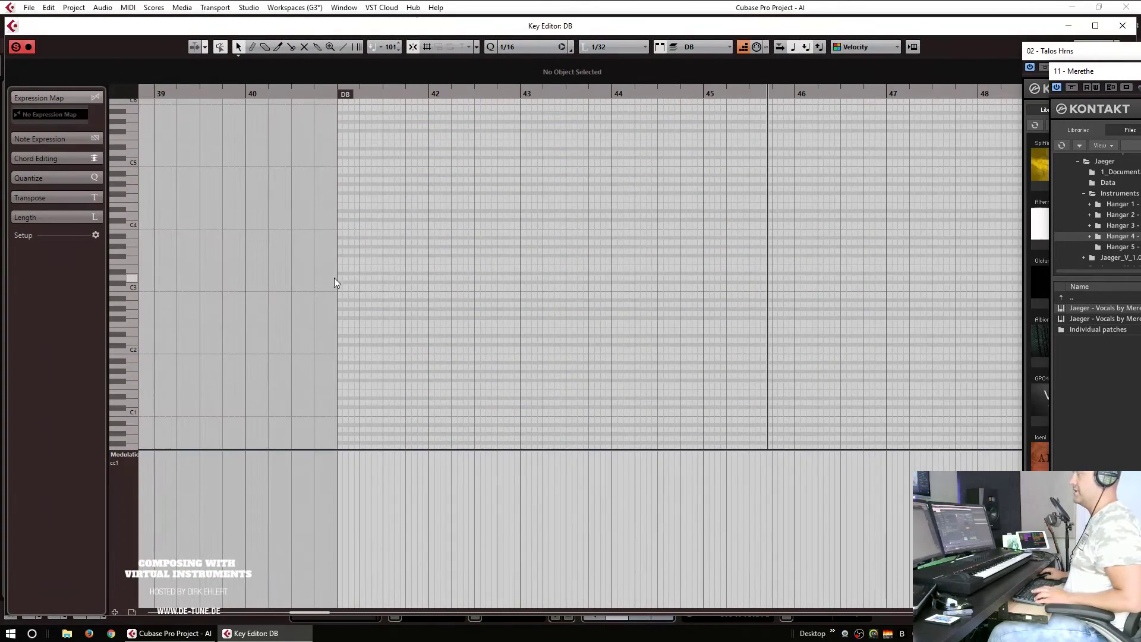
Step: Insert a short D-1 keyswitch note at bar 41 and set both quantize and length quantize to 1/8
{"action": "left_click", "coordinate": [340, 374], "text": "alt"}
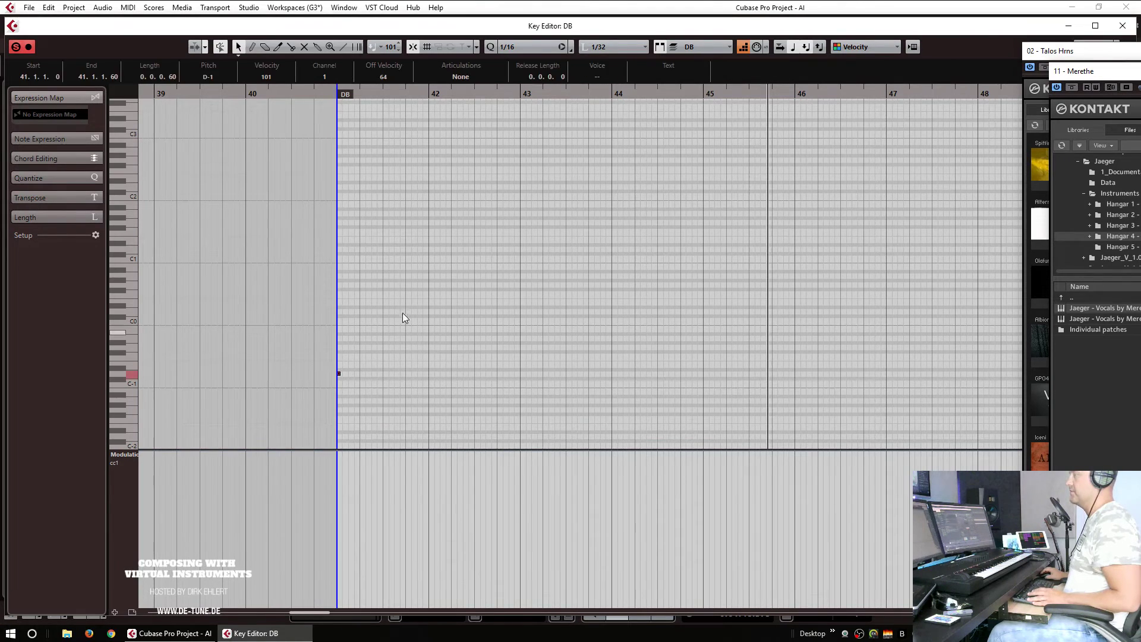
{"action": "left_click", "coordinate": [531, 46]}
{"action": "left_click", "coordinate": [542, 100]}
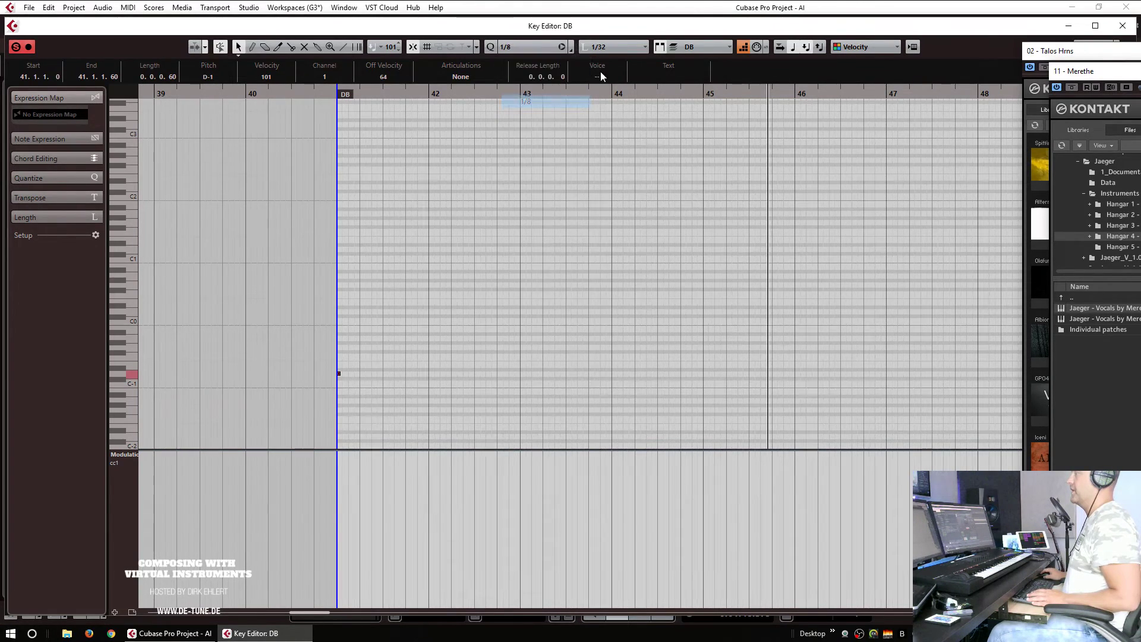
{"action": "left_click", "coordinate": [618, 47]}
{"action": "left_click", "coordinate": [629, 114]}
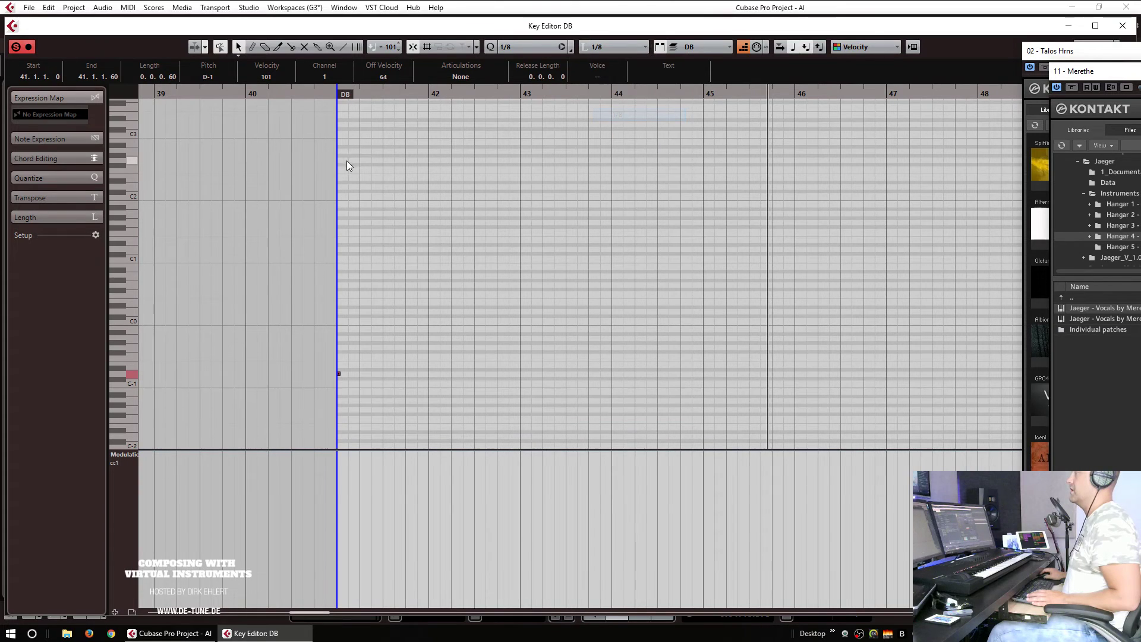
Step: Enter repeated eighth notes on A#0 across bars 41 and 42 of the DB part
{"action": "left_click", "coordinate": [338, 158]}
{"action": "key", "text": "KP_Multiply"}
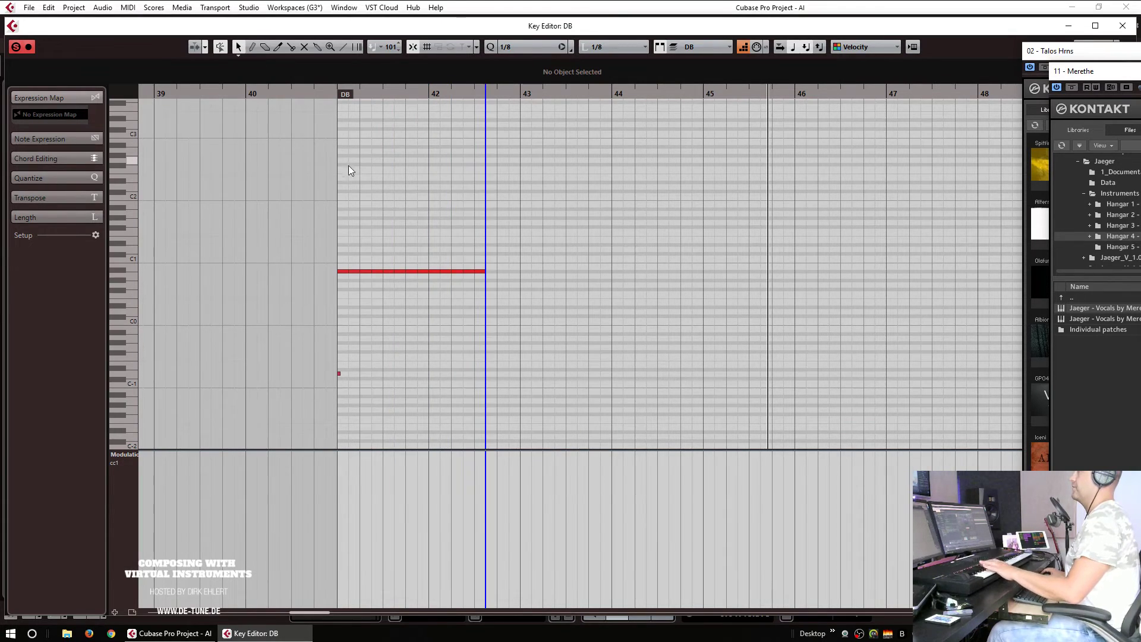
{"action": "left_click_drag", "start_coordinate": [573, 236], "coordinate": [267, 295]}
{"action": "key", "text": "space"}
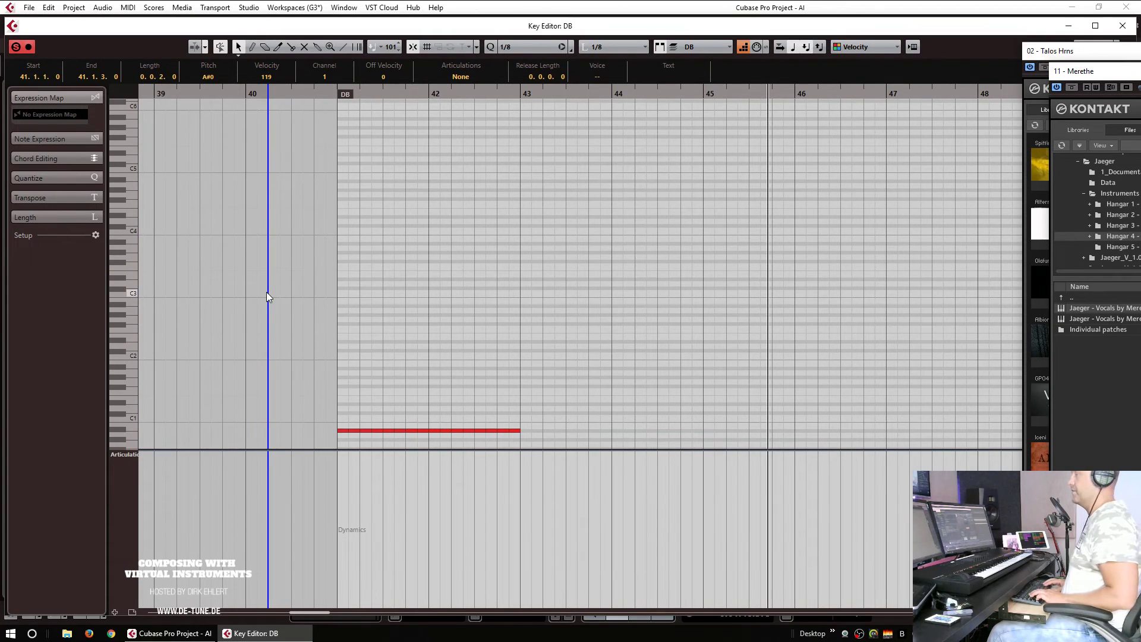
{"action": "scroll", "coordinate": [396, 367], "scroll_direction": "down", "scroll_amount": 4}
Step: Duplicate the two-bar bass figure three times, transposing it to D1 from bar 43, C1 from bar 45 and A0 from bar 47
{"action": "left_click_drag", "start_coordinate": [568, 267], "coordinate": [259, 323]}
{"action": "key", "text": "ctrl+d"}
{"action": "key", "text": "Up"}
{"action": "key", "text": "Up"}
{"action": "key", "text": "Up"}
{"action": "key", "text": "Up"}
{"action": "key", "text": "ctrl+d"}
{"action": "key", "text": "Down"}
{"action": "key", "text": "Down"}
{"action": "key", "text": "ctrl+d"}
{"action": "key", "text": "Down"}
{"action": "key", "text": "Down"}
{"action": "key", "text": "Down"}
{"action": "key", "text": "Down"}
{"action": "key", "text": "Down"}
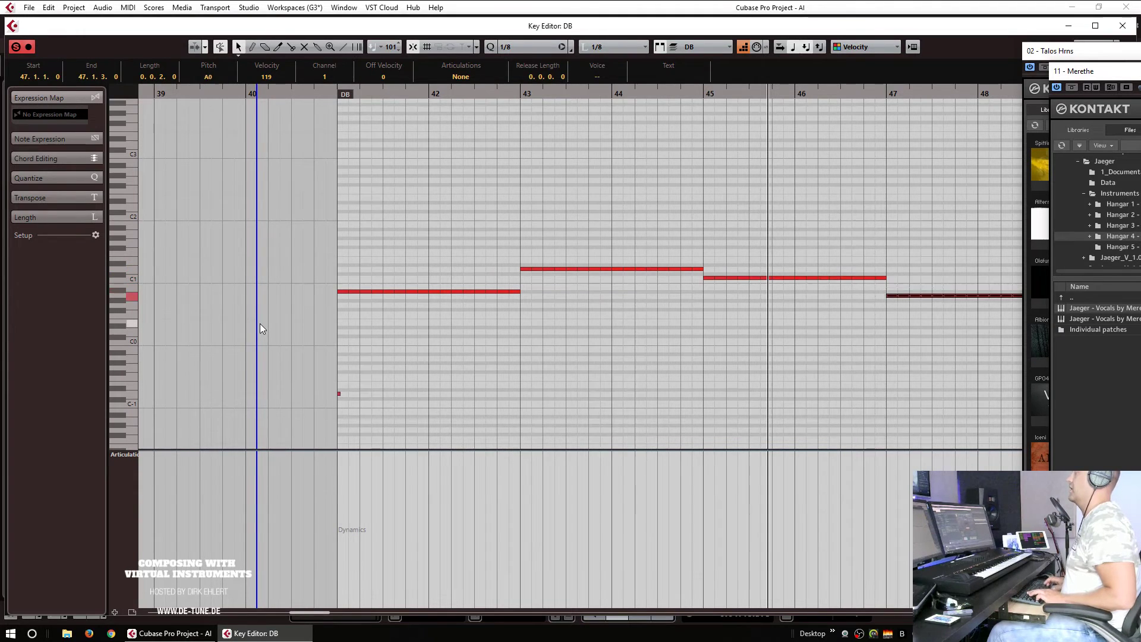
{"action": "key", "text": "Return"}
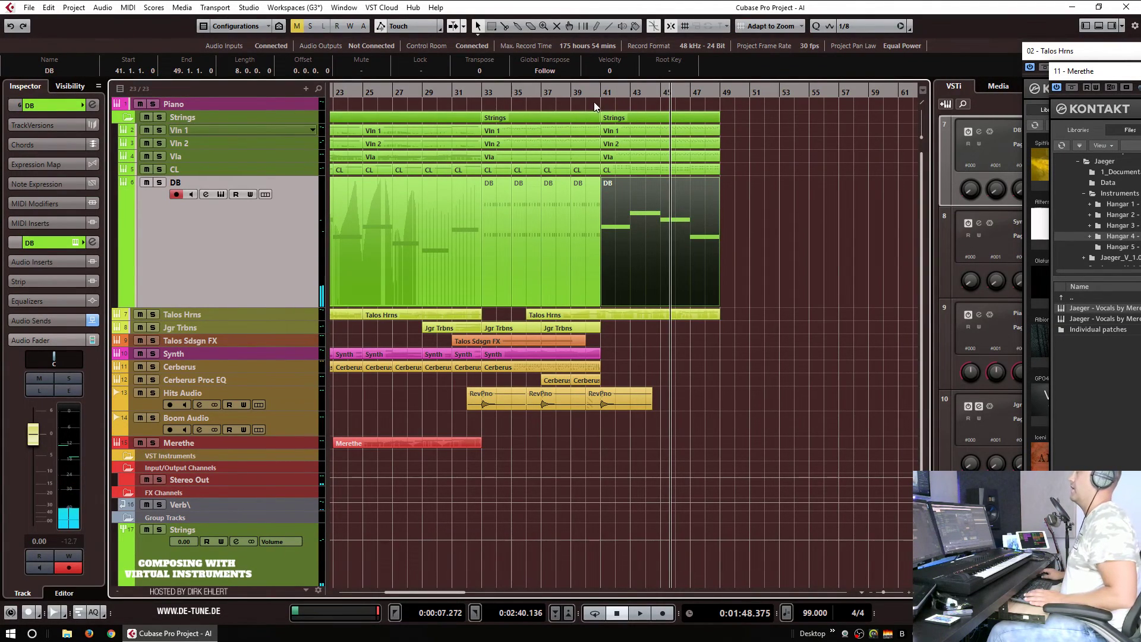
Step: Play the cue from bar 39 to hear the new double bass part with the other tracks
{"action": "left_click", "coordinate": [591, 103]}
{"action": "left_click", "coordinate": [569, 92]}
{"action": "key", "text": "space"}
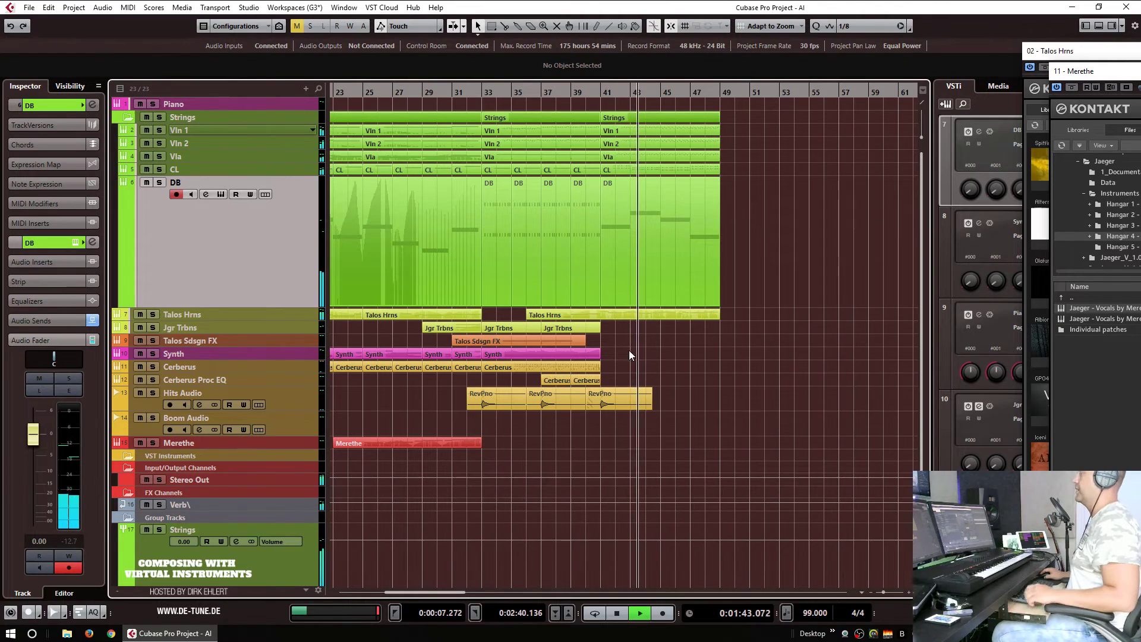
{"action": "key", "text": "space"}
Step: Record a percussion pattern with low and mid hits on the Cerberus track from bar 41, starting playback at bar 40
{"action": "left_click", "coordinate": [213, 329]}
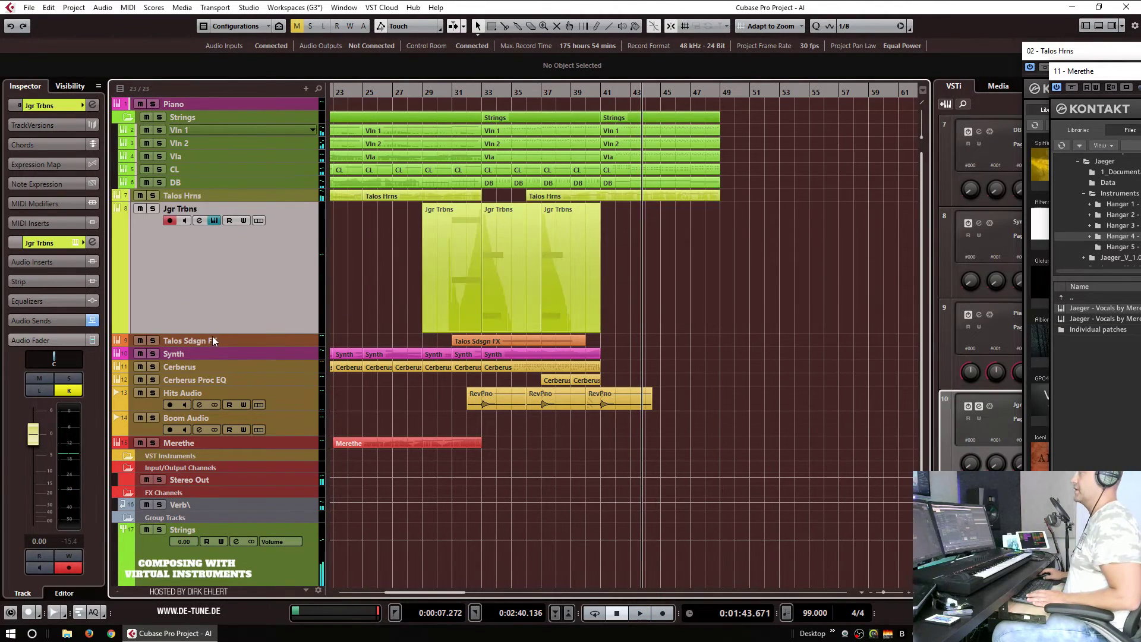
{"action": "left_click", "coordinate": [214, 337]}
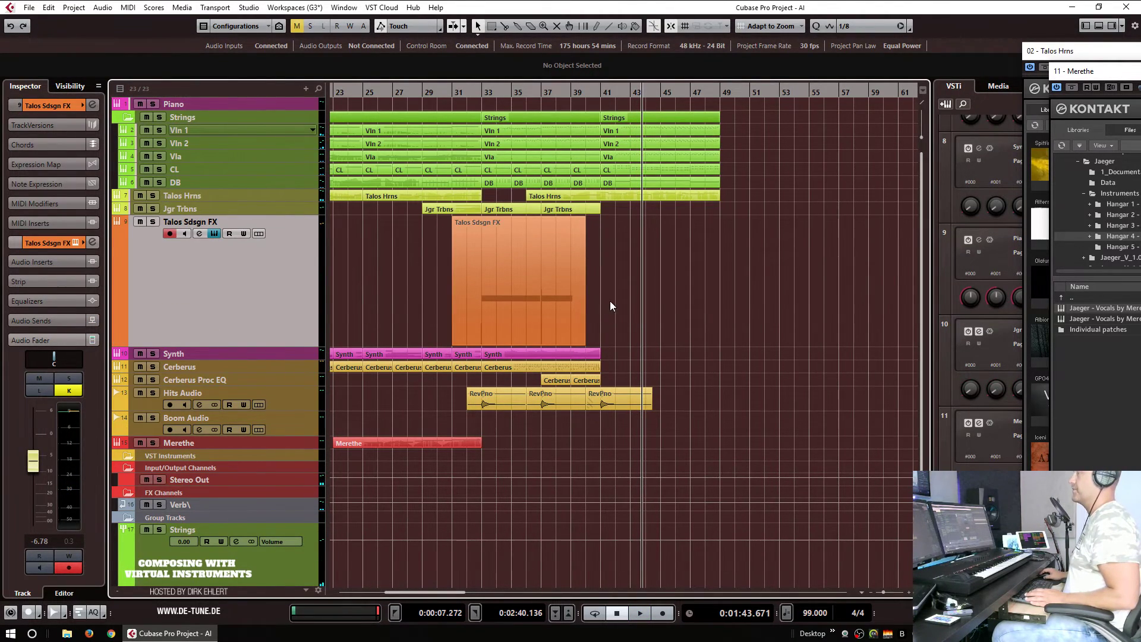
{"action": "left_click", "coordinate": [226, 370]}
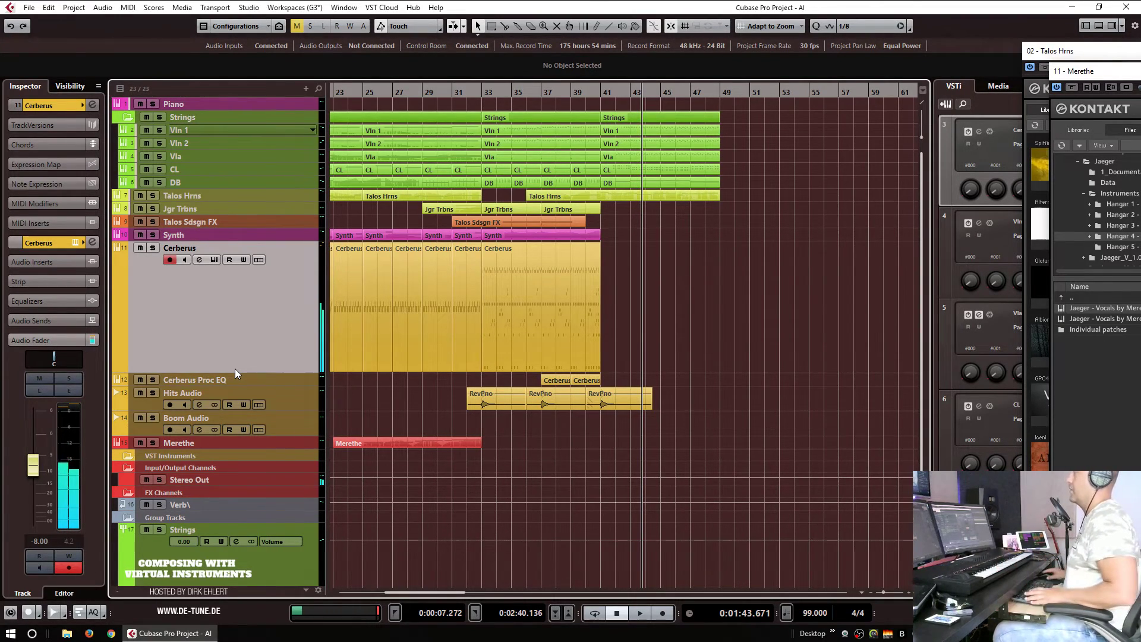
{"action": "left_click", "coordinate": [576, 92]}
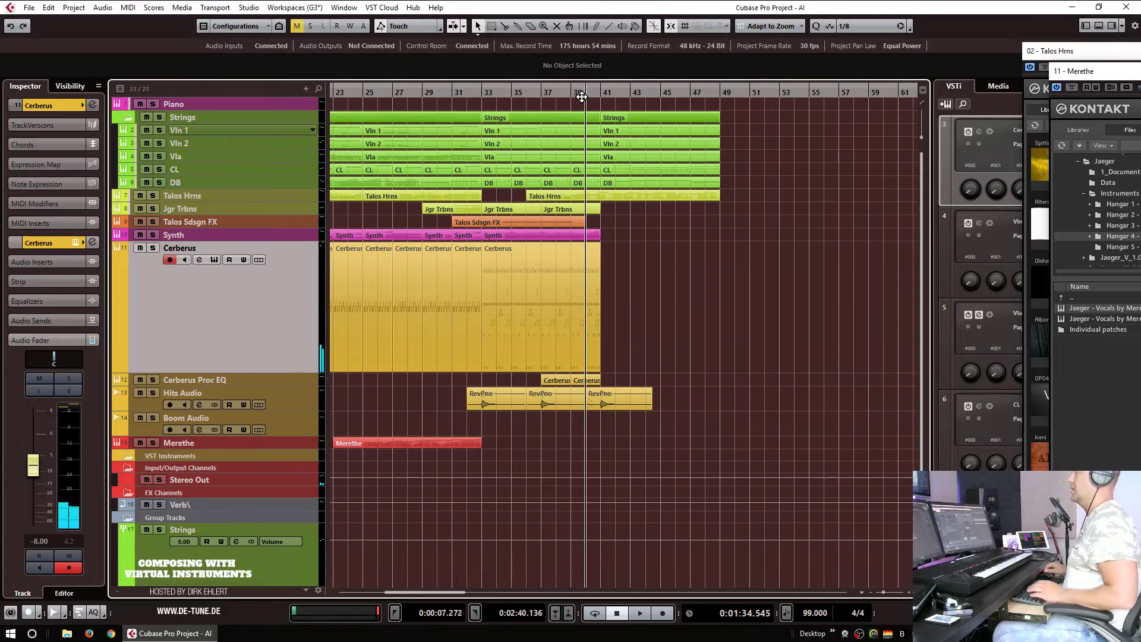
{"action": "key", "text": "KP_Multiply"}
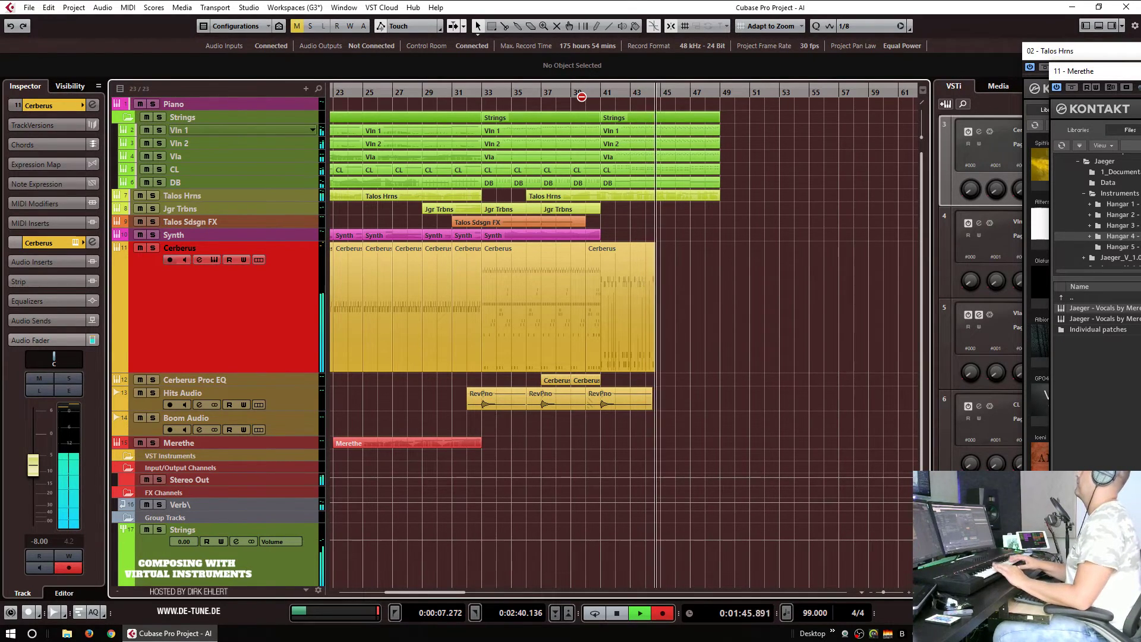
{"action": "key", "text": "space"}
Step: Open the recorded Cerberus part in the Key Editor, quantize it to 1/16 and play it from bar 41
{"action": "double_click", "coordinate": [636, 267]}
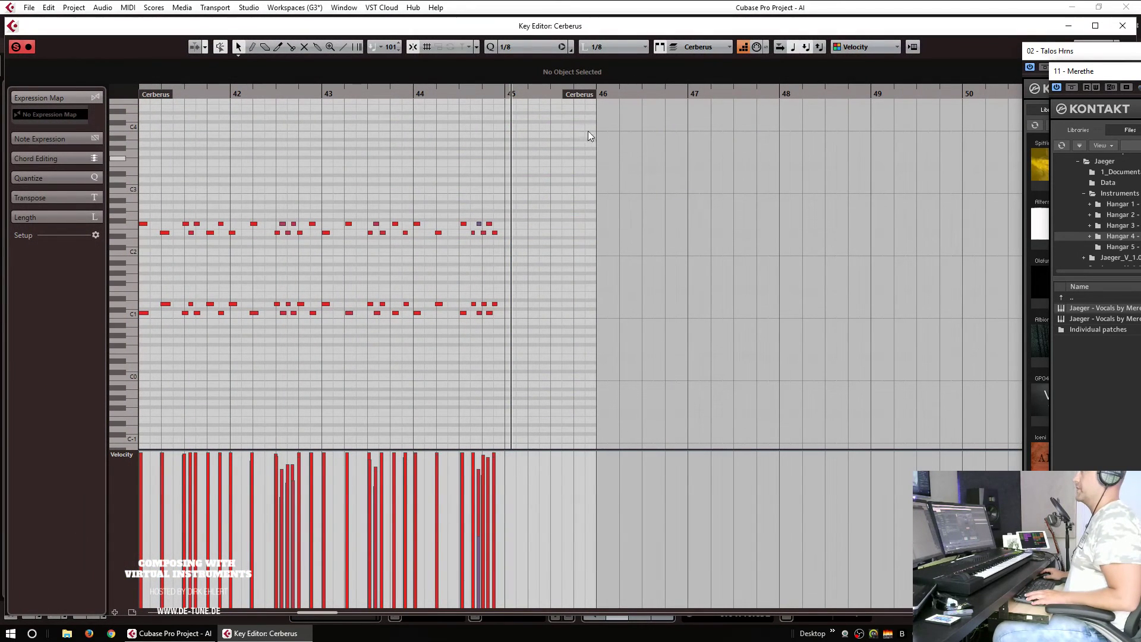
{"action": "left_click", "coordinate": [512, 47]}
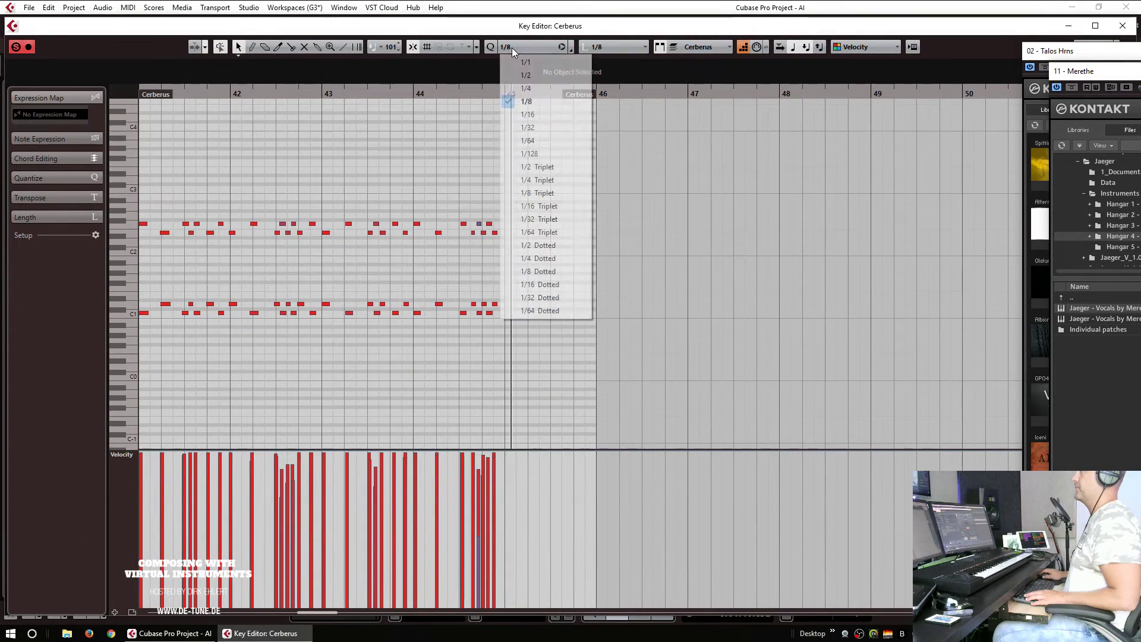
{"action": "left_click", "coordinate": [545, 112]}
{"action": "scroll", "coordinate": [545, 166], "scroll_direction": "left", "scroll_amount": 3}
{"action": "left_click", "coordinate": [332, 96]}
{"action": "key", "text": "space"}
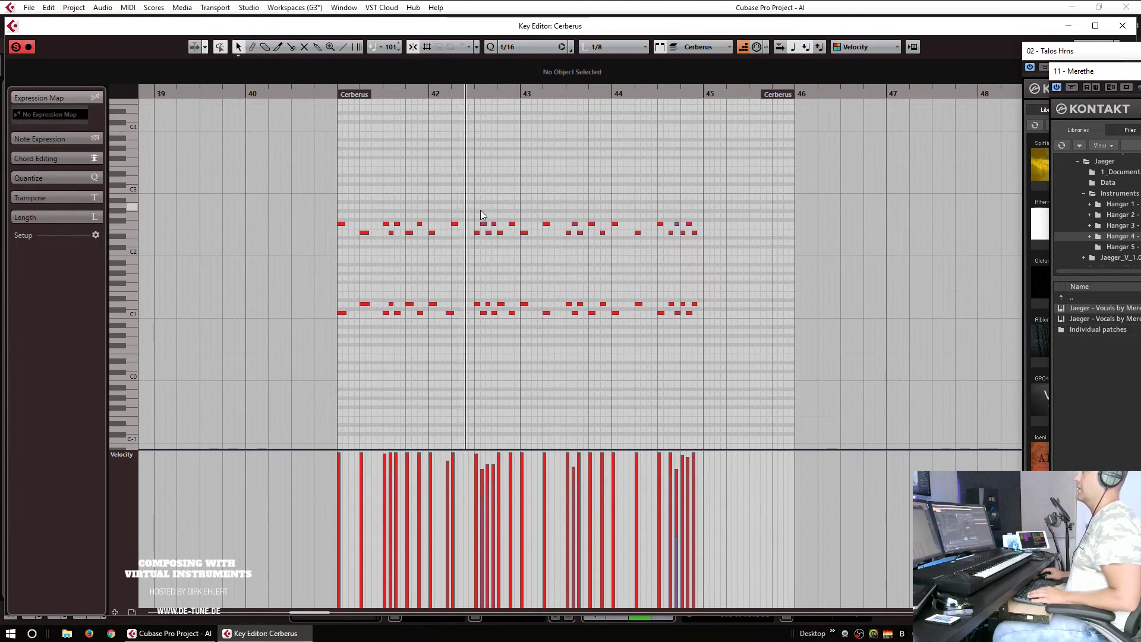
Step: Move the early C1 note in bar 42 onto beat 2, aligned with the upper hit
{"action": "scroll", "coordinate": [448, 251], "scroll_direction": "up", "scroll_amount": 4}
{"action": "scroll", "coordinate": [484, 255], "scroll_direction": "left", "scroll_amount": 3}
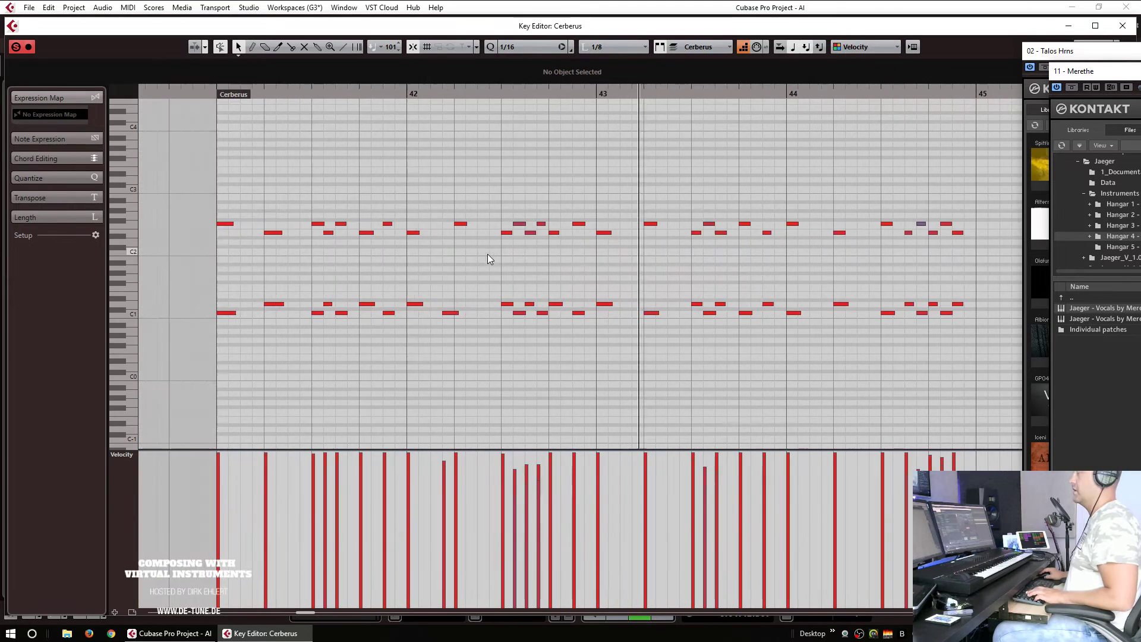
{"action": "scroll", "coordinate": [481, 265], "scroll_direction": "left", "scroll_amount": 2}
{"action": "left_click_drag", "start_coordinate": [548, 314], "coordinate": [562, 312]}
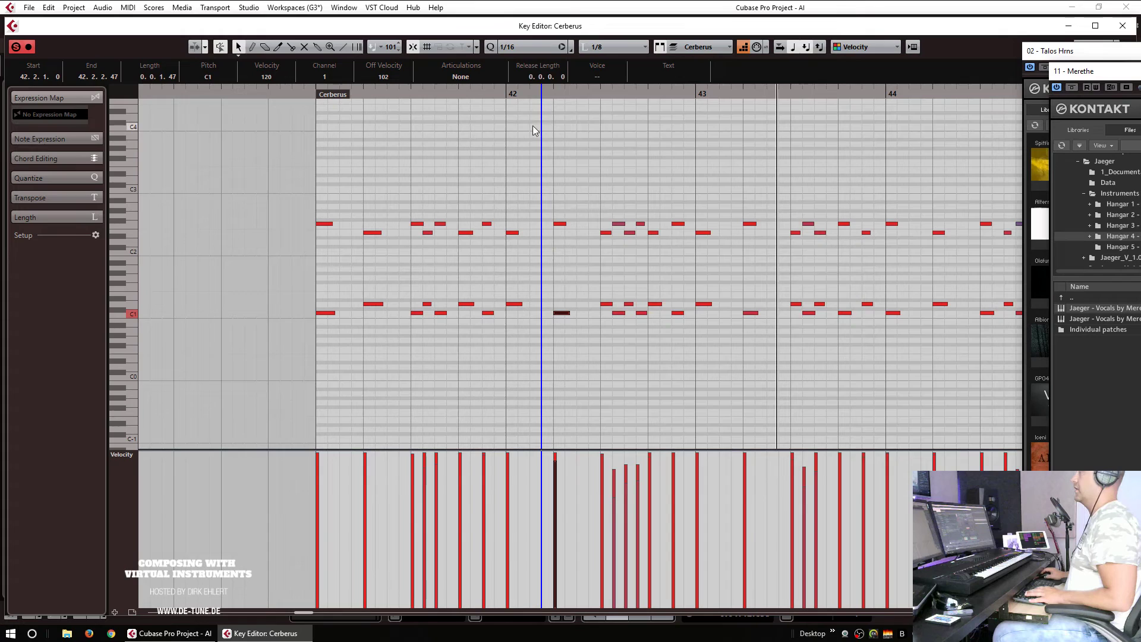
Step: Step-enter alternating G4 and F4 notes on every sixteenth across bars 41 and 42 of the Cerberus part
{"action": "left_click", "coordinate": [320, 135]}
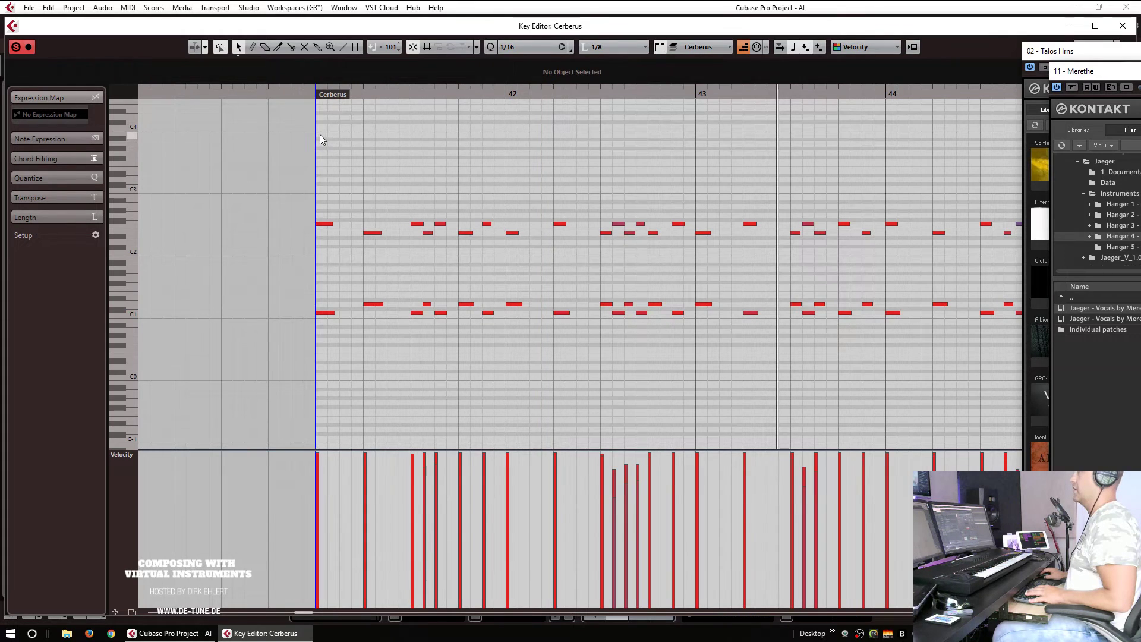
{"action": "left_click", "coordinate": [746, 43]}
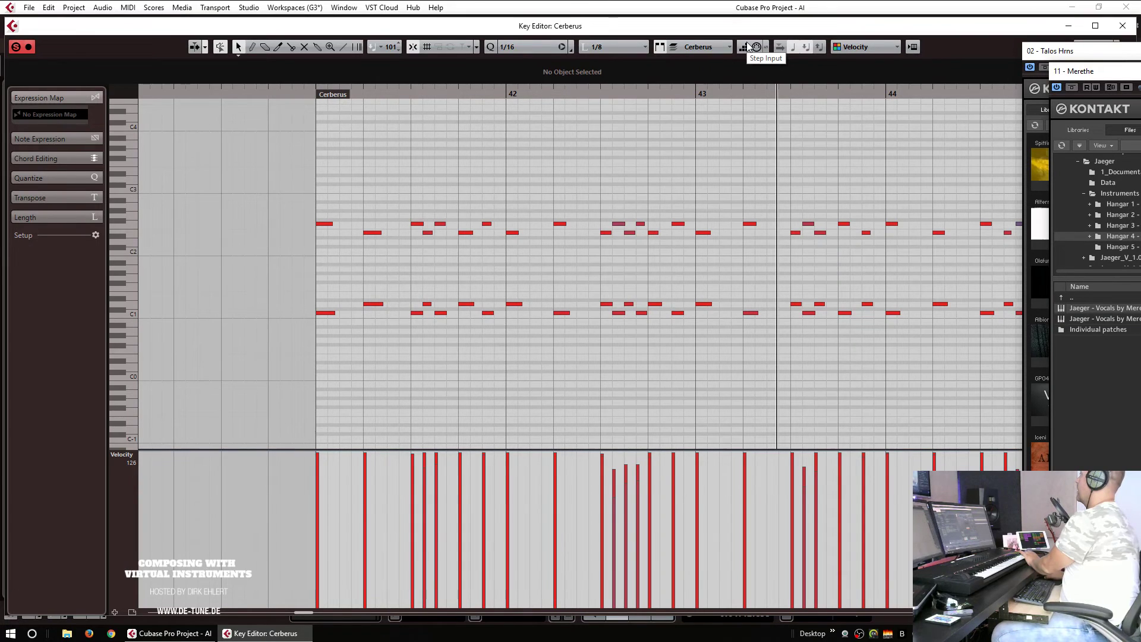
{"action": "left_click", "coordinate": [743, 48]}
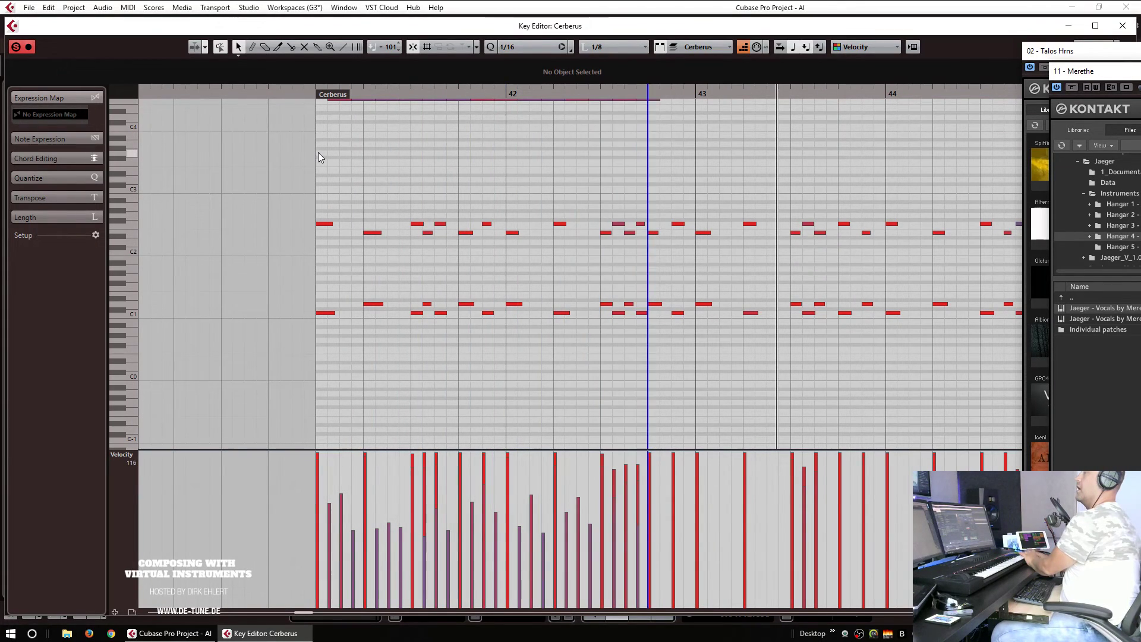
{"action": "scroll", "coordinate": [804, 241], "scroll_direction": "up", "scroll_amount": 3}
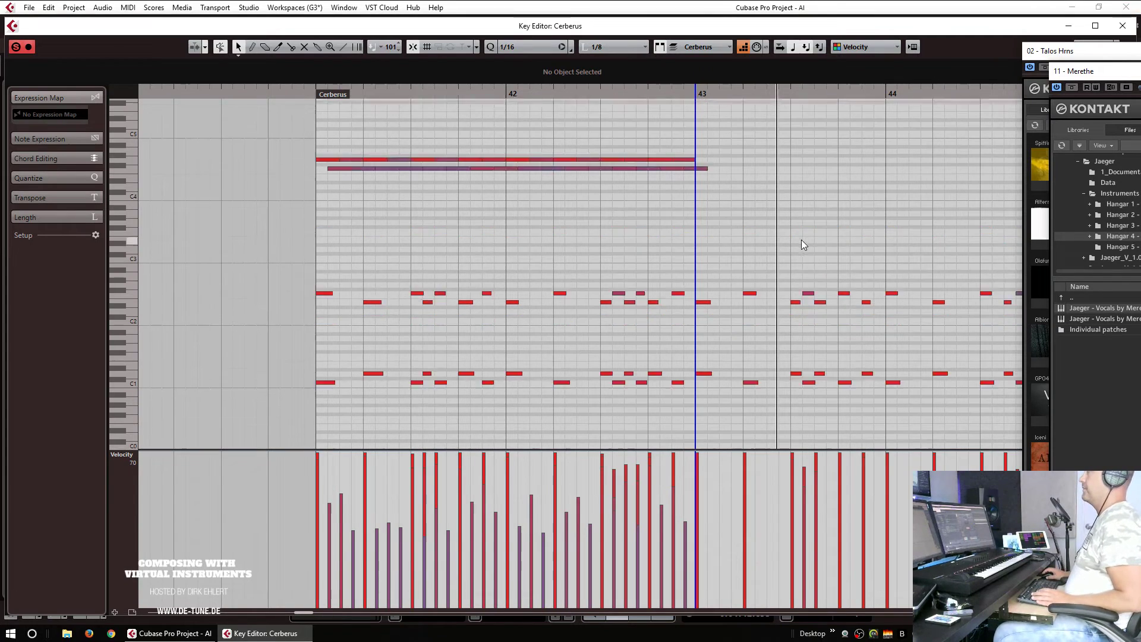
Step: Set length quantize to Quantize Link, shorten the G4 and F4 notes to sixteenths and duplicate them into bars 43 and 44
{"action": "left_click_drag", "start_coordinate": [754, 228], "coordinate": [278, 384]}
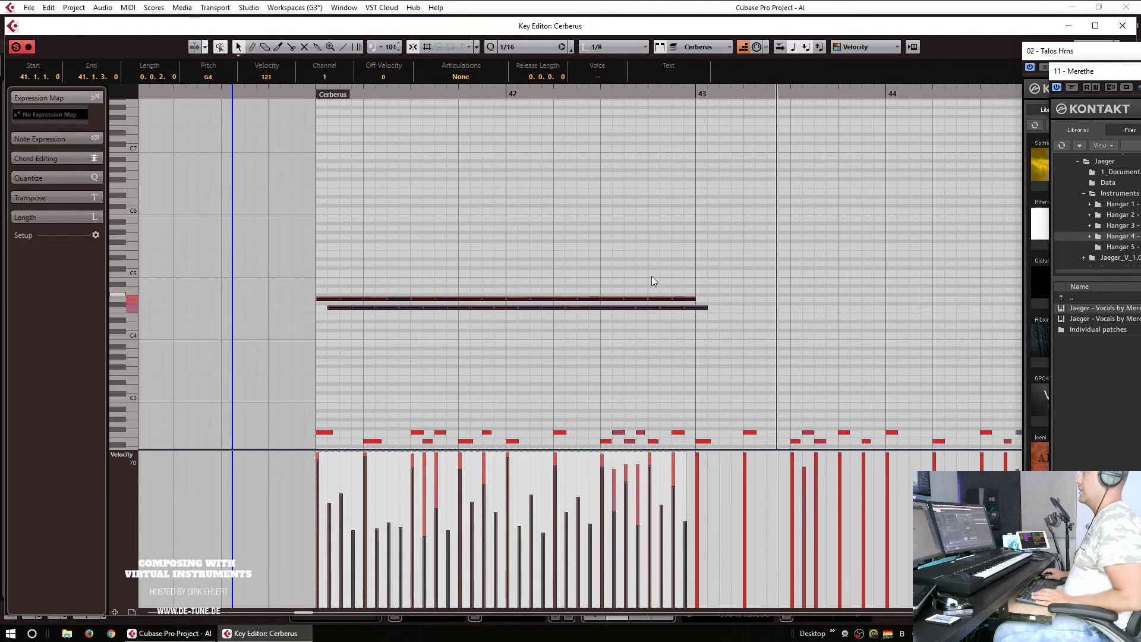
{"action": "left_click", "coordinate": [545, 49]}
{"action": "left_click", "coordinate": [615, 47]}
{"action": "left_click", "coordinate": [615, 47]}
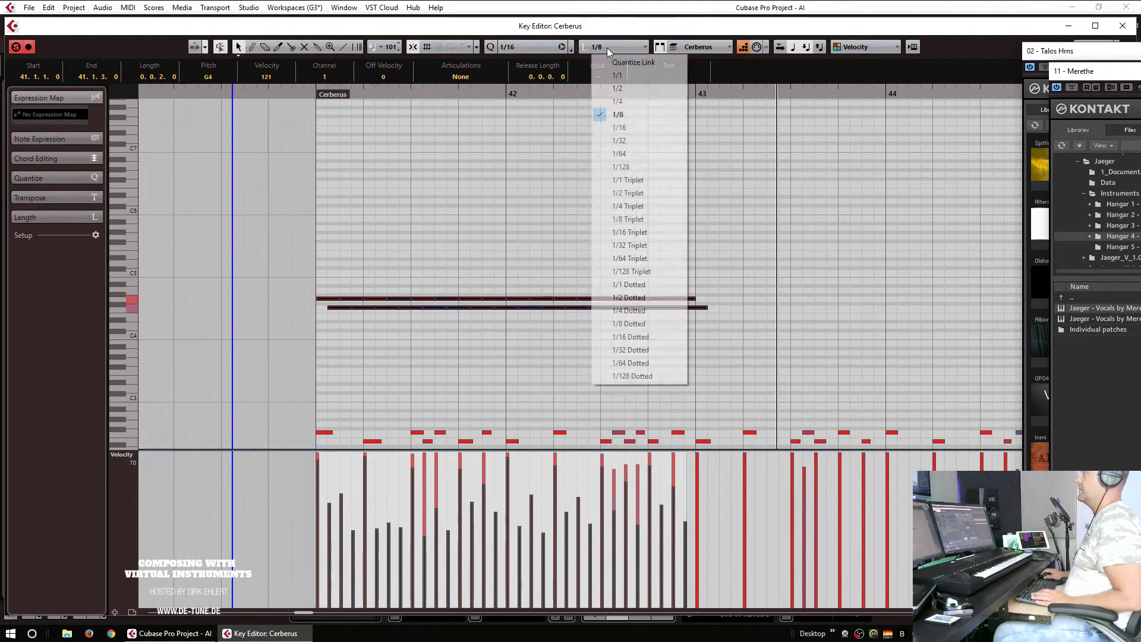
{"action": "left_click", "coordinate": [633, 61]}
{"action": "left_click_drag", "start_coordinate": [709, 308], "coordinate": [696, 310]}
{"action": "key", "text": "alt+d"}
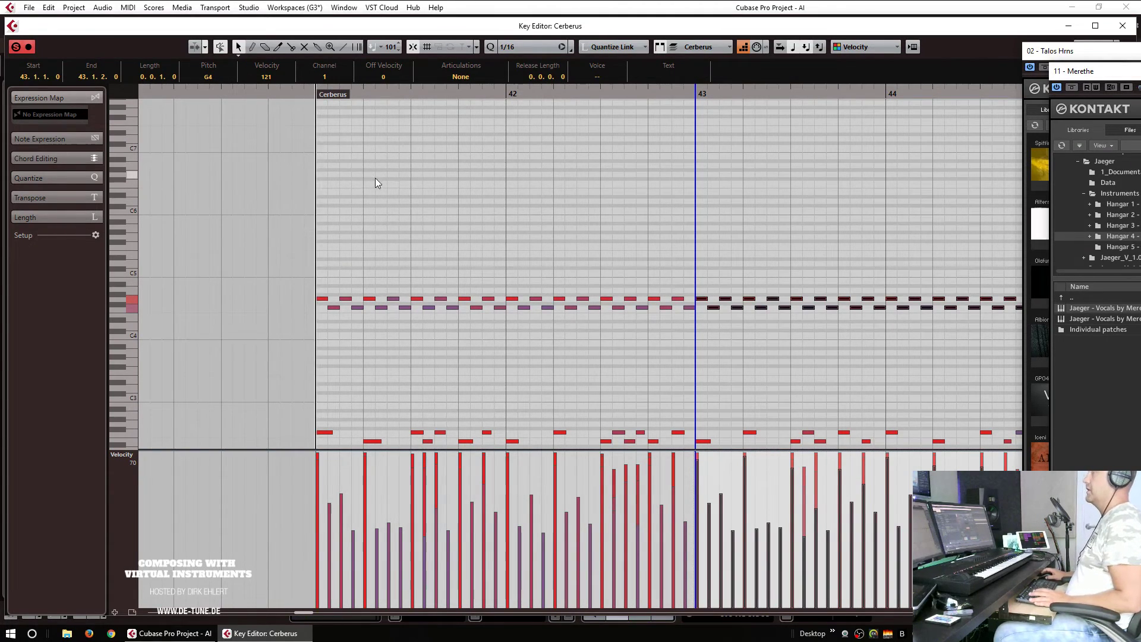
Step: Play the Cerberus part from bar 41 to hear the sixteenth-note layer with the recorded hits
{"action": "key", "text": "space"}
{"action": "key", "text": "g"}
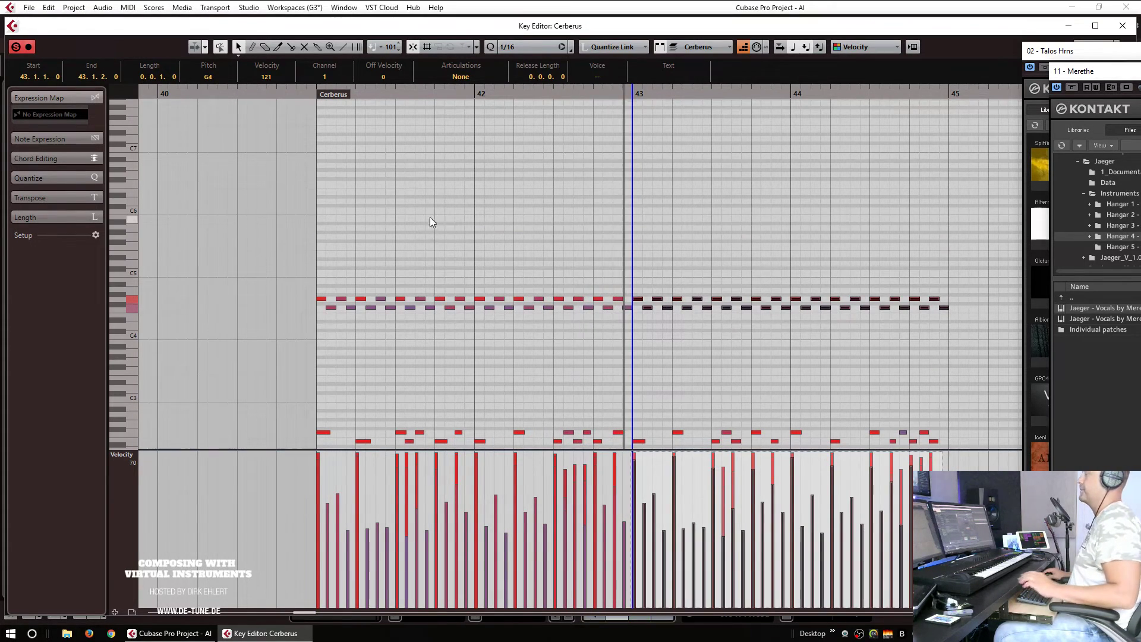
{"action": "scroll", "coordinate": [416, 223], "scroll_direction": "down", "scroll_amount": 5}
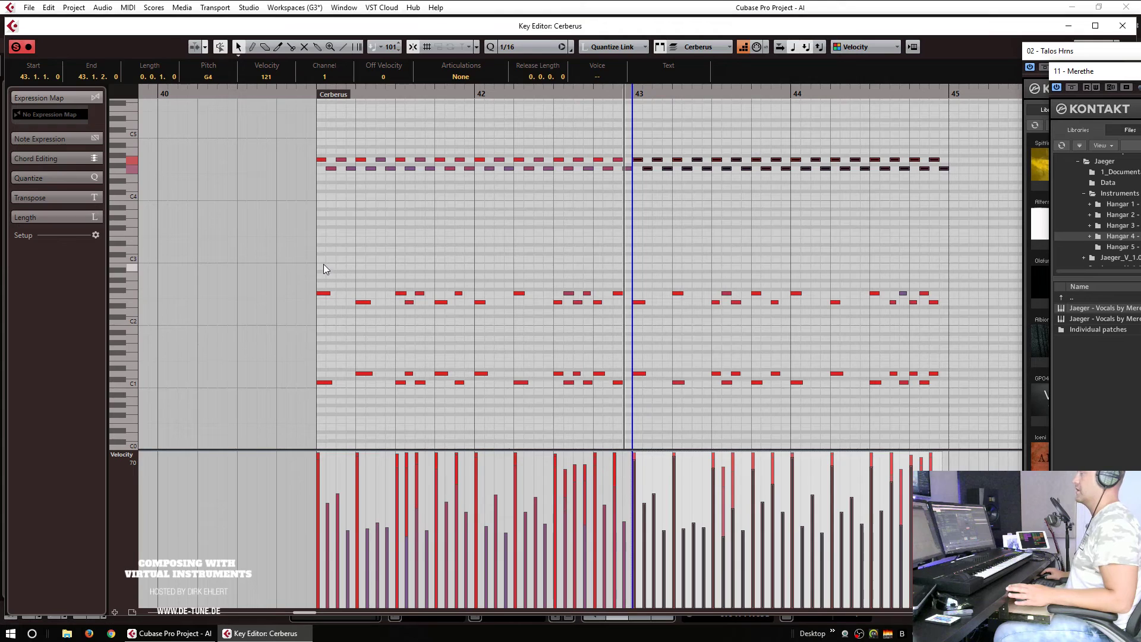
{"action": "key", "text": "space"}
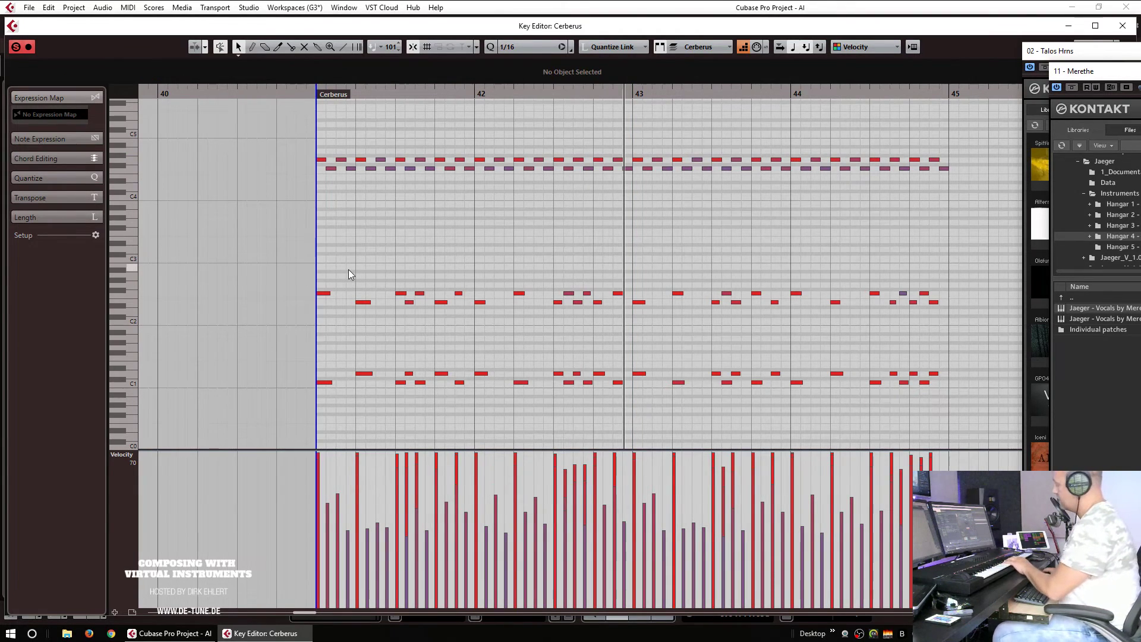
Step: Step-enter a syncopated sixteenth-note figure on A2 and B2 through bar 41, removing the extra note at bar 42
{"action": "left_click", "coordinate": [741, 49]}
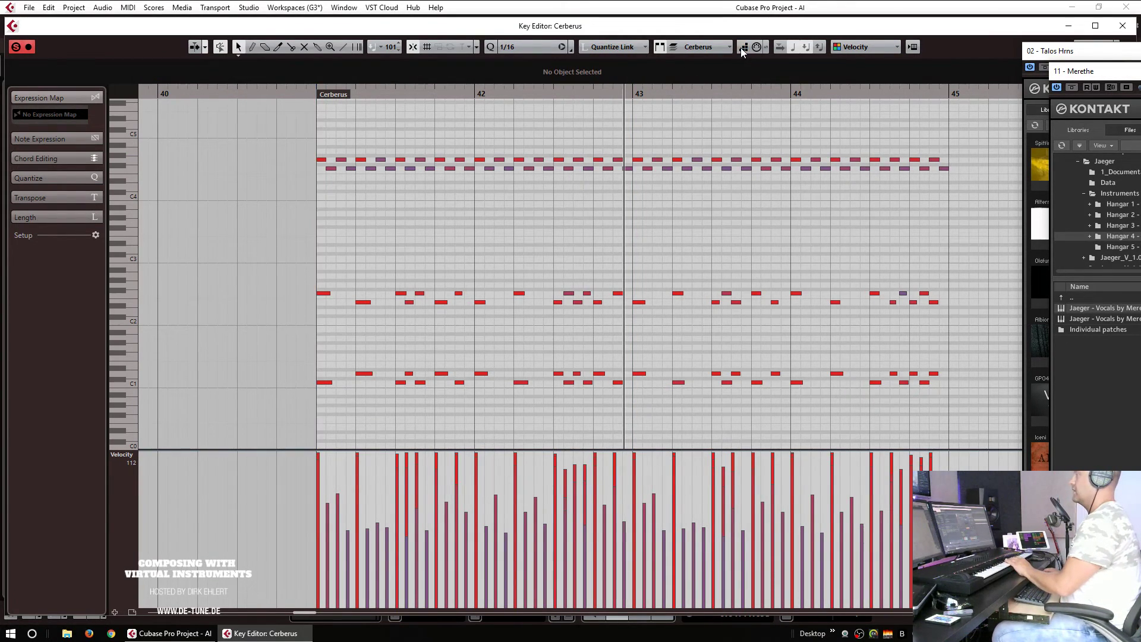
{"action": "left_click", "coordinate": [742, 49]}
{"action": "key", "text": "Right"}
{"action": "key", "text": "Right"}
{"action": "key", "text": "Right"}
{"action": "key", "text": "Right"}
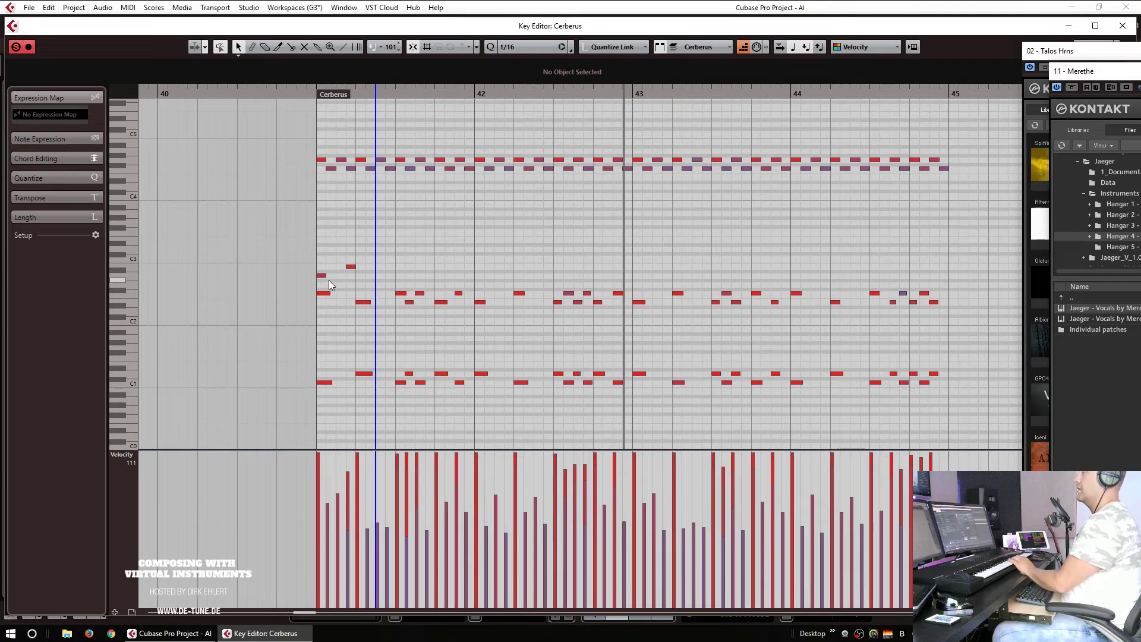
{"action": "key", "text": "Right"}
{"action": "key", "text": "Right"}
{"action": "key", "text": "Right"}
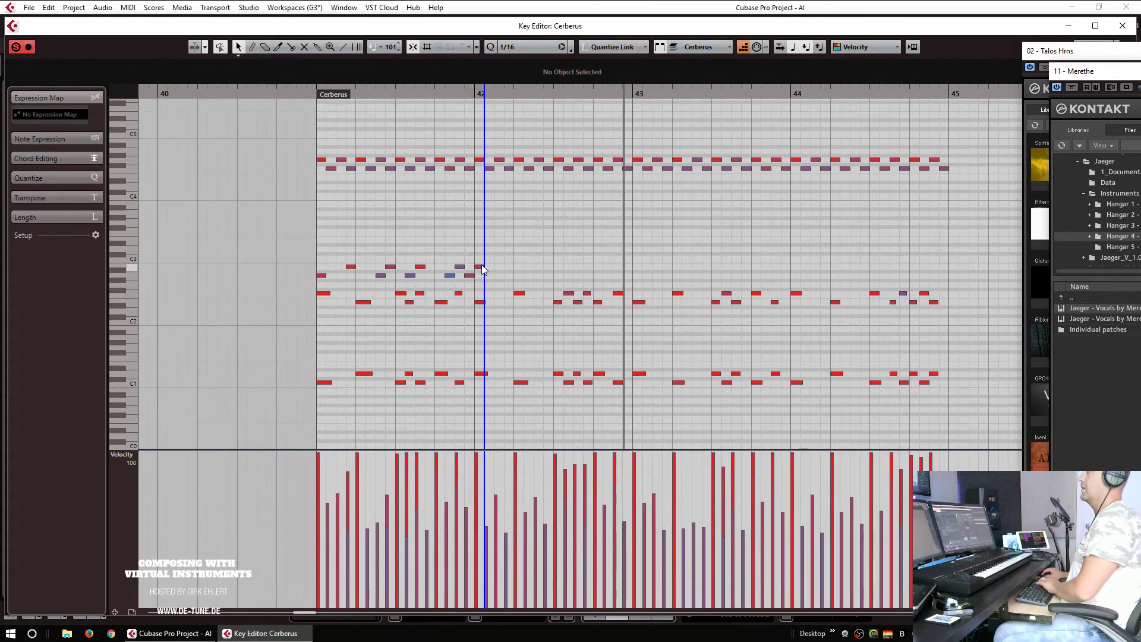
{"action": "key", "text": "ctrl+z"}
Step: Select the A2 and B2 figure in bar 41 and play it from the start of the part
{"action": "left_click_drag", "start_coordinate": [492, 249], "coordinate": [309, 281]}
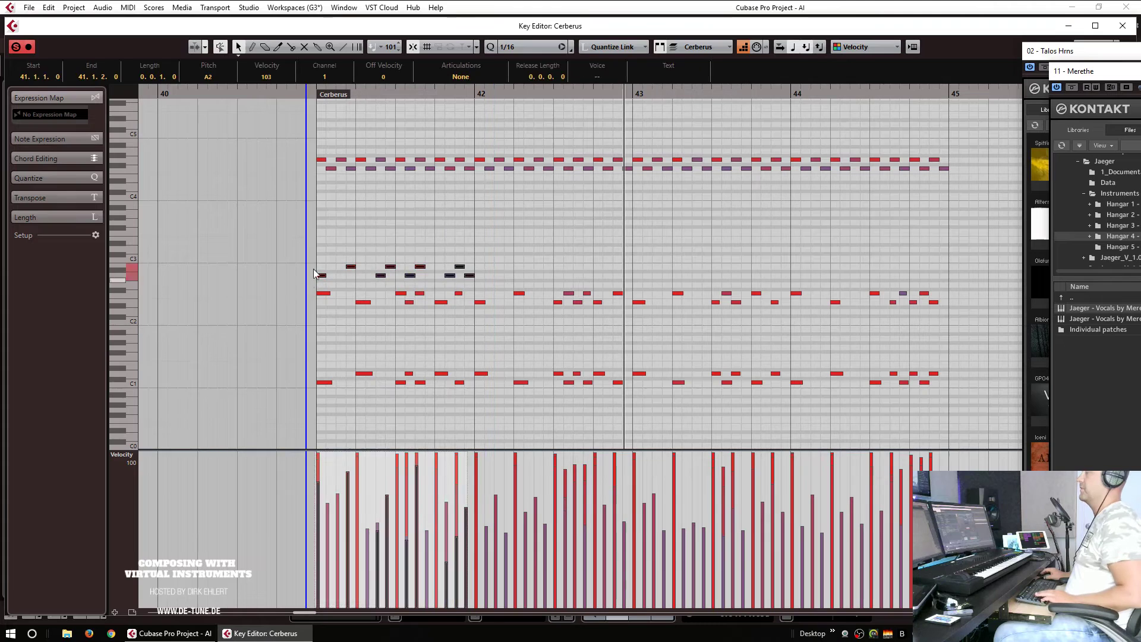
{"action": "left_click", "coordinate": [309, 92]}
{"action": "key", "text": "space"}
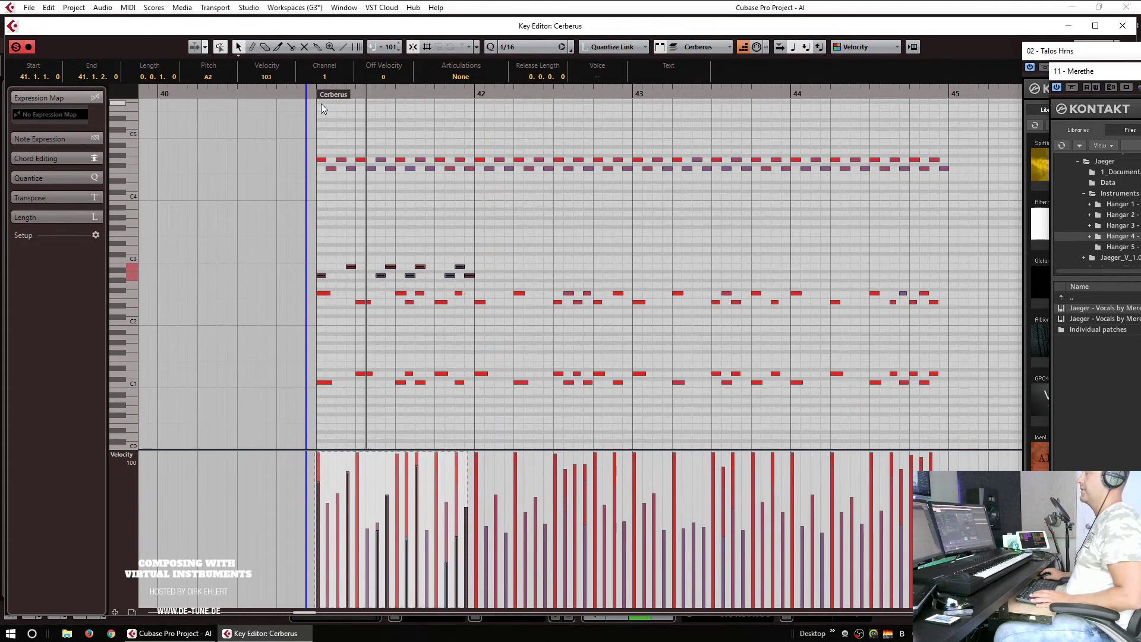
Step: Replace the last two notes of bar 41's A2/B2 figure with four alternating thirty-second notes, using 1/32 quantize
{"action": "left_click", "coordinate": [483, 238]}
{"action": "key", "text": "h"}
{"action": "key", "text": "h"}
{"action": "key", "text": "h"}
{"action": "left_click_drag", "start_coordinate": [567, 255], "coordinate": [609, 281]}
{"action": "key", "text": "Delete"}
{"action": "left_click", "coordinate": [518, 47]}
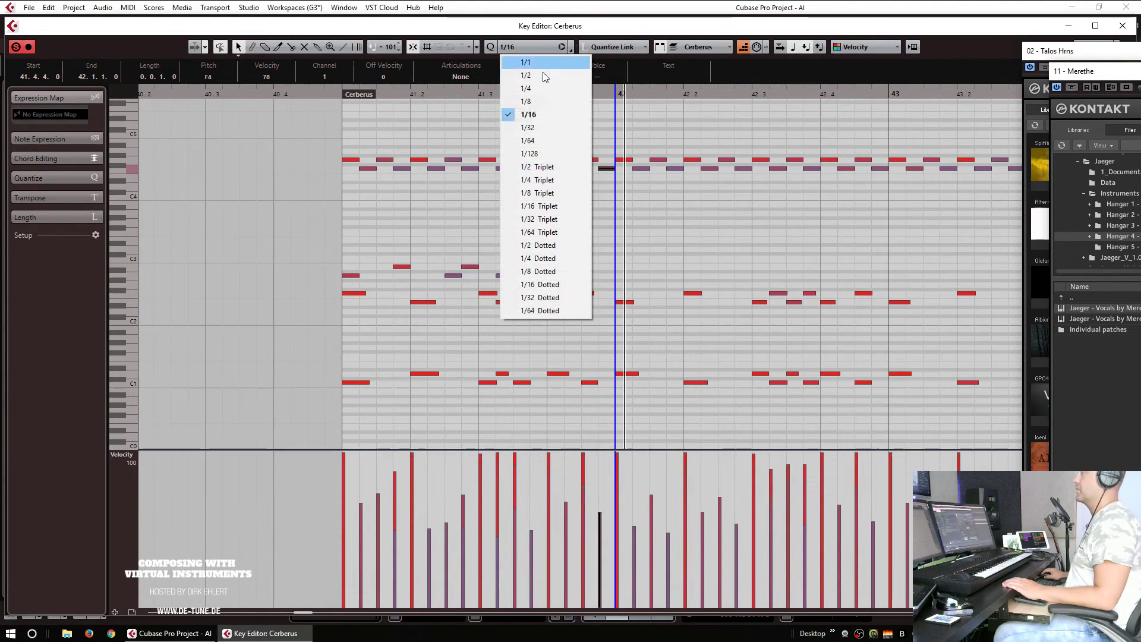
{"action": "left_click", "coordinate": [561, 129]}
{"action": "left_click", "coordinate": [583, 237]}
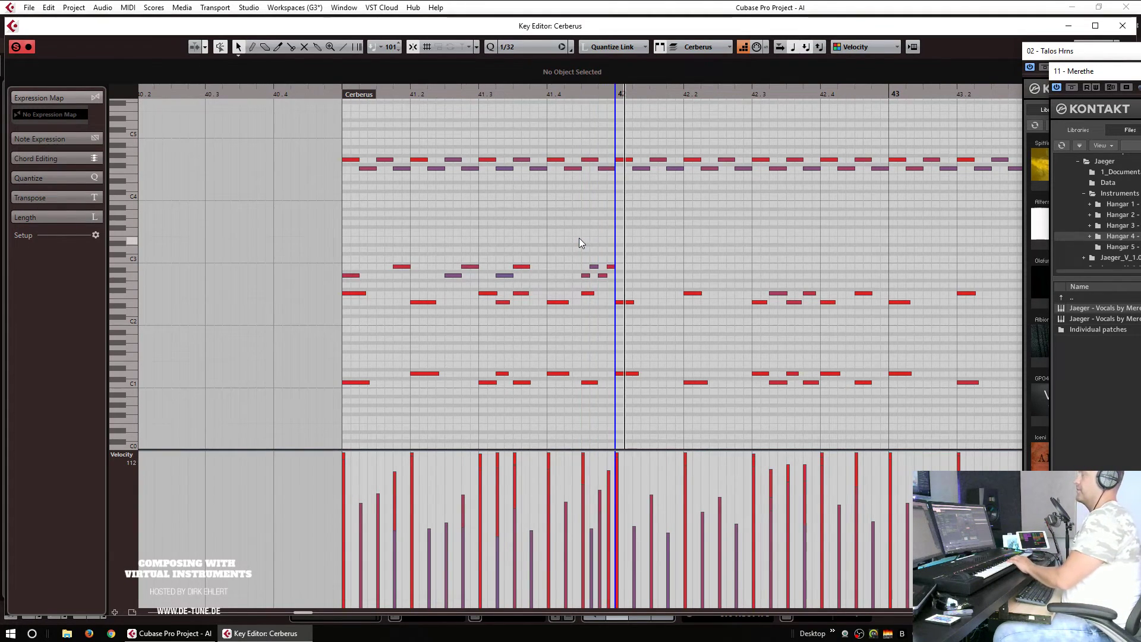
Step: Duplicate the bar 41 A2/B2 figure into bar 42 and play the part from bar 41
{"action": "left_click_drag", "start_coordinate": [667, 240], "coordinate": [334, 283]}
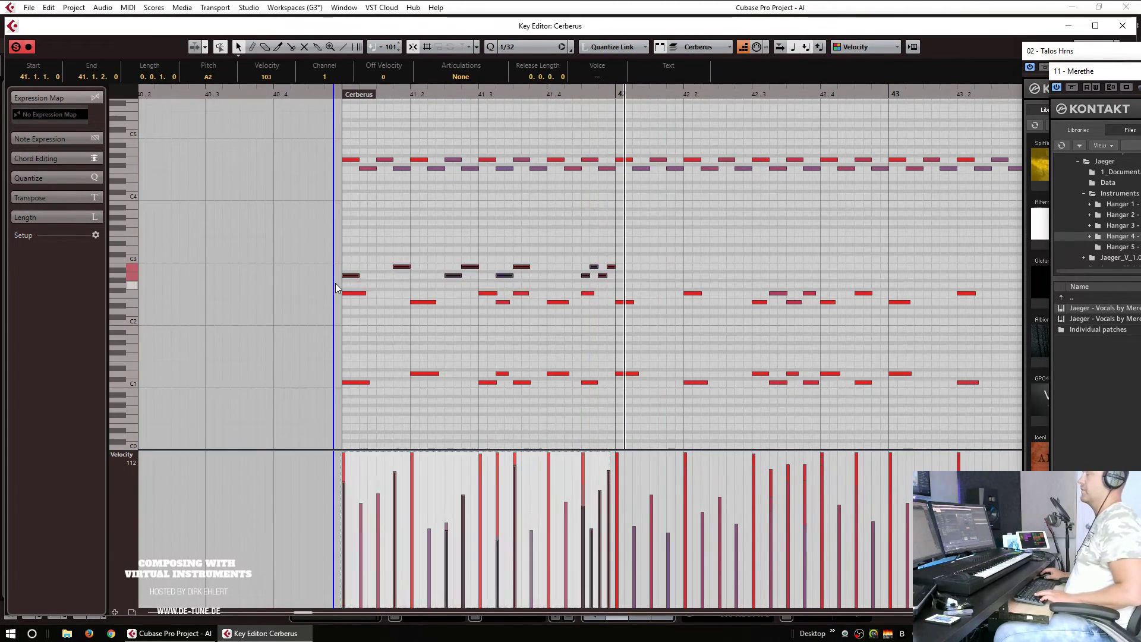
{"action": "key", "text": "alt+d"}
{"action": "left_click", "coordinate": [875, 275]}
{"action": "left_click", "coordinate": [343, 96]}
{"action": "key", "text": "space"}
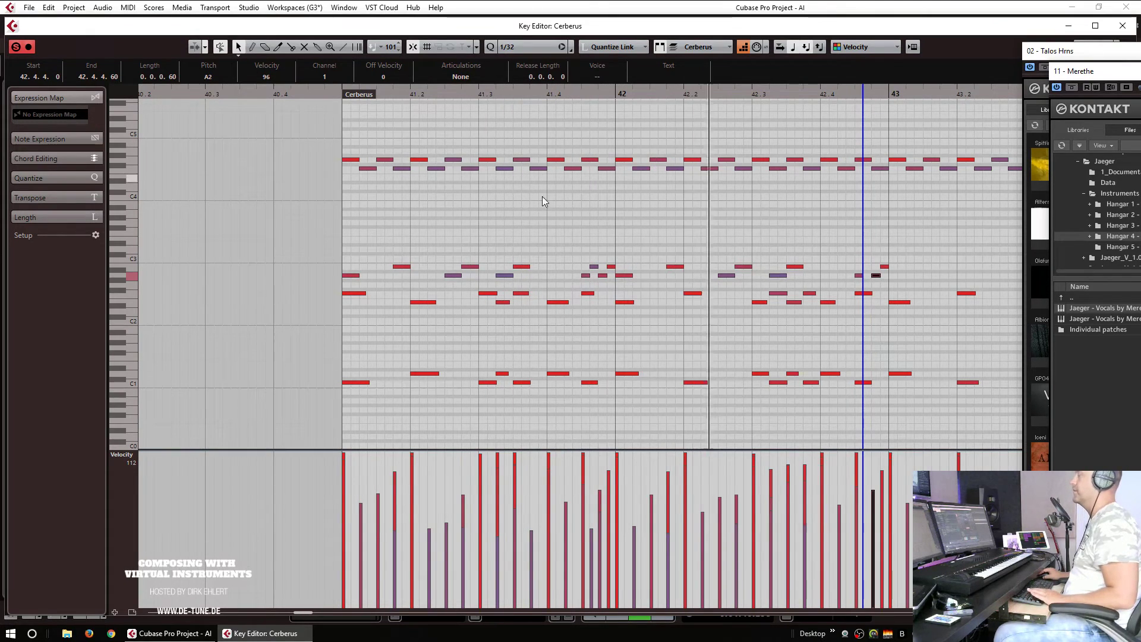
Step: Remove the last B2 note of bar 42 and duplicate the two-bar A2/B2 figure into bars 43 and 44
{"action": "key", "text": "g"}
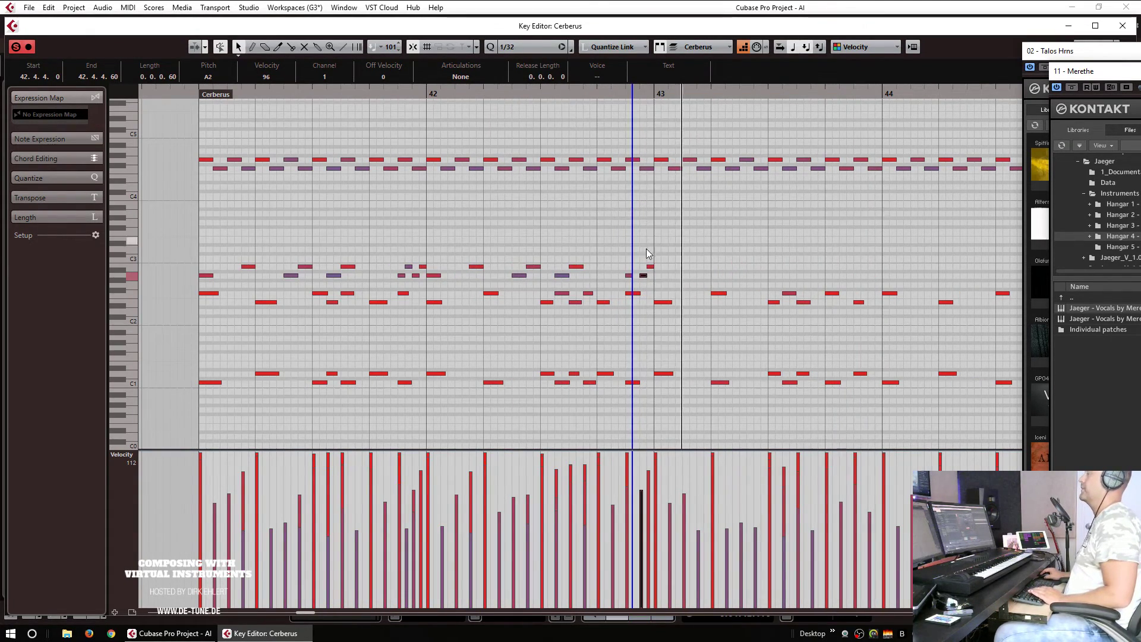
{"action": "left_click_drag", "start_coordinate": [693, 245], "coordinate": [174, 281]}
{"action": "key", "text": "space"}
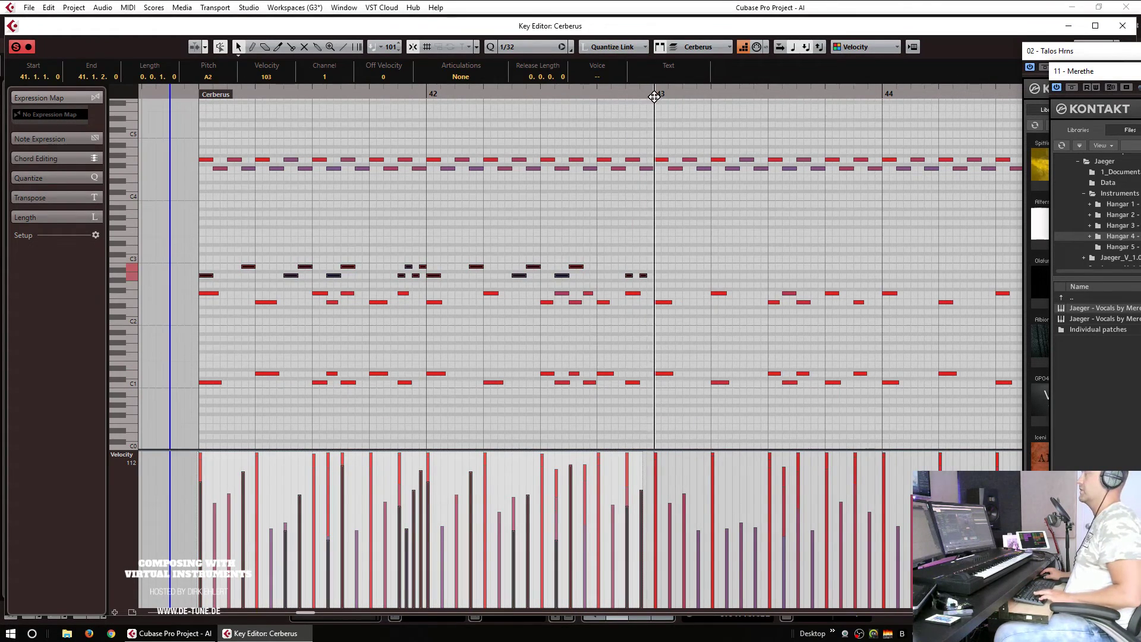
{"action": "key", "text": "alt+d"}
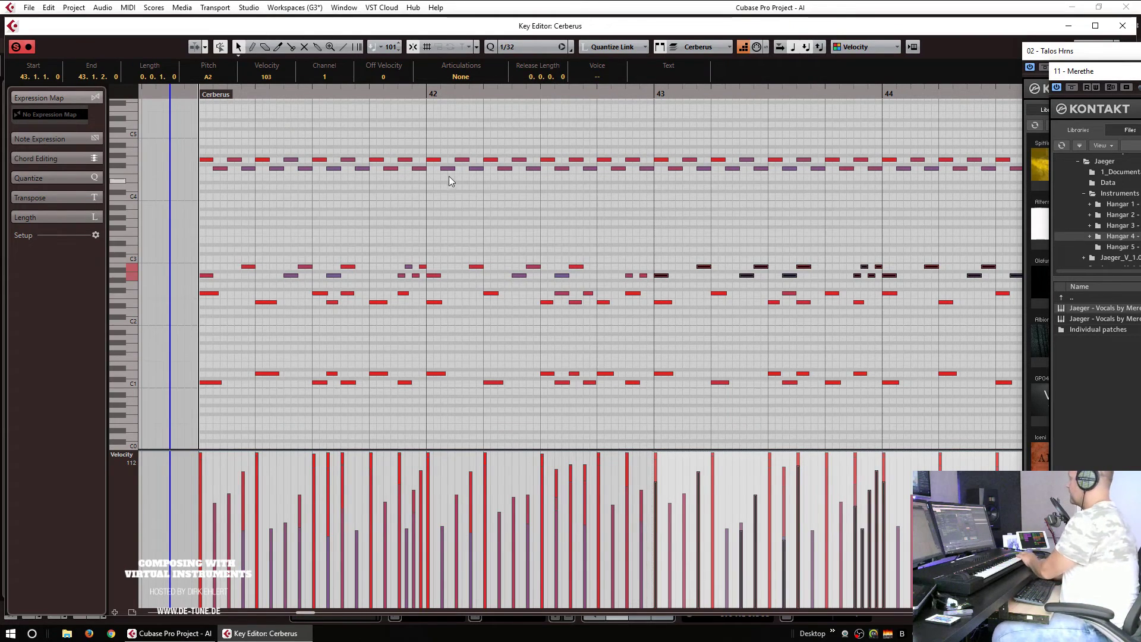
Step: Step-enter a short C4/D4 percussion figure across bar 41 of the Cerberus part, using 1/32 quantize
{"action": "left_click", "coordinate": [202, 212]}
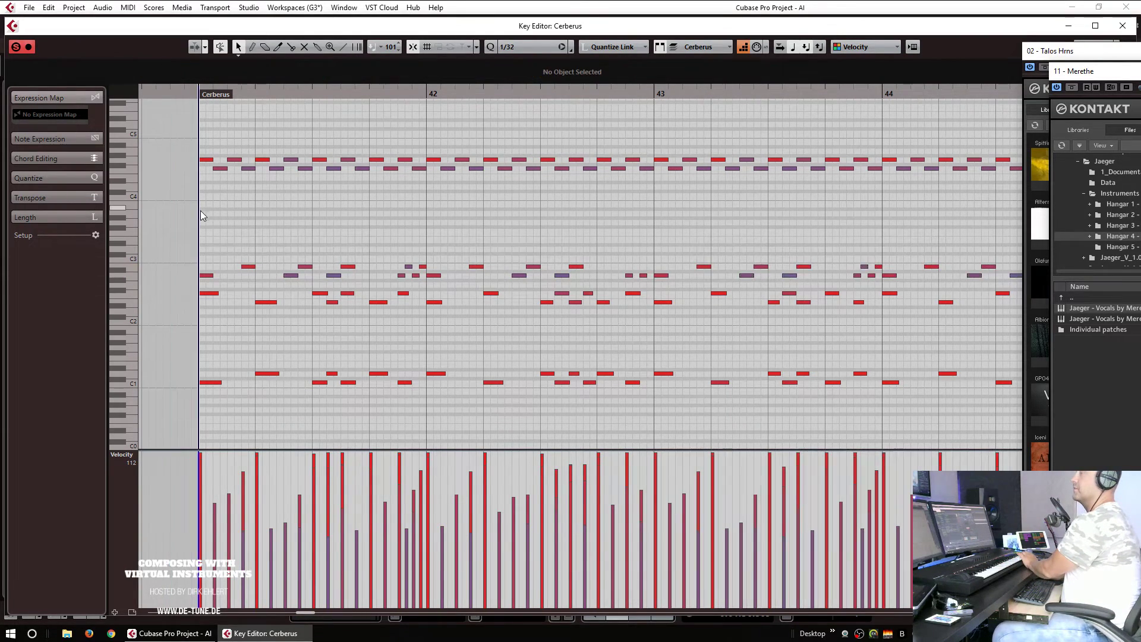
{"action": "left_click", "coordinate": [255, 205]}
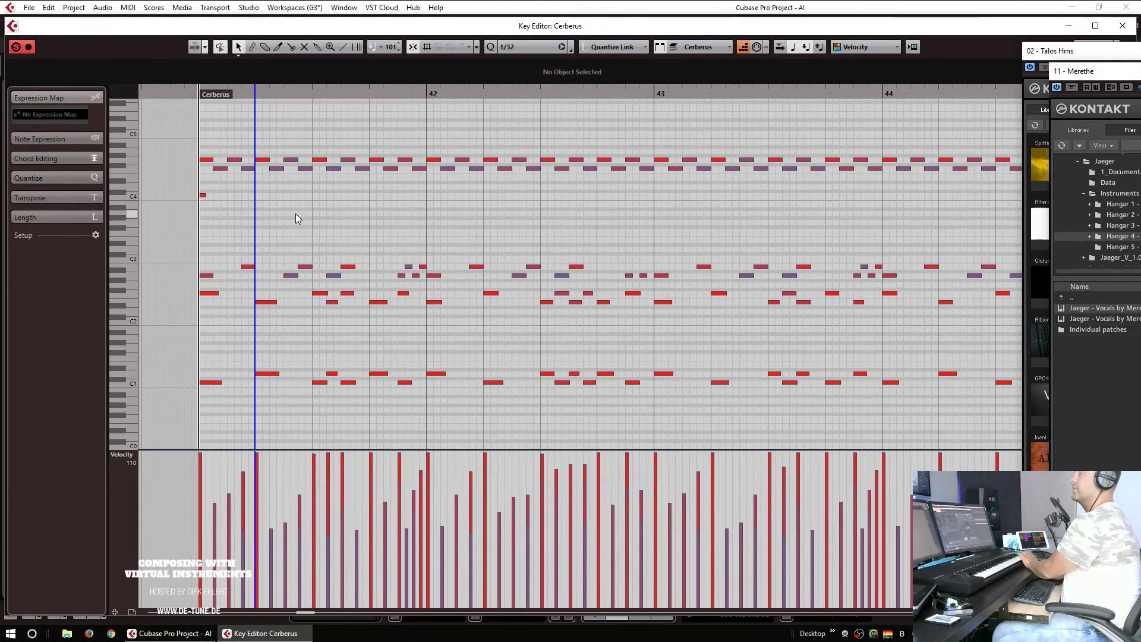
{"action": "left_click", "coordinate": [286, 201]}
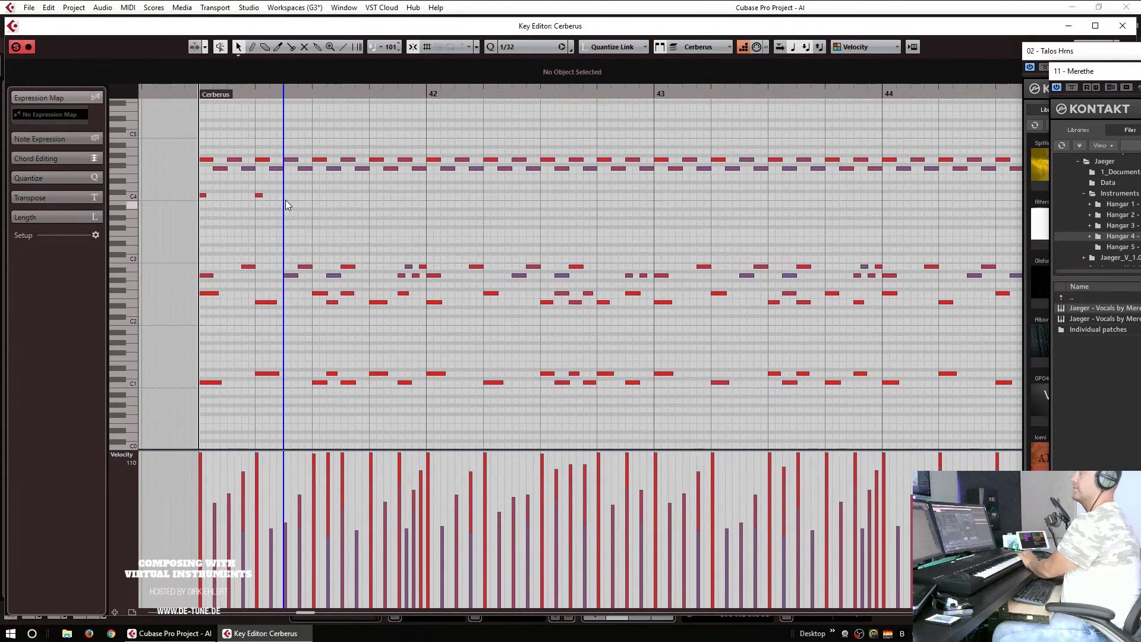
{"action": "key", "text": "Right"}
{"action": "key", "text": "Right"}
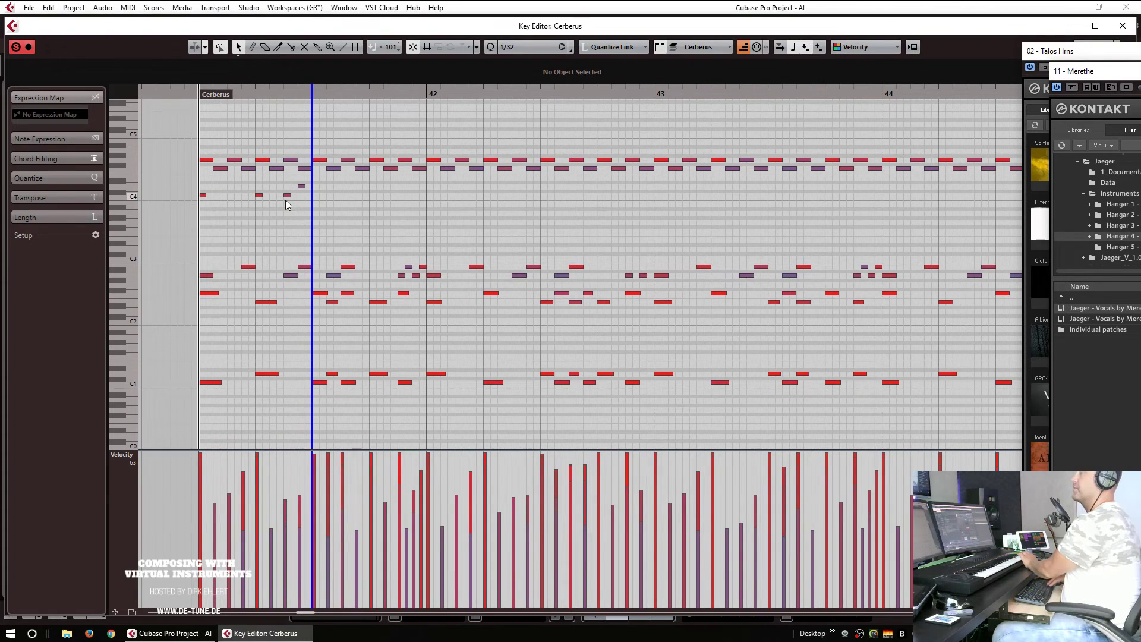
{"action": "key", "text": "Right"}
{"action": "key", "text": "Right"}
{"action": "key", "text": "Right"}
{"action": "key", "text": "Right"}
{"action": "key", "text": "Right"}
{"action": "key", "text": "Right"}
{"action": "key", "text": "Right"}
{"action": "key", "text": "Right"}
{"action": "key", "text": "Right"}
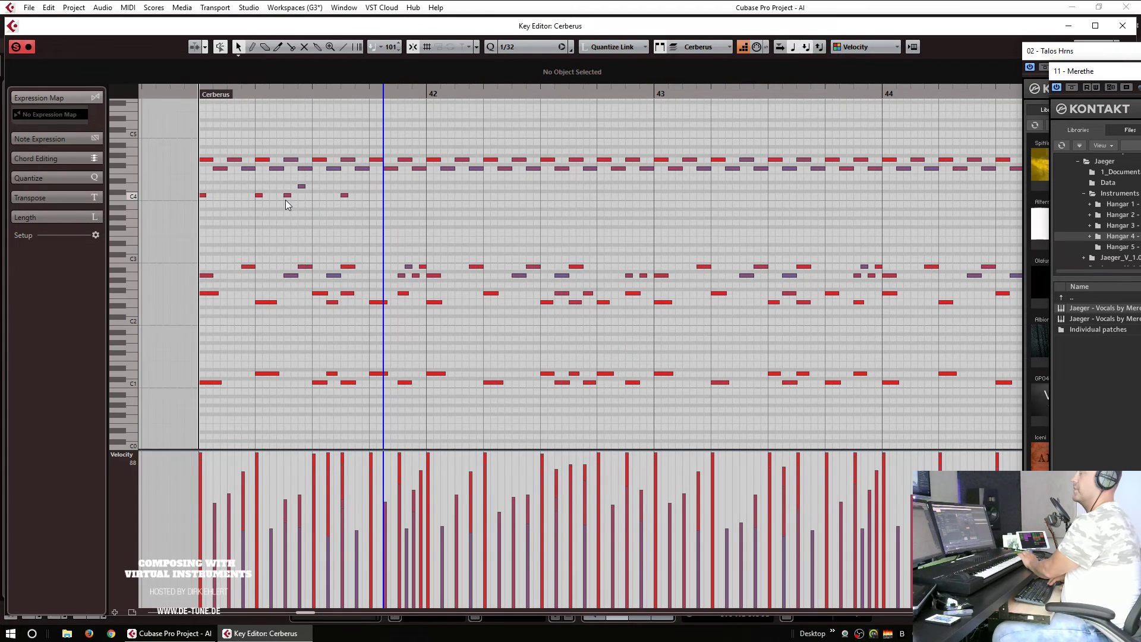
{"action": "key", "text": "Right"}
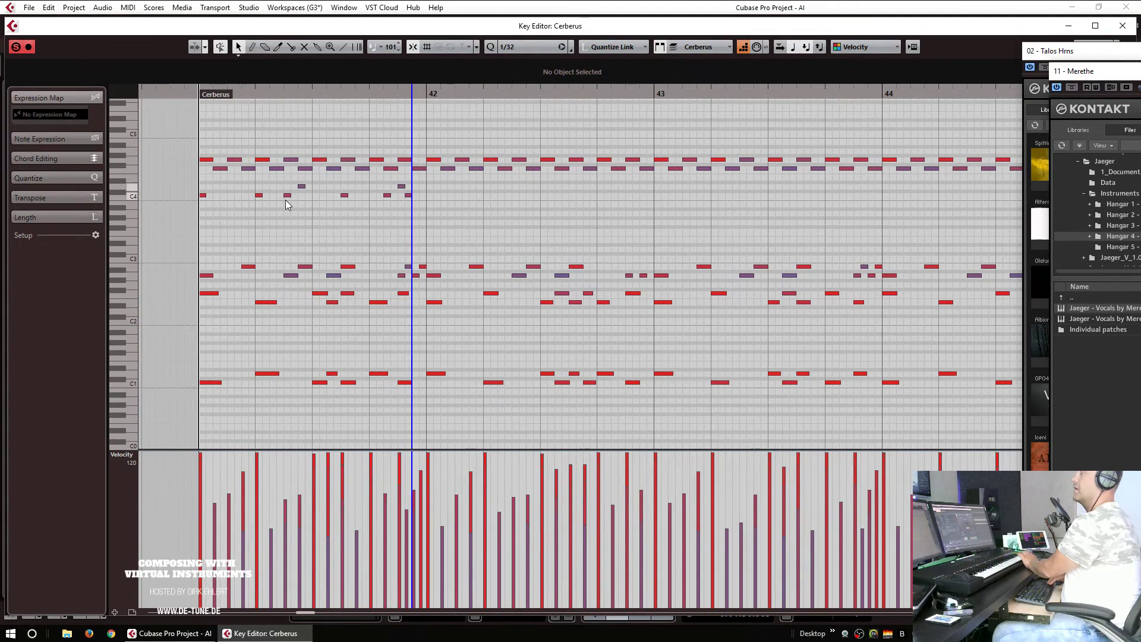
Step: Play bar 41 and delete the surplus D4 and C4 notes just before the figure's last D4
{"action": "left_click", "coordinate": [190, 94]}
{"action": "key", "text": "space"}
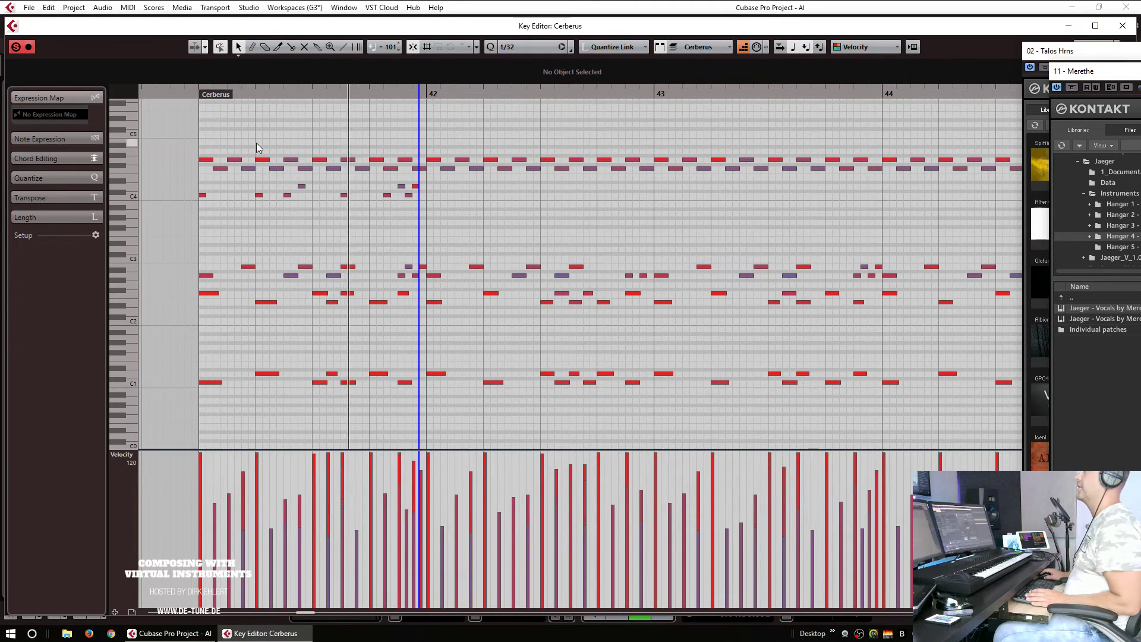
{"action": "key", "text": "space"}
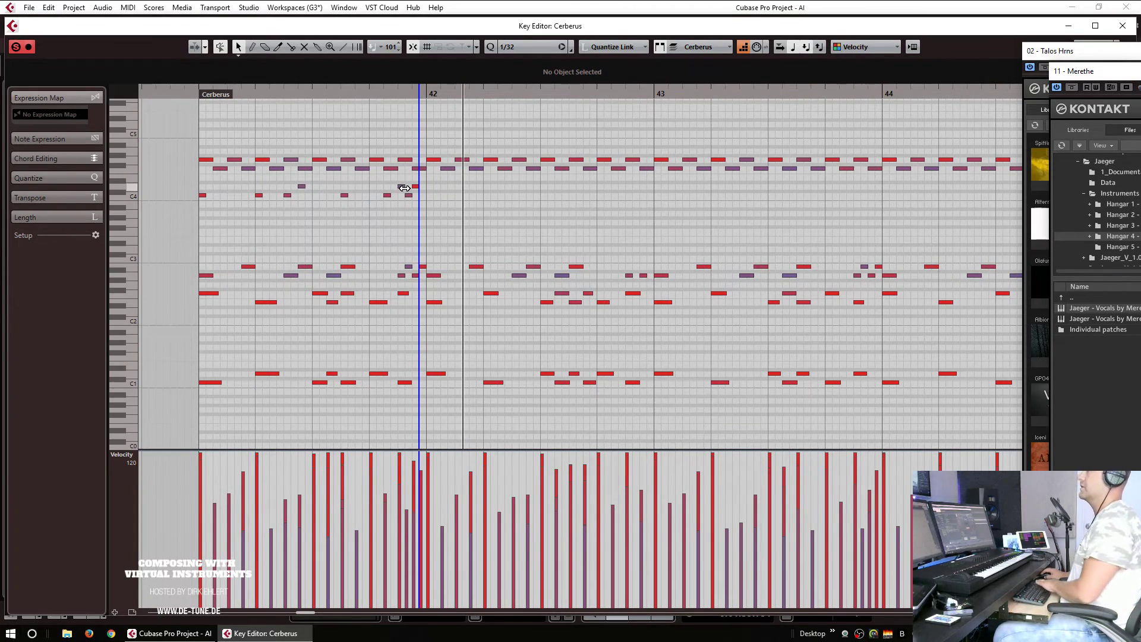
{"action": "left_click", "coordinate": [404, 188]}
{"action": "key", "text": "Delete"}
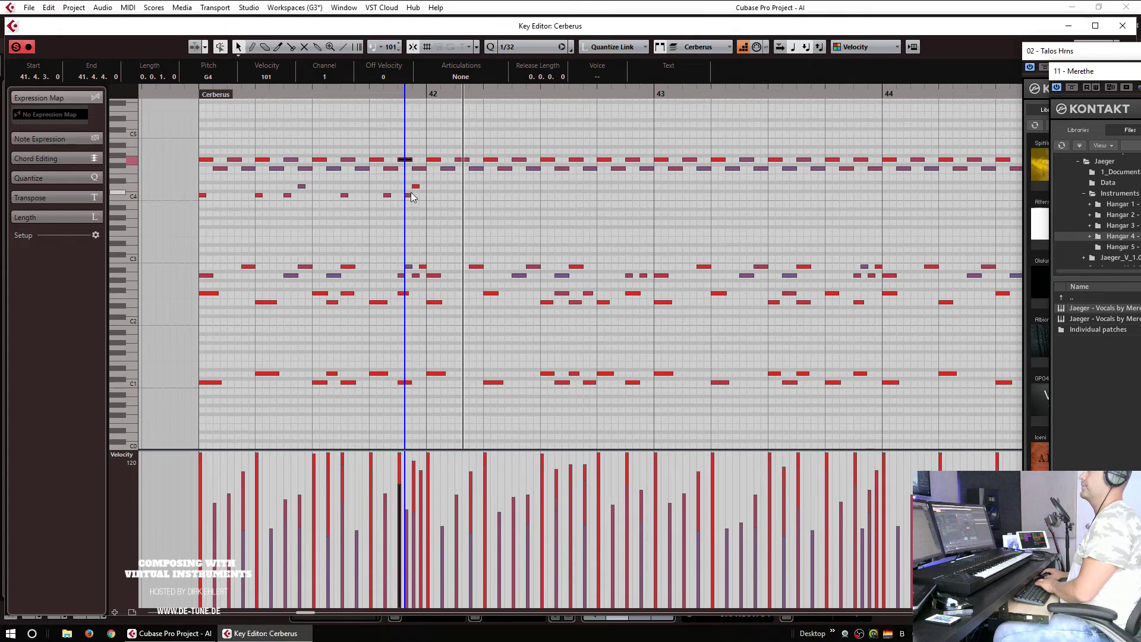
{"action": "key", "text": "Delete"}
Step: Duplicate the bar 41 C4/D4 figure into bar 42, copy both bars to bar 43, and close the editor
{"action": "left_click_drag", "start_coordinate": [434, 180], "coordinate": [200, 210]}
{"action": "key", "text": "ctrl+d"}
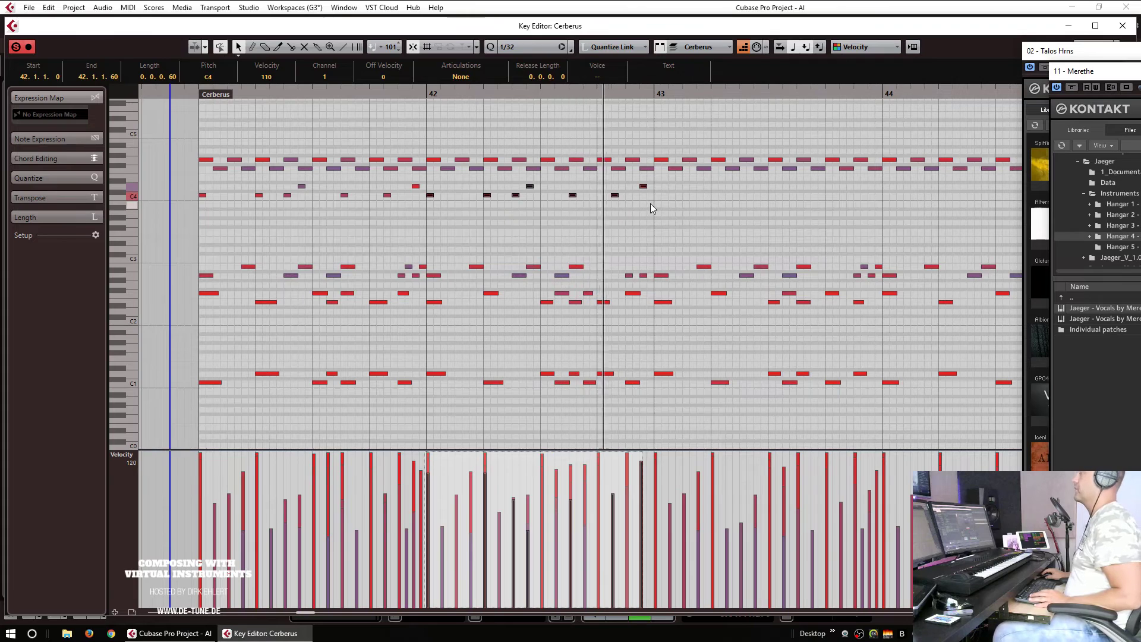
{"action": "left_click_drag", "start_coordinate": [664, 183], "coordinate": [104, 208]}
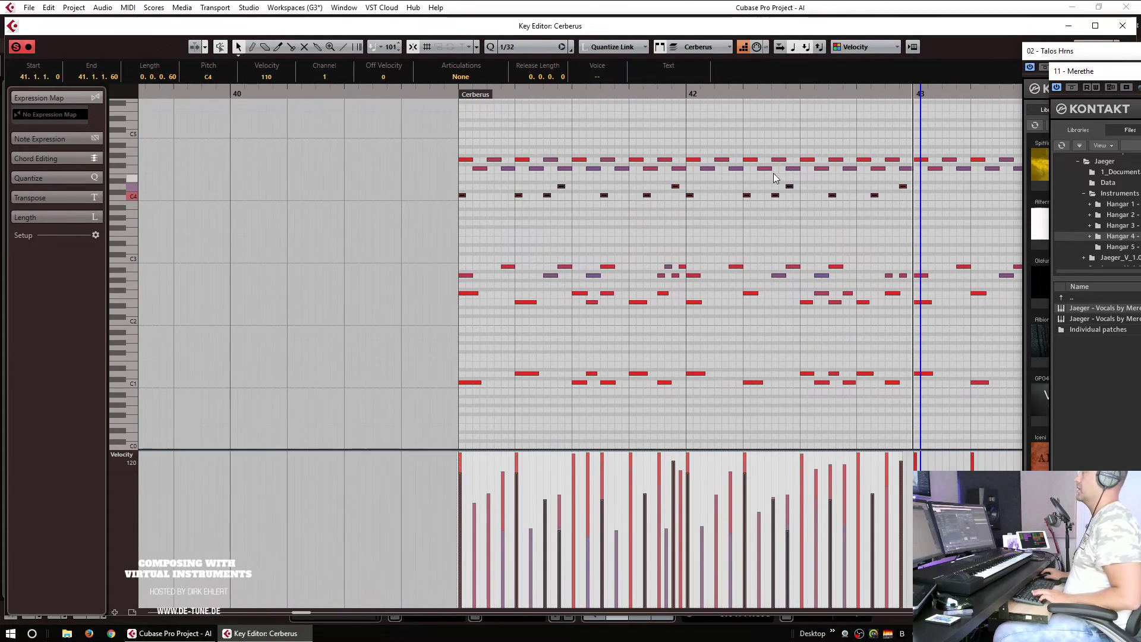
{"action": "left_click", "coordinate": [919, 93]}
{"action": "key", "text": "ctrl+v"}
{"action": "key", "text": "Return"}
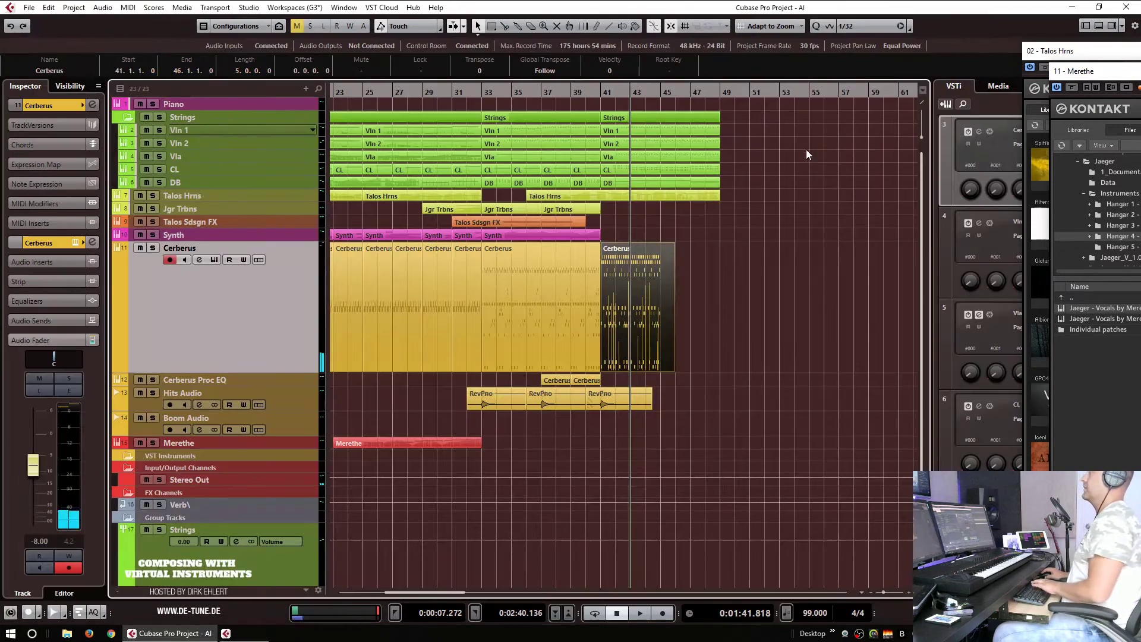
Step: Play the arrangement from bar 39 into the new Cerberus percussion
{"action": "left_click", "coordinate": [572, 95]}
{"action": "key", "text": "space"}
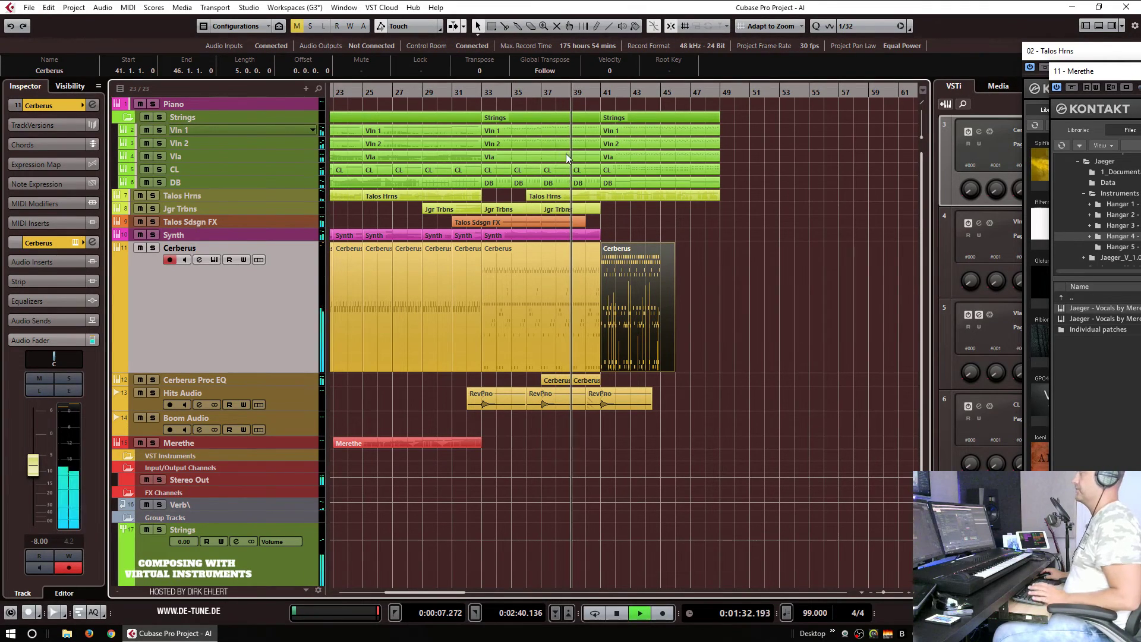
{"action": "left_click", "coordinate": [760, 311]}
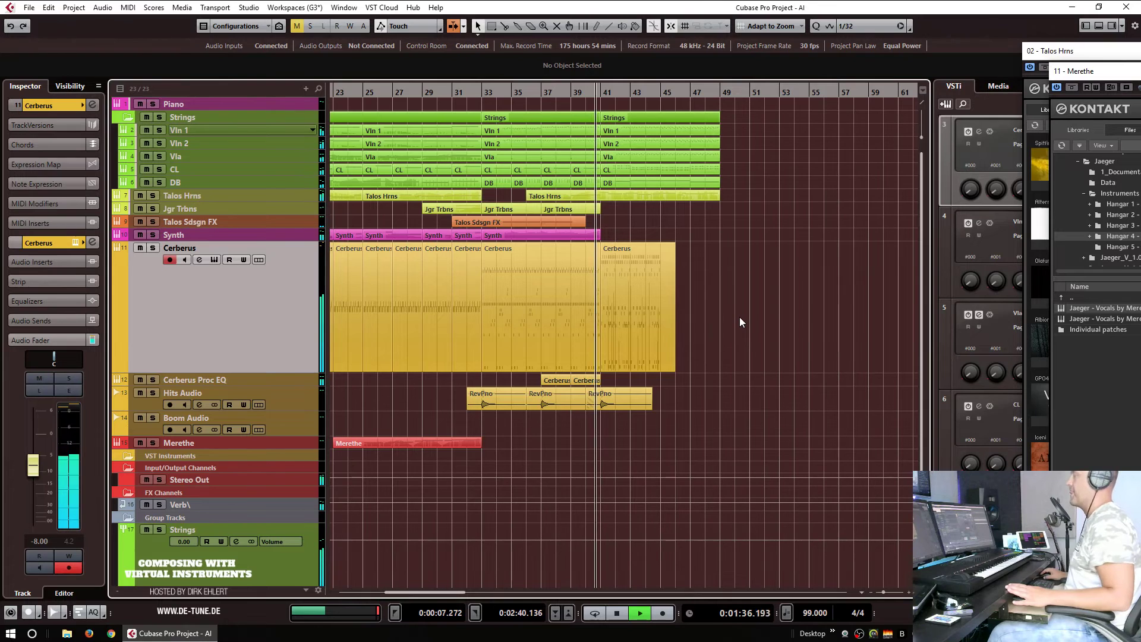
Step: Shorten the bar 41 Cerberus part to four bars and duplicate it to bar 45
{"action": "left_click", "coordinate": [672, 370]}
{"action": "left_click_drag", "start_coordinate": [672, 370], "coordinate": [658, 369]}
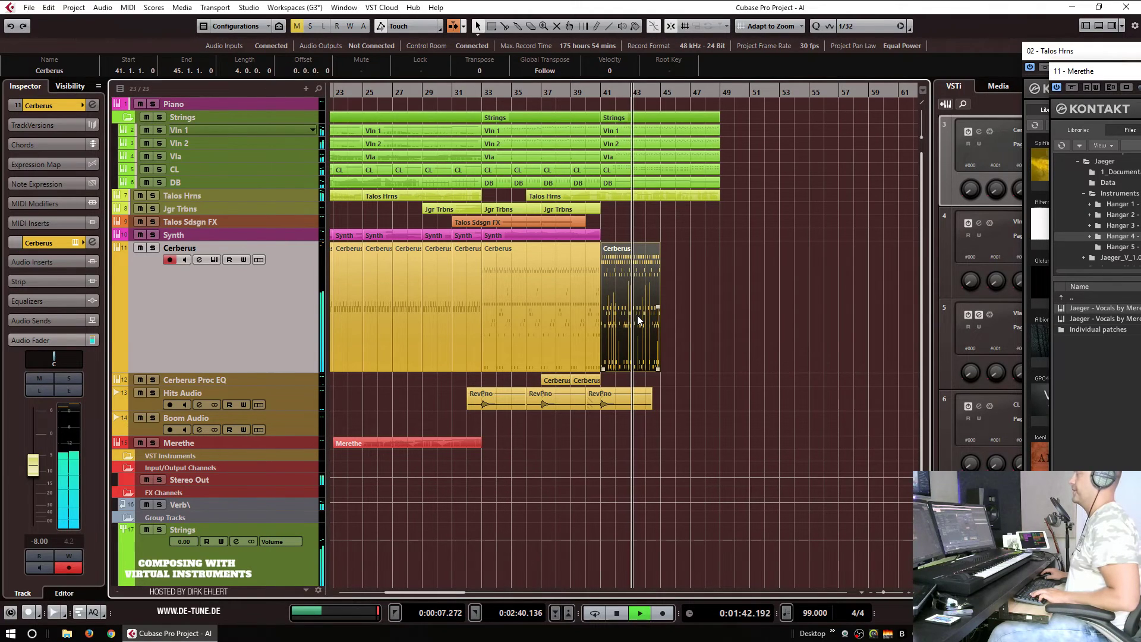
{"action": "key", "text": "ctrl+d"}
{"action": "scroll", "coordinate": [661, 334], "scroll_direction": "up", "scroll_amount": 8}
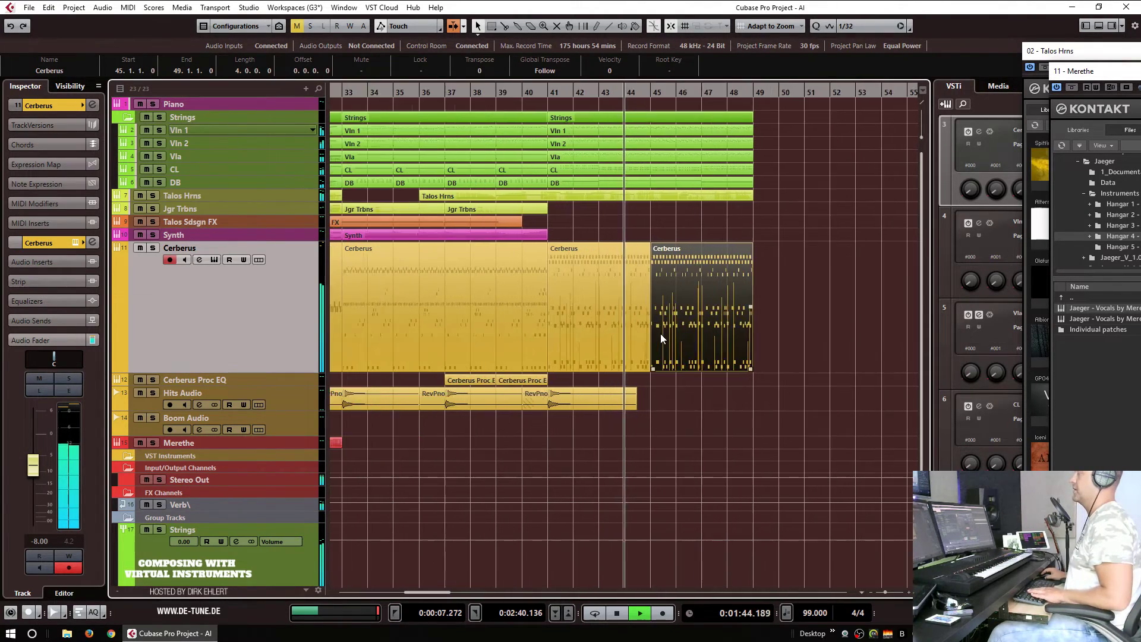
Step: Thin the A2/B2 figure at the end of bar 43 to a single B2 note at 43.4.4.0, then close the editor
{"action": "double_click", "coordinate": [618, 307]}
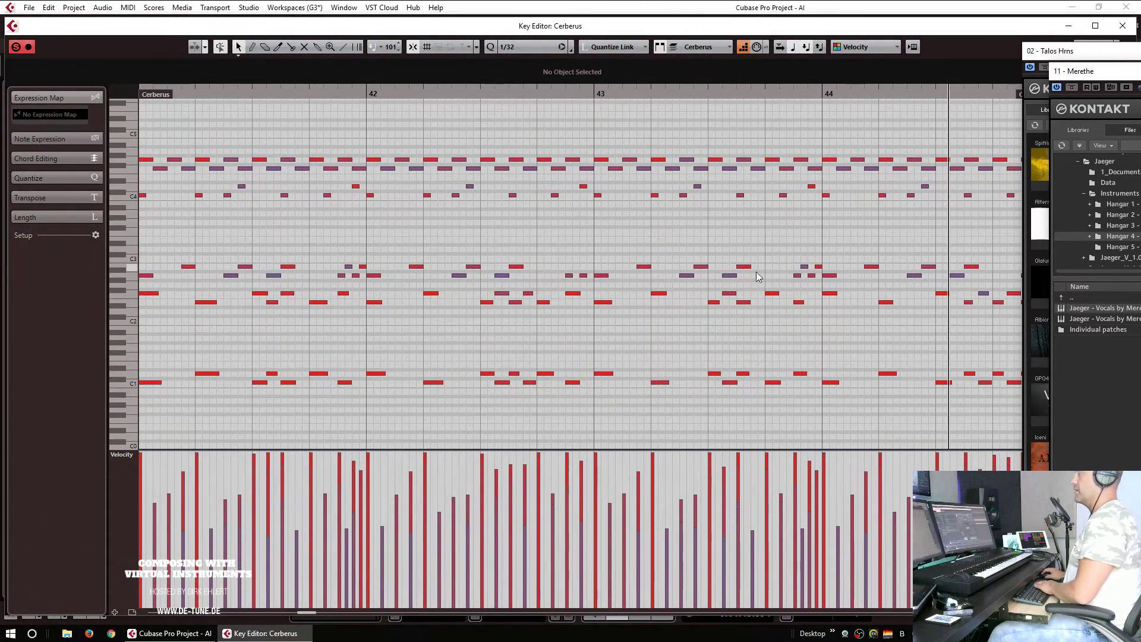
{"action": "left_click", "coordinate": [805, 268]}
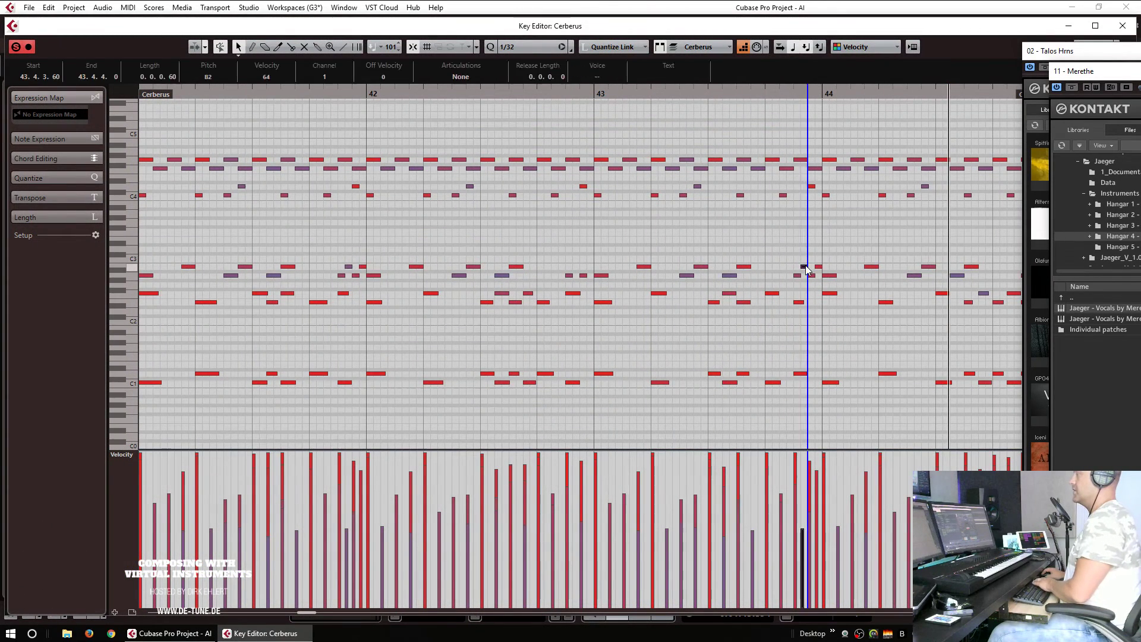
{"action": "left_click_drag", "start_coordinate": [820, 267], "coordinate": [812, 267]}
{"action": "left_click", "coordinate": [811, 274]}
{"action": "key", "text": "Delete"}
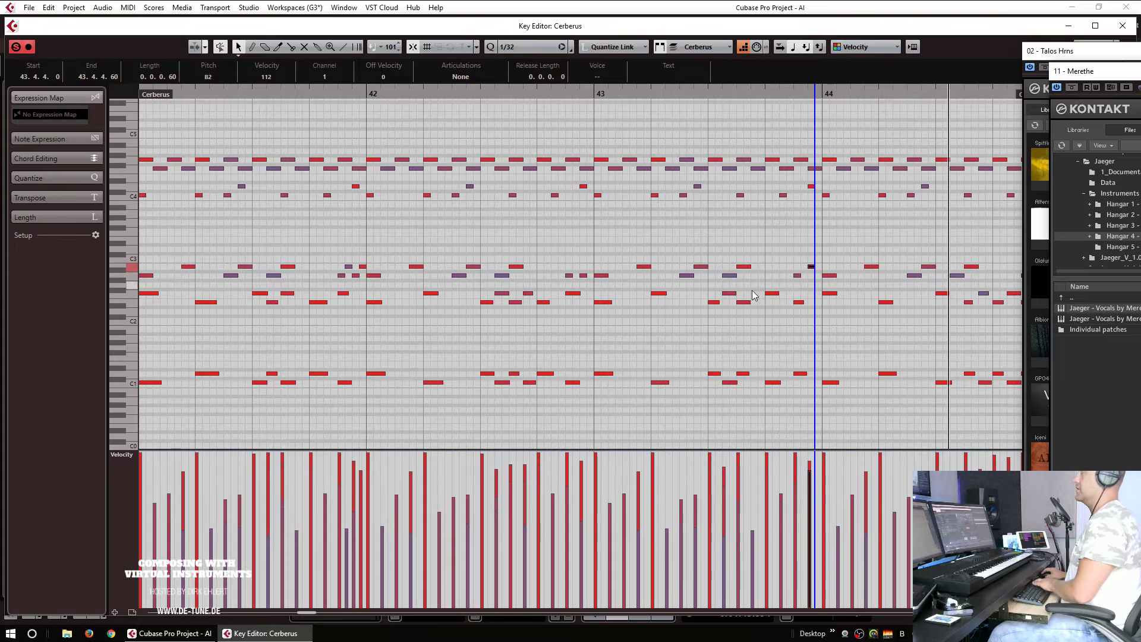
{"action": "key", "text": "h"}
{"action": "key", "text": "h"}
{"action": "key", "text": "Return"}
Step: Play the arrangement from bar 41 with the extended Cerberus percussion
{"action": "left_click", "coordinate": [675, 308]}
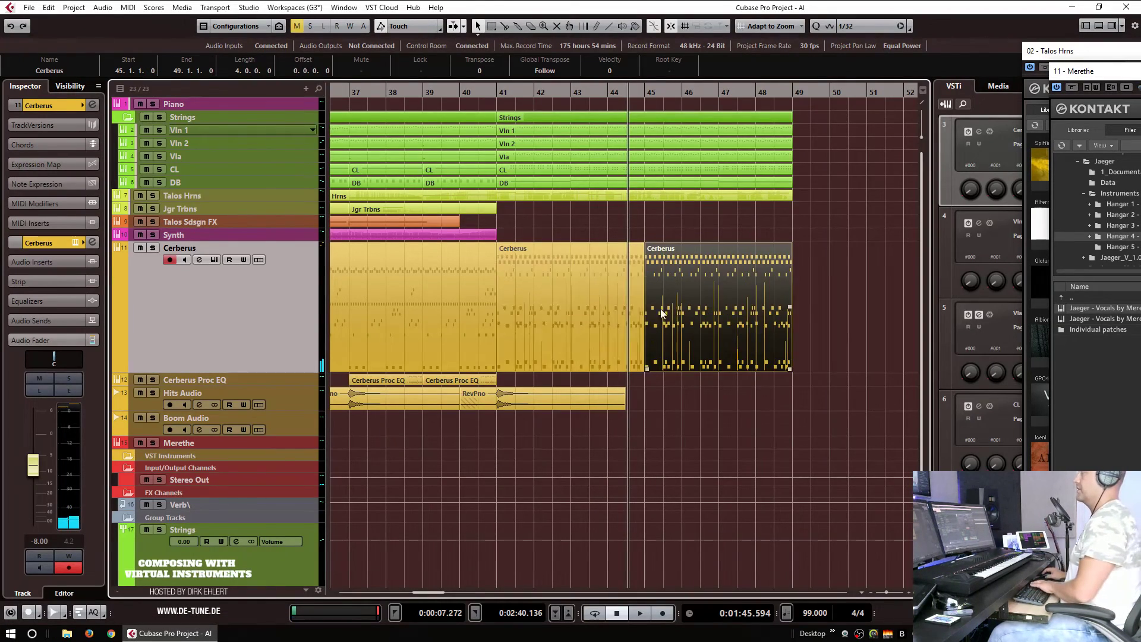
{"action": "left_click", "coordinate": [497, 97]}
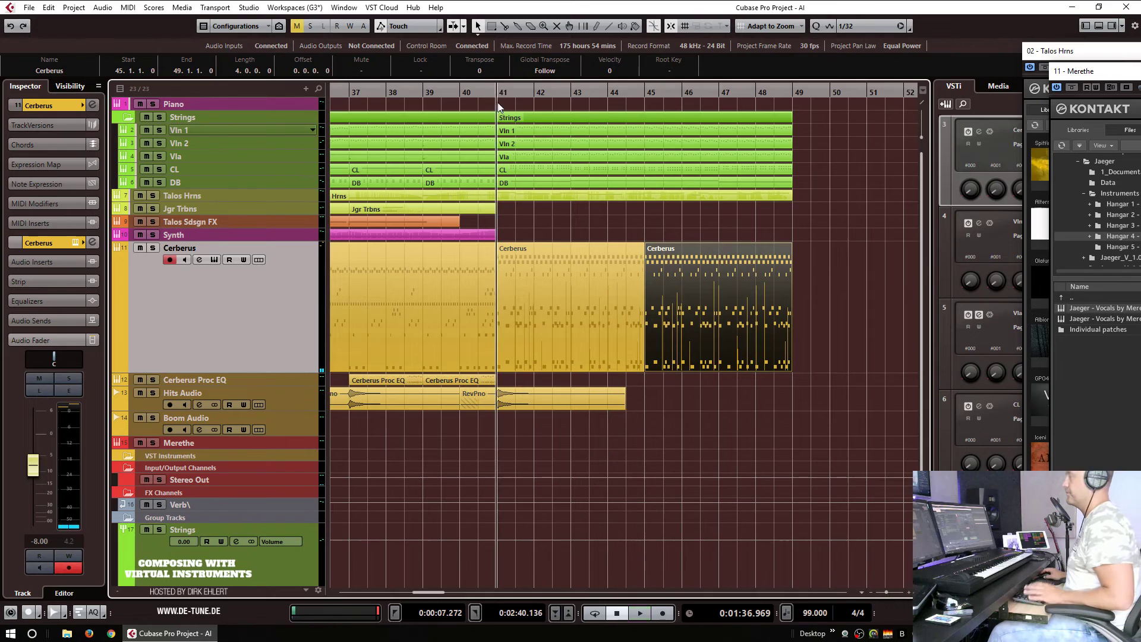
{"action": "key", "text": "space"}
{"action": "key", "text": "space"}
{"action": "key", "text": "g"}
{"action": "key", "text": "g"}
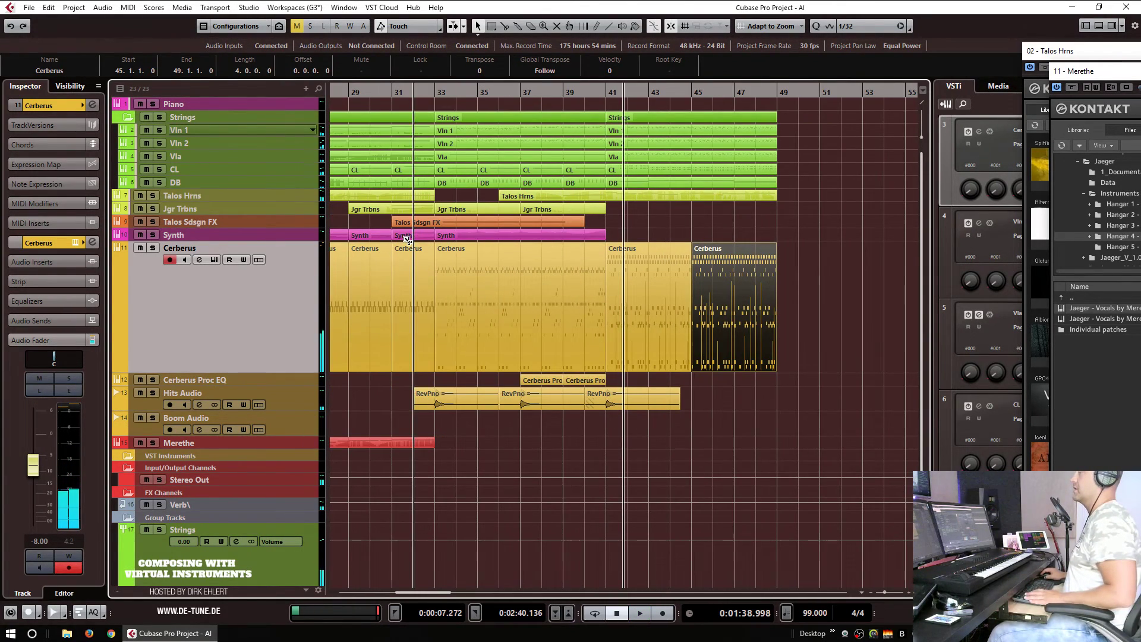
Step: Copy the two-bar Synth part from bar 31 to bar 41 and start editing its lower A#0 note
{"action": "left_click", "coordinate": [407, 239]}
{"action": "double_click", "coordinate": [505, 273]}
{"action": "left_click", "coordinate": [283, 276]}
{"action": "mouse_move", "coordinate": [284, 281]}
{"action": "left_mouse_down"}
{"action": "mouse_move", "coordinate": [279, 209]}
{"action": "mouse_move", "coordinate": [280, 283]}
{"action": "left_mouse_up"}
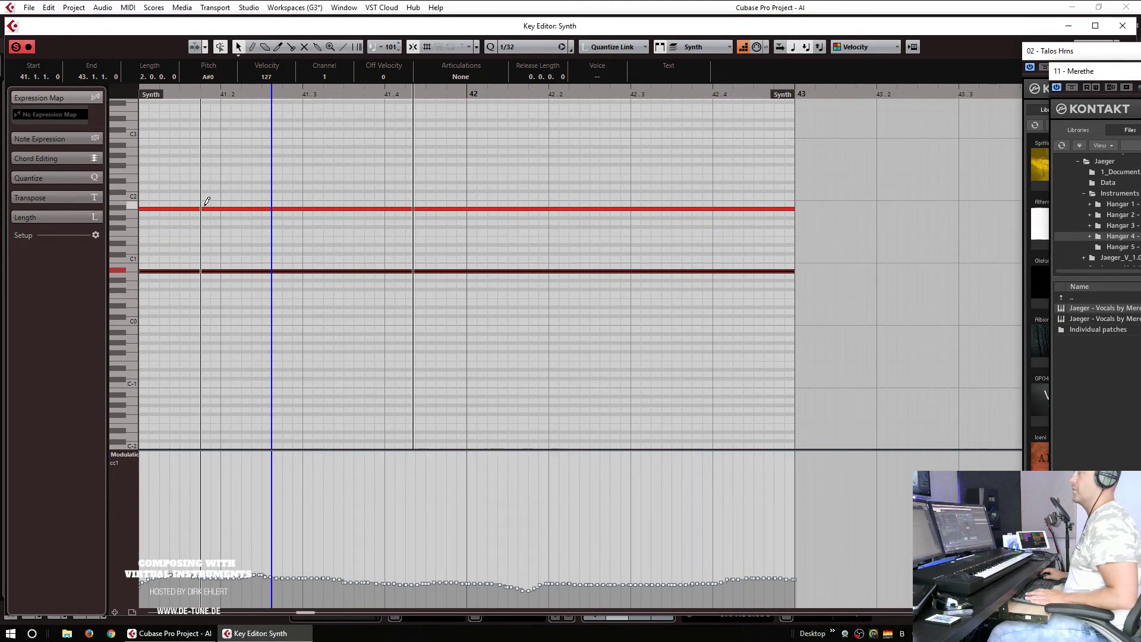
Step: Copy the A#1 note of the bar 41 Synth part up to F2
{"action": "left_click_drag", "start_coordinate": [205, 212], "coordinate": [205, 176]}
{"action": "key", "text": "g"}
{"action": "left_click_drag", "start_coordinate": [611, 178], "coordinate": [615, 220]}
{"action": "key", "text": "g"}
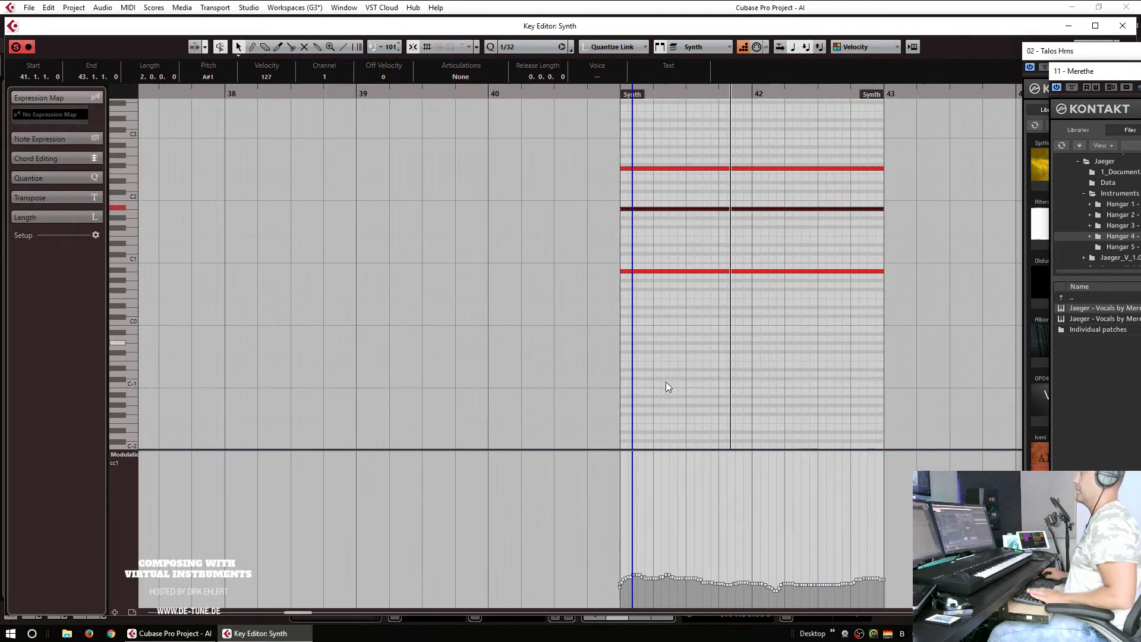
Step: Draw a swelling modulation curve across the bar 41–42 Synth notes and delete the stray controller point at its end
{"action": "mouse_move", "coordinate": [621, 550]}
{"action": "left_mouse_down"}
{"action": "mouse_move", "coordinate": [642, 528]}
{"action": "mouse_move", "coordinate": [763, 490]}
{"action": "mouse_move", "coordinate": [780, 514]}
{"action": "mouse_move", "coordinate": [819, 510]}
{"action": "mouse_move", "coordinate": [846, 530]}
{"action": "mouse_move", "coordinate": [880, 530]}
{"action": "left_mouse_up"}
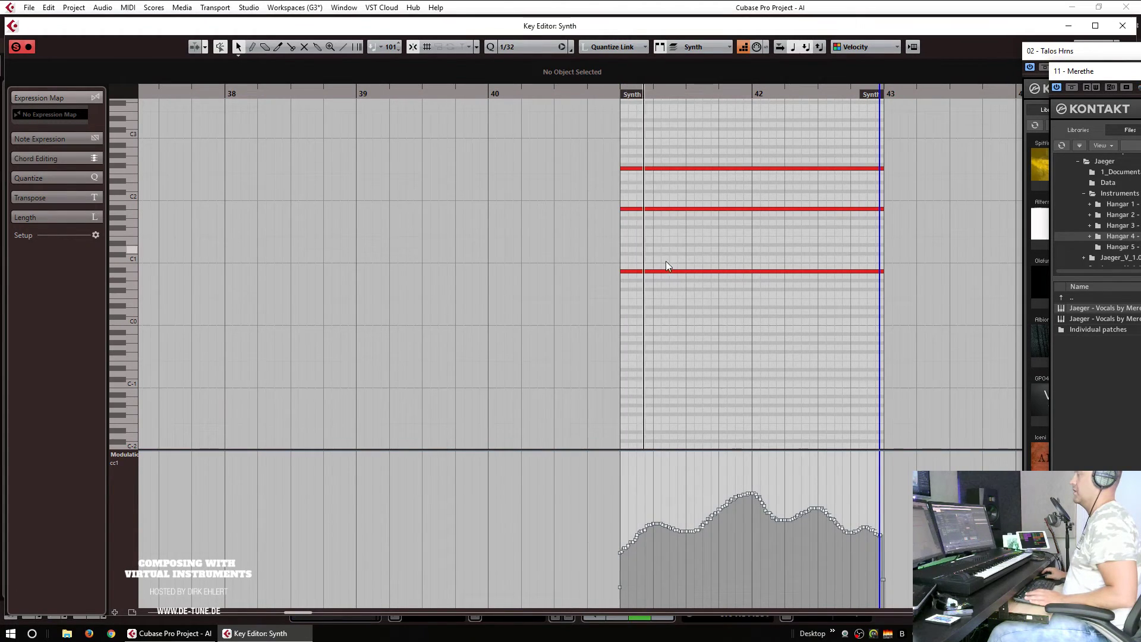
{"action": "left_click_drag", "start_coordinate": [903, 573], "coordinate": [860, 589]}
{"action": "key", "text": "Delete"}
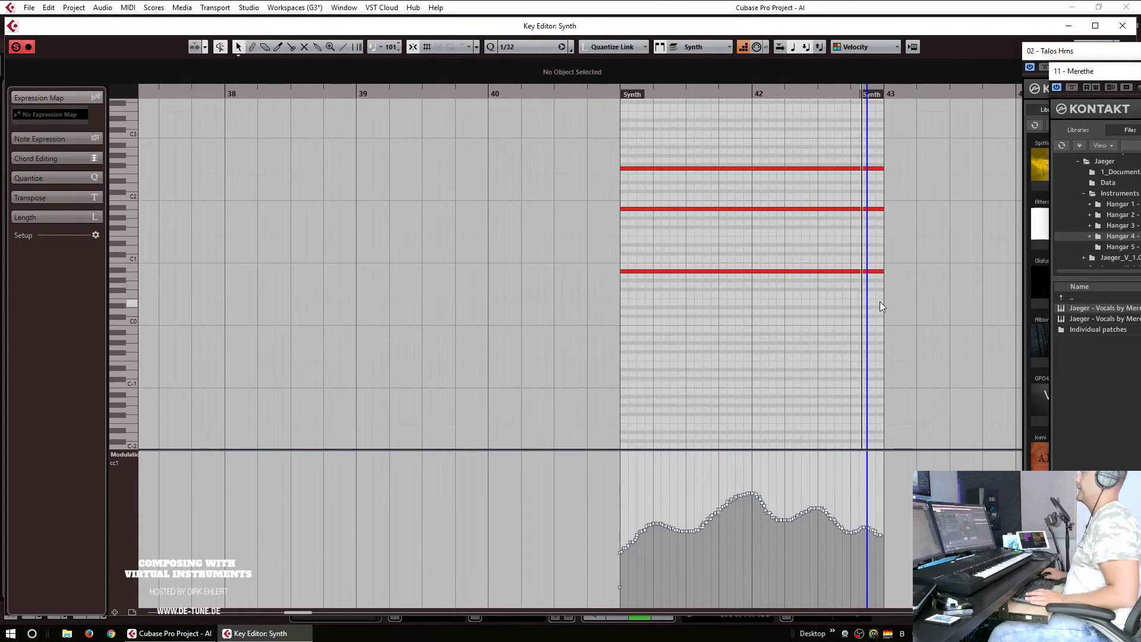
Step: Duplicate the Synth part to bar 43 and rework its two lower notes into a single D1 note
{"action": "key", "text": "Escape"}
{"action": "double_click", "coordinate": [634, 280]}
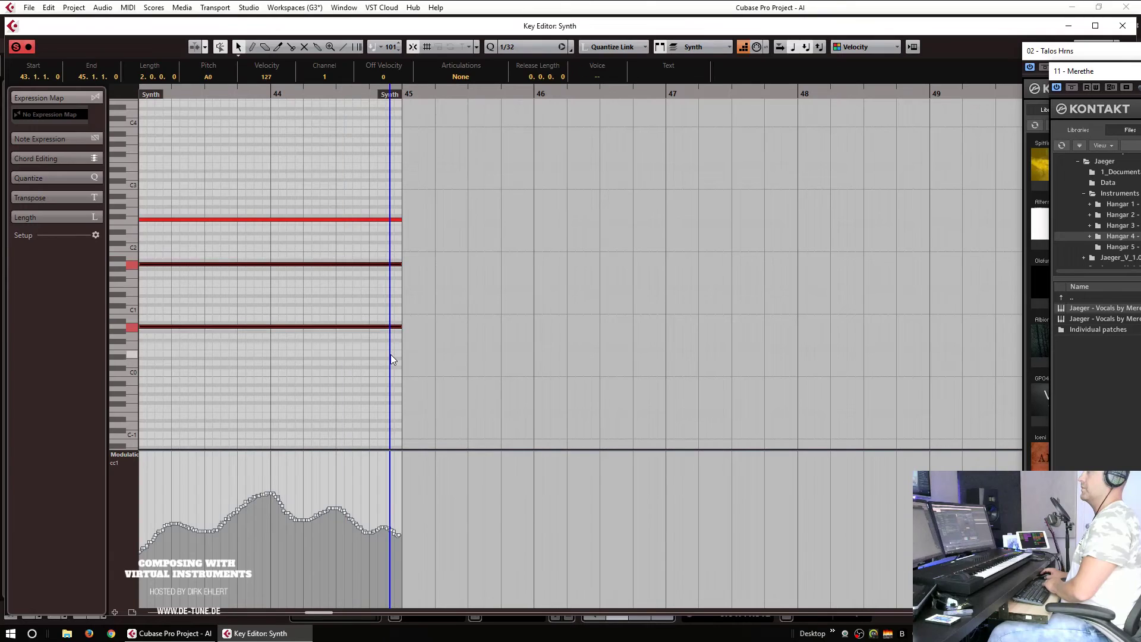
{"action": "key", "text": "Down"}
{"action": "key", "text": "Down"}
{"action": "key", "text": "Down"}
{"action": "key", "text": "Down"}
{"action": "key", "text": "Down"}
{"action": "key", "text": "Down"}
{"action": "key", "text": "Down"}
{"action": "left_click_drag", "start_coordinate": [294, 337], "coordinate": [312, 385]}
{"action": "key", "text": "shift+Up"}
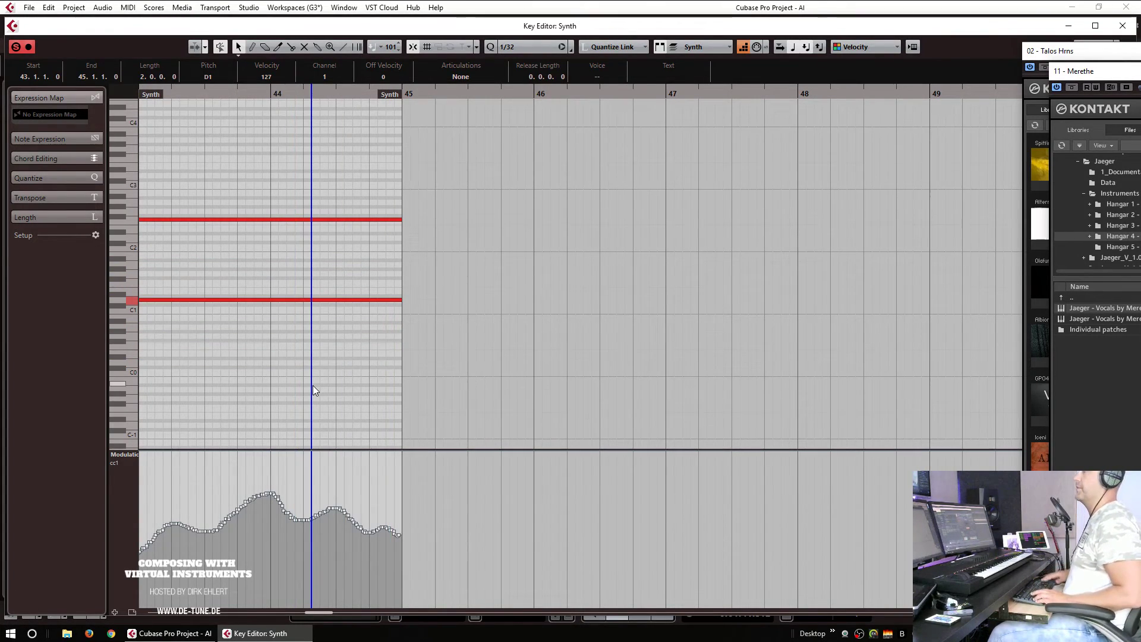
{"action": "key", "text": "shift+Up"}
{"action": "key", "text": "Delete"}
Step: Raise the F2 note of the bar 43 Synth part four semitones to A2 and close the editor
{"action": "left_click", "coordinate": [336, 220]}
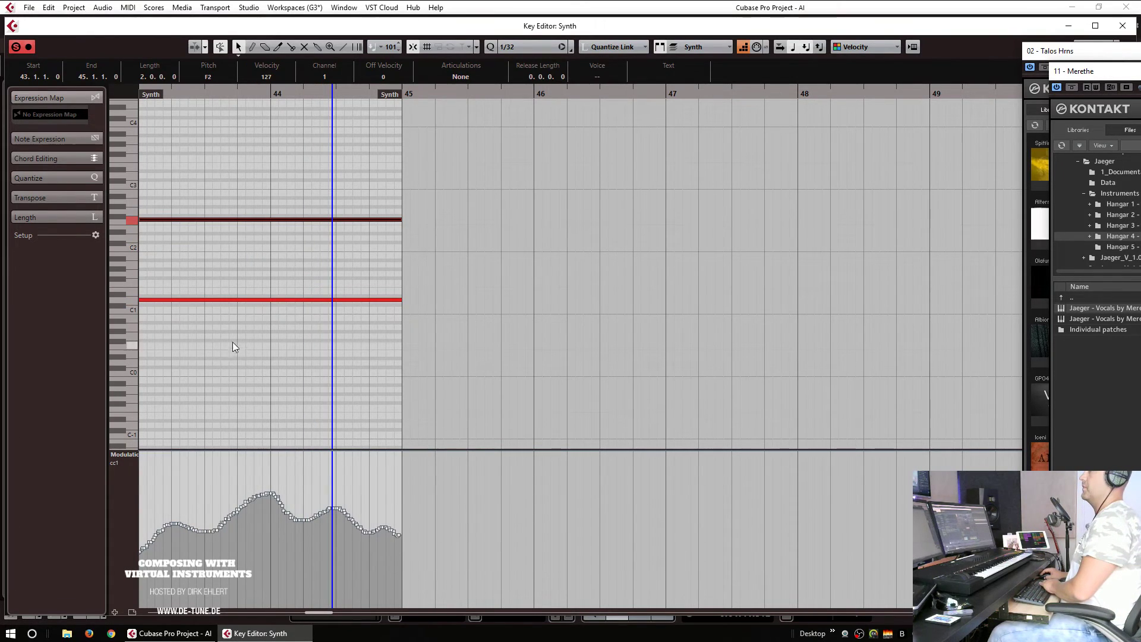
{"action": "key", "text": "Up"}
{"action": "key", "text": "Up"}
{"action": "key", "text": "Up"}
{"action": "key", "text": "Up"}
{"action": "key", "text": "Return"}
{"action": "key", "text": "KP_Subtract"}
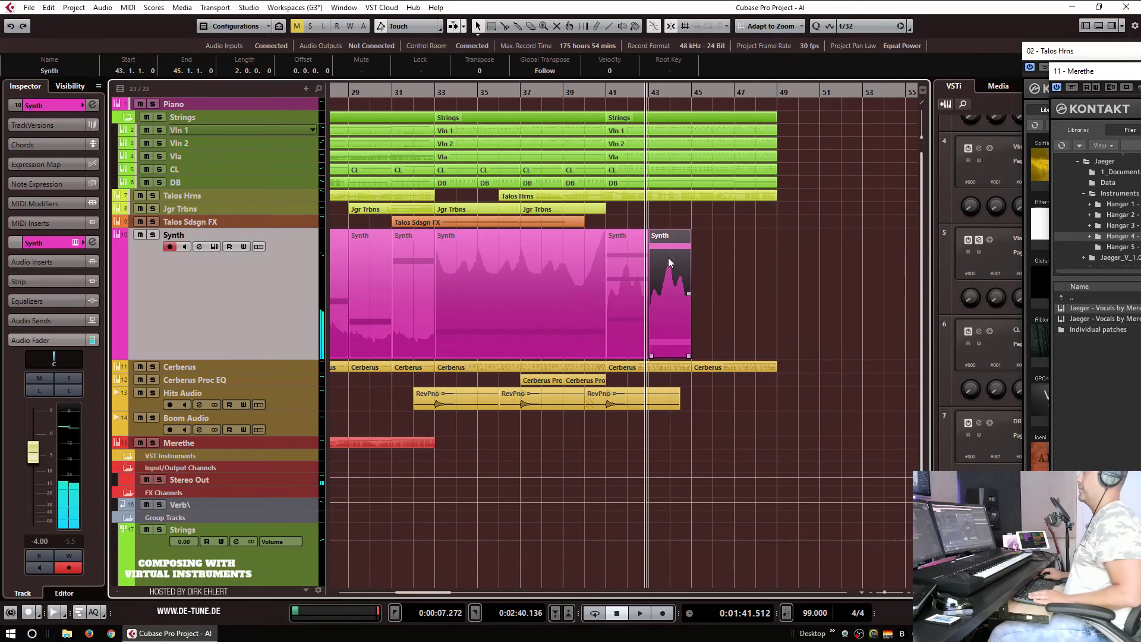
Step: Copy the bar 43 Synth part to bar 45 and lower both of its notes in the Key Editor
{"action": "left_click_drag", "start_coordinate": [674, 275], "coordinate": [717, 274]}
{"action": "key", "text": "Return"}
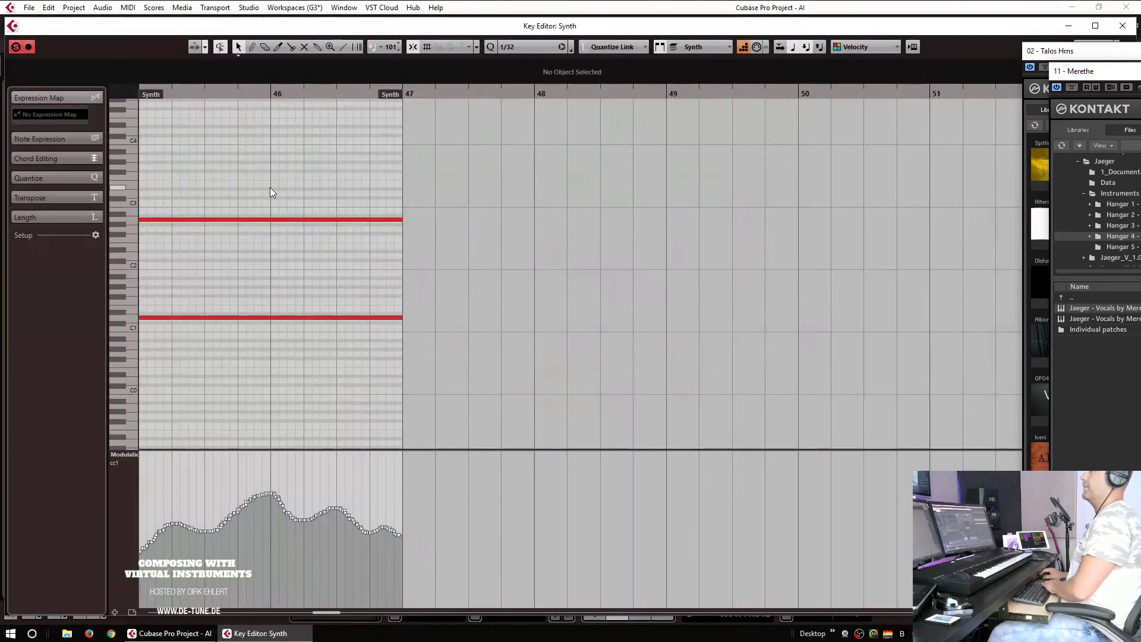
{"action": "key", "text": "Return"}
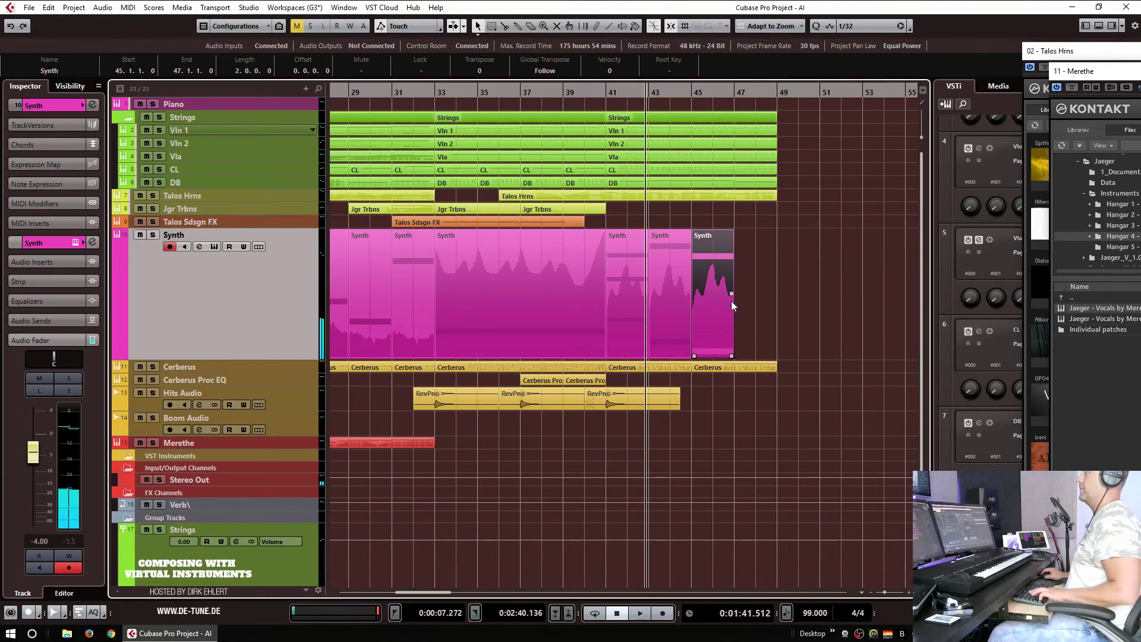
Step: Duplicate the bar 45 Synth part to bar 47 and transpose both of its notes upward
{"action": "key", "text": "ctrl+d"}
{"action": "key", "text": "Return"}
{"action": "key", "text": "Up"}
{"action": "key", "text": "Up"}
{"action": "key", "text": "Up"}
{"action": "key", "text": "Up"}
{"action": "key", "text": "Up"}
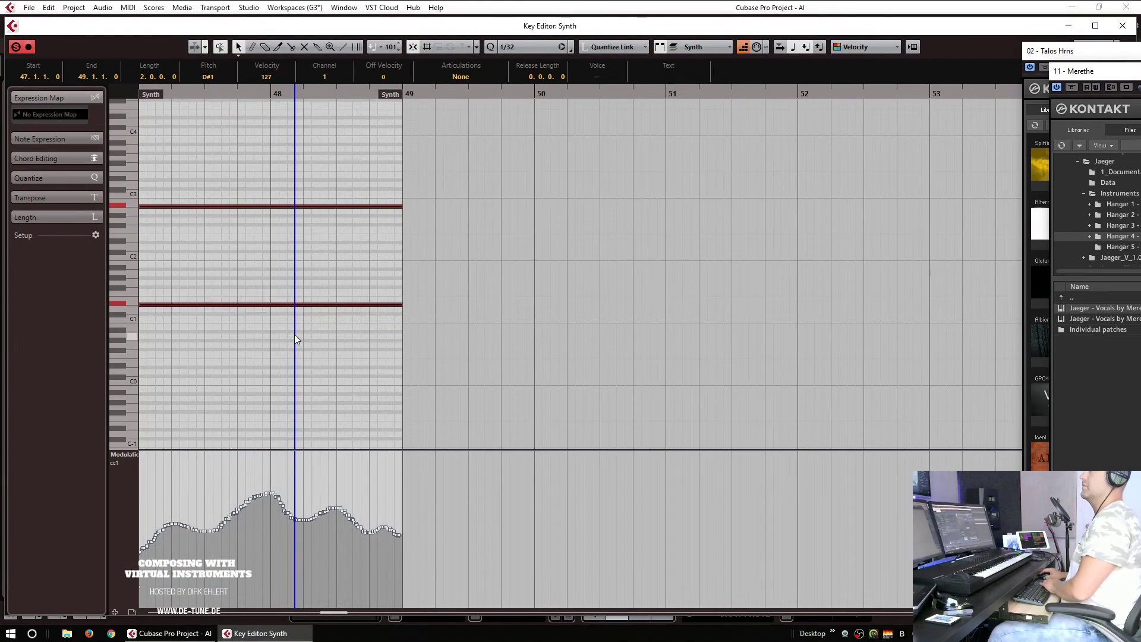
{"action": "key", "text": "Up"}
Step: Lower the upper note of the bar 47 Synth part by three semitones and close the editor
{"action": "left_click_drag", "start_coordinate": [206, 164], "coordinate": [230, 198]}
{"action": "key", "text": "Down"}
{"action": "key", "text": "Down"}
{"action": "key", "text": "Down"}
{"action": "key", "text": "Return"}
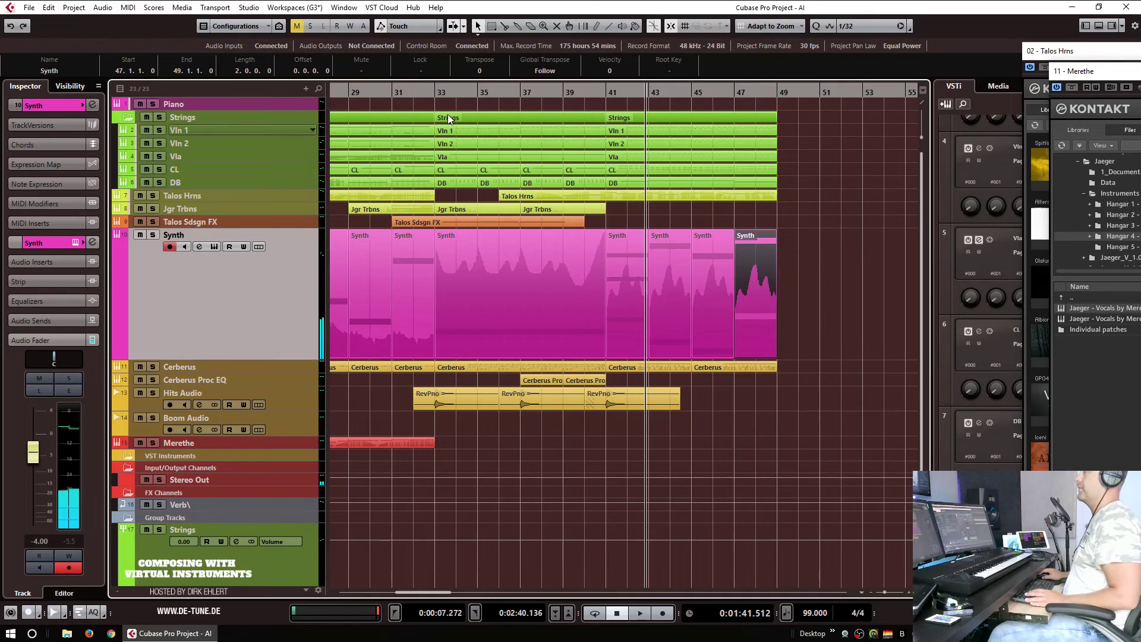
Step: Play the arrangement from about bar 40, soloing the Synth track briefly to check its new parts
{"action": "left_click", "coordinate": [583, 92]}
{"action": "key", "text": "space"}
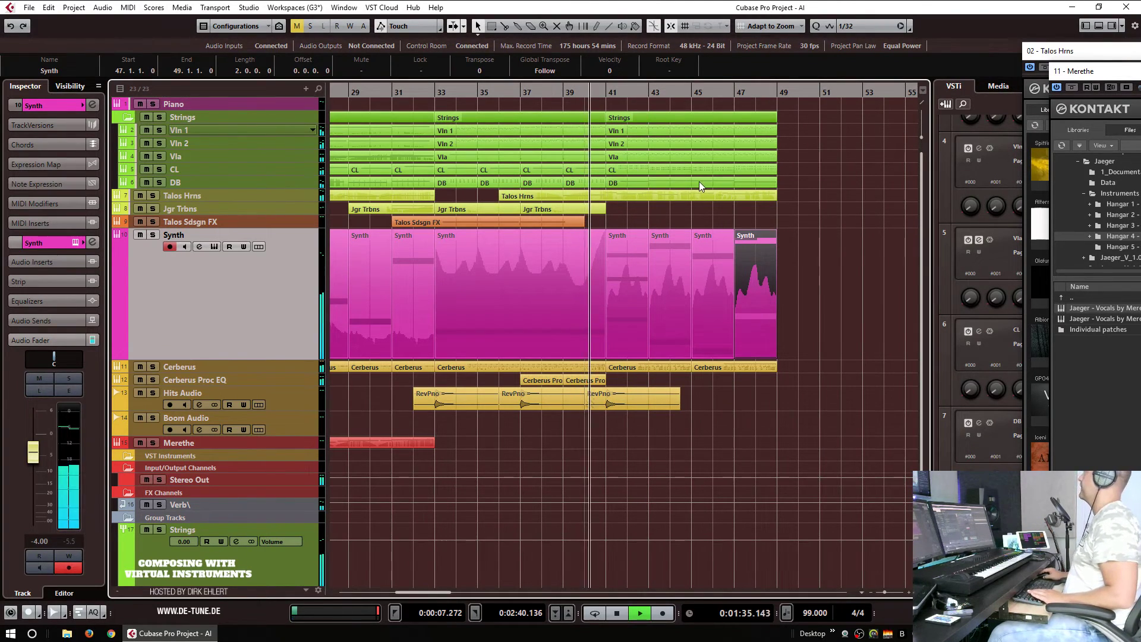
{"action": "left_click", "coordinate": [801, 279]}
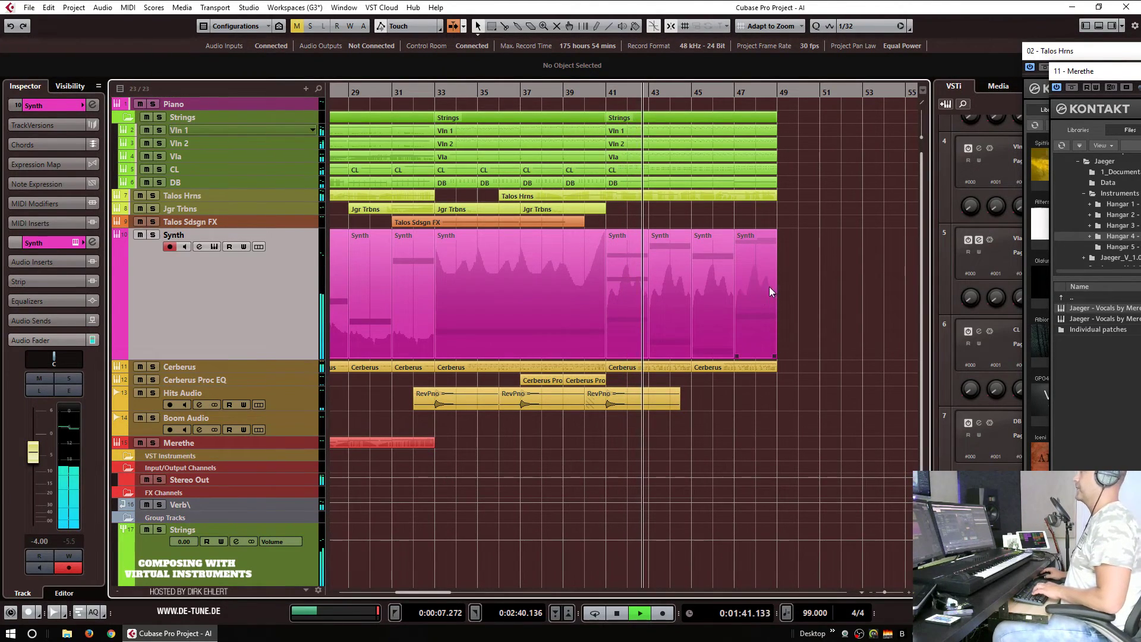
{"action": "left_click", "coordinate": [152, 236]}
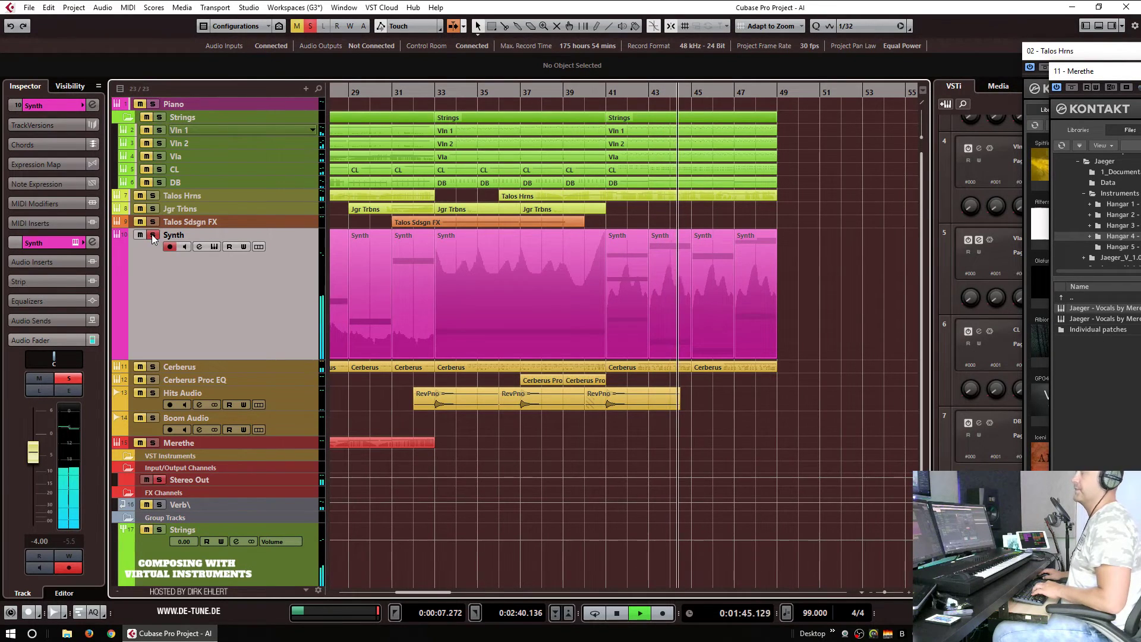
{"action": "left_click", "coordinate": [153, 236]}
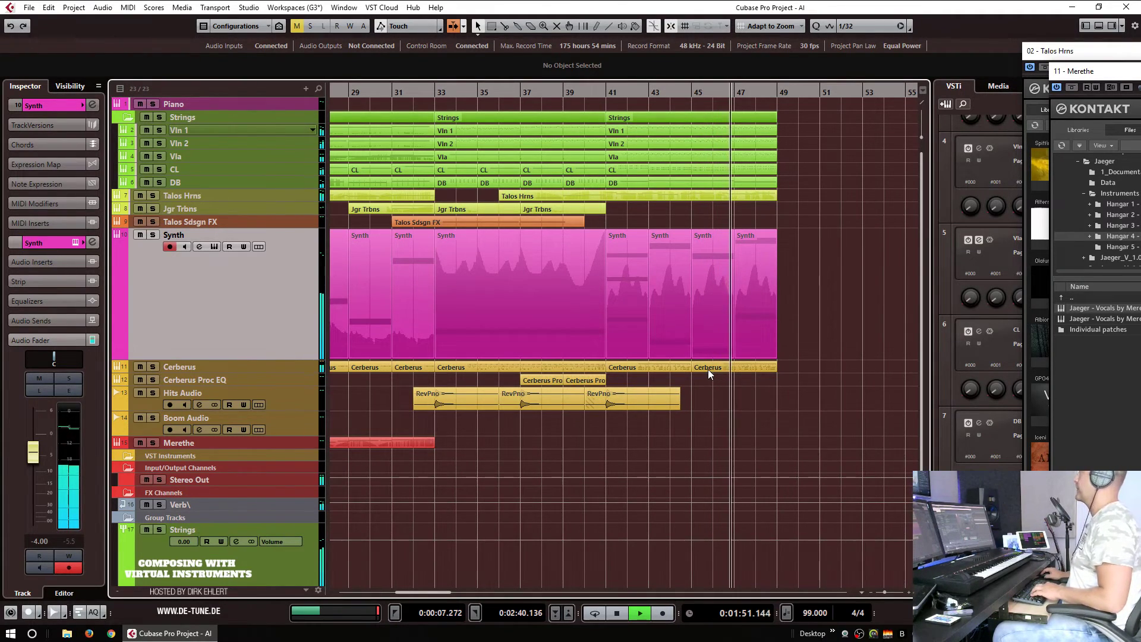
{"action": "key", "text": "space"}
Step: Create an empty Cerberus Proc EQ part from bar 41 to 45 and open it in the Key Editor
{"action": "left_click", "coordinate": [245, 380]}
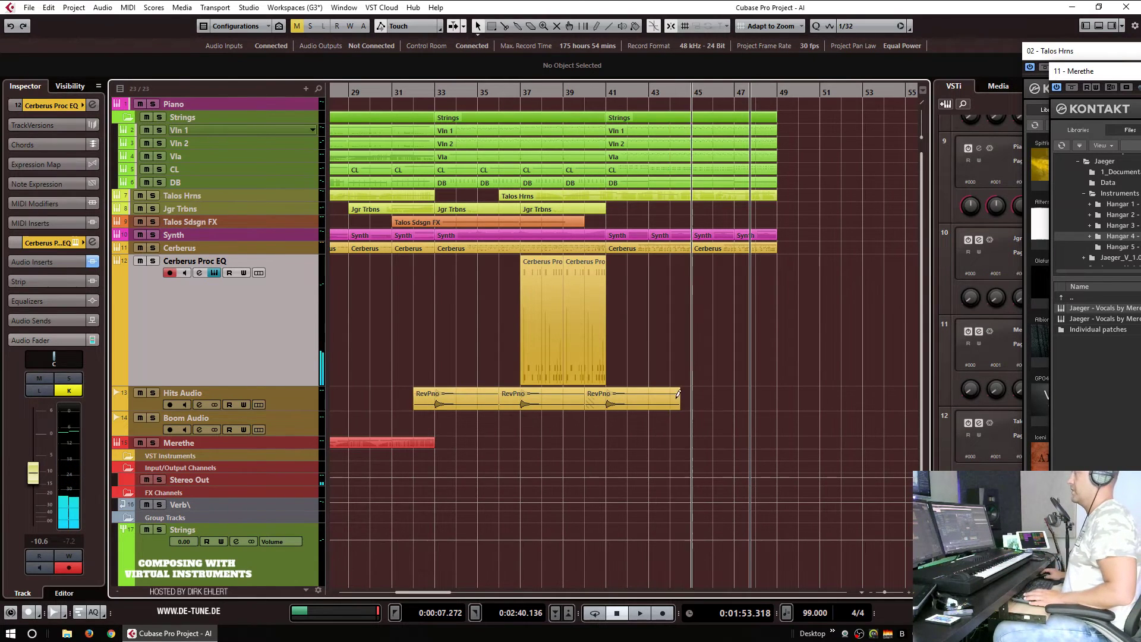
{"action": "left_click_drag", "start_coordinate": [609, 333], "coordinate": [690, 338]}
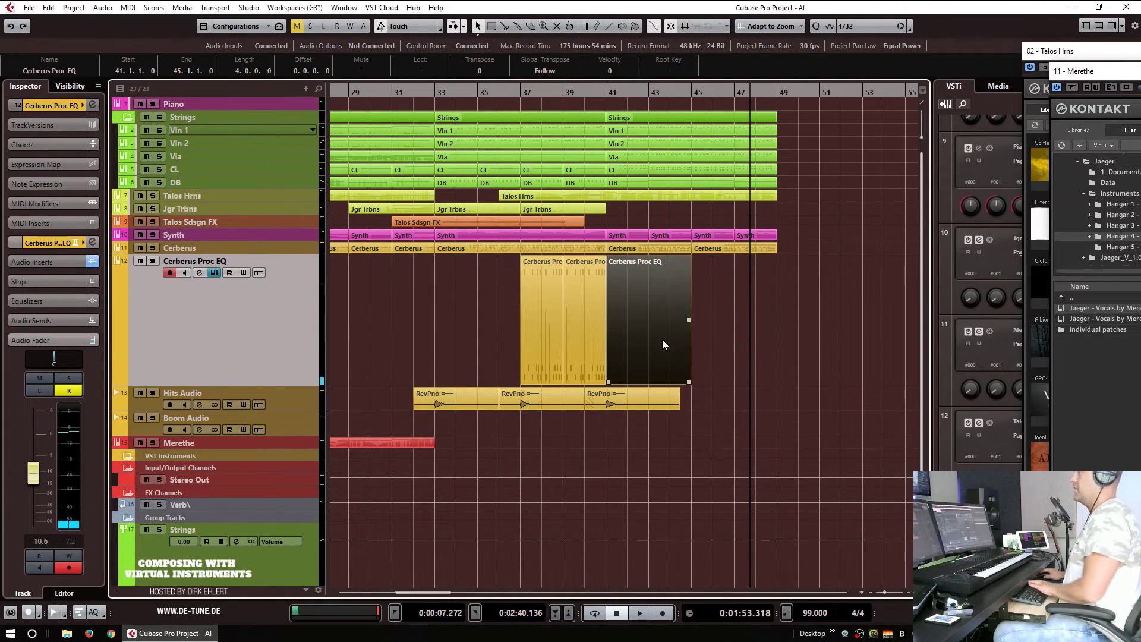
{"action": "double_click", "coordinate": [671, 342]}
{"action": "key", "text": "space"}
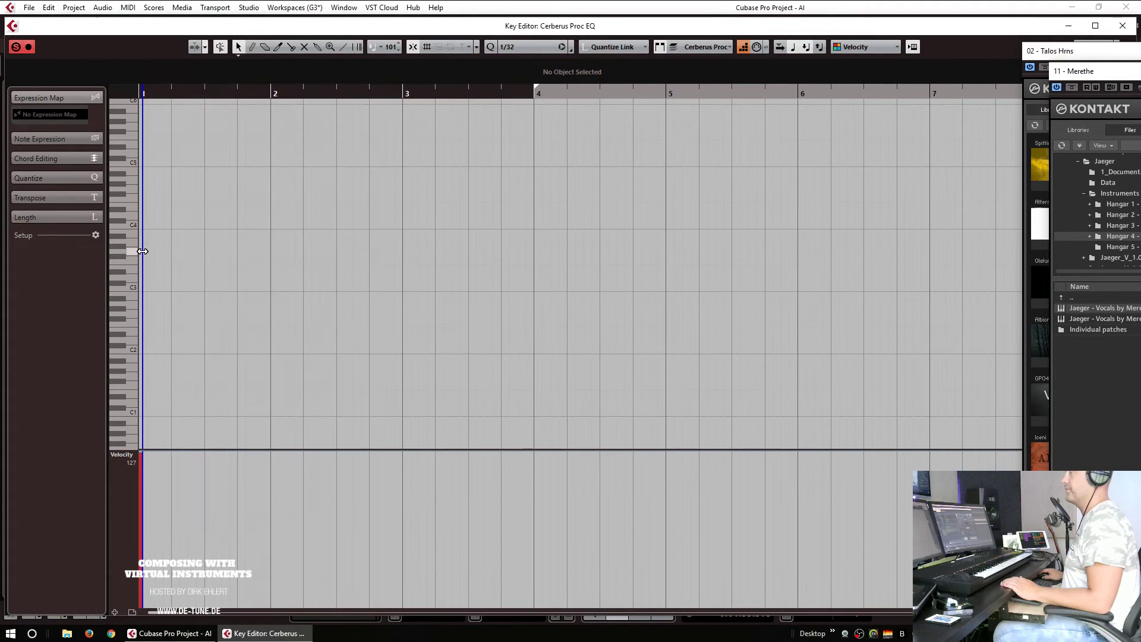
{"action": "key", "text": "space"}
{"action": "key", "text": "ctrl+z"}
{"action": "key", "text": "Return"}
{"action": "key", "text": "Return"}
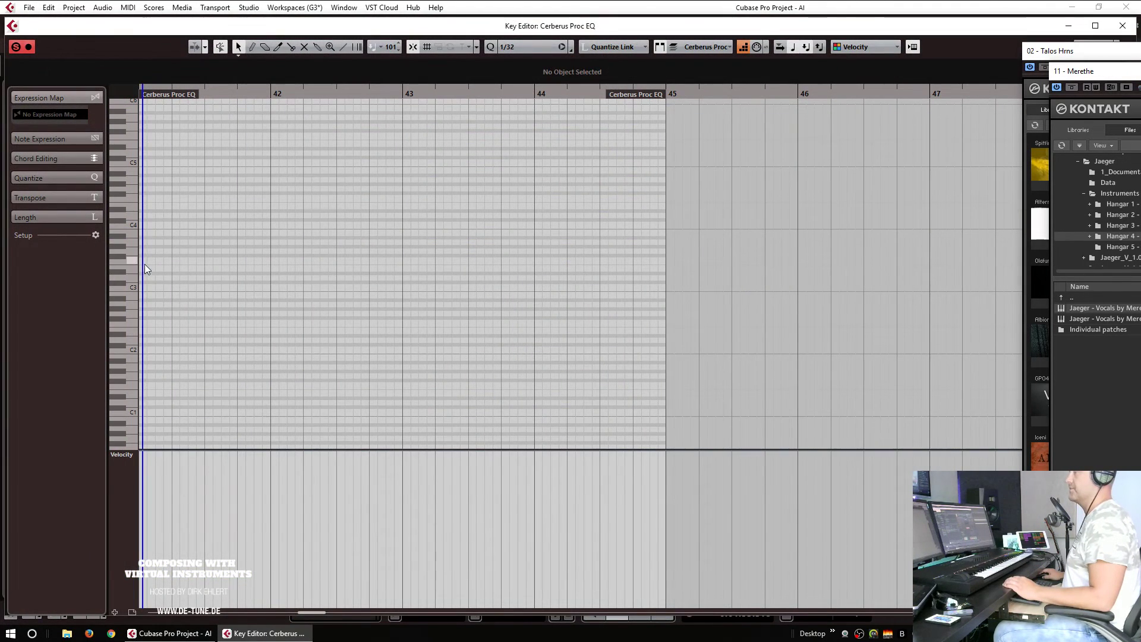
Step: Set the Key Editor quantize to 1/16 and the length quantize to 1/32
{"action": "left_click", "coordinate": [522, 50]}
{"action": "left_click", "coordinate": [527, 118]}
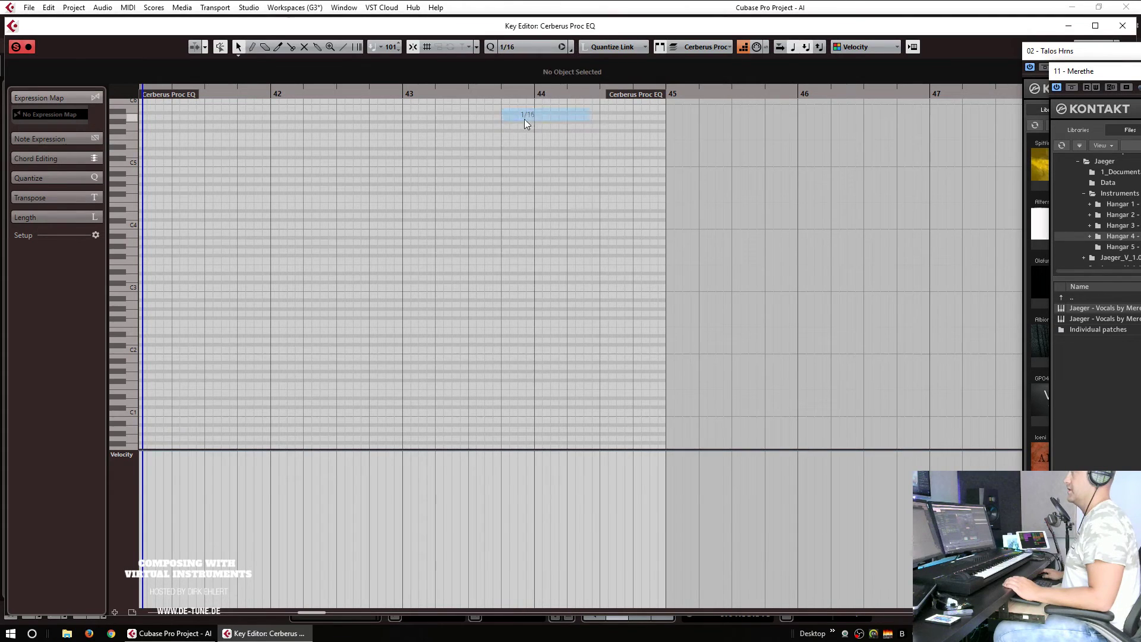
{"action": "left_click", "coordinate": [601, 50]}
{"action": "left_click", "coordinate": [629, 137]}
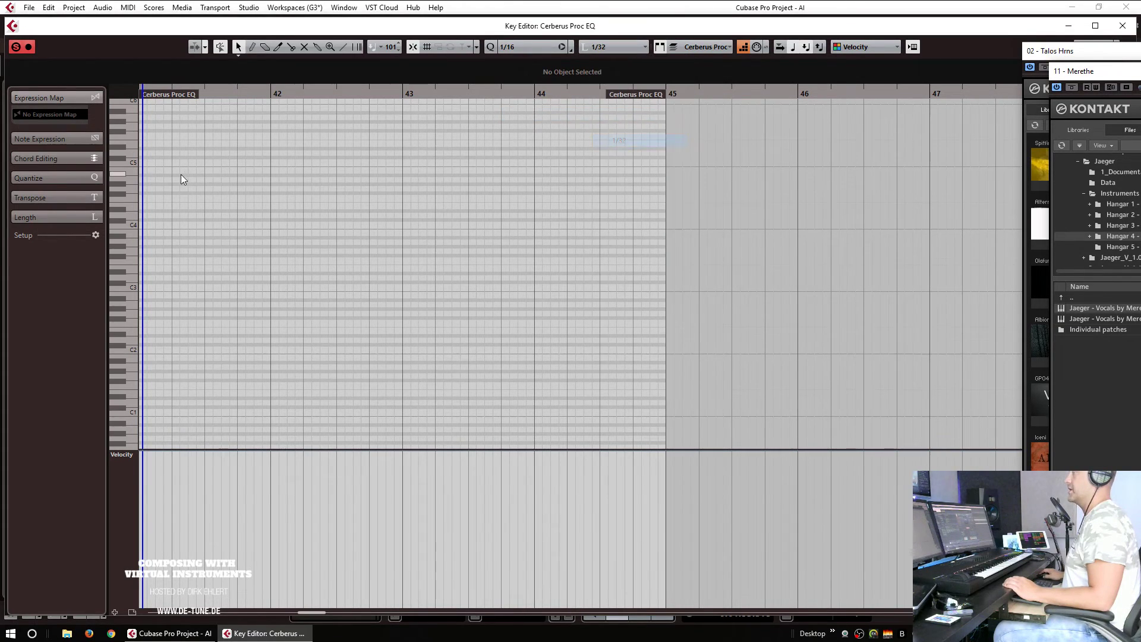
{"action": "left_click", "coordinate": [140, 188]}
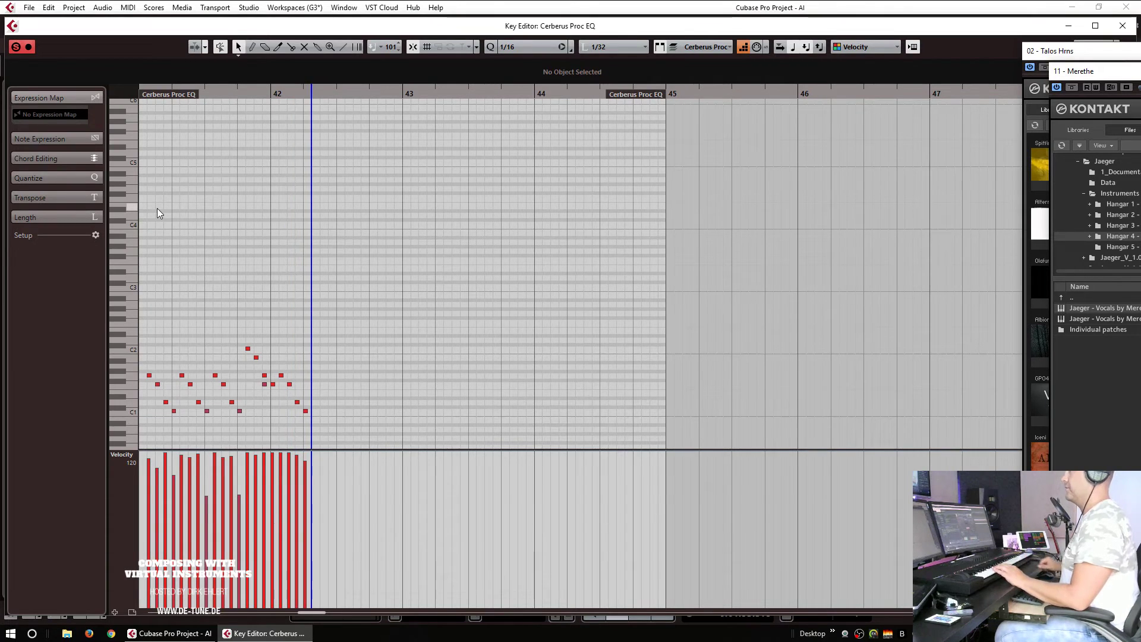
{"action": "left_click_drag", "start_coordinate": [371, 306], "coordinate": [122, 454]}
{"action": "key", "text": "Delete"}
Step: Enter a two-bar pattern of sixteenth-spaced notes by step input, starting at bar 41 of the Cerberus Proc EQ part
{"action": "left_click", "coordinate": [233, 372]}
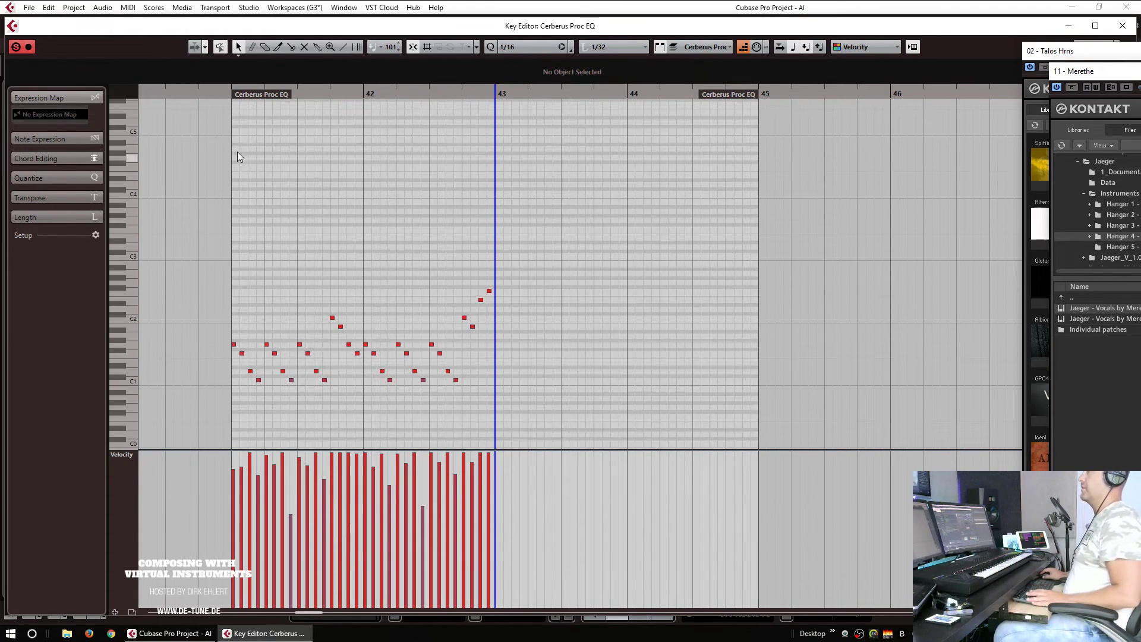
{"action": "key", "text": "space"}
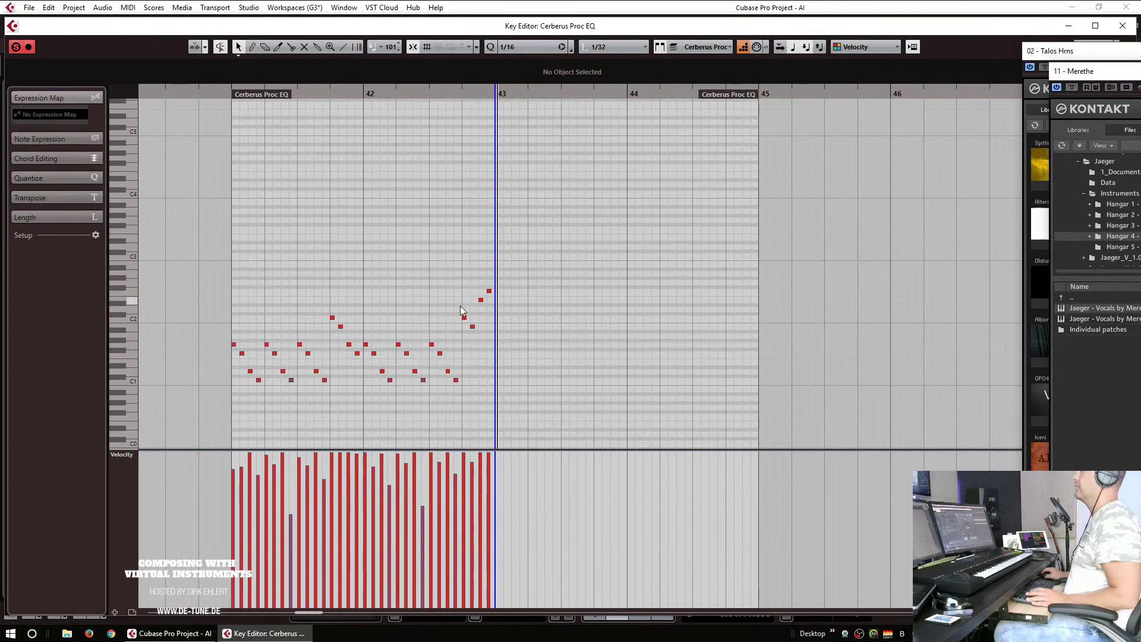
Step: Raise the last two notes of bar 41 to E2 and F2 to match the ending of bar 42
{"action": "left_click_drag", "start_coordinate": [345, 335], "coordinate": [359, 358]}
{"action": "key", "text": "Up"}
{"action": "key", "text": "Up"}
{"action": "key", "text": "Up"}
{"action": "key", "text": "Up"}
{"action": "key", "text": "Up"}
{"action": "key", "text": "Up"}
{"action": "key", "text": "Up"}
{"action": "key", "text": "Up"}
{"action": "key", "text": "Up"}
{"action": "left_click_drag", "start_coordinate": [355, 302], "coordinate": [370, 322]}
{"action": "key", "text": "Up"}
{"action": "key", "text": "Up"}
{"action": "key", "text": "Up"}
Step: Copy the two-bar Cerberus Proc EQ pattern, paste it at bar 43, and close the editor
{"action": "left_click_drag", "start_coordinate": [598, 257], "coordinate": [166, 444]}
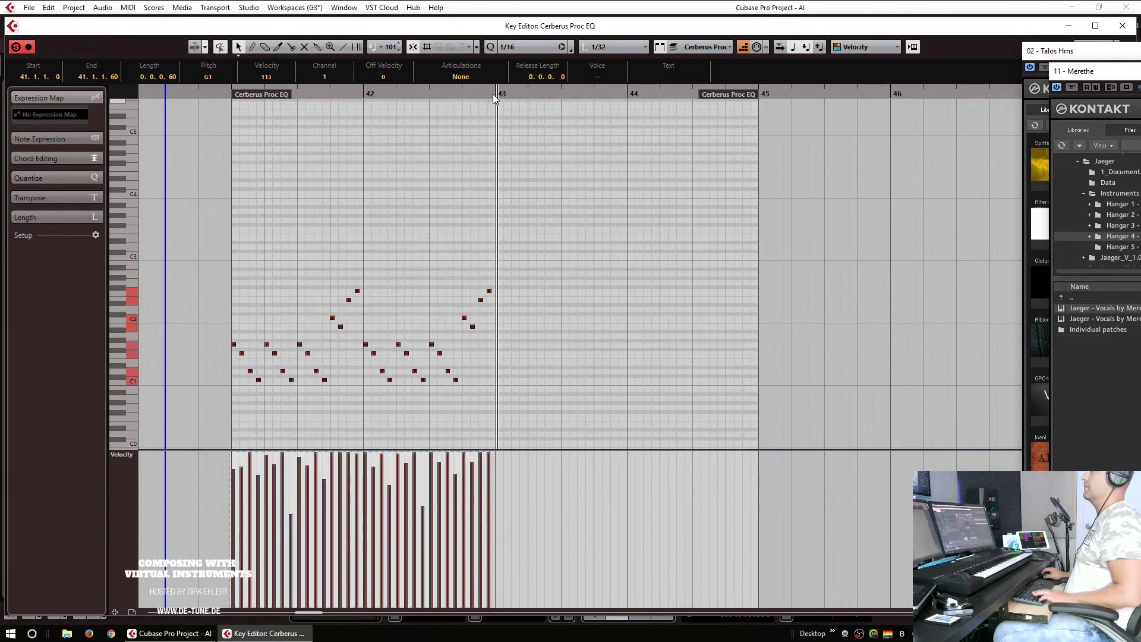
{"action": "key", "text": "ctrl+v"}
{"action": "key", "text": "Return"}
Step: Play the arrangement from about bar 40 to hear the new Cerberus Proc EQ pattern
{"action": "left_click", "coordinate": [590, 92]}
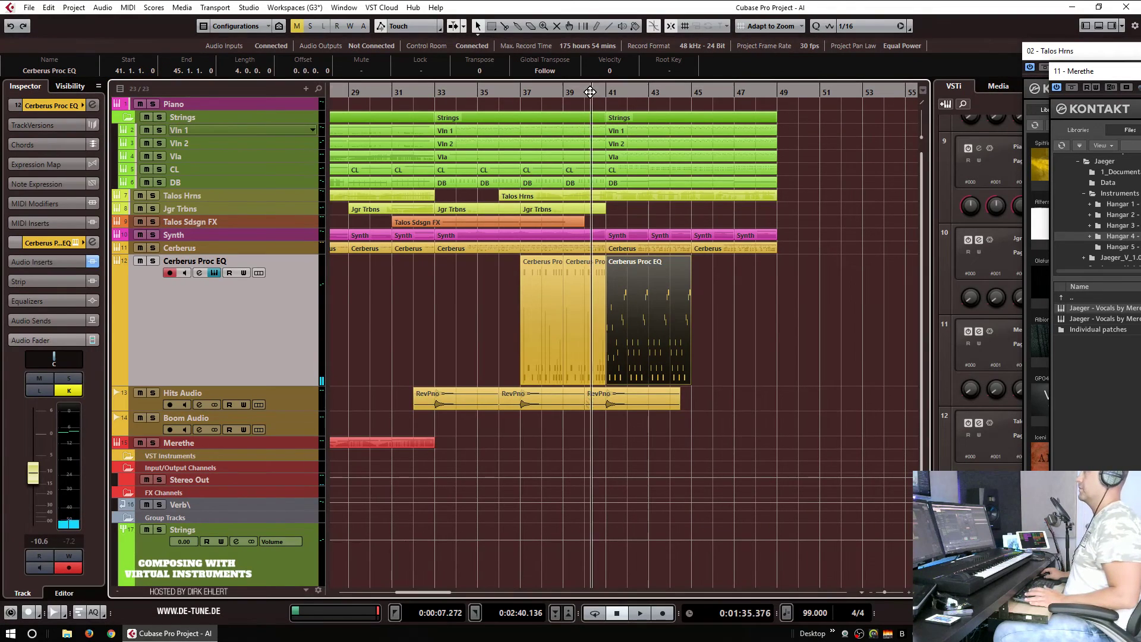
{"action": "key", "text": "space"}
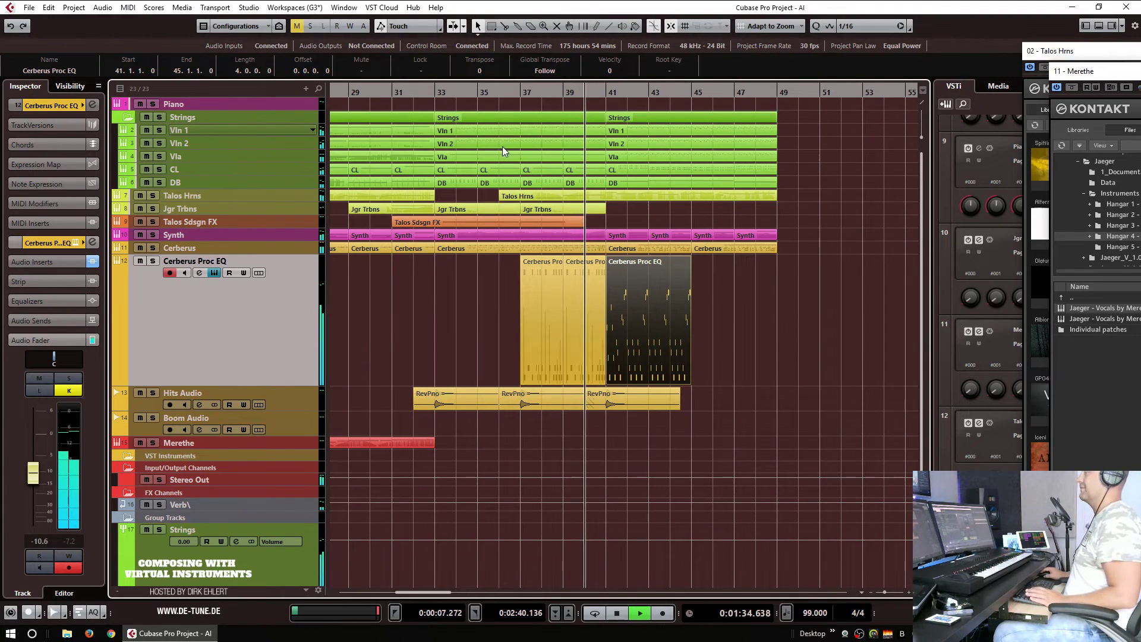
{"action": "left_click", "coordinate": [769, 330]}
{"action": "key", "text": "h"}
{"action": "key", "text": "h"}
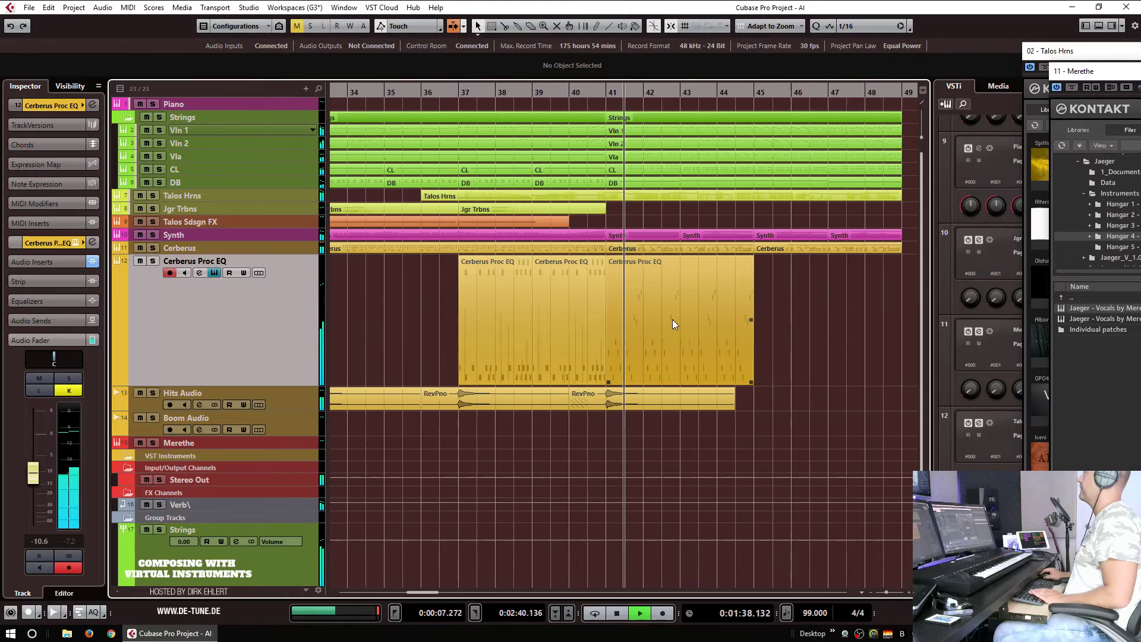
Step: Duplicate the four-bar Cerberus Proc EQ part to bar 45
{"action": "left_click", "coordinate": [664, 337]}
{"action": "key", "text": "ctrl+d"}
{"action": "key", "text": "h"}
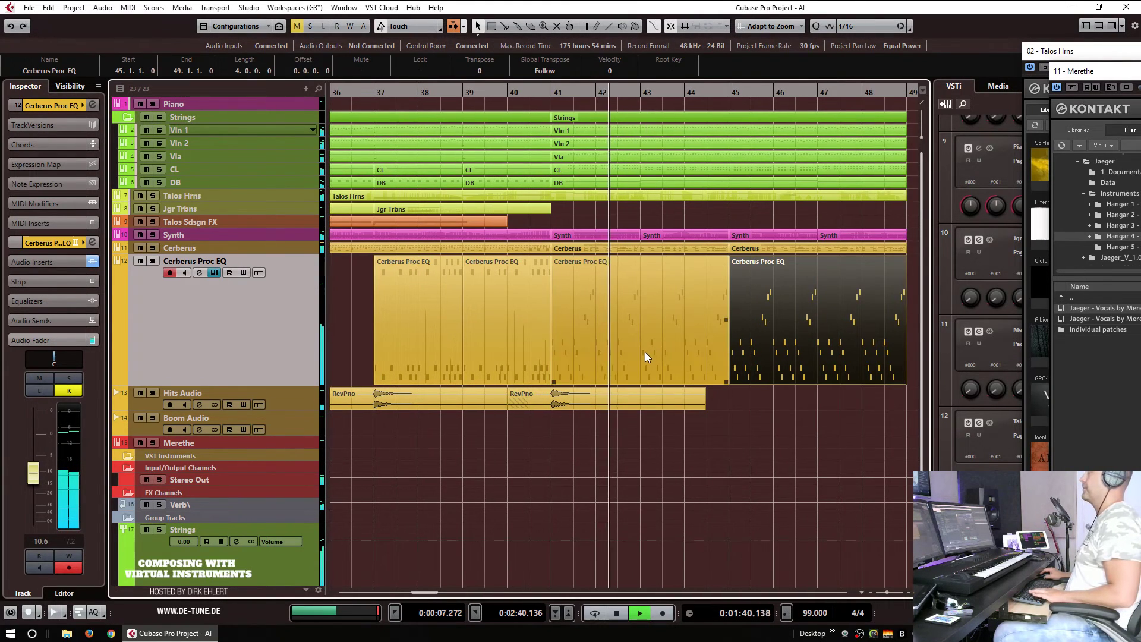
{"action": "key", "text": "g"}
{"action": "key", "text": "g"}
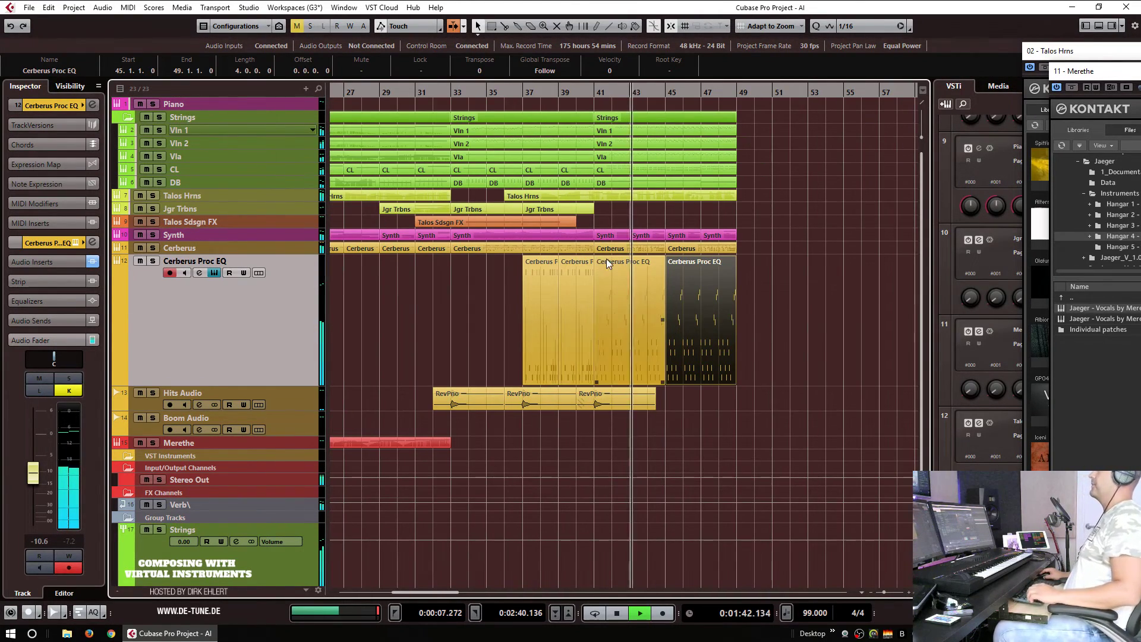
Step: Record a new trombone performance on the Jgr Trbns track from about bar 40 through bar 48
{"action": "left_click", "coordinate": [265, 208]}
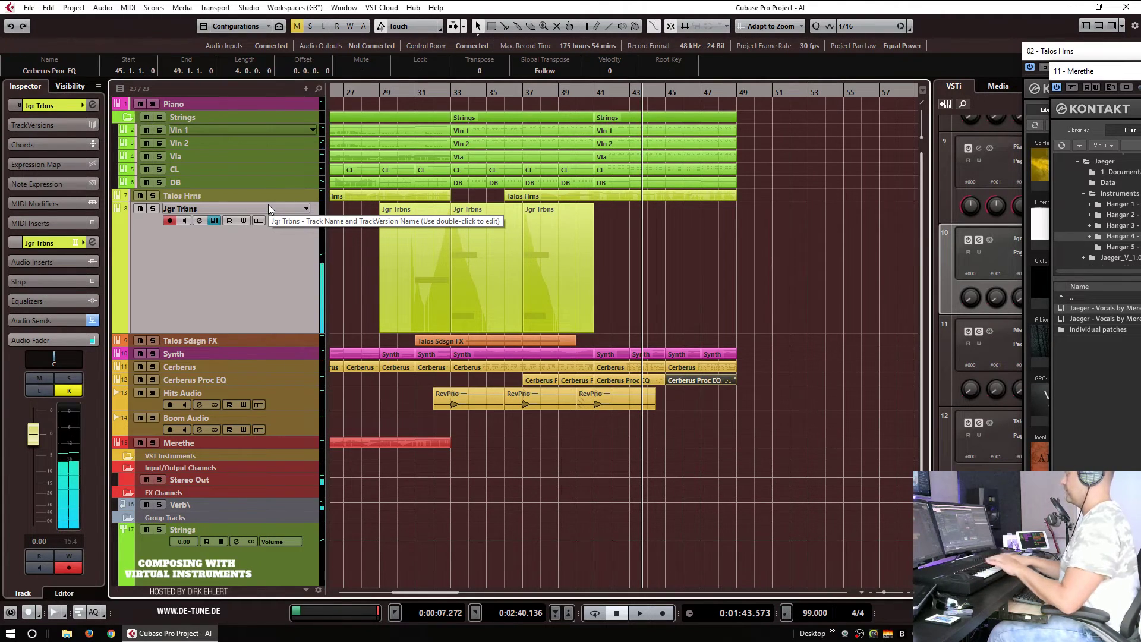
{"action": "left_click", "coordinate": [579, 90]}
{"action": "key", "text": "KP_Multiply"}
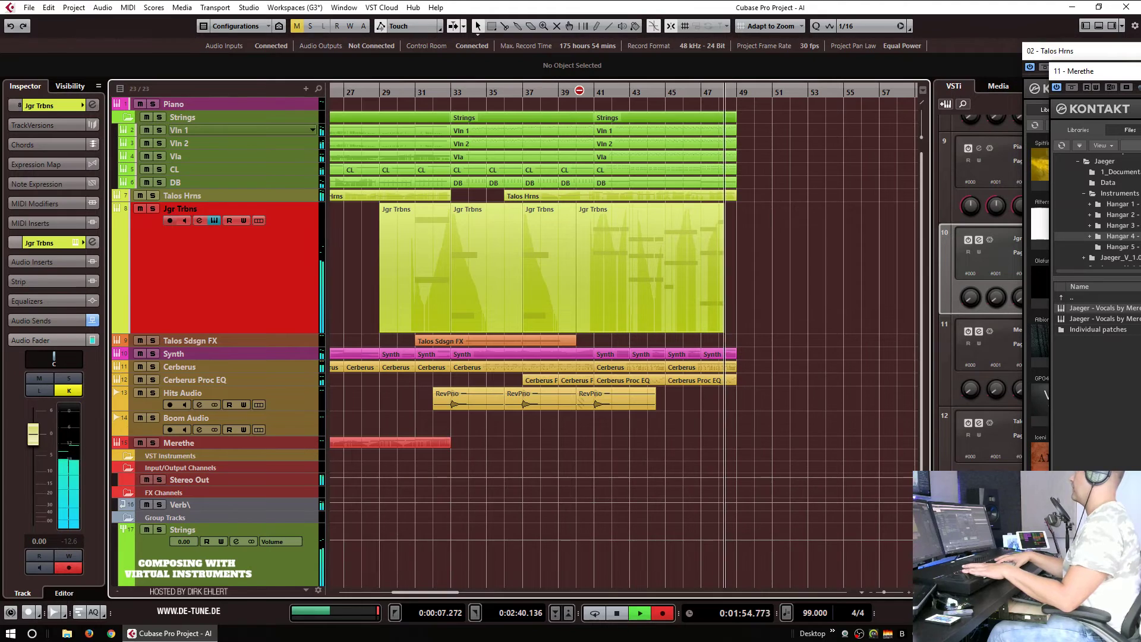
{"action": "key", "text": "space"}
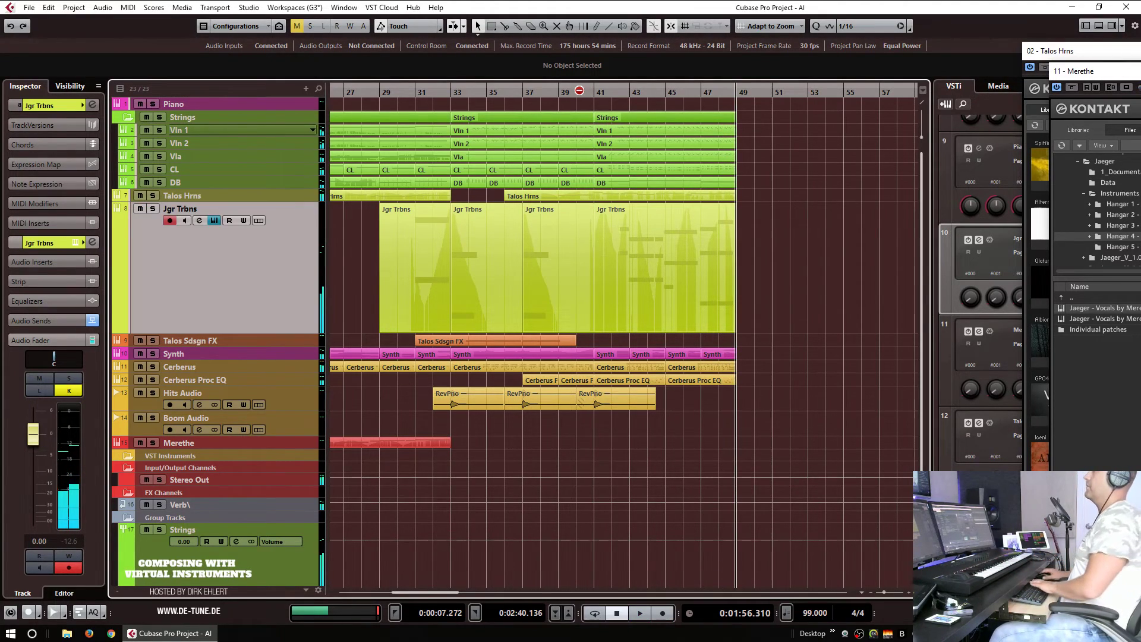
Step: Quantize the newly recorded Jgr Trbns notes from bar 41 to 49 to a 1/4 grid
{"action": "double_click", "coordinate": [647, 294]}
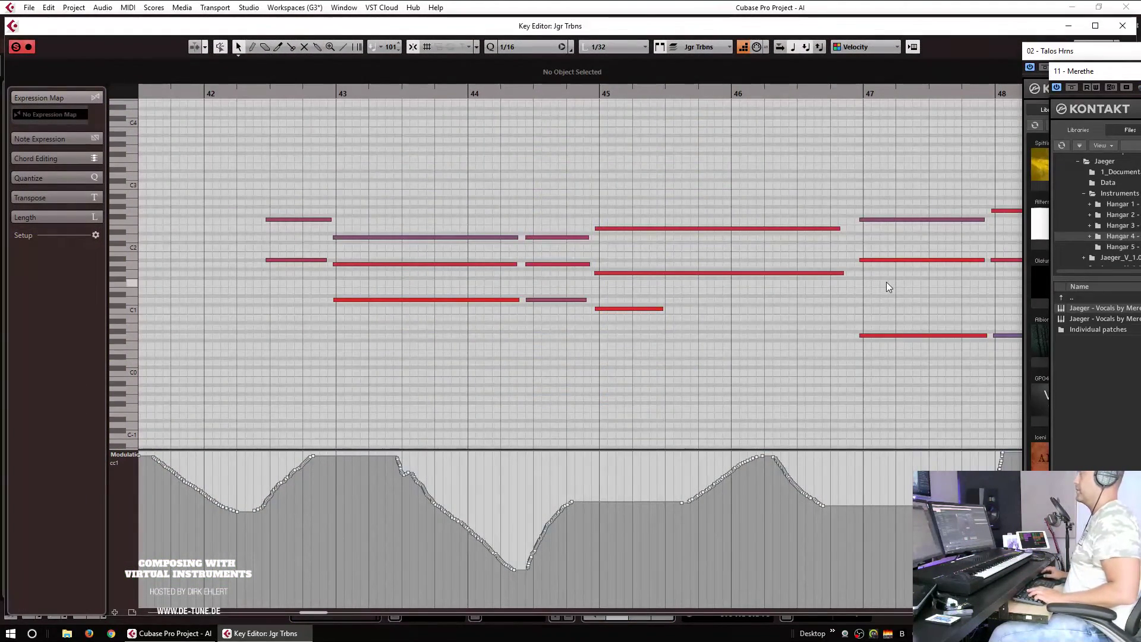
{"action": "scroll", "coordinate": [886, 282], "scroll_direction": "right", "scroll_amount": 5}
{"action": "left_click", "coordinate": [514, 45]}
{"action": "left_click", "coordinate": [534, 103]}
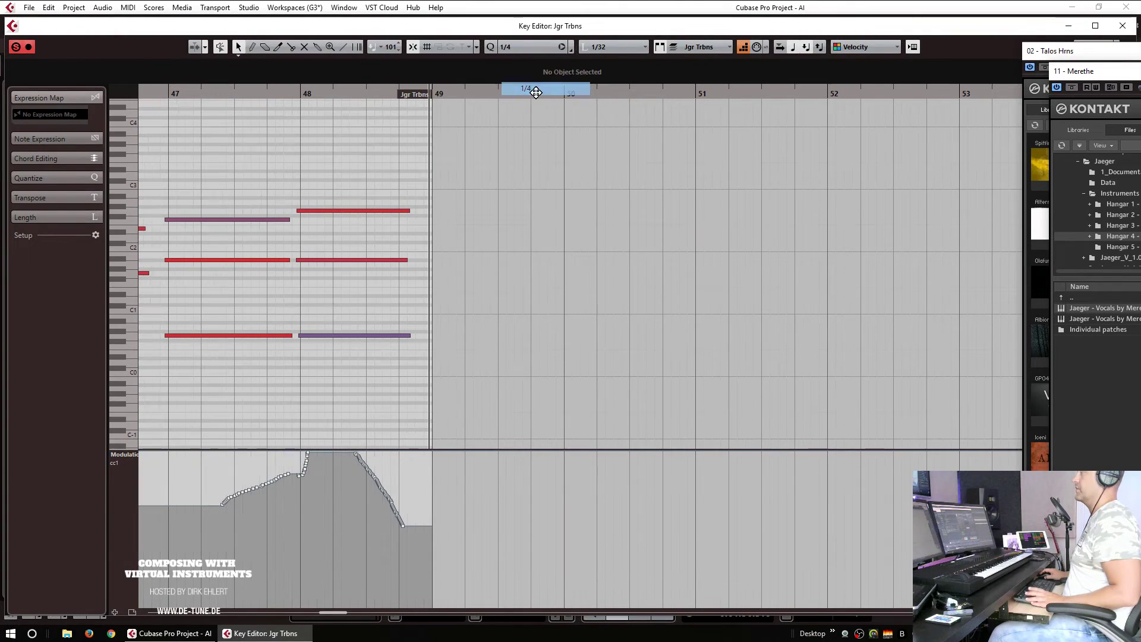
{"action": "scroll", "coordinate": [478, 227], "scroll_direction": "left", "scroll_amount": 2}
{"action": "scroll", "coordinate": [478, 226], "scroll_direction": "left", "scroll_amount": 2}
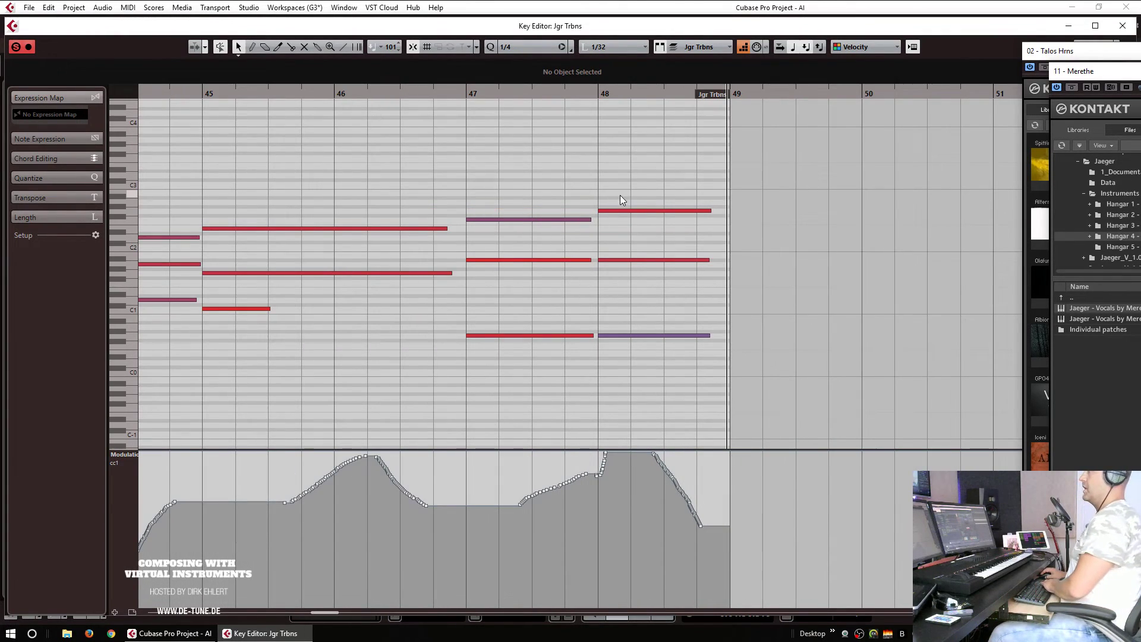
Step: Lower the middle trombone note at bar 48 to G1 and close the editor
{"action": "left_click_drag", "start_coordinate": [608, 239], "coordinate": [614, 272]}
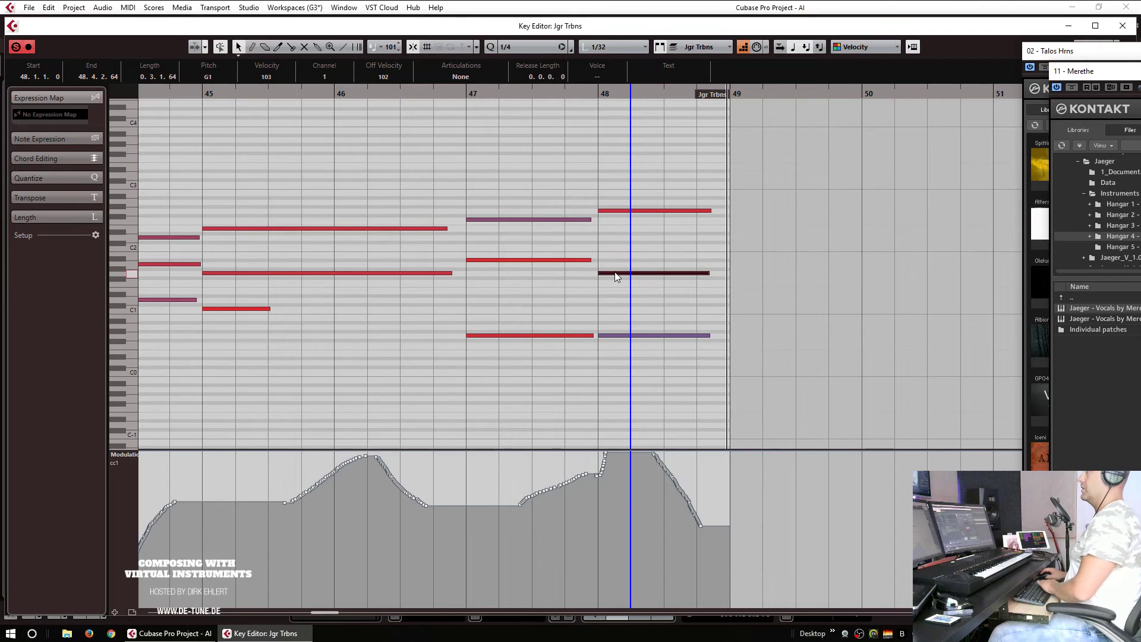
{"action": "key", "text": "Return"}
{"action": "scroll", "coordinate": [676, 246], "scroll_direction": "left", "scroll_amount": 2}
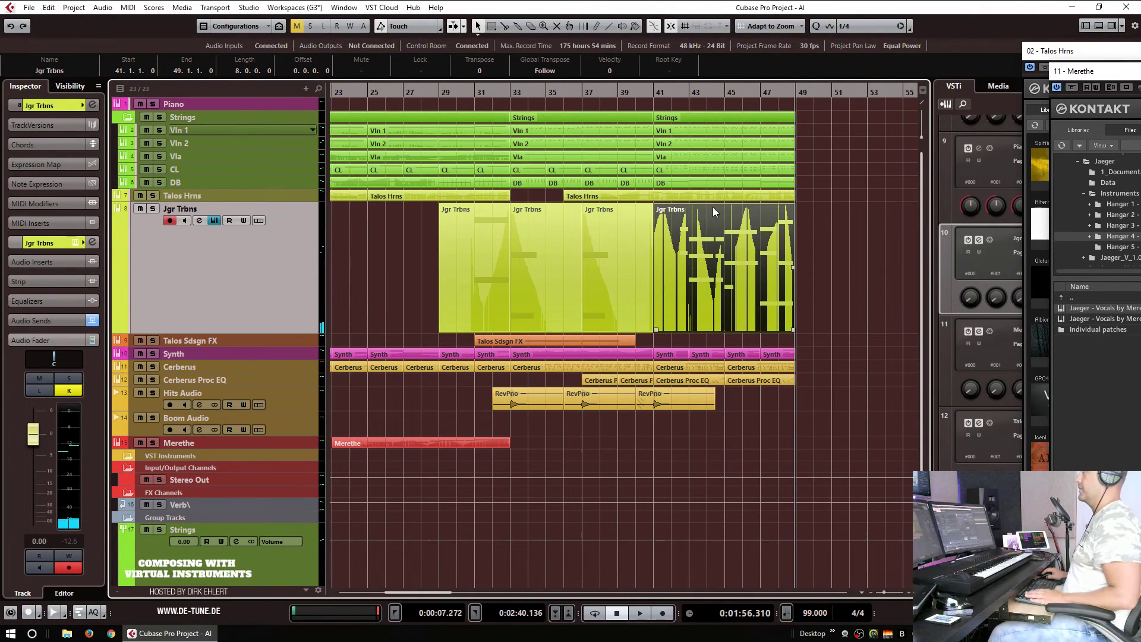
Step: Place the cursor at bar 41 and extend the Jgr Trbns part starting at bar 37 to the middle of bar 41
{"action": "left_click", "coordinate": [654, 92]}
{"action": "double_click", "coordinate": [619, 241]}
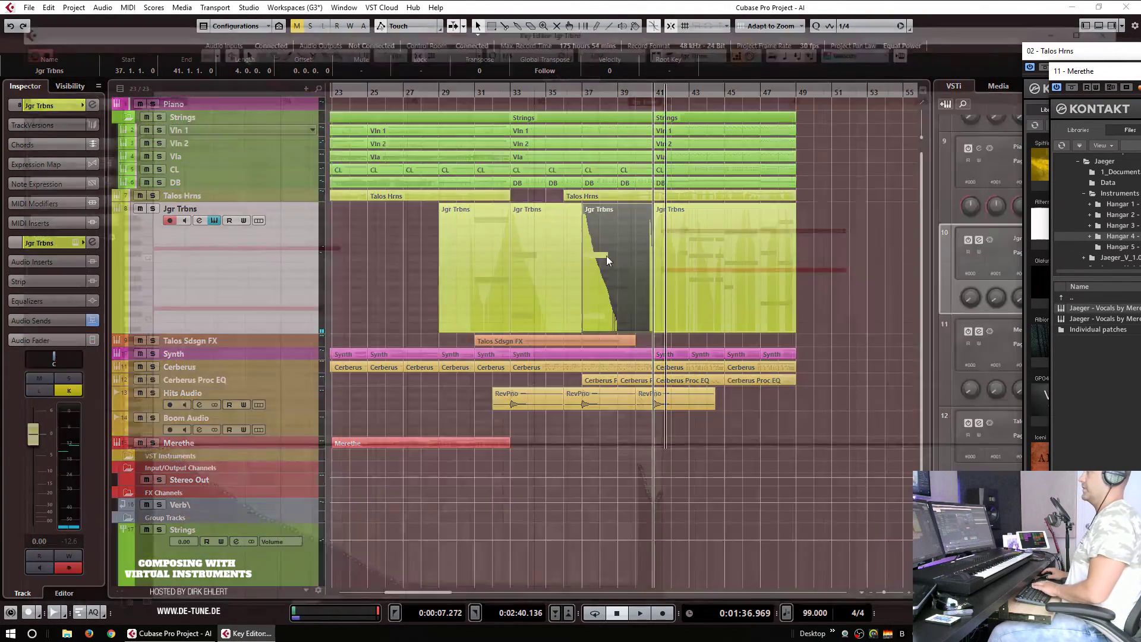
{"action": "left_click_drag", "start_coordinate": [712, 313], "coordinate": [708, 305]}
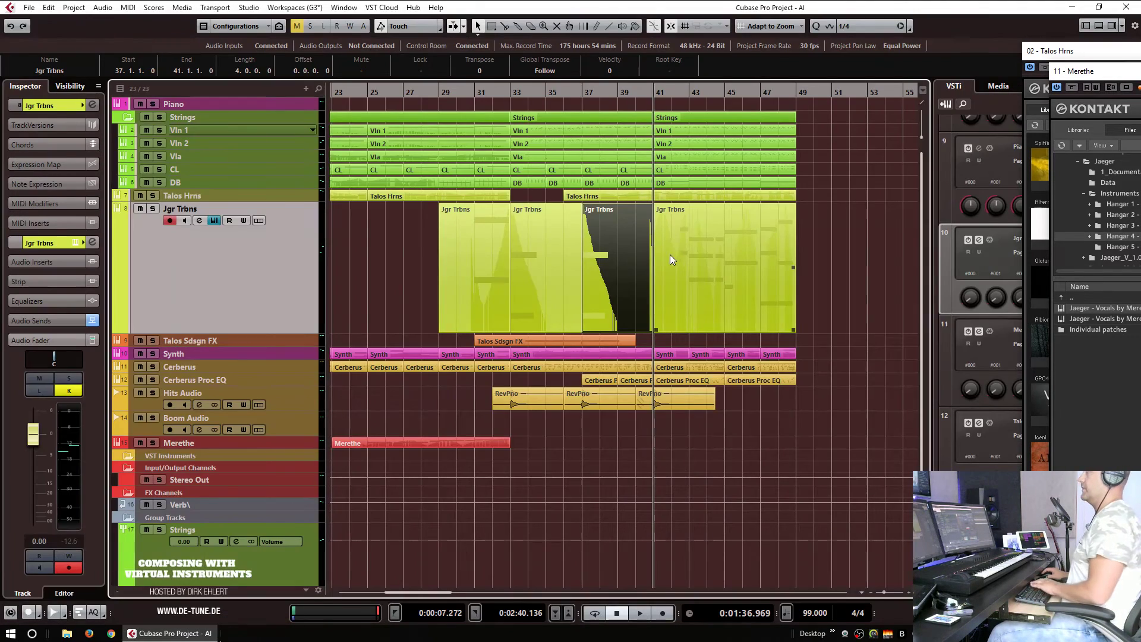
{"action": "key", "text": "Return"}
{"action": "double_click", "coordinate": [635, 259]}
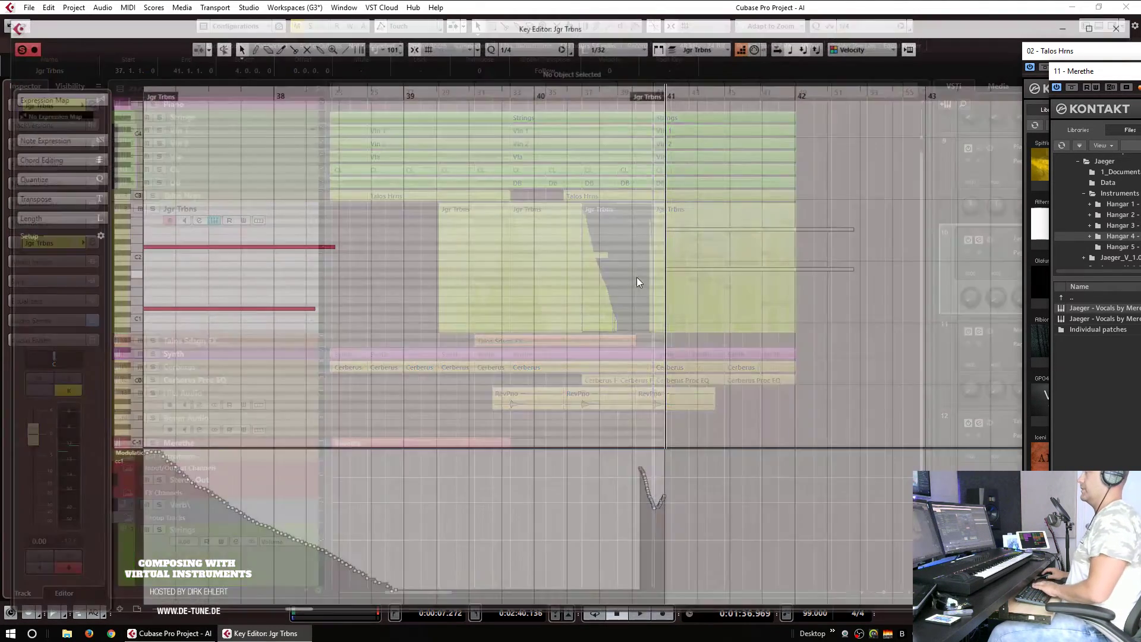
{"action": "left_click_drag", "start_coordinate": [652, 96], "coordinate": [717, 97]}
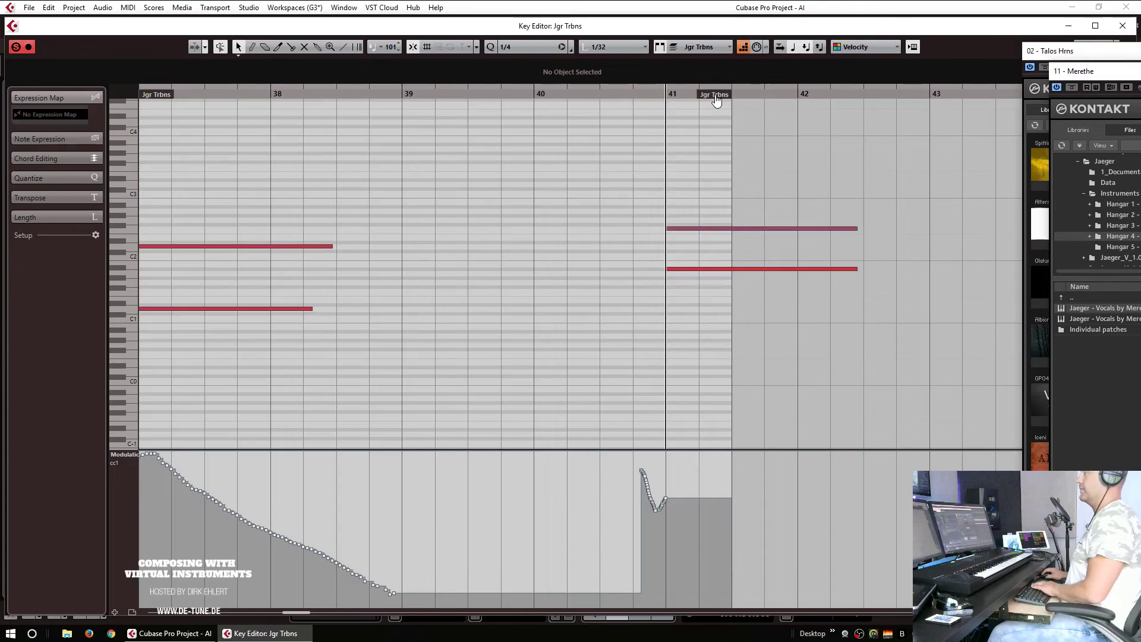
{"action": "key", "text": "Return"}
Step: Glue the Jgr Trbns part starting at bar 37 to the following part, and split the result at bar 41
{"action": "key", "text": "4"}
{"action": "left_click", "coordinate": [621, 239]}
{"action": "key", "text": "1"}
{"action": "double_click", "coordinate": [644, 233]}
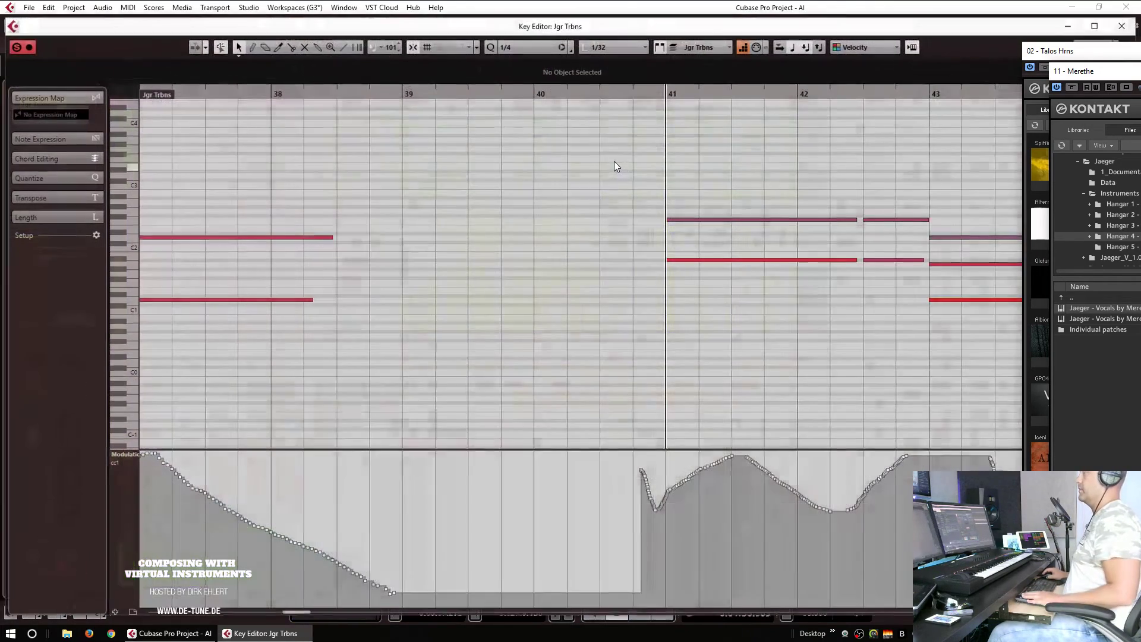
{"action": "key", "text": "Return"}
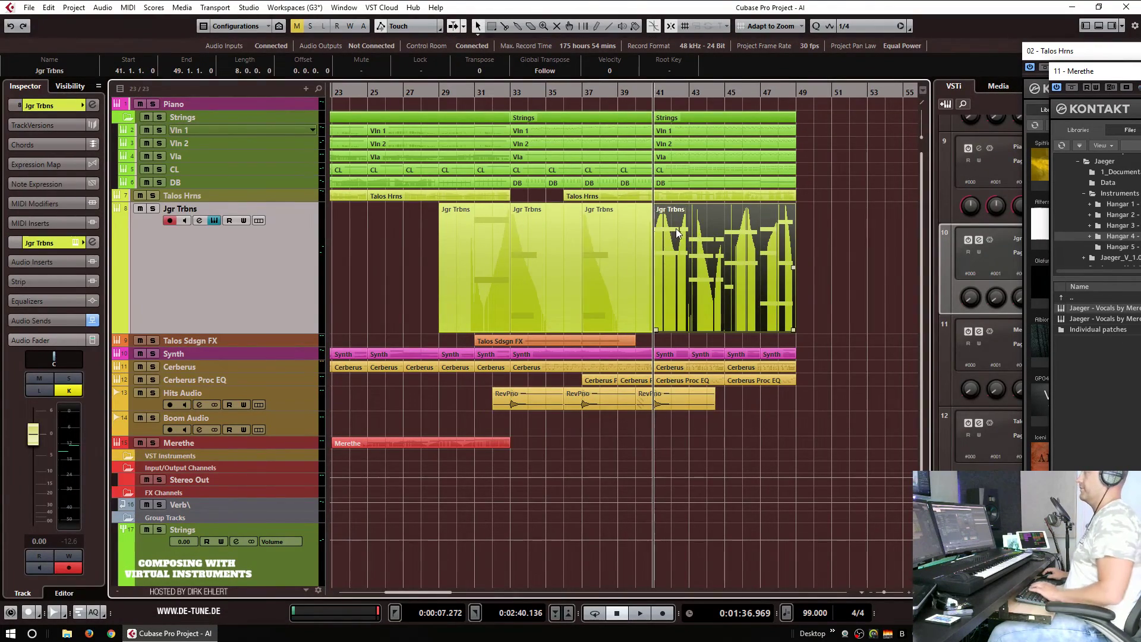
{"action": "double_click", "coordinate": [615, 248]}
{"action": "key", "text": "Return"}
Step: Open the string and brass parts of bars 41 to 49 together in one editor and play them from bar 41
{"action": "mouse_move", "coordinate": [827, 265]}
{"action": "left_mouse_down"}
{"action": "mouse_move", "coordinate": [732, 179]}
{"action": "mouse_move", "coordinate": [694, 100]}
{"action": "left_mouse_up"}
{"action": "key", "text": "Return"}
{"action": "scroll", "coordinate": [573, 206], "scroll_direction": "left", "scroll_amount": 5}
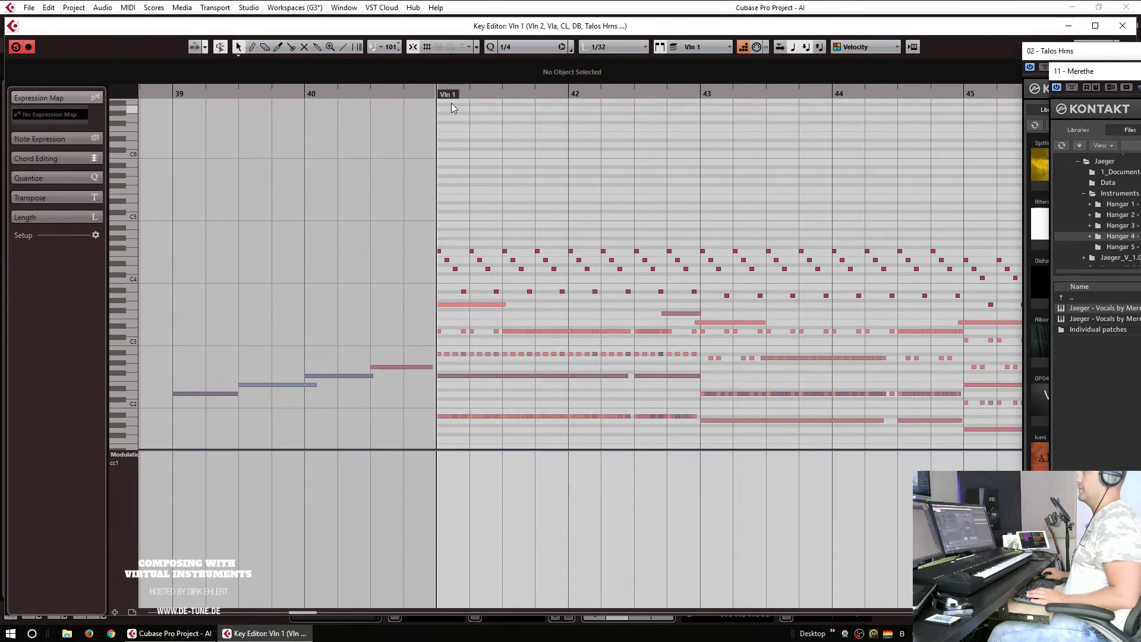
{"action": "left_click", "coordinate": [438, 95]}
{"action": "key", "text": "space"}
{"action": "key", "text": "g"}
{"action": "key", "text": "g"}
{"action": "key", "text": "g"}
{"action": "key", "text": "g"}
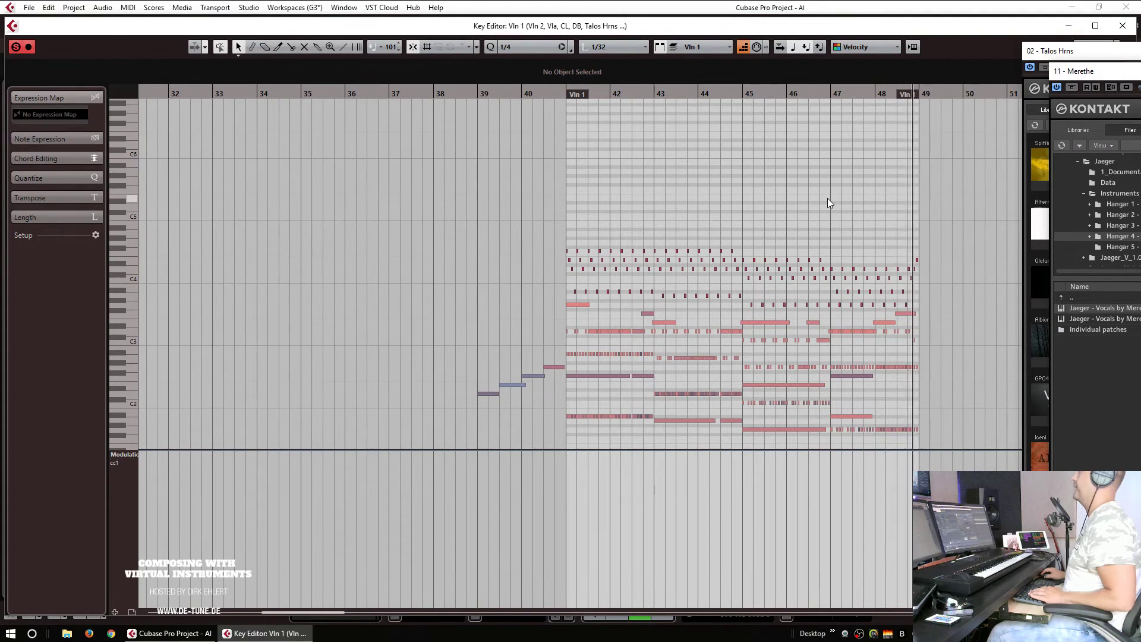
{"action": "key", "text": "Escape"}
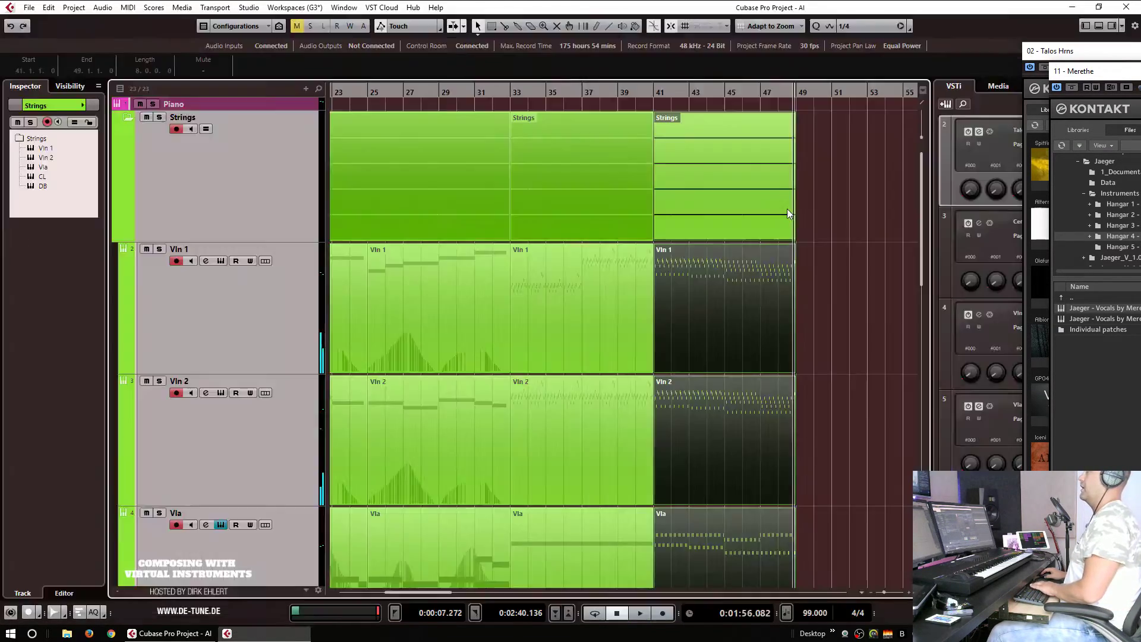
Step: Show the whole arrangement and play it from the left locator
{"action": "key", "text": "g"}
{"action": "key", "text": "g"}
{"action": "key", "text": "g"}
{"action": "key", "text": "g"}
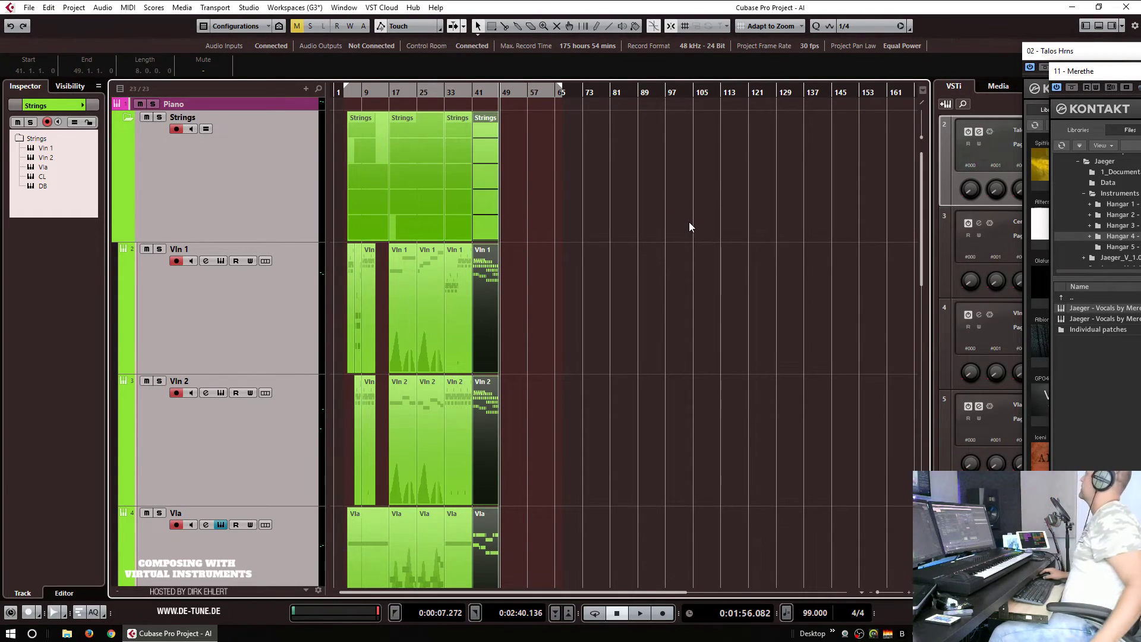
{"action": "left_click", "coordinate": [619, 233]}
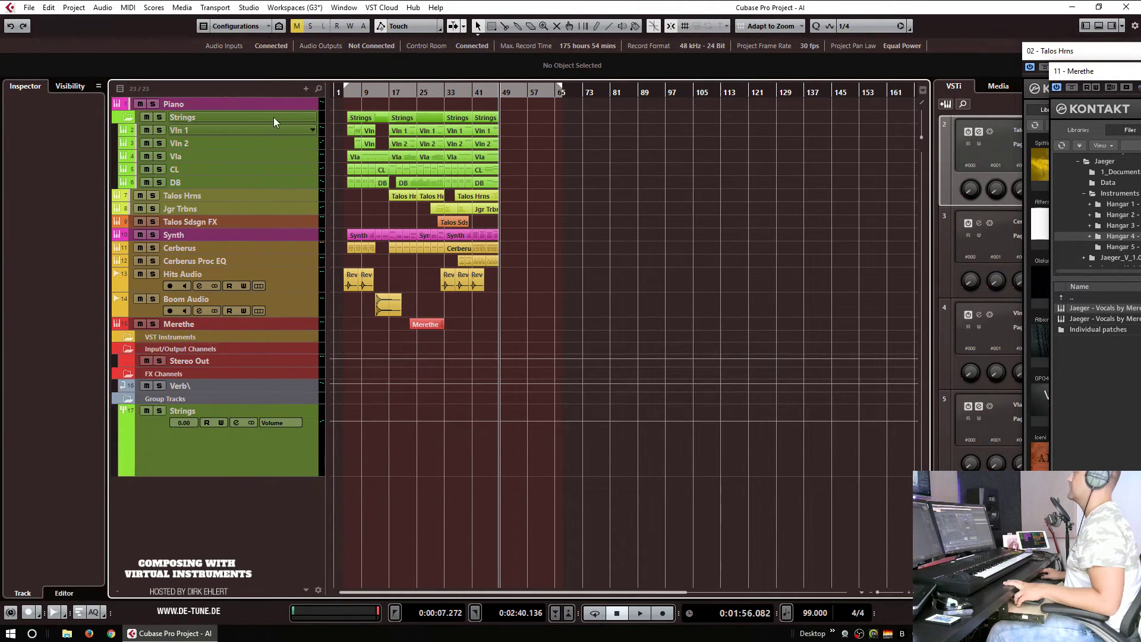
{"action": "left_click", "coordinate": [251, 130]}
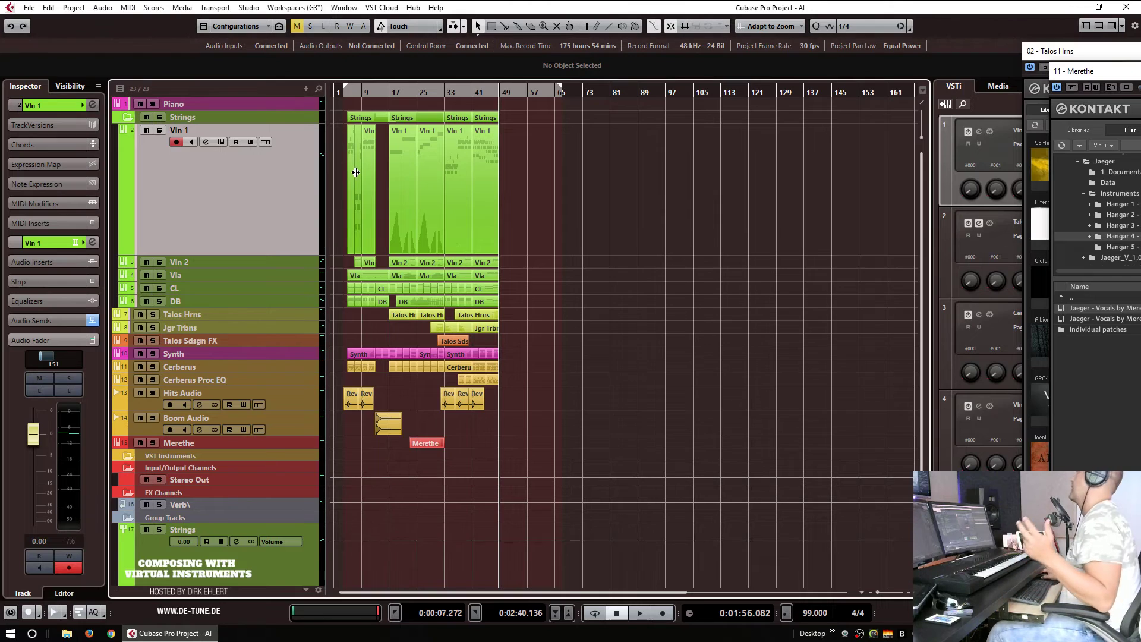
{"action": "key", "text": "KP_1"}
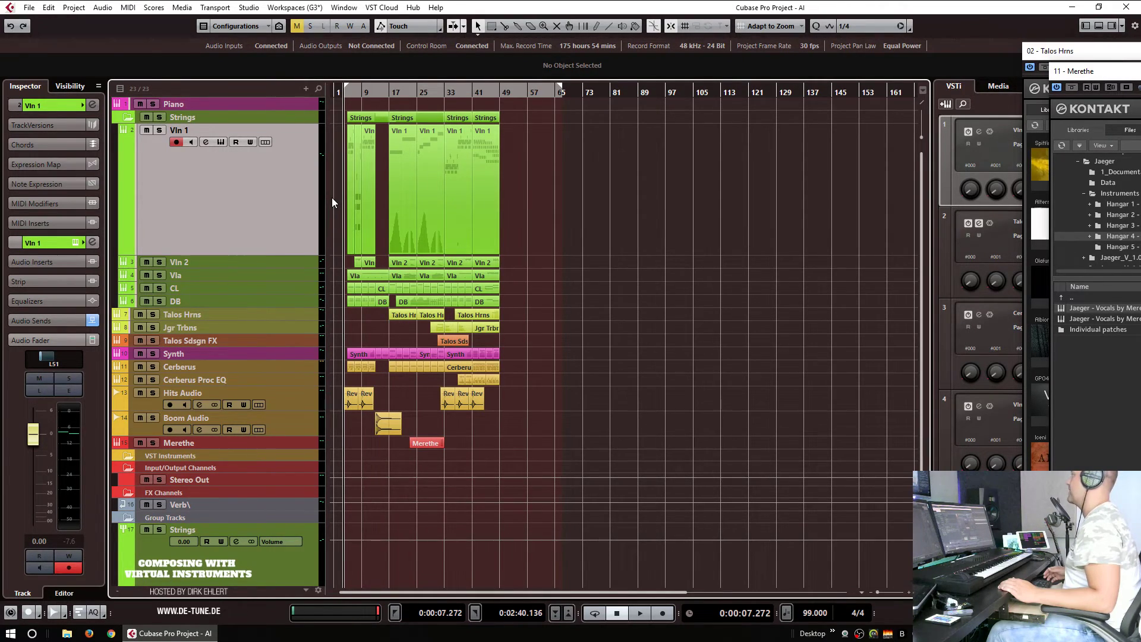
{"action": "key", "text": "space"}
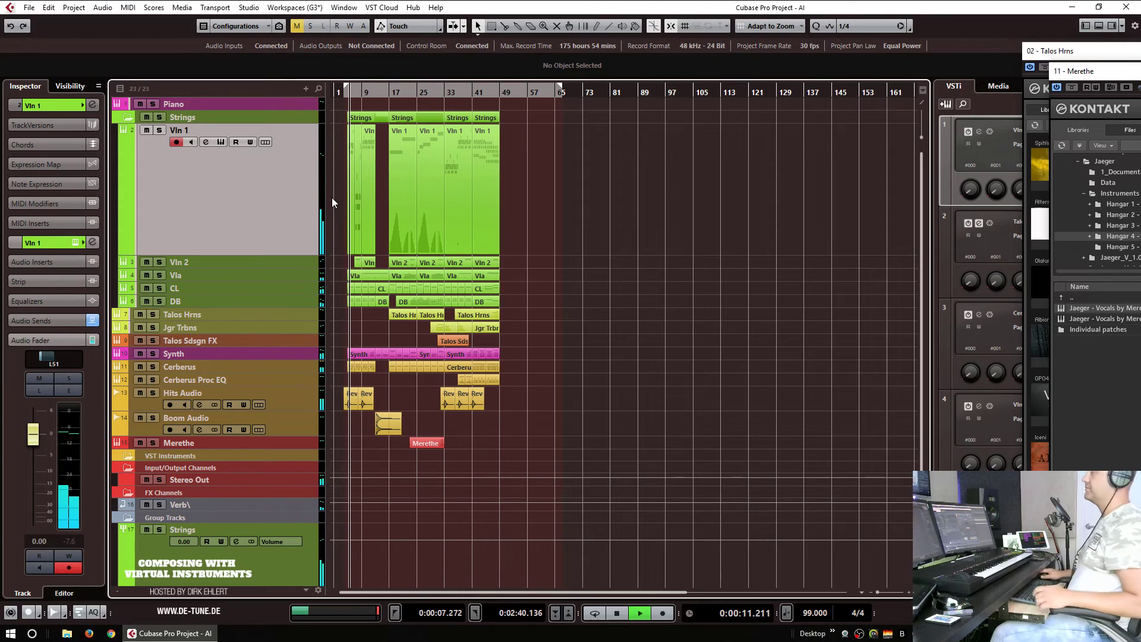
Step: Move the Merethe track directly below the Synth track and stop playback
{"action": "left_click", "coordinate": [204, 441]}
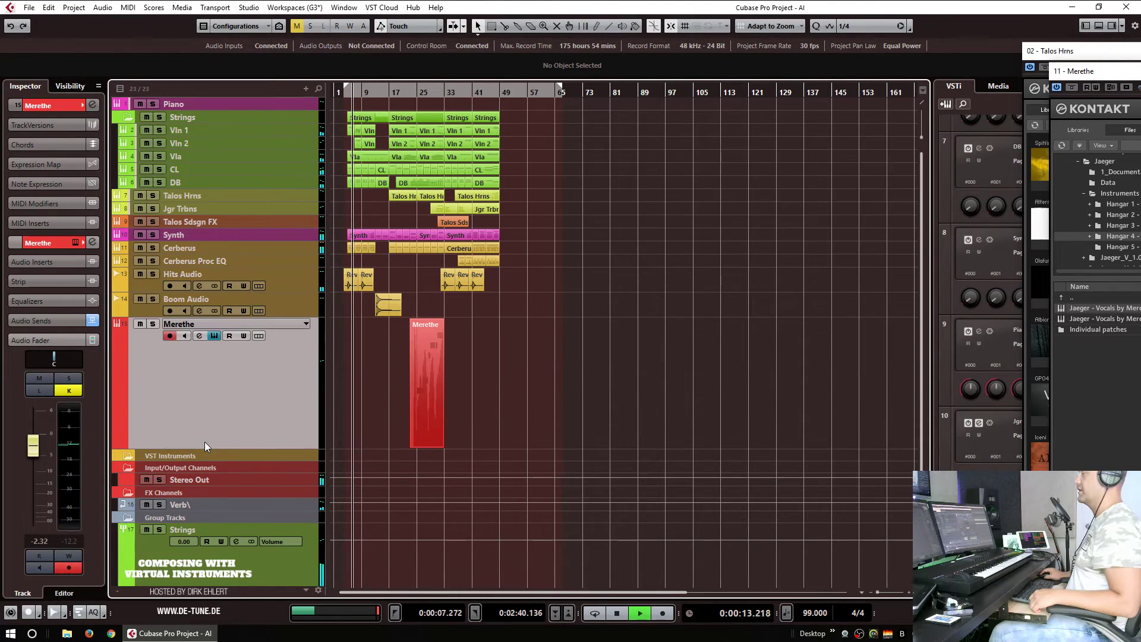
{"action": "left_click_drag", "start_coordinate": [281, 265], "coordinate": [280, 245]}
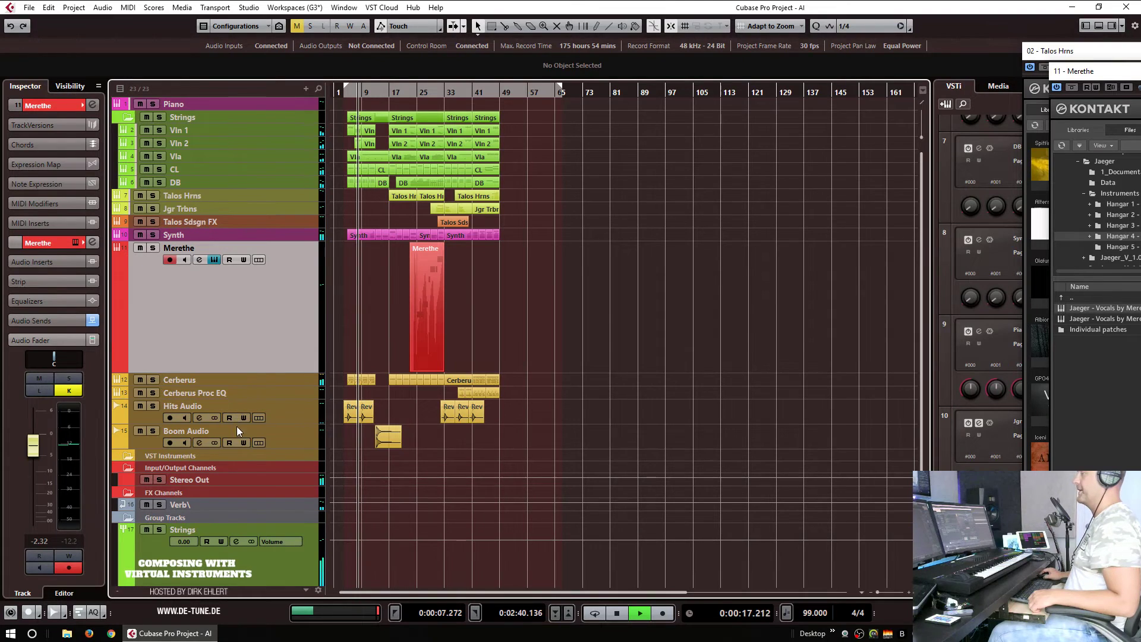
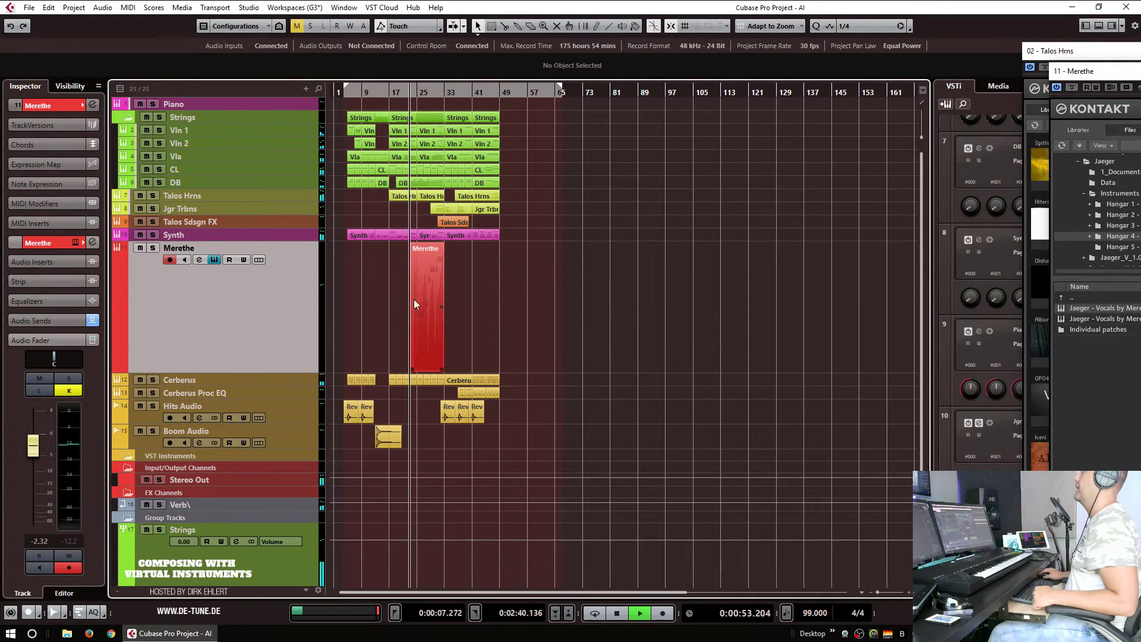
{"action": "key", "text": "space"}
{"action": "left_click", "coordinate": [244, 238]}
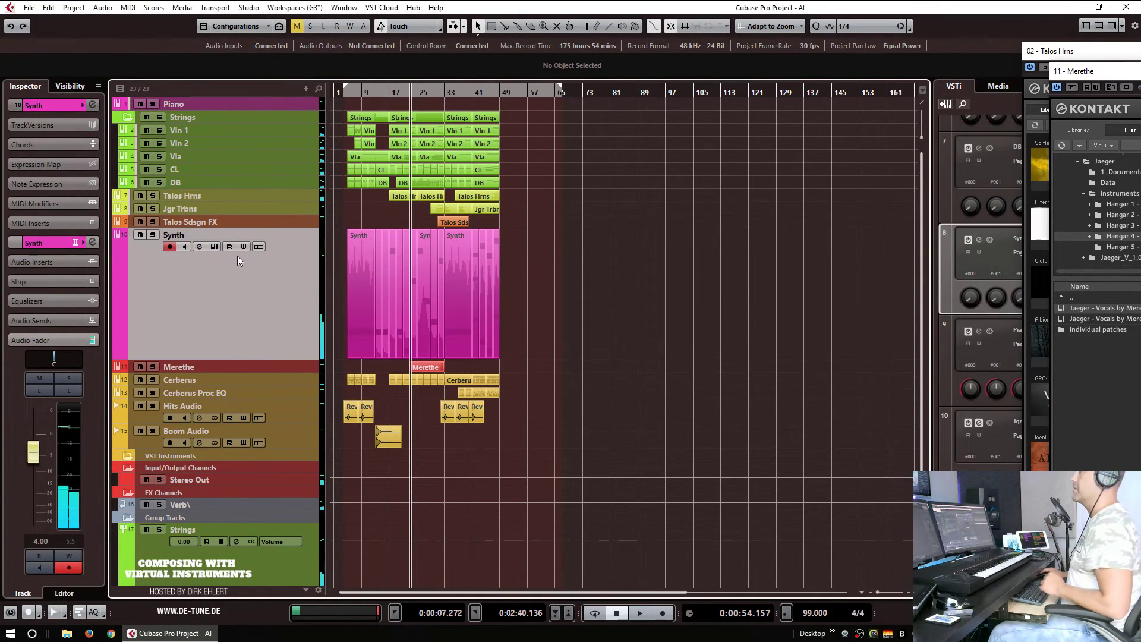
{"action": "right_click", "coordinate": [239, 257]}
{"action": "mouse_move", "coordinate": [309, 271]}
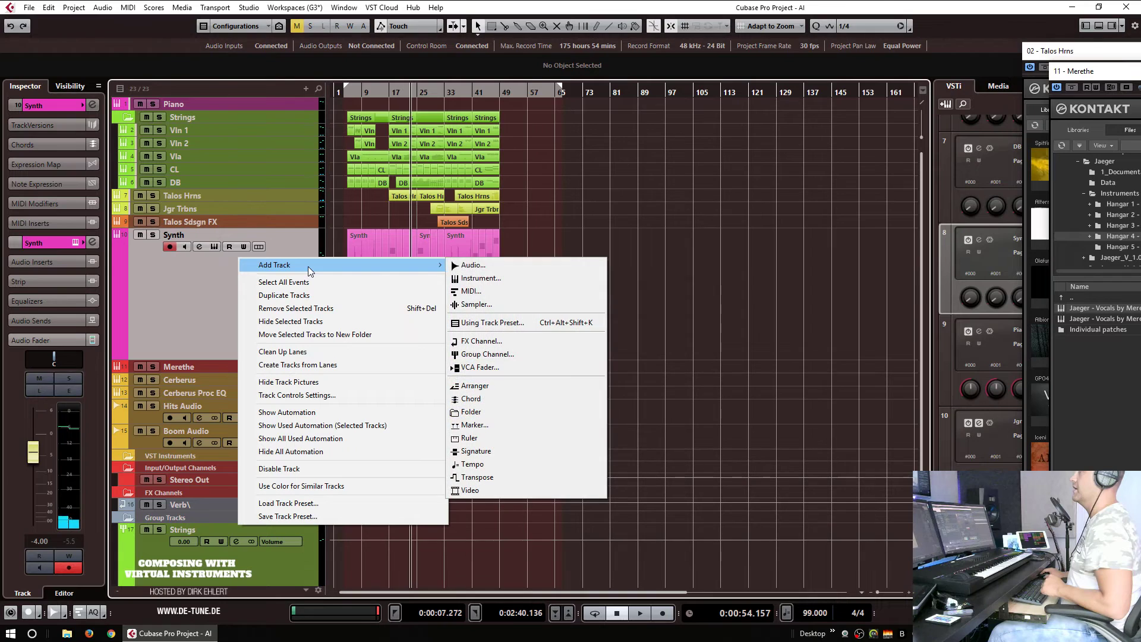
{"action": "left_click", "coordinate": [469, 278]}
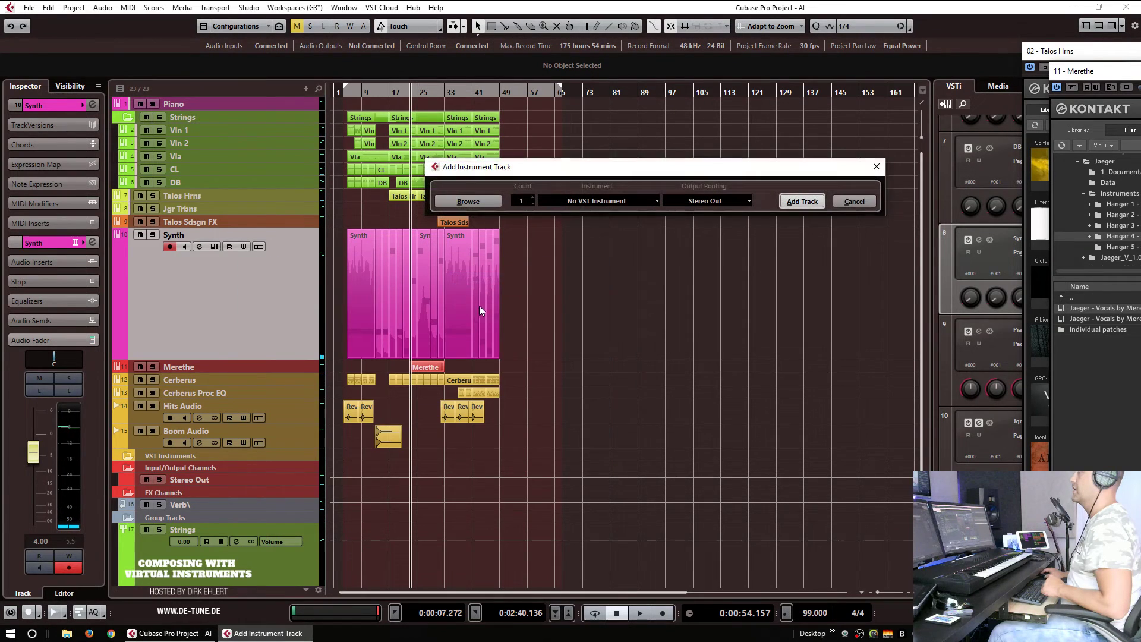
{"action": "left_click", "coordinate": [611, 202]}
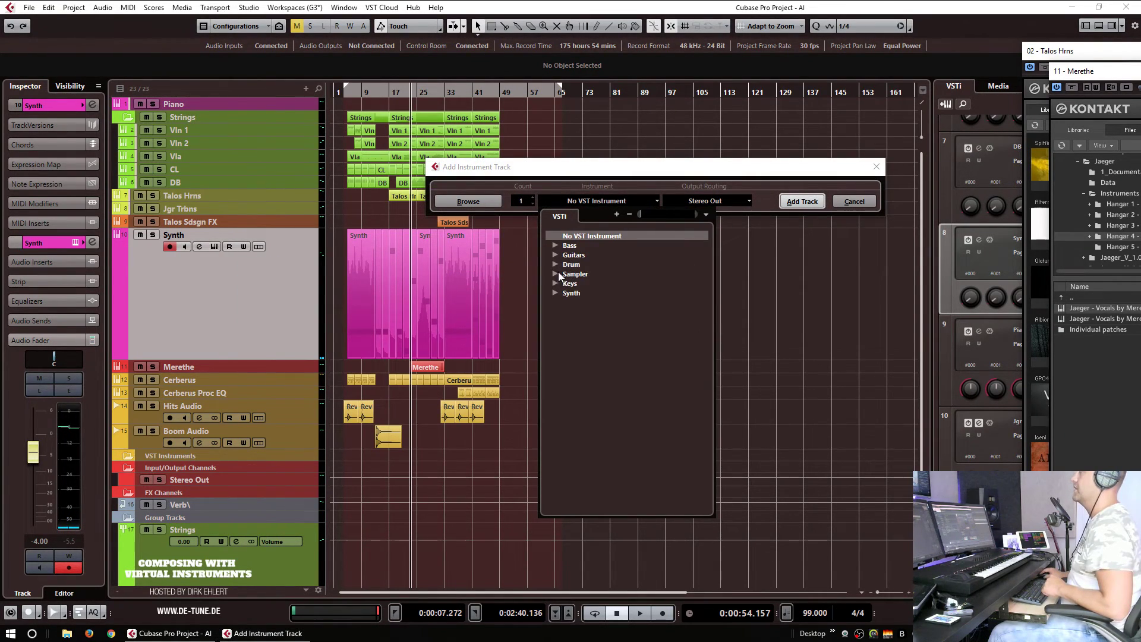
{"action": "left_click", "coordinate": [870, 231]}
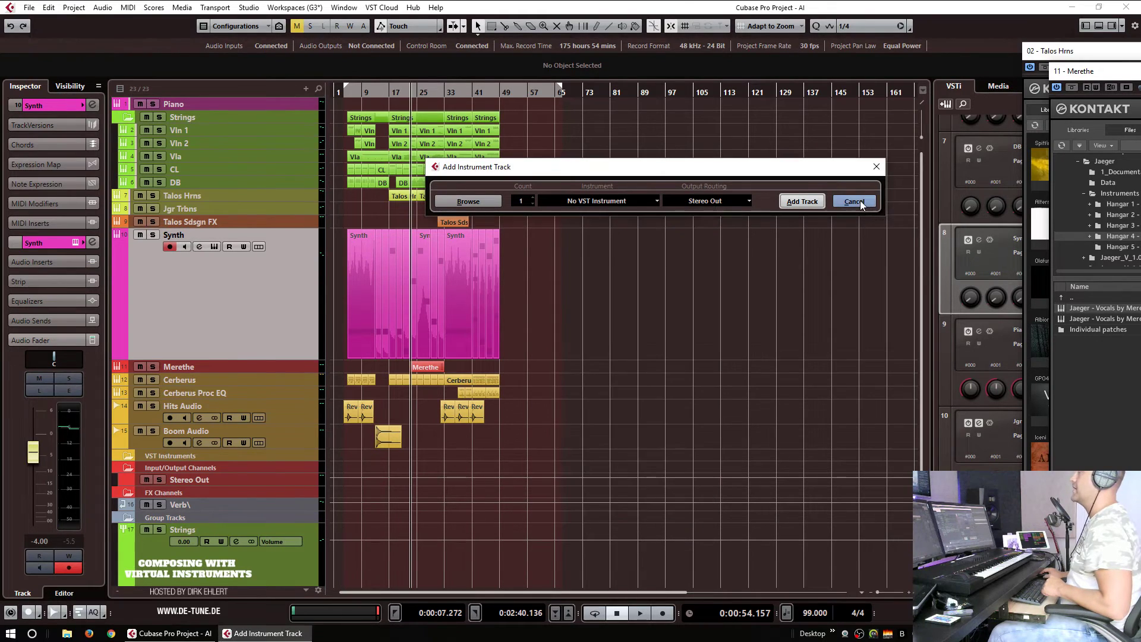
{"action": "left_click", "coordinate": [854, 202]}
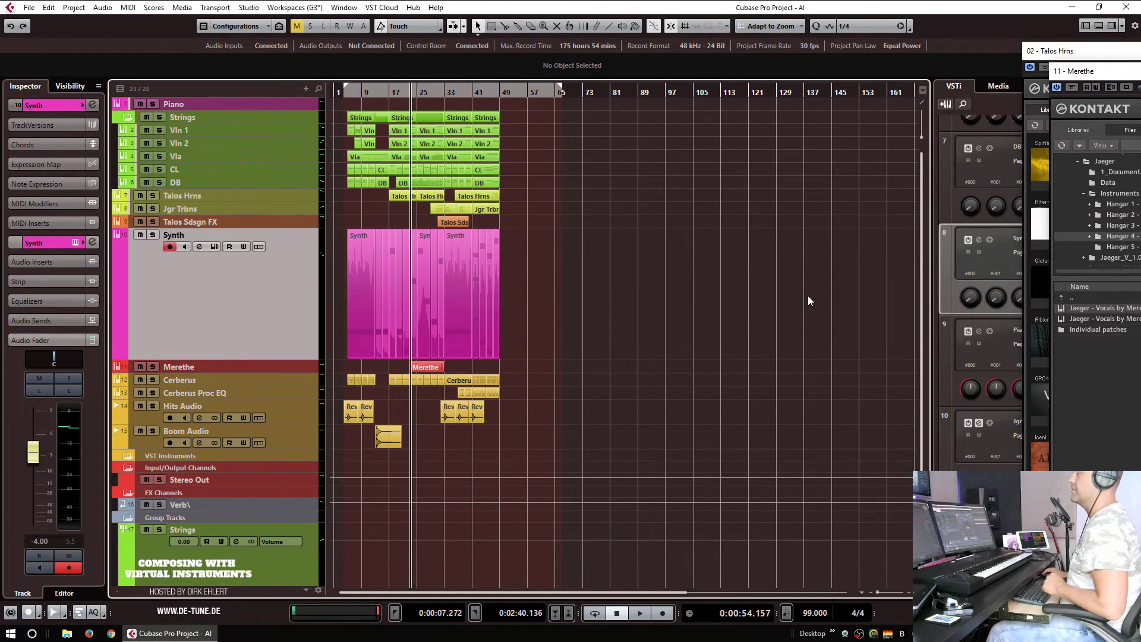
Step: Create an empty duplicate of the Synth track without its parts and name it Synth
{"action": "right_click", "coordinate": [263, 281]}
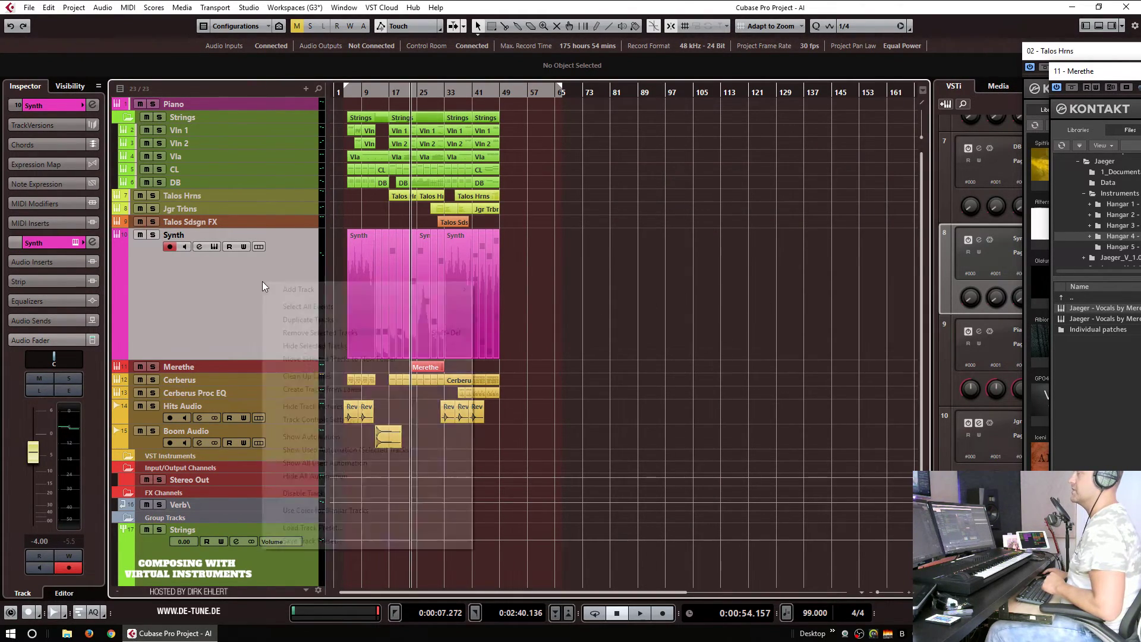
{"action": "left_click", "coordinate": [314, 320]}
{"action": "left_click_drag", "start_coordinate": [582, 317], "coordinate": [286, 310]}
{"action": "key", "text": "Delete"}
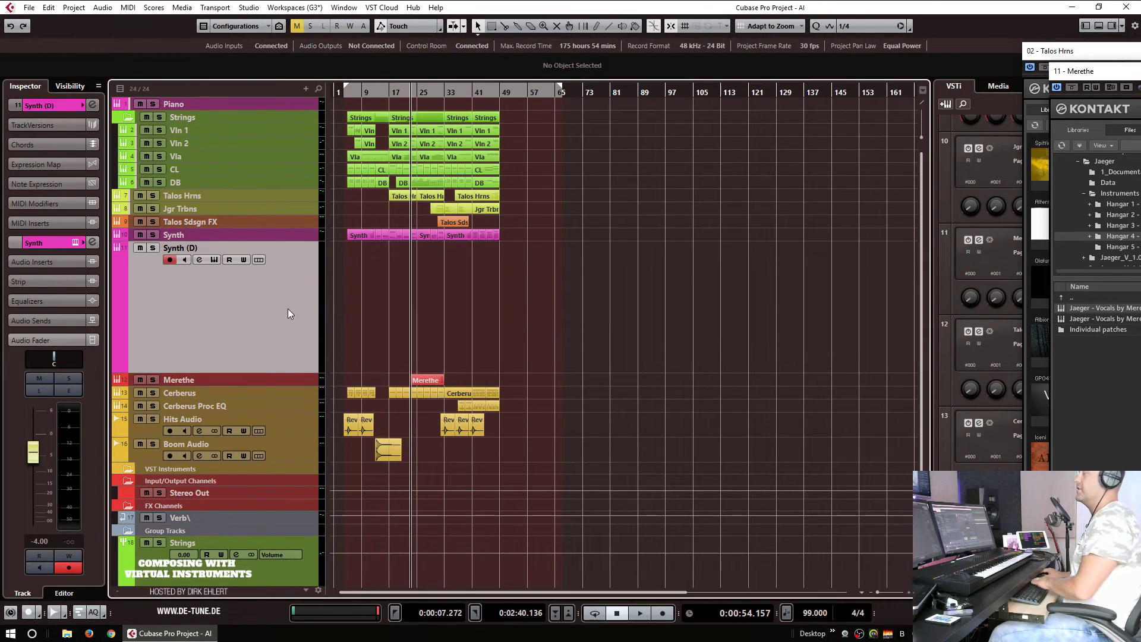
{"action": "double_click", "coordinate": [212, 248]}
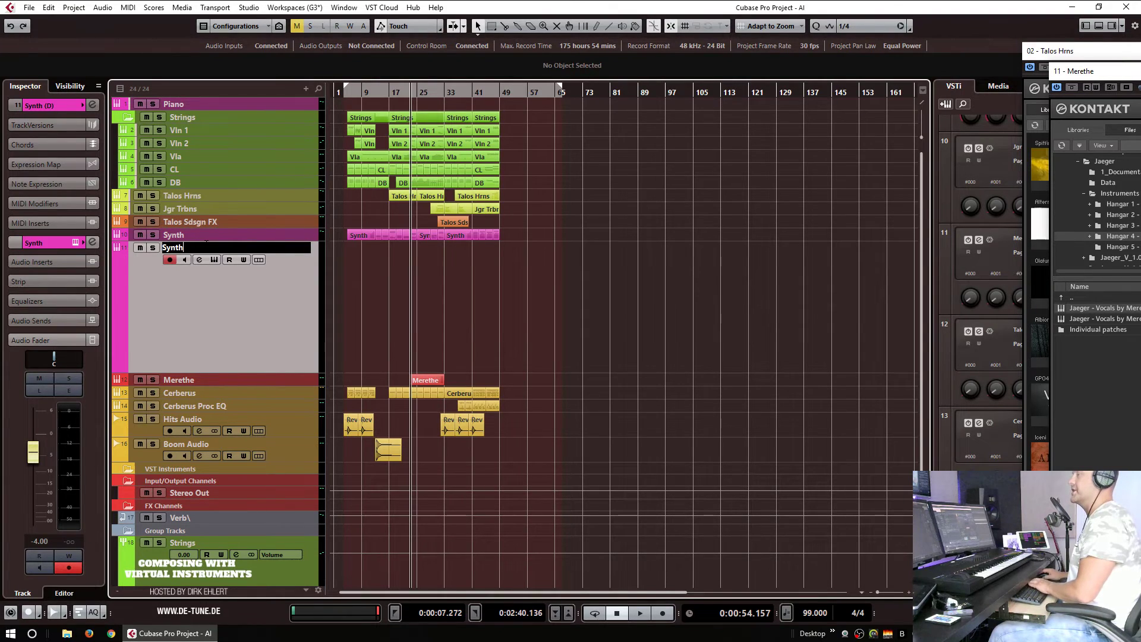
{"action": "key", "text": "Return"}
Step: Load the Abandoned pad patch from Photosynthesis Vol 1 - Sphere into the new Synth track's Kontakt instance
{"action": "left_click", "coordinate": [75, 243]}
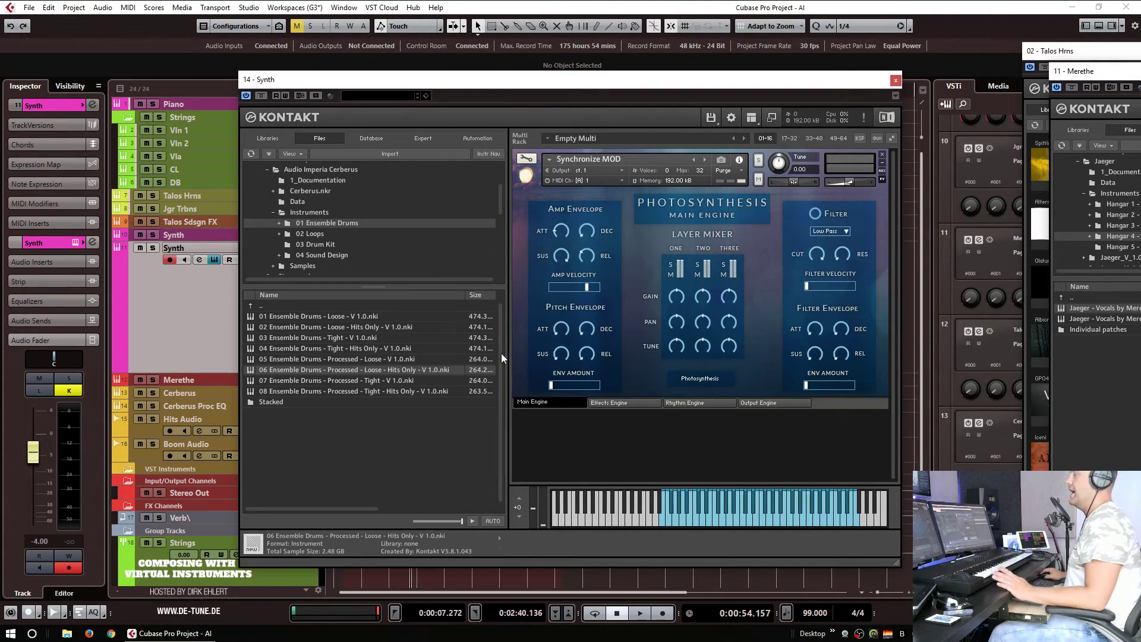
{"action": "scroll", "coordinate": [364, 242], "scroll_direction": "down", "scroll_amount": 6}
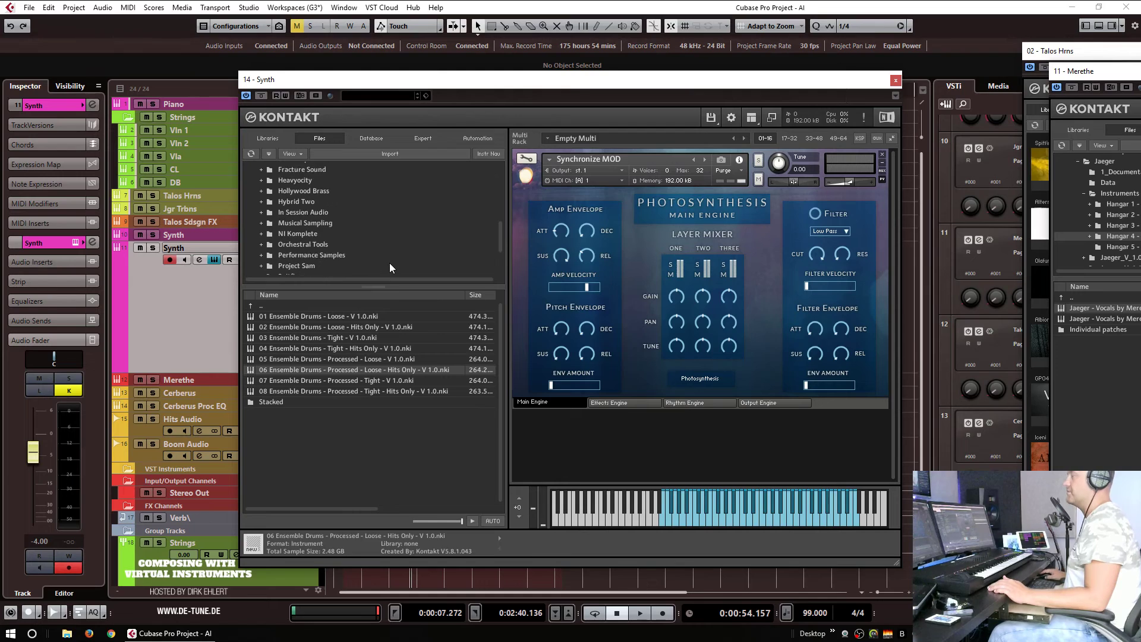
{"action": "left_click", "coordinate": [331, 268]}
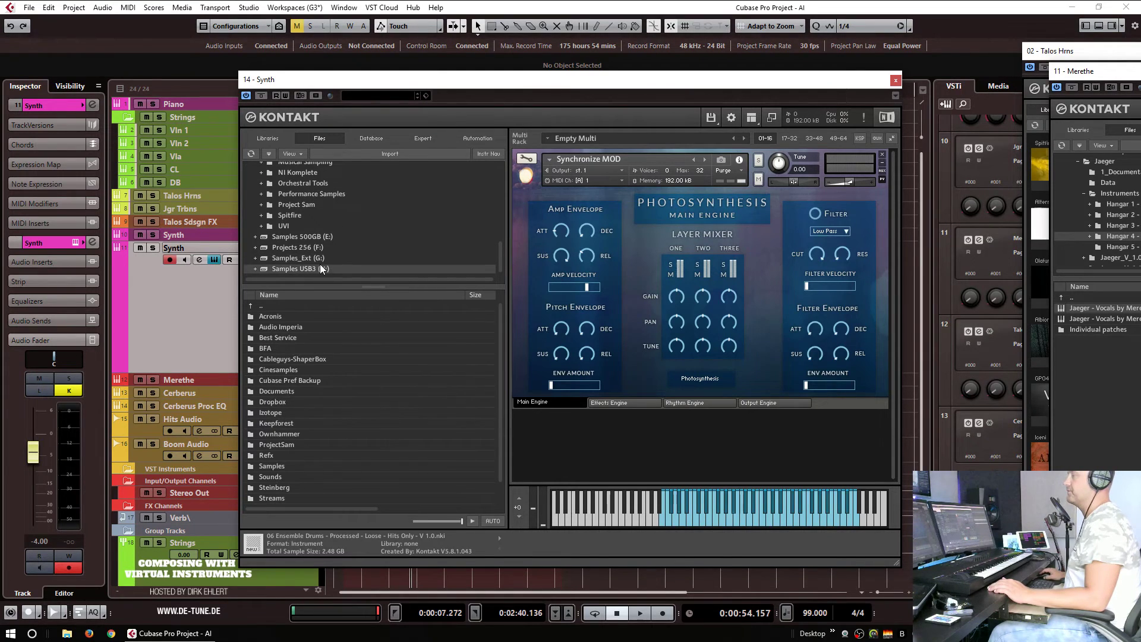
{"action": "double_click", "coordinate": [281, 328]}
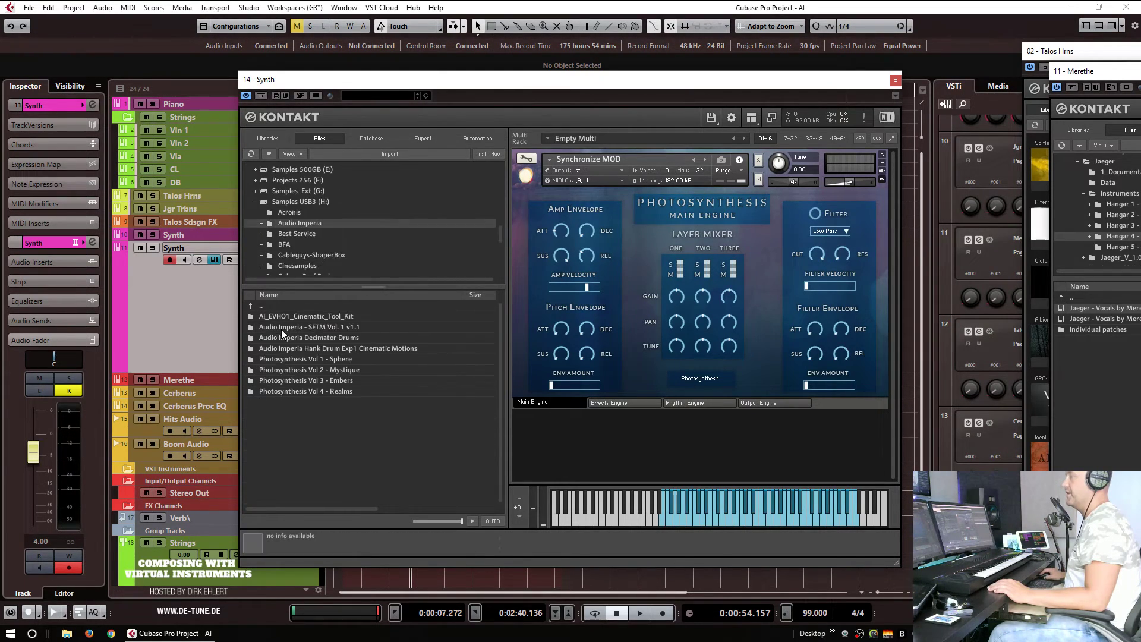
{"action": "double_click", "coordinate": [326, 359]}
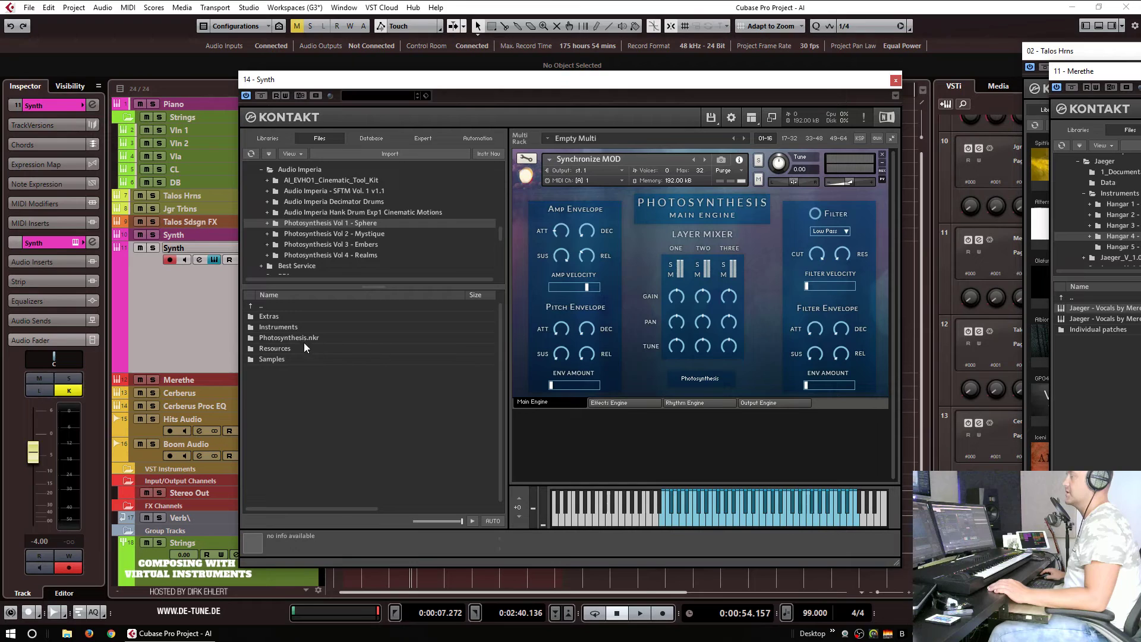
{"action": "left_click", "coordinate": [279, 330]}
{"action": "double_click", "coordinate": [356, 328]}
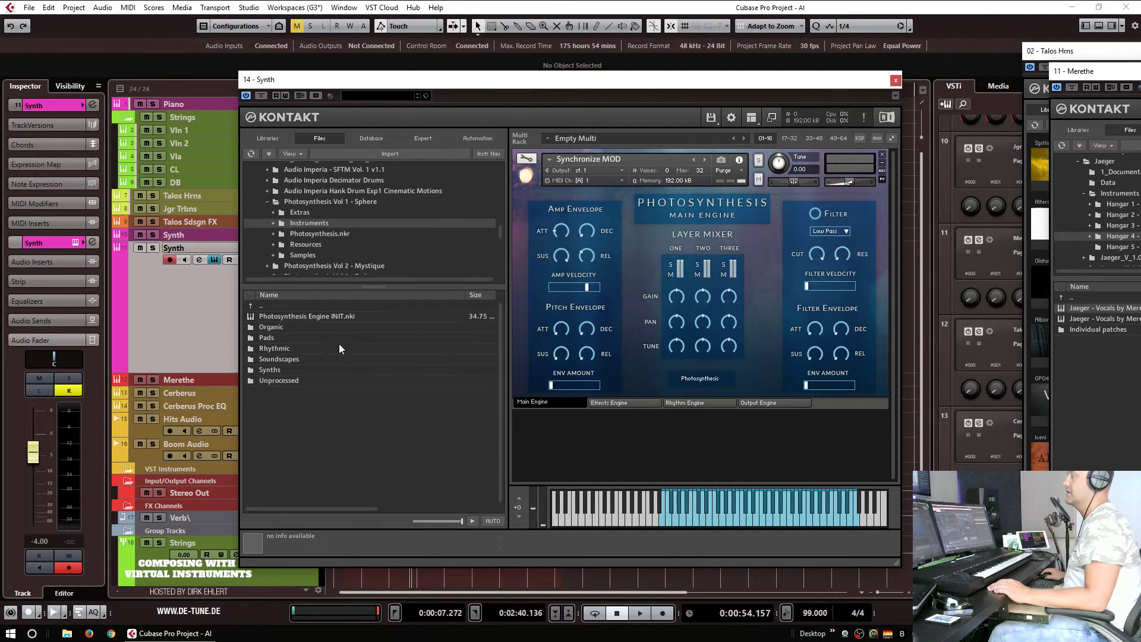
{"action": "double_click", "coordinate": [271, 337]}
{"action": "left_click_drag", "start_coordinate": [600, 177], "coordinate": [600, 177]}
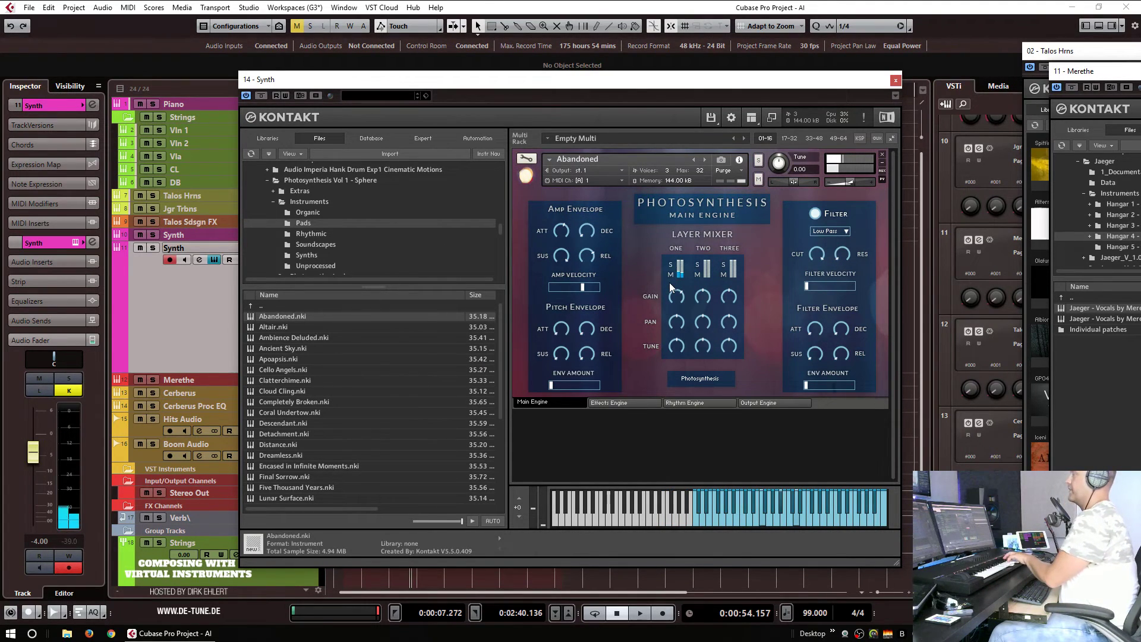
Step: Audition the following pad patches one after another and settle on Apoapsis
{"action": "left_click", "coordinate": [705, 159]}
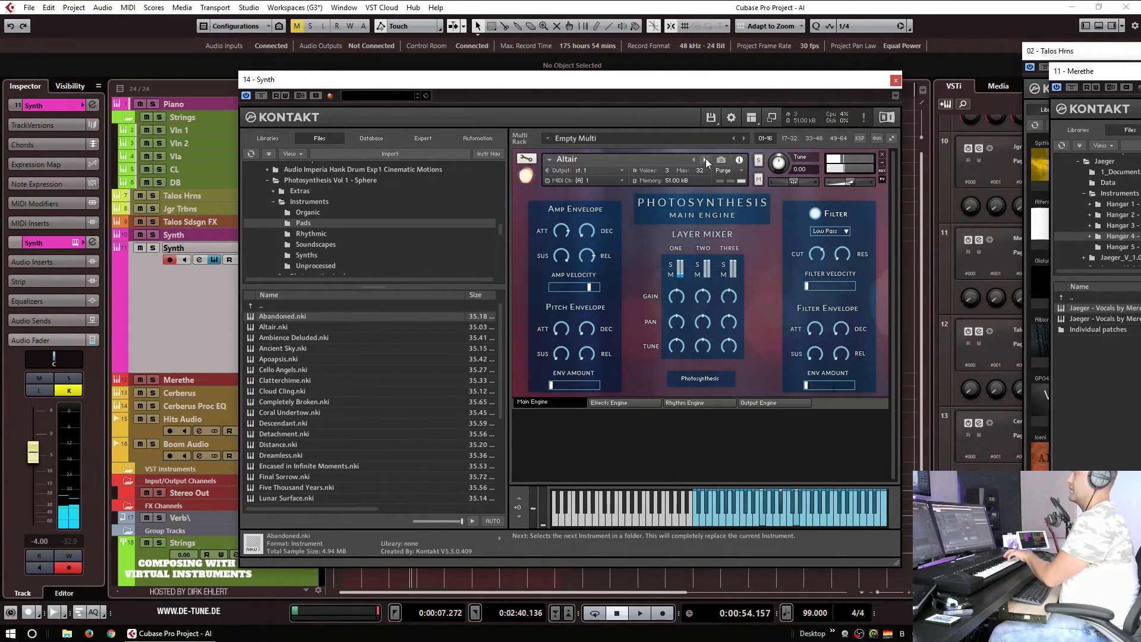
{"action": "left_click", "coordinate": [706, 159]}
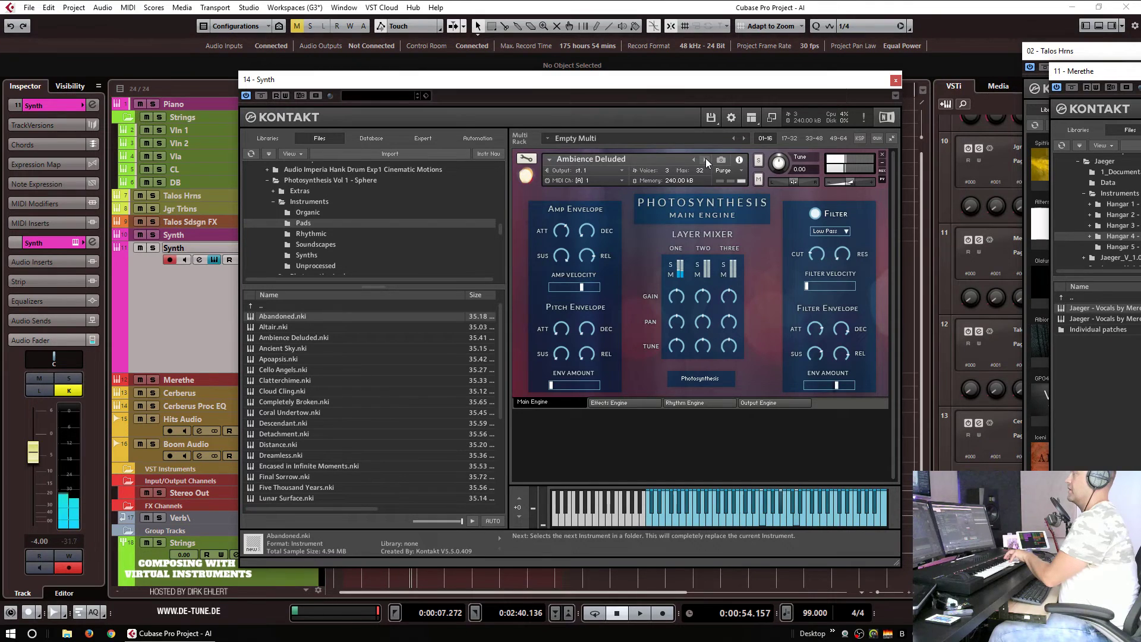
{"action": "left_click", "coordinate": [705, 158]}
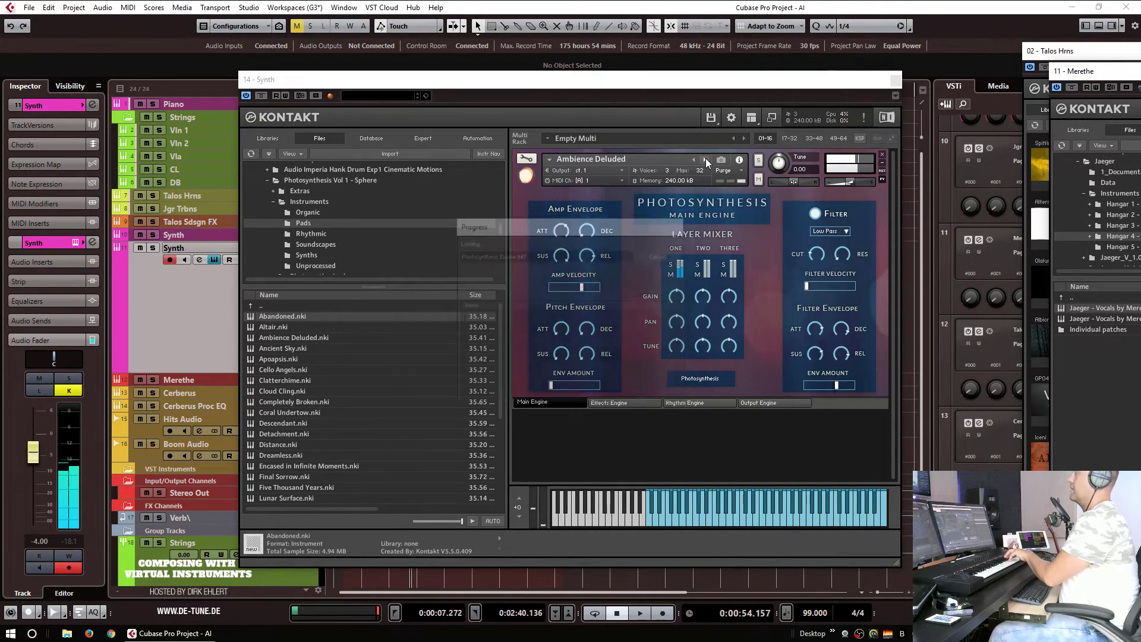
{"action": "left_click", "coordinate": [705, 159]}
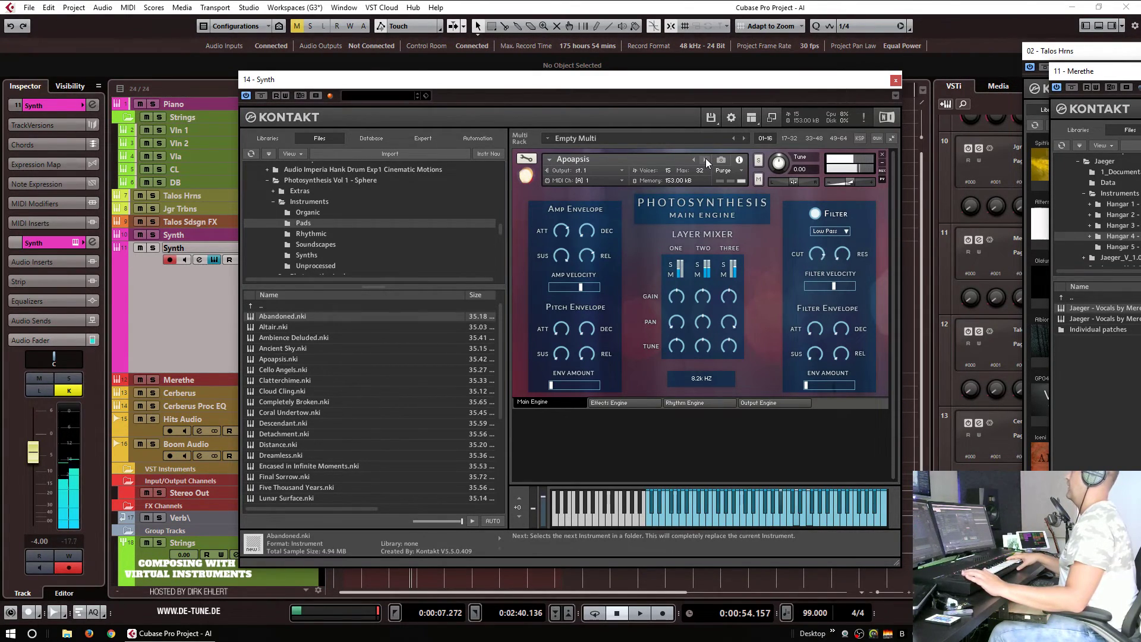
Step: Move the Kontakt window aside and record a pad part on the second Synth track from about bar 15 to bar 37
{"action": "left_click_drag", "start_coordinate": [633, 80], "coordinate": [1140, 81]}
{"action": "left_click", "coordinate": [383, 91]}
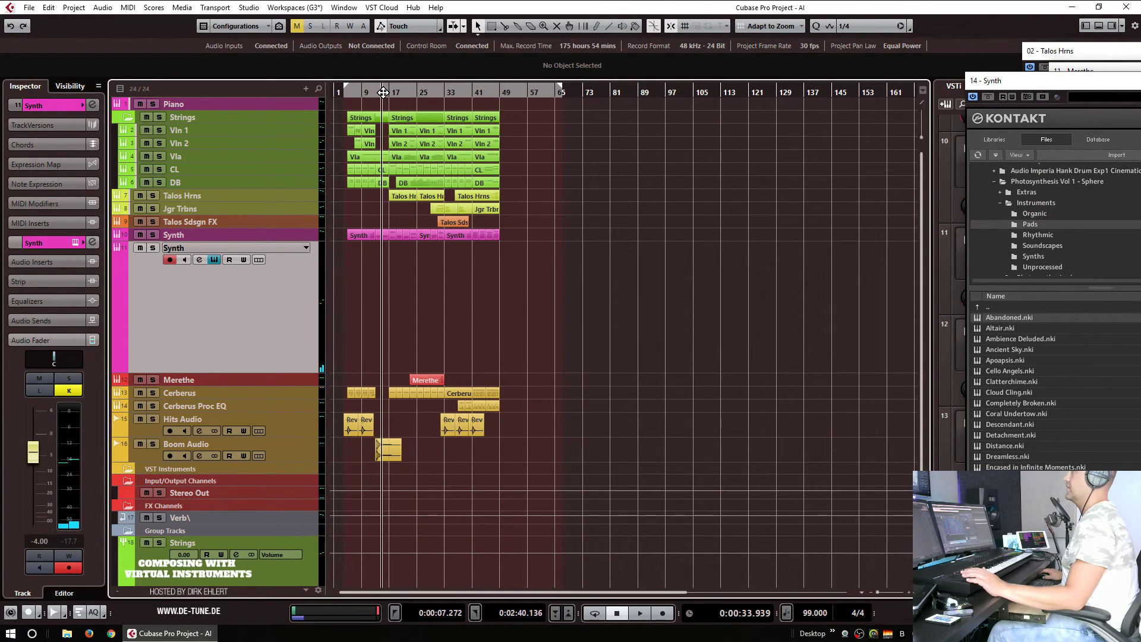
{"action": "key", "text": "KP_Multiply"}
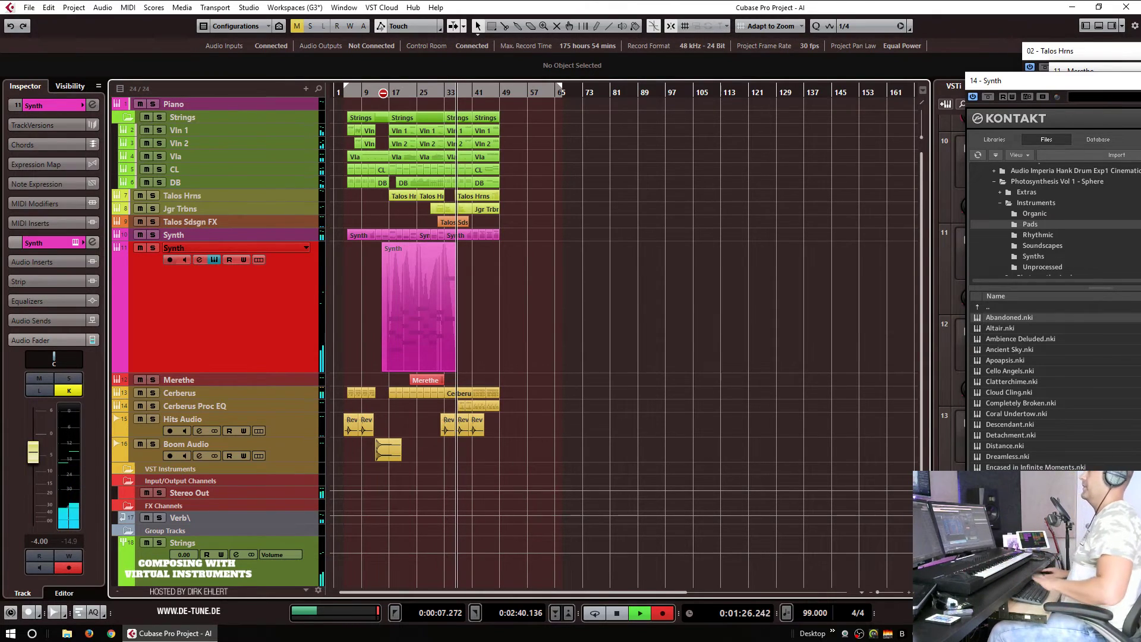
{"action": "key", "text": "space"}
Step: Quantize the notes of the recorded Synth pad part to 1/2 and close the editor
{"action": "double_click", "coordinate": [423, 265]}
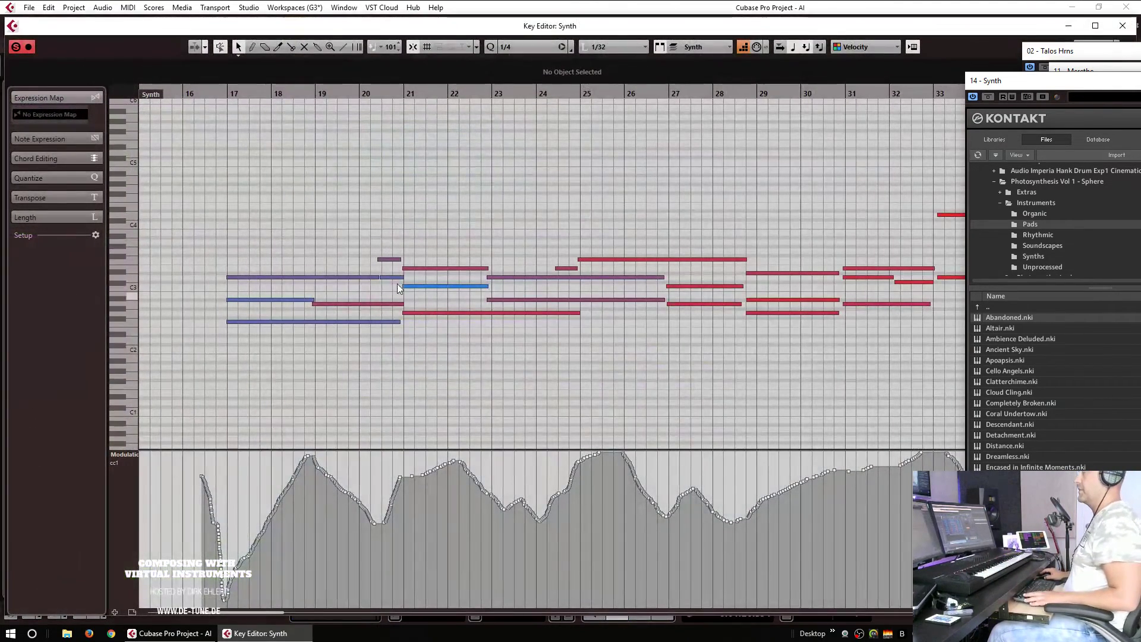
{"action": "left_click", "coordinate": [512, 48]}
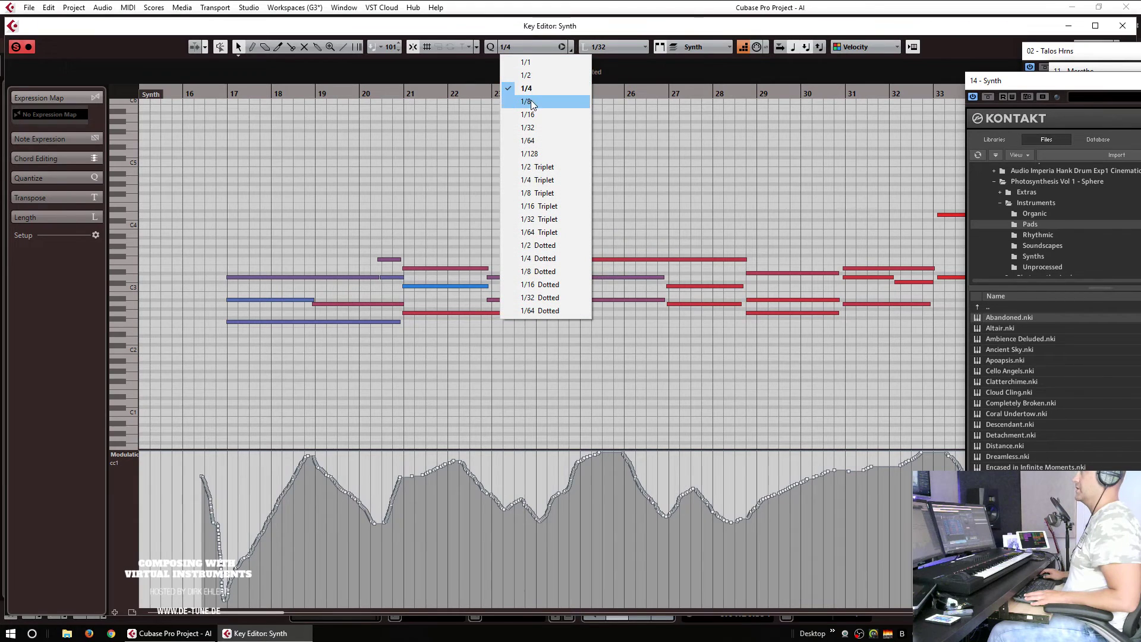
{"action": "left_click", "coordinate": [546, 74]}
{"action": "key", "text": "q"}
{"action": "key", "text": "h"}
{"action": "key", "text": "h"}
{"action": "key", "text": "h"}
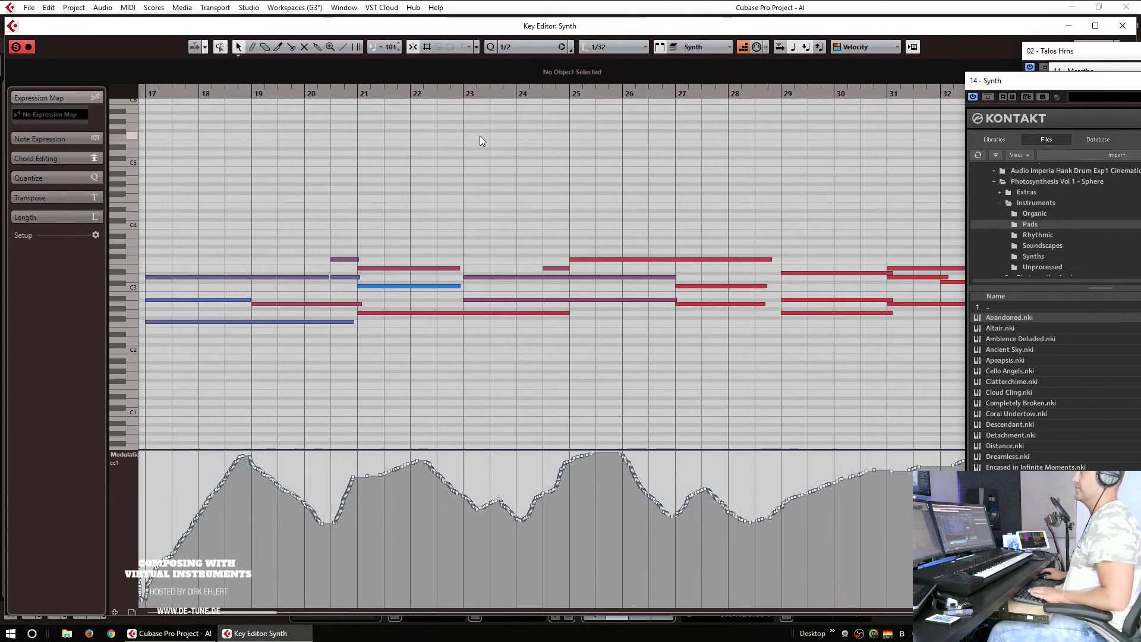
{"action": "key", "text": "g"}
{"action": "key", "text": "g"}
{"action": "key", "text": "g"}
{"action": "key", "text": "g"}
{"action": "key", "text": "g"}
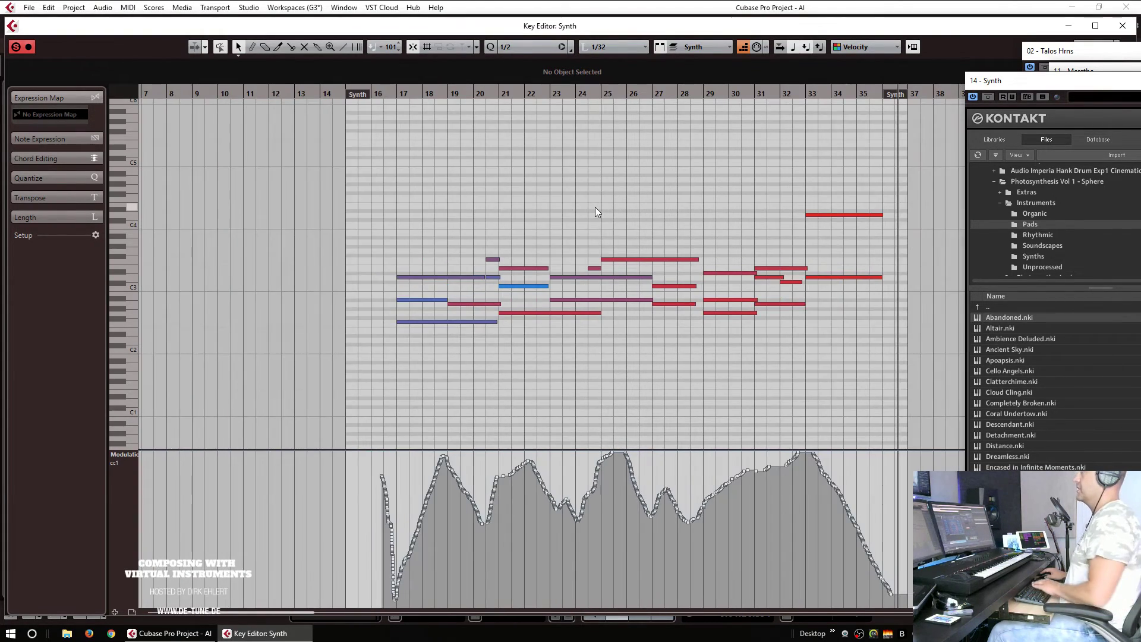
{"action": "key", "text": "Escape"}
Step: Play the pad part from about bar 15 and raise the second Synth track's volume to -2.05
{"action": "left_click", "coordinate": [383, 91]}
{"action": "key", "text": "space"}
{"action": "left_click_drag", "start_coordinate": [34, 458], "coordinate": [34, 449]}
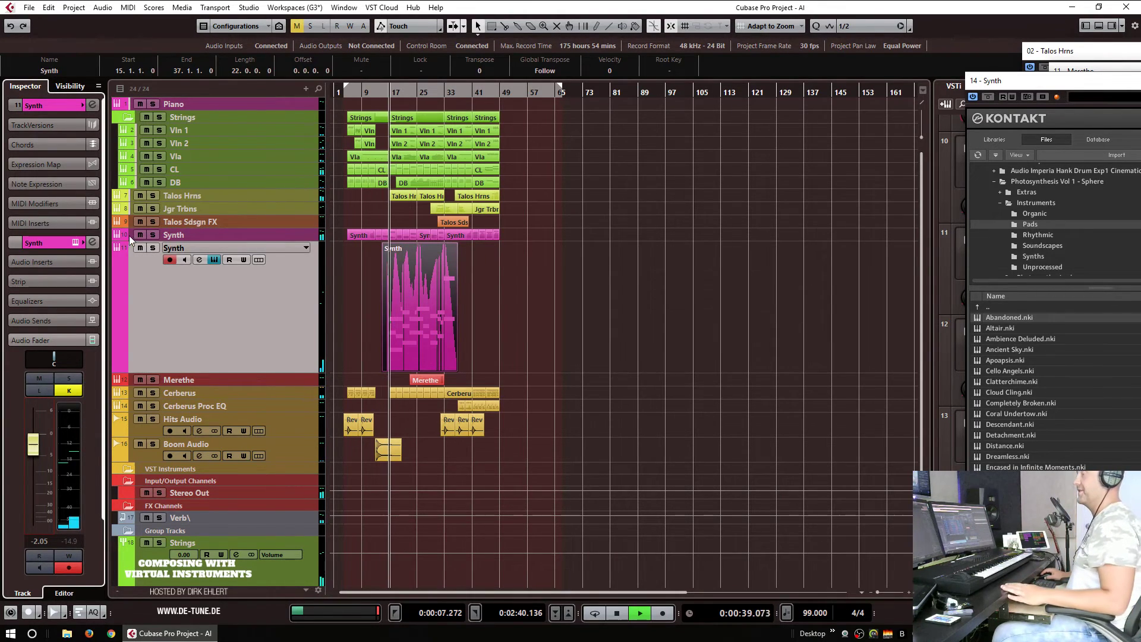
Step: Enable a low cut with a slope of 36 on the second Synth channel, raise its frequency, and listen to the track soloed
{"action": "left_click", "coordinate": [93, 242]}
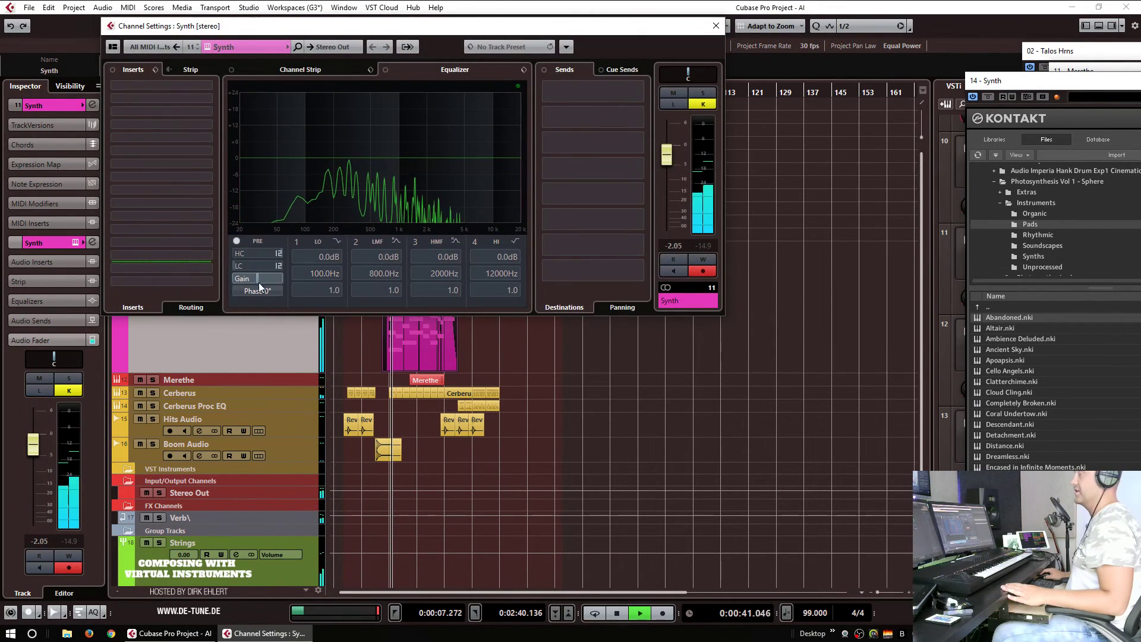
{"action": "left_click", "coordinate": [255, 265]}
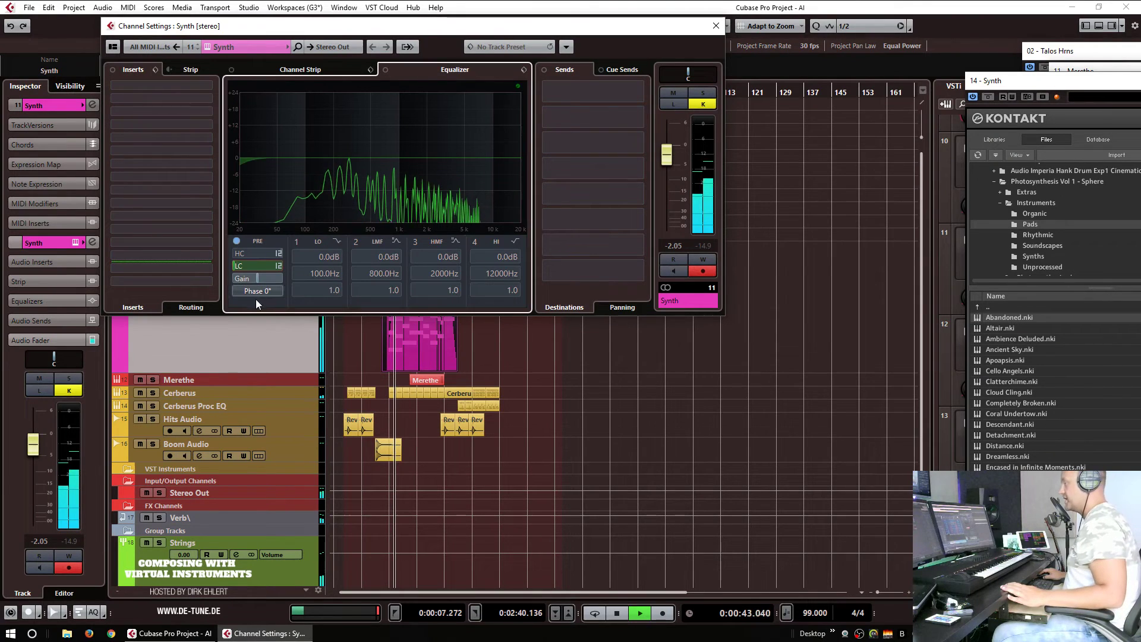
{"action": "left_click", "coordinate": [278, 266]}
{"action": "left_click", "coordinate": [309, 316]}
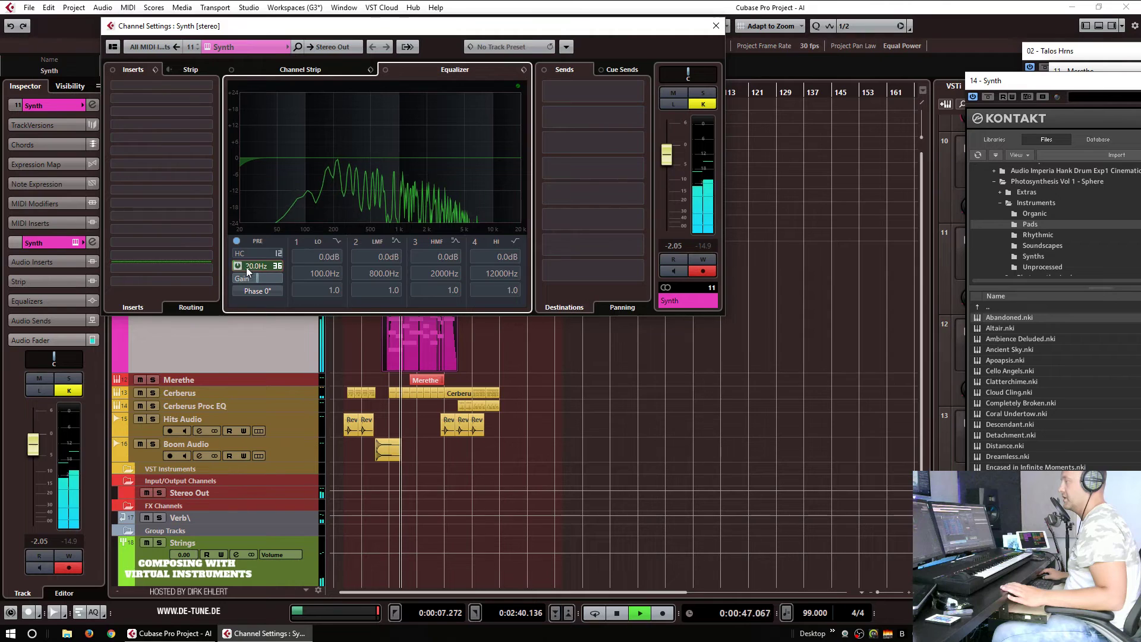
{"action": "left_click_drag", "start_coordinate": [252, 267], "coordinate": [285, 272]}
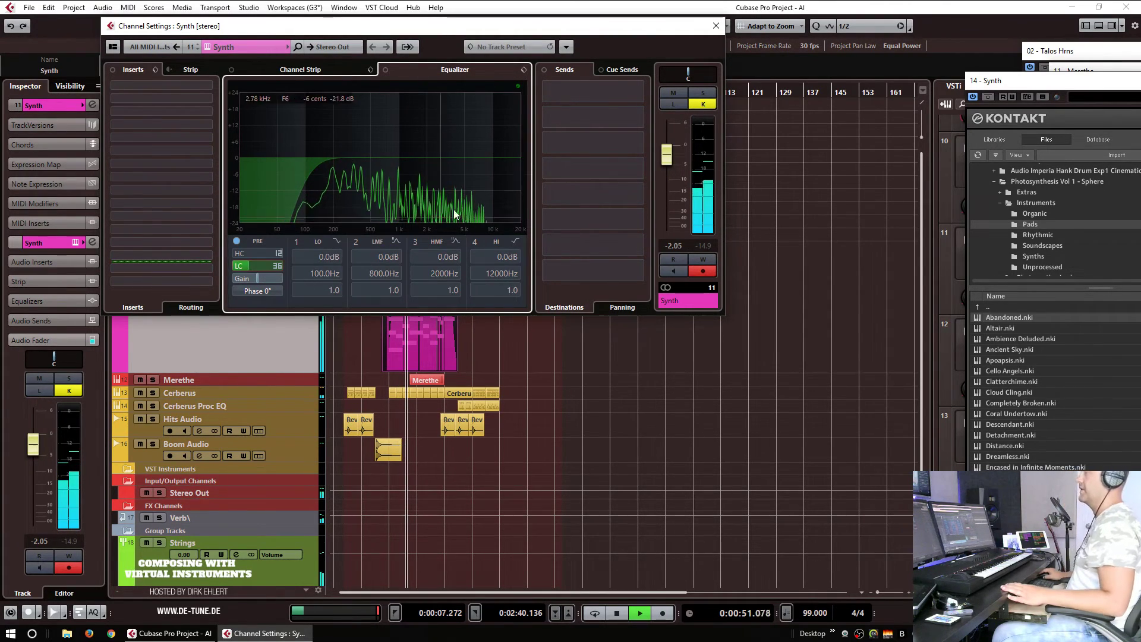
{"action": "left_click", "coordinate": [715, 28]}
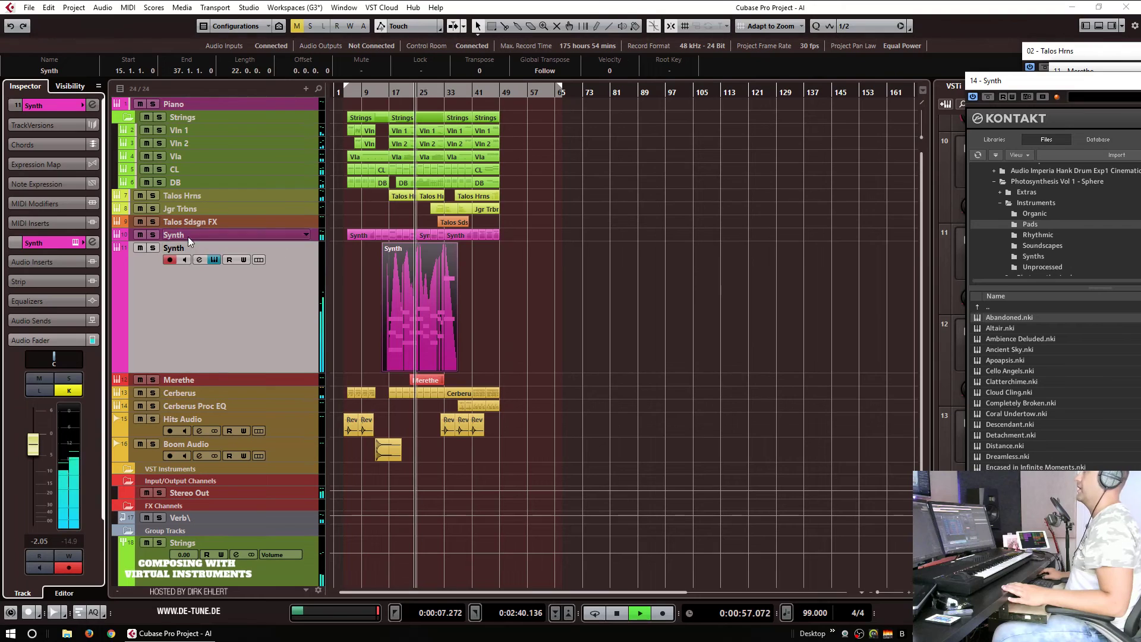
{"action": "left_click", "coordinate": [153, 248]}
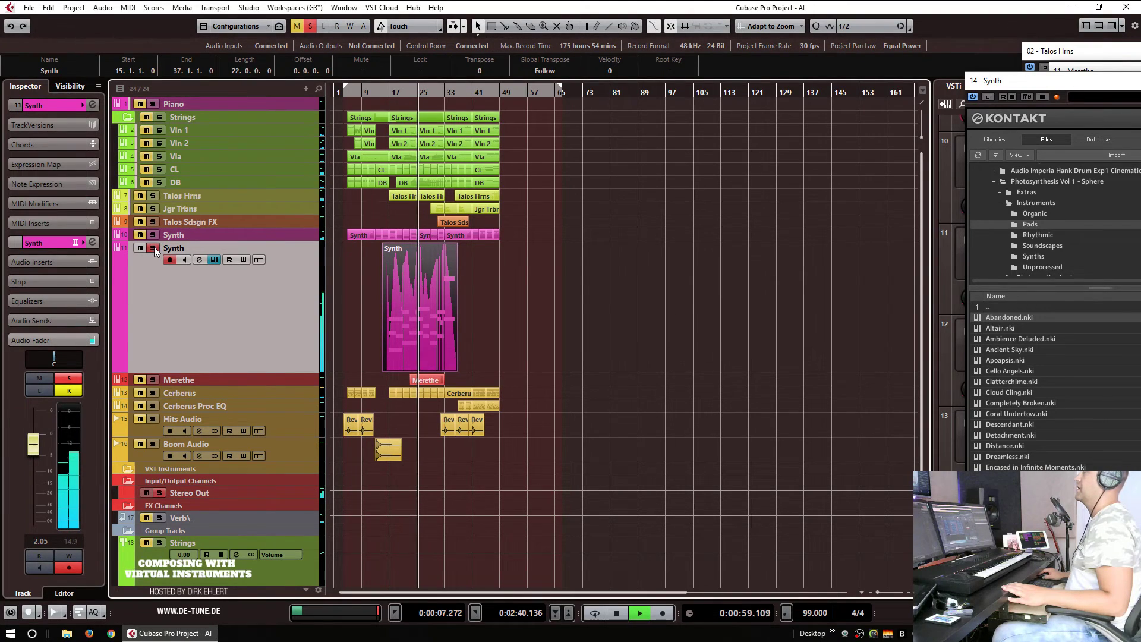
{"action": "left_click", "coordinate": [154, 248]}
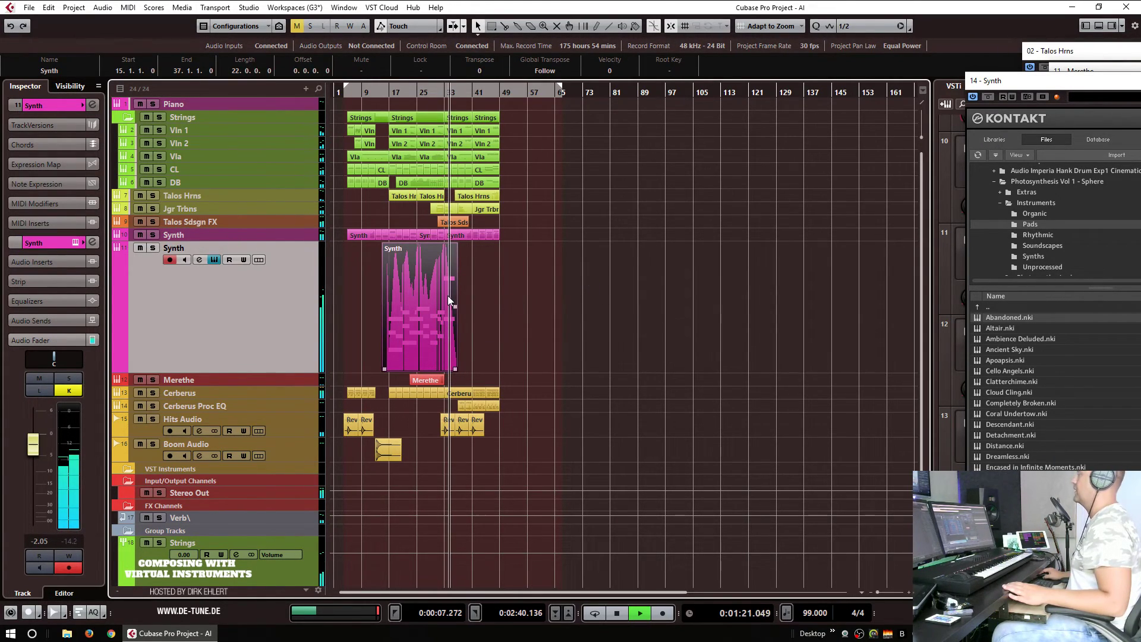
Step: Examine the Talos Sdsgn FX part and the surrounding arrangement between bars 31 and 48 during playback
{"action": "left_click", "coordinate": [250, 221]}
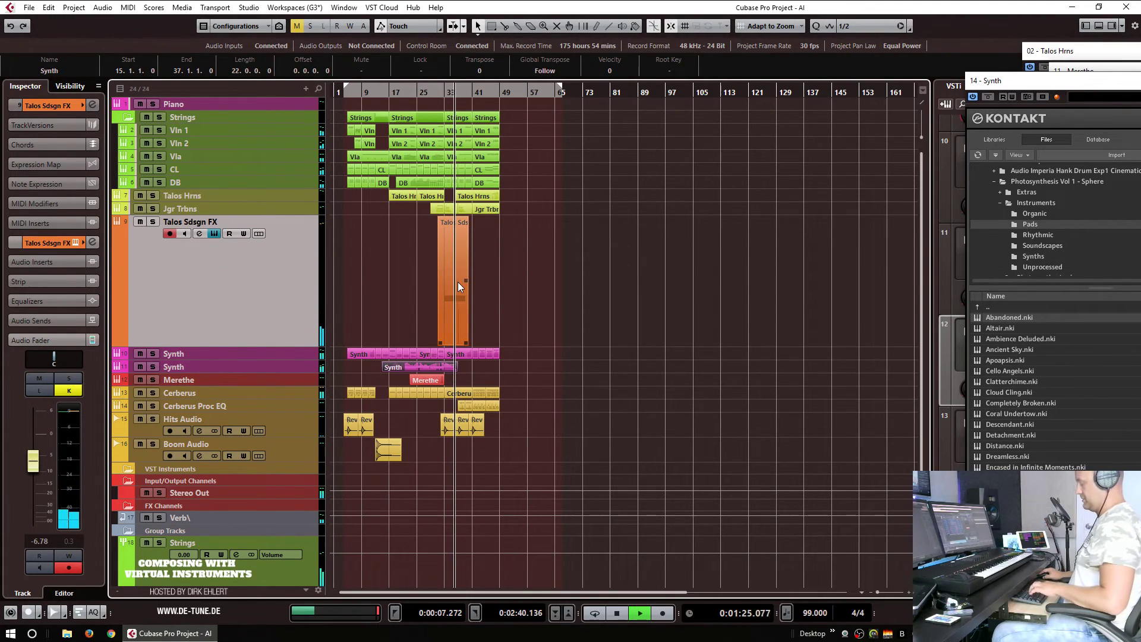
{"action": "key", "text": "h"}
{"action": "key", "text": "h"}
{"action": "key", "text": "h"}
{"action": "key", "text": "h"}
{"action": "key", "text": "h"}
{"action": "key", "text": "h"}
{"action": "key", "text": "h"}
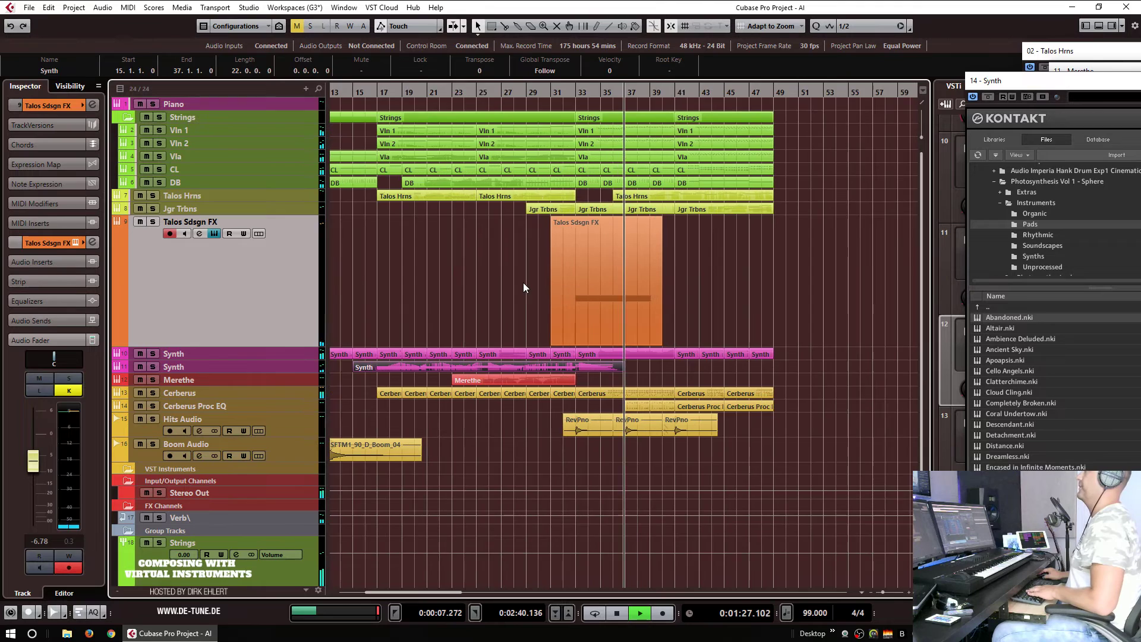
{"action": "key", "text": "g"}
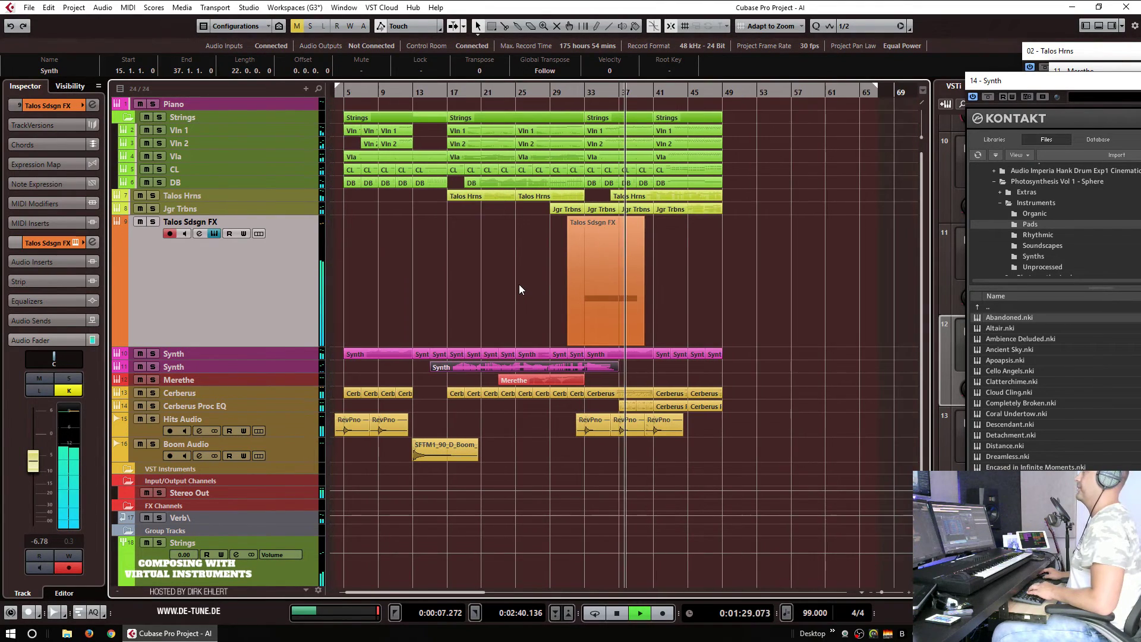
{"action": "left_click", "coordinate": [592, 309]}
{"action": "left_click", "coordinate": [647, 307]}
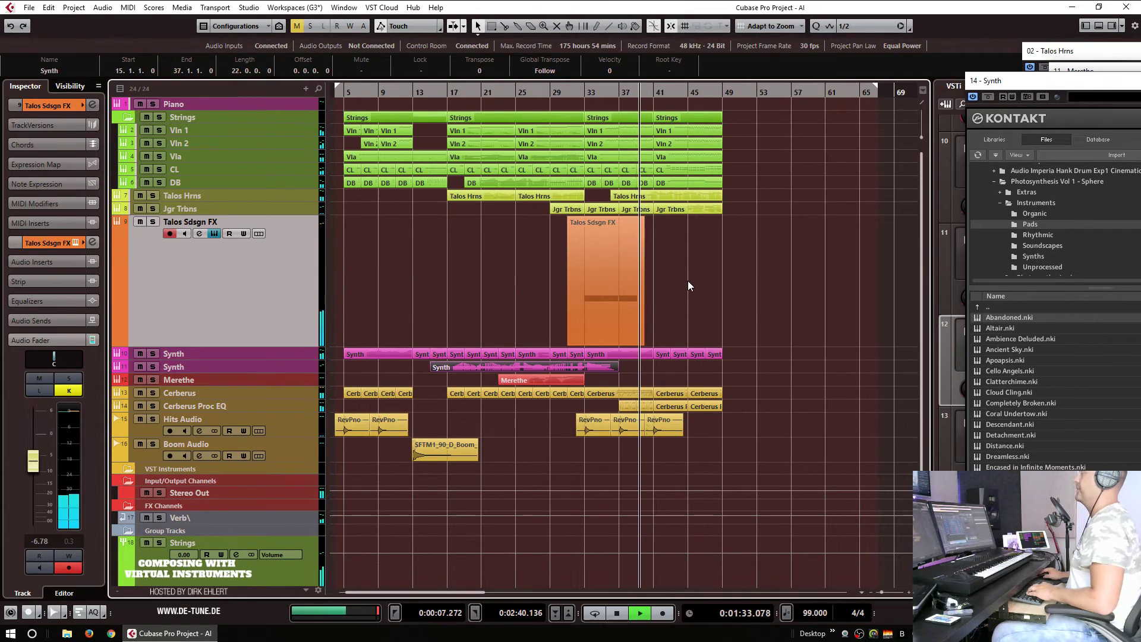
{"action": "left_click", "coordinate": [633, 326]}
{"action": "left_click", "coordinate": [623, 346]}
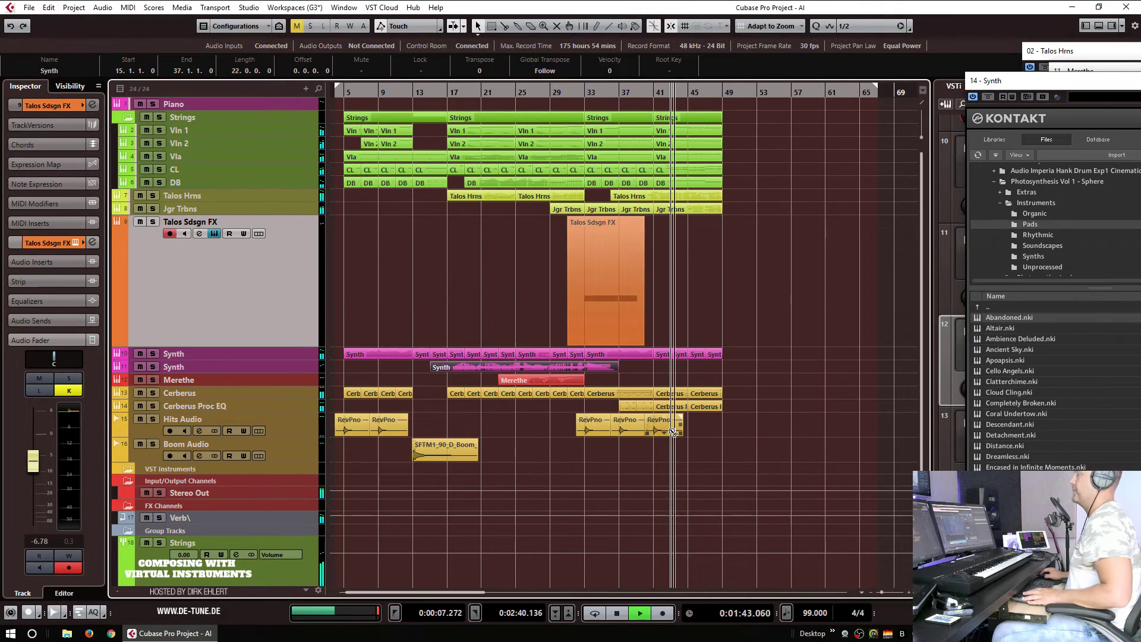
Step: Copy the last RevPno hit on the Hits Audio track to bar 44
{"action": "left_click_drag", "start_coordinate": [672, 432], "coordinate": [704, 427]}
{"action": "key", "text": "h"}
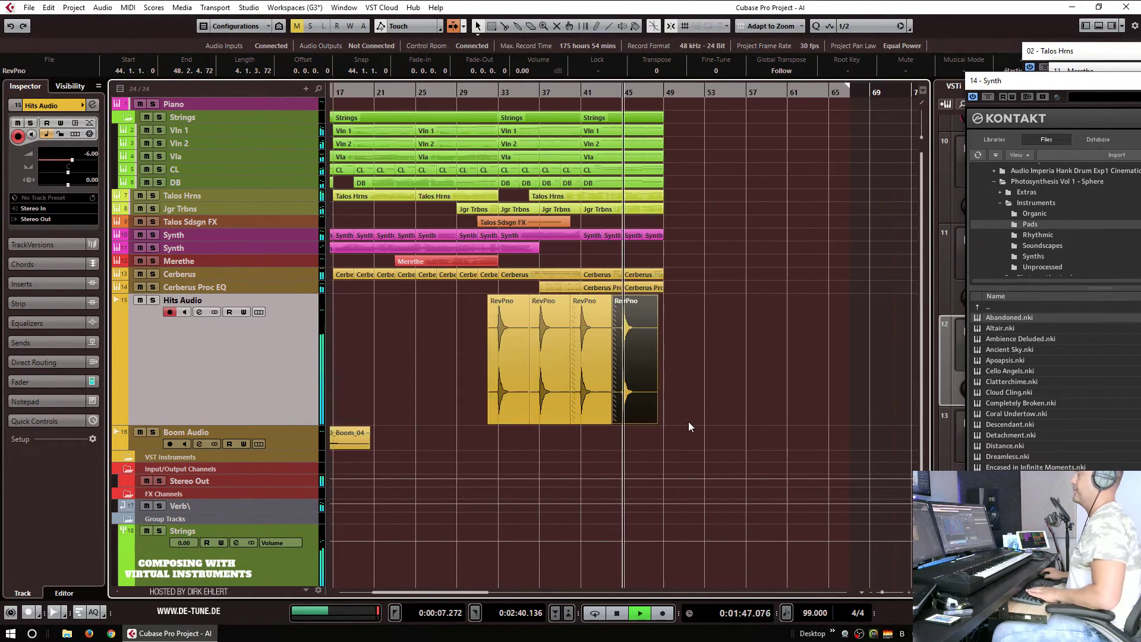
{"action": "key", "text": "h"}
{"action": "key", "text": "h"}
{"action": "mouse_move", "coordinate": [593, 420]}
{"action": "left_mouse_down"}
{"action": "mouse_move", "coordinate": [609, 421]}
{"action": "mouse_move", "coordinate": [585, 421]}
{"action": "left_mouse_up"}
{"action": "key", "text": "g"}
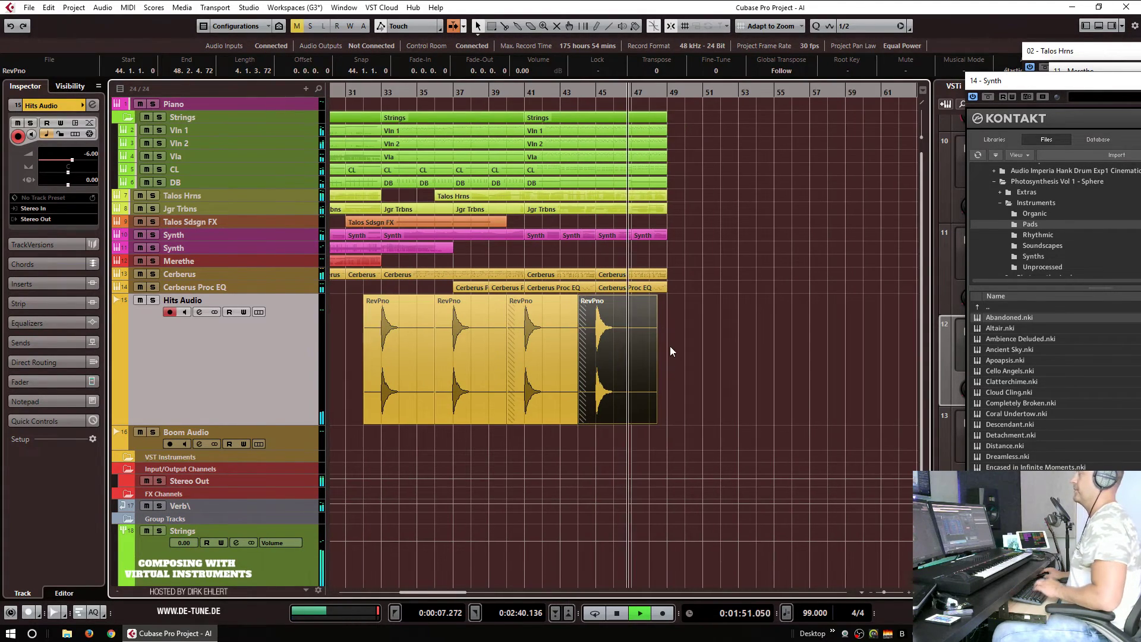
Step: Copy the orchestral, synth and percussion parts of the final section from bar 41 to bar 49 and stop playback
{"action": "left_click_drag", "start_coordinate": [697, 367], "coordinate": [538, 112]}
{"action": "left_click_drag", "start_coordinate": [561, 188], "coordinate": [697, 195]}
{"action": "key", "text": "g"}
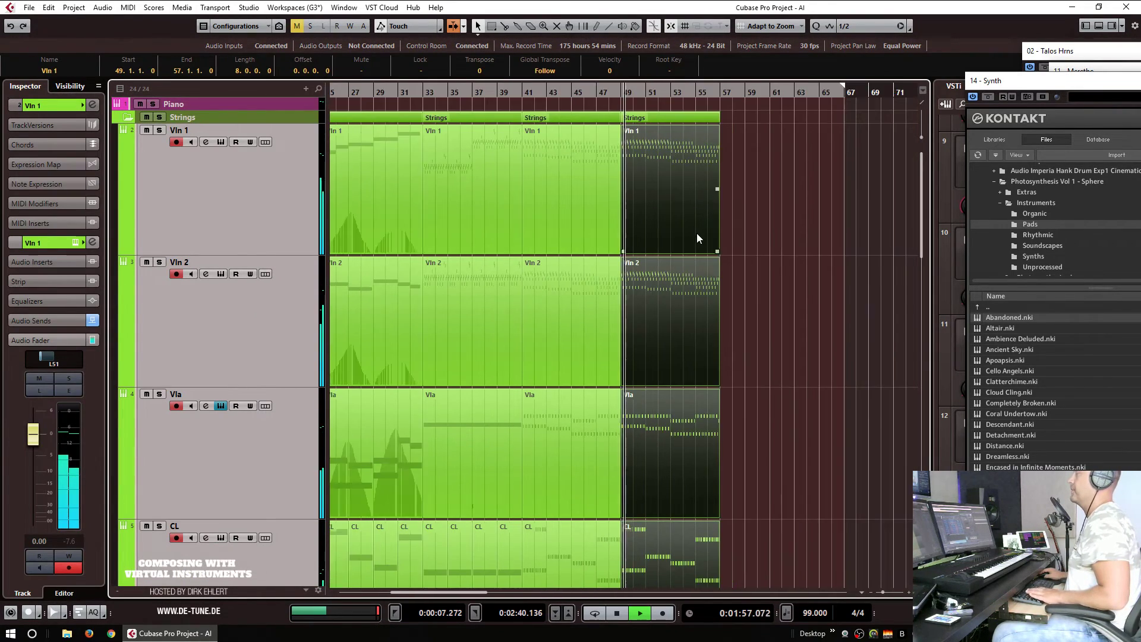
{"action": "key", "text": "g"}
{"action": "left_click", "coordinate": [779, 216]}
{"action": "key", "text": "space"}
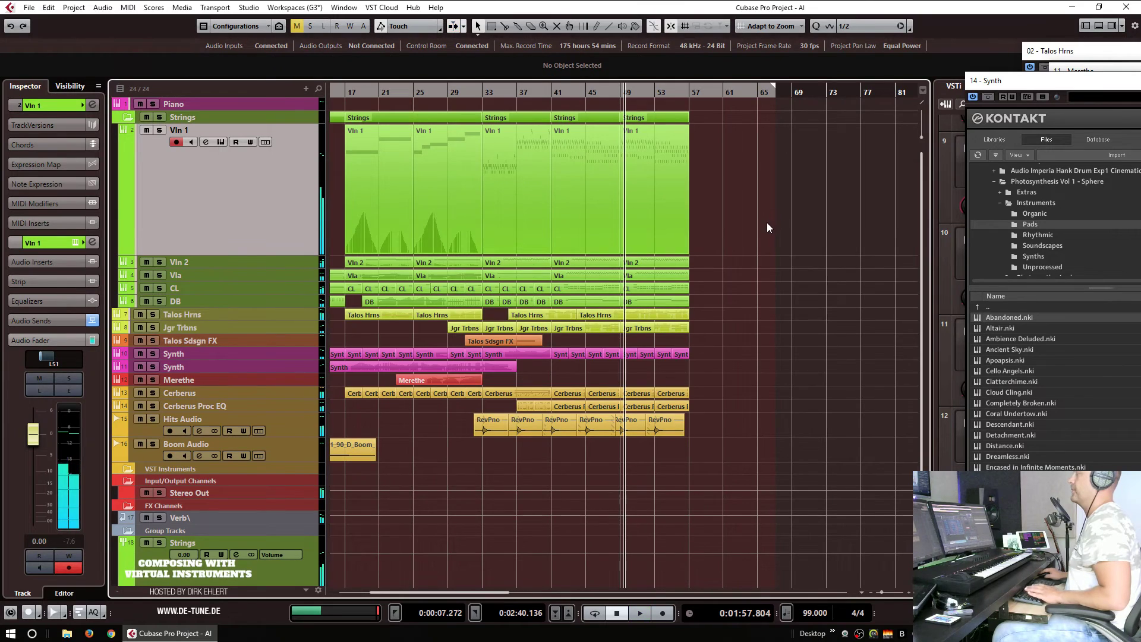
Step: In the last Talos Hrns part, raise the high note at bar 49 to A3 and lower the E3 notes in bars 53 and 54 to D#3
{"action": "double_click", "coordinate": [636, 319]}
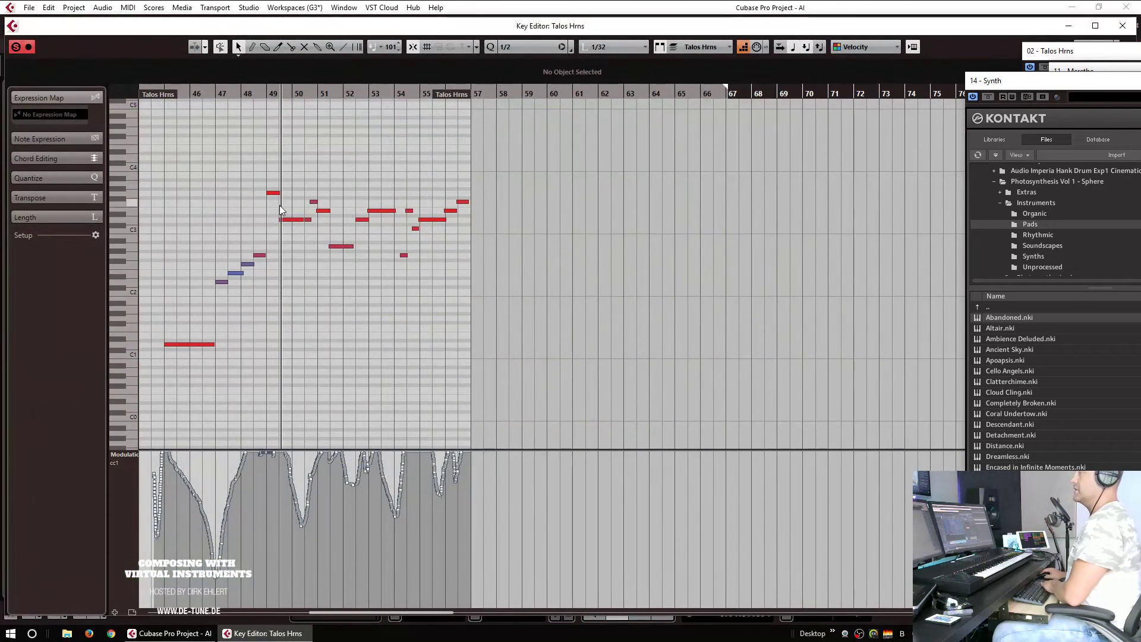
{"action": "key", "text": "h"}
{"action": "key", "text": "h"}
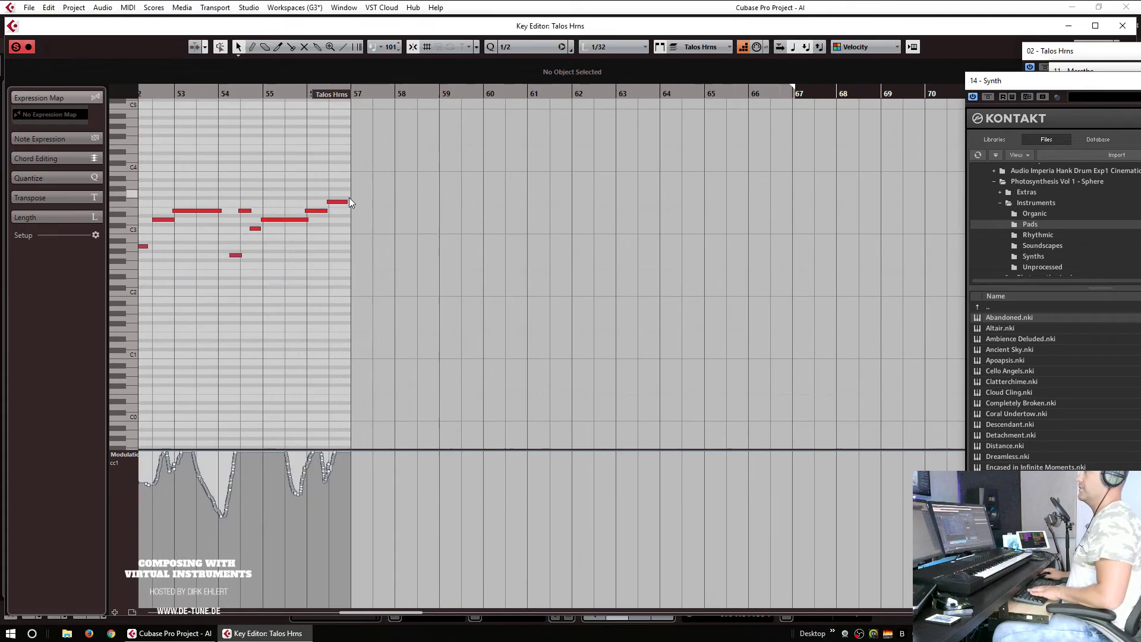
{"action": "key", "text": "h"}
{"action": "scroll", "coordinate": [475, 226], "scroll_direction": "left", "scroll_amount": 5}
{"action": "left_click_drag", "start_coordinate": [358, 175], "coordinate": [407, 231]}
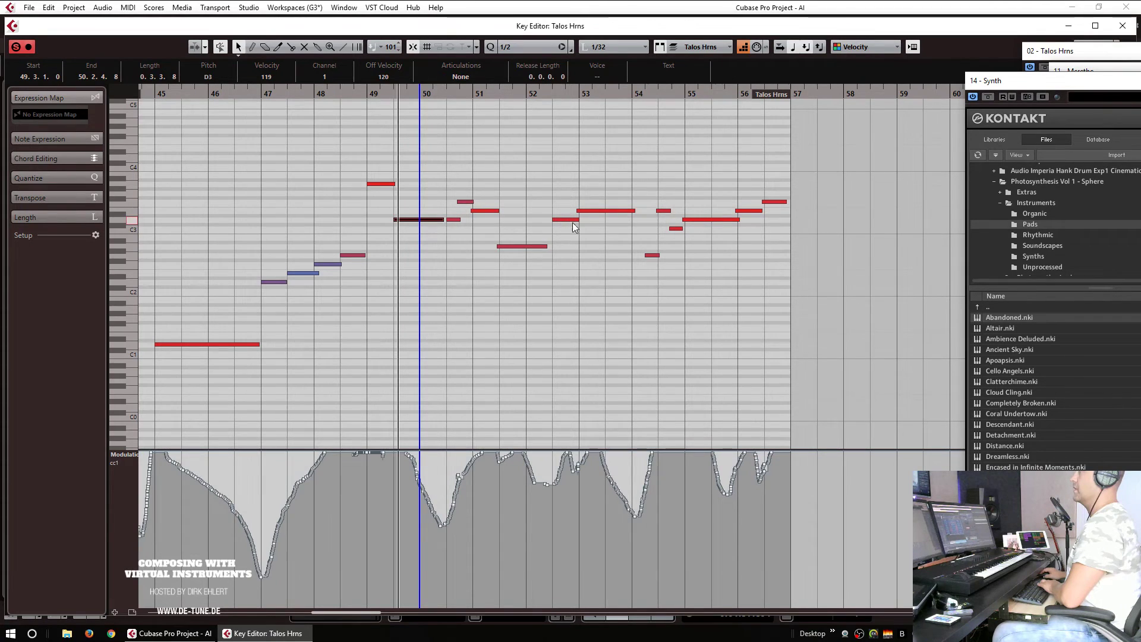
{"action": "left_click", "coordinate": [605, 210]}
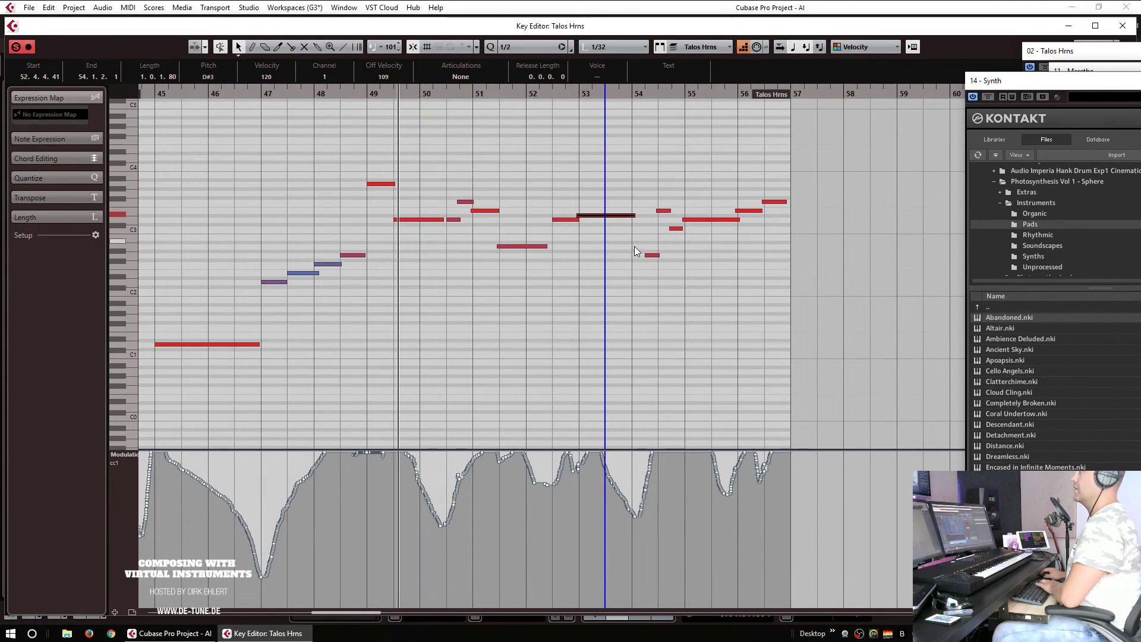
{"action": "left_click", "coordinate": [658, 210]}
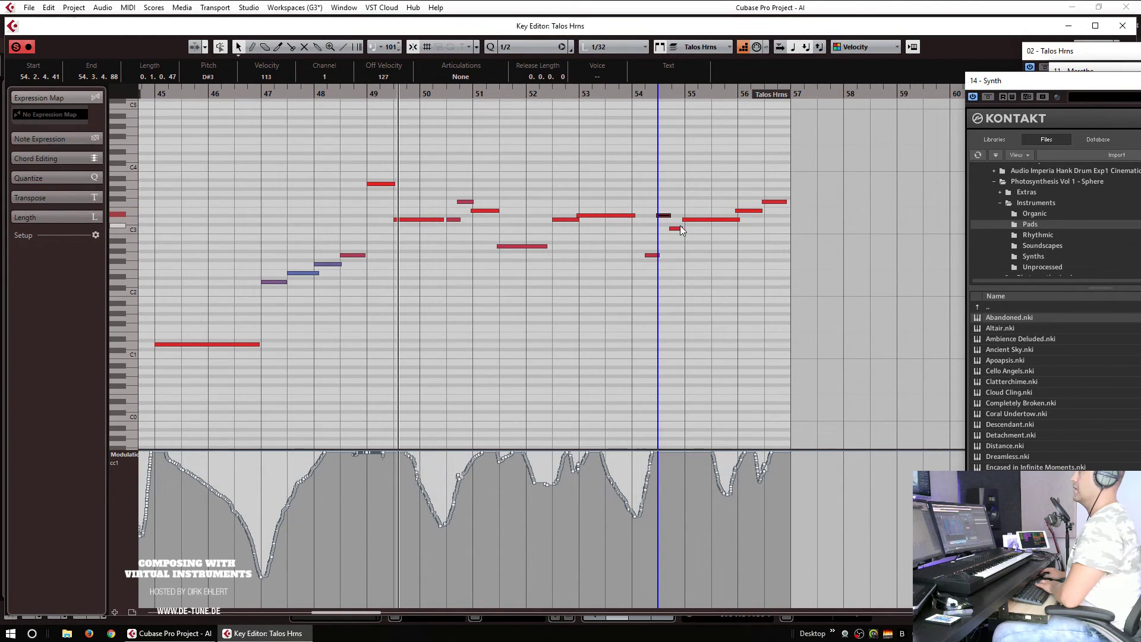
Step: Delete the final note of the Talos Hrns part, lengthen the preceding note to the part's end, and close the editor
{"action": "left_click", "coordinate": [772, 201]}
{"action": "key", "text": "Delete"}
{"action": "left_click_drag", "start_coordinate": [761, 213], "coordinate": [785, 214]}
{"action": "key", "text": "Return"}
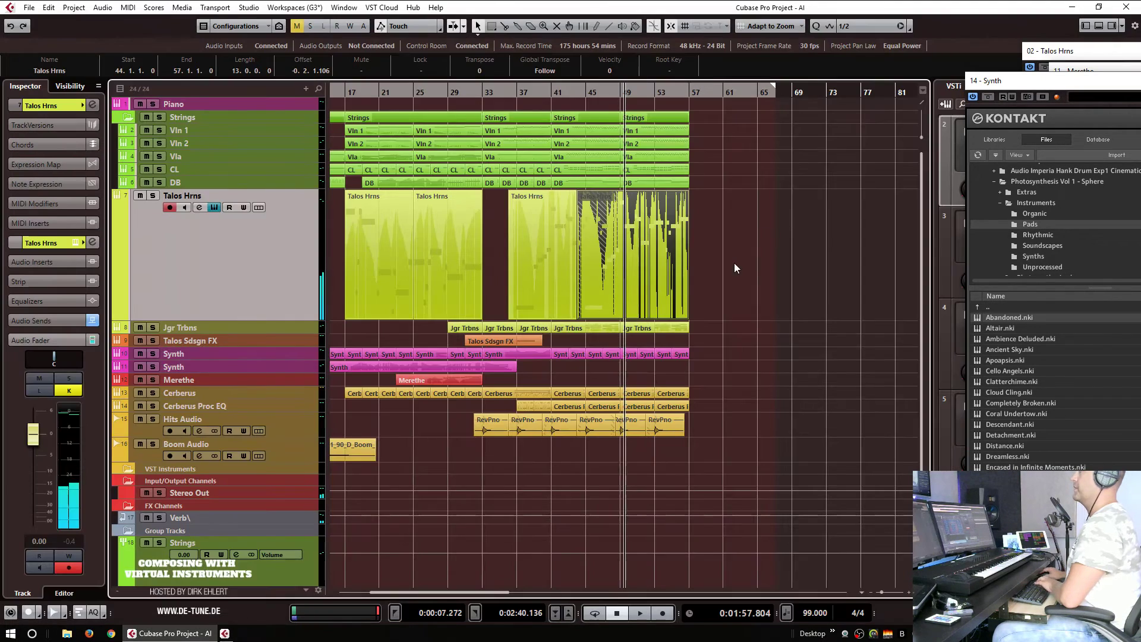
Step: In the last Vln 1 part, lower the two middle note rows of bars 51–52 by two semitones and raise all notes of bars 53–54 by three
{"action": "double_click", "coordinate": [652, 133]}
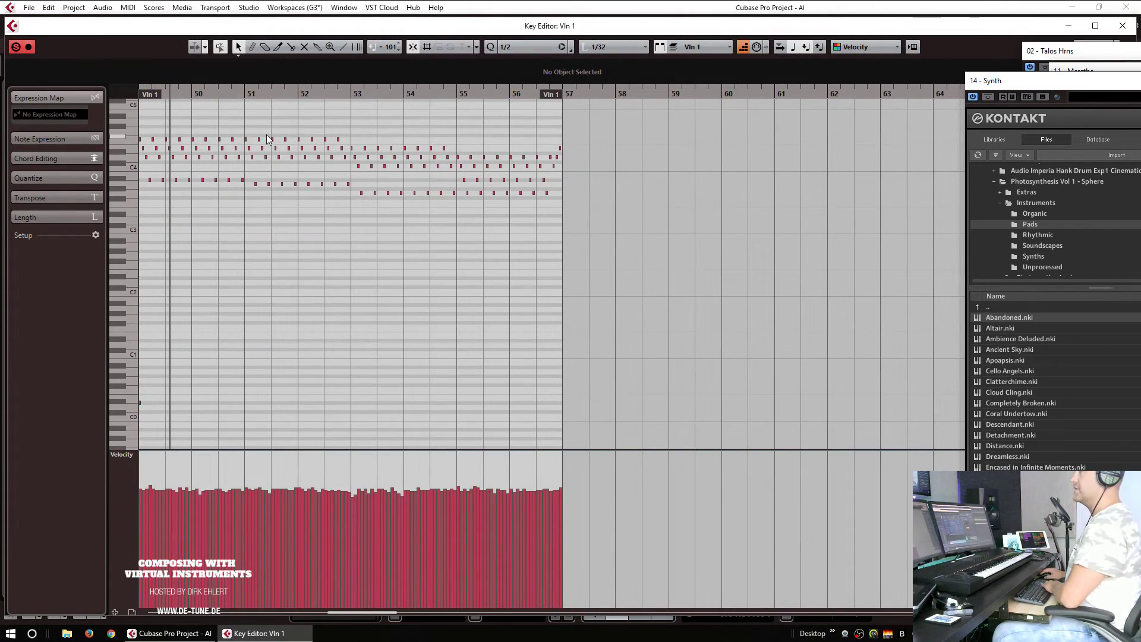
{"action": "left_click_drag", "start_coordinate": [247, 144], "coordinate": [345, 162]}
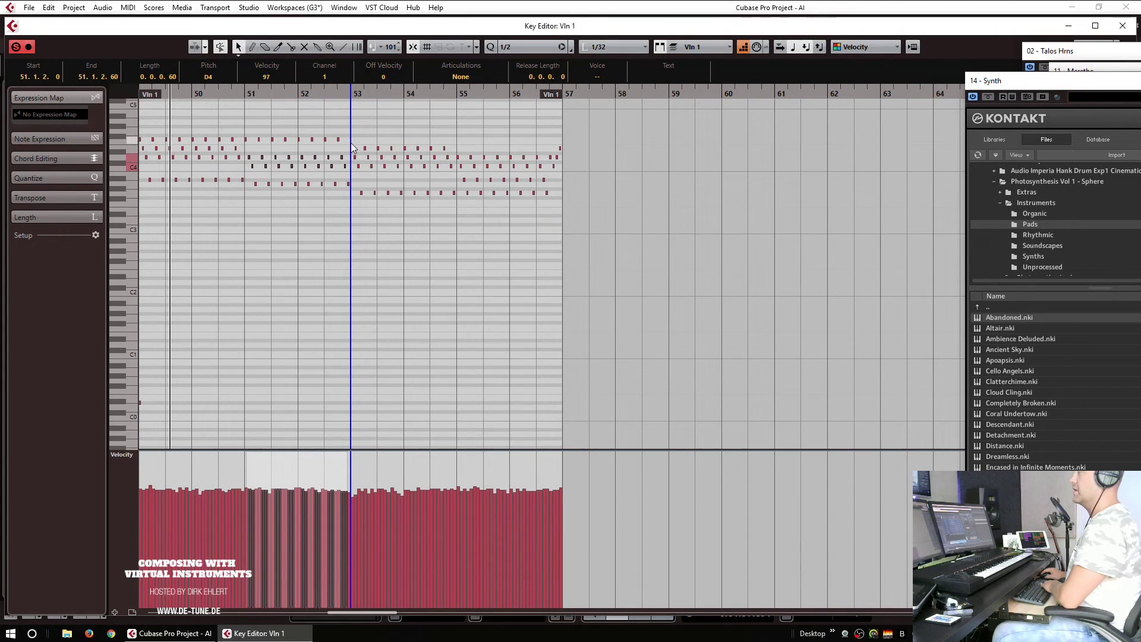
{"action": "left_click", "coordinate": [394, 152]}
{"action": "left_click_drag", "start_coordinate": [453, 190], "coordinate": [454, 201]}
{"action": "key", "text": "Up"}
{"action": "key", "text": "Up"}
{"action": "key", "text": "Up"}
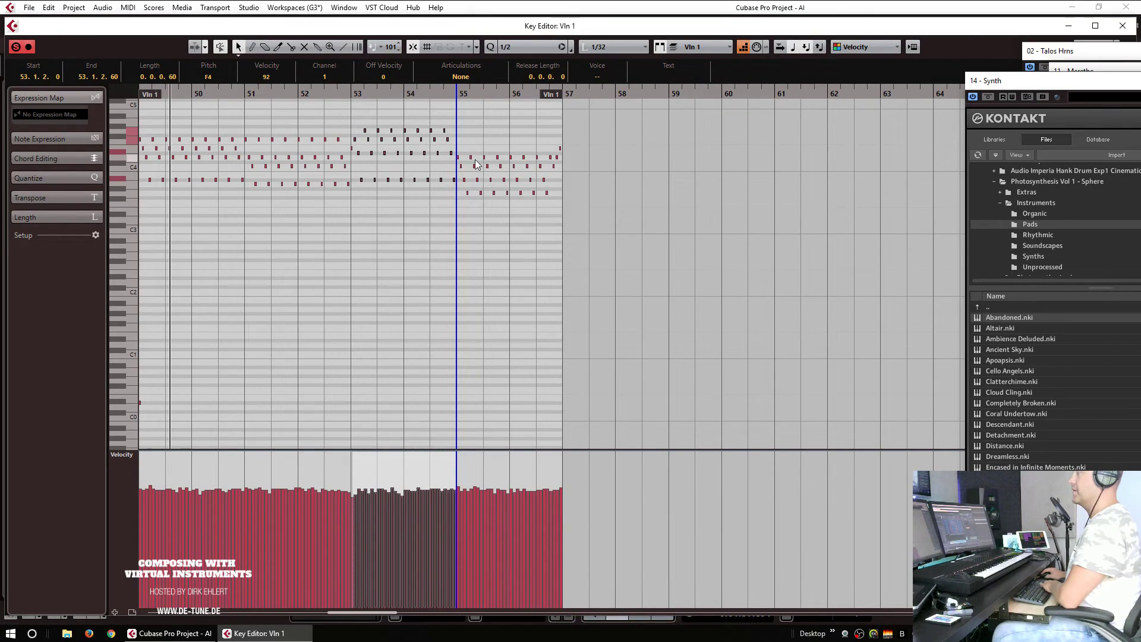
Step: Raise the upper Vln 1 notes of bars 55–56 by two semitones, including the first note of bar 55 to E4
{"action": "left_click_drag", "start_coordinate": [459, 152], "coordinate": [558, 164]}
{"action": "key", "text": "Up"}
{"action": "key", "text": "Up"}
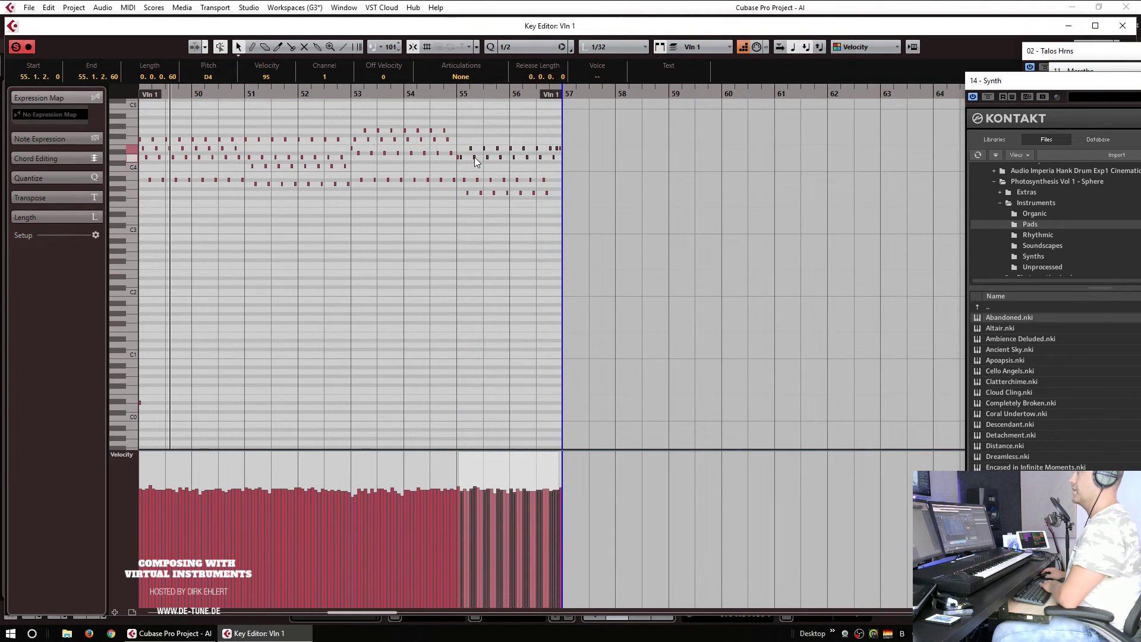
{"action": "left_click", "coordinate": [558, 162]}
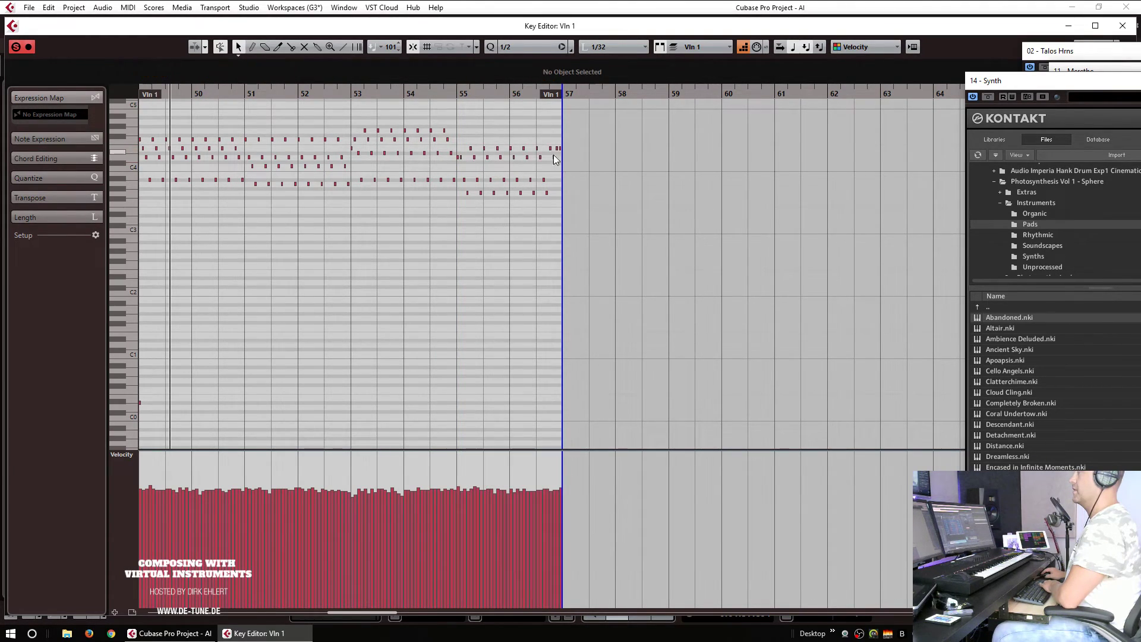
{"action": "double_click", "coordinate": [461, 157], "text": "shift"}
{"action": "left_click", "coordinate": [457, 158]}
{"action": "key", "text": "Up"}
{"action": "key", "text": "Up"}
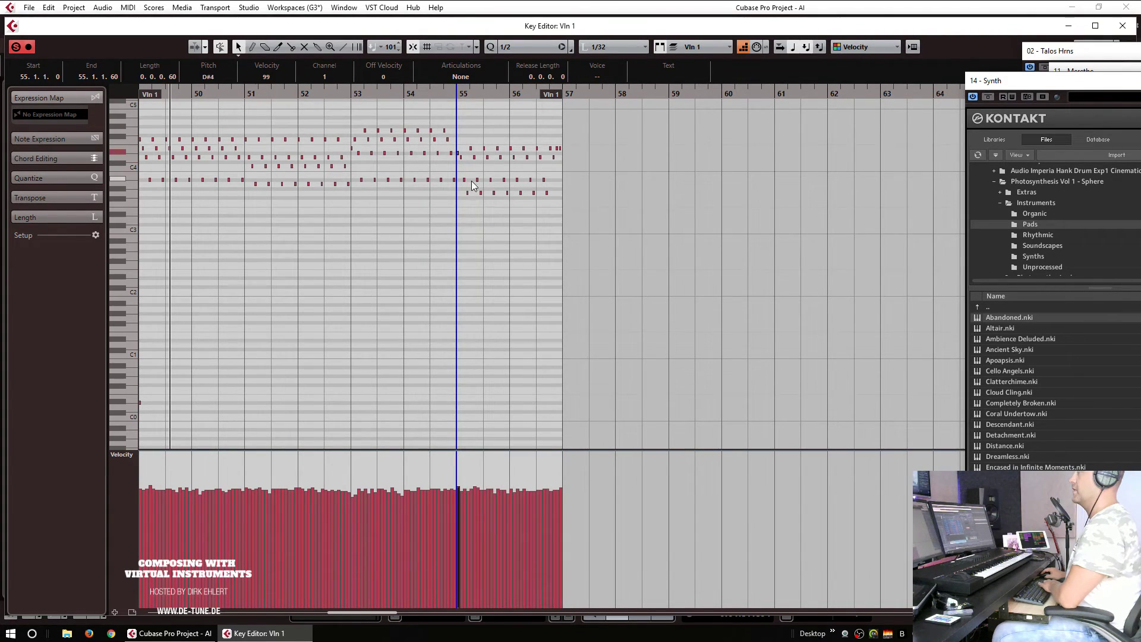
Step: In bars 55–56 of Vln 1, lower the second-lowest row of notes to A3 and the lowest row to E3
{"action": "key", "text": "h"}
{"action": "key", "text": "h"}
{"action": "key", "text": "h"}
{"action": "key", "text": "h"}
{"action": "key", "text": "h"}
{"action": "key", "text": "h"}
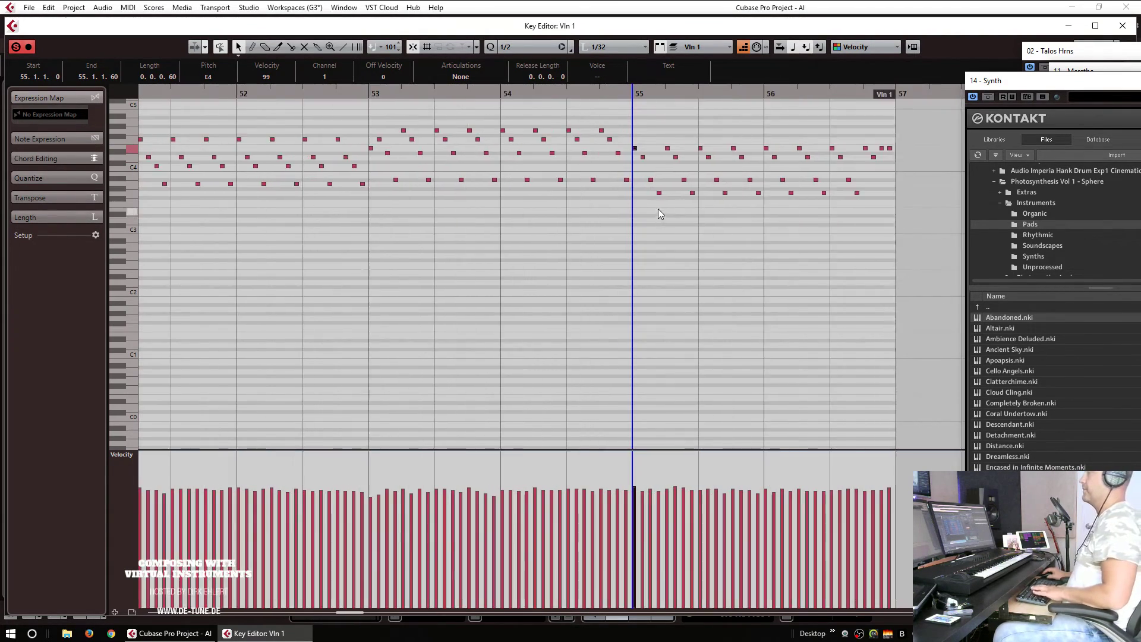
{"action": "left_click_drag", "start_coordinate": [649, 172], "coordinate": [748, 190]}
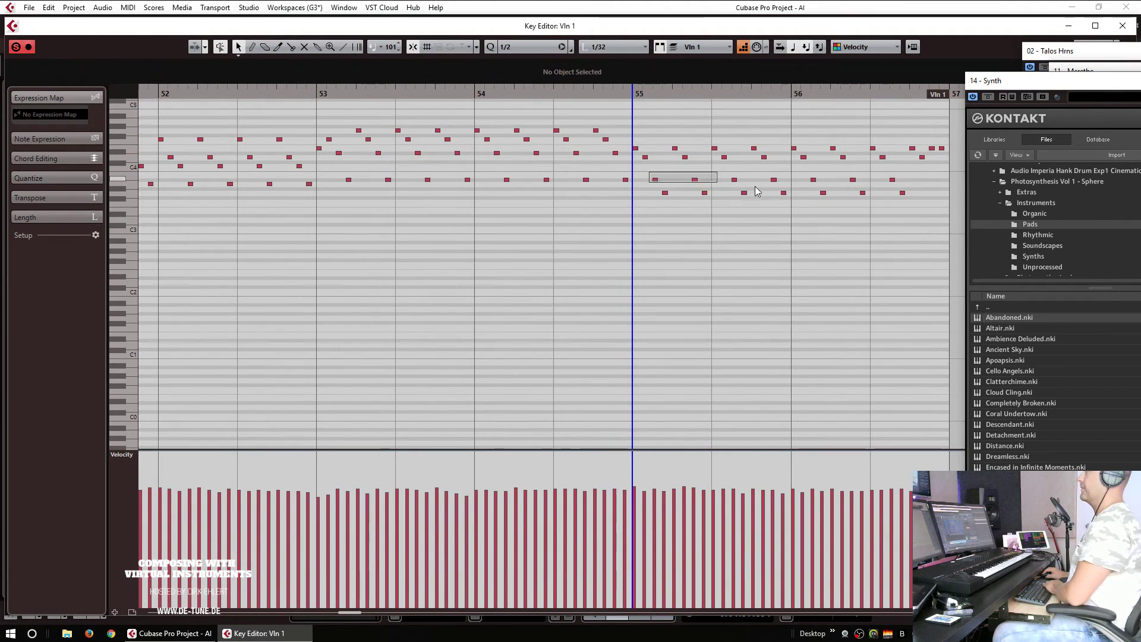
{"action": "left_click_drag", "start_coordinate": [833, 193], "coordinate": [928, 187]}
{"action": "key", "text": "Down"}
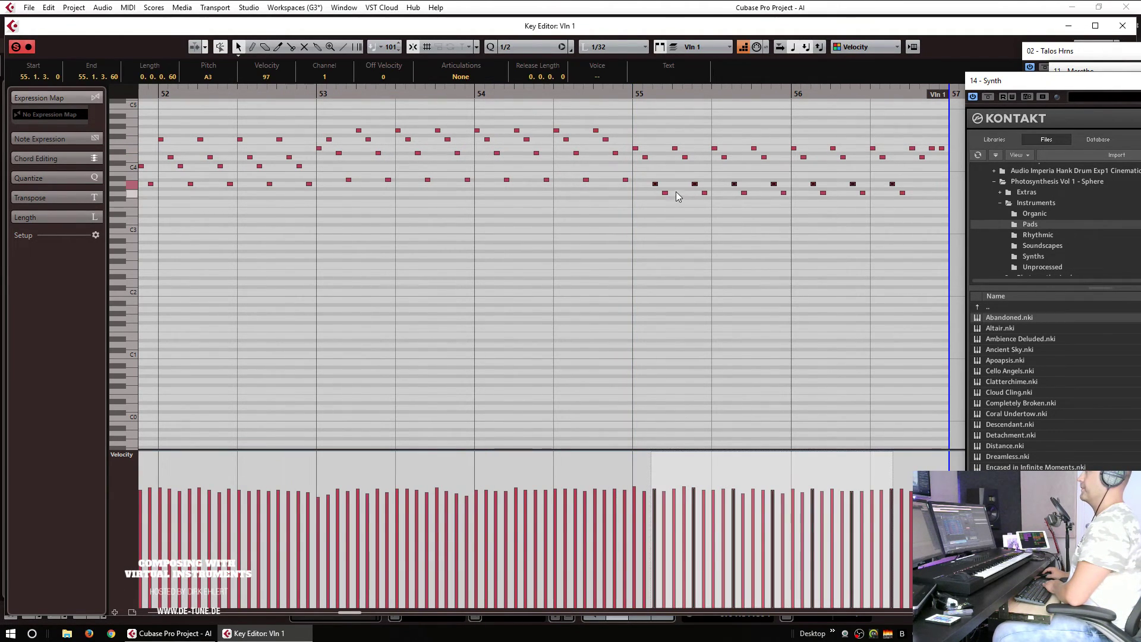
{"action": "left_click_drag", "start_coordinate": [657, 191], "coordinate": [908, 248]}
{"action": "key", "text": "Down"}
{"action": "key", "text": "Down"}
{"action": "key", "text": "Down"}
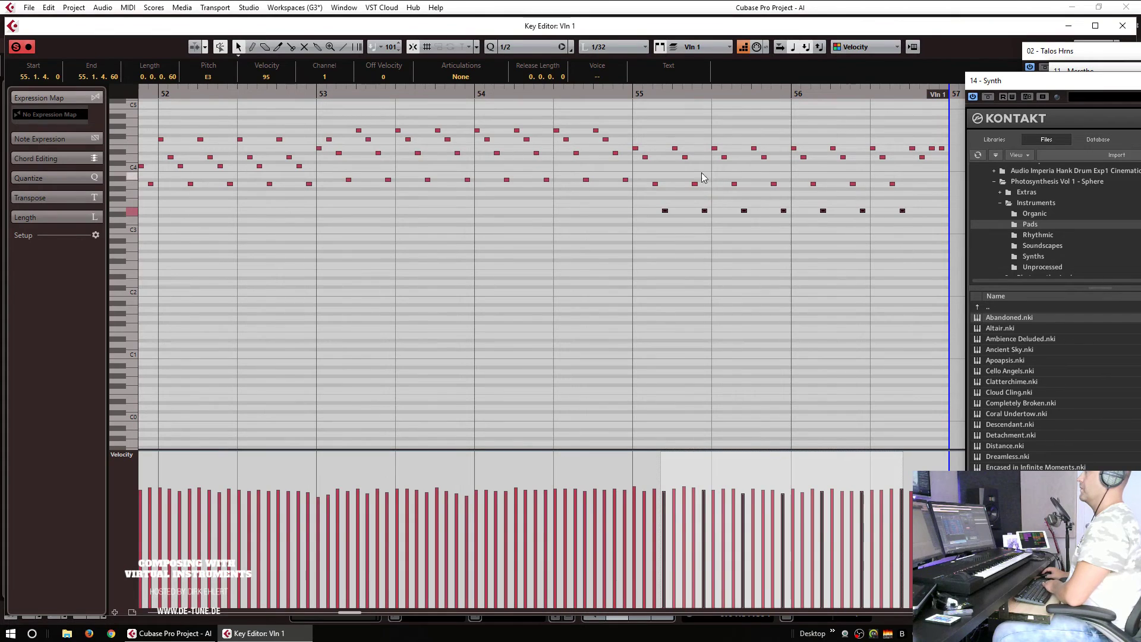
Step: Try the upper Vln 1 notes of bar 55 two semitones lower, then restore their pitch
{"action": "left_click", "coordinate": [636, 135]}
{"action": "left_click_drag", "start_coordinate": [636, 132], "coordinate": [773, 179]}
{"action": "key", "text": "Down"}
{"action": "key", "text": "Down"}
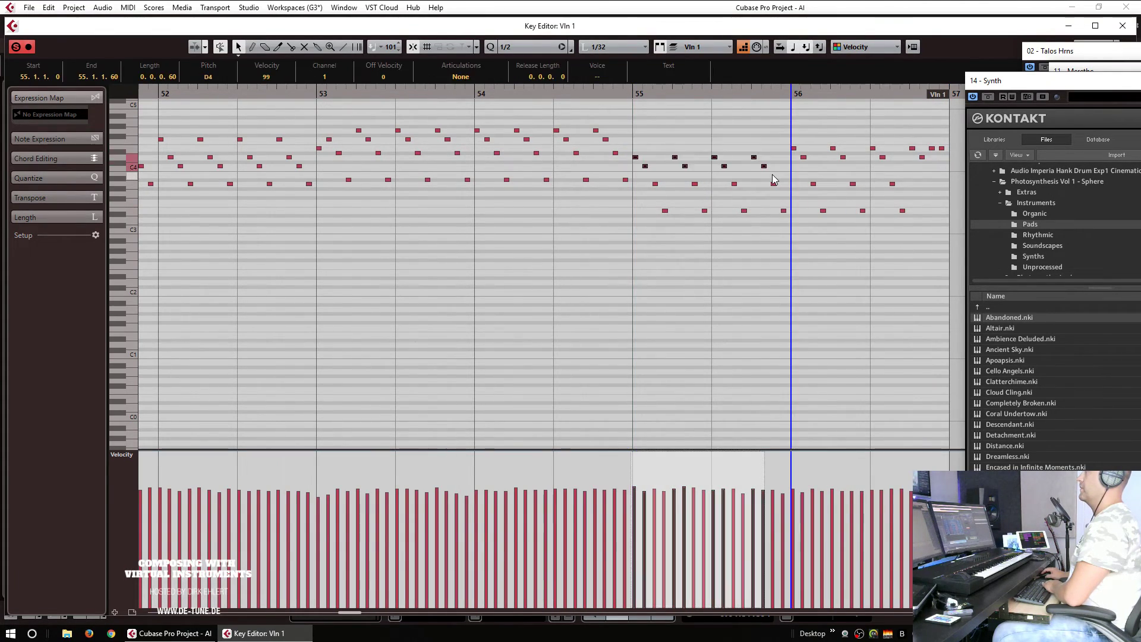
{"action": "key", "text": "Up"}
{"action": "key", "text": "Up"}
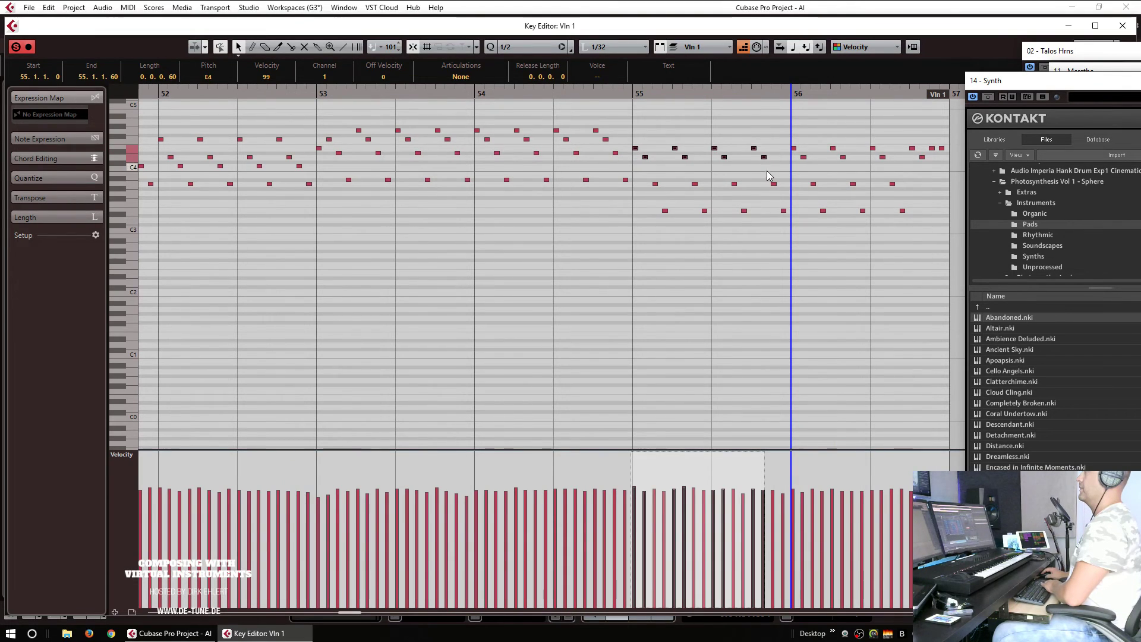
Step: Lower the D4 notes of bar 56 in Vln 1 to C#4 and play back from just before bar 55
{"action": "left_click_drag", "start_coordinate": [797, 162], "coordinate": [945, 163]}
{"action": "key", "text": "Down"}
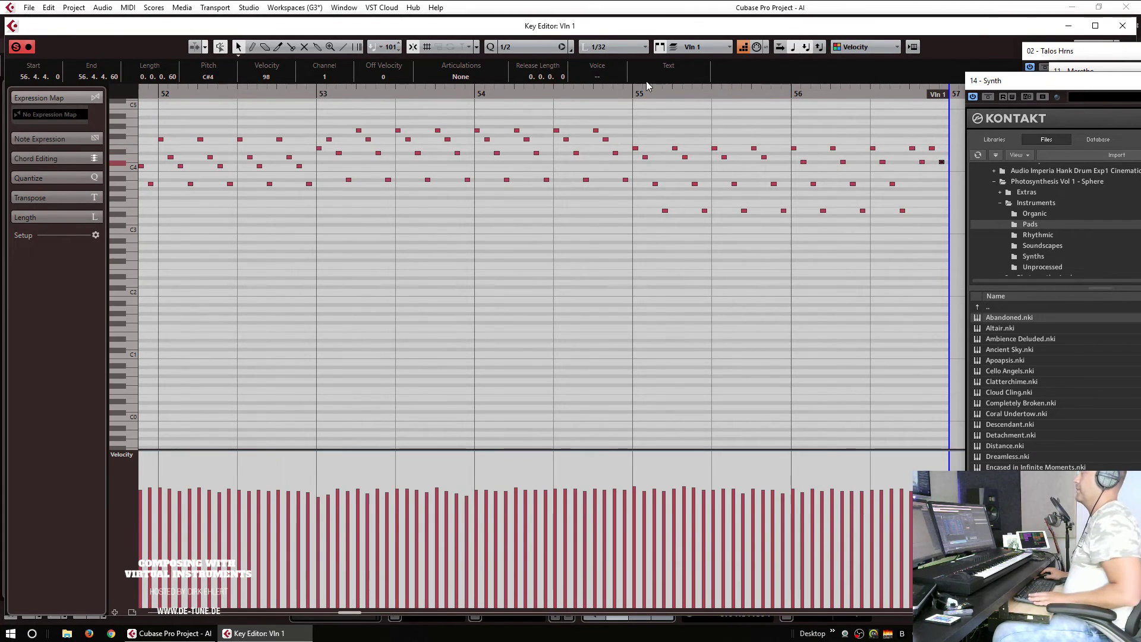
{"action": "double_click", "coordinate": [625, 92]}
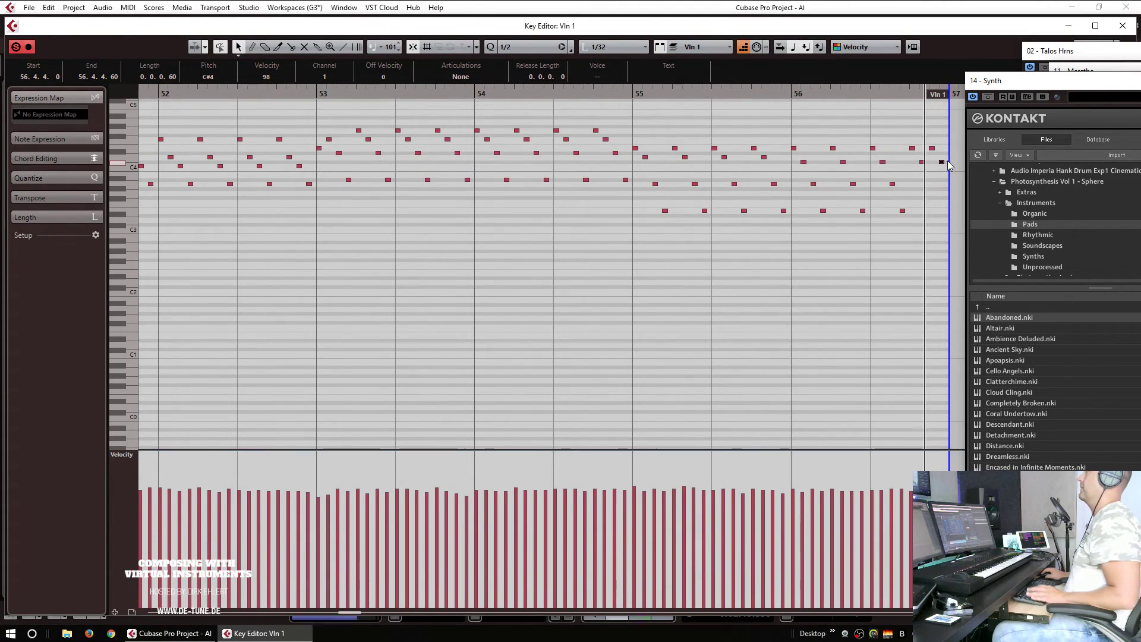
Step: Raise the last two Vln 1 notes of bar 56 by four semitones and close the editor
{"action": "left_click_drag", "start_coordinate": [928, 134], "coordinate": [954, 164]}
{"action": "key", "text": "Up"}
{"action": "key", "text": "Up"}
{"action": "key", "text": "Up"}
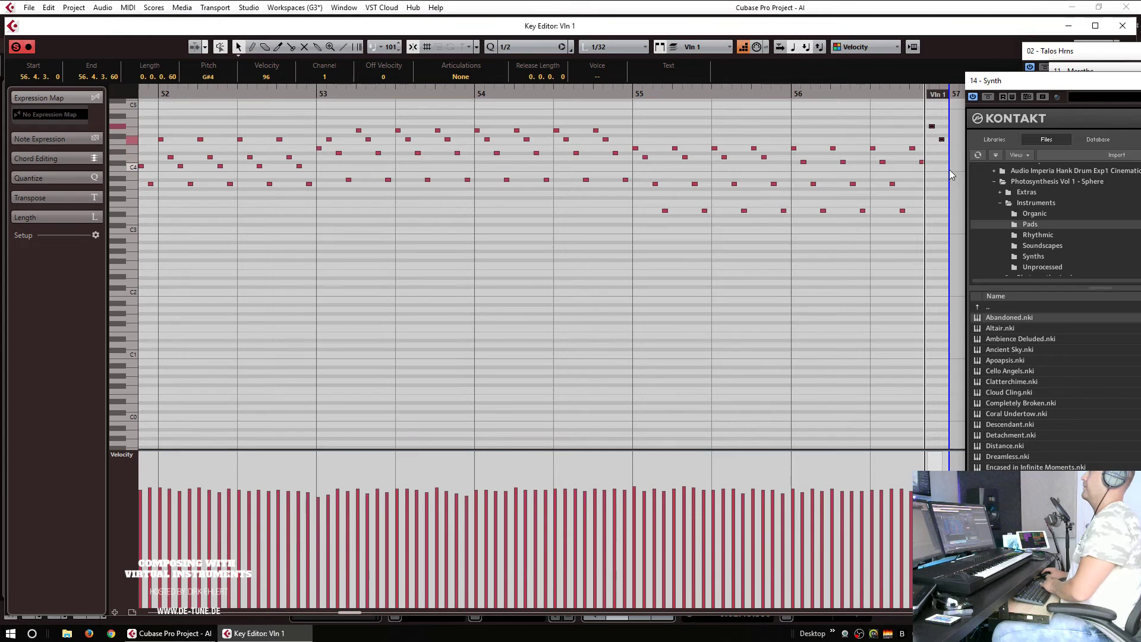
{"action": "key", "text": "Escape"}
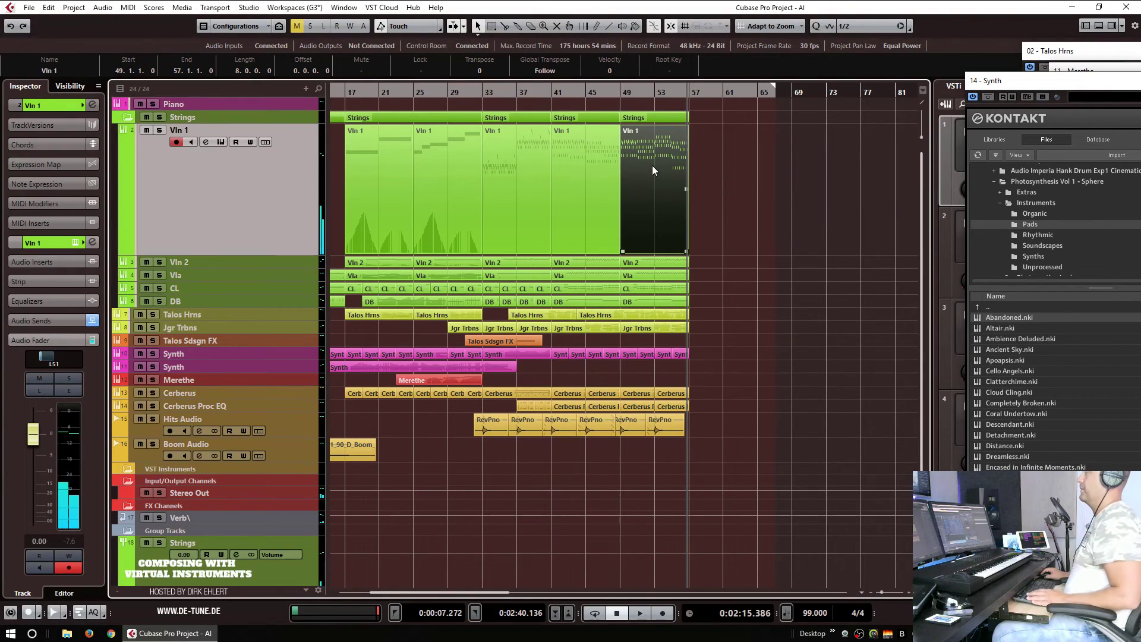
{"action": "left_click", "coordinate": [663, 269]}
{"action": "key", "text": "Delete"}
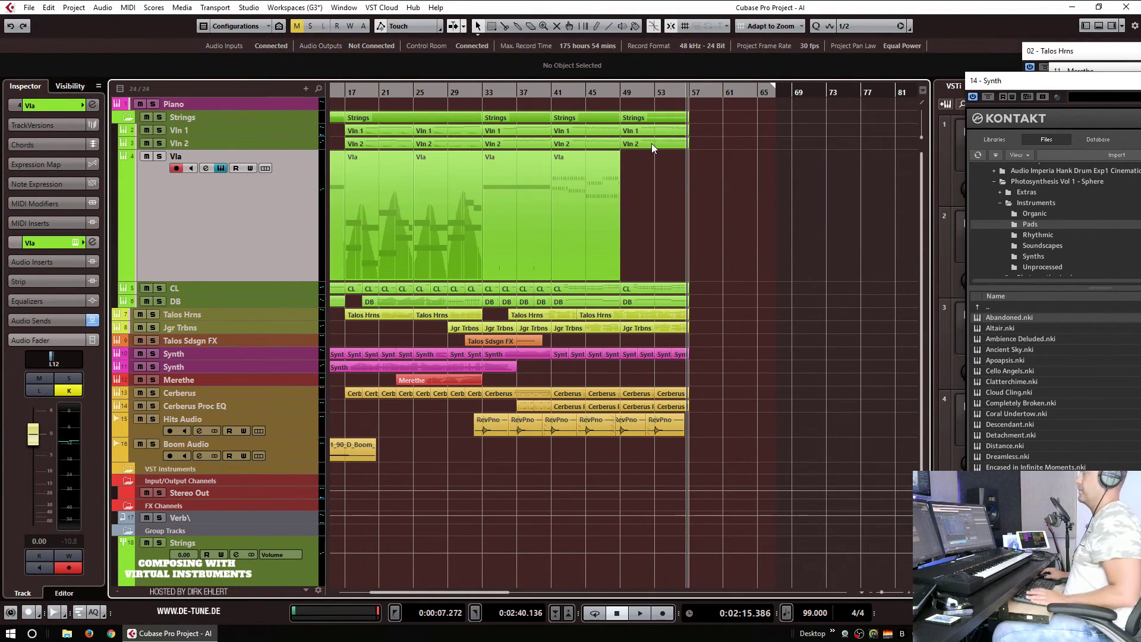
{"action": "key", "text": "ctrl+z"}
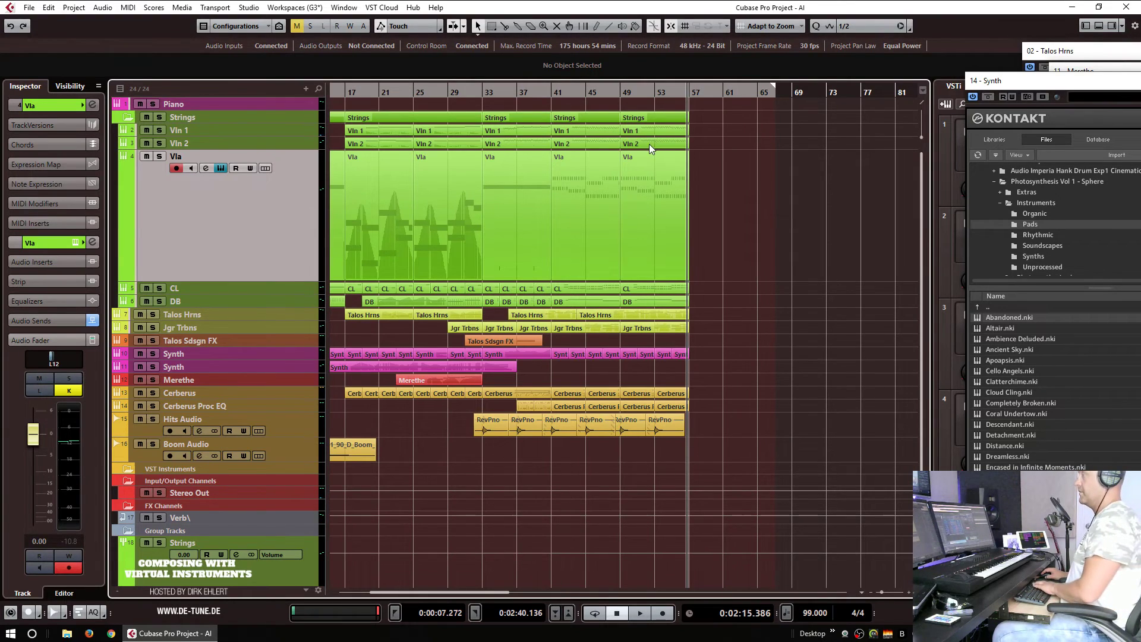
Step: Replace the Vln 2 part at bar 49 with a copy of the edited Vln 1 part
{"action": "left_click", "coordinate": [649, 144]}
{"action": "left_click_drag", "start_coordinate": [650, 147], "coordinate": [645, 270]}
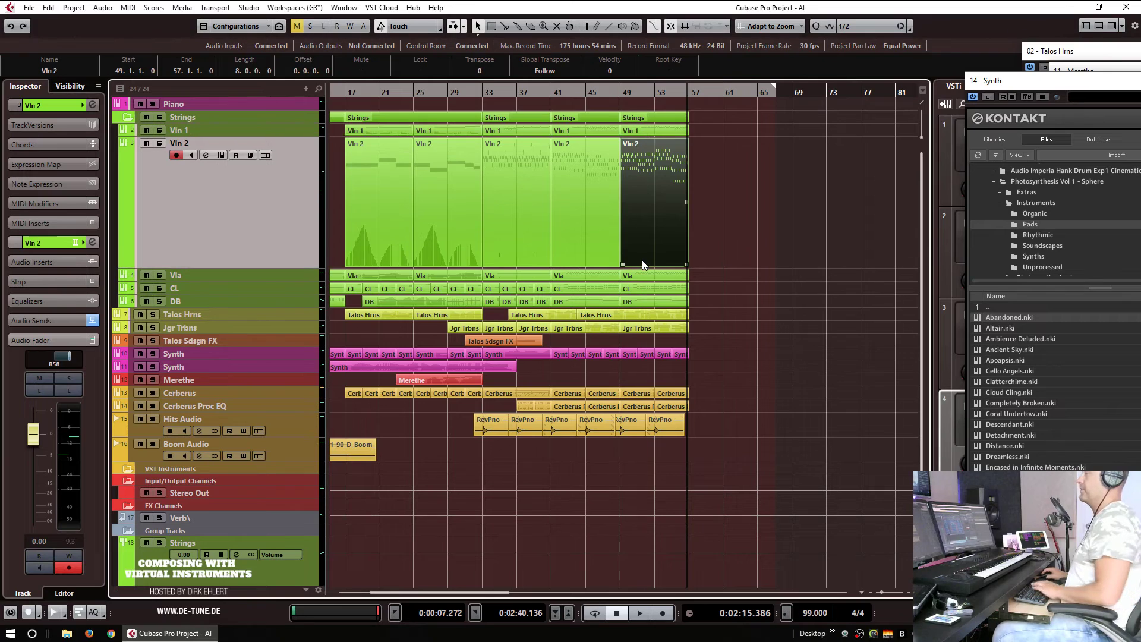
Step: In the last Vla part, lower the upper notes of bars 51–54 by two semitones and raise the lower notes of bars 55–56 by two
{"action": "double_click", "coordinate": [644, 270]}
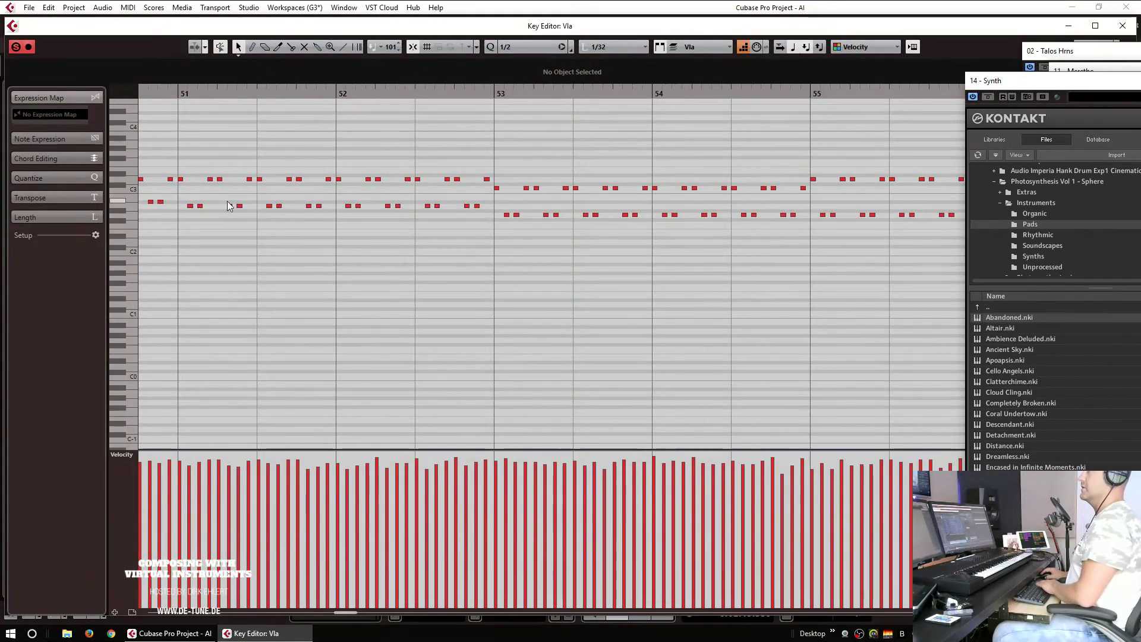
{"action": "scroll", "coordinate": [561, 240], "scroll_direction": "left", "scroll_amount": 7}
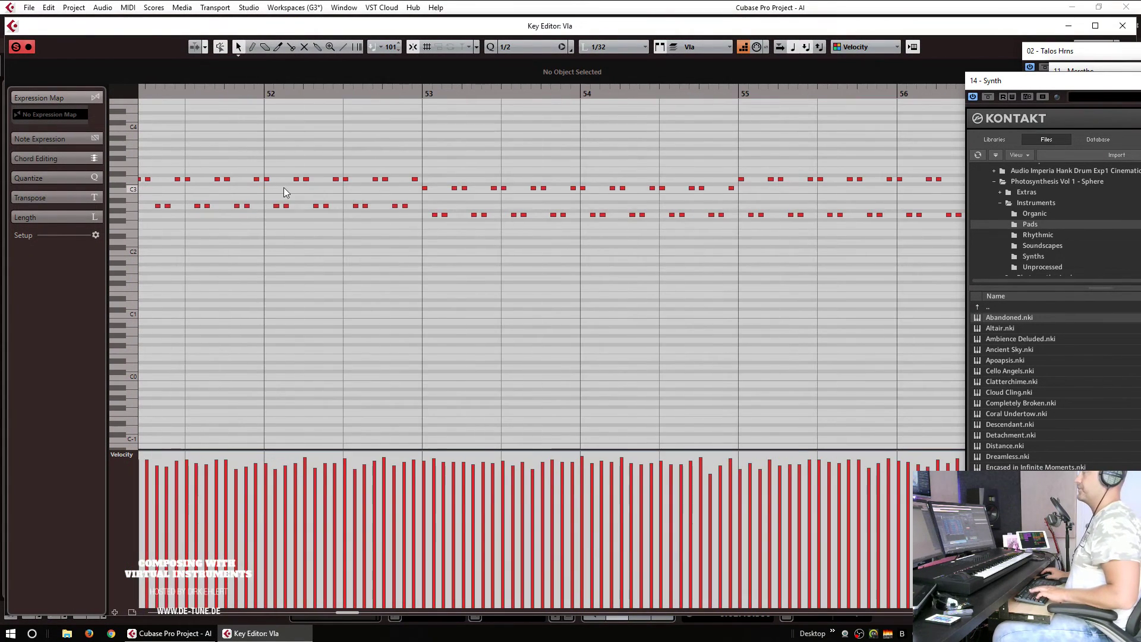
{"action": "key", "text": "g"}
{"action": "key", "text": "g"}
{"action": "key", "text": "g"}
{"action": "key", "text": "g"}
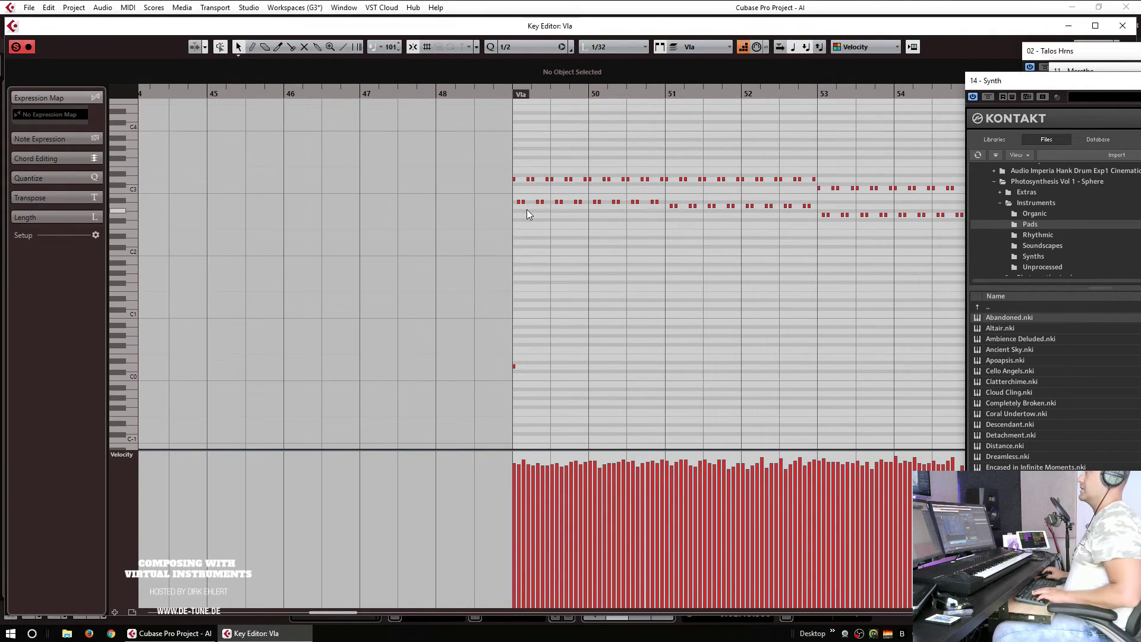
{"action": "scroll", "coordinate": [525, 208], "scroll_direction": "right", "scroll_amount": 2}
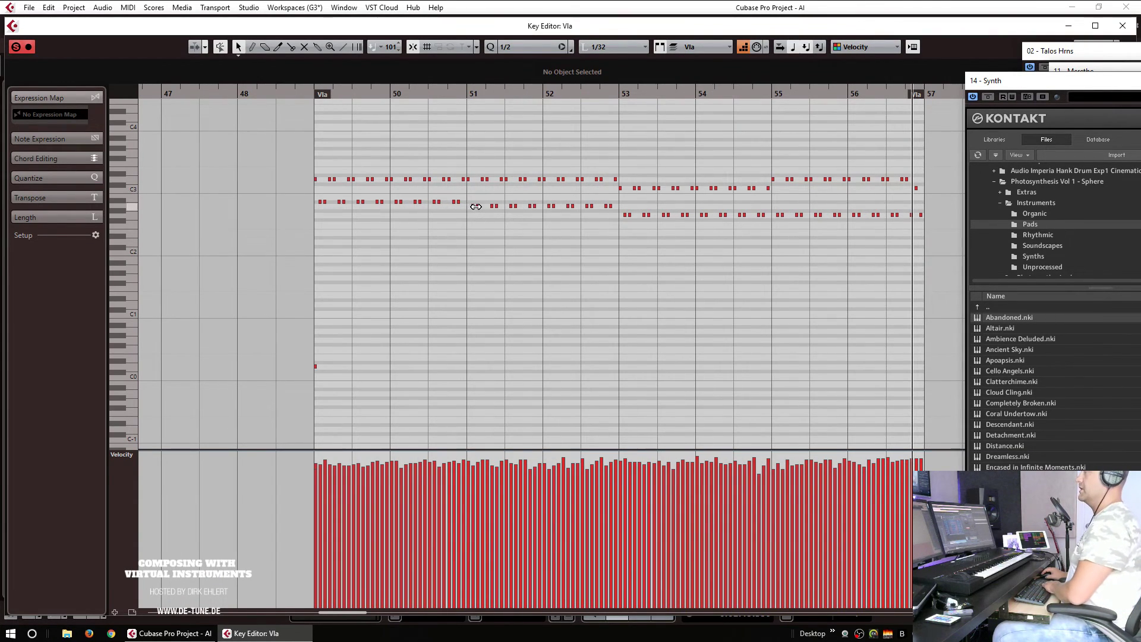
{"action": "left_click_drag", "start_coordinate": [467, 170], "coordinate": [944, 250]}
{"action": "key", "text": "Down"}
{"action": "key", "text": "Up"}
{"action": "key", "text": "Up"}
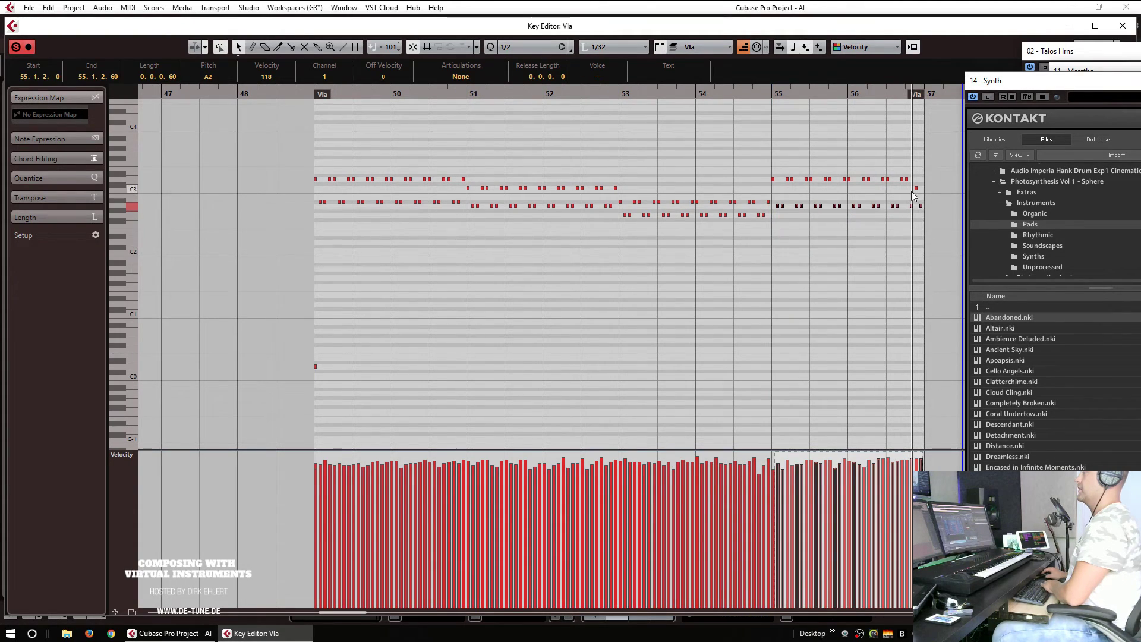
Step: Raise the closing upper notes of the Vla part in bar 56 and close the editor
{"action": "left_click", "coordinate": [915, 189]}
{"action": "key", "text": "Up"}
{"action": "key", "text": "Up"}
{"action": "key", "text": "Up"}
{"action": "key", "text": "Up"}
{"action": "left_click_drag", "start_coordinate": [915, 178], "coordinate": [848, 184]}
{"action": "key", "text": "Up"}
{"action": "key", "text": "Up"}
{"action": "key", "text": "Return"}
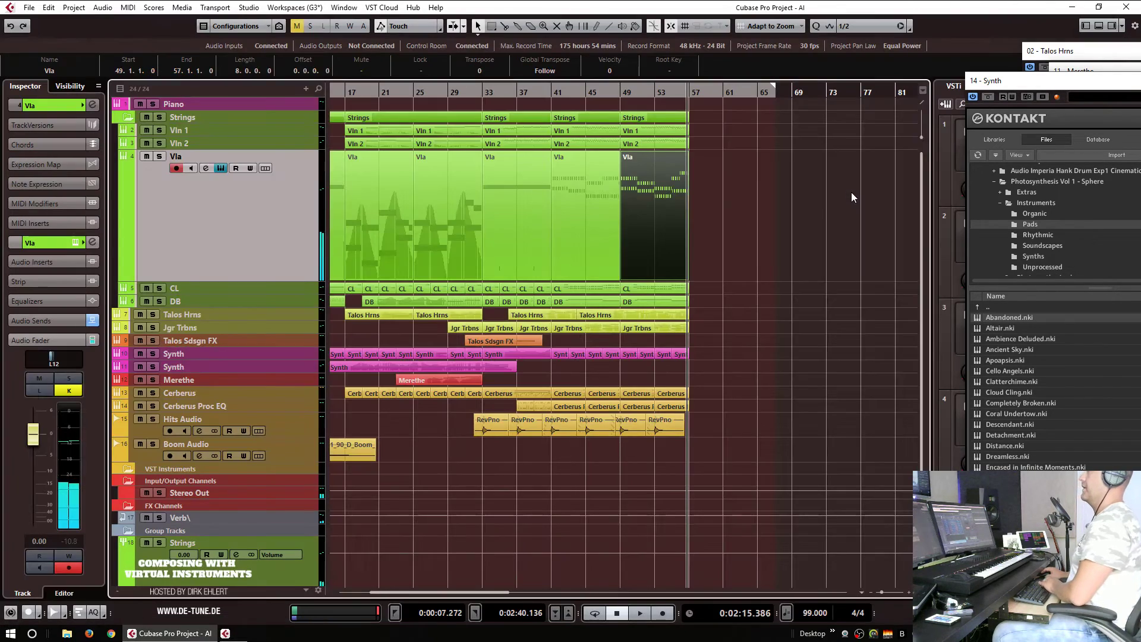
Step: In the CL part starting at bar 49, raise all notes of bars 51–54 by three semitones
{"action": "left_click", "coordinate": [647, 290]}
{"action": "key", "text": "Return"}
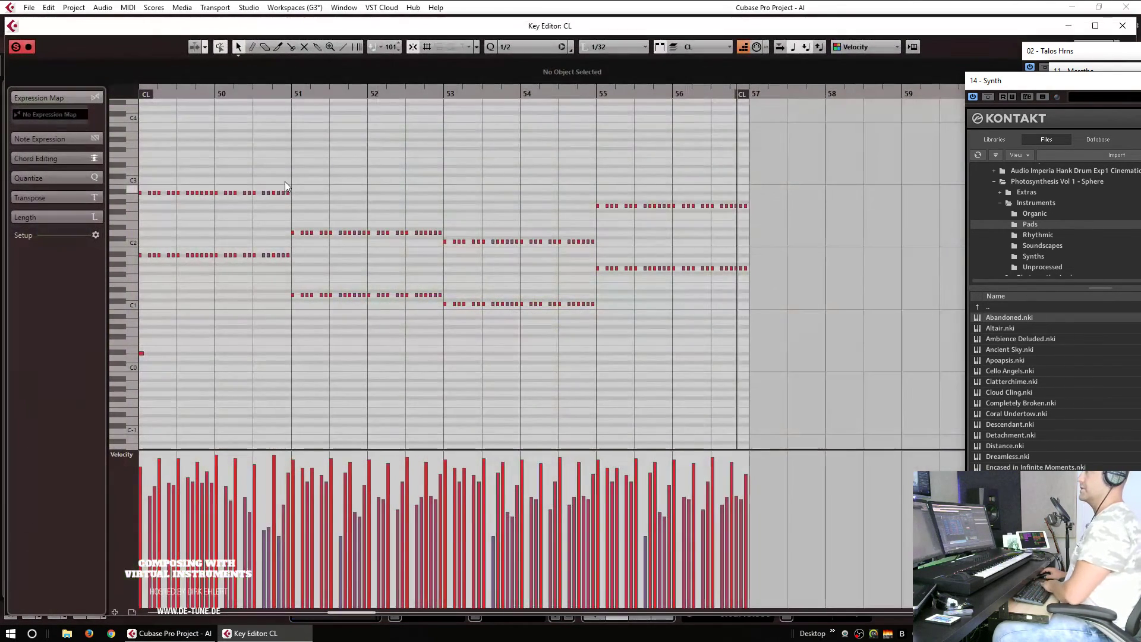
{"action": "left_click_drag", "start_coordinate": [294, 223], "coordinate": [593, 340]}
{"action": "key", "text": "Up"}
{"action": "key", "text": "Up"}
{"action": "key", "text": "Up"}
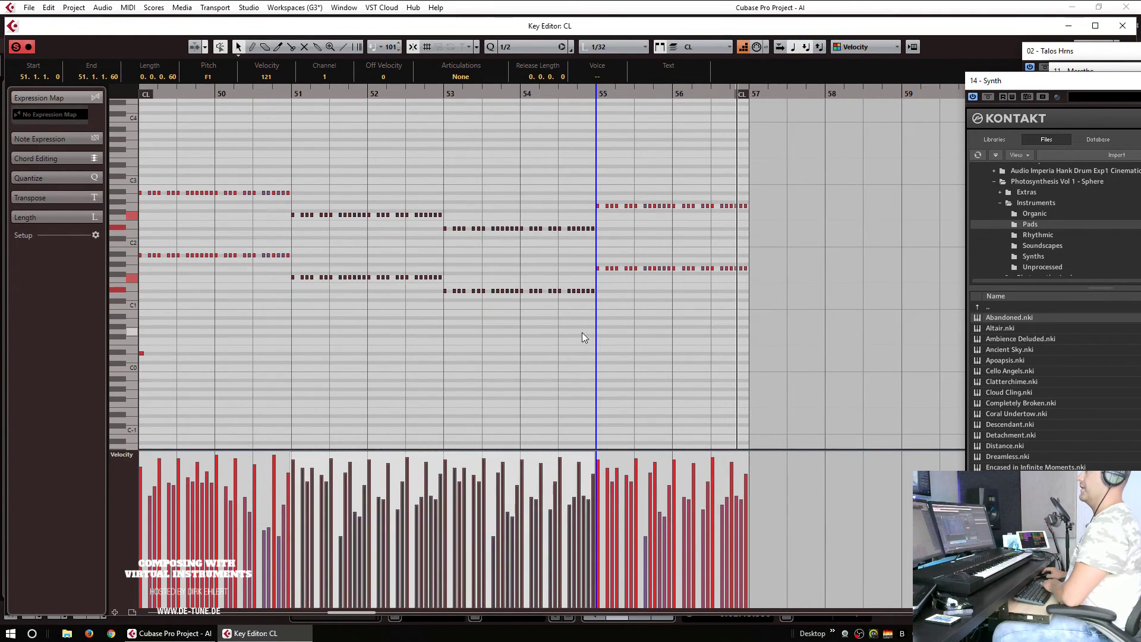
Step: Raise both octaves of the CL notes in bars 55–56 and close the editor
{"action": "left_click_drag", "start_coordinate": [598, 198], "coordinate": [781, 303]}
{"action": "key", "text": "Up"}
{"action": "key", "text": "Return"}
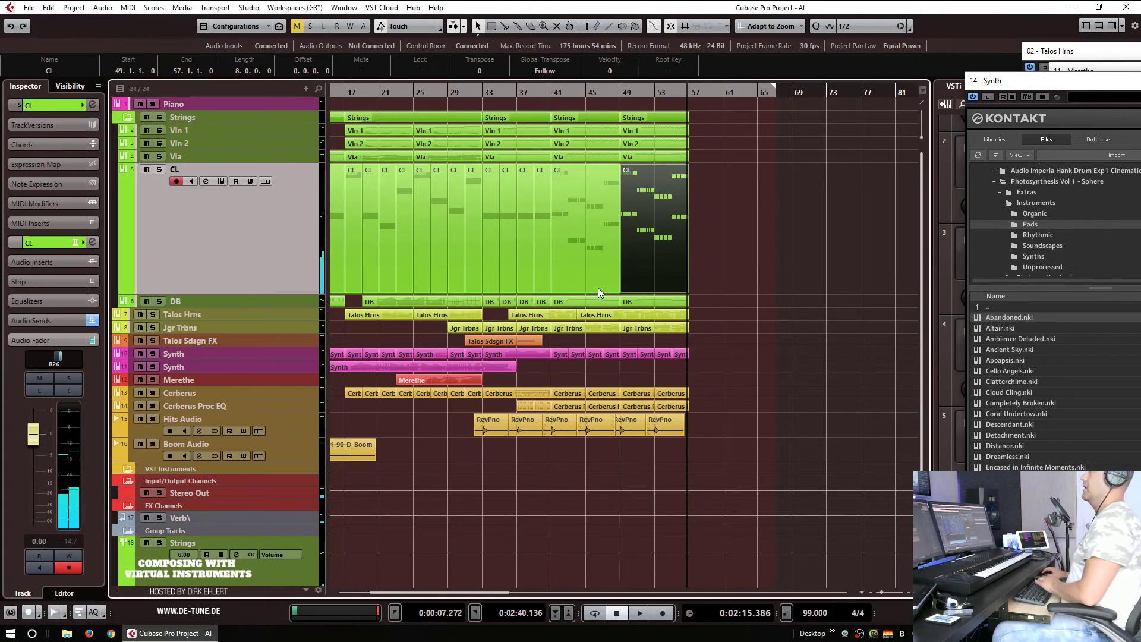
Step: In the DB part starting at bar 49, raise the notes of bars 51–54 by three semitones
{"action": "double_click", "coordinate": [639, 303]}
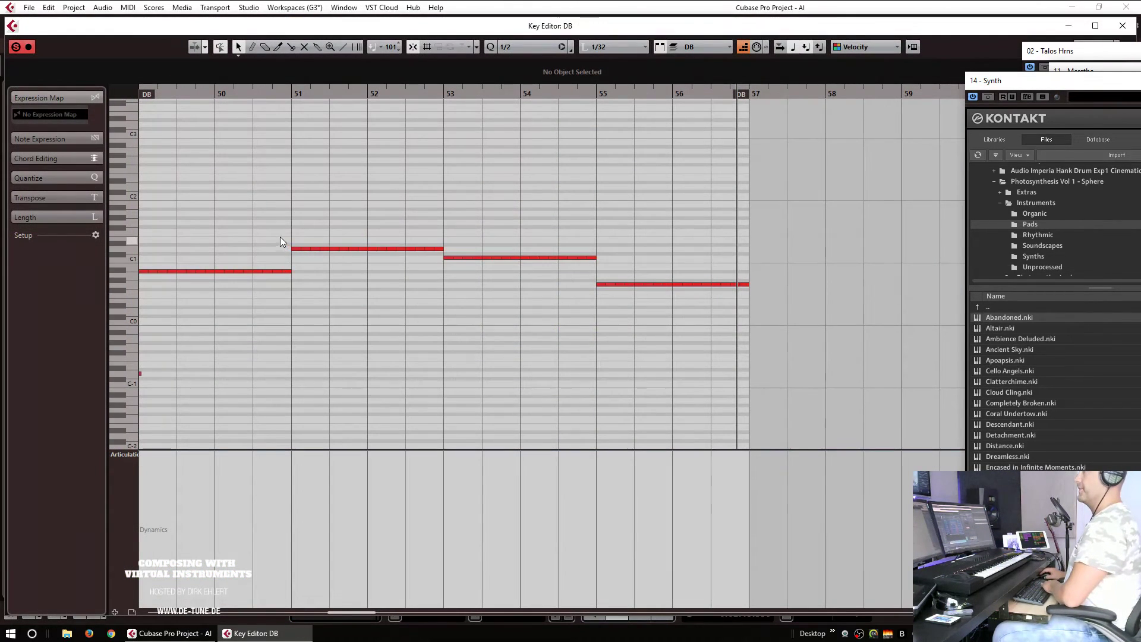
{"action": "left_click_drag", "start_coordinate": [440, 256], "coordinate": [447, 257]}
{"action": "left_click_drag", "start_coordinate": [626, 224], "coordinate": [303, 269]}
{"action": "key", "text": "Up"}
{"action": "key", "text": "Up"}
{"action": "key", "text": "Up"}
{"action": "key", "text": "Up"}
{"action": "key", "text": "Down"}
Step: Raise the DB note of bars 55–56 by three semitones to A#0 and close the editor
{"action": "left_click_drag", "start_coordinate": [575, 265], "coordinate": [815, 322]}
{"action": "key", "text": "Up"}
{"action": "key", "text": "Up"}
{"action": "key", "text": "Up"}
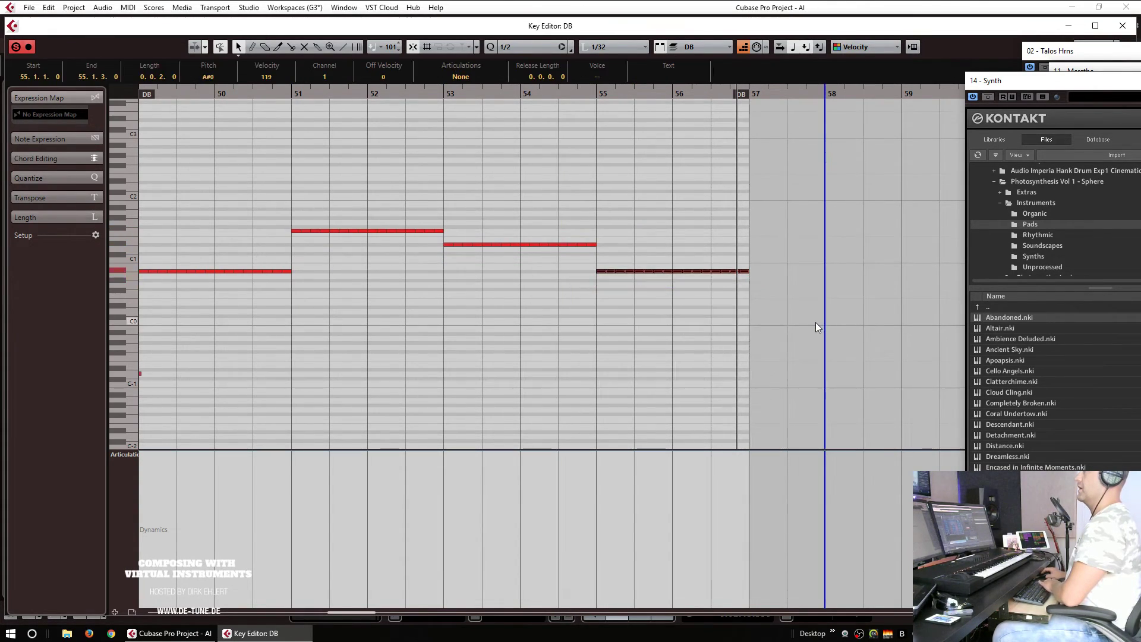
{"action": "key", "text": "Escape"}
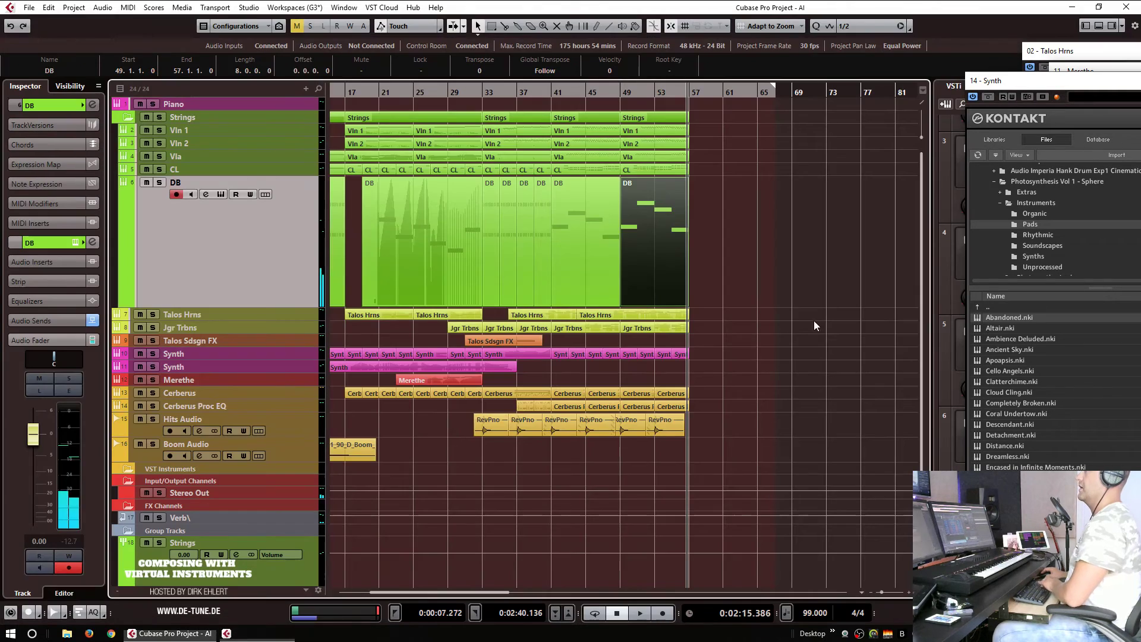
Step: In the Jgr Trbns part starting at bar 49, raise all notes of bars 51–52 by three semitones
{"action": "double_click", "coordinate": [662, 326]}
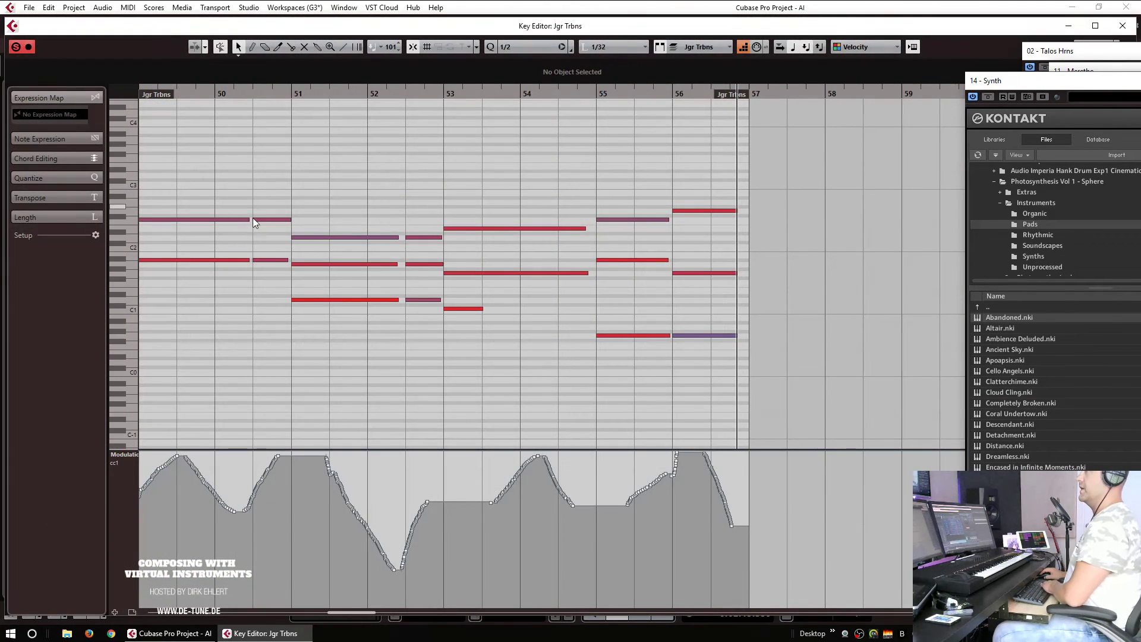
{"action": "left_click_drag", "start_coordinate": [329, 211], "coordinate": [426, 316]}
{"action": "key", "text": "Up"}
{"action": "key", "text": "Up"}
{"action": "key", "text": "Up"}
Step: Raise the Jgr Trbns notes of bars 53–54 by three semitones and lengthen the lowest one to bar 55
{"action": "left_click_drag", "start_coordinate": [459, 220], "coordinate": [592, 297]}
{"action": "key", "text": "Up"}
{"action": "key", "text": "Up"}
{"action": "key", "text": "Up"}
{"action": "key", "text": "Up"}
{"action": "key", "text": "Up"}
{"action": "key", "text": "Up"}
{"action": "key", "text": "Up"}
{"action": "key", "text": "Up"}
Step: Raise the three Jgr Trbns notes of bar 55 to A1, E2 and A2
{"action": "left_click_drag", "start_coordinate": [609, 202], "coordinate": [641, 355]}
{"action": "key", "text": "Up"}
{"action": "key", "text": "Up"}
{"action": "key", "text": "Up"}
{"action": "key", "text": "Up"}
{"action": "key", "text": "Up"}
{"action": "left_click_drag", "start_coordinate": [613, 226], "coordinate": [632, 359]}
{"action": "key", "text": "Up"}
{"action": "key", "text": "Up"}
{"action": "key", "text": "Up"}
{"action": "key", "text": "Up"}
{"action": "key", "text": "Up"}
{"action": "key", "text": "Up"}
{"action": "key", "text": "Up"}
{"action": "key", "text": "Up"}
{"action": "key", "text": "Up"}
{"action": "key", "text": "Up"}
Step: Raise the three Jgr Trbns notes of bar 56 to A1, E2 and A2, and close the editor
{"action": "left_click_drag", "start_coordinate": [707, 178], "coordinate": [704, 360]}
{"action": "key", "text": "Up"}
{"action": "key", "text": "Up"}
{"action": "key", "text": "Up"}
{"action": "key", "text": "Up"}
{"action": "key", "text": "Up"}
{"action": "key", "text": "Up"}
{"action": "key", "text": "Up"}
{"action": "key", "text": "Up"}
{"action": "key", "text": "Up"}
{"action": "key", "text": "Up"}
{"action": "key", "text": "Up"}
{"action": "key", "text": "Up"}
{"action": "key", "text": "Up"}
{"action": "key", "text": "Up"}
{"action": "key", "text": "Up"}
{"action": "key", "text": "Up"}
{"action": "key", "text": "Up"}
{"action": "key", "text": "Up"}
{"action": "key", "text": "Up"}
{"action": "key", "text": "Up"}
{"action": "key", "text": "Up"}
{"action": "key", "text": "Up"}
{"action": "key", "text": "Up"}
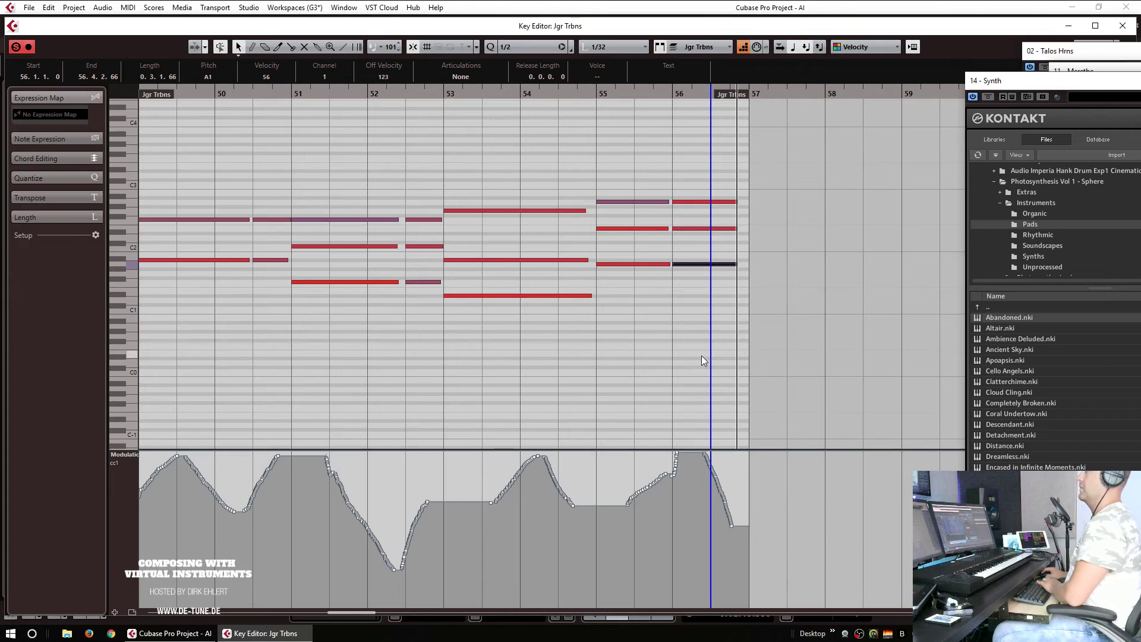
{"action": "key", "text": "Return"}
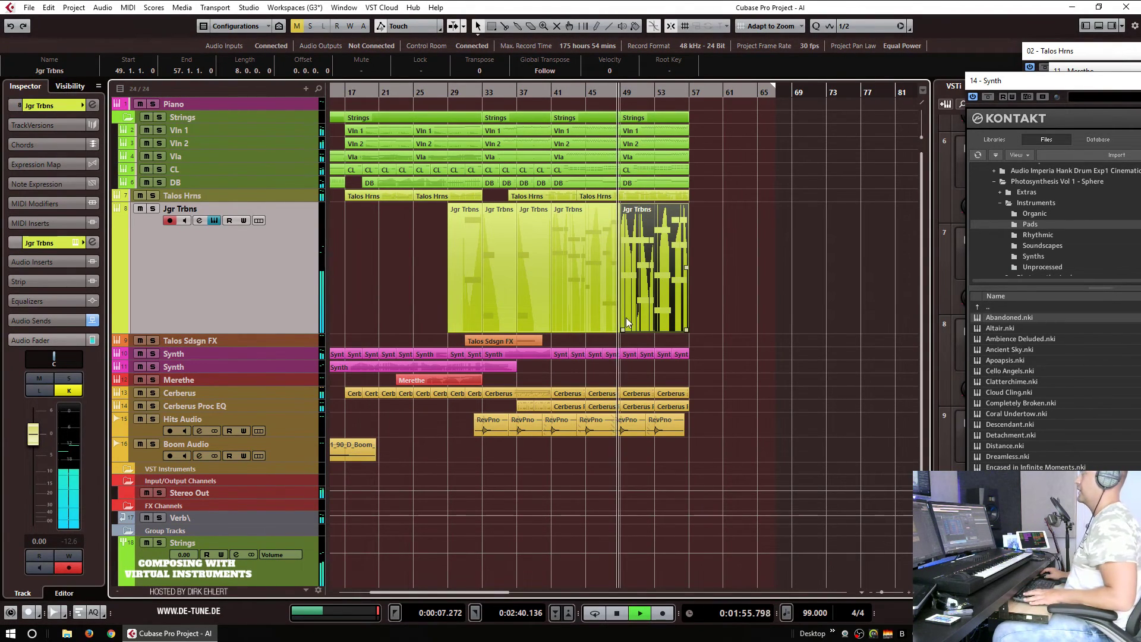
Step: In the upper Synth track's part at bar 51, raise the low note to F1 and the high note to C3
{"action": "key", "text": "space"}
{"action": "left_click", "coordinate": [626, 354]}
{"action": "left_click", "coordinate": [647, 285]}
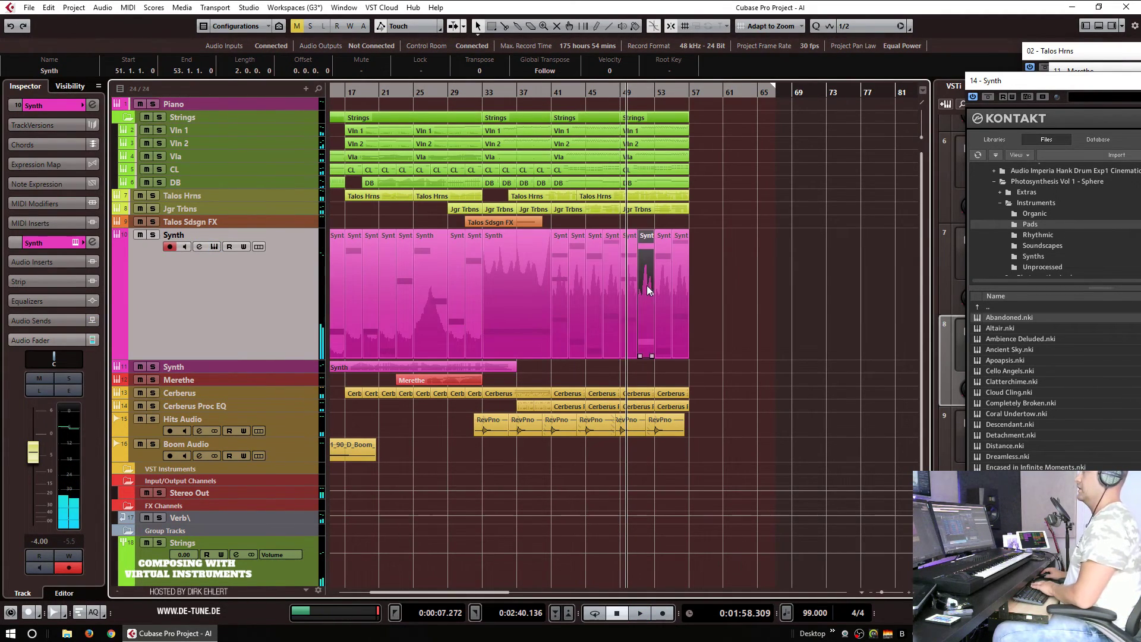
{"action": "double_click", "coordinate": [647, 285]}
{"action": "left_click_drag", "start_coordinate": [191, 279], "coordinate": [205, 334]}
{"action": "key", "text": "Up"}
{"action": "key", "text": "Up"}
{"action": "key", "text": "Up"}
{"action": "left_click_drag", "start_coordinate": [181, 196], "coordinate": [205, 245]}
{"action": "key", "text": "Up"}
{"action": "key", "text": "Up"}
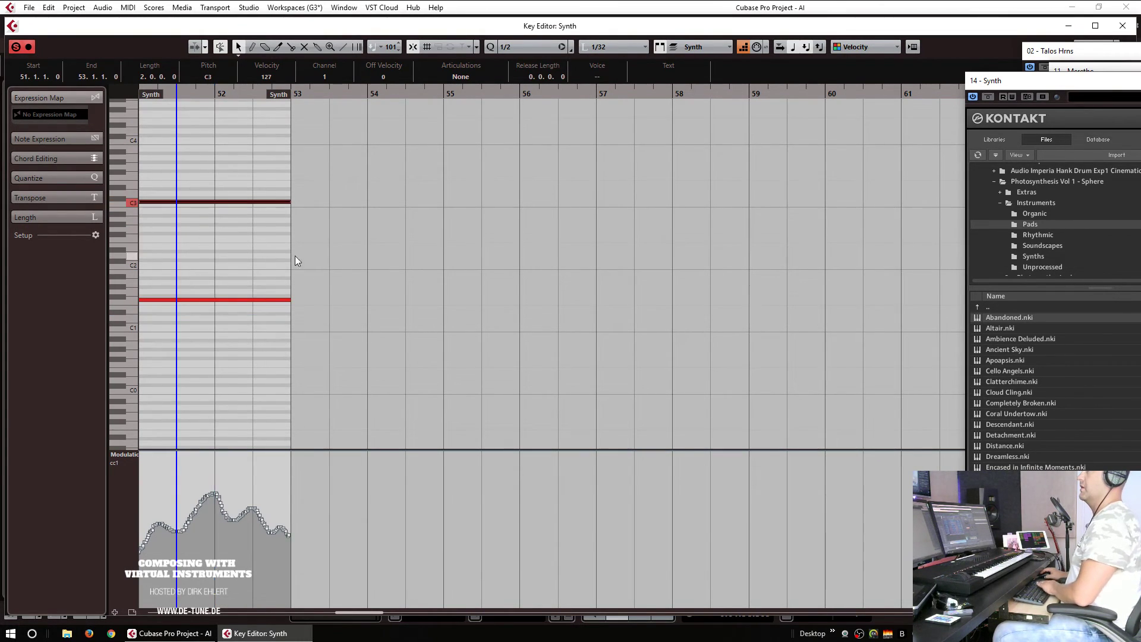
{"action": "key", "text": "Return"}
Step: Transpose the notes in the Synth parts at bars 53 and 55 to match the new chords, closing the editor each time
{"action": "double_click", "coordinate": [661, 291]}
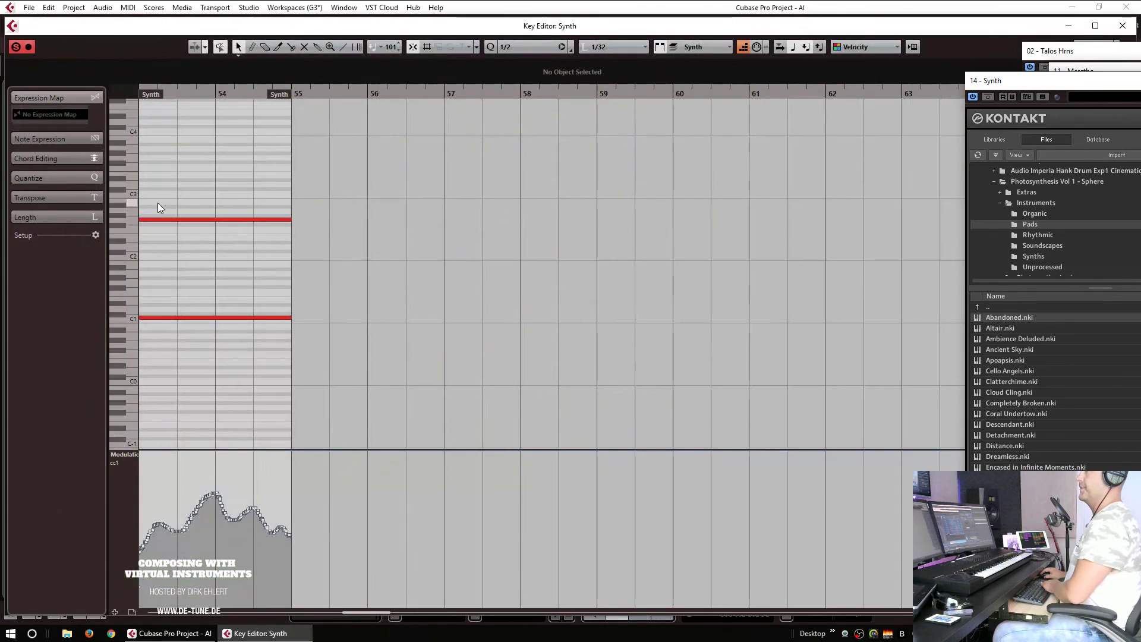
{"action": "left_click_drag", "start_coordinate": [177, 287], "coordinate": [193, 341]}
{"action": "key", "text": "Return"}
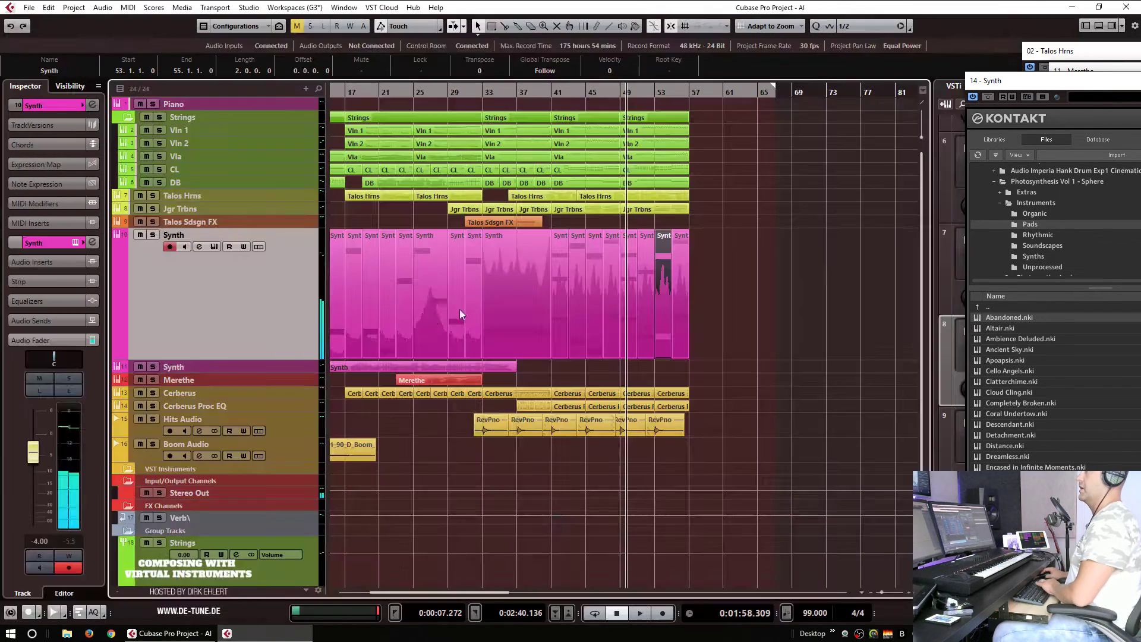
{"action": "left_click", "coordinate": [684, 289]}
{"action": "double_click", "coordinate": [685, 288]}
{"action": "left_click_drag", "start_coordinate": [180, 206], "coordinate": [195, 336]}
{"action": "key", "text": "Down"}
{"action": "key", "text": "Up"}
{"action": "key", "text": "Up"}
{"action": "key", "text": "Return"}
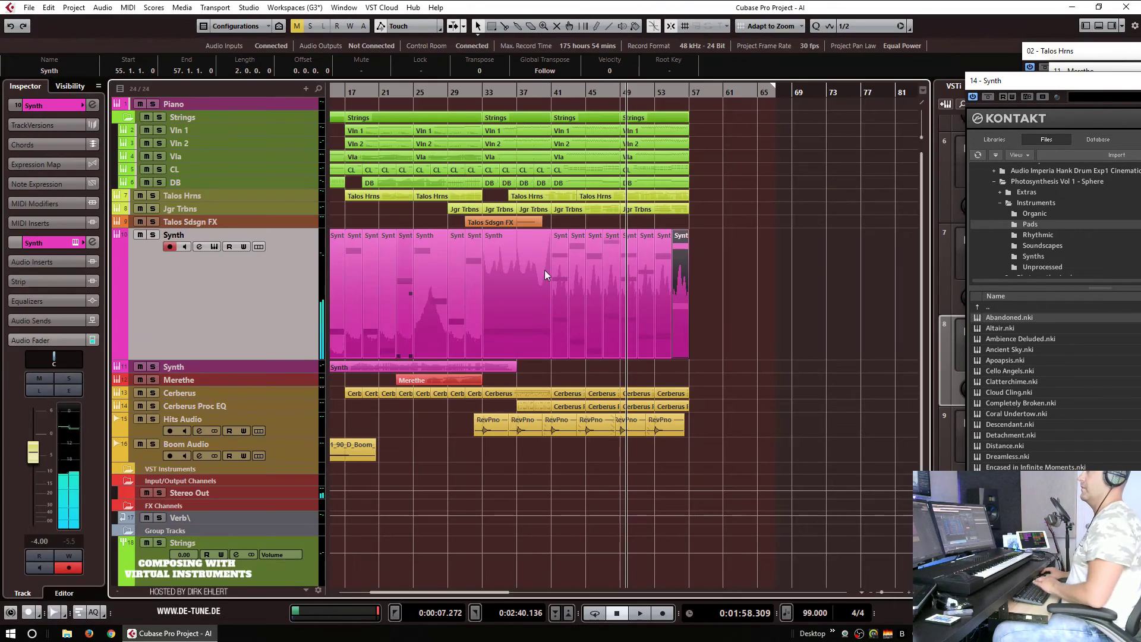
Step: Play back the arrangement from about bar 38 into the reworked section after bar 49
{"action": "left_click", "coordinate": [525, 93]}
{"action": "key", "text": "space"}
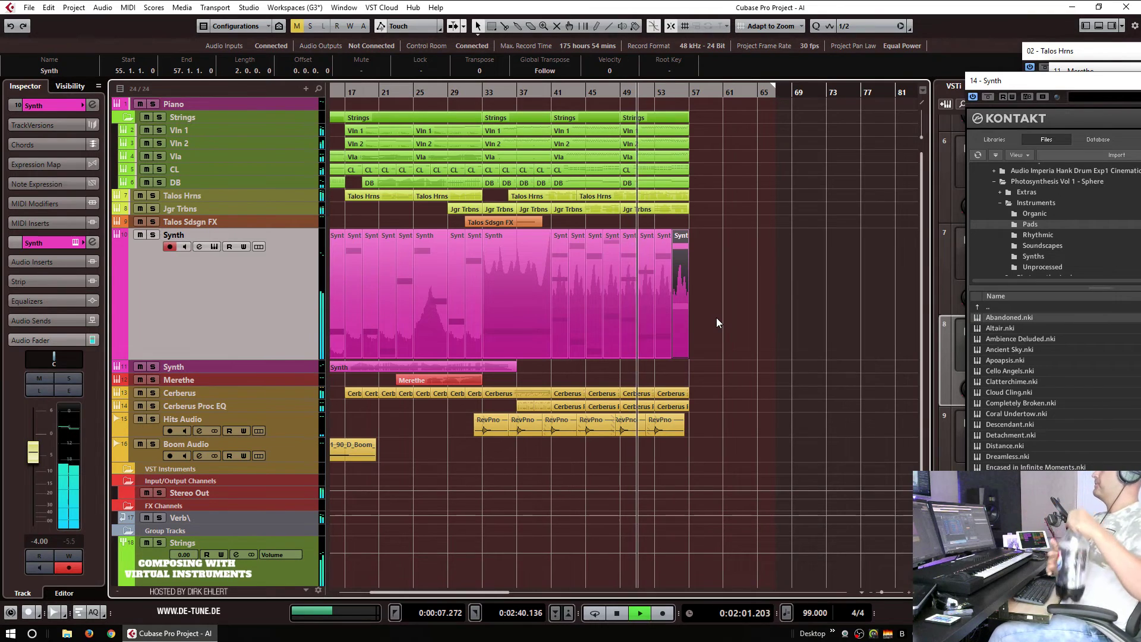
{"action": "key", "text": "space"}
Step: Lower the velocities of all notes in the Vln 2 part at bar 49 together, taking the first note to 66
{"action": "double_click", "coordinate": [646, 143]}
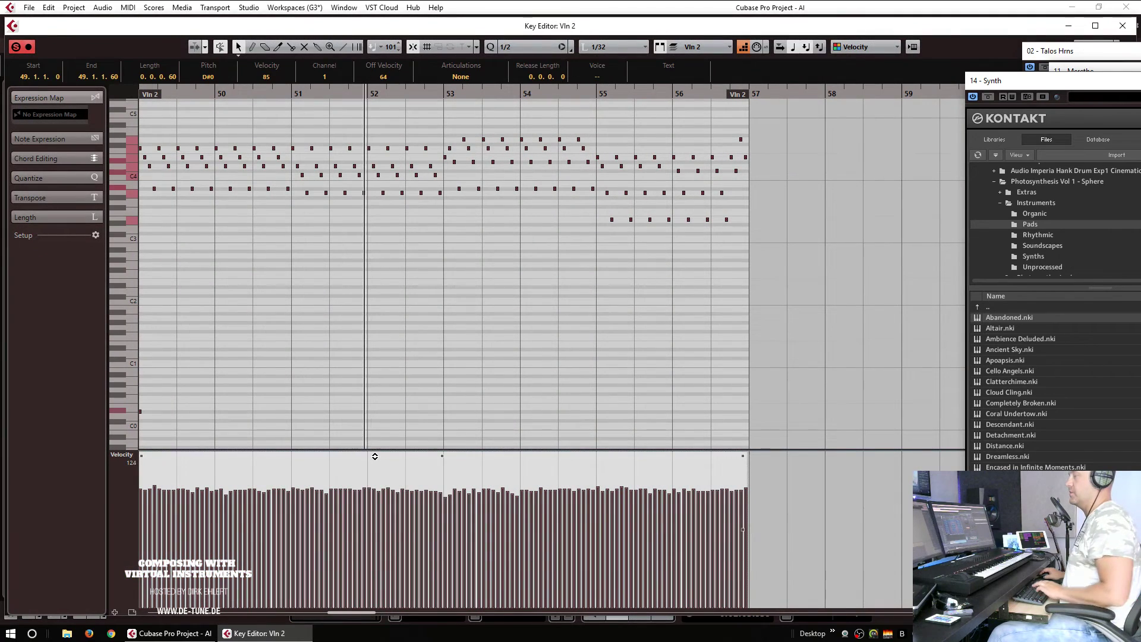
{"action": "left_click_drag", "start_coordinate": [373, 457], "coordinate": [367, 464]}
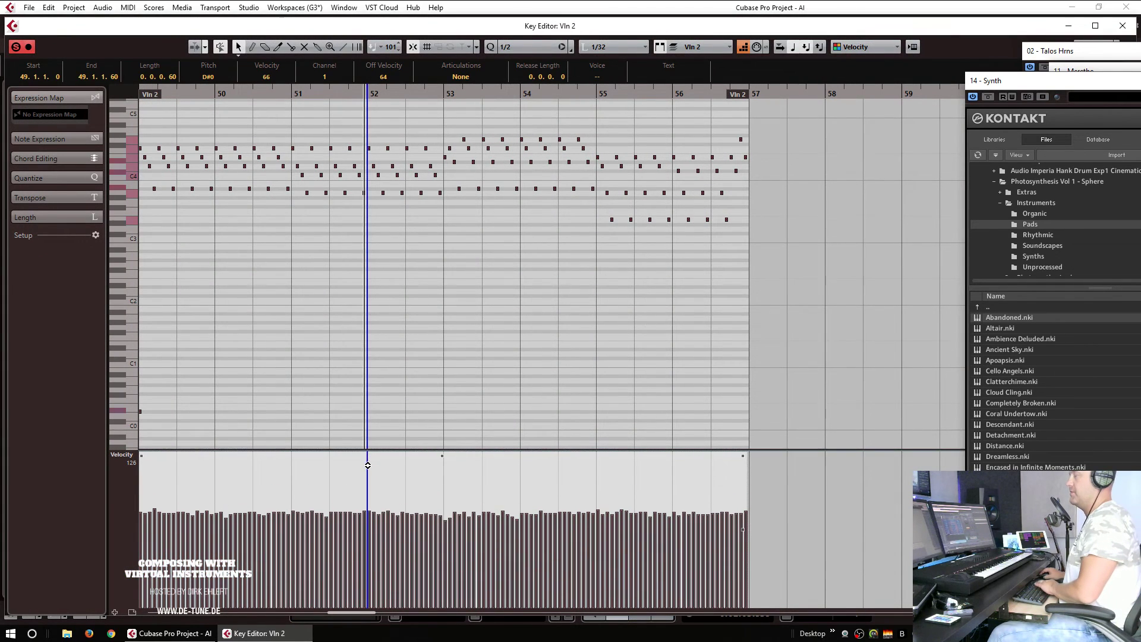
{"action": "key", "text": "Return"}
Step: In the Vln 1 part at bar 49, move the keyswitch note to C0 and delete all the repeated pattern notes
{"action": "double_click", "coordinate": [651, 133]}
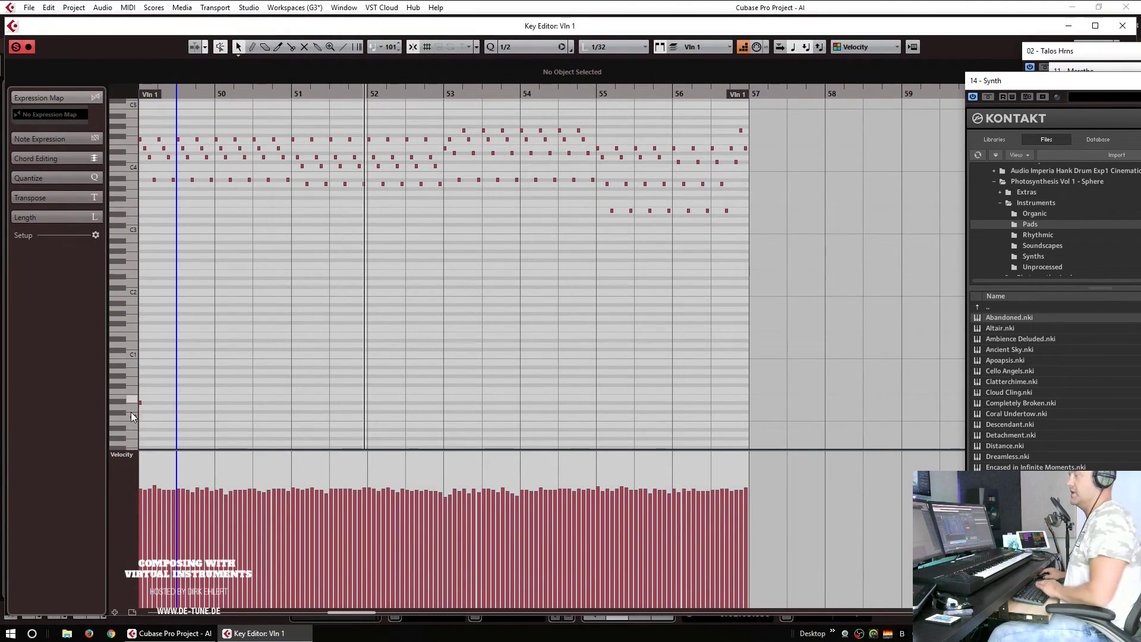
{"action": "left_click_drag", "start_coordinate": [131, 412], "coordinate": [237, 408]}
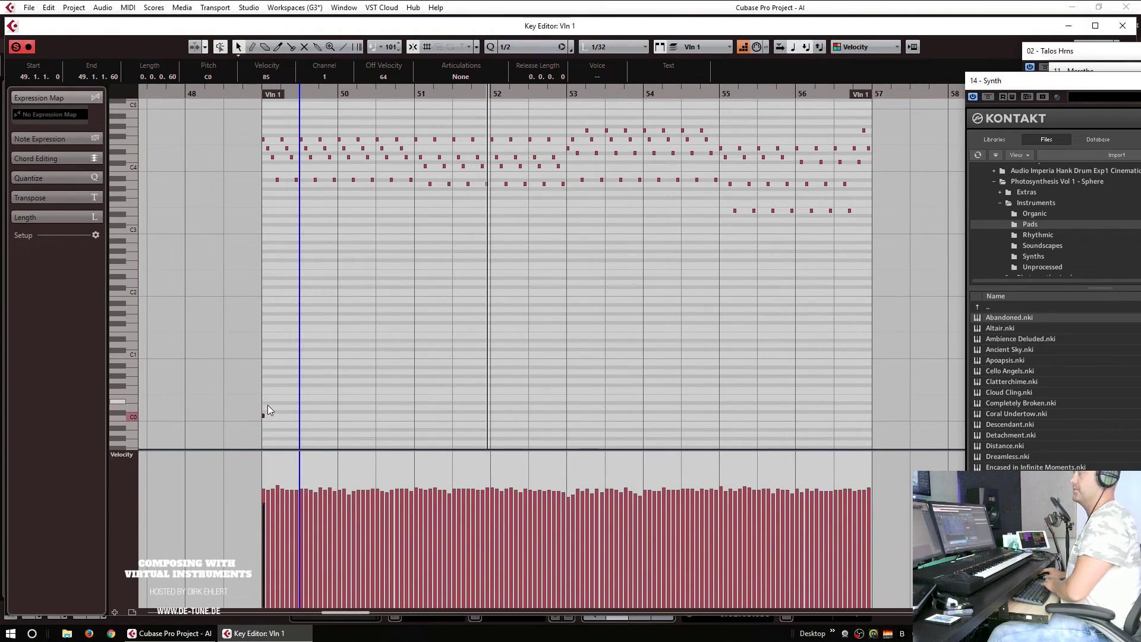
{"action": "left_click_drag", "start_coordinate": [243, 126], "coordinate": [936, 265]}
{"action": "key", "text": "Delete"}
{"action": "key", "text": "Return"}
Step: Play the project from bar 48 while performing a new Vln 1 melody, and insert it with Retrospective Record
{"action": "left_click", "coordinate": [611, 93]}
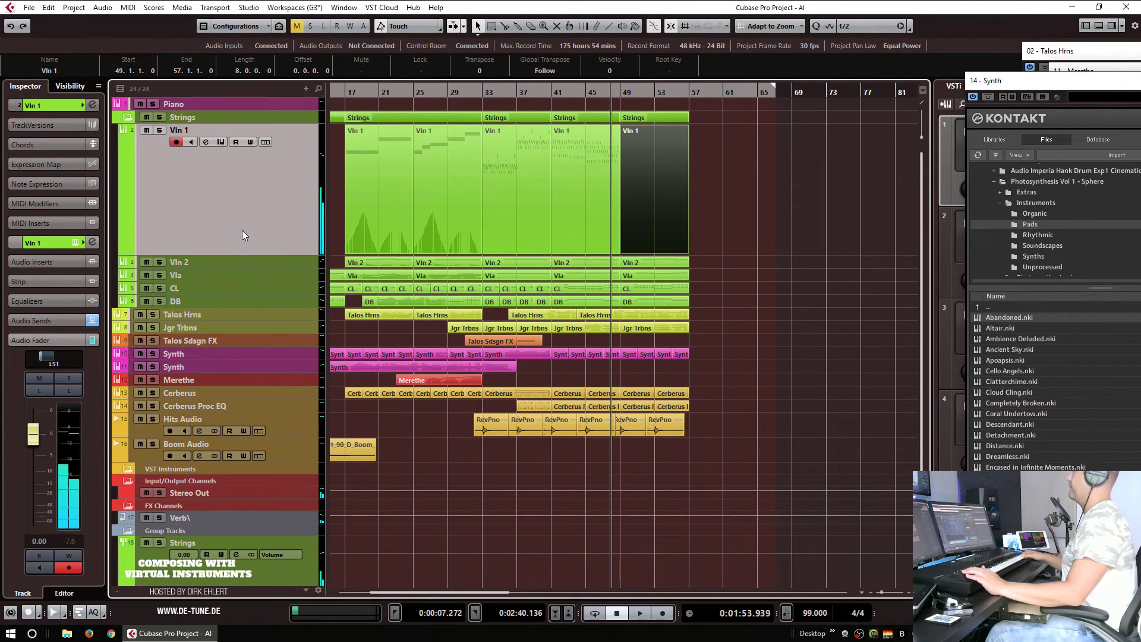
{"action": "key", "text": "space"}
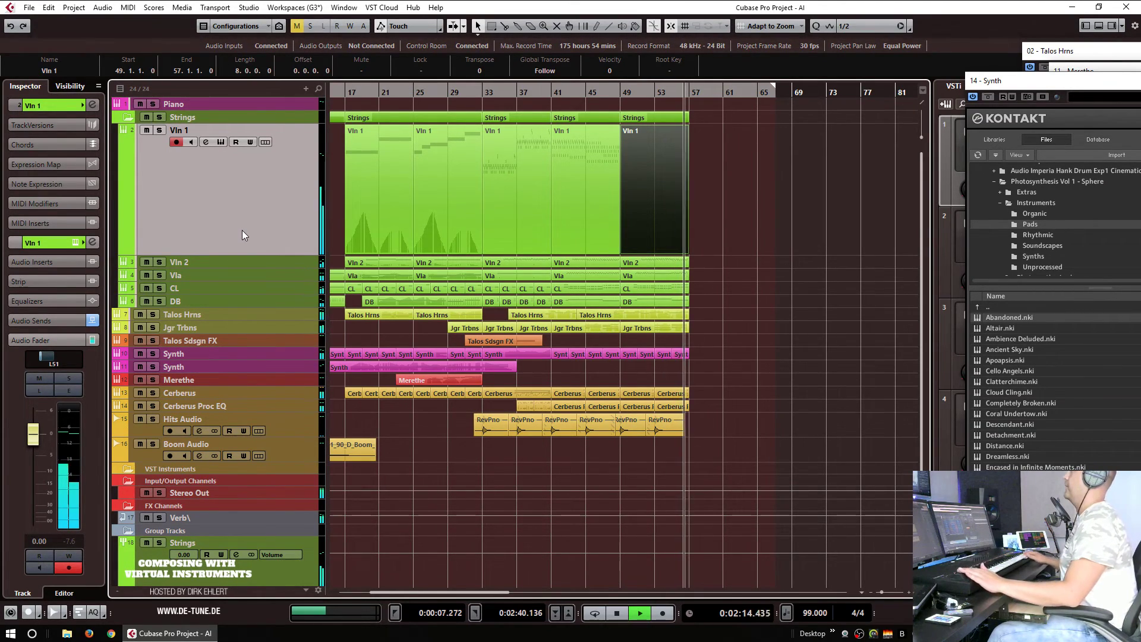
{"action": "key", "text": "space"}
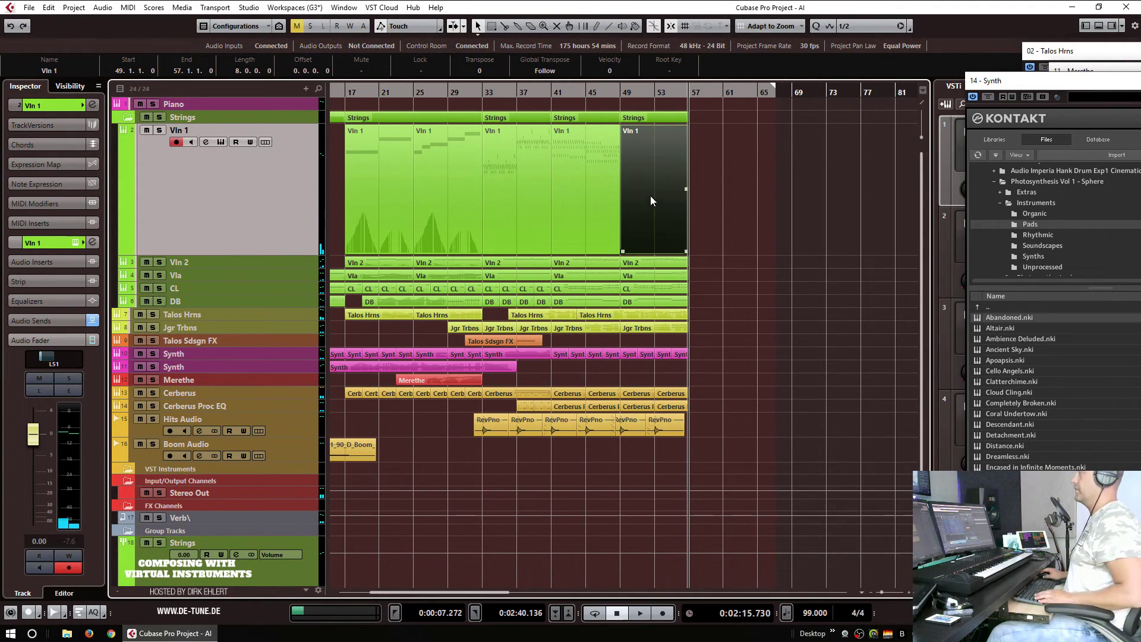
{"action": "key", "text": "shift+KP_Multiply"}
Step: Glue the Vln 1 part at bar 41 to the part and recorded melody starting at bar 49
{"action": "key", "text": "4"}
{"action": "left_click", "coordinate": [601, 207]}
{"action": "key", "text": "1"}
{"action": "double_click", "coordinate": [637, 202]}
{"action": "key", "text": "Return"}
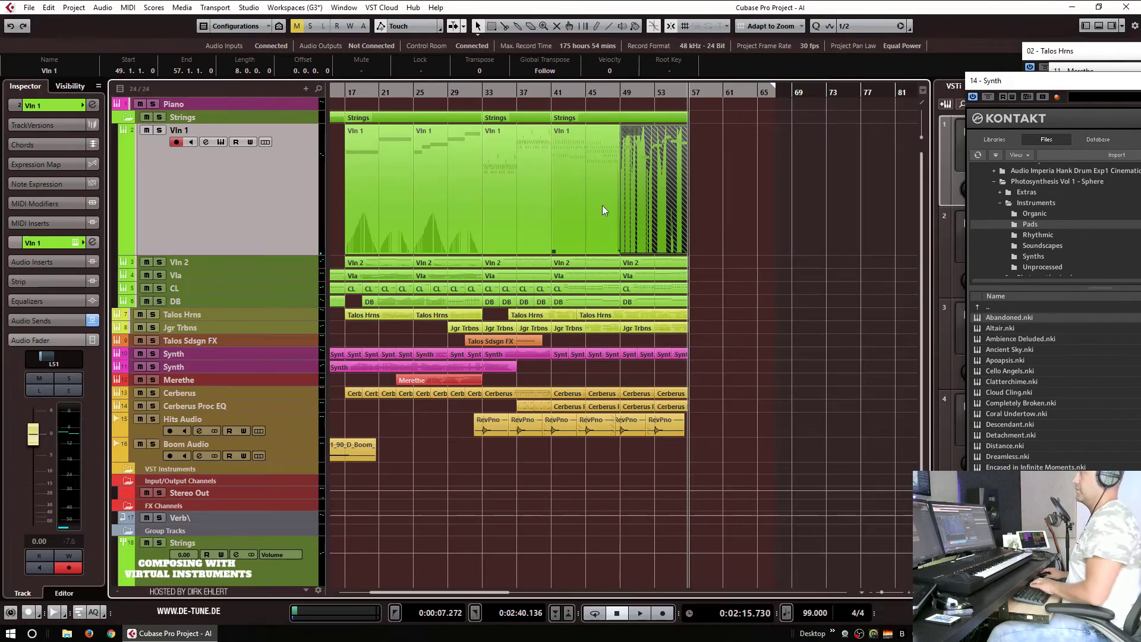
{"action": "key", "text": "1"}
Step: Open the glued Vln 1 part and quantize the recorded melody notes from bar 49 onward to 1/4
{"action": "double_click", "coordinate": [634, 192]}
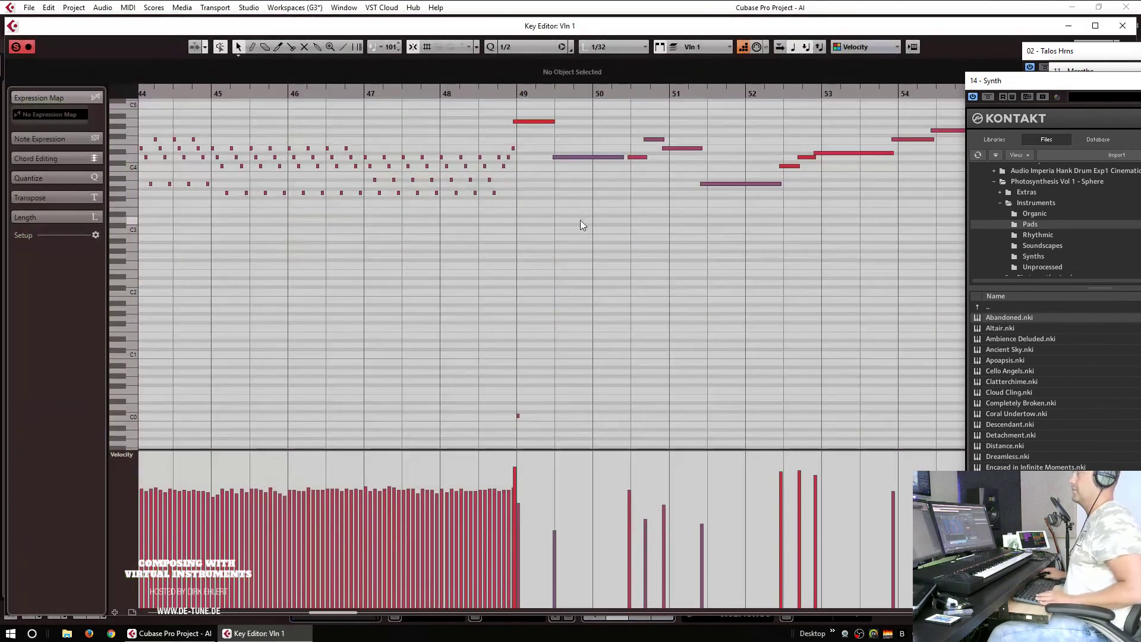
{"action": "key", "text": "g"}
{"action": "key", "text": "g"}
{"action": "key", "text": "g"}
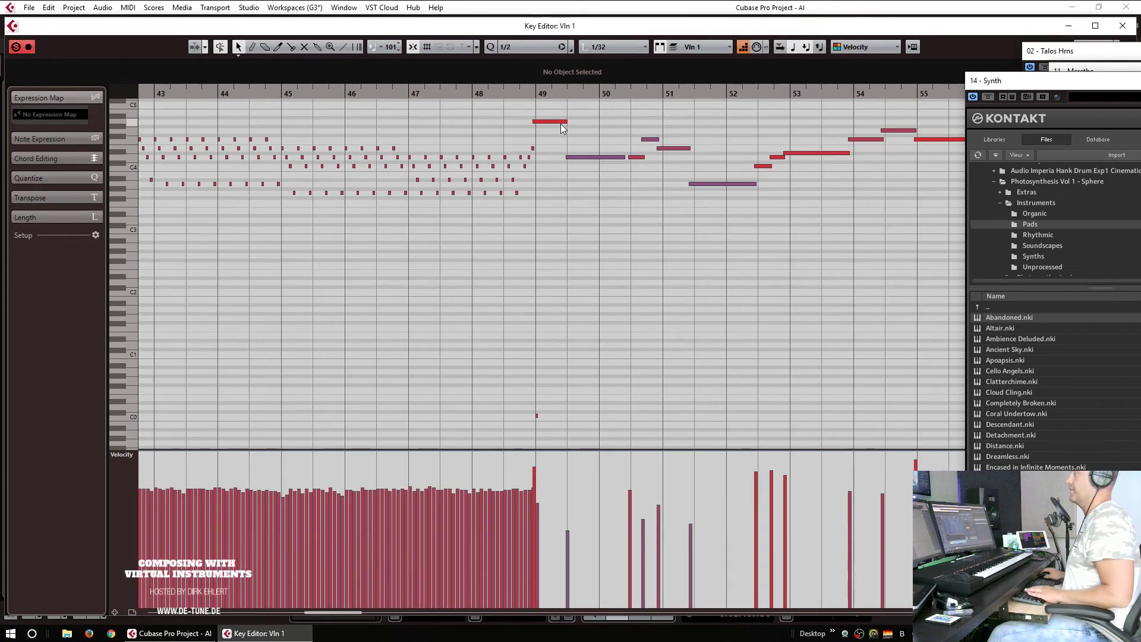
{"action": "left_click", "coordinate": [577, 104]}
{"action": "left_click_drag", "start_coordinate": [576, 105], "coordinate": [884, 258]}
{"action": "key", "text": "q"}
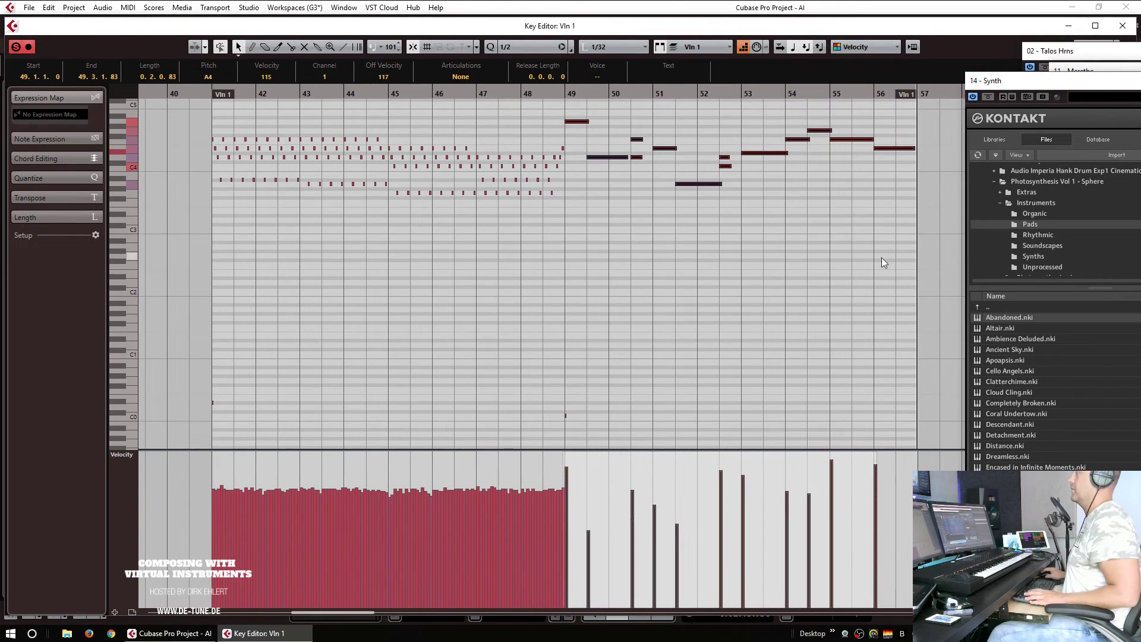
{"action": "left_click", "coordinate": [544, 48]}
{"action": "left_click", "coordinate": [556, 89]}
{"action": "key", "text": "q"}
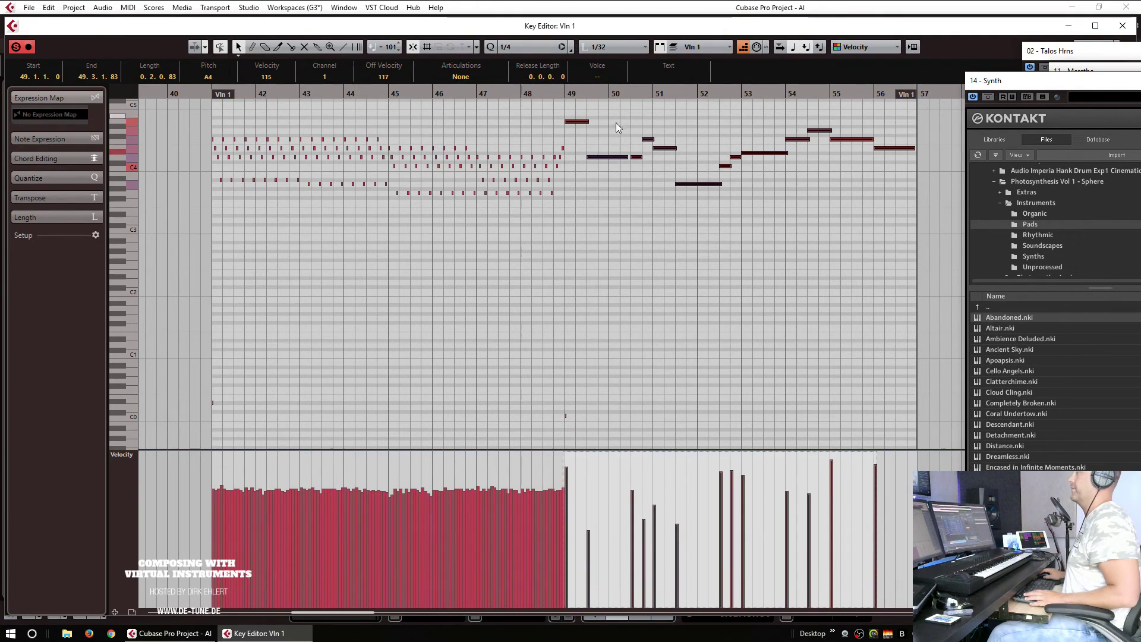
Step: Move the Vln 1 C0 keyswitch note slightly ahead of bar 49, to 48.4.4.99
{"action": "left_click", "coordinate": [741, 125]}
{"action": "left_click", "coordinate": [576, 122]}
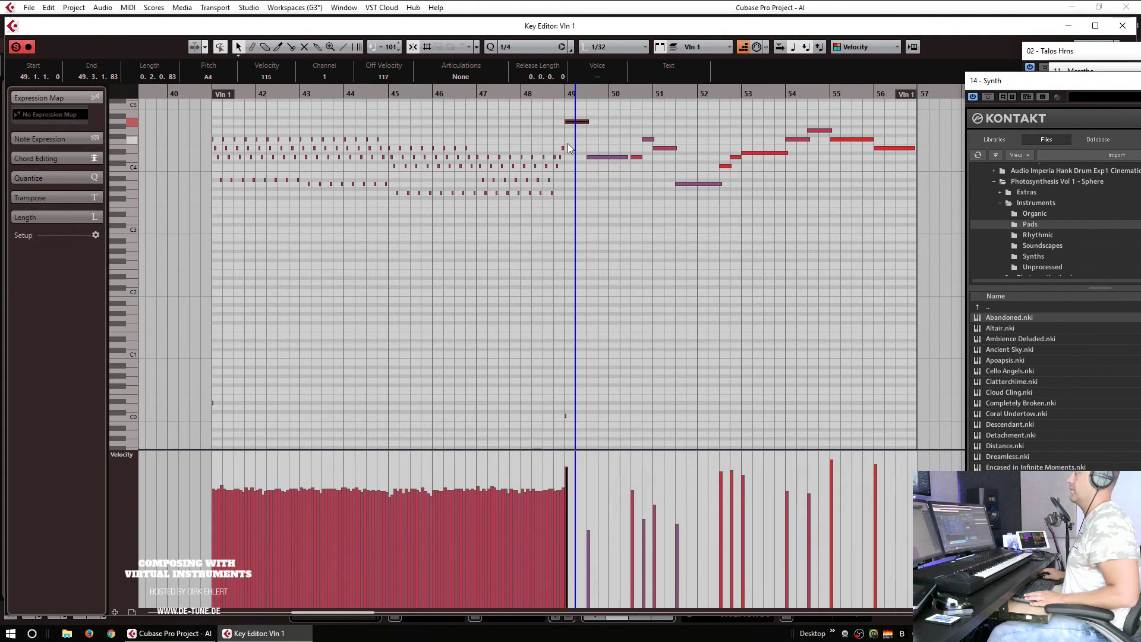
{"action": "key", "text": "h"}
{"action": "key", "text": "h"}
{"action": "key", "text": "h"}
{"action": "key", "text": "h"}
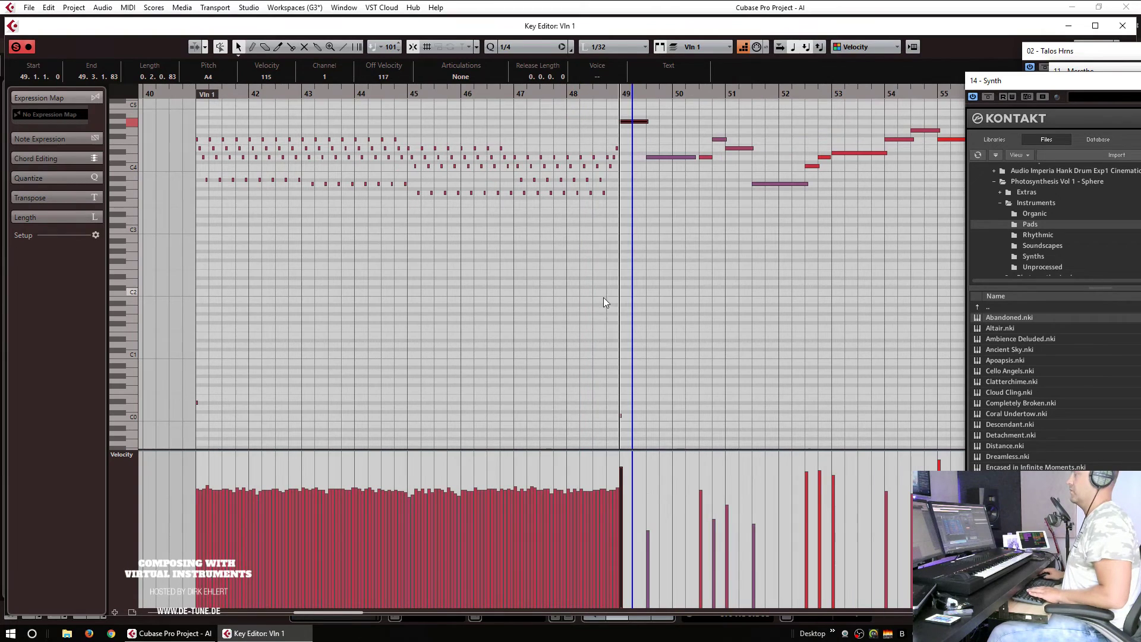
{"action": "left_click_drag", "start_coordinate": [502, 416], "coordinate": [495, 416]}
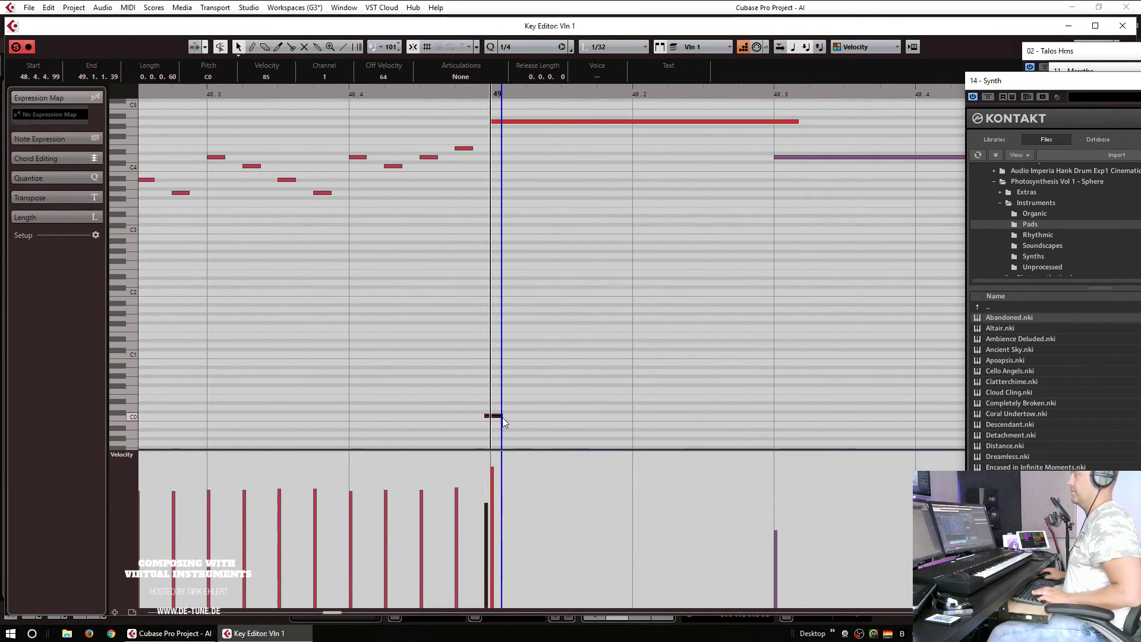
Step: Play back the start of the new Vln 1 melody at bar 49 with a wider range of bars in view
{"action": "key", "text": "space"}
{"action": "key", "text": "g"}
{"action": "key", "text": "g"}
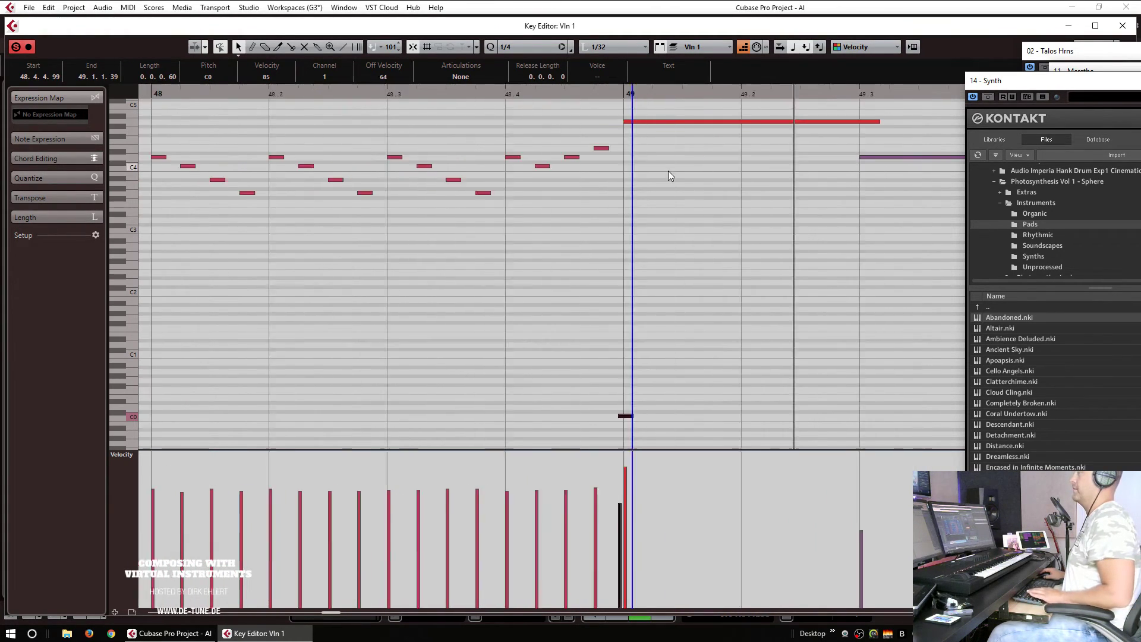
{"action": "key", "text": "g"}
{"action": "key", "text": "g"}
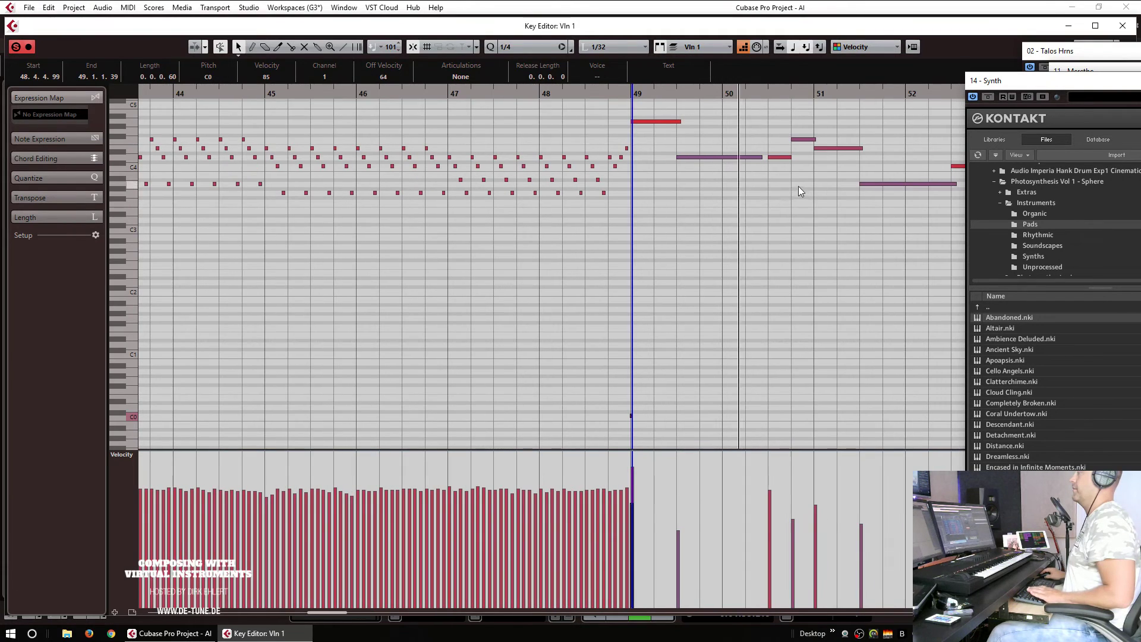
Step: Shift the connected Vln 1 melody notes slightly early, with the bar 49 D4 starting at 49.2.4.57, and audition them
{"action": "left_click_drag", "start_coordinate": [711, 135], "coordinate": [732, 190]}
{"action": "left_click_drag", "start_coordinate": [811, 136], "coordinate": [844, 169]}
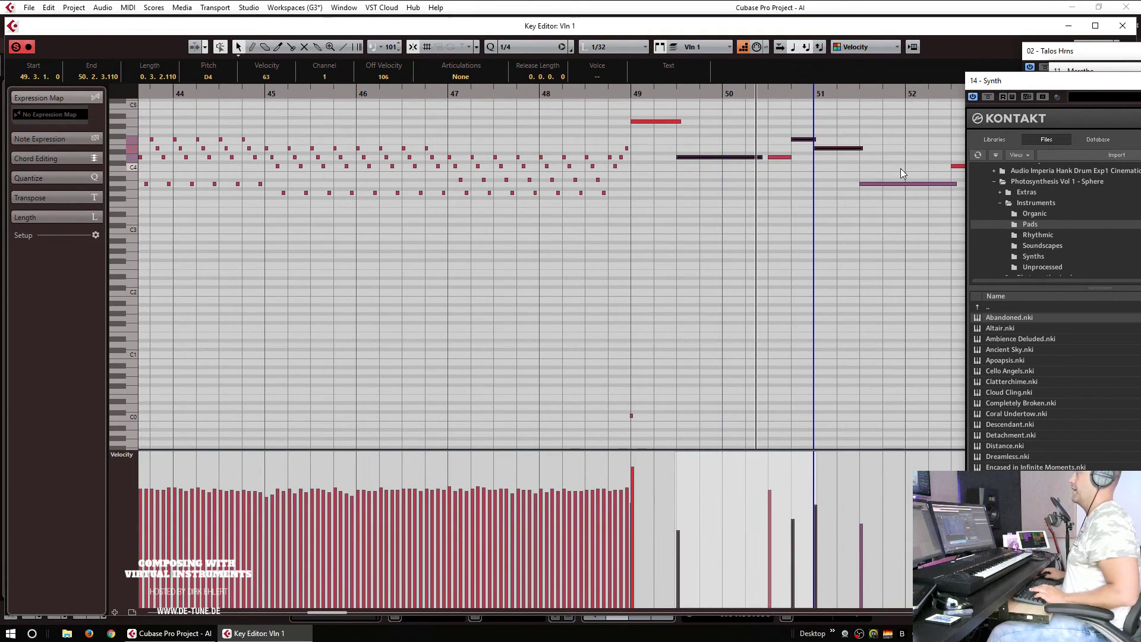
{"action": "left_click_drag", "start_coordinate": [750, 137], "coordinate": [805, 171]}
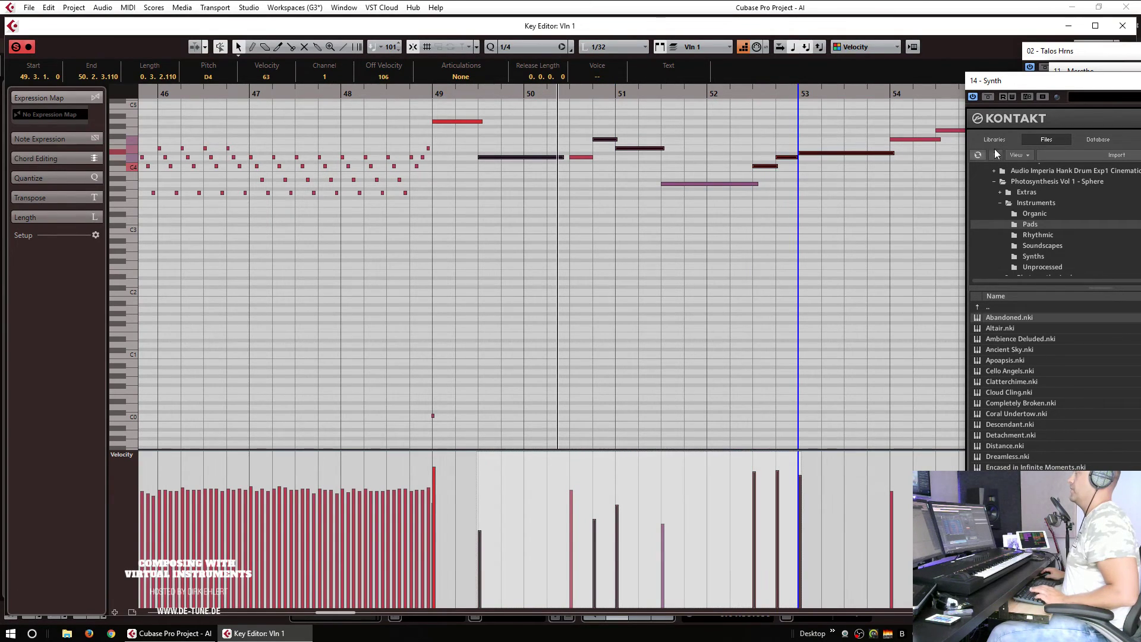
{"action": "left_click_drag", "start_coordinate": [724, 107], "coordinate": [892, 189]}
{"action": "scroll", "coordinate": [526, 162], "scroll_direction": "left", "scroll_amount": 3}
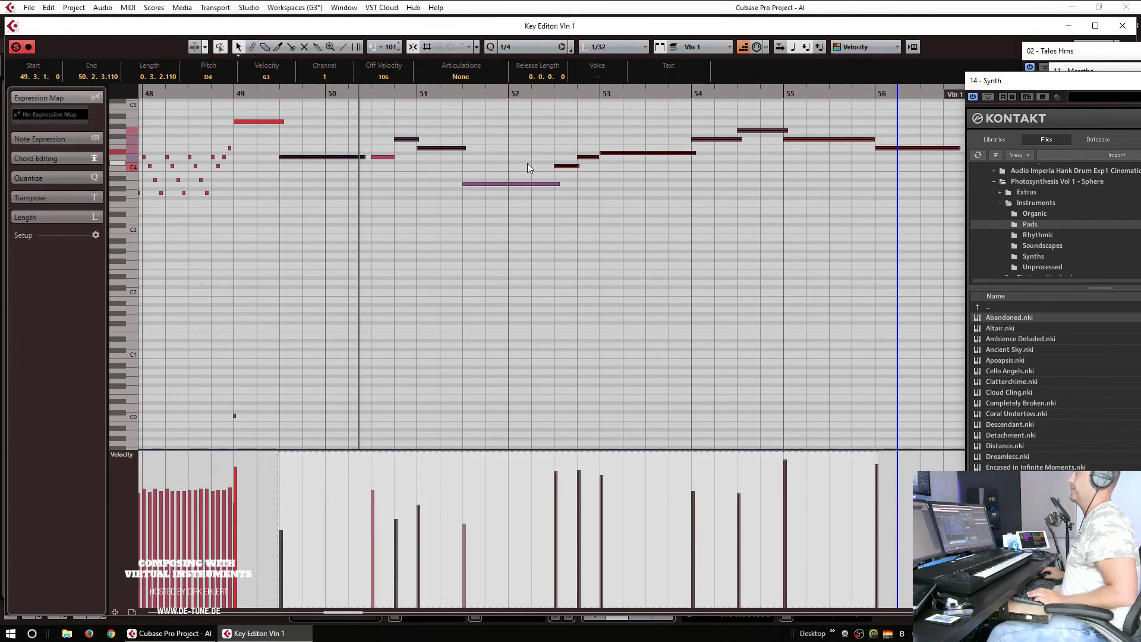
{"action": "left_click_drag", "start_coordinate": [288, 159], "coordinate": [287, 158]}
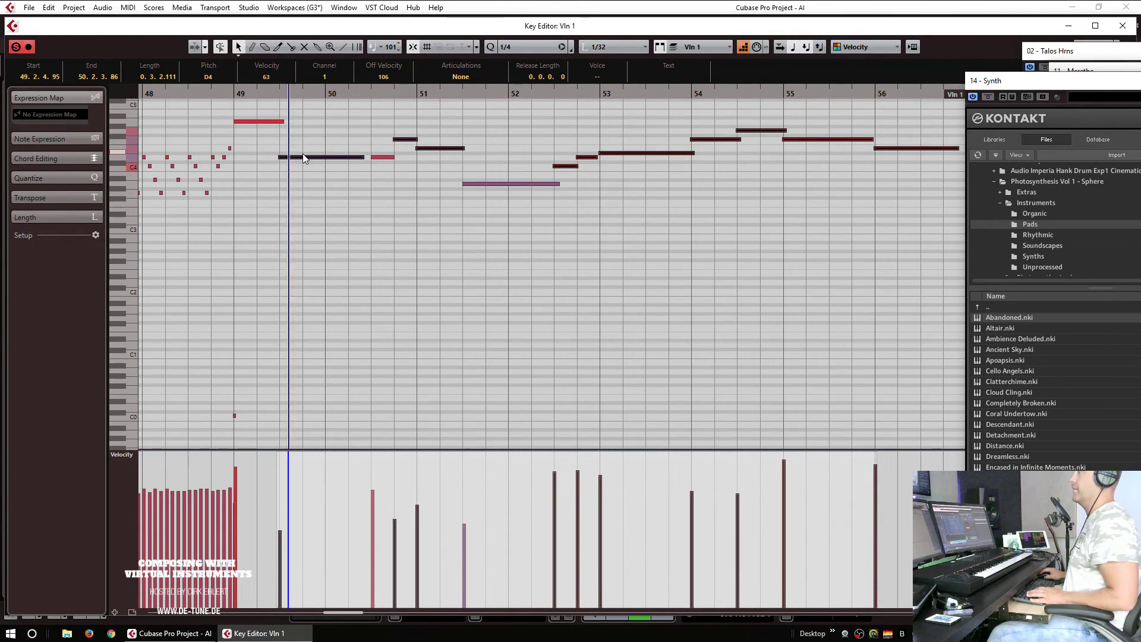
{"action": "left_click_drag", "start_coordinate": [284, 158], "coordinate": [283, 158]}
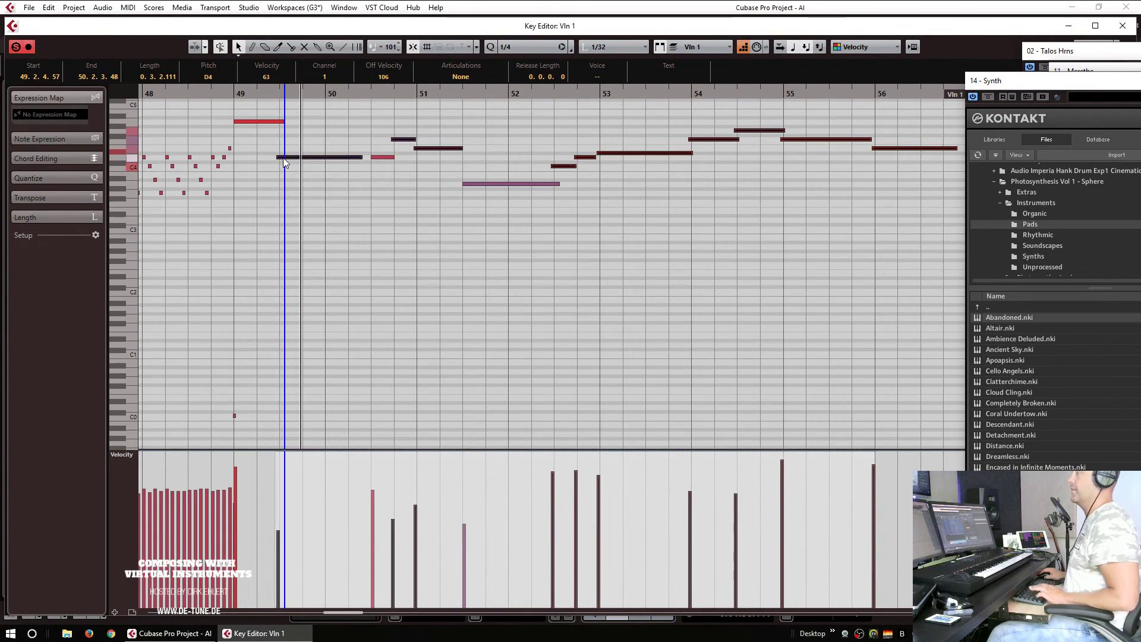
{"action": "left_click", "coordinate": [233, 96]}
{"action": "key", "text": "space"}
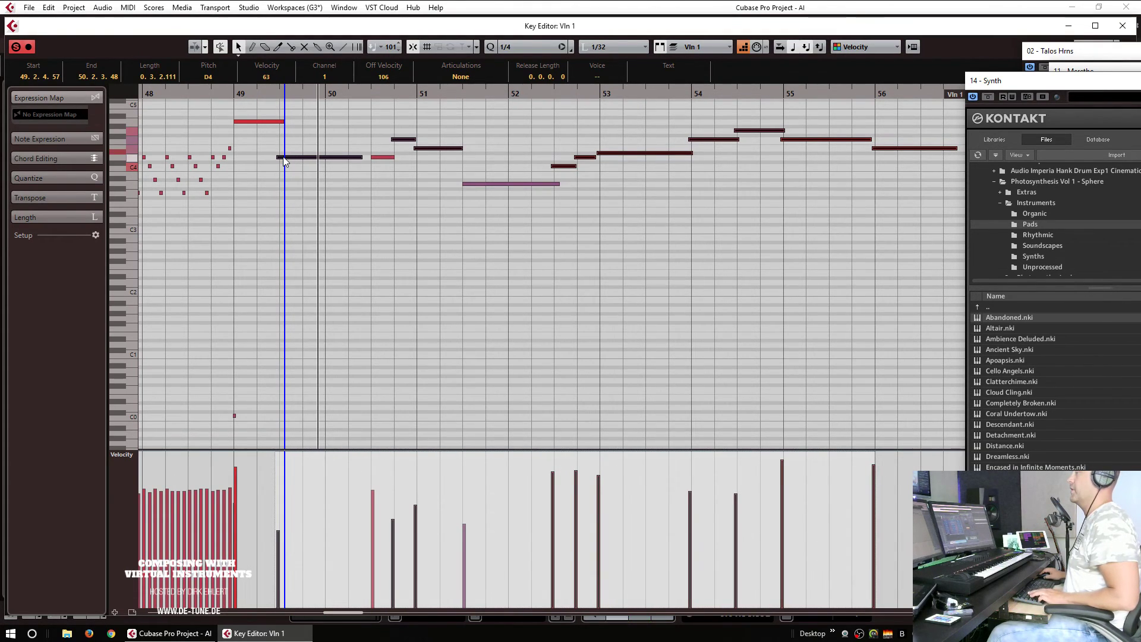
Step: Shift the selected Vln 1 melody notes slightly earlier, starting the bar 49 D4 at 49.2.4.32, and play back from bar 49
{"action": "left_click_drag", "start_coordinate": [282, 157], "coordinate": [282, 157]}
{"action": "left_click", "coordinate": [233, 91]}
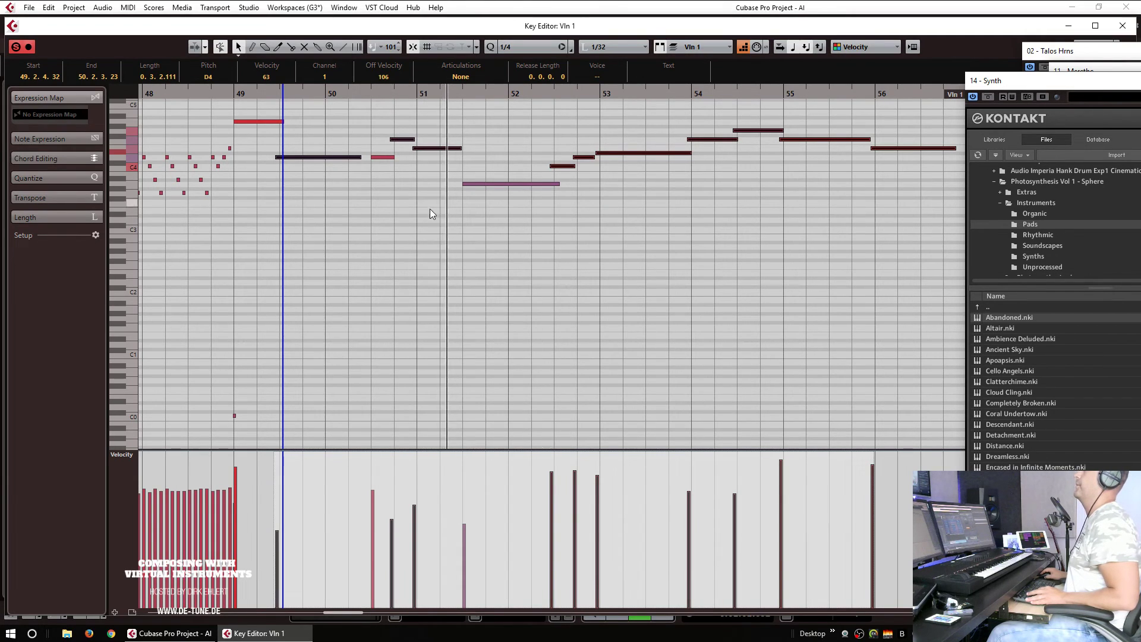
{"action": "key", "text": "space"}
Step: Lengthen the Vln 1 E4 around bar 51 to end at 51.3.1.58 and the D4 before bar 53 to end at 52.4.4.102
{"action": "left_click", "coordinate": [476, 167]}
{"action": "left_click_drag", "start_coordinate": [461, 149], "coordinate": [466, 150]}
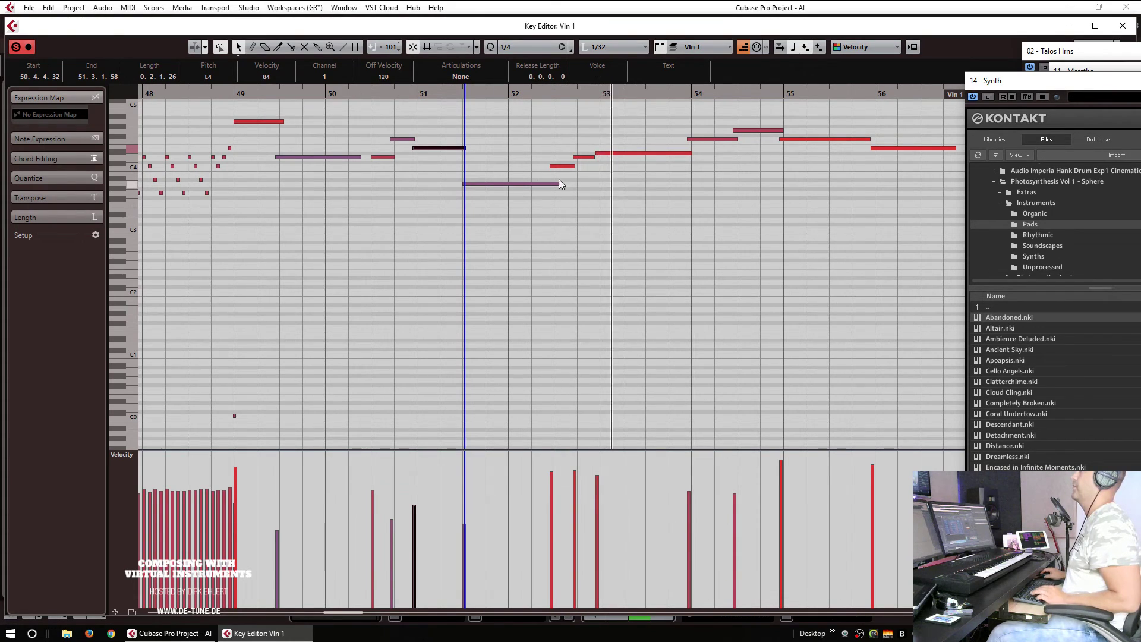
{"action": "left_click_drag", "start_coordinate": [594, 156], "coordinate": [598, 157]}
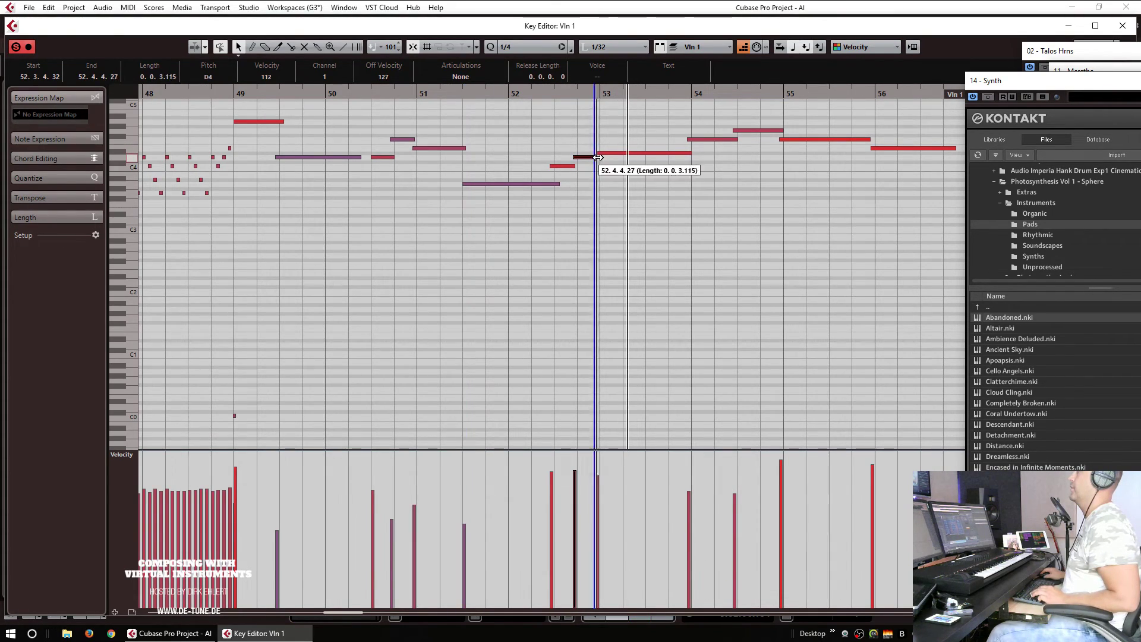
{"action": "key", "text": "space"}
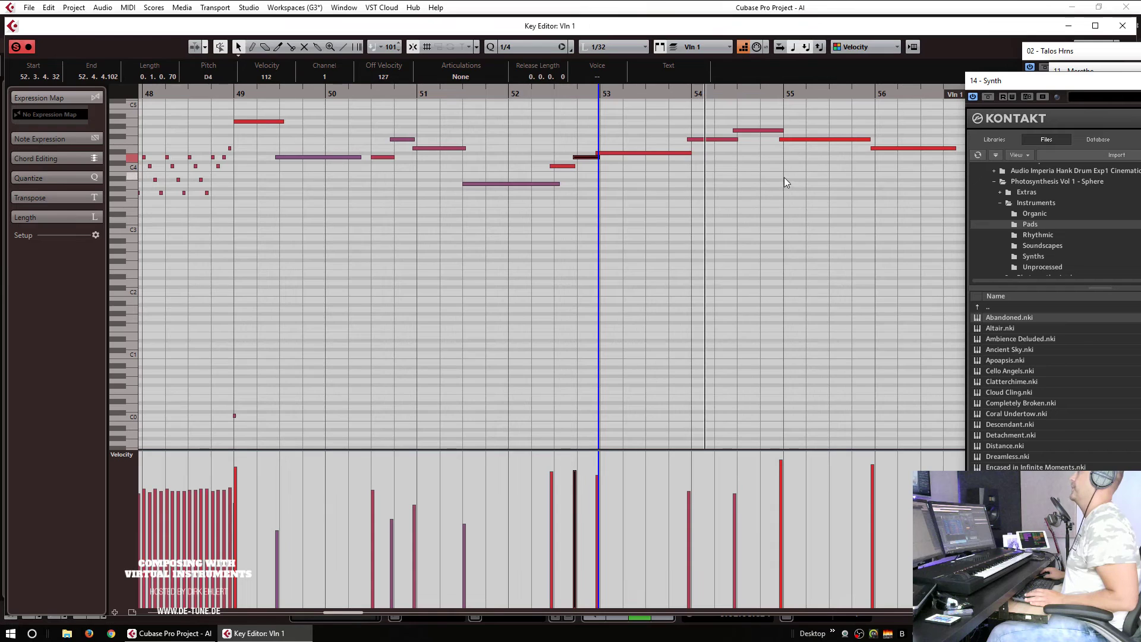
Step: Raise the long Vln 1 note at bar 55 to A4 and extend the final E4 to start at 55.4.3.96, auditioning the ending
{"action": "left_click_drag", "start_coordinate": [805, 136], "coordinate": [802, 127]}
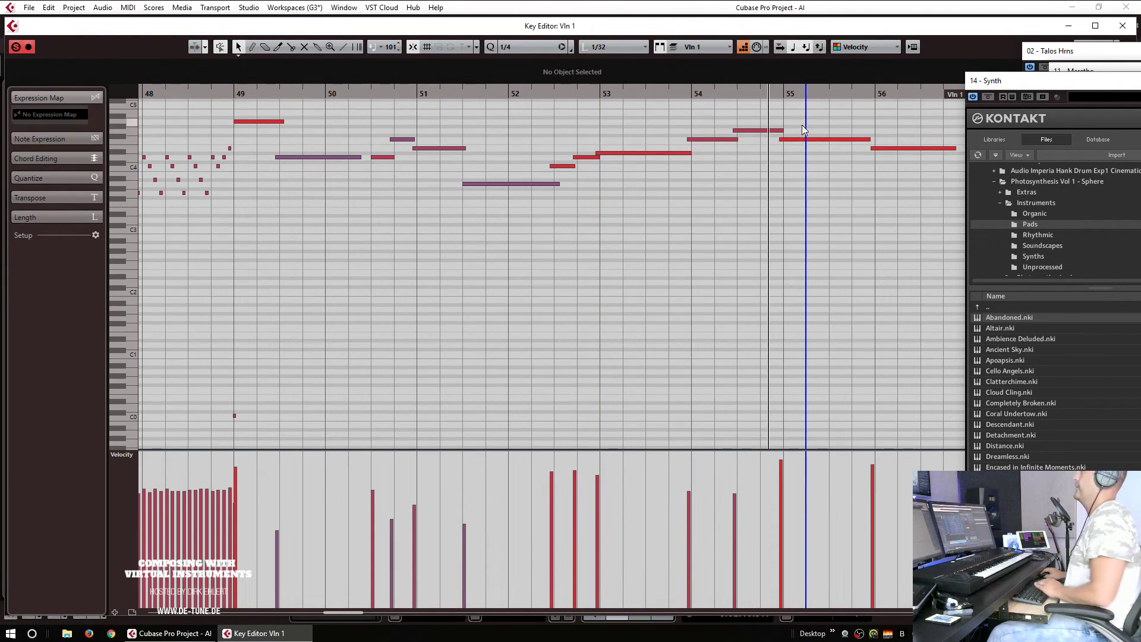
{"action": "key", "text": "Up"}
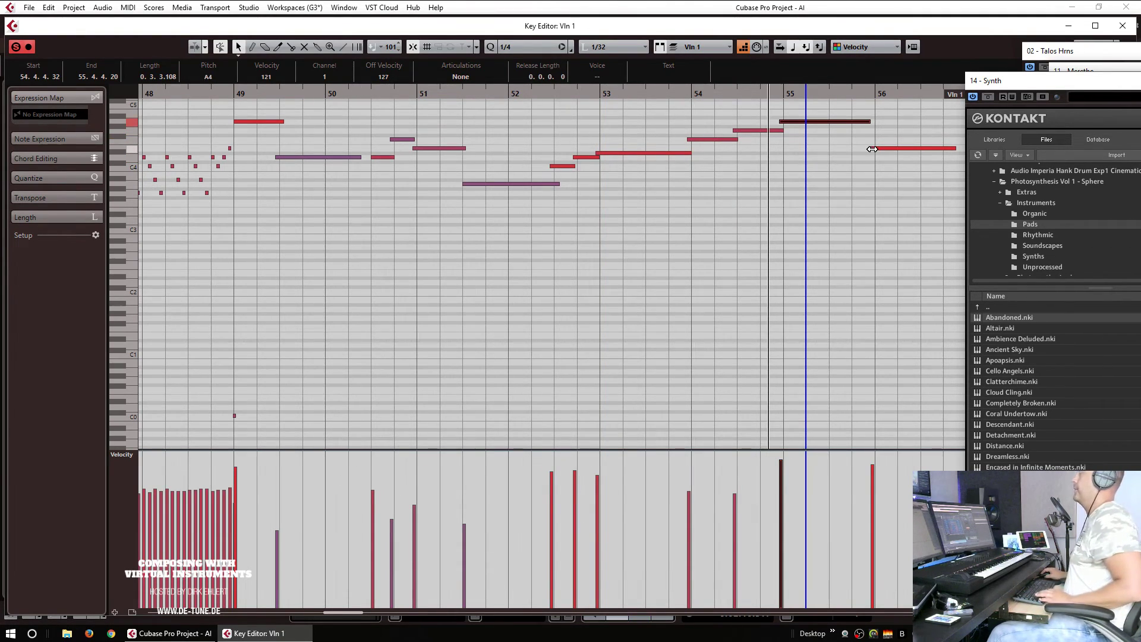
{"action": "left_click_drag", "start_coordinate": [872, 148], "coordinate": [869, 148]}
{"action": "key", "text": "space"}
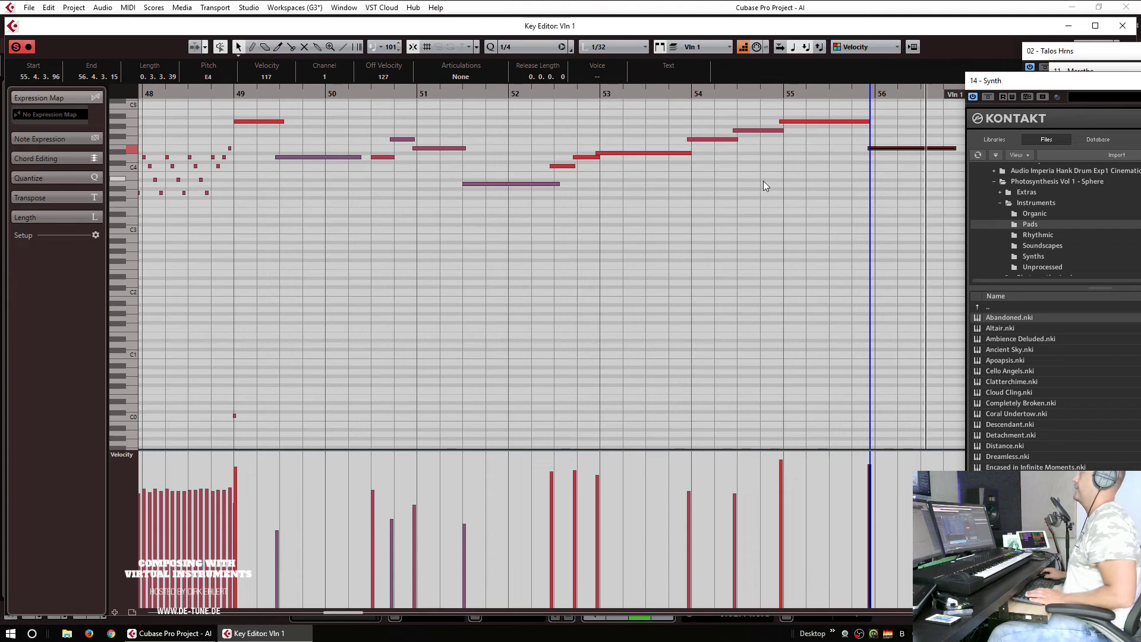
{"action": "key", "text": "space"}
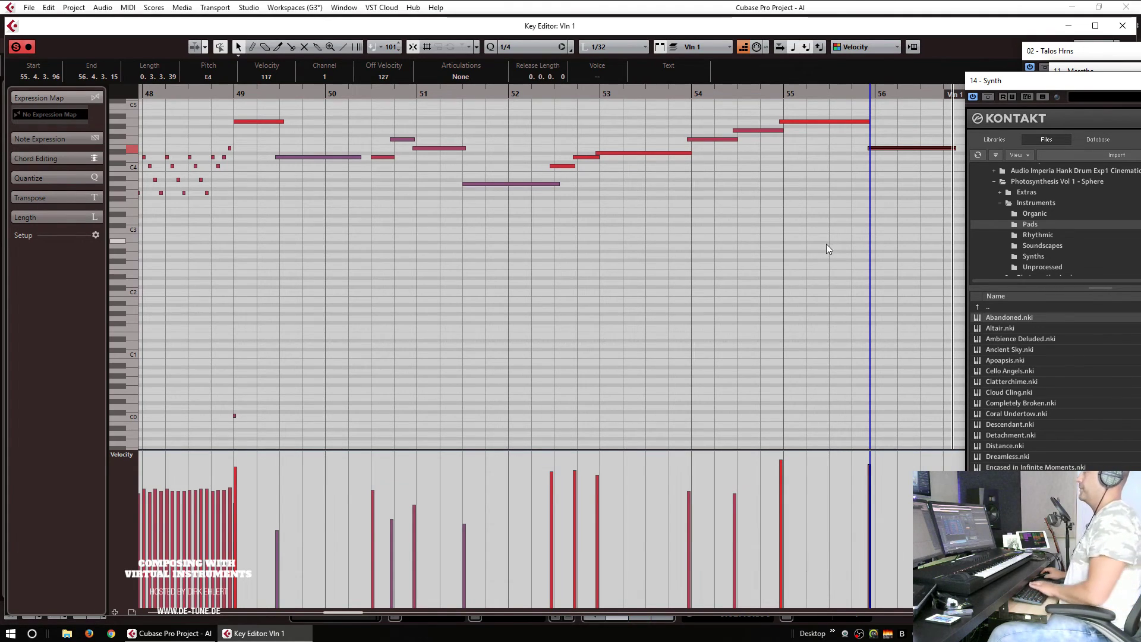
Step: Close the Vln 1 part and play the full arrangement from just before bar 49
{"action": "key", "text": "Return"}
{"action": "left_click_drag", "start_coordinate": [613, 95], "coordinate": [642, 184]}
{"action": "key", "text": "space"}
{"action": "key", "text": "h"}
{"action": "key", "text": "h"}
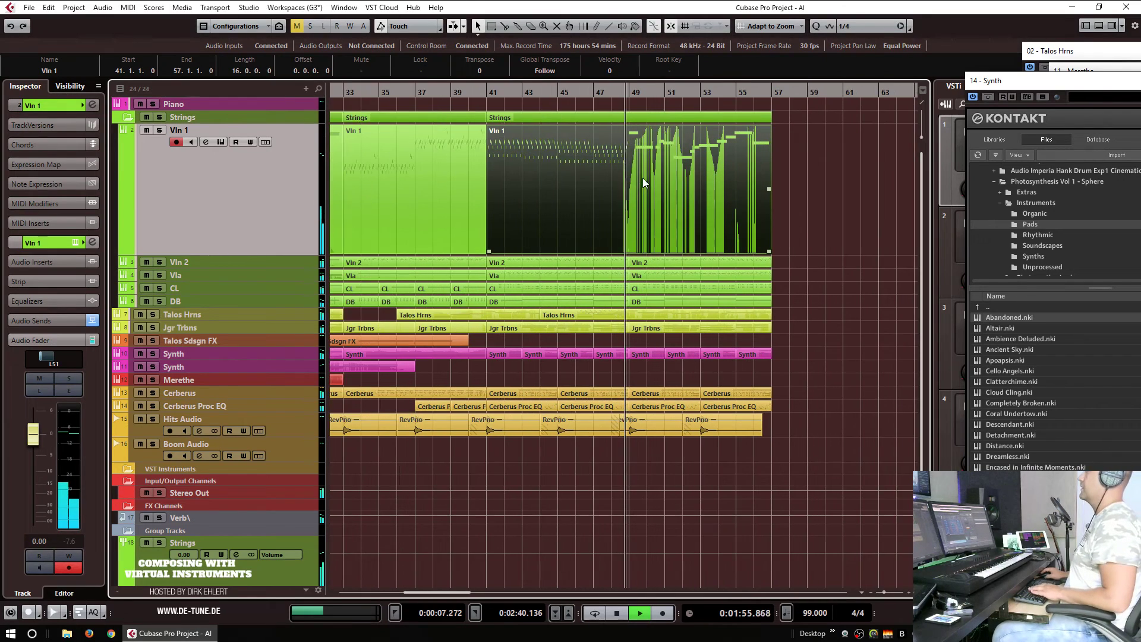
{"action": "key", "text": "g"}
{"action": "key", "text": "g"}
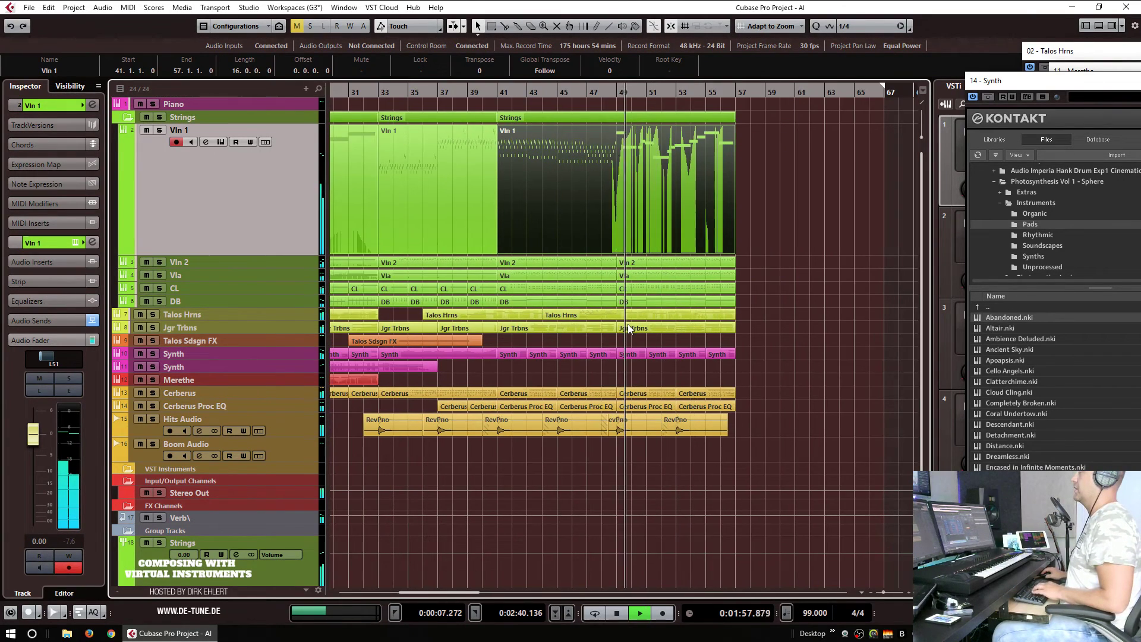
Step: Open the Talos Hrns part, delete its high note at bar 49, and close the part
{"action": "double_click", "coordinate": [602, 314]}
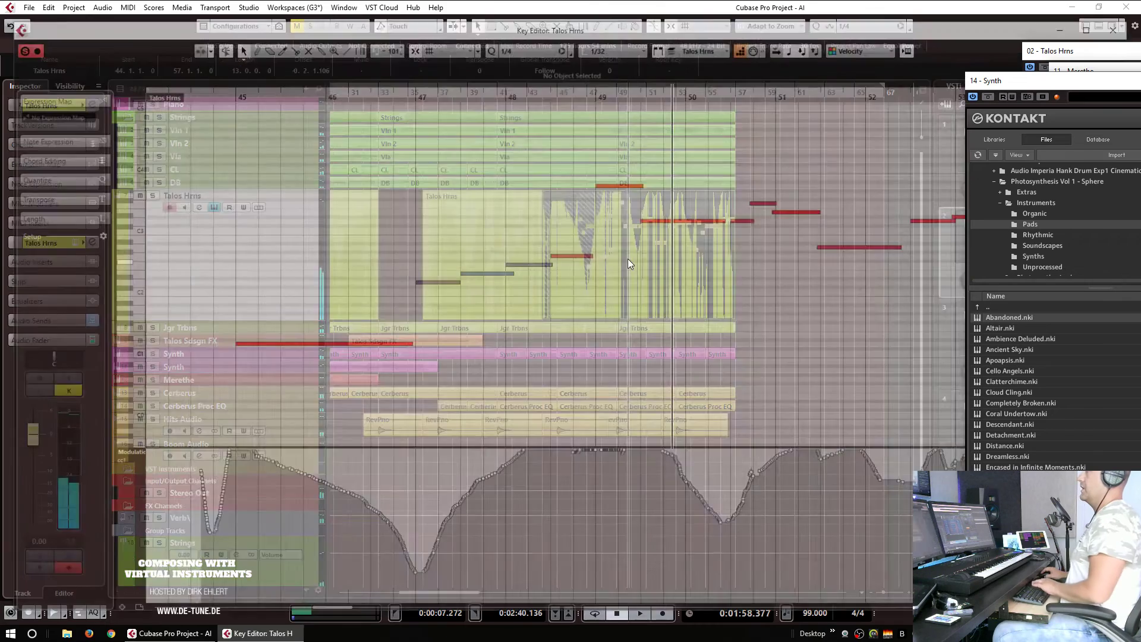
{"action": "scroll", "coordinate": [664, 249], "scroll_direction": "left", "scroll_amount": 1}
{"action": "scroll", "coordinate": [669, 250], "scroll_direction": "right", "scroll_amount": 2}
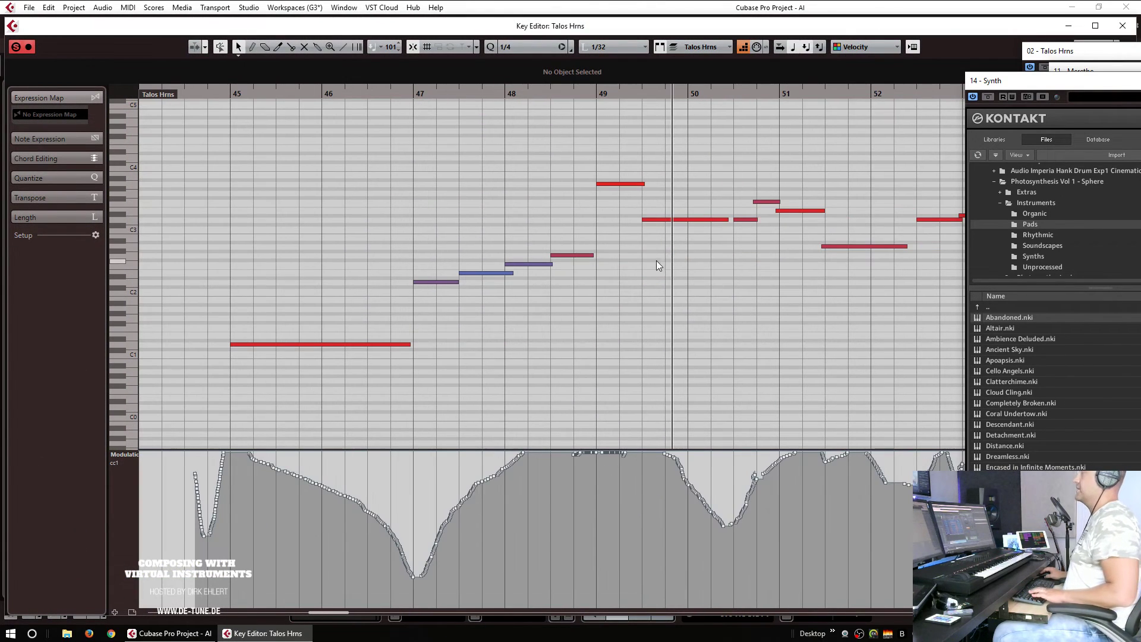
{"action": "scroll", "coordinate": [646, 238], "scroll_direction": "down", "scroll_amount": 1}
{"action": "left_click", "coordinate": [617, 183]}
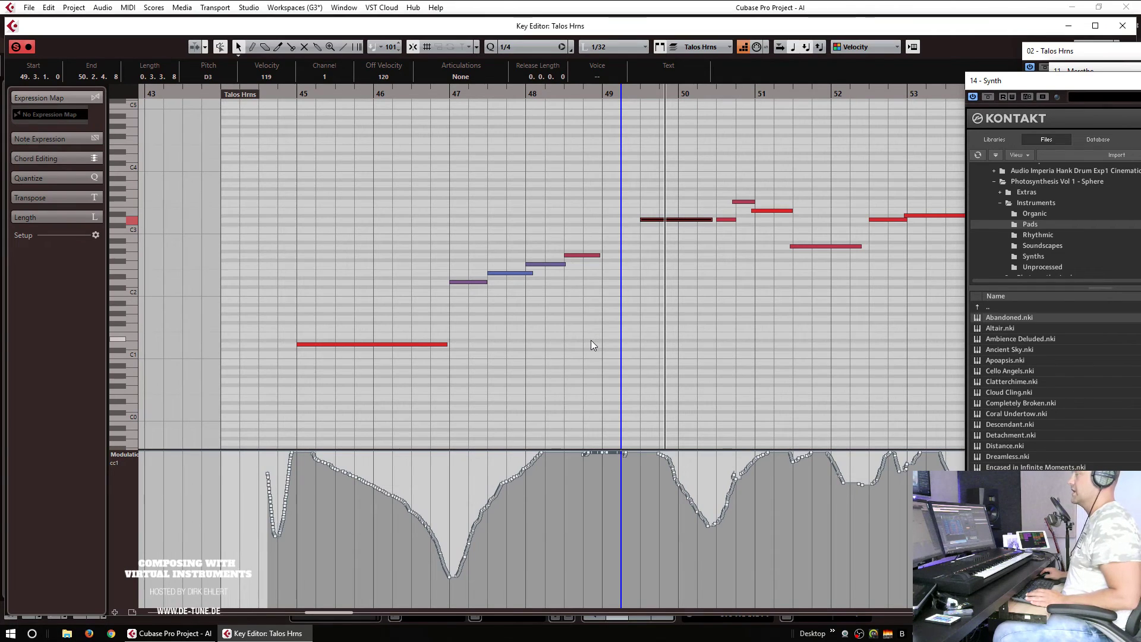
{"action": "key", "text": "Return"}
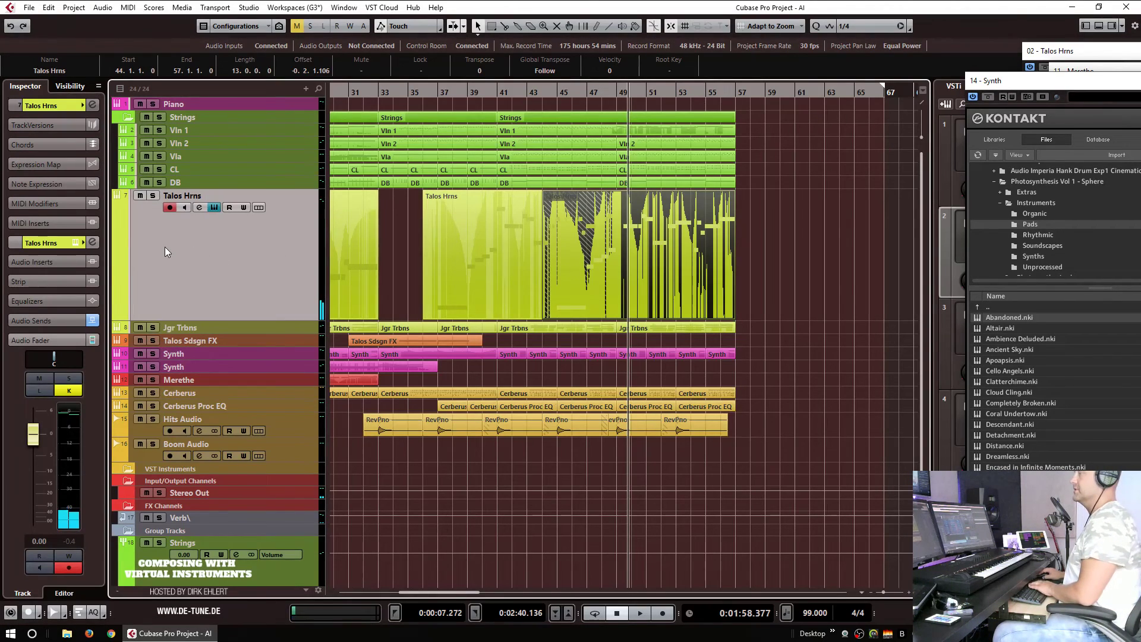
Step: Open the Talos Hrns Kontakt instrument and check the keyswitches at the end of its articulation list
{"action": "left_click", "coordinate": [91, 243]}
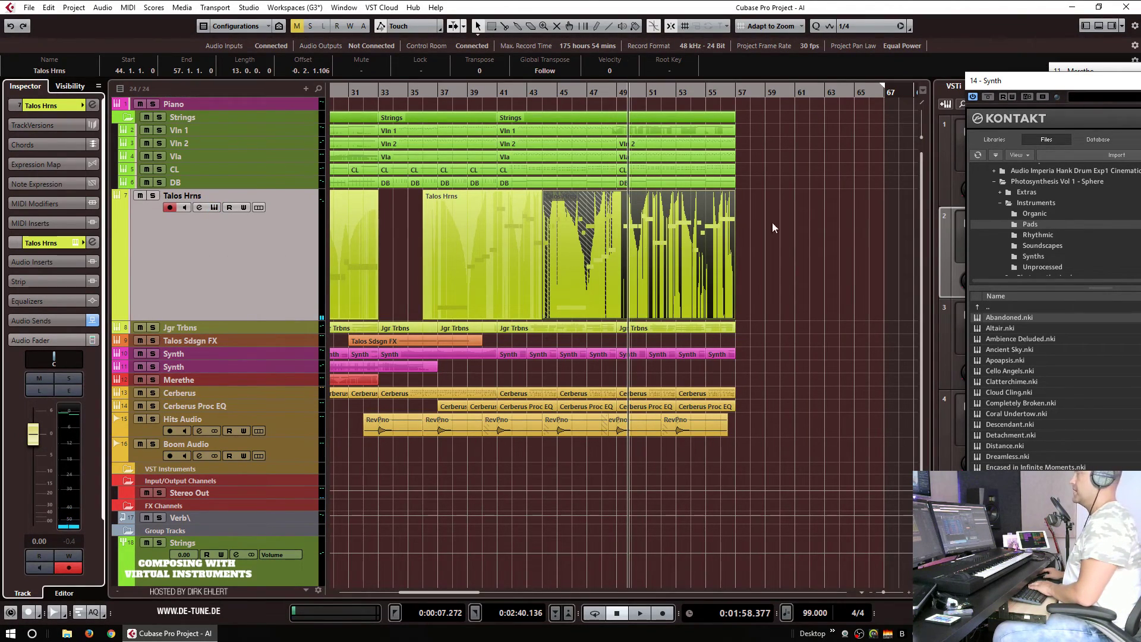
{"action": "left_click", "coordinate": [74, 243]}
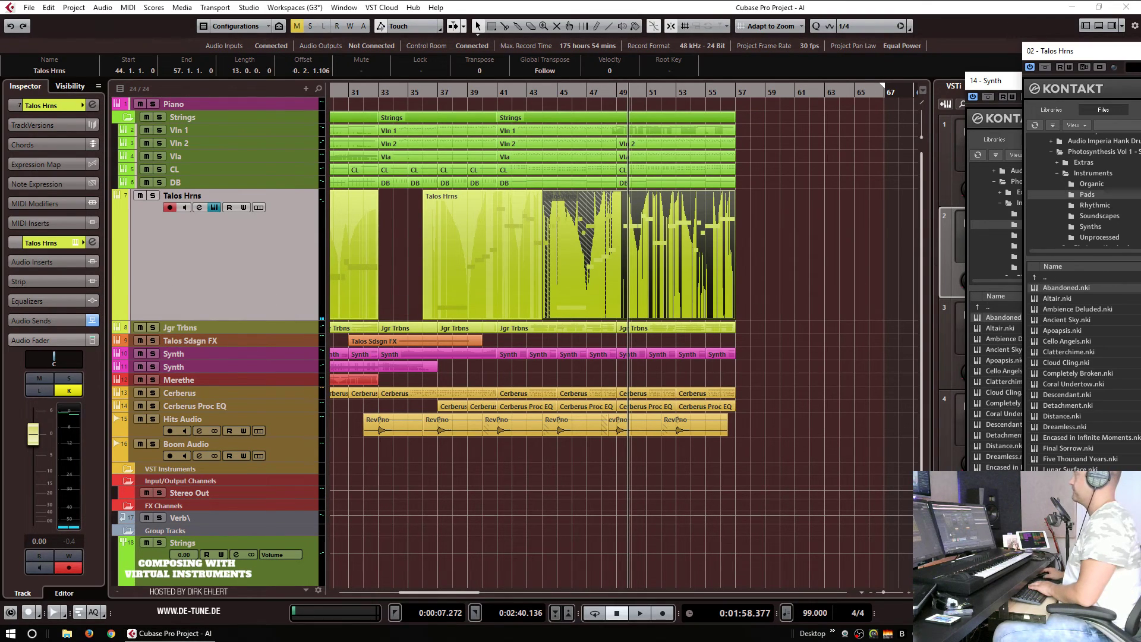
{"action": "left_click_drag", "start_coordinate": [1140, 56], "coordinate": [866, 19]}
{"action": "scroll", "coordinate": [1051, 340], "scroll_direction": "down", "scroll_amount": 3}
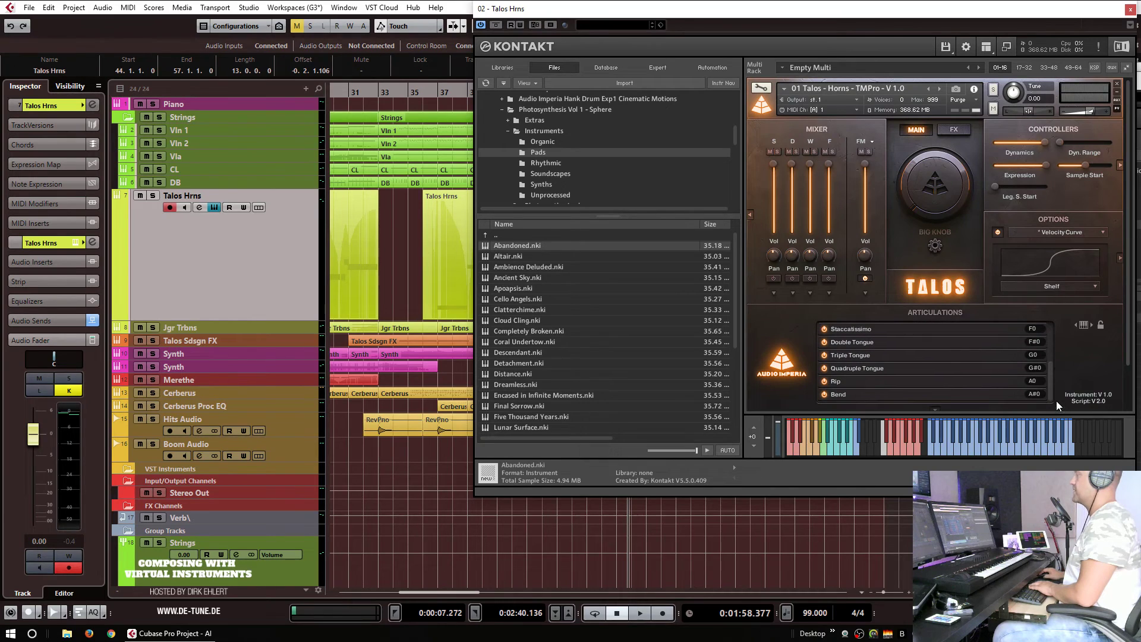
{"action": "left_click_drag", "start_coordinate": [781, 20], "coordinate": [1028, 66]}
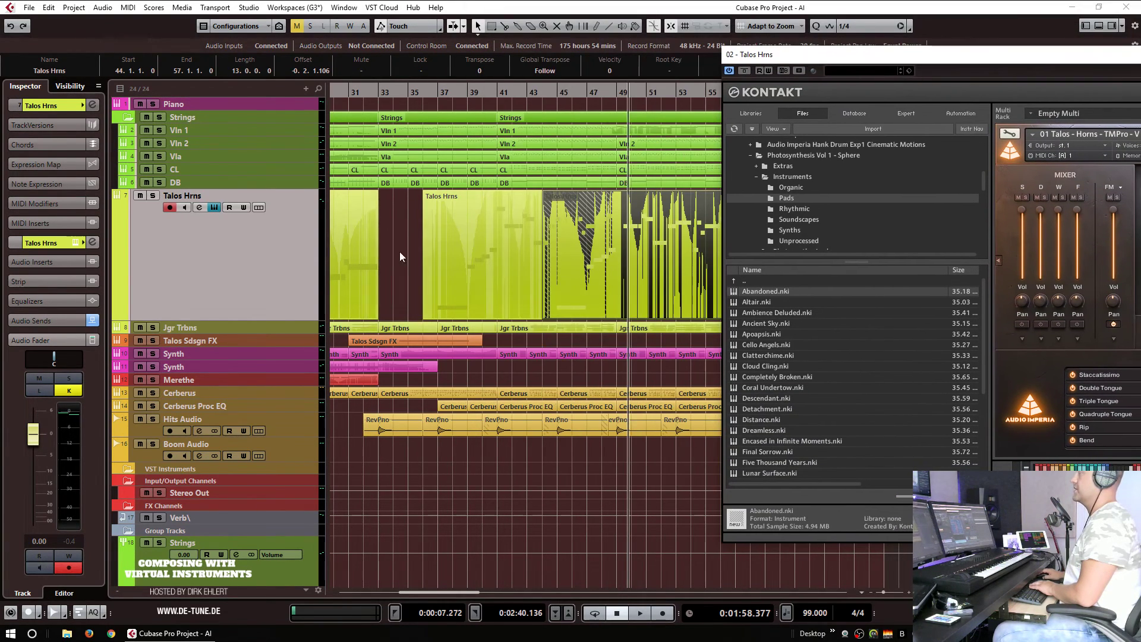
Step: Reopen the Talos Hrns part and draw a C0 keyswitch note from 44.4.1.0 to 44.4.3.0
{"action": "double_click", "coordinate": [602, 257]}
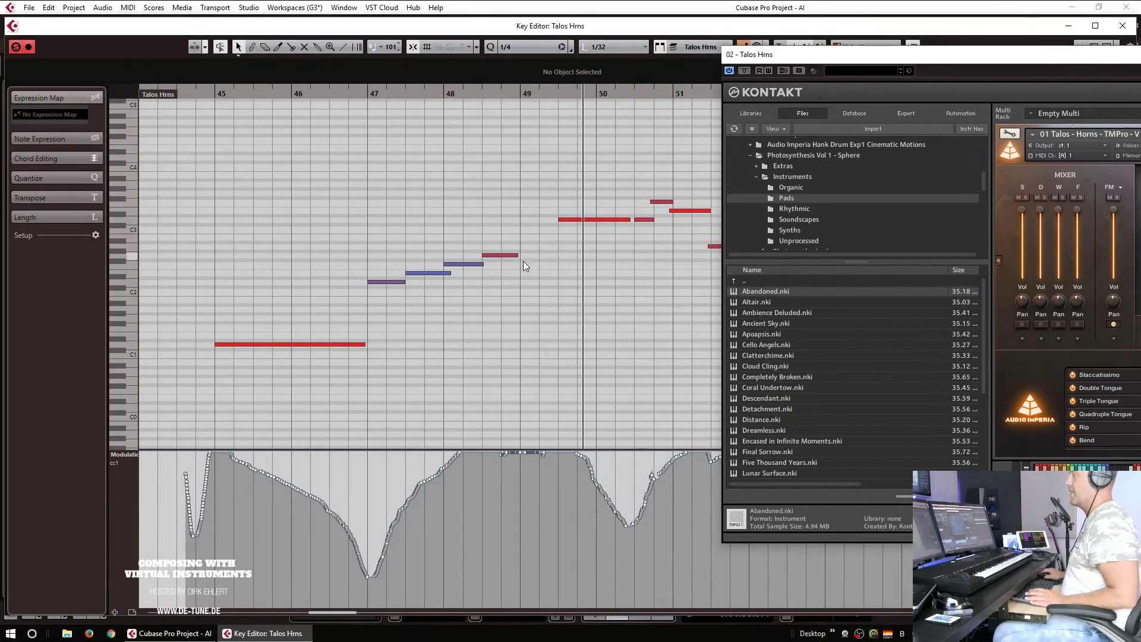
{"action": "scroll", "coordinate": [514, 366], "scroll_direction": "down", "scroll_amount": 3}
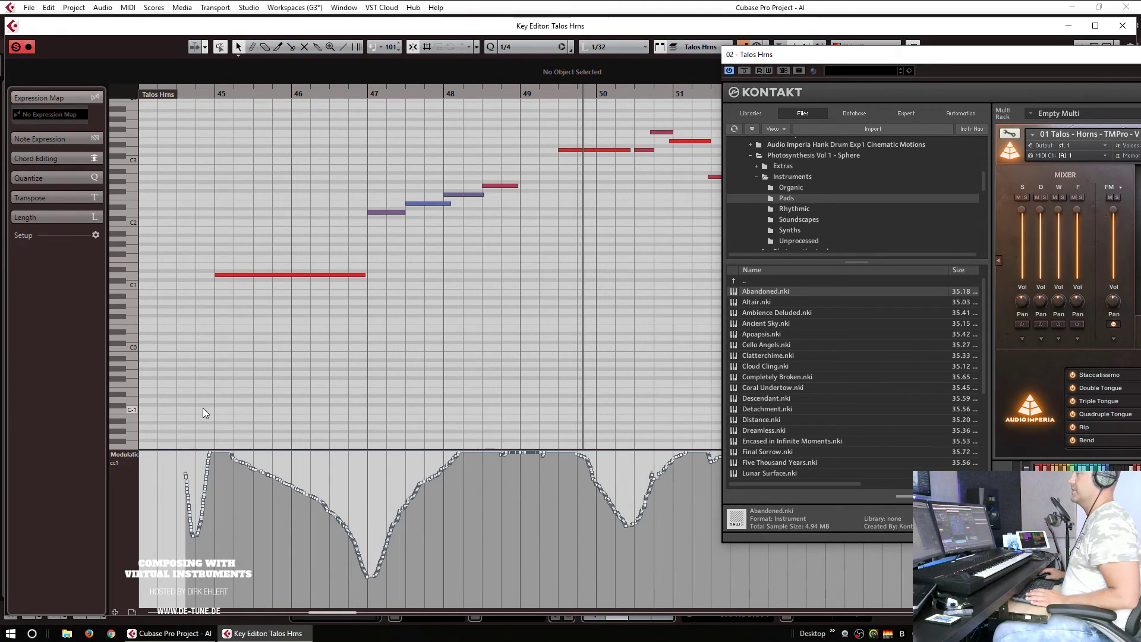
{"action": "left_click_drag", "start_coordinate": [206, 346], "coordinate": [215, 349]}
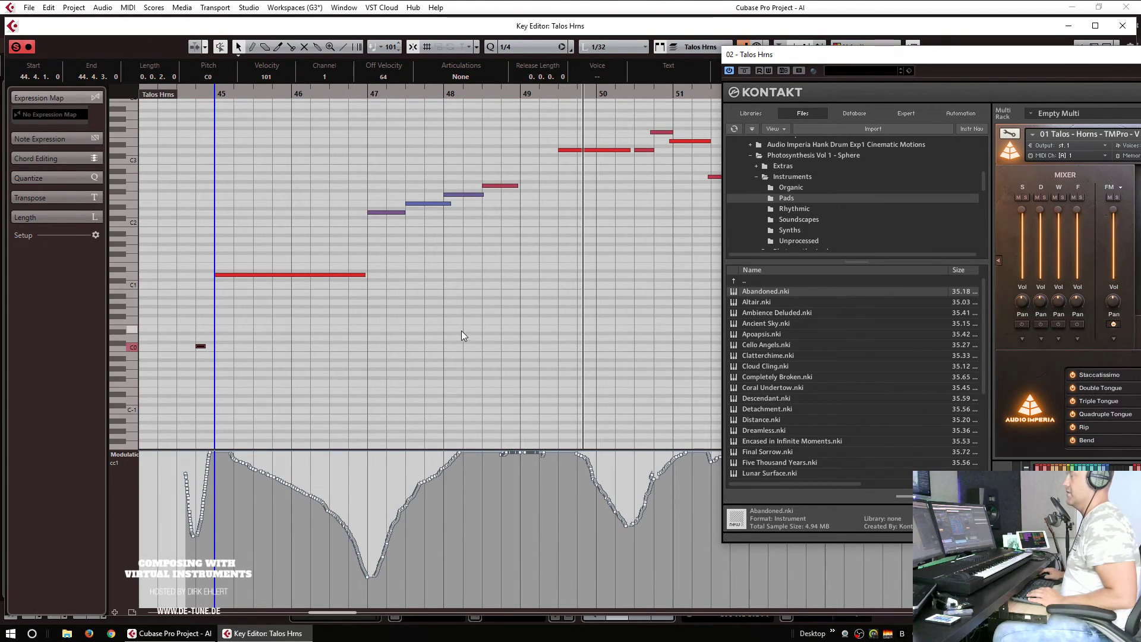
Step: Try a Rip articulation with an A0 keyswitch at 48.4.1.0 and an A2 note from 48.4.3.92, and remove both notes
{"action": "left_click", "coordinate": [502, 301]}
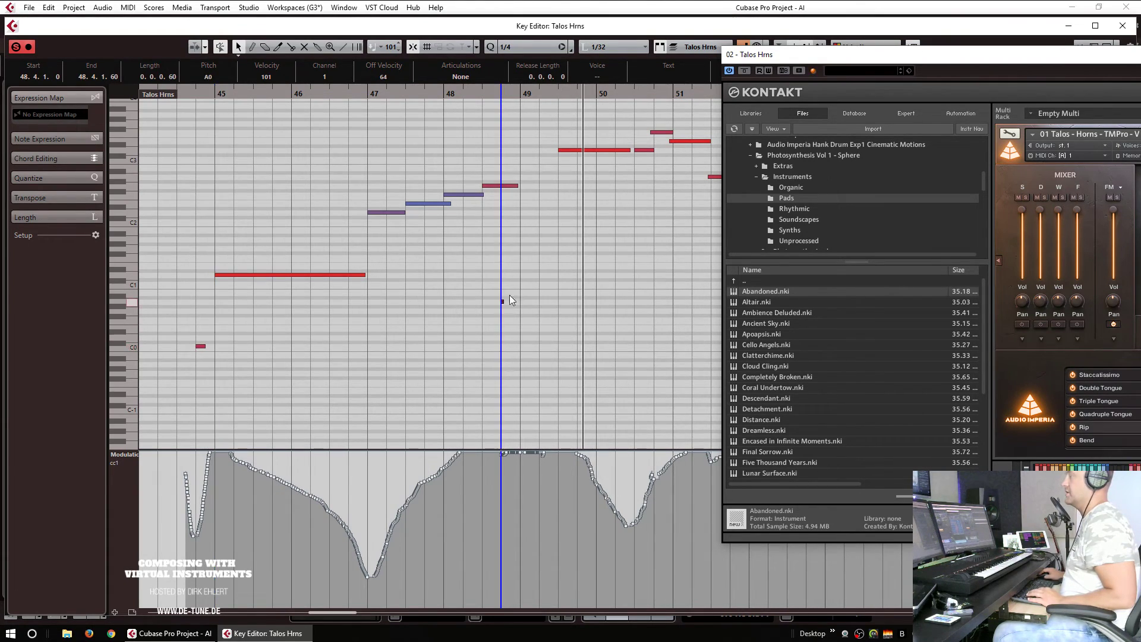
{"action": "left_click_drag", "start_coordinate": [523, 176], "coordinate": [612, 176]}
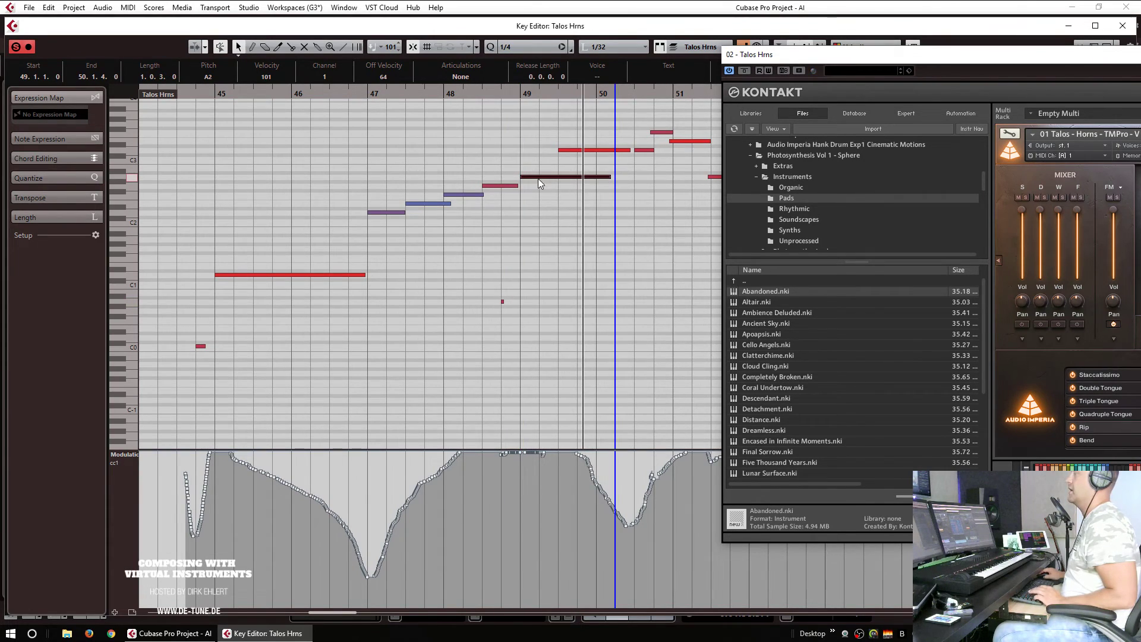
{"action": "left_click_drag", "start_coordinate": [522, 177], "coordinate": [515, 177]}
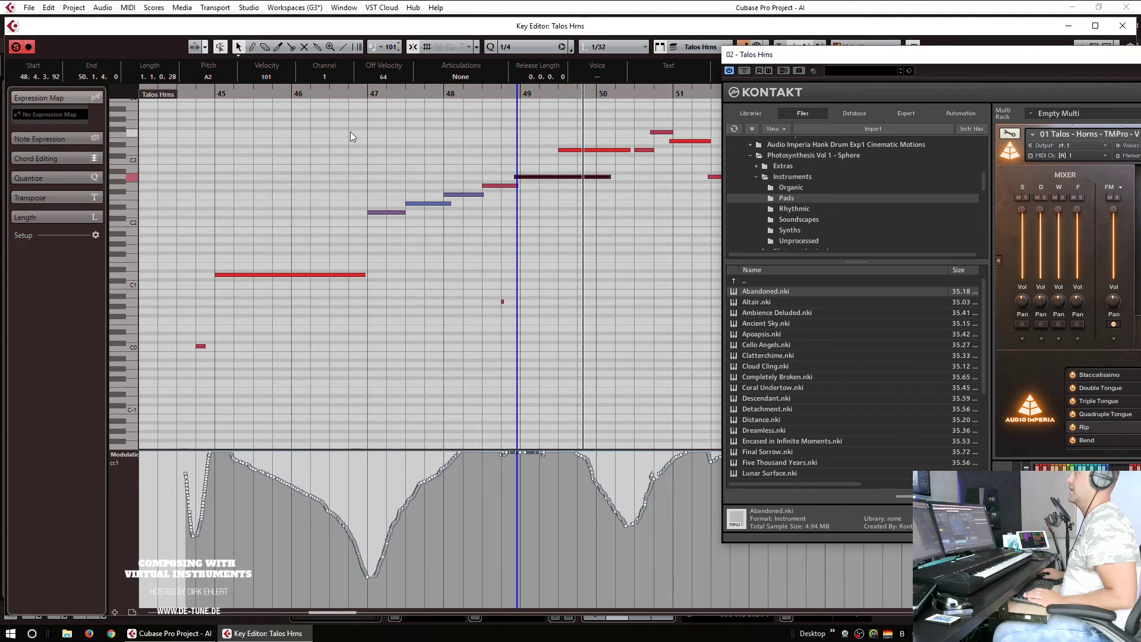
{"action": "left_click", "coordinate": [180, 97]}
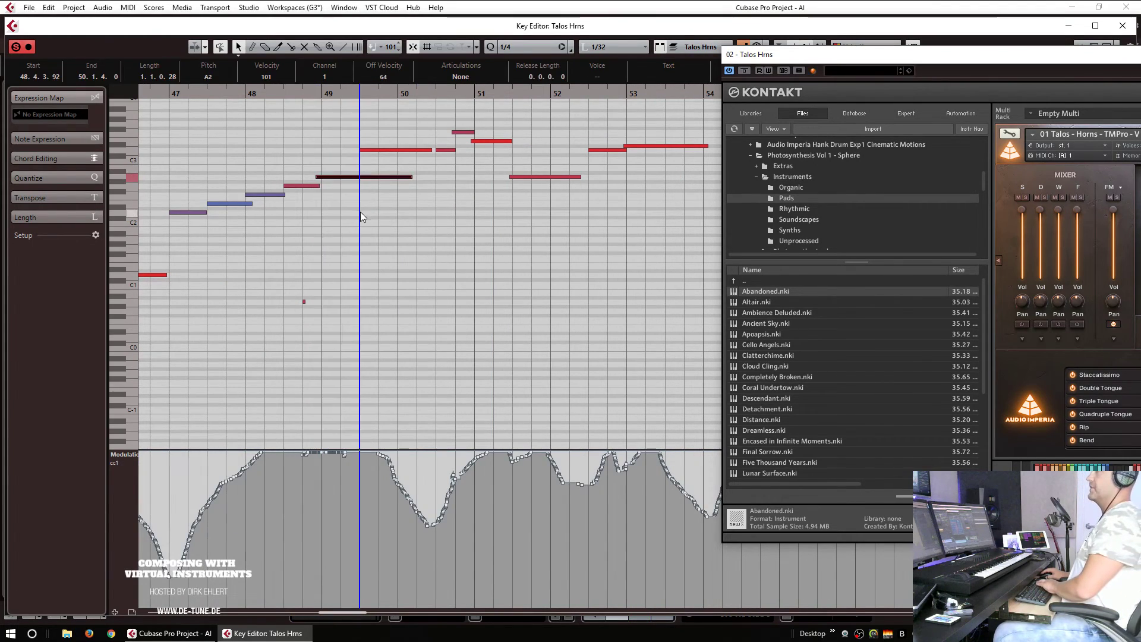
{"action": "left_click", "coordinate": [303, 301]}
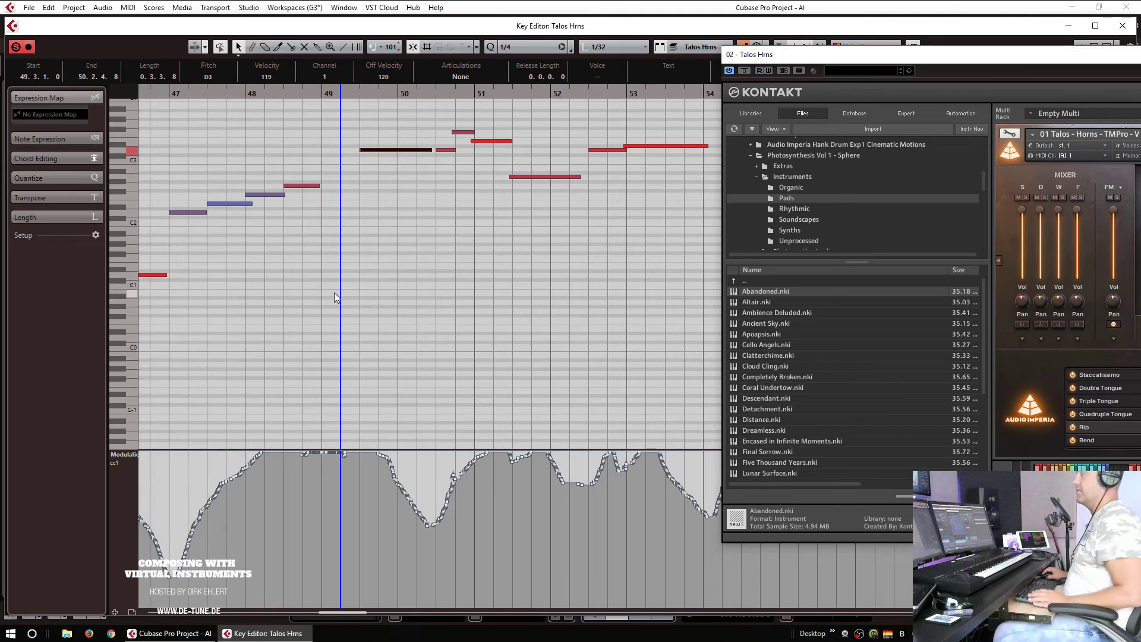
Step: Draw a G3 note in the Talos Hrns part at 49.1.1.0 with a length of 0.2.0.60
{"action": "scroll", "coordinate": [346, 265], "scroll_direction": "up", "scroll_amount": 3}
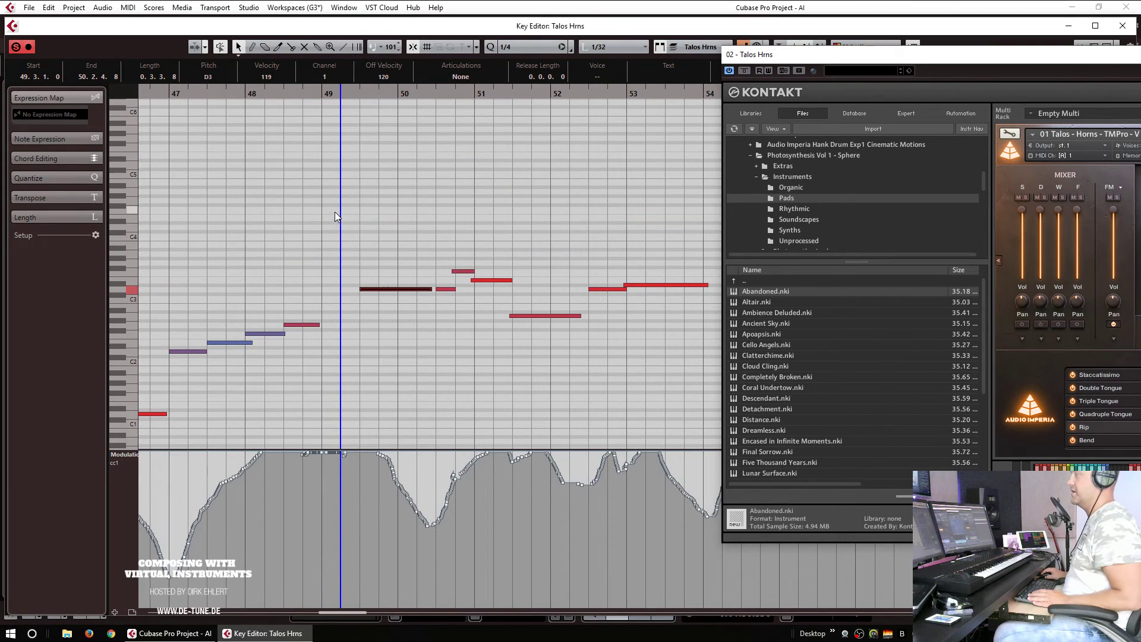
{"action": "left_click_drag", "start_coordinate": [325, 200], "coordinate": [363, 200]}
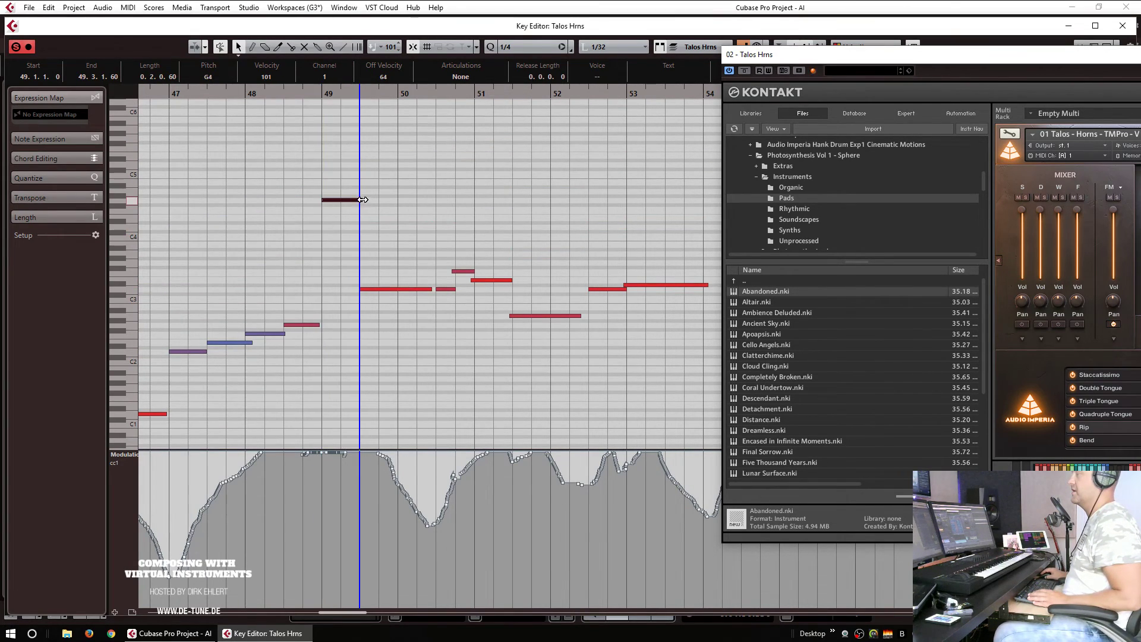
{"action": "key", "text": "shift+Down"}
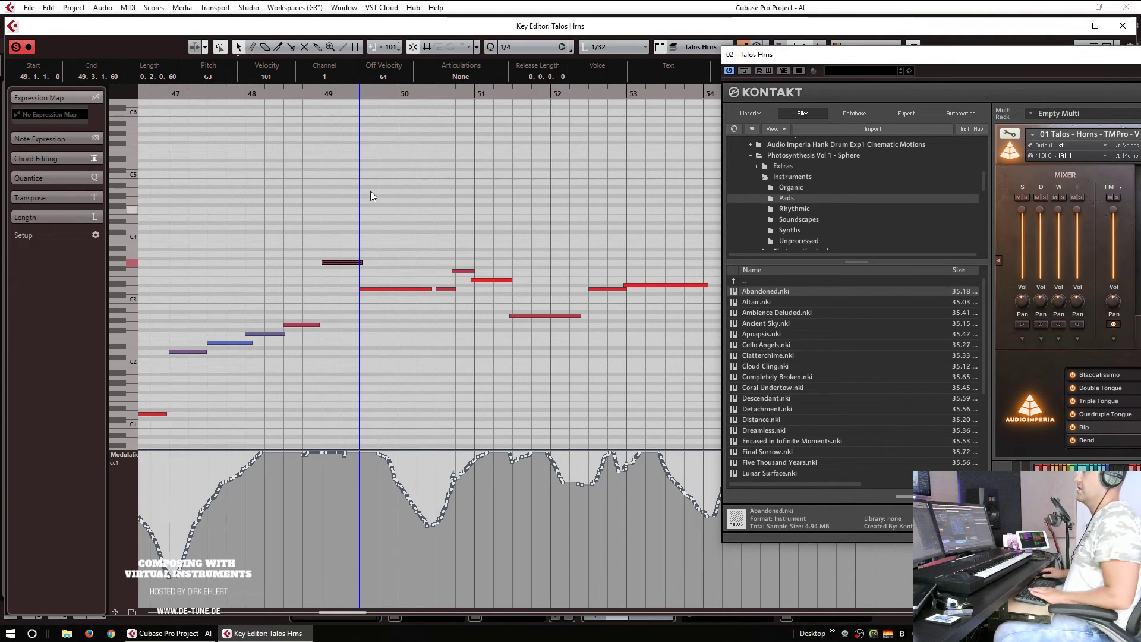
Step: Select the C0 keyswitch note before bar 45 and audition the horn line, moving the Kontakt window off the notes
{"action": "key", "text": "h"}
{"action": "key", "text": "h"}
{"action": "scroll", "coordinate": [390, 291], "scroll_direction": "down", "scroll_amount": 3}
{"action": "scroll", "coordinate": [497, 276], "scroll_direction": "left", "scroll_amount": 3}
{"action": "left_click_drag", "start_coordinate": [389, 342], "coordinate": [473, 372]}
{"action": "key", "text": "g"}
{"action": "key", "text": "g"}
{"action": "scroll", "coordinate": [620, 258], "scroll_direction": "right", "scroll_amount": 5}
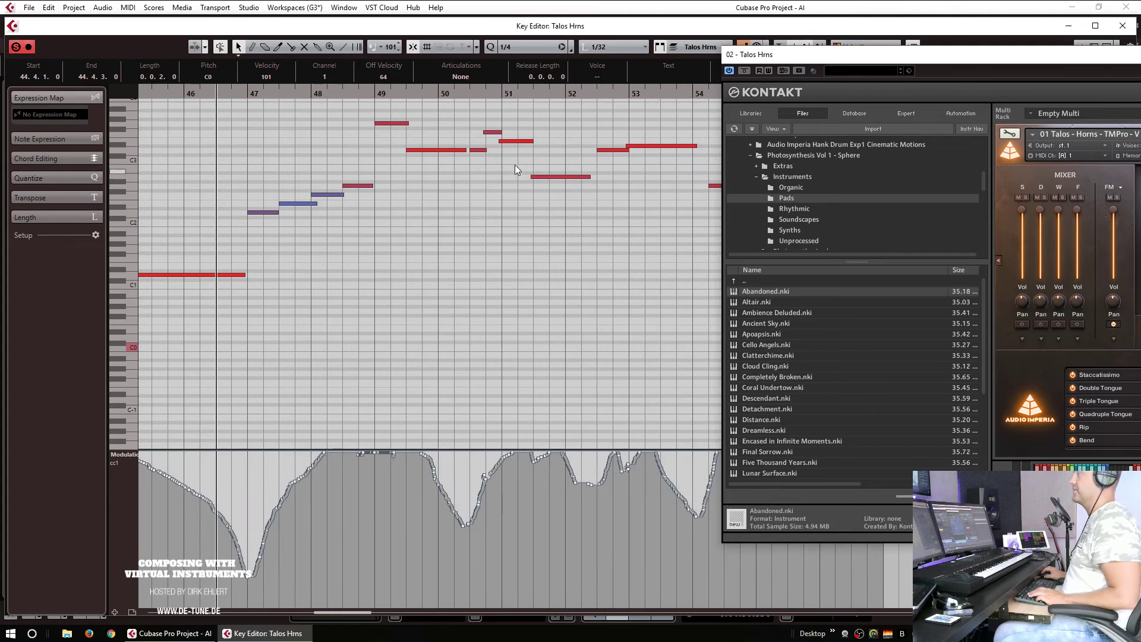
{"action": "left_click_drag", "start_coordinate": [751, 58], "coordinate": [772, 63]}
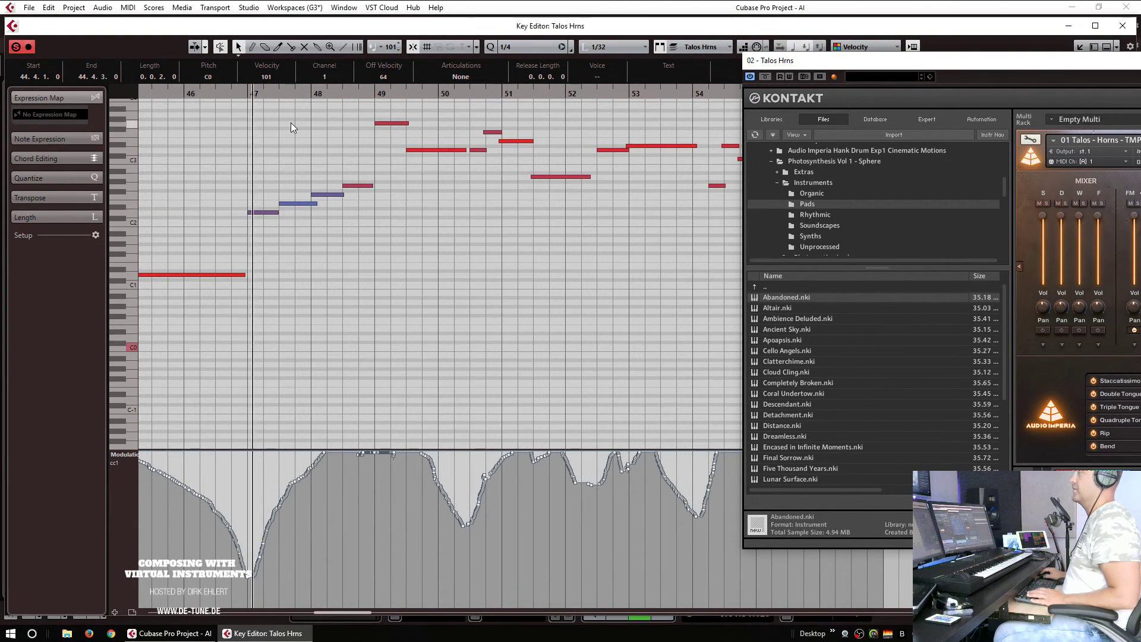
Step: Shift the last three rising horn notes before bar 49 earlier, starting the E2 at 47.2.3.96, and play back from before bar 47
{"action": "left_click_drag", "start_coordinate": [299, 173], "coordinate": [373, 212]}
{"action": "left_click_drag", "start_coordinate": [290, 204], "coordinate": [285, 204]}
{"action": "left_click", "coordinate": [236, 95]}
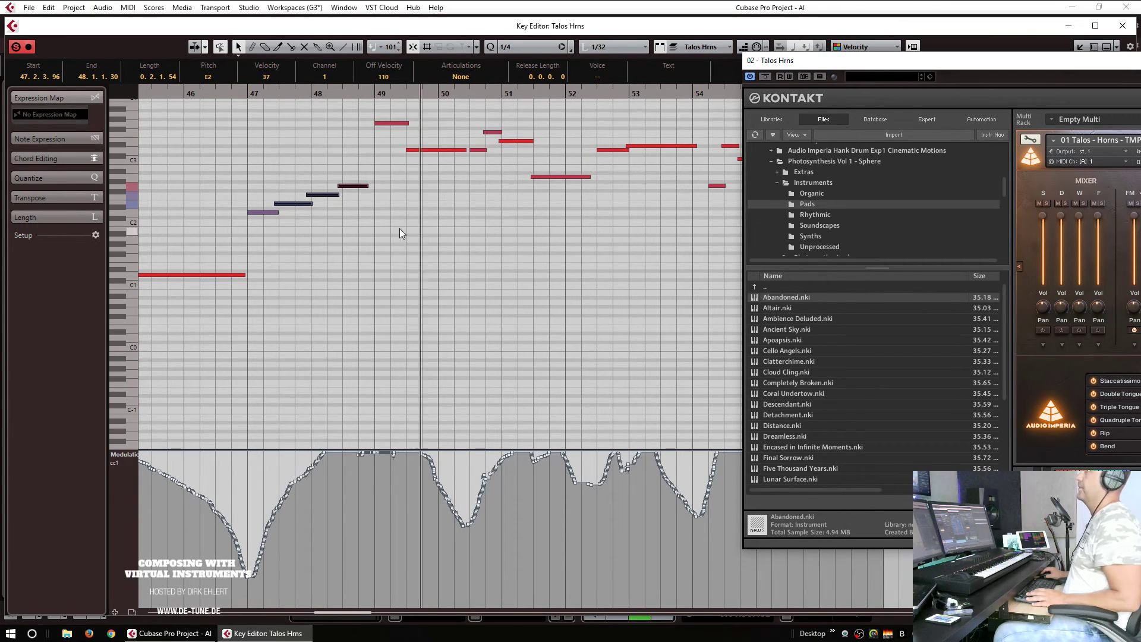
Step: Extend the Talos Hrns D3 in bar 49 to start at 49.2.4.23 and audition the melody
{"action": "left_click_drag", "start_coordinate": [406, 152], "coordinate": [402, 152]}
{"action": "left_click", "coordinate": [364, 92]}
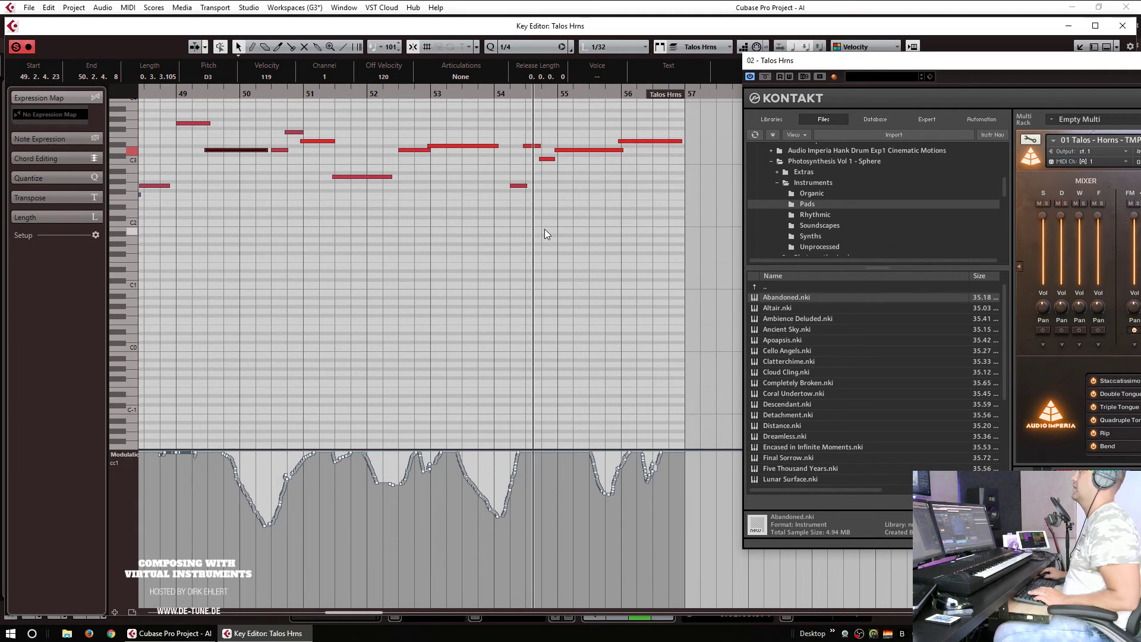
Step: Return to the start of the horn part and dismiss the TeamViewer sponsored-session notice
{"action": "scroll", "coordinate": [553, 260], "scroll_direction": "left", "scroll_amount": 5}
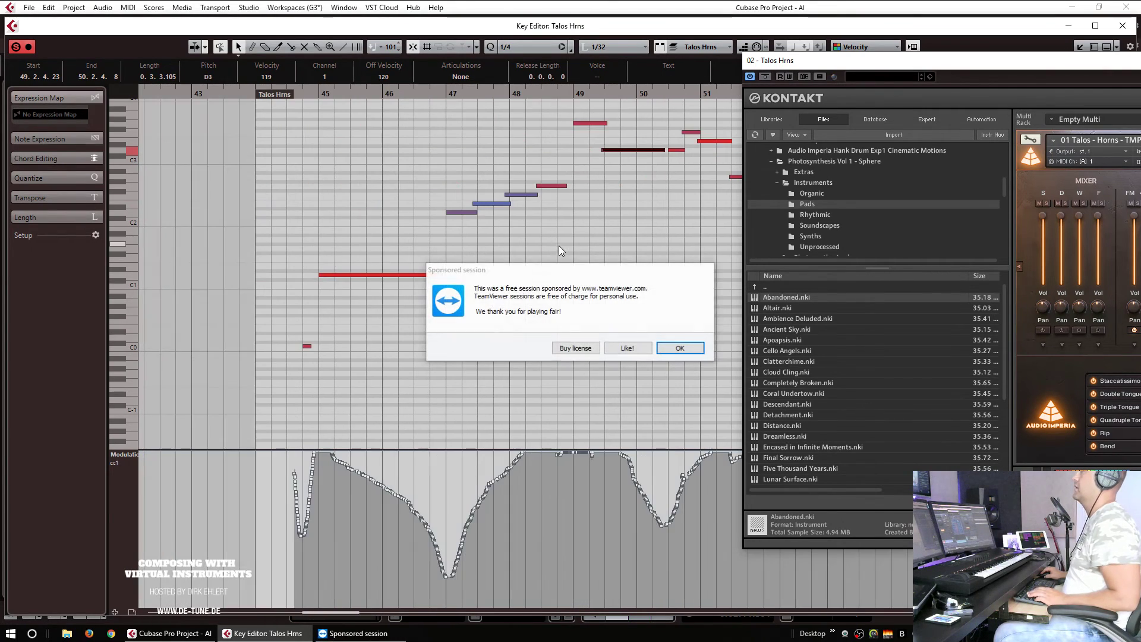
{"action": "left_click", "coordinate": [680, 350]}
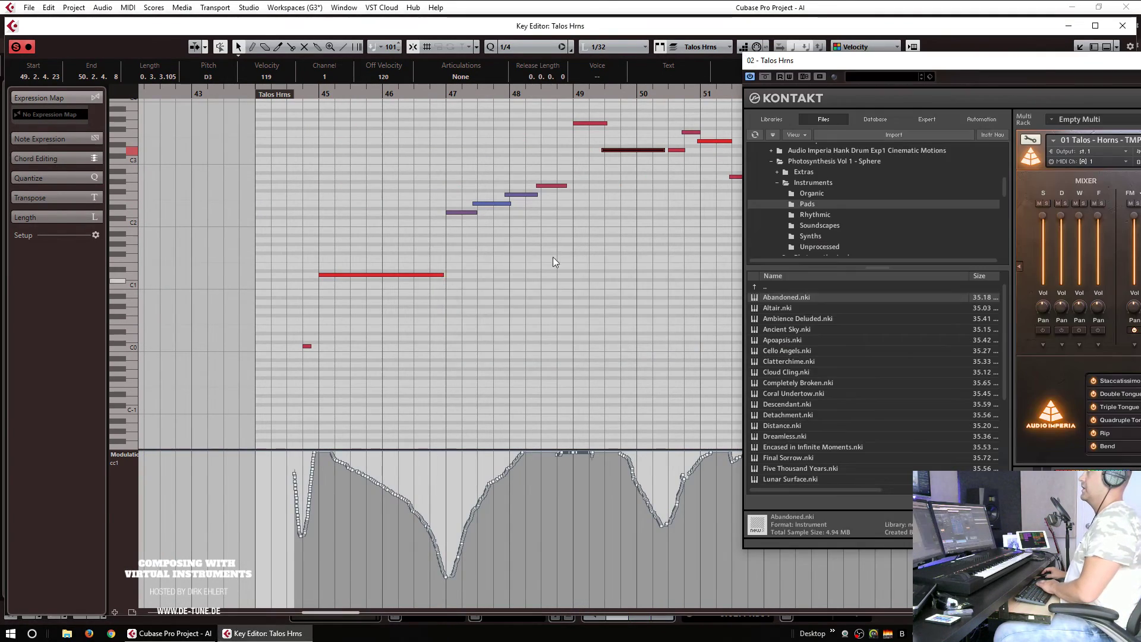
Step: Glue the Talos Hrns parts spanning bars 36 to 57 into one part and open it for note editing
{"action": "left_click_drag", "start_coordinate": [550, 169], "coordinate": [499, 205]}
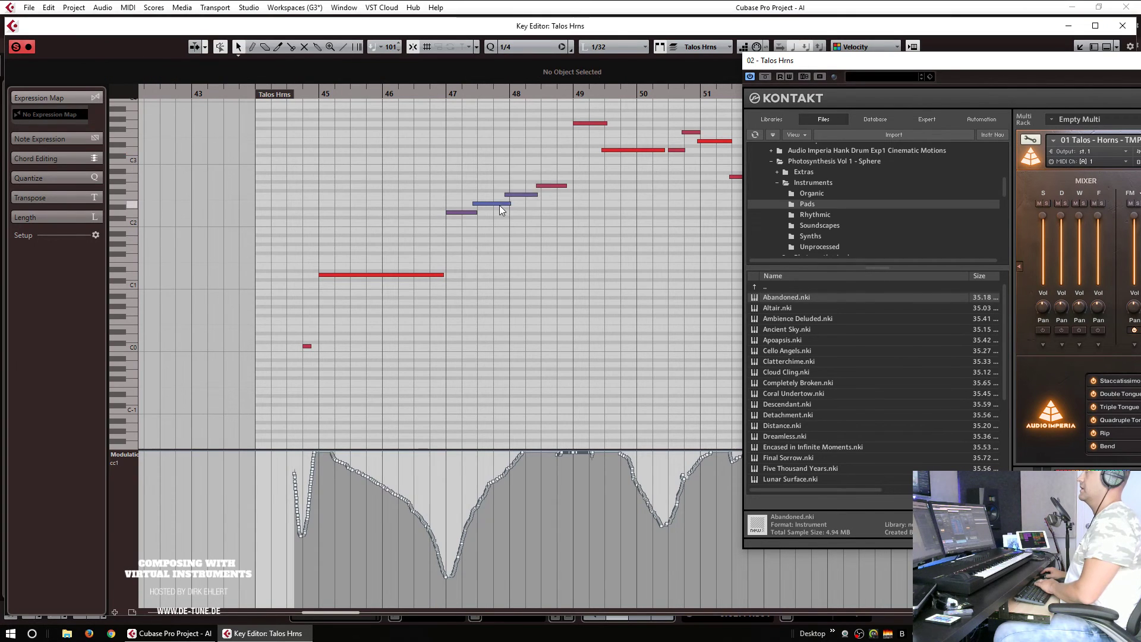
{"action": "key", "text": "Return"}
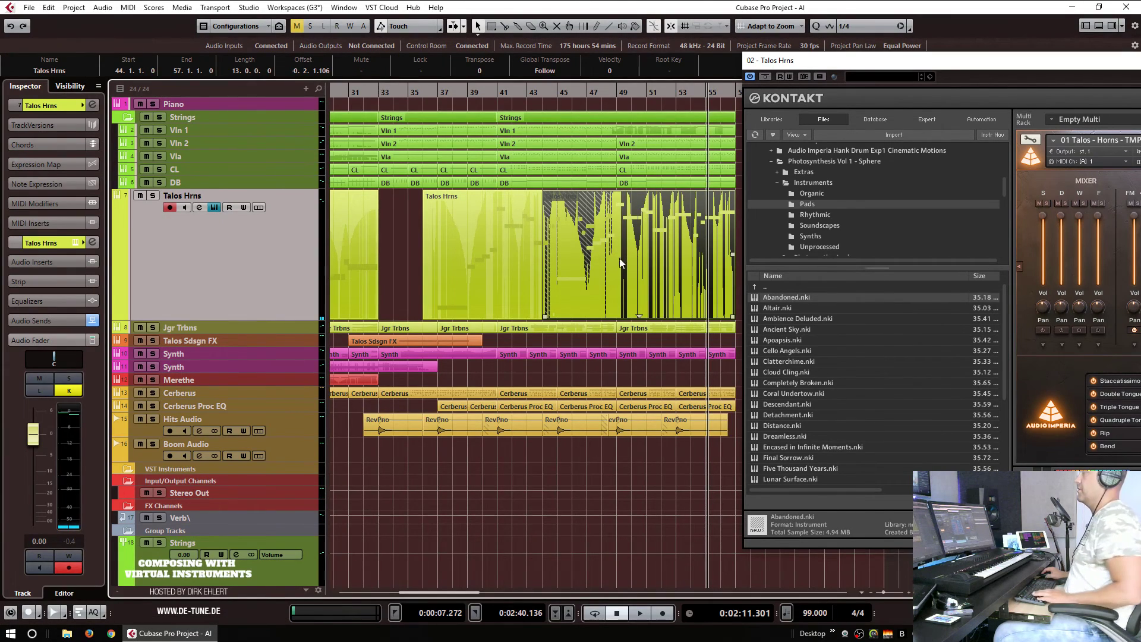
{"action": "key", "text": "4"}
{"action": "left_click", "coordinate": [518, 256]}
{"action": "key", "text": "1"}
{"action": "left_click", "coordinate": [563, 249]}
{"action": "key", "text": "Return"}
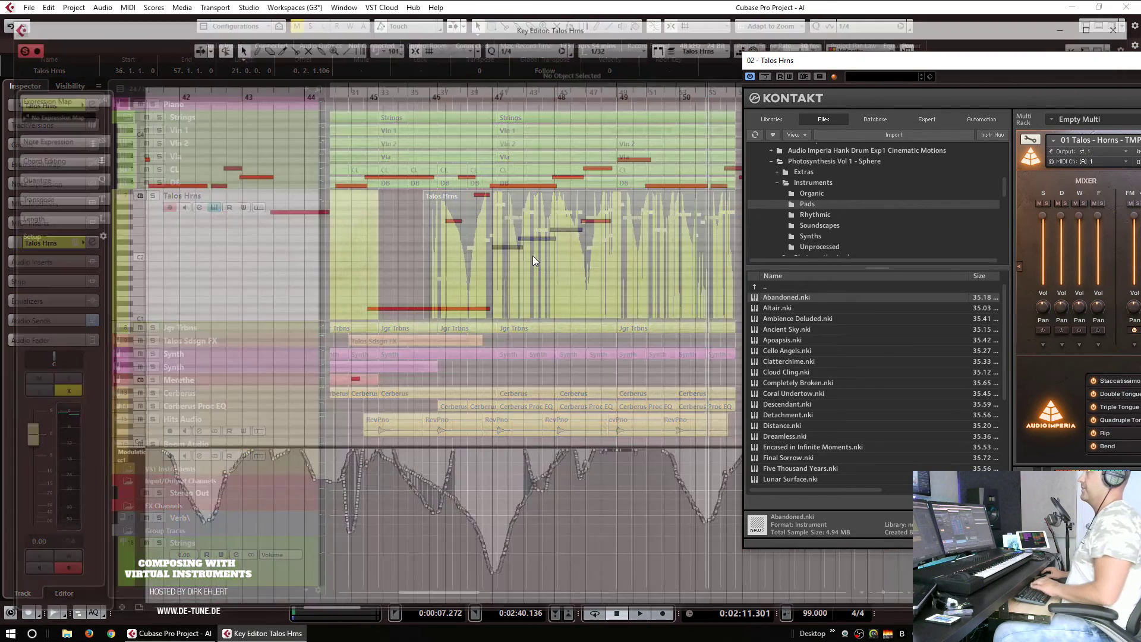
Step: Delete the long low horn note in bars 45–46, the rising run in bars 47–48 and the high note at bar 49
{"action": "key", "text": "g"}
{"action": "key", "text": "g"}
{"action": "scroll", "coordinate": [487, 253], "scroll_direction": "left", "scroll_amount": 4}
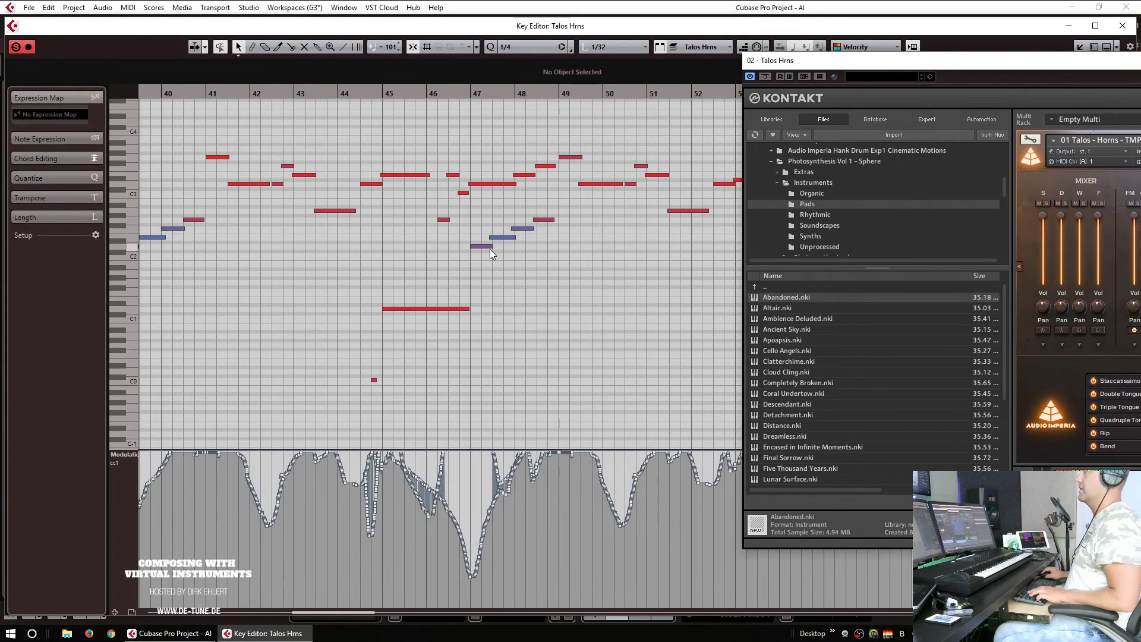
{"action": "left_click_drag", "start_coordinate": [415, 275], "coordinate": [468, 323]}
{"action": "key", "text": "Delete"}
{"action": "left_click_drag", "start_coordinate": [476, 215], "coordinate": [564, 276]}
{"action": "key", "text": "Delete"}
{"action": "left_click", "coordinate": [574, 158]}
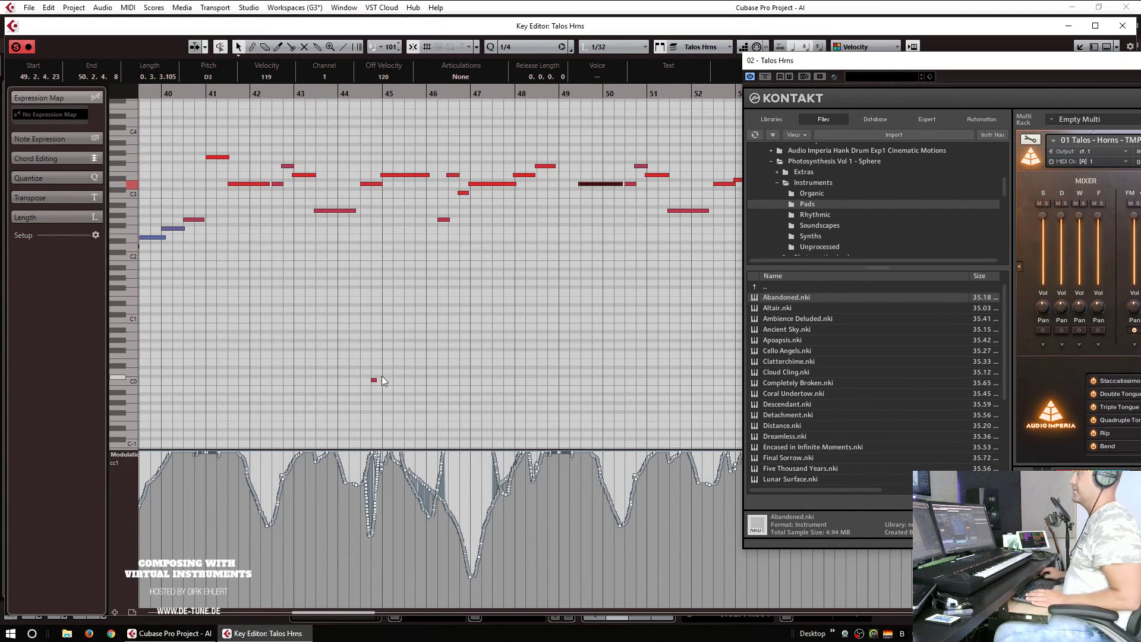
Step: Play back from before bar 45 and delete the overlapping modulation (CC1) points between bars 44 and 49
{"action": "left_click_drag", "start_coordinate": [367, 96], "coordinate": [360, 95]}
{"action": "key", "text": "space"}
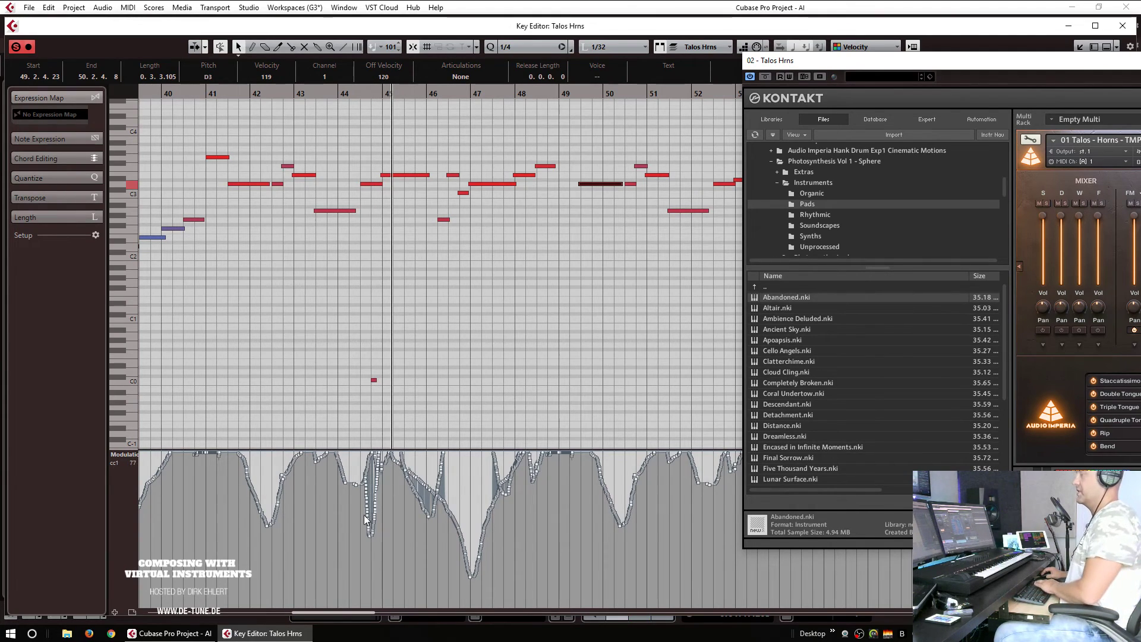
{"action": "left_click_drag", "start_coordinate": [361, 554], "coordinate": [378, 533]}
{"action": "key", "text": "Delete"}
{"action": "left_click_drag", "start_coordinate": [387, 487], "coordinate": [590, 457]}
{"action": "key", "text": "Delete"}
{"action": "key", "text": "space"}
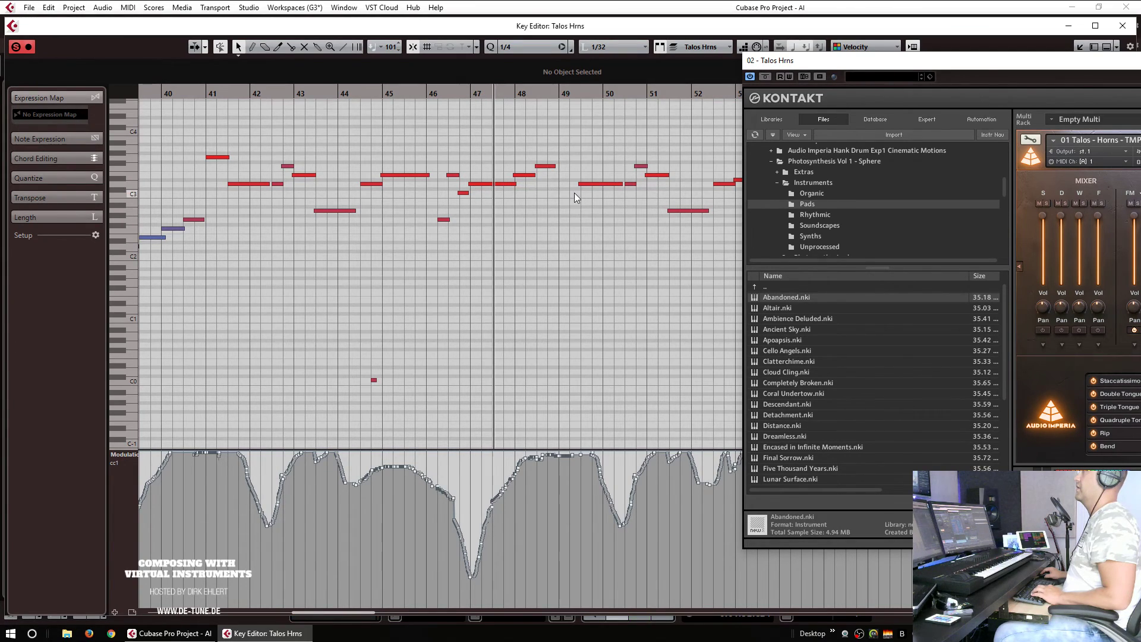
Step: Audition the horn melody through bar 48 and delete its last high note just before bar 49
{"action": "key", "text": "space"}
{"action": "key", "text": "h"}
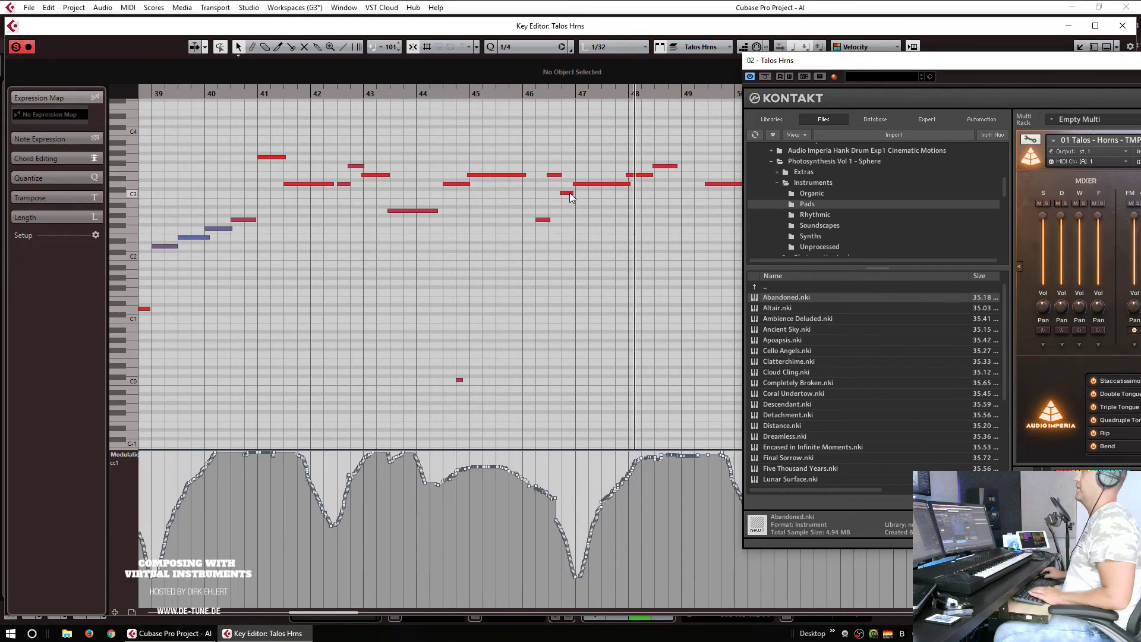
{"action": "key", "text": "g"}
{"action": "key", "text": "g"}
{"action": "key", "text": "g"}
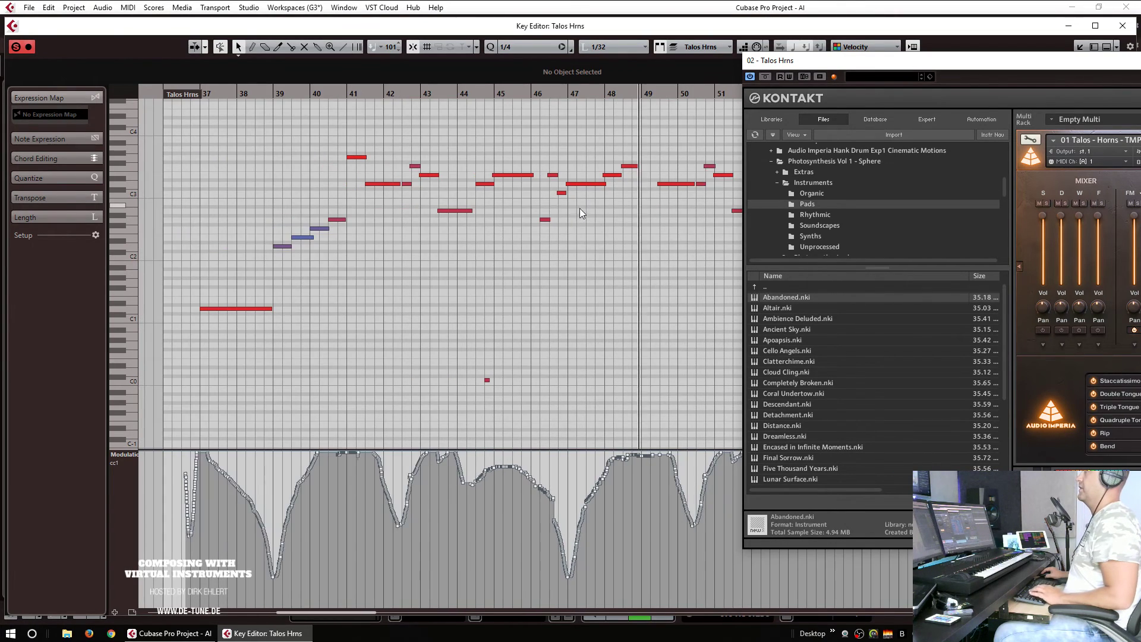
{"action": "key", "text": "space"}
{"action": "key", "text": "h"}
{"action": "key", "text": "h"}
{"action": "left_click", "coordinate": [620, 167]}
{"action": "key", "text": "Delete"}
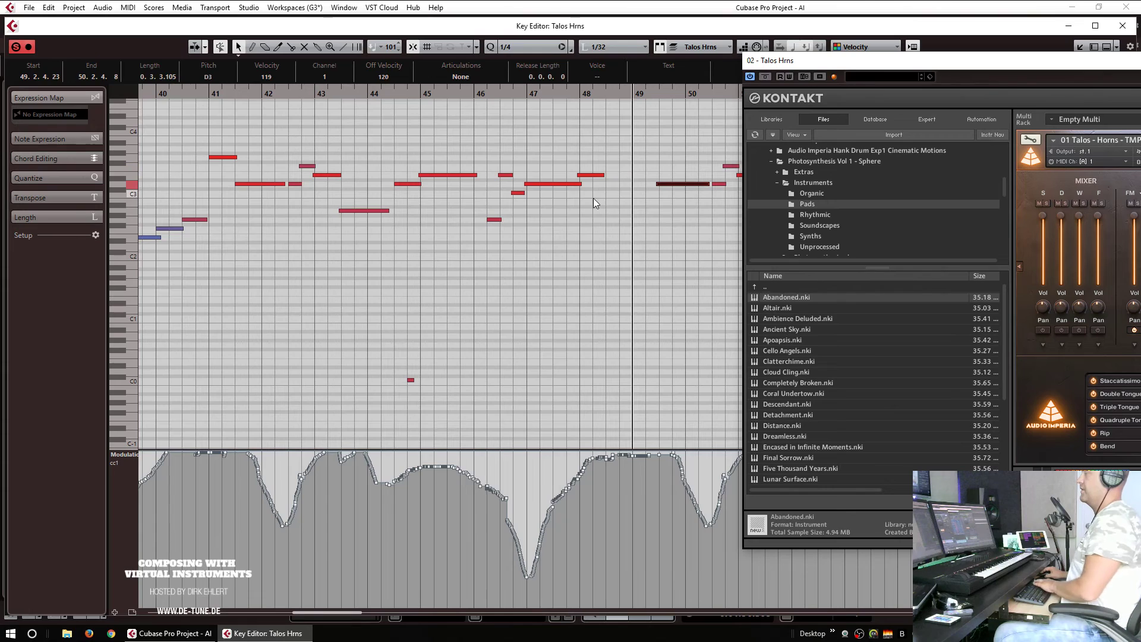
Step: Add an A0 keyswitch at 48.4.1.0 with an A2 note of length 0.3.3.0 above it, and audition from bar 48
{"action": "scroll", "coordinate": [612, 273], "scroll_direction": "right", "scroll_amount": 2}
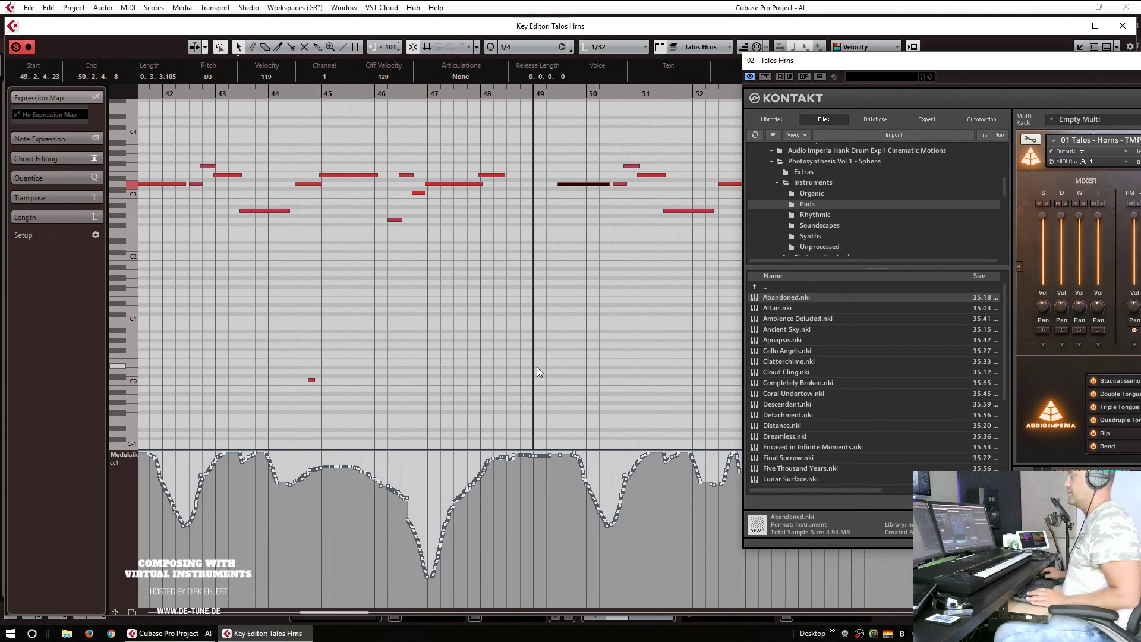
{"action": "left_click", "coordinate": [522, 333]}
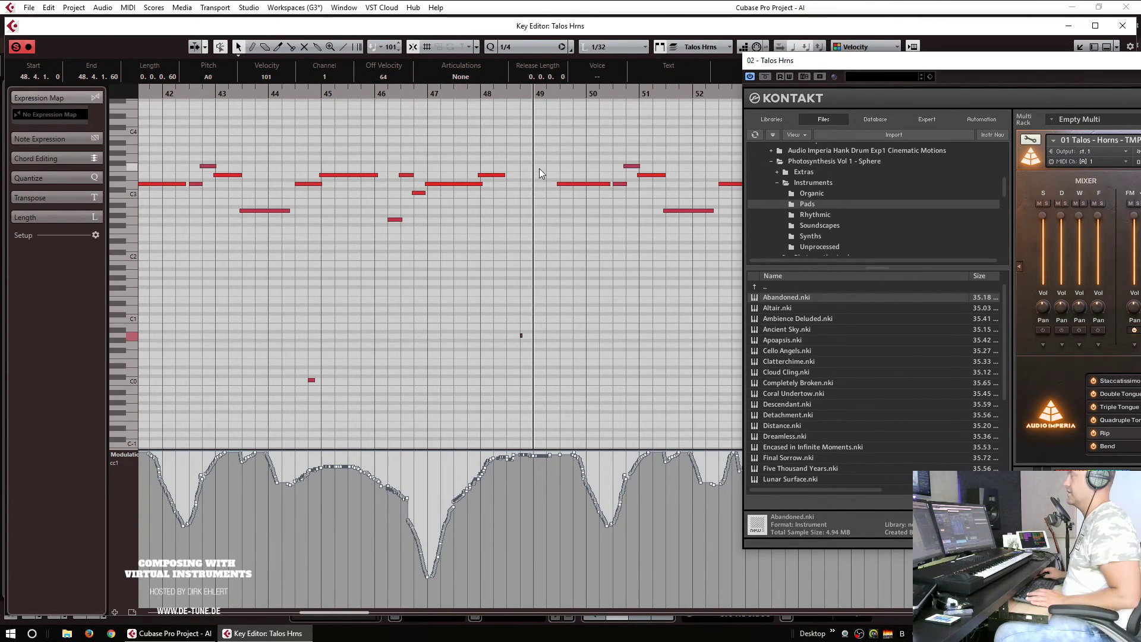
{"action": "left_click_drag", "start_coordinate": [533, 208], "coordinate": [572, 207]}
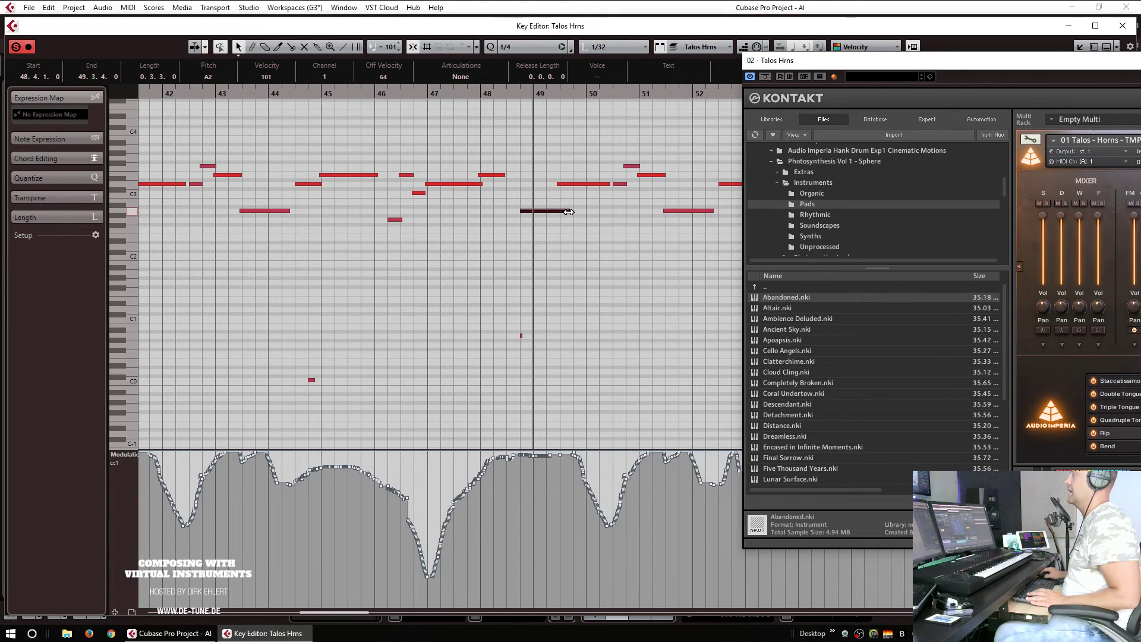
{"action": "double_click", "coordinate": [477, 96]}
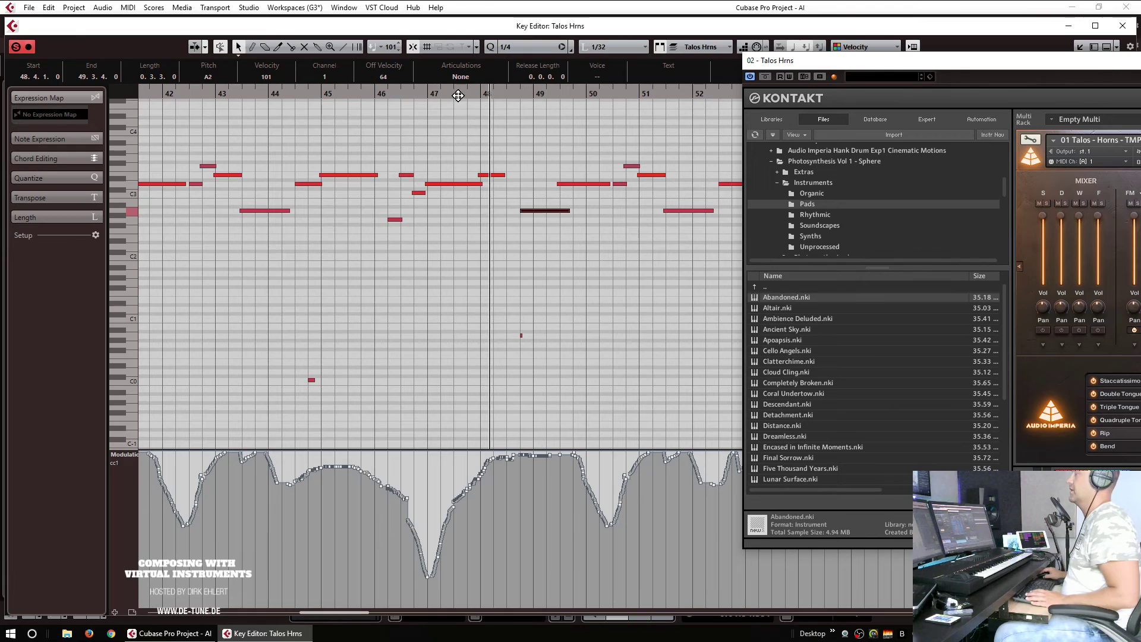
Step: Add a C0 keyswitch at 49.2.1.0, shorten the A2, start the following D3 at 49.3.1.0, and play back from bar 48
{"action": "left_click", "coordinate": [311, 380]}
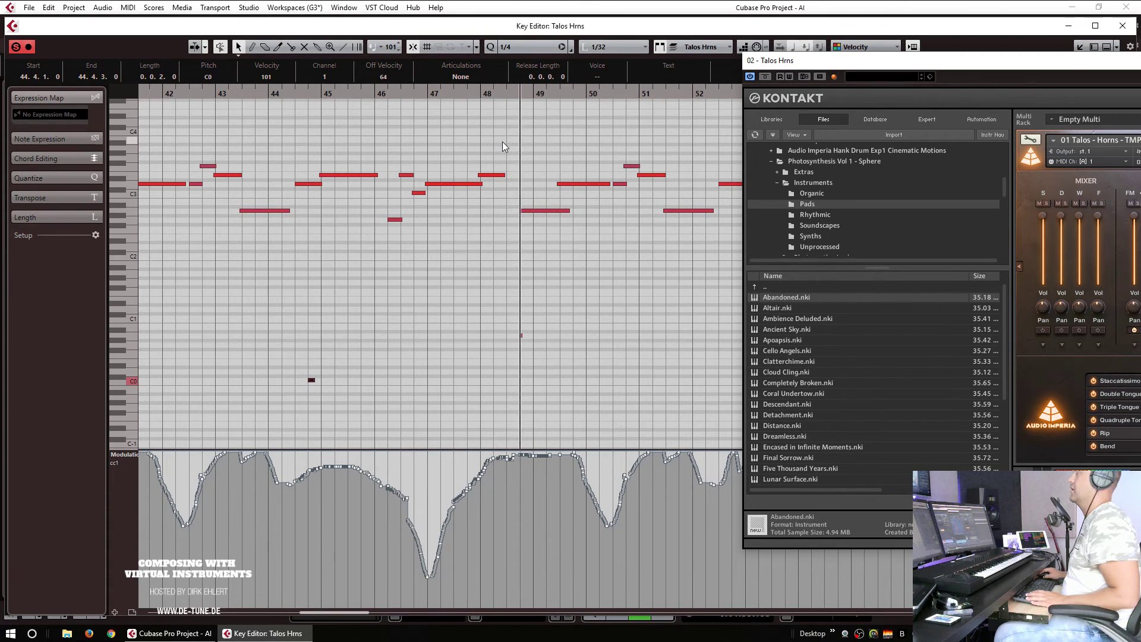
{"action": "key", "text": "space"}
{"action": "left_click", "coordinate": [559, 381], "text": "alt"}
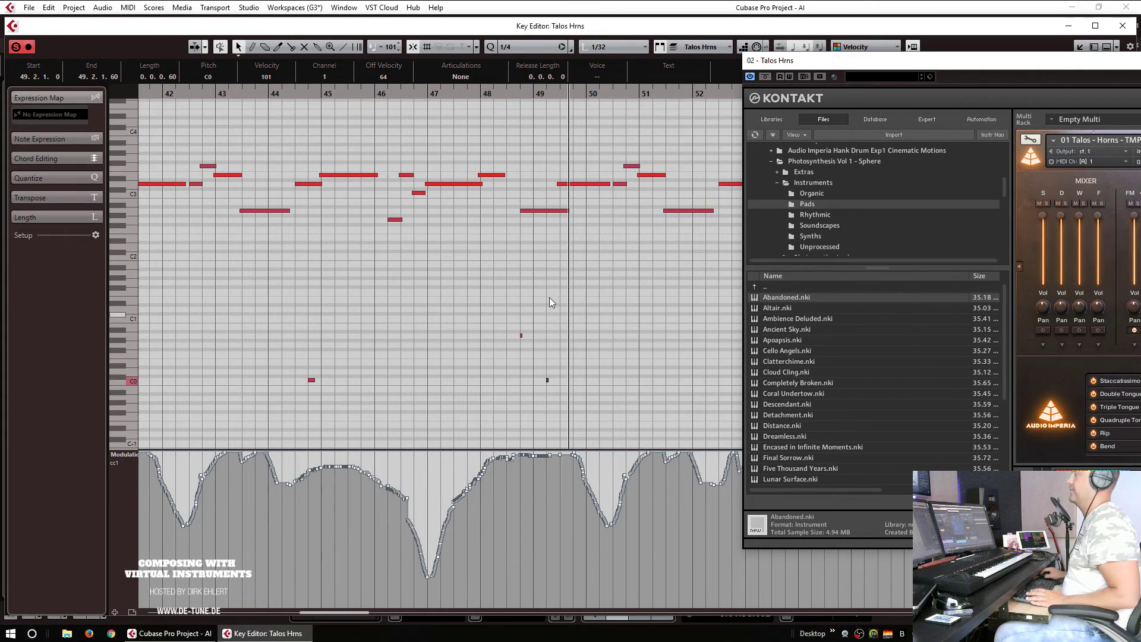
{"action": "left_click_drag", "start_coordinate": [563, 213], "coordinate": [559, 184]}
{"action": "left_click", "coordinate": [487, 88]}
{"action": "key", "text": "space"}
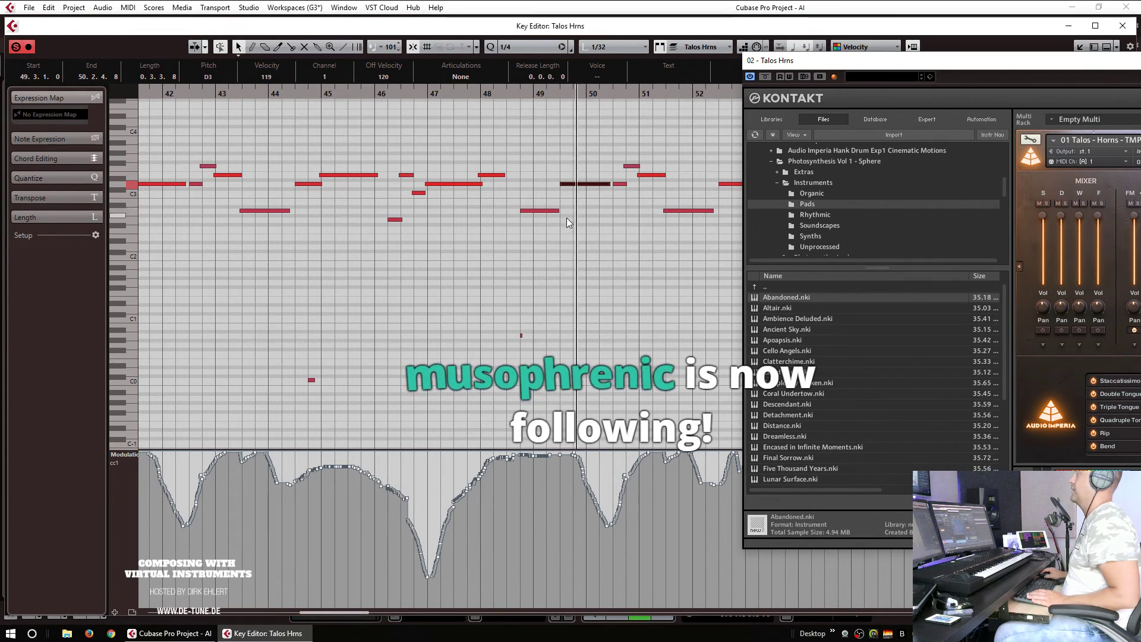
Step: Show the note velocities in the controller lane, return to the arrangement, and play it back with the Kontakt window moved aside
{"action": "left_click", "coordinate": [461, 94]}
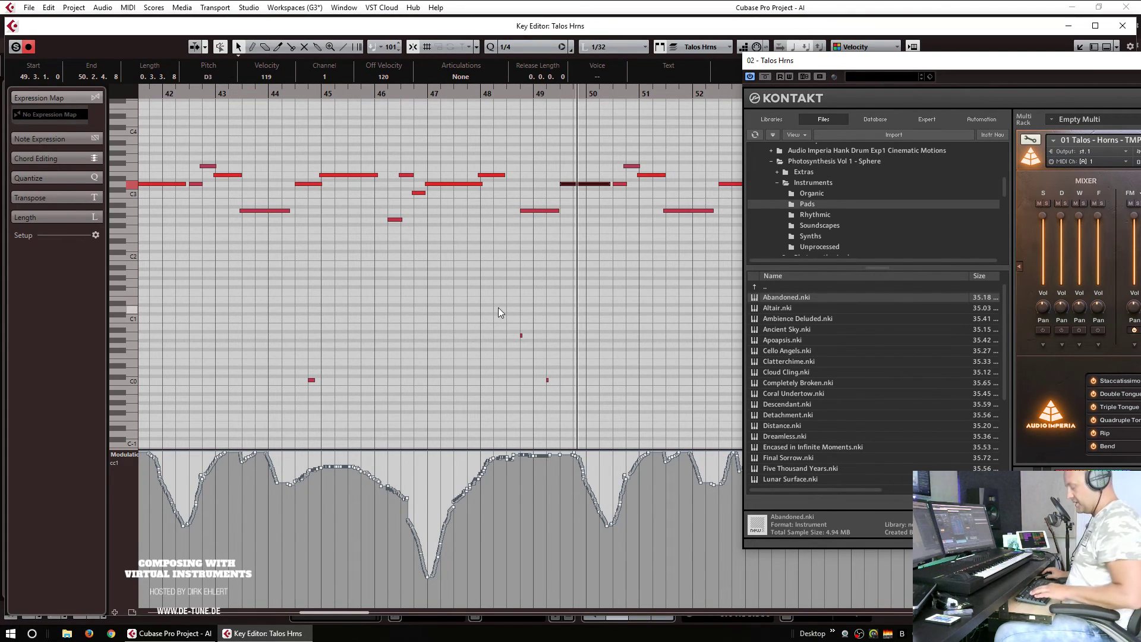
{"action": "key", "text": "v"}
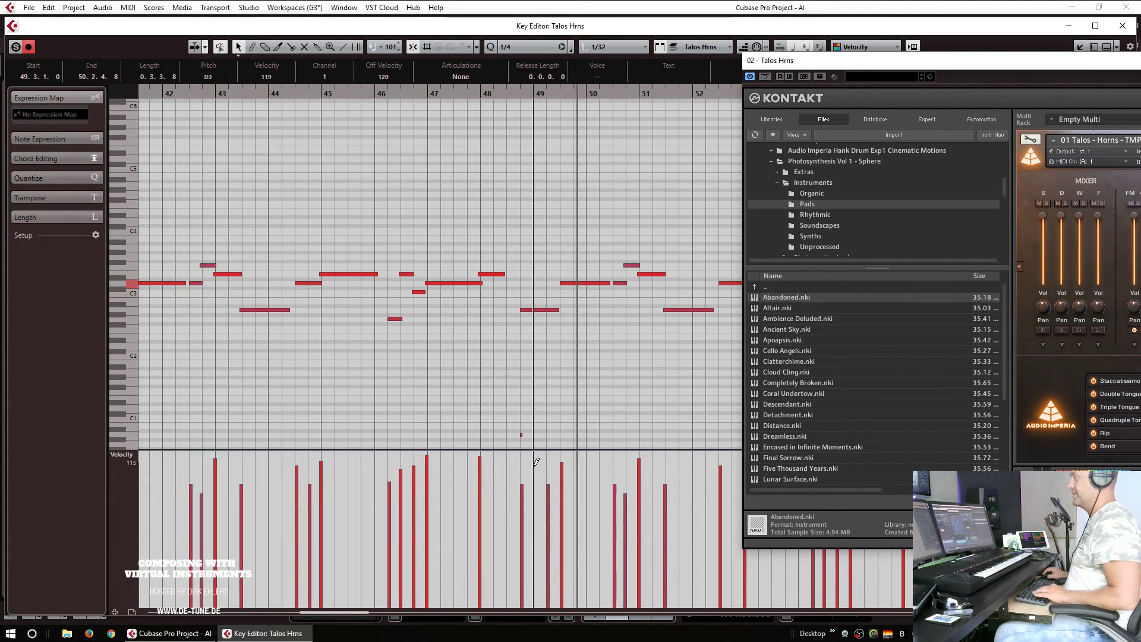
{"action": "key", "text": "Return"}
{"action": "key", "text": "space"}
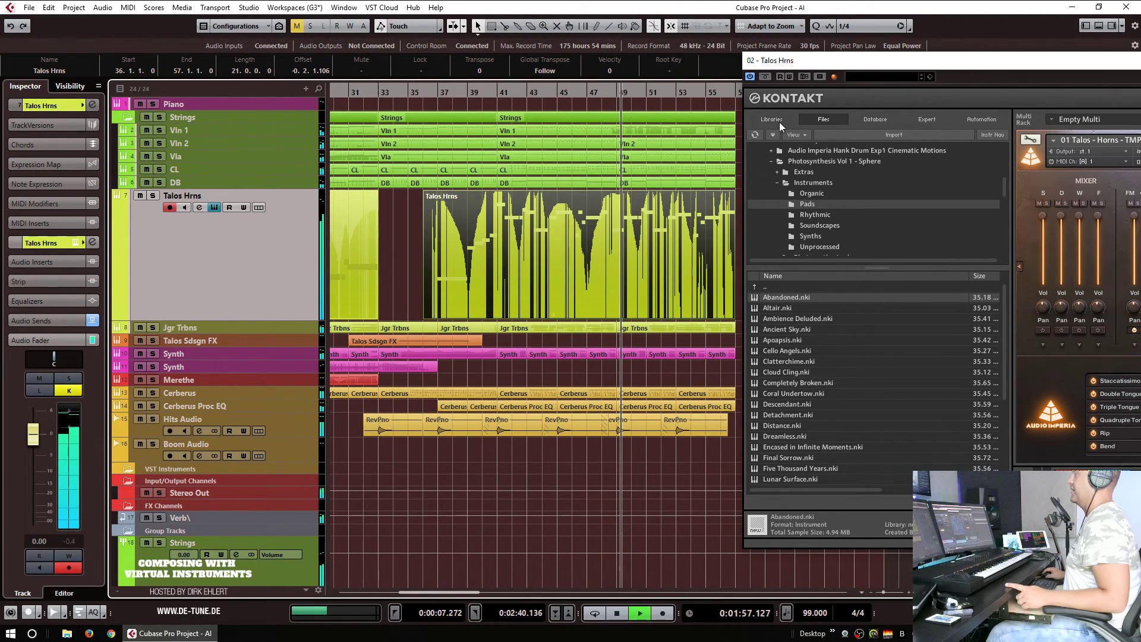
{"action": "left_click_drag", "start_coordinate": [791, 63], "coordinate": [1047, 50]}
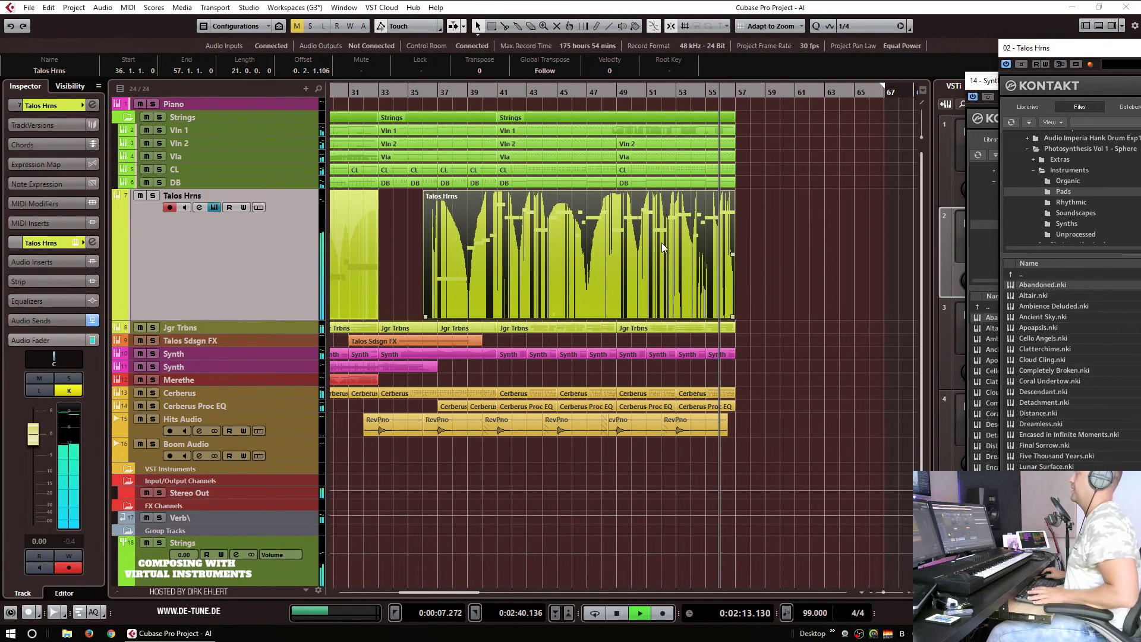
Step: Reopen the Talos Hrns part and delete the closing horn notes in bar 56
{"action": "double_click", "coordinate": [715, 230]}
{"action": "left_click_drag", "start_coordinate": [605, 244], "coordinate": [609, 318]}
{"action": "key", "text": "Delete"}
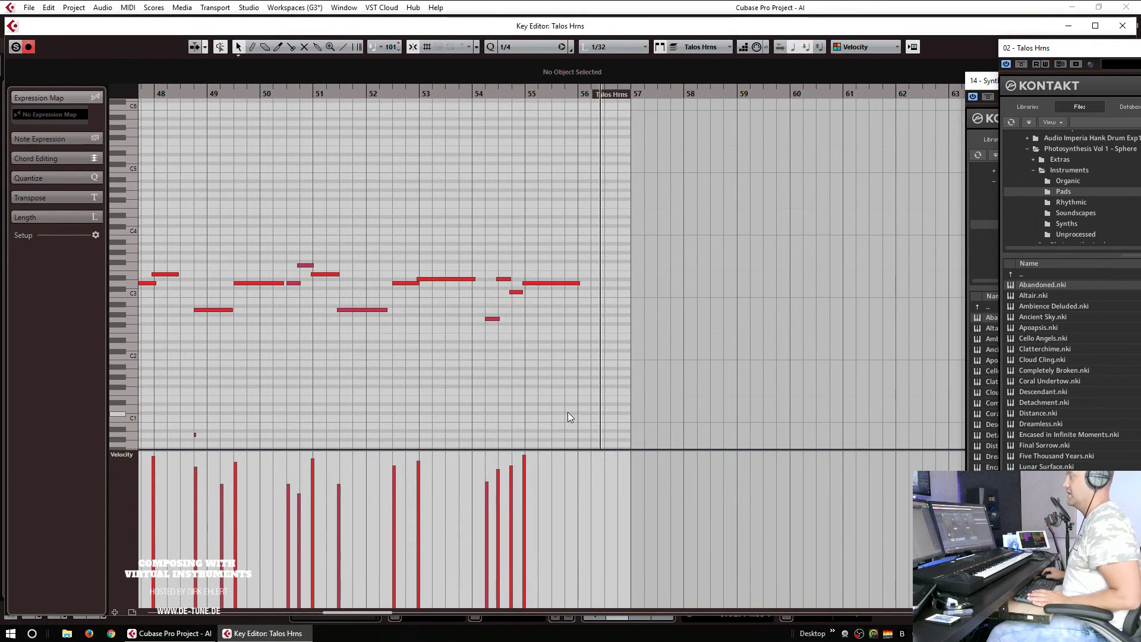
Step: Add an A0 keyswitch and an E2 note from 55.4.1.0 to 56.4.4.60, shortening the preceding D3
{"action": "scroll", "coordinate": [565, 414], "scroll_direction": "down", "scroll_amount": 3}
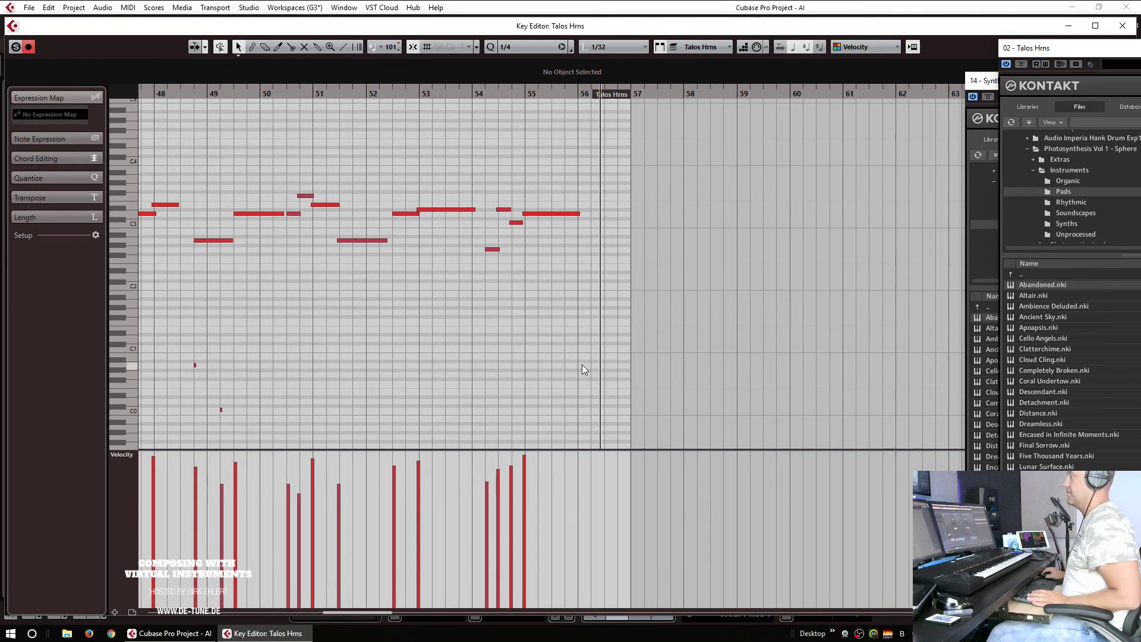
{"action": "left_click", "coordinate": [566, 365], "text": "alt"}
{"action": "mouse_move", "coordinate": [582, 263]}
{"action": "left_mouse_down"}
{"action": "mouse_move", "coordinate": [631, 258]}
{"action": "mouse_move", "coordinate": [576, 268]}
{"action": "left_mouse_up"}
{"action": "left_click_drag", "start_coordinate": [578, 213], "coordinate": [569, 213]}
{"action": "left_click_drag", "start_coordinate": [208, 395], "coordinate": [244, 419]}
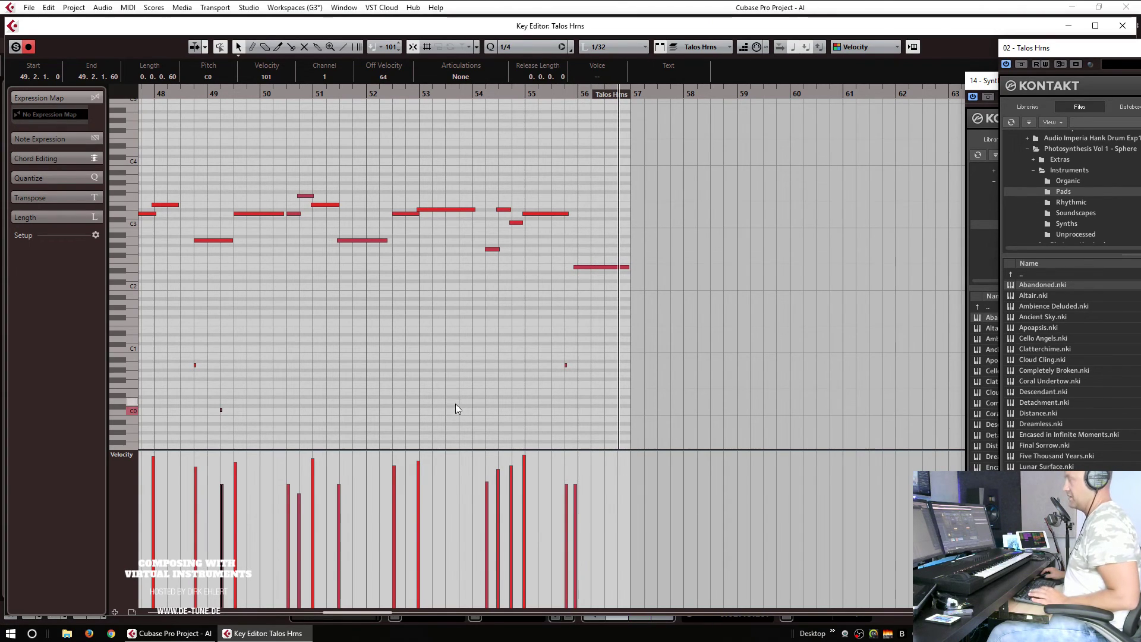
{"action": "left_click_drag", "start_coordinate": [574, 269], "coordinate": [565, 268]}
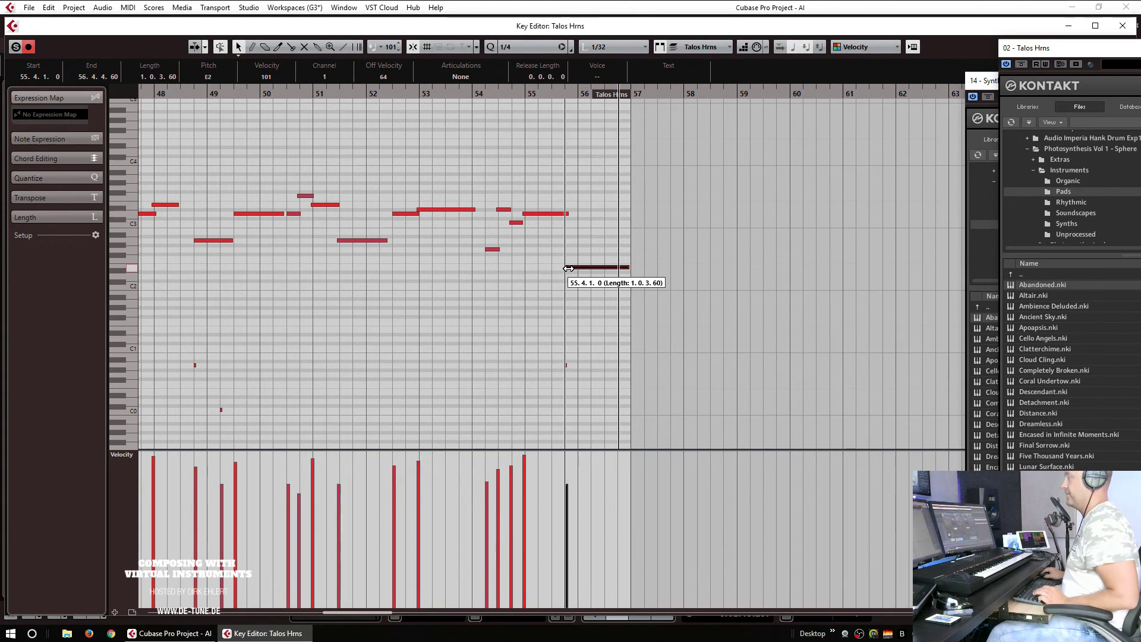
Step: Move the last A0 keyswitch to 55.3.2.101, shorten the D3 before the E2, audition from bar 48 and close the editor
{"action": "left_click", "coordinate": [566, 365]}
{"action": "left_click", "coordinate": [565, 365]}
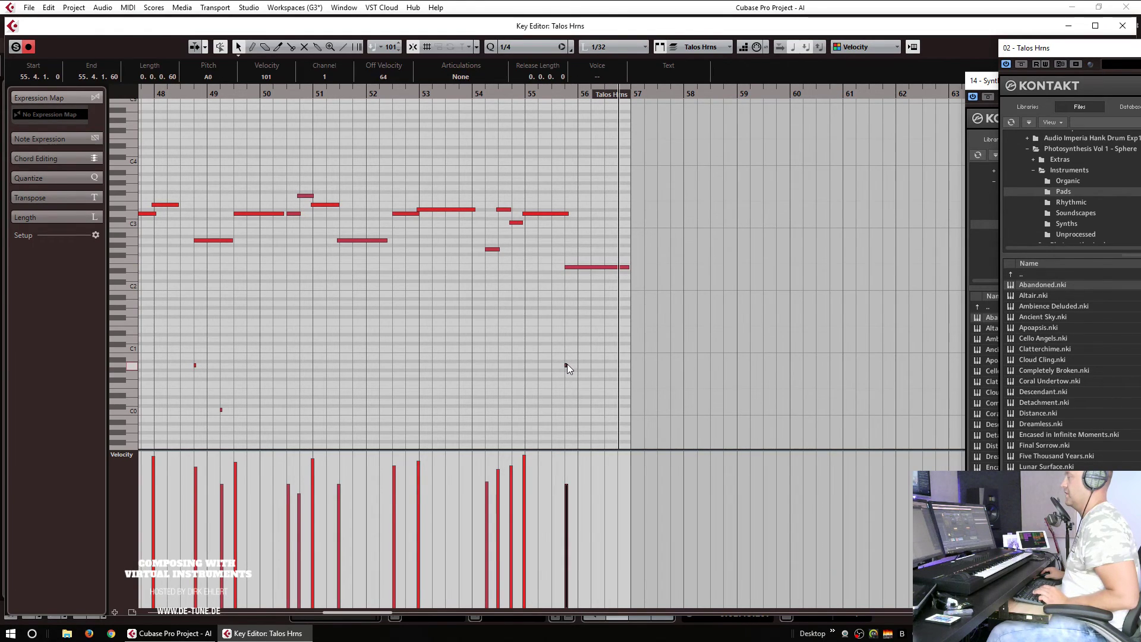
{"action": "left_click_drag", "start_coordinate": [565, 365], "coordinate": [564, 364]}
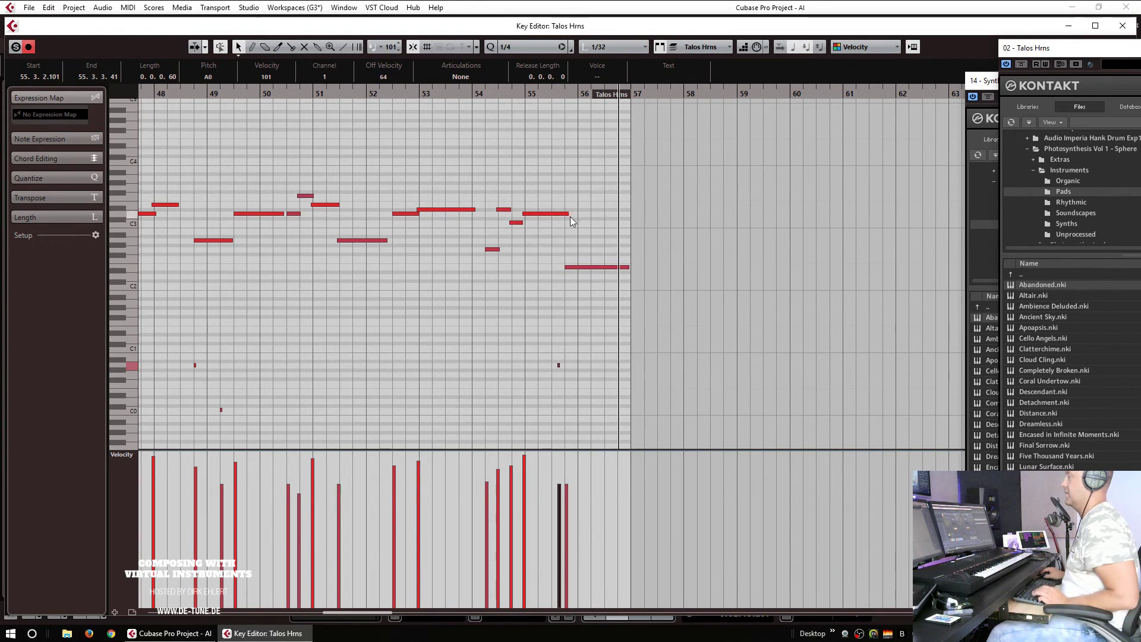
{"action": "left_click_drag", "start_coordinate": [569, 214], "coordinate": [561, 214]}
{"action": "left_click", "coordinate": [221, 410]}
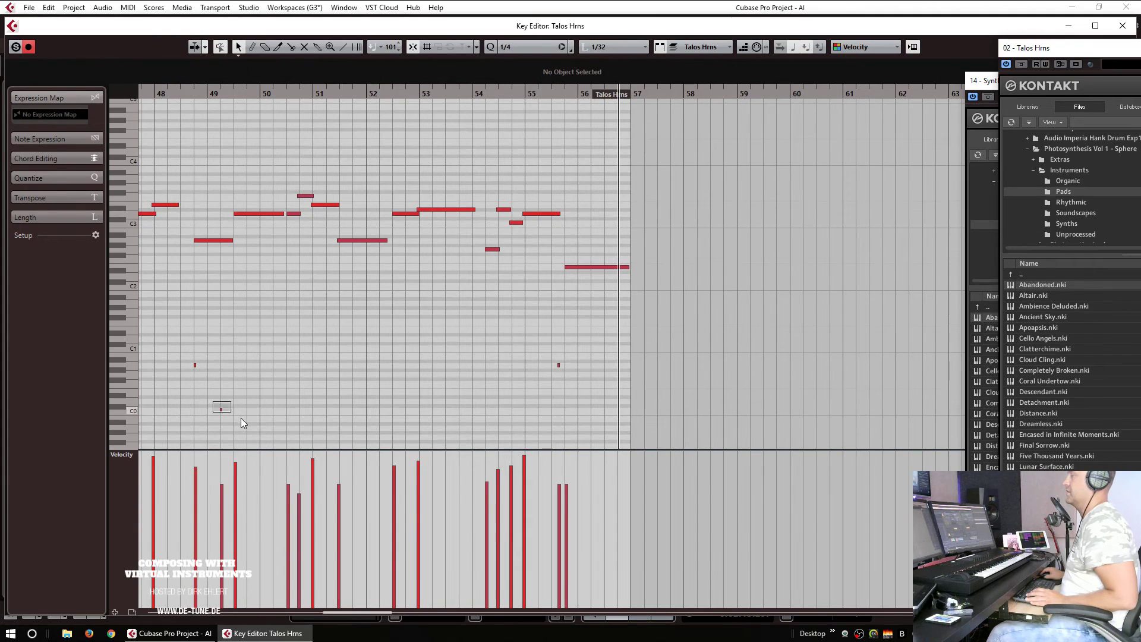
{"action": "left_click", "coordinate": [176, 97]}
{"action": "key", "text": "space"}
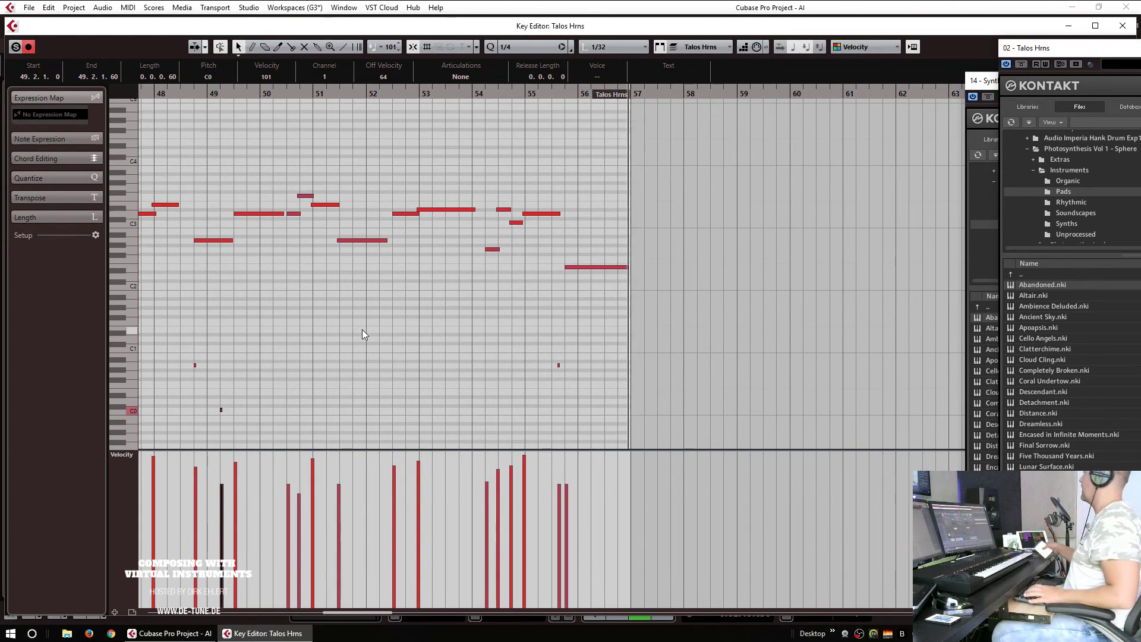
{"action": "key", "text": "ctrl+e"}
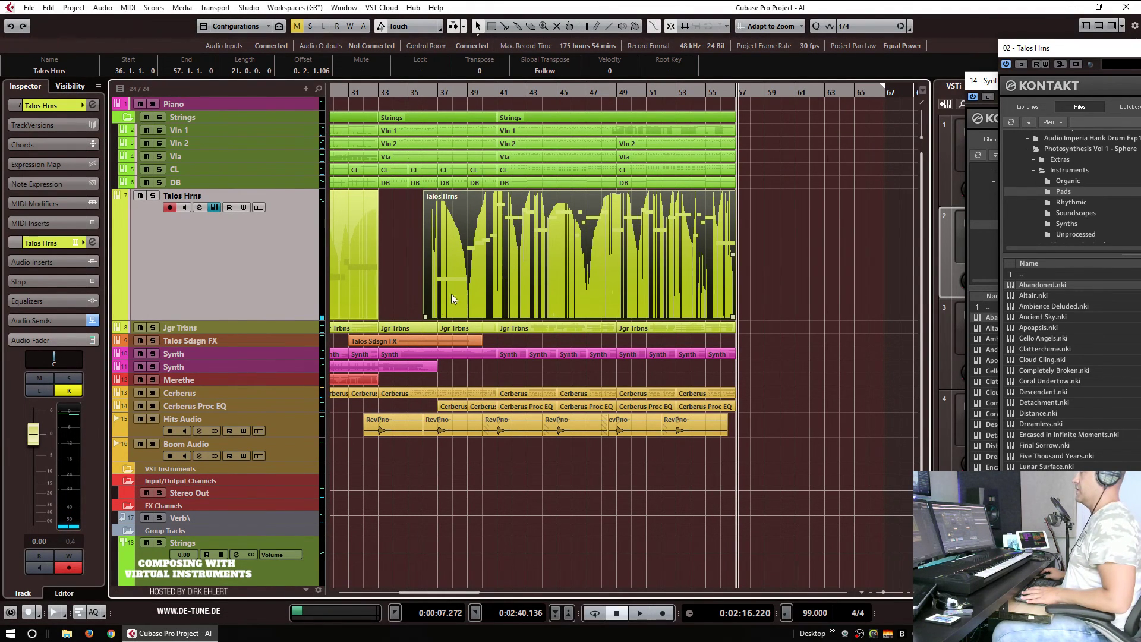
Step: Record a sustained chord part on the second Synth track from bar 39 to bar 57
{"action": "left_click", "coordinate": [264, 364]}
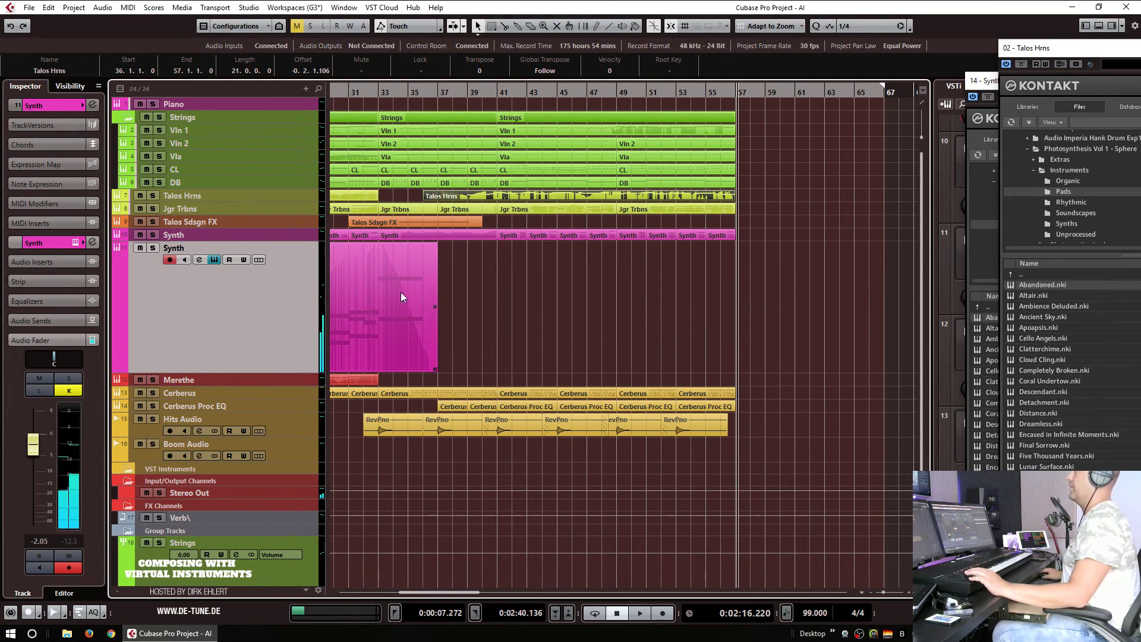
{"action": "left_click", "coordinate": [475, 93]}
{"action": "key", "text": "KP_Multiply"}
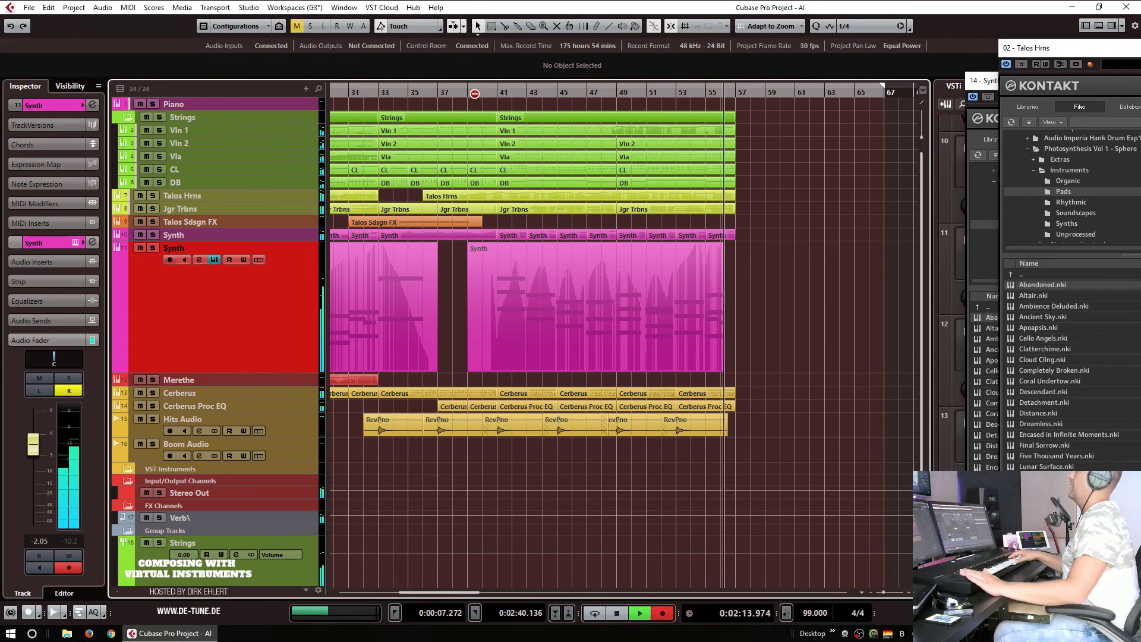
{"action": "key", "text": "space"}
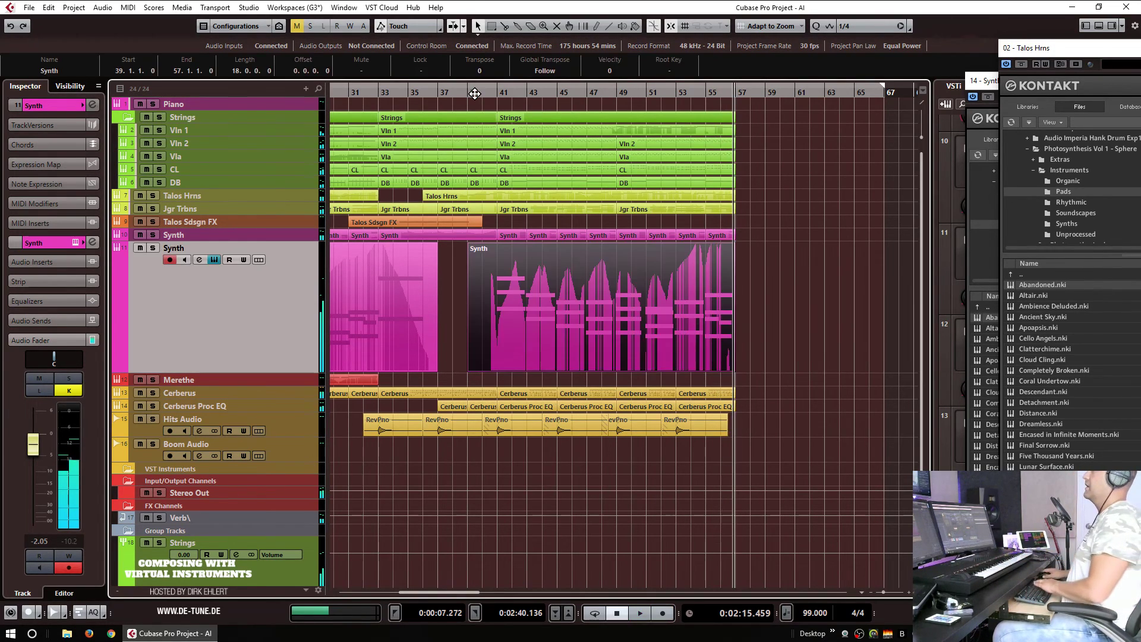
Step: Open the Talos Hrns part, audition the melody from bars 45 and 46, and check the C0 keyswitch in bar 44
{"action": "double_click", "coordinate": [563, 202]}
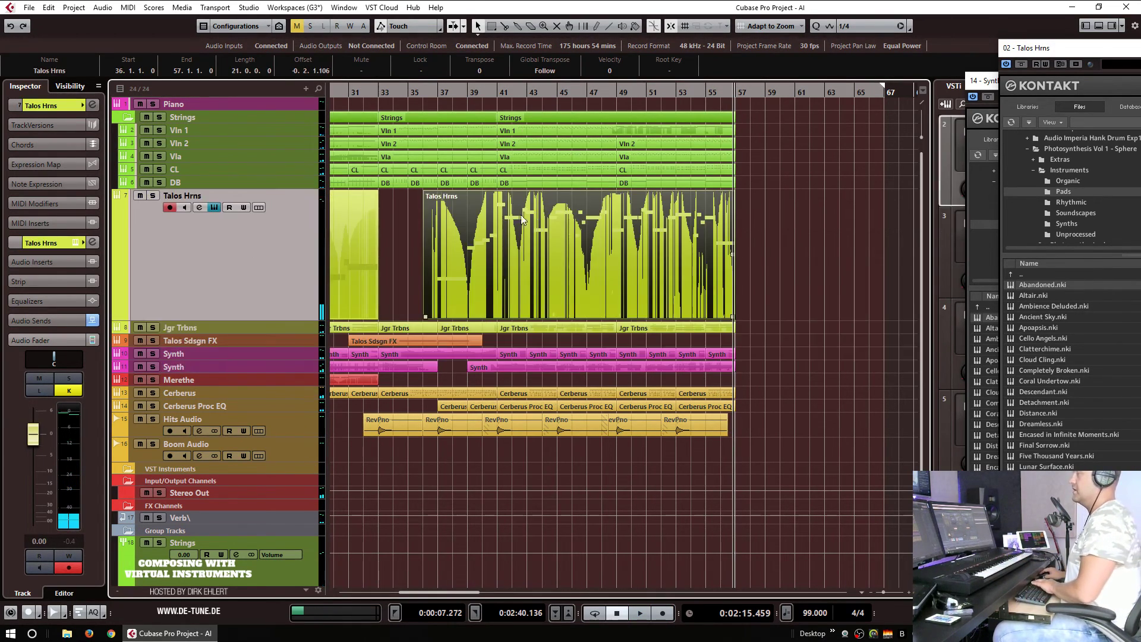
{"action": "key", "text": "g"}
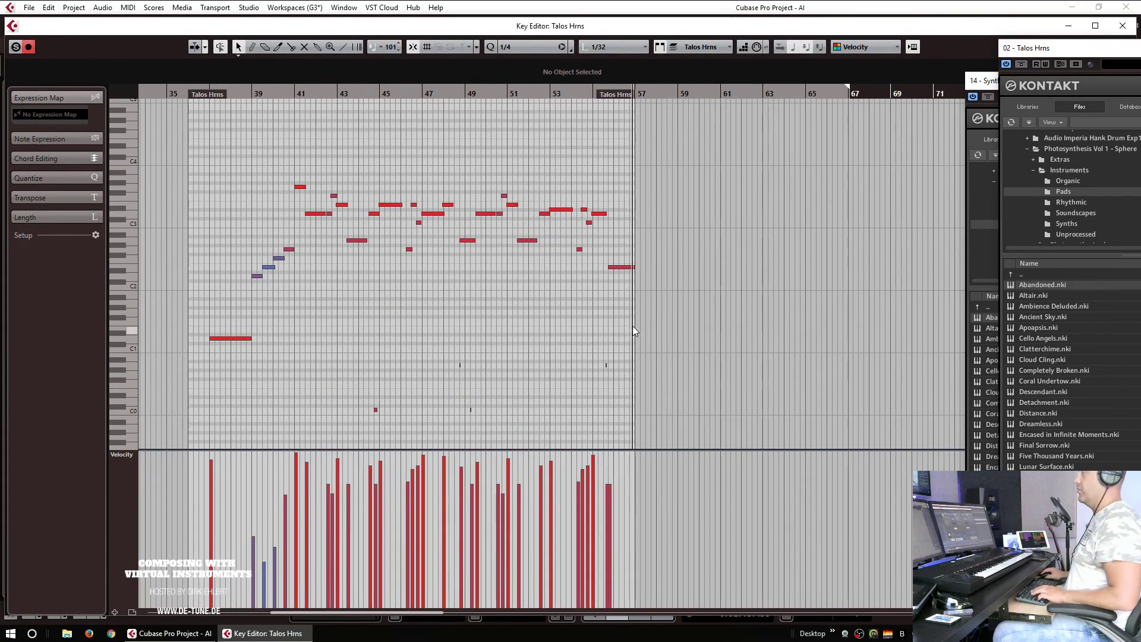
{"action": "scroll", "coordinate": [636, 326], "scroll_direction": "left", "scroll_amount": 3}
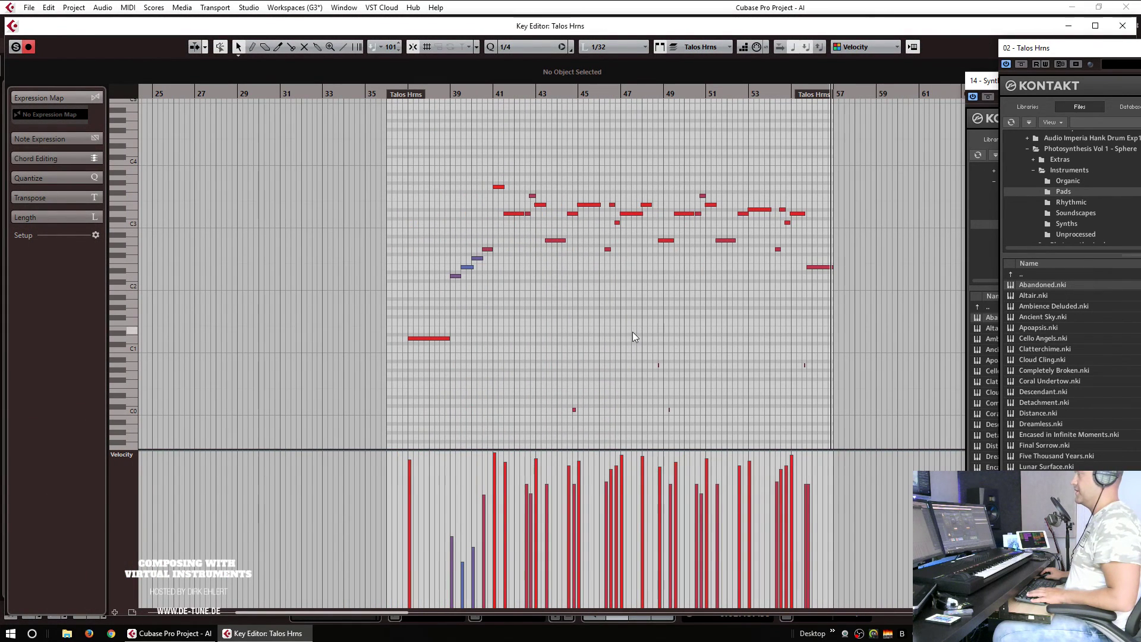
{"action": "left_click", "coordinate": [580, 94]}
{"action": "key", "text": "h"}
{"action": "key", "text": "h"}
{"action": "key", "text": "h"}
{"action": "key", "text": "h"}
{"action": "key", "text": "h"}
{"action": "key", "text": "h"}
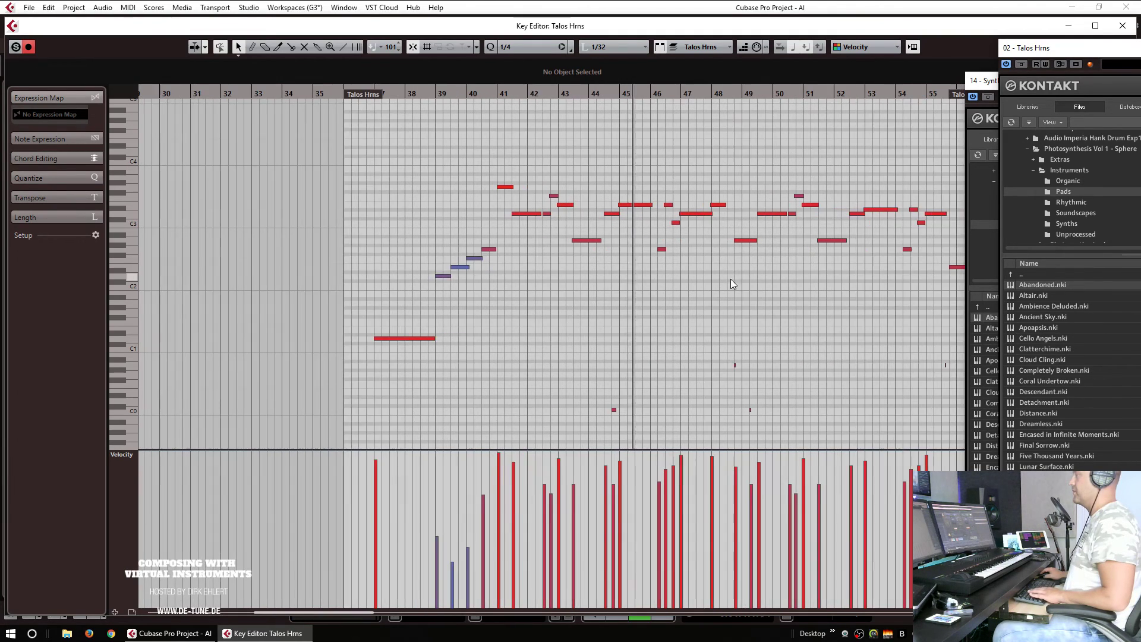
{"action": "key", "text": "h"}
{"action": "key", "text": "h"}
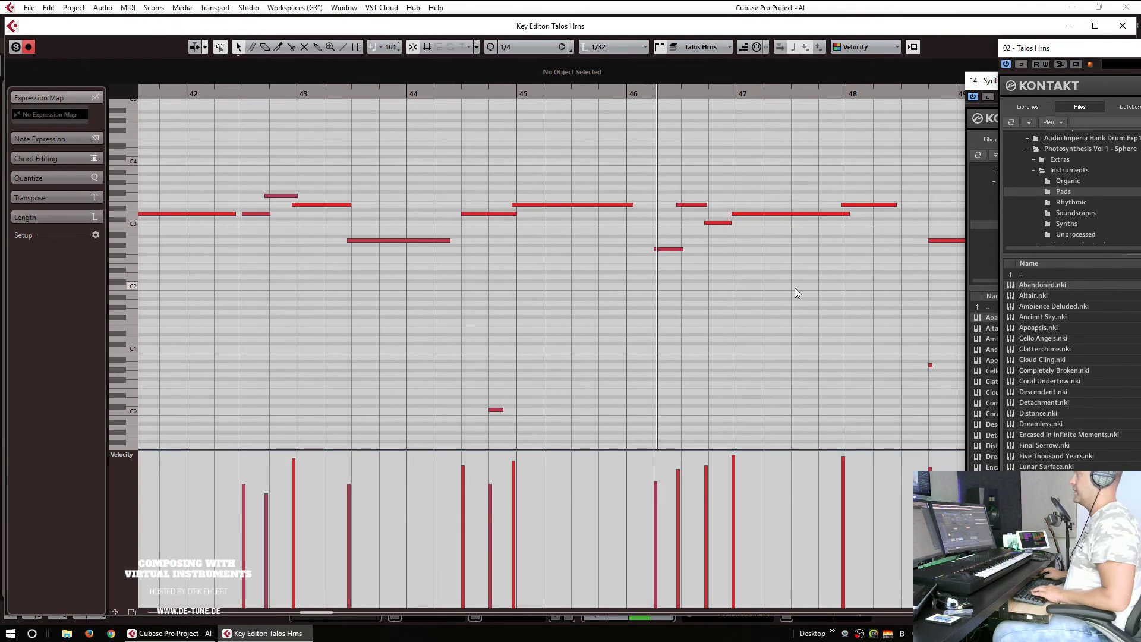
{"action": "key", "text": "g"}
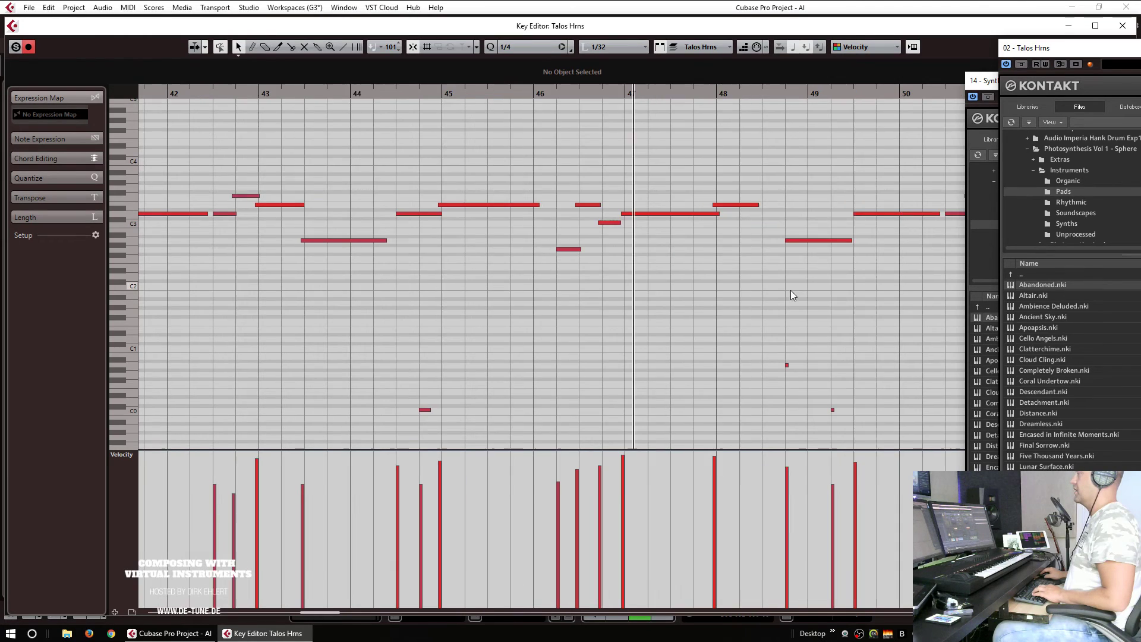
{"action": "left_click_drag", "start_coordinate": [408, 399], "coordinate": [454, 436]}
{"action": "left_click", "coordinate": [536, 94]}
{"action": "key", "text": "space"}
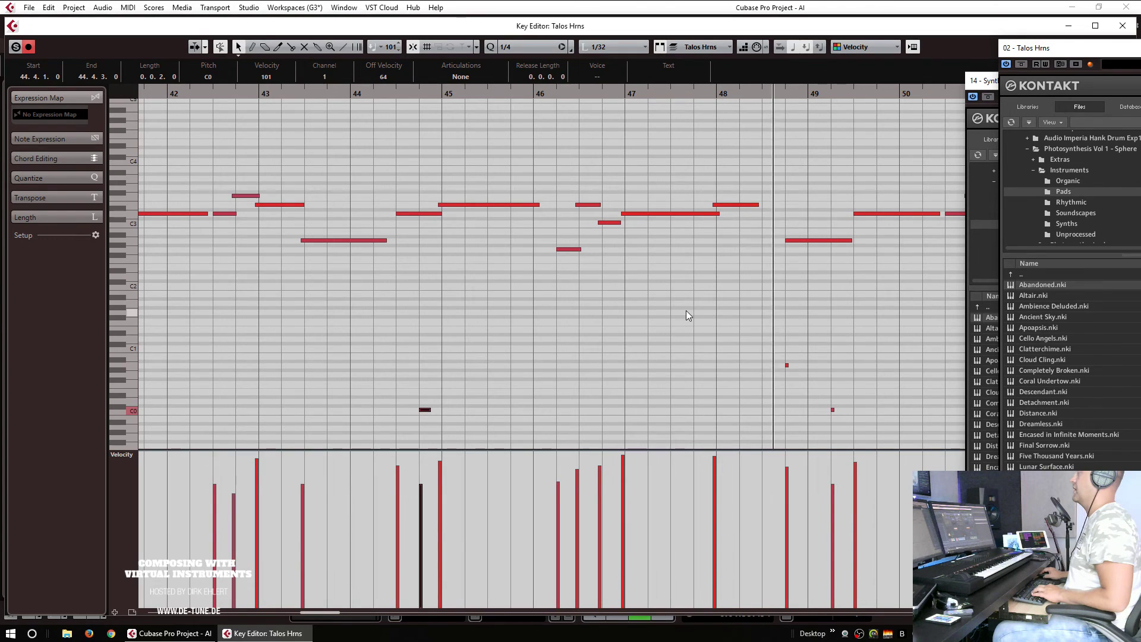
Step: Add C0 keyswitches at 36.4.1.0 and 56.3.1.0 in the Talos Hrns part, close the editor and stop playback
{"action": "key", "text": "g"}
{"action": "key", "text": "g"}
{"action": "key", "text": "g"}
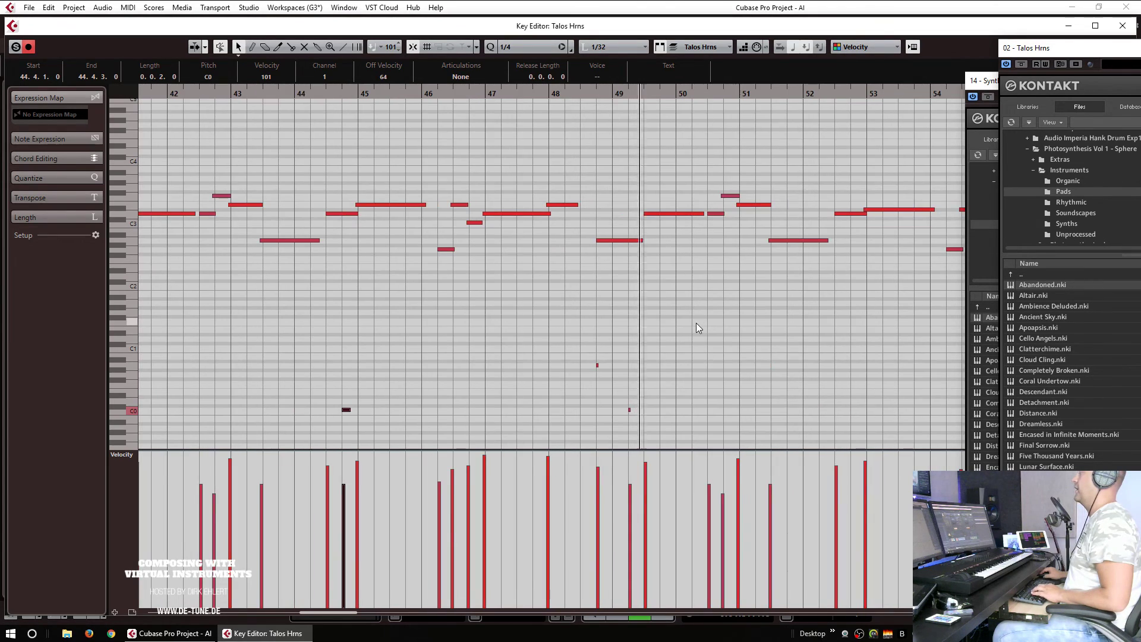
{"action": "key", "text": "g"}
{"action": "scroll", "coordinate": [712, 339], "scroll_direction": "left", "scroll_amount": 3}
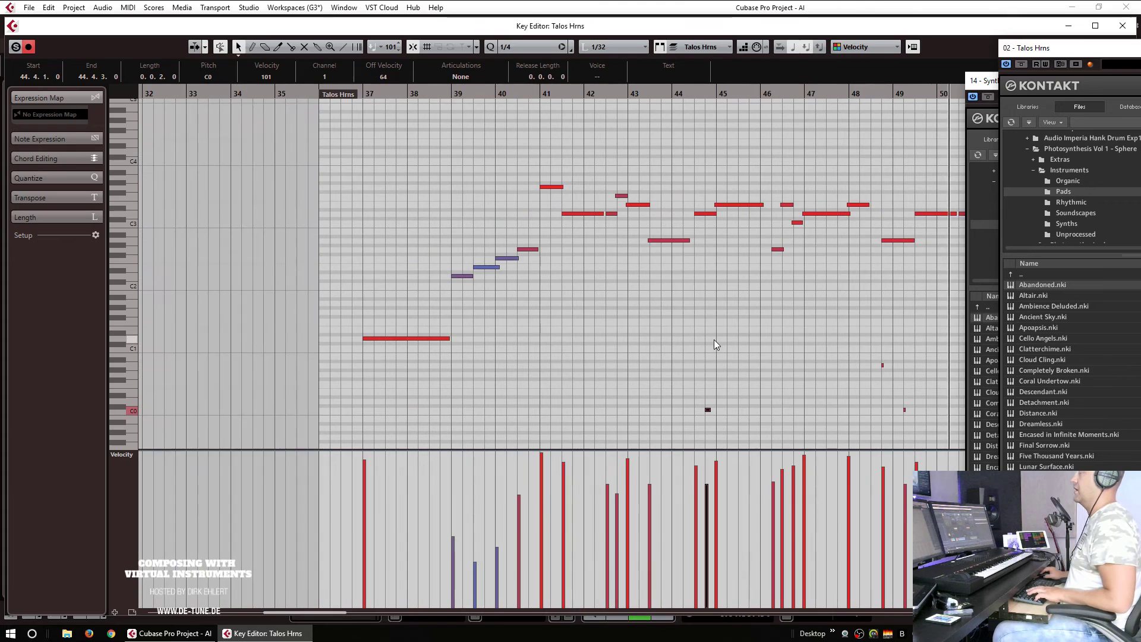
{"action": "left_click", "coordinate": [358, 409]}
{"action": "key", "text": "g"}
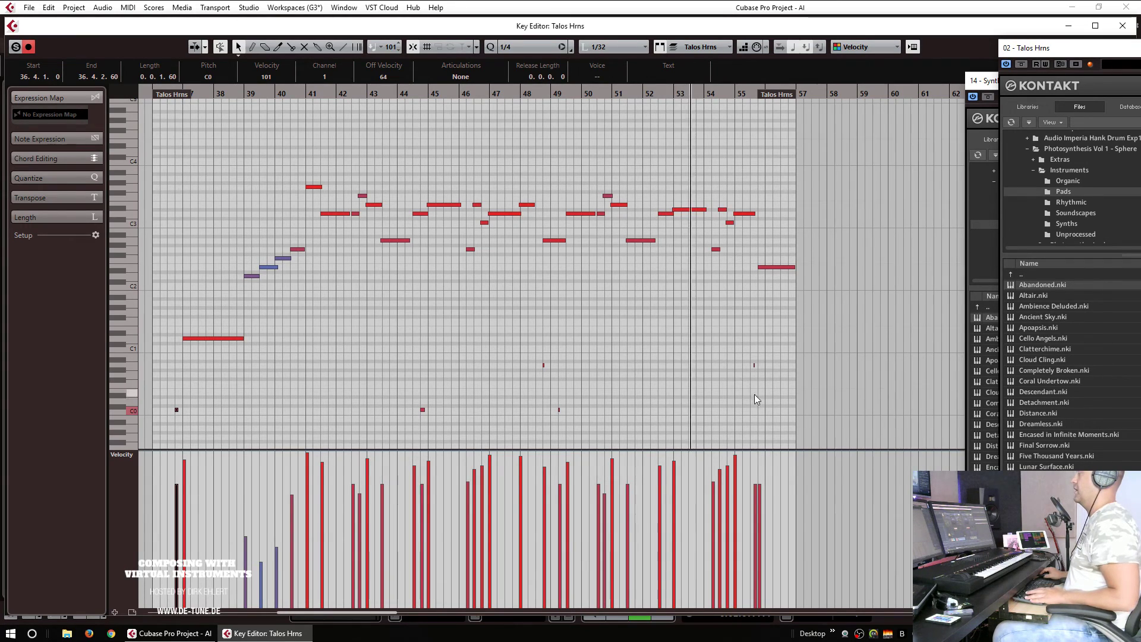
{"action": "left_click", "coordinate": [781, 410]}
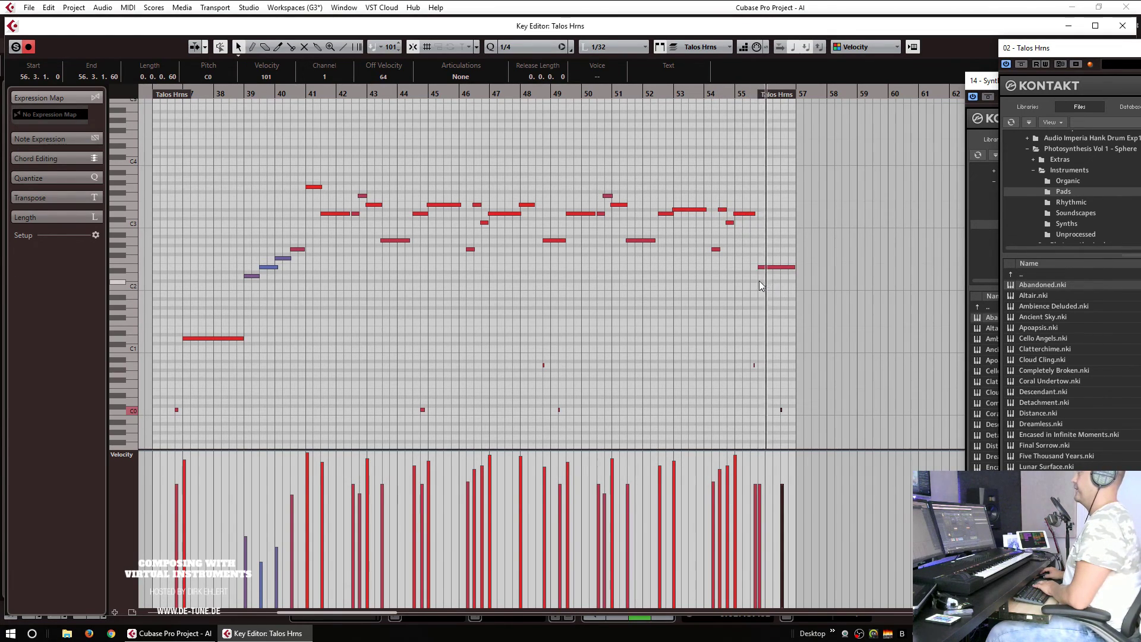
{"action": "key", "text": "Return"}
{"action": "key", "text": "space"}
{"action": "key", "text": "g"}
{"action": "key", "text": "g"}
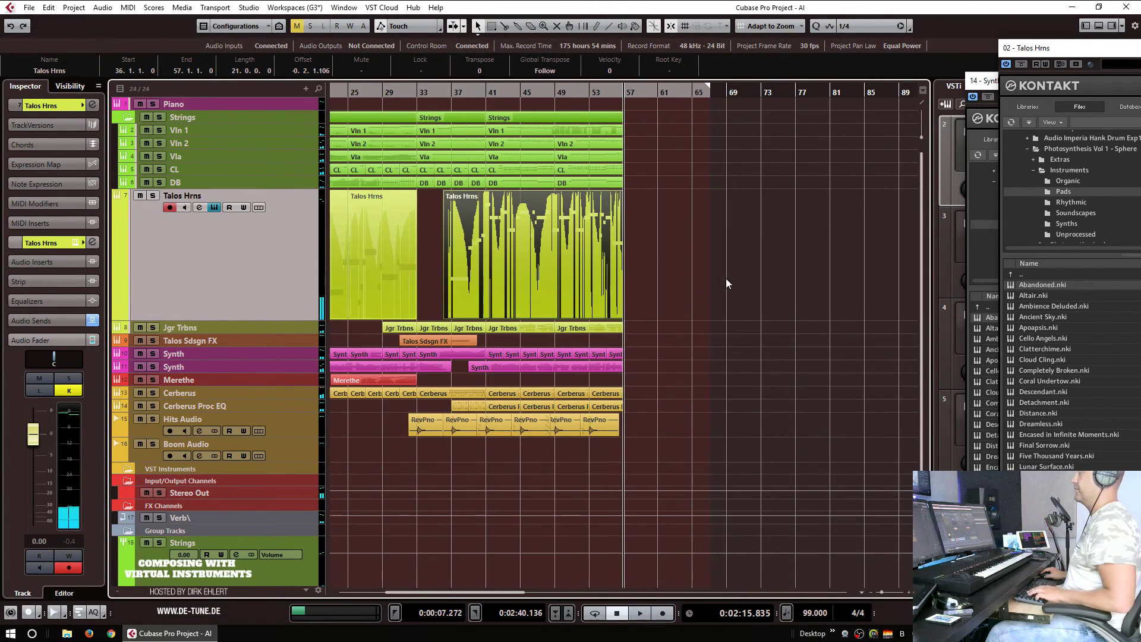
Step: Copy the Talos Sdsgn FX part to bar 55 and delete the unwanted notes inside the copy
{"action": "left_click", "coordinate": [241, 343]}
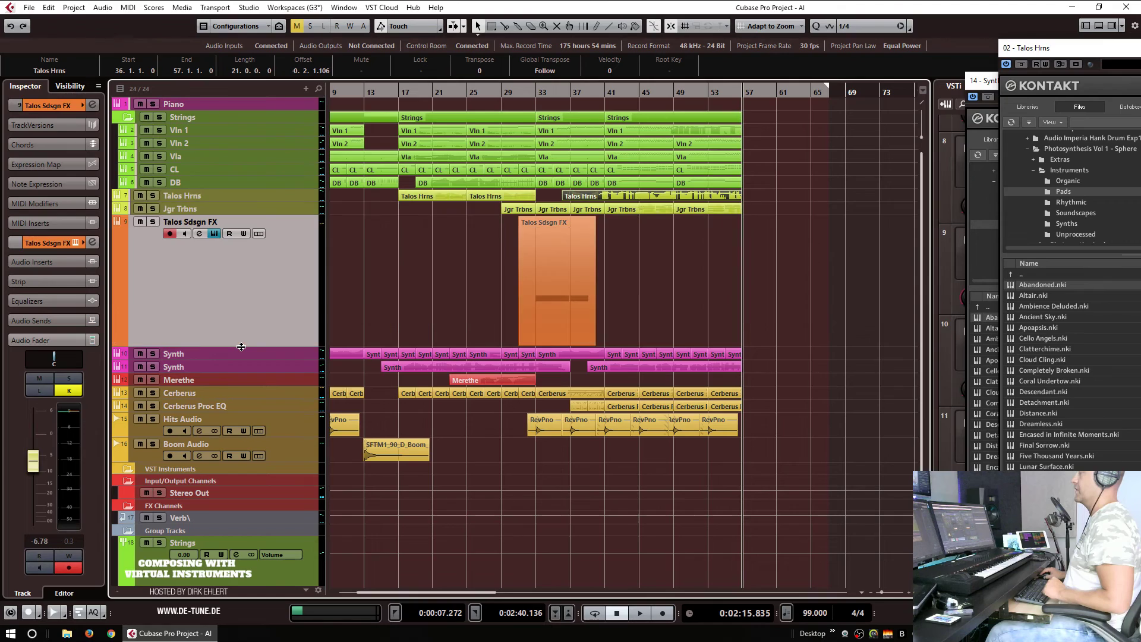
{"action": "left_click", "coordinate": [555, 306]}
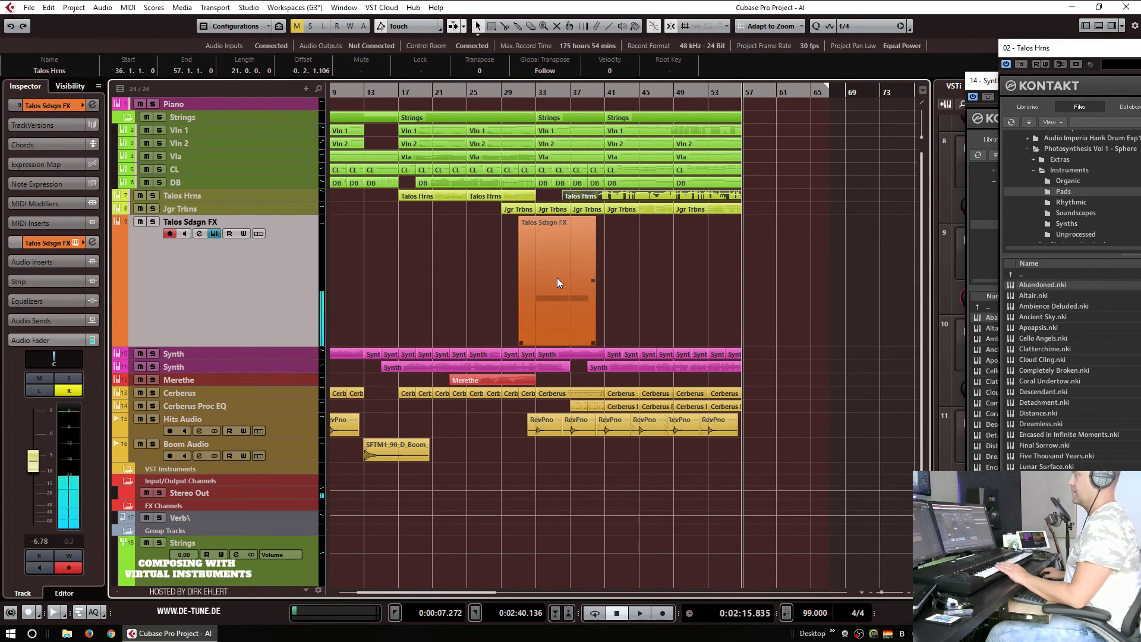
{"action": "left_click_drag", "start_coordinate": [555, 278], "coordinate": [747, 272]}
{"action": "double_click", "coordinate": [774, 284]}
{"action": "left_click_drag", "start_coordinate": [344, 243], "coordinate": [380, 298]}
{"action": "key", "text": "Delete"}
{"action": "key", "text": "Return"}
Step: Copy the last RevPno hit on the Hits Audio track to 56.1.1.0 while auditioning the ending
{"action": "left_click", "coordinate": [711, 92]}
{"action": "key", "text": "space"}
{"action": "left_click_drag", "start_coordinate": [720, 426], "coordinate": [755, 398]}
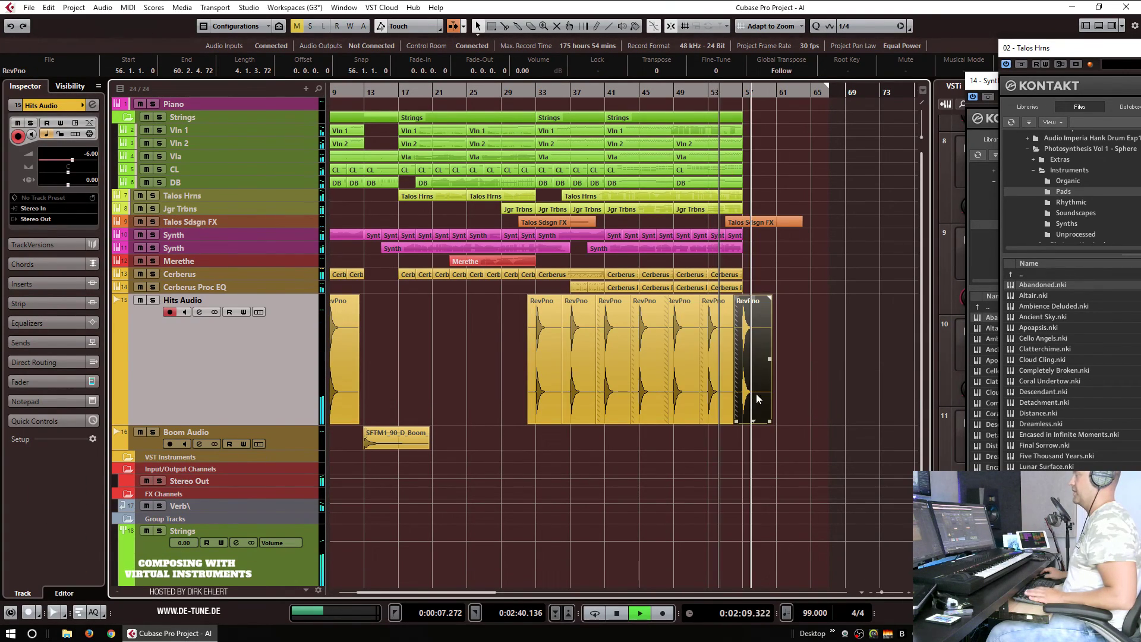
{"action": "key", "text": "g"}
{"action": "key", "text": "g"}
{"action": "key", "text": "h"}
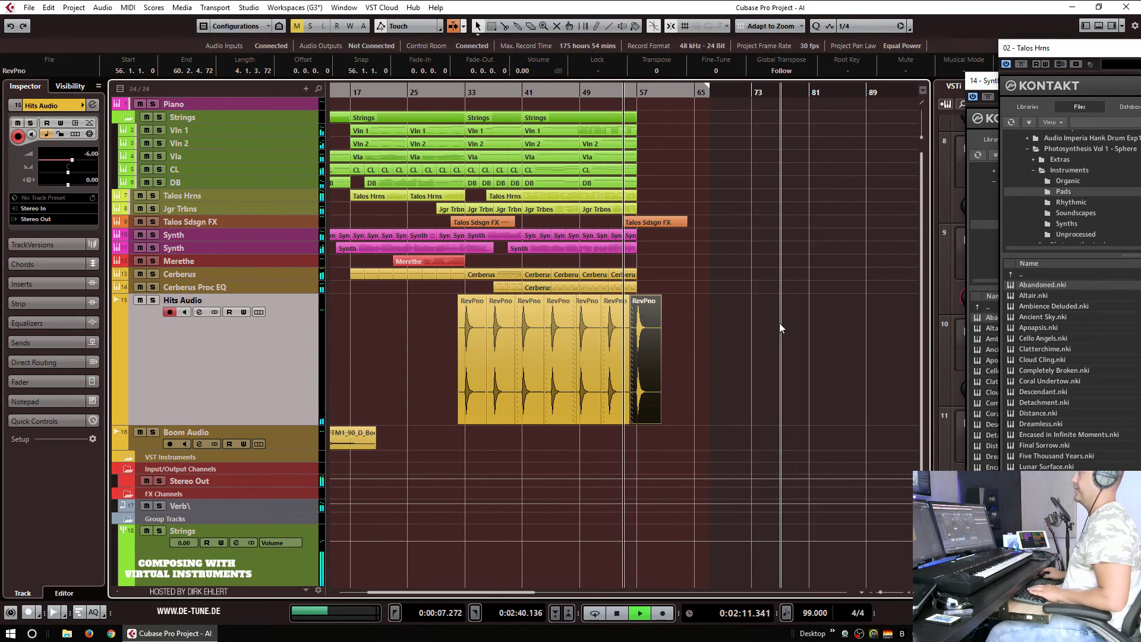
{"action": "key", "text": "h"}
{"action": "key", "text": "h"}
{"action": "key", "text": "h"}
{"action": "key", "text": "space"}
Step: Open the last Cerberus and Cerberus Proc EQ parts one after the other and check their closing notes
{"action": "left_click", "coordinate": [629, 273]}
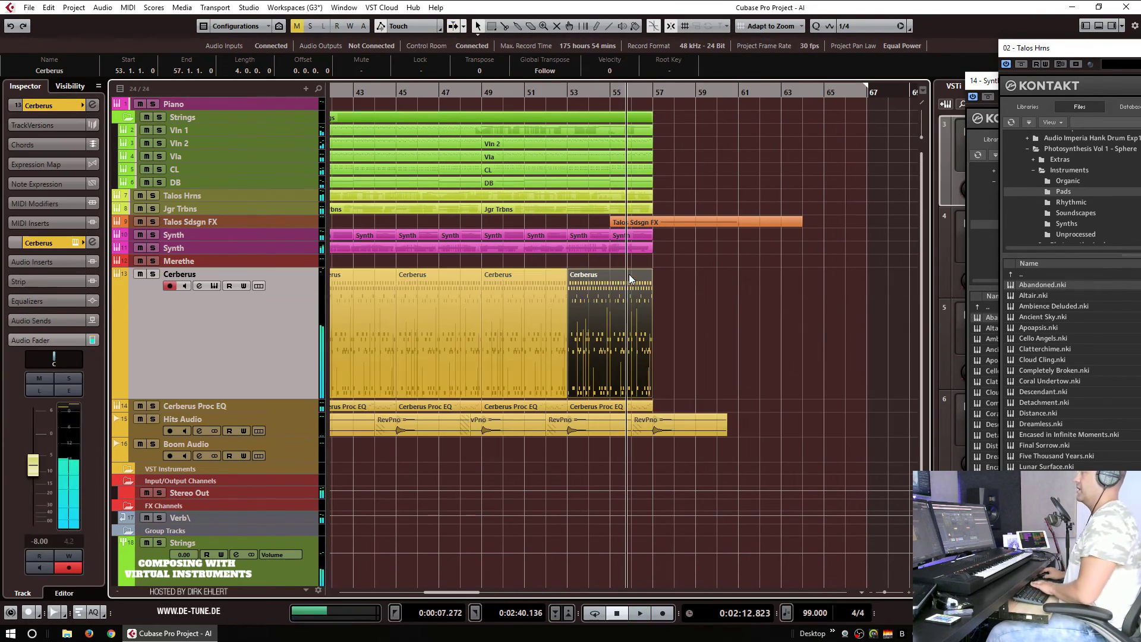
{"action": "double_click", "coordinate": [629, 273]}
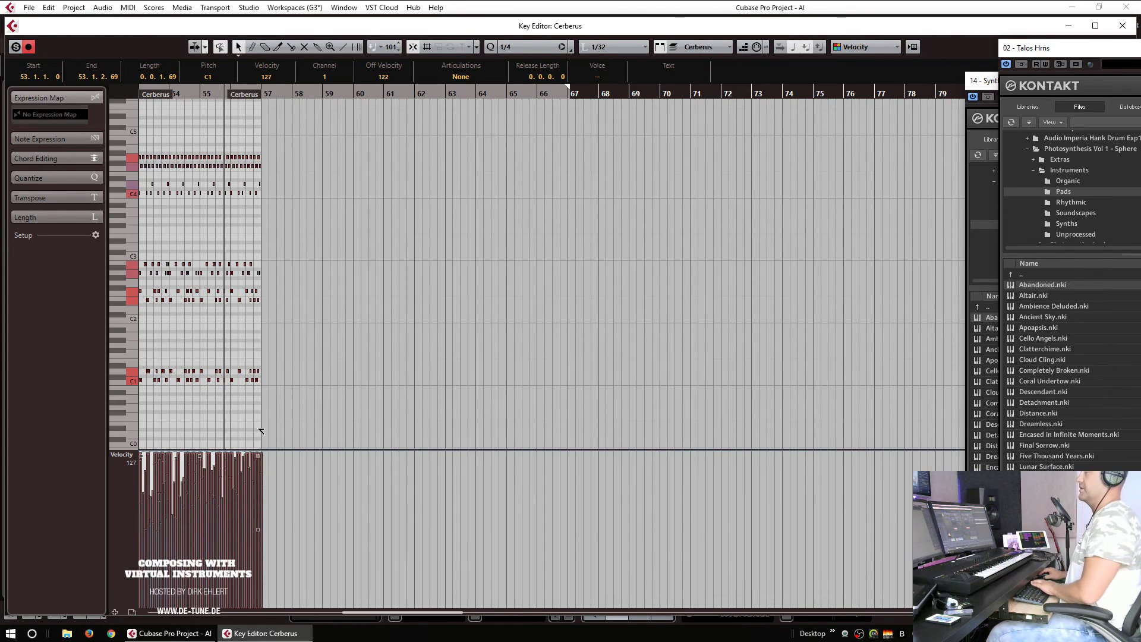
{"action": "key", "text": "Return"}
{"action": "double_click", "coordinate": [629, 406]}
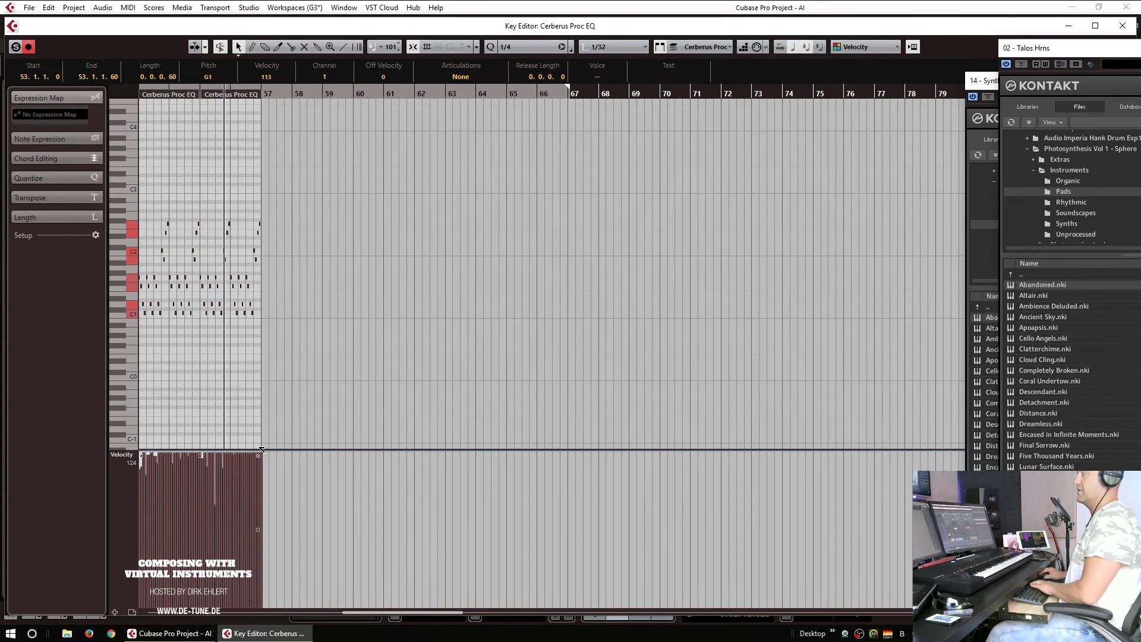
{"action": "key", "text": "Return"}
Step: Play back the ending from bar 53 with the added effect and hit
{"action": "key", "text": "space"}
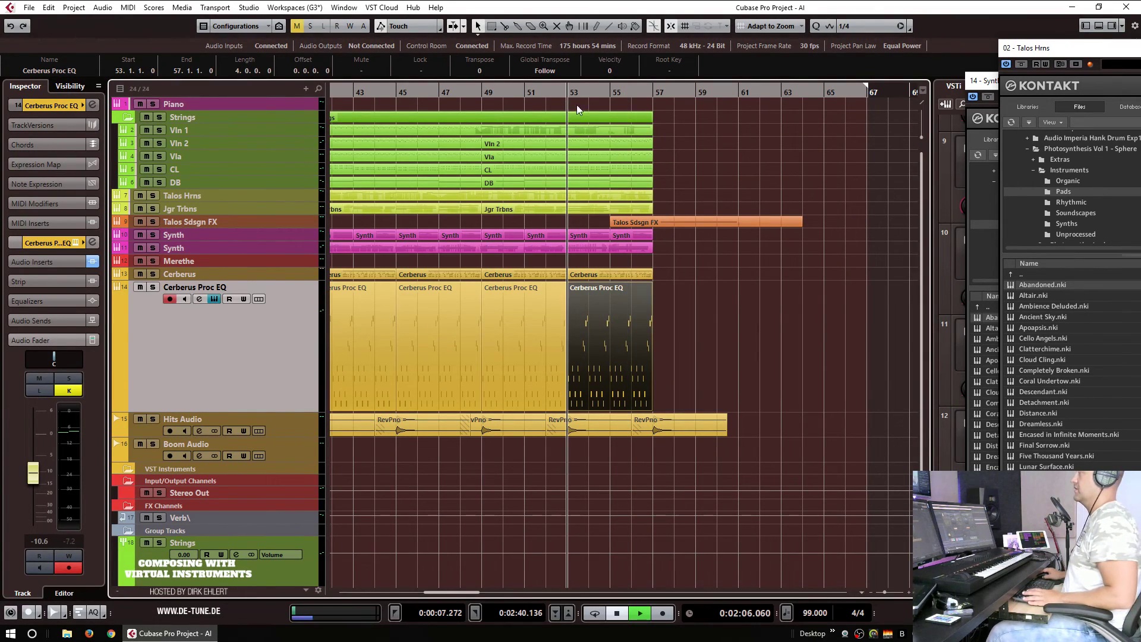
{"action": "key", "text": "g"}
{"action": "key", "text": "g"}
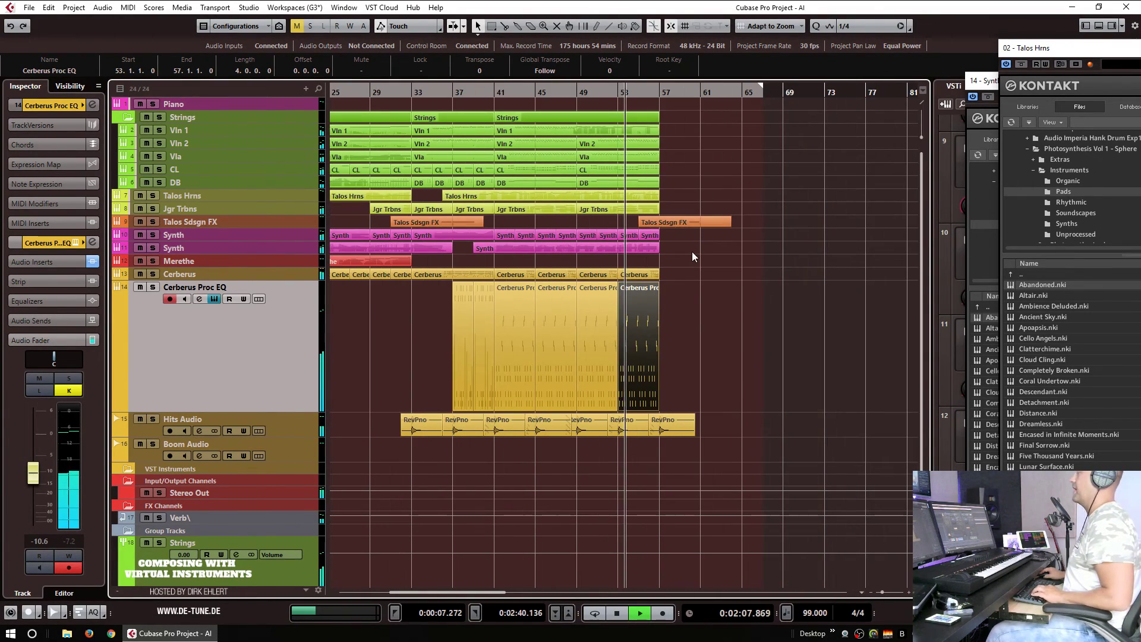
{"action": "key", "text": "g"}
{"action": "key", "text": "g"}
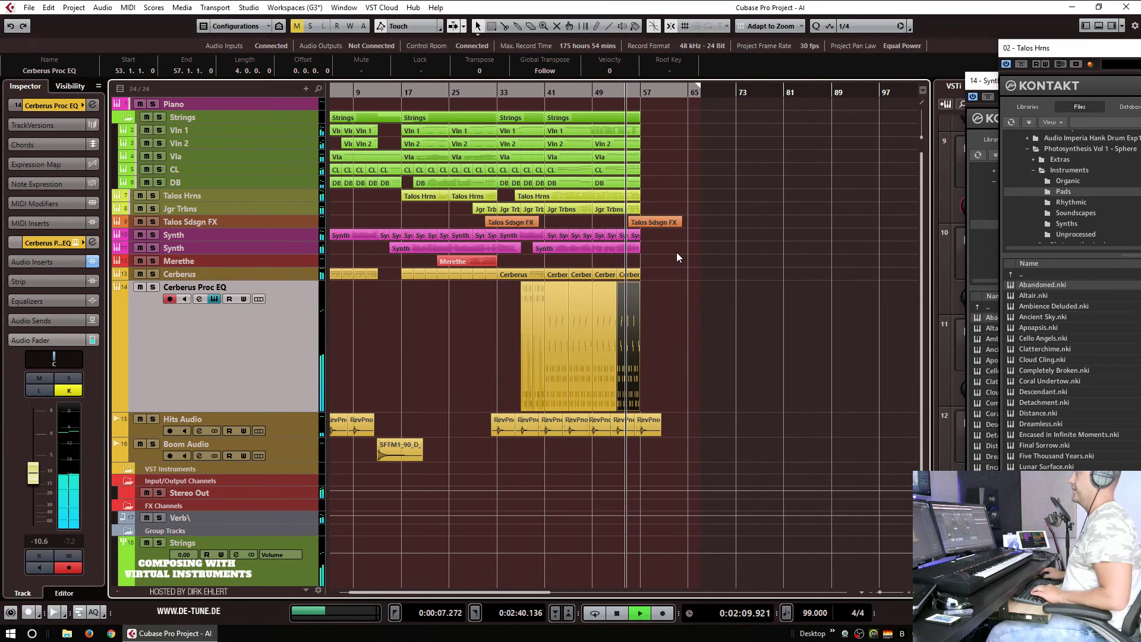
{"action": "key", "text": "space"}
Step: Select the Merethe track and play from bar 38 to try out a part against the climax
{"action": "left_click", "coordinate": [527, 89]}
{"action": "left_click", "coordinate": [272, 262]}
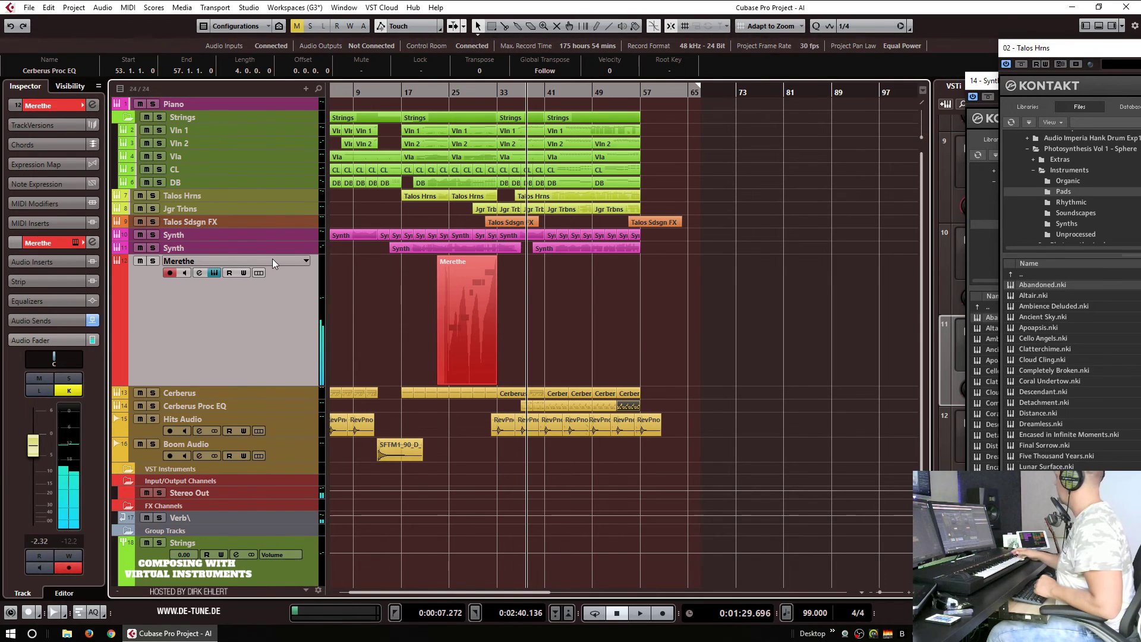
{"action": "key", "text": "space"}
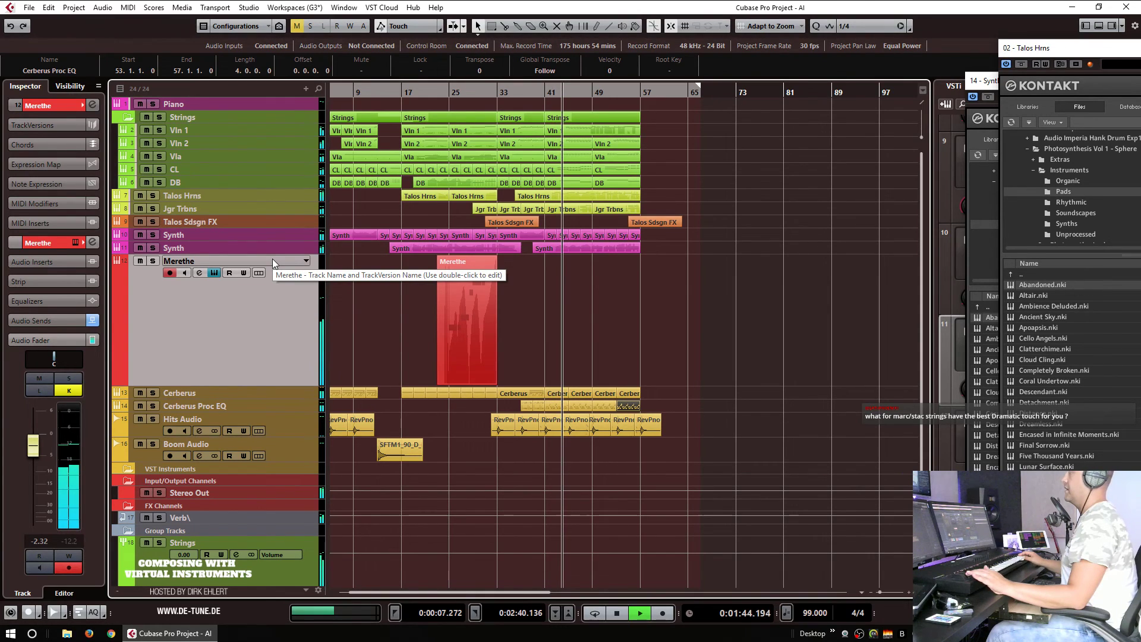
{"action": "key", "text": "space"}
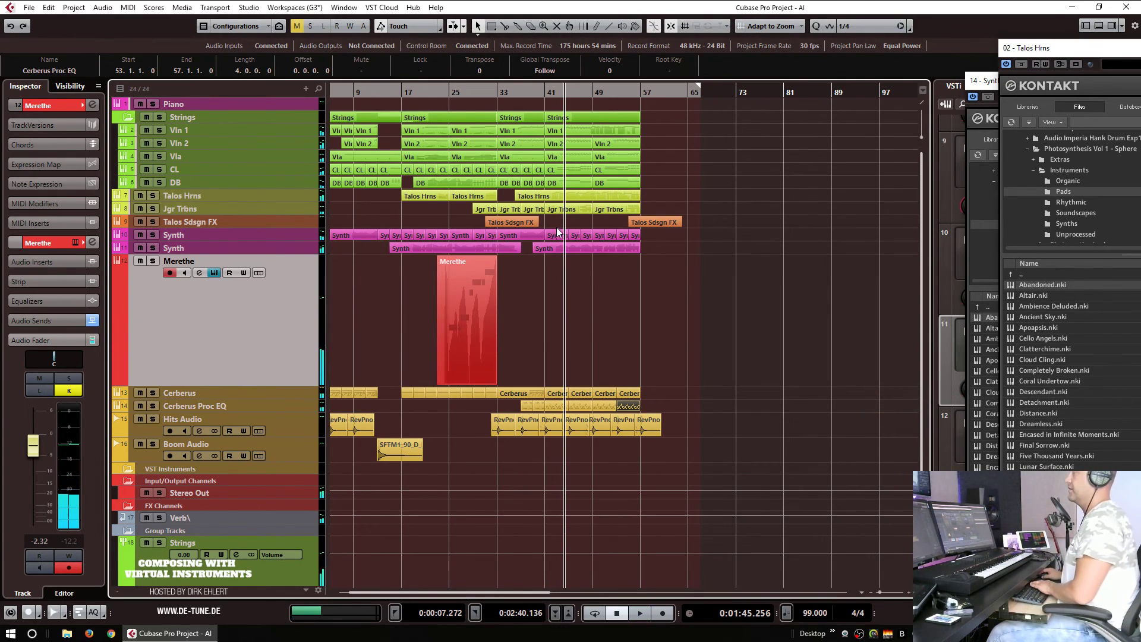
Step: Add C0 keyswitches to the Talos Hrns part at 39.1.1.0 and just before bar 41, and close the editor
{"action": "double_click", "coordinate": [544, 196]}
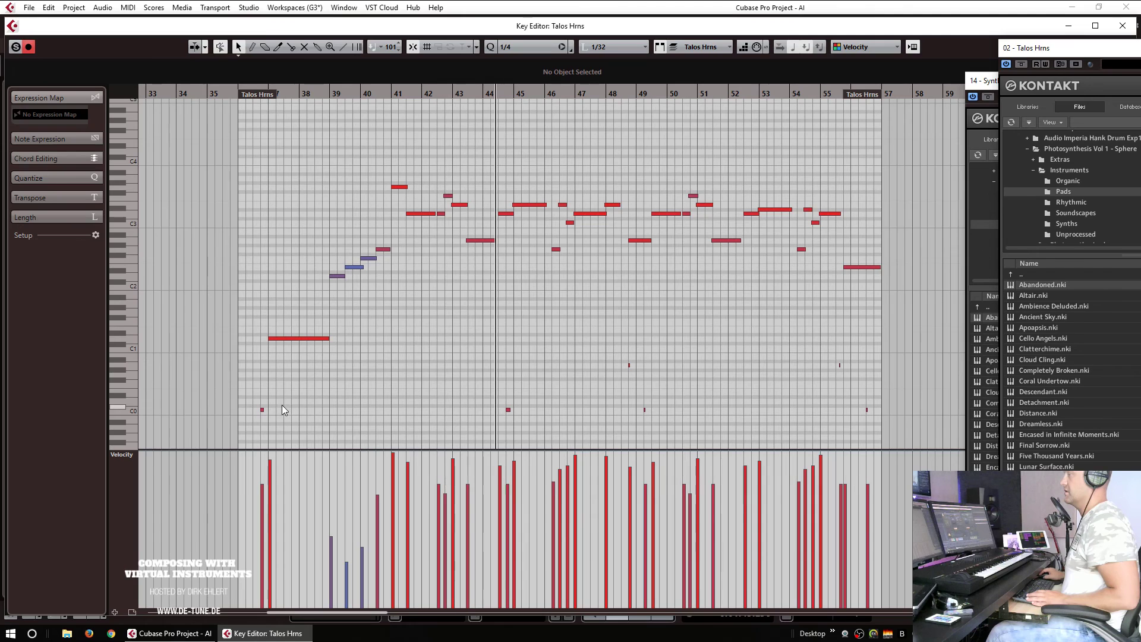
{"action": "left_click", "coordinate": [331, 408]}
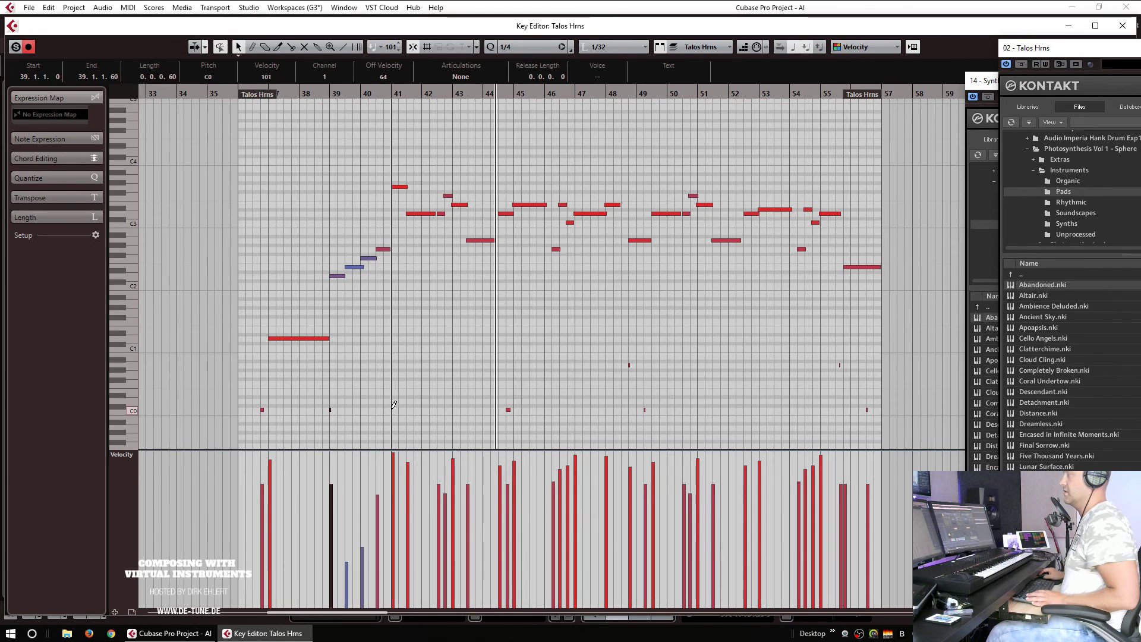
{"action": "left_click", "coordinate": [388, 409], "text": "alt"}
{"action": "key", "text": "Return"}
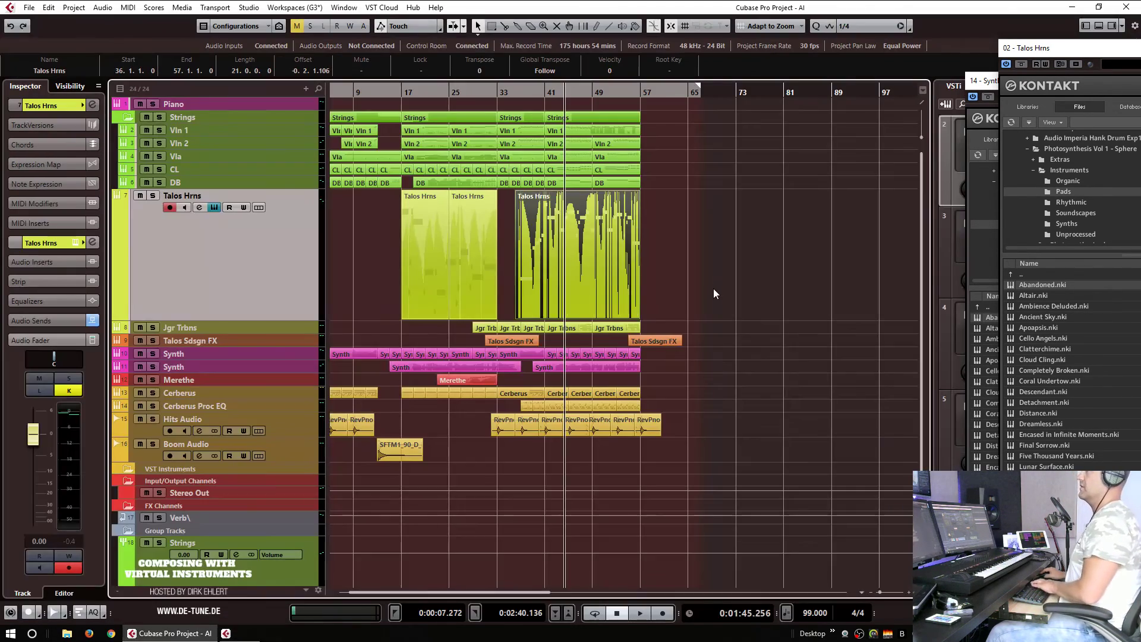
Step: Record a part on the Merethe track from bar 40 to bar 58
{"action": "left_click", "coordinate": [536, 94]}
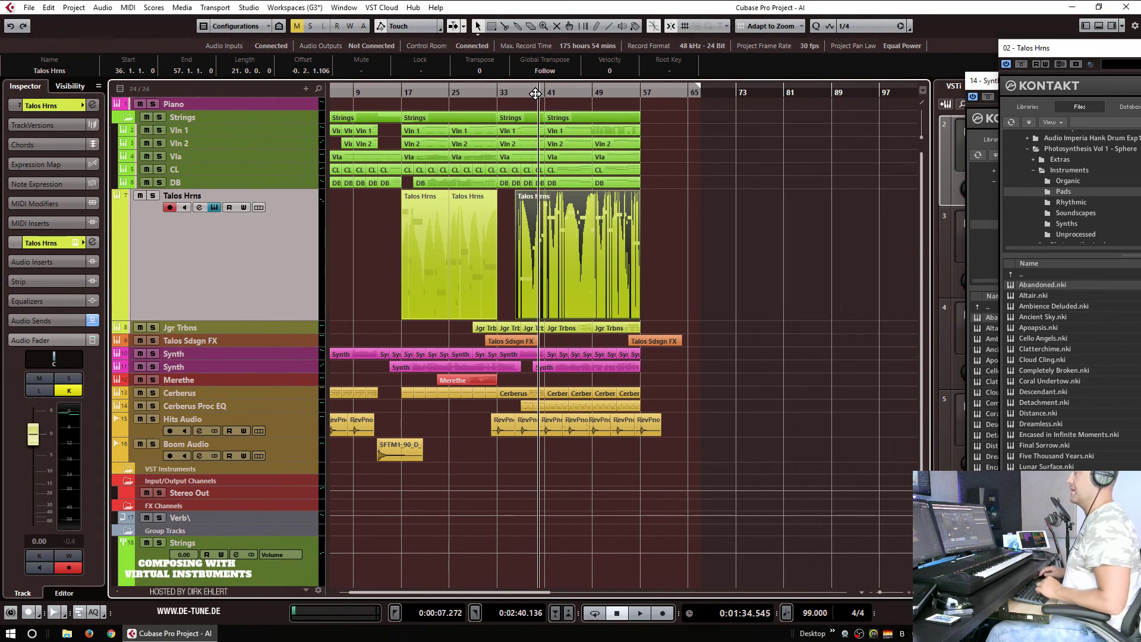
{"action": "left_click", "coordinate": [195, 381]}
{"action": "key", "text": "KP_Multiply"}
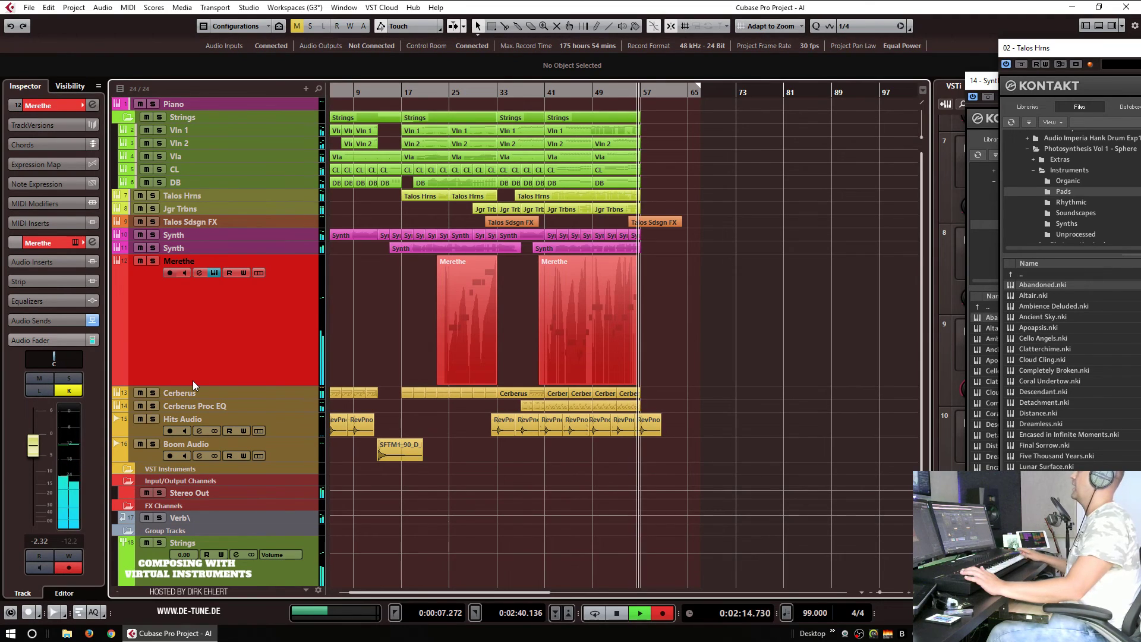
{"action": "key", "text": "space"}
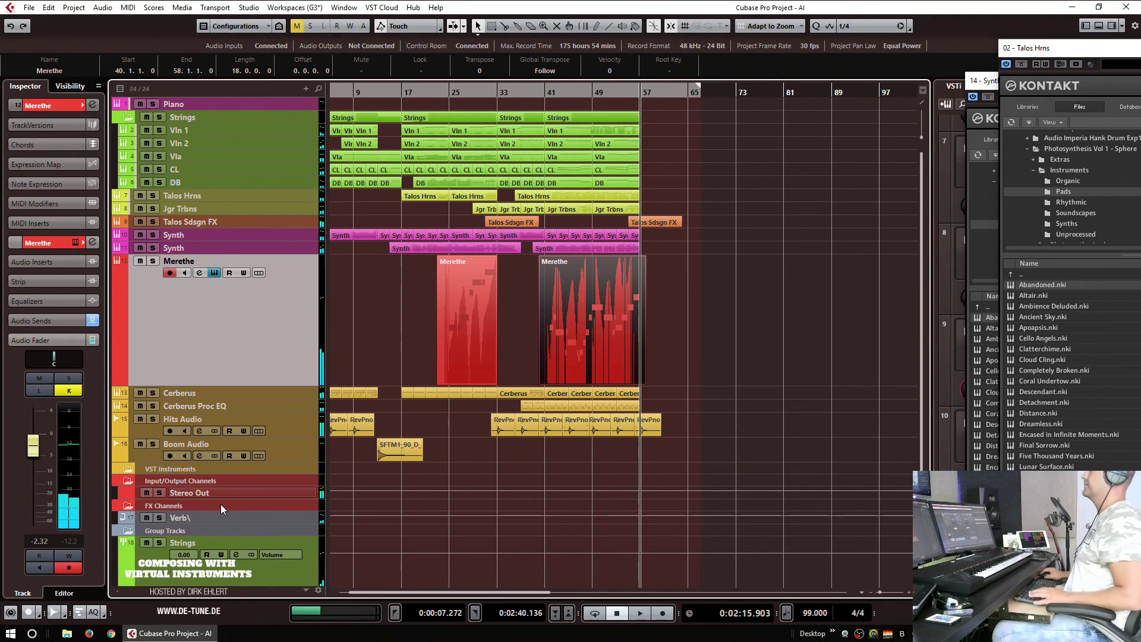
Step: Copy the Boom Audio hit from bar 13 to bar 57, delete the short parts at bars 9 and 53, and audition the result
{"action": "left_click", "coordinate": [533, 90]}
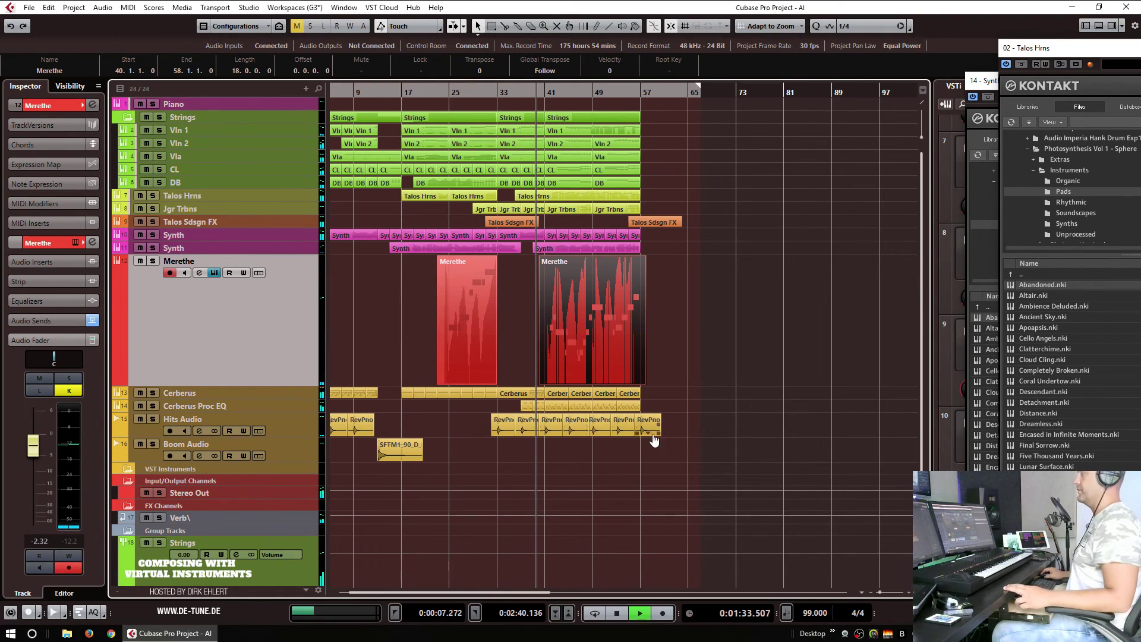
{"action": "left_click_drag", "start_coordinate": [404, 445], "coordinate": [662, 424]}
{"action": "key", "text": "Delete"}
{"action": "left_click_drag", "start_coordinate": [336, 378], "coordinate": [616, 386]}
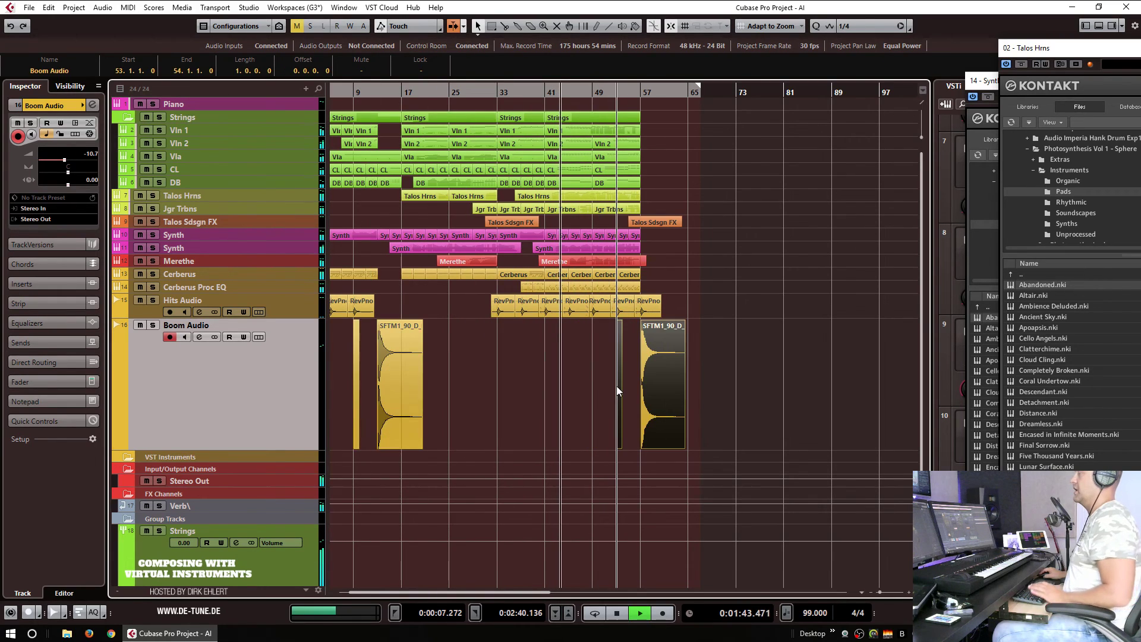
{"action": "key", "text": "Delete"}
{"action": "left_click", "coordinate": [357, 379]}
{"action": "key", "text": "Delete"}
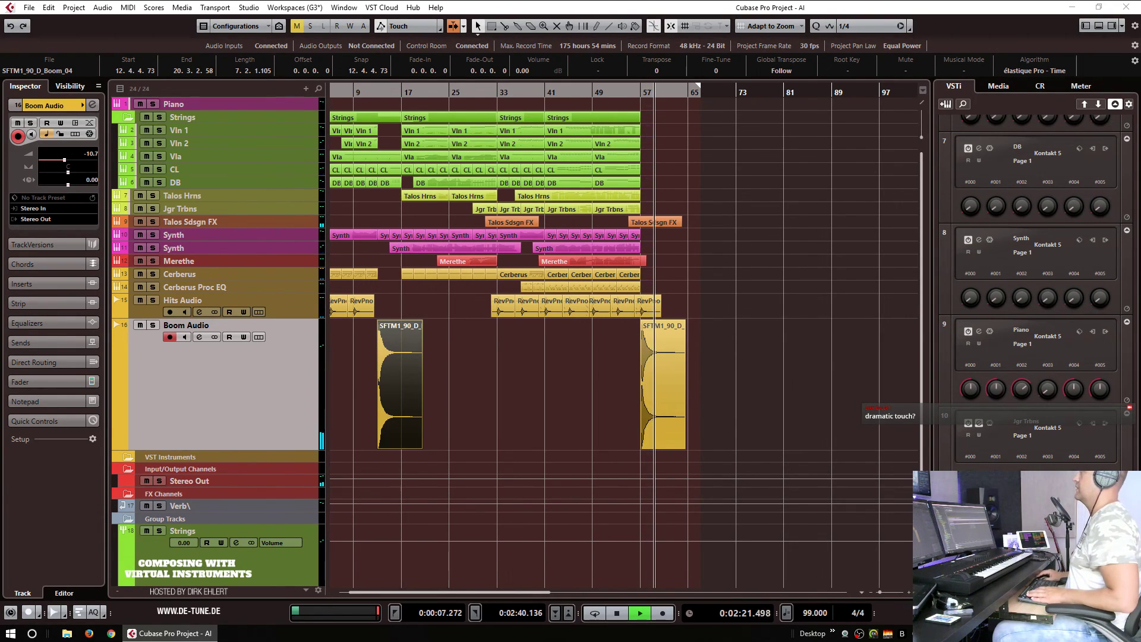
{"action": "left_click", "coordinate": [764, 376]}
{"action": "key", "text": "space"}
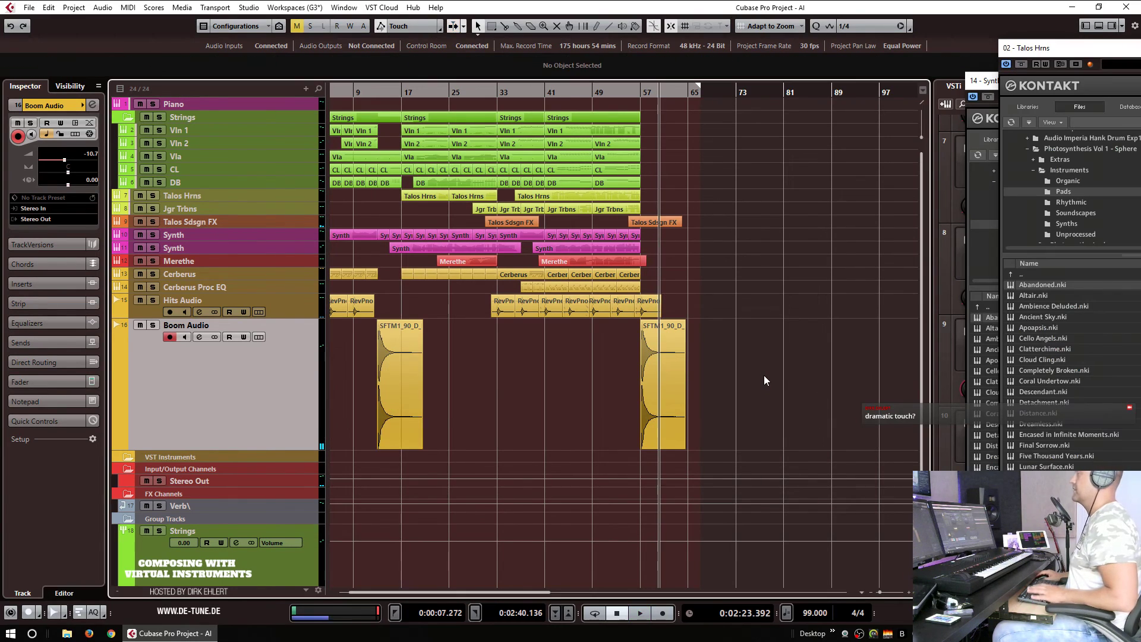
Step: Return the playhead to the left locator and open the MixConsole with every channel through Stereo Out in view
{"action": "key", "text": "KP_1"}
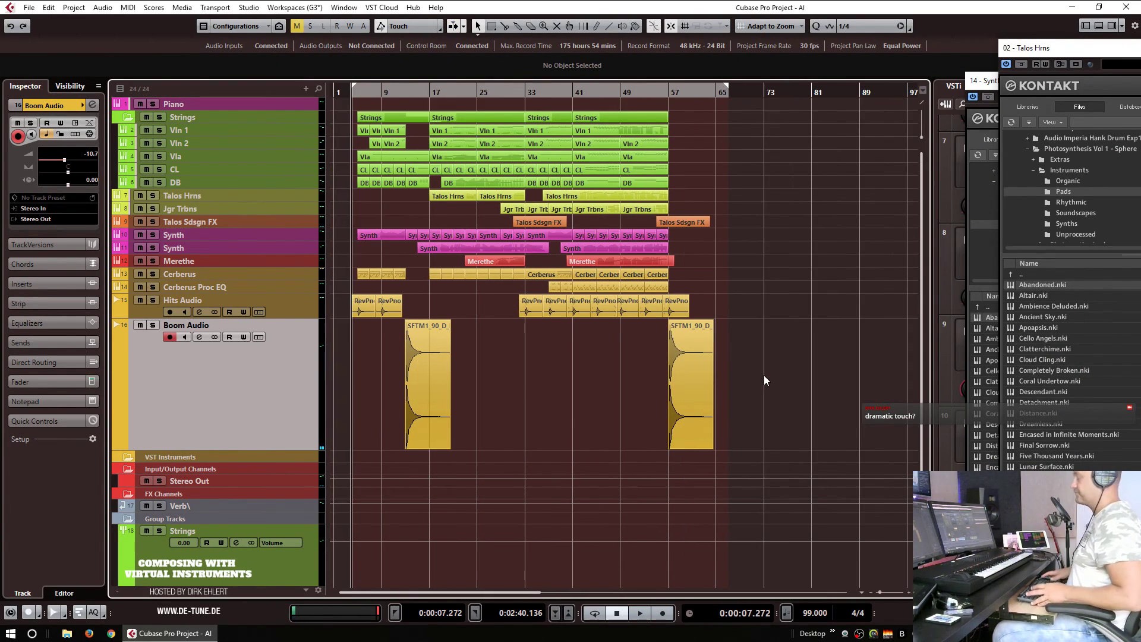
{"action": "key", "text": "g"}
{"action": "key", "text": "g"}
{"action": "key", "text": "g"}
{"action": "key", "text": "g"}
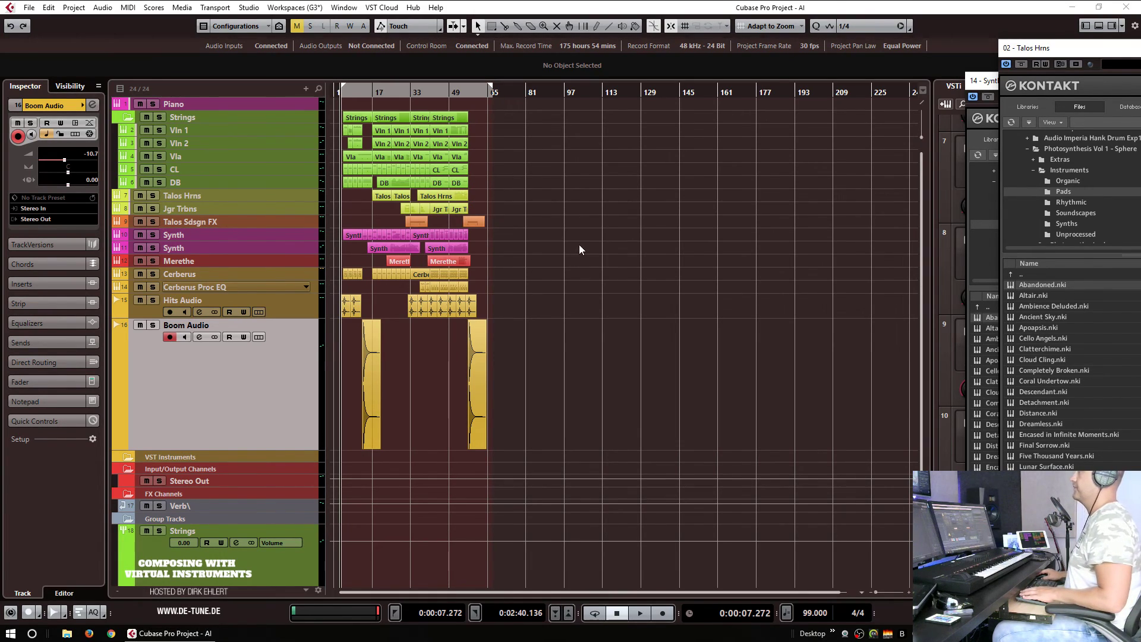
{"action": "key", "text": "F3"}
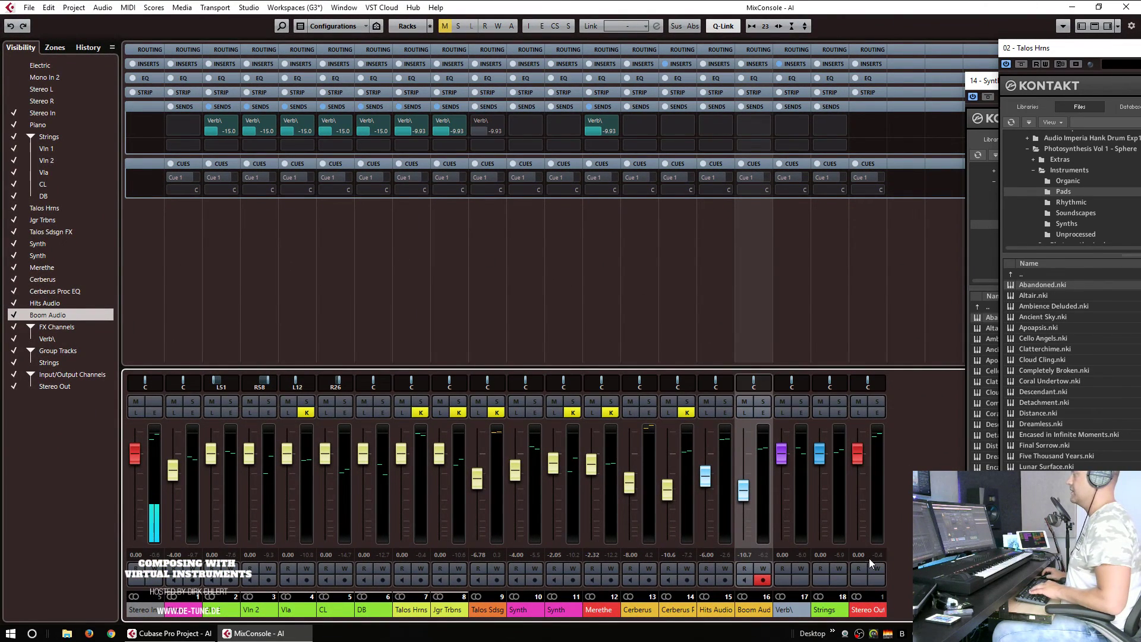
{"action": "left_click", "coordinate": [874, 557]}
{"action": "key", "text": "g"}
{"action": "key", "text": "g"}
{"action": "key", "text": "g"}
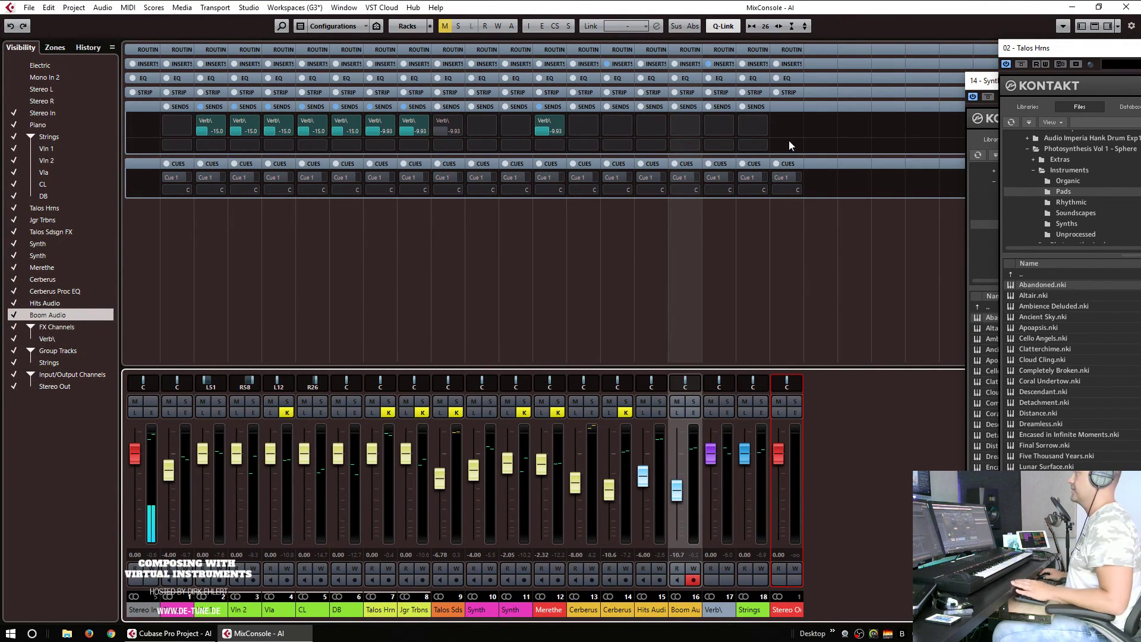
Step: Insert NLS Buss Stereo in the first insert slot of the Stereo Out channel and set its studio to Mike
{"action": "left_click", "coordinate": [788, 65]}
{"action": "left_click", "coordinate": [794, 78]}
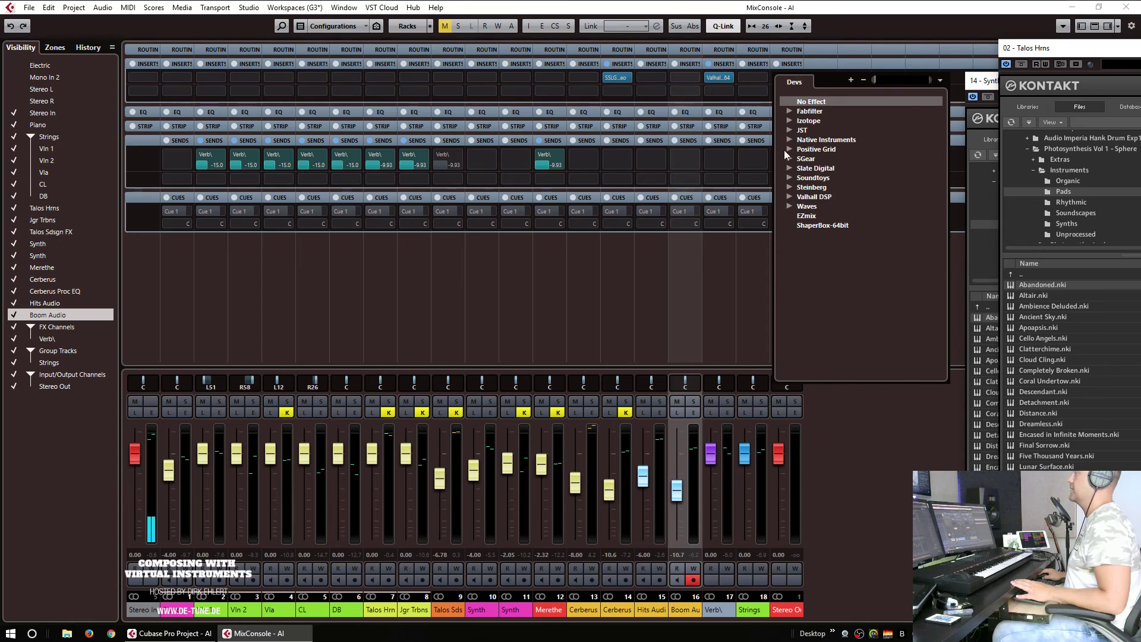
{"action": "left_click", "coordinate": [789, 187]}
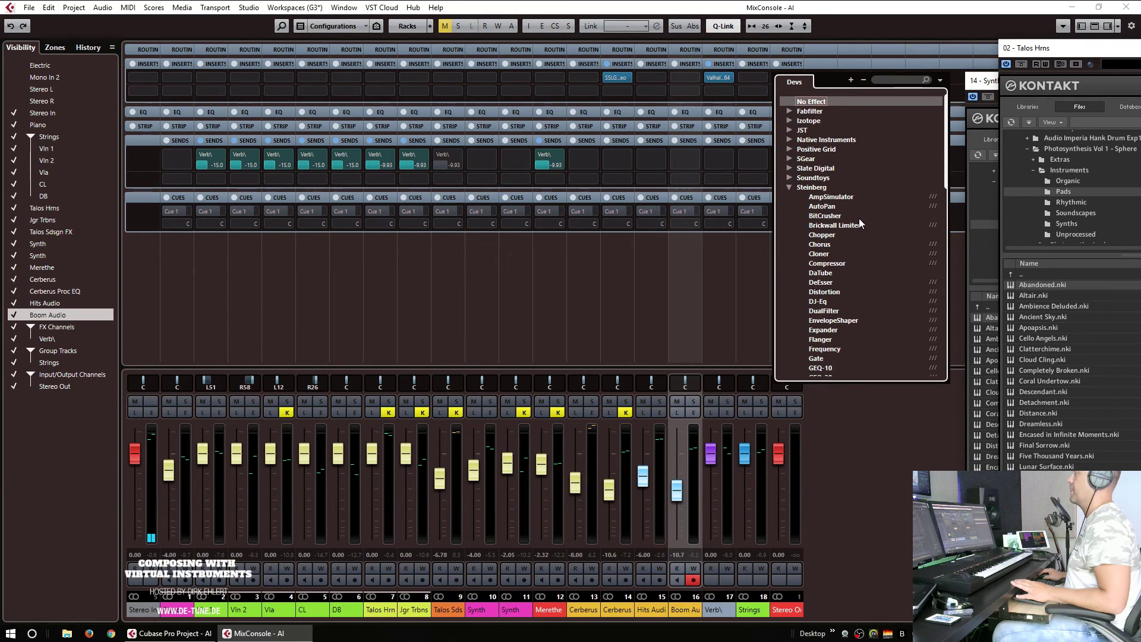
{"action": "scroll", "coordinate": [847, 234], "scroll_direction": "down", "scroll_amount": 2}
{"action": "scroll", "coordinate": [846, 238], "scroll_direction": "up", "scroll_amount": 2}
{"action": "left_click", "coordinate": [789, 188]}
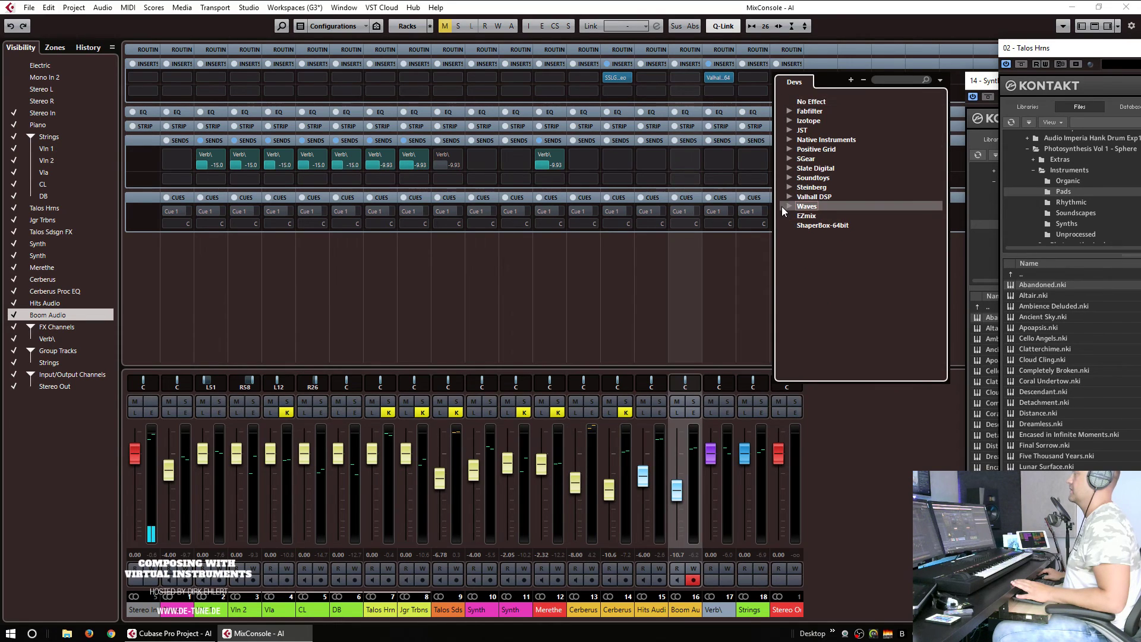
{"action": "left_click", "coordinate": [789, 206]}
{"action": "scroll", "coordinate": [893, 271], "scroll_direction": "down", "scroll_amount": 2}
{"action": "scroll", "coordinate": [895, 275], "scroll_direction": "down", "scroll_amount": 4}
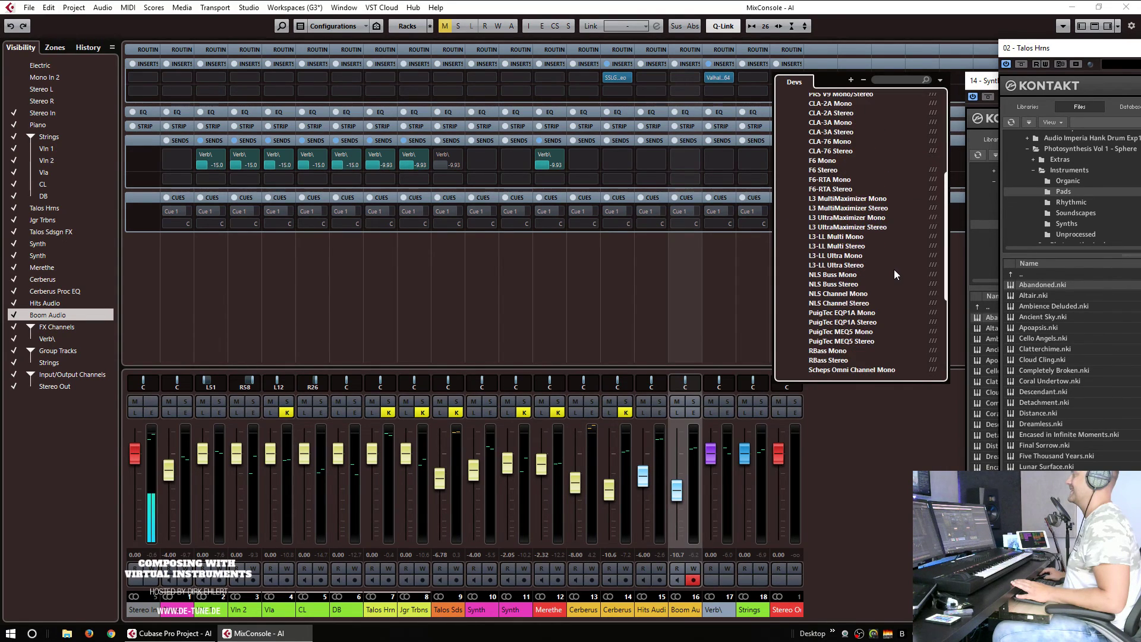
{"action": "left_click", "coordinate": [836, 284]}
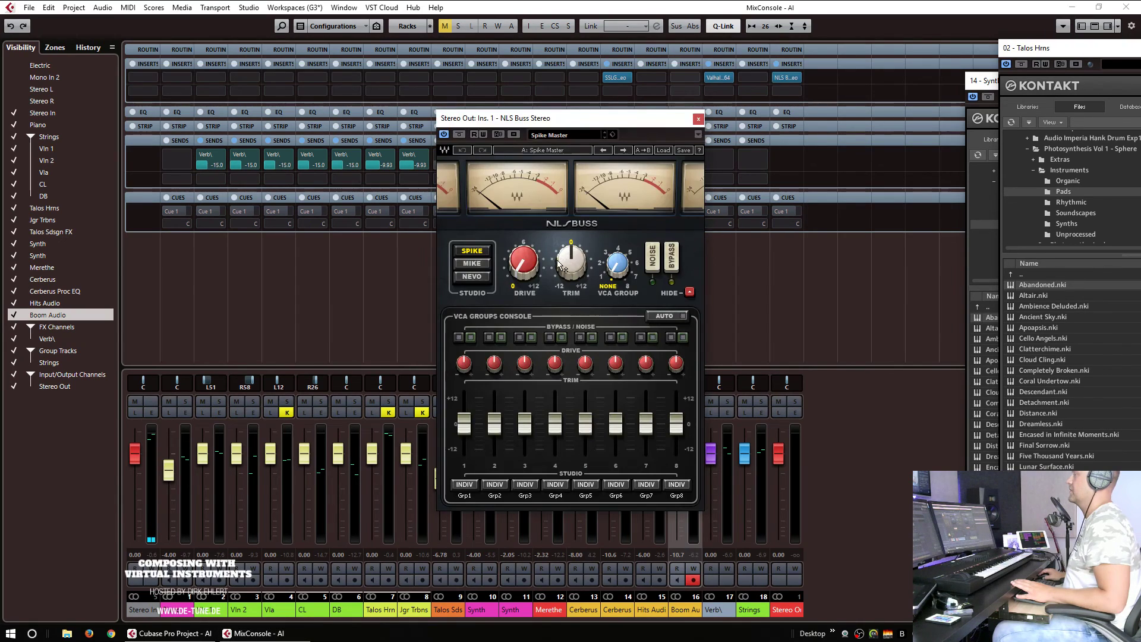
{"action": "left_click", "coordinate": [472, 263]}
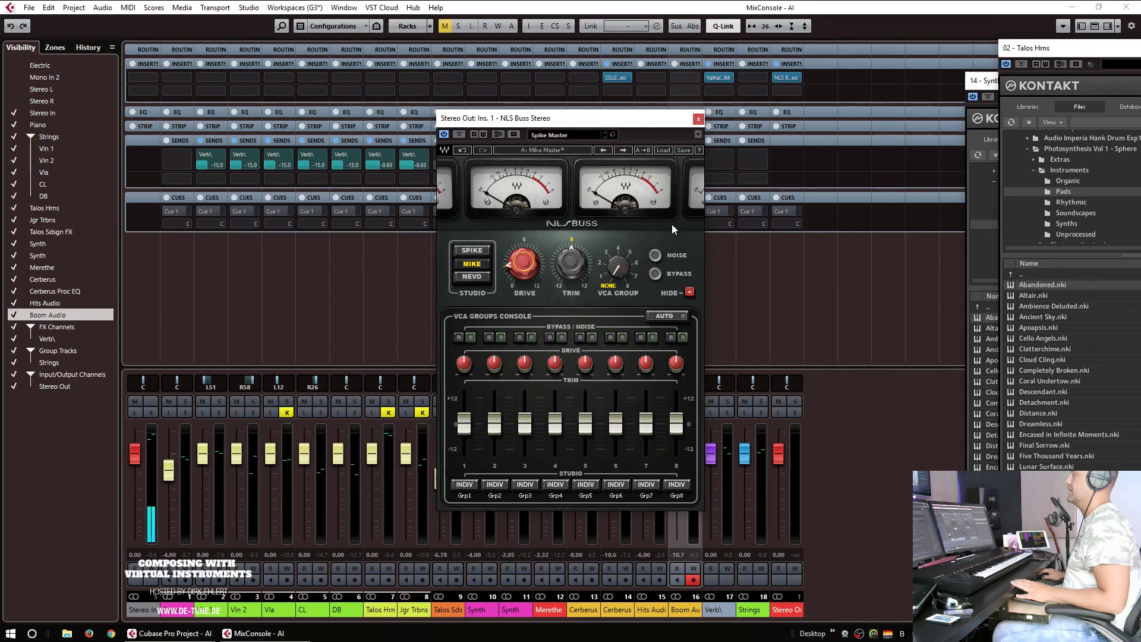
{"action": "left_click", "coordinate": [698, 119]}
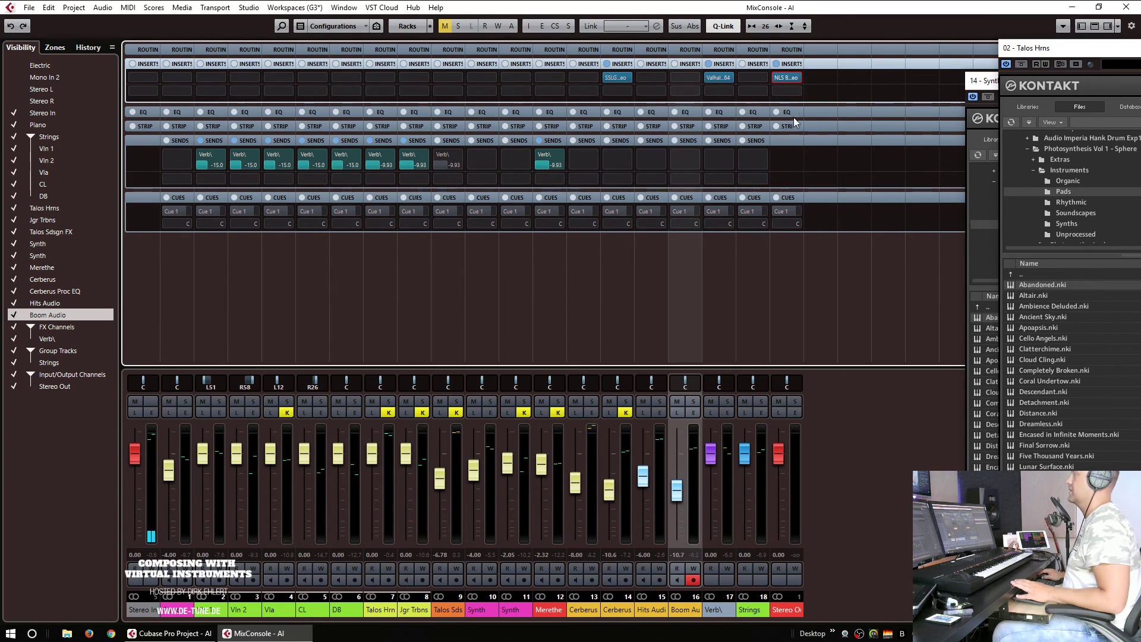
Step: Insert PuigTec EQP1A Stereo in the second slot of Stereo Out and apply gentle boosts with the low frequency at 100 CPS
{"action": "left_click", "coordinate": [796, 93]}
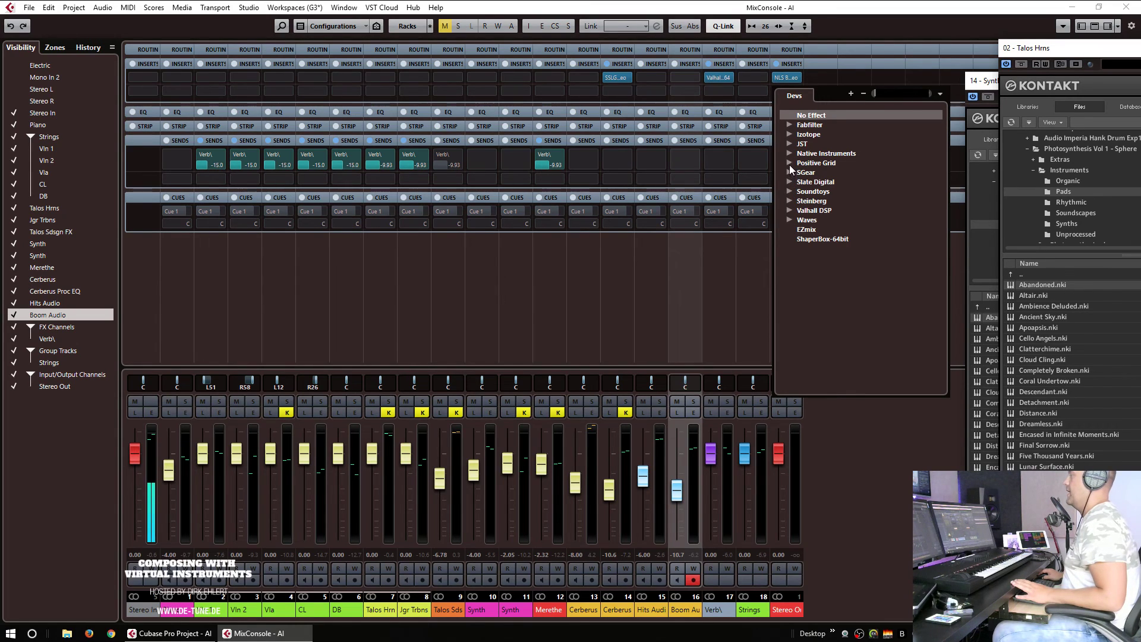
{"action": "left_click", "coordinate": [788, 220]}
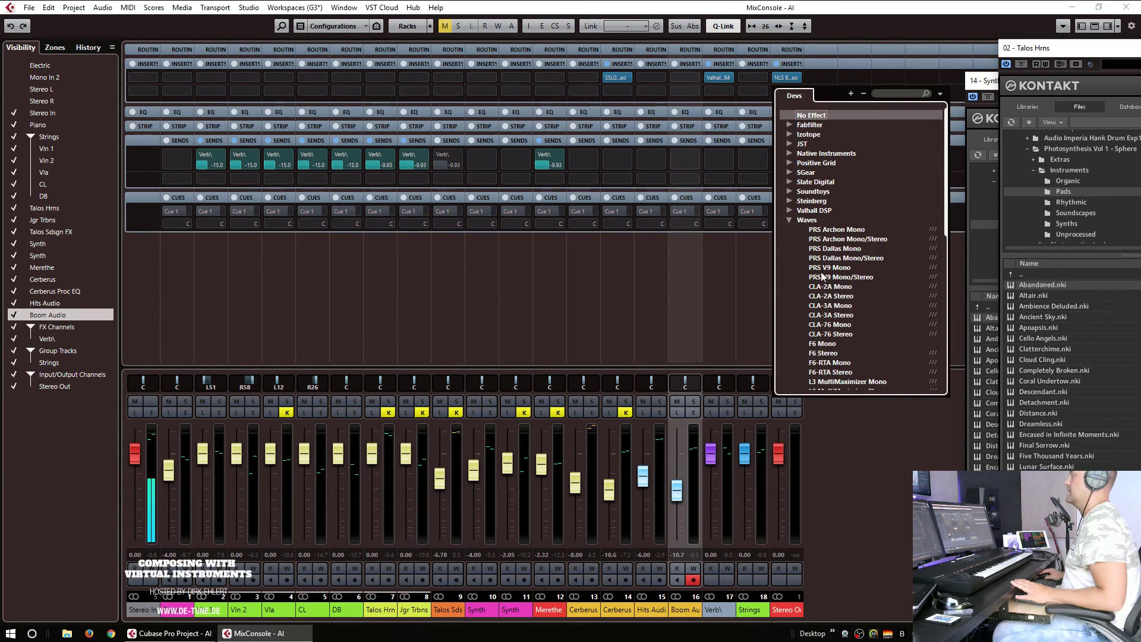
{"action": "scroll", "coordinate": [849, 297], "scroll_direction": "down", "scroll_amount": 5}
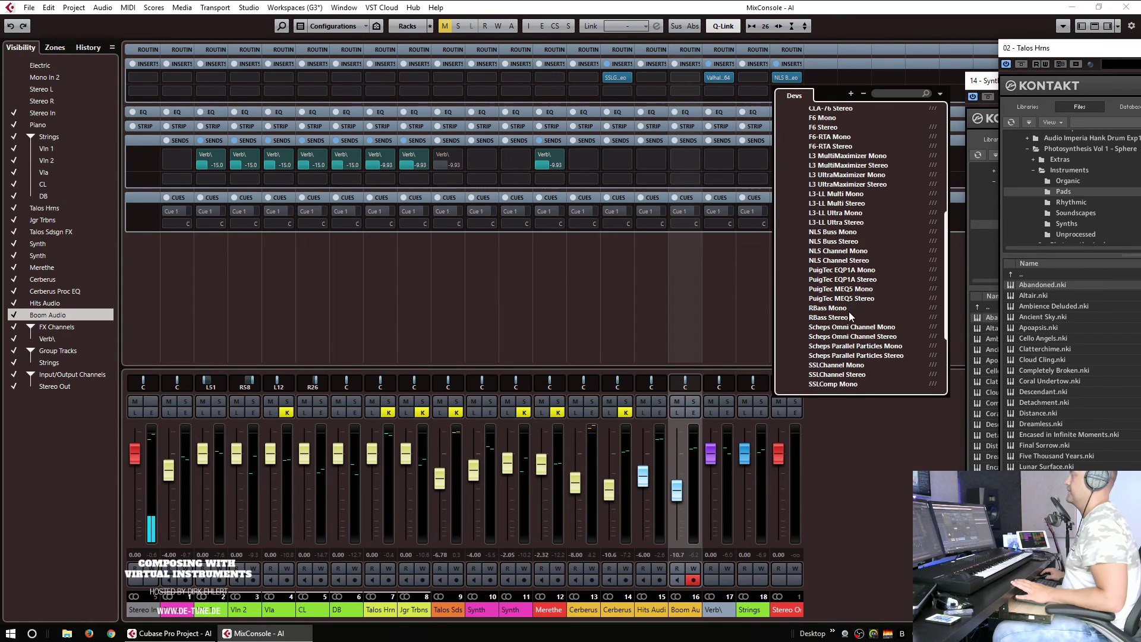
{"action": "left_click", "coordinate": [853, 279]}
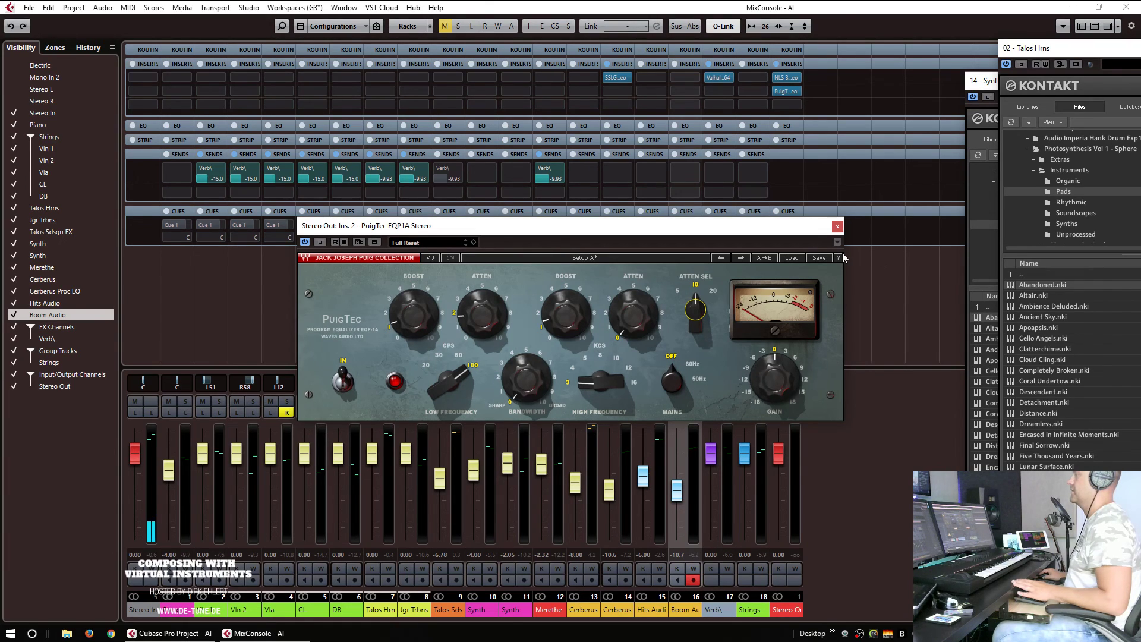
{"action": "left_click", "coordinate": [838, 226]}
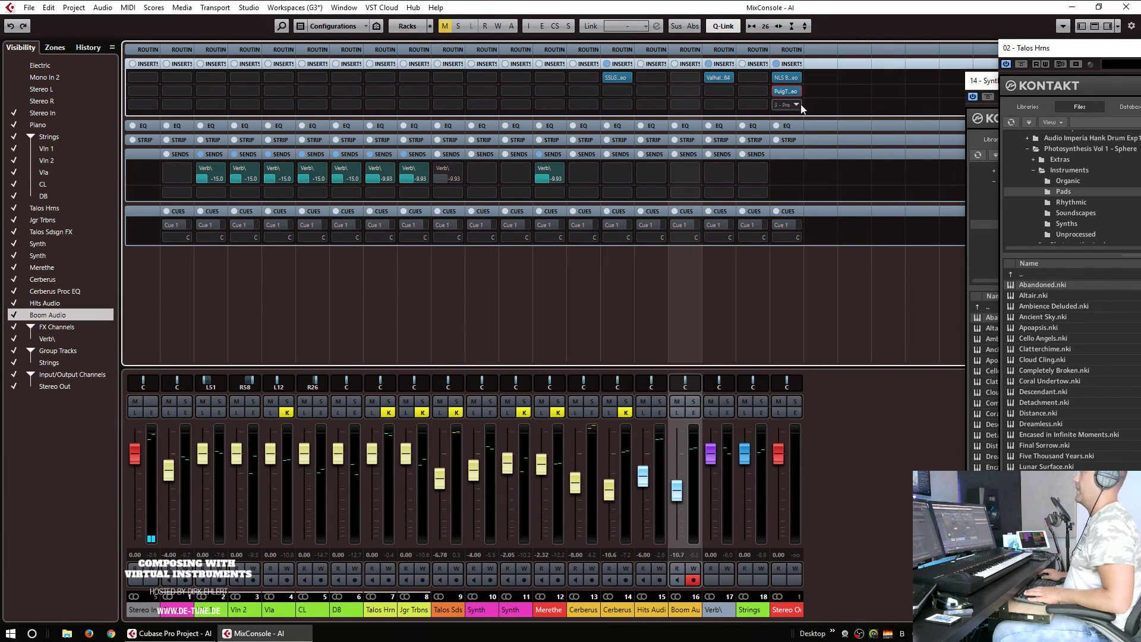
Step: Insert the Steinberg Maximizer in the third slot of Stereo Out, set its output to -0.3 dB and check its levels during playback
{"action": "left_click", "coordinate": [800, 106]}
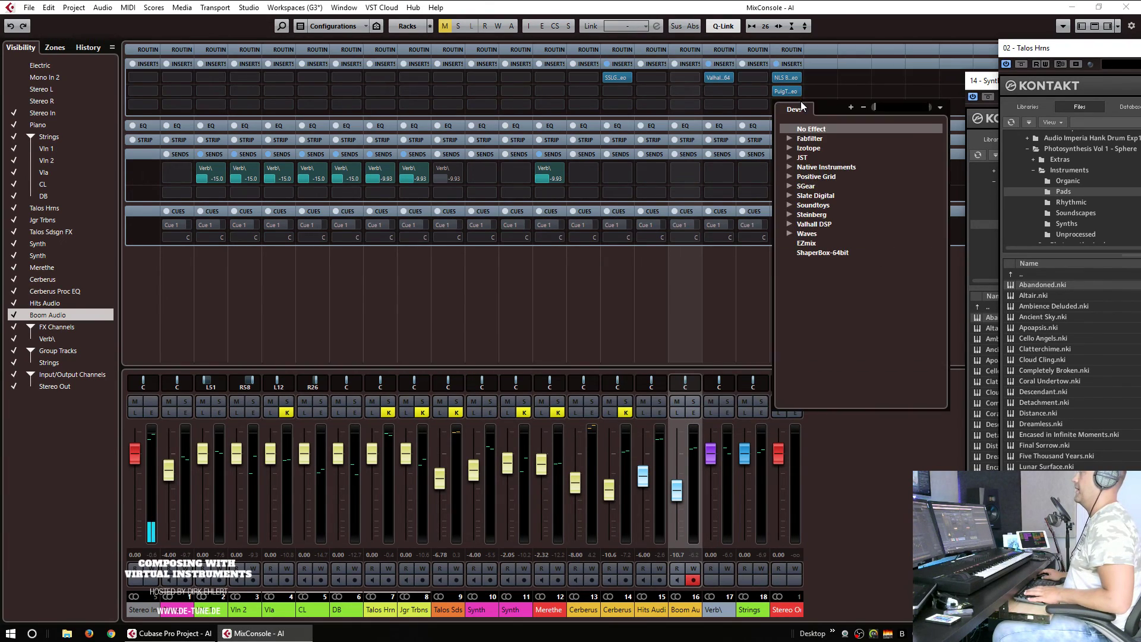
{"action": "left_click", "coordinate": [790, 215]}
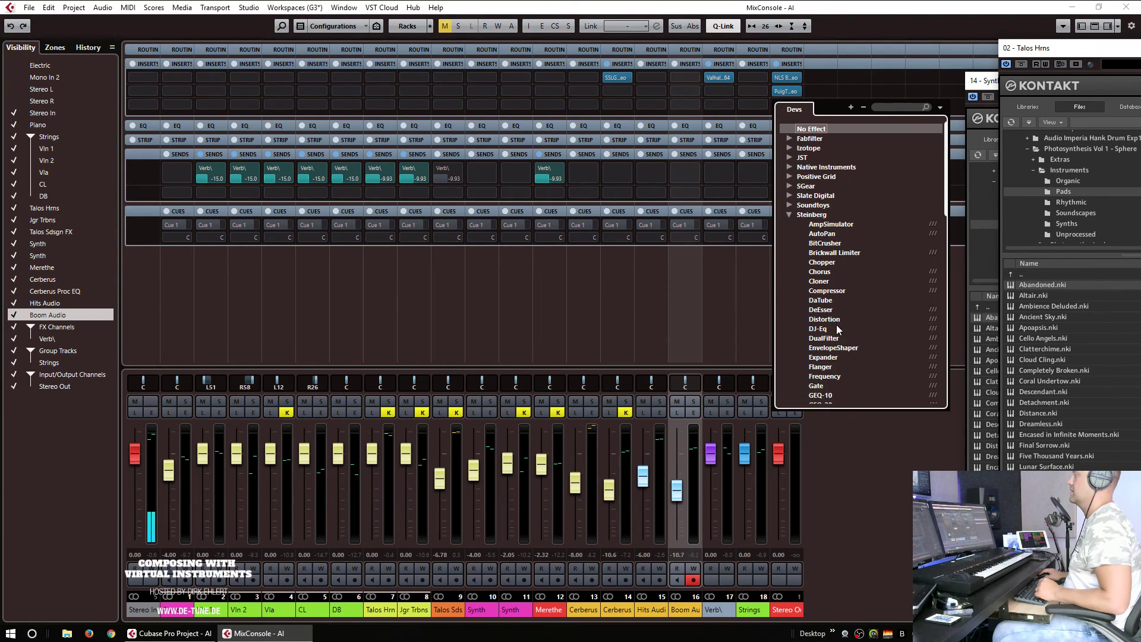
{"action": "scroll", "coordinate": [838, 328], "scroll_direction": "down", "scroll_amount": 6}
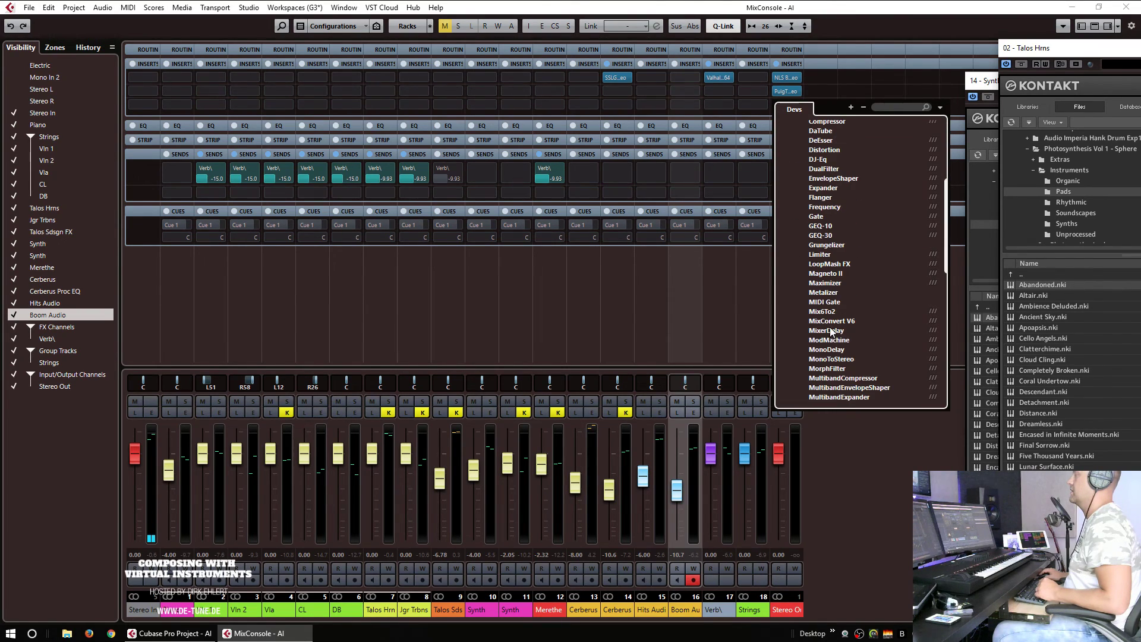
{"action": "left_click", "coordinate": [827, 284]}
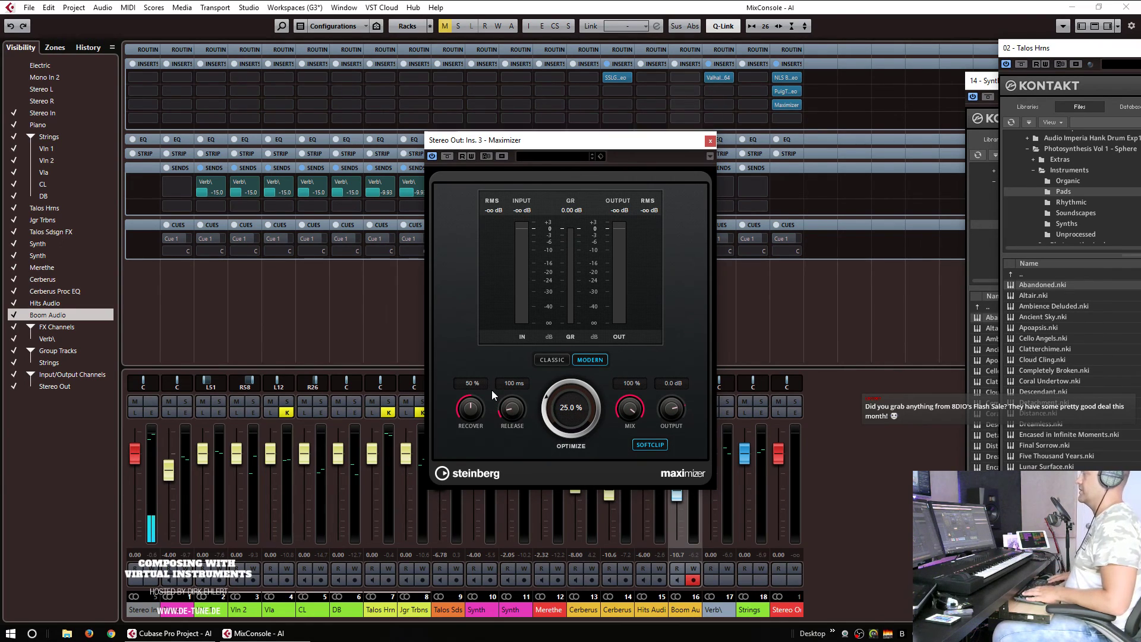
{"action": "key", "text": "Escape"}
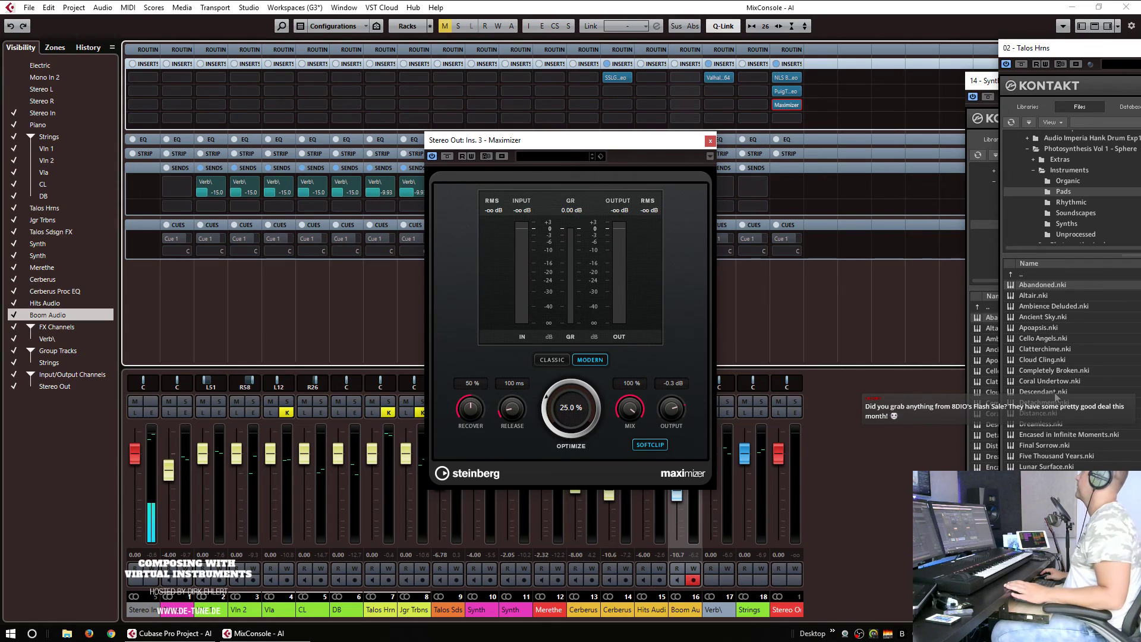
{"action": "key", "text": "space"}
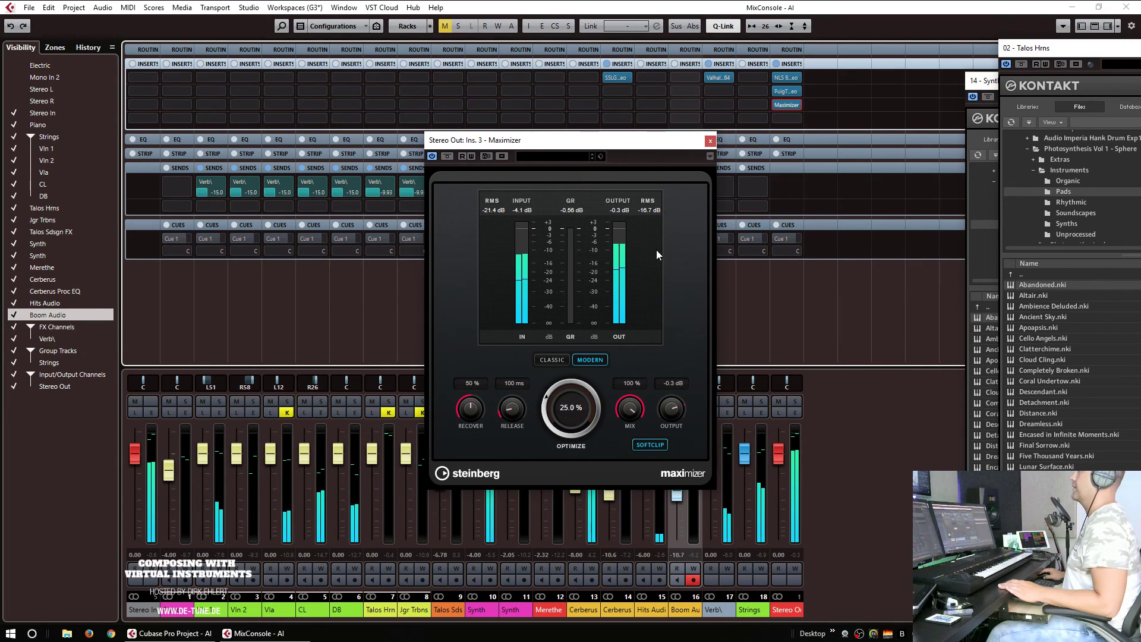
{"action": "left_click", "coordinate": [710, 141]}
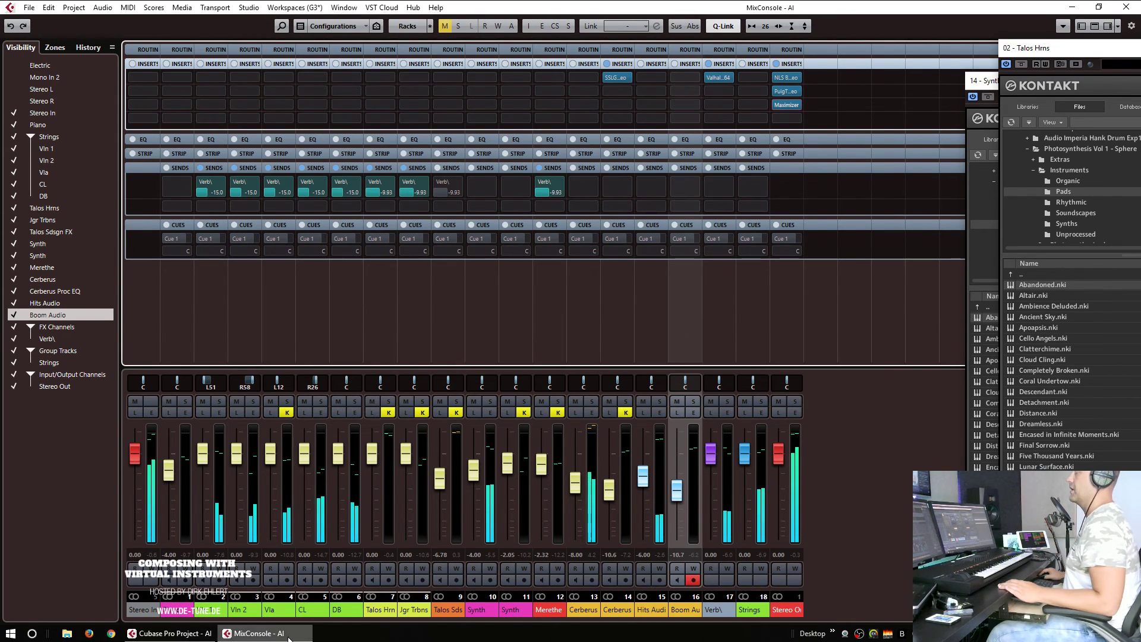
Step: Add an active send from the Hits Audio track to the Verb channel at -12.9 dB
{"action": "left_click", "coordinate": [169, 633]}
{"action": "left_click", "coordinate": [579, 365]}
{"action": "left_click", "coordinate": [299, 305]}
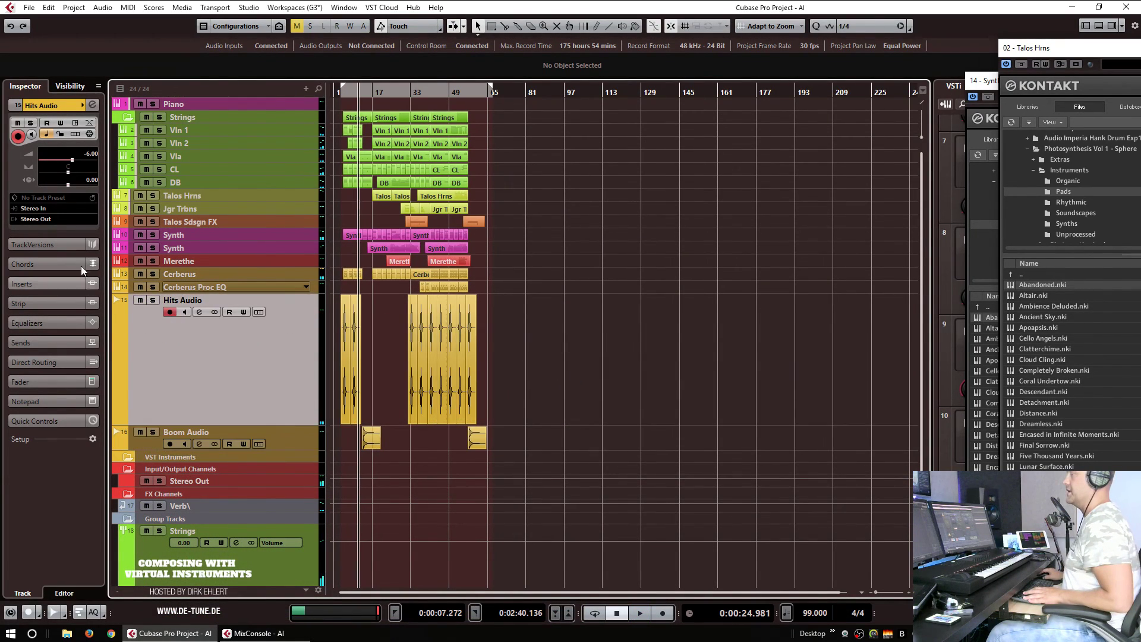
{"action": "left_click", "coordinate": [48, 284]}
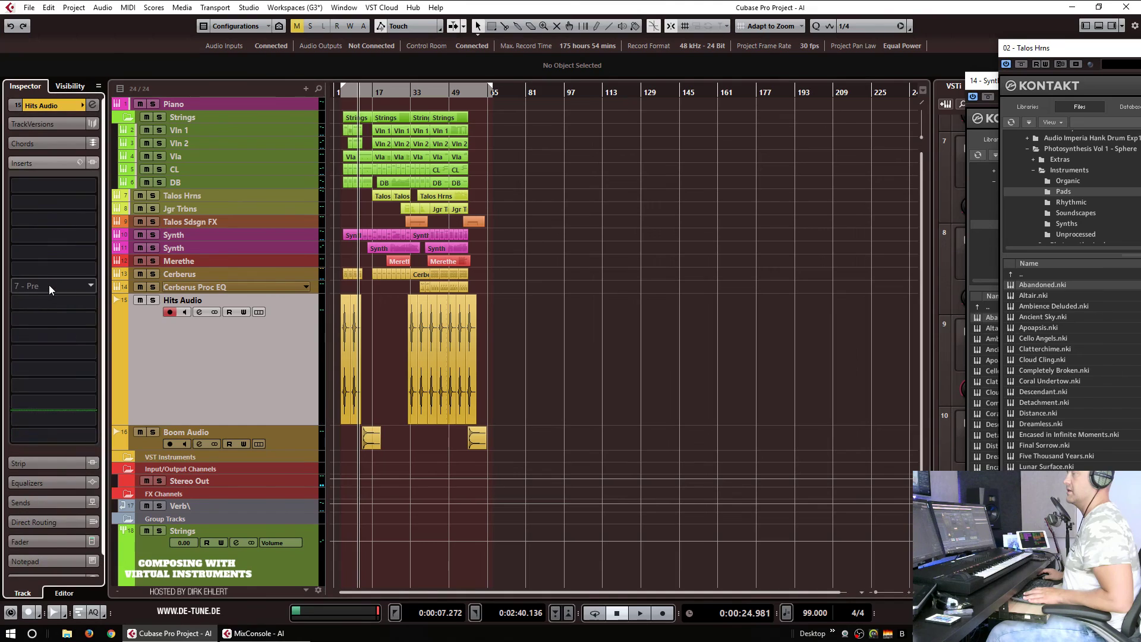
{"action": "left_click", "coordinate": [43, 495]}
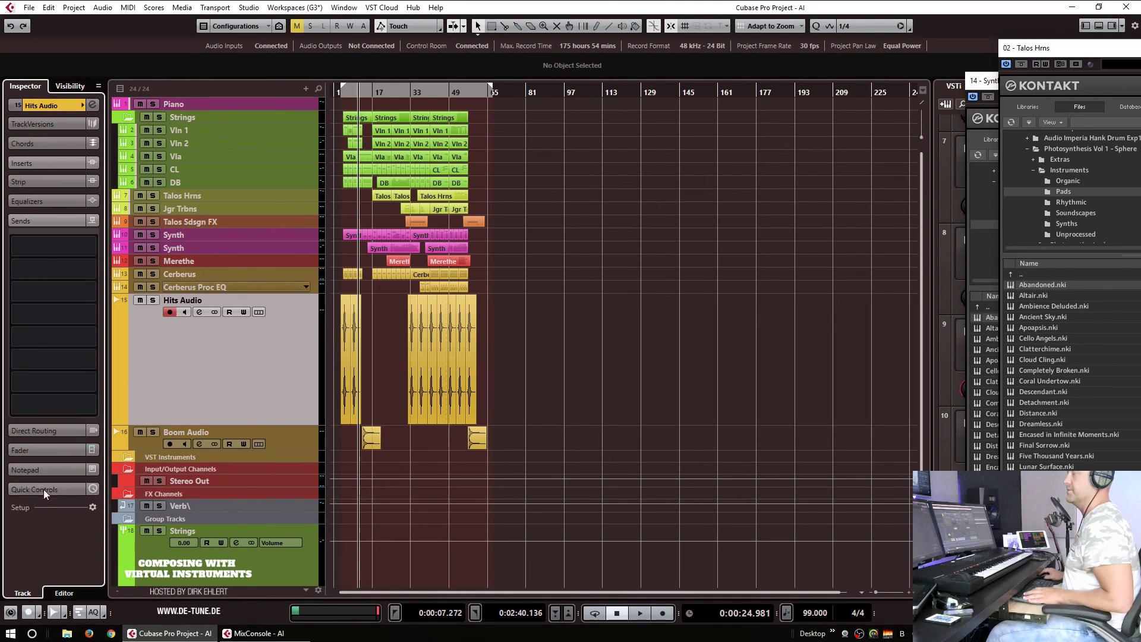
{"action": "left_click", "coordinate": [90, 247]}
{"action": "left_click", "coordinate": [62, 291]}
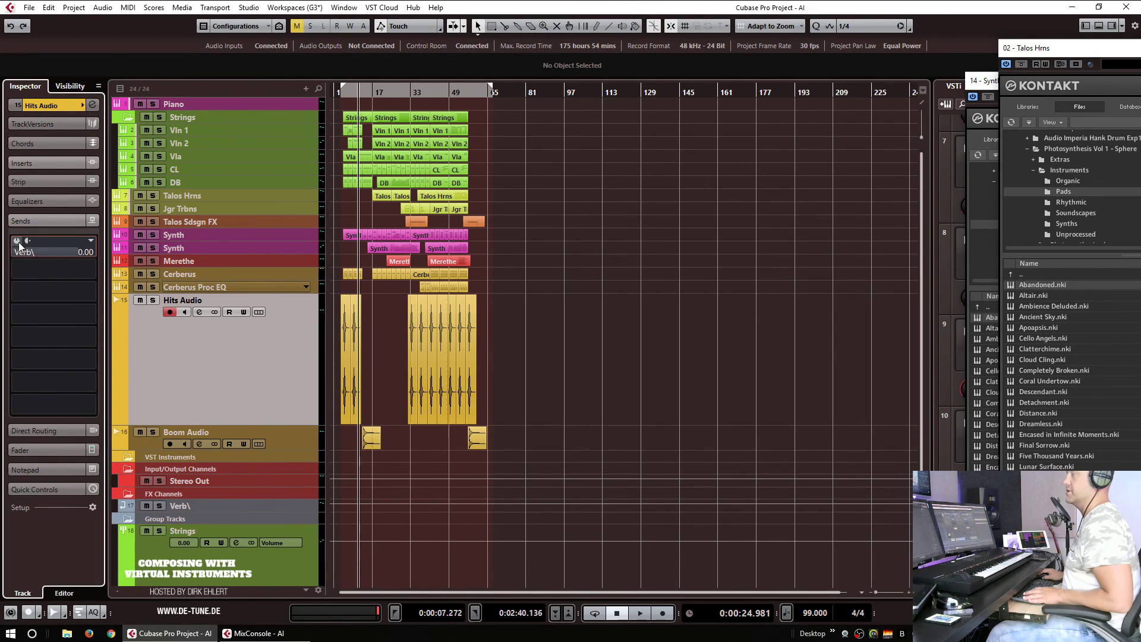
{"action": "left_click_drag", "start_coordinate": [45, 252], "coordinate": [19, 253]}
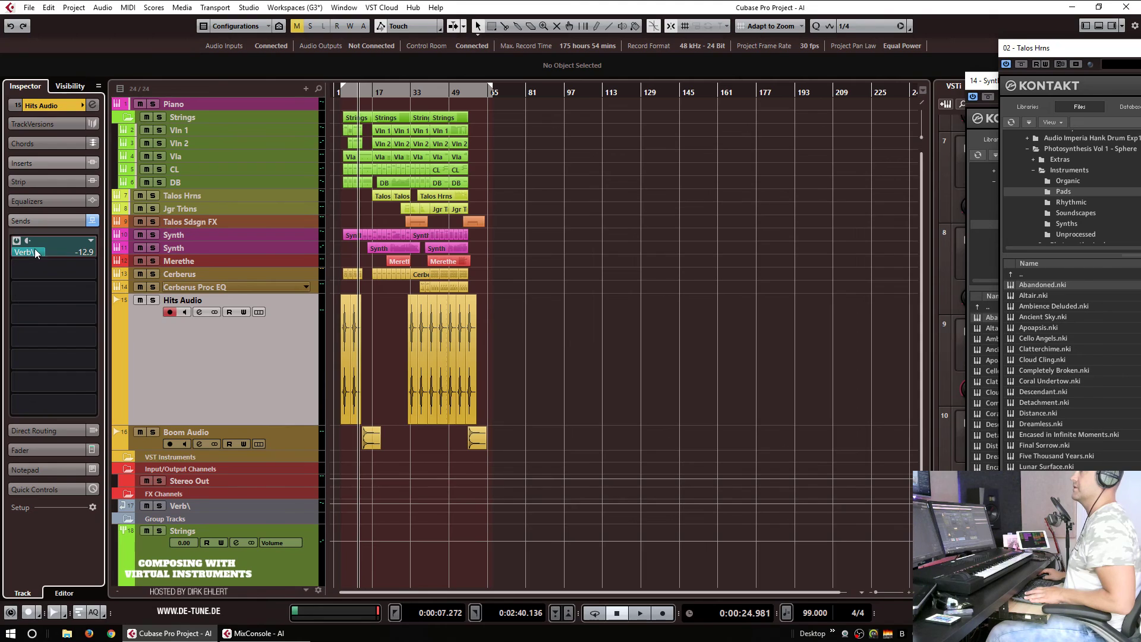
Step: Play the arrangement from the left locator to audition the mix with the new master inserts and the reverb on the hits
{"action": "key", "text": "KP_1"}
{"action": "key", "text": "space"}
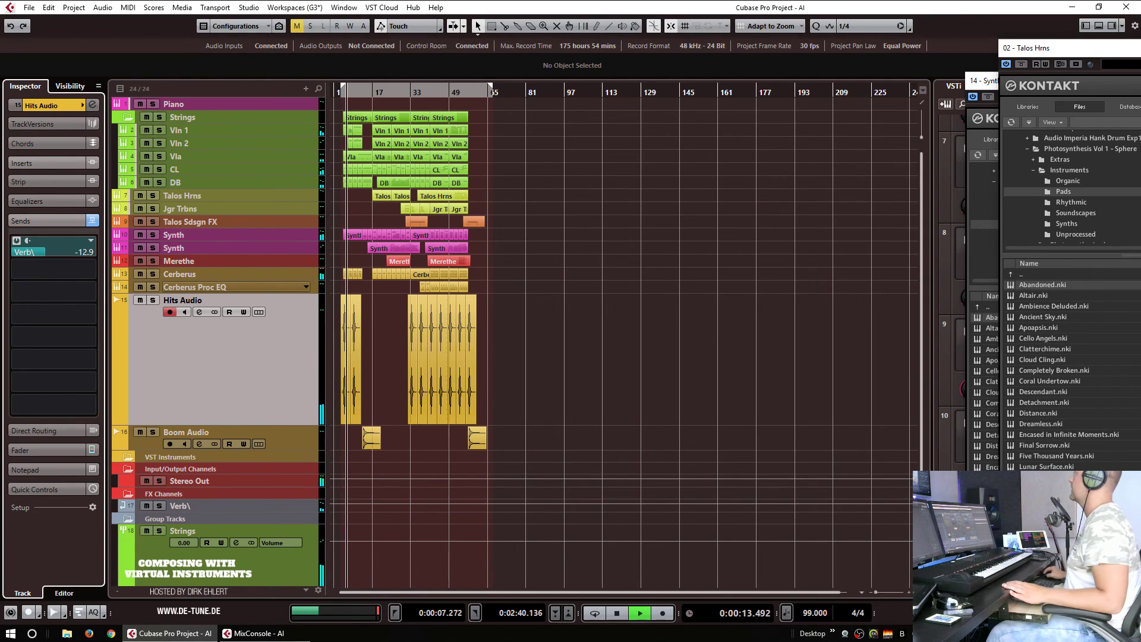
{"action": "key", "text": "F3"}
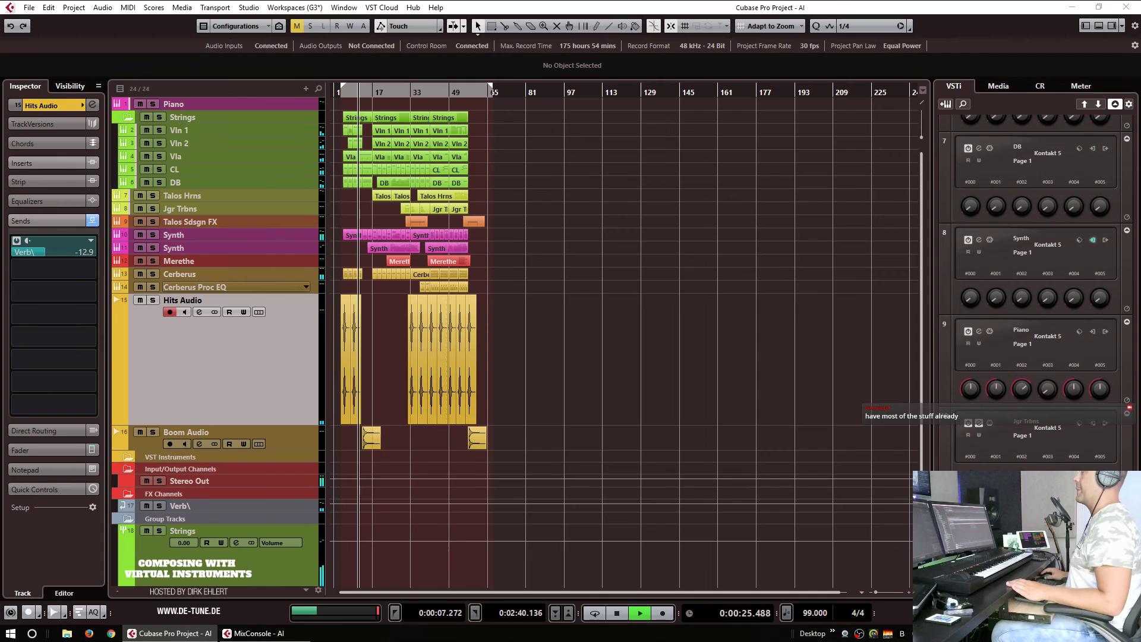
{"action": "left_click", "coordinate": [634, 348]}
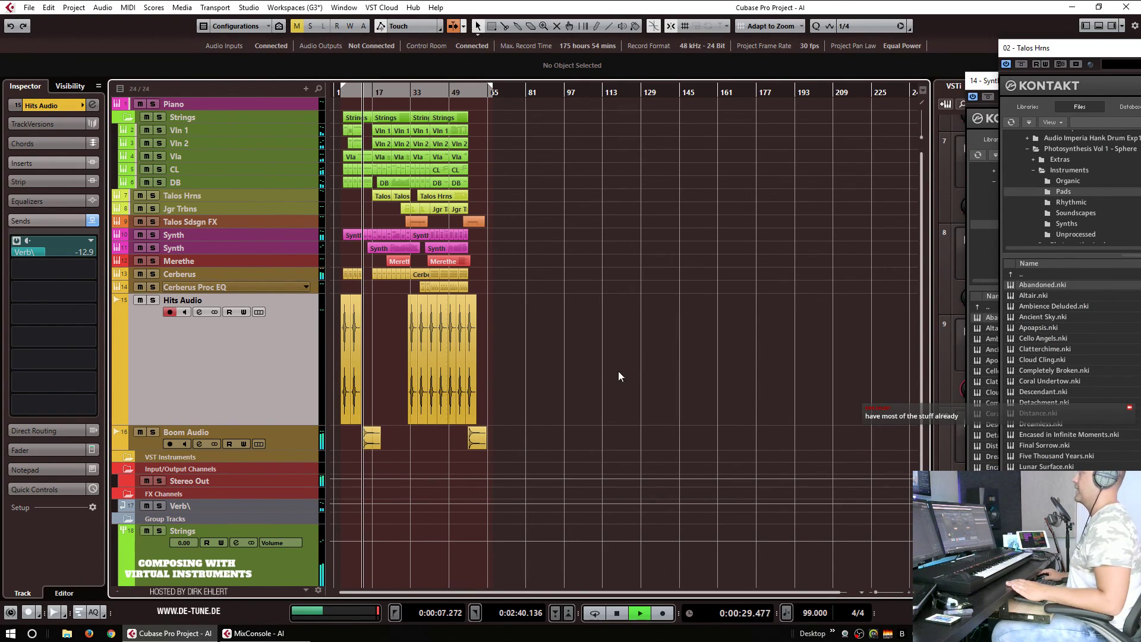
{"action": "key", "text": "h"}
{"action": "key", "text": "h"}
{"action": "key", "text": "h"}
{"action": "key", "text": "h"}
{"action": "key", "text": "h"}
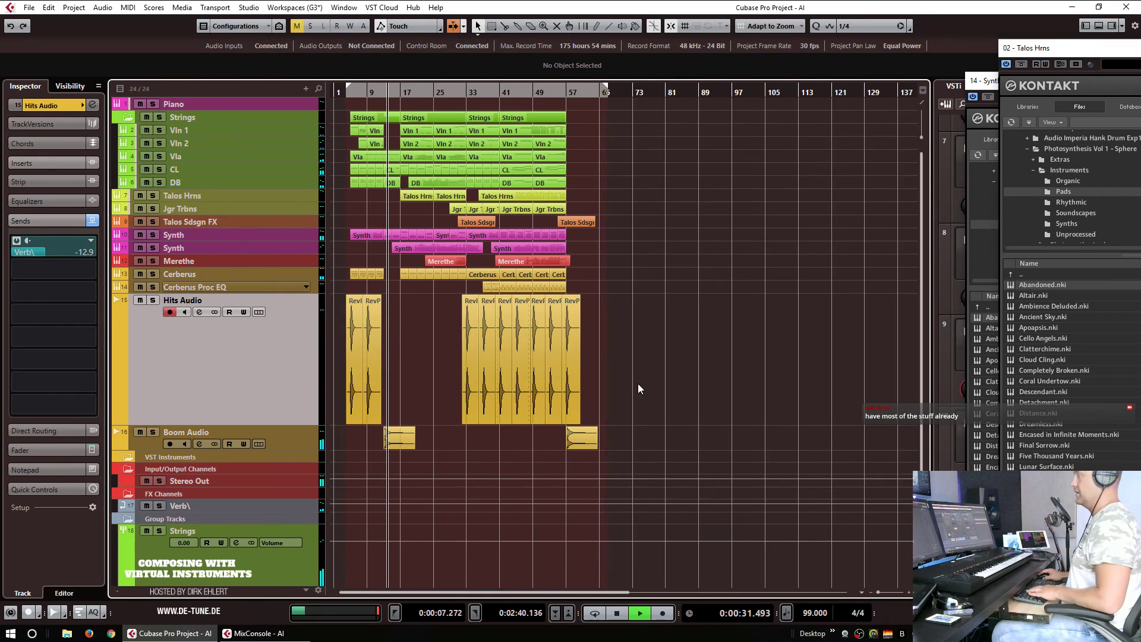
{"action": "key", "text": "h"}
{"action": "key", "text": "h"}
{"action": "key", "text": "h"}
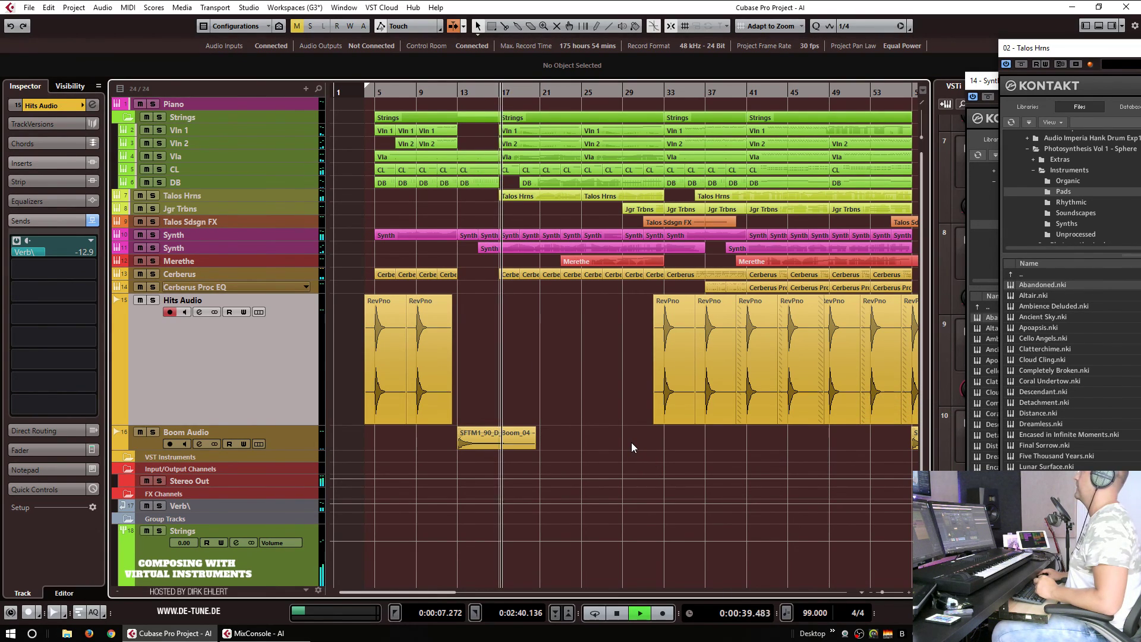
Step: Add a low C0 note just before bar 17 in the first Talos Hrns part and play back from its start
{"action": "left_click", "coordinate": [508, 199]}
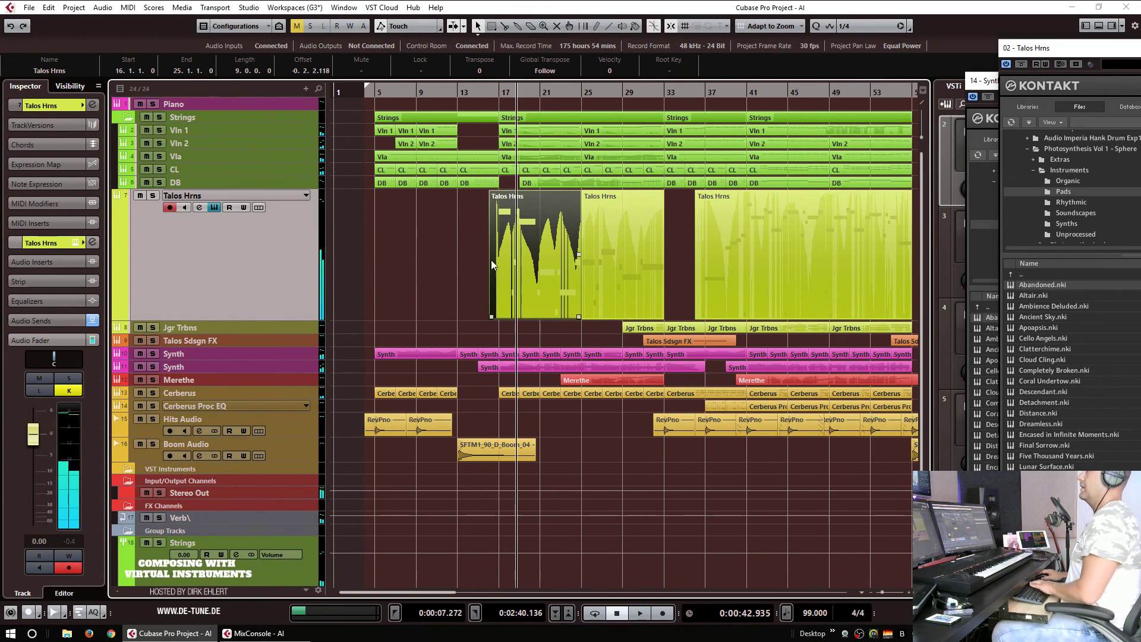
{"action": "double_click", "coordinate": [492, 250]}
{"action": "scroll", "coordinate": [367, 310], "scroll_direction": "down", "scroll_amount": 3}
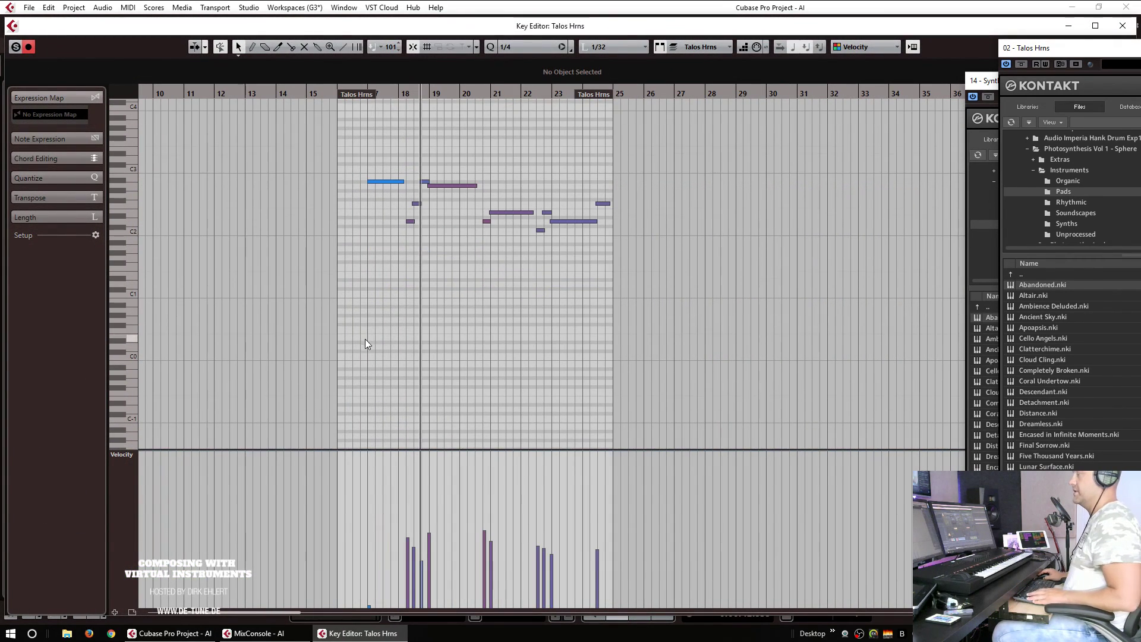
{"action": "left_click", "coordinate": [362, 356], "text": "alt"}
{"action": "key", "text": "Escape"}
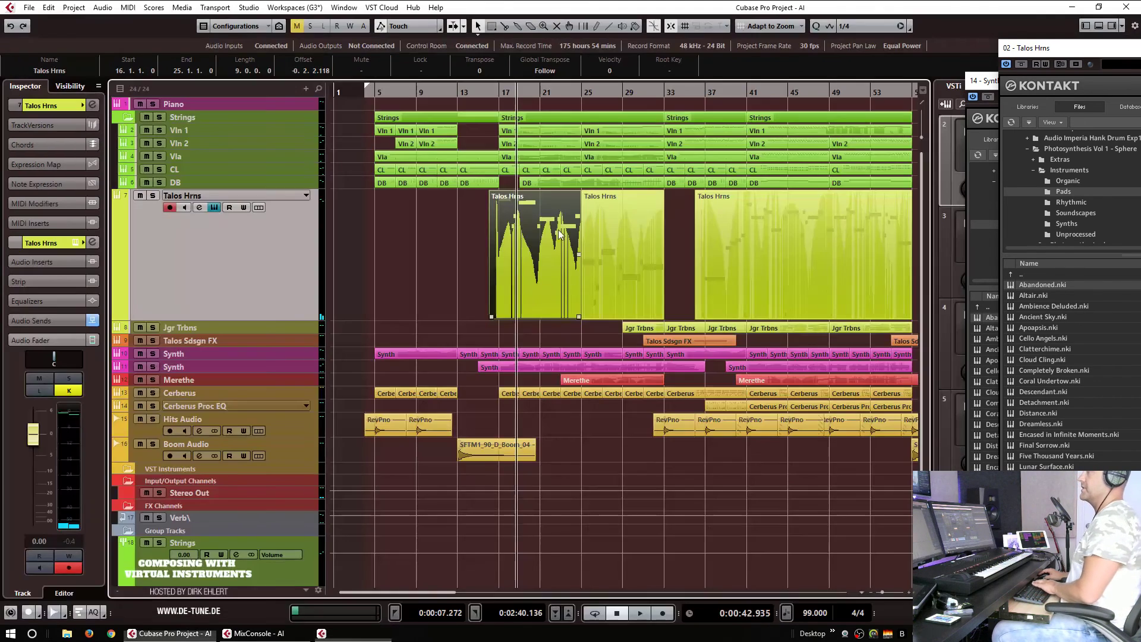
{"action": "left_click", "coordinate": [495, 96]}
{"action": "key", "text": "space"}
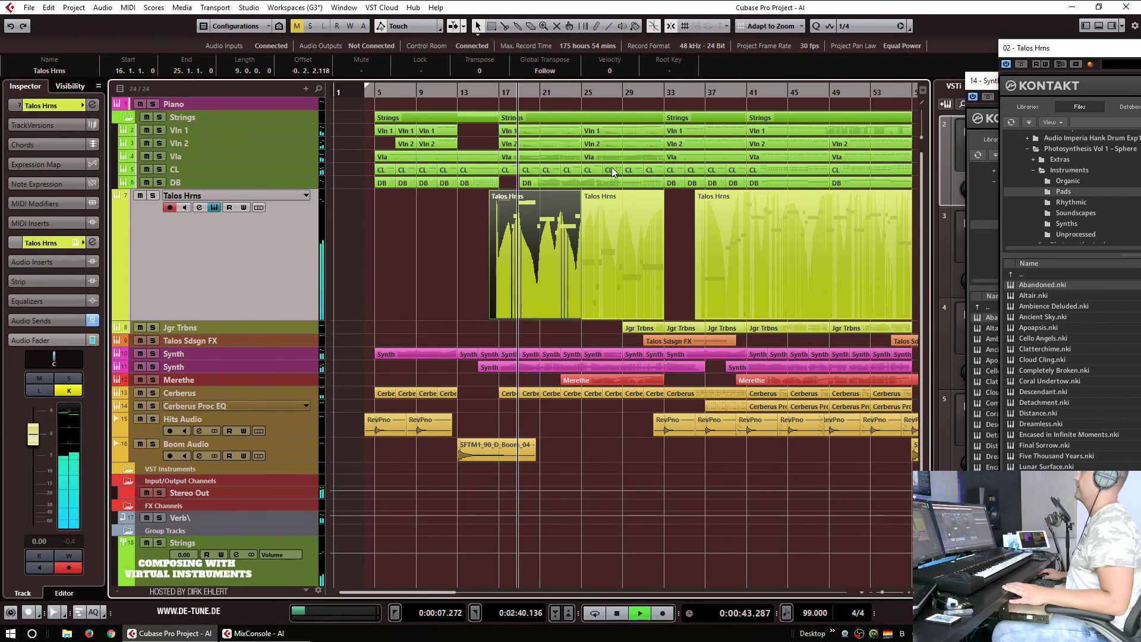
Step: Lower the second Synth track's volume to -4.19 dB and raise the frequency of its low-cut filter slightly
{"action": "left_click", "coordinate": [242, 368]}
{"action": "left_click_drag", "start_coordinate": [32, 451], "coordinate": [30, 460]}
{"action": "left_click", "coordinate": [92, 242]}
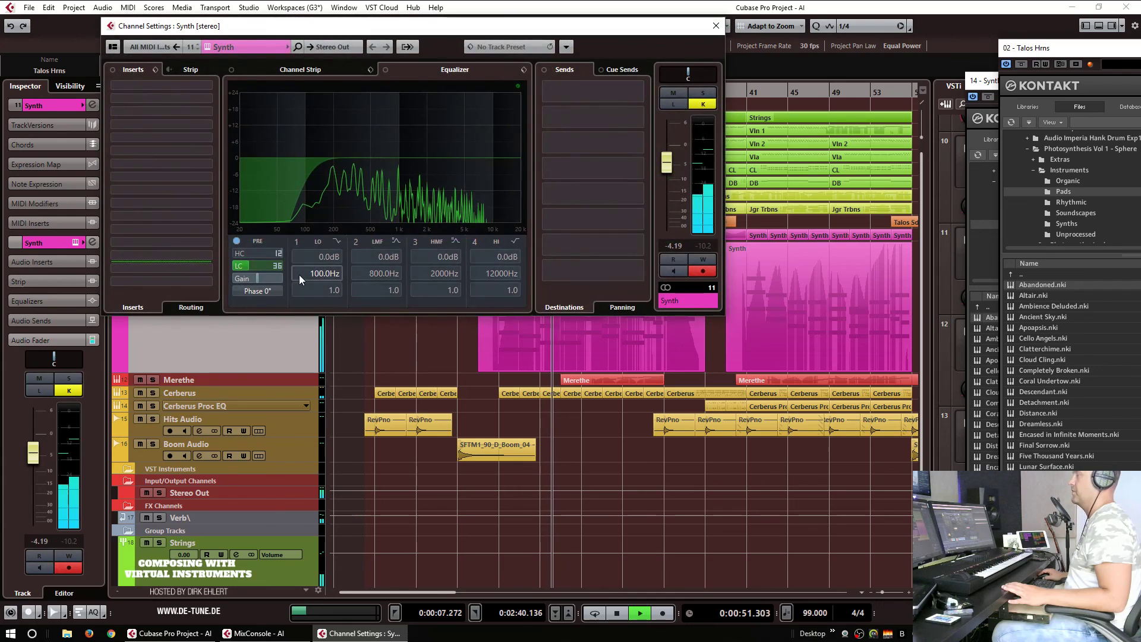
{"action": "left_click_drag", "start_coordinate": [256, 265], "coordinate": [260, 265]}
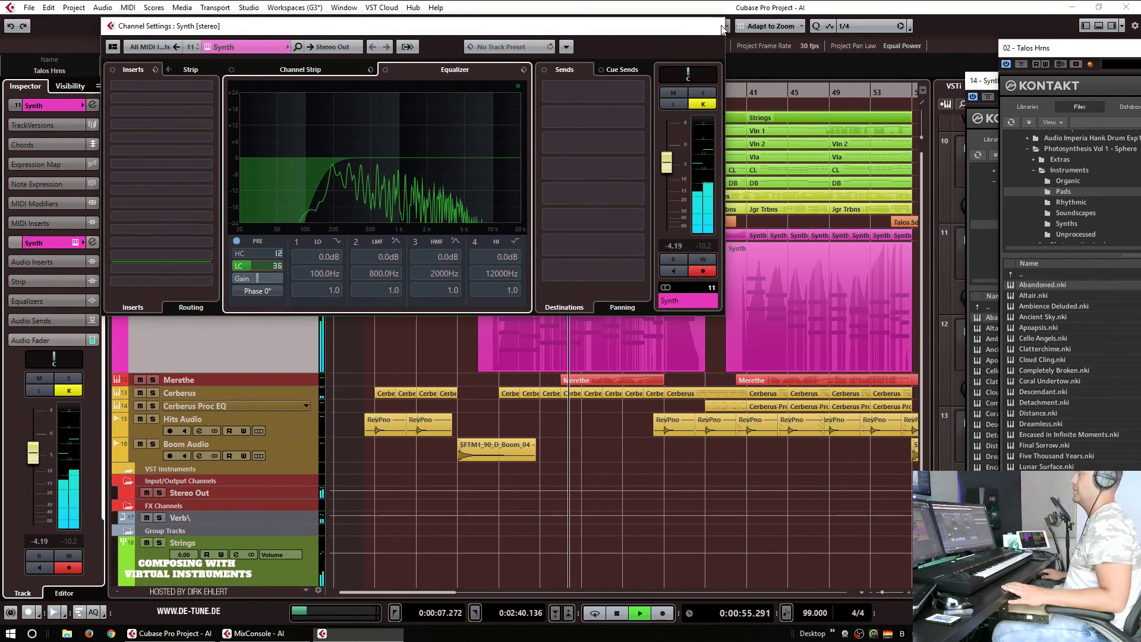
{"action": "left_click", "coordinate": [715, 26]}
Step: Listen through the arrangement up to the final bars to check the synth balance and the ending
{"action": "left_click", "coordinate": [801, 266]}
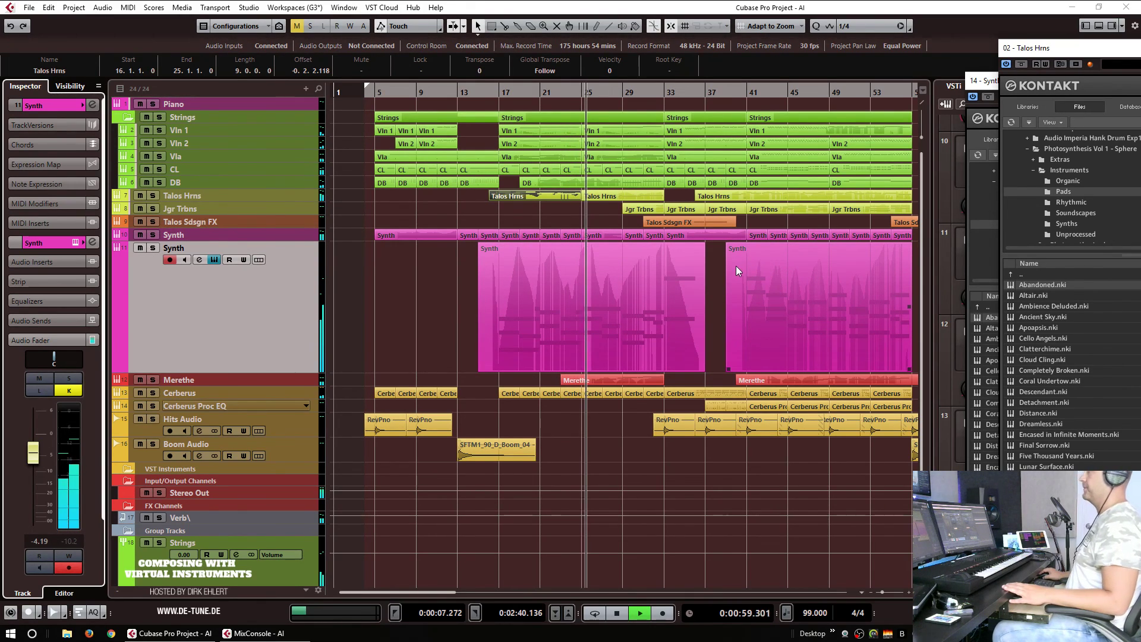
{"action": "left_click", "coordinate": [689, 289]}
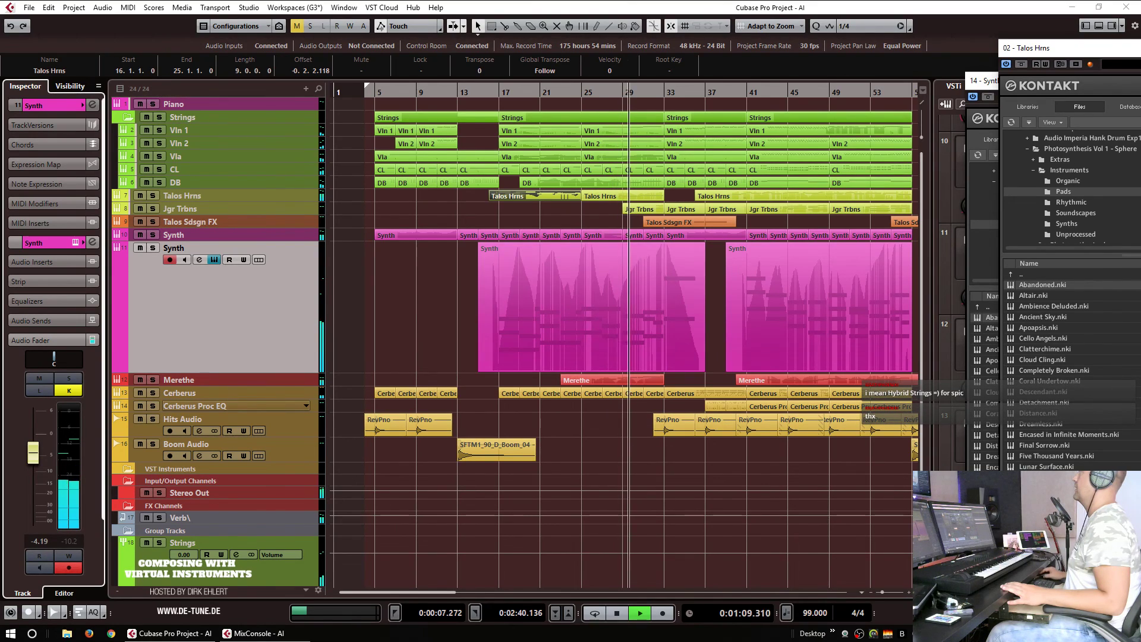
{"action": "key", "text": "ctrl+w"}
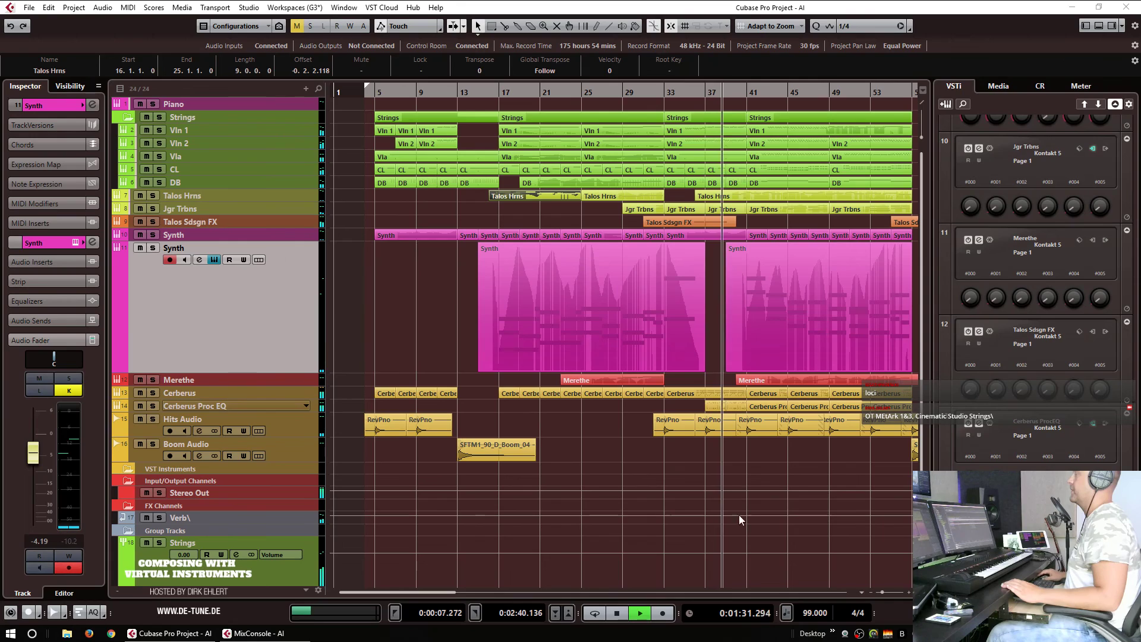
{"action": "left_click", "coordinate": [608, 257]}
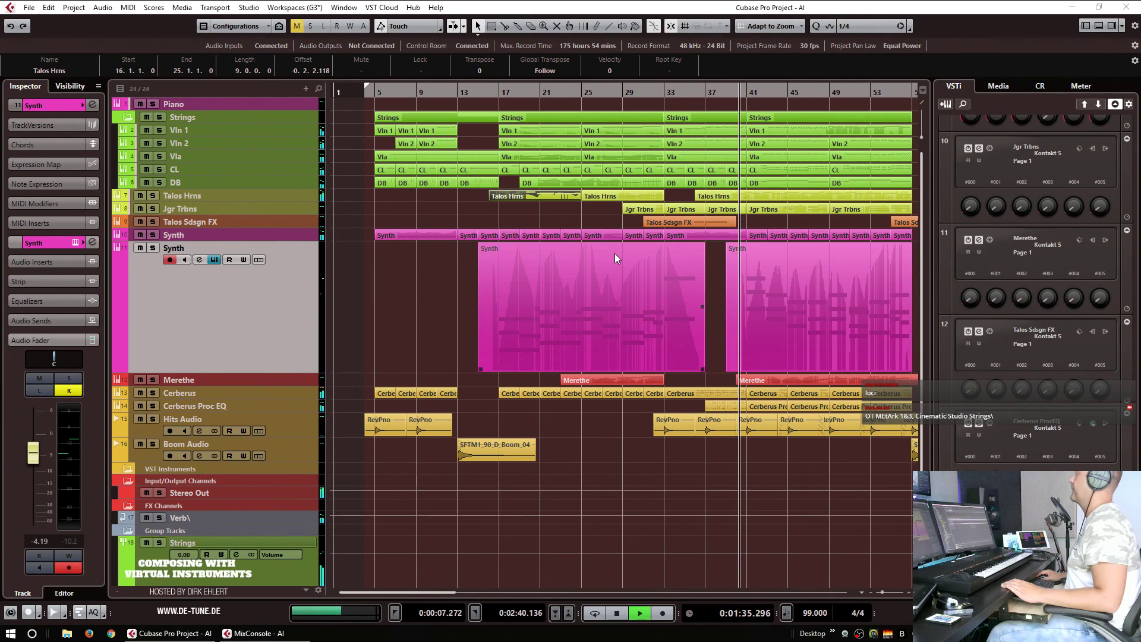
{"action": "left_click", "coordinate": [502, 424]}
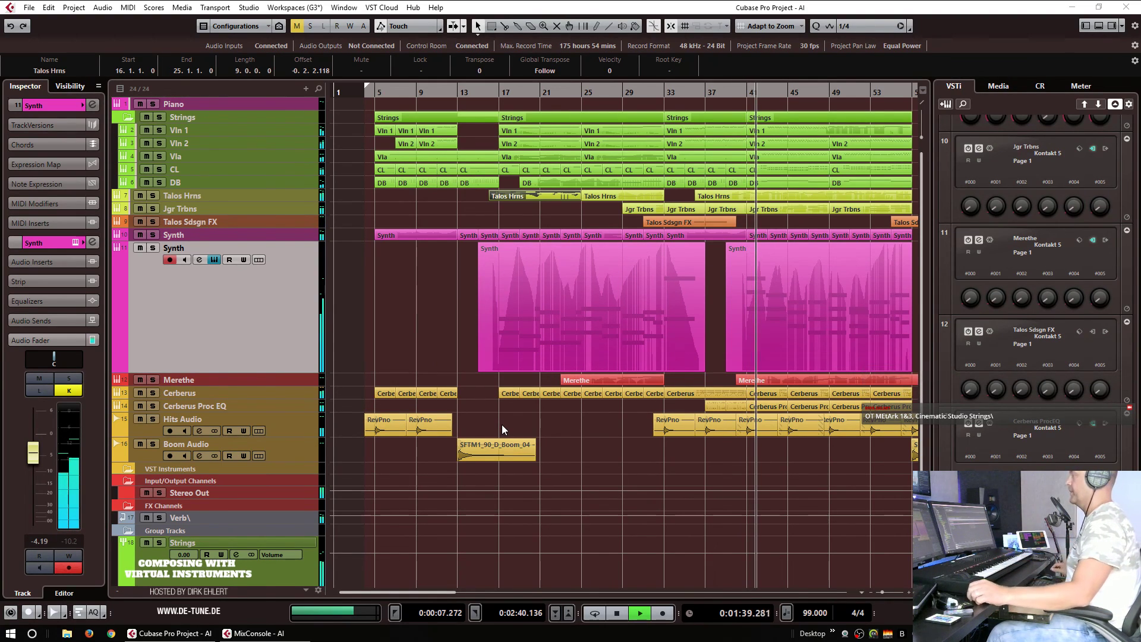
{"action": "left_click", "coordinate": [568, 318]}
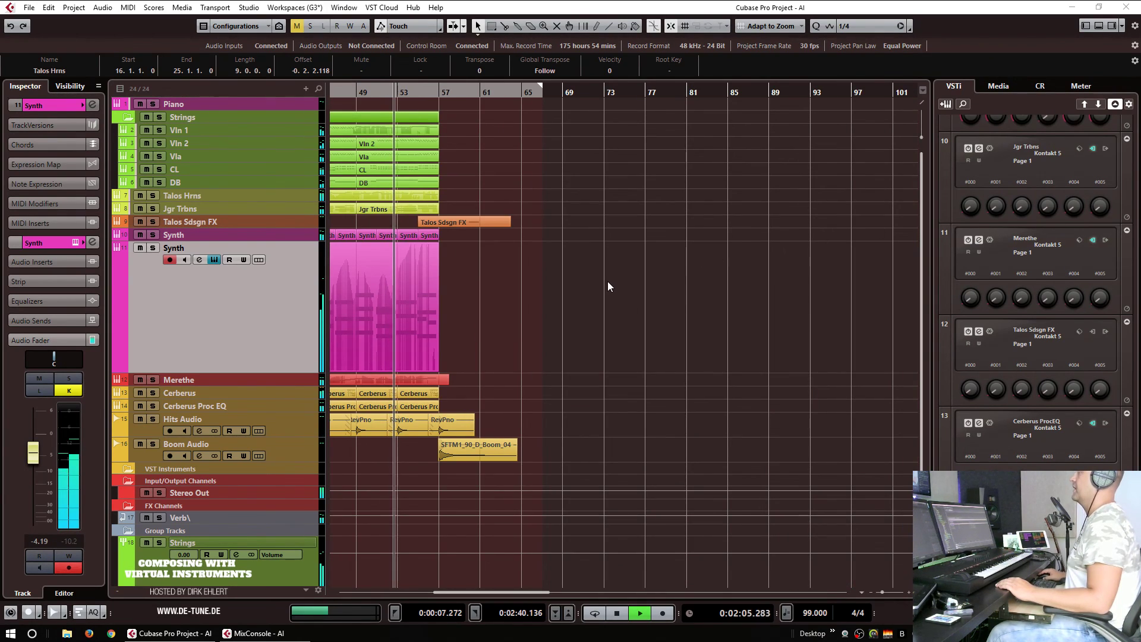
{"action": "scroll", "coordinate": [701, 239], "scroll_direction": "down", "scroll_amount": 2}
{"action": "scroll", "coordinate": [705, 237], "scroll_direction": "up", "scroll_amount": 2}
{"action": "scroll", "coordinate": [705, 238], "scroll_direction": "down", "scroll_amount": 2}
{"action": "scroll", "coordinate": [704, 238], "scroll_direction": "up", "scroll_amount": 2}
{"action": "left_click", "coordinate": [653, 331]}
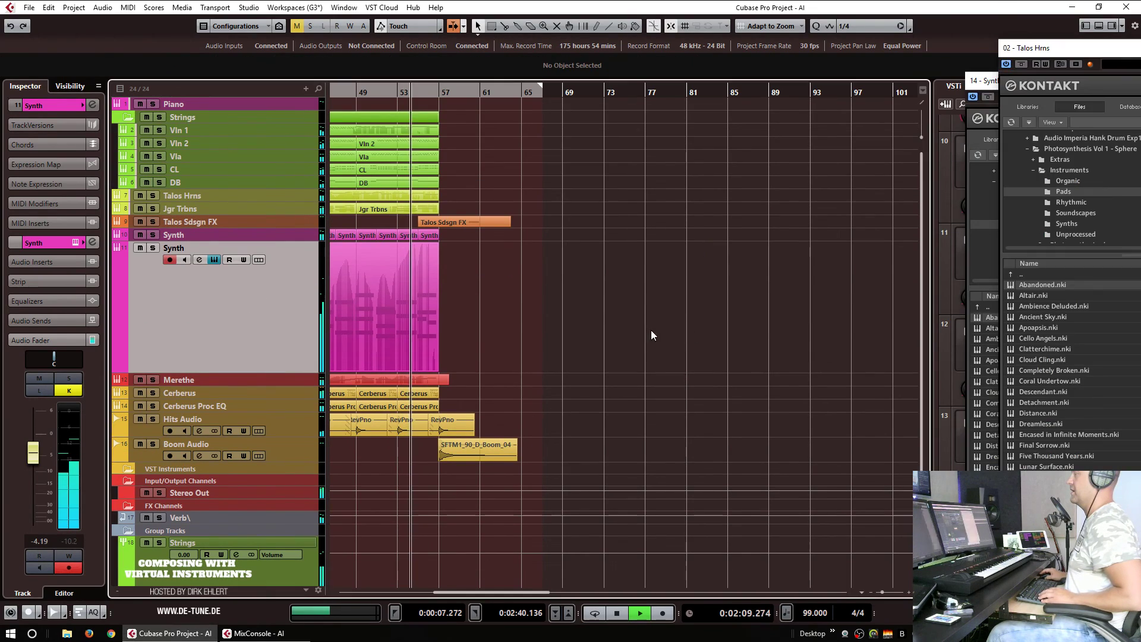
Step: Copy the four-bar Jgr Trbns part from bar 33 to bar 57 and listen to the ending with it
{"action": "scroll", "coordinate": [658, 297], "scroll_direction": "left", "scroll_amount": 5}
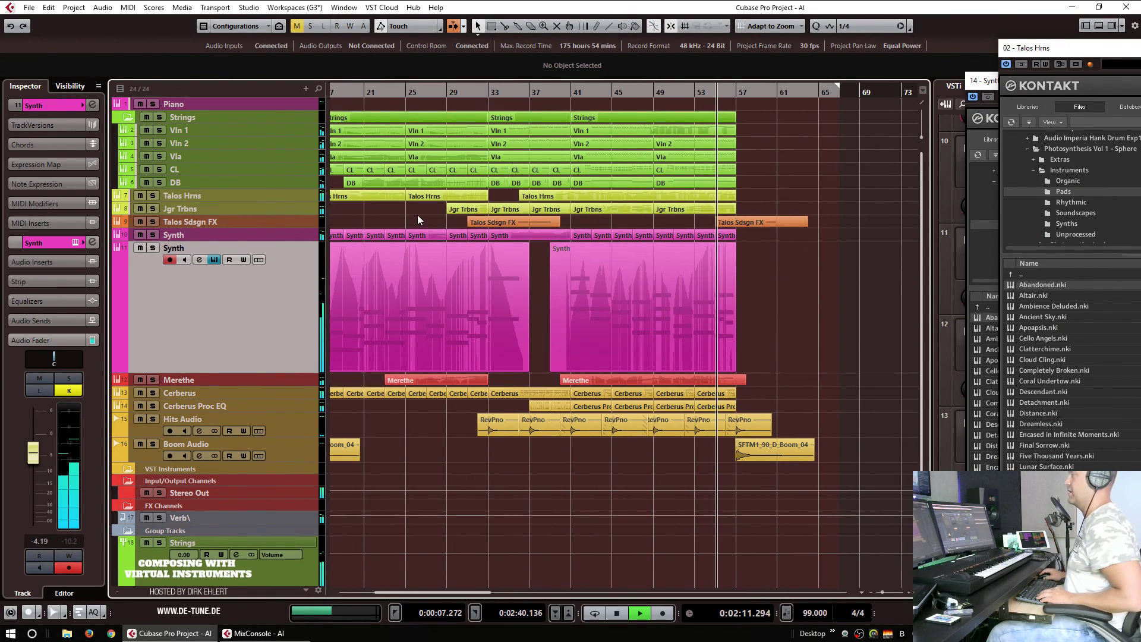
{"action": "left_click", "coordinate": [504, 209]}
{"action": "left_click_drag", "start_coordinate": [511, 240], "coordinate": [760, 247]}
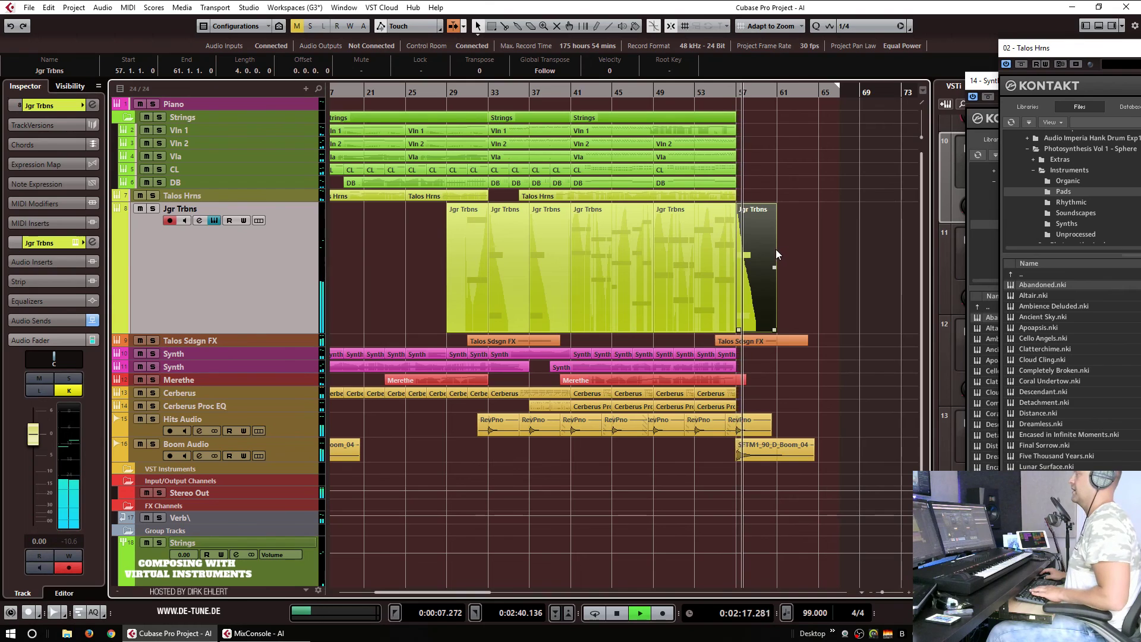
{"action": "key", "text": "h"}
{"action": "key", "text": "h"}
{"action": "key", "text": "h"}
{"action": "key", "text": "h"}
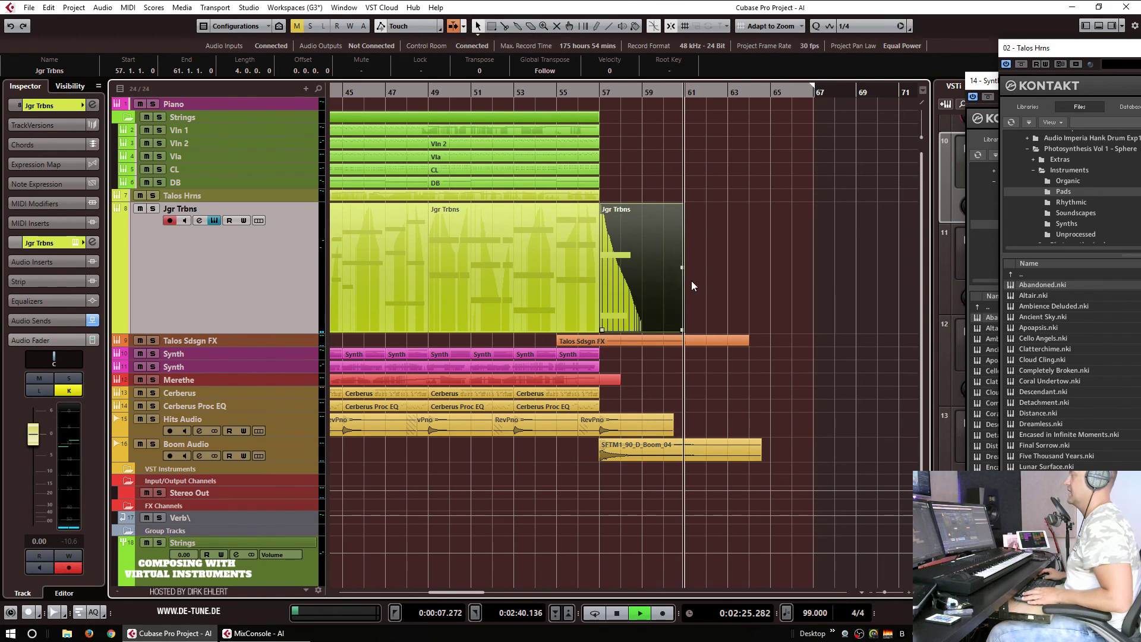
{"action": "key", "text": "space"}
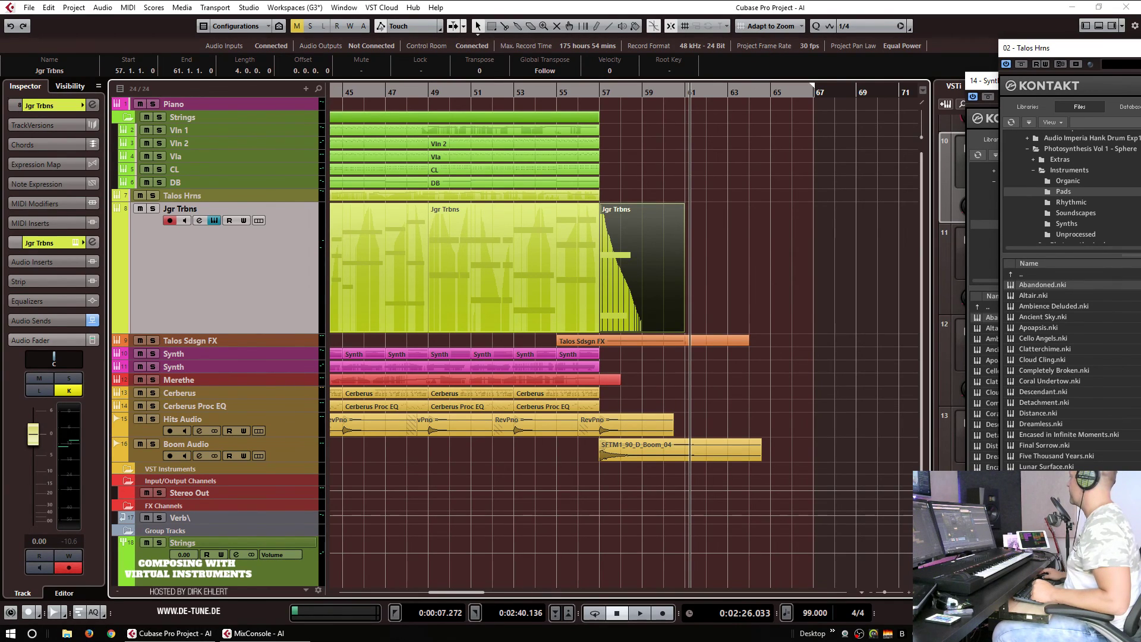
Step: Import the SFTM1_90_D_Riser_04 sample at bar 53 on a new audio track and place the track below Boom Audio
{"action": "key", "text": "ctrl+w"}
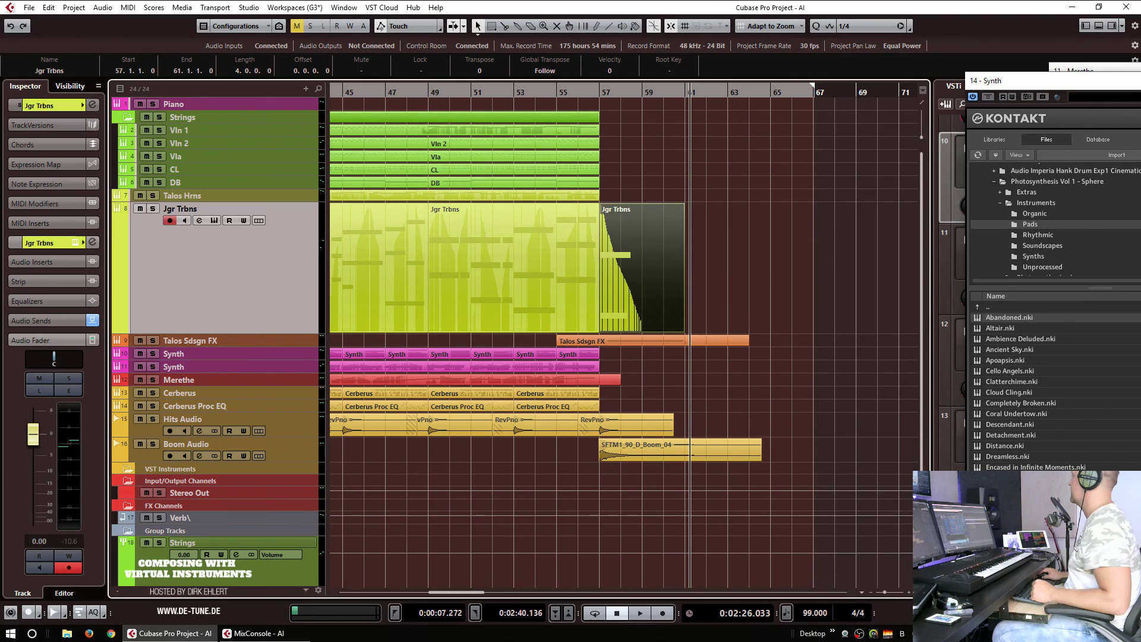
{"action": "key", "text": "ctrl+w"}
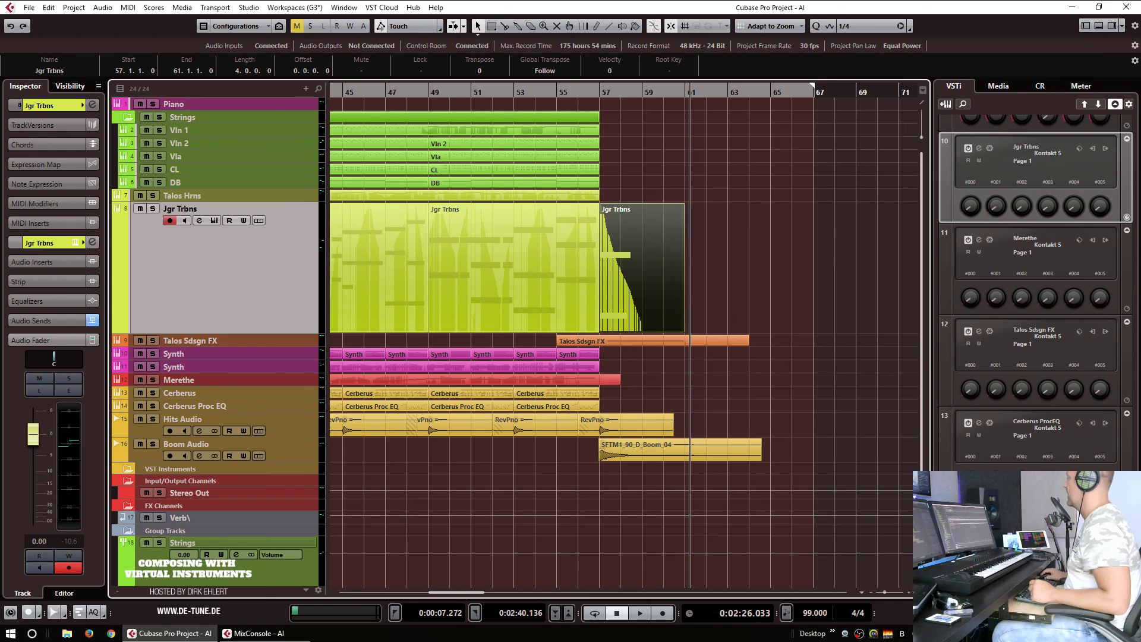
{"action": "key", "text": "Return"}
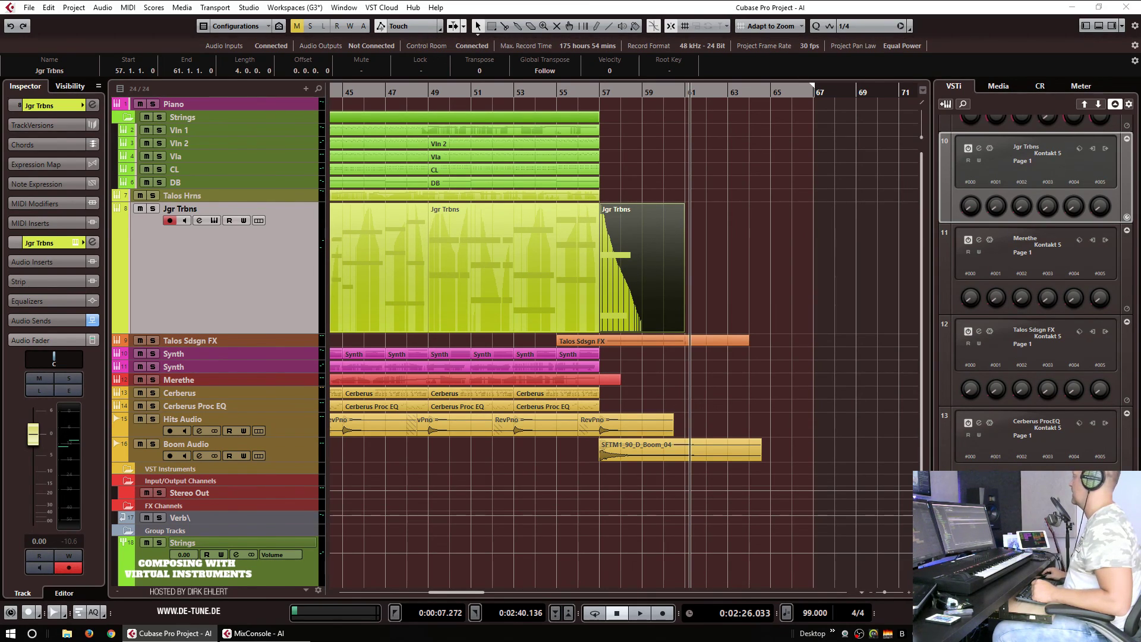
{"action": "left_click_drag", "start_coordinate": [1101, 331], "coordinate": [512, 576]}
{"action": "key", "text": "Return"}
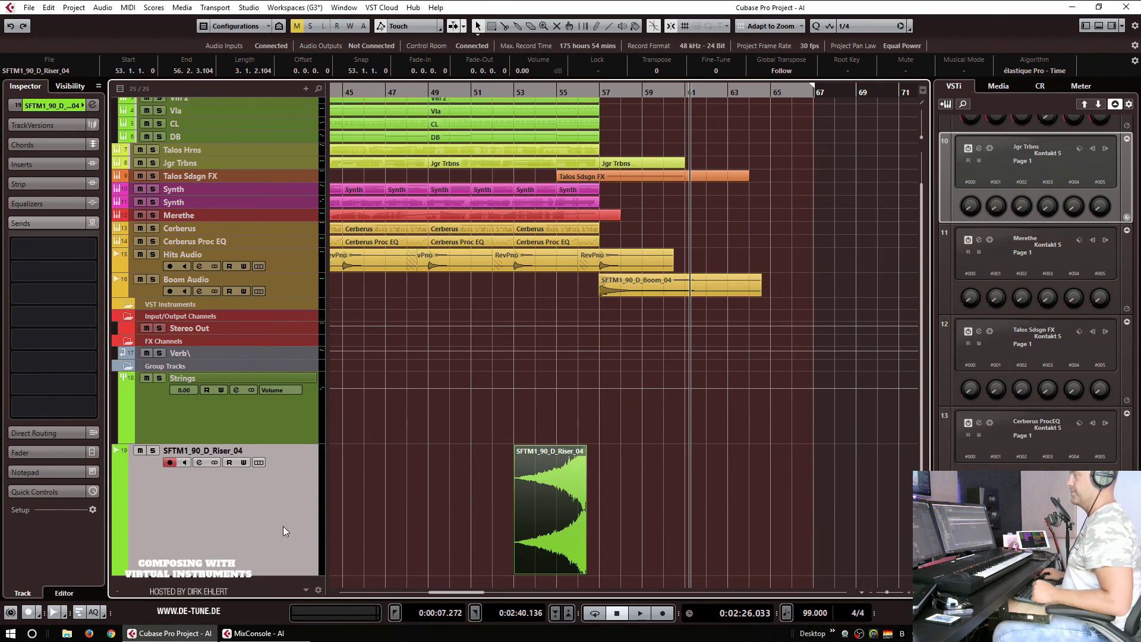
{"action": "left_click_drag", "start_coordinate": [311, 290], "coordinate": [326, 309]}
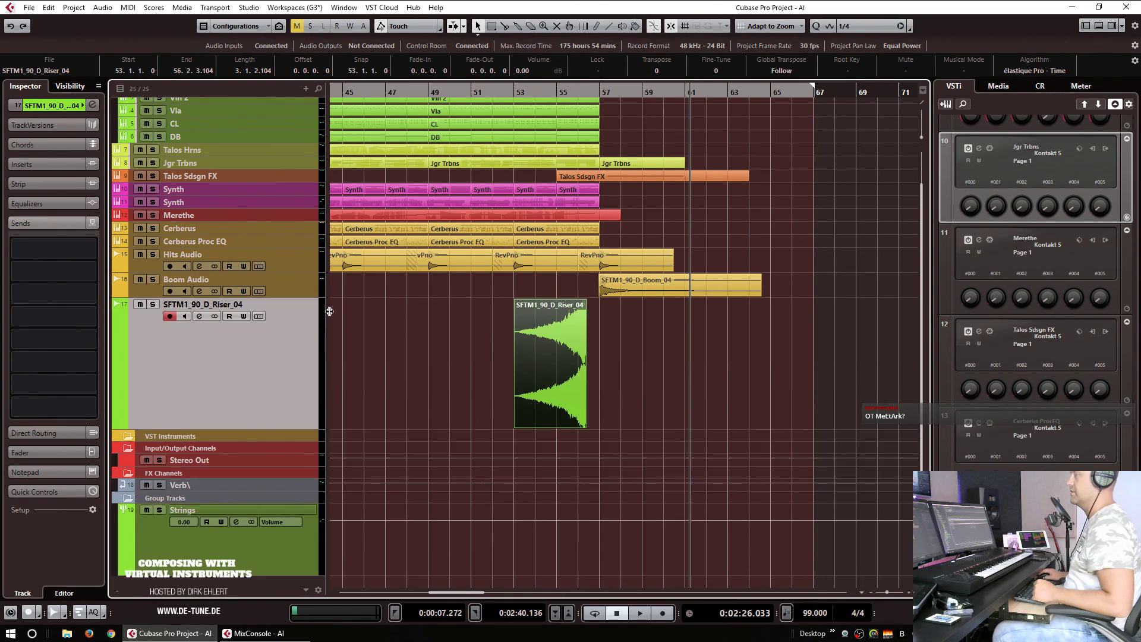
Step: Color the riser track gold like the neighbouring Hits Audio and Boom Audio tracks
{"action": "left_click", "coordinate": [80, 107]}
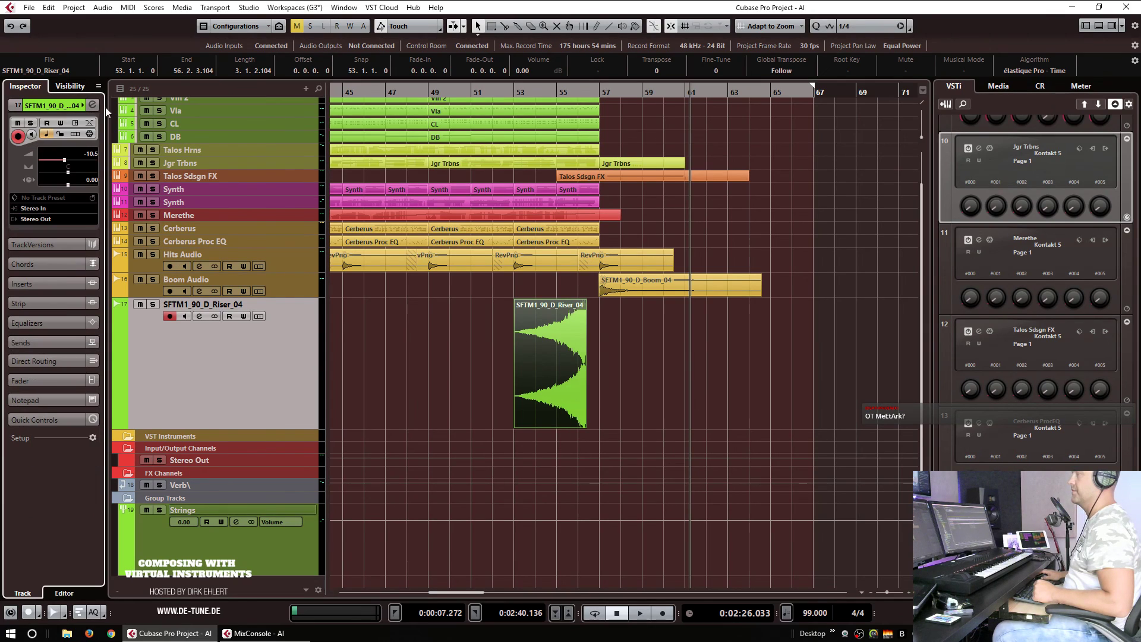
{"action": "left_click", "coordinate": [92, 106]}
{"action": "left_click", "coordinate": [131, 108]}
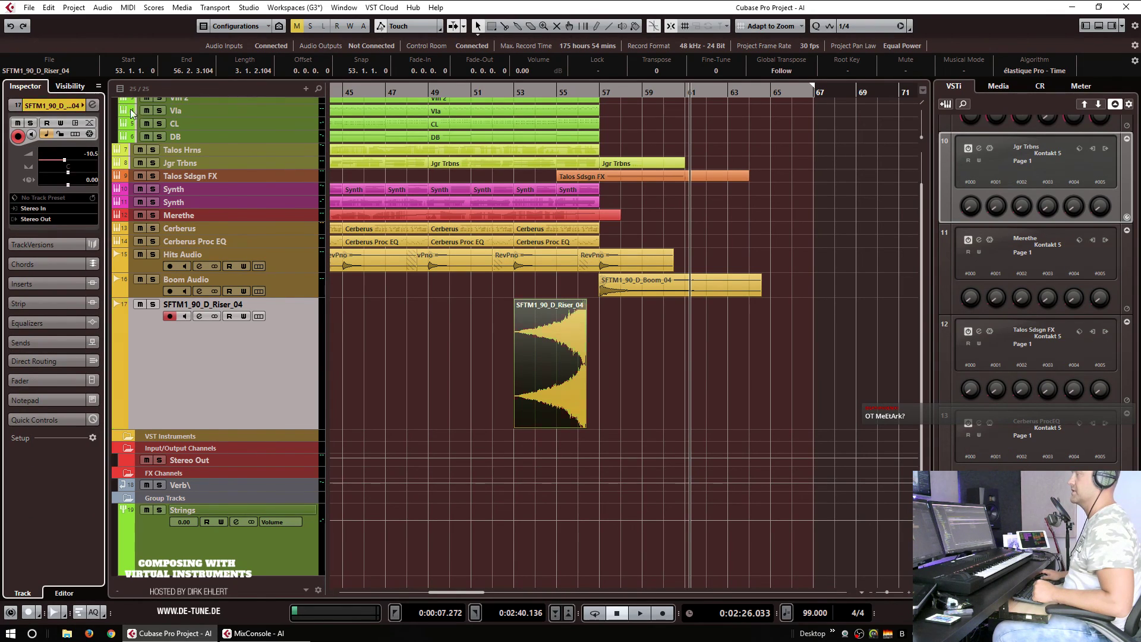
Step: Move the riser event to start at 53.3.4.7 so that its peak lands on bar 57
{"action": "left_click_drag", "start_coordinate": [560, 310], "coordinate": [576, 358]}
{"action": "left_click", "coordinate": [596, 92]}
{"action": "left_click_drag", "start_coordinate": [596, 93], "coordinate": [593, 383]}
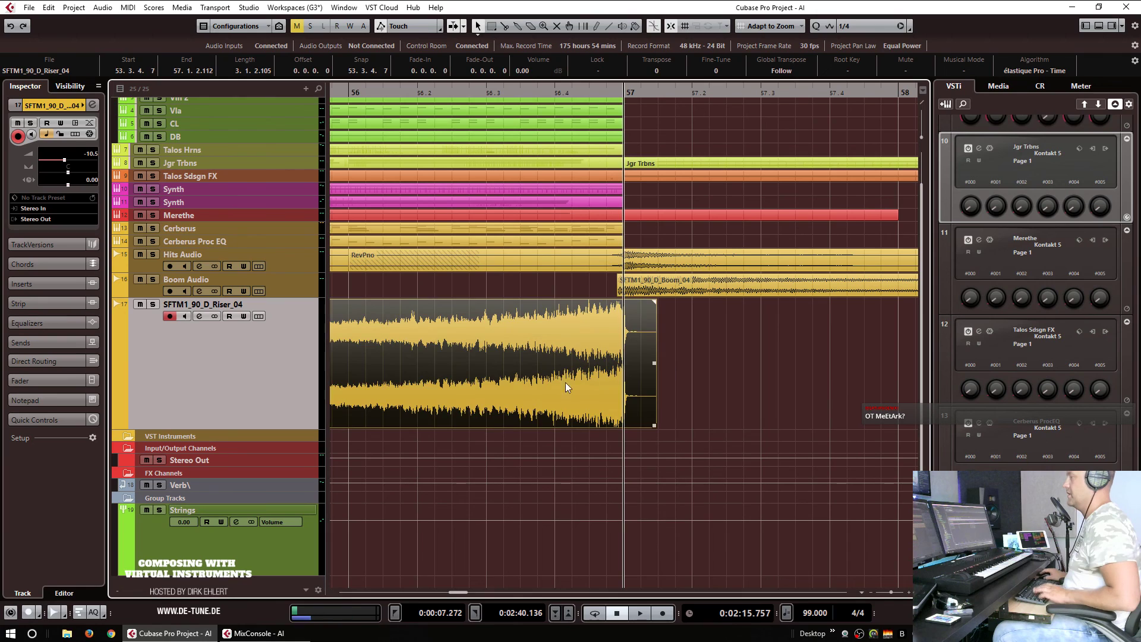
Step: Add an active send from the riser track to the Verb channel at -9.42 dB
{"action": "left_click", "coordinate": [34, 341]}
{"action": "left_click", "coordinate": [59, 246]}
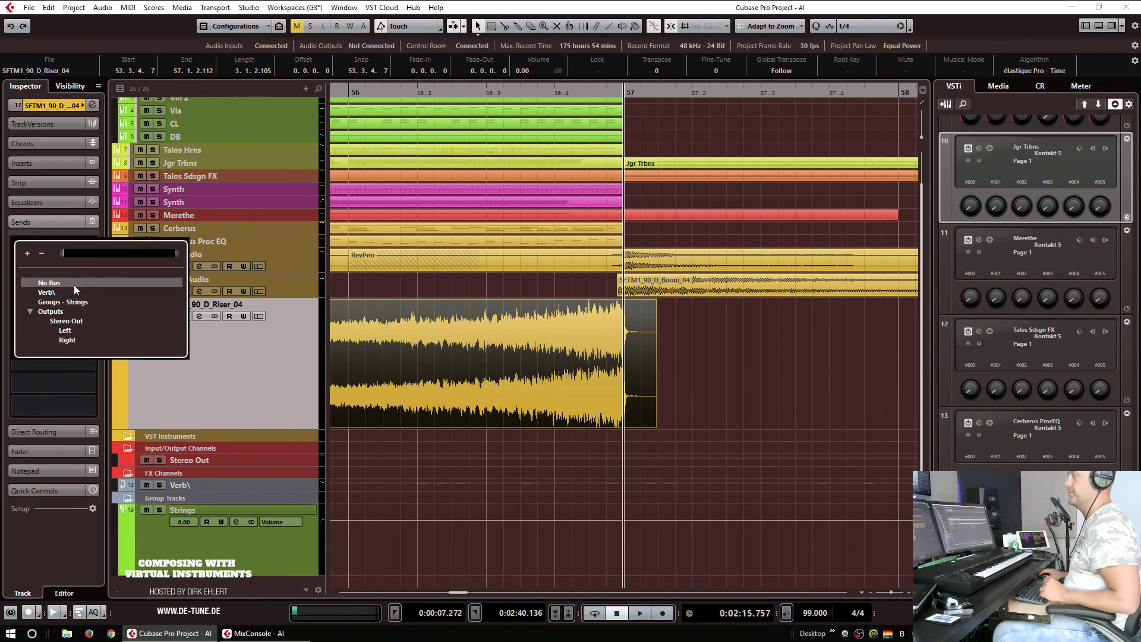
{"action": "left_click", "coordinate": [46, 292]}
{"action": "left_click", "coordinate": [16, 242]}
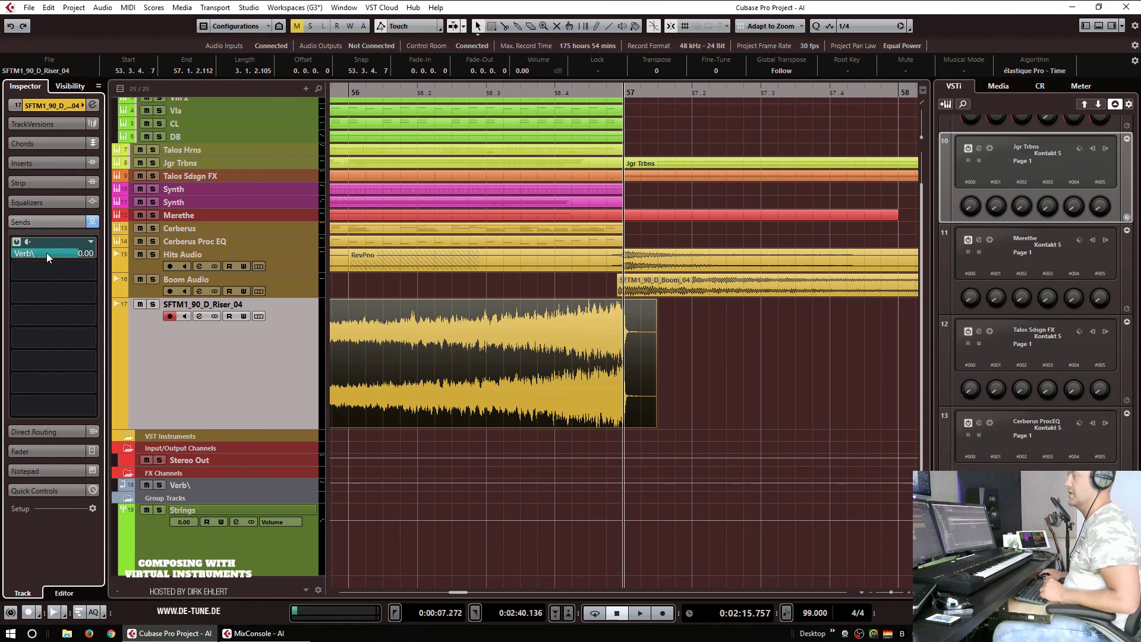
{"action": "left_click_drag", "start_coordinate": [1, 255], "coordinate": [2, 254]}
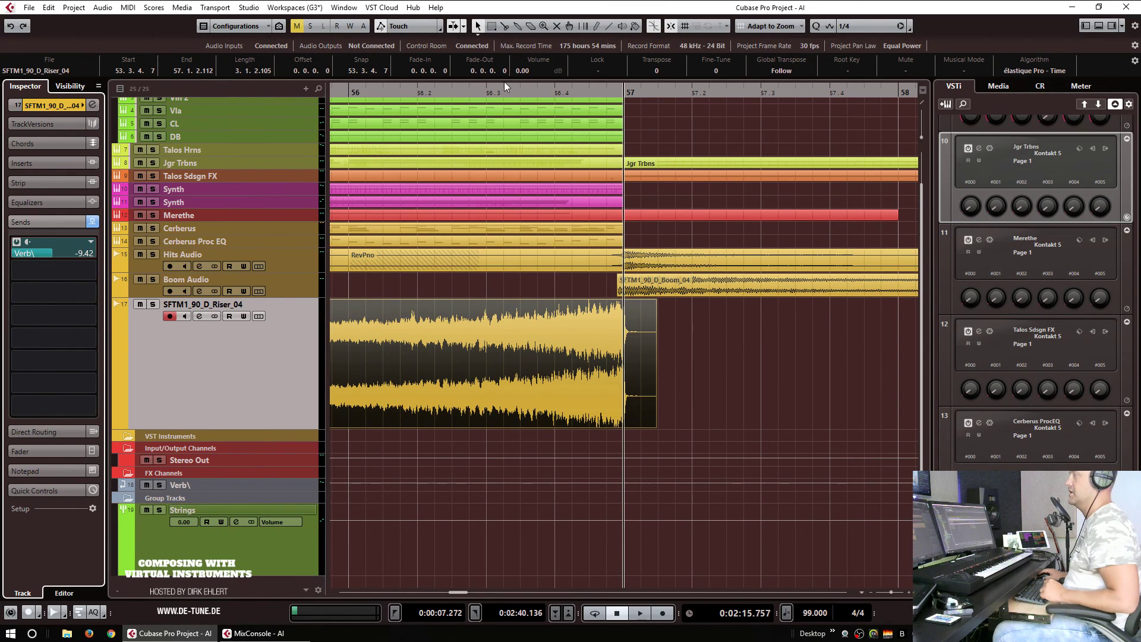
Step: Set the riser event's volume to -9.02 dB and audition the transition into the ending
{"action": "left_click_drag", "start_coordinate": [518, 70], "coordinate": [519, 87]}
{"action": "key", "text": "g"}
{"action": "key", "text": "g"}
{"action": "key", "text": "g"}
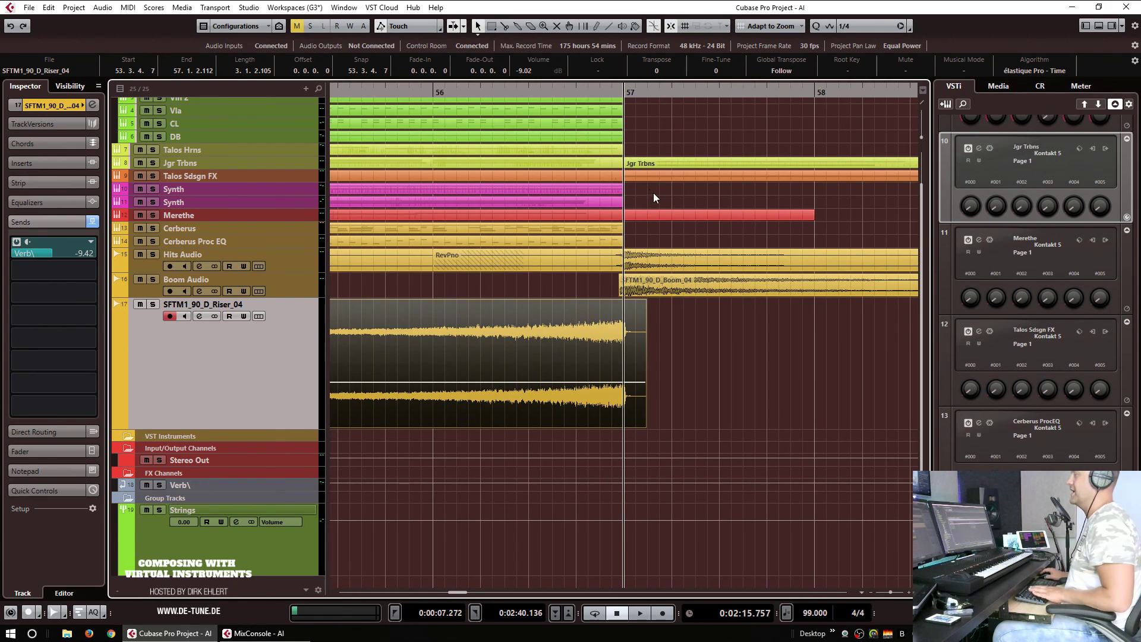
{"action": "key", "text": "g"}
{"action": "key", "text": "g"}
{"action": "left_click", "coordinate": [391, 92]}
{"action": "key", "text": "space"}
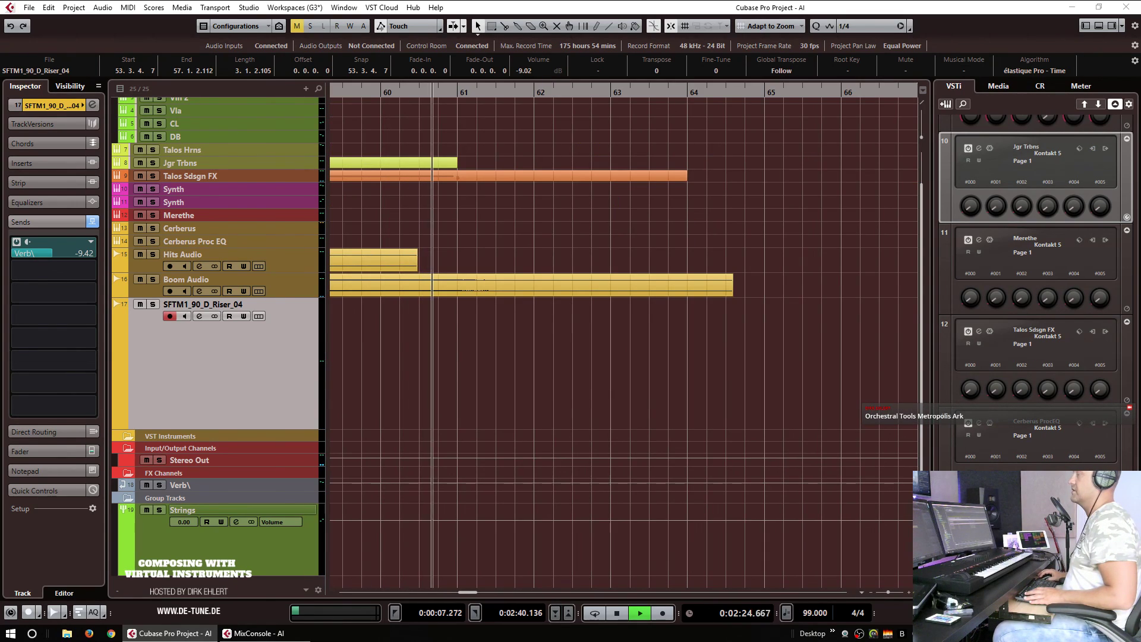
{"action": "left_click", "coordinate": [731, 361]}
{"action": "key", "text": "space"}
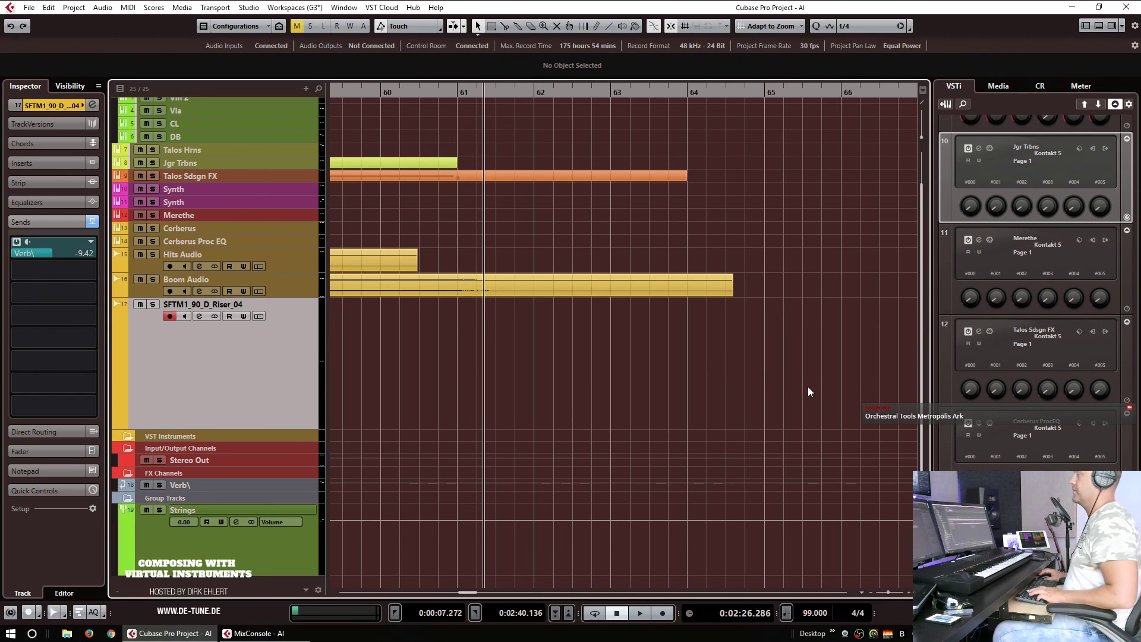
Step: Set the riser event's volume to -6.02 dB and replay the build-up into the final hit
{"action": "left_click", "coordinate": [519, 375]}
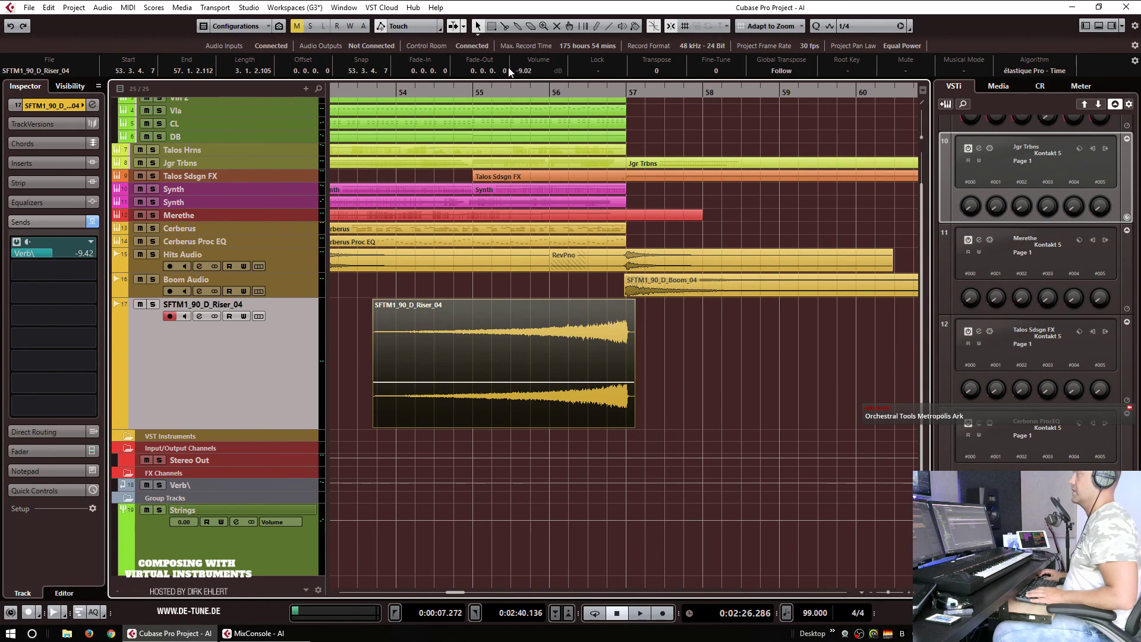
{"action": "scroll", "coordinate": [523, 71], "scroll_direction": "up", "scroll_amount": 5}
{"action": "key", "text": "g"}
{"action": "key", "text": "g"}
{"action": "key", "text": "g"}
{"action": "key", "text": "g"}
{"action": "key", "text": "g"}
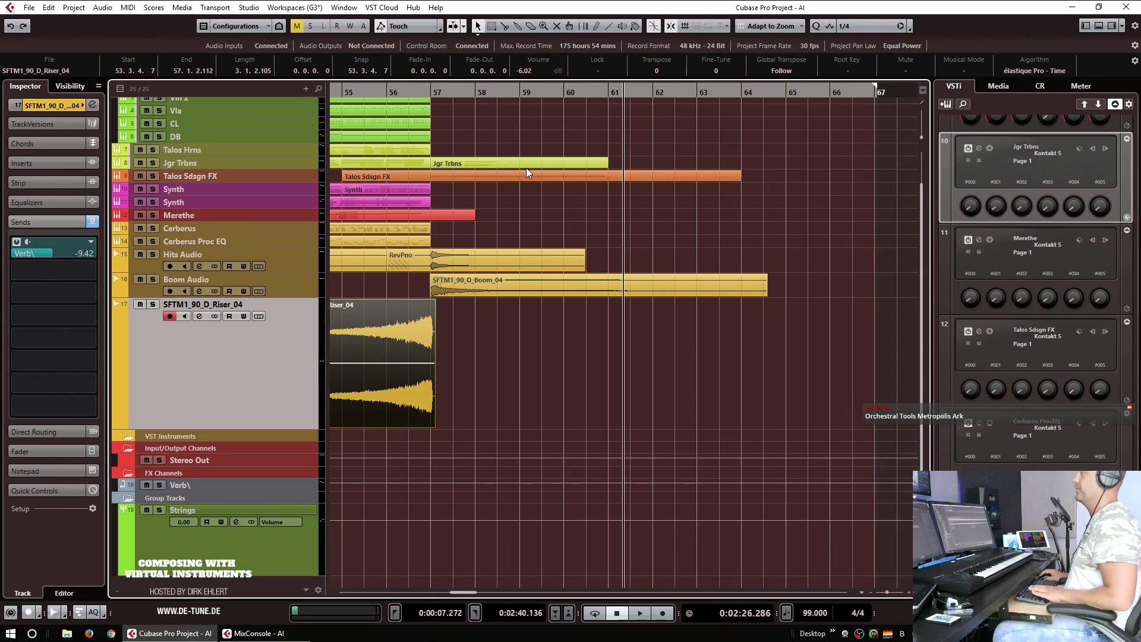
{"action": "left_click", "coordinate": [402, 92]}
{"action": "key", "text": "space"}
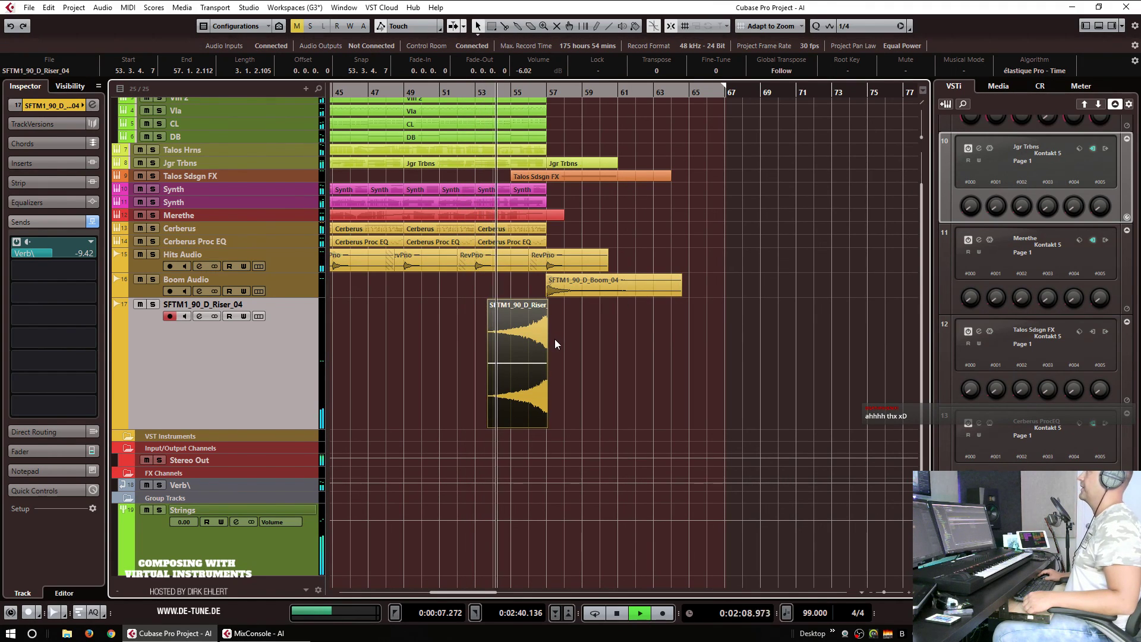
{"action": "left_click", "coordinate": [535, 339]}
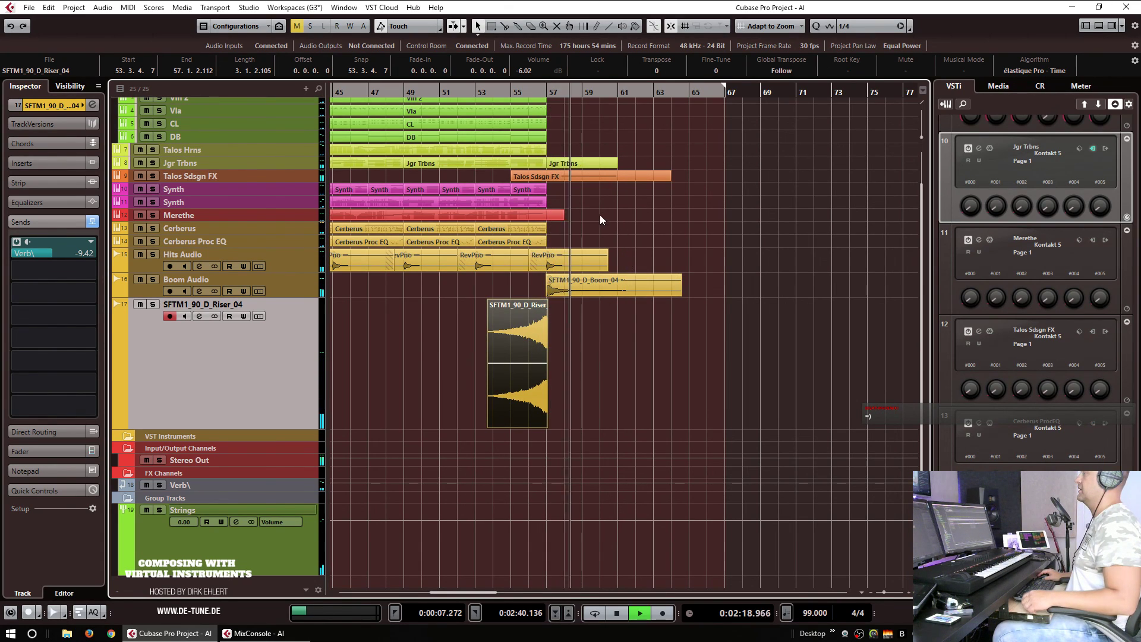
Step: Lower the ending note of the last Talos Sdsgn FX part one semitone to D#1 and audition the ending from bar 55
{"action": "double_click", "coordinate": [564, 176]}
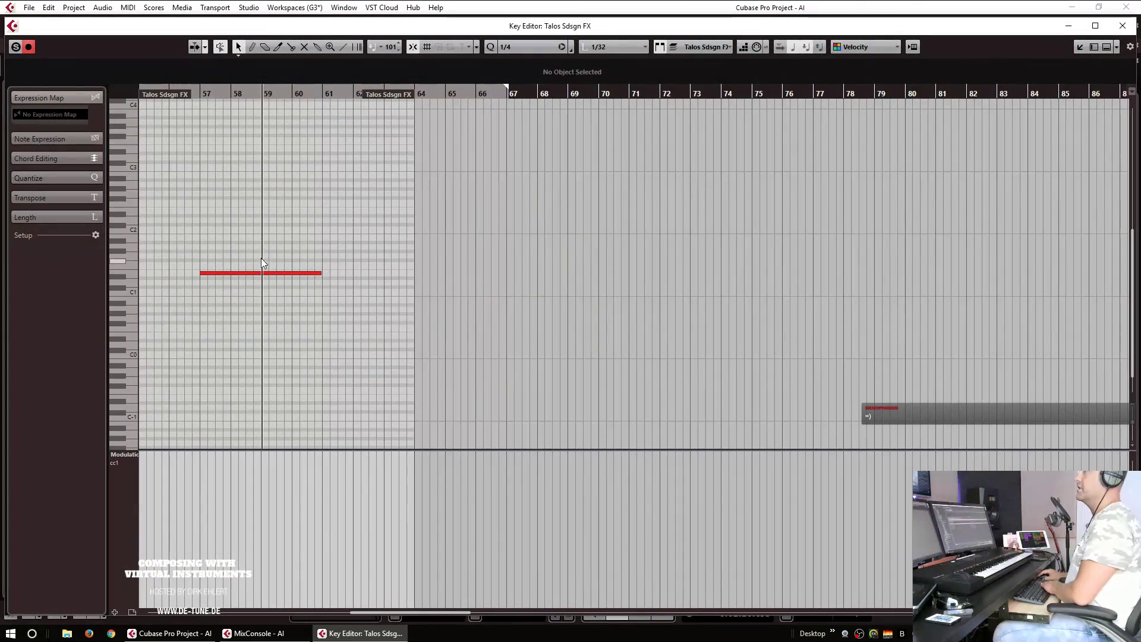
{"action": "left_click_drag", "start_coordinate": [233, 239], "coordinate": [272, 309]}
{"action": "key", "text": "Down"}
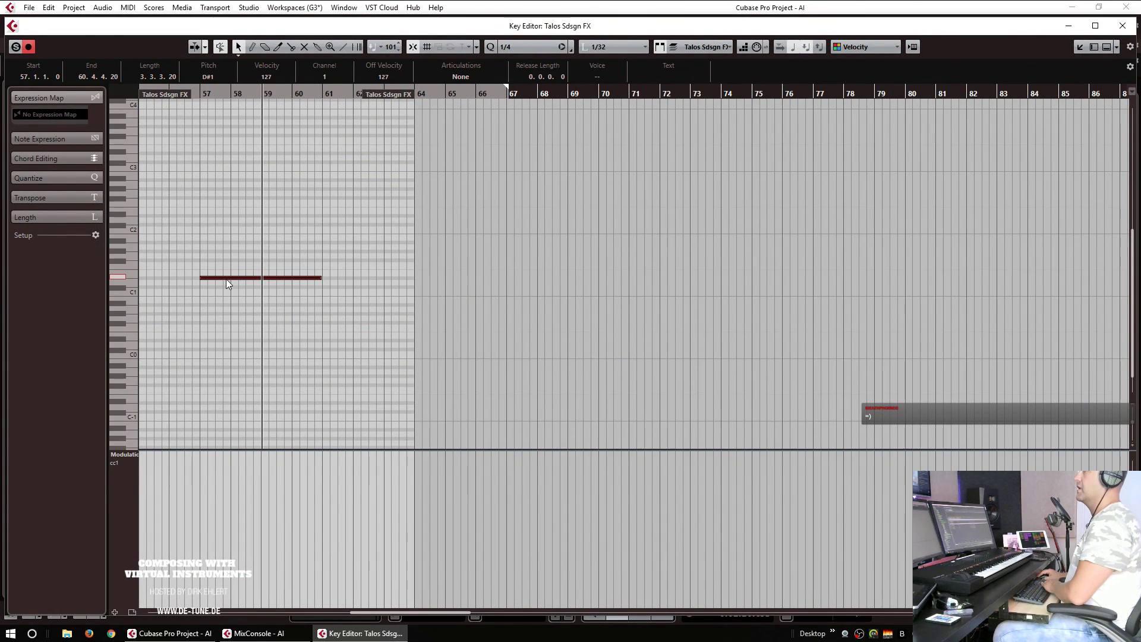
{"action": "key", "text": "Return"}
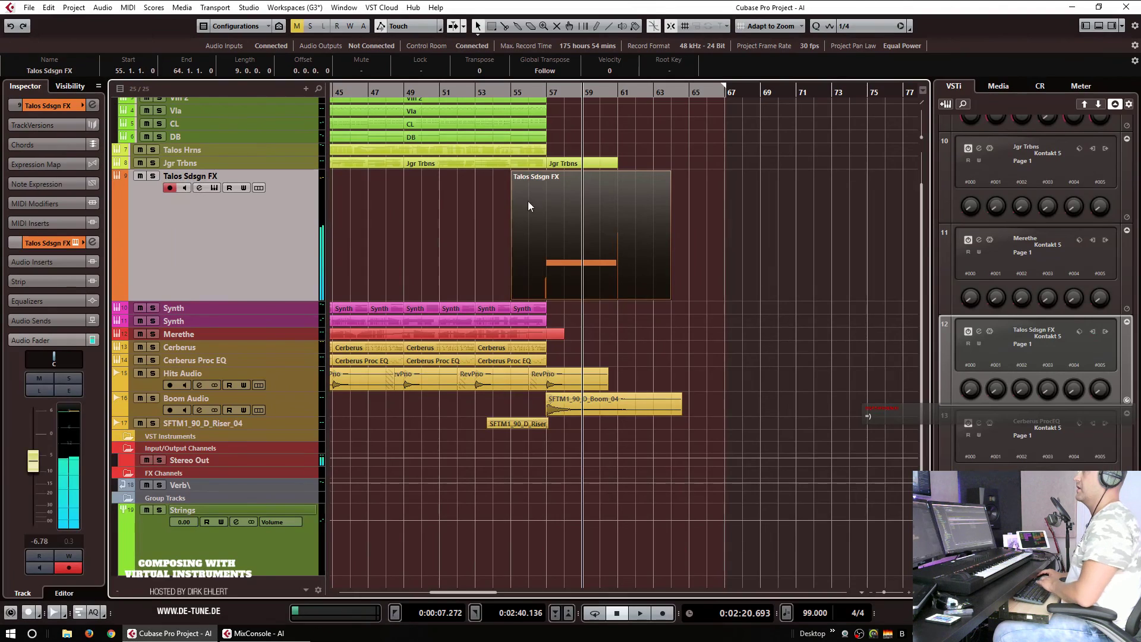
{"action": "left_click", "coordinate": [515, 92]}
{"action": "key", "text": "space"}
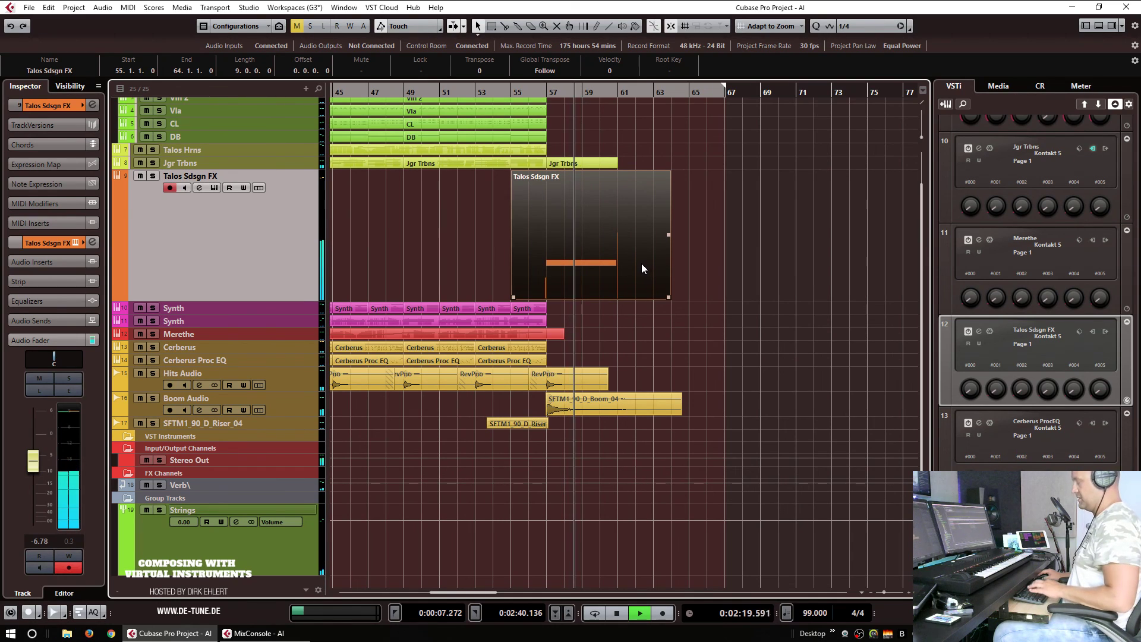
Step: Stop playback once the ending has faded, set the right locator there at 0:02:30.008, and return the cursor to the left locator
{"action": "scroll", "coordinate": [621, 243], "scroll_direction": "down", "scroll_amount": 4, "text": "ctrl"}
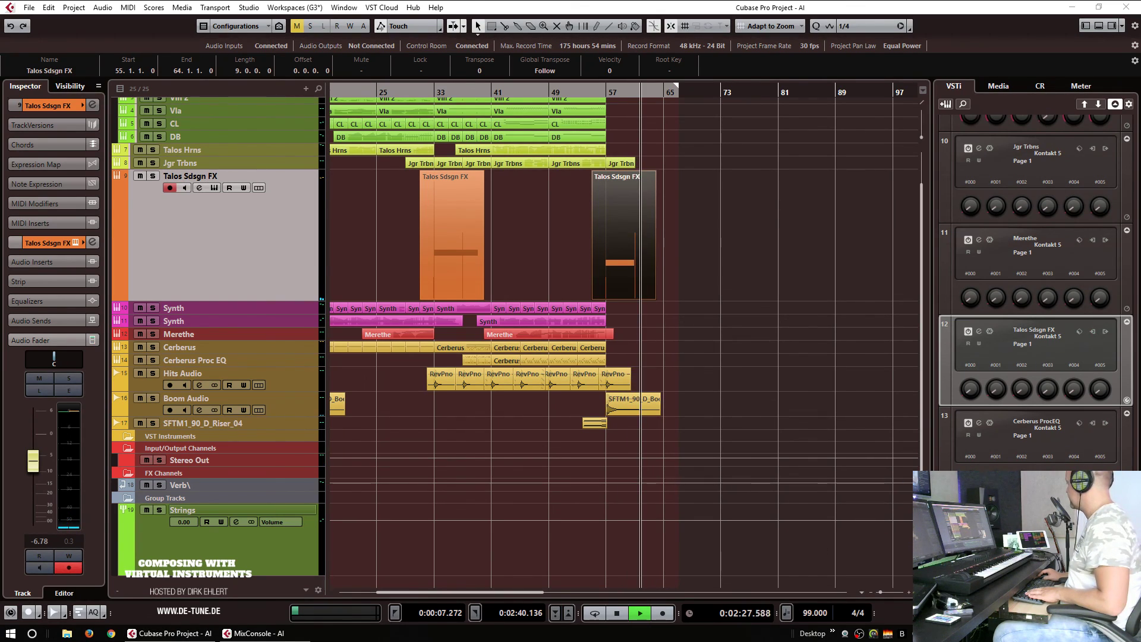
{"action": "left_click", "coordinate": [755, 244]}
{"action": "key", "text": "space"}
{"action": "key", "text": "ctrl+KP_2"}
{"action": "key", "text": "KP_1"}
{"action": "key", "text": "g"}
{"action": "key", "text": "g"}
{"action": "key", "text": "g"}
{"action": "key", "text": "g"}
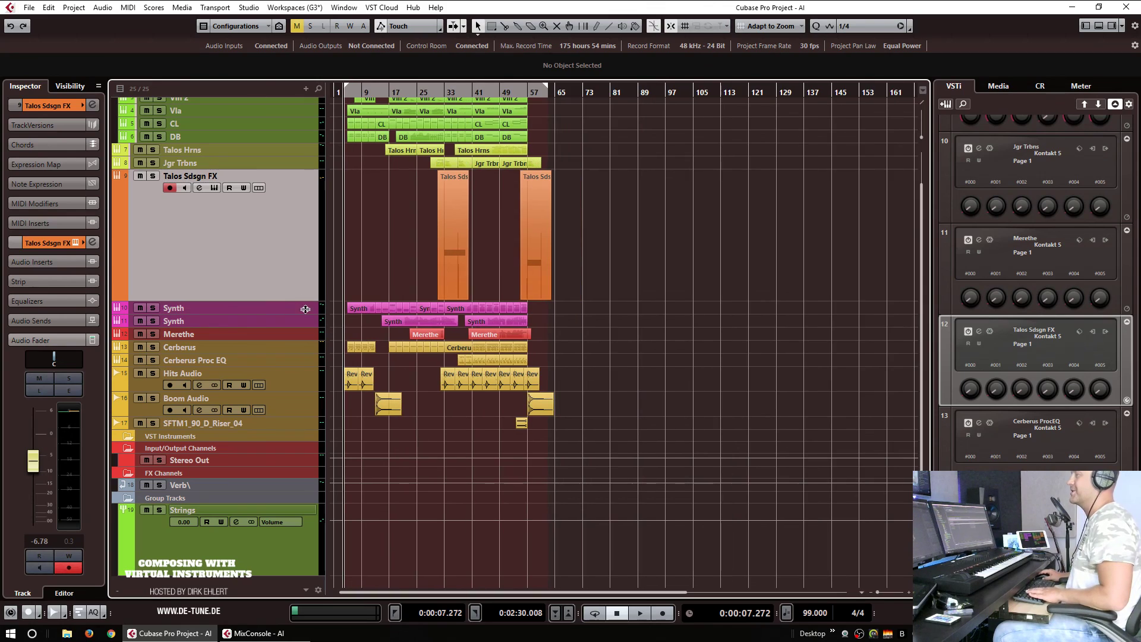
Step: Reduce the height of the Talos Sdsgn FX track and collapse the Group Tracks folder
{"action": "left_click_drag", "start_coordinate": [279, 300], "coordinate": [307, 210]}
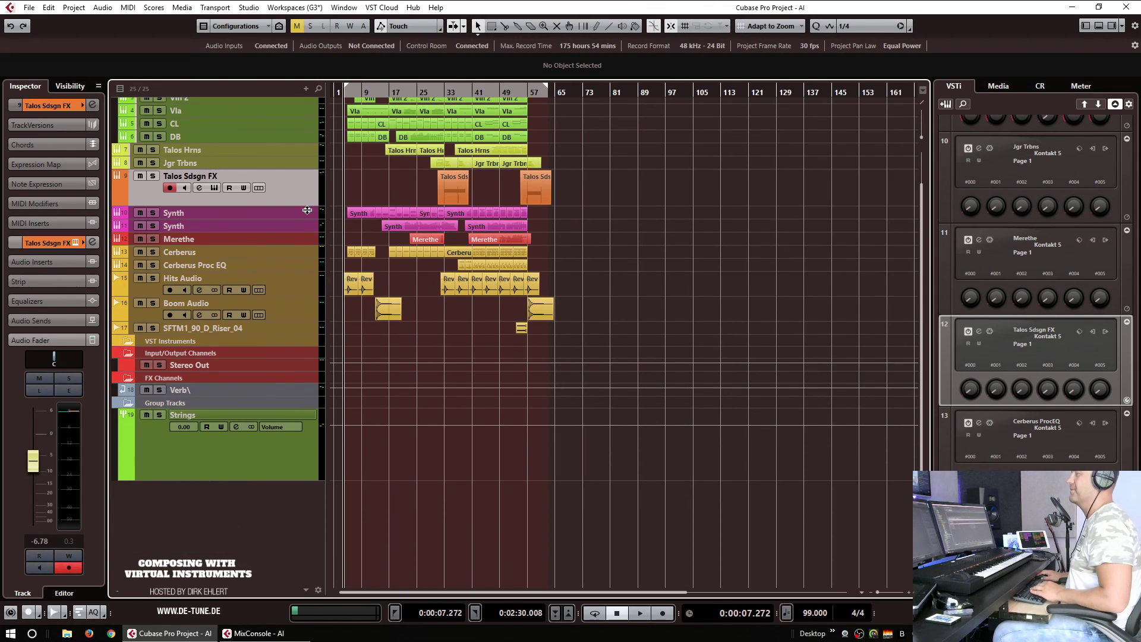
{"action": "scroll", "coordinate": [307, 231], "scroll_direction": "up", "scroll_amount": 2}
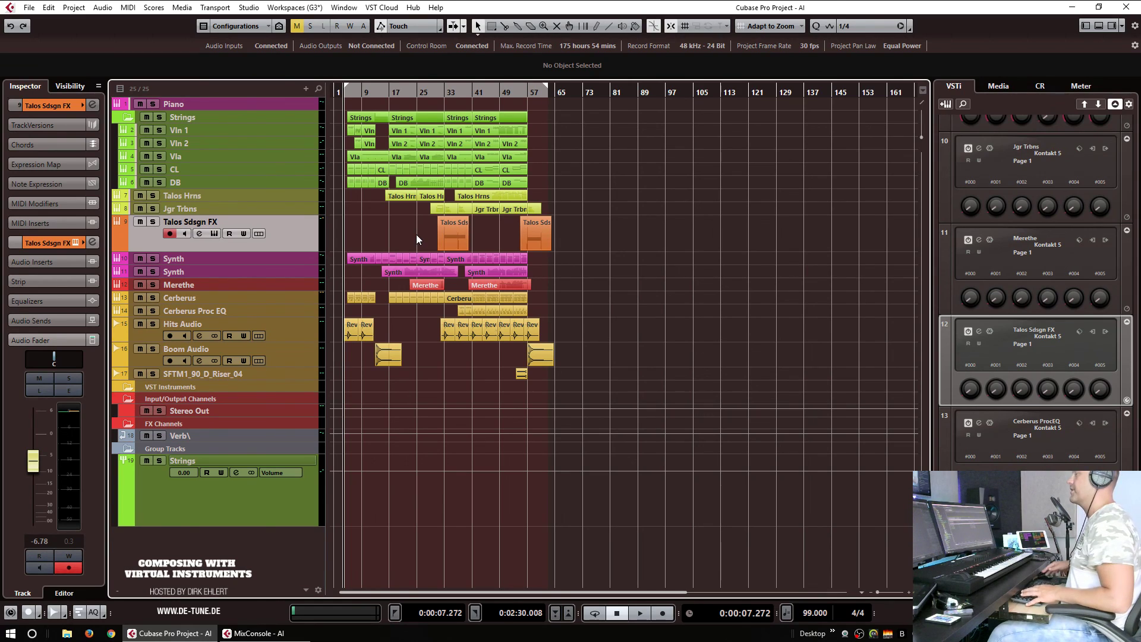
{"action": "left_click", "coordinate": [129, 448]}
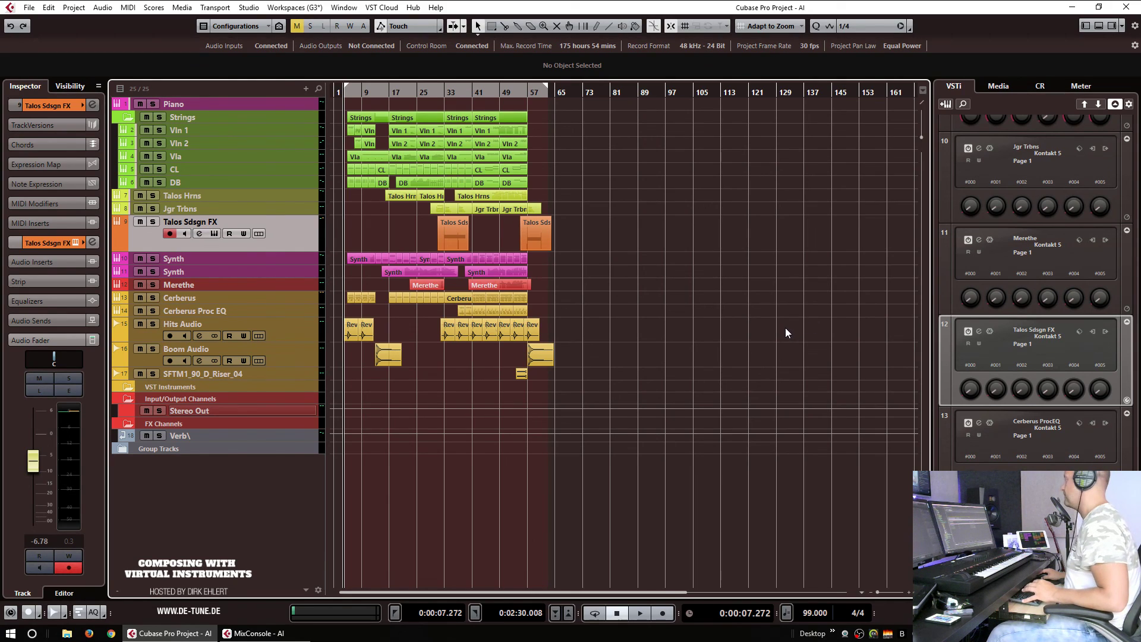
Step: Play the complete track from the left locator through the final hit and stop playback at the end
{"action": "key", "text": "space"}
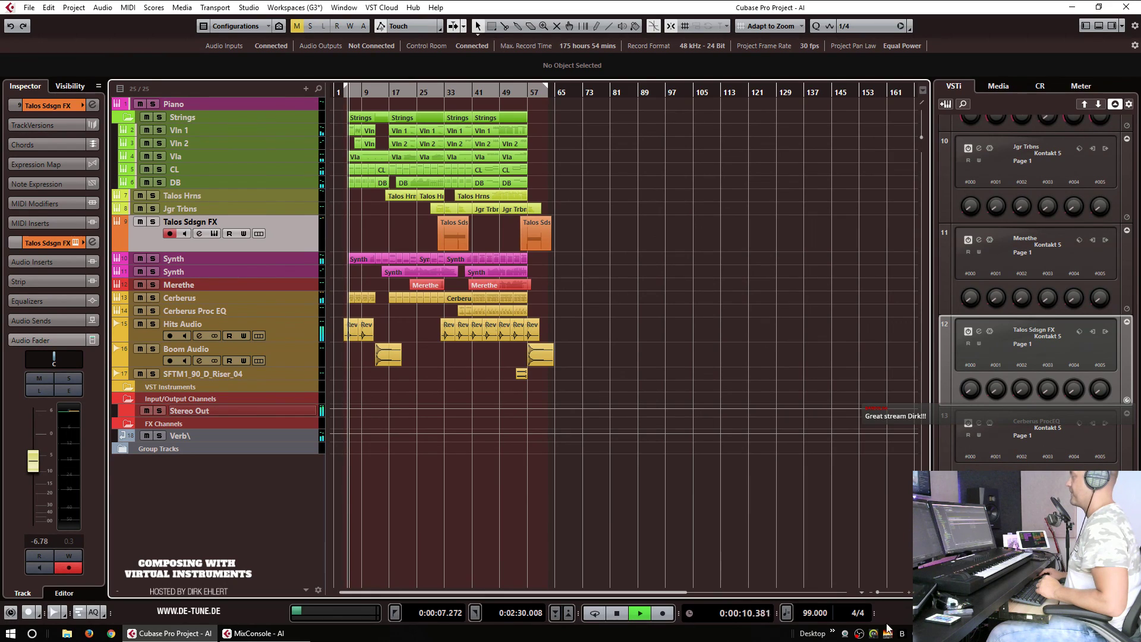
{"action": "left_click", "coordinate": [864, 636]}
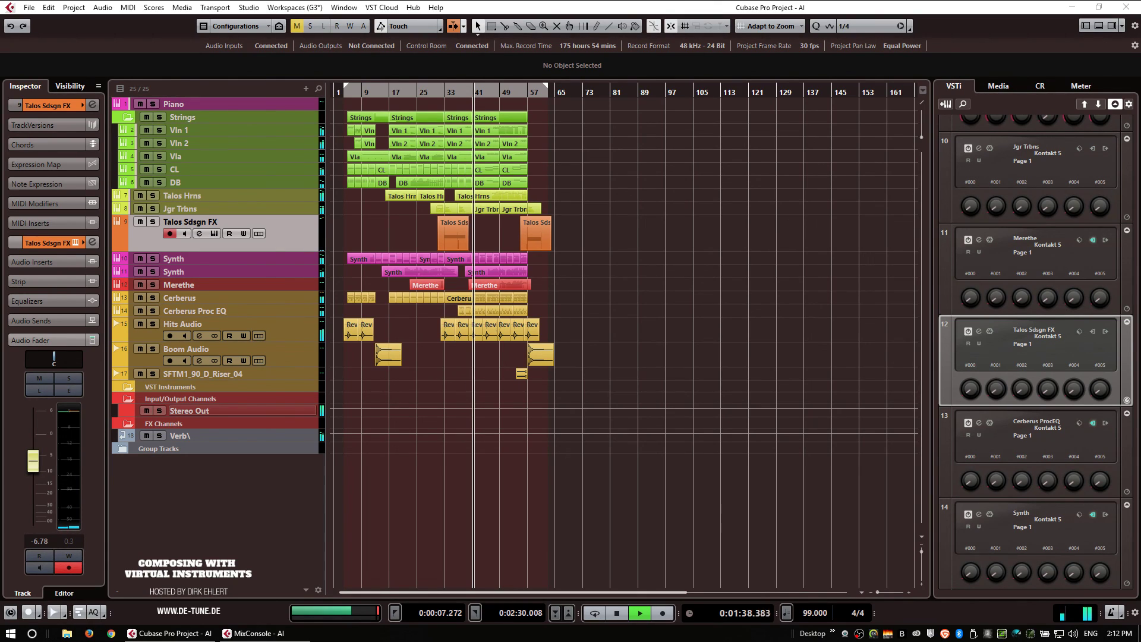
{"action": "left_click", "coordinate": [671, 309]}
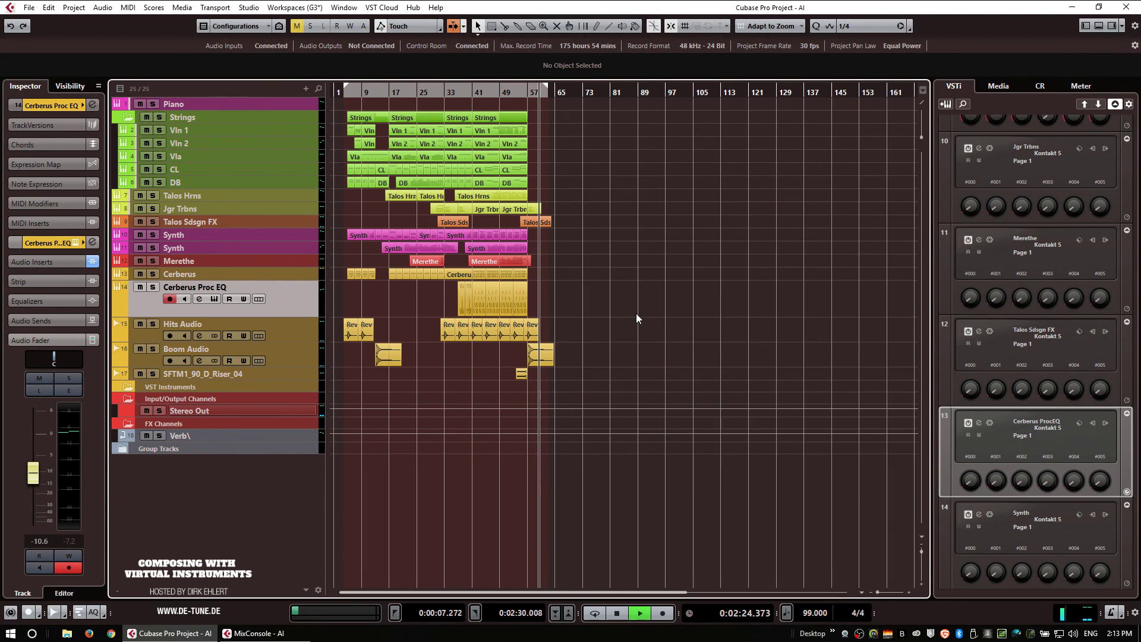
{"action": "key", "text": "space"}
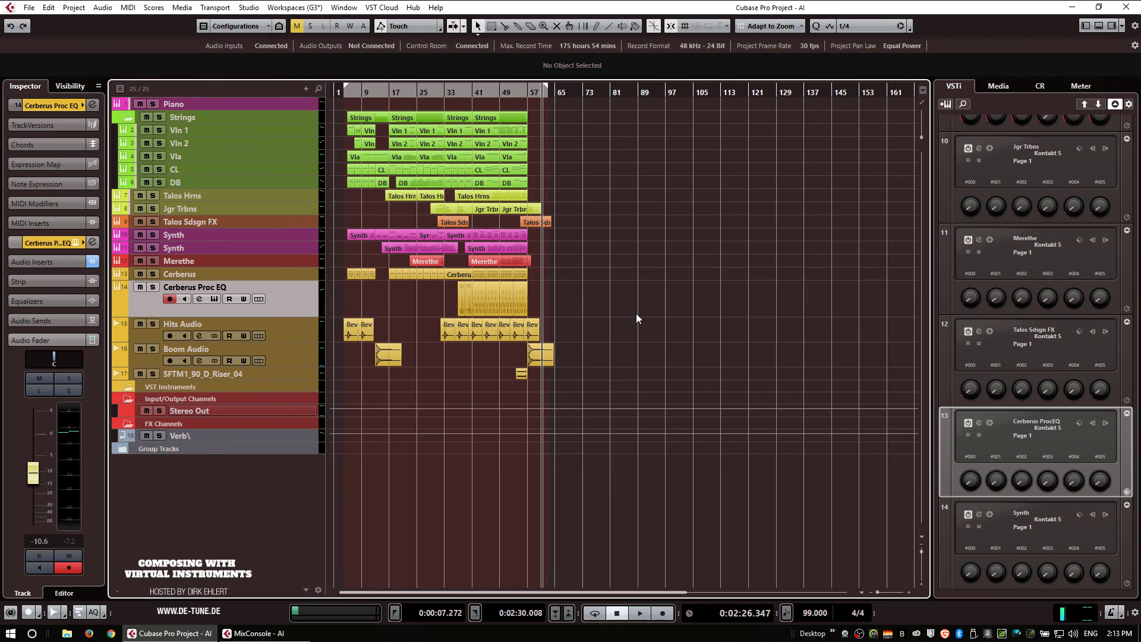